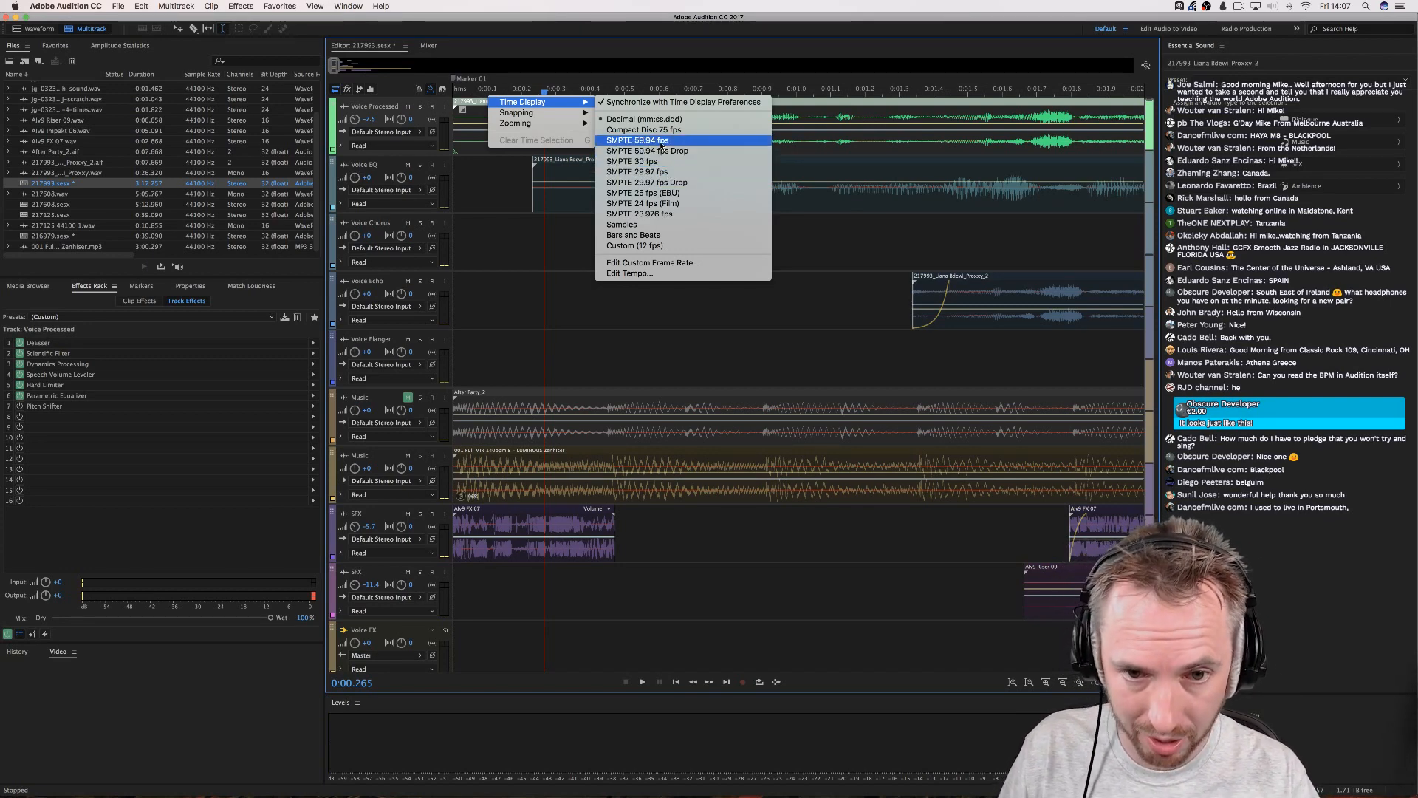
Switch the timeline's time display to SMPTE 59.94 fps and place the playhead near the start of the session.
left_click(675, 141)
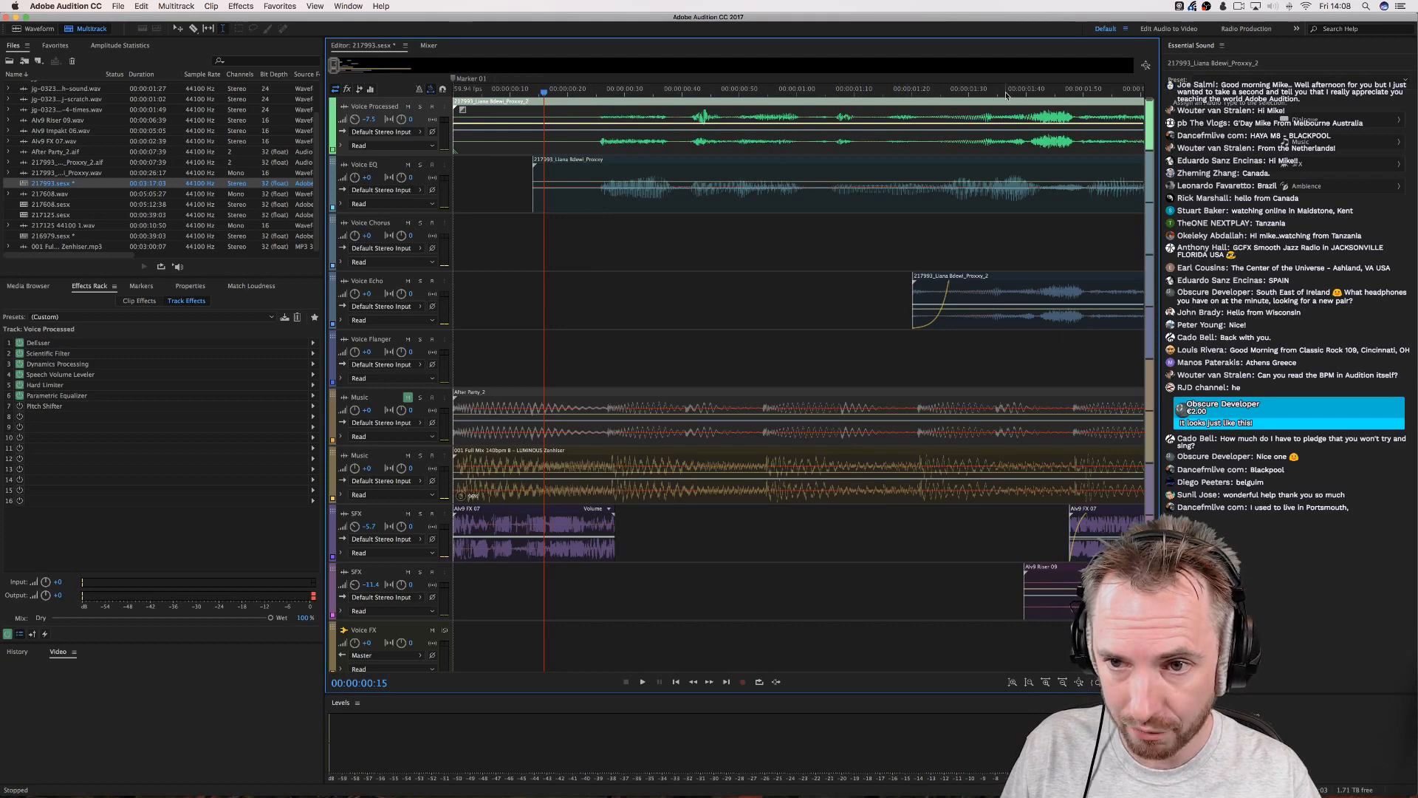
left_click(499, 90)
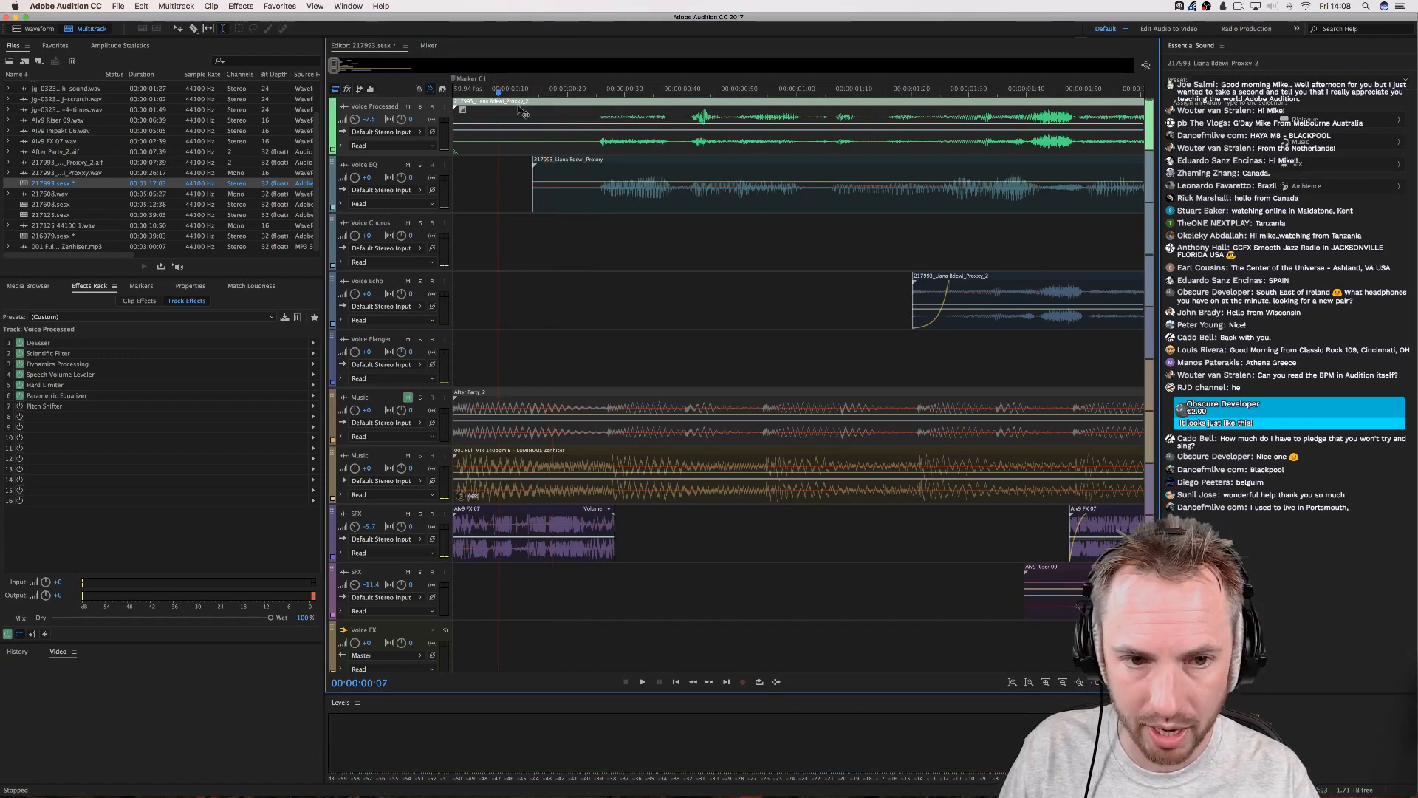
Switch the timeline's time display to Bars and Beats and return the playhead to the session start at 1:1.00.
right_click(506, 94)
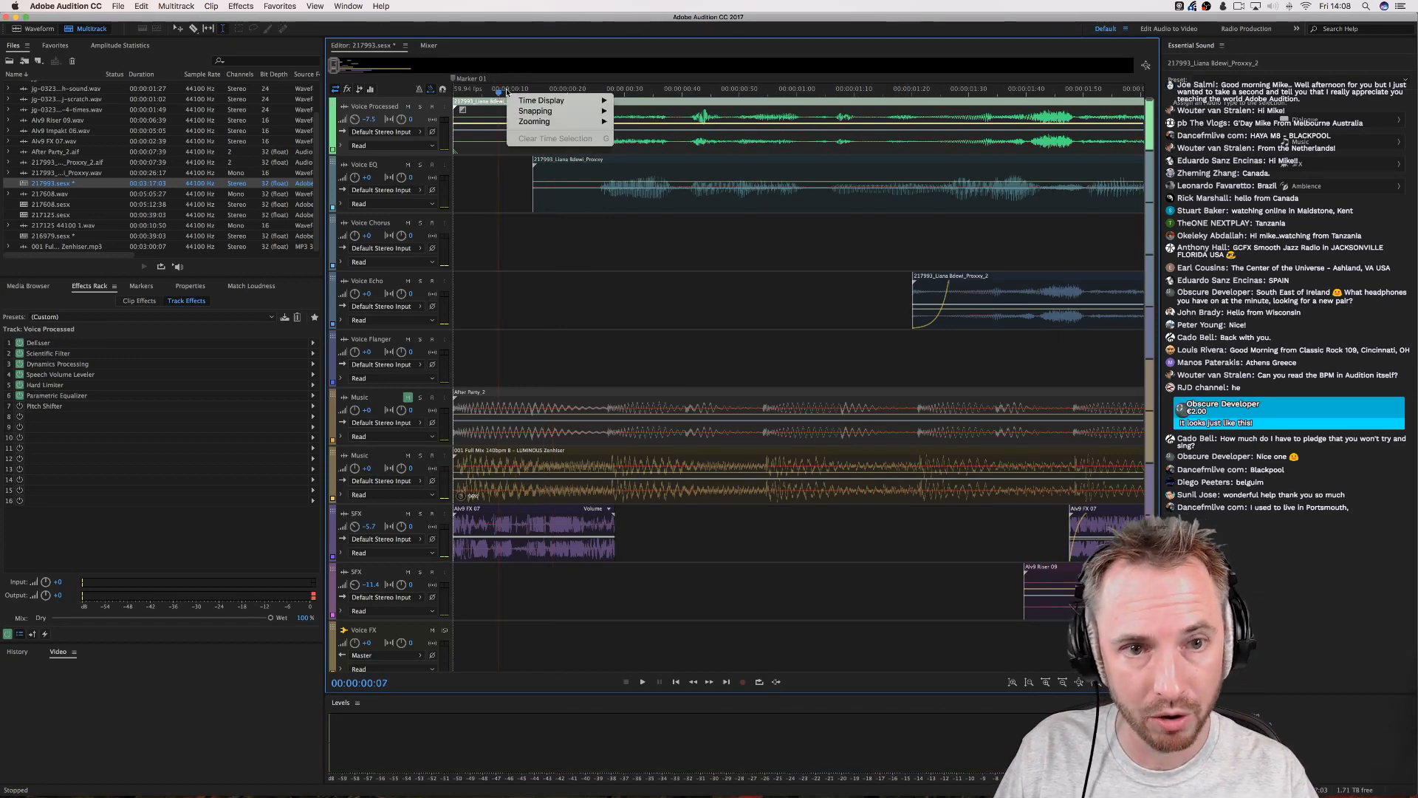
mouse_move(561, 100)
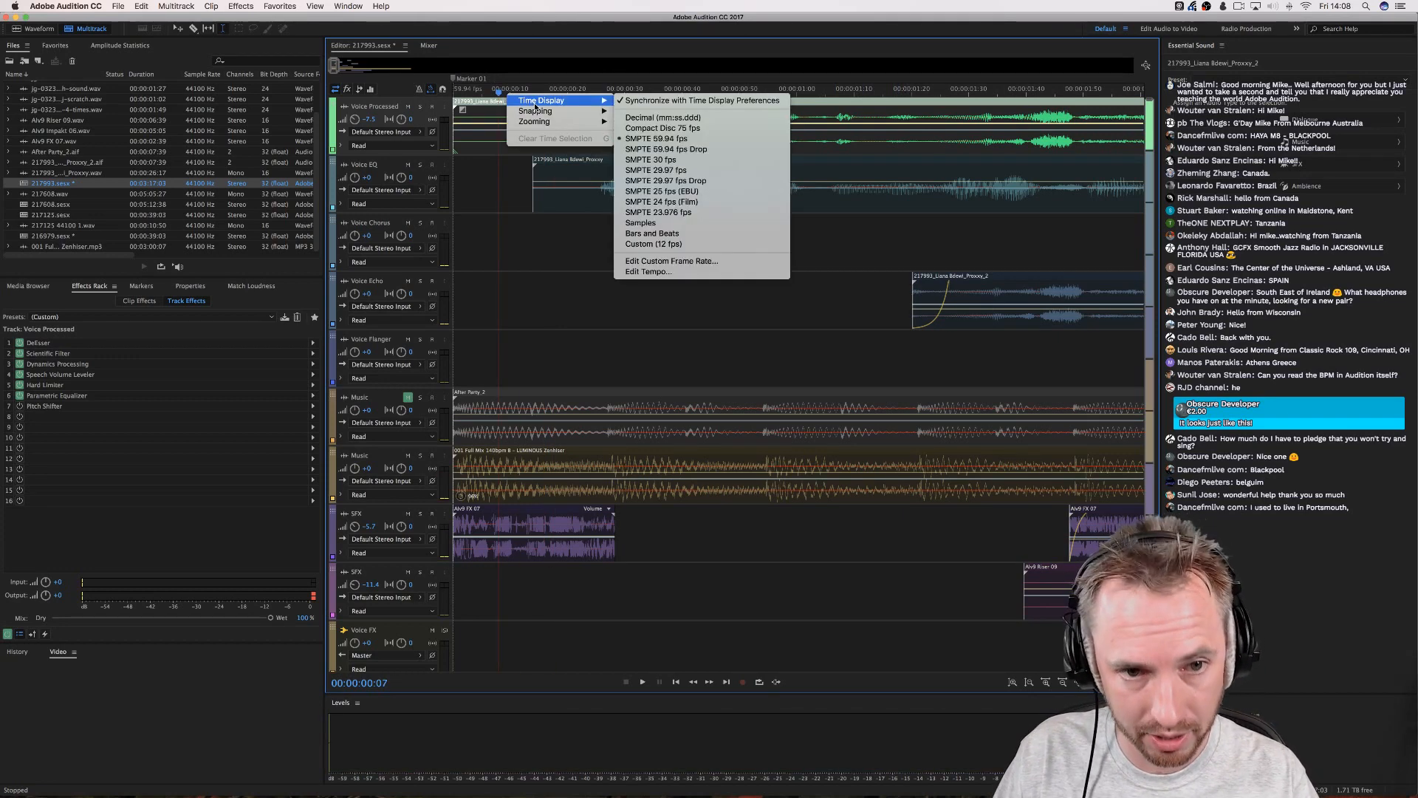
left_click(676, 234)
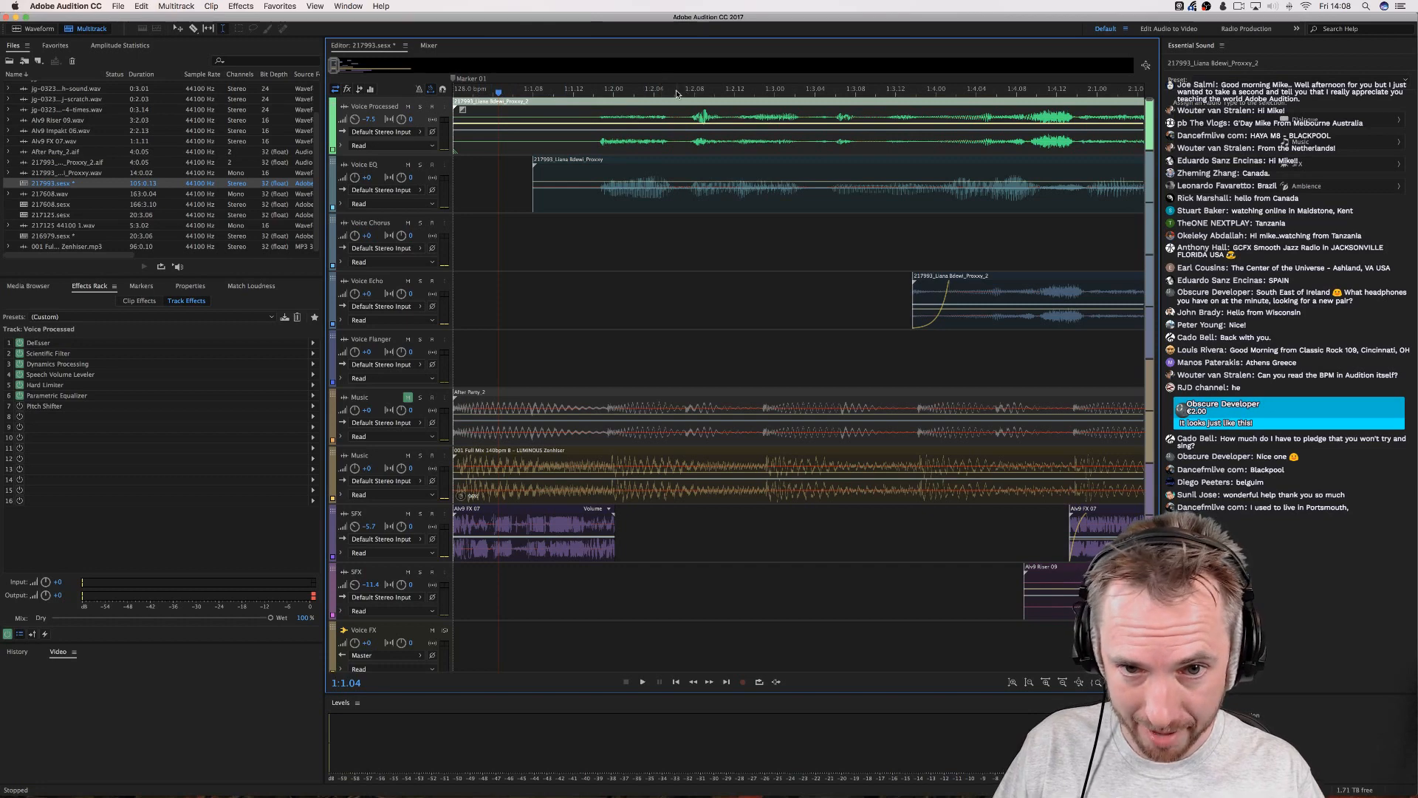
right_click(514, 92)
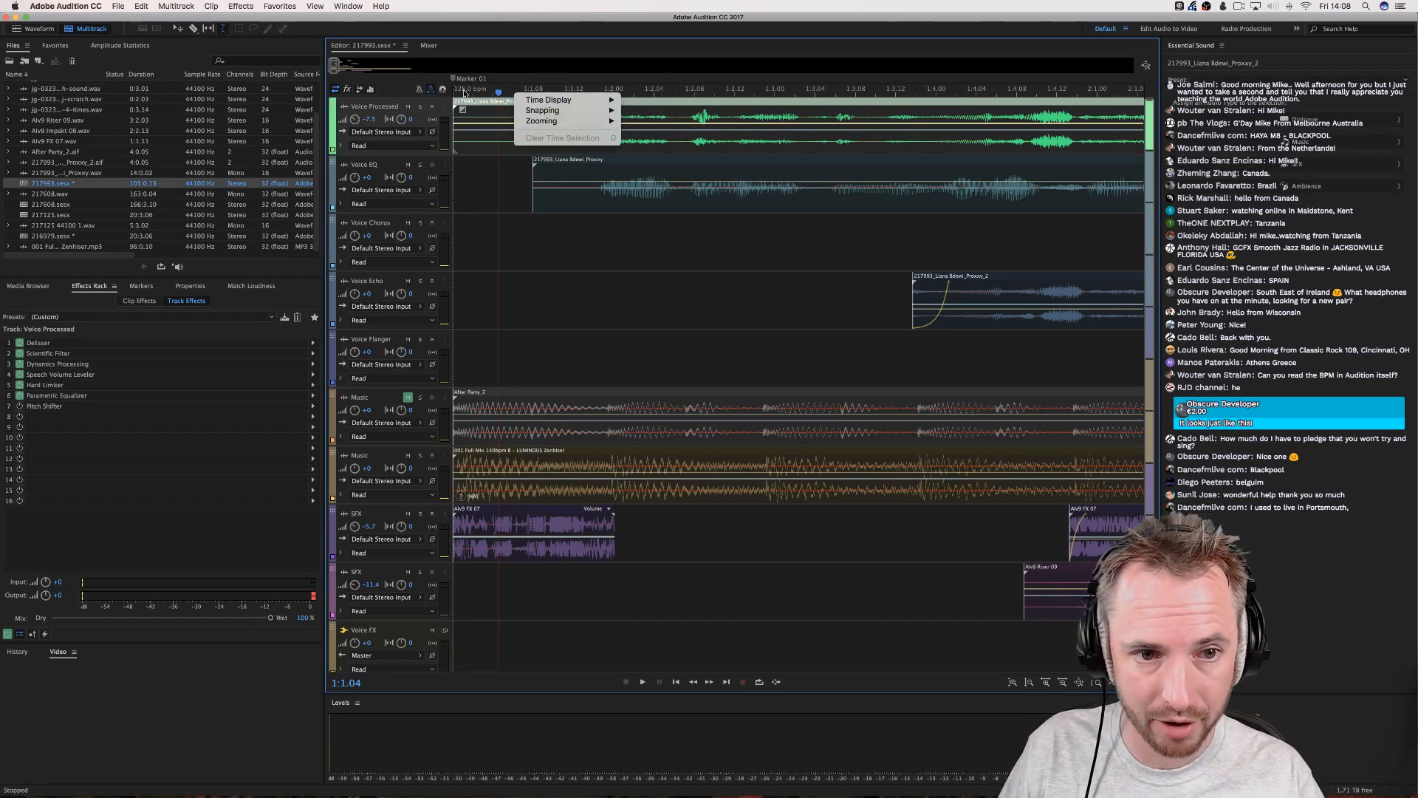
left_click(464, 91)
left_click_drag(481, 91, 441, 94)
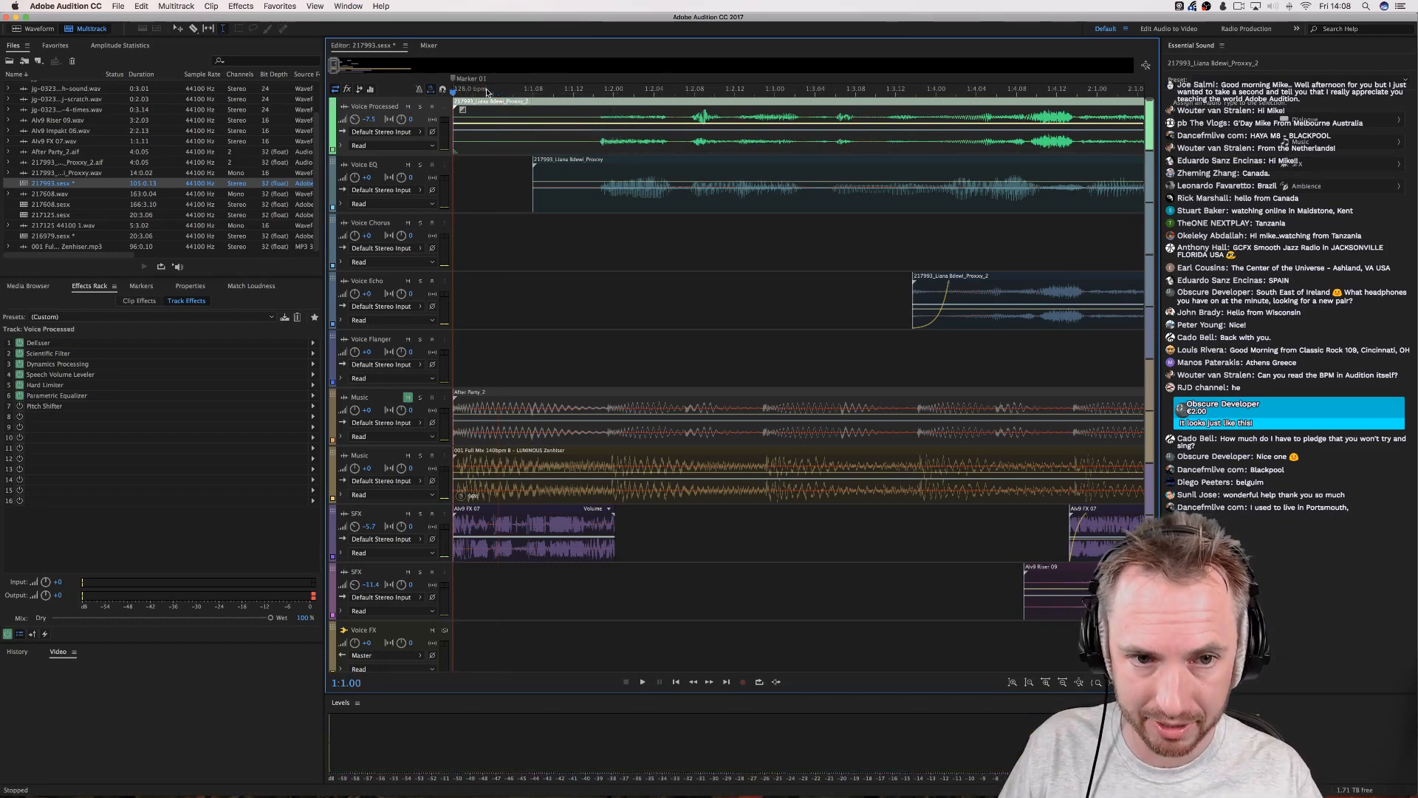
Set the tempo for the Bars and Beats time display to 133 beats/minute.
right_click(486, 93)
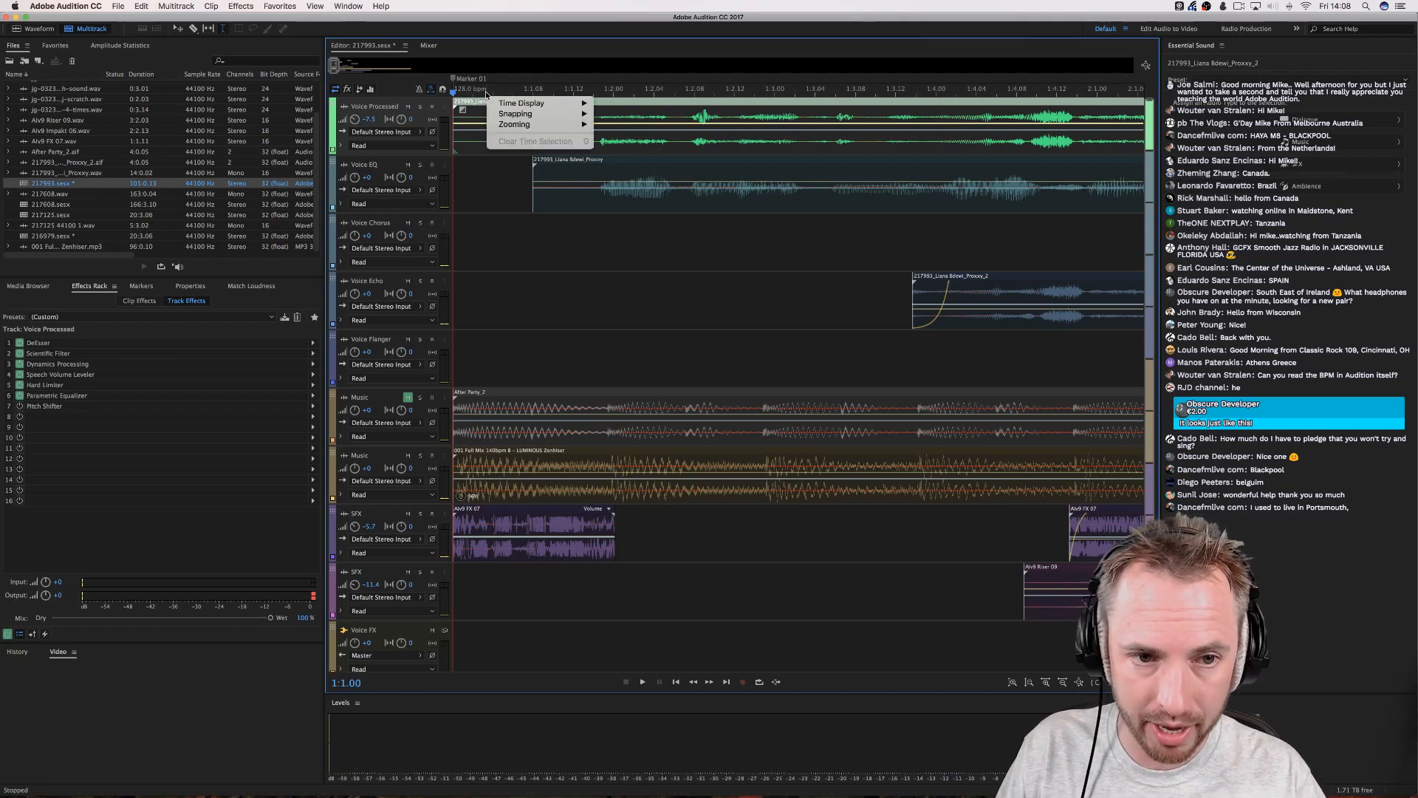
mouse_move(517, 103)
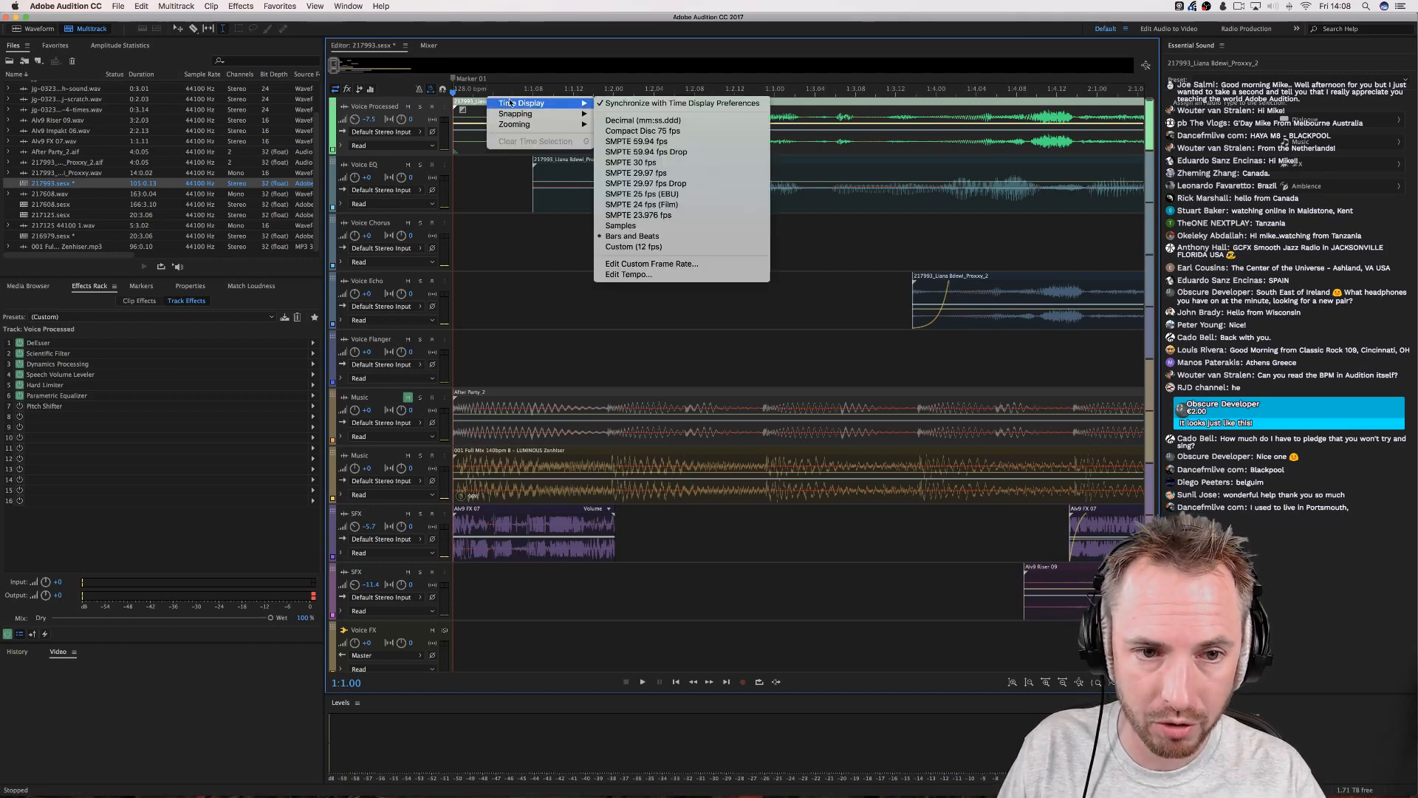
left_click(648, 276)
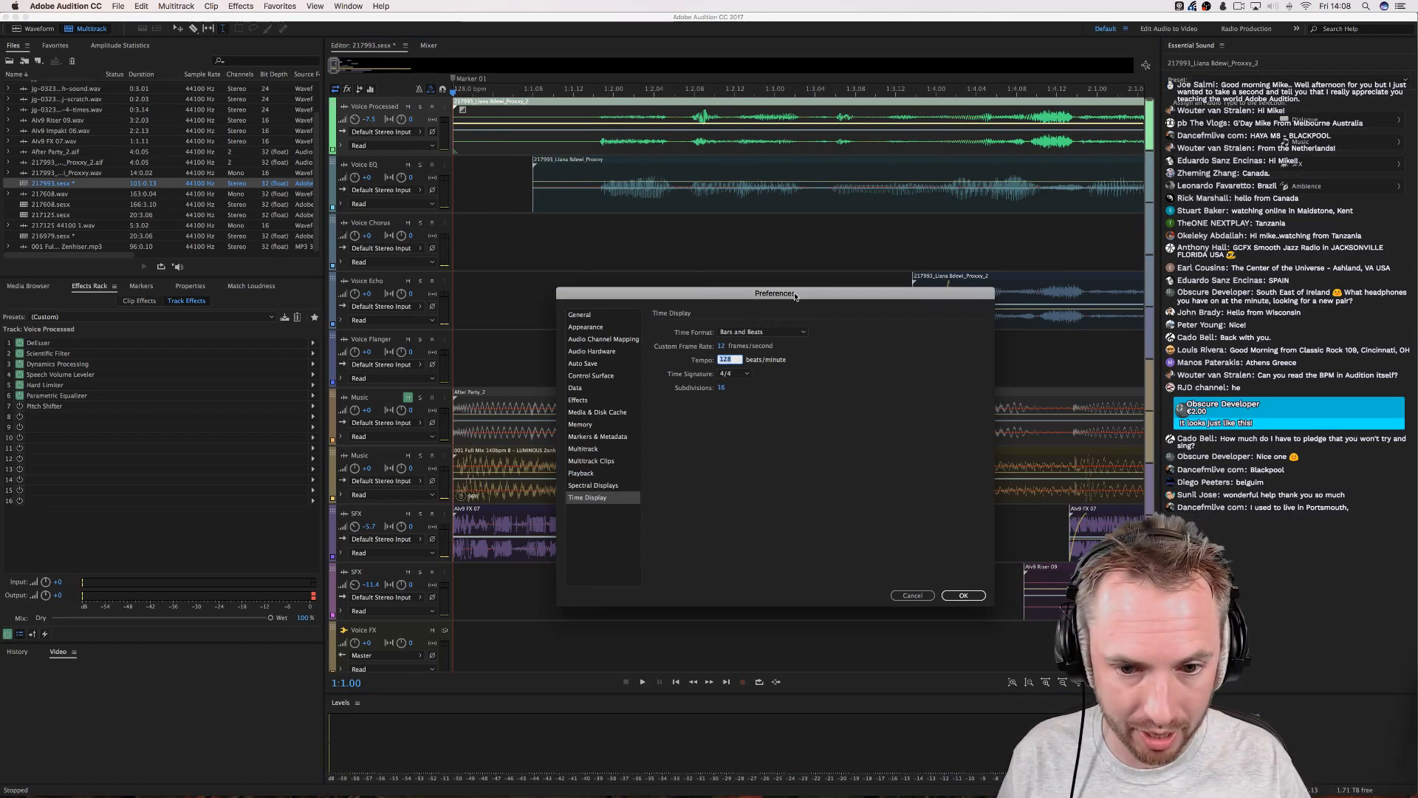
type("133")
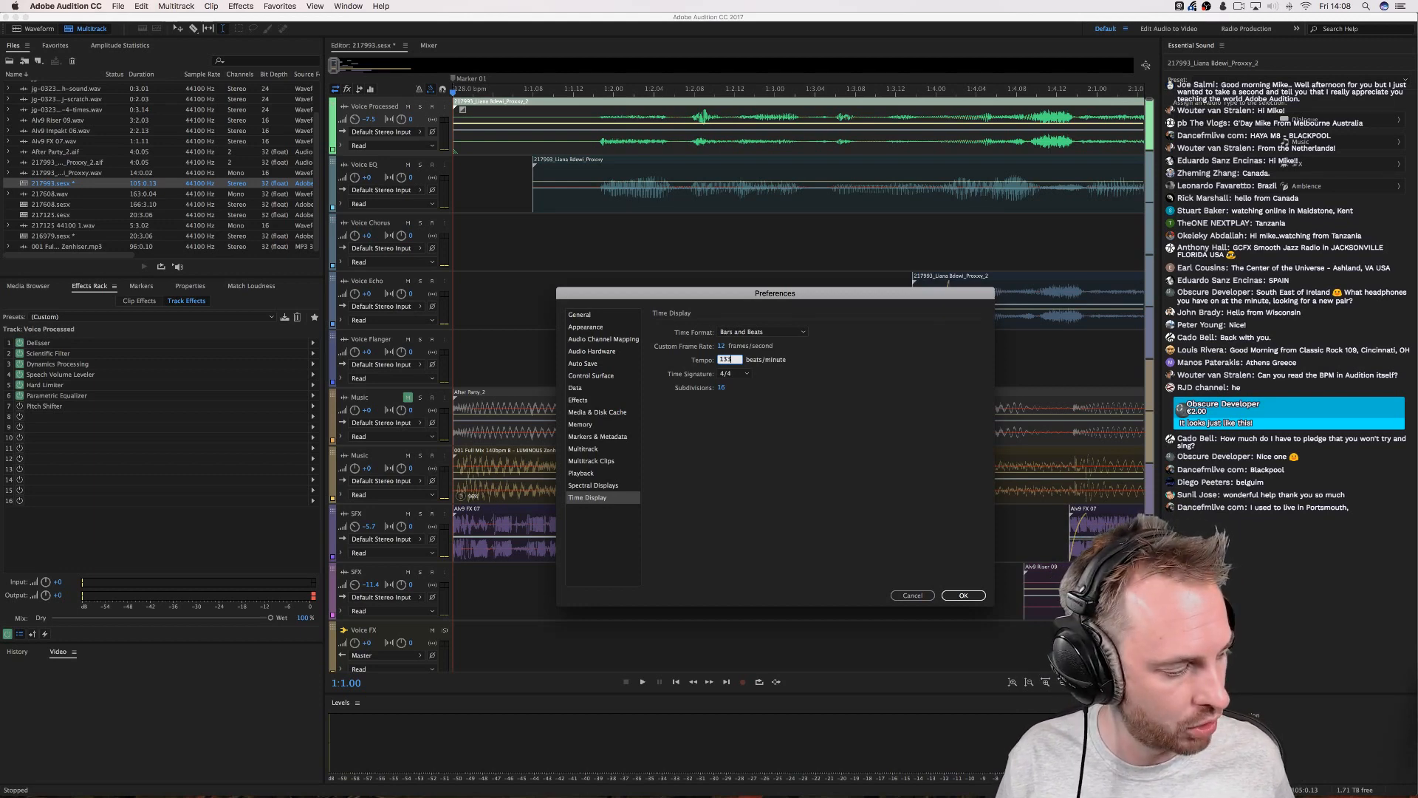
key("Return")
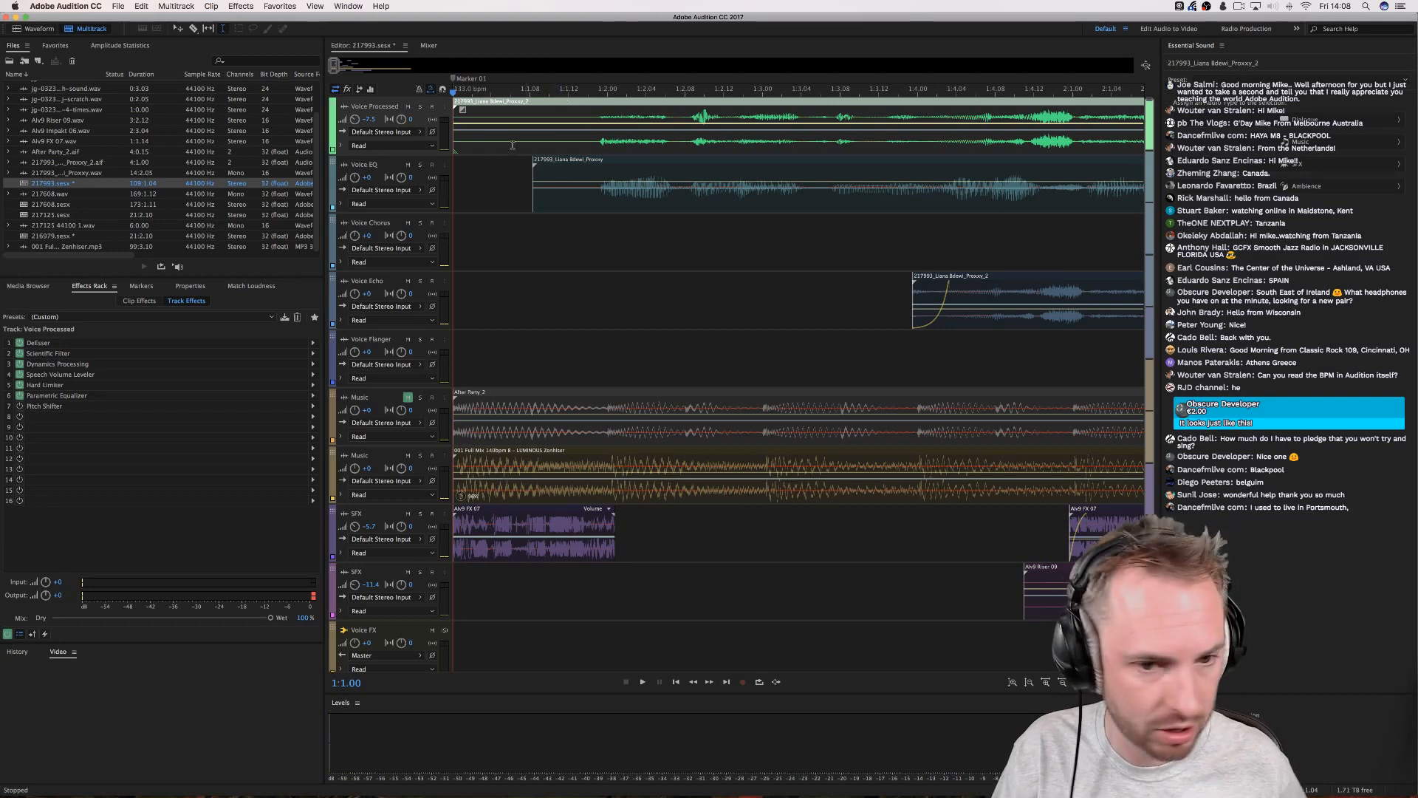
Compare the beat positions on the ruler with the music waveforms by placing the playhead on successive beats of the first bar.
left_click(609, 92)
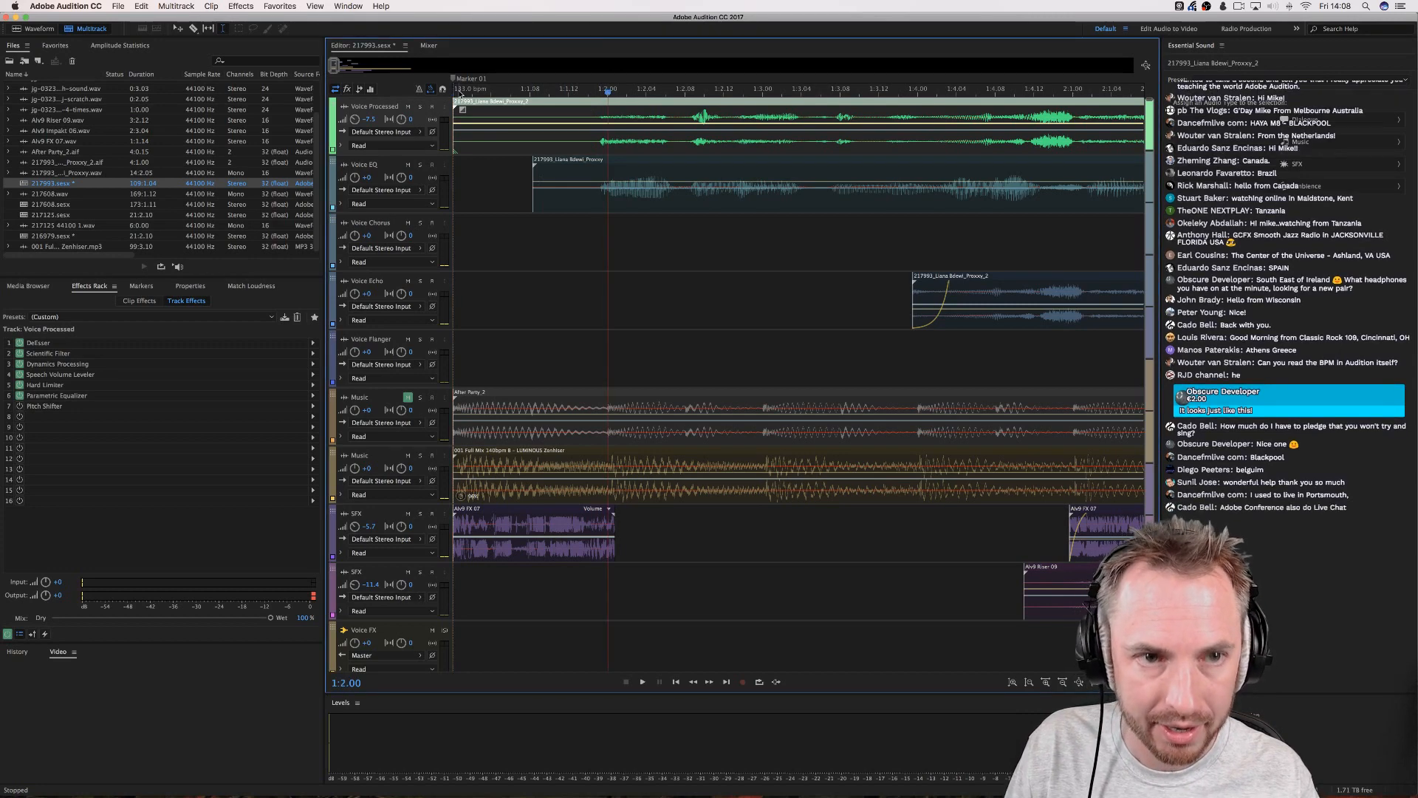
scroll(458, 92, "up", 5)
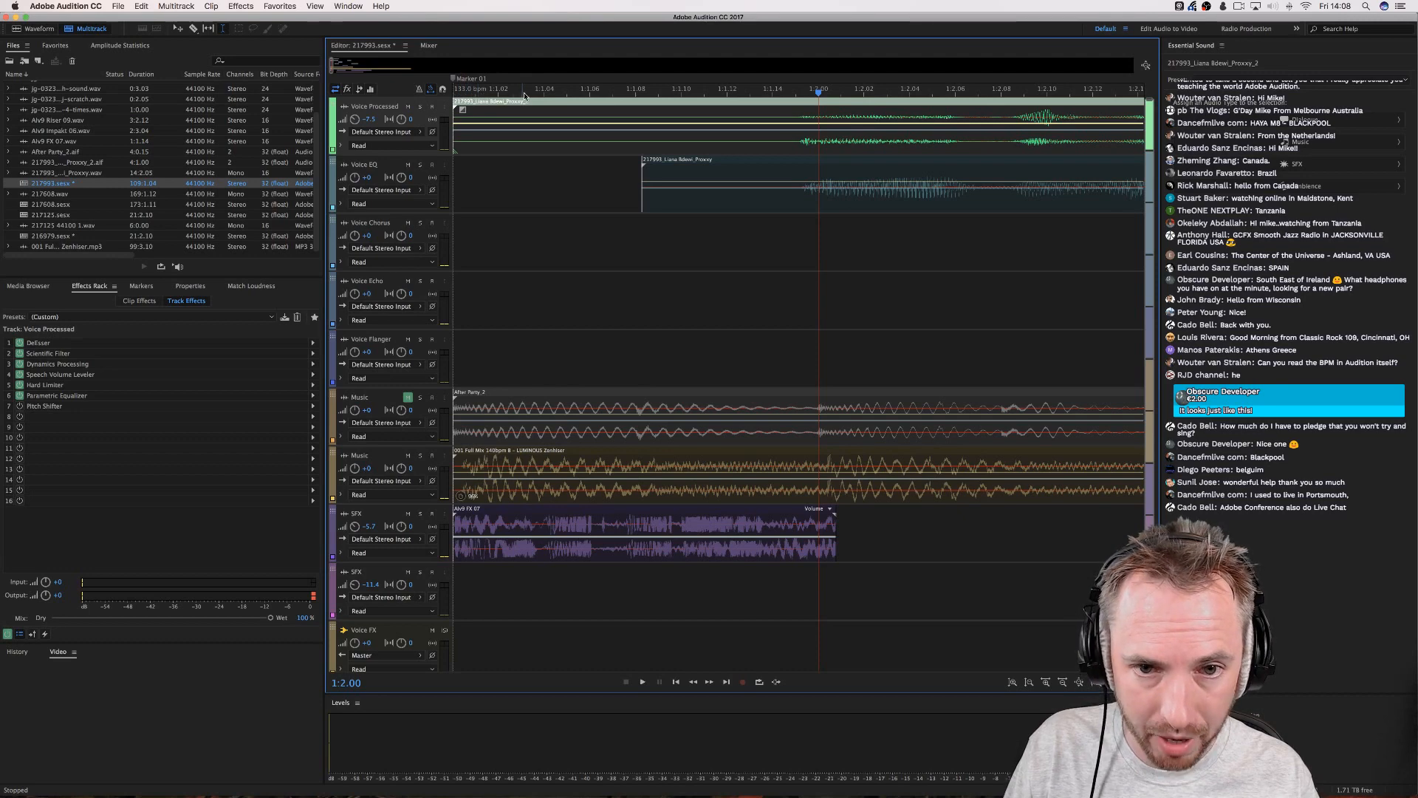
scroll(489, 92, "down", 4)
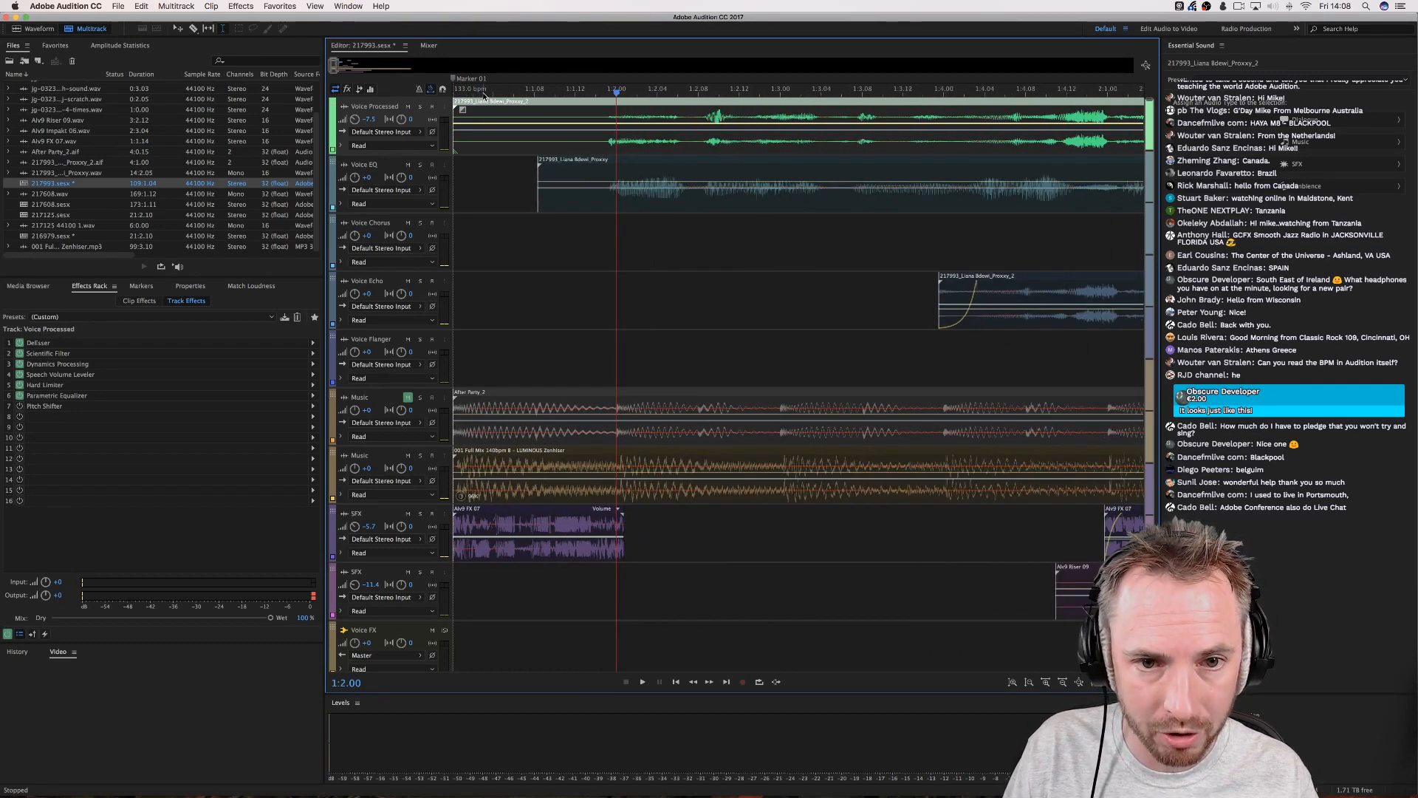
scroll(484, 93, "down", 3)
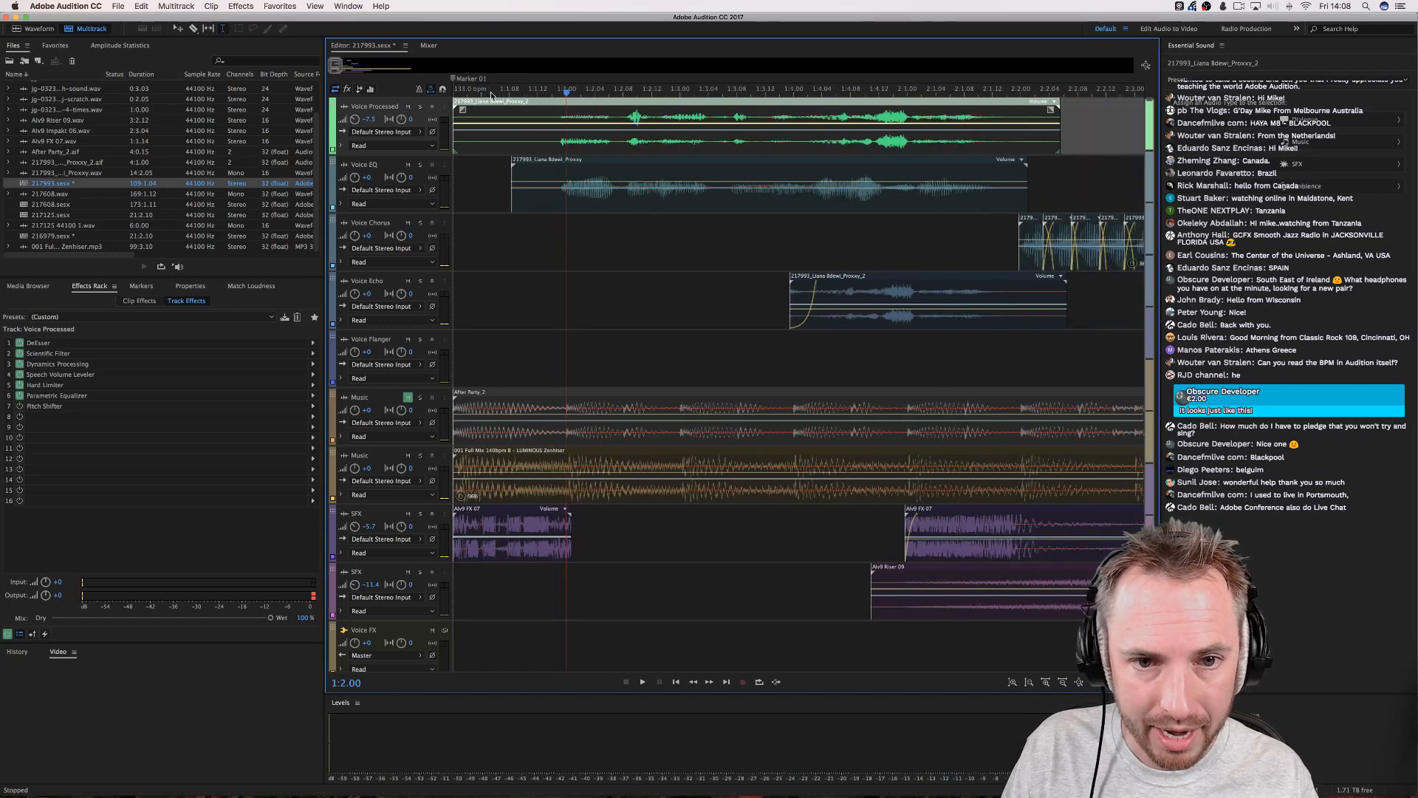
mouse_move(566, 99)
left_mouse_down()
mouse_move(552, 97)
mouse_move(564, 96)
left_mouse_up()
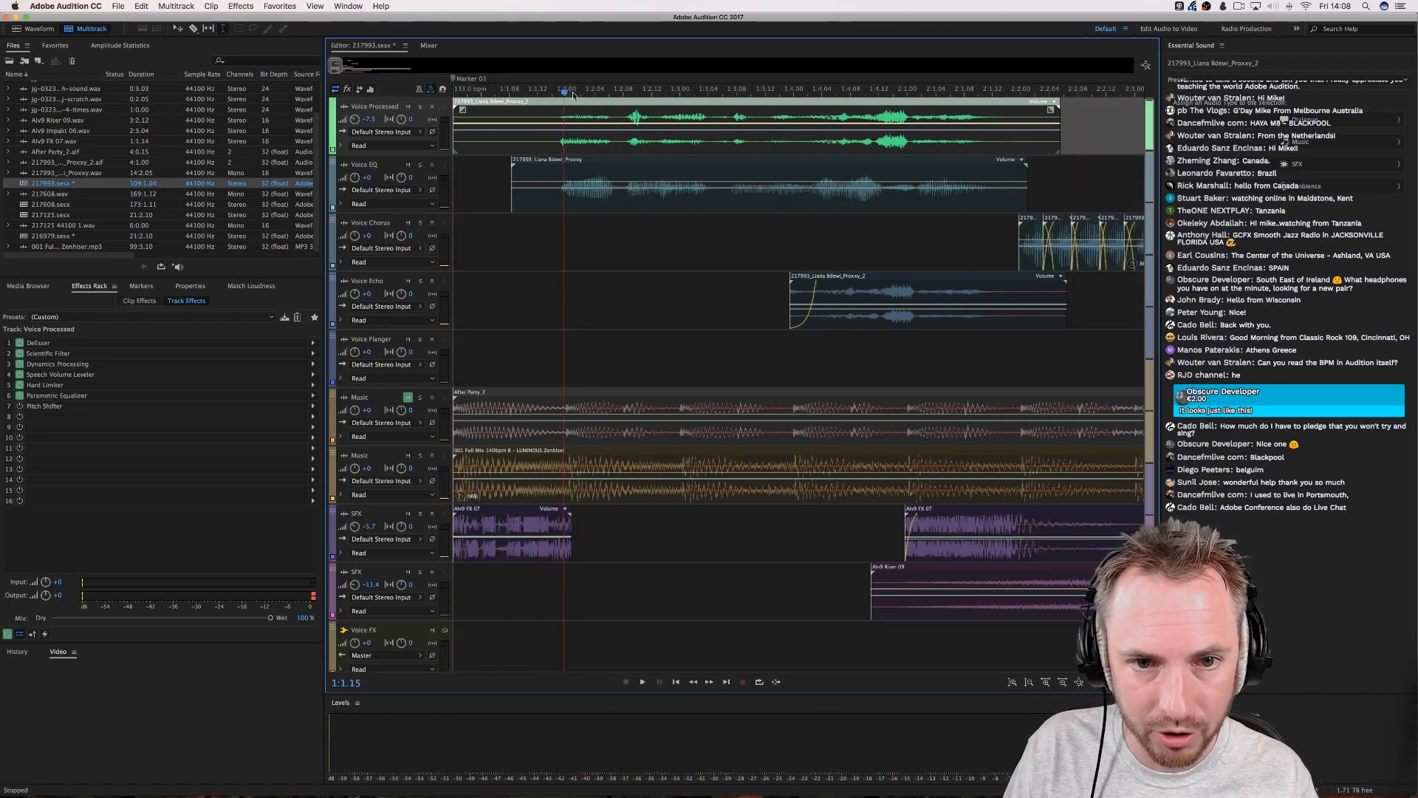
left_click(682, 97)
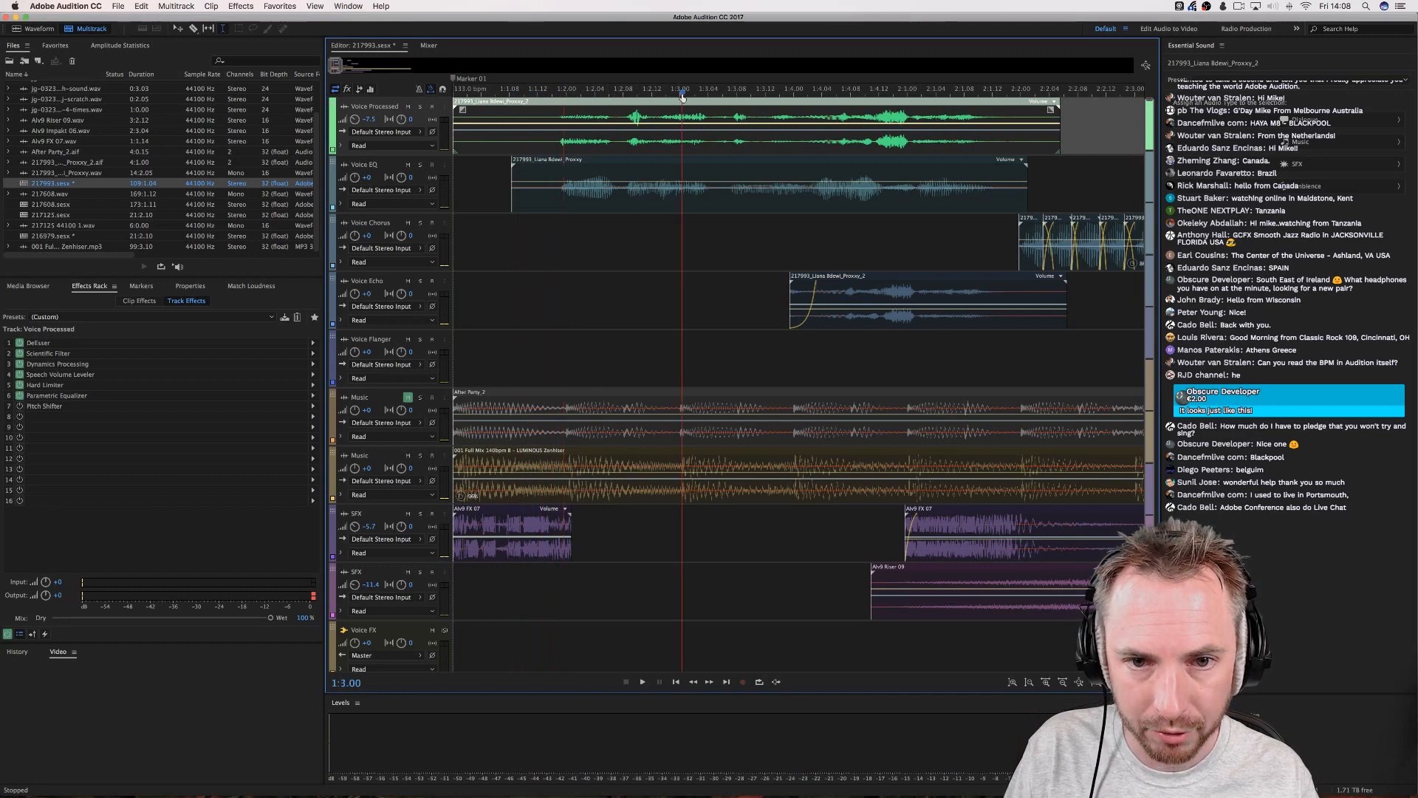
left_click(790, 97)
Add markers on the following beats of bar 1, at 1:1.15, 1:3.00 and 1:3.15, and at the start of bar 2.
left_click(567, 96)
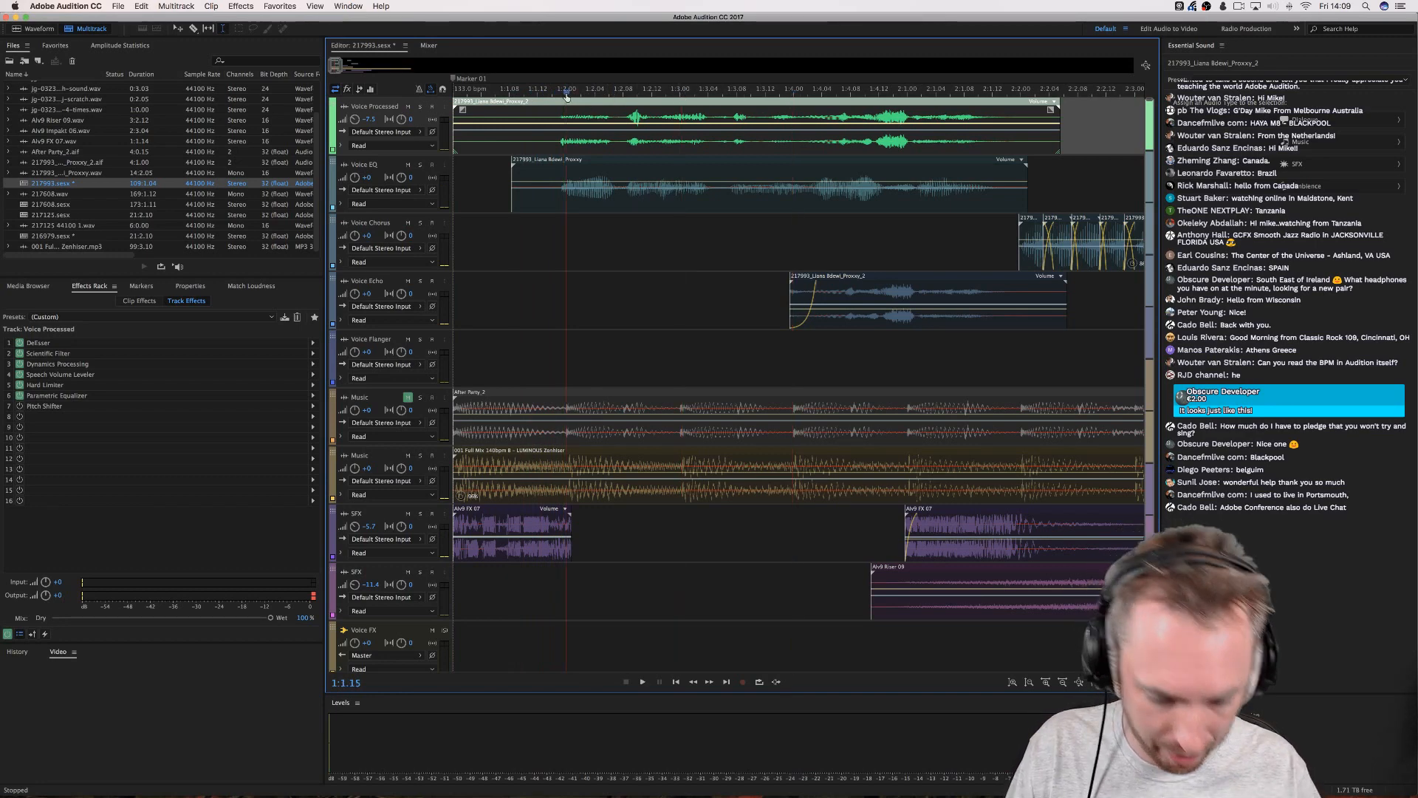
key("m")
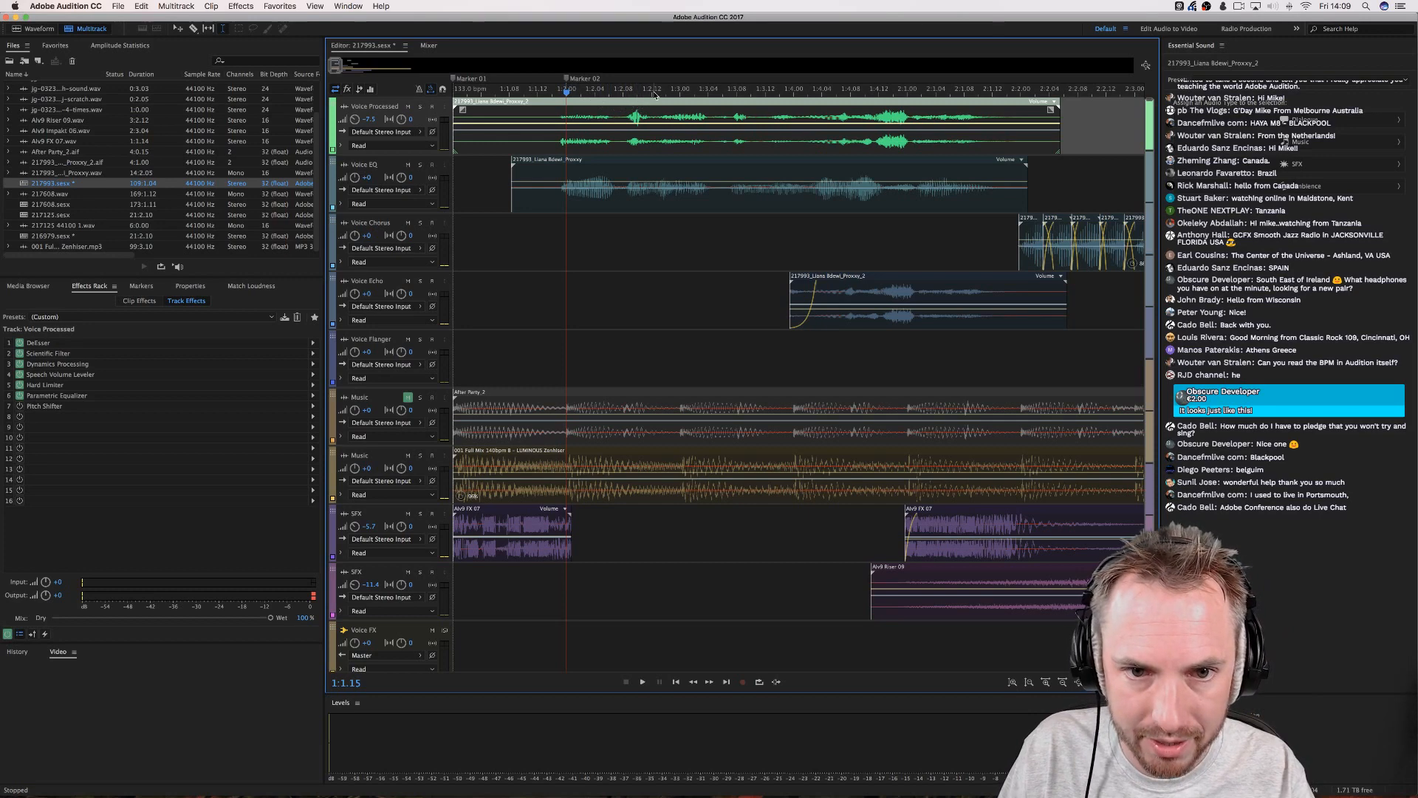
left_click(680, 96)
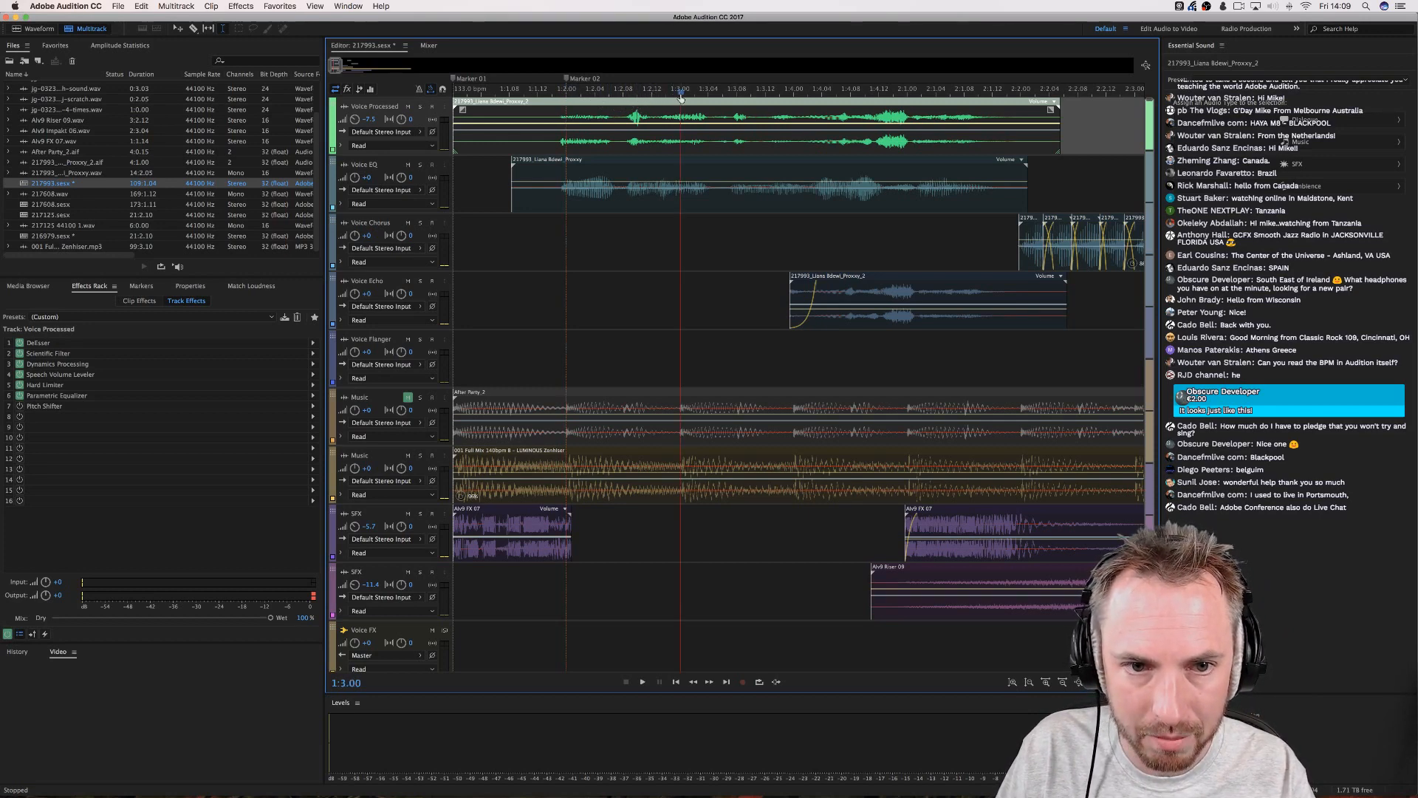
key("m")
left_click(794, 96)
key("m")
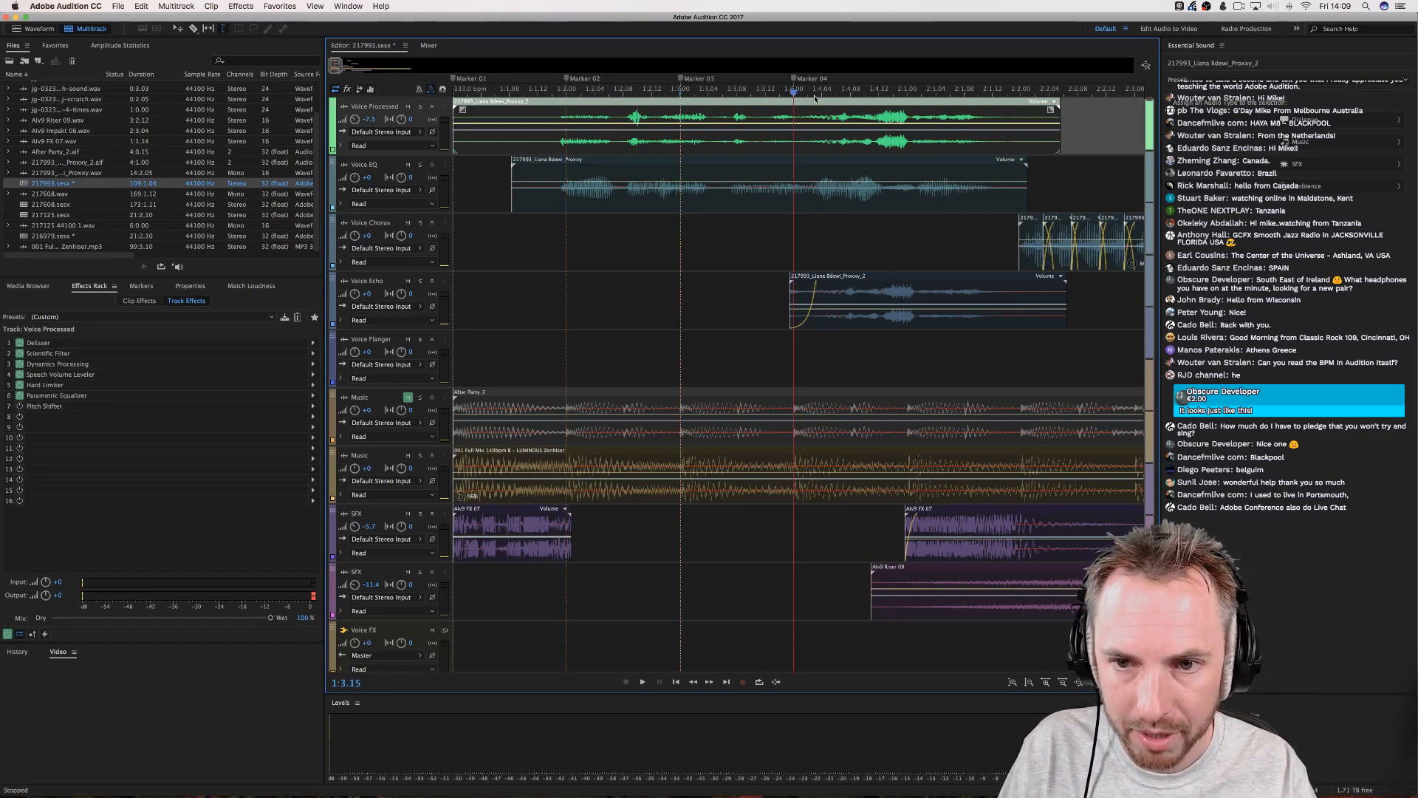
left_click(908, 97)
key("m")
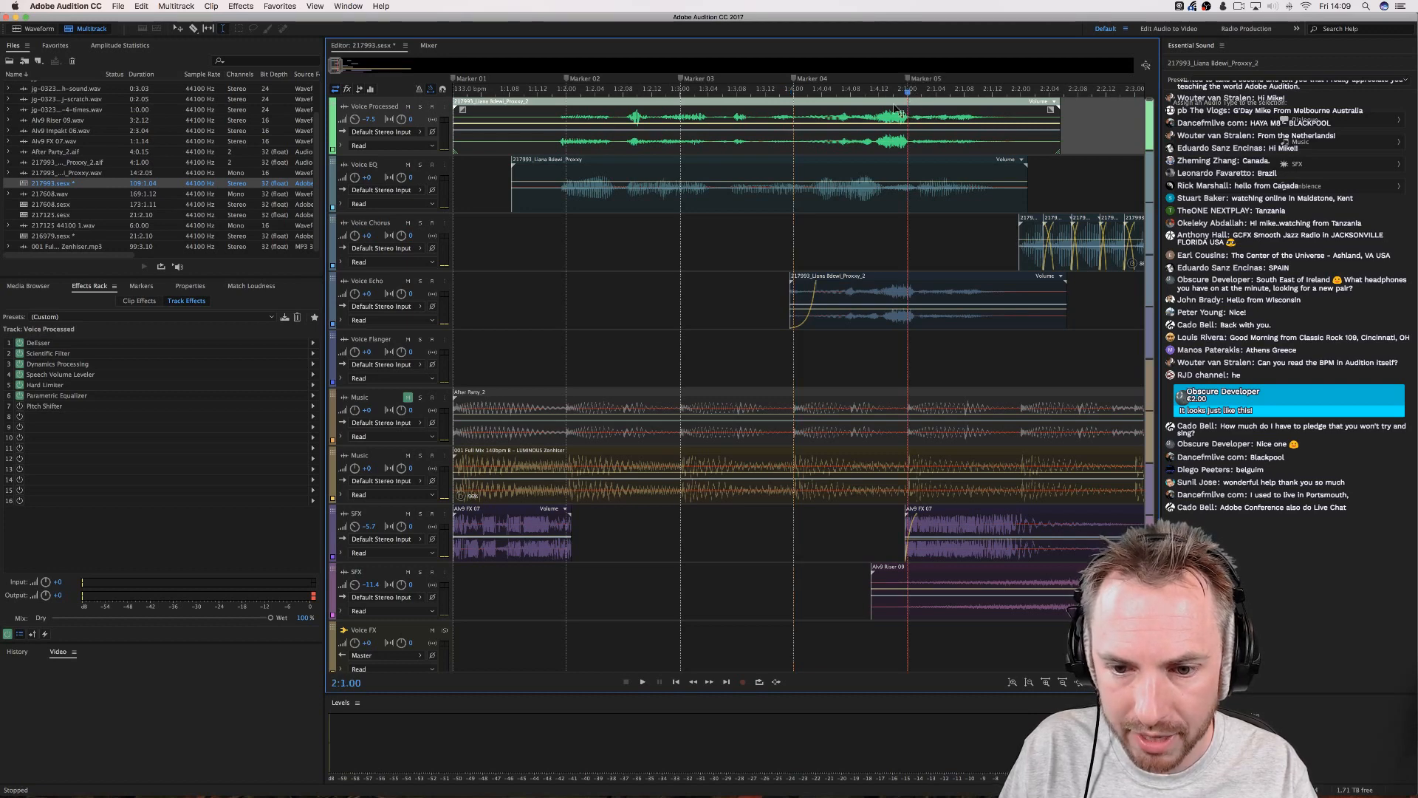
Solo the upper SFX track and play the session from the start to hear its effects against the beat.
left_click(637, 358)
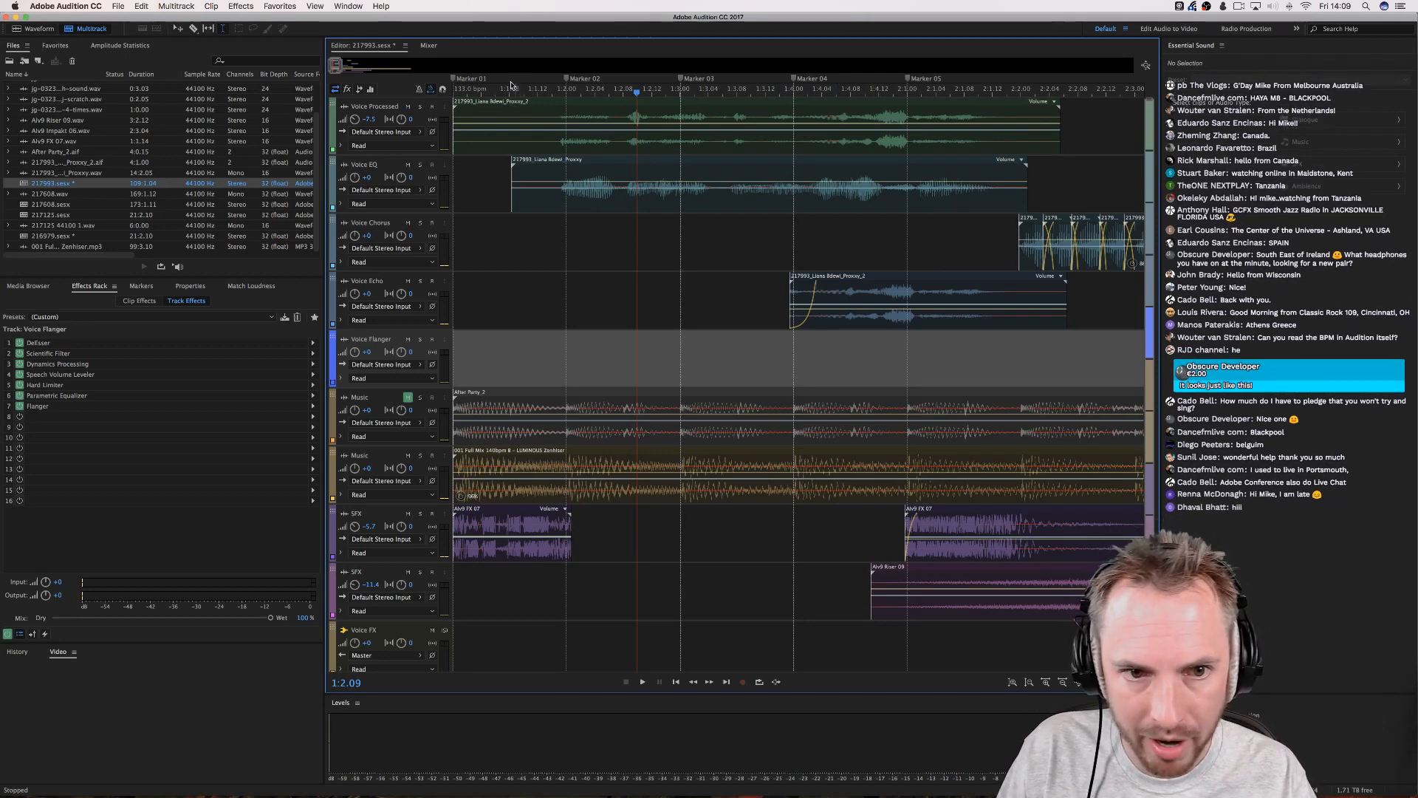
scroll(484, 89, "up", 3)
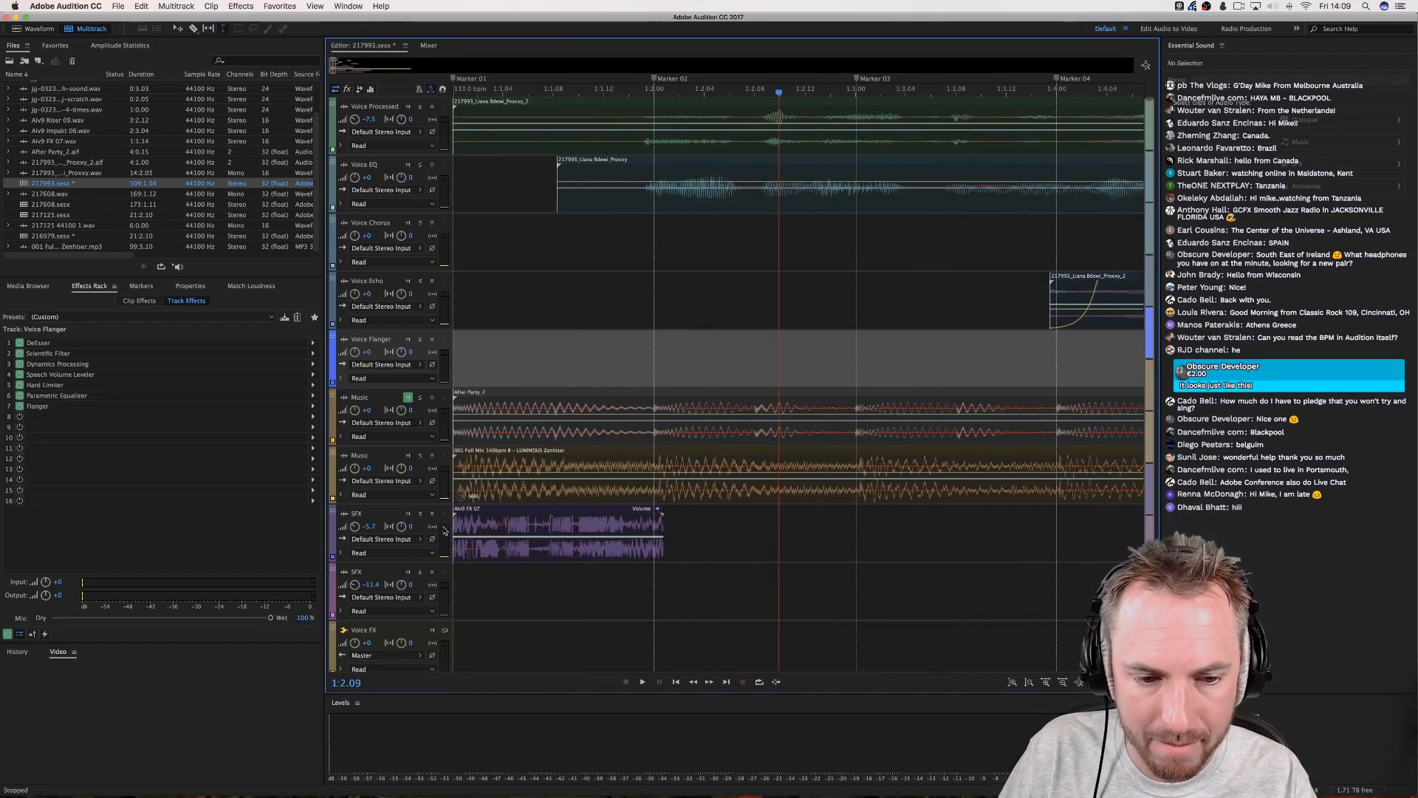
left_click(420, 514)
scroll(466, 86, "down", 3)
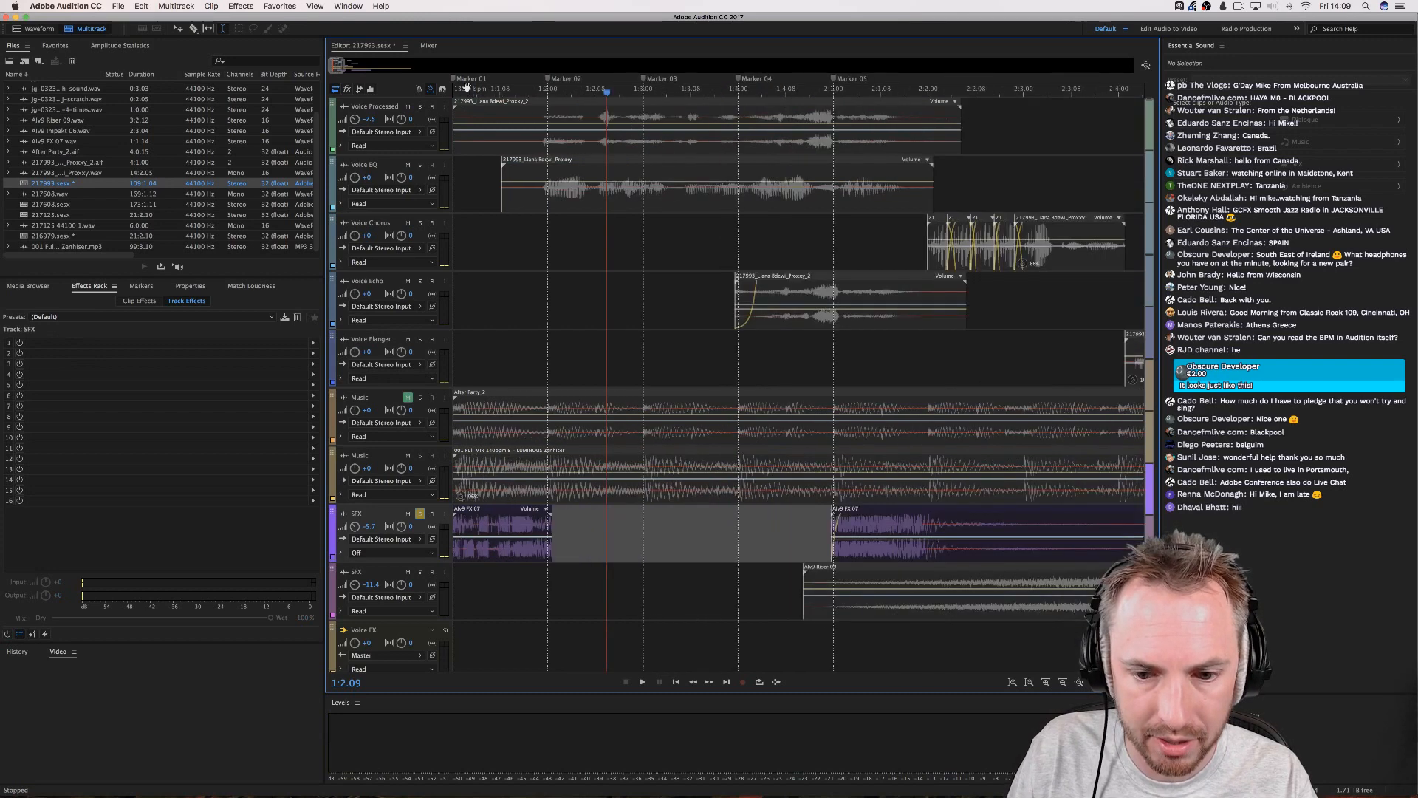
scroll(467, 86, "down", 4)
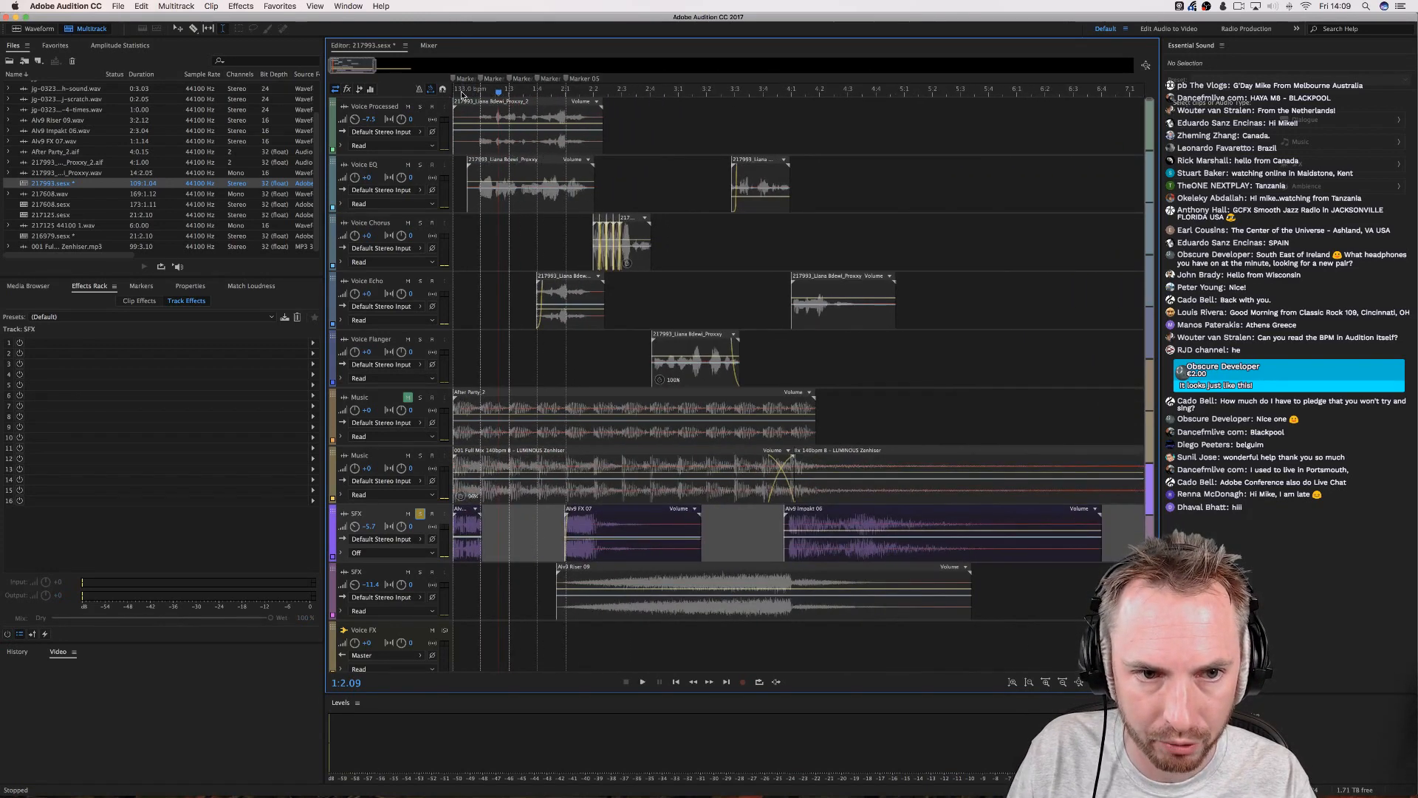
key("space")
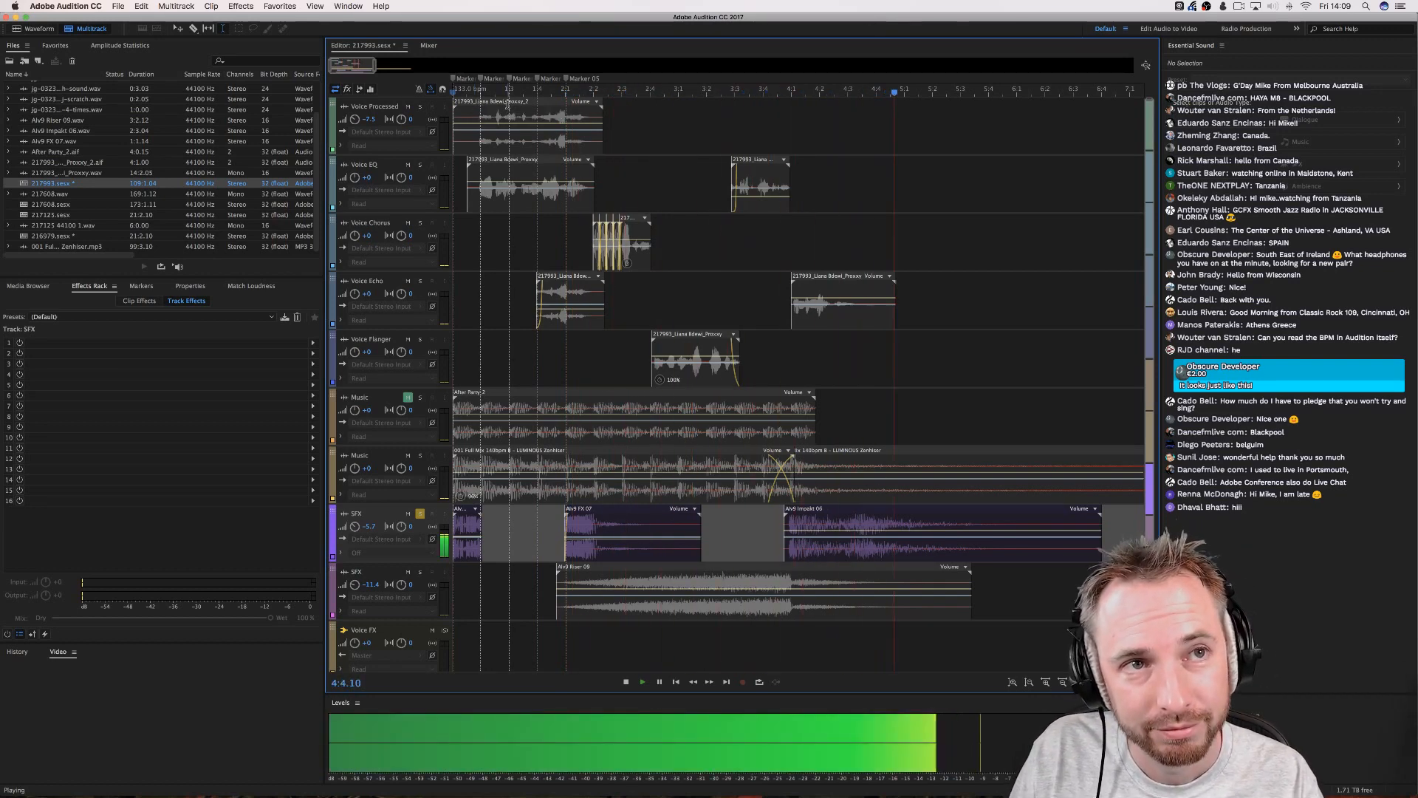
key("space")
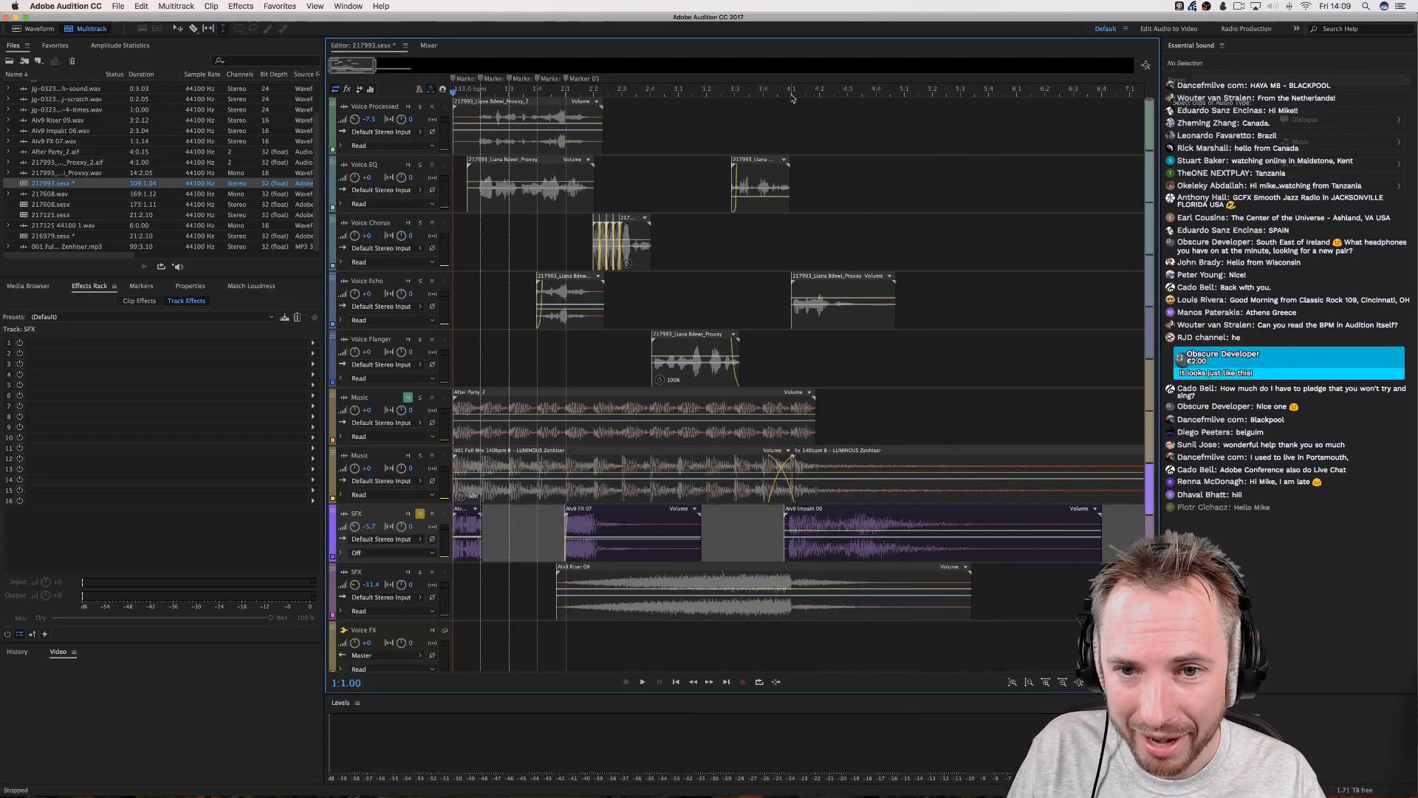
Add a marker at 3:4.15, where the Alv9 Impact 06 clip hits on the SFX track.
left_click(791, 96)
key("space")
key("space")
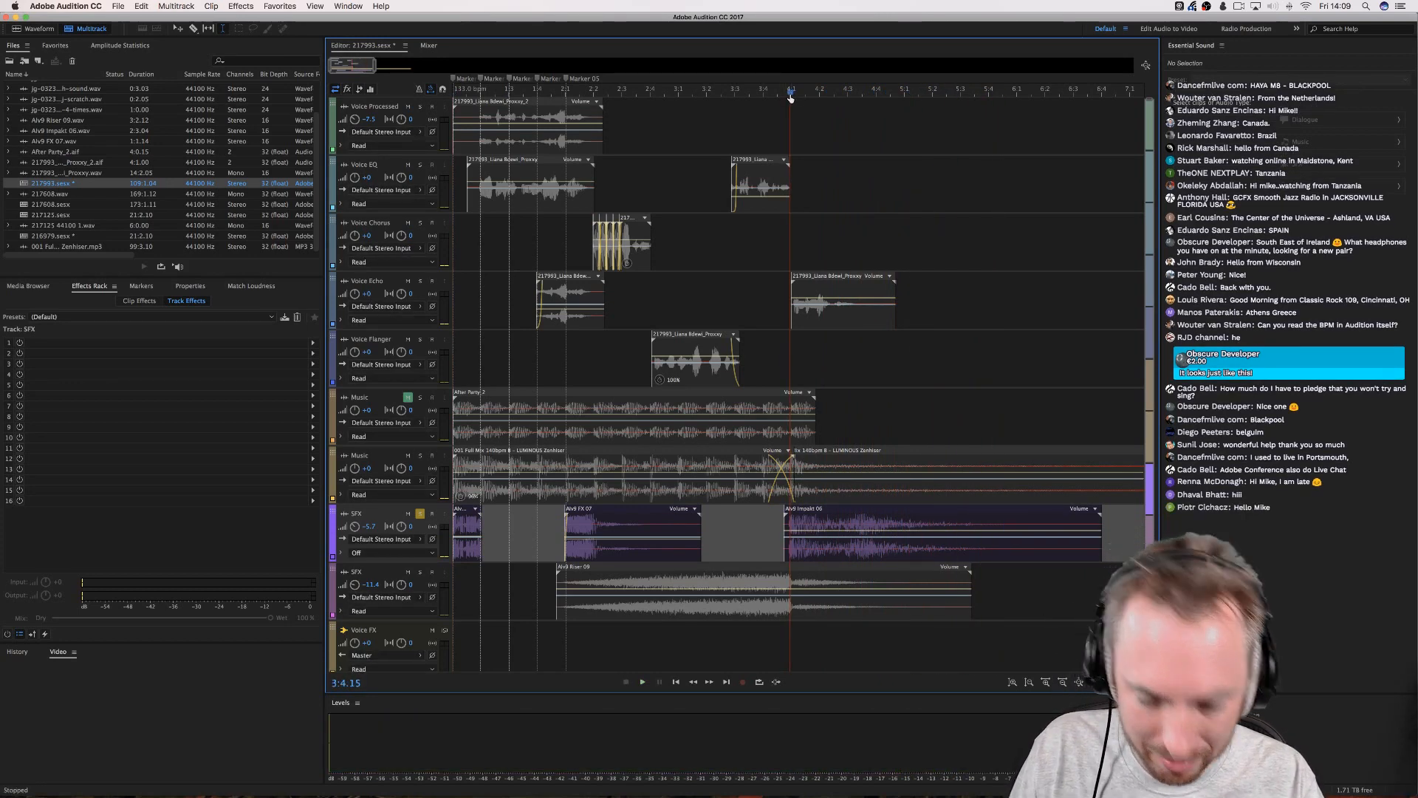
key("m")
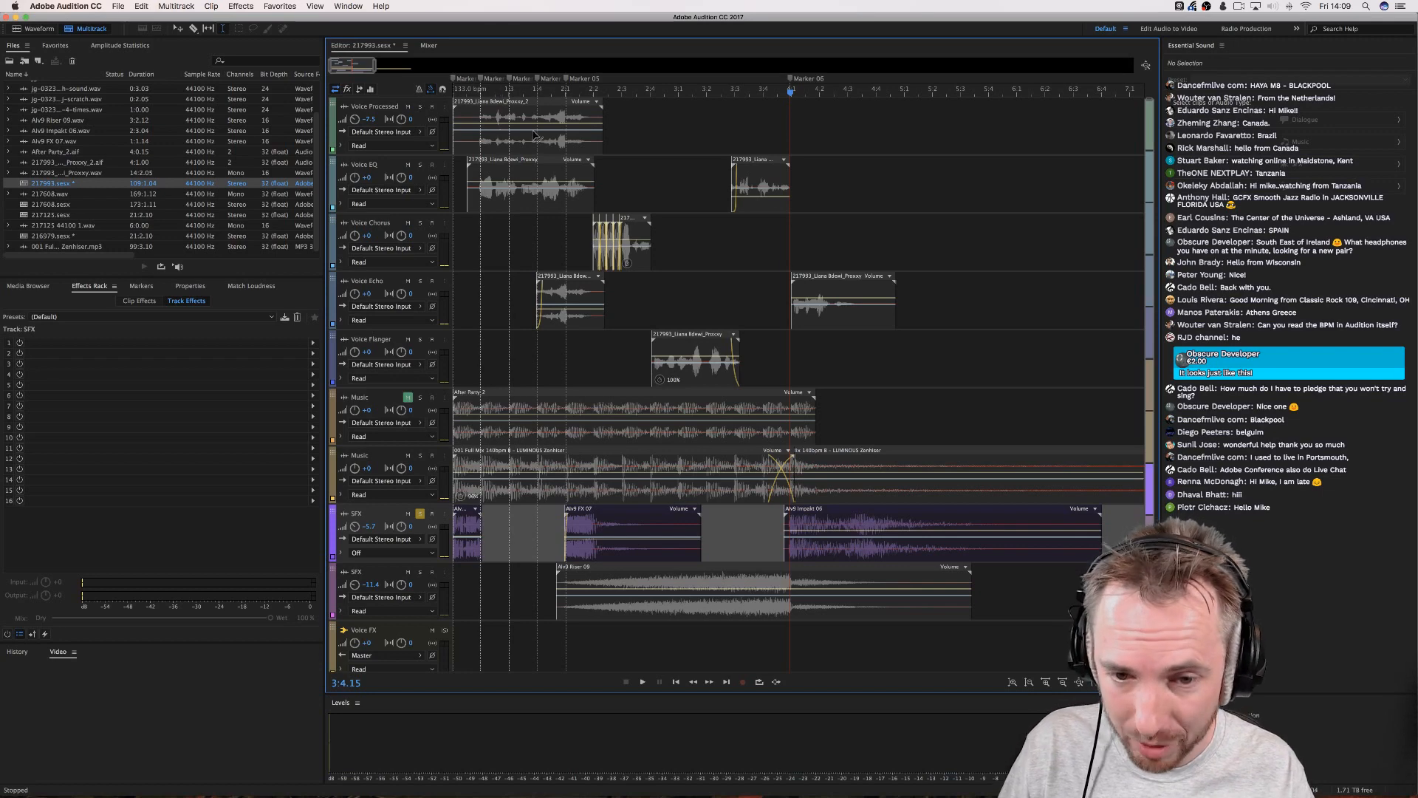
Unmute and solo the upper Music track holding After Party_2, and play it with the soloed SFX track from within bar 2.
scroll(764, 95, "up", 4)
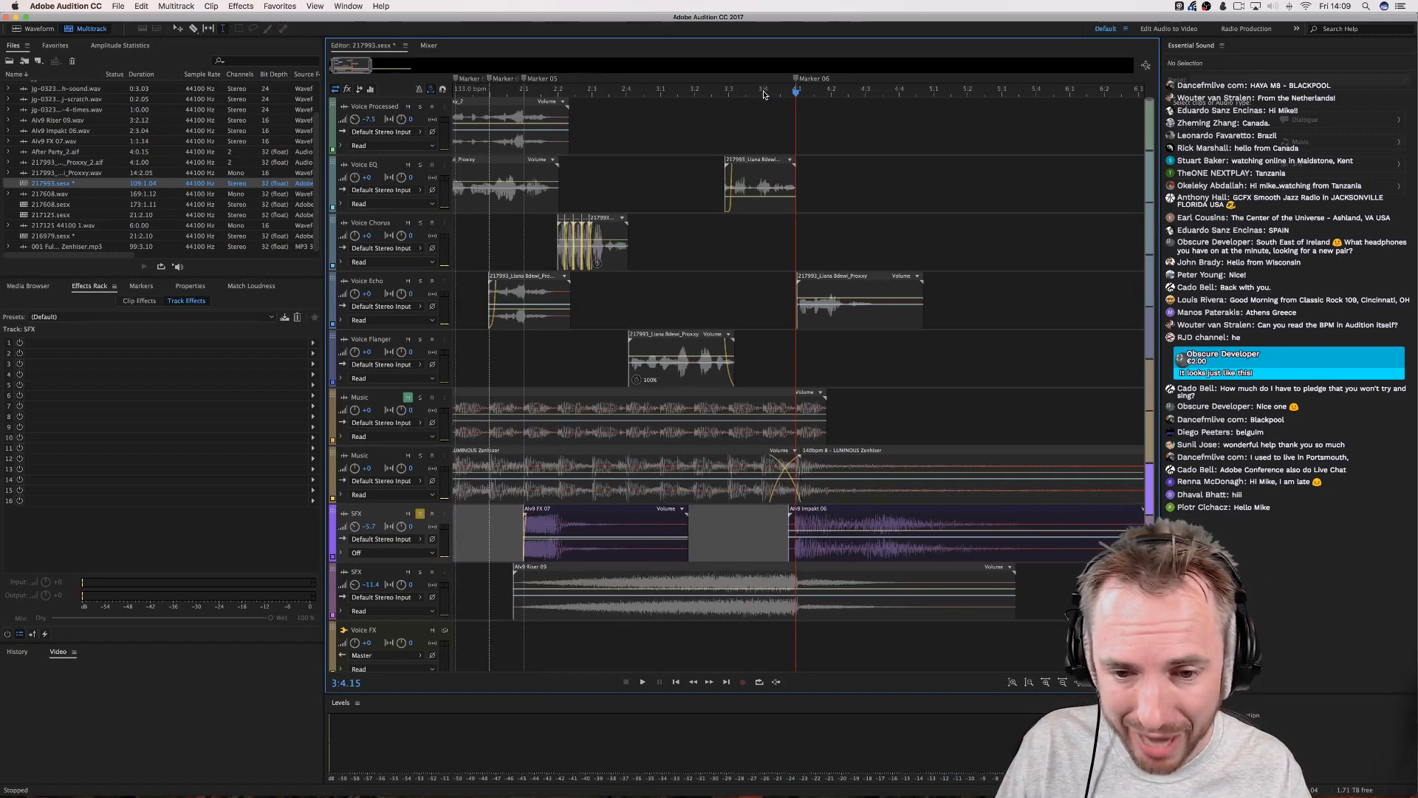
scroll(765, 95, "down", 4)
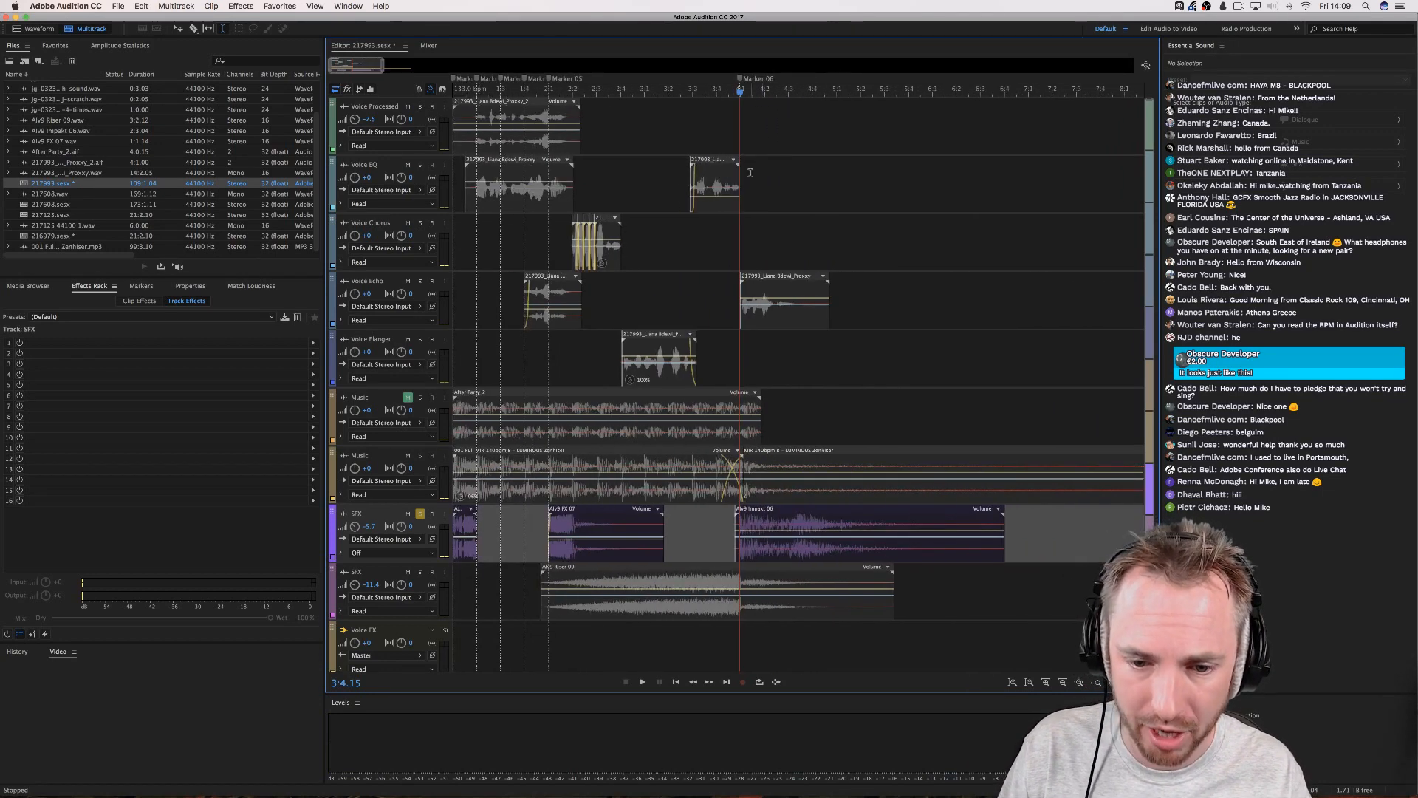
left_click(419, 398)
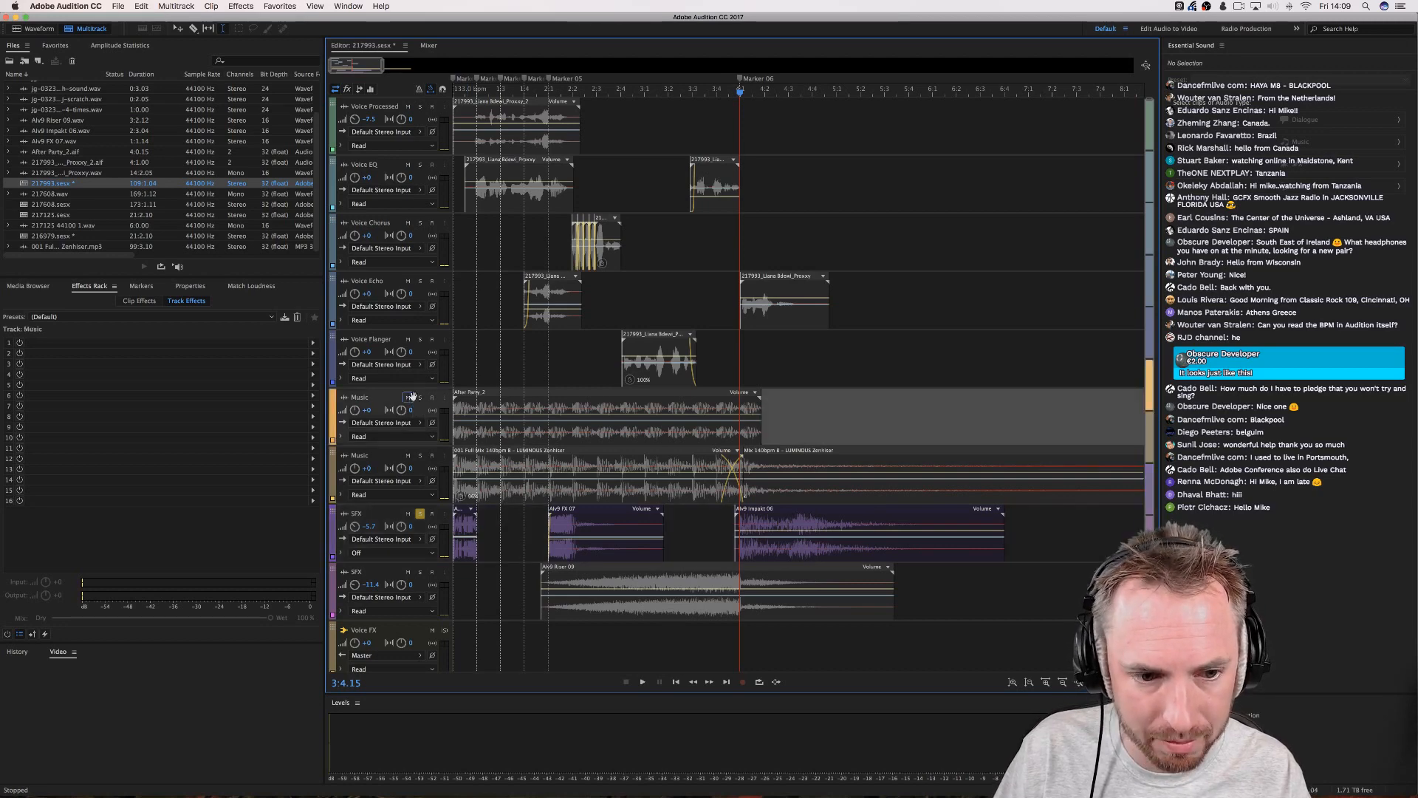
left_click(591, 362)
key("space")
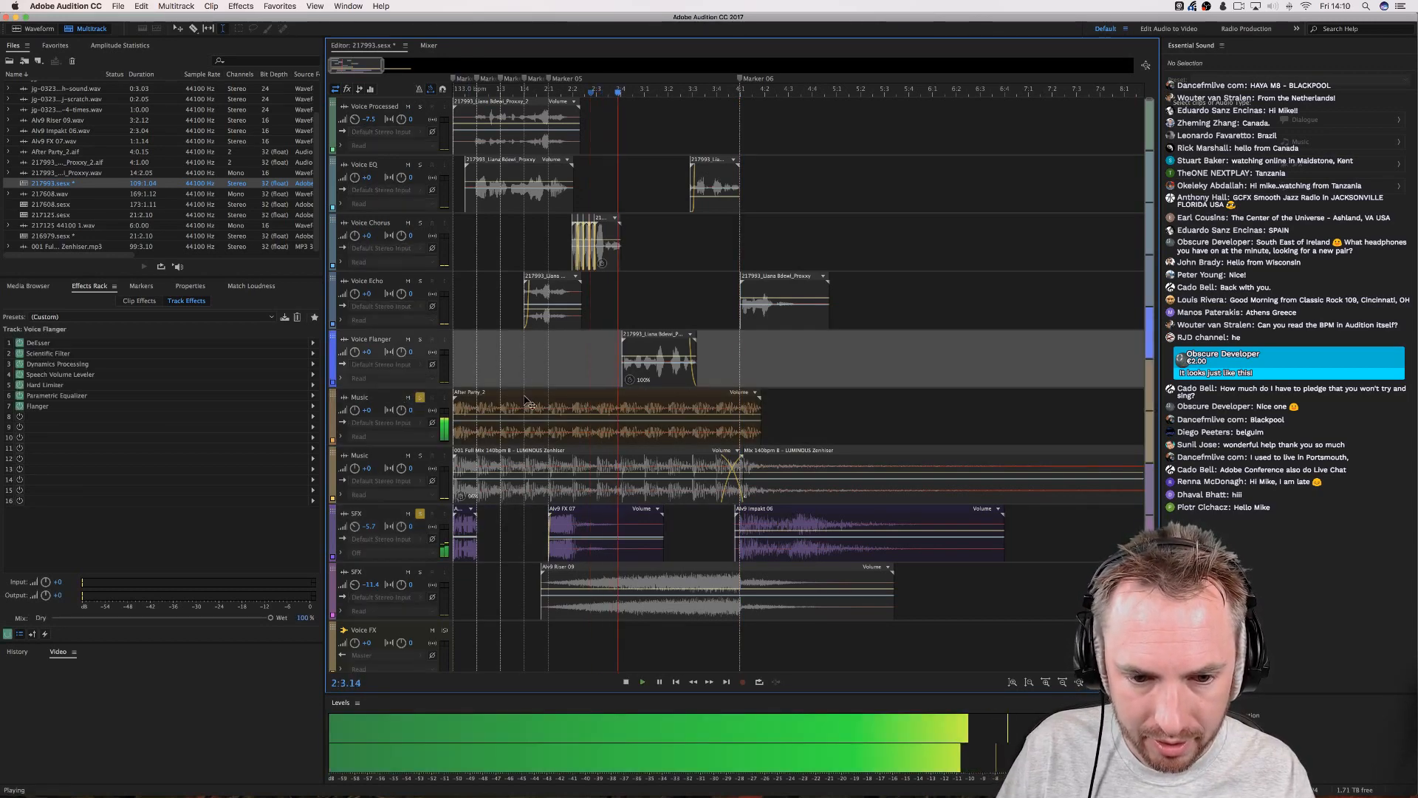
Switch the solo from the upper Music track to the lower one and play it with the soloed SFX track from within bar 2.
left_click(421, 399)
left_click(421, 455)
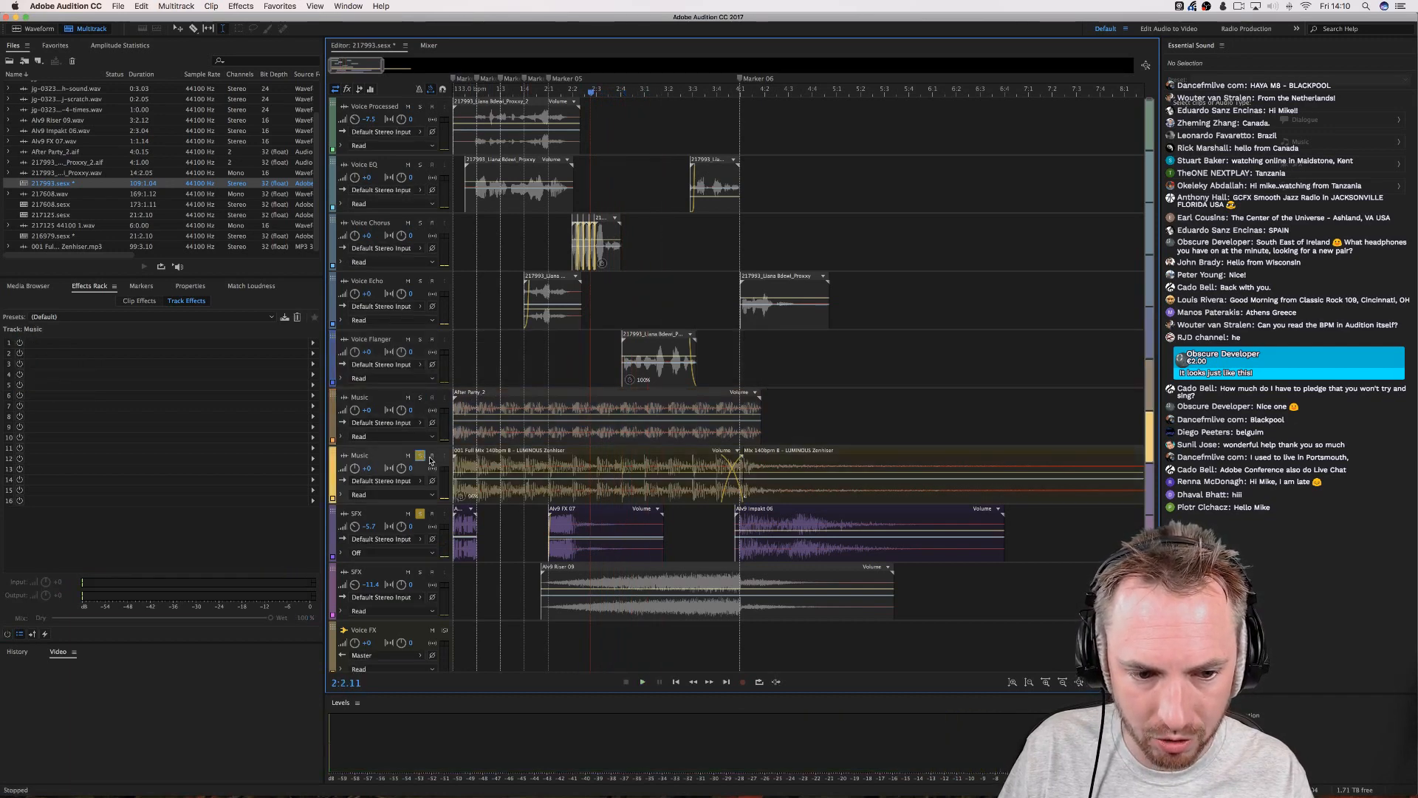
key("space")
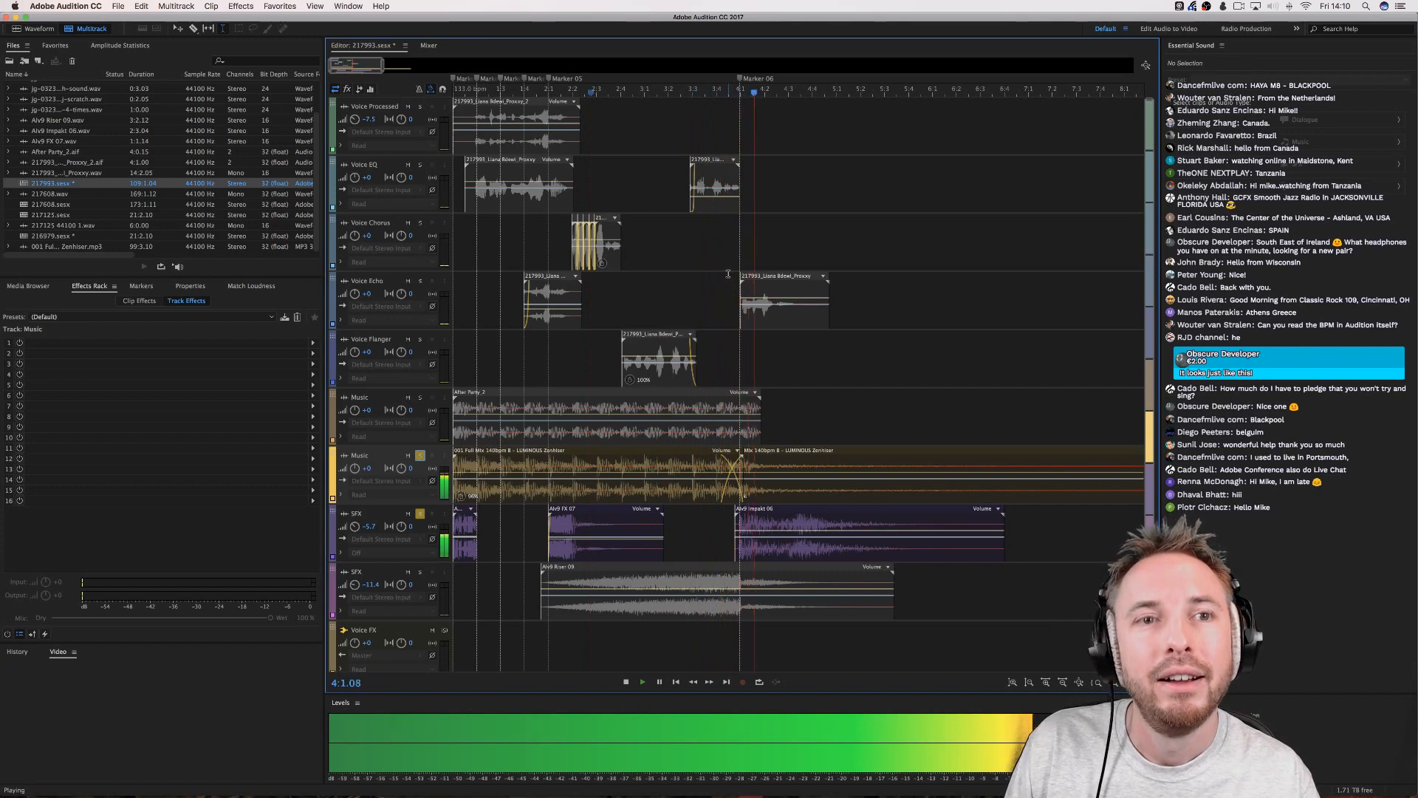
key("space")
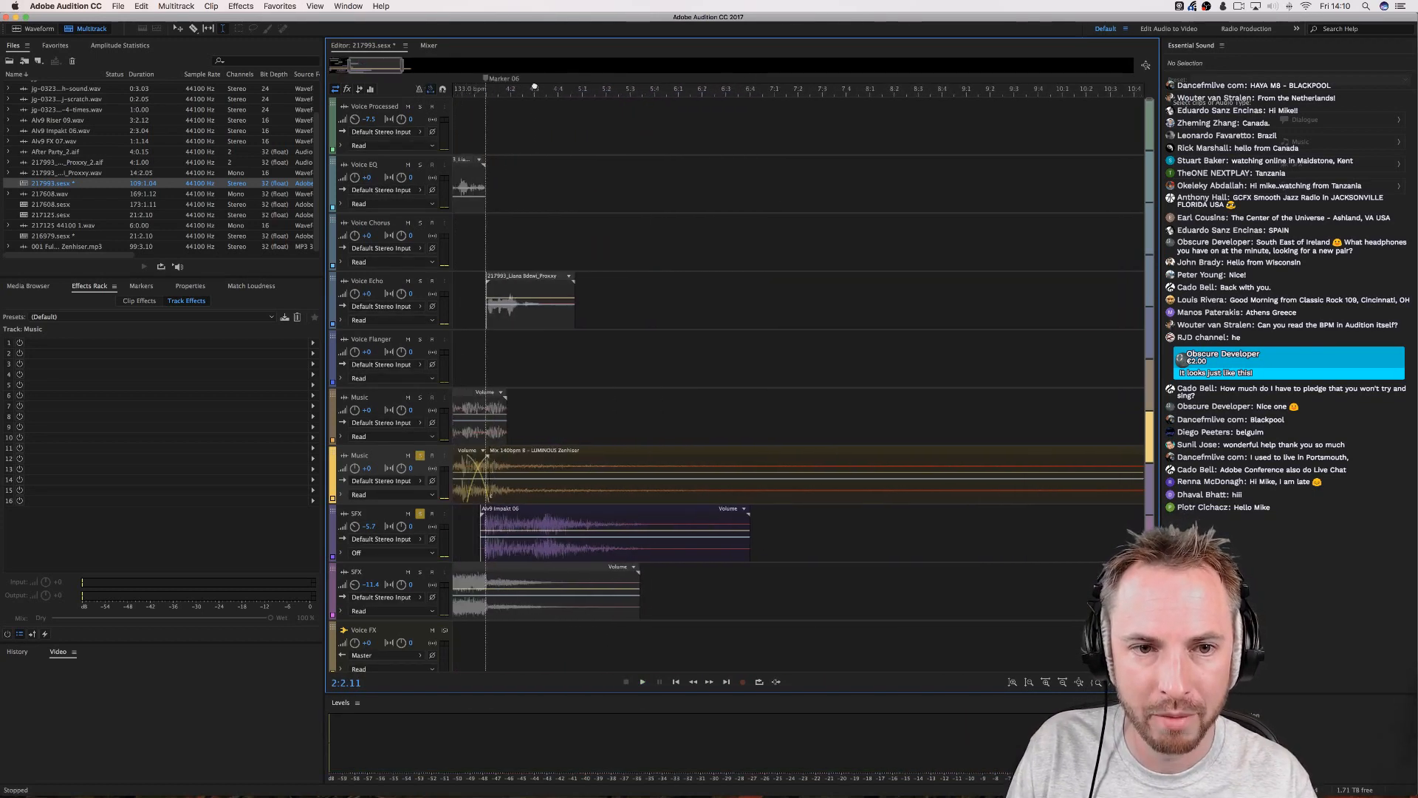
Play the soloed lower Music and upper SFX tracks together from the start of the session.
left_click(796, 93)
left_click_drag(787, 97, 453, 97)
key("space")
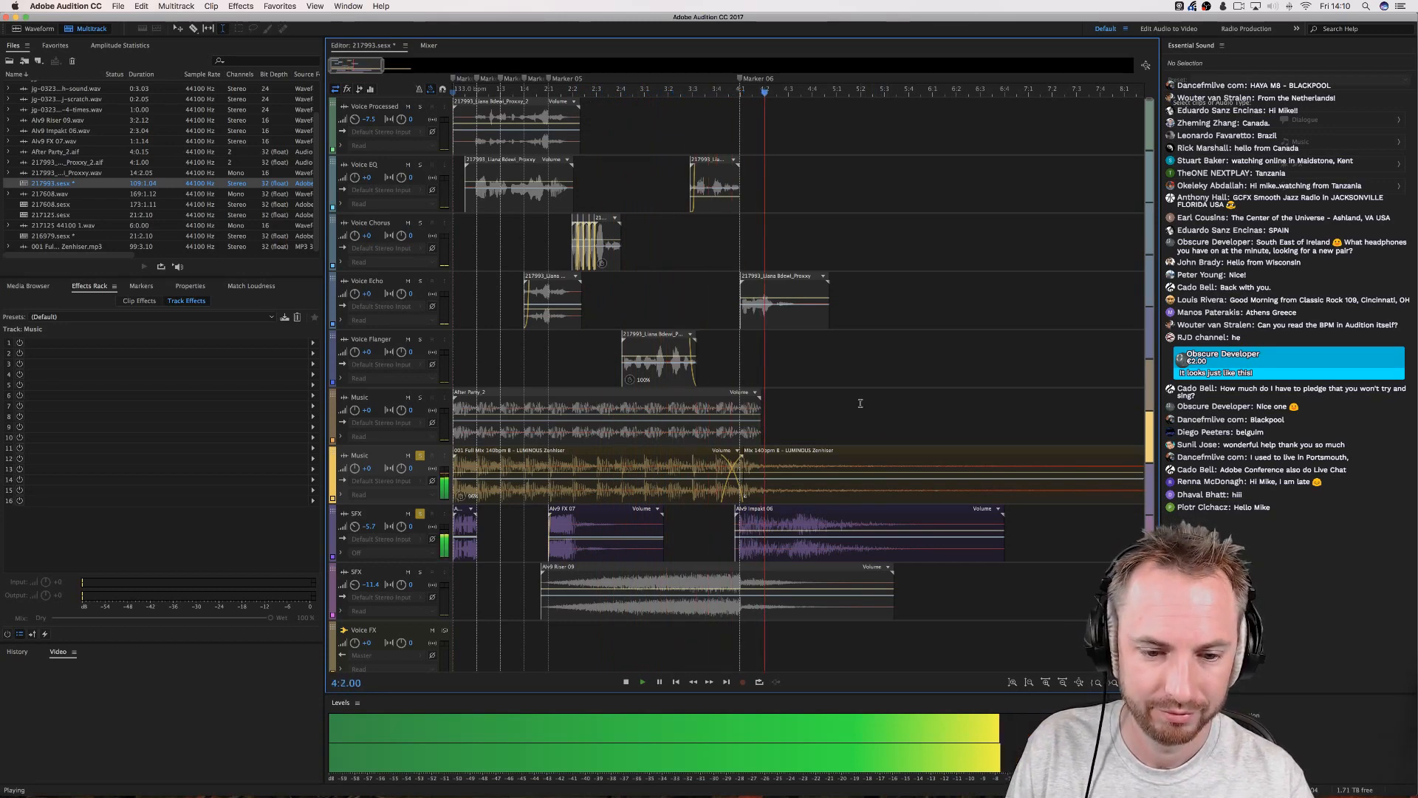
key("space")
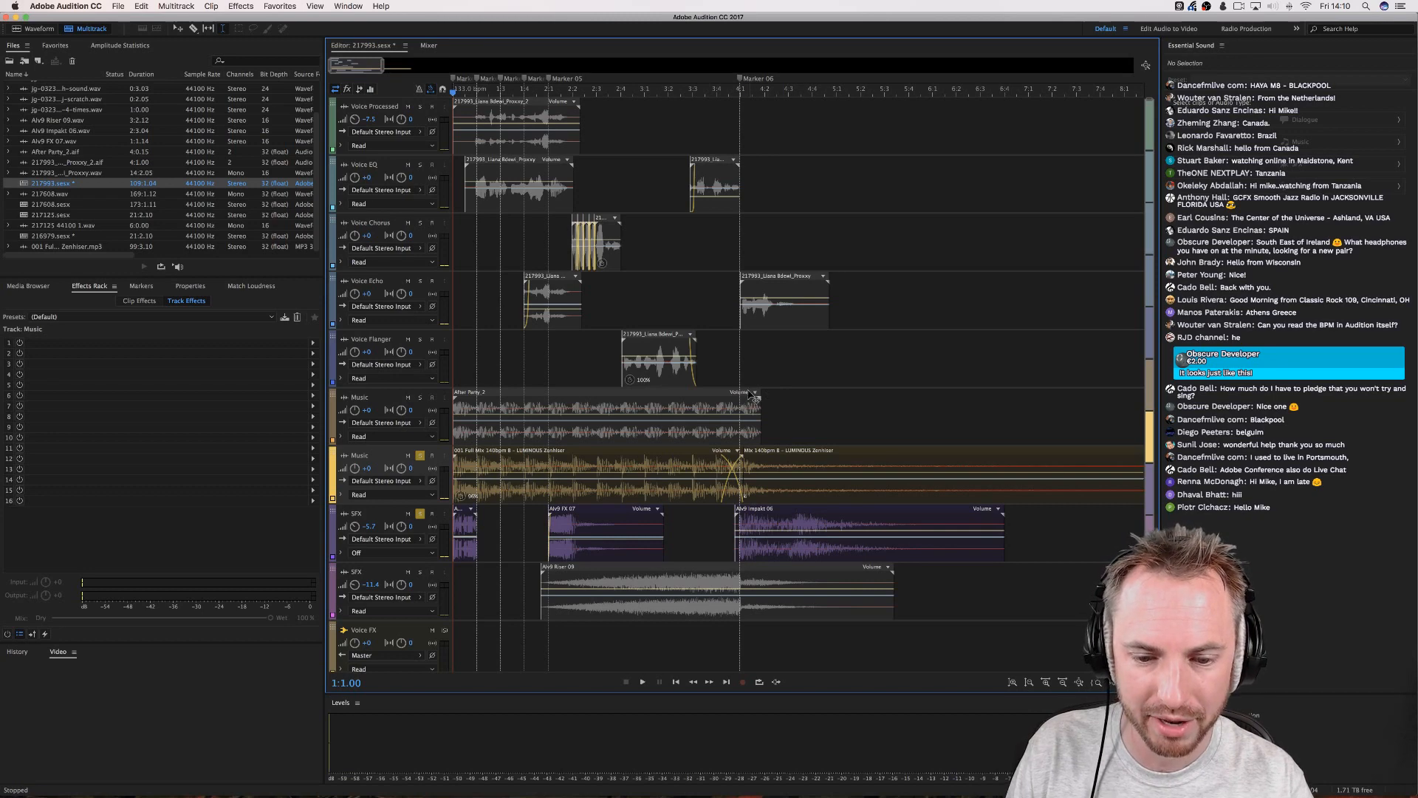
Solo only the lower SFX track and play the Alv9 Riser 09 clip from 1:4.05, just before it begins.
scroll(404, 444, "up", 4)
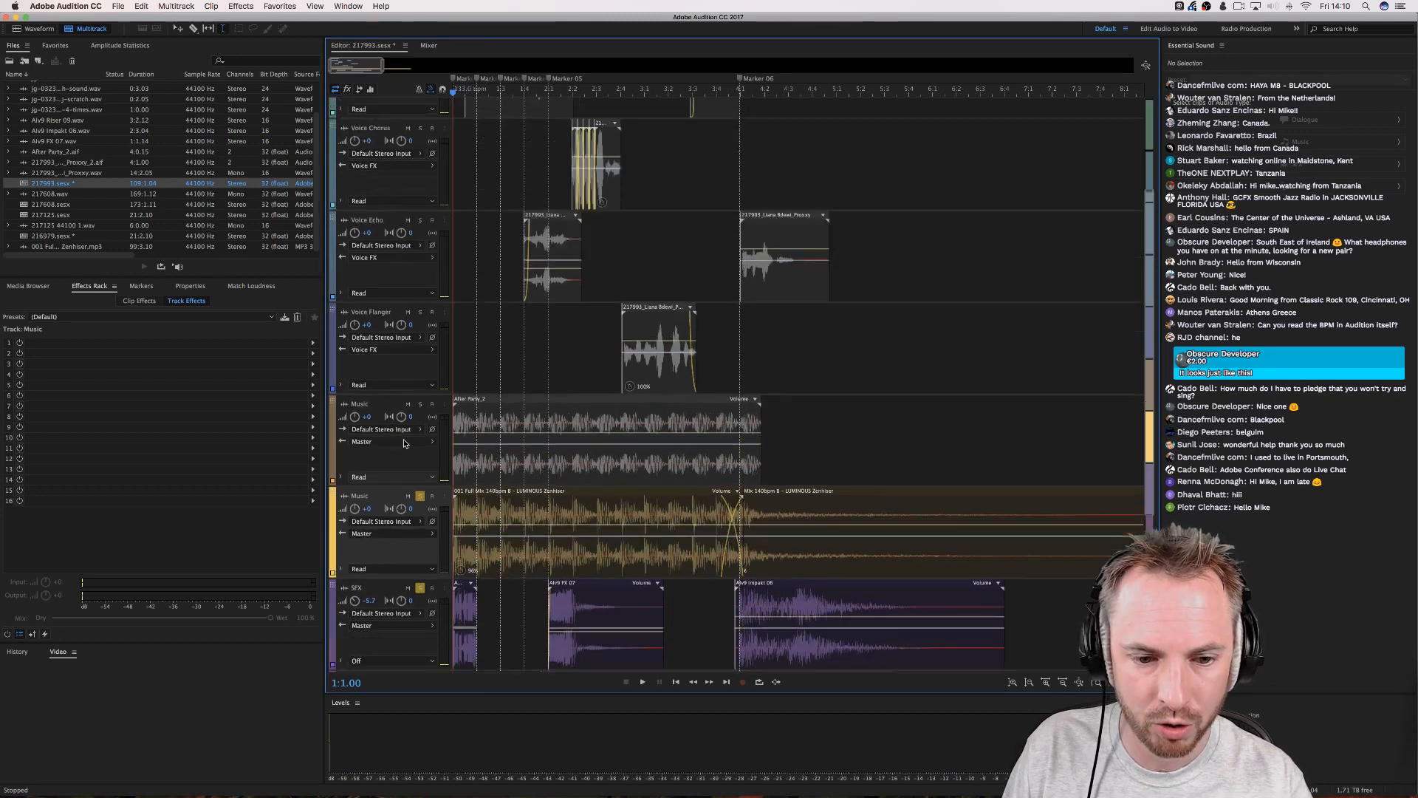
scroll(404, 443, "down", 5)
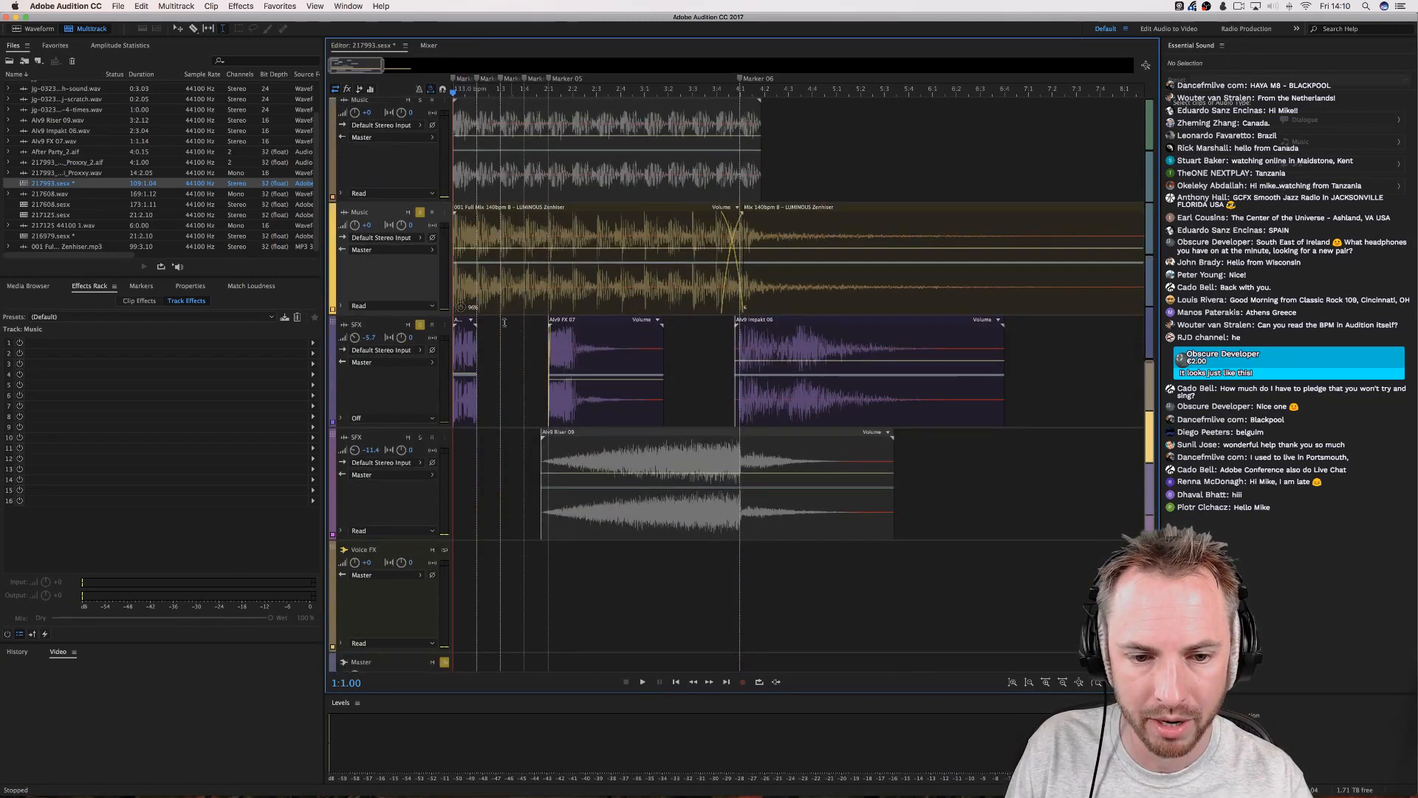
scroll(416, 288, "up", 1)
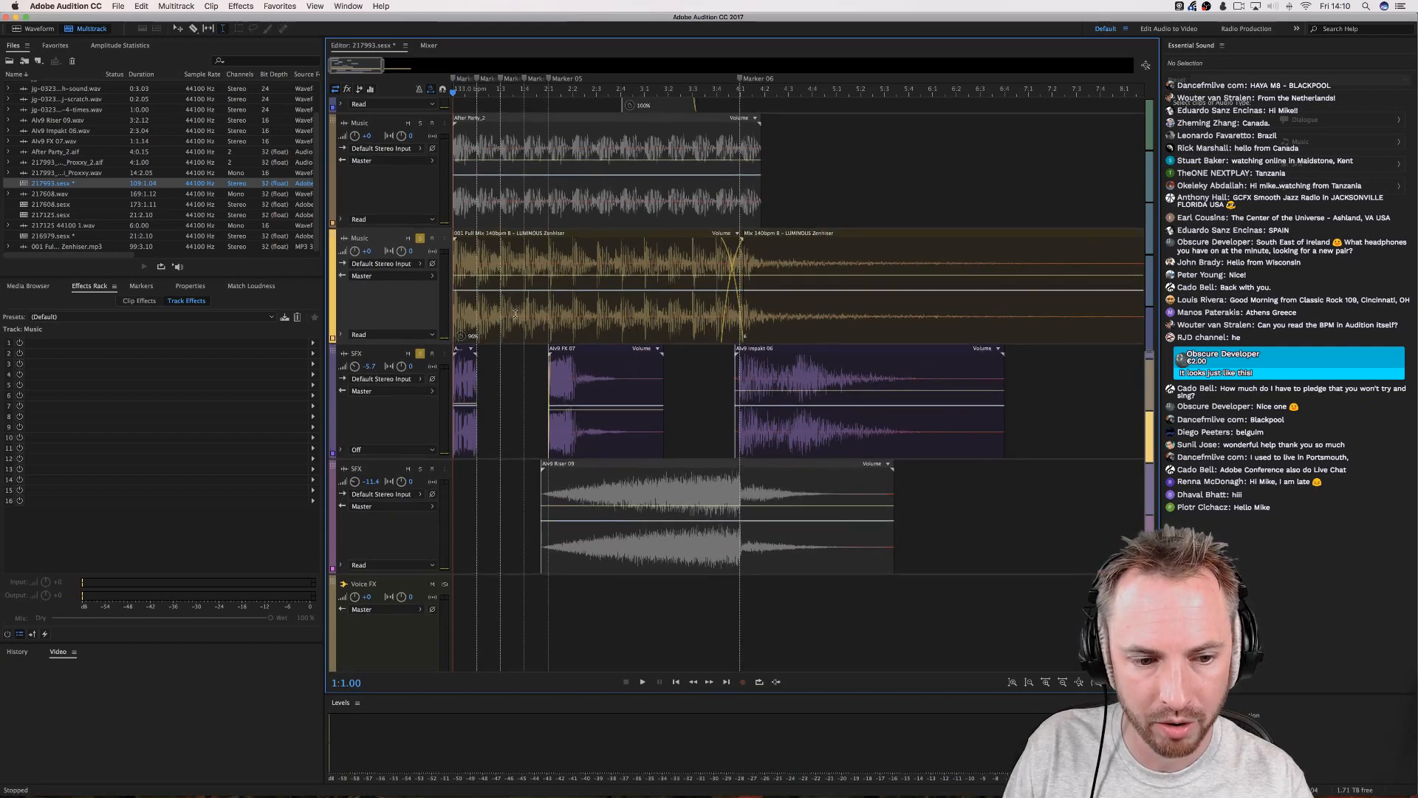
scroll(515, 313, "up", 1)
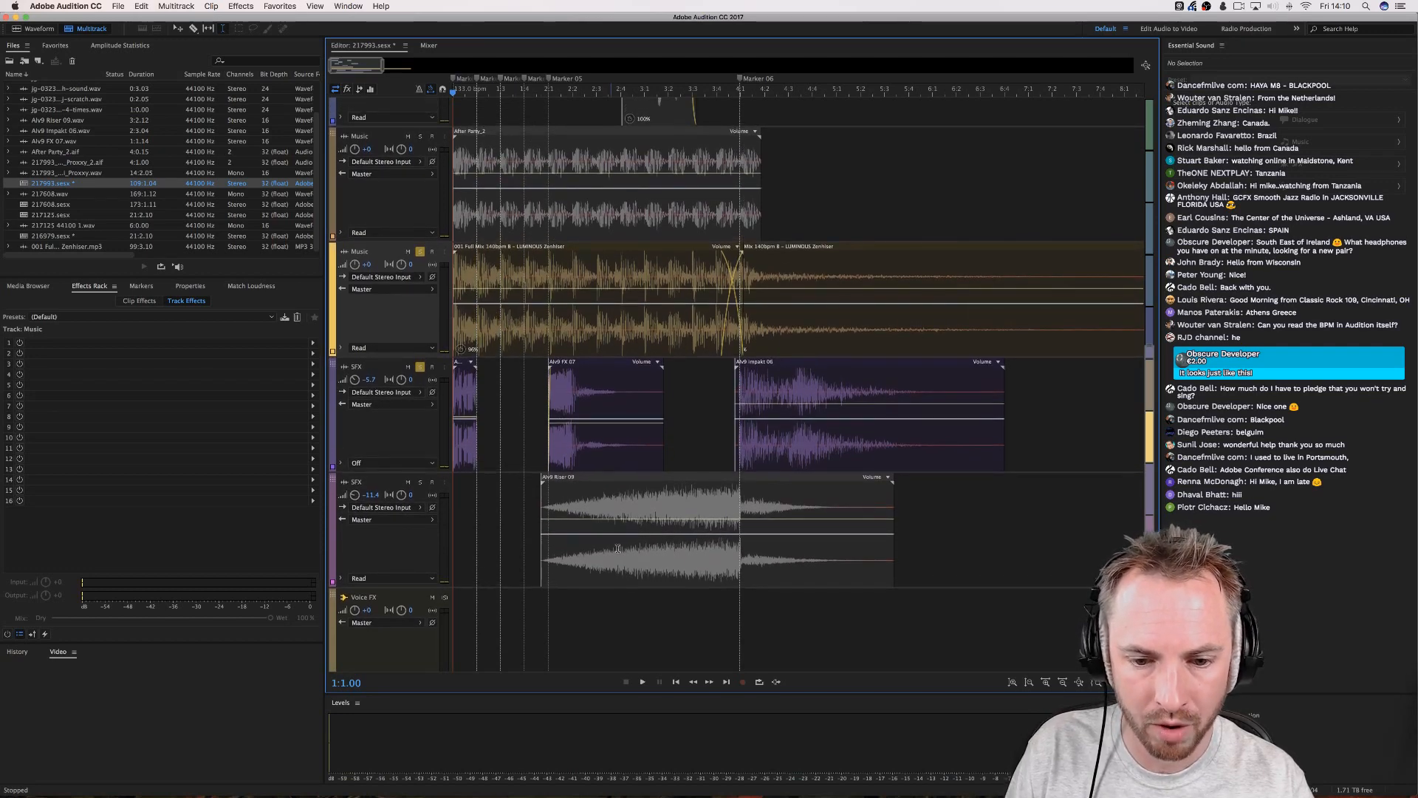
left_click(419, 481)
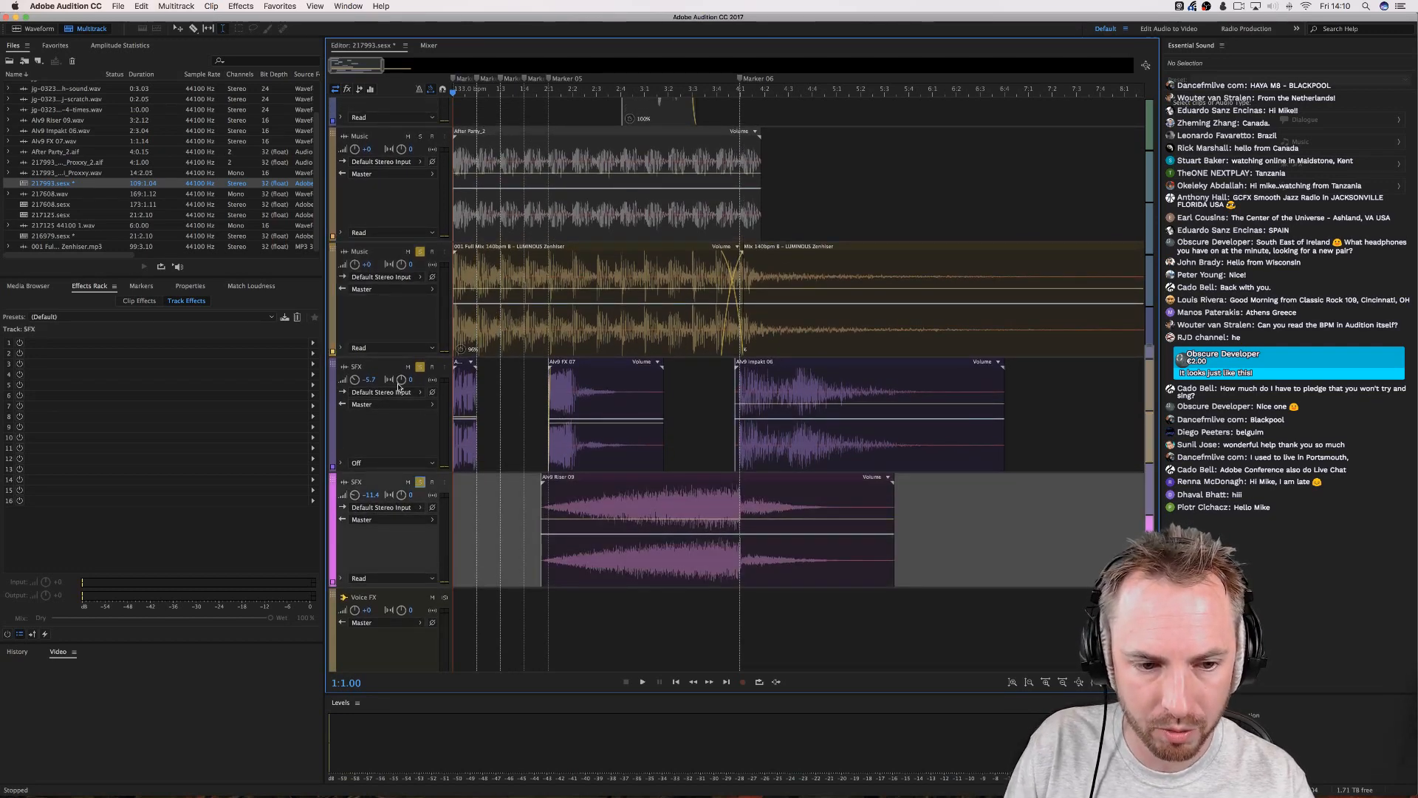
left_click(420, 367)
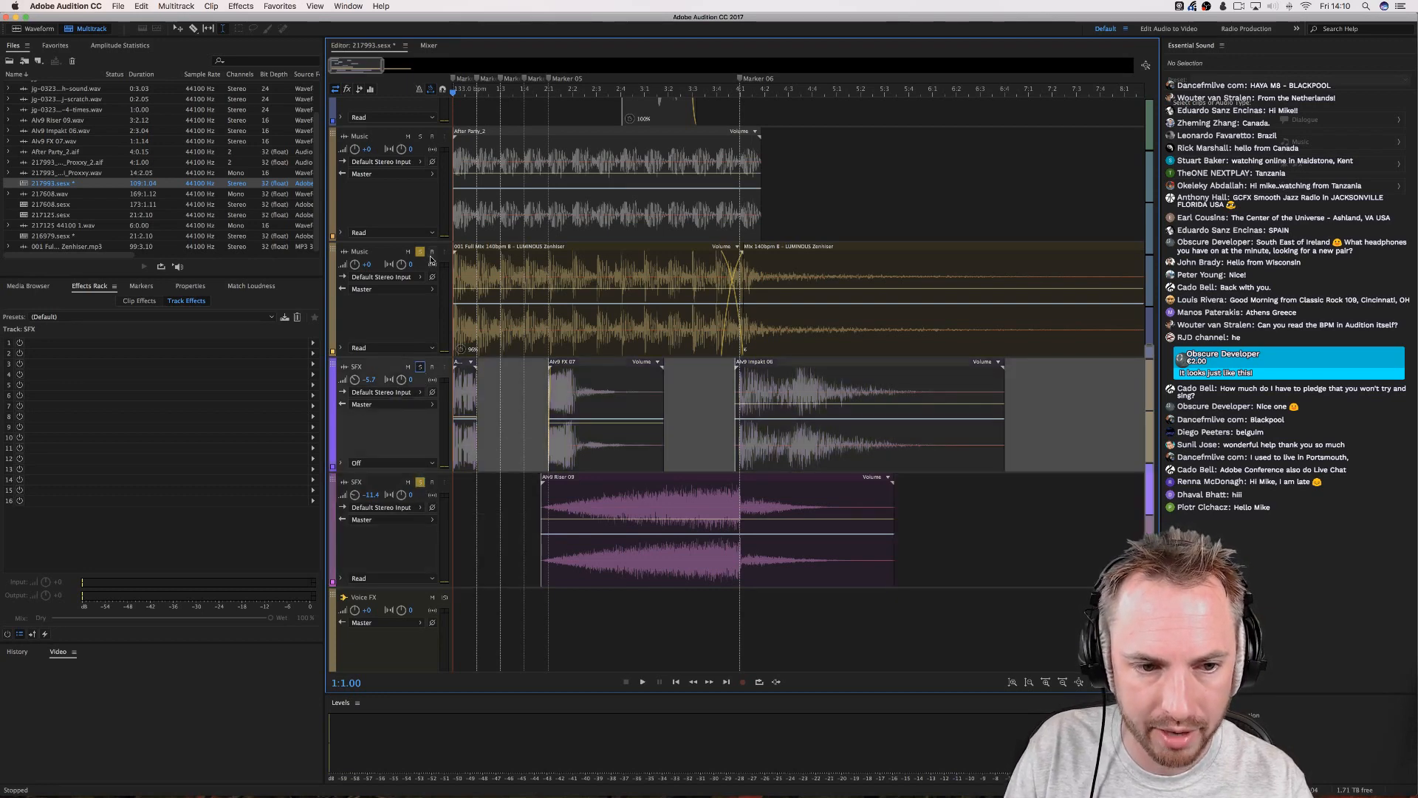
left_click(420, 251)
left_click(533, 489)
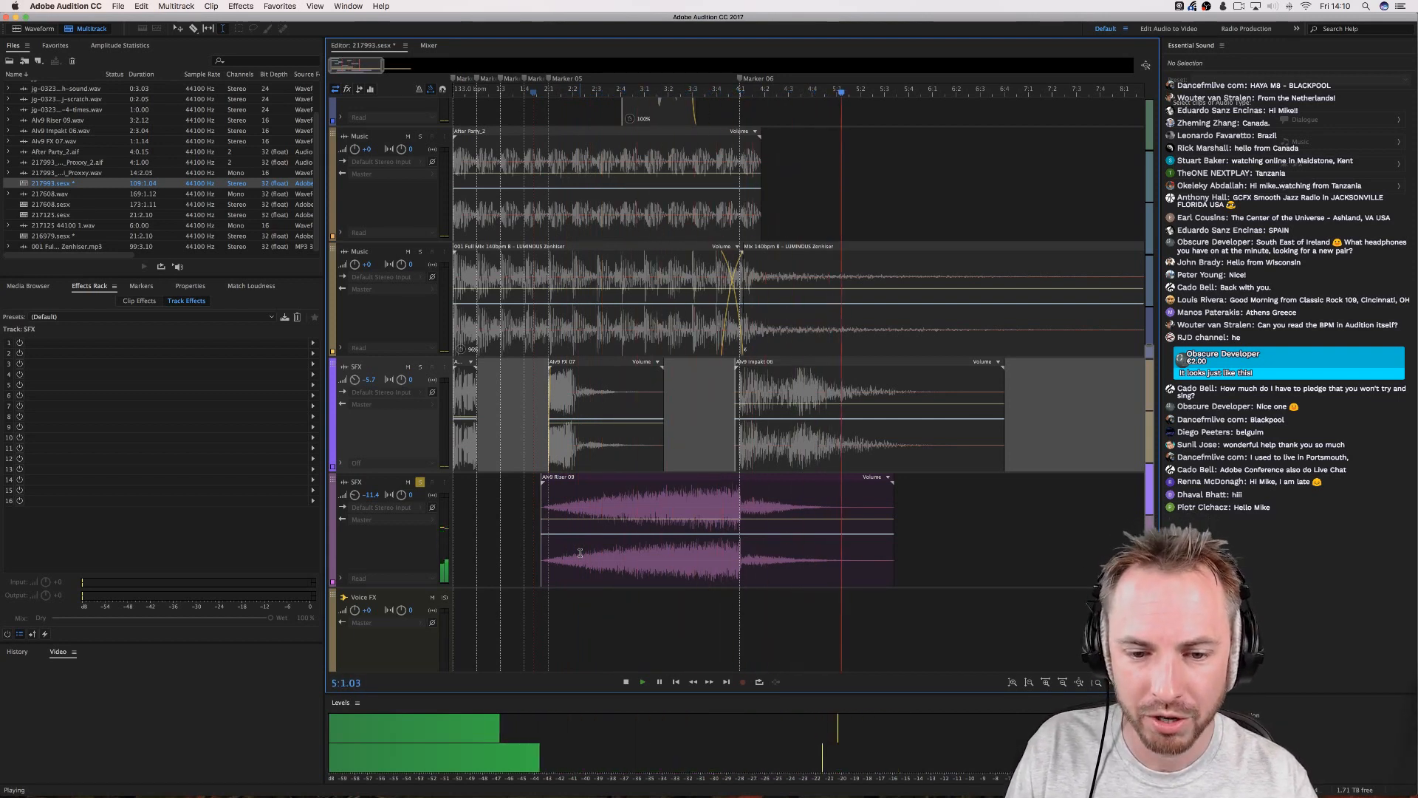
key("space")
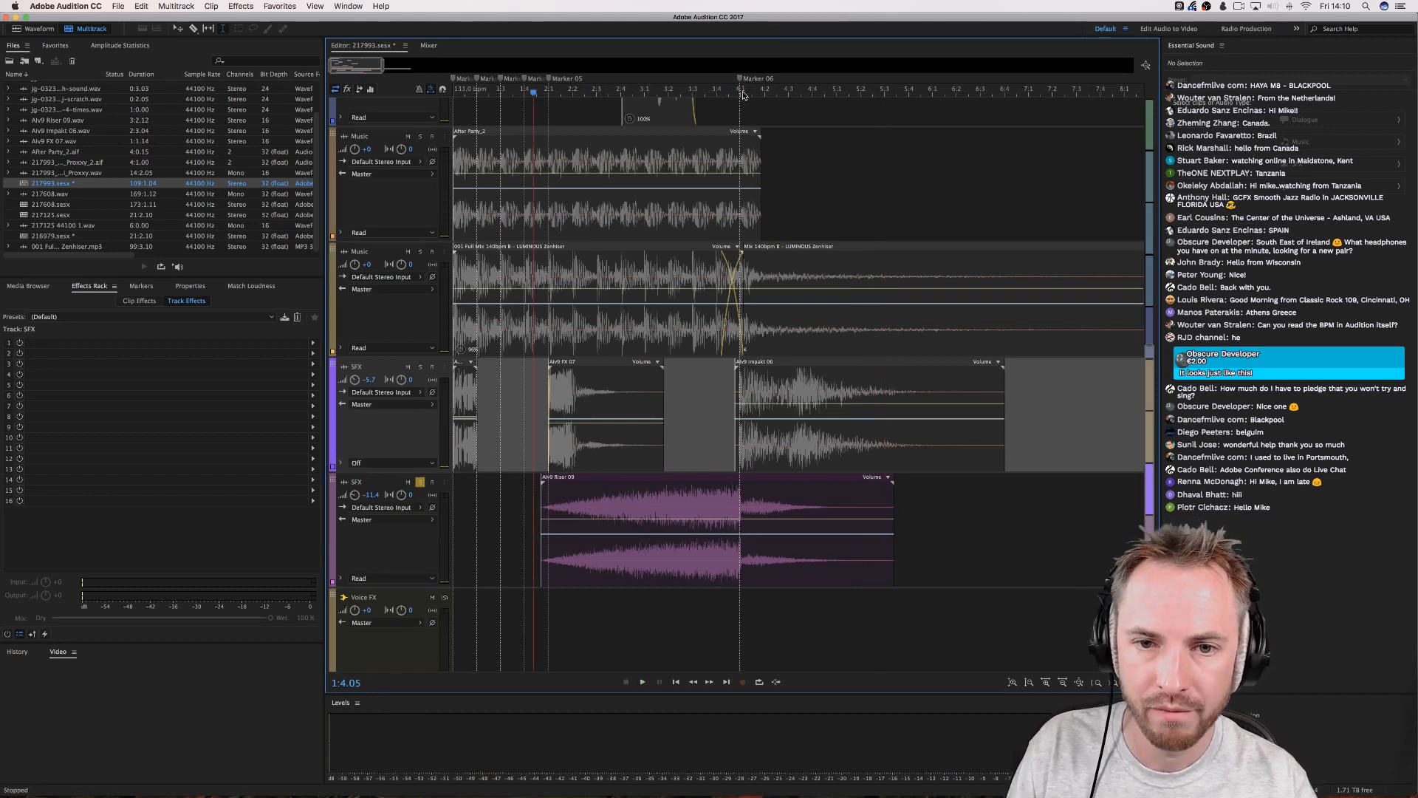
Examine how the peak of the Alv9 Riser 09 clip lines up with Marker 06, placing the playhead at 4:1.00 and at 3:4.14.
scroll(743, 94, "up", 6)
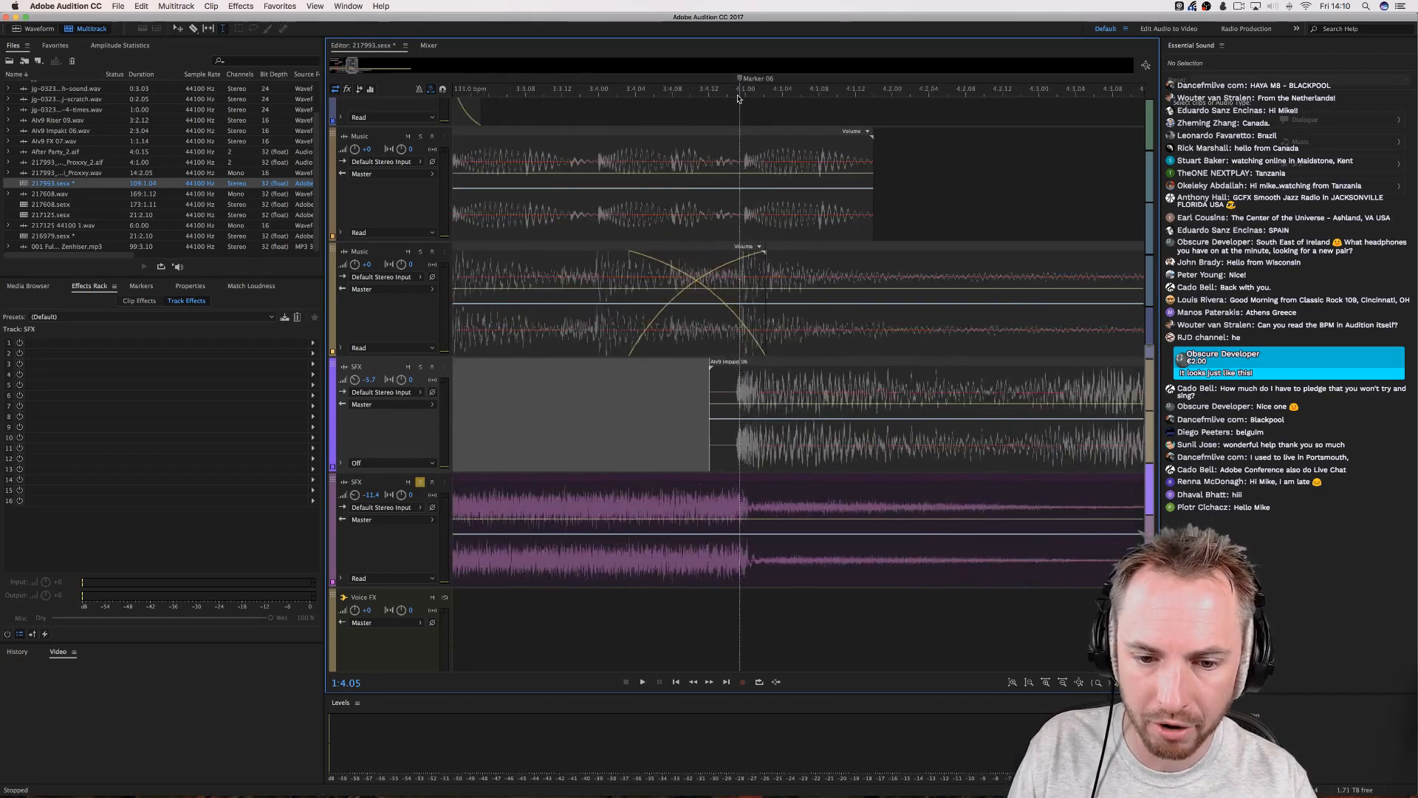
scroll(737, 98, "up", 2)
left_click(754, 508)
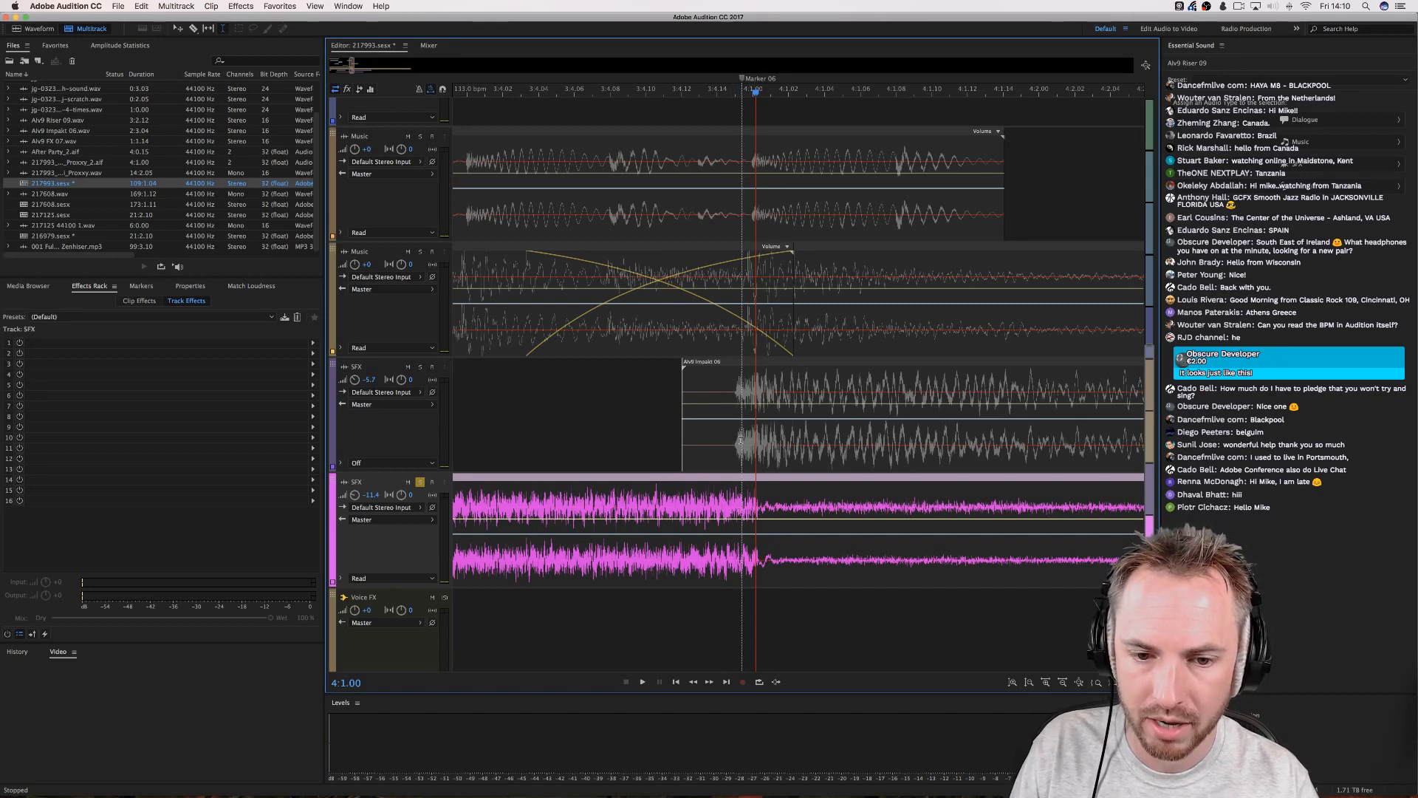
scroll(756, 96, "down", 15)
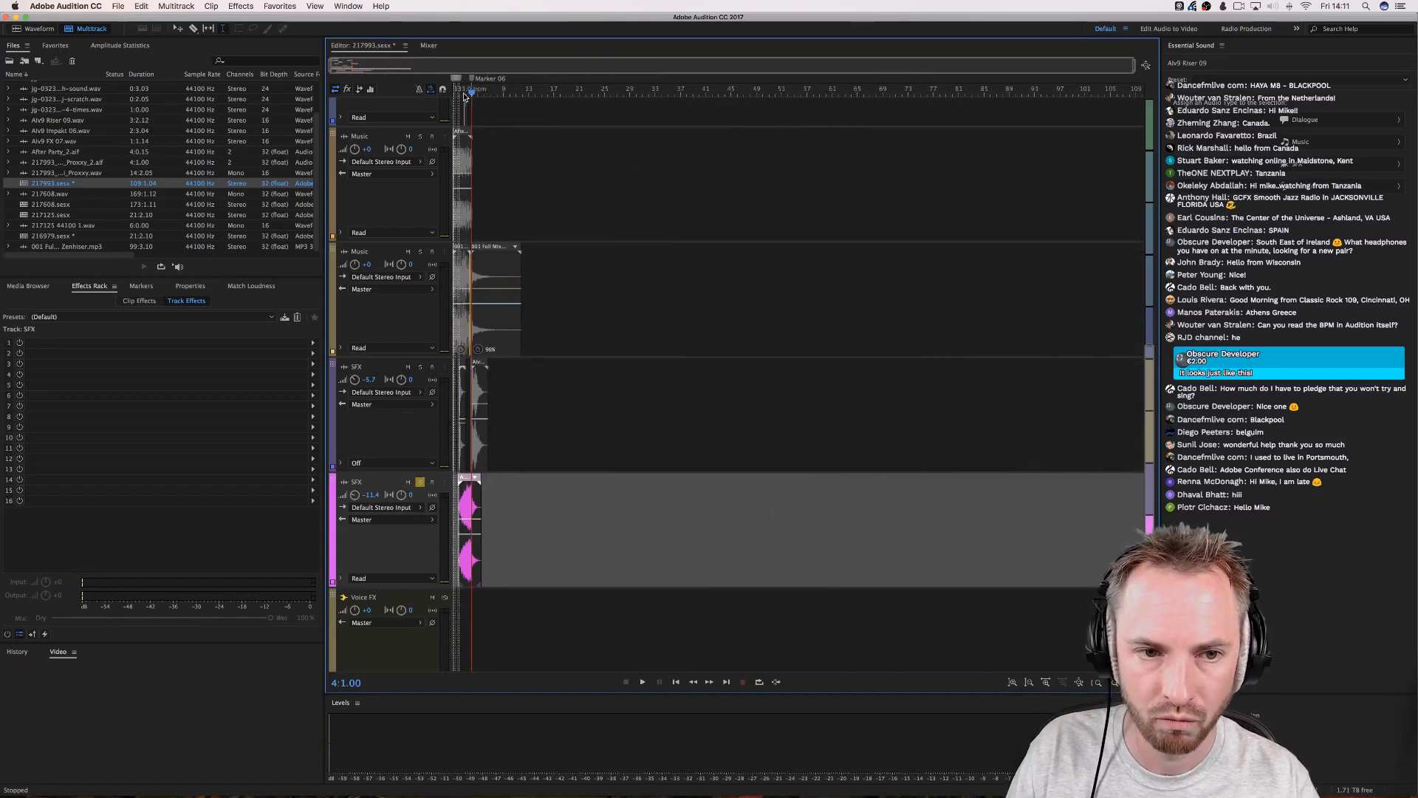
scroll(461, 97, "up", 10)
scroll(467, 94, "up", 5)
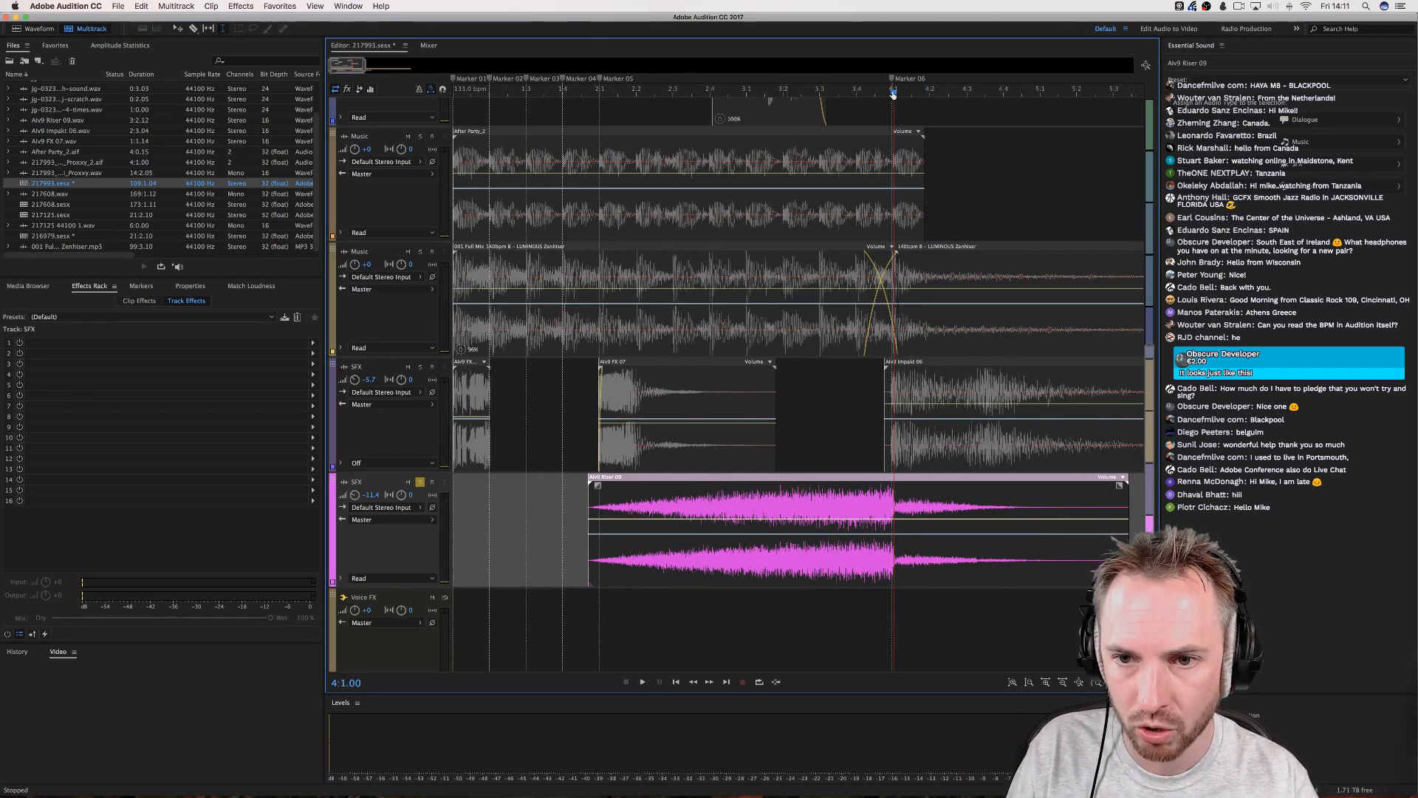
left_click_drag(893, 94, 892, 94)
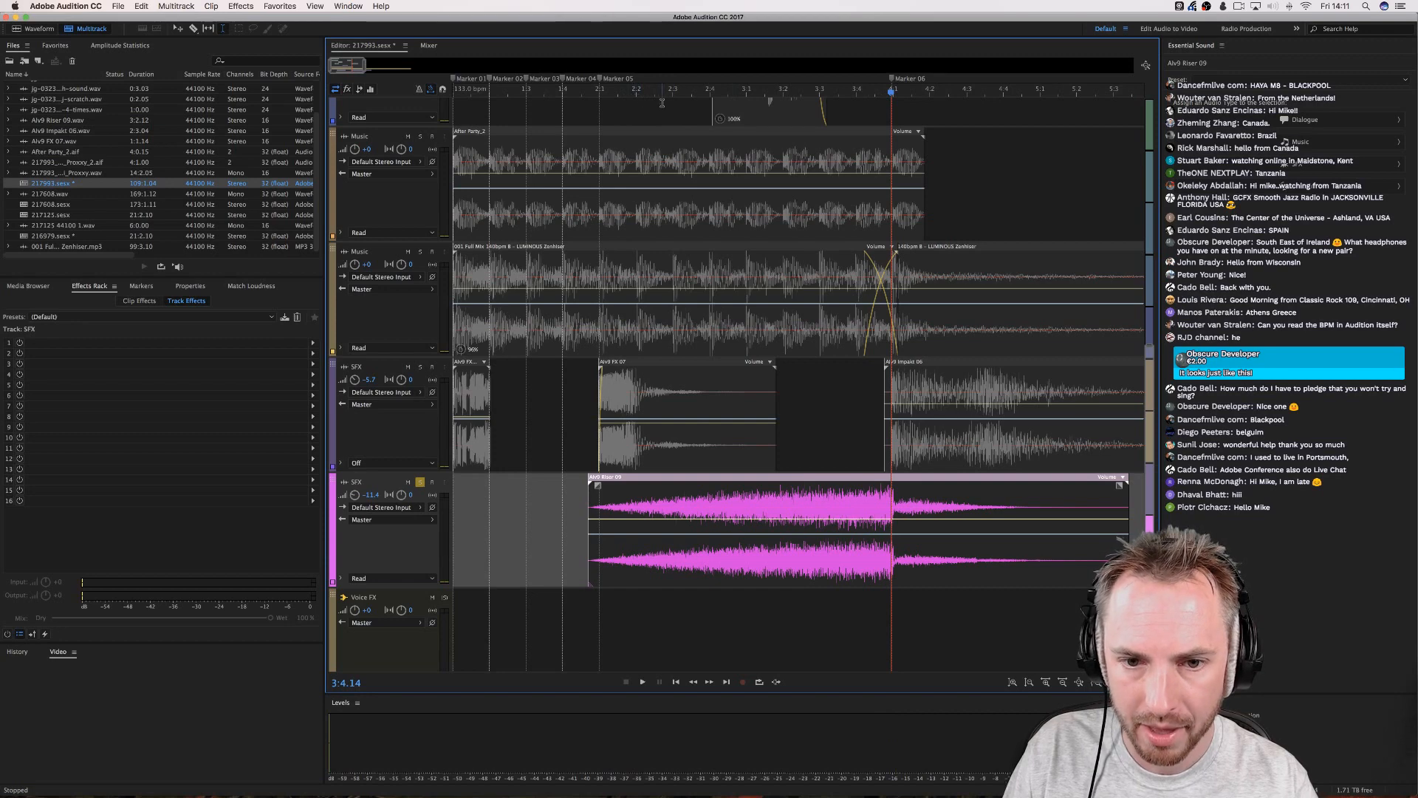
Solo the upper SFX track and the lower Music track in addition to the lower SFX track.
scroll(608, 173, "up", 6)
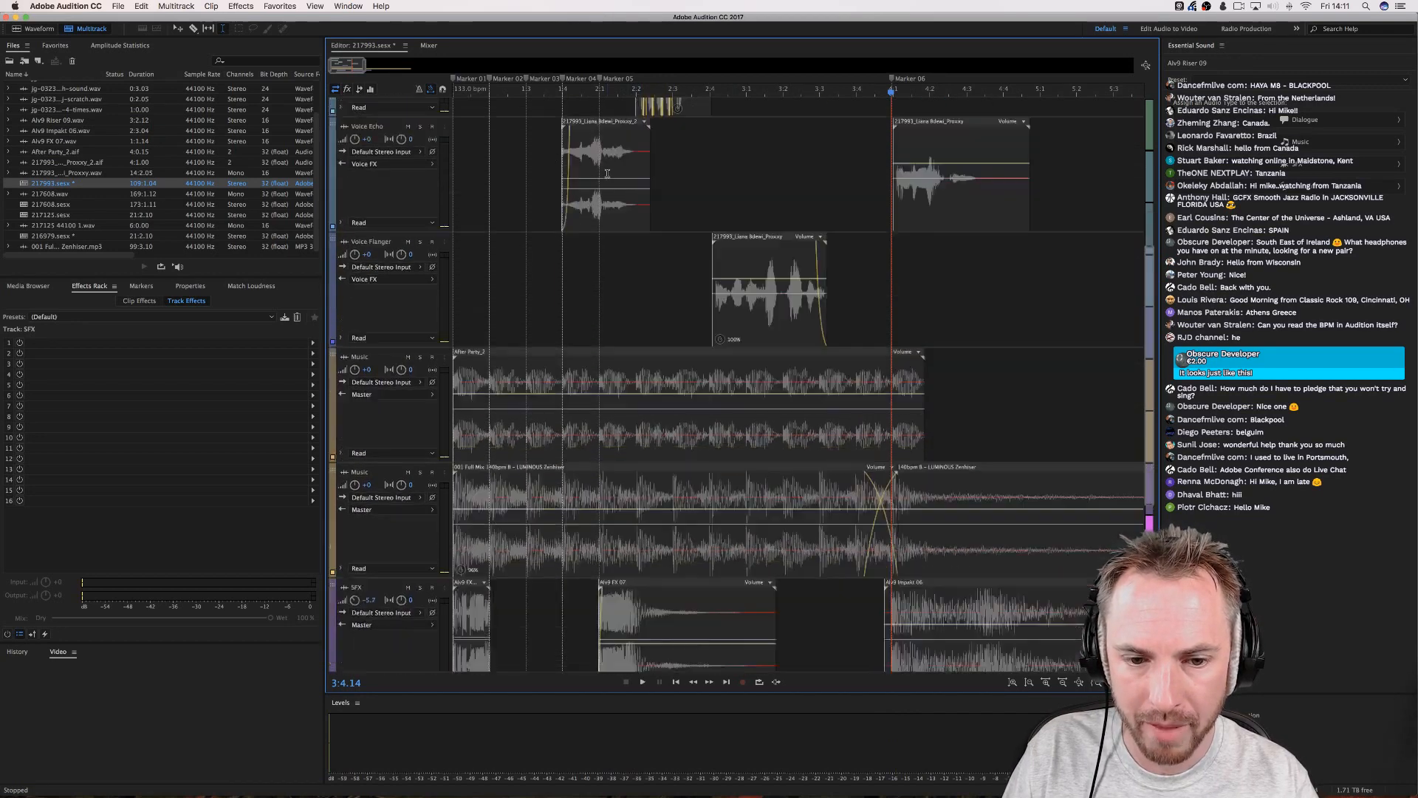
scroll(607, 173, "down", 6)
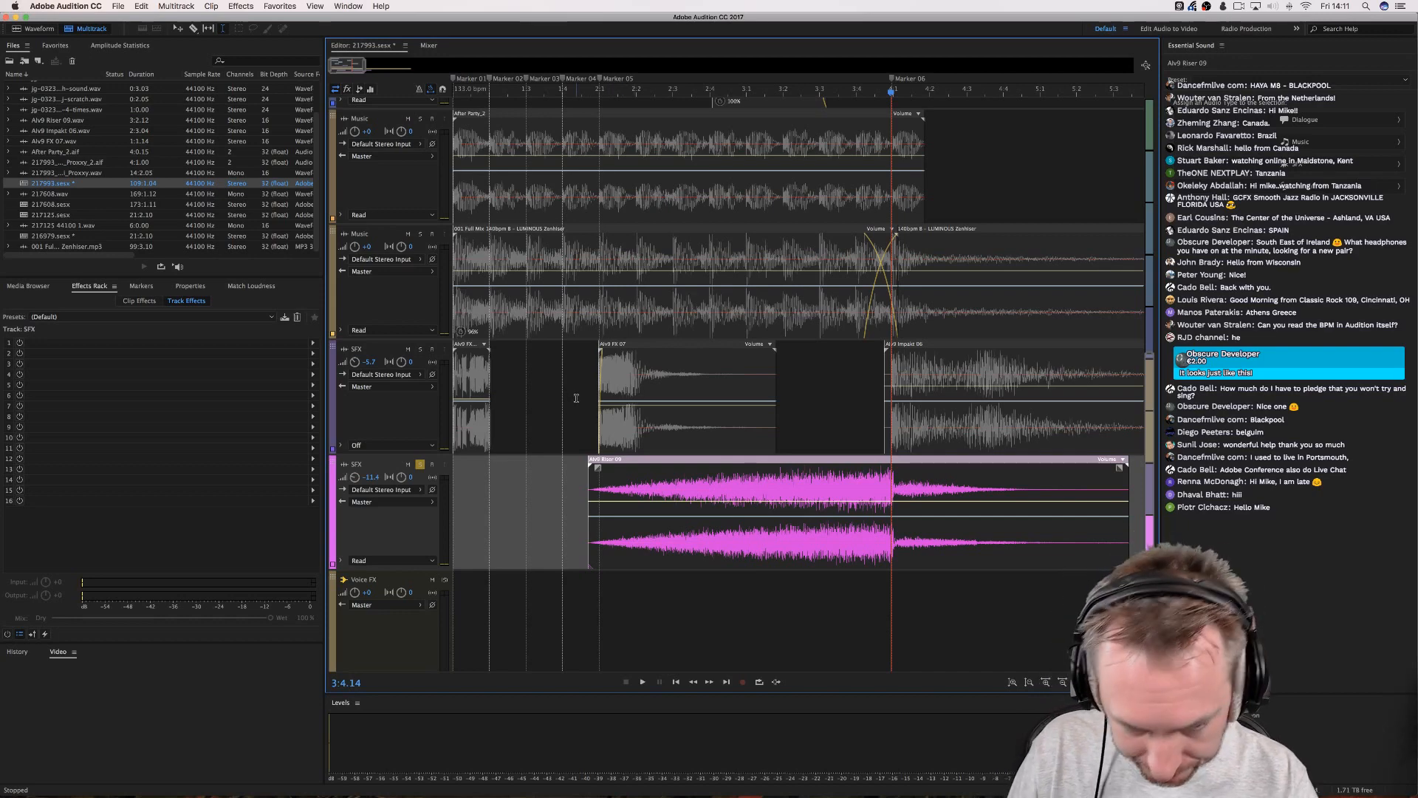
left_click(576, 398)
left_click(421, 349)
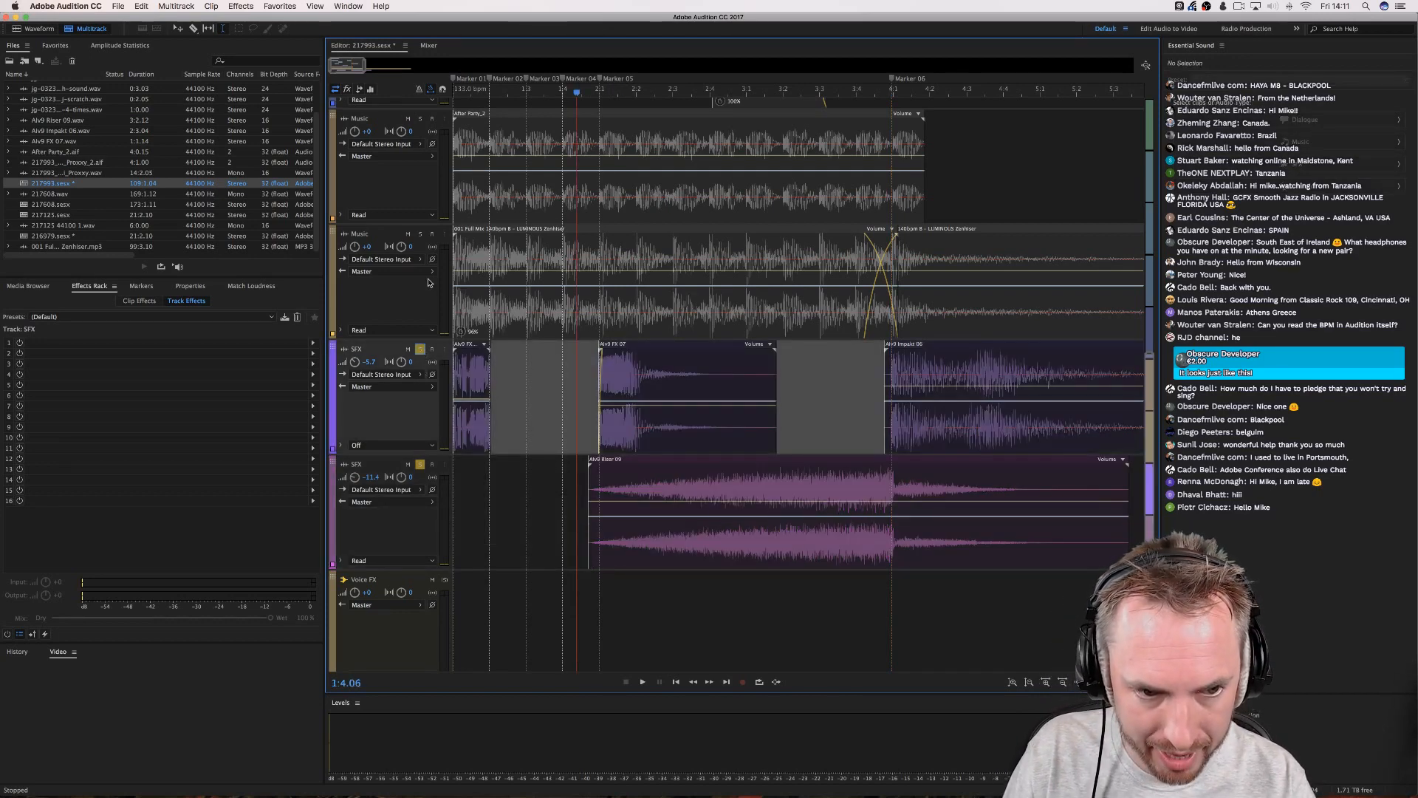
left_click(420, 234)
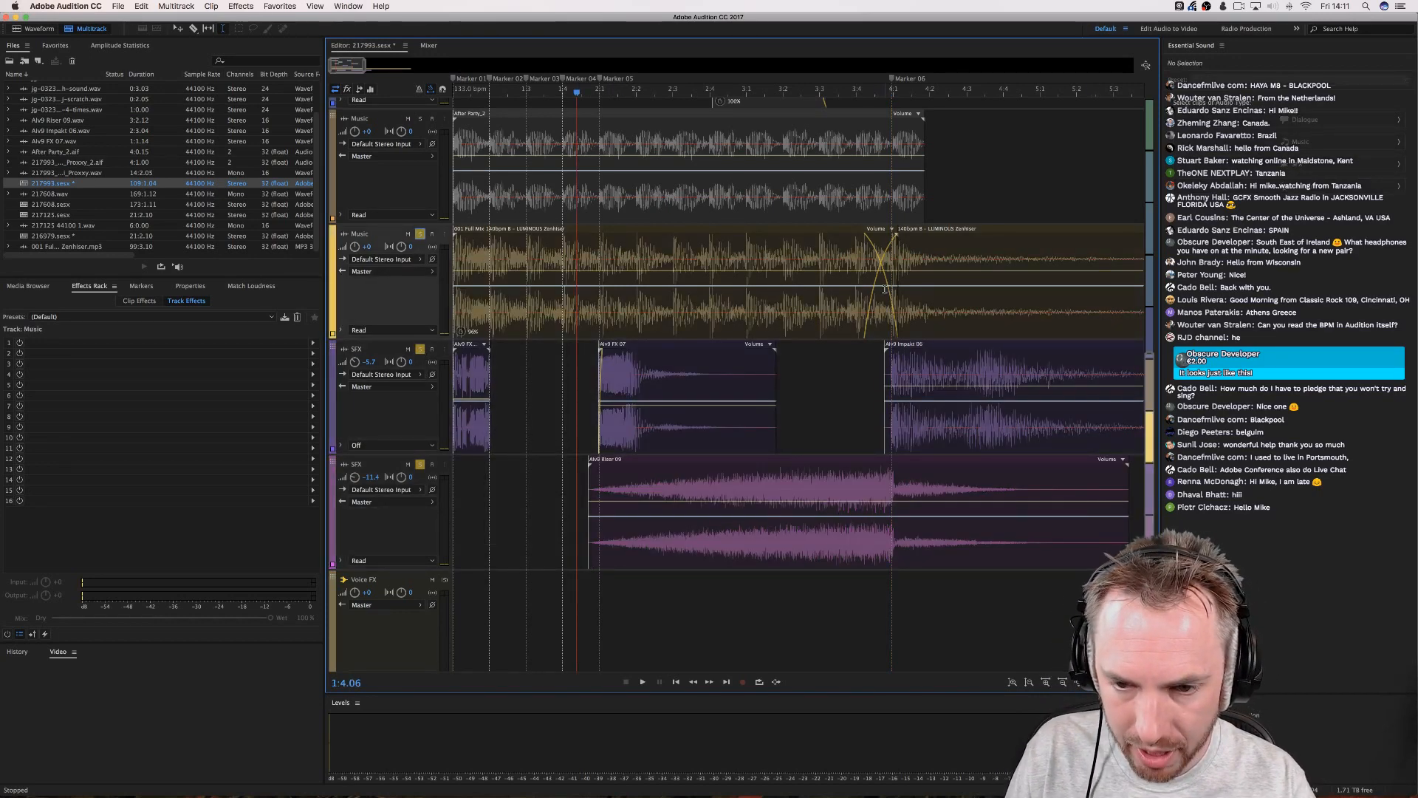
Shorten the first clip on the lower Music track to beat 3:4, move its ending clip there, and mute the Alv9 Impact 06 clip.
left_click(843, 307)
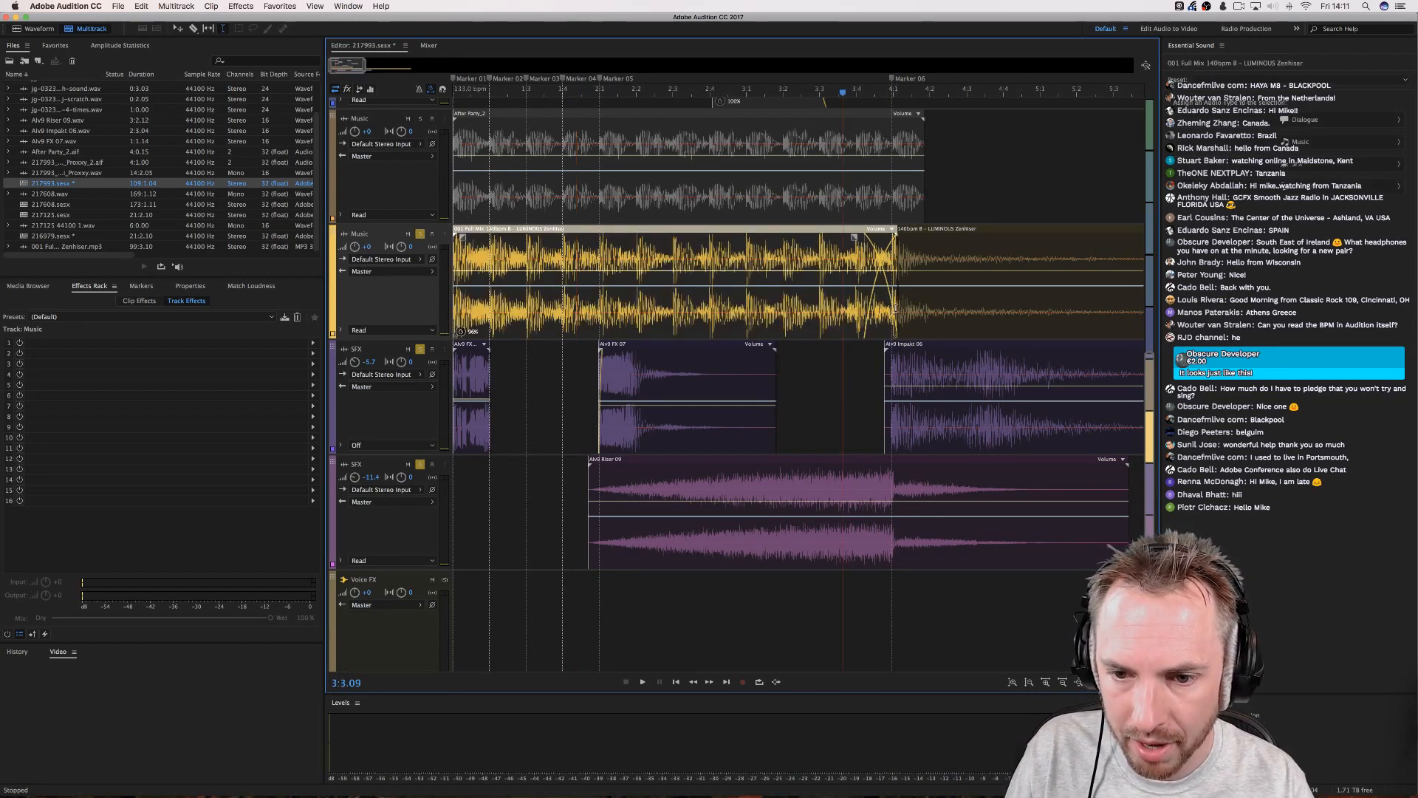
left_click_drag(896, 306, 869, 316)
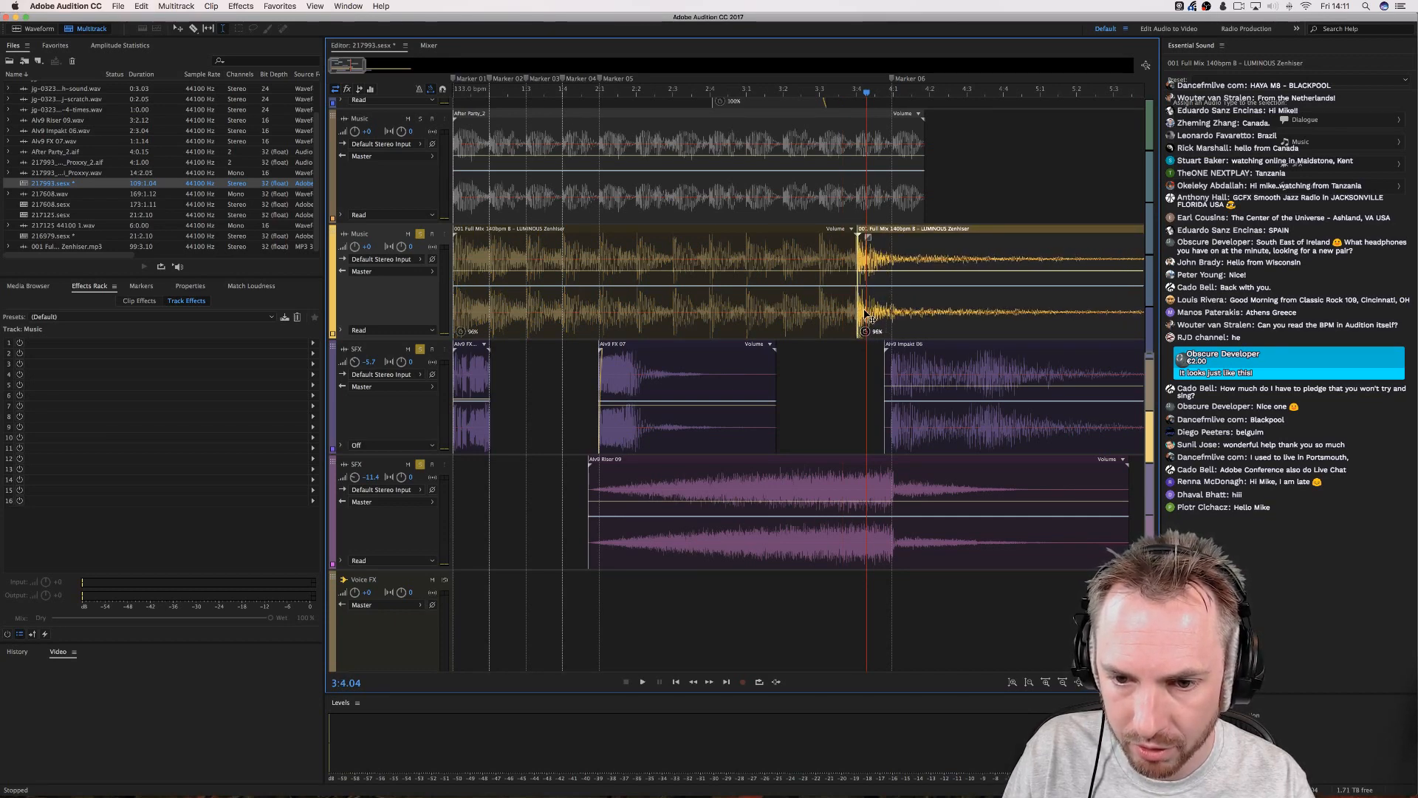
left_click(897, 367)
right_click(909, 364)
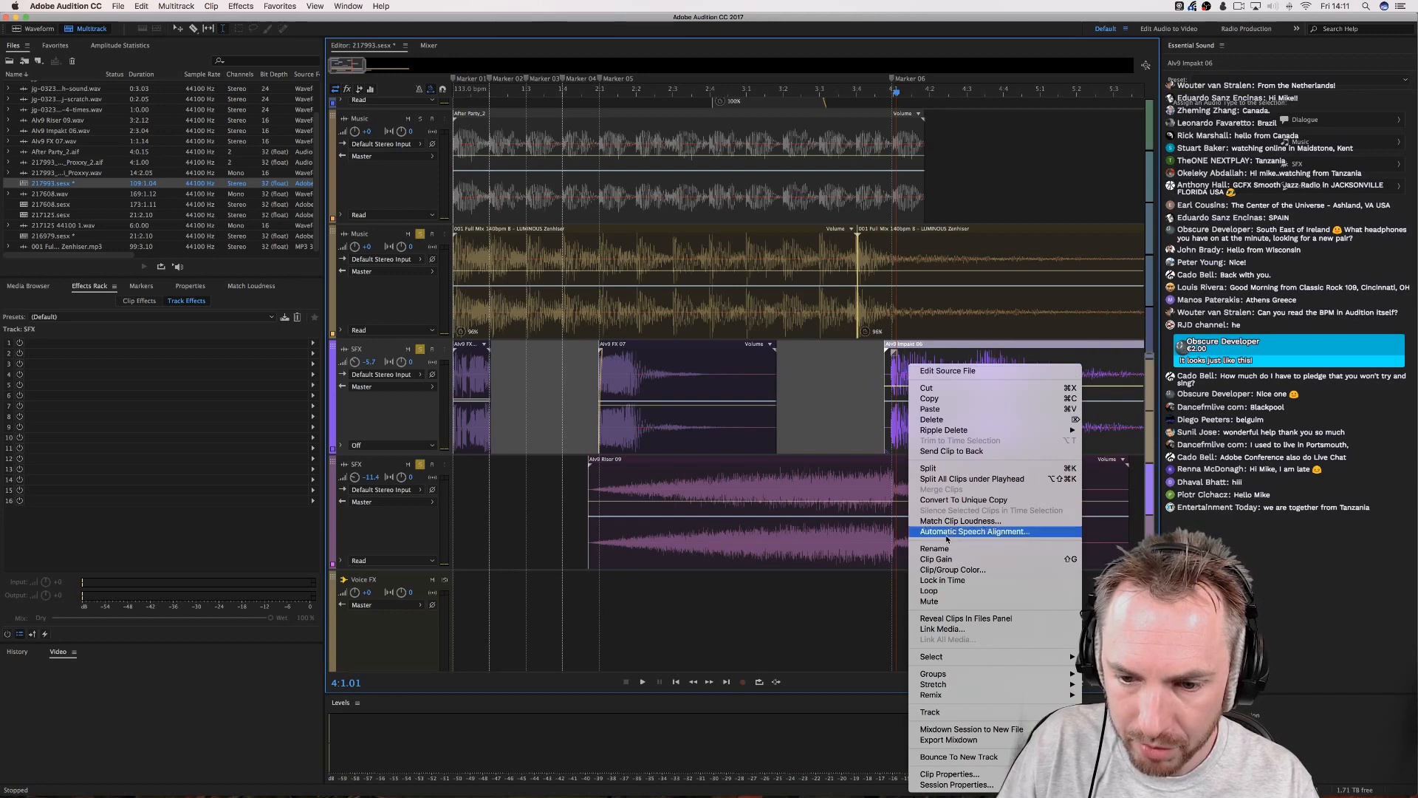
left_click(932, 601)
Play the soloed music and effects from the start to hear the music ending at beat 3:4.
left_click(780, 95)
key("space")
key("space")
key("Home")
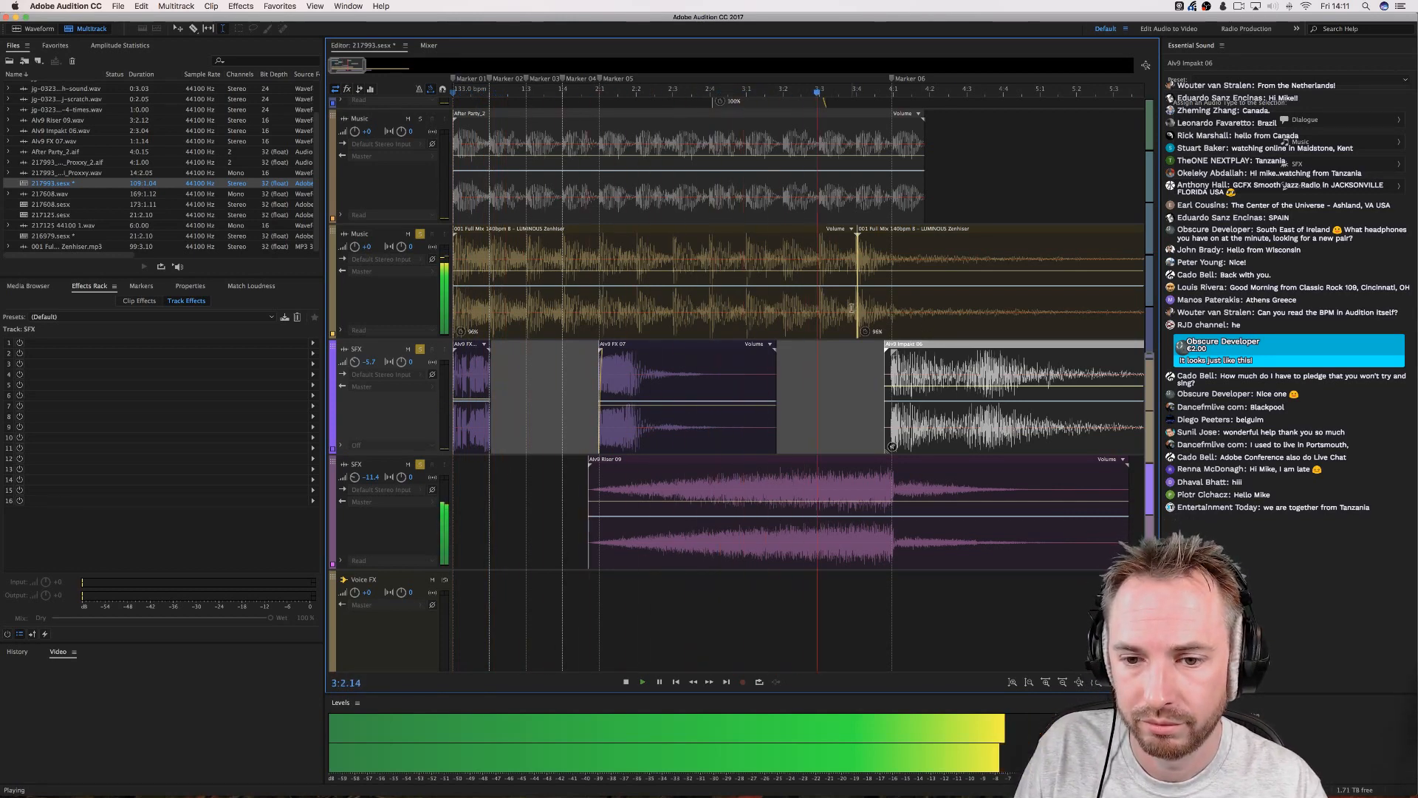
key("space")
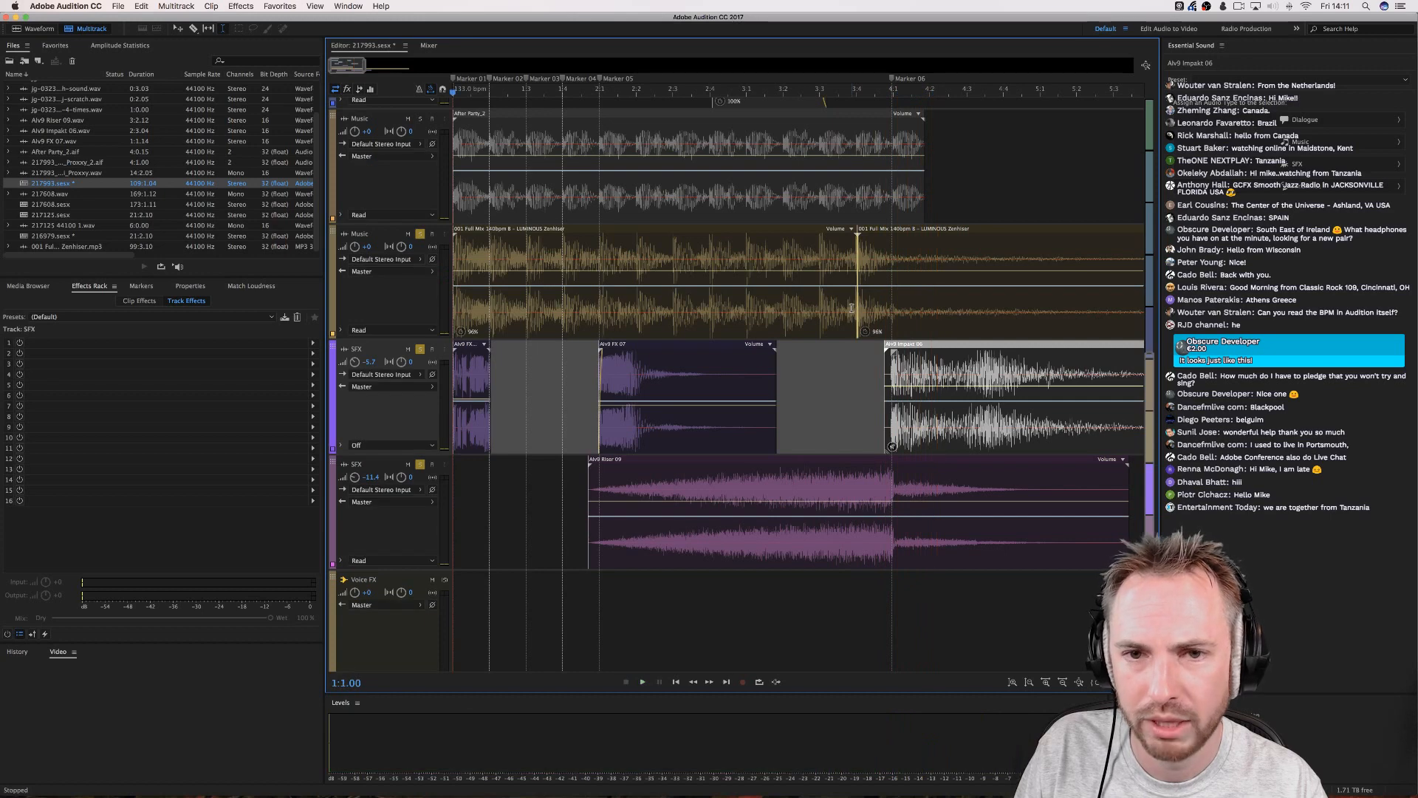
Shift the music edit and its ending clip a beat earlier to 3:3, and play the soloed tracks from the start.
left_click(851, 307)
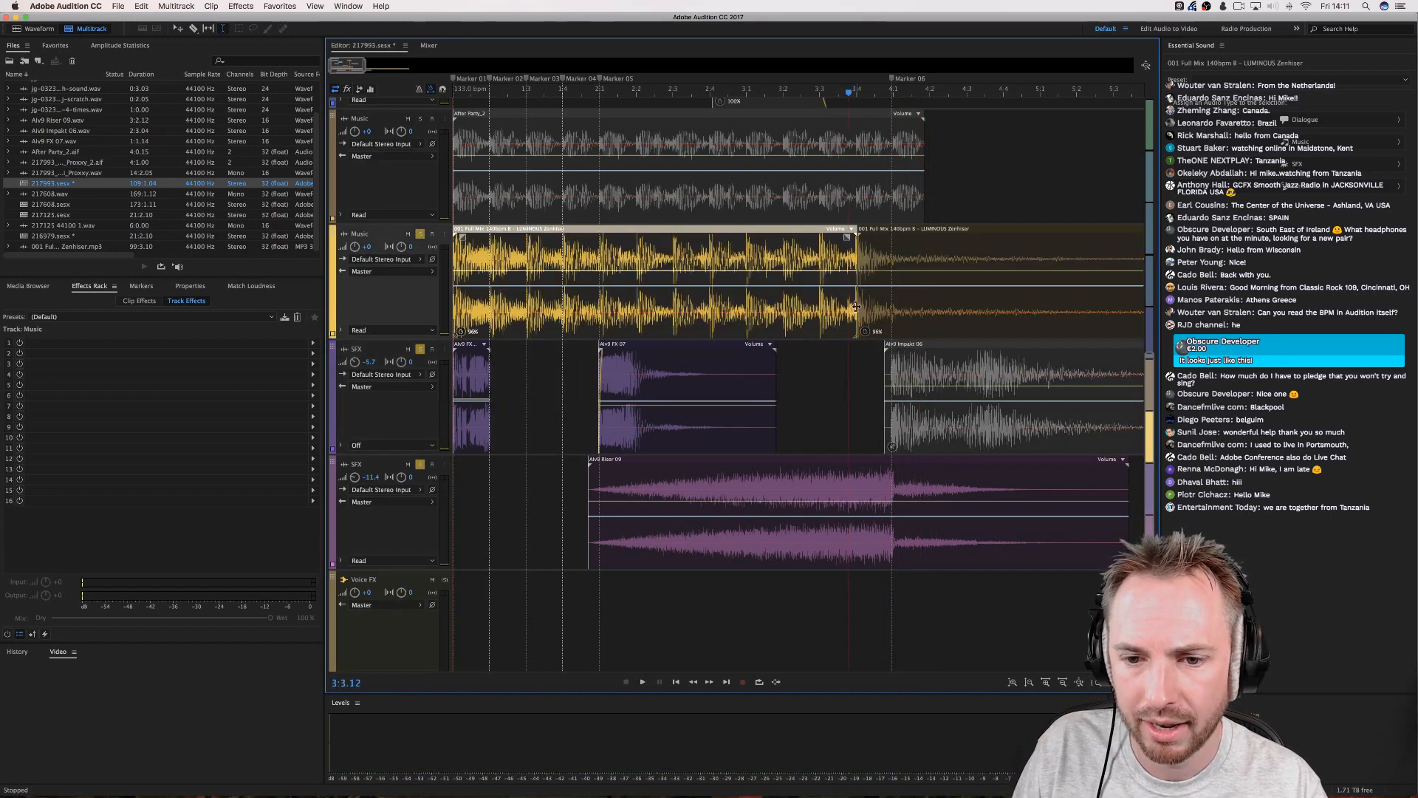
left_click_drag(857, 307, 827, 316)
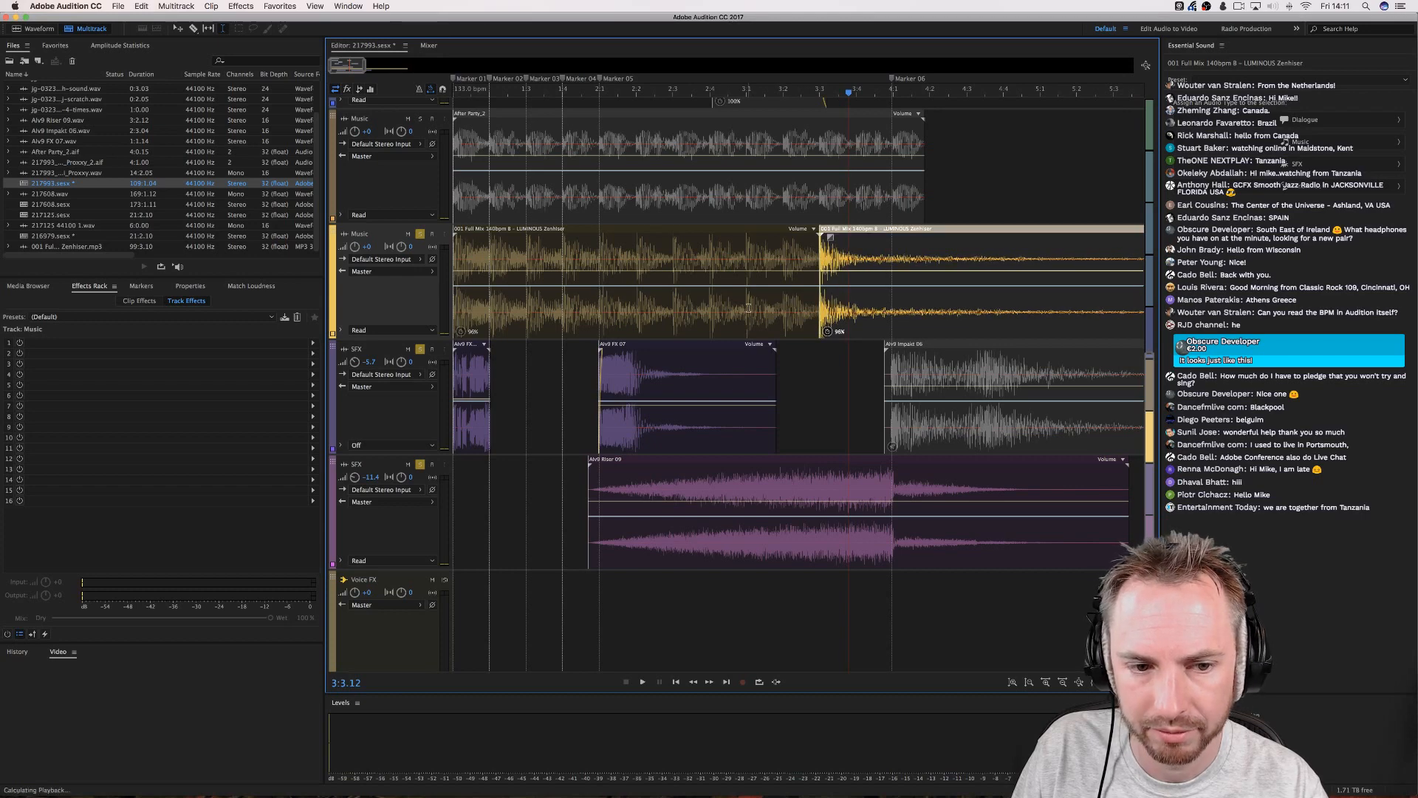
key("space")
key("space")
left_click(510, 90)
key("space")
key("space")
left_click(453, 93)
key("space")
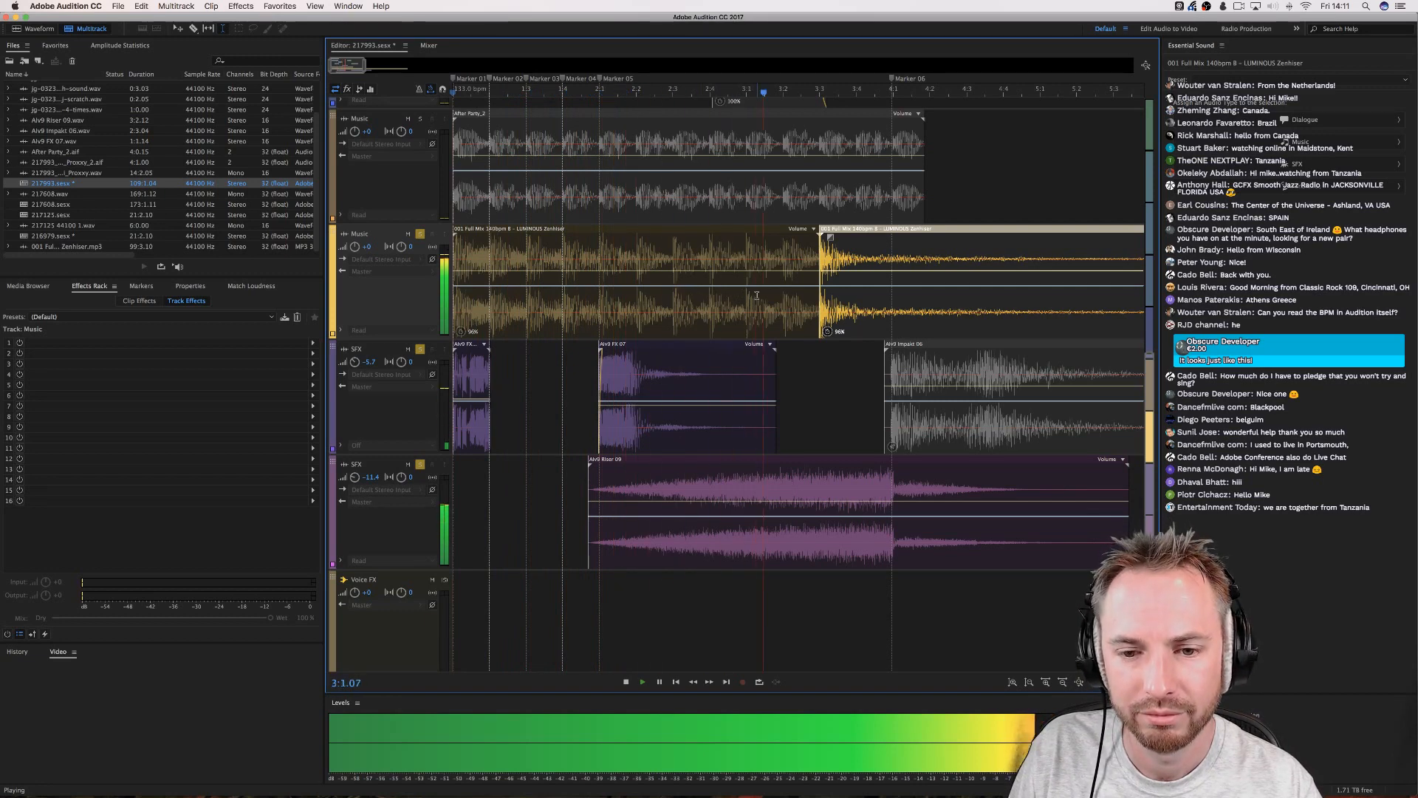
key("space")
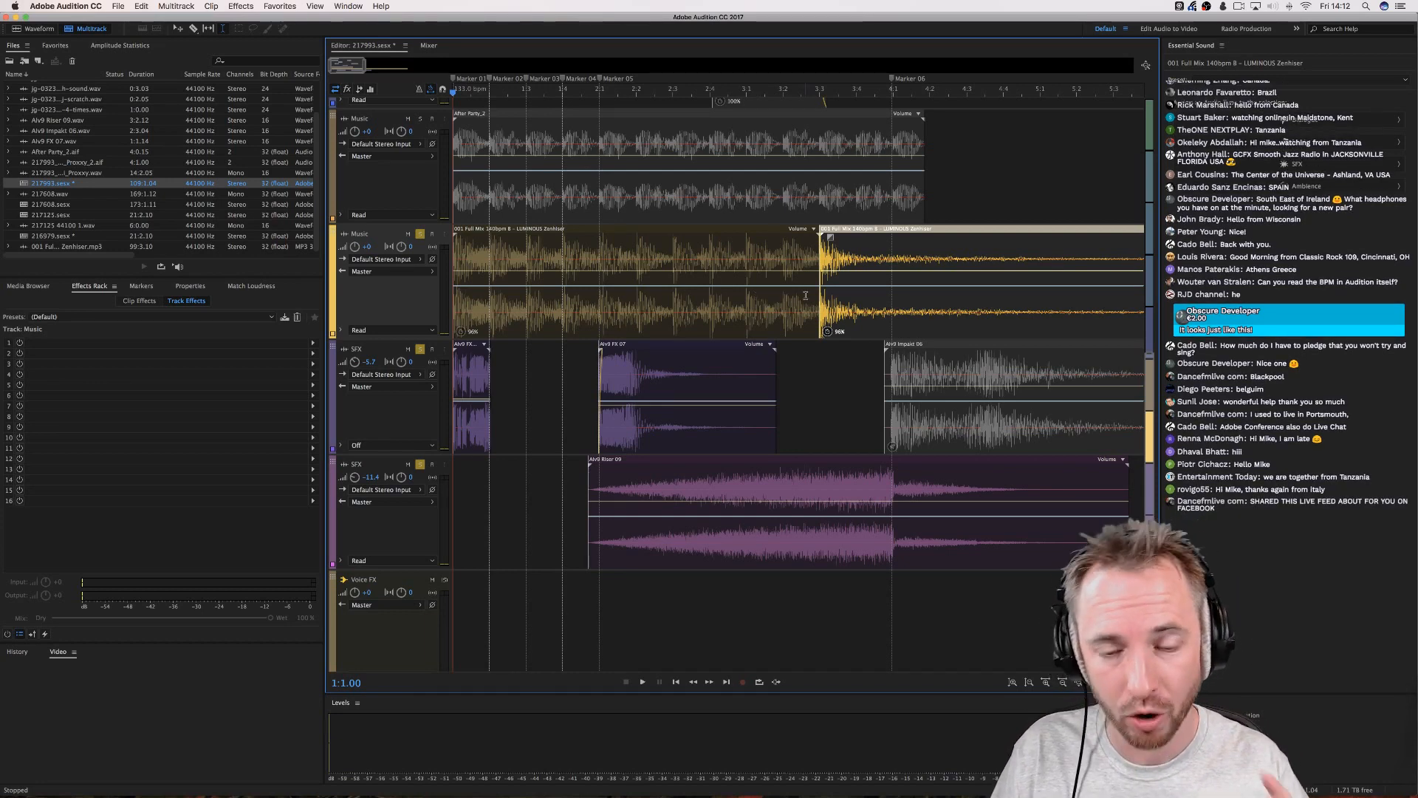
Mute the upper SFX track and play the lower Music track with the riser from the start of bar 2.
left_click(751, 309)
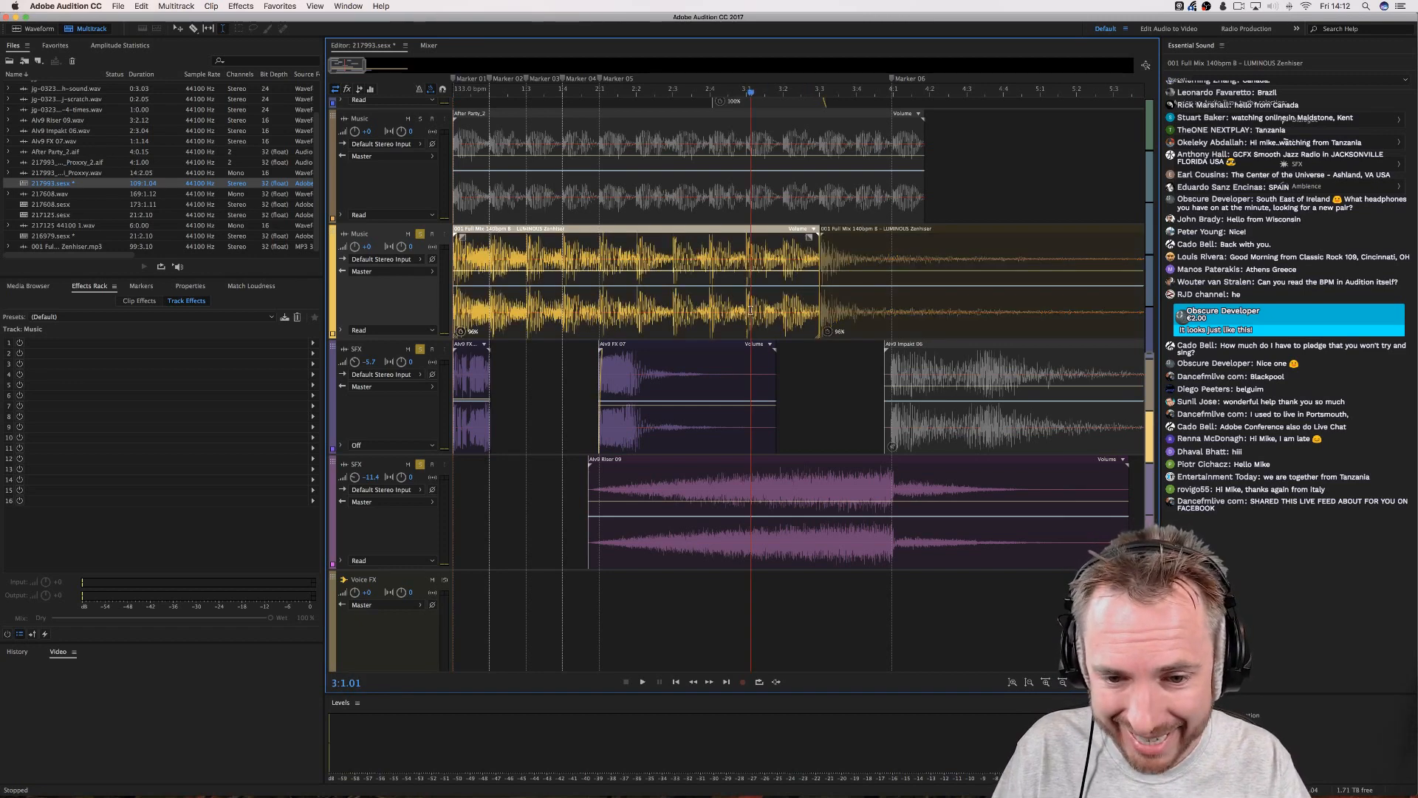
left_click(408, 348)
left_click(408, 462)
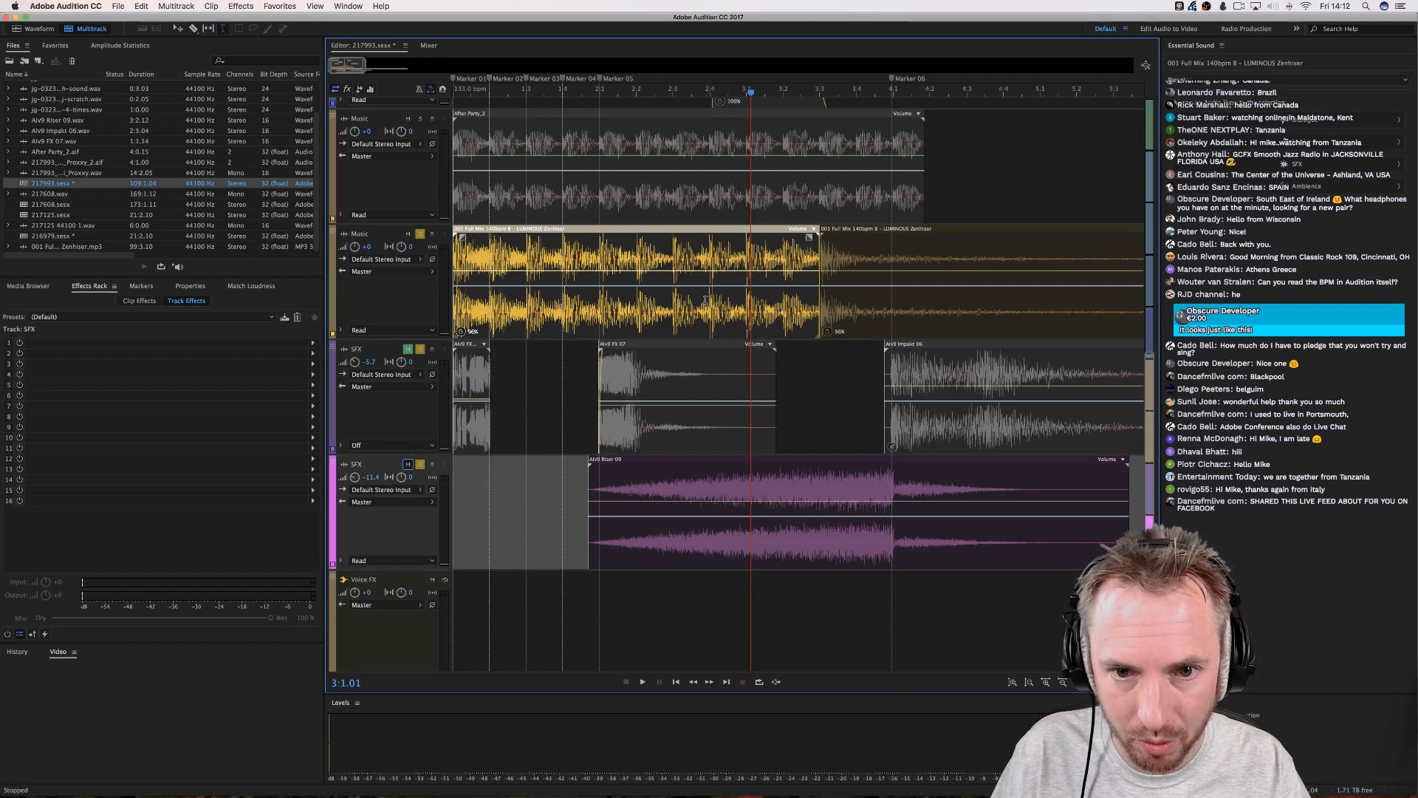
left_click(605, 302)
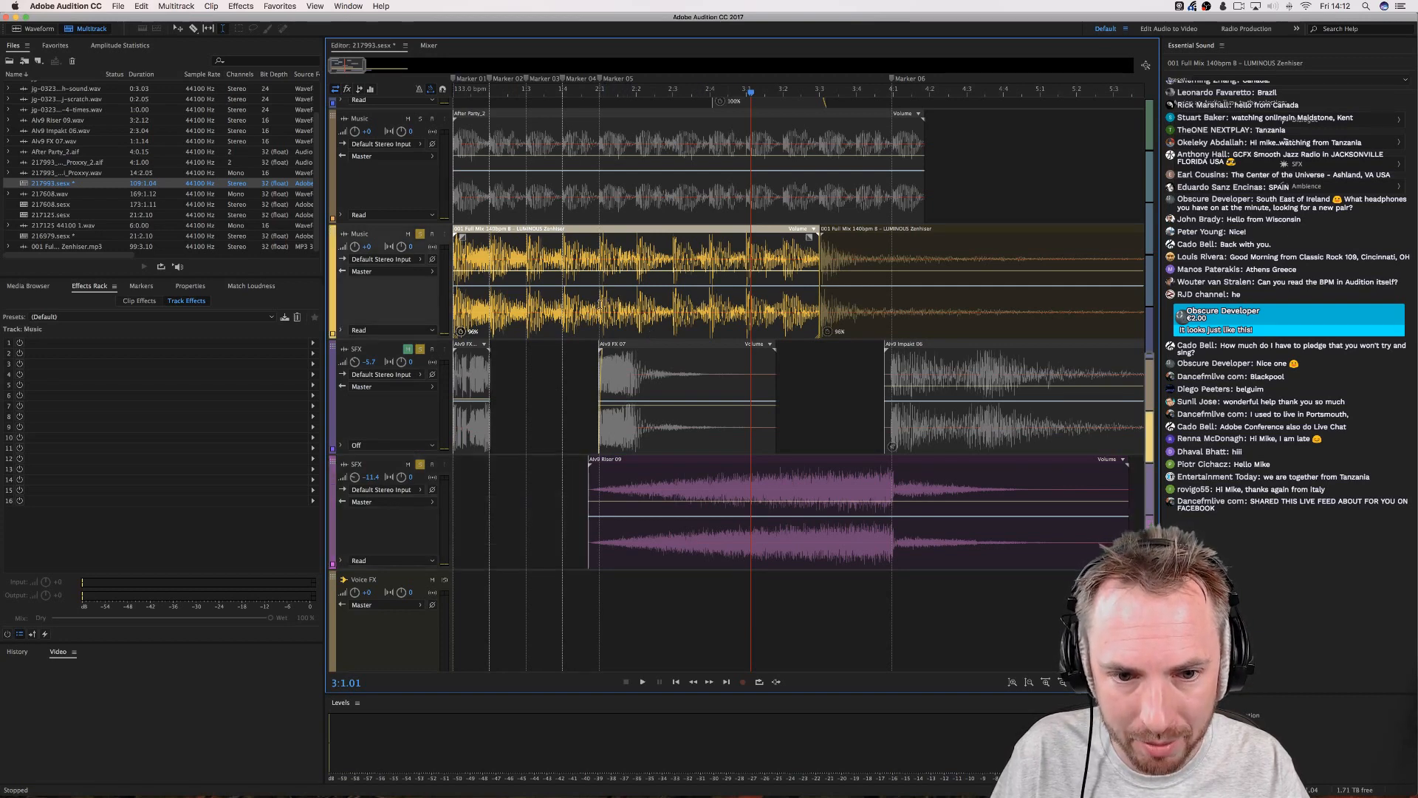
key("space")
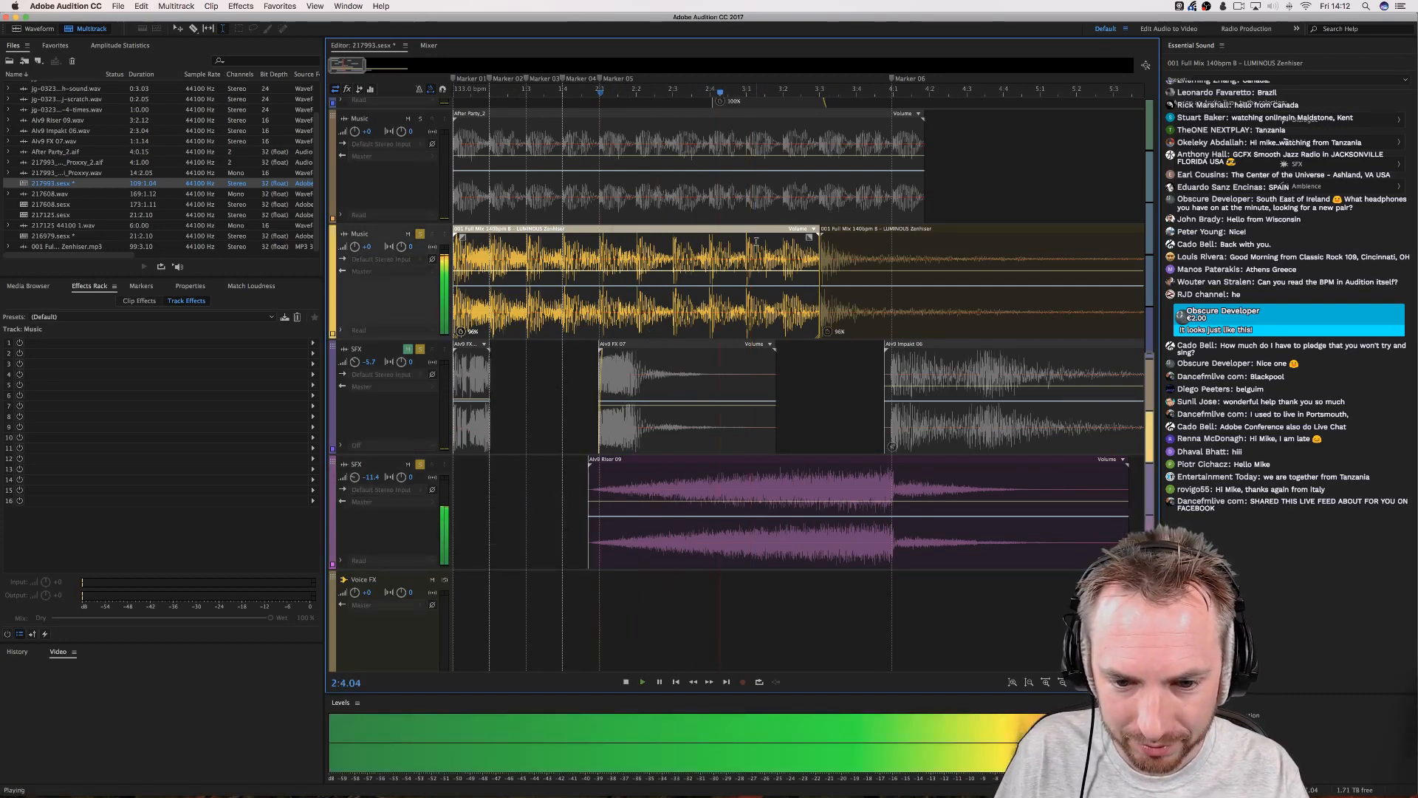
Mute the lower SFX track and play the lower Music track on its own from about beat 2:4.
left_click(412, 462)
left_click(409, 463)
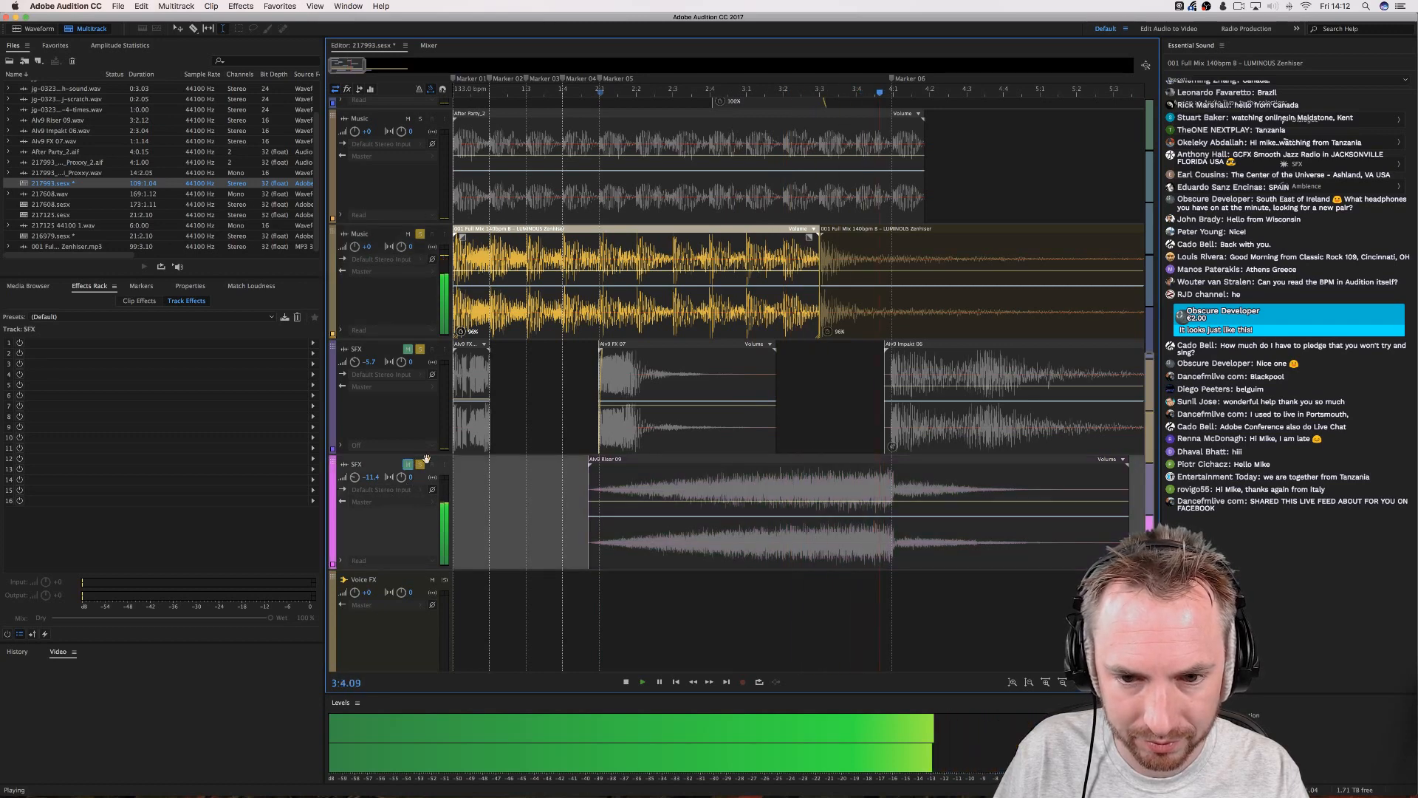
left_click(720, 302)
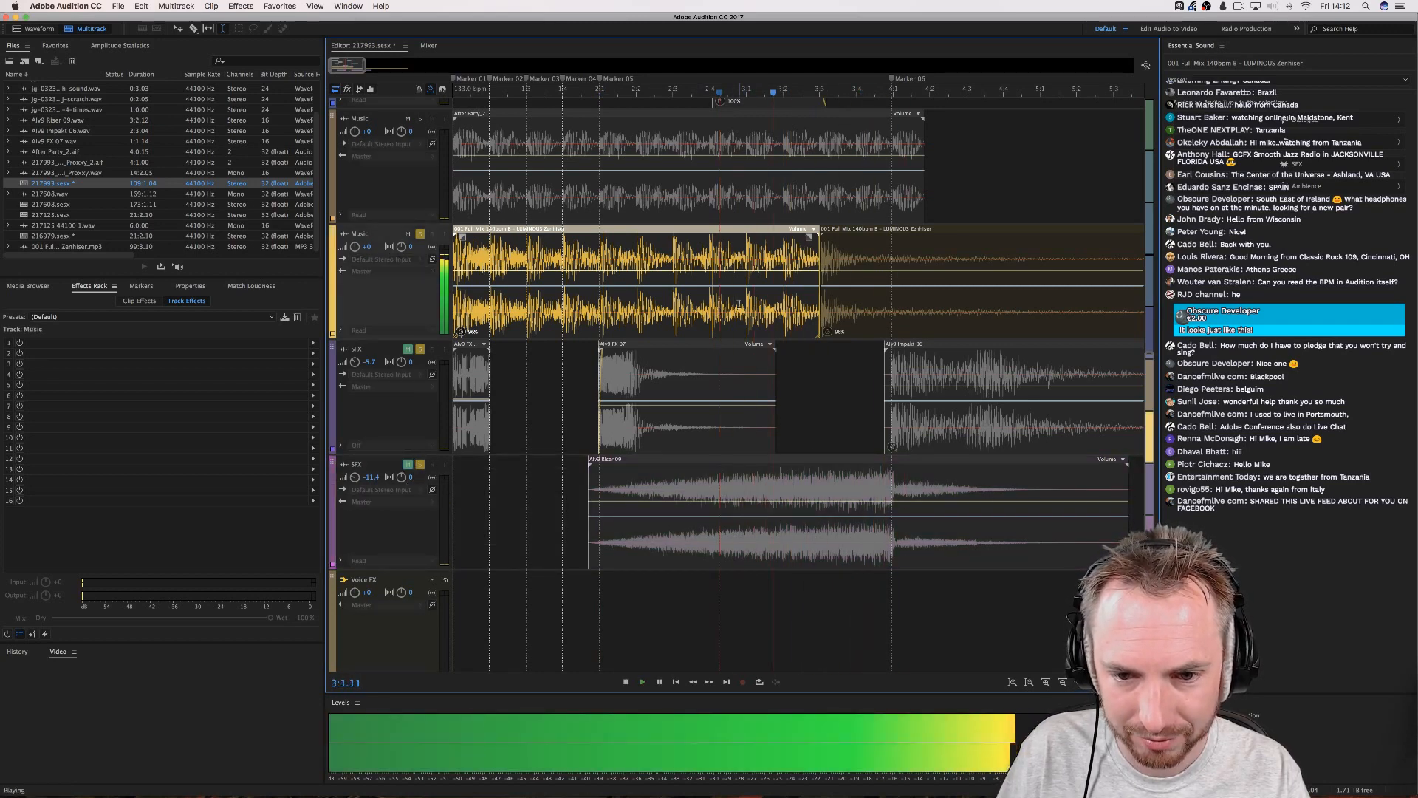
key("space")
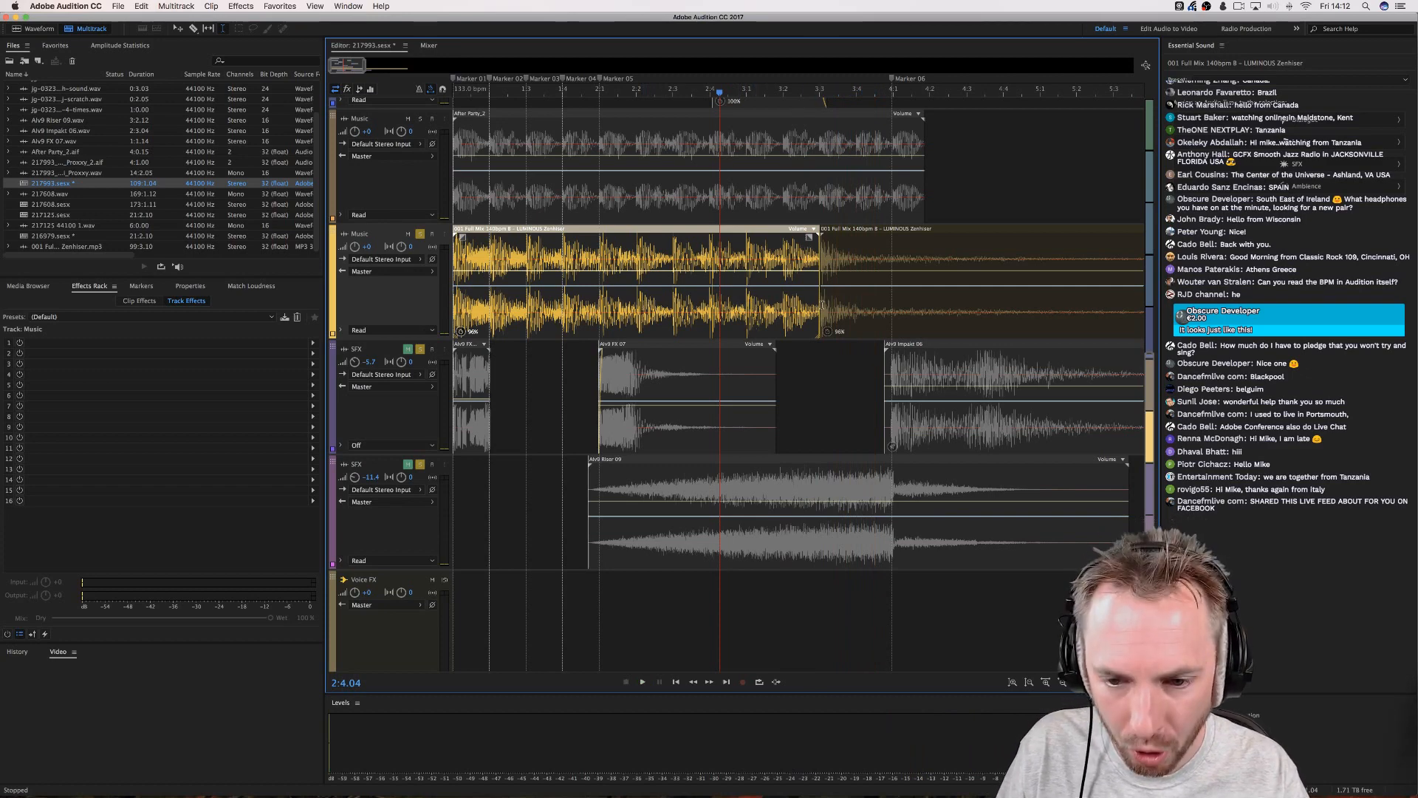
Extend the lower Music clip and its ending to the start of bar 4, and trim the first Alv9 FX 07 clip to Marker 02.
left_click_drag(822, 305, 892, 314)
left_click(851, 313)
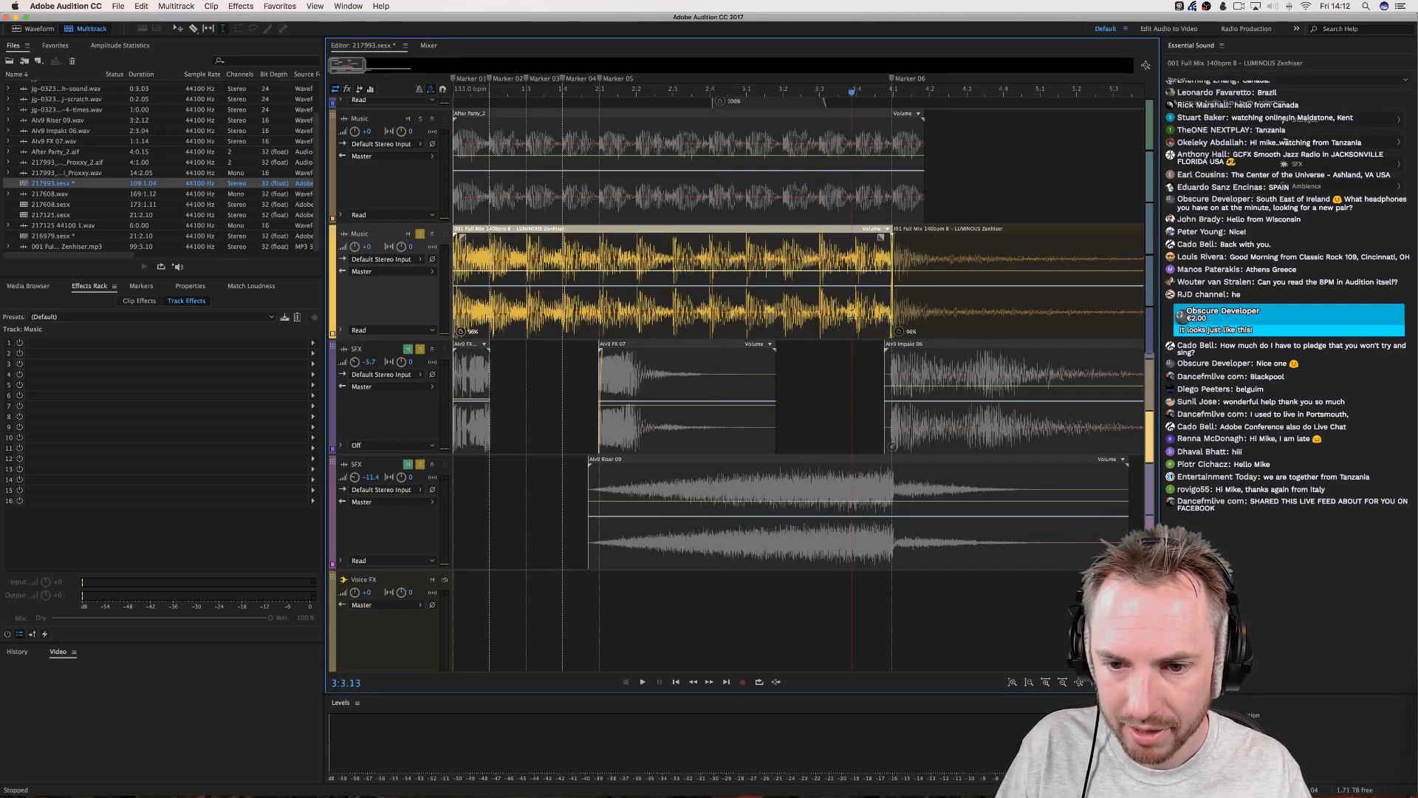
scroll(463, 96, "up", 5)
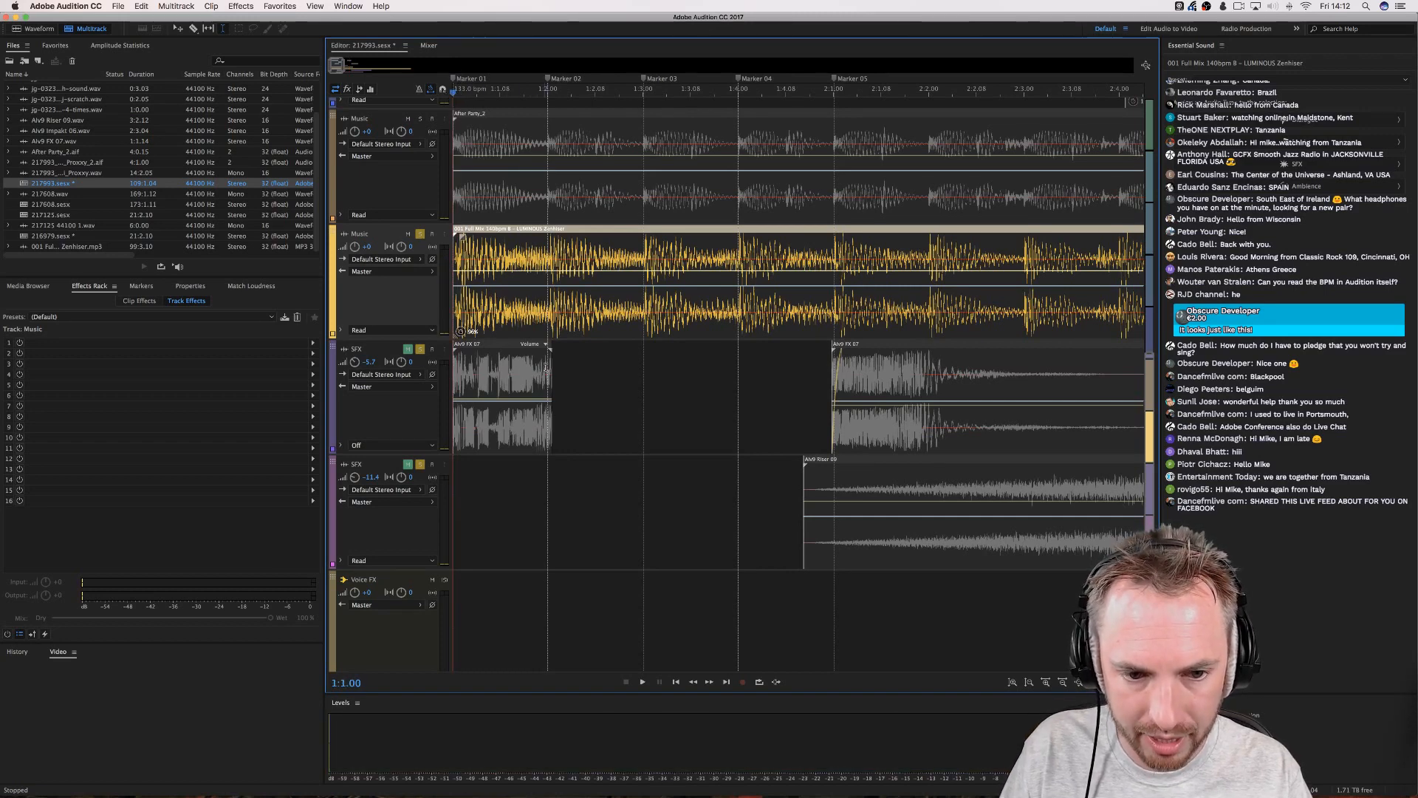
left_click_drag(551, 351, 550, 356)
Cut the tail off the second Alv9 FX 07 clip from 2:3.05 onward.
left_click(902, 356)
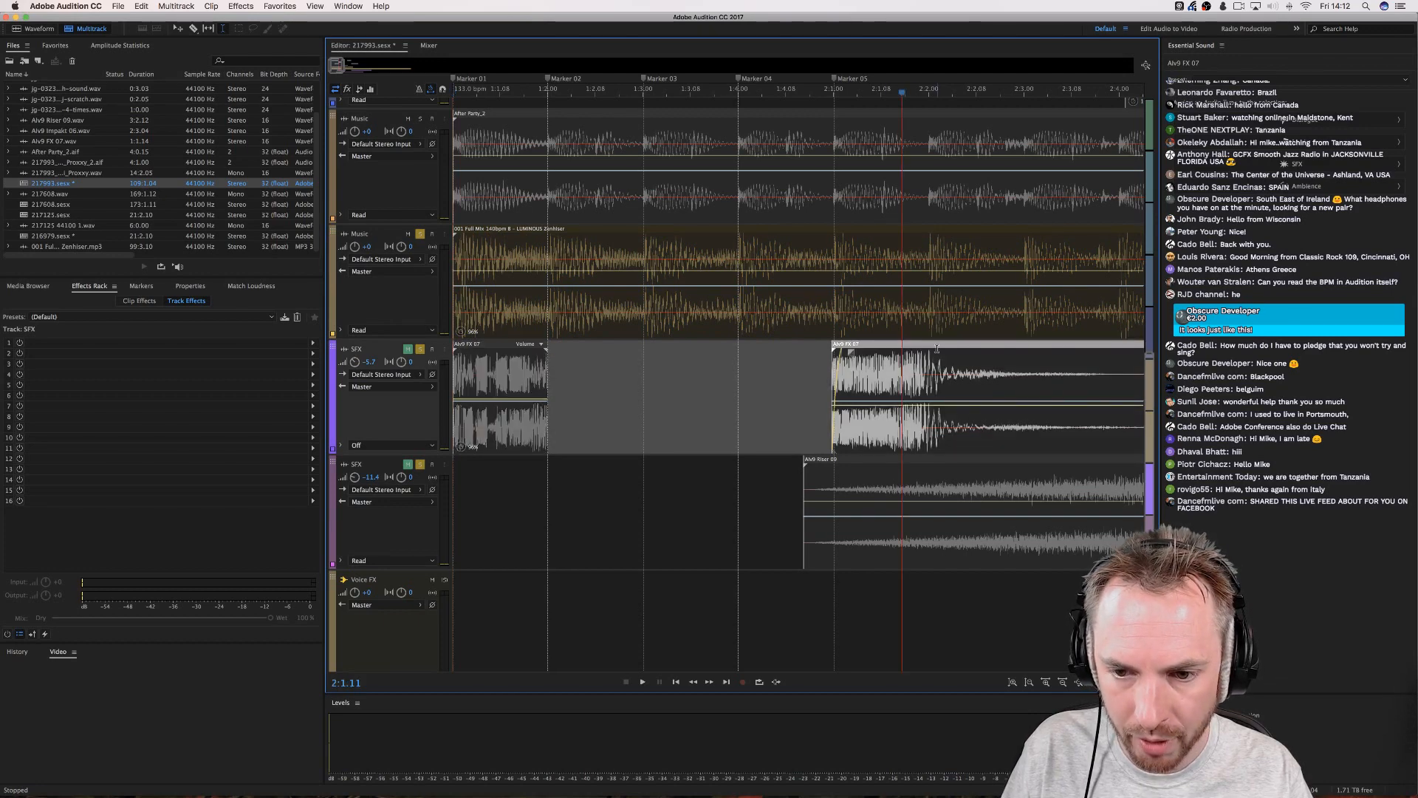
scroll(890, 356, "right", 5)
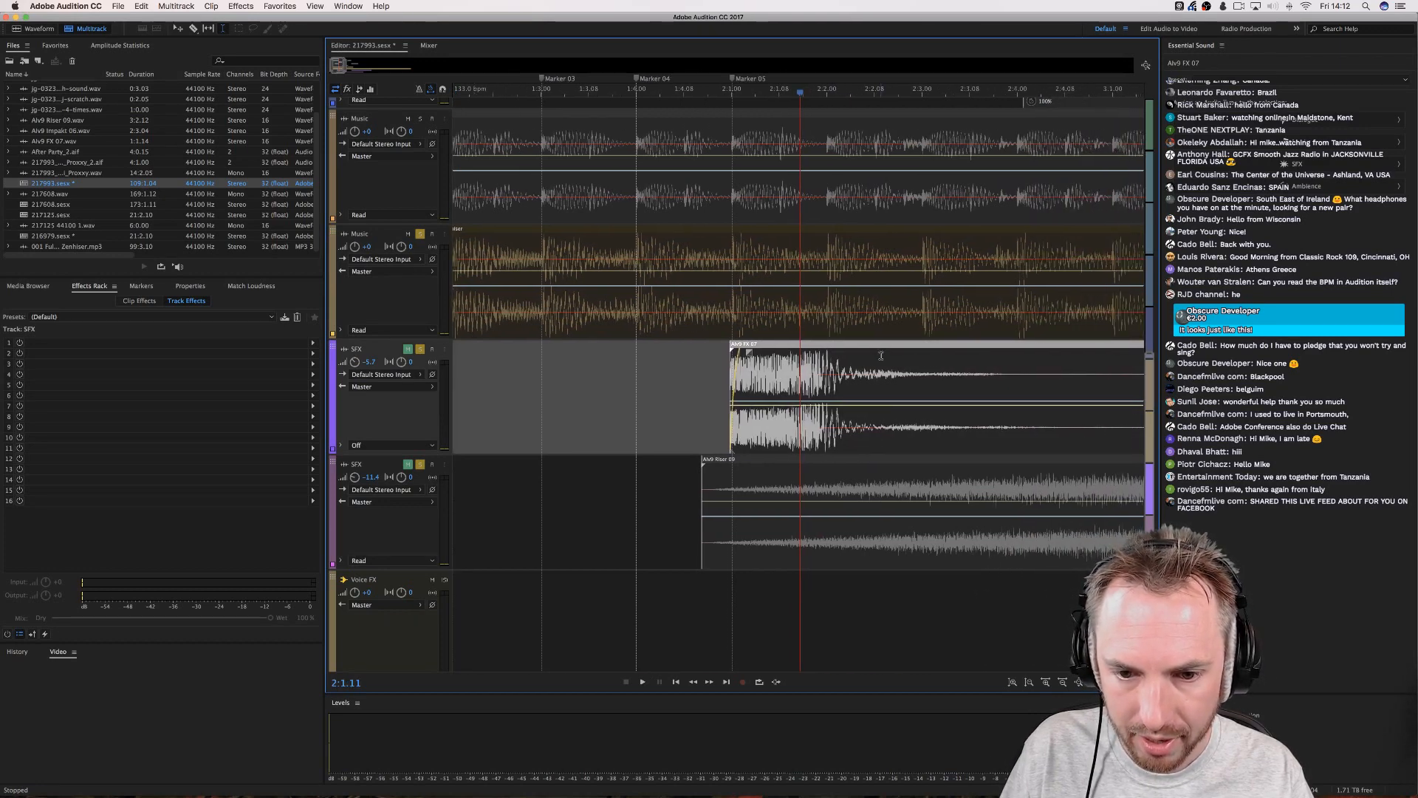
left_click_drag(926, 373, 1010, 375)
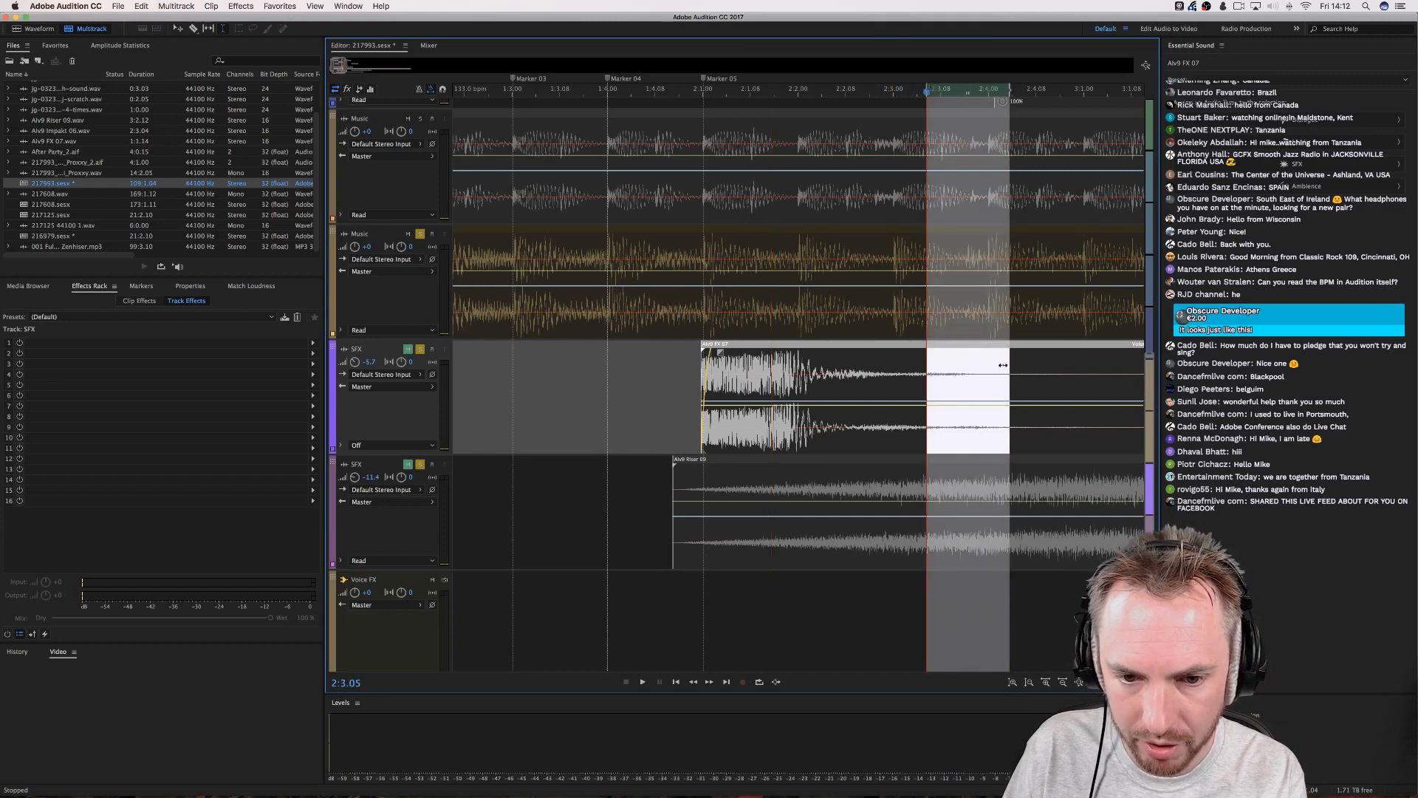
key("Delete")
left_click(991, 376)
left_click(1020, 367)
key("Delete")
Unmute the upper SFX track, unsolo the lower Music track, and play the effect from 1:4.08.
left_click(660, 362)
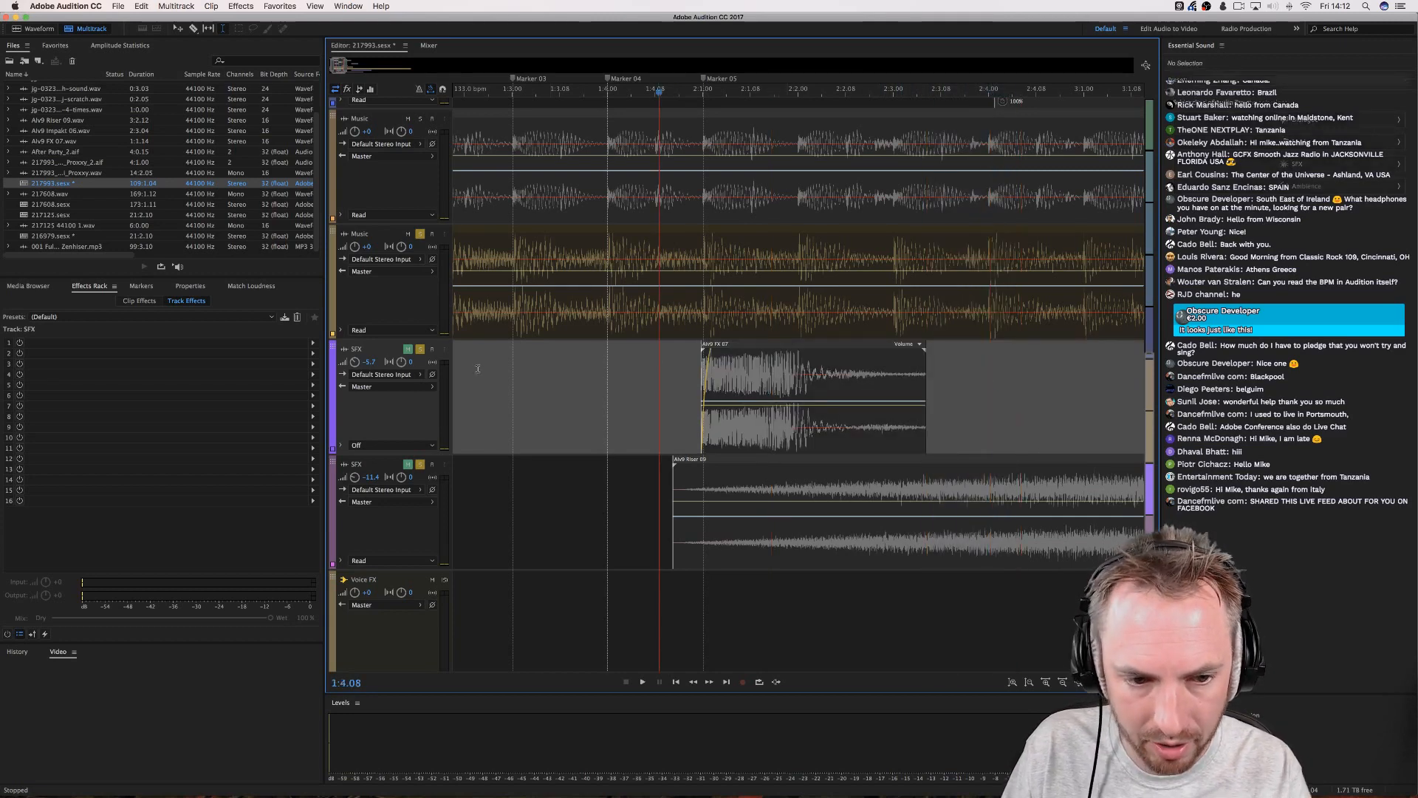
left_click(409, 349)
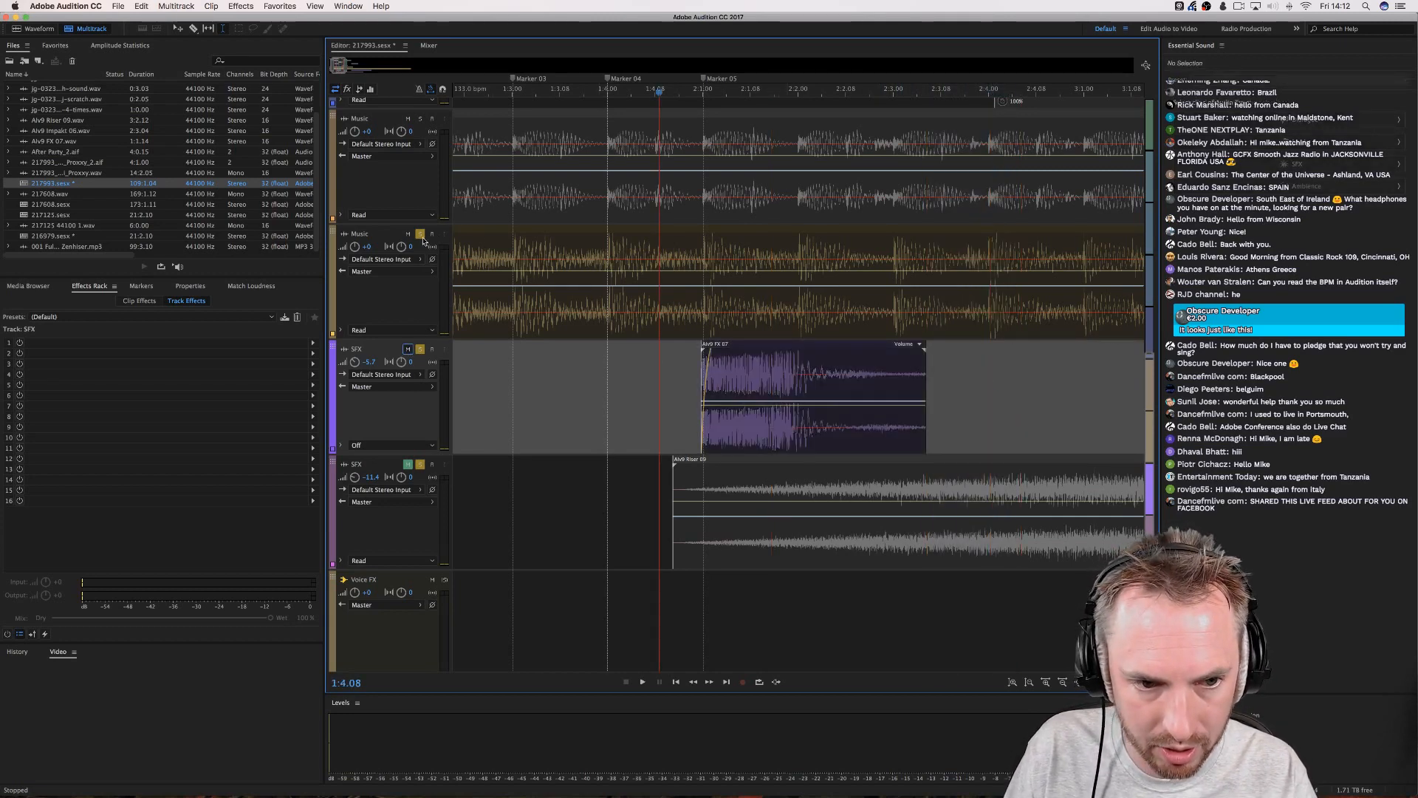
left_click(422, 238)
key("space")
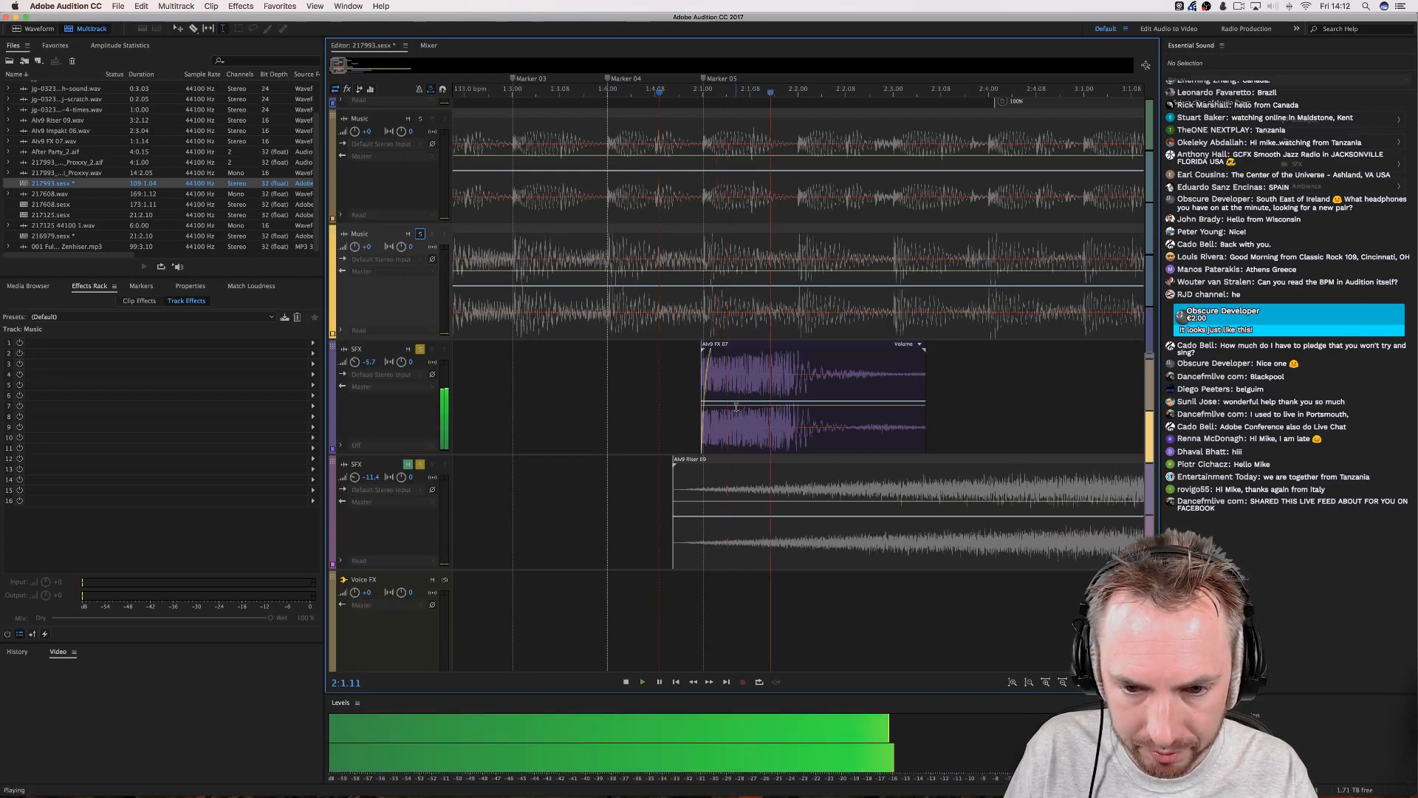
key("space")
Stretch the second Alv9 FX 07 clip to 135% and play it to hear the slower effect.
left_click_drag(923, 352, 1009, 359)
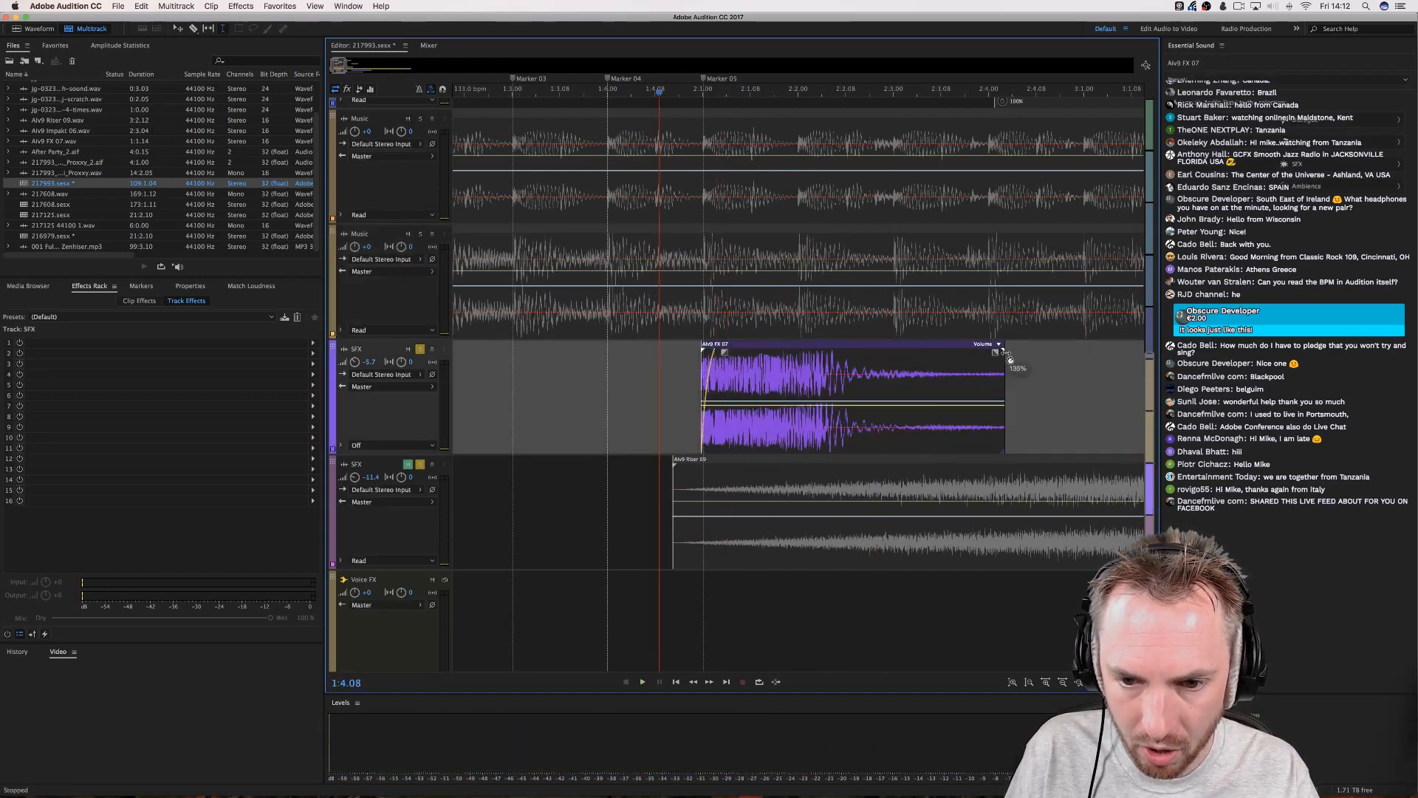
key("space")
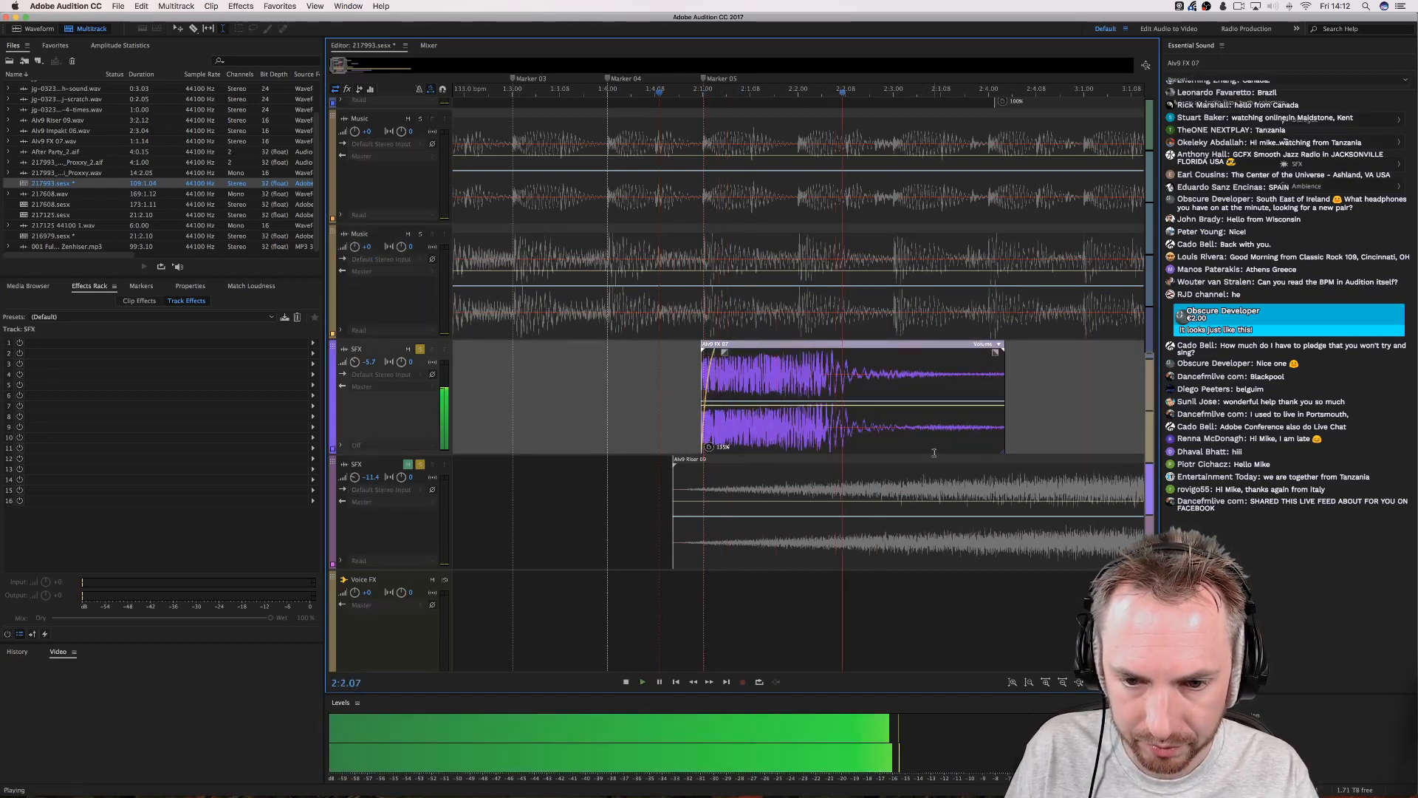
key("space")
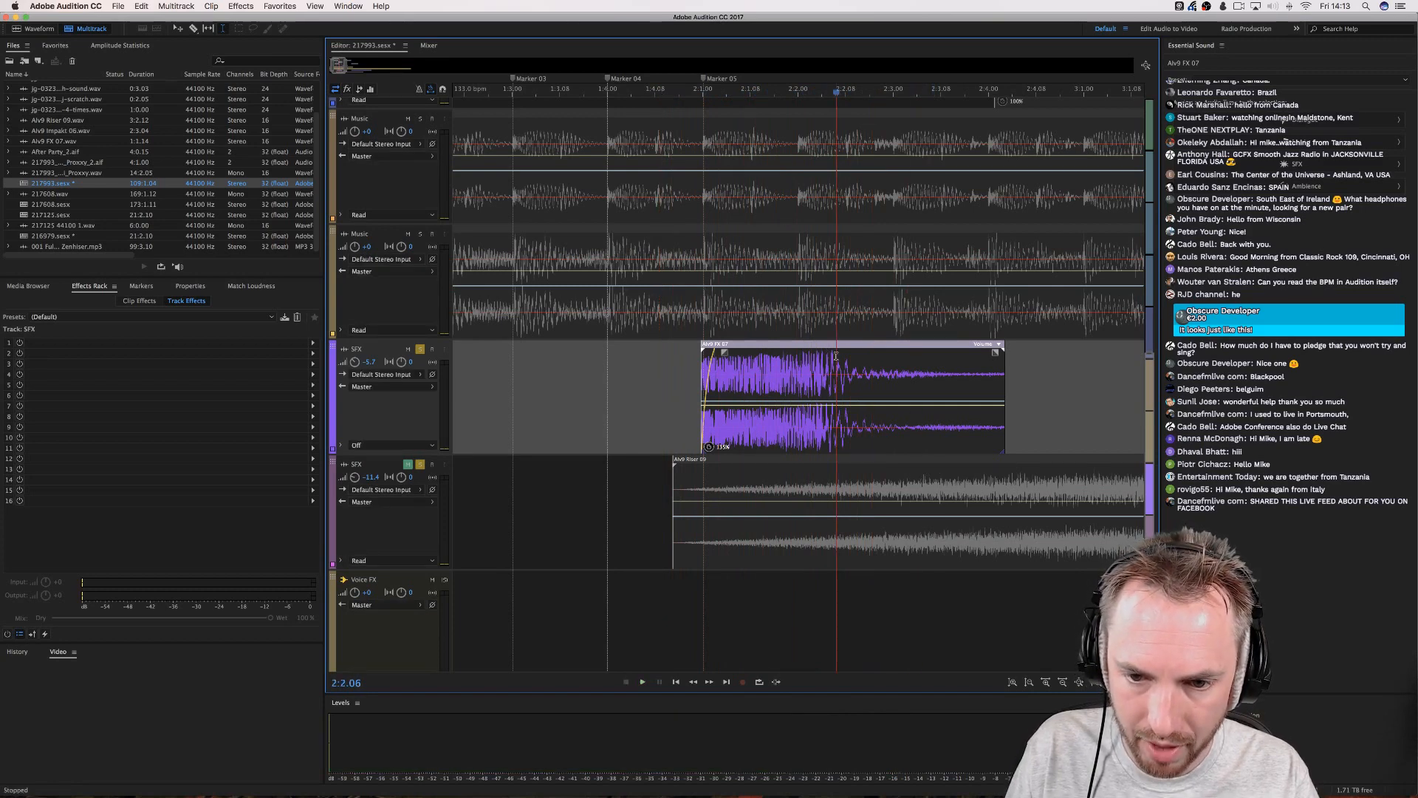
Select the effect's main burst, return the second Alv9 FX 07 clip's stretch to 100%, and restore its full tail.
left_click_drag(835, 356, 700, 339)
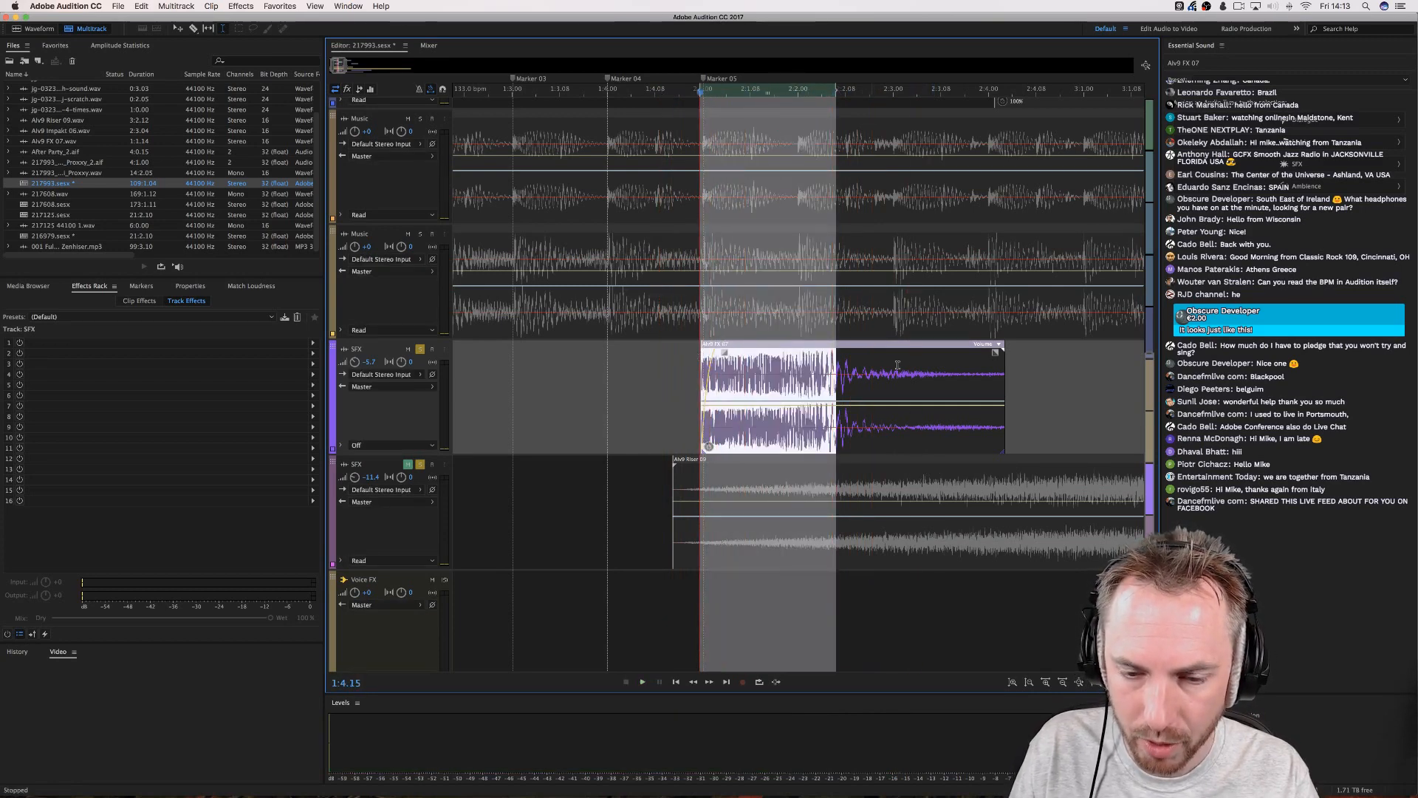
left_click(1001, 350)
left_click(1002, 350)
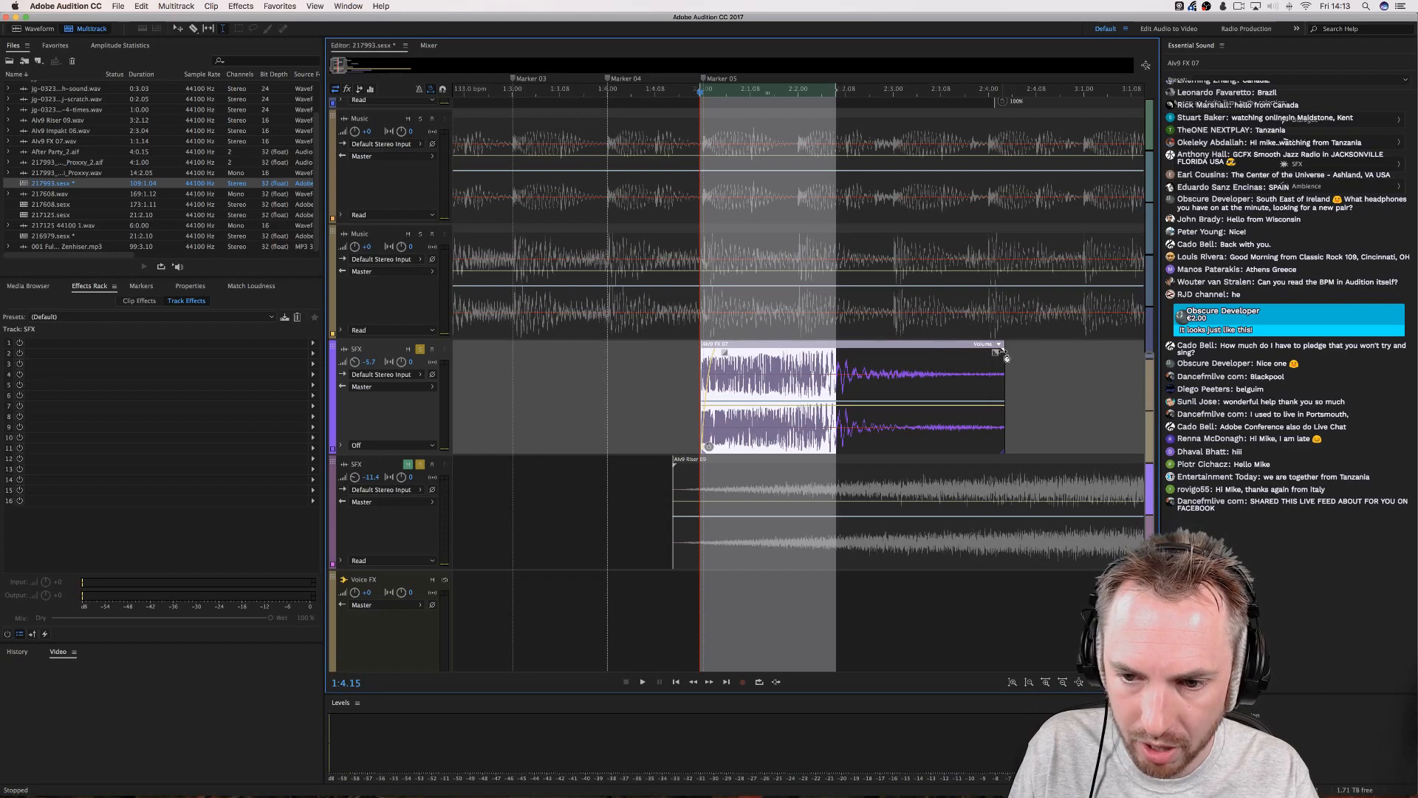
left_click_drag(1002, 350, 925, 355)
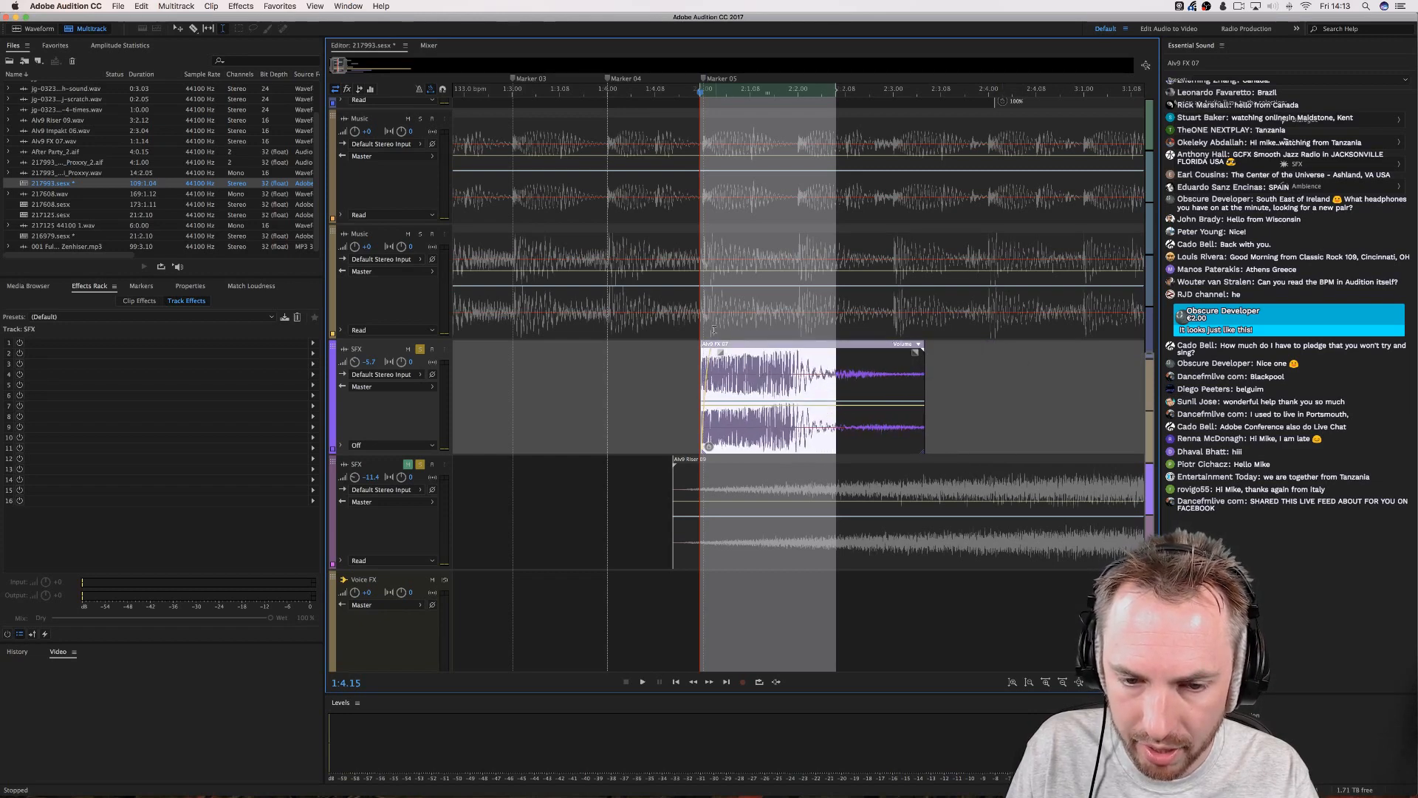
left_click(665, 318)
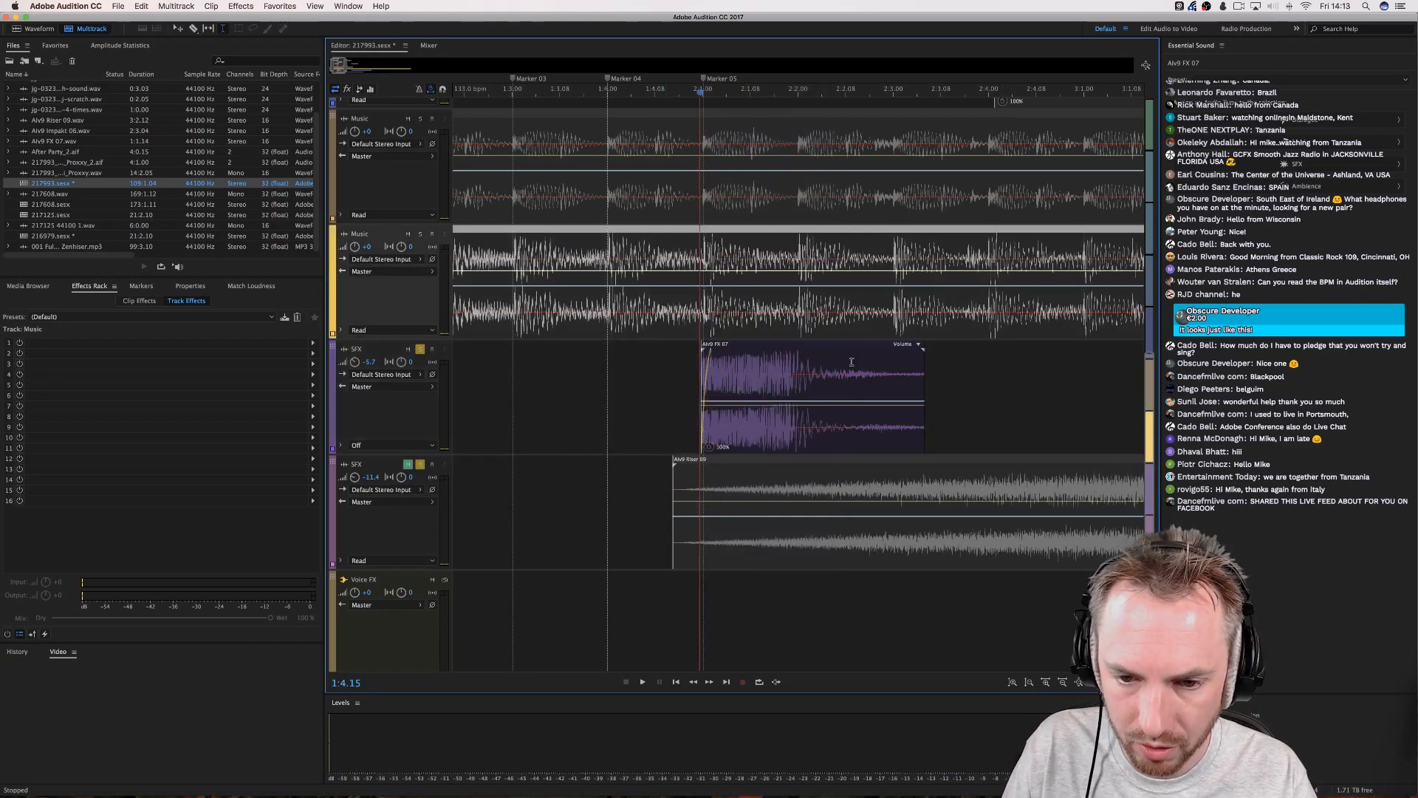
left_click_drag(925, 376, 1260, 385)
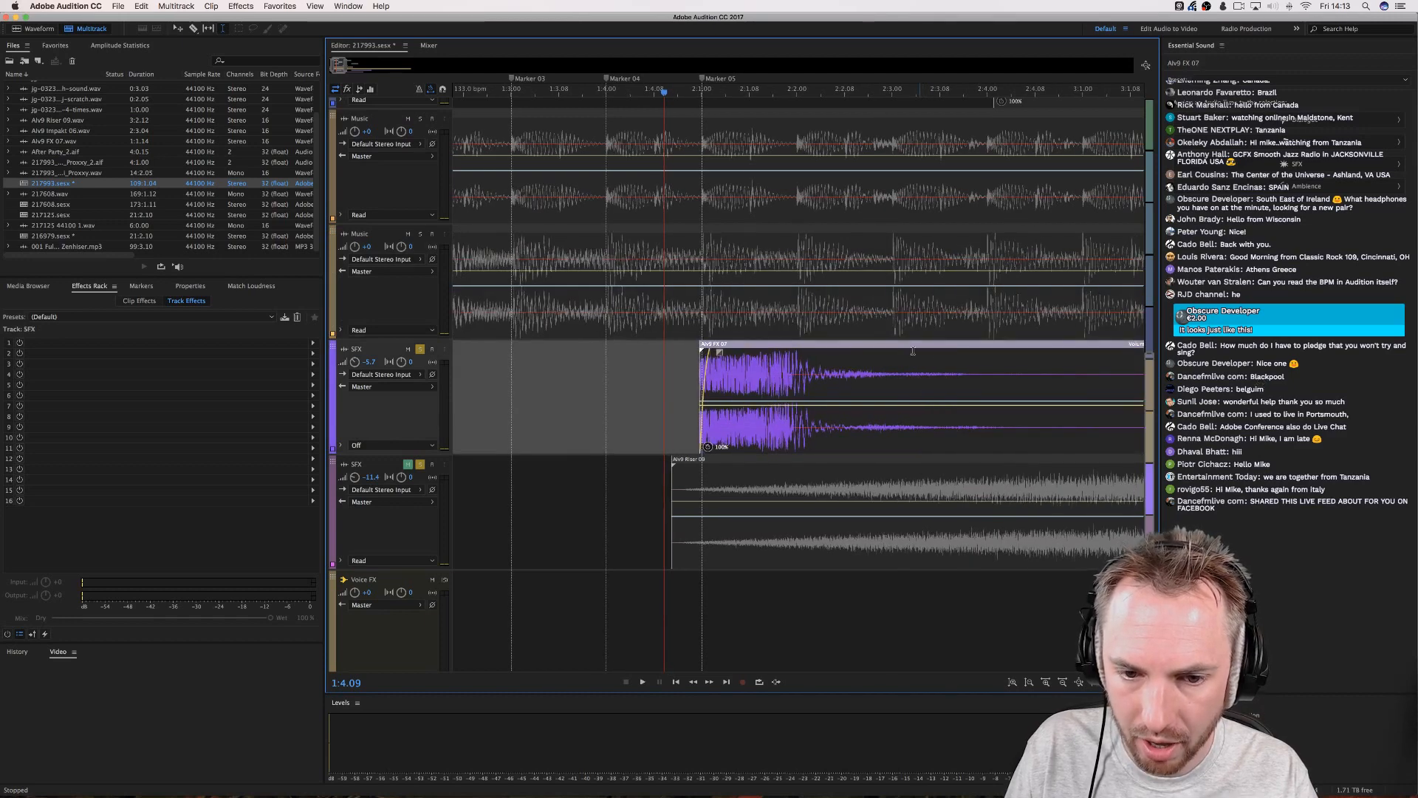
Solo the lower Music track again and loop beat 2:1 with the effect, extending the range to about 2:3.09.
key("space")
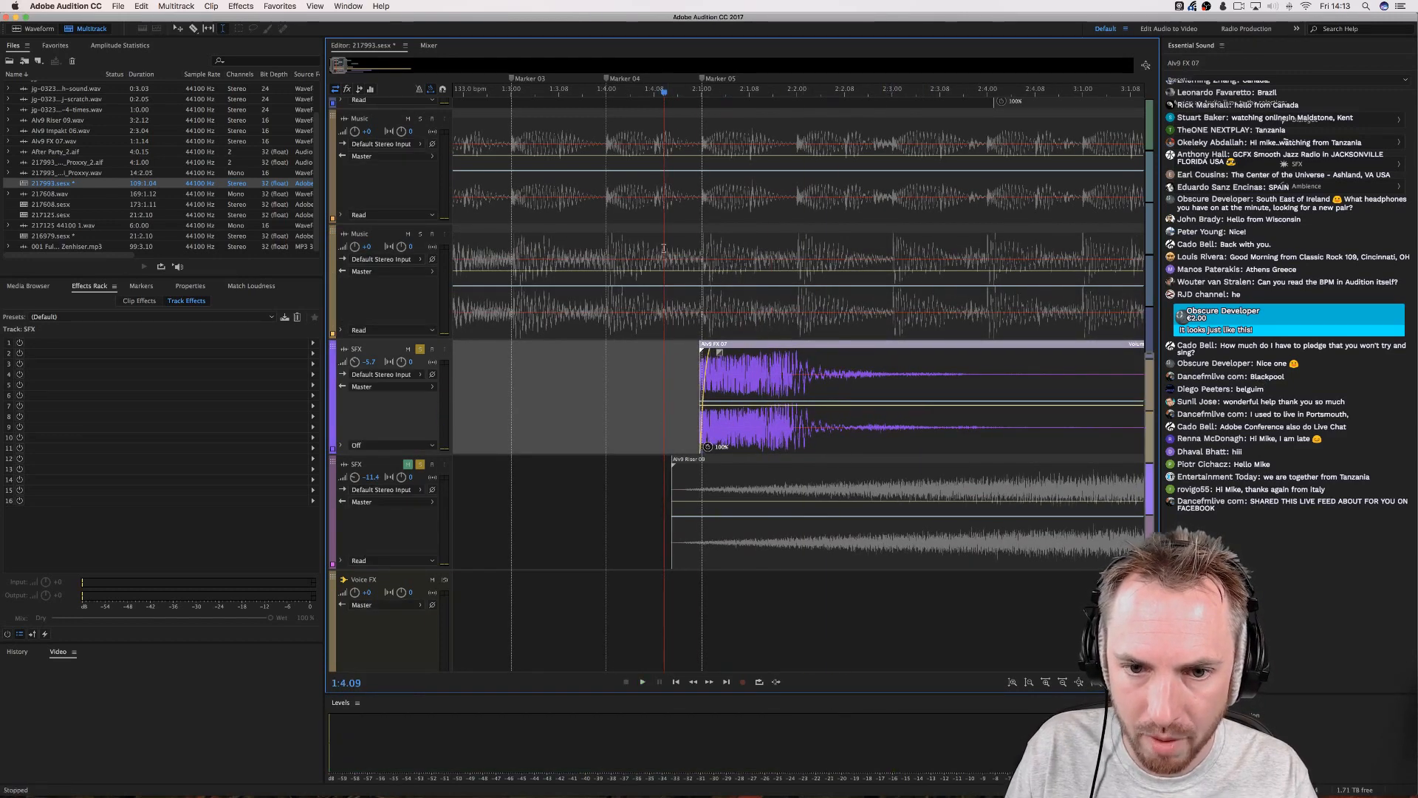
left_click_drag(706, 296, 798, 309)
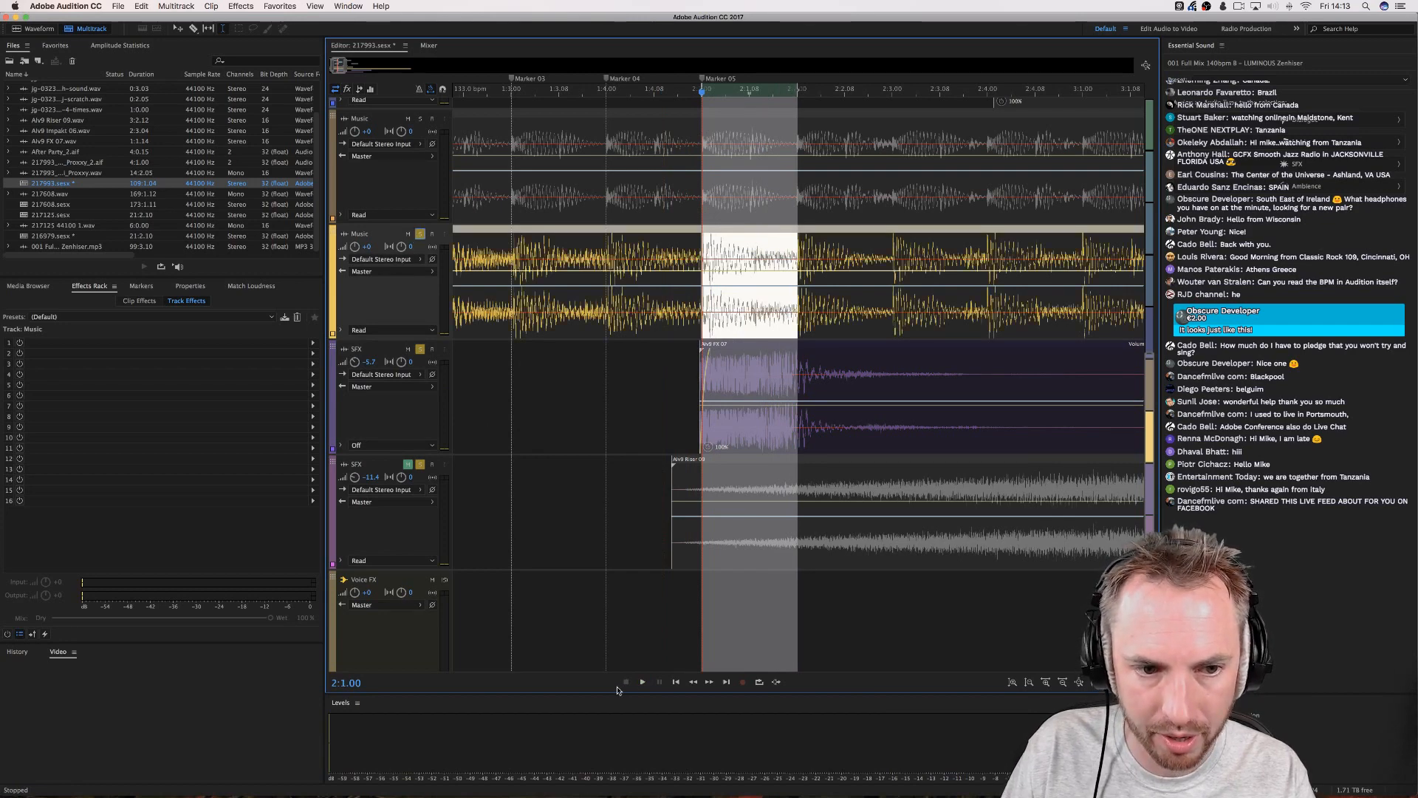
key("space")
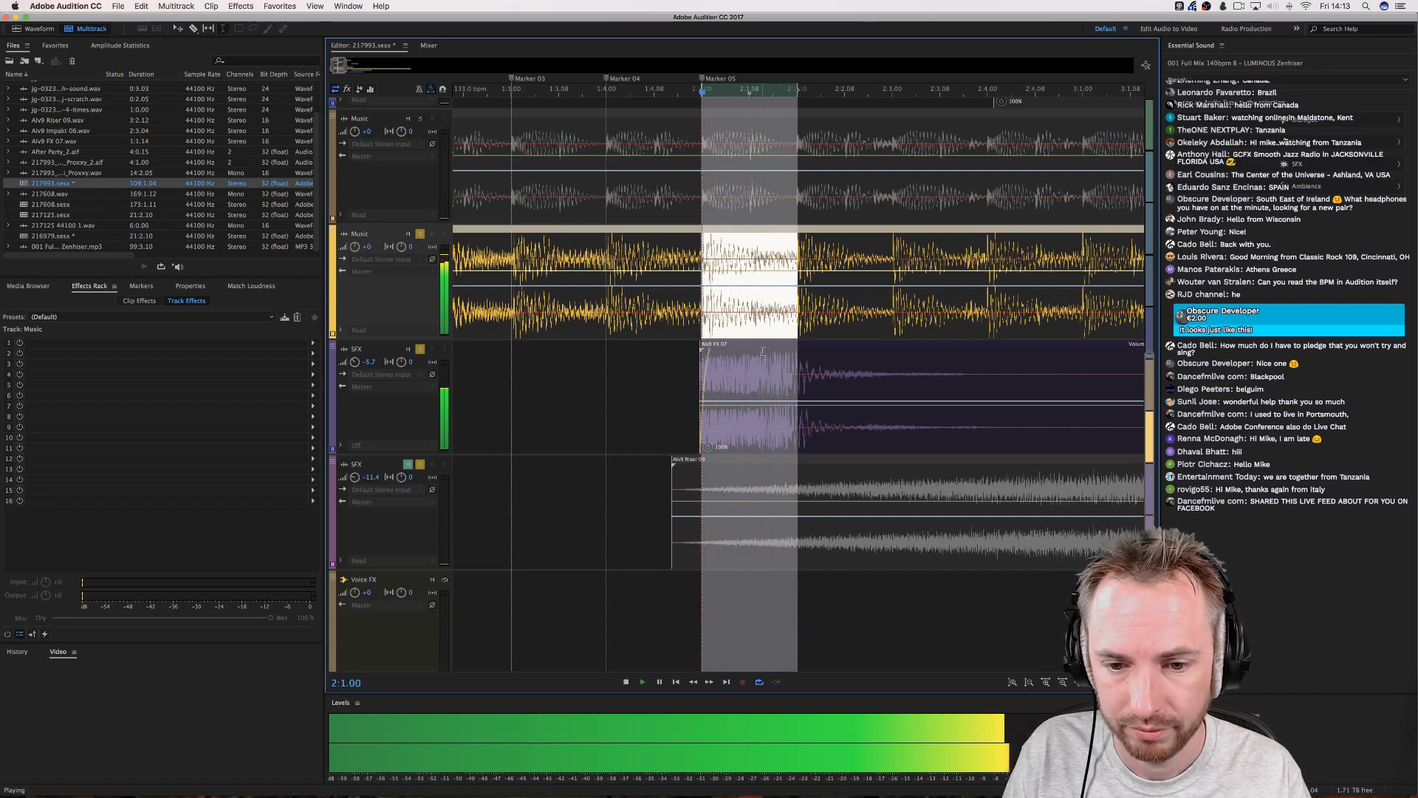
left_click_drag(703, 362, 949, 357)
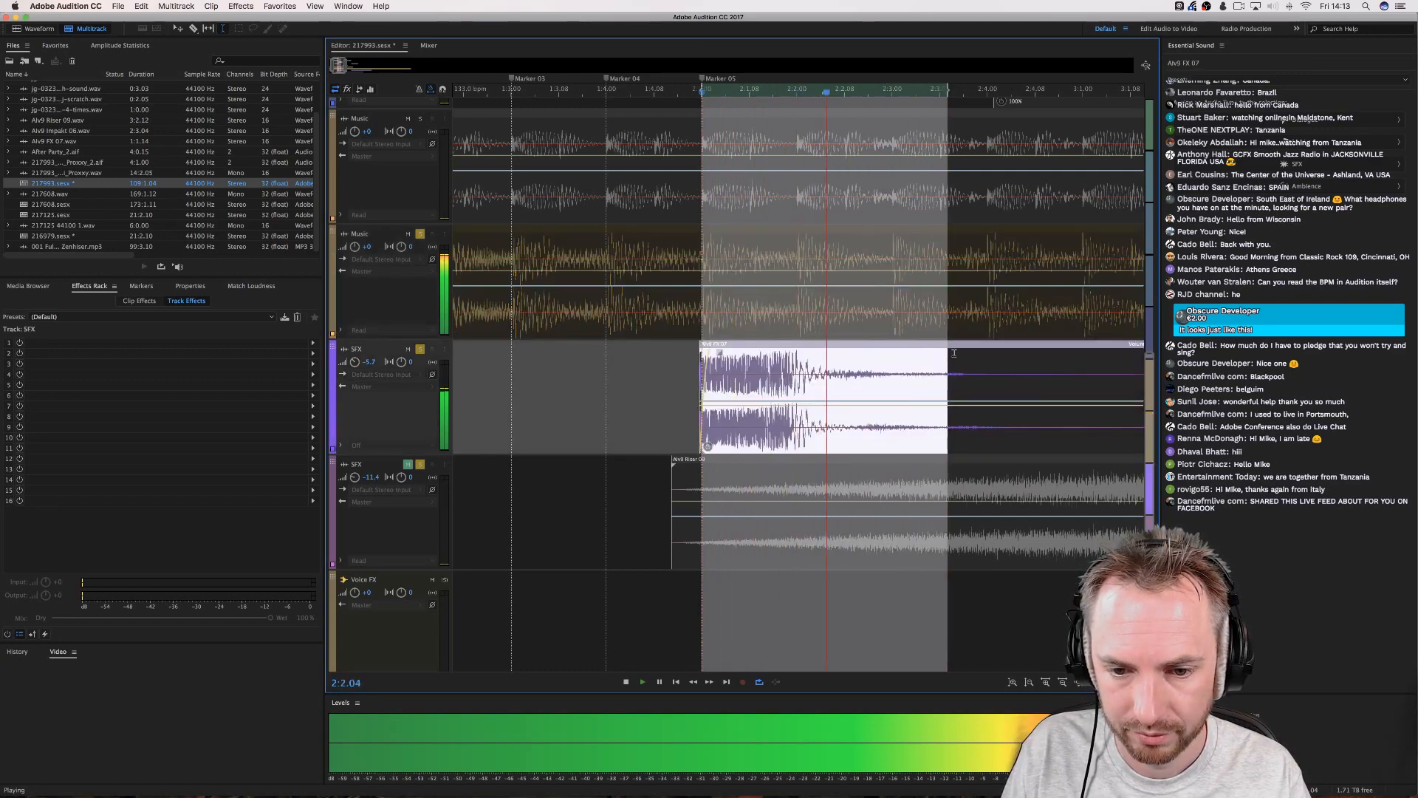
key("space")
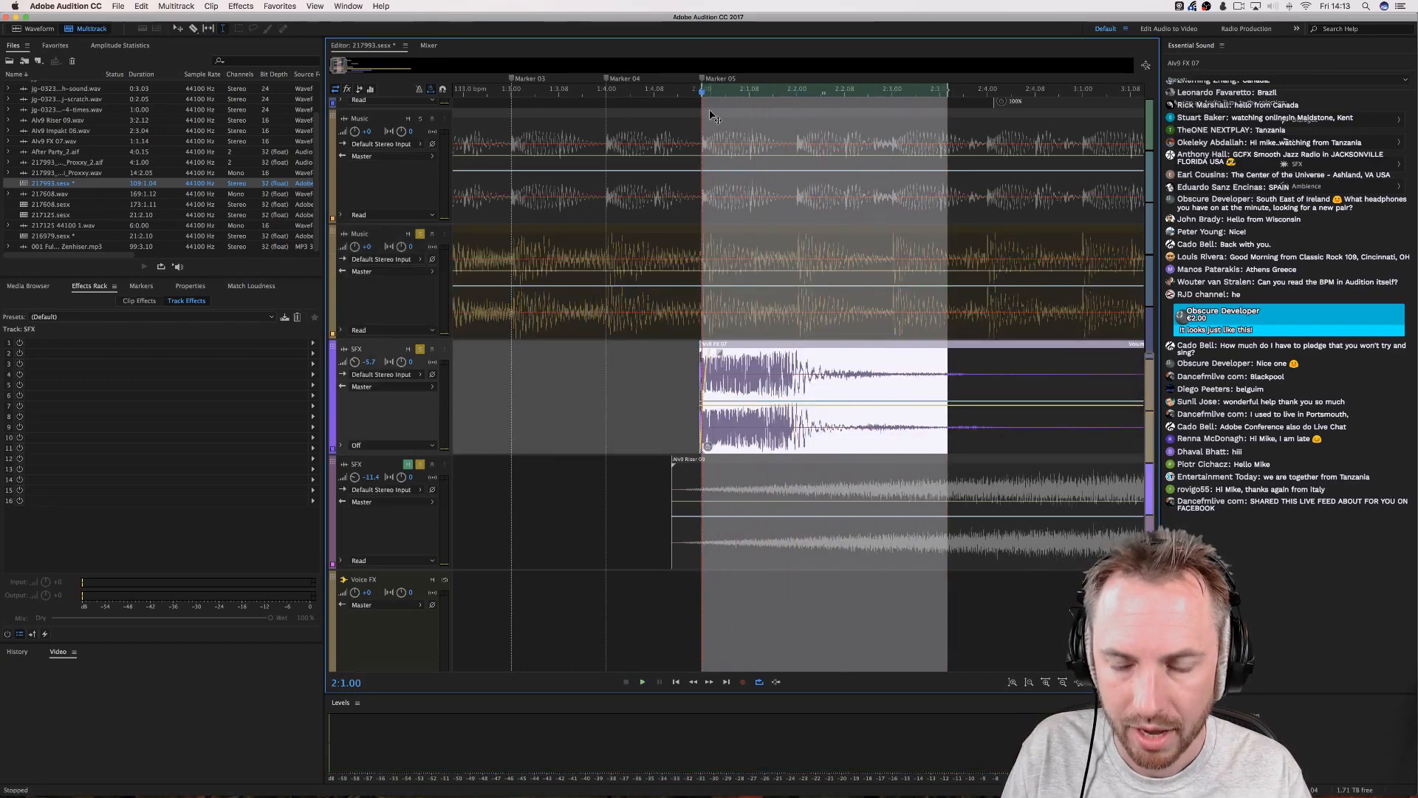
scroll(698, 93, "down", 15)
scroll(672, 94, "down", 3)
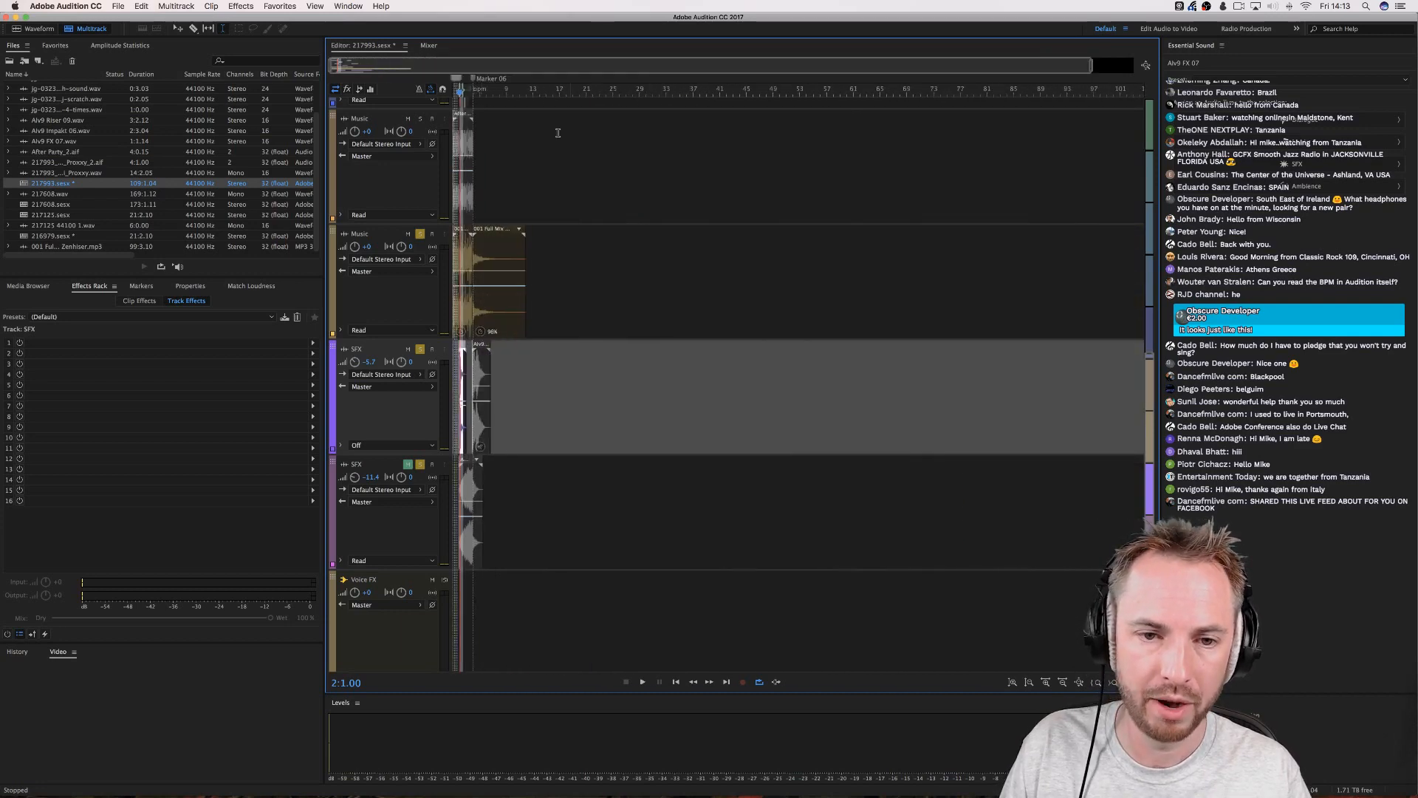
scroll(480, 178, "up", 5)
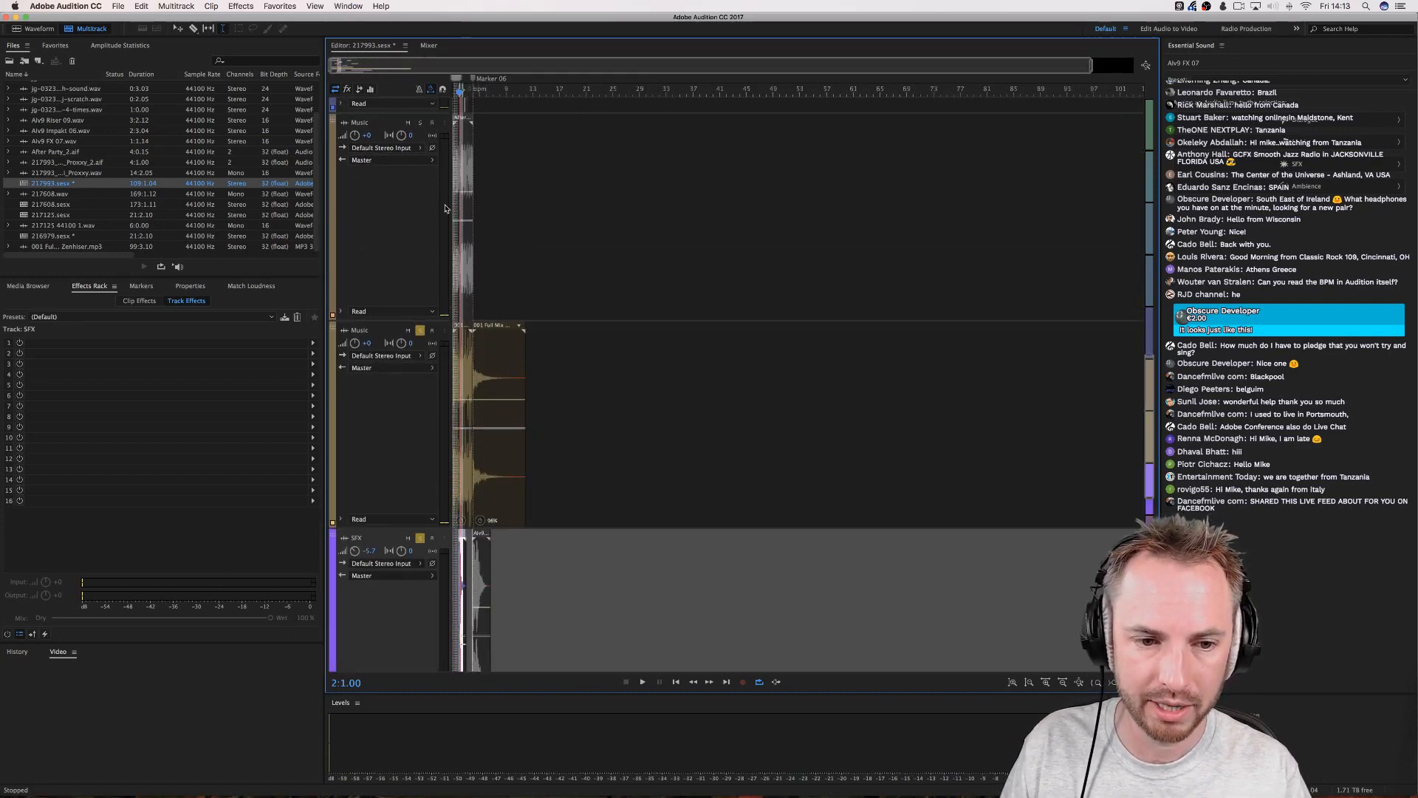
scroll(429, 214, "down", 5)
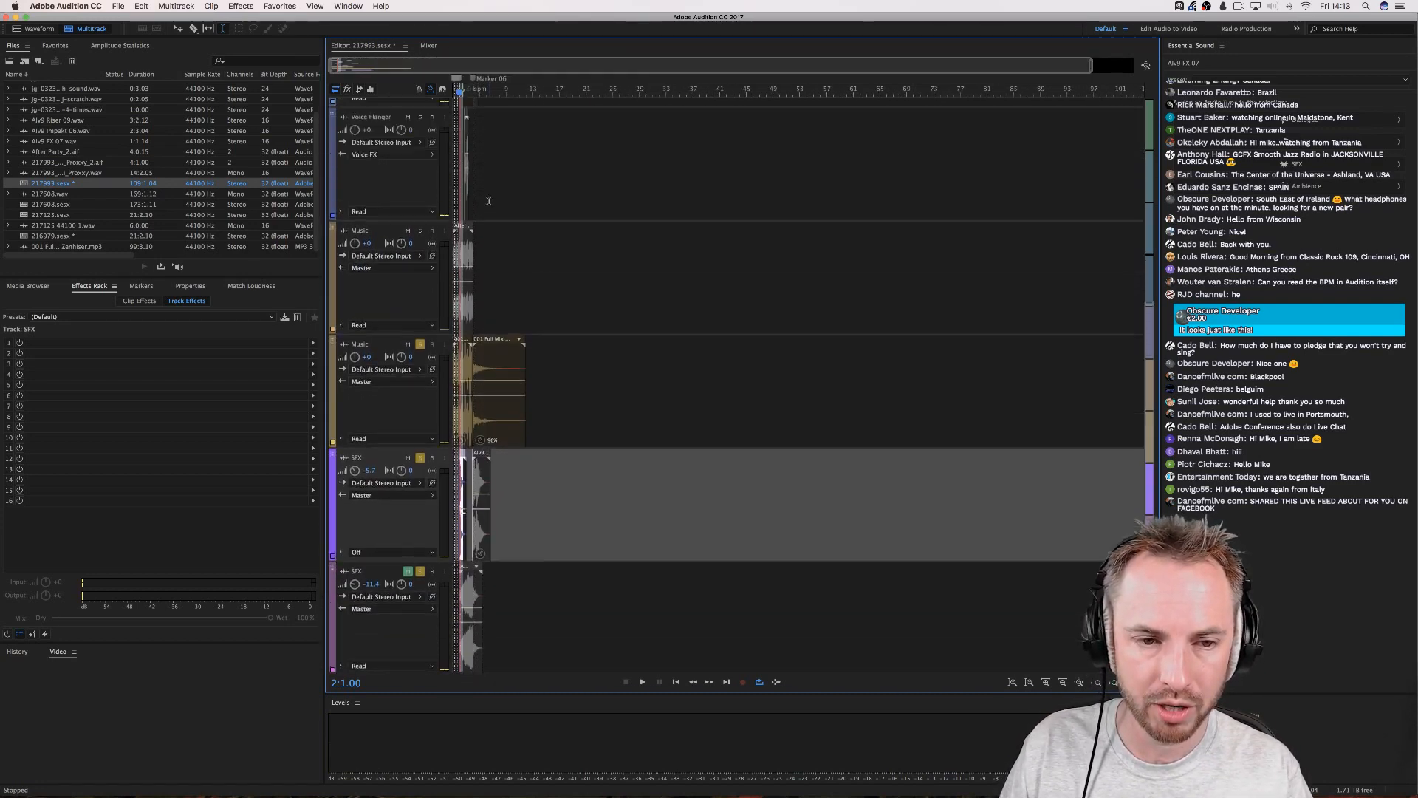
scroll(489, 200, "up", 5)
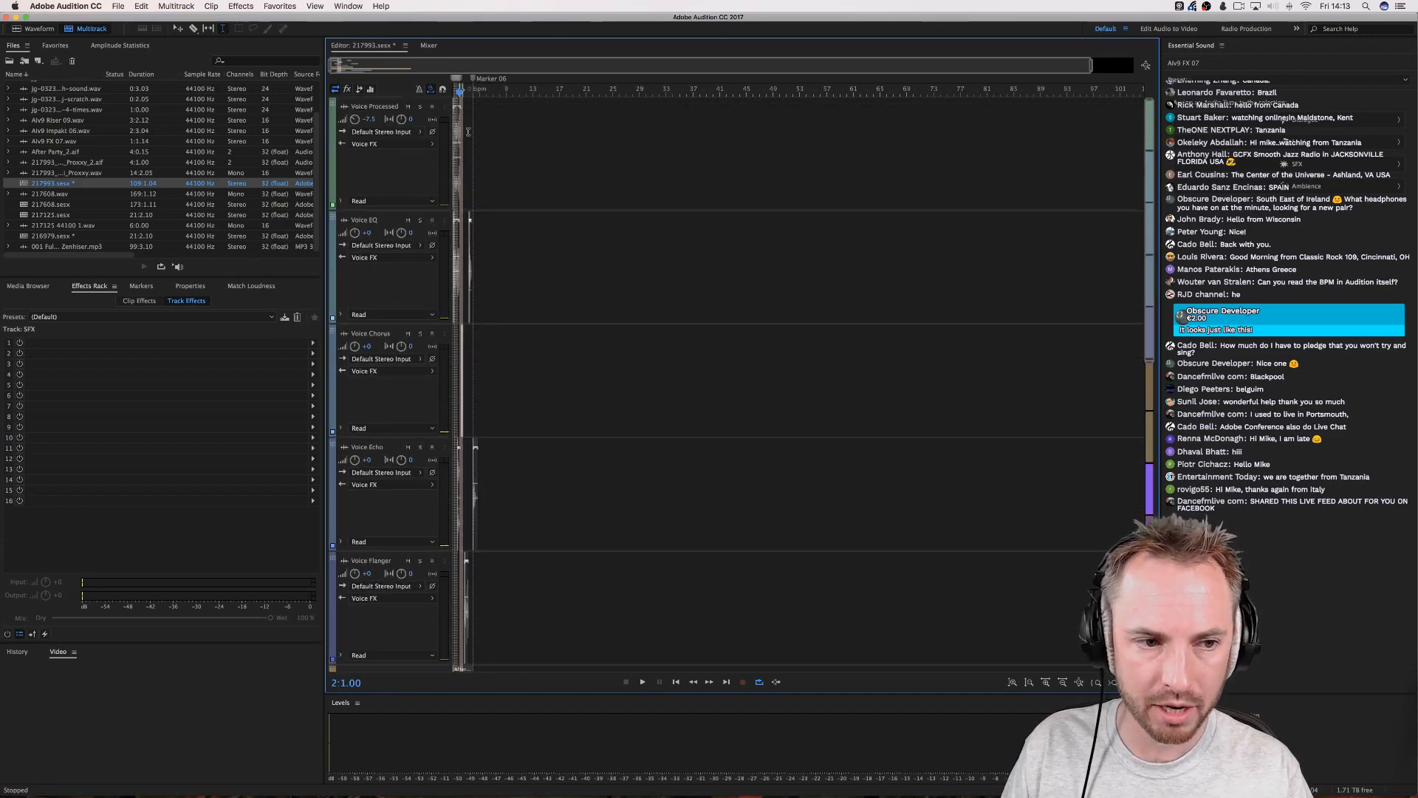
scroll(416, 295, "down", 5)
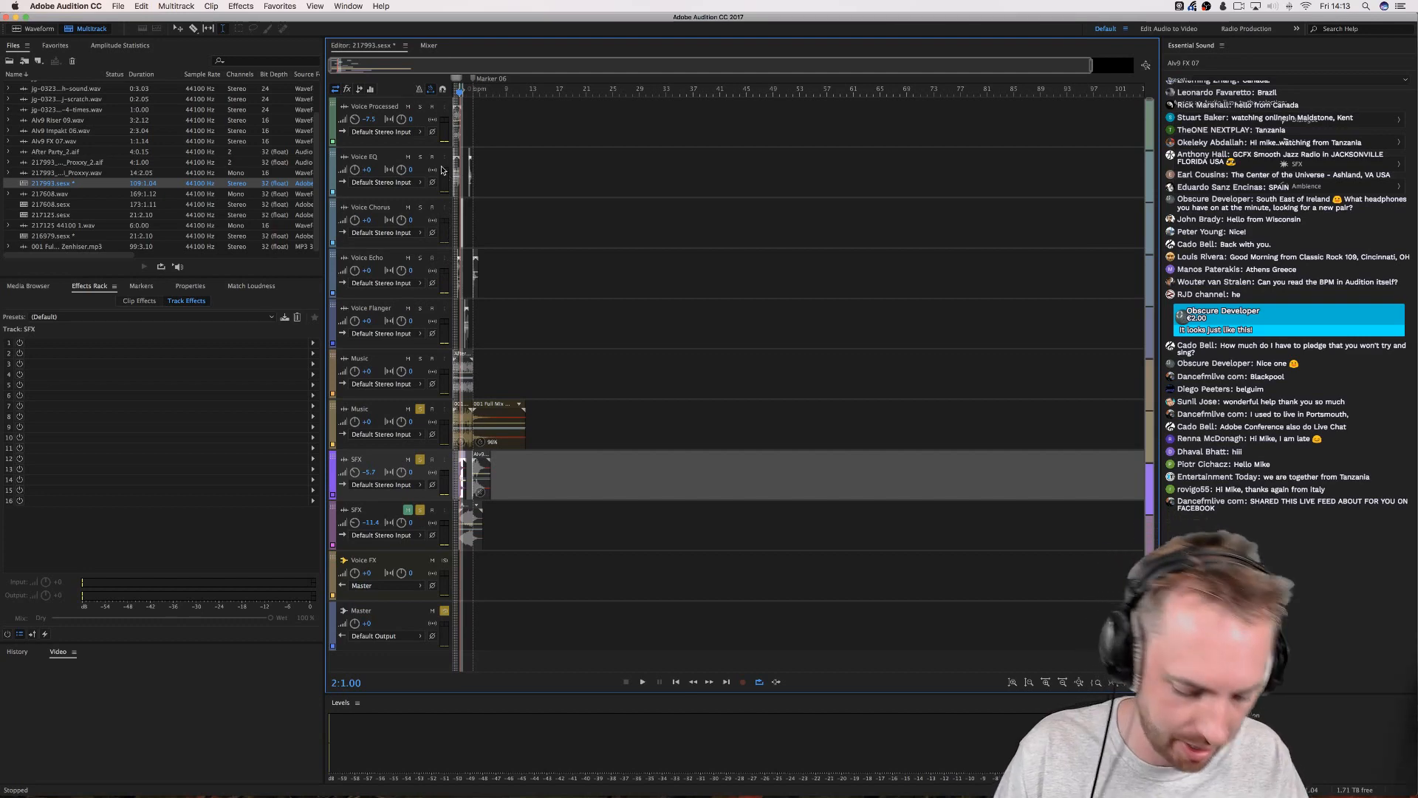
Create a new multitrack session, accepting the suggested settings.
key("super+n")
key("Return")
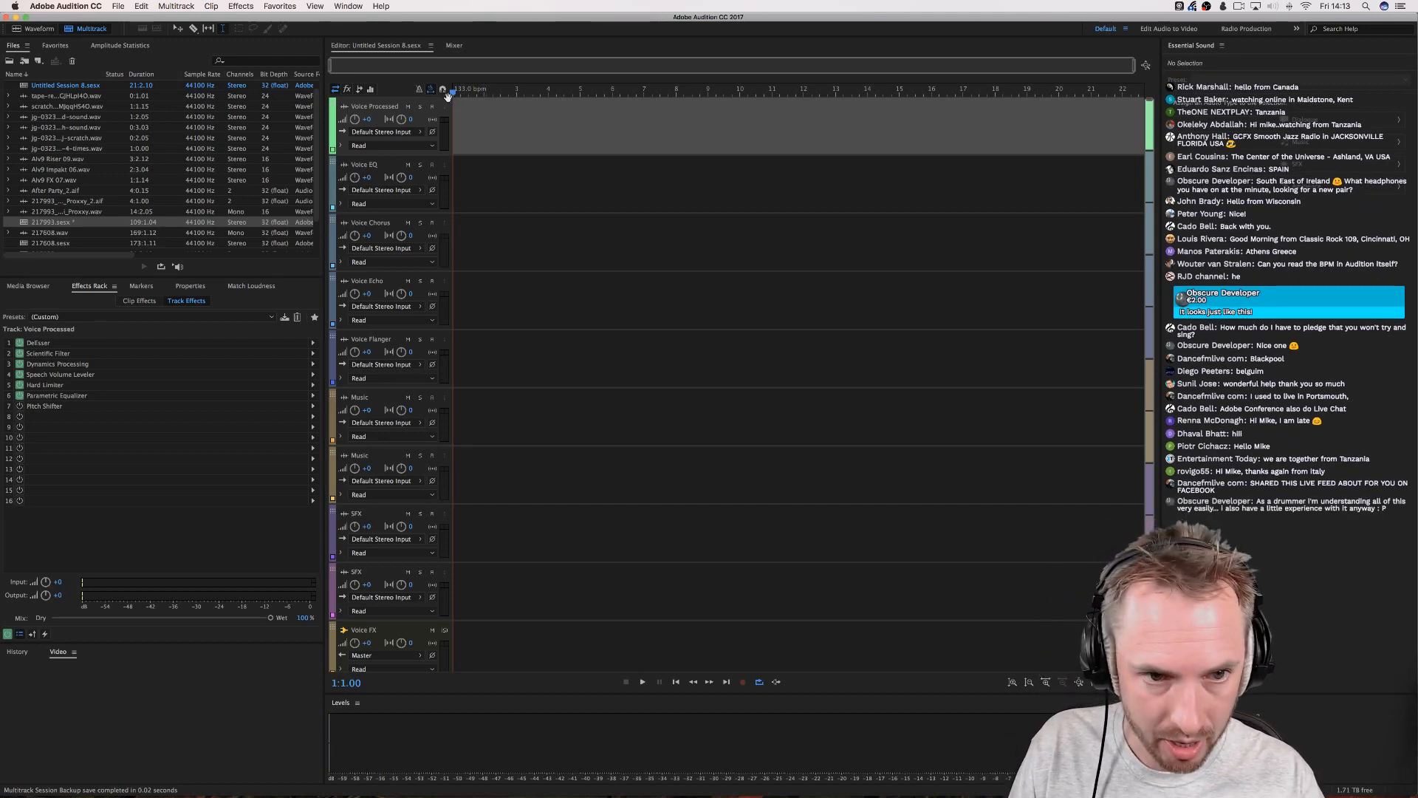
Browse the media library to the EDM folder within Music Beds.
left_click(36, 287)
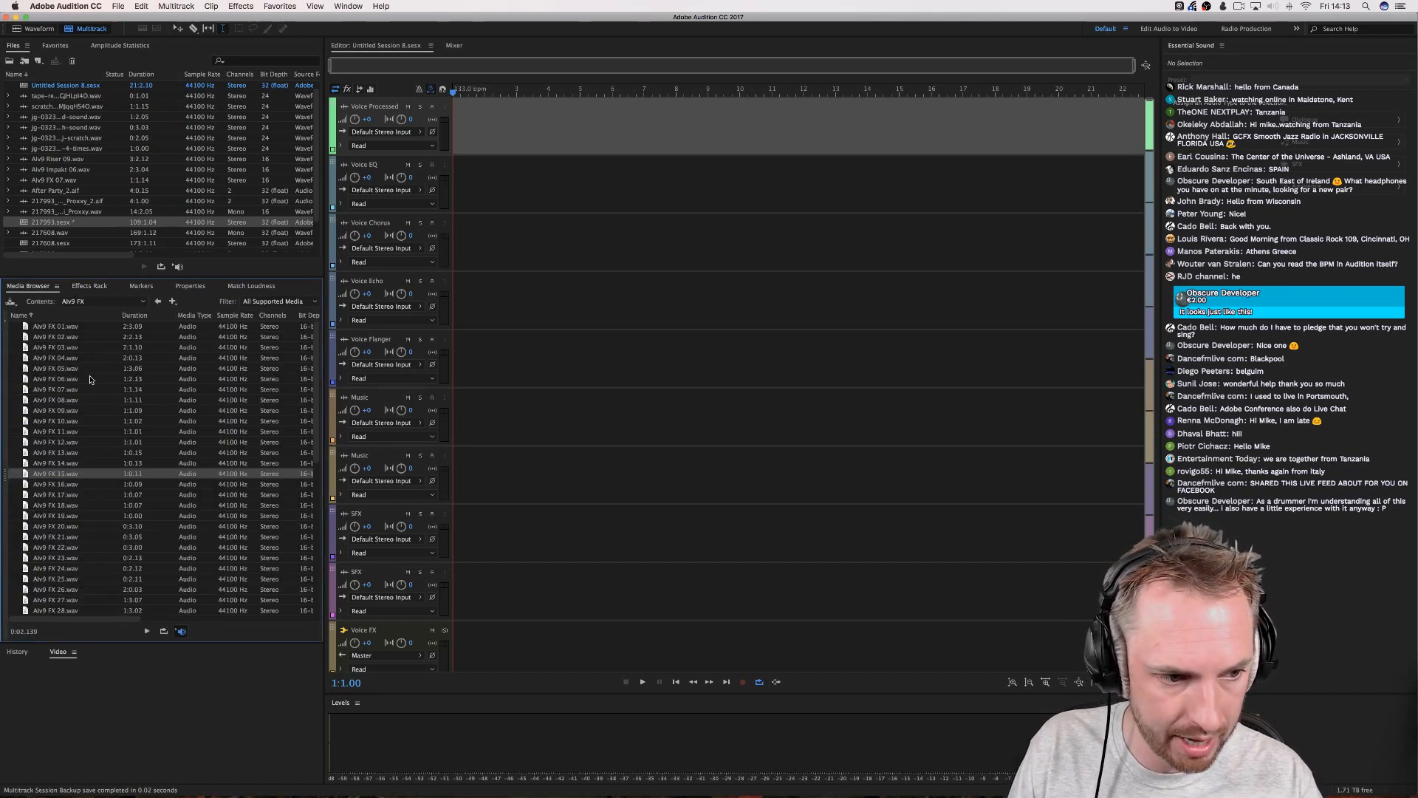
left_click(126, 302)
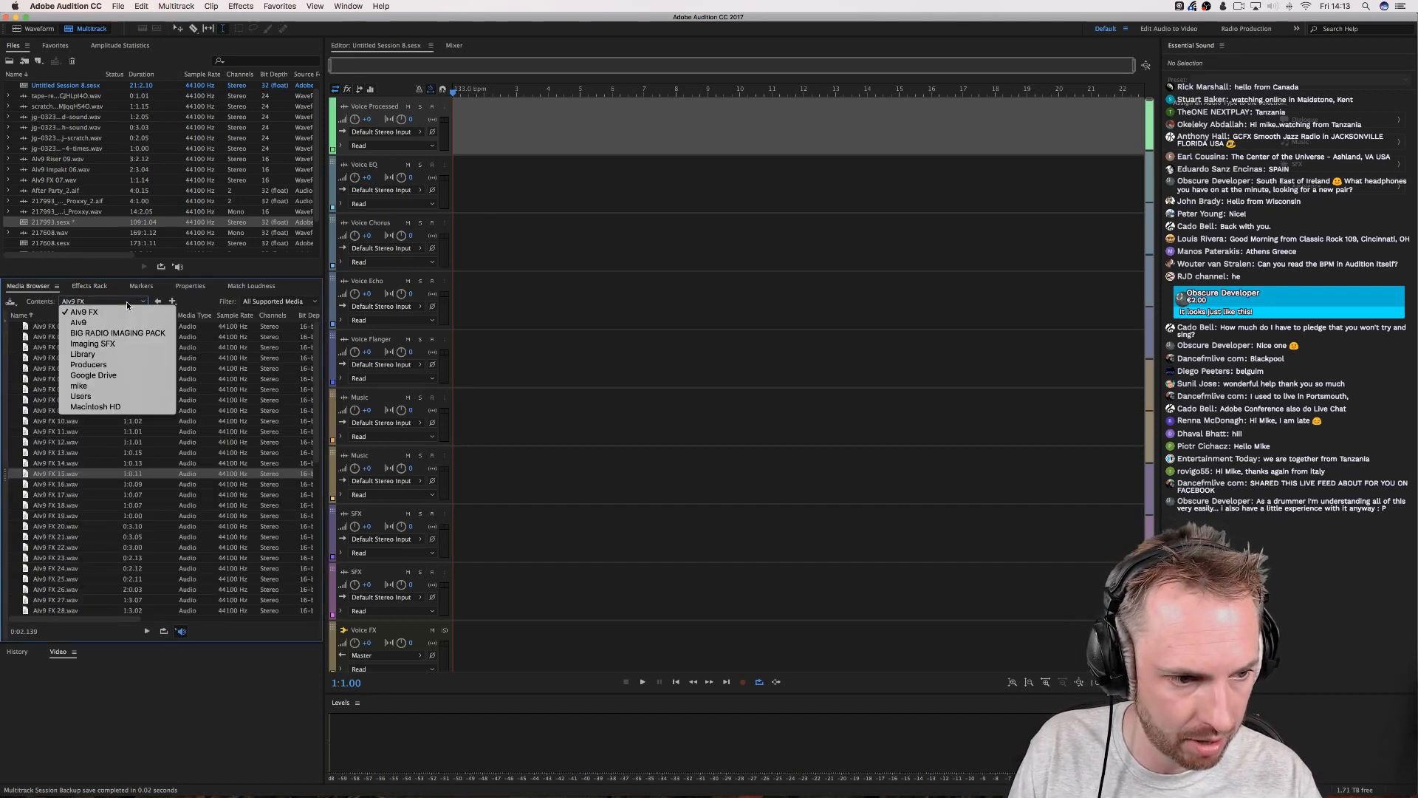
left_click(116, 356)
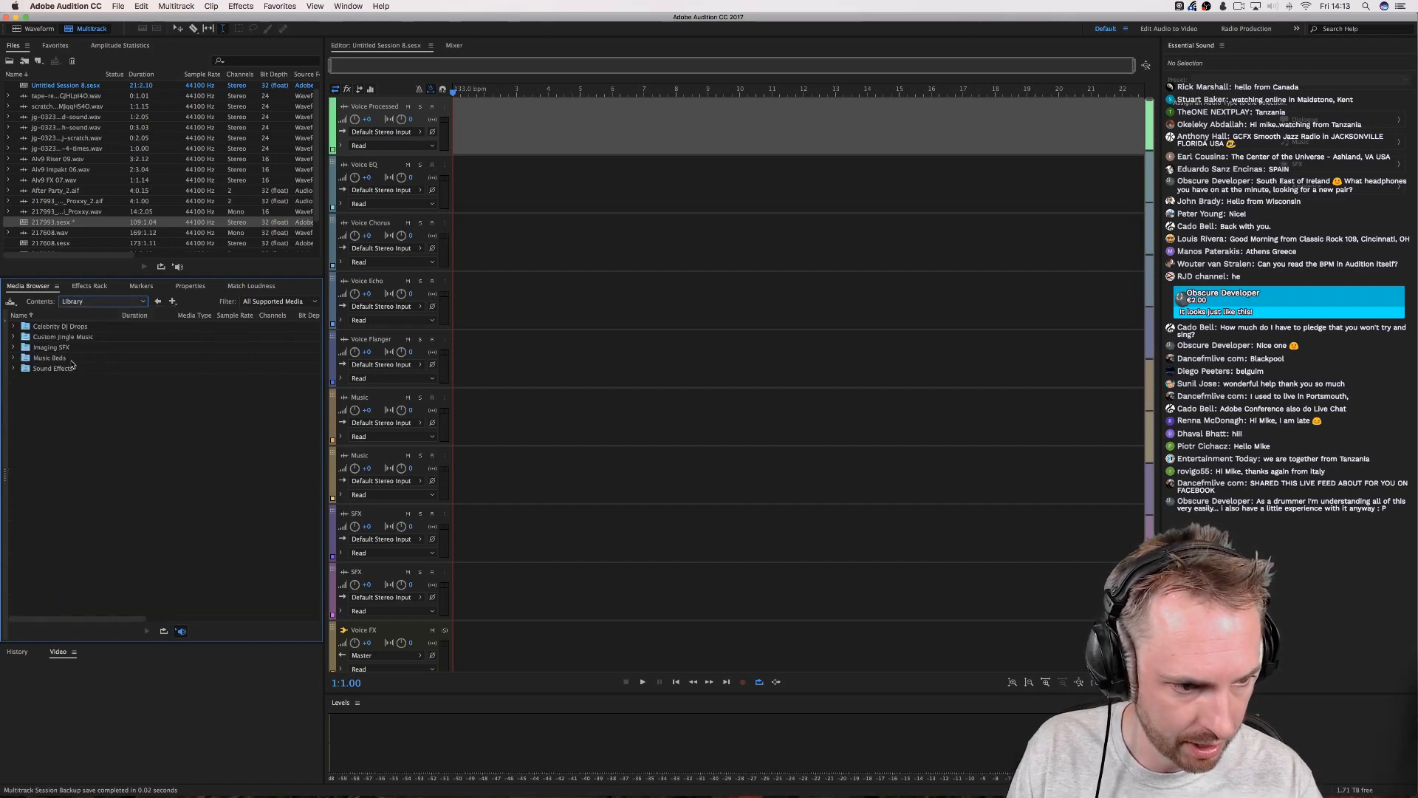
double_click(60, 358)
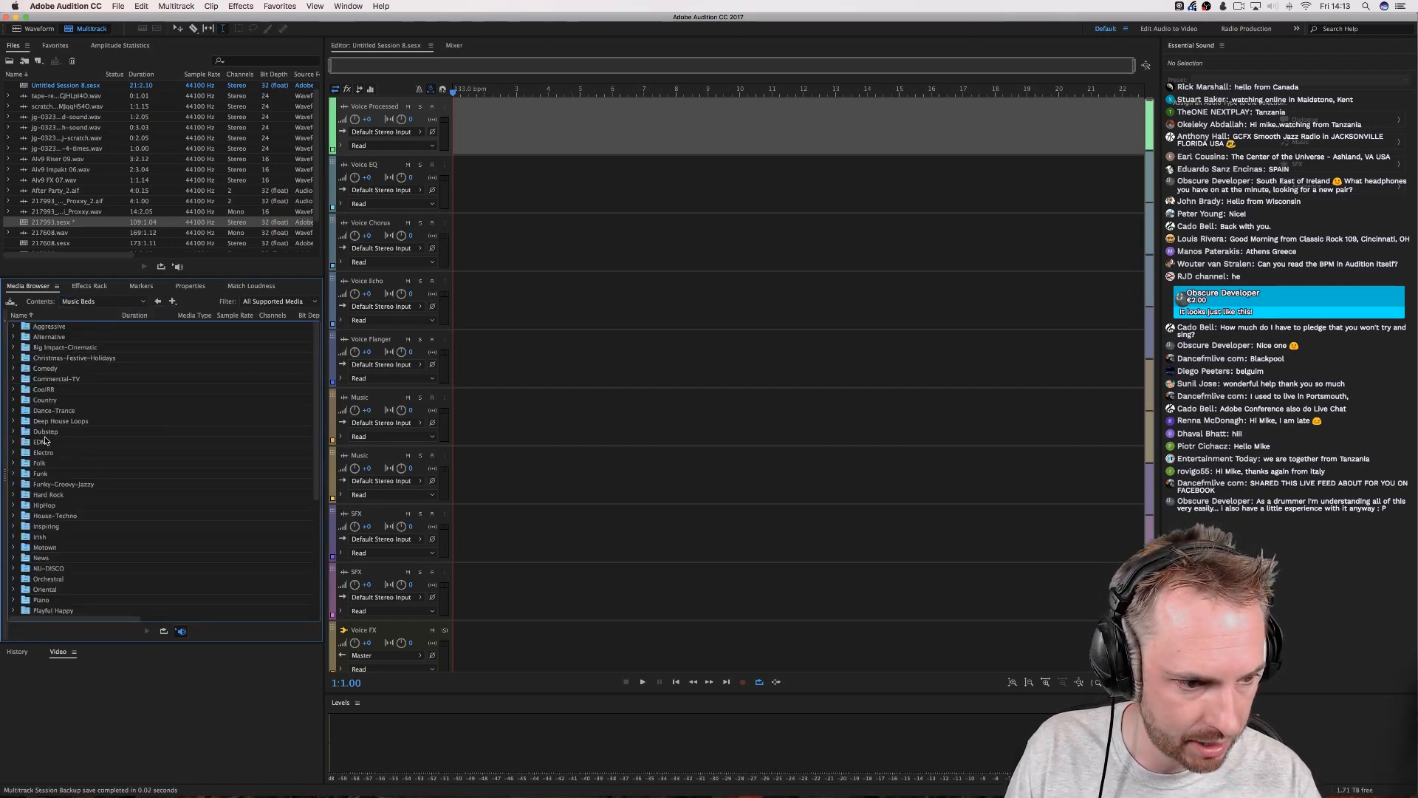
double_click(43, 442)
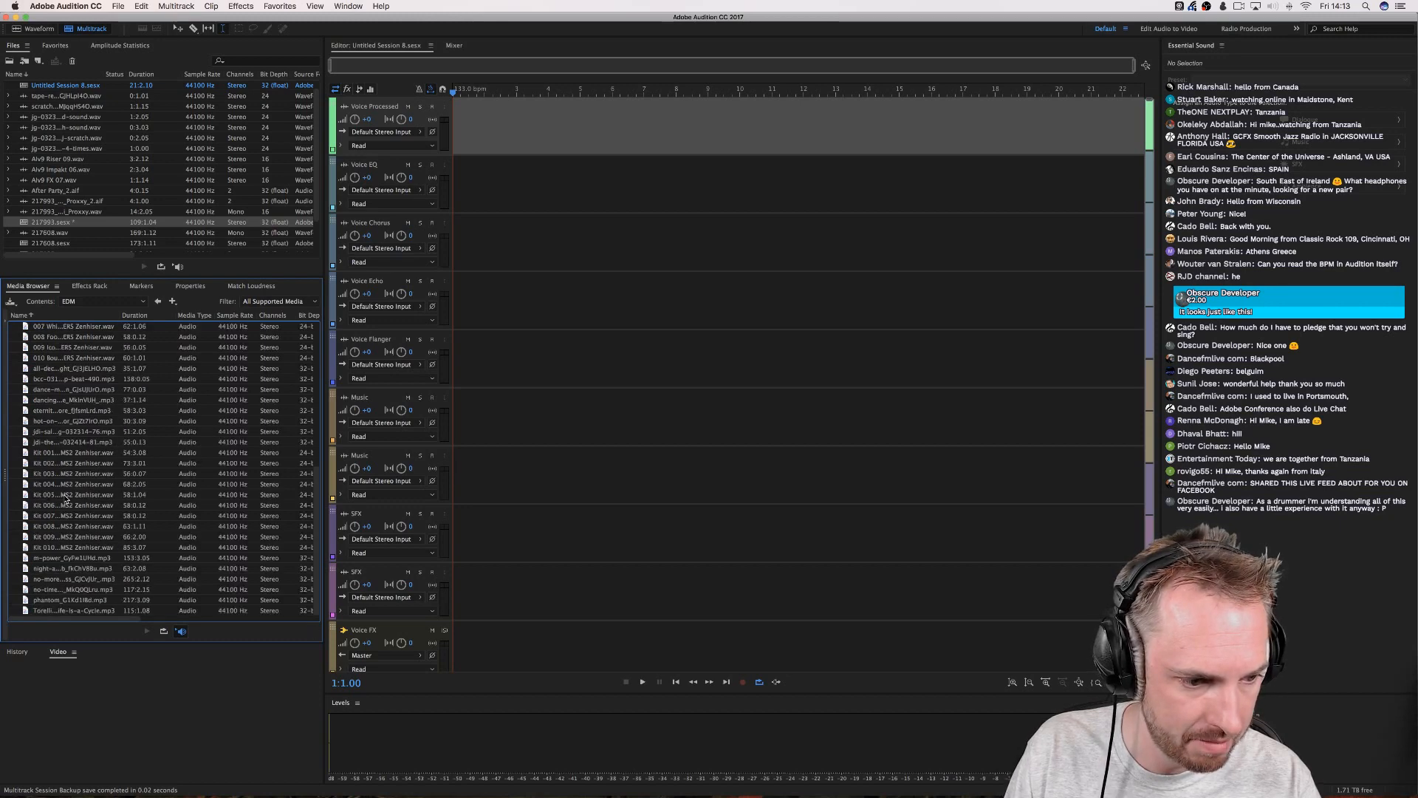
Preview several EDM beds and place hot-on-the-dance-floor at the start of the upper Music track.
left_click(44, 495)
left_click(84, 506)
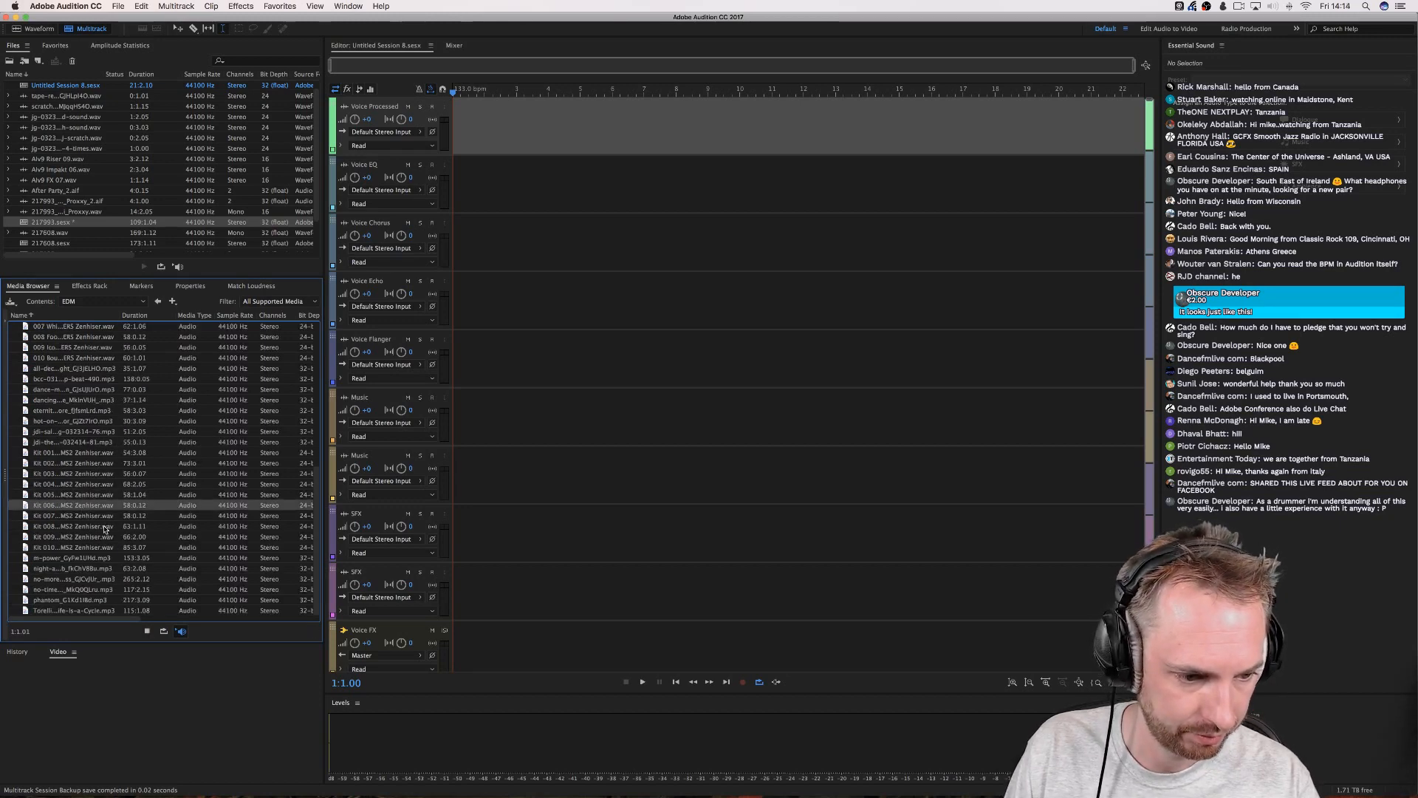
left_click(89, 536)
left_click(75, 546)
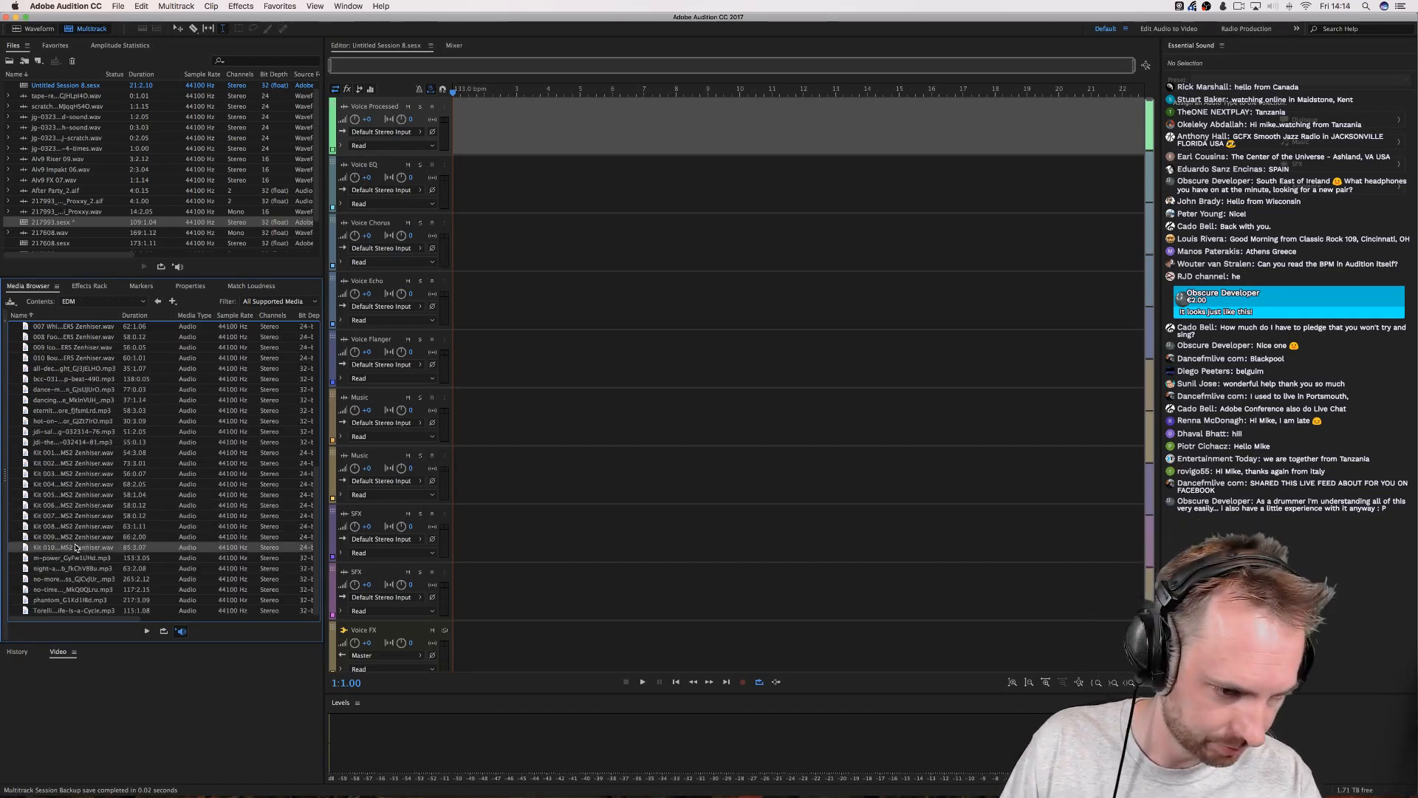
left_click(77, 537)
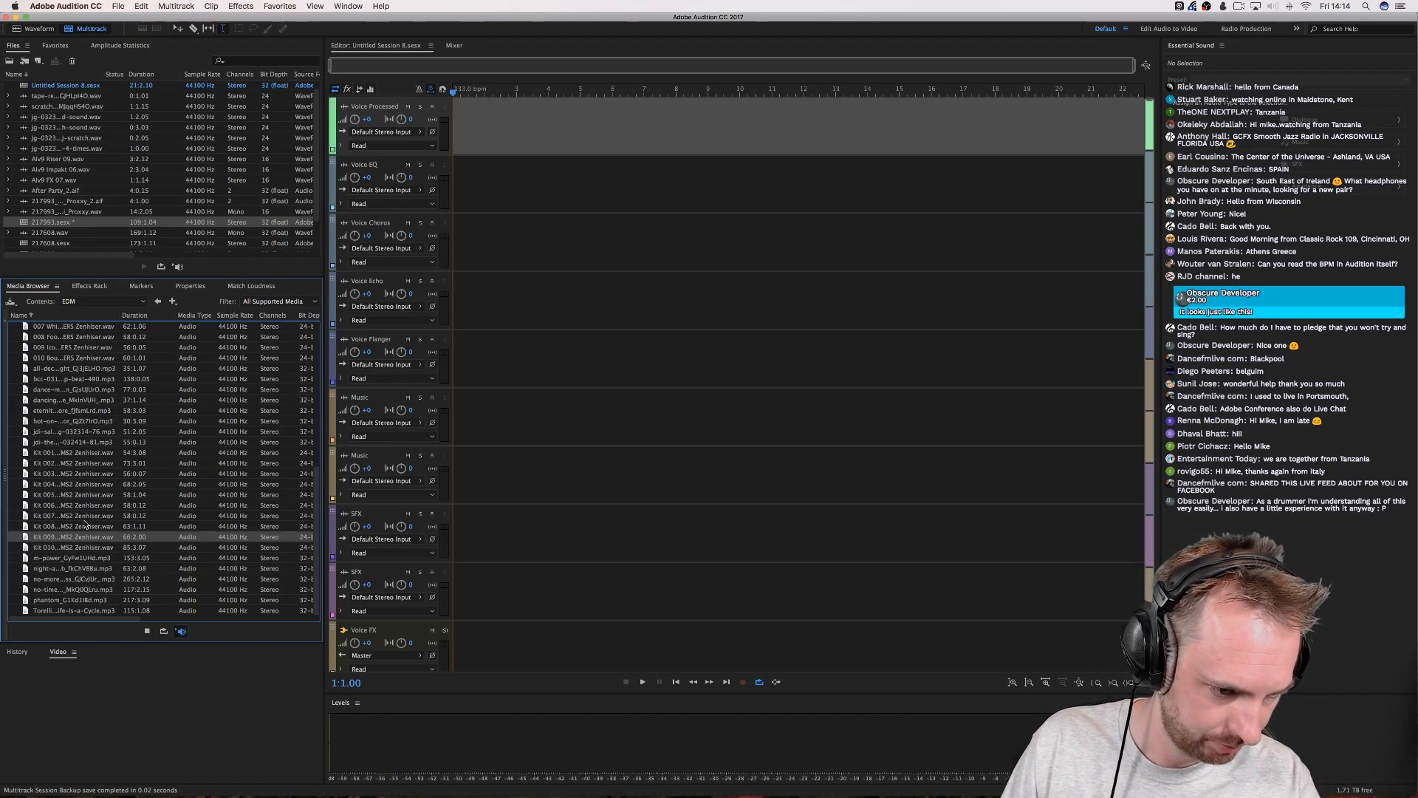
left_click(79, 420)
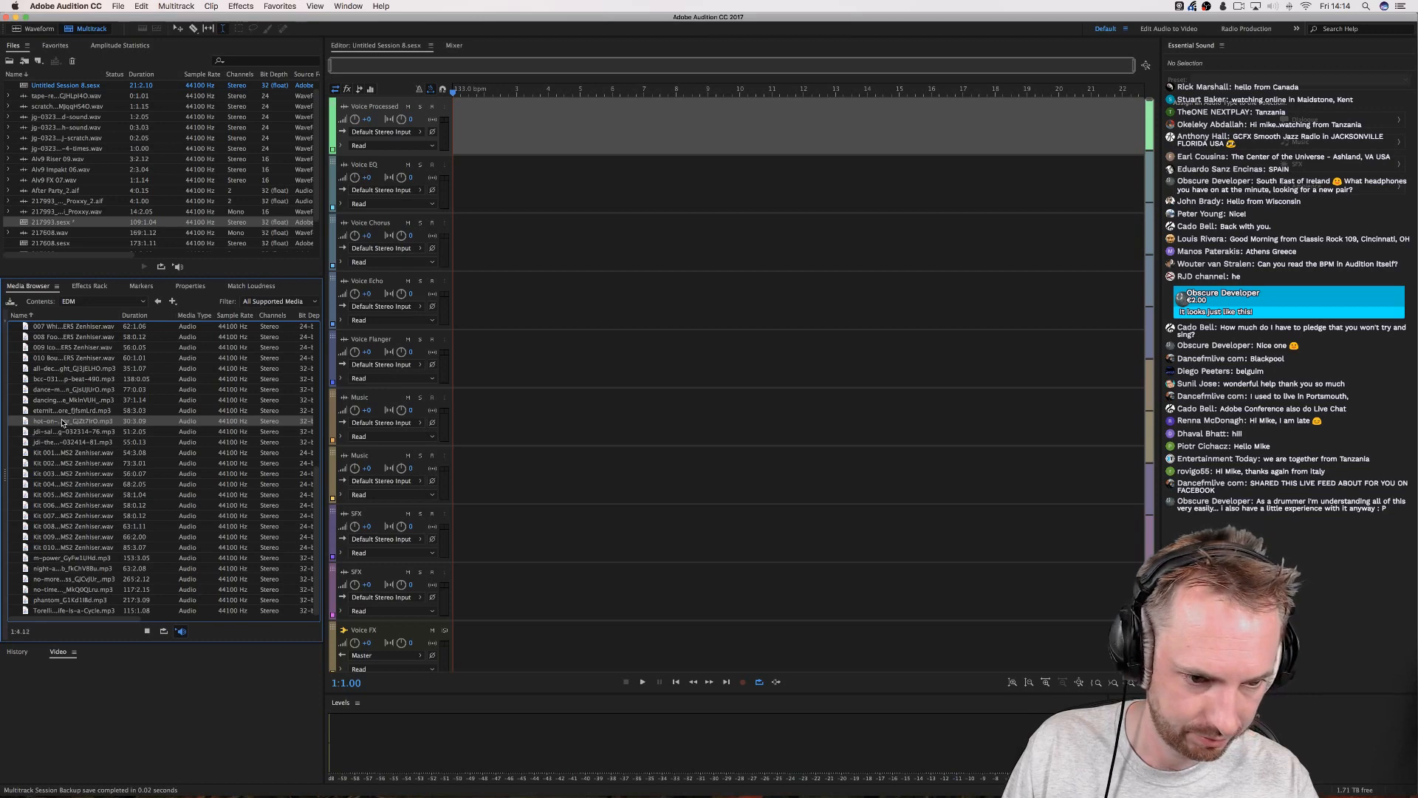
left_click_drag(63, 423, 481, 413)
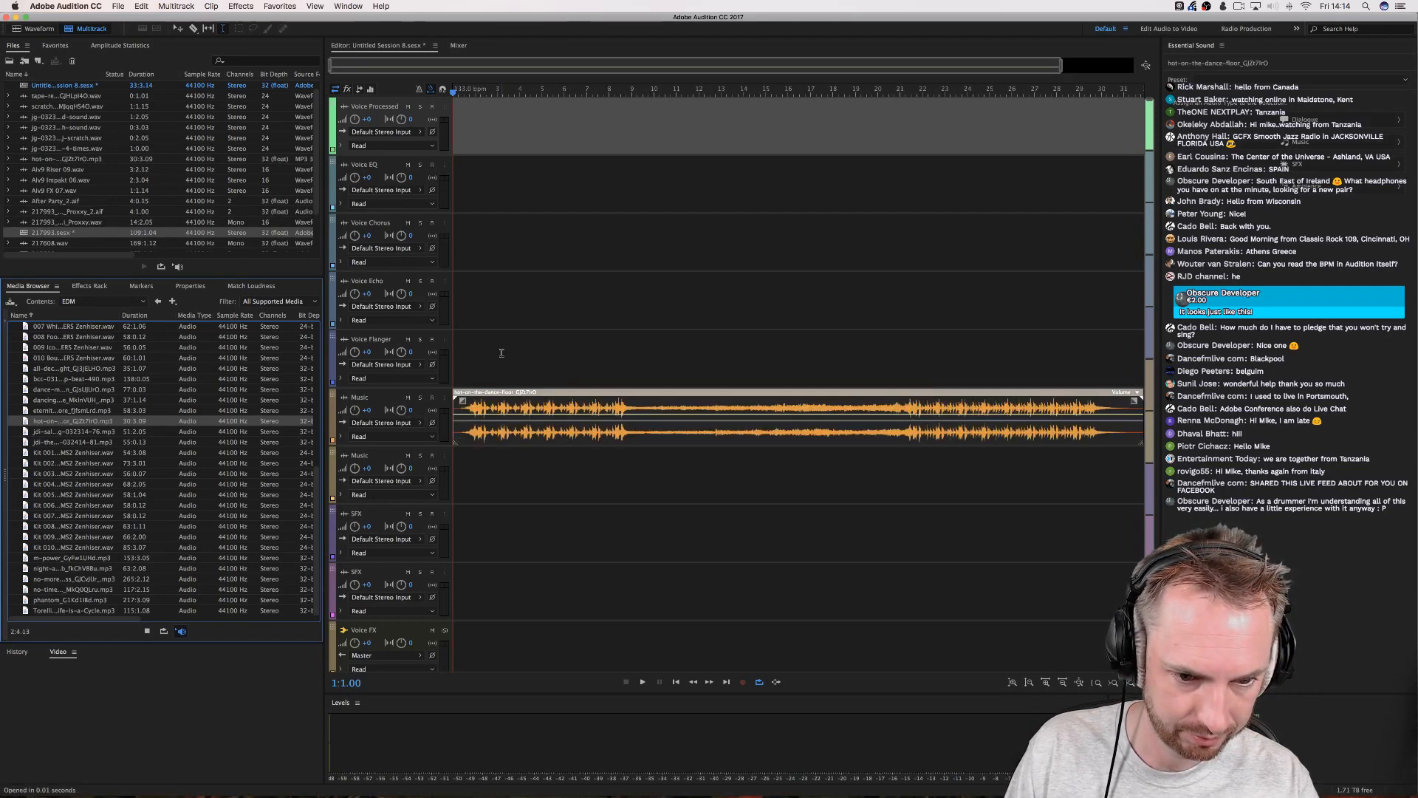
Play the opening of the music clip to find where its first full bar begins and ends.
left_click(464, 341)
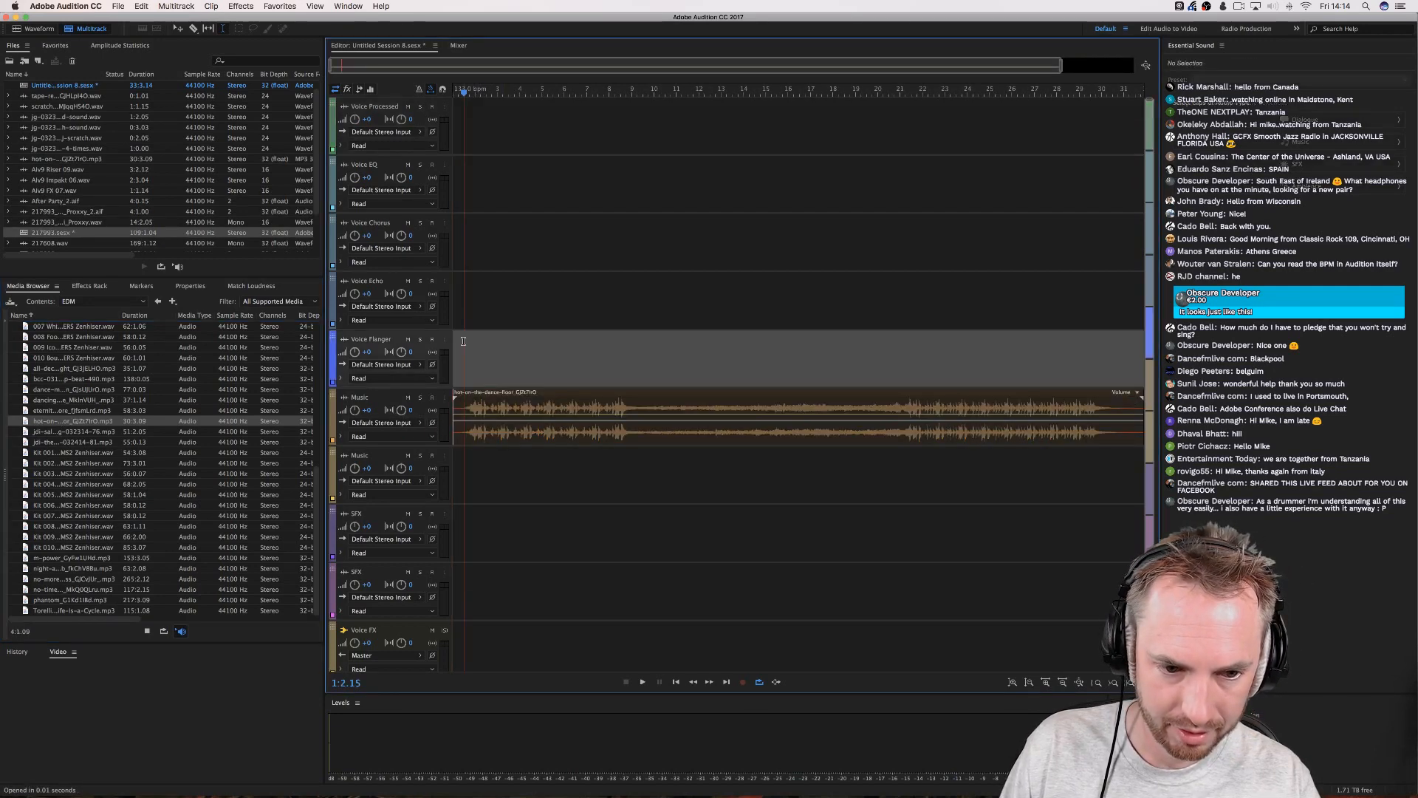
scroll(465, 90, "up", 5)
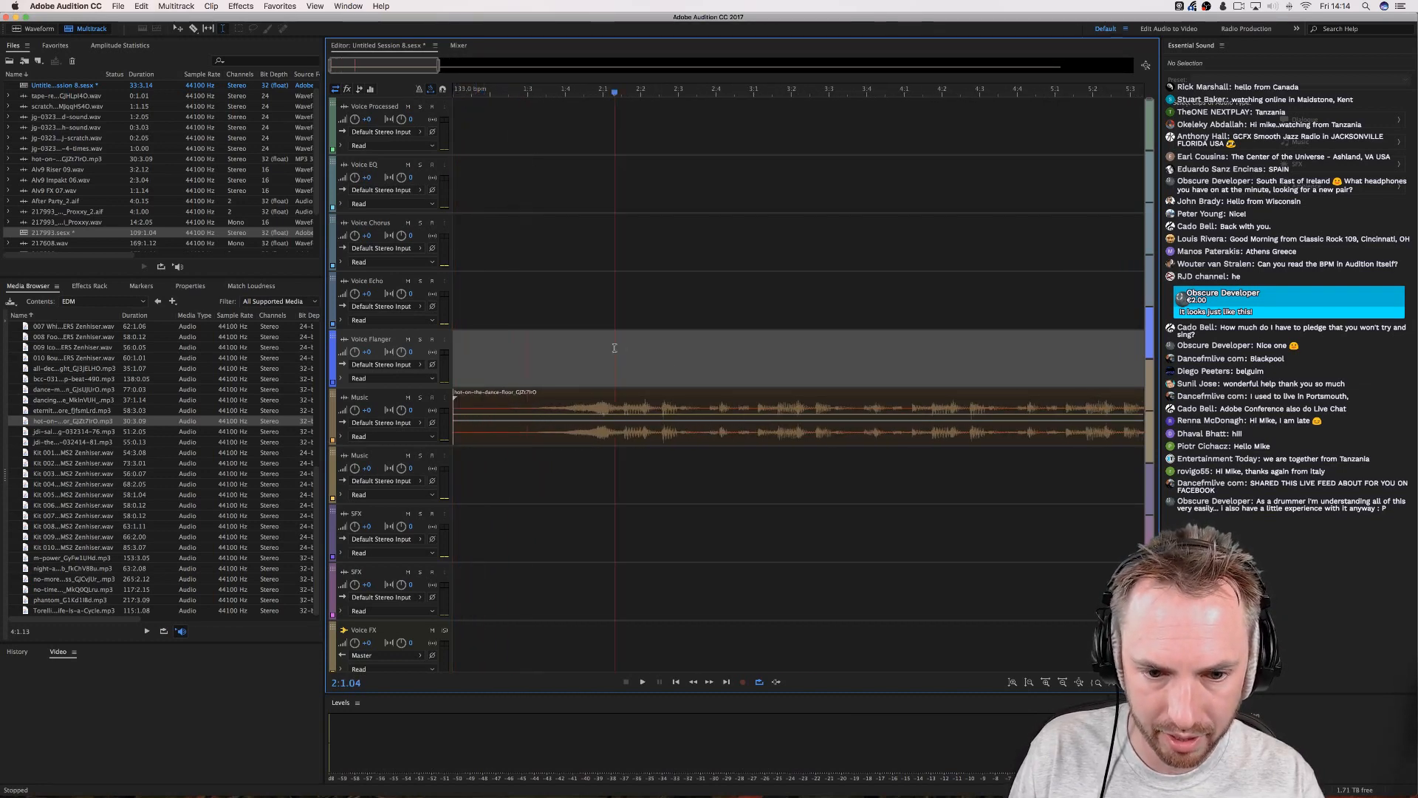
left_click(585, 361)
key("space")
key("space")
key("space")
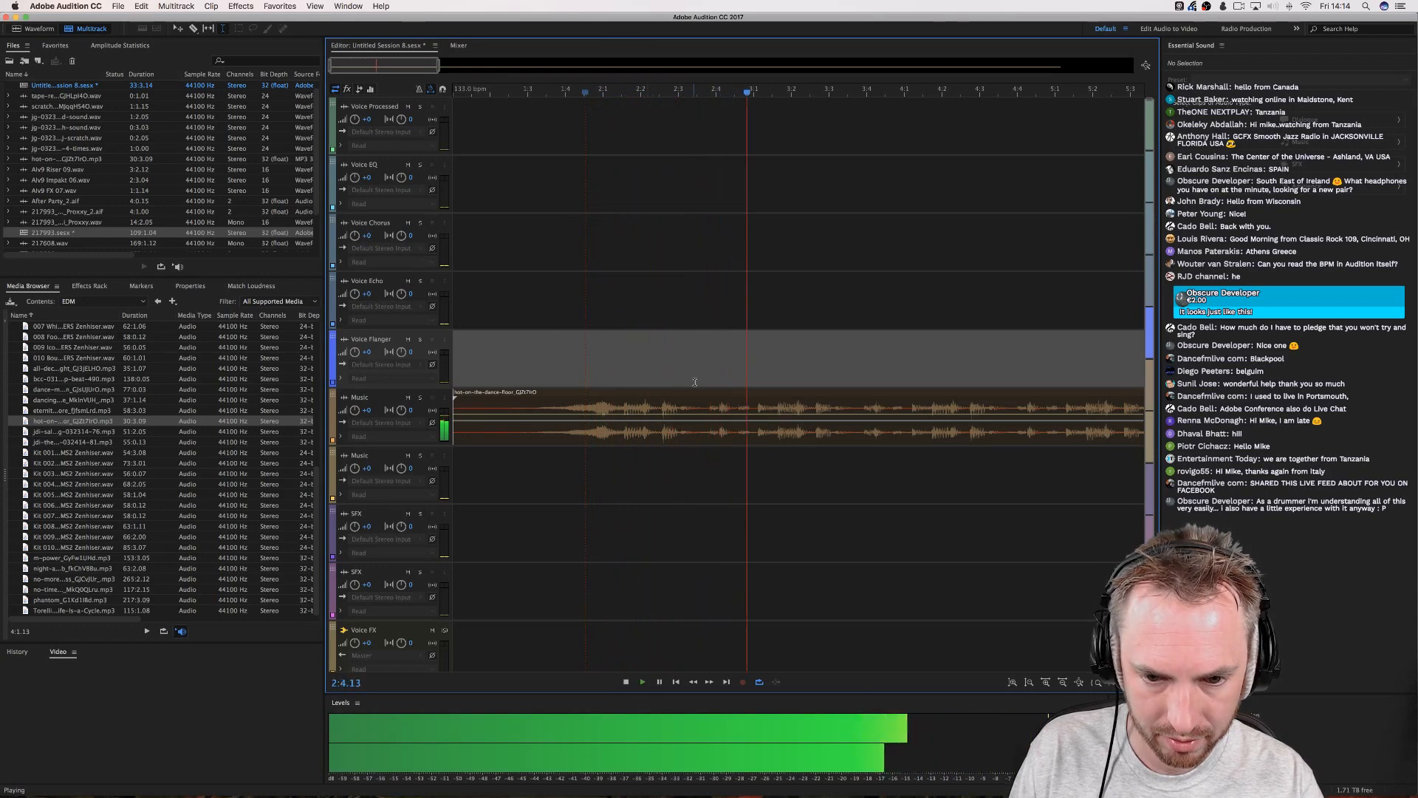
key("space")
Add markers at the first full bar's opening and closing beats, about 1:4.13 and 3:1.02.
left_click(758, 407)
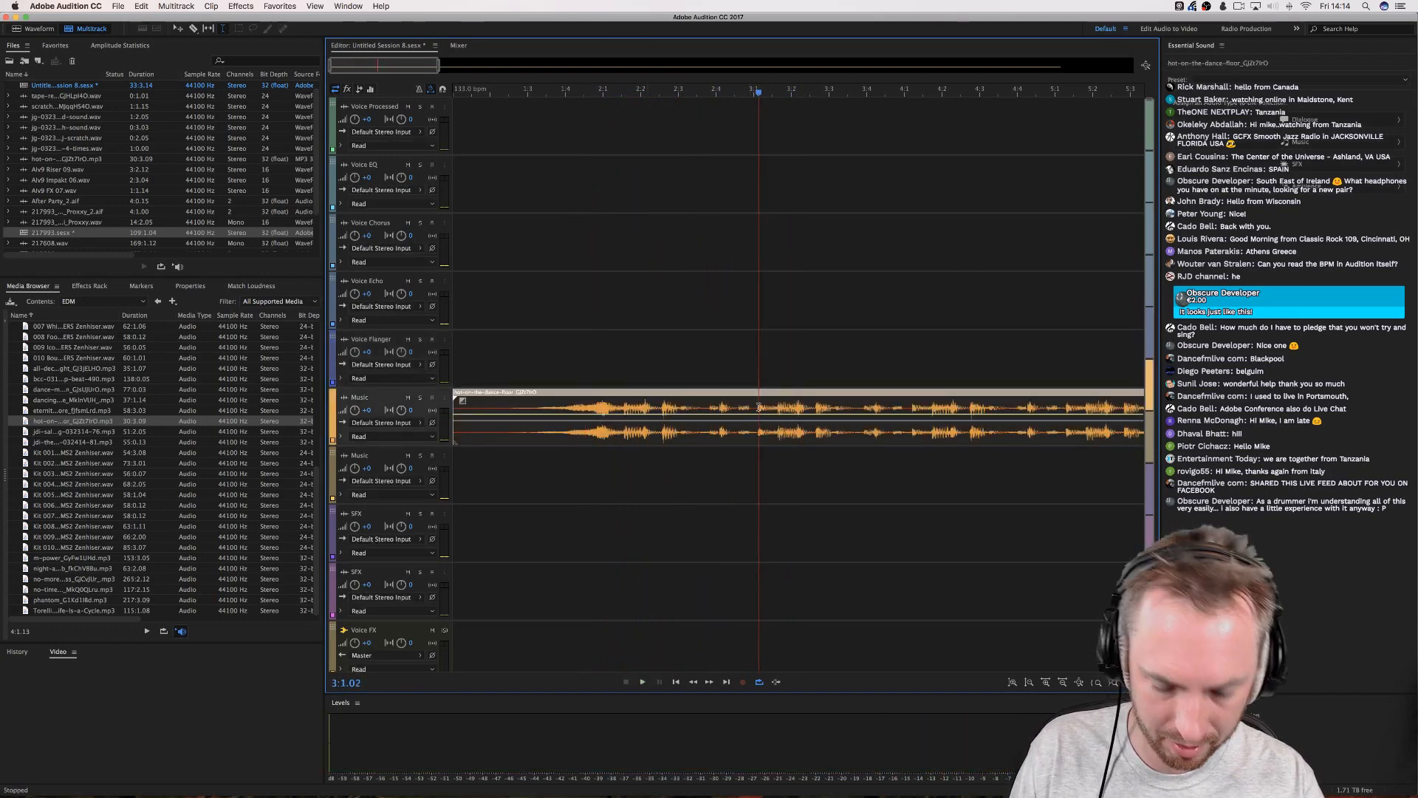
key("m")
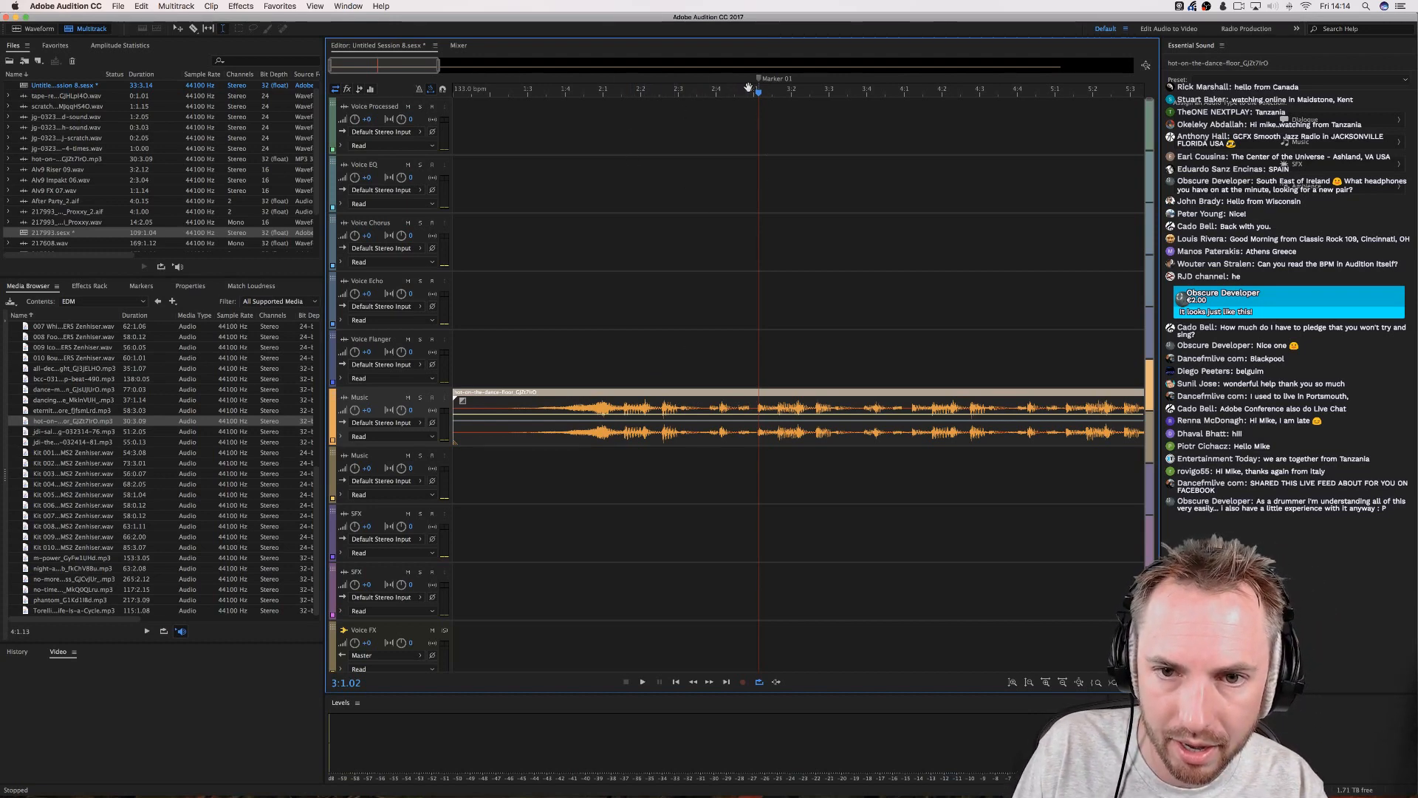
left_click_drag(759, 87, 598, 93)
key("m")
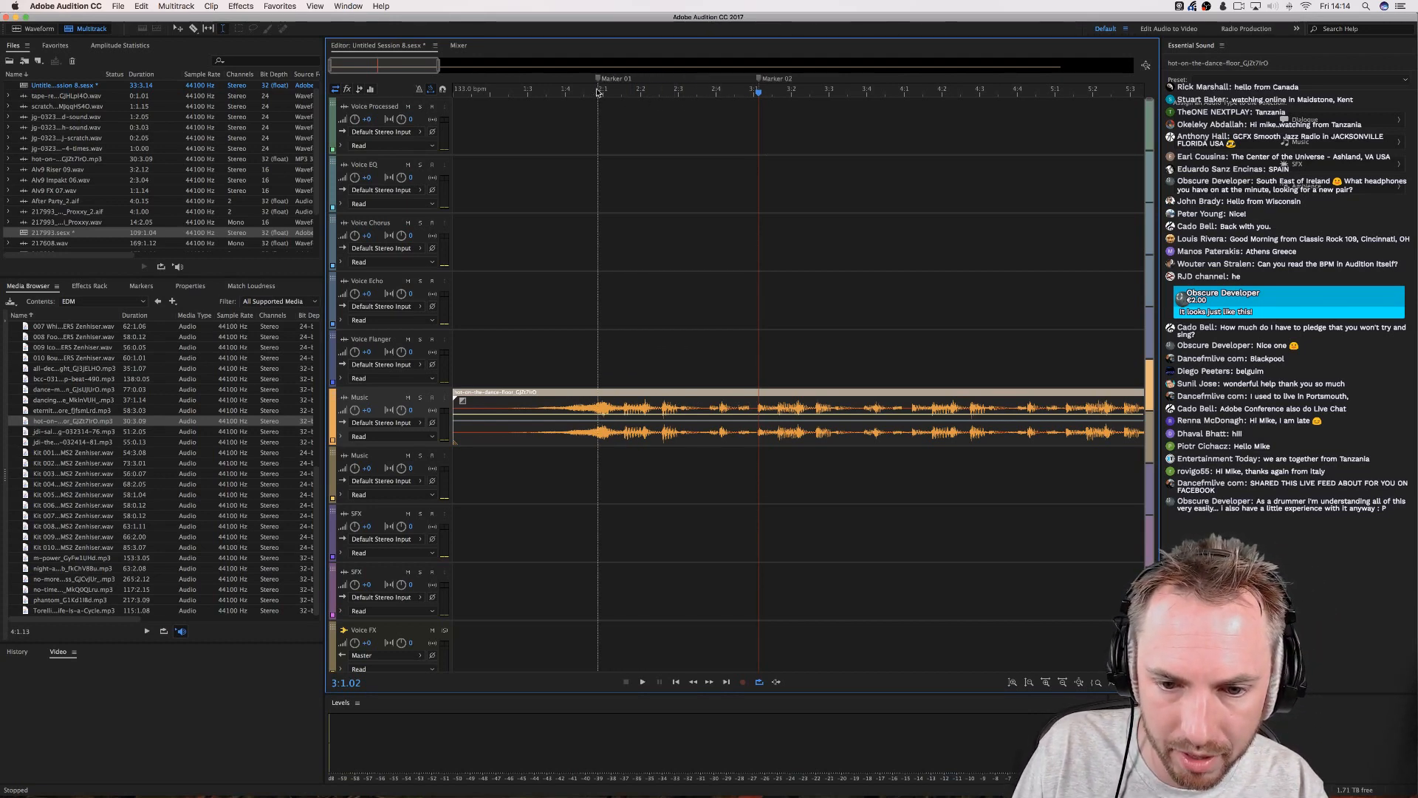
Loop playback of the range between the two markers, tightening its start to about 1:4.15.
left_click_drag(600, 145, 759, 145)
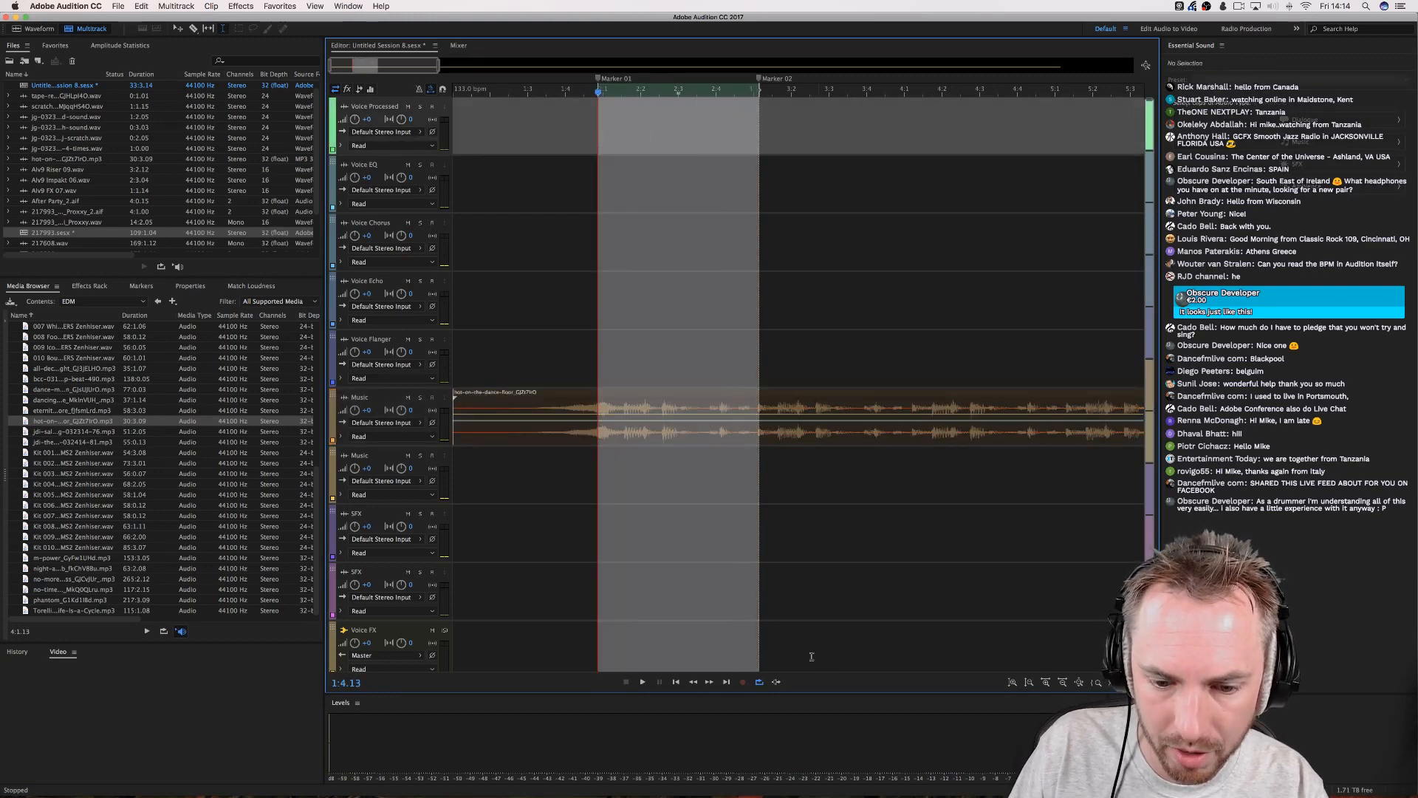
left_click(759, 683)
key("space")
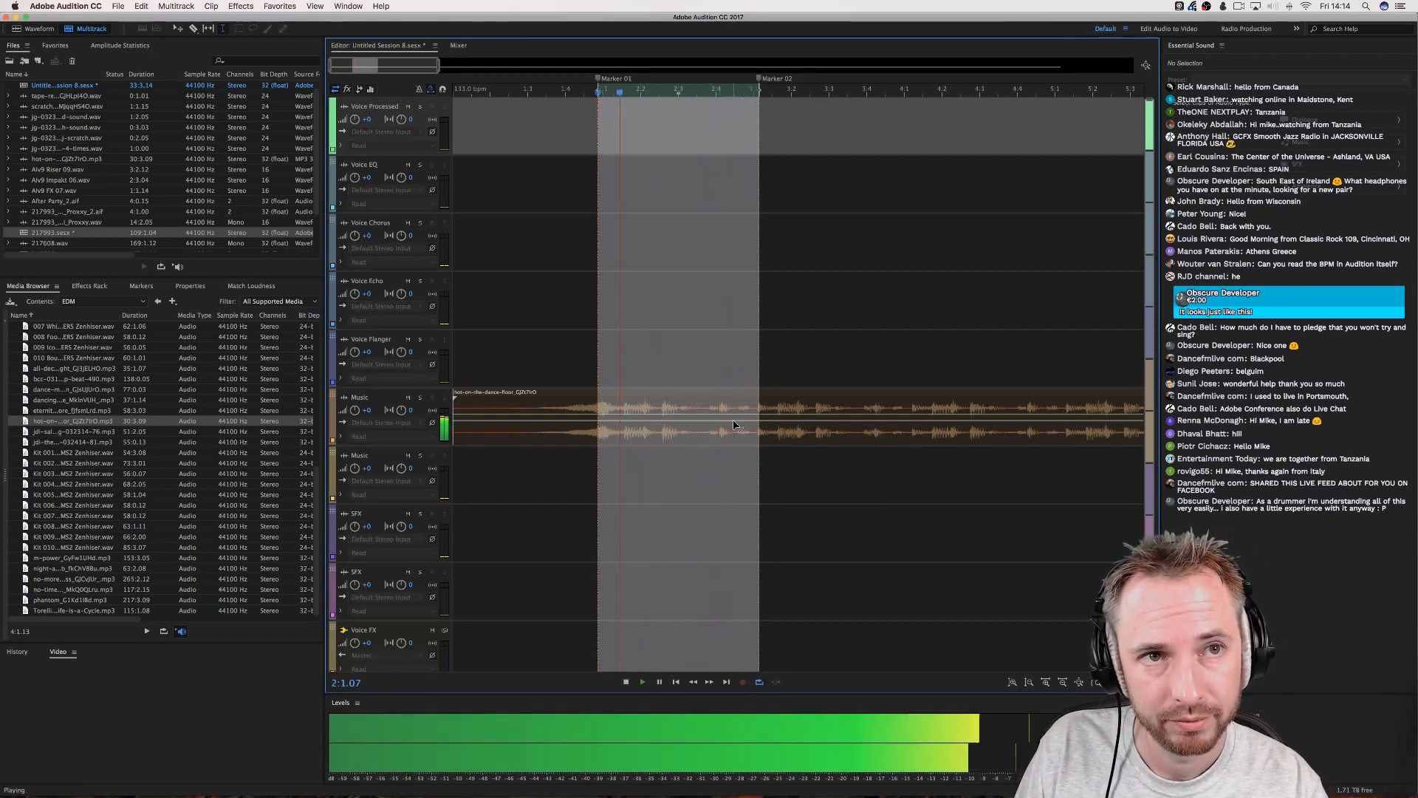
left_click_drag(598, 410, 603, 408)
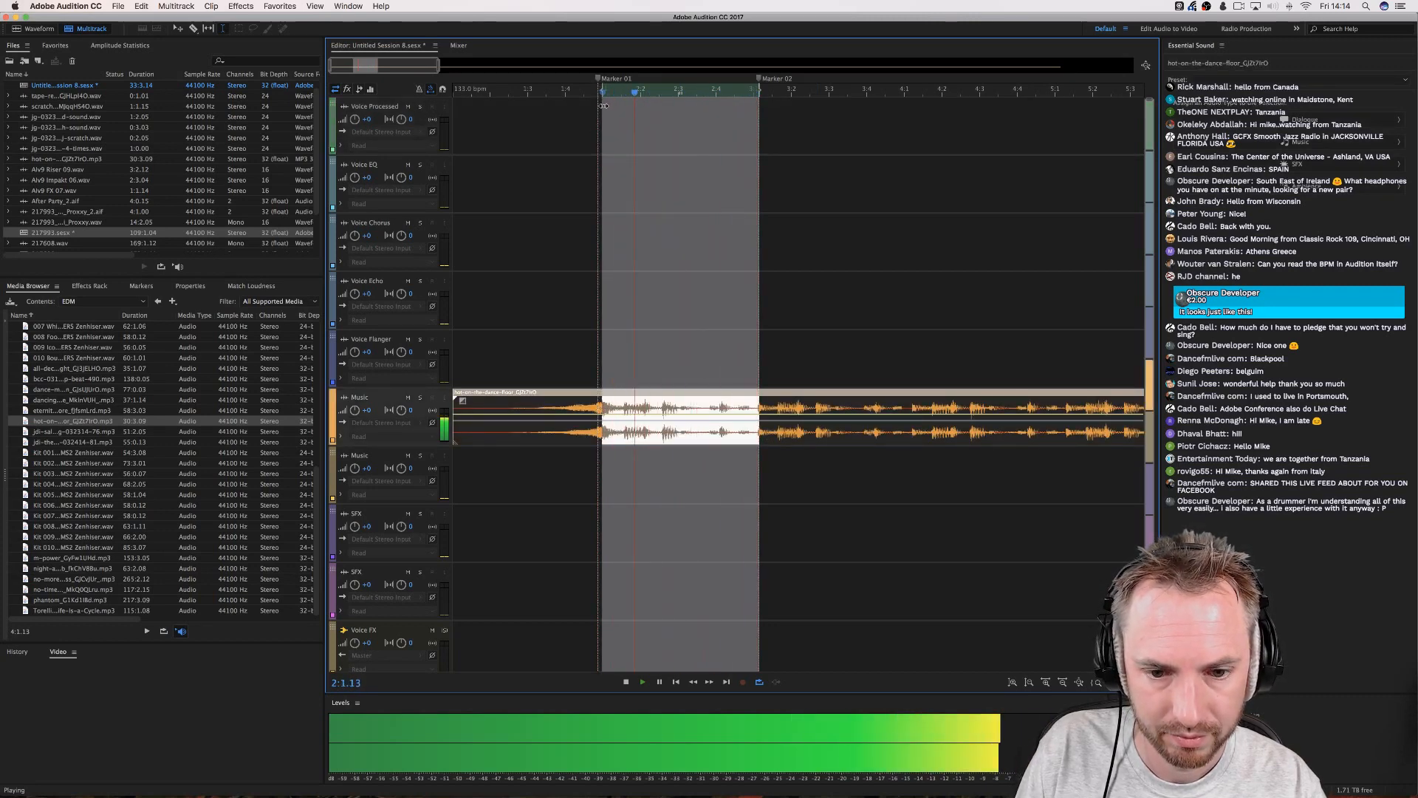
key("space")
Copy the music's ending from about 29:2.08 onward and paste it on the lower Music track at about 2:4.01.
scroll(657, 92, "down", 1)
scroll(657, 92, "down", 1)
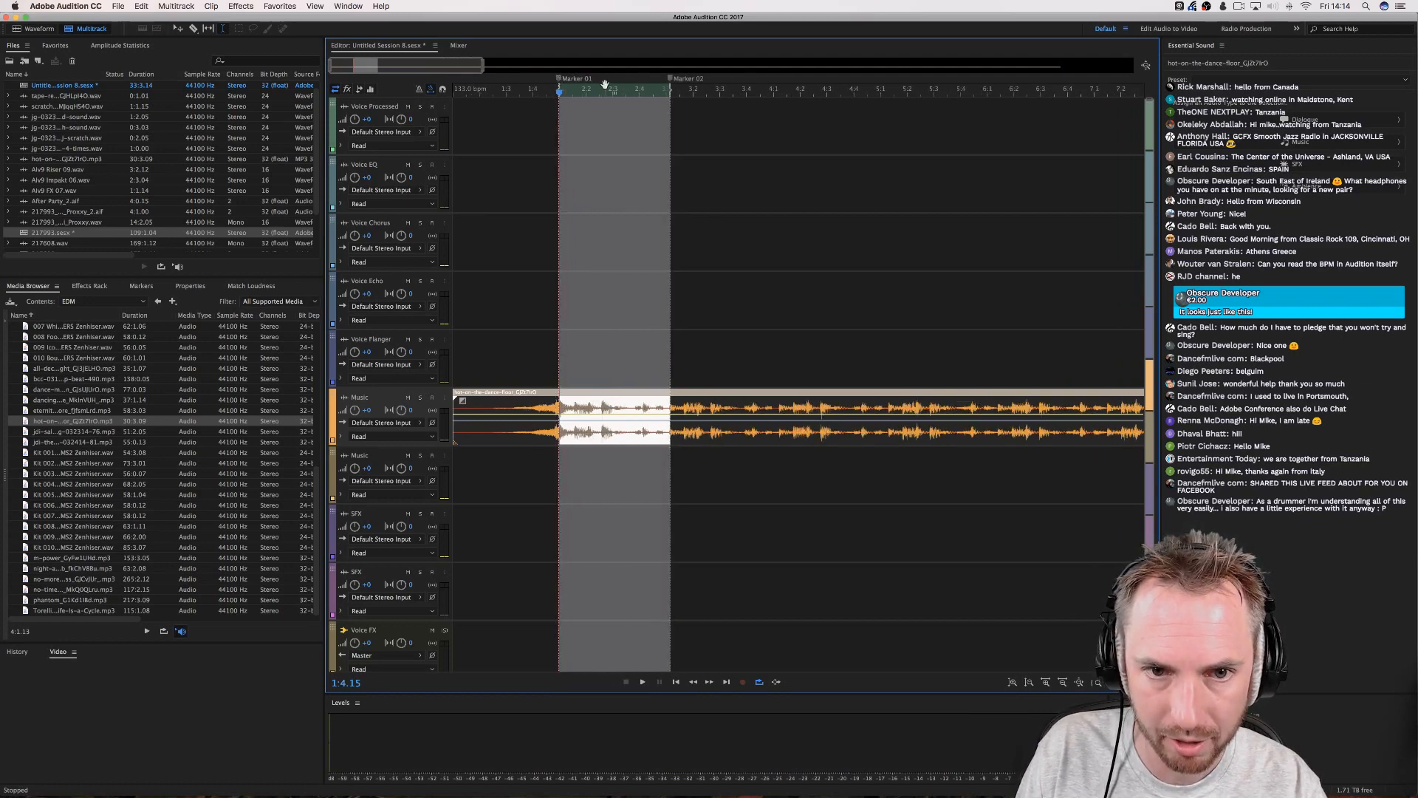
scroll(605, 92, "down", 3)
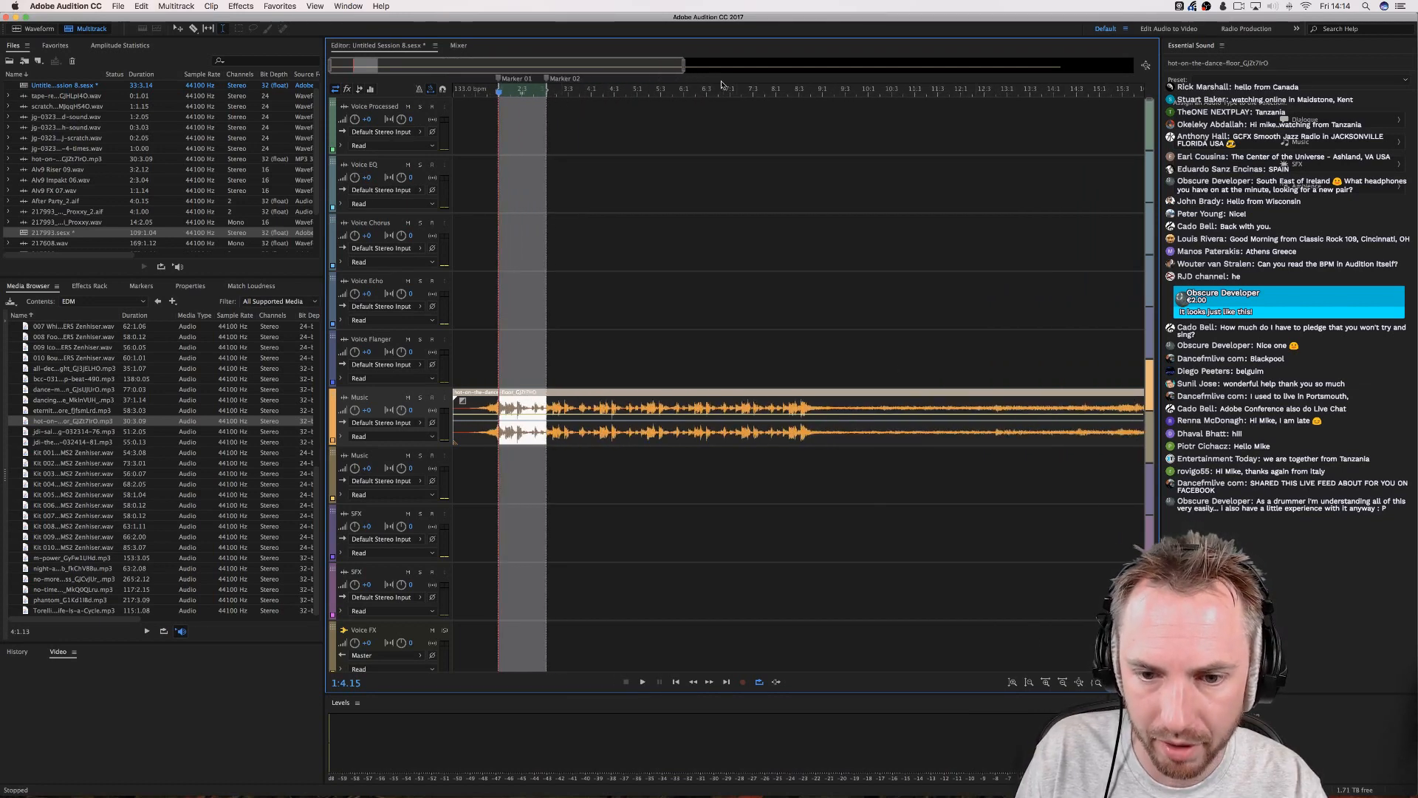
scroll(722, 87, "down", 2)
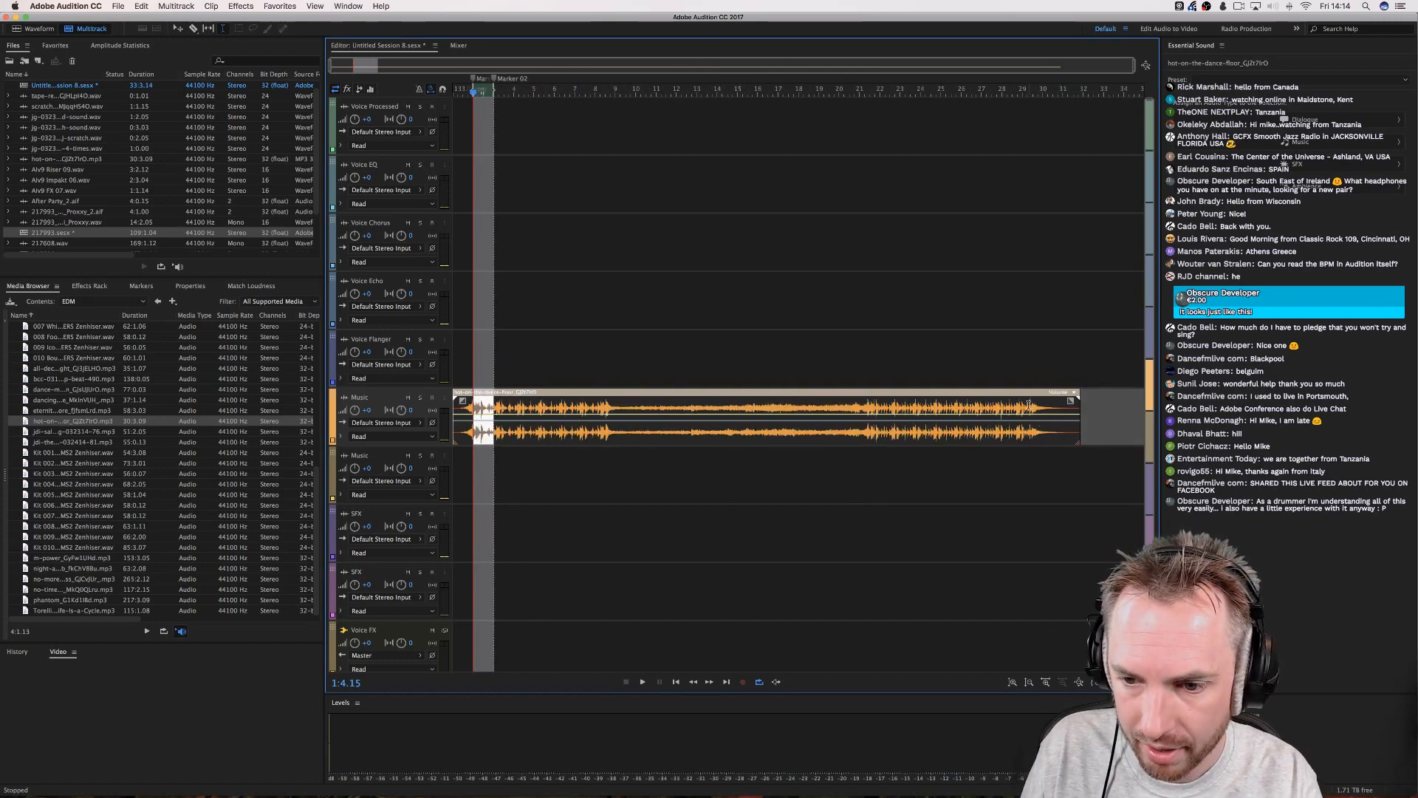
left_click_drag(1029, 404, 1106, 406)
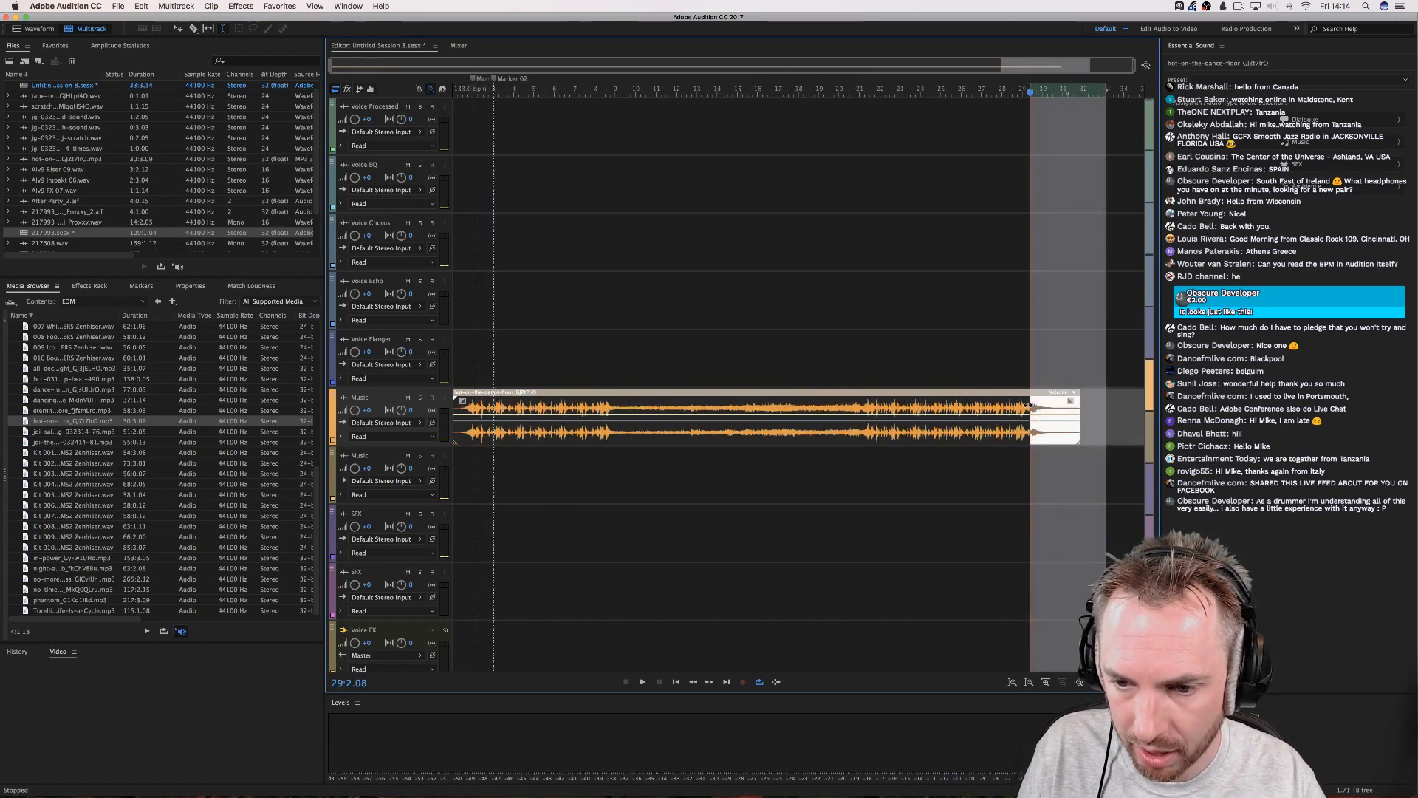
left_click(1048, 476)
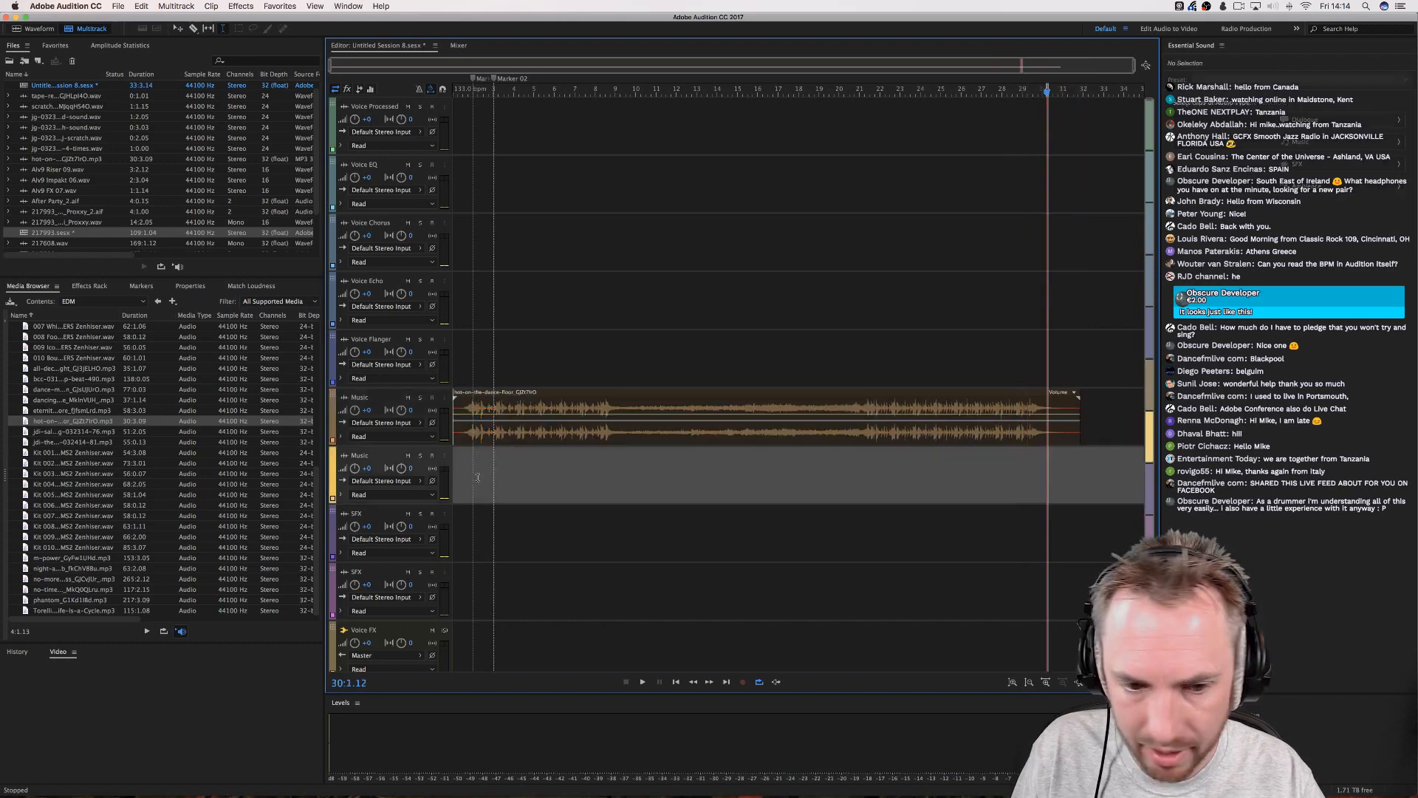
left_click(487, 478)
key("ctrl+v")
scroll(477, 94, "up", 4)
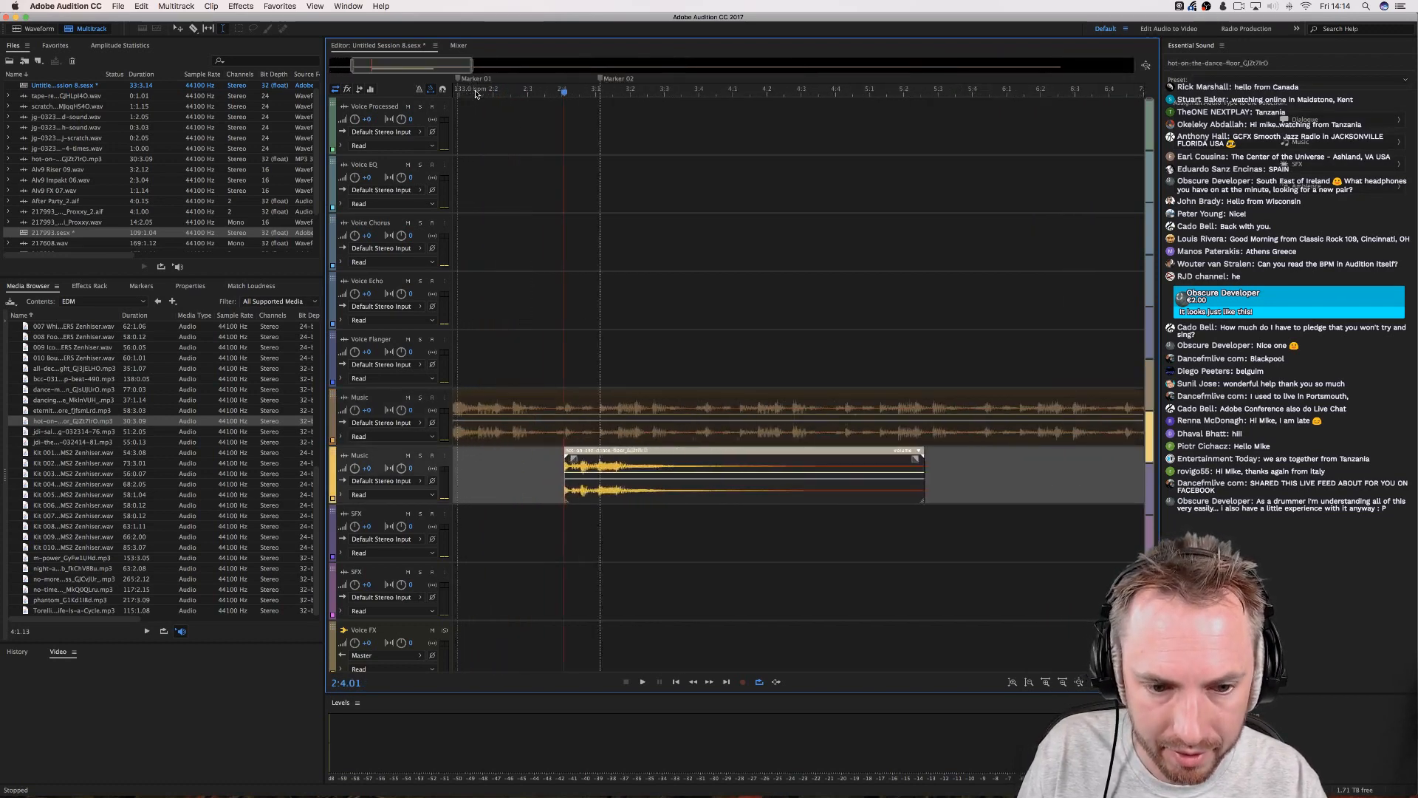
scroll(476, 94, "up", 2)
scroll(641, 472, "left", 5)
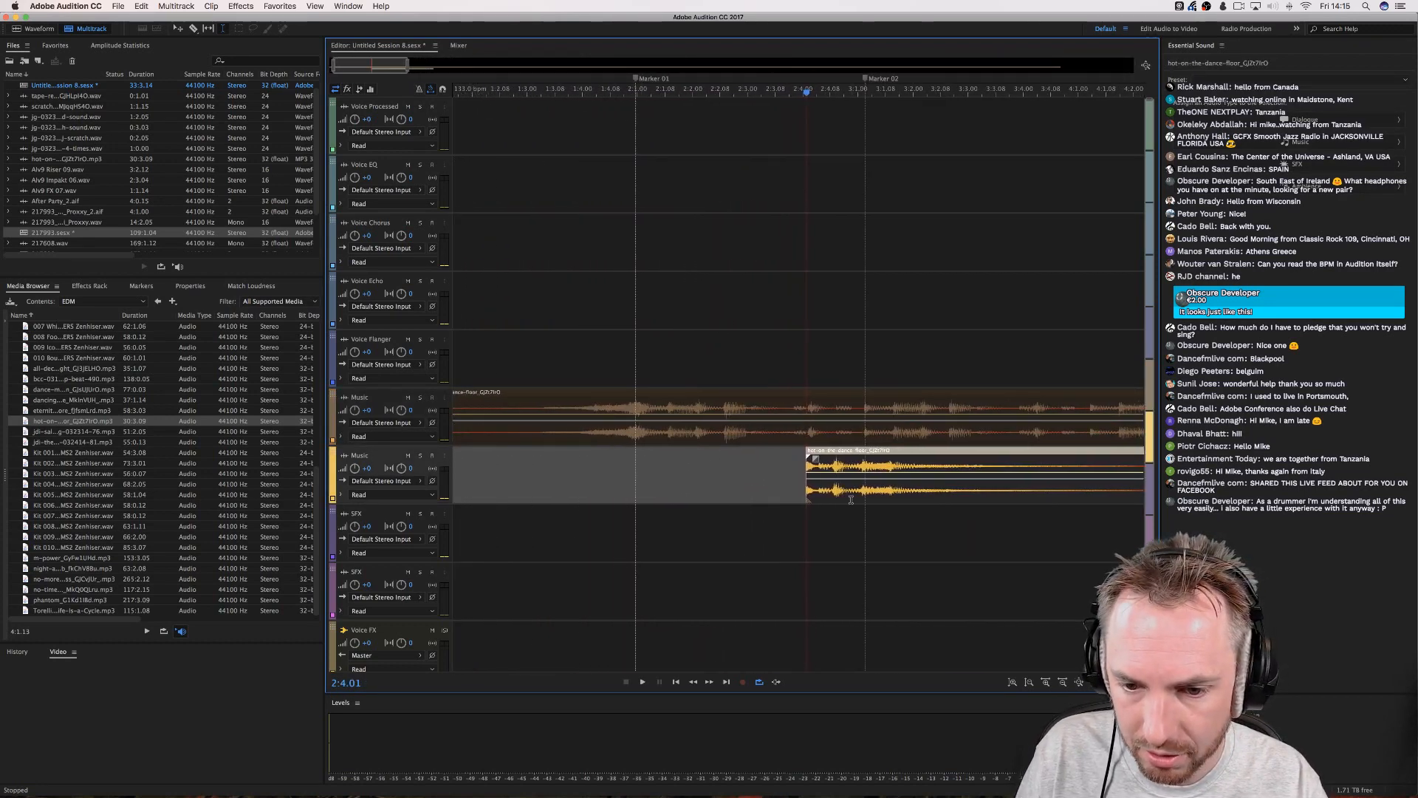
Move the pasted ending onto the upper Music track at Marker 02 with a short crossfade, and delete the remaining original music.
mouse_move(851, 500)
left_mouse_down()
mouse_move(880, 498)
mouse_move(531, 489)
mouse_move(661, 490)
mouse_move(560, 491)
mouse_move(591, 467)
mouse_move(864, 470)
mouse_move(924, 428)
mouse_move(910, 440)
left_mouse_up()
left_click(889, 428)
key("Delete")
left_click(839, 470)
left_click(918, 421)
left_click(930, 425)
key("Delete")
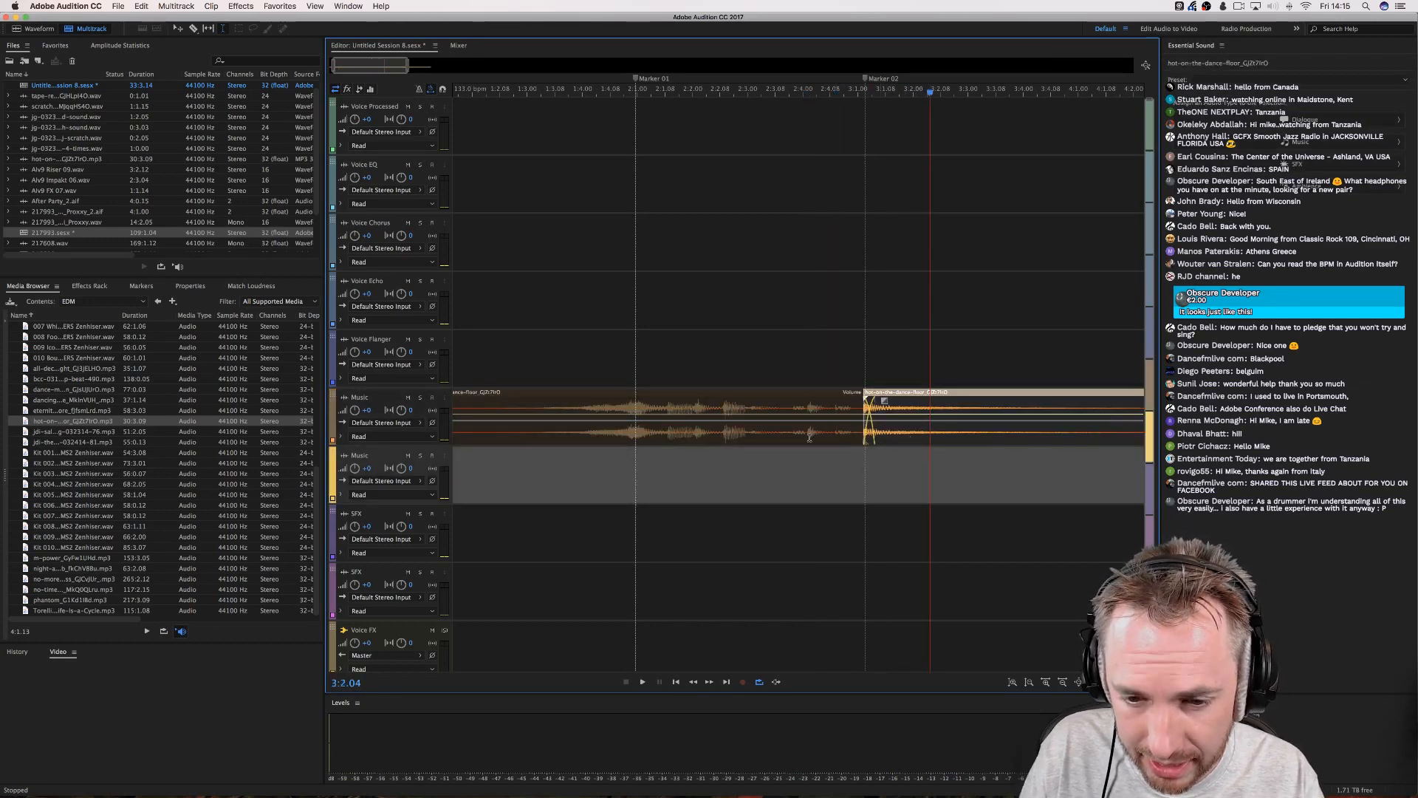
Play the shortened music from about 1:3.04 through the join at Marker 02.
left_click(548, 318)
key("space")
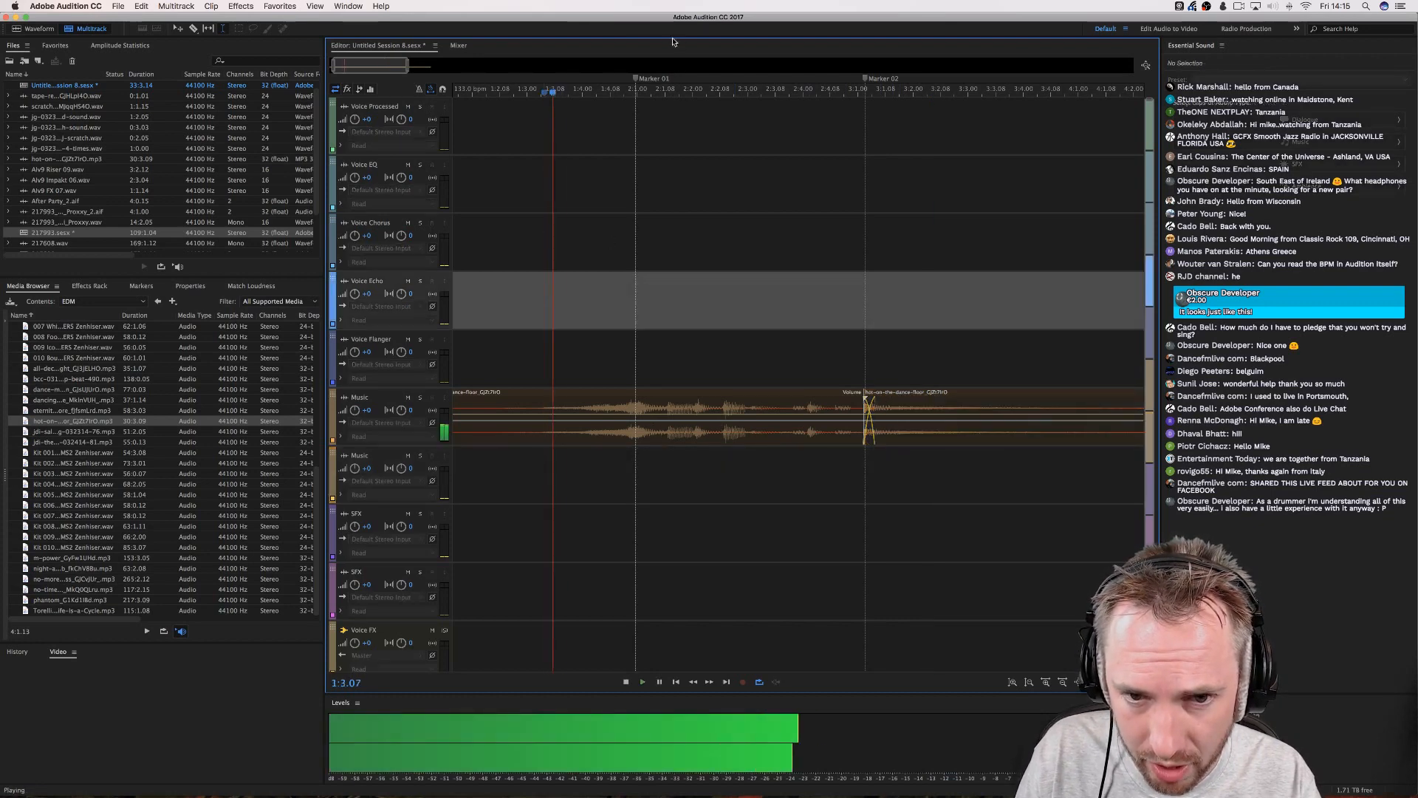
scroll(682, 85, "down", 2)
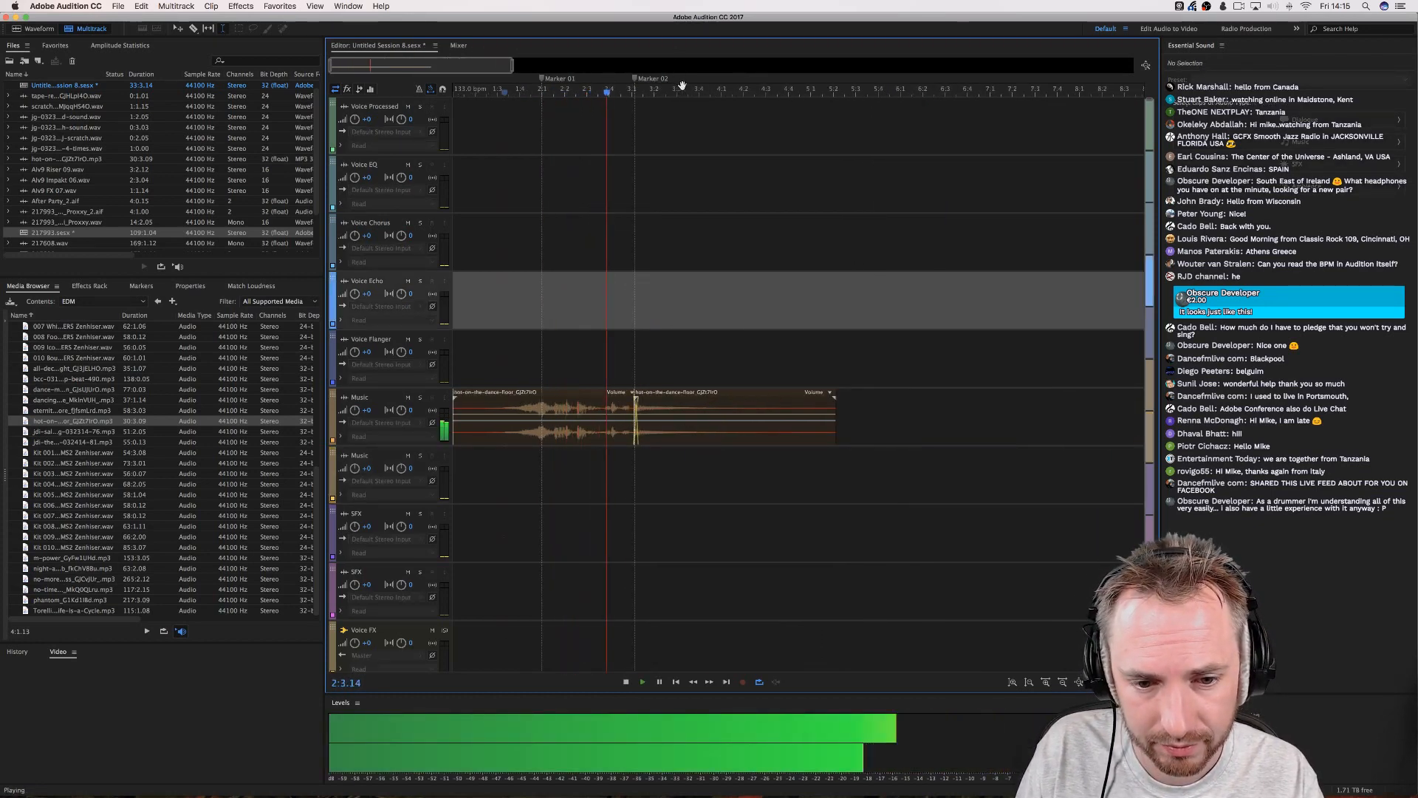
scroll(638, 427, "up", 3)
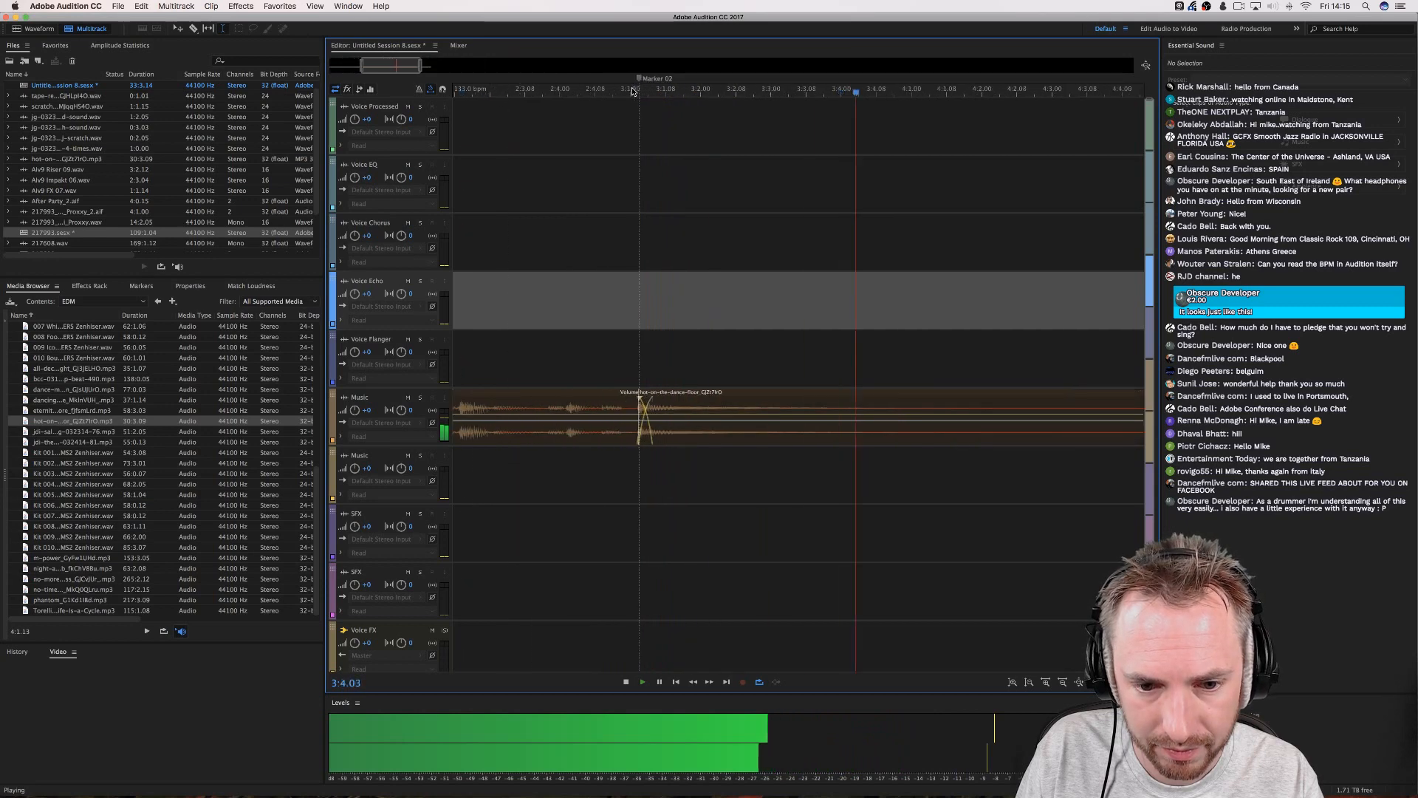
key("space")
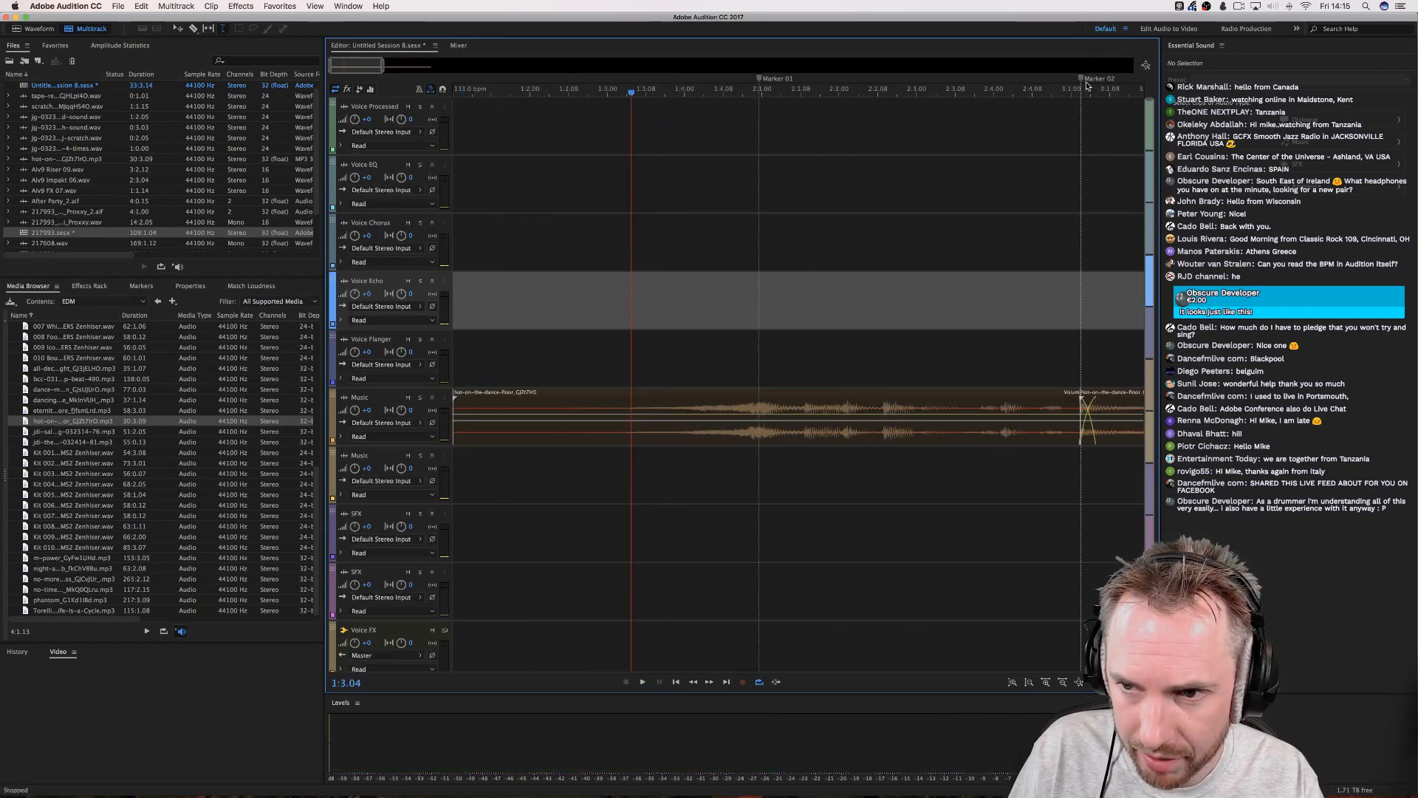
Extend the ending clip's start back to about beat 2:4, lengthening the crossfade with the opening clip.
scroll(1088, 83, "up", 1)
left_click(1091, 417)
scroll(1090, 417, "up", 2)
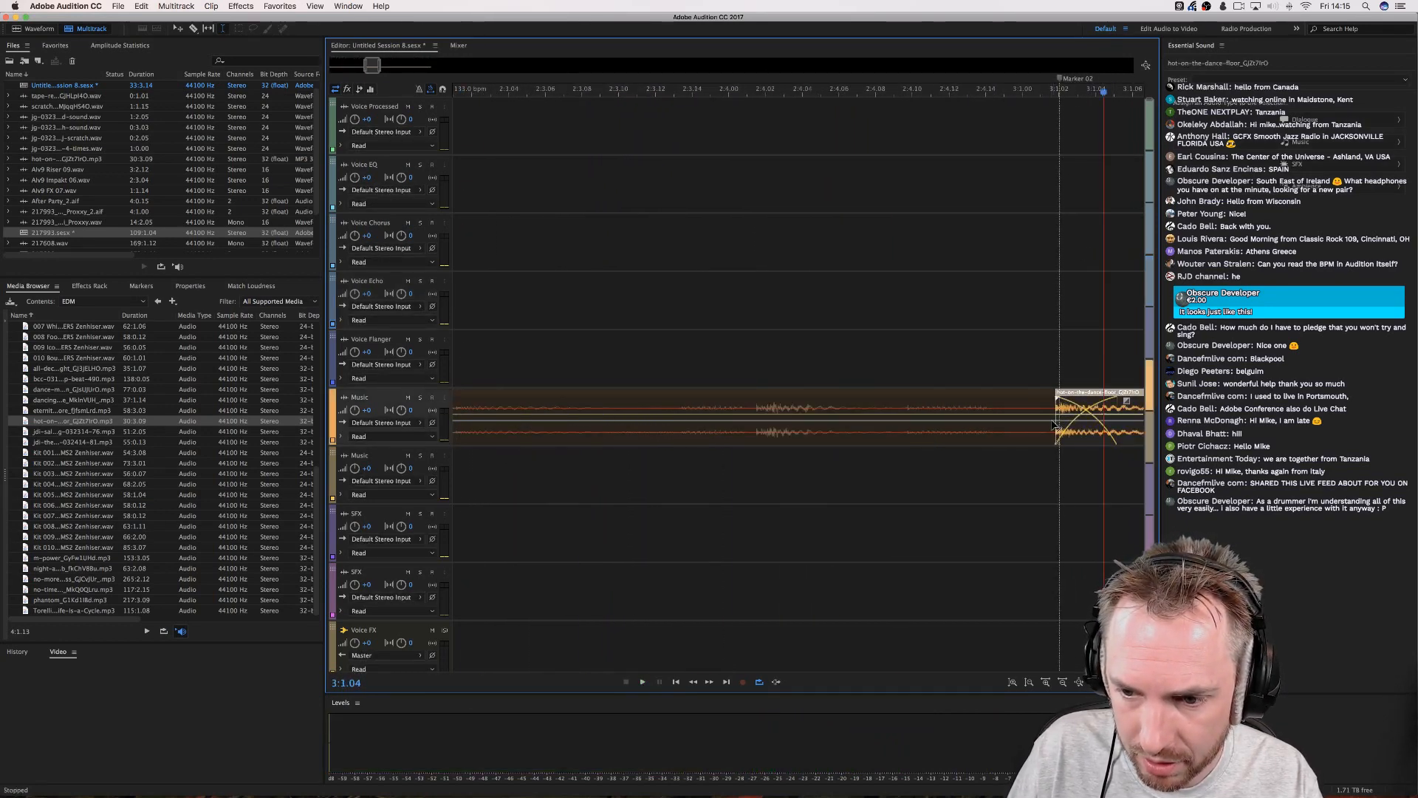
left_click_drag(1056, 425, 755, 438)
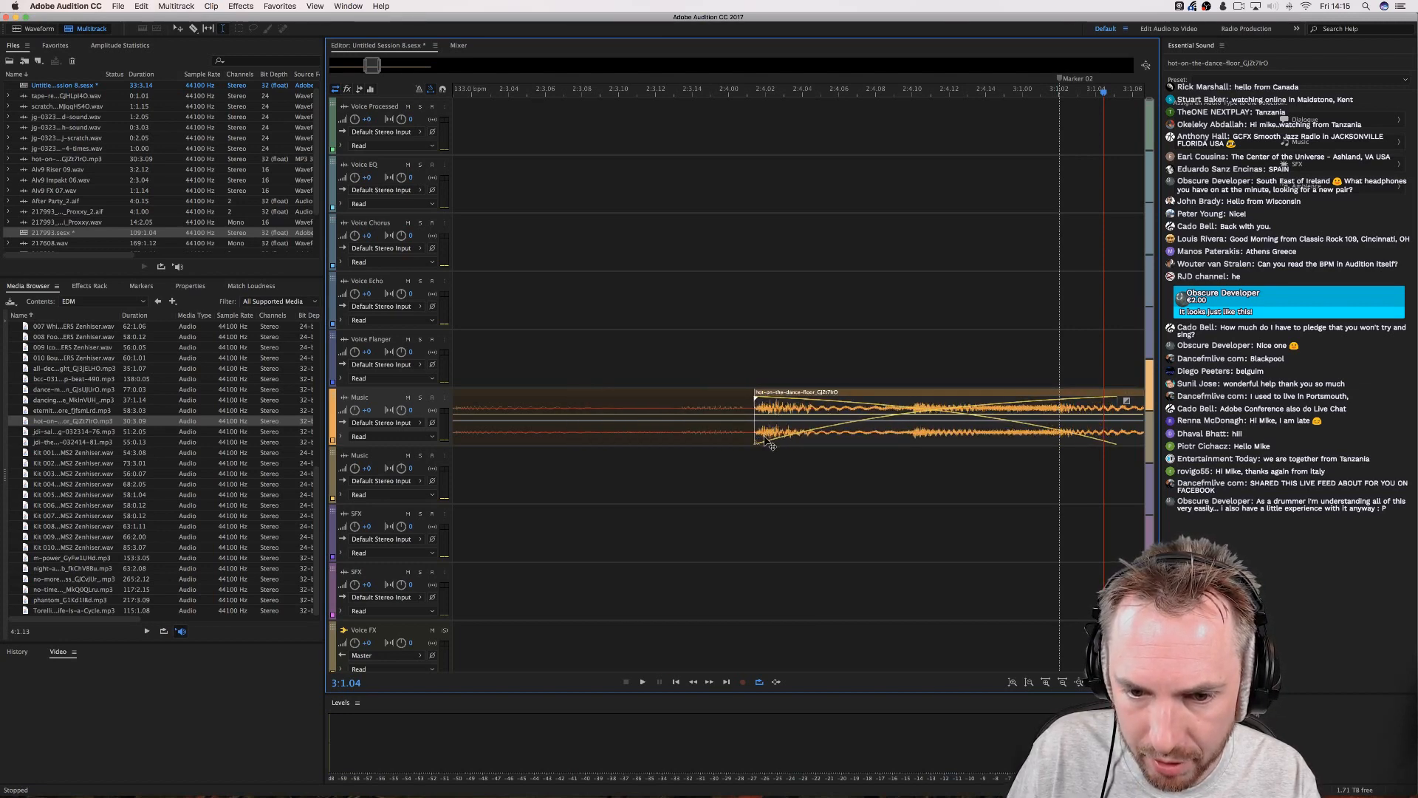
Play the join with its longer crossfade, including a full pass from about 1:2.08.
left_click(503, 278)
key("space")
scroll(607, 265, "down", 4)
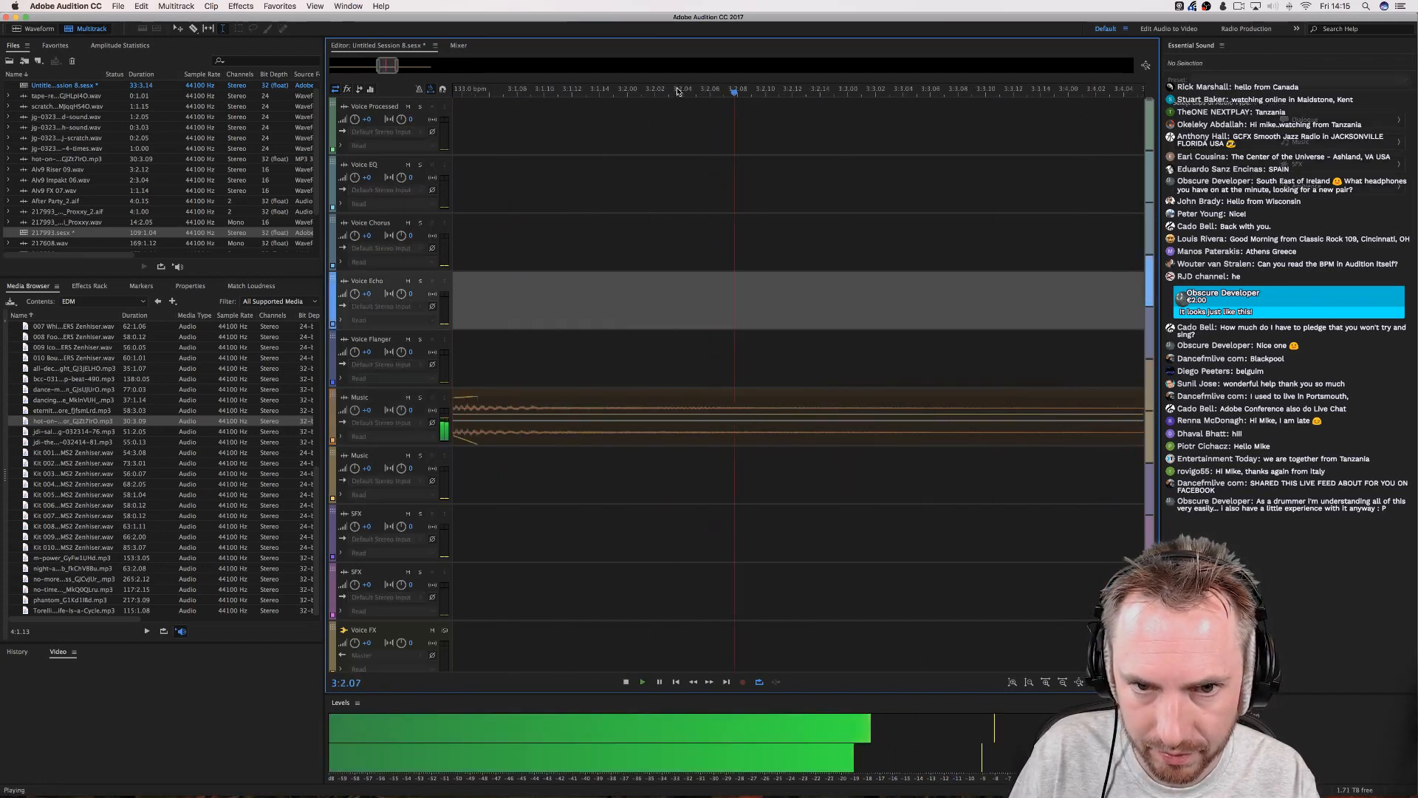
key("space")
left_click(606, 265)
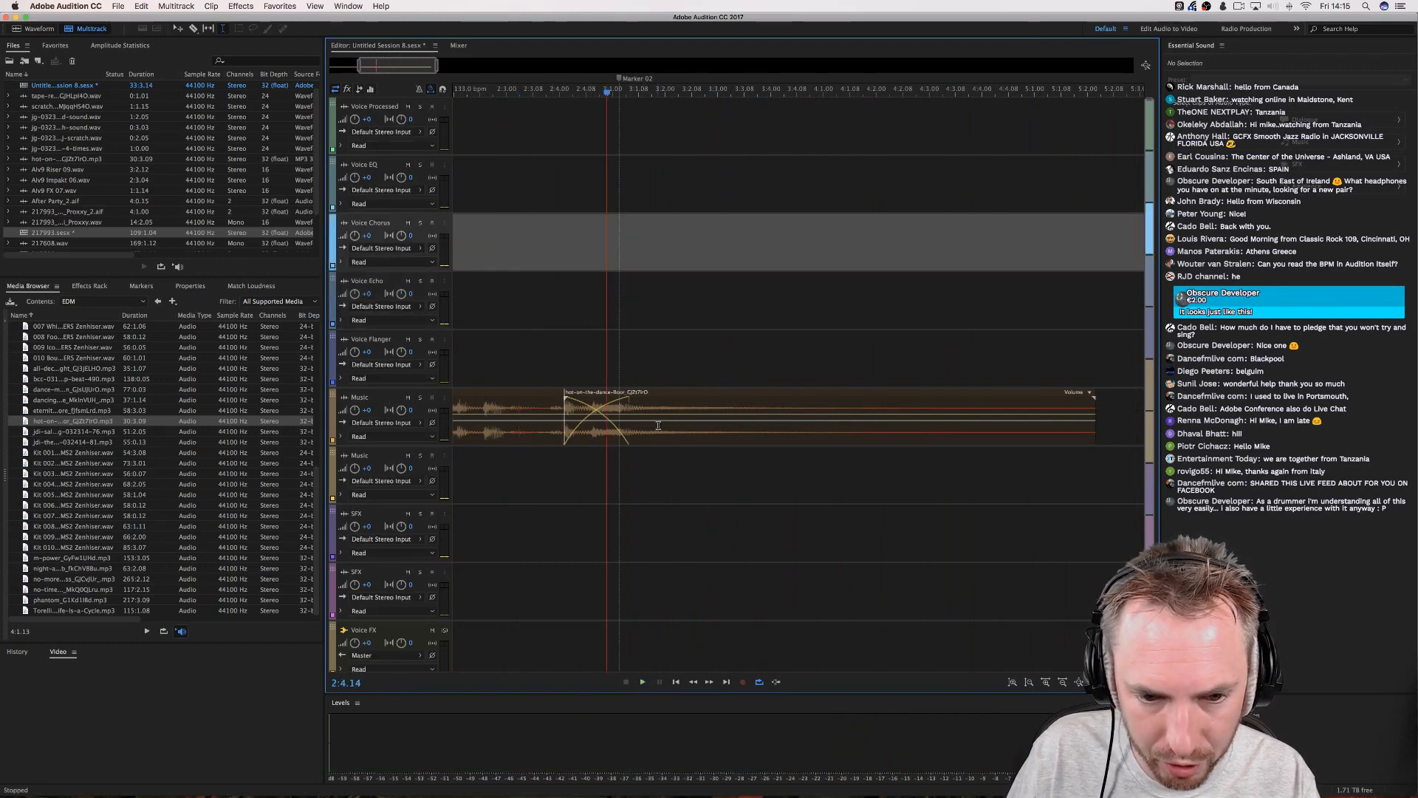
scroll(572, 341, "left", 5)
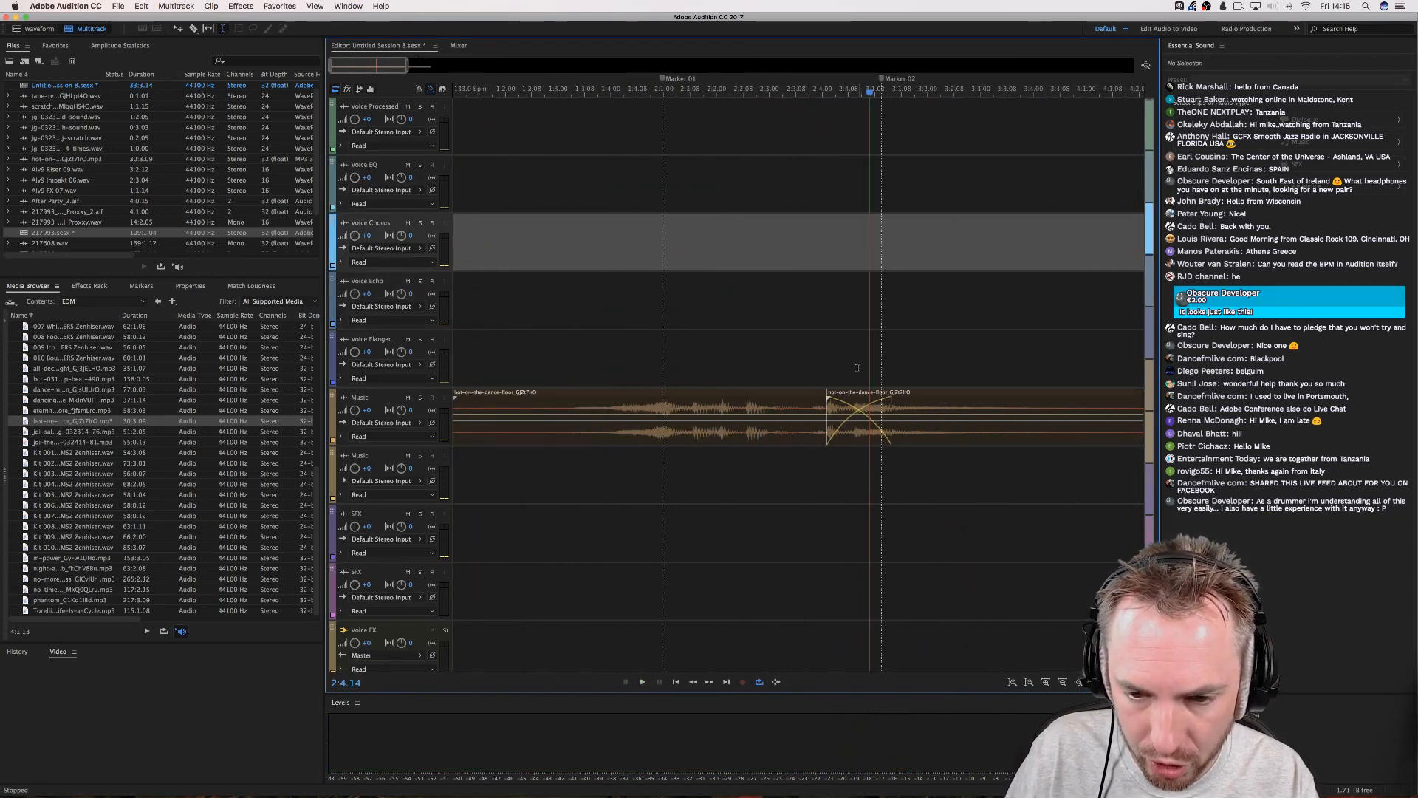
left_click(555, 295)
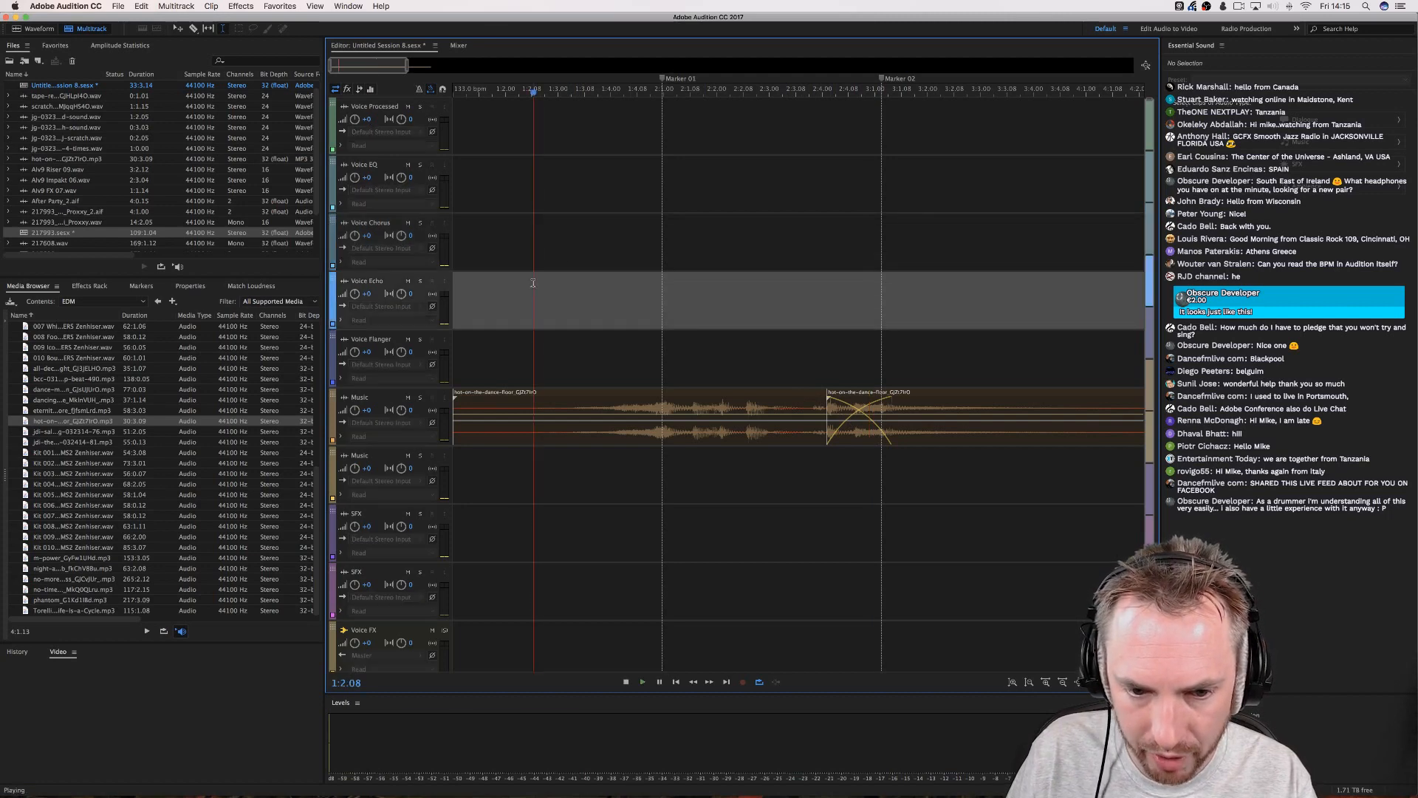
key("space")
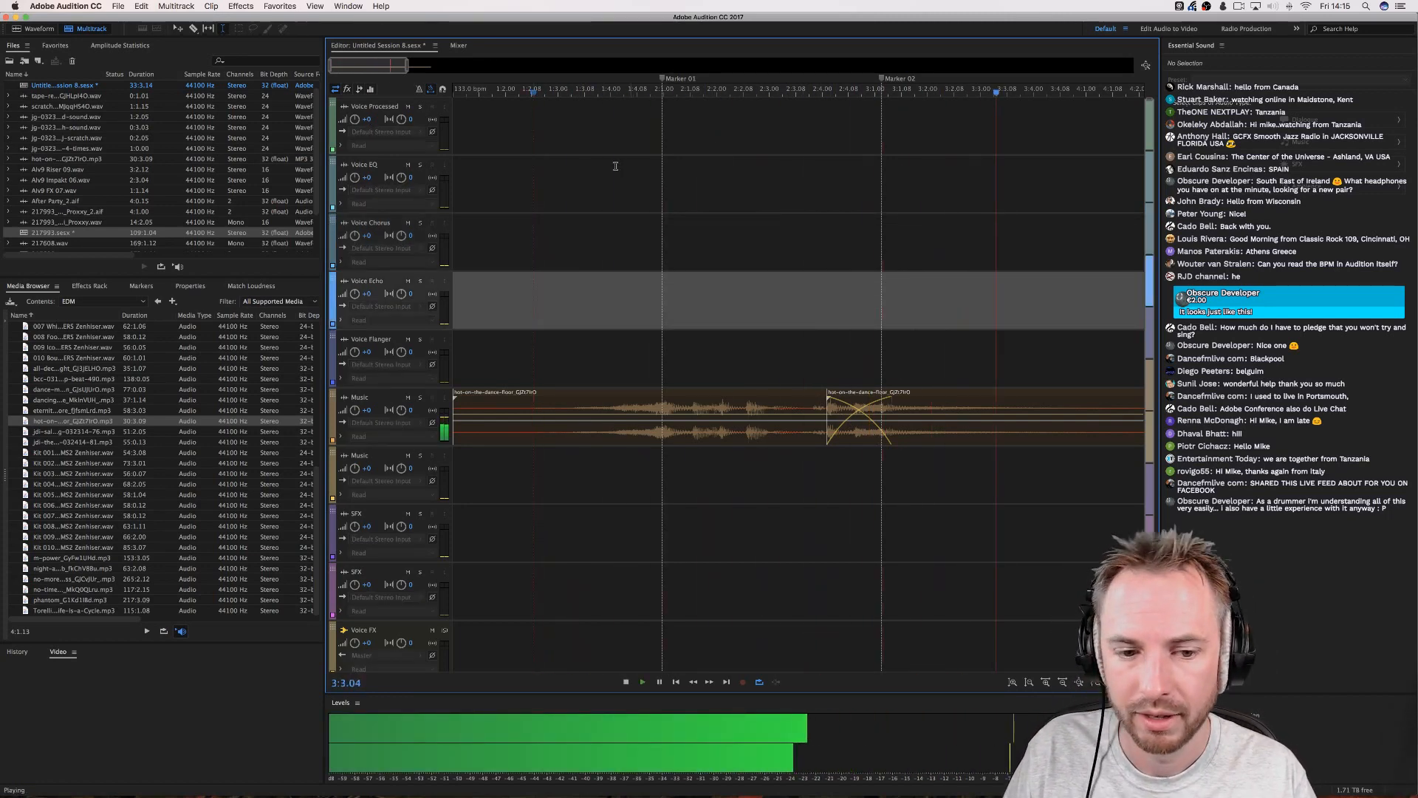
key("space")
Open the opening hot-on-the-dance-floor clip in the Waveform editor.
scroll(653, 94, "down", 2)
left_click(567, 404)
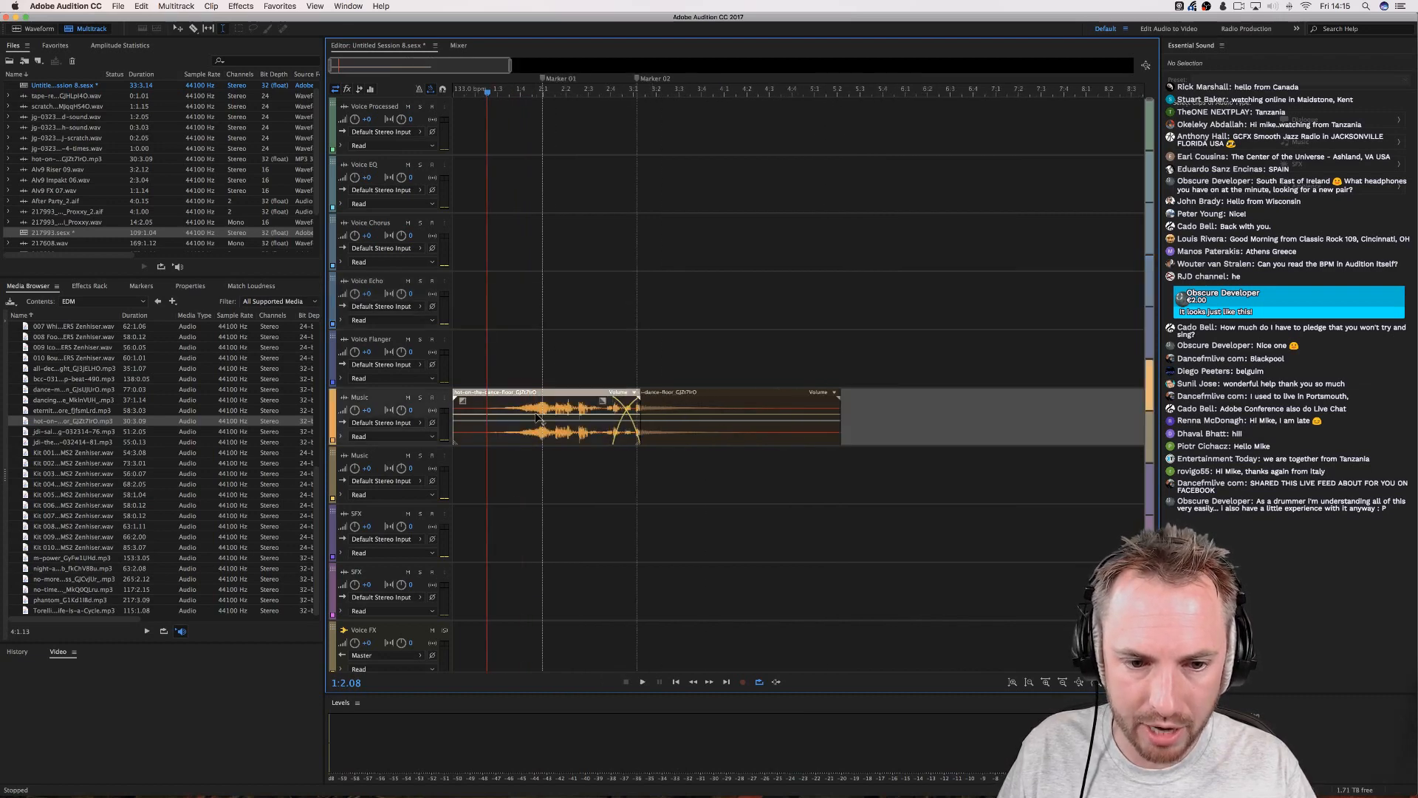
double_click(553, 403)
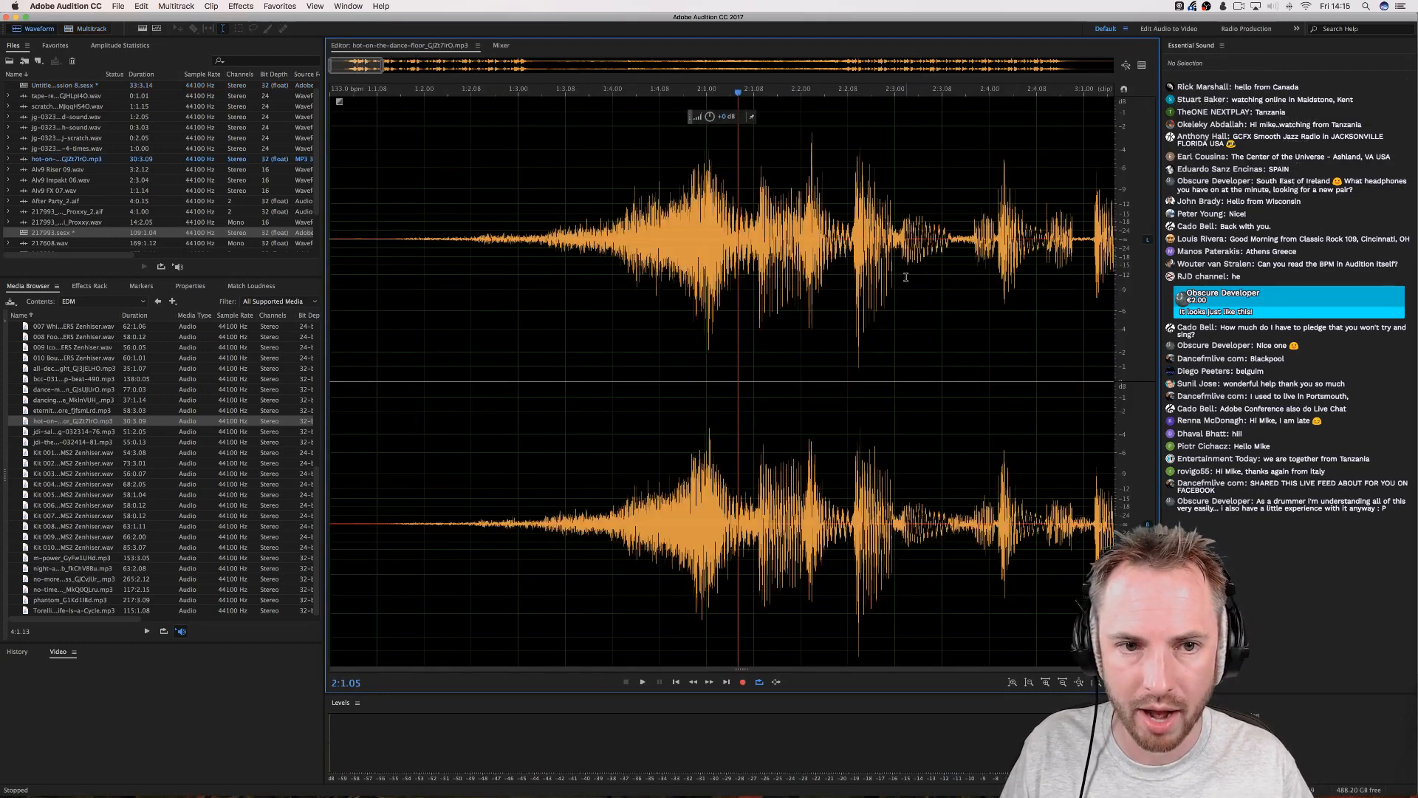
Return to the multitrack session and set its time display to Decimal (mm:ss.ddd).
scroll(906, 277, "down", 5)
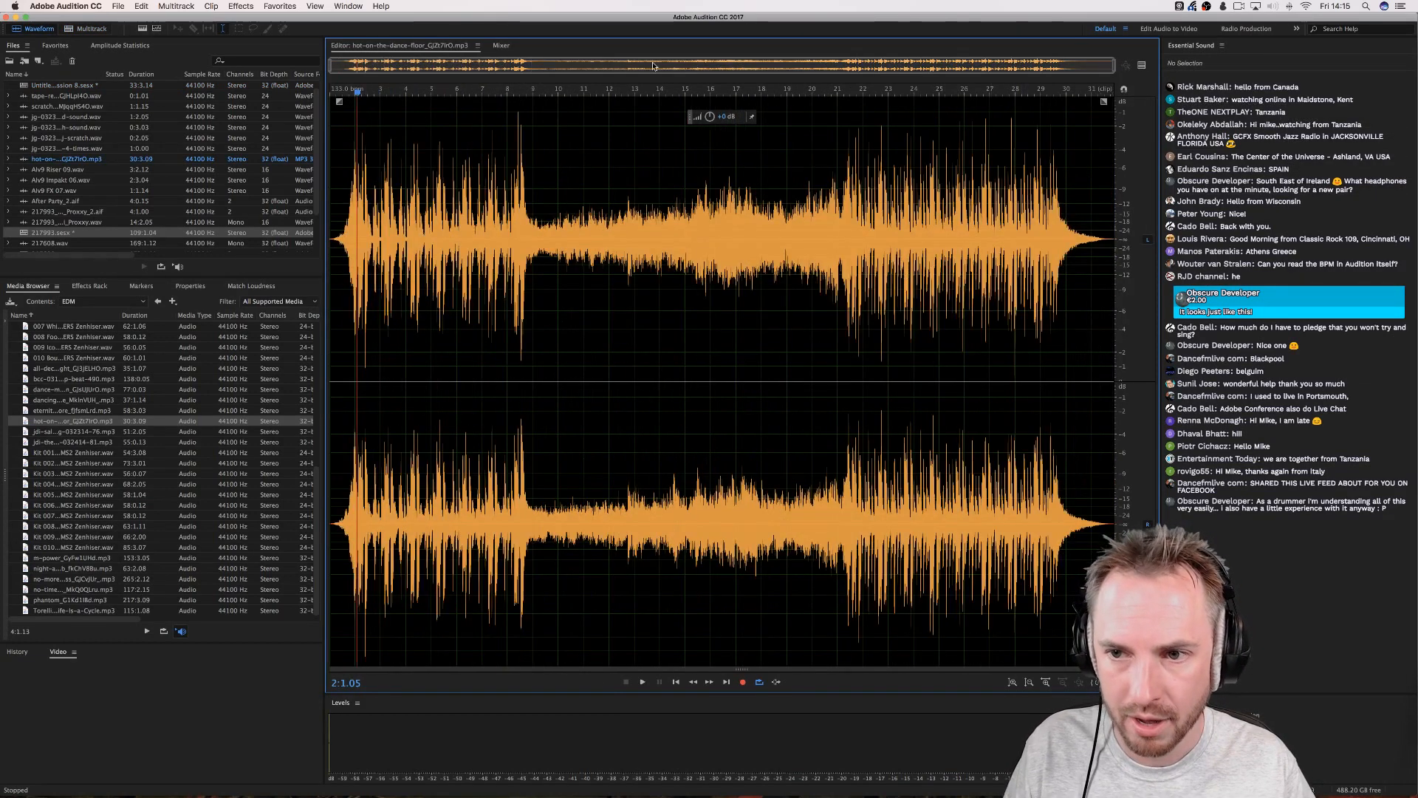
left_click(87, 29)
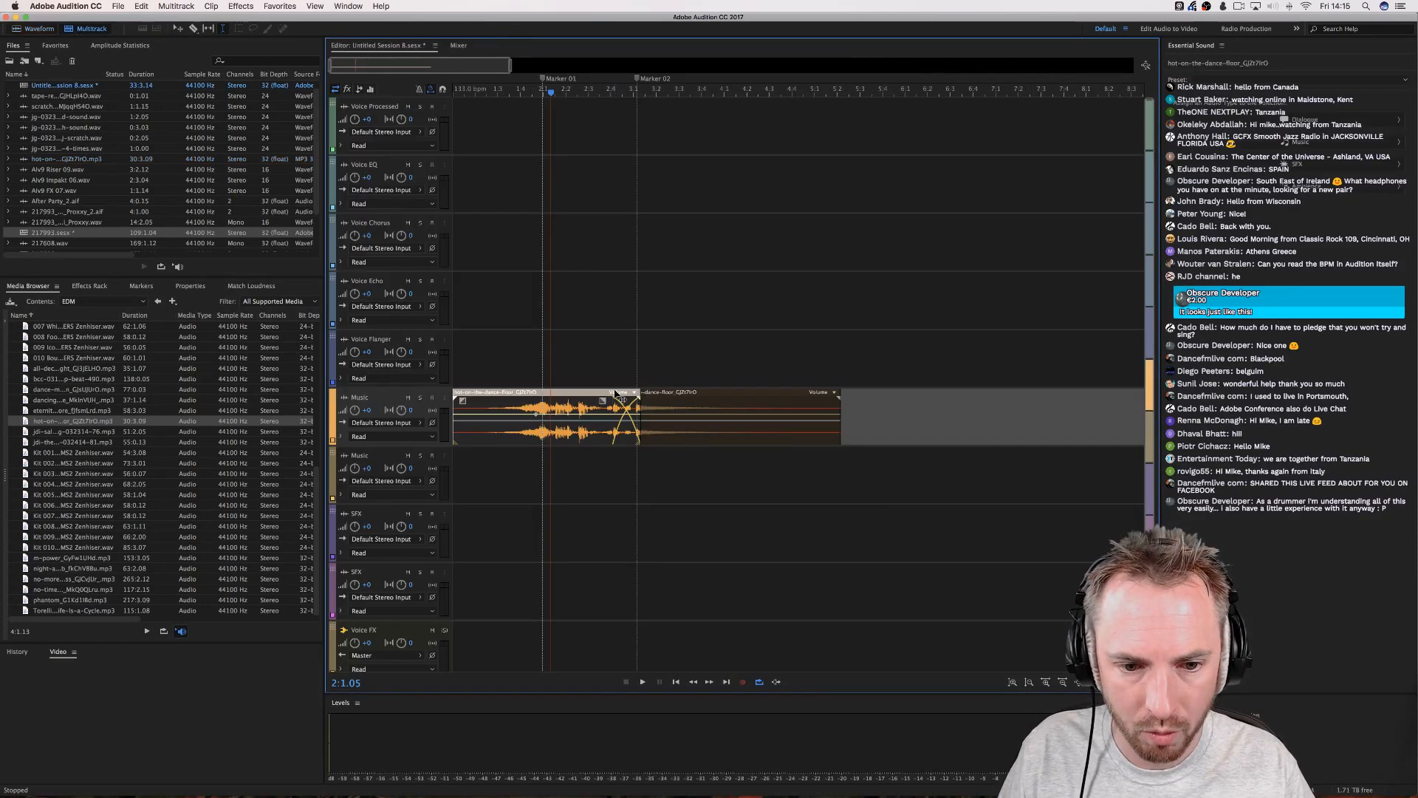
left_click_drag(647, 296, 527, 295)
right_click(548, 89)
mouse_move(605, 97)
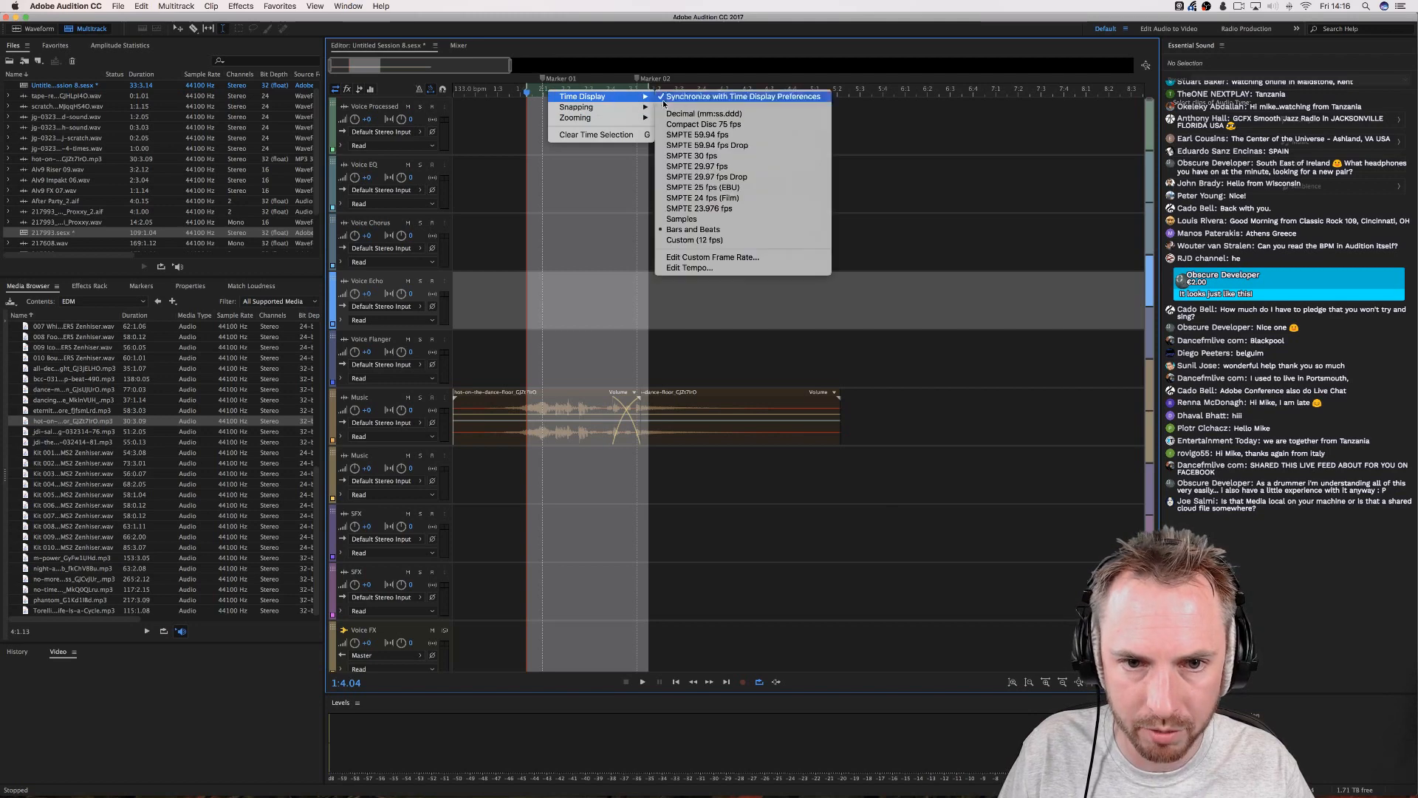
left_click(679, 114)
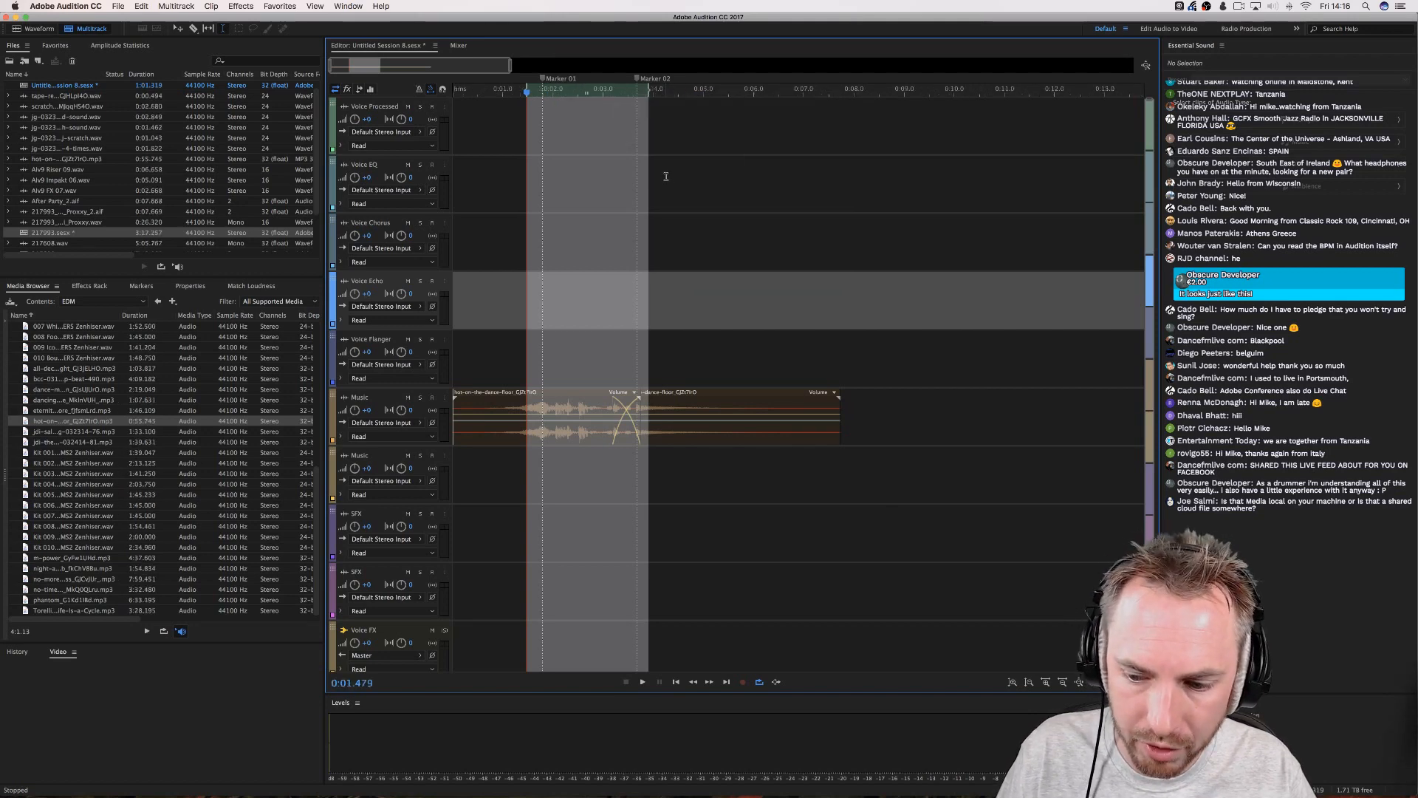
Play the shortened music session from about 0:00.834, through both markers and the crossfade, and stop it.
left_click(495, 232)
key("space")
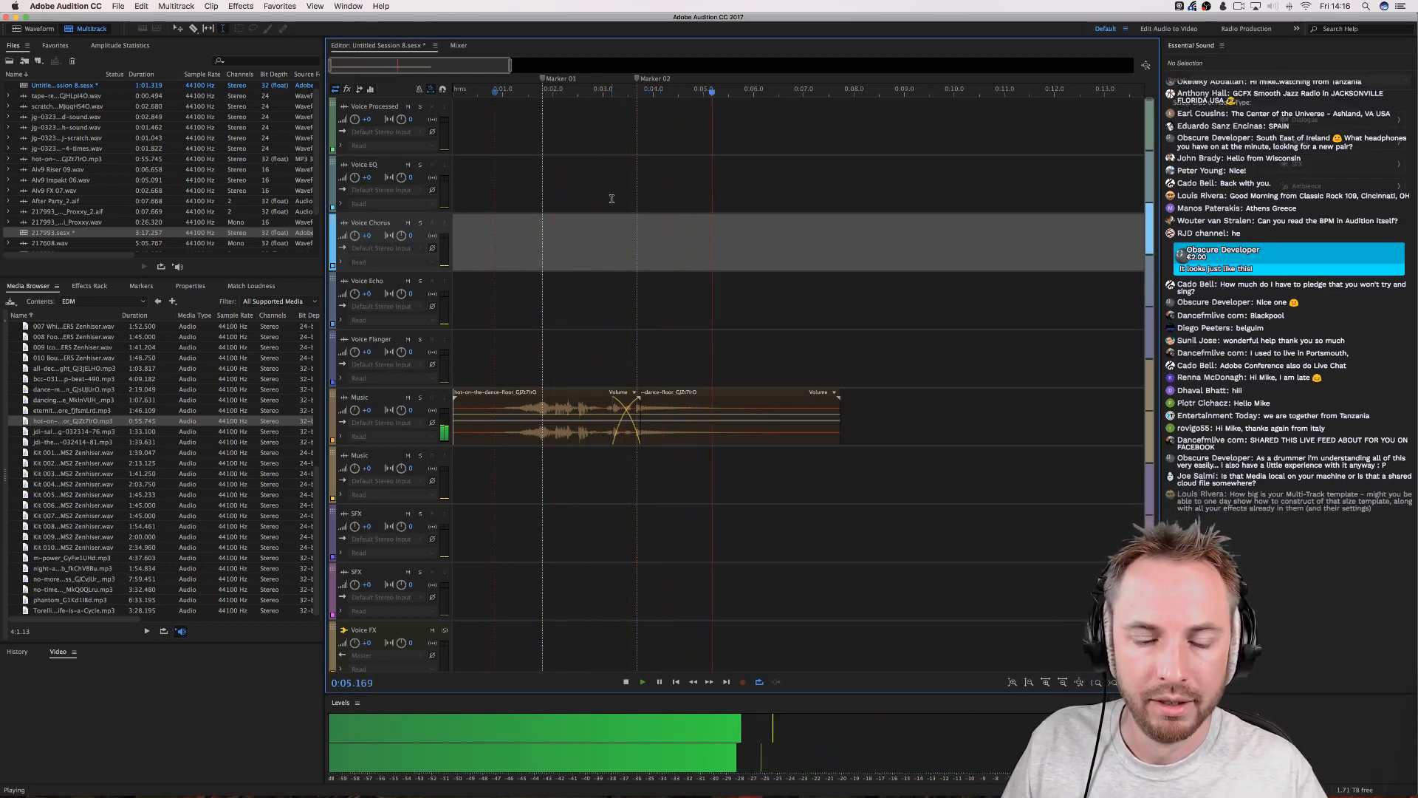
key("space")
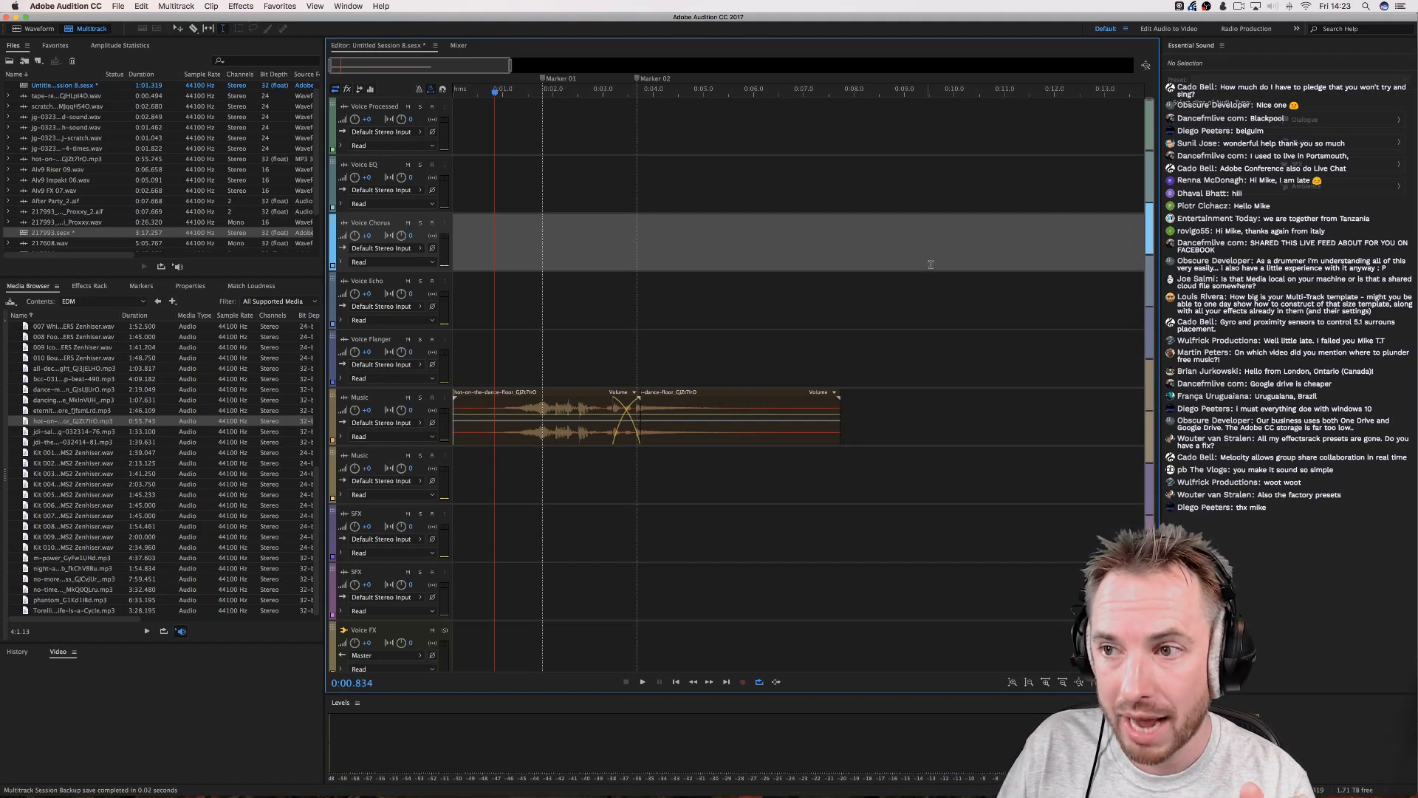
Open the 217608.sesx session and play its voice clip from about 0:00.968.
scroll(152, 189, "down", 3)
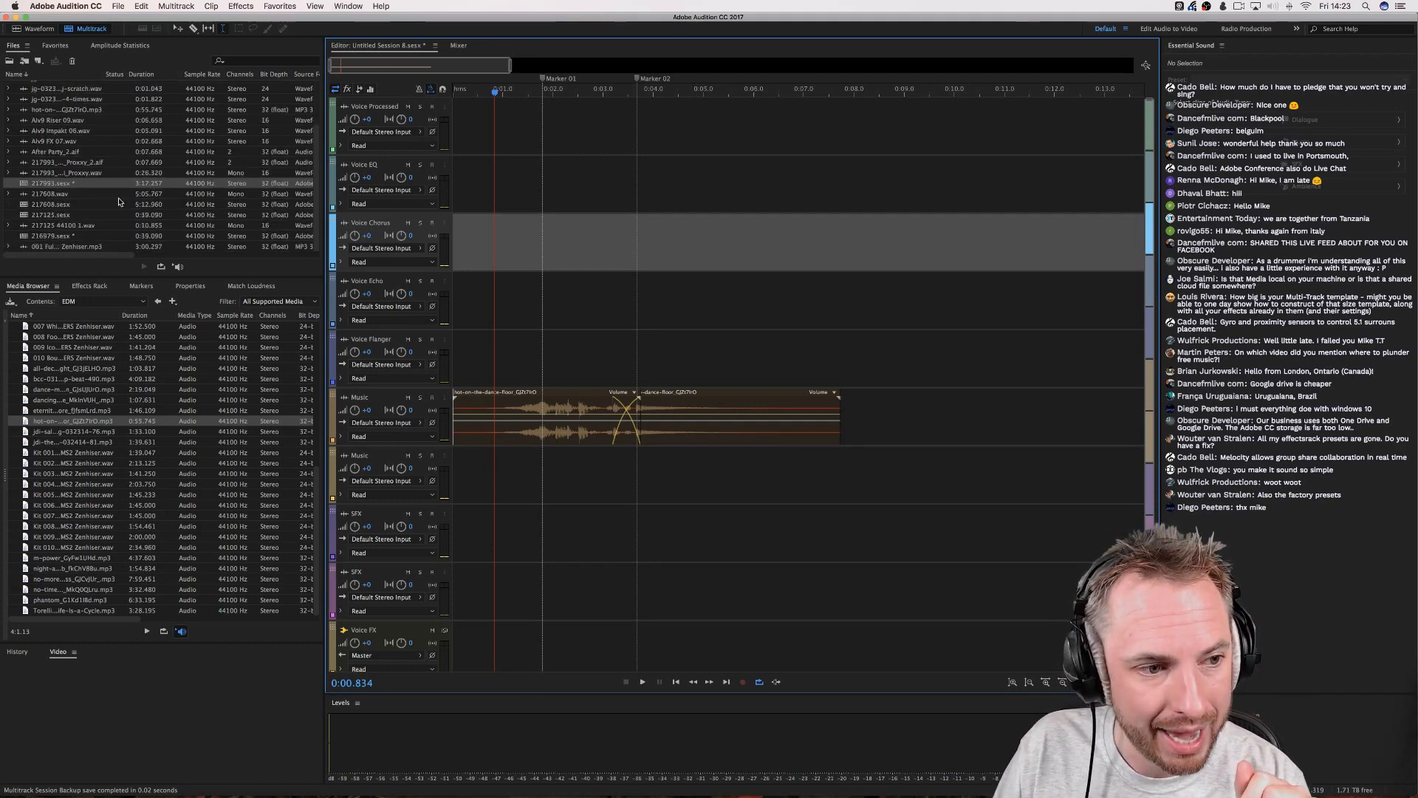
left_click(54, 206)
double_click(54, 208)
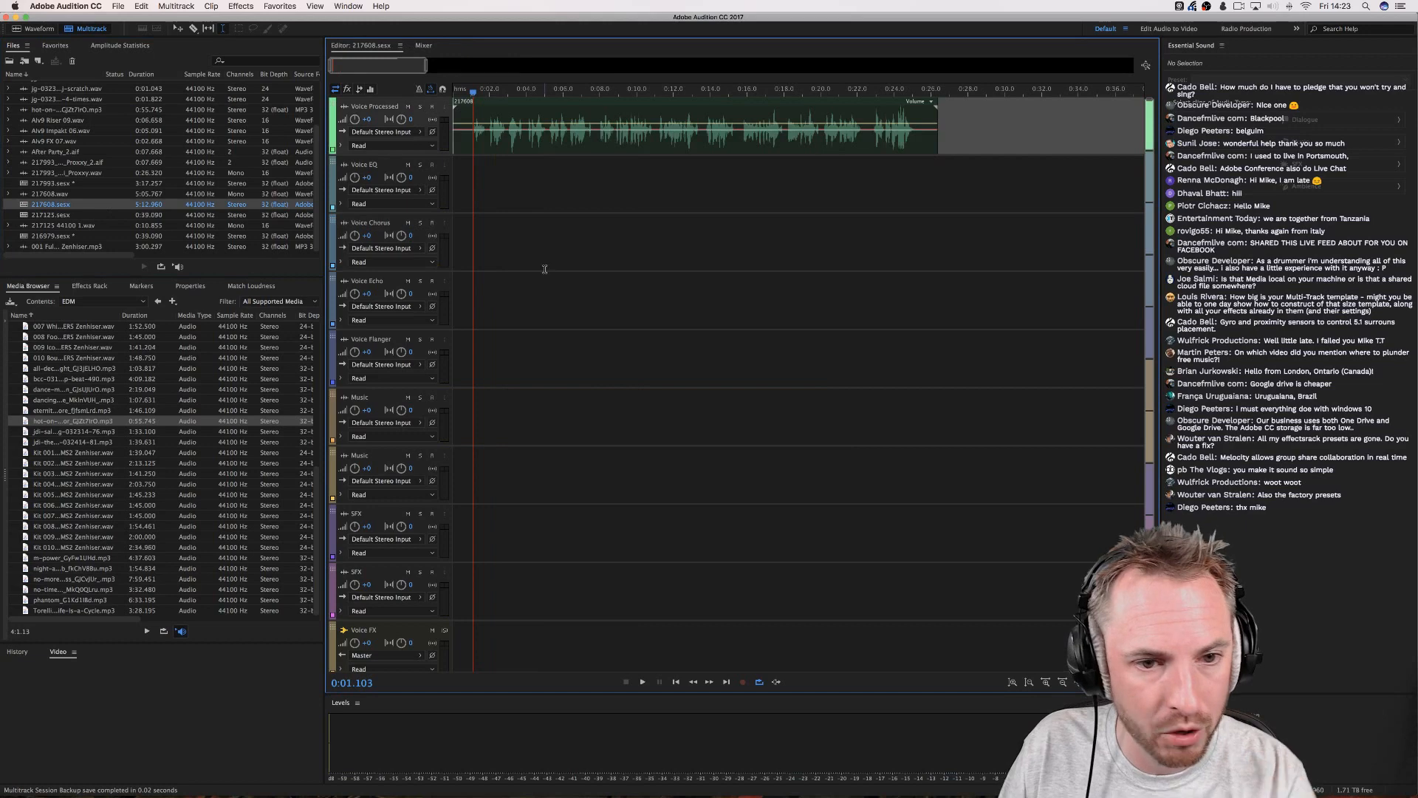
left_click(469, 141)
key("space")
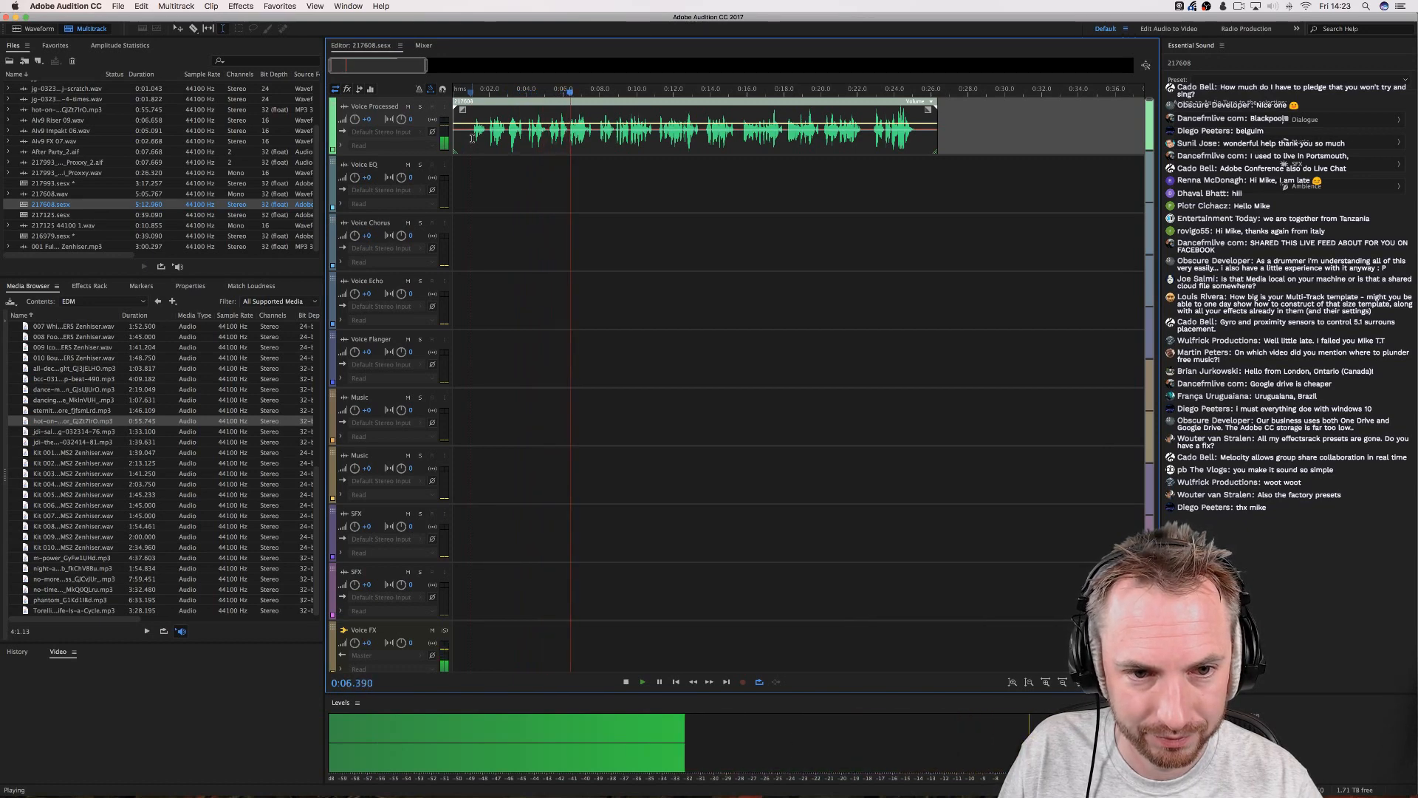
key("space")
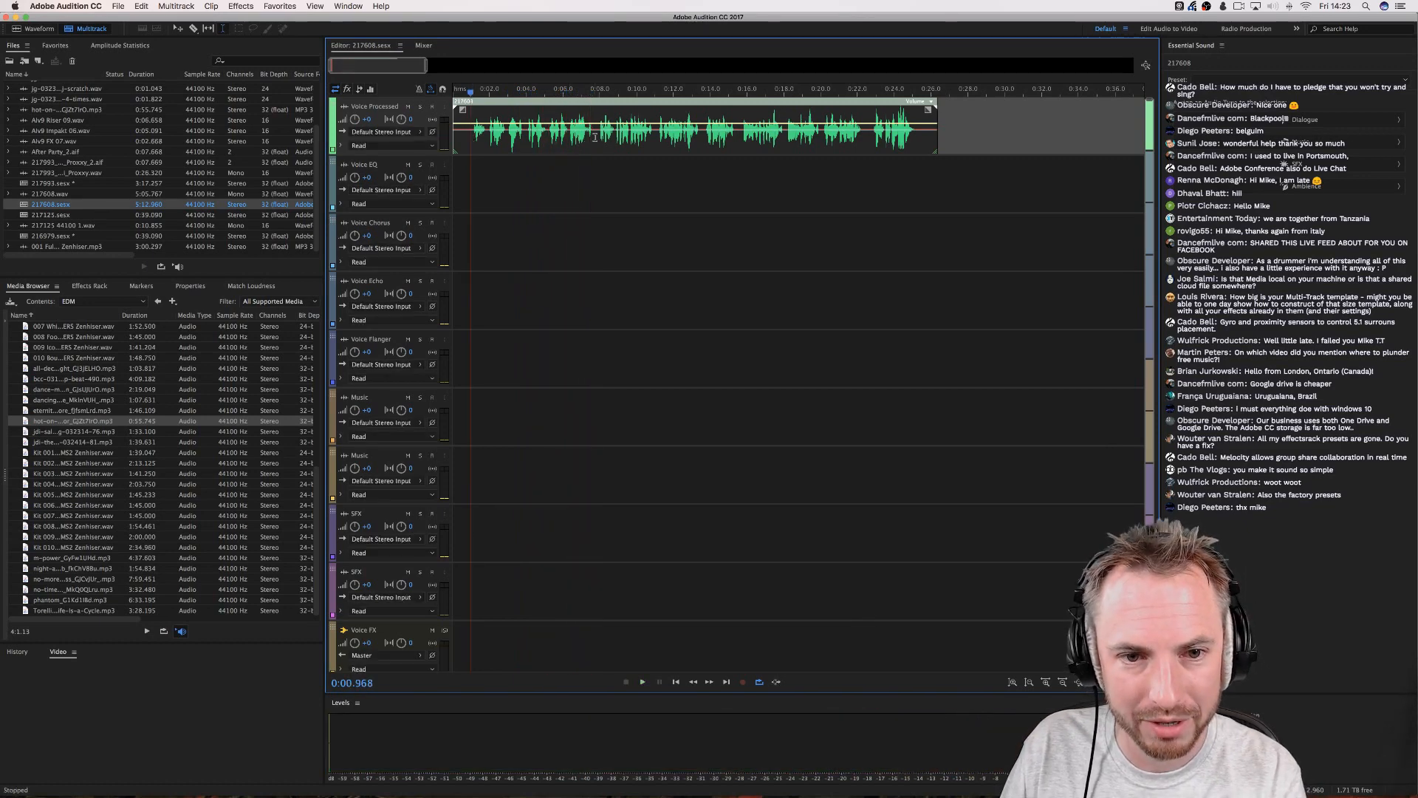
Delete everything in the voice clip after about 0:07.744.
left_click_drag(594, 137, 1064, 140)
key("Delete")
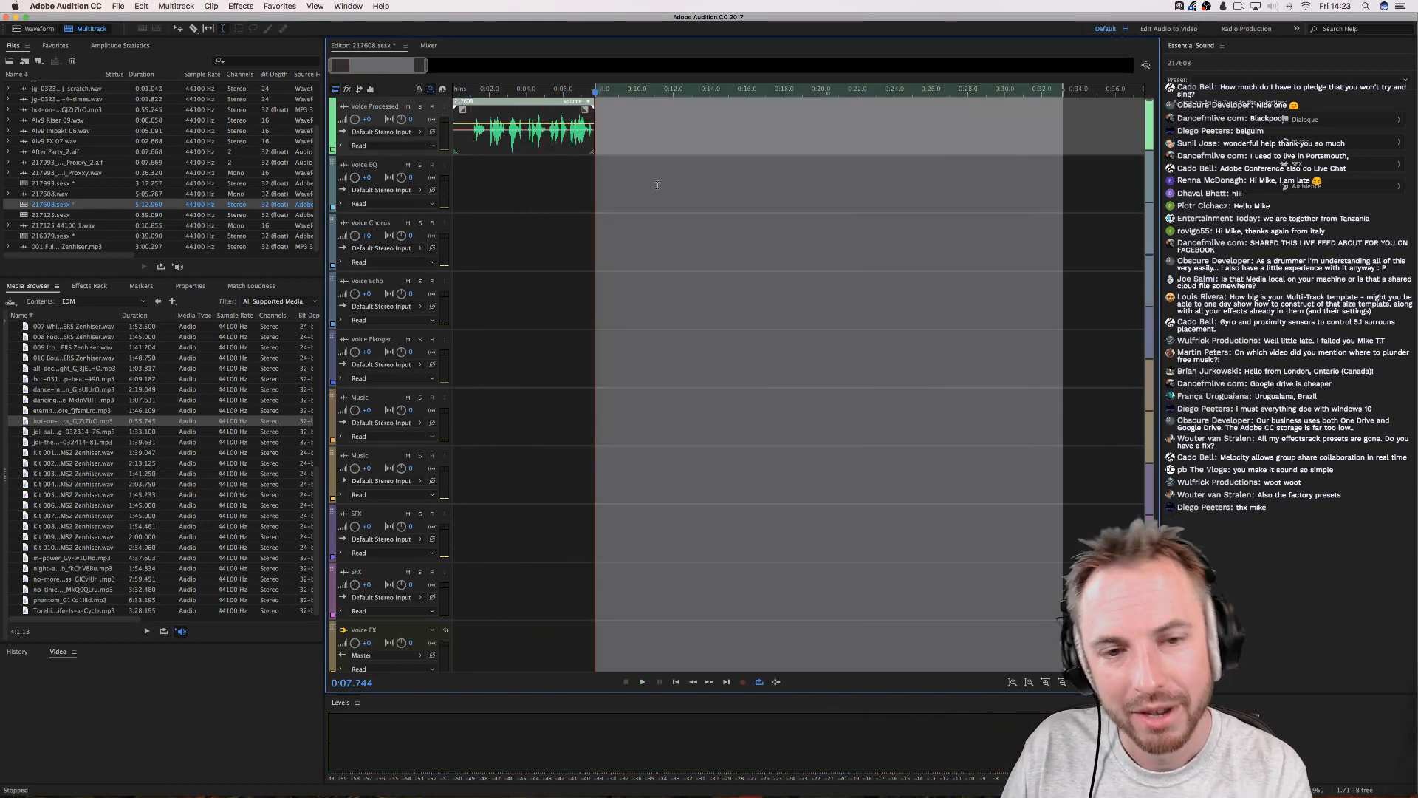
left_click(464, 178)
scroll(461, 91, "up", 3)
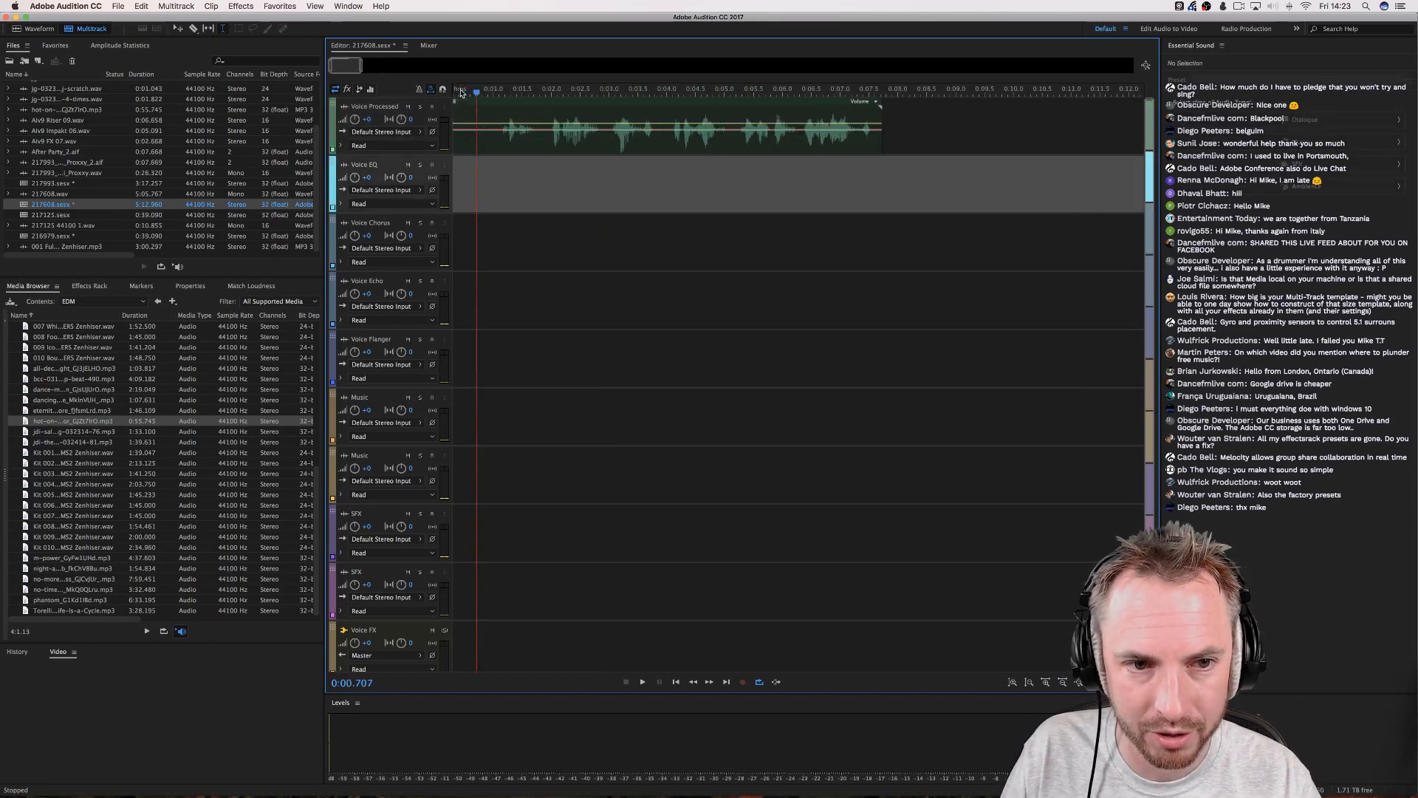
Set the time display to Bars and Beats with a tempo of 98 beats/minute.
right_click(462, 92)
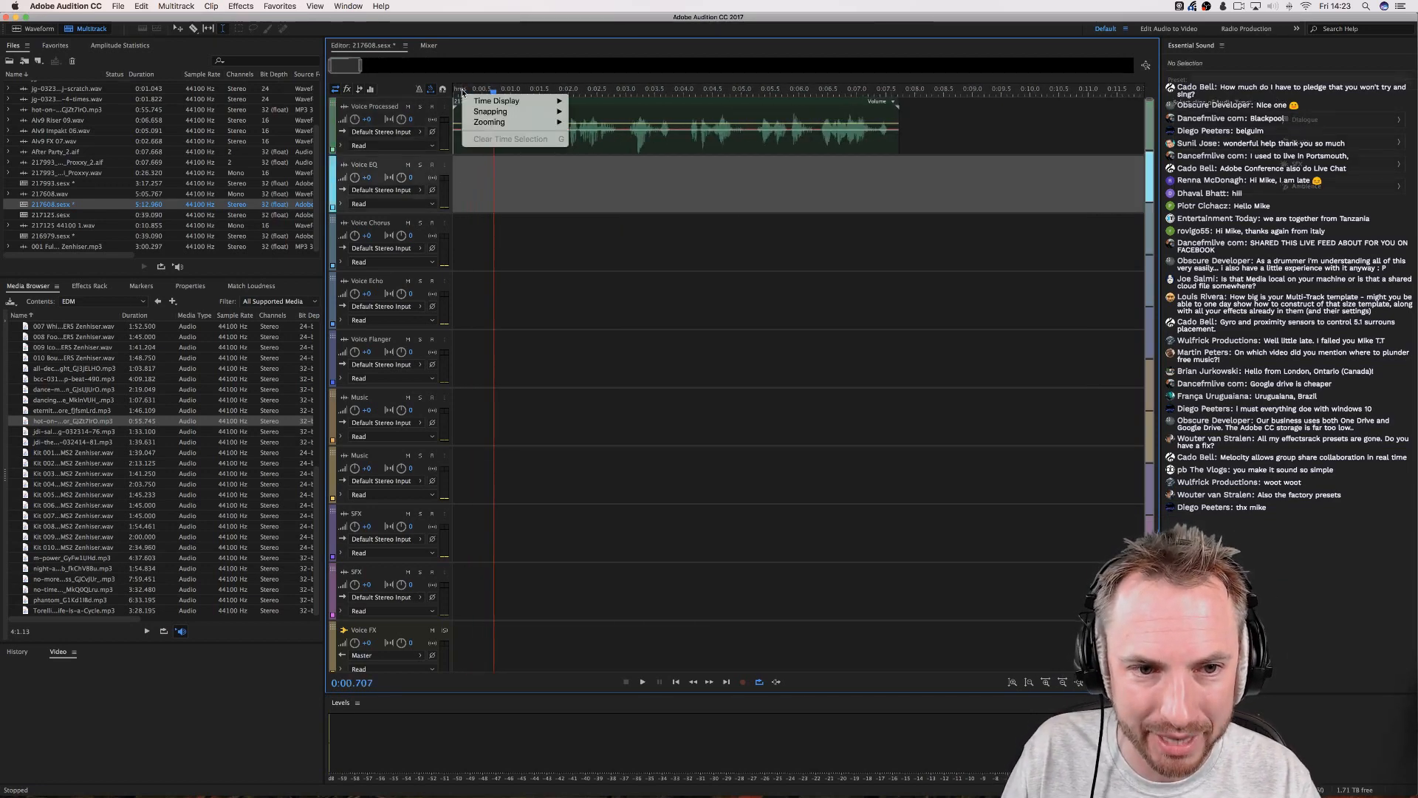
mouse_move(510, 101)
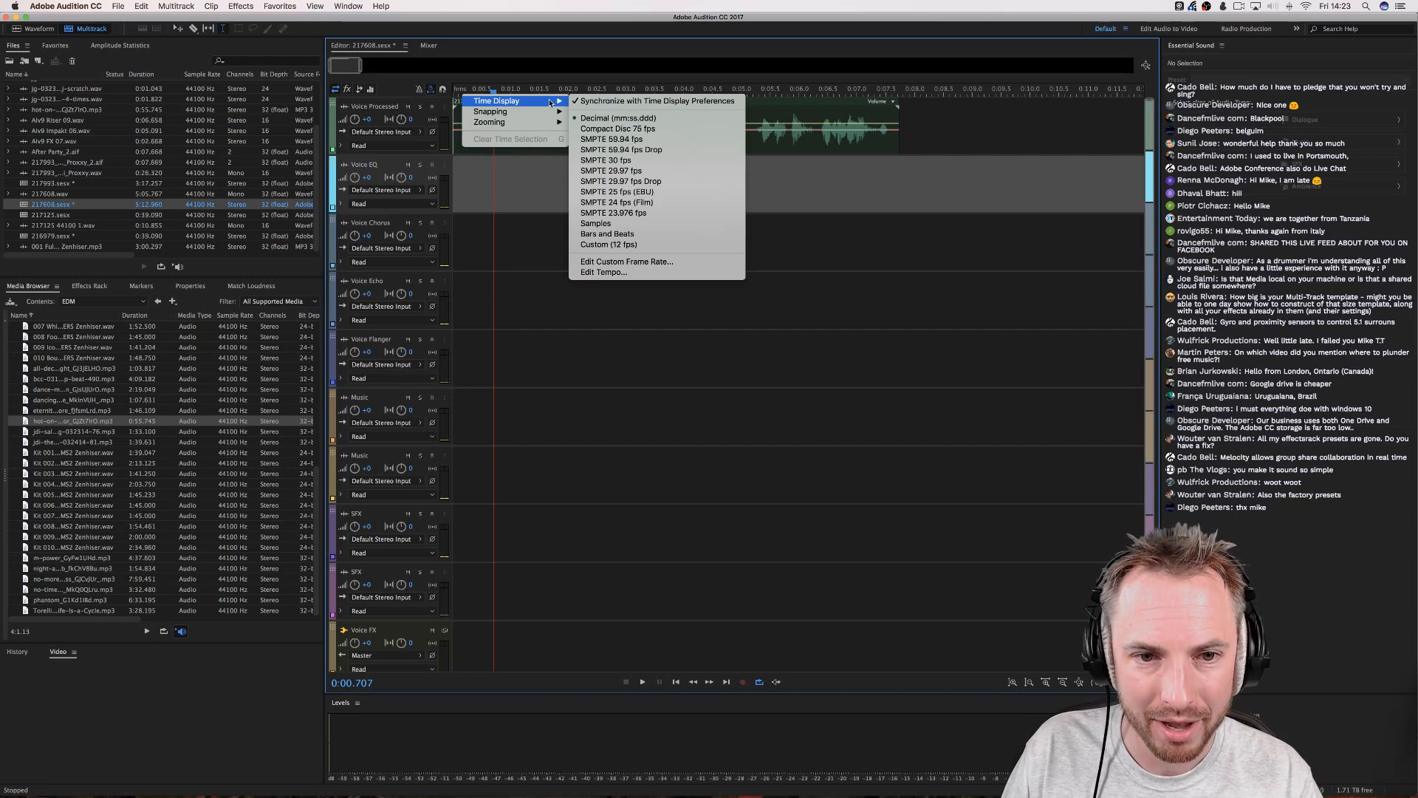
left_click(609, 233)
right_click(475, 93)
mouse_move(567, 104)
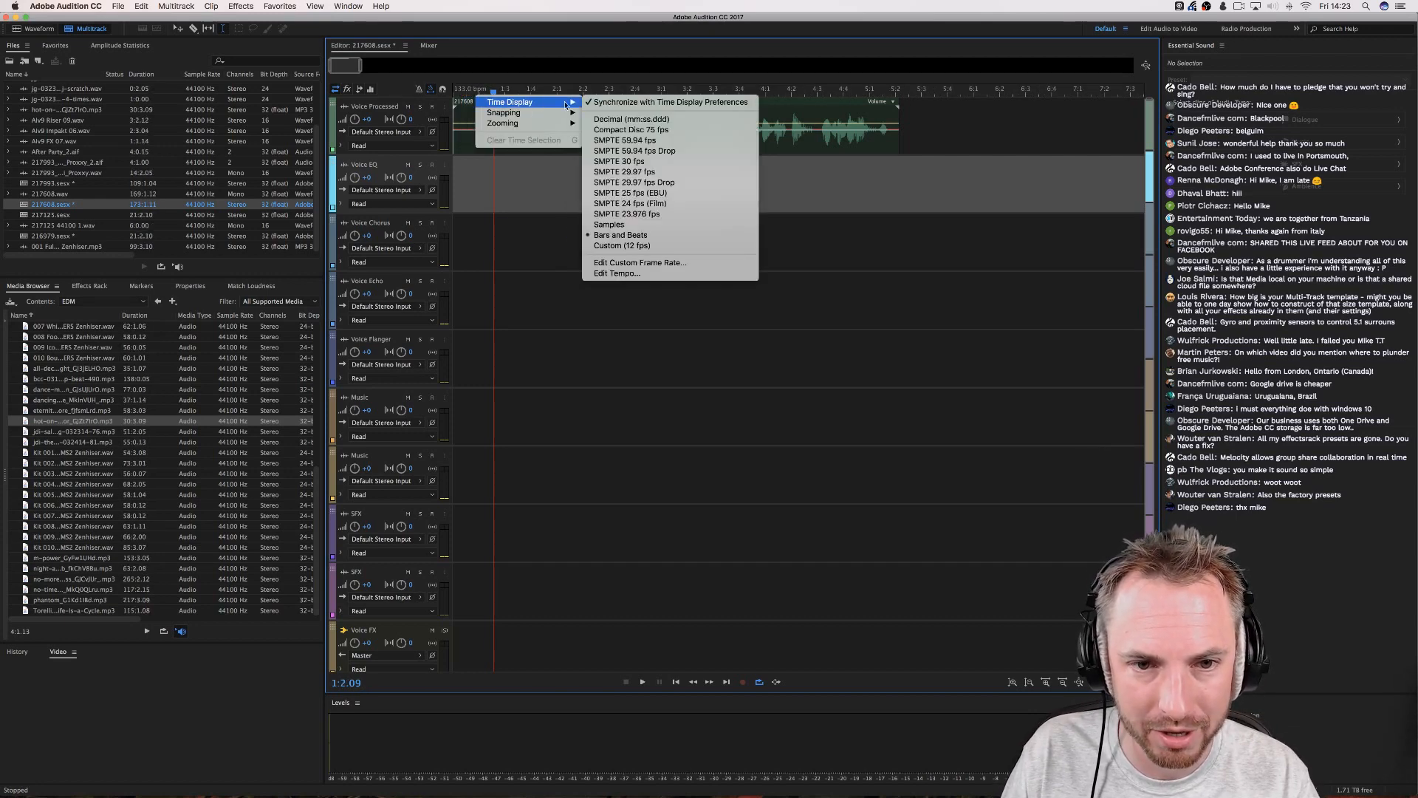
left_click(616, 272)
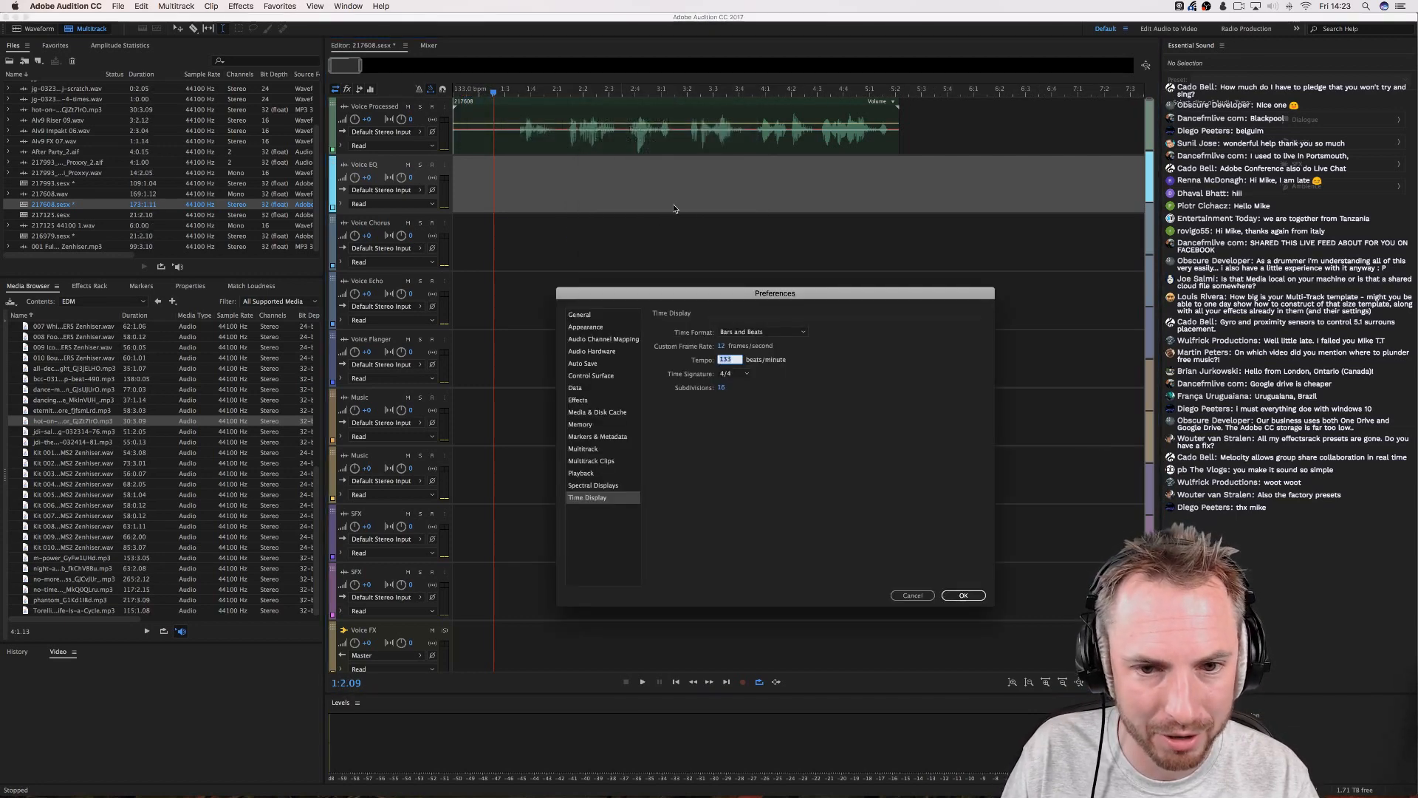
type("98")
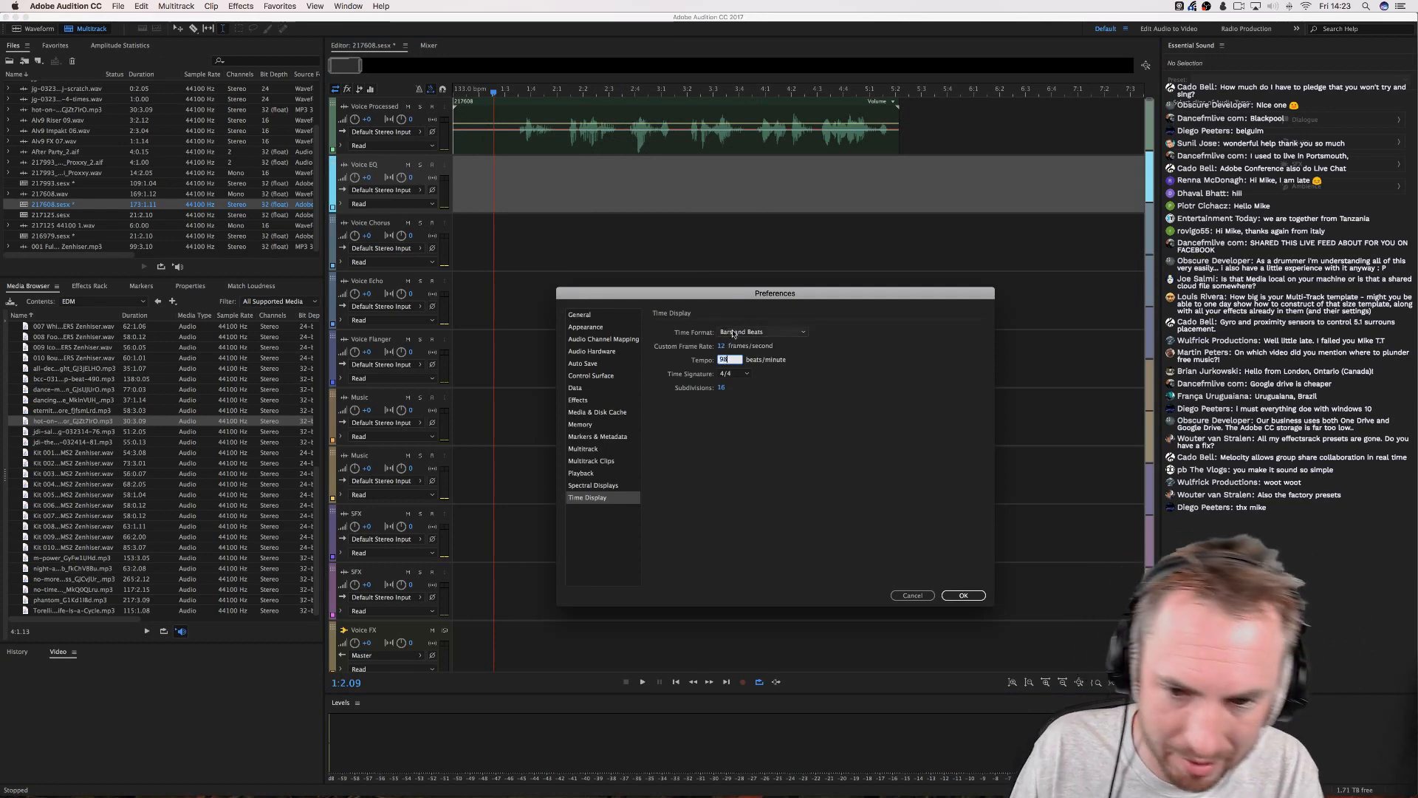
key("Return")
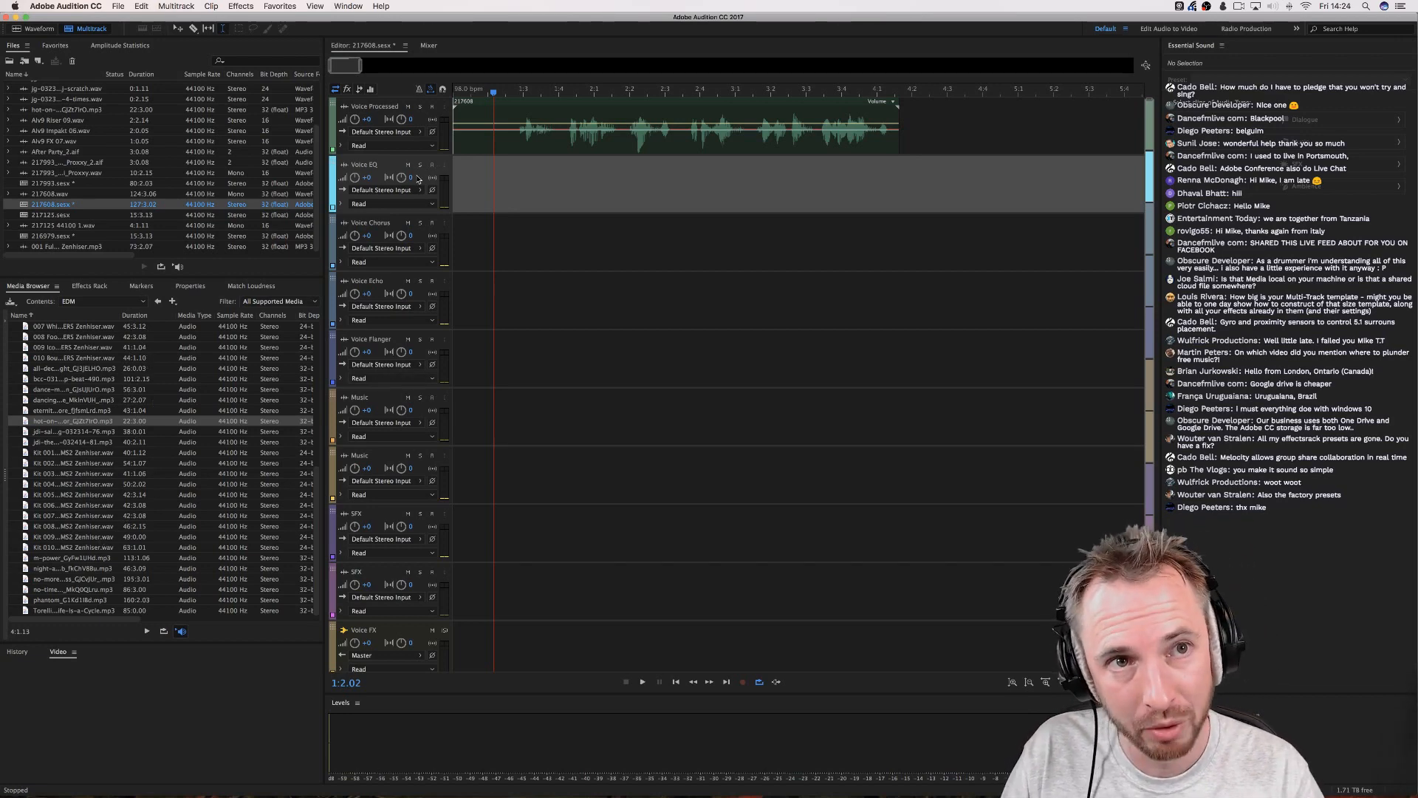
Delete the silence before the first word and move the voice clip to the session start at 1:1.00.
scroll(472, 94, "up", 3)
left_click(470, 94)
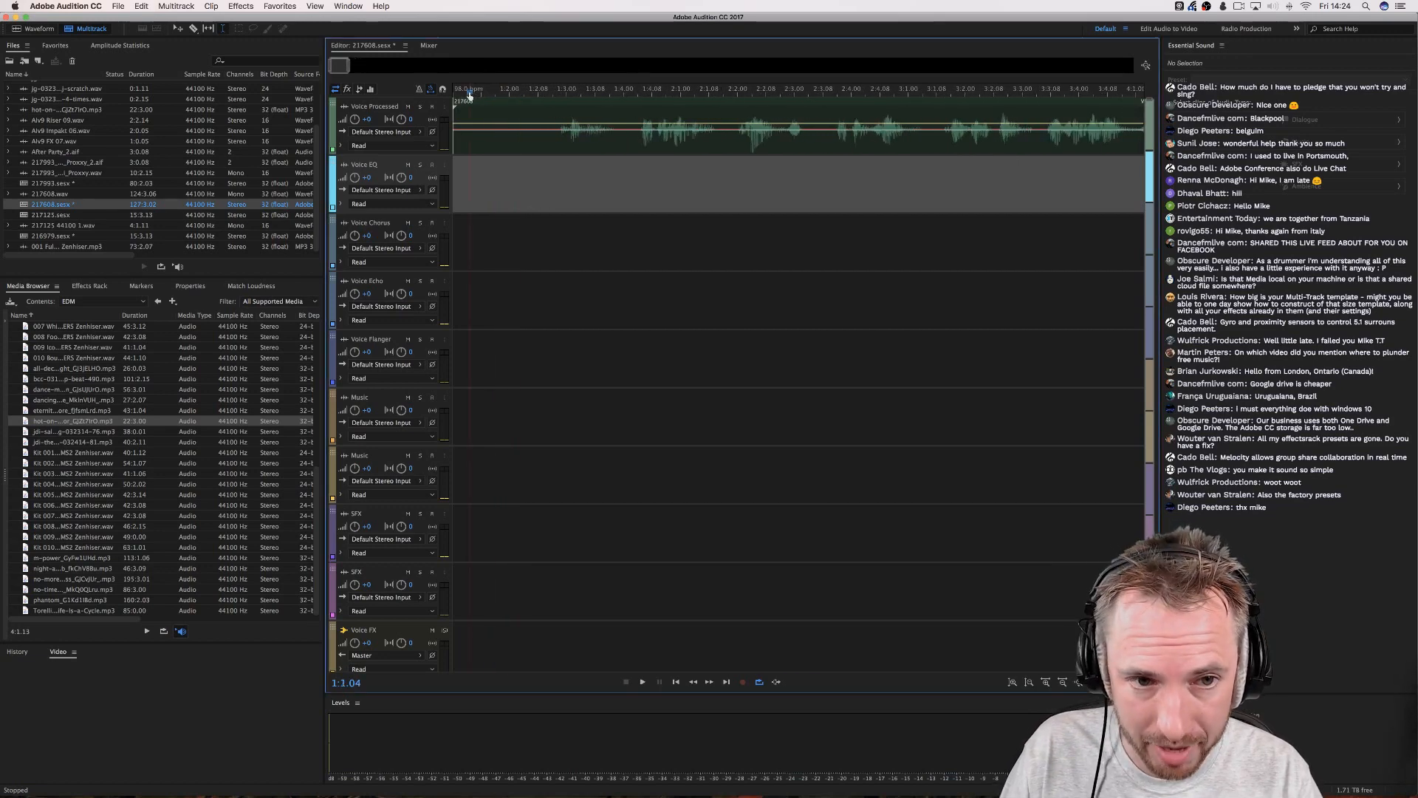
left_click_drag(559, 137, 438, 139)
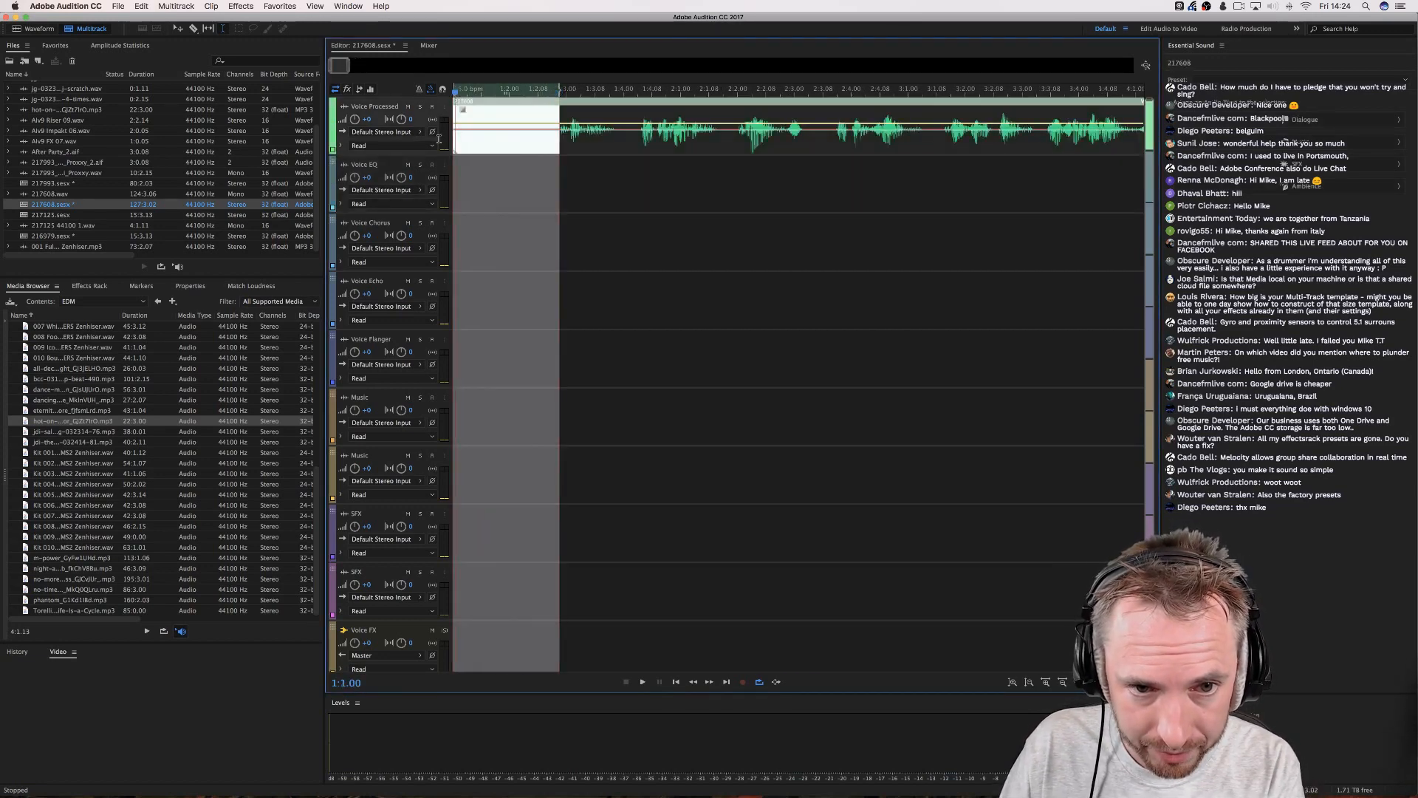
key("Delete")
left_click(523, 173)
left_click_drag(584, 145, 459, 147)
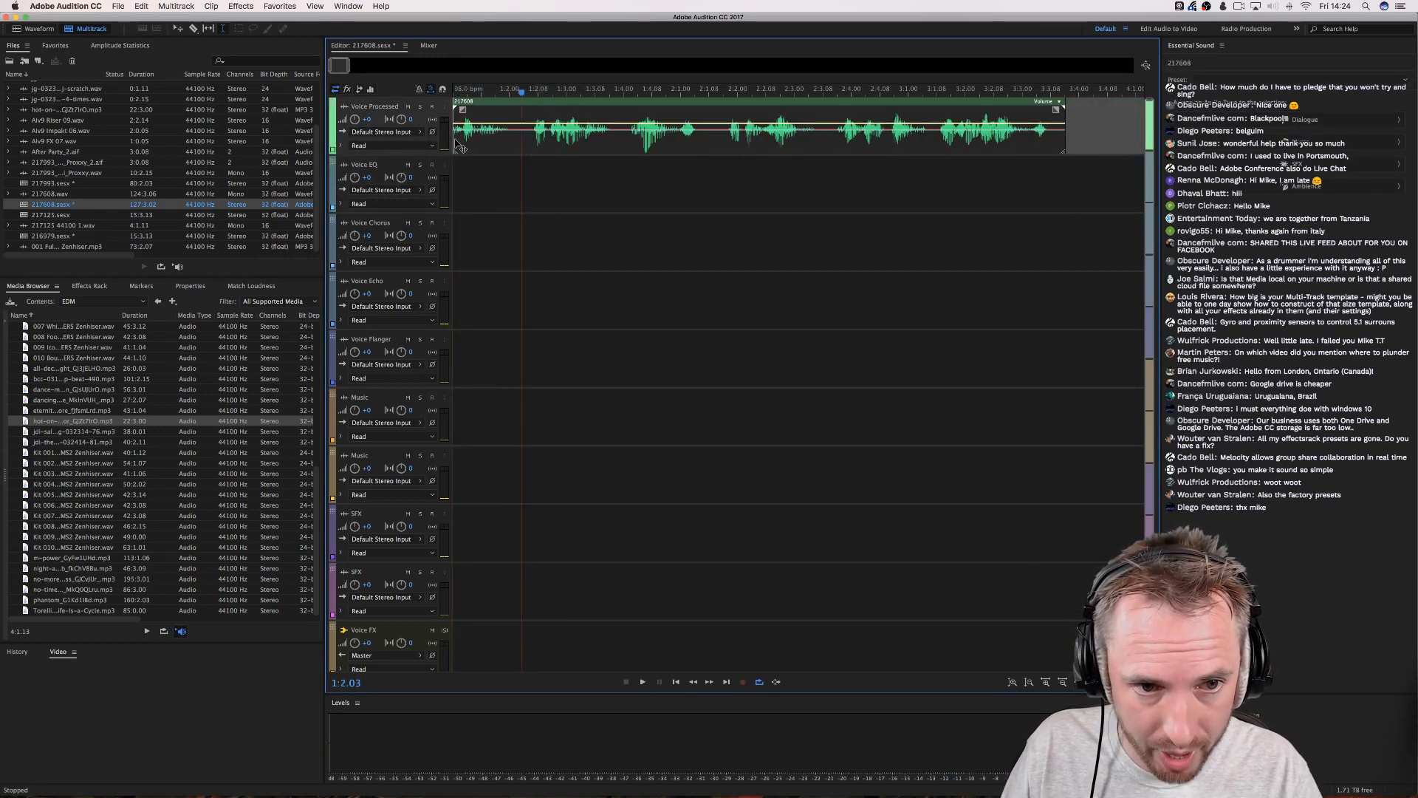
left_click(454, 90)
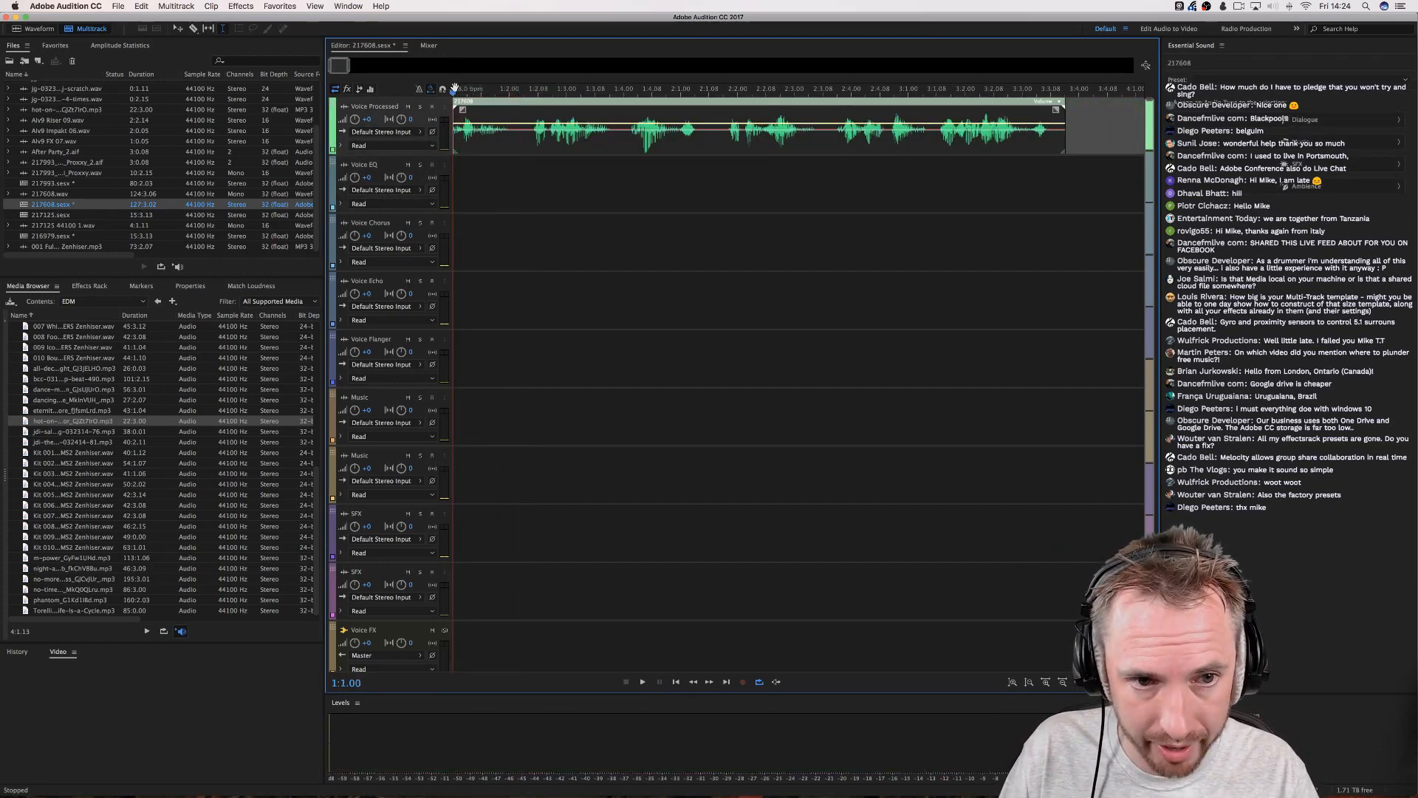
Cut out the short pause after the first phrase, starting at about 1:2.02.
scroll(454, 89, "up", 5)
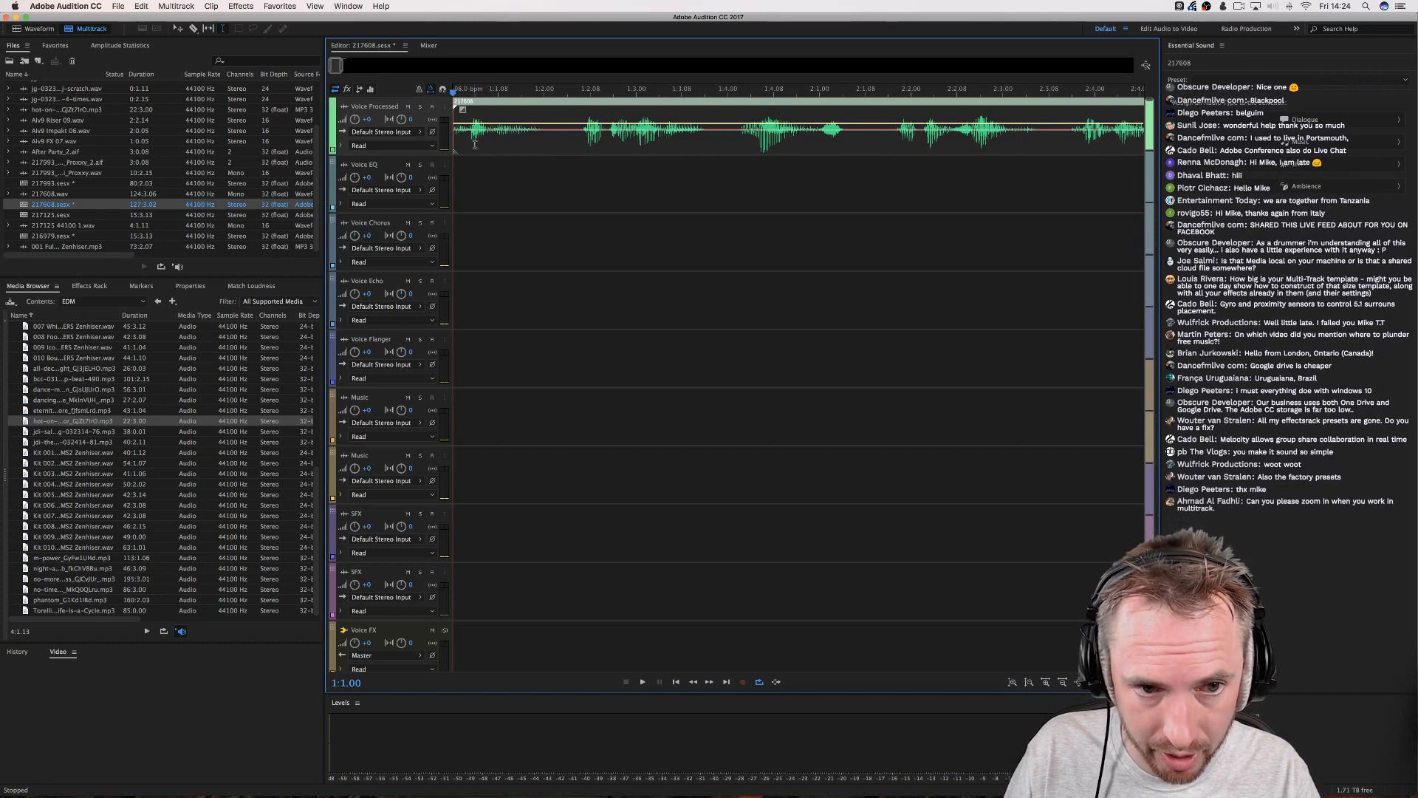
left_click_drag(558, 140, 577, 141)
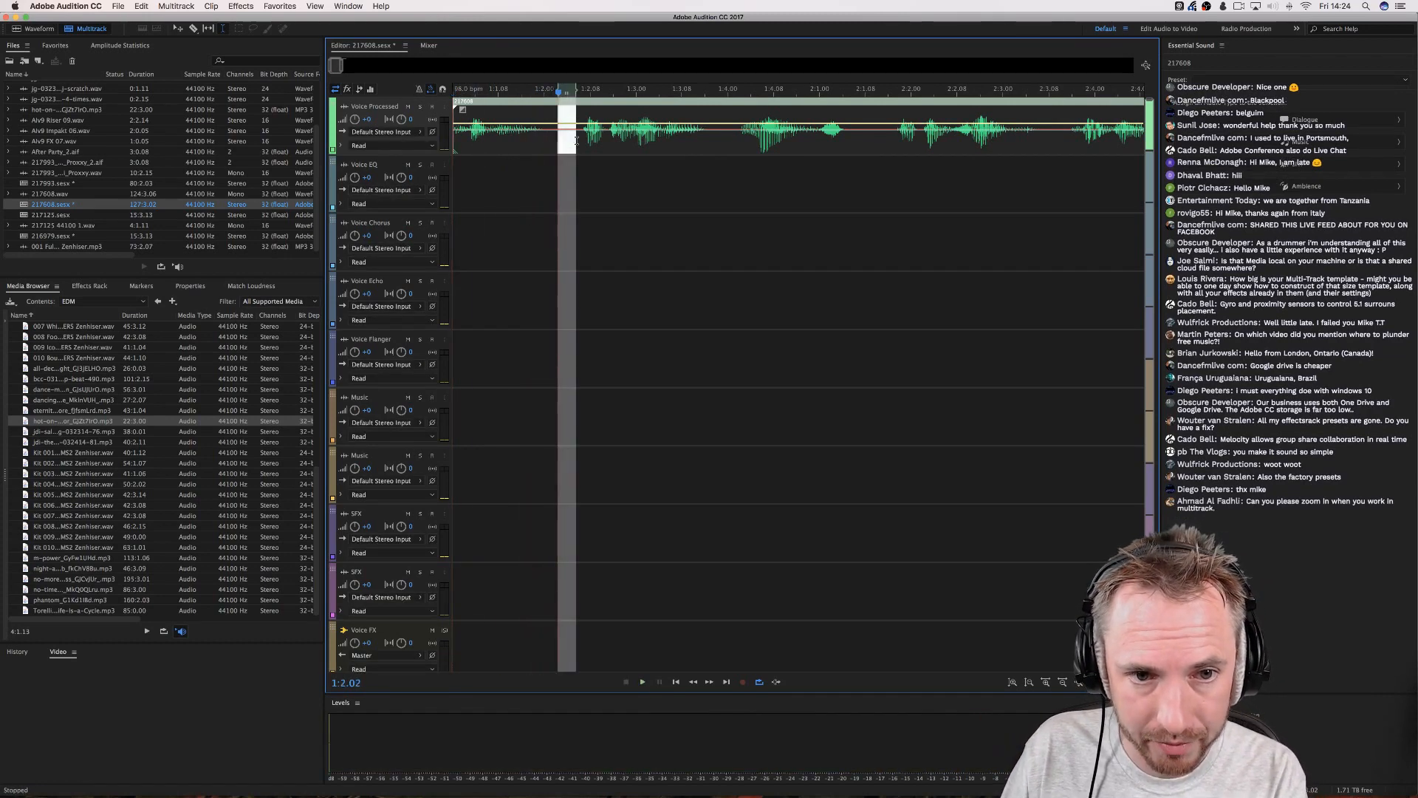
key("Delete")
left_click(491, 172)
Move the speech after the first phrase onto the Voice EQ track at about beat 1:2 and play the overlap.
left_click(468, 90)
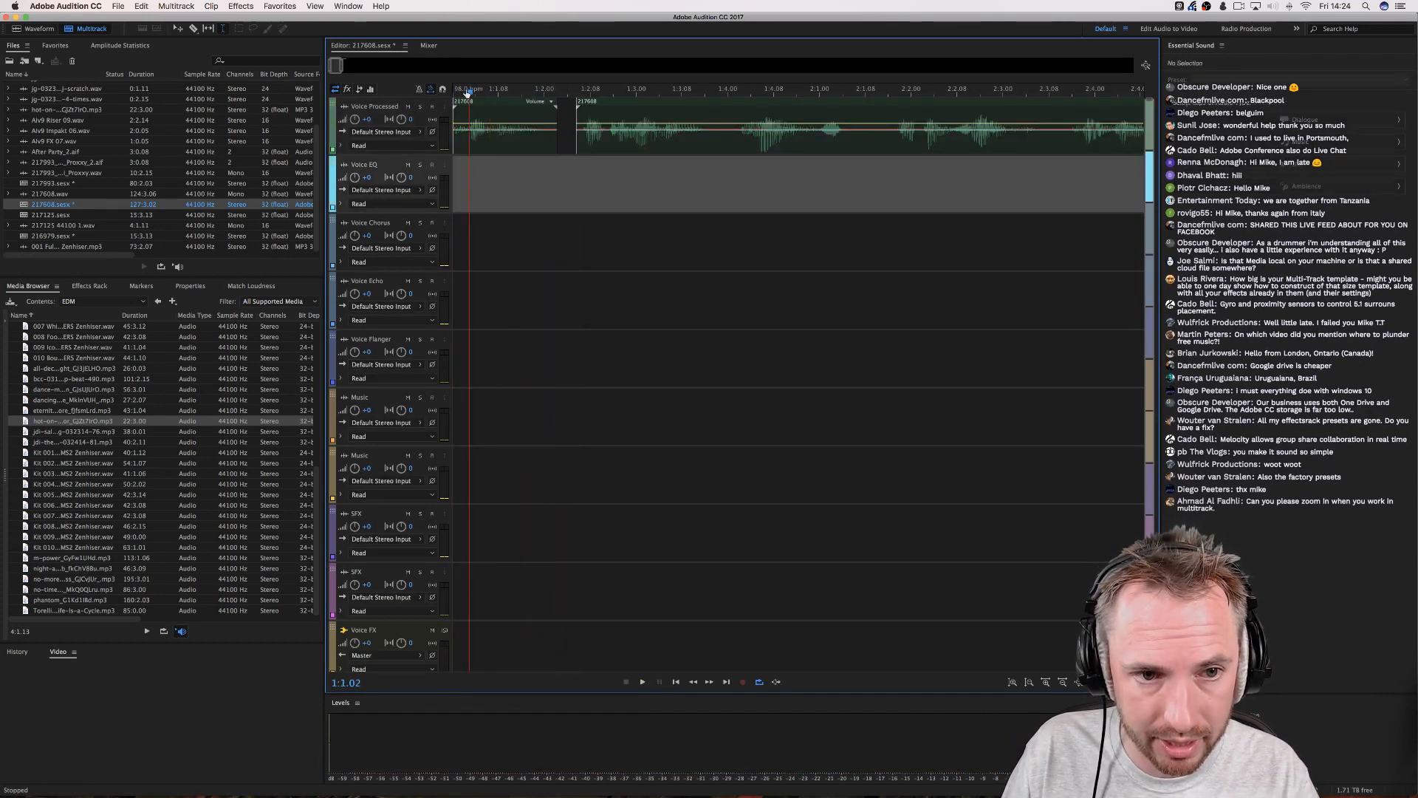
left_click_drag(468, 90, 453, 91)
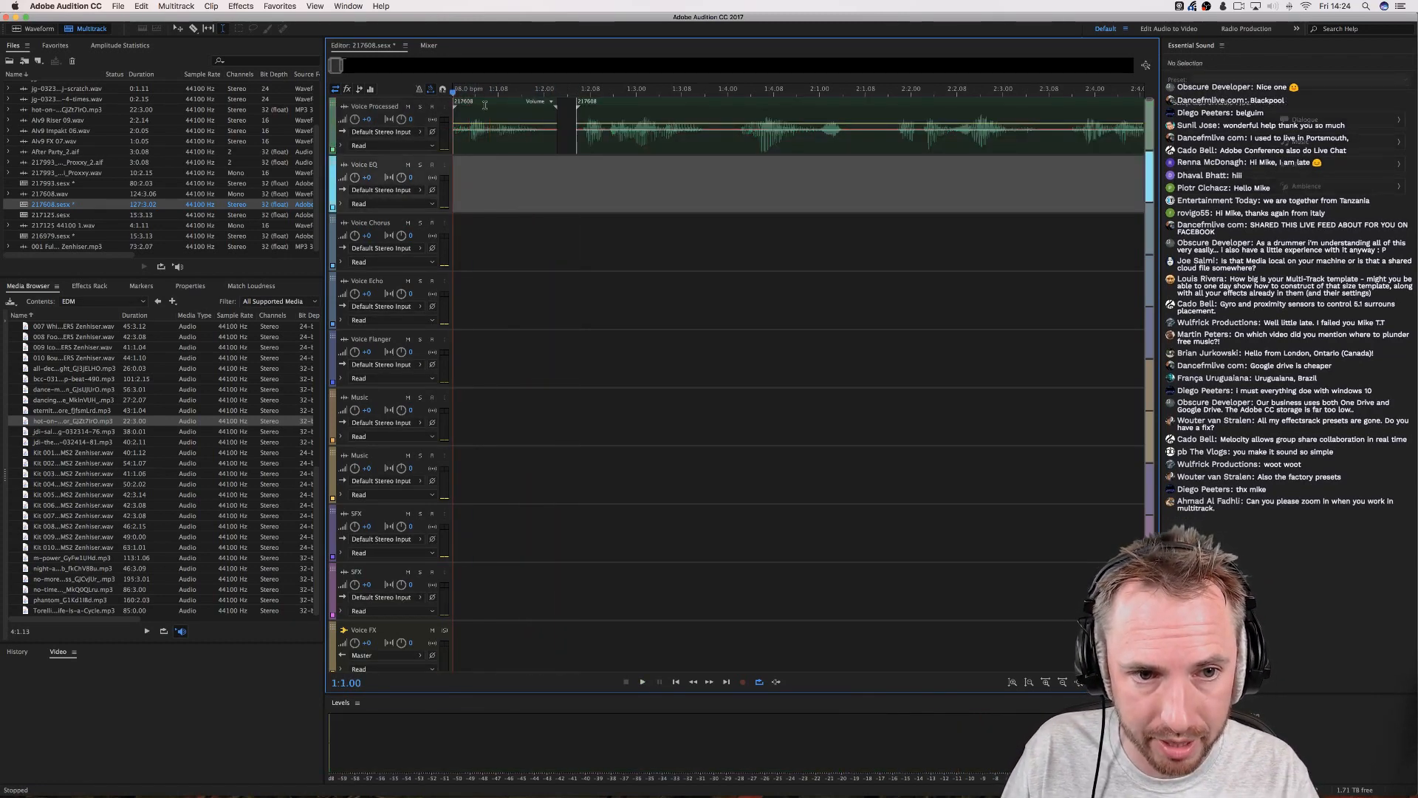
left_click(544, 95)
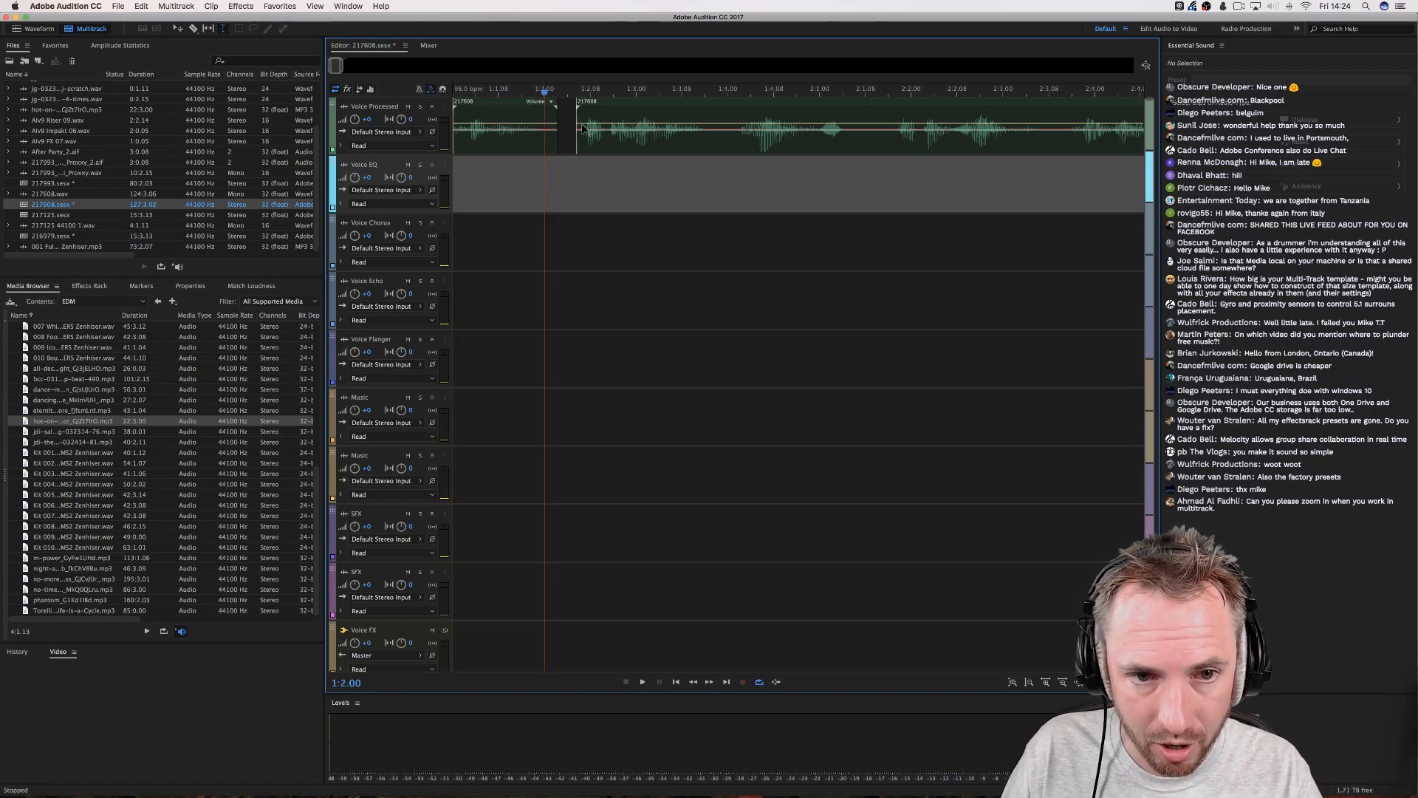
left_click_drag(580, 107, 537, 164)
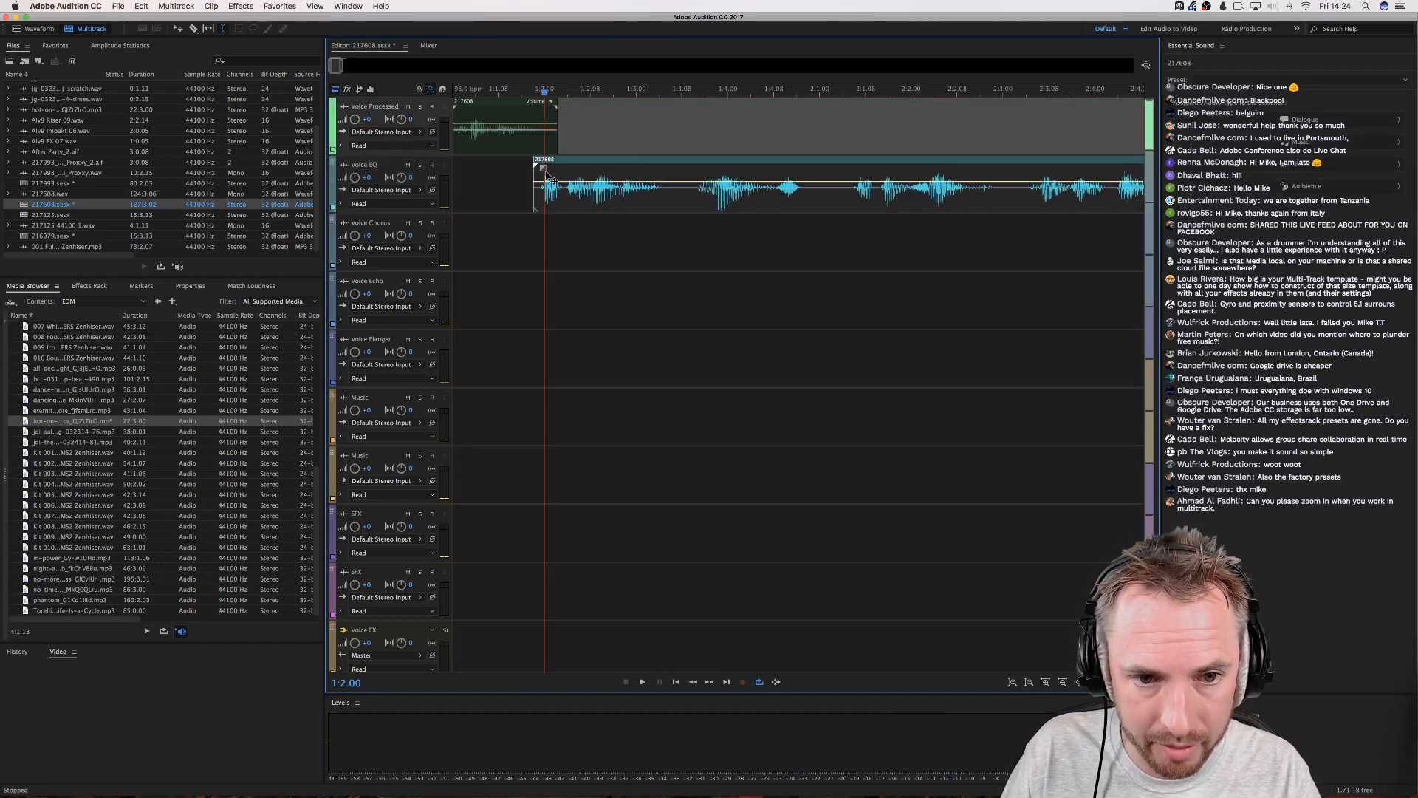
key("space")
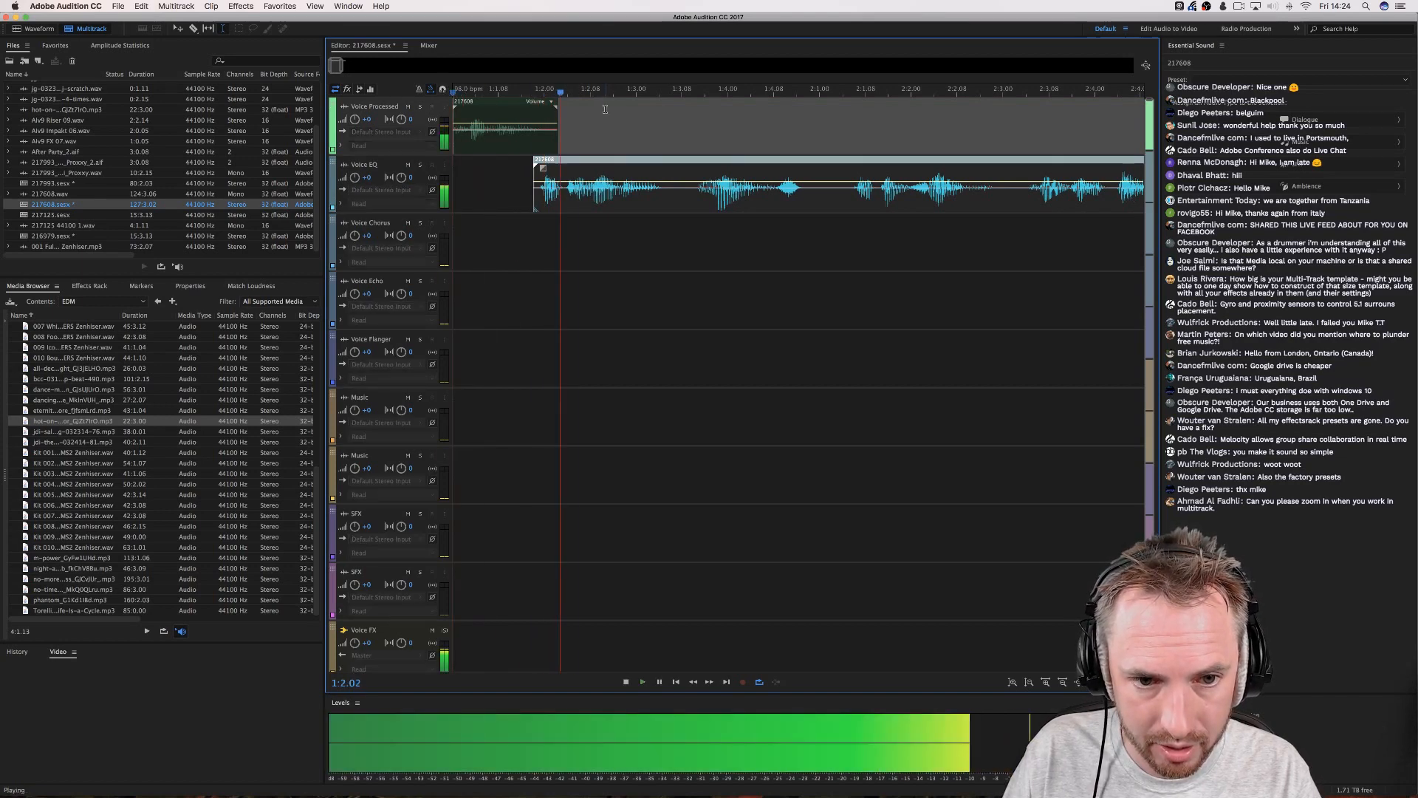
key("space")
Cut the Voice EQ clip after its first phrase and move the remaining speech to Voice Chorus at about beat 1:3.
left_click_drag(665, 203, 637, 243)
key("Delete")
left_click(596, 225)
left_click(631, 220)
Separate the speech following the first Voice Chorus phrase, shift it to about beat 2:2, and play from about 1:2.03.
left_click_drag(739, 246, 955, 243)
key("Delete")
left_click(566, 244)
key("space")
key("space")
key("space")
key("space")
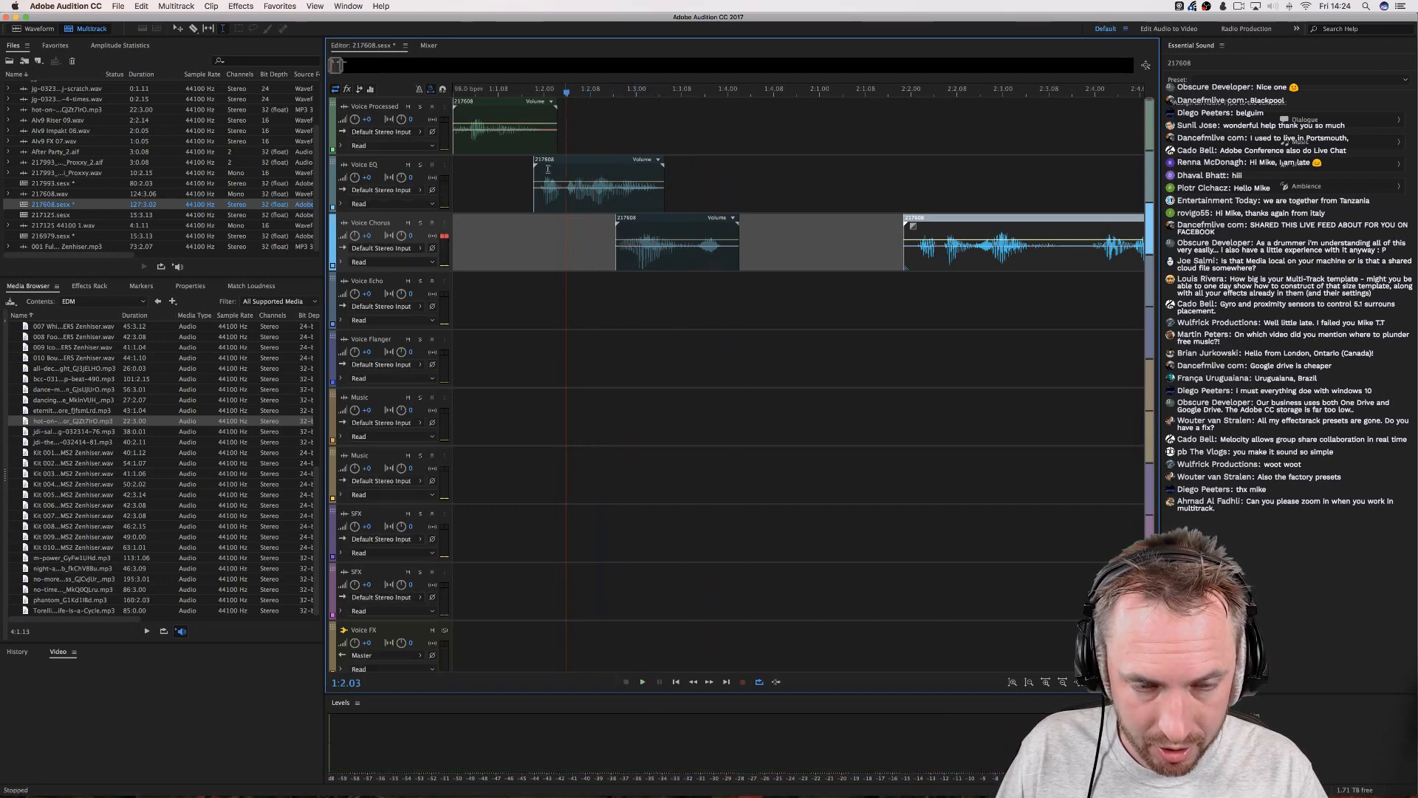
Space out the Voice EQ phrase and the two Voice Chorus clips to start at about beats 1:3, 2:1 and 2:4.
scroll(499, 97, "down", 5)
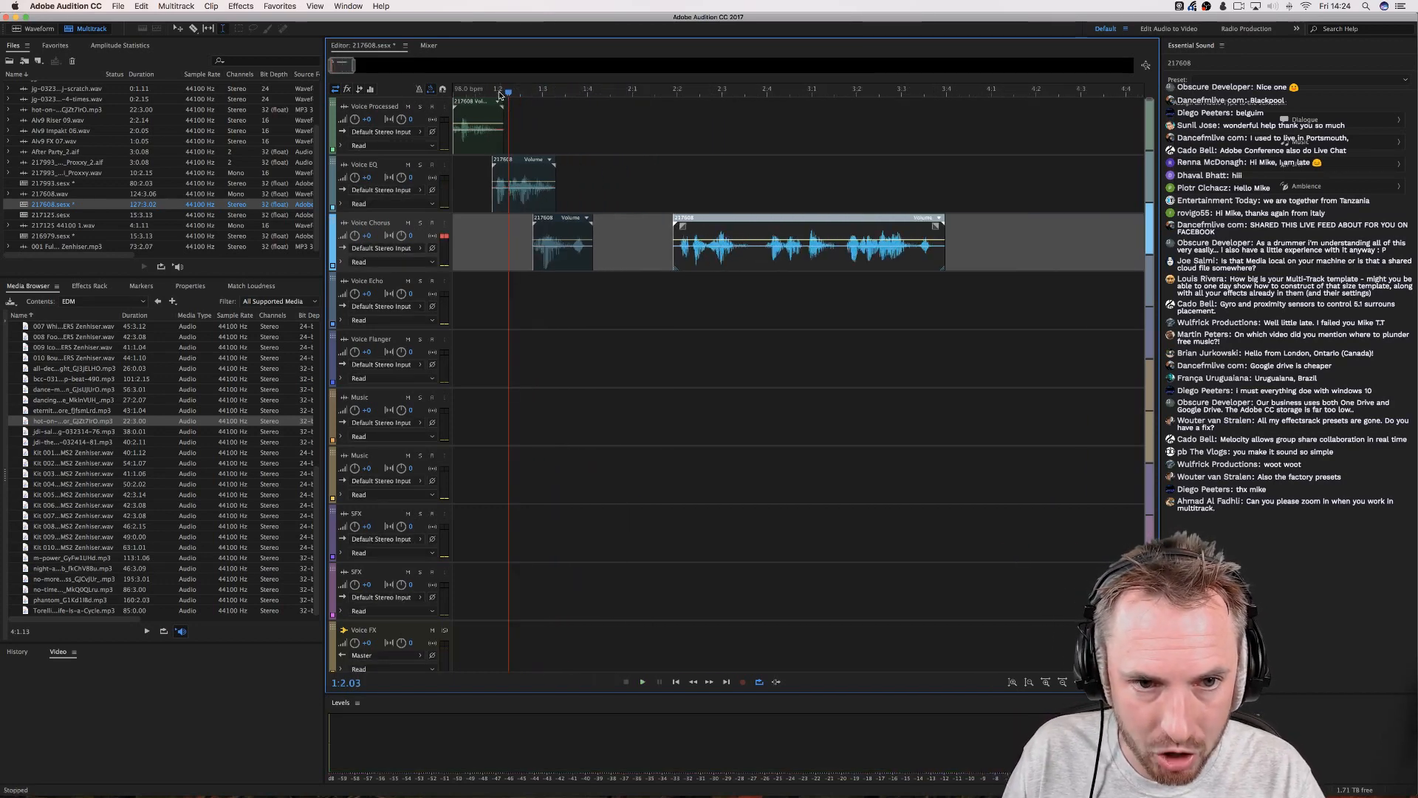
left_click_drag(528, 207, 796, 252)
left_click(543, 98)
key("space")
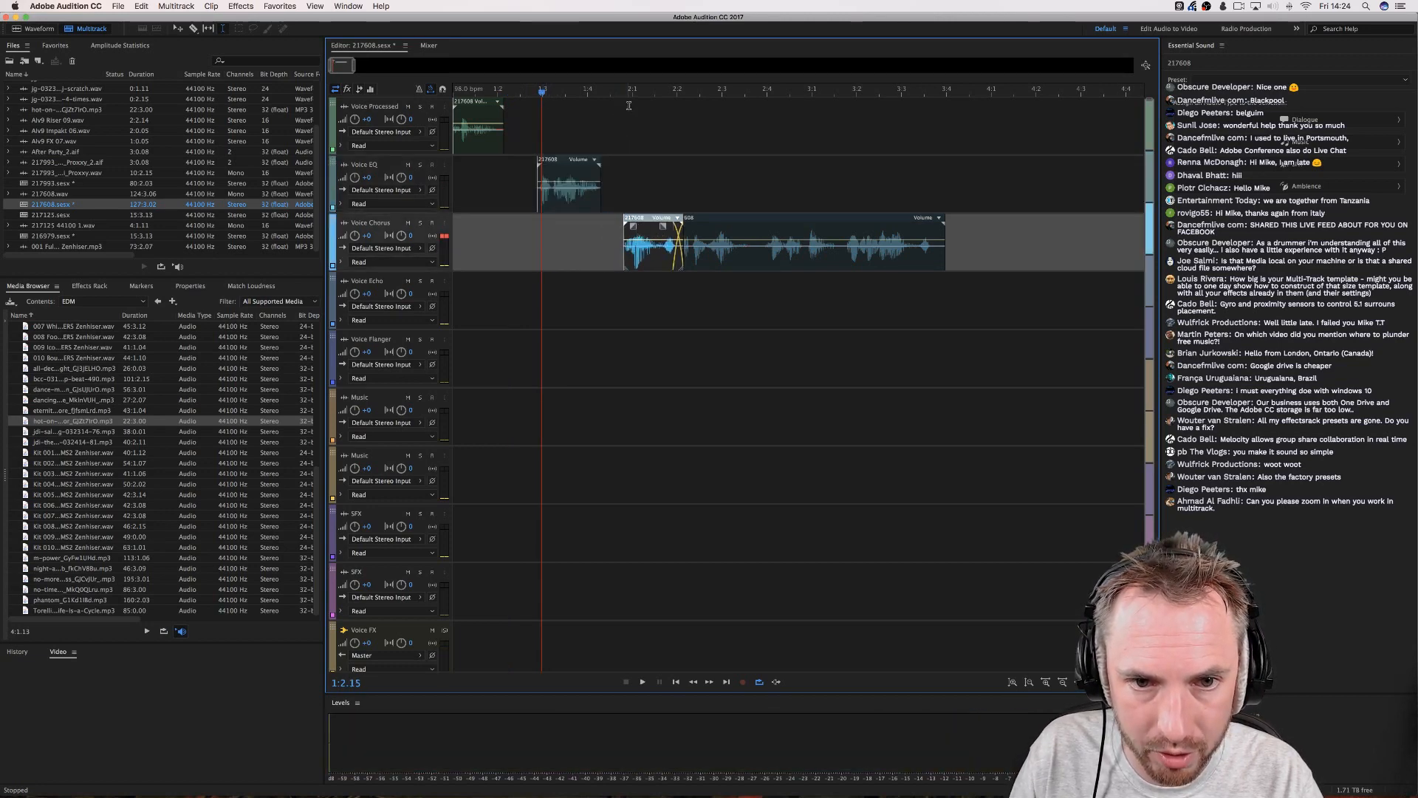
left_click(632, 108)
left_click(644, 255)
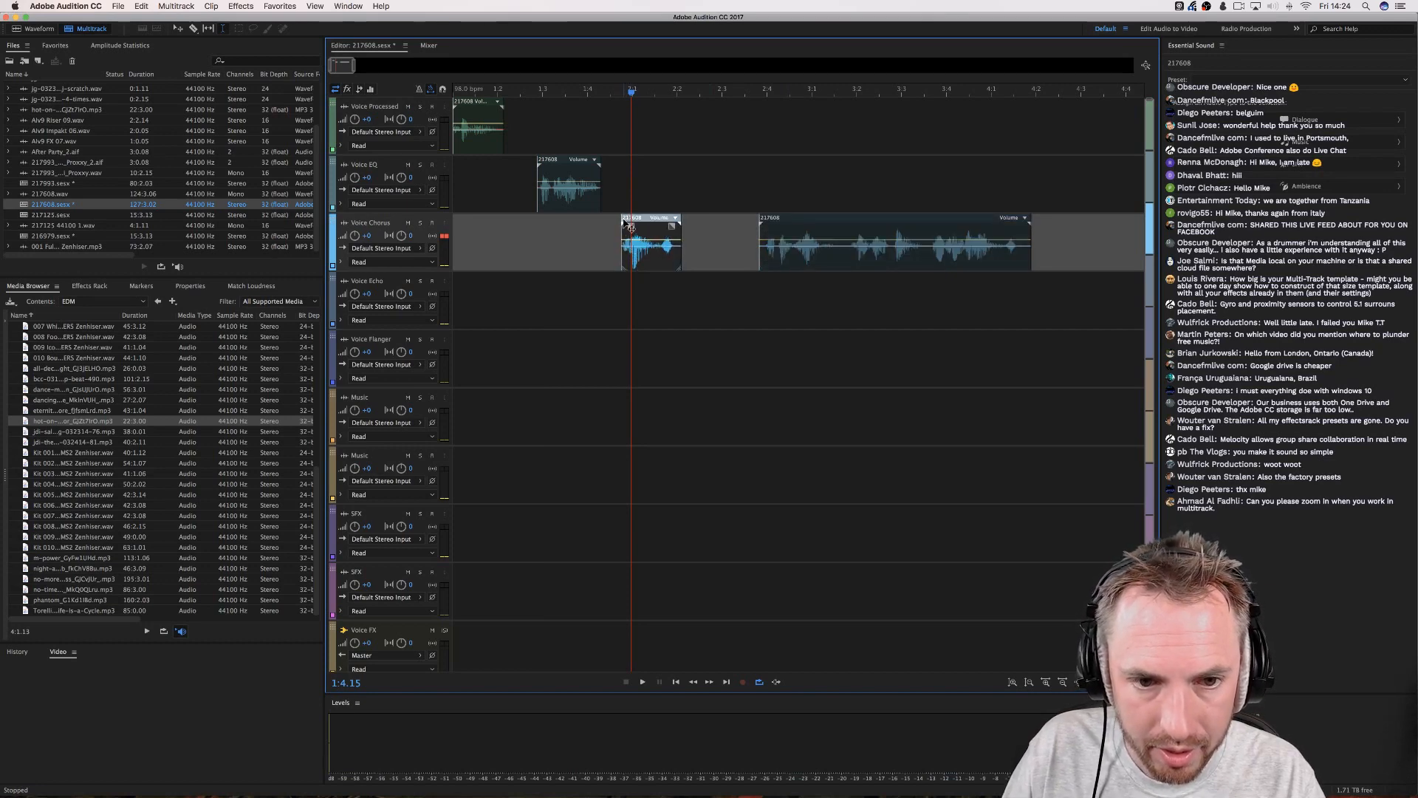
Play the Voice Processed phrase from 1:1.00 to check its timing against the beat grid.
left_click(453, 92)
scroll(454, 92, "up", 5)
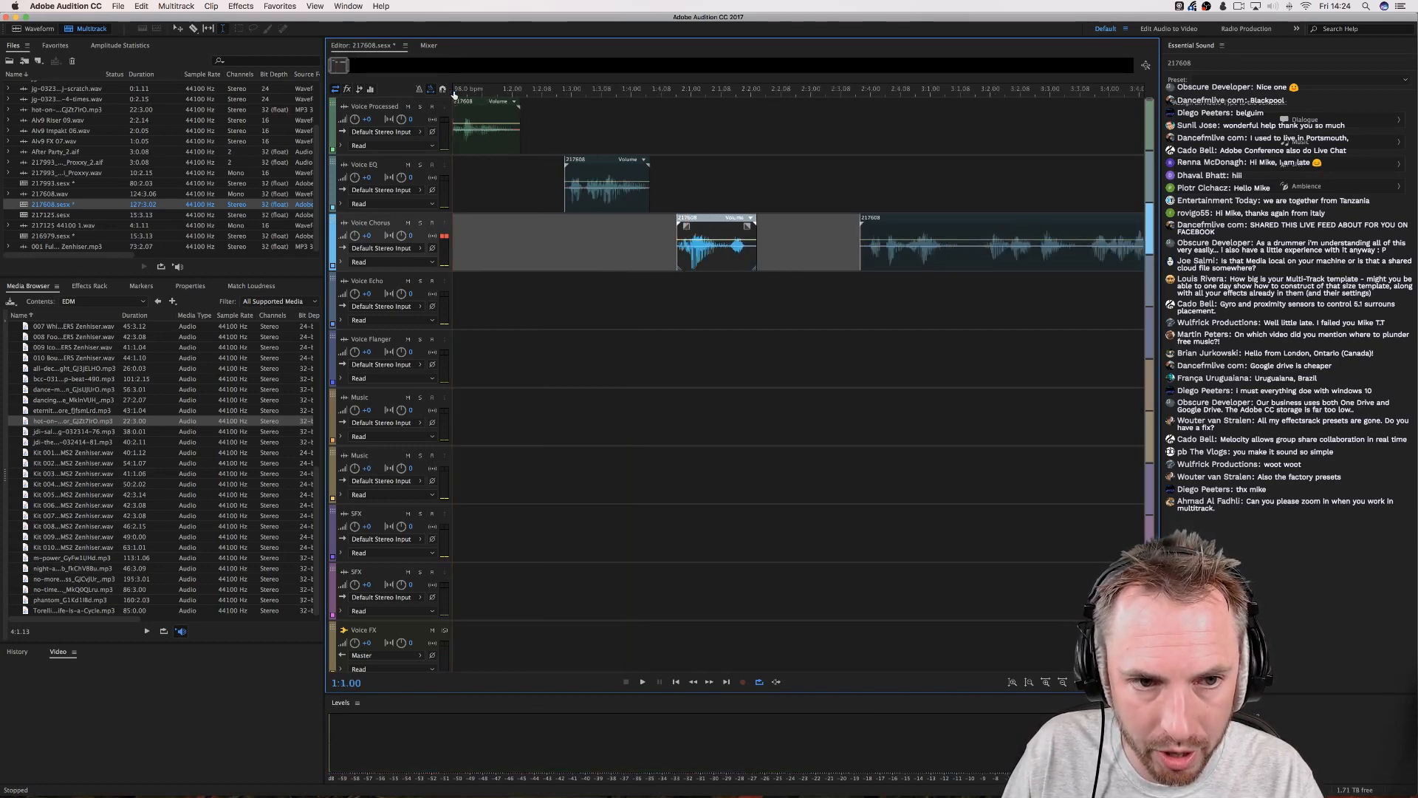
key("space")
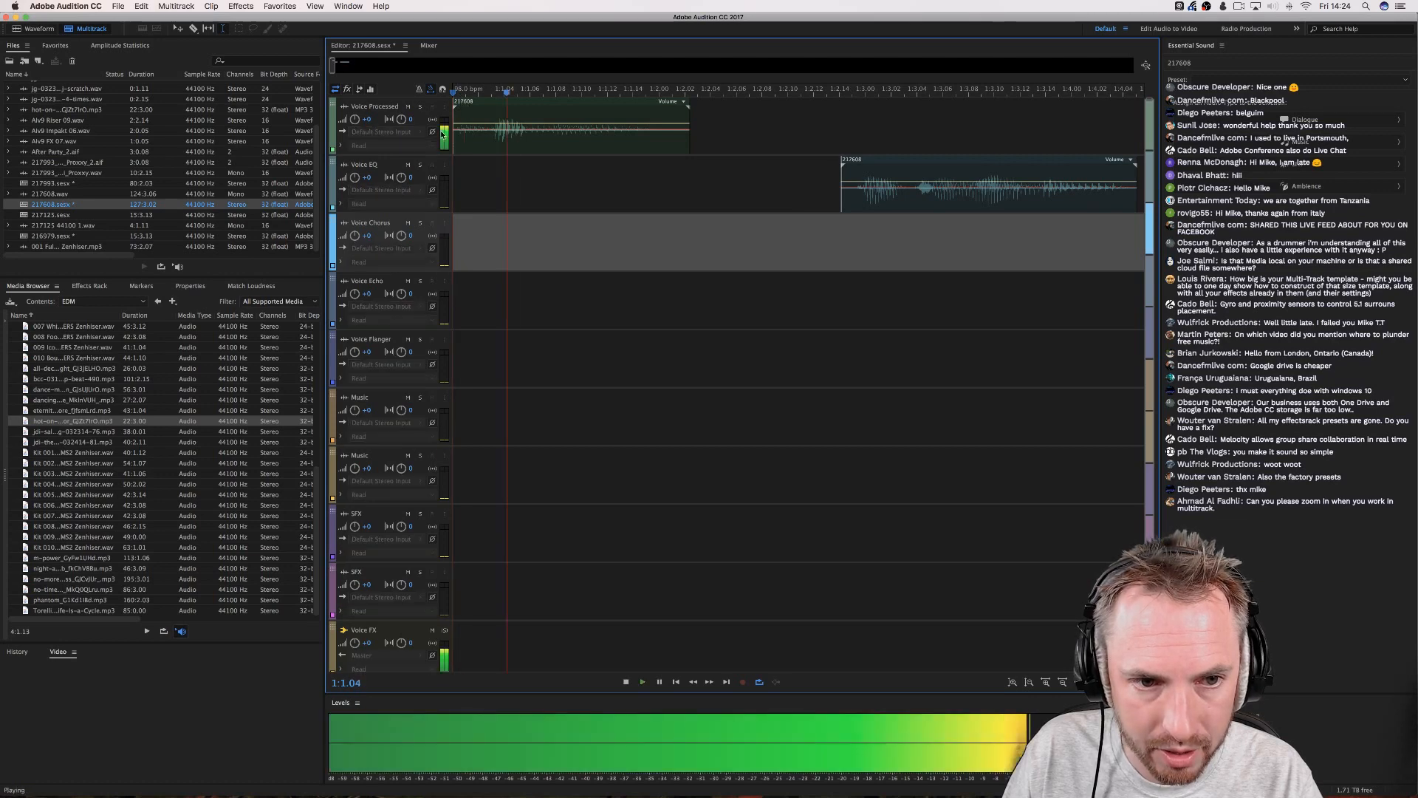
key("space")
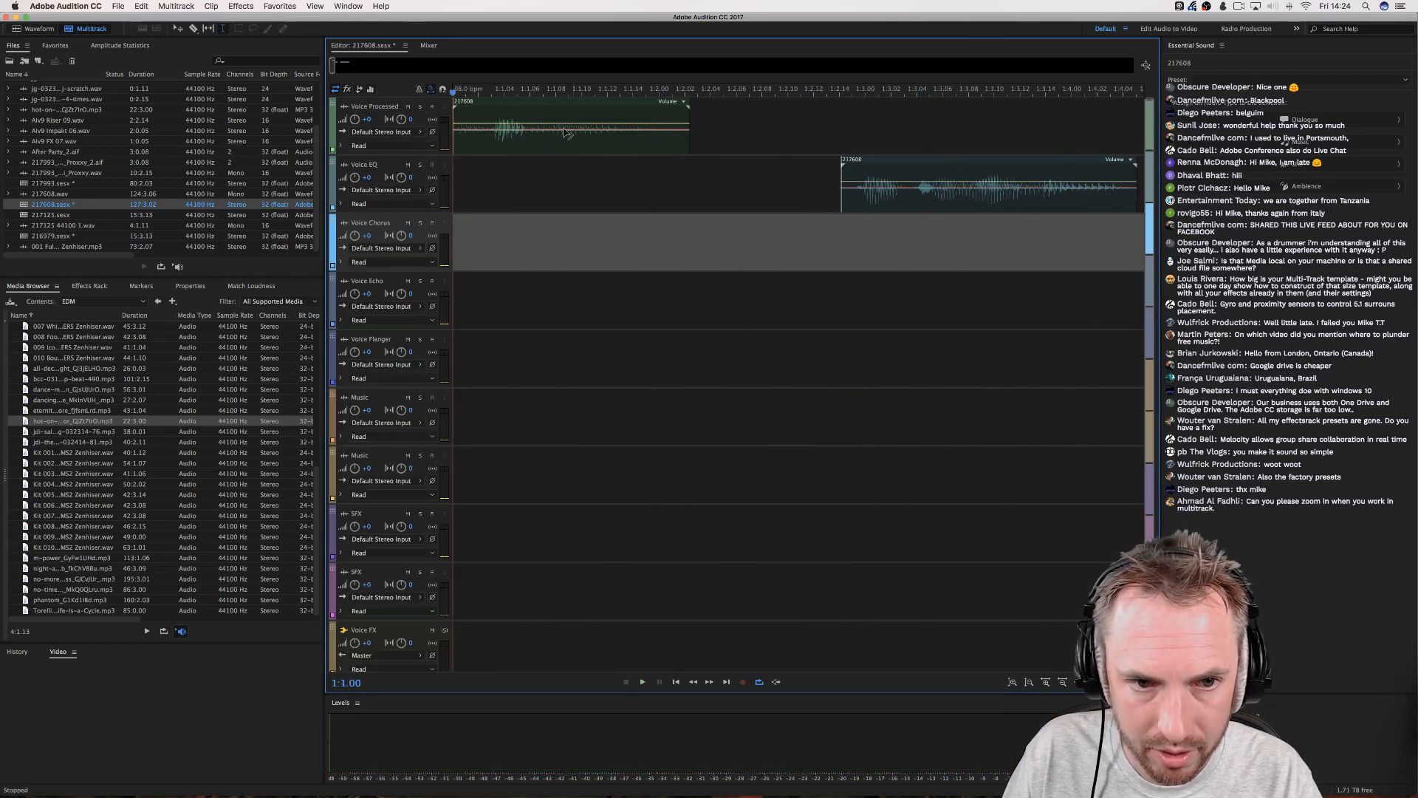
scroll(452, 91, "up", 4)
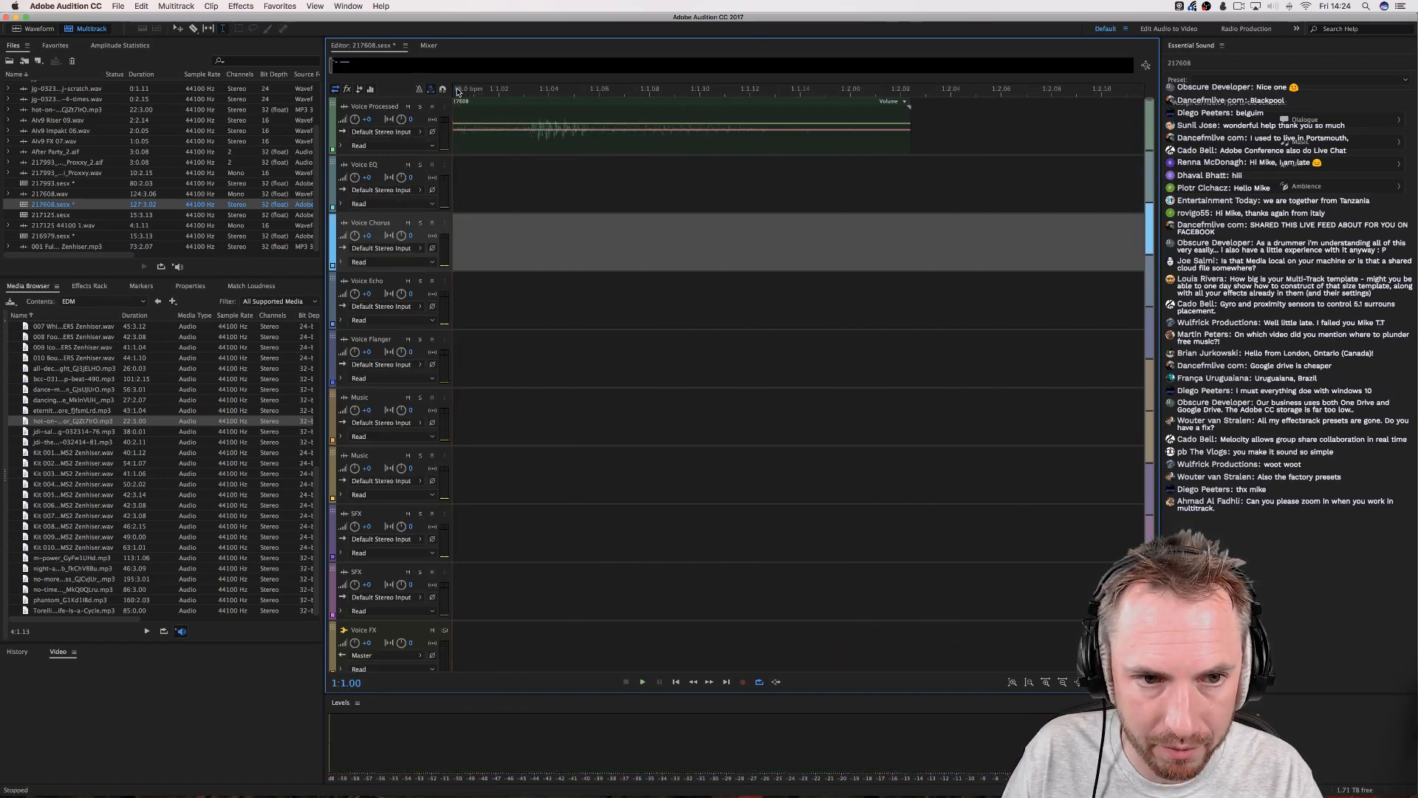
left_click(456, 137)
key("space")
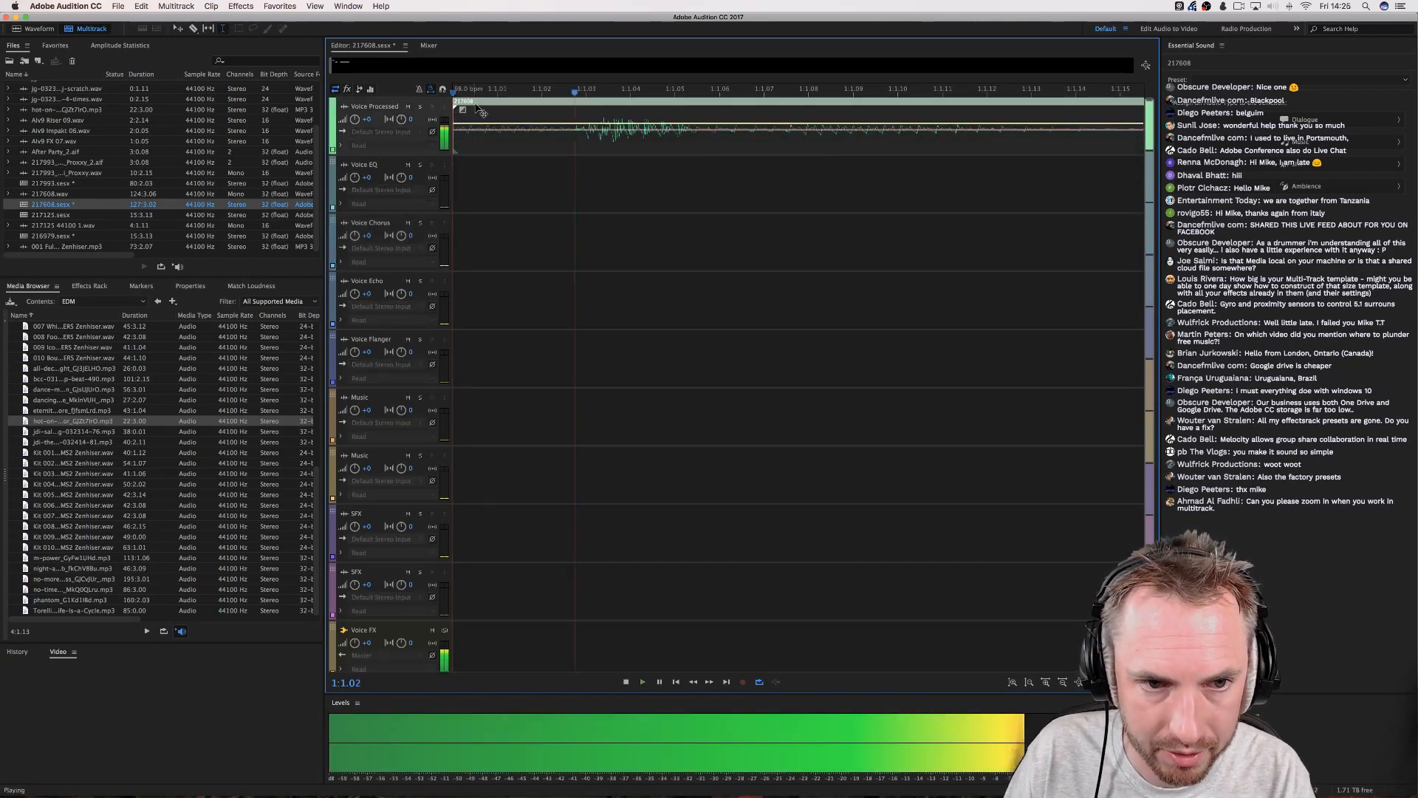
scroll(467, 91, "down", 4)
key("space")
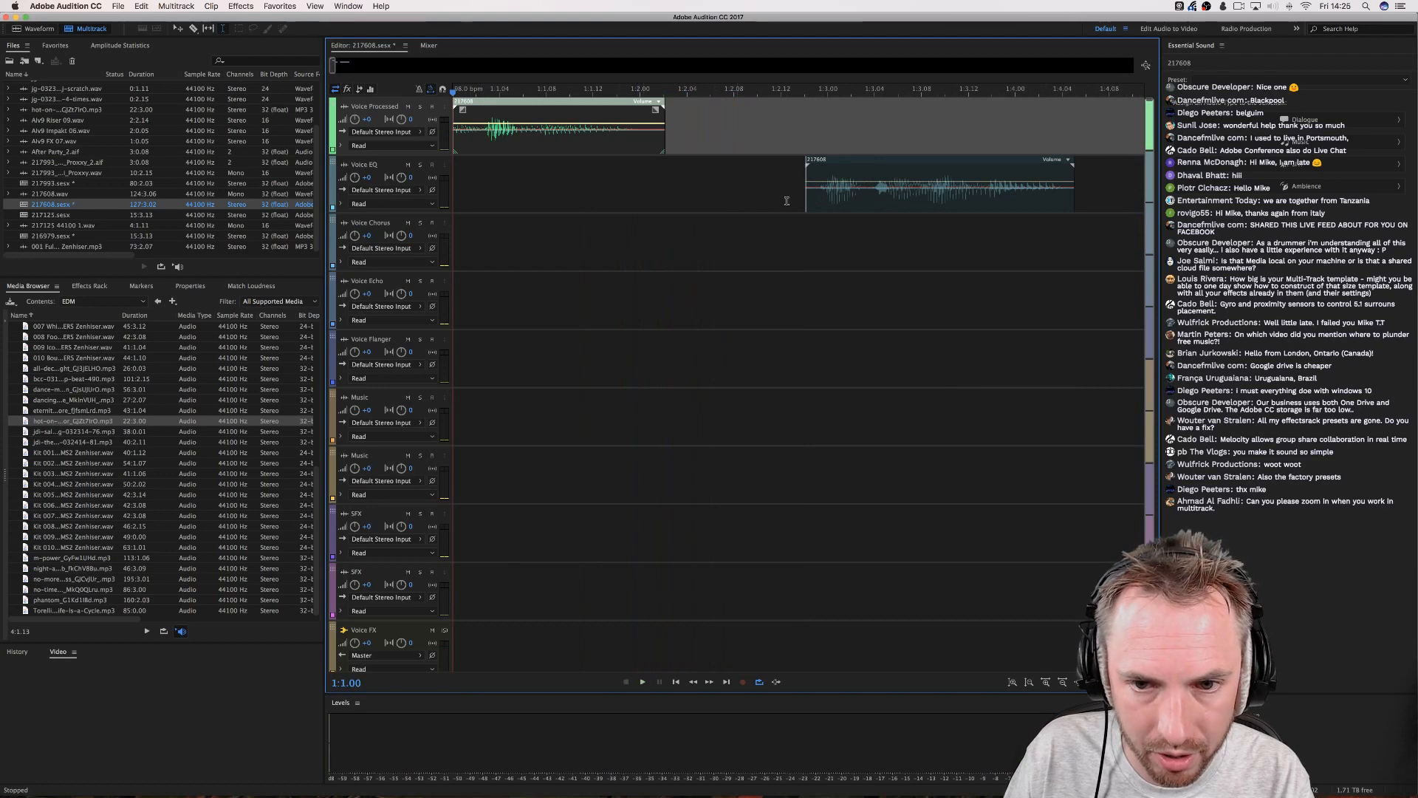
Trim the lead-in of the Voice EQ phrase, nudge its speech onto beat 1:3.00, and play from about 1:2.14.
left_click_drag(806, 197, 819, 195)
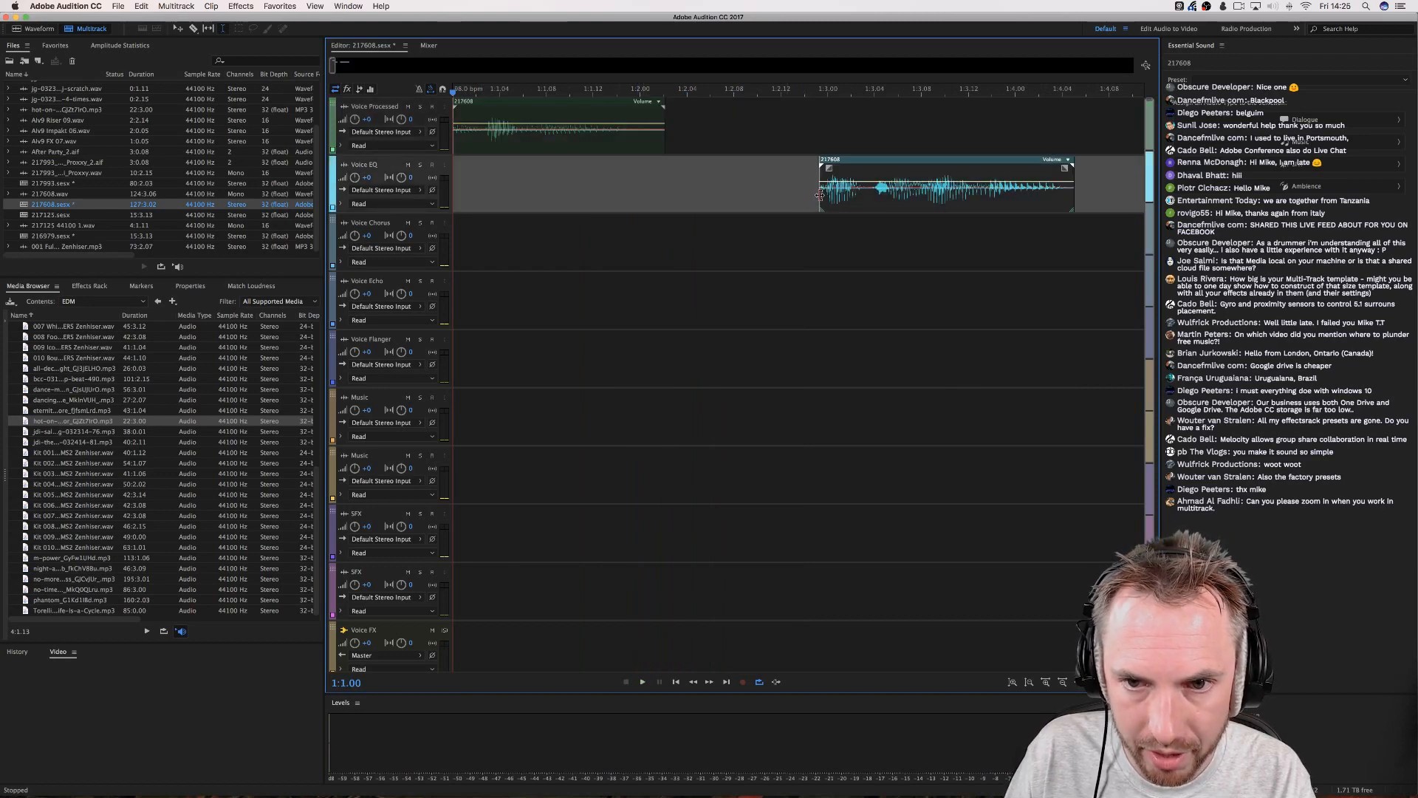
scroll(829, 93, "up", 2)
left_click(829, 93)
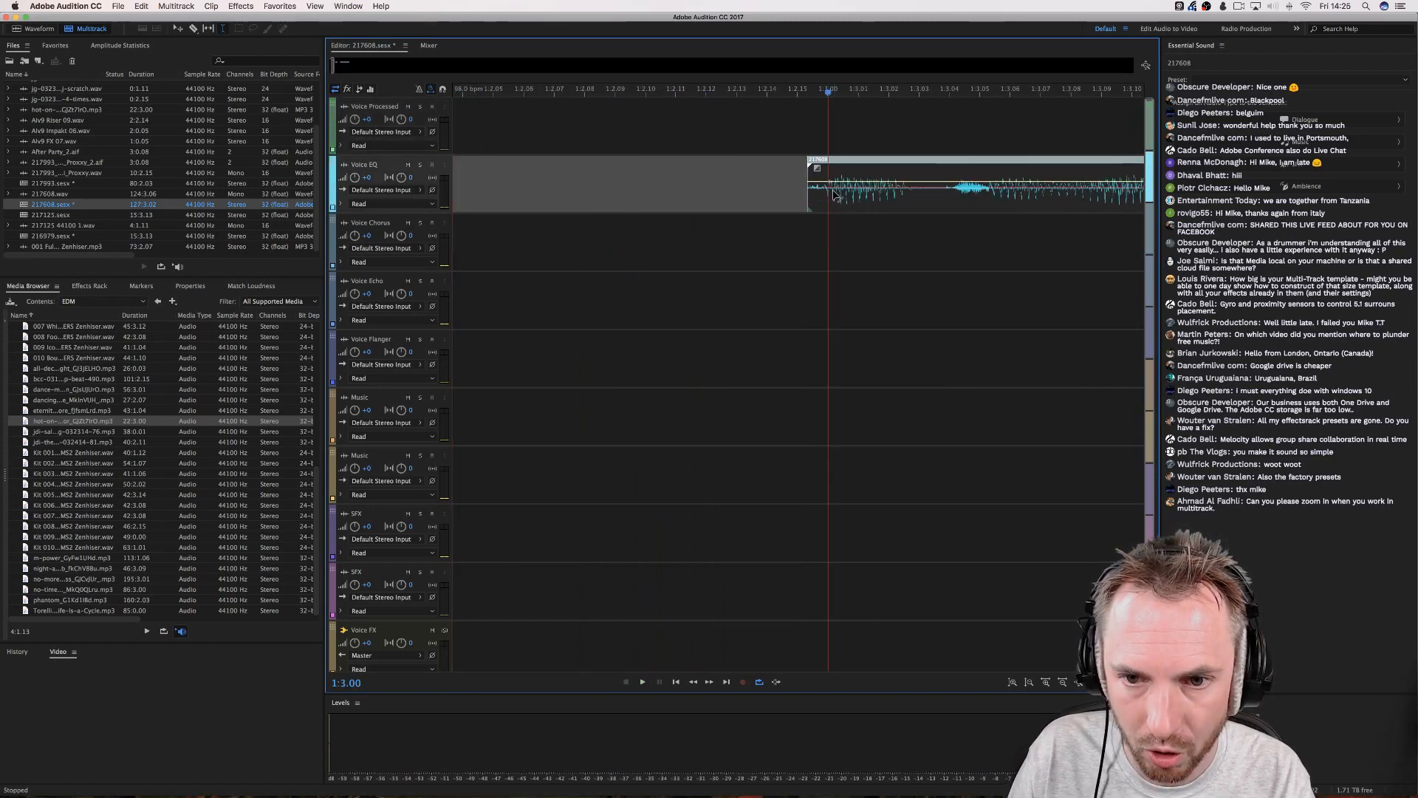
left_click_drag(818, 160, 827, 160)
left_click(770, 163)
key("space")
scroll(827, 94, "down", 1)
key("space")
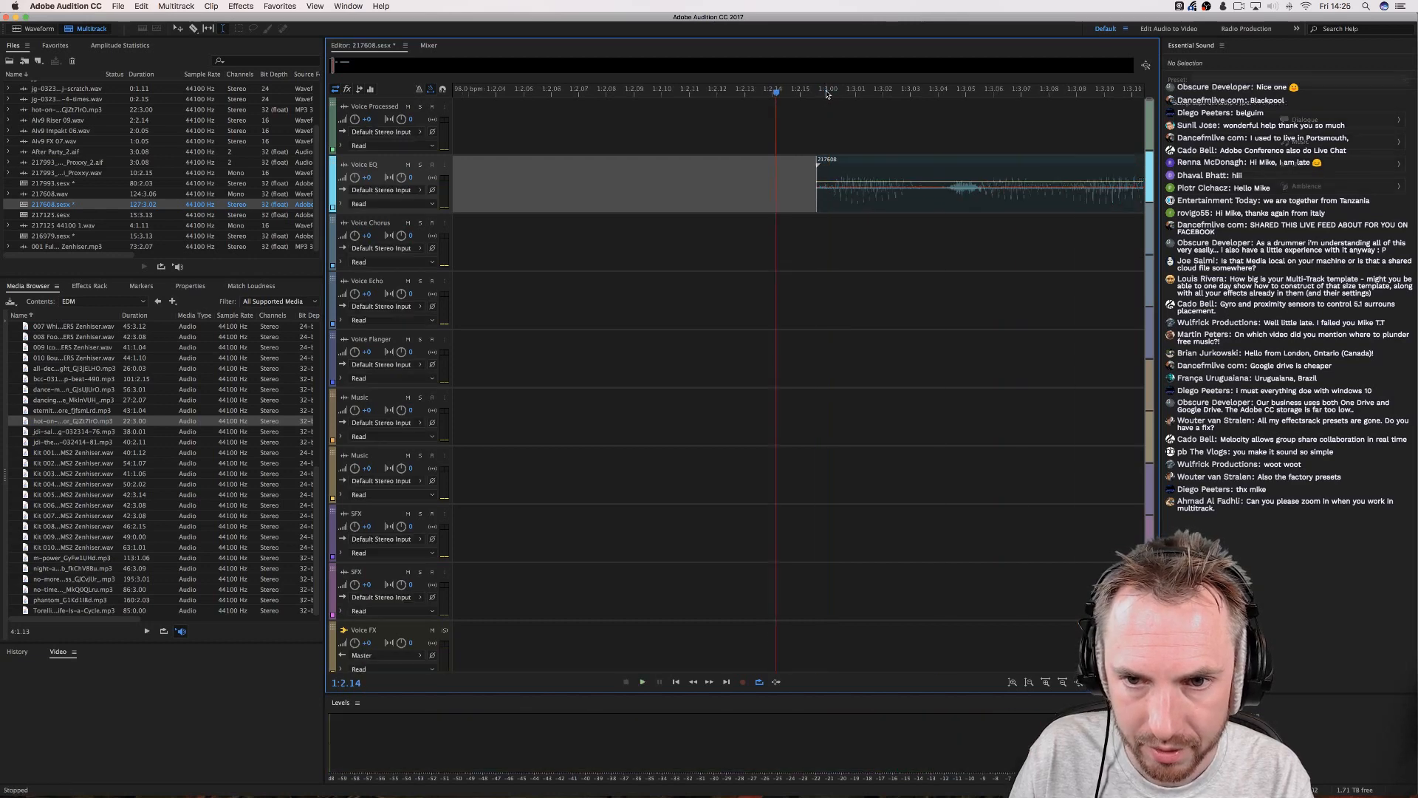
Play the first Voice Chorus phrase from about 1:4.12.
scroll(827, 94, "down", 4)
key("space")
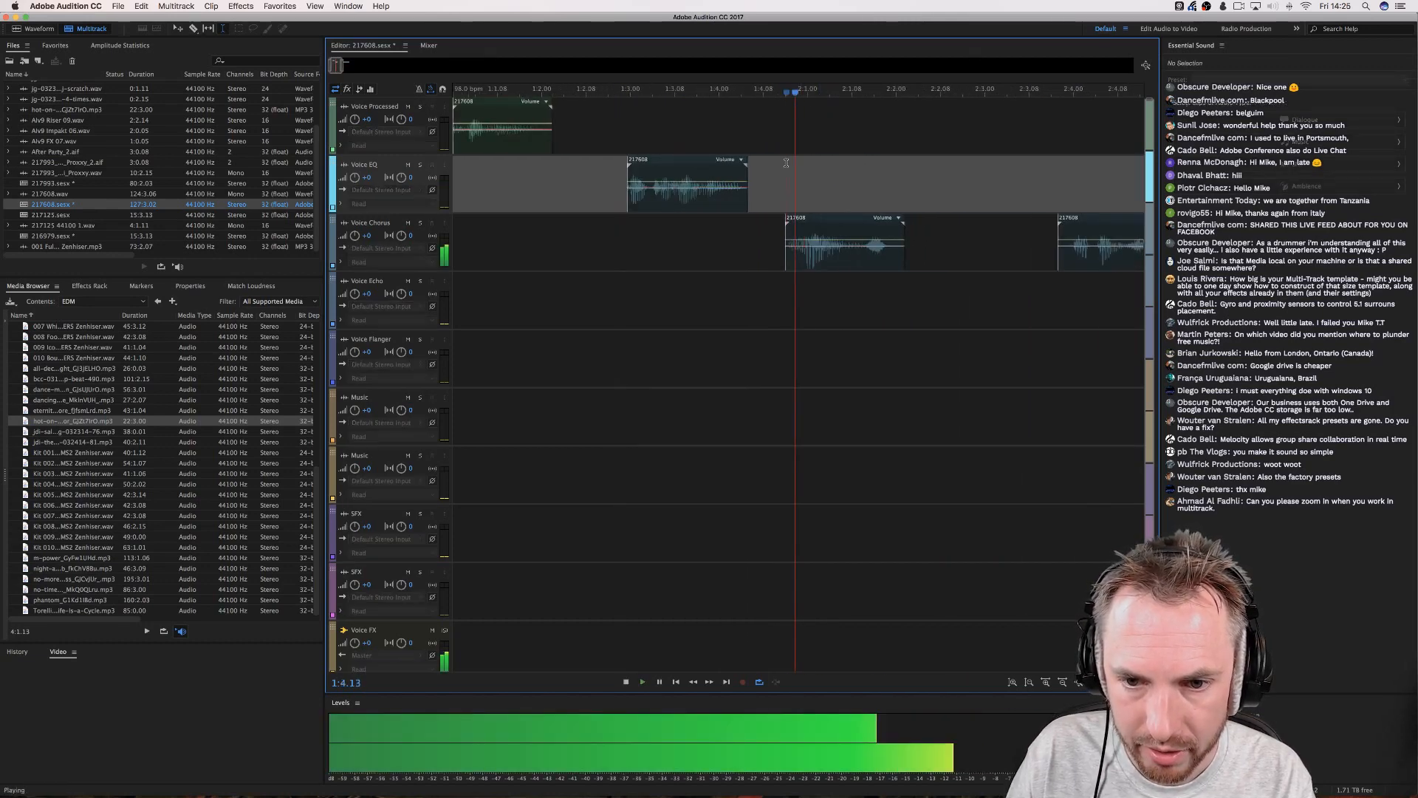
key("space")
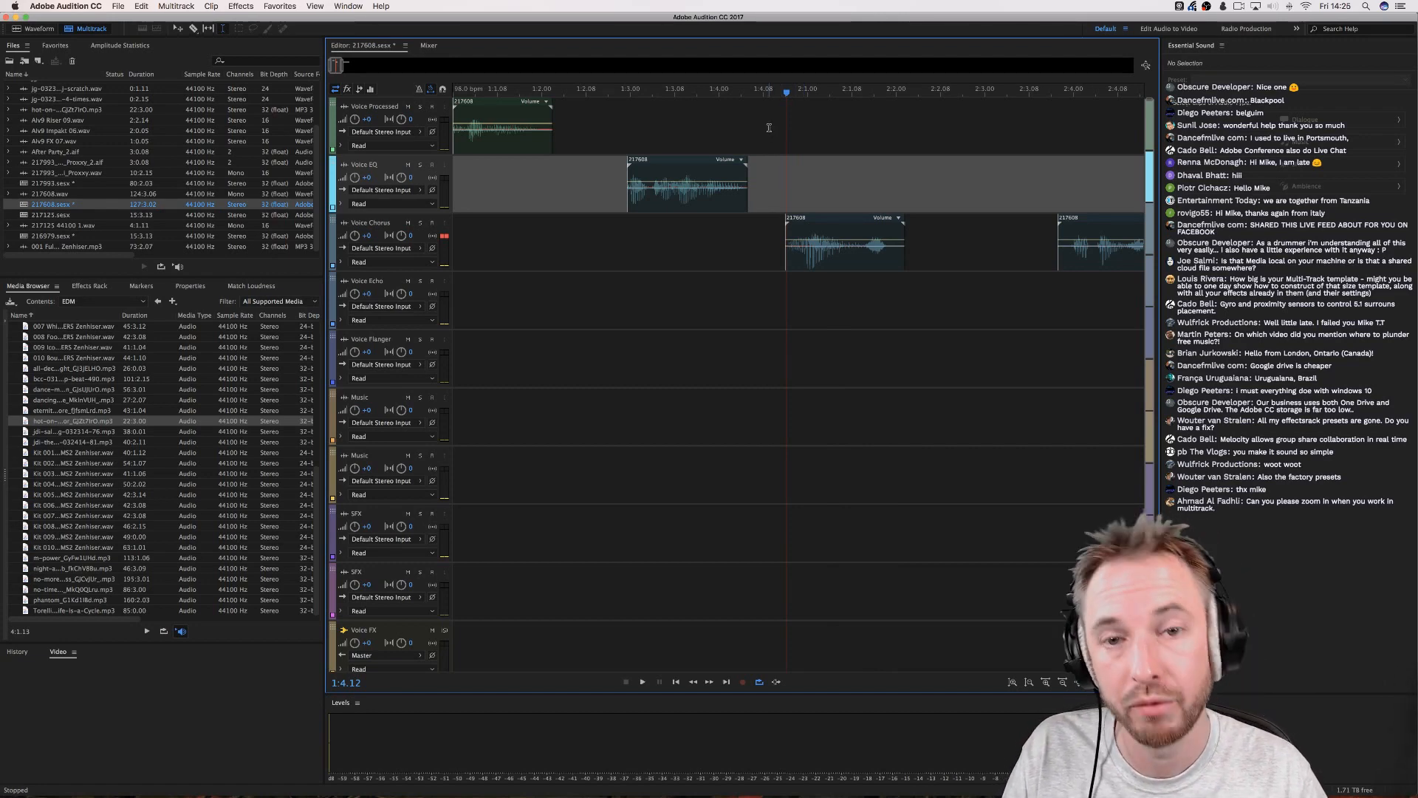
Place the playhead at 2:2.04 and set the Voice EQ track's input to mono [03M] Saffire: IP 3 for recording.
scroll(872, 219, "right", 3)
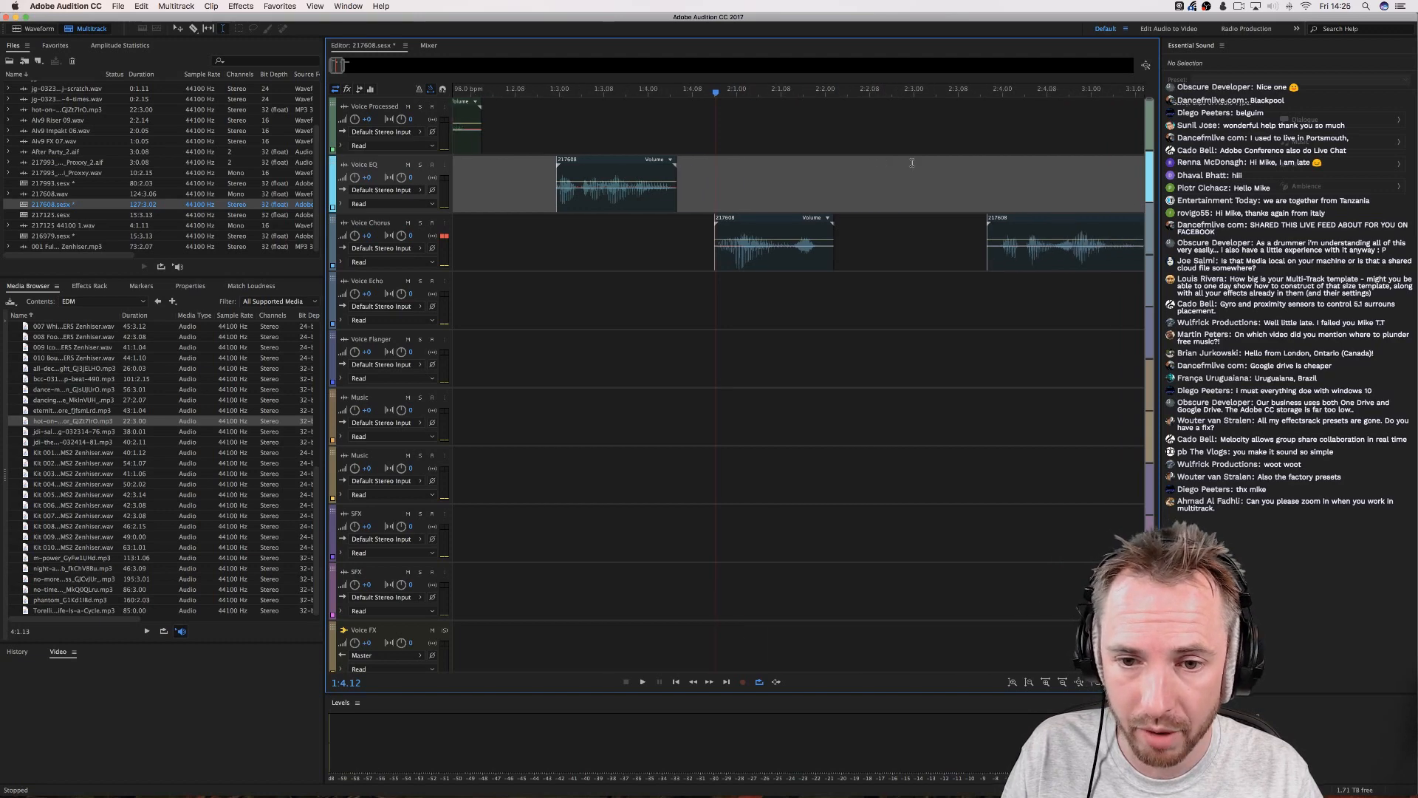
left_click(837, 191)
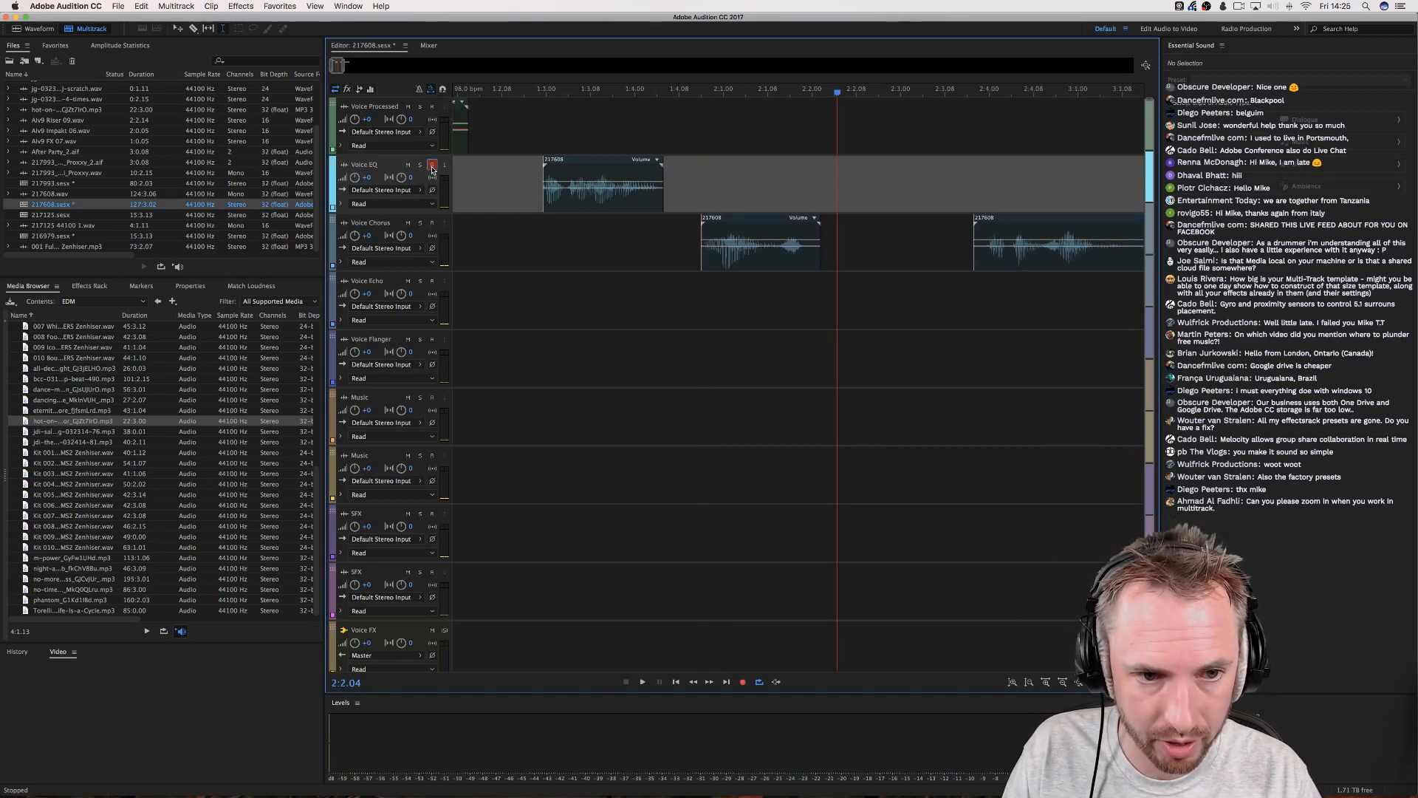
left_click(433, 168)
left_click(421, 205)
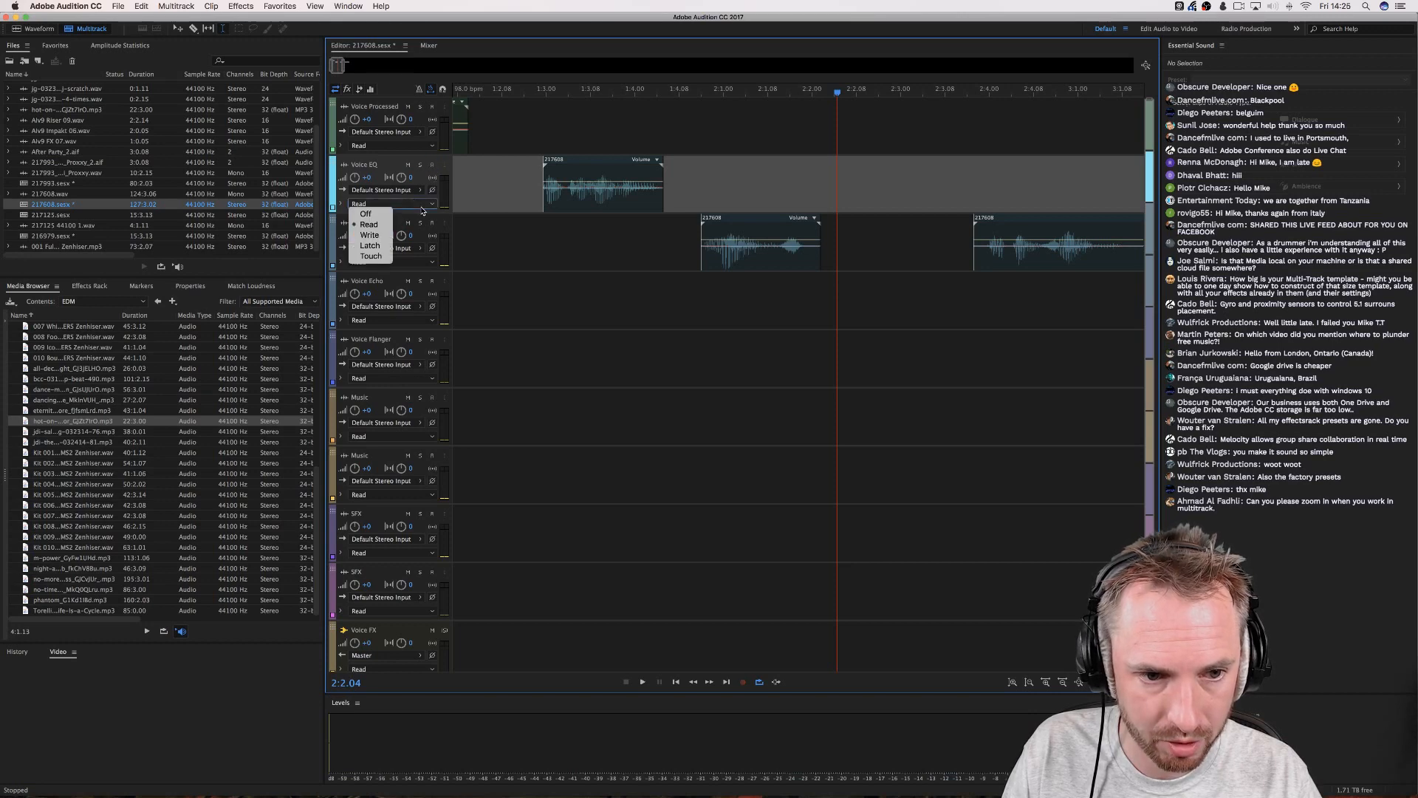
left_click(420, 198)
left_click(418, 192)
mouse_move(473, 212)
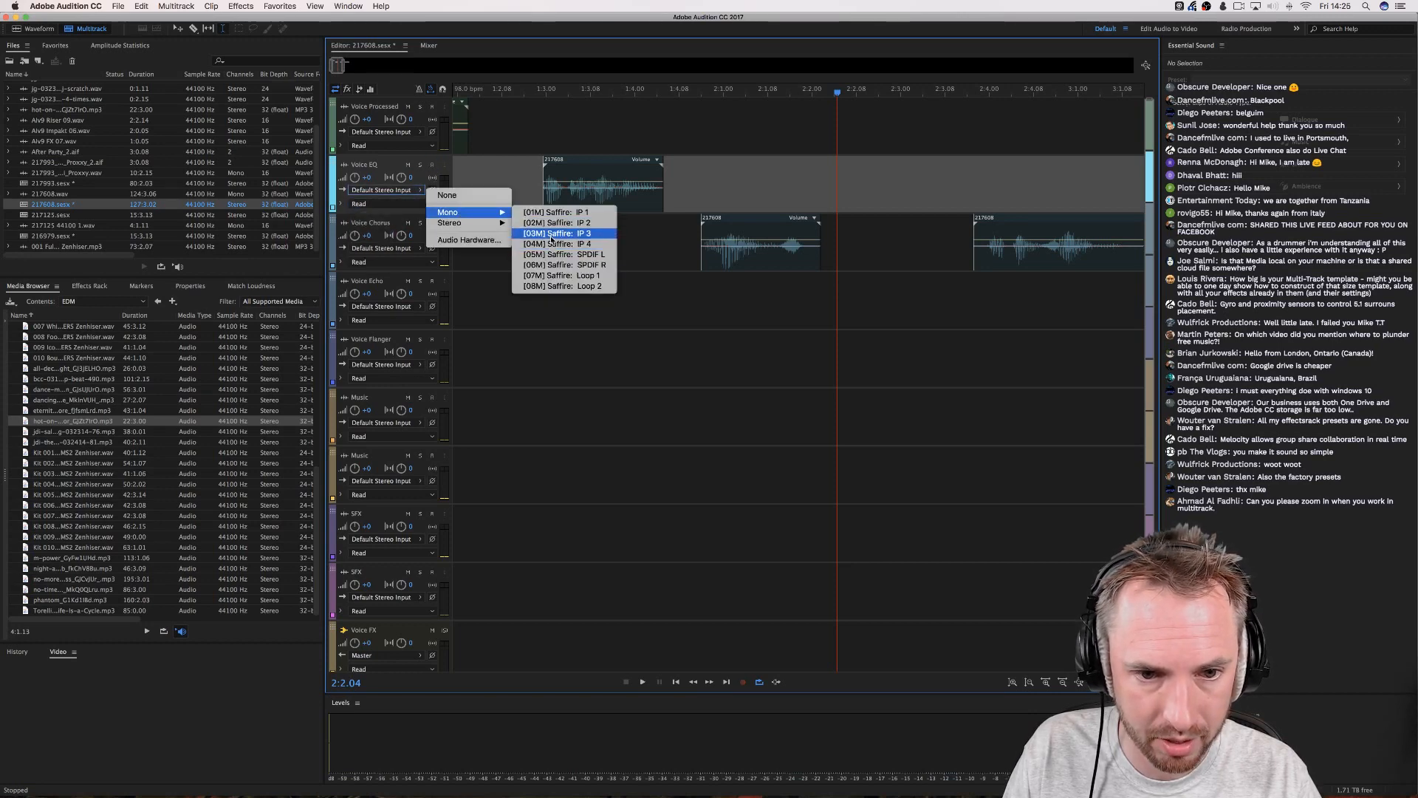
left_click(561, 232)
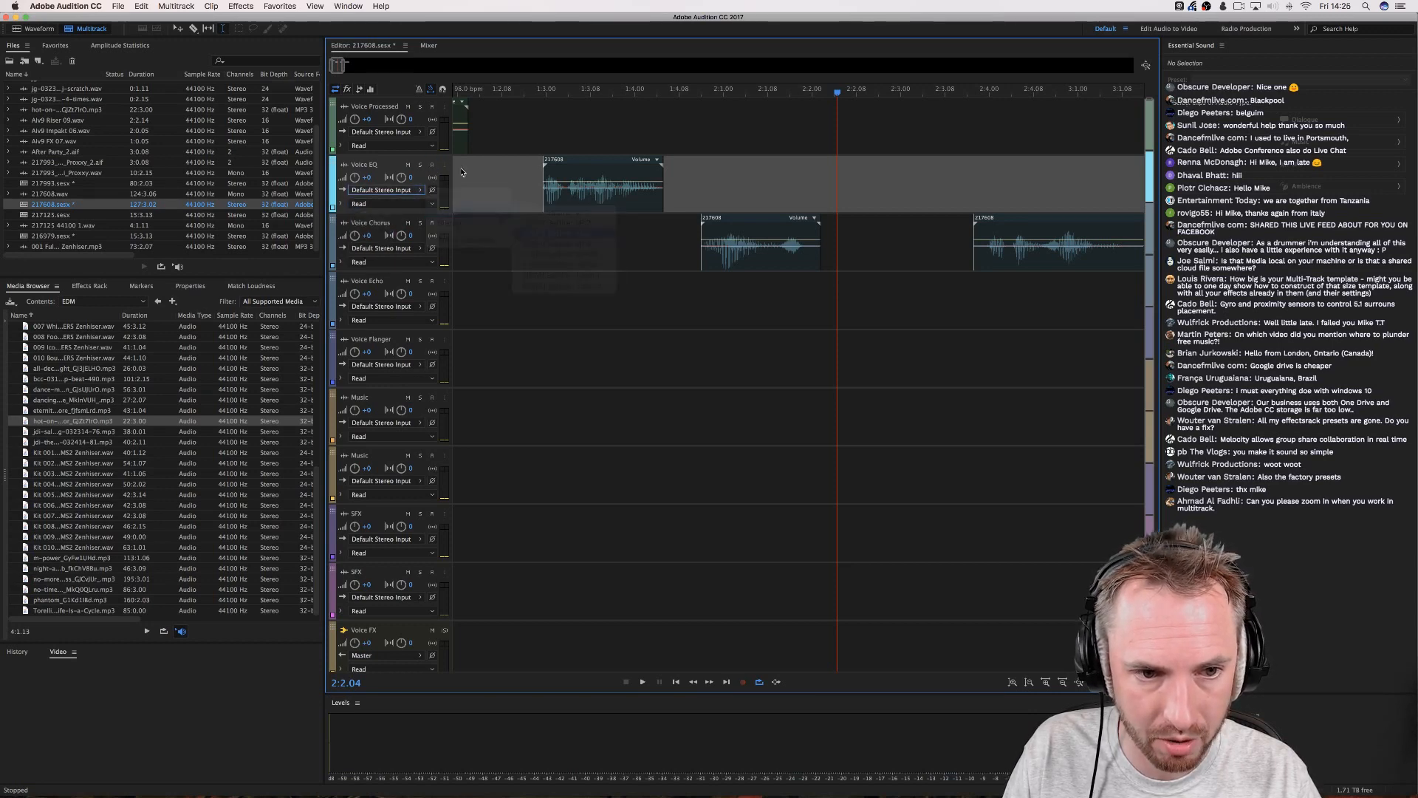
Record a short take on Voice EQ from 2:2.04 and move its clip back to start at about beat 2:1.
left_click(741, 682)
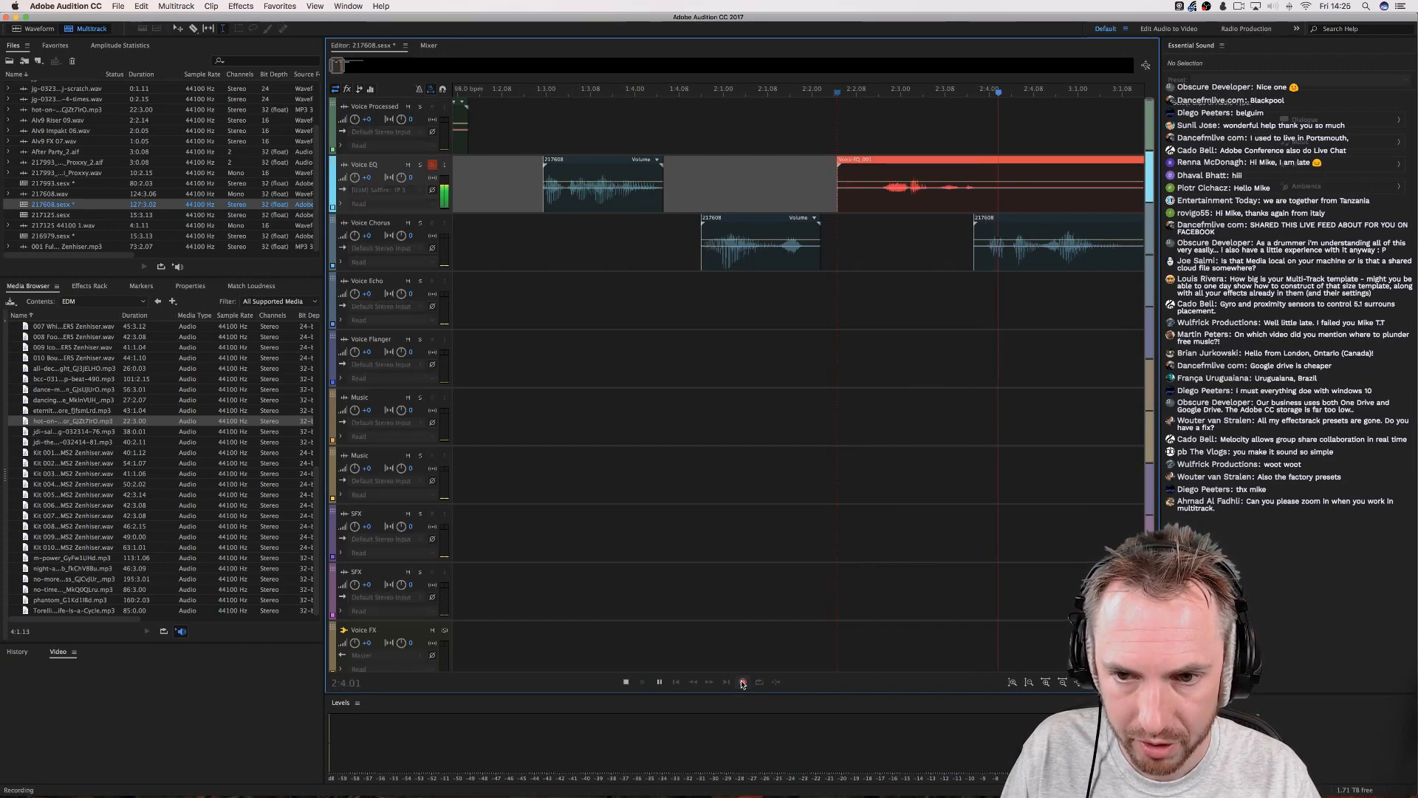
left_click(743, 682)
left_click_drag(895, 194, 796, 200)
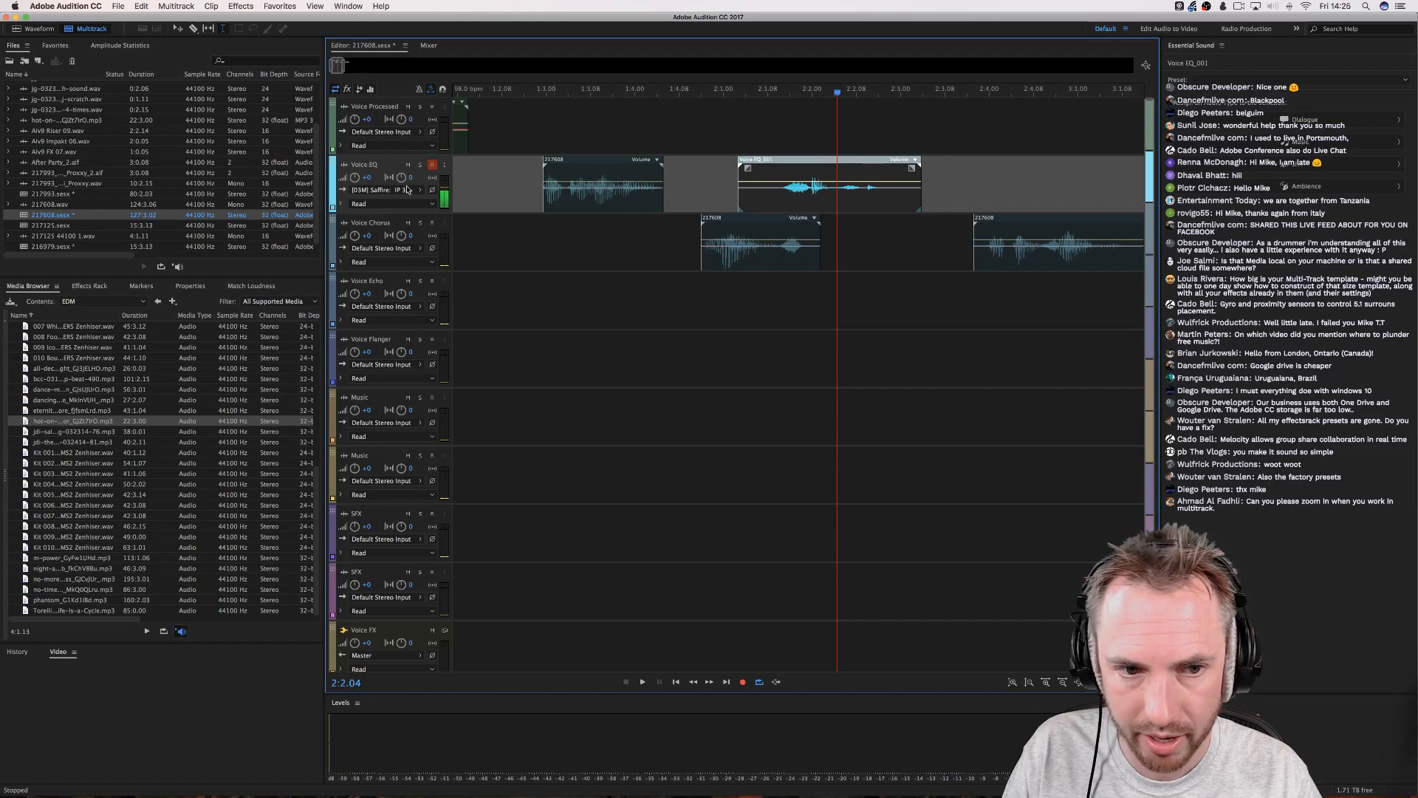
Solo and disarm the Voice EQ track and play the recorded take from 2:1.04.
left_click(420, 166)
left_click(432, 166)
left_click(750, 122)
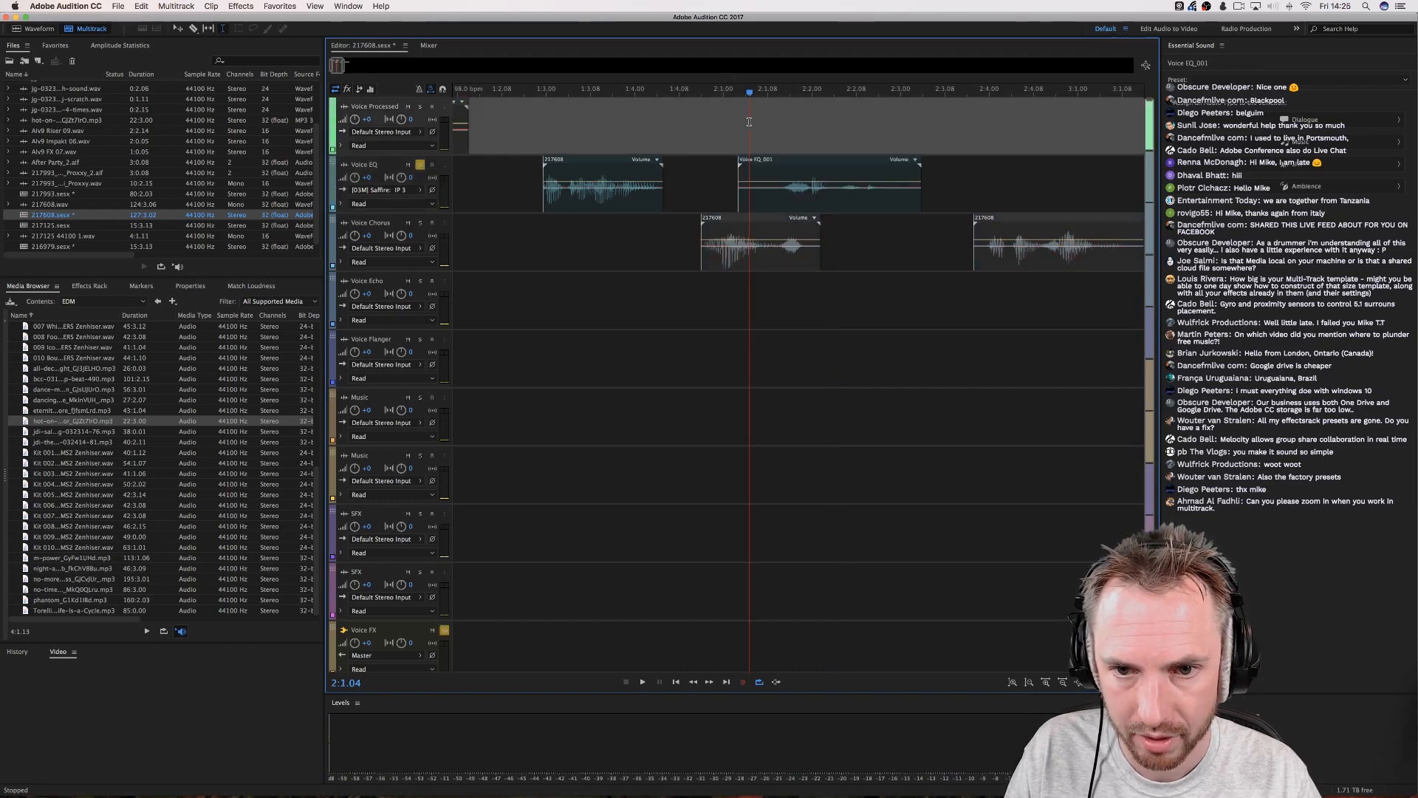
key("space")
key("space")
Examine where the recorded take's speech falls relative to beat 2:2.00 and play from 2:1.10.
scroll(812, 95, "up", 5)
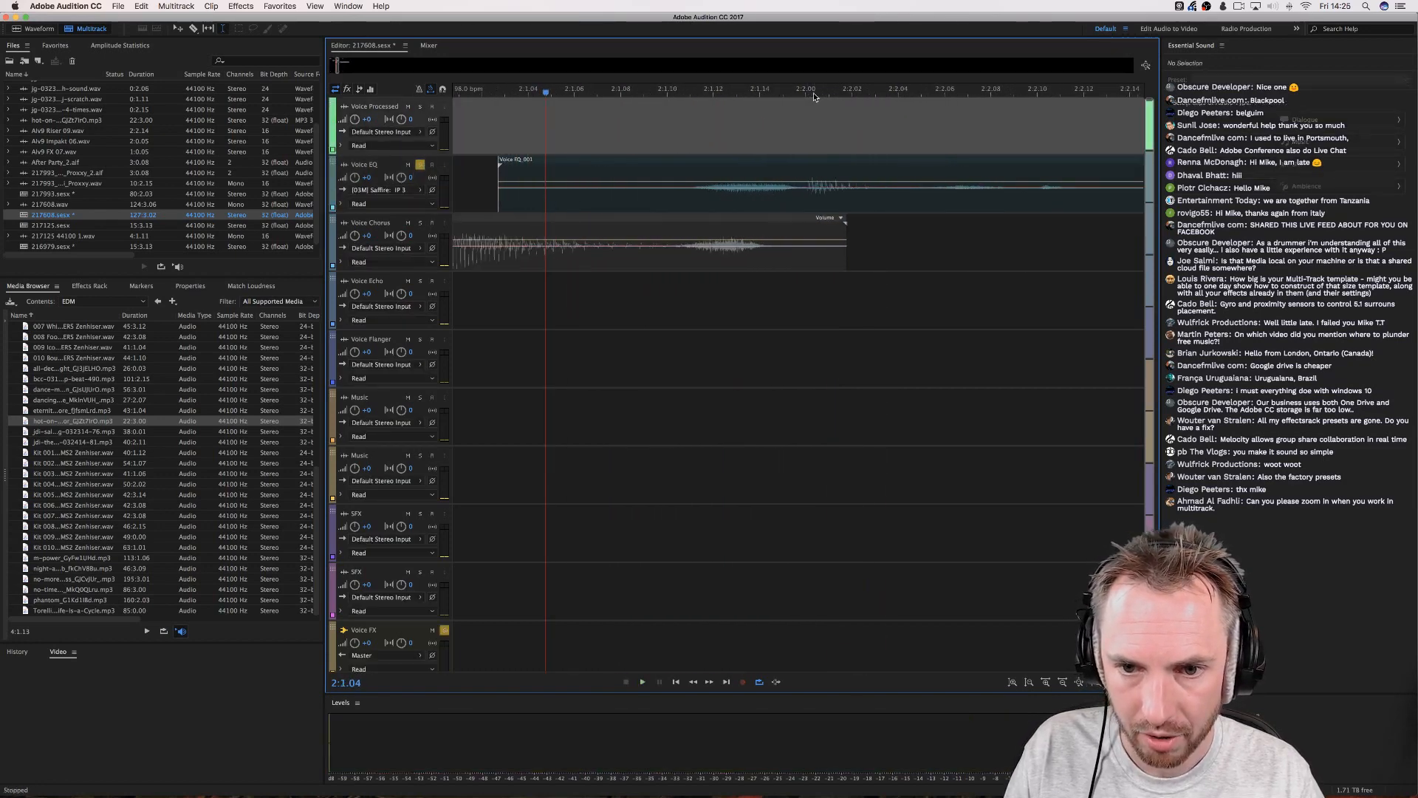
mouse_move(813, 96)
left_mouse_down()
mouse_move(705, 96)
mouse_move(806, 96)
left_mouse_up()
left_click(825, 196)
left_click(810, 148)
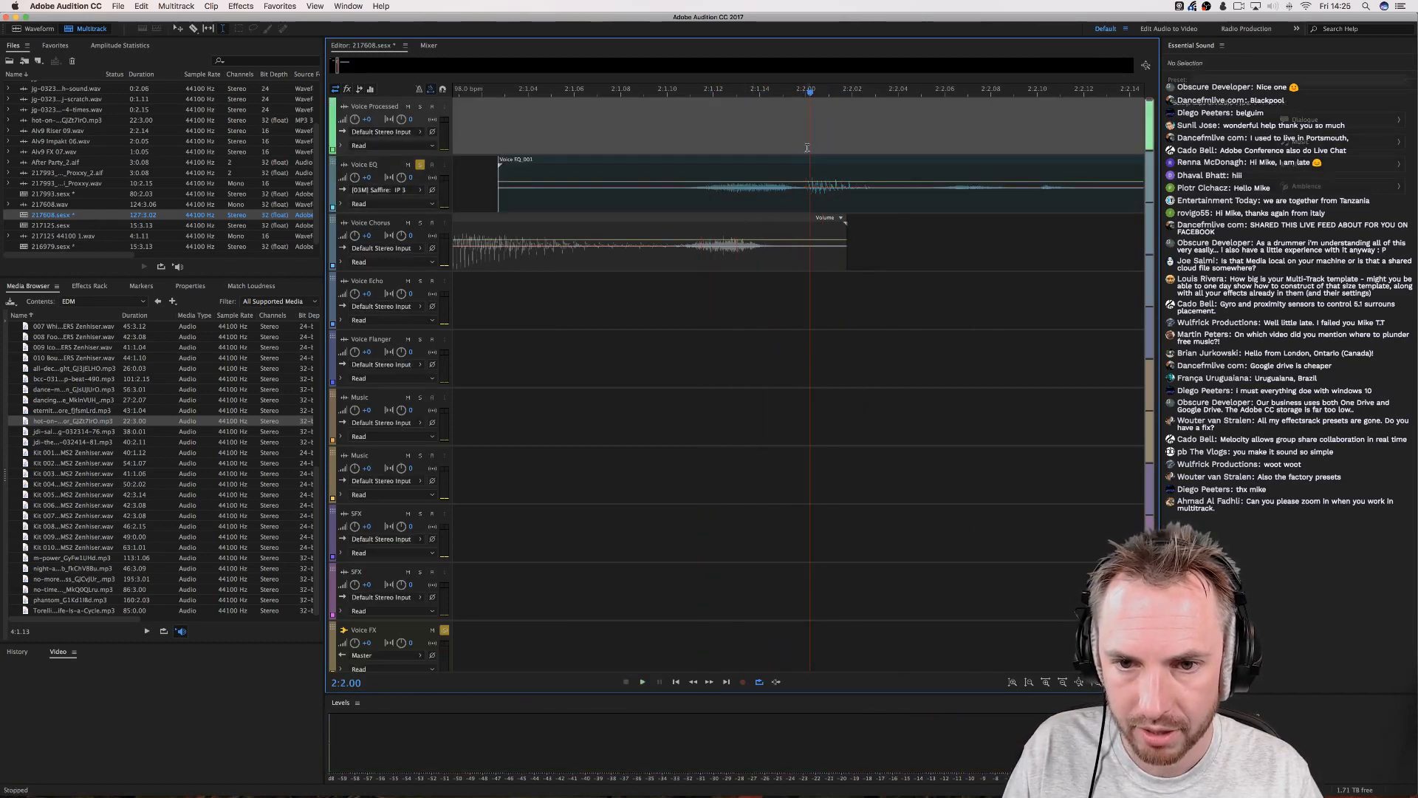
left_click(807, 133)
scroll(786, 130, "down", 3)
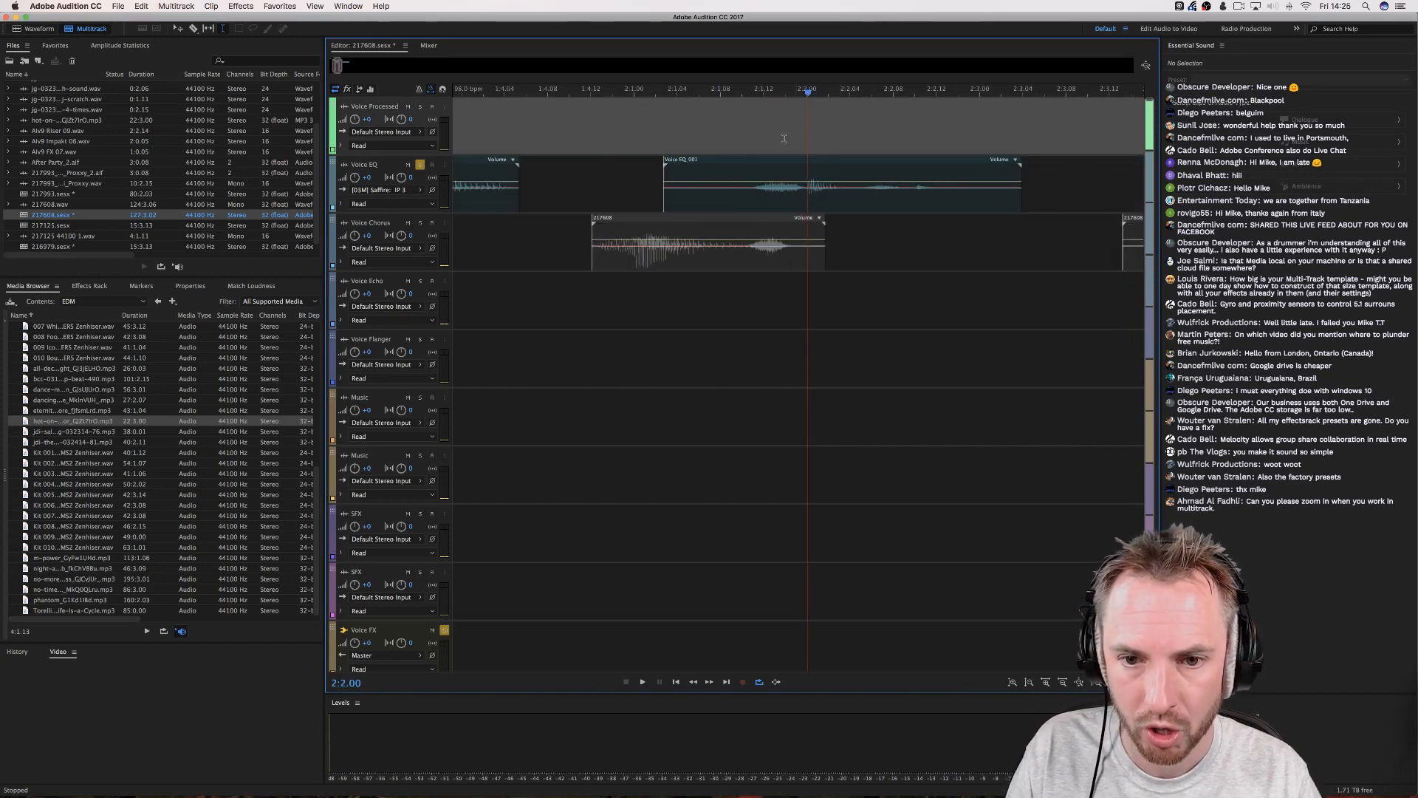
scroll(754, 117, "up", 2)
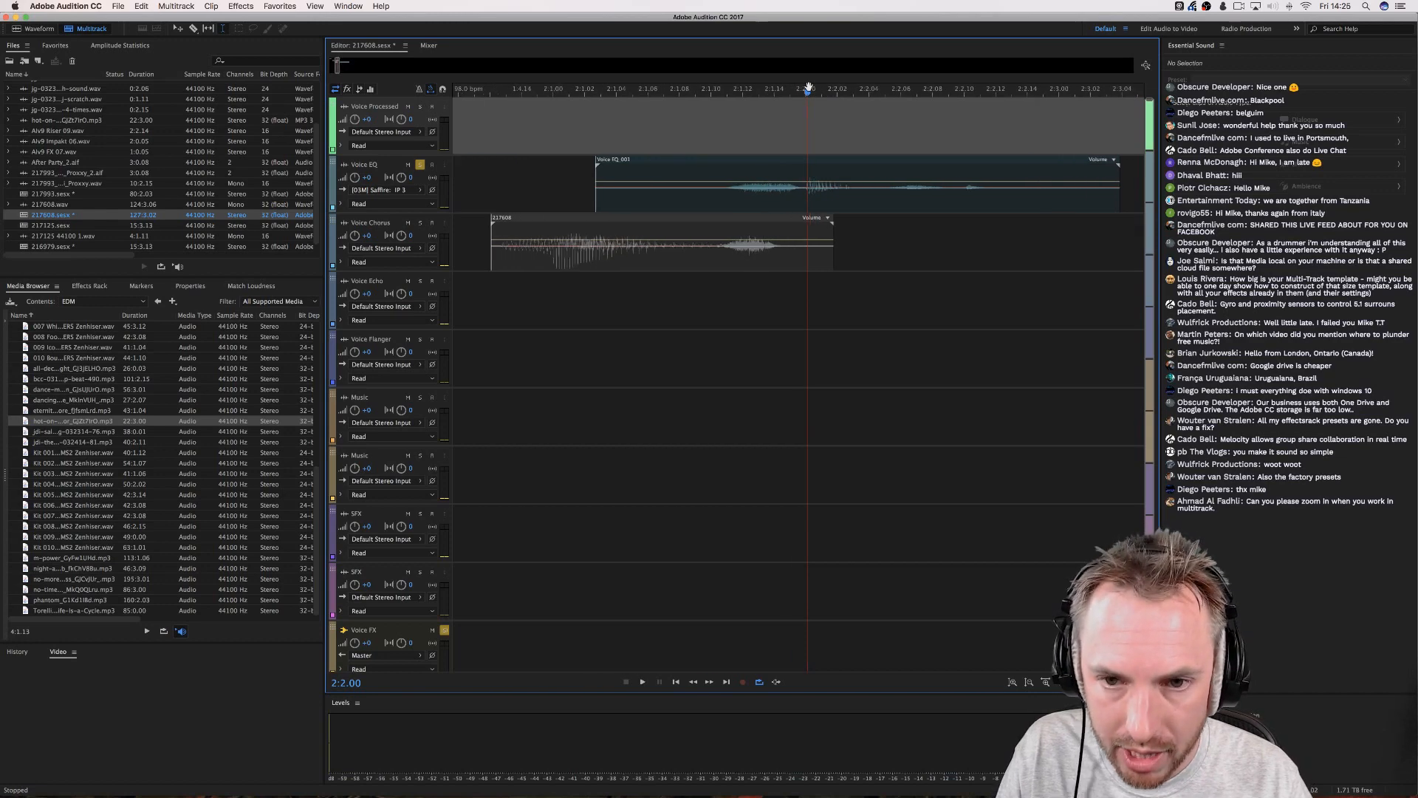
left_click(702, 125)
key("space")
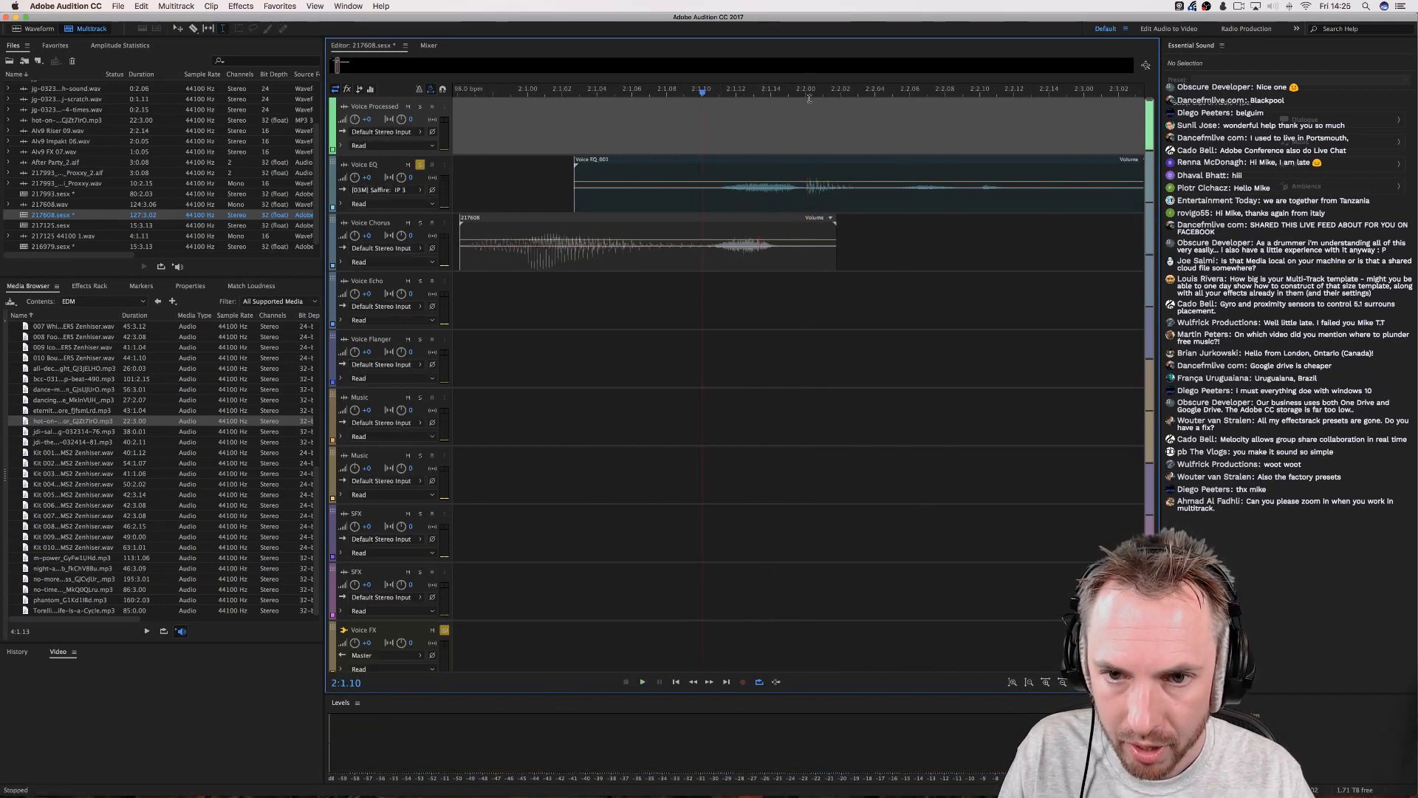
scroll(817, 194, "down", 3)
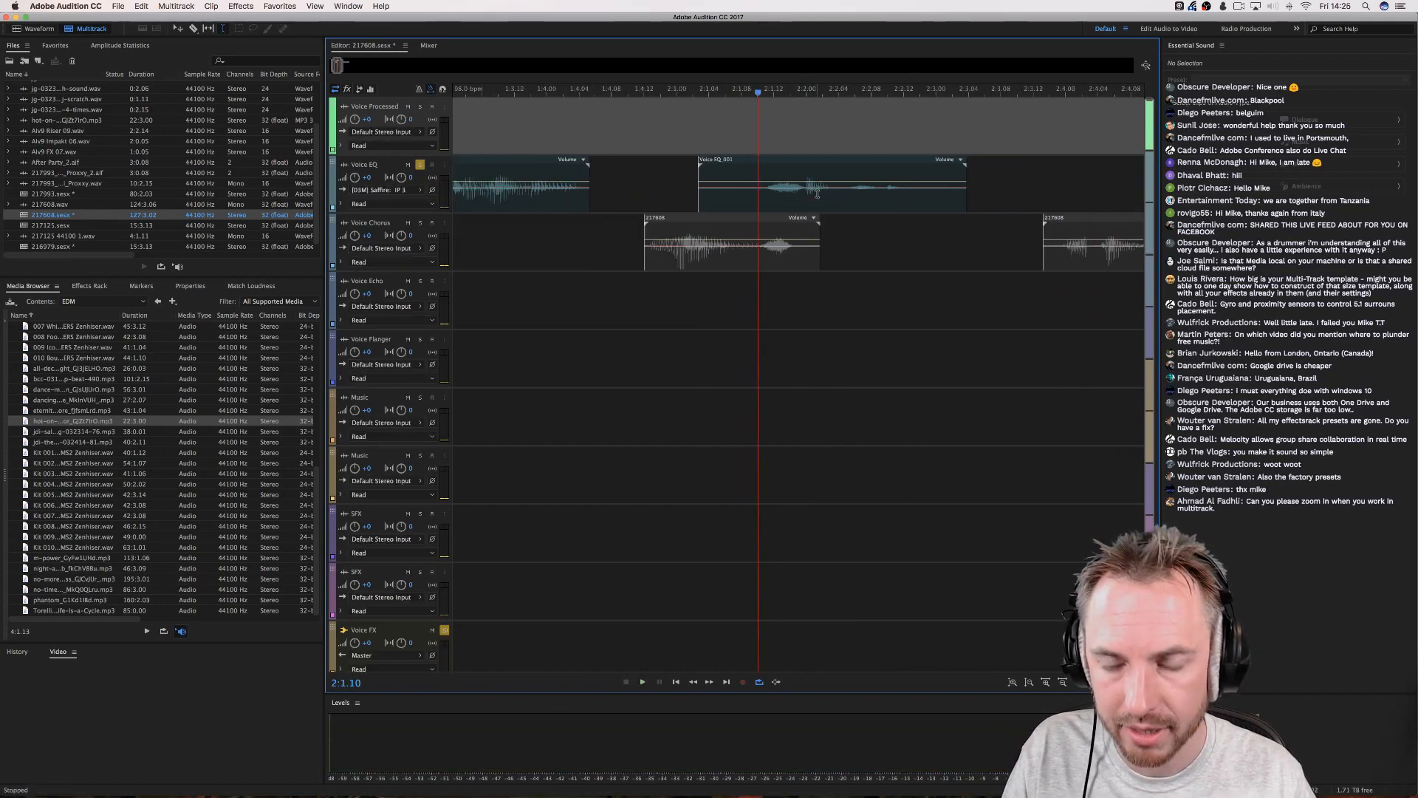
Delete the recorded take from Voice EQ and turn off the track's solo.
left_click(816, 204)
key("Delete")
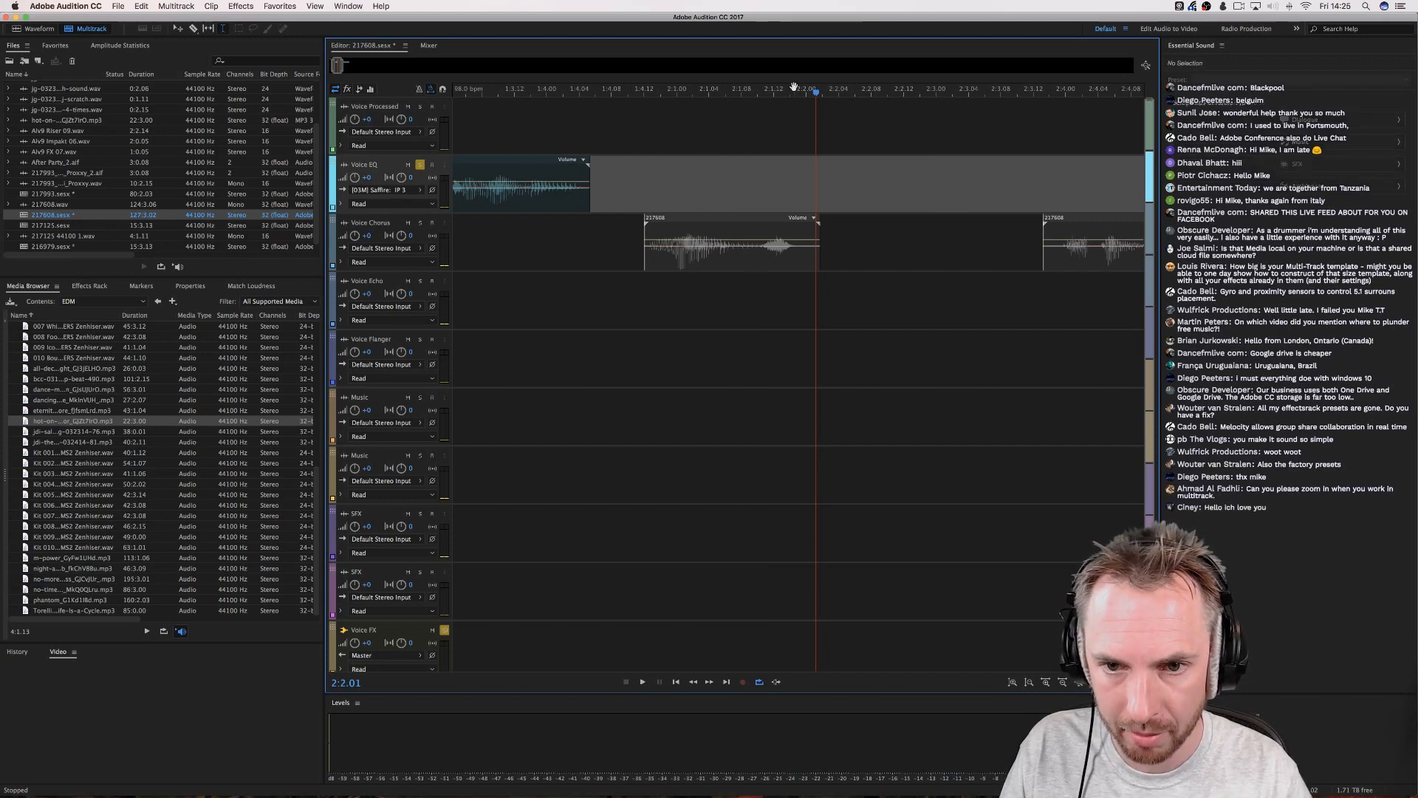
scroll(793, 87, "down", 3)
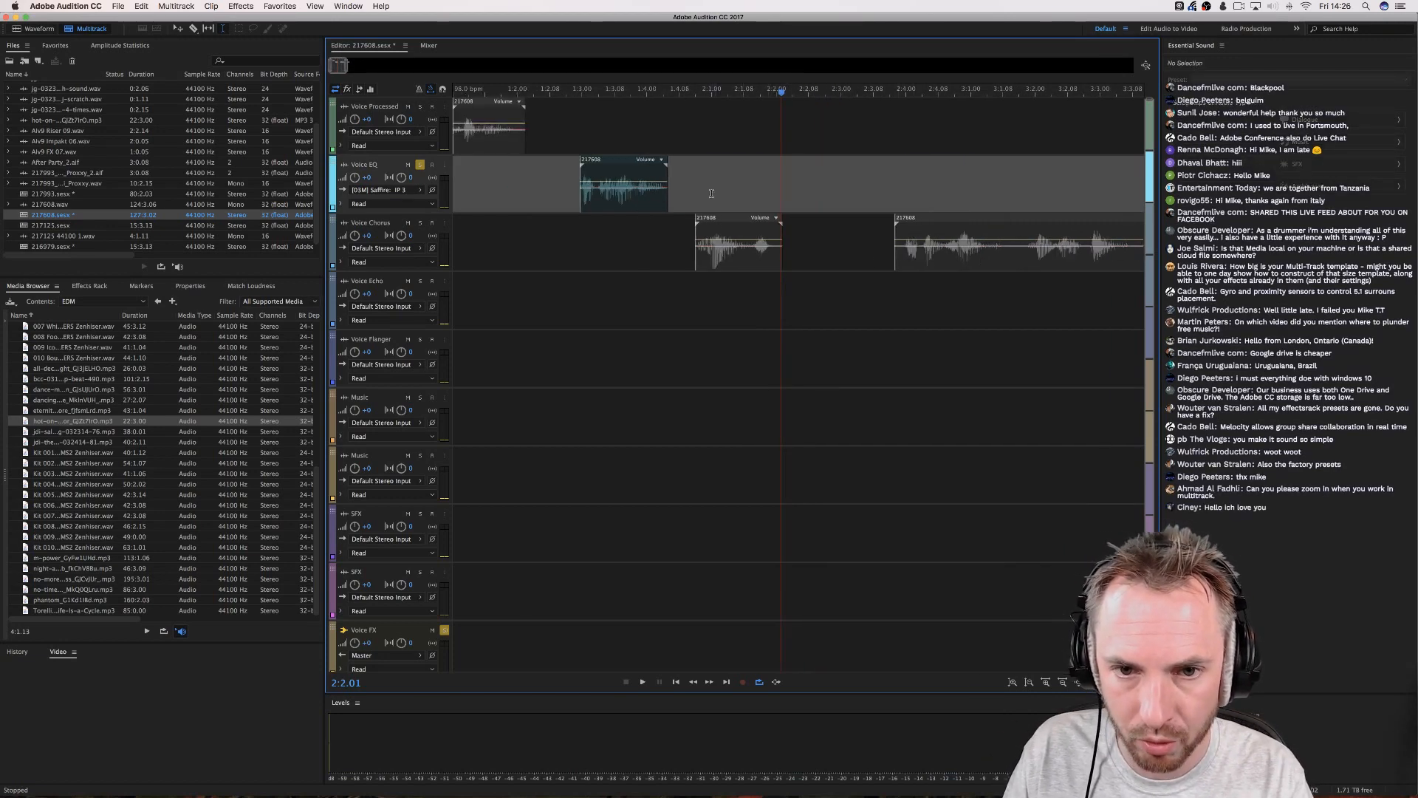
left_click(703, 199)
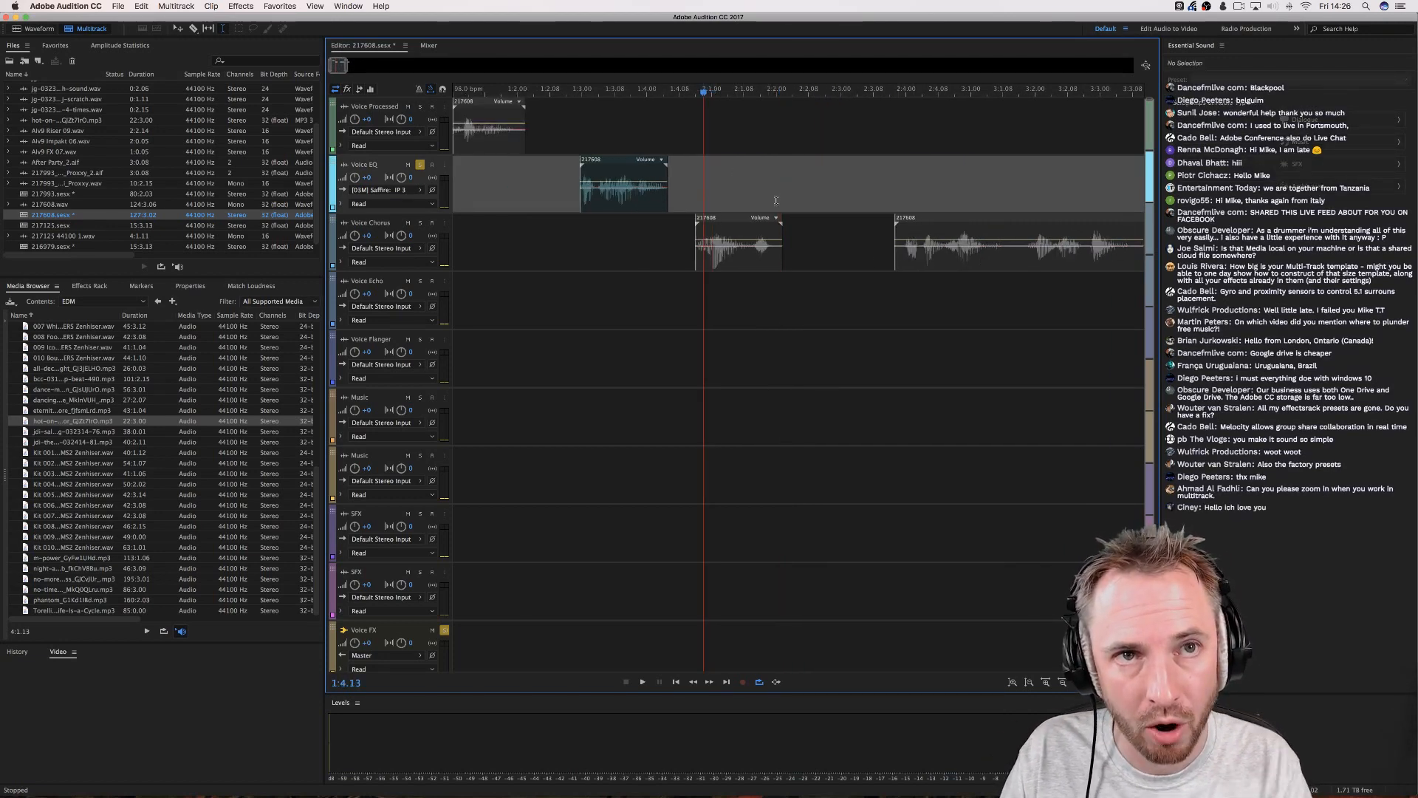
scroll(418, 256, "up", 4)
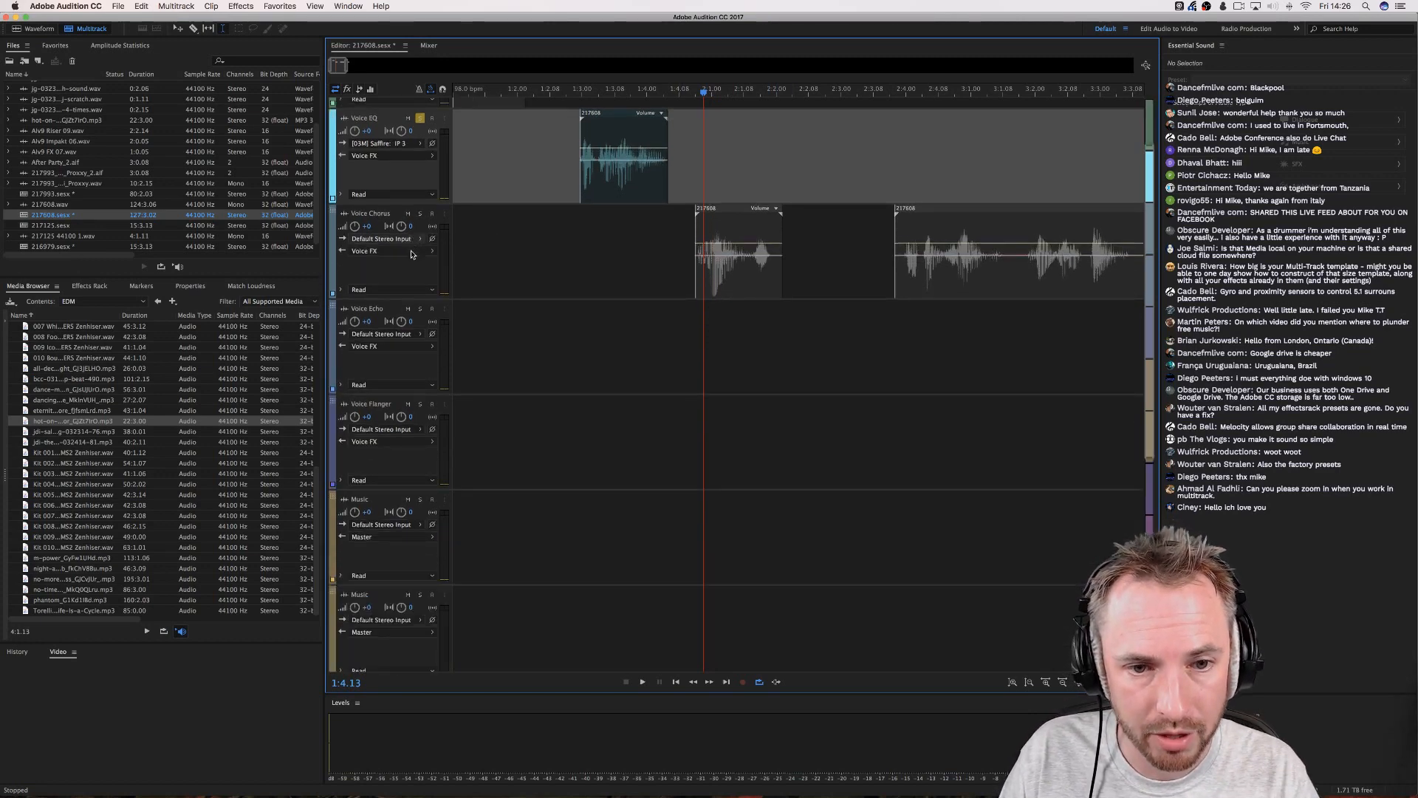
scroll(418, 232, "up", 1)
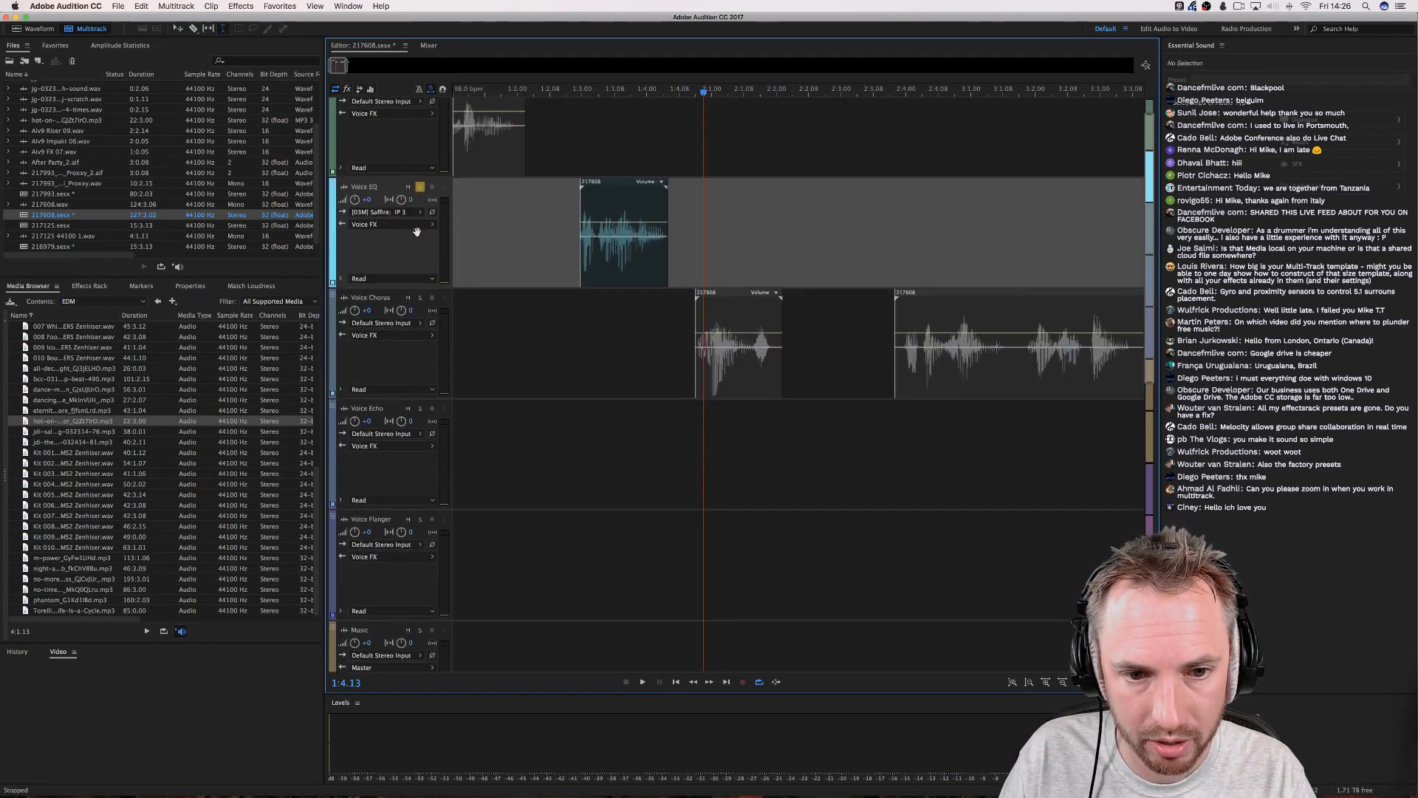
scroll(511, 227, "up", 2)
left_click(419, 217)
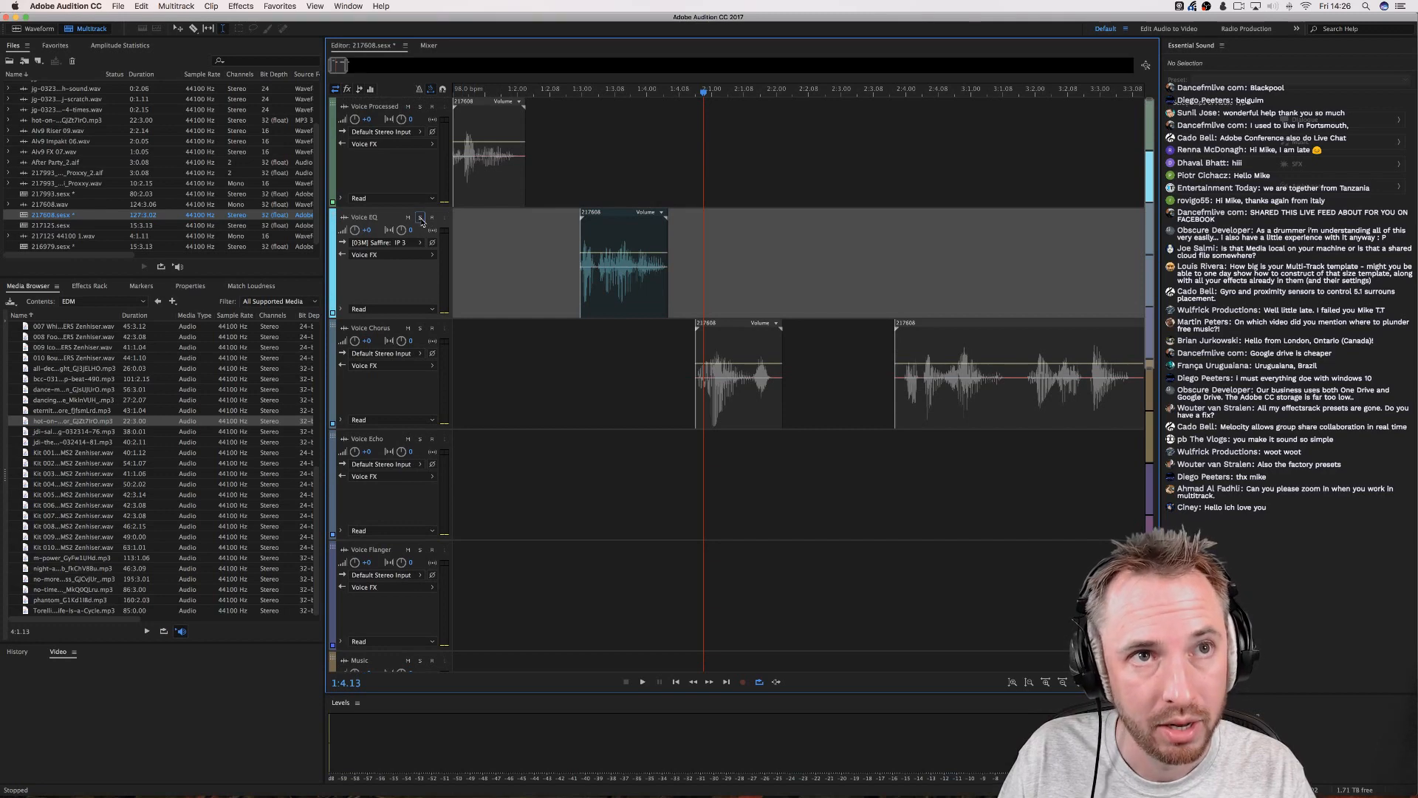
Play the spaced voice phrases from 1:1.00 across the Voice Processed and Voice EQ tracks.
left_click(812, 234)
left_click(930, 404)
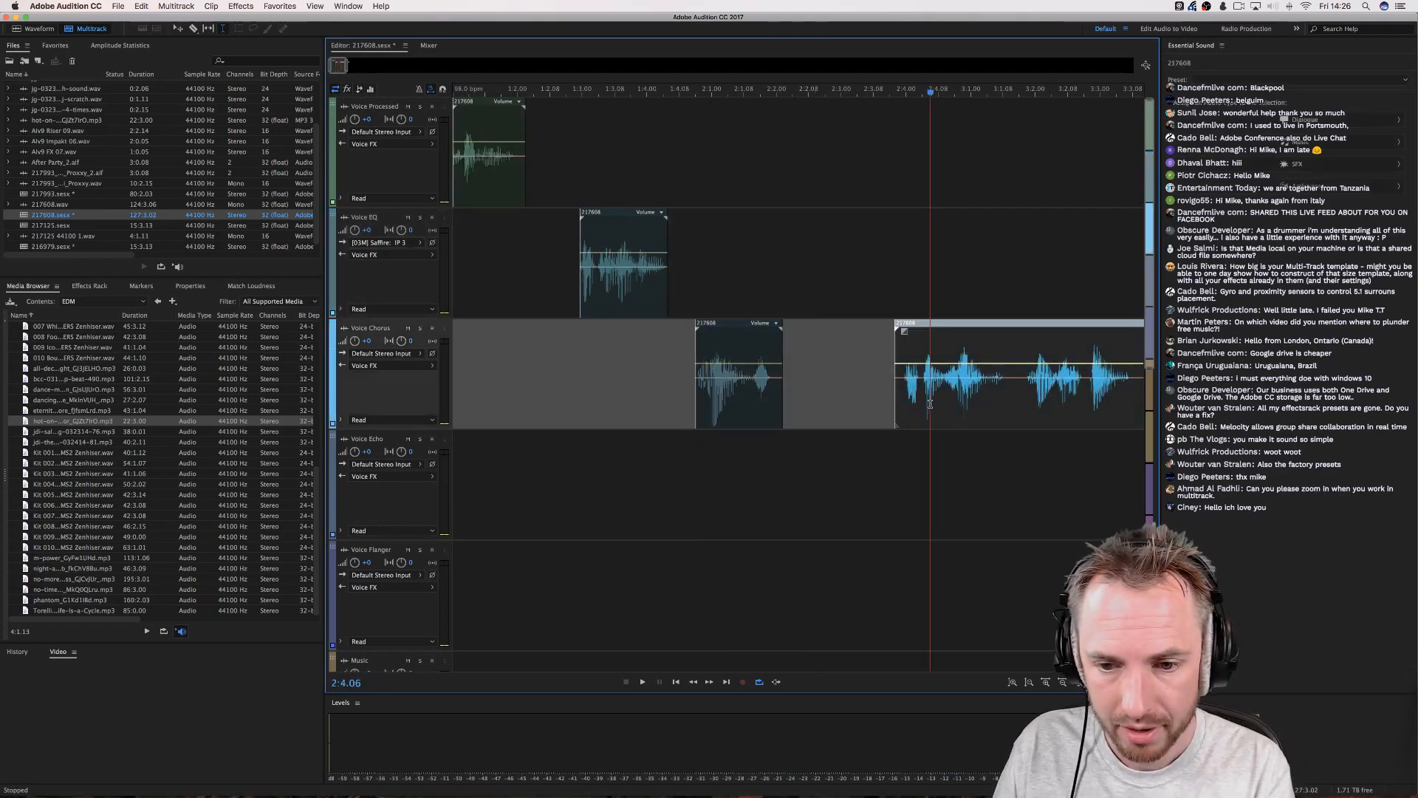
left_click_drag(487, 90, 430, 89)
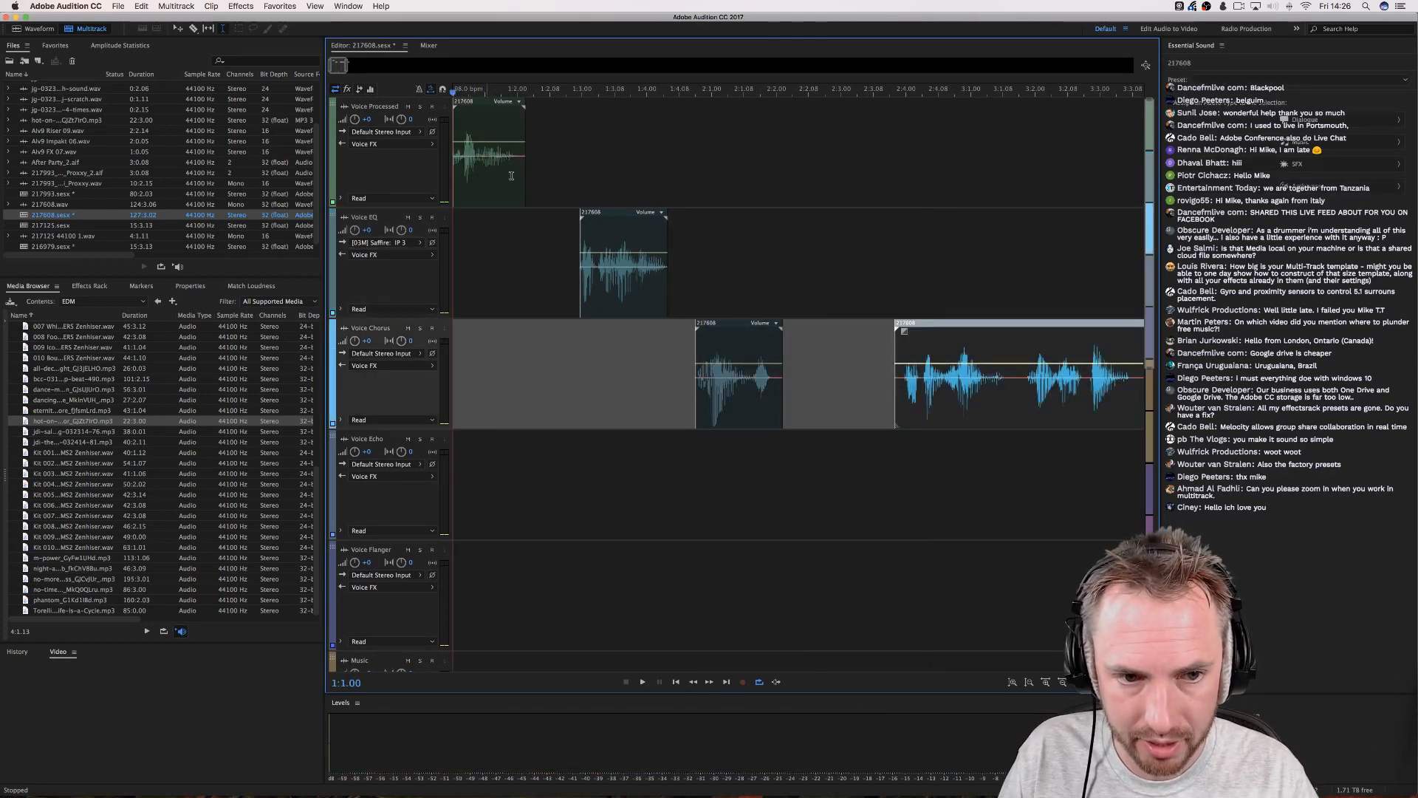
key("space")
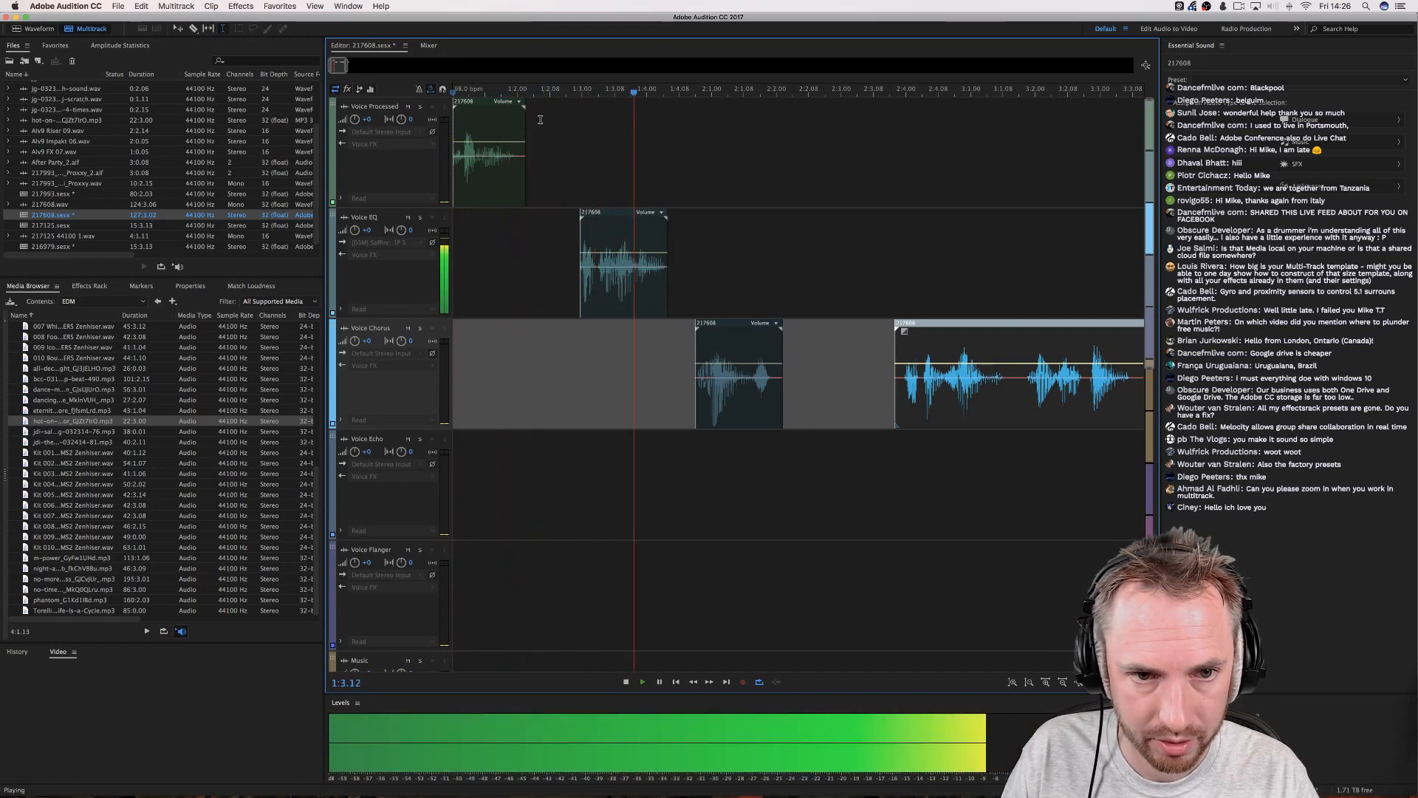
key("space")
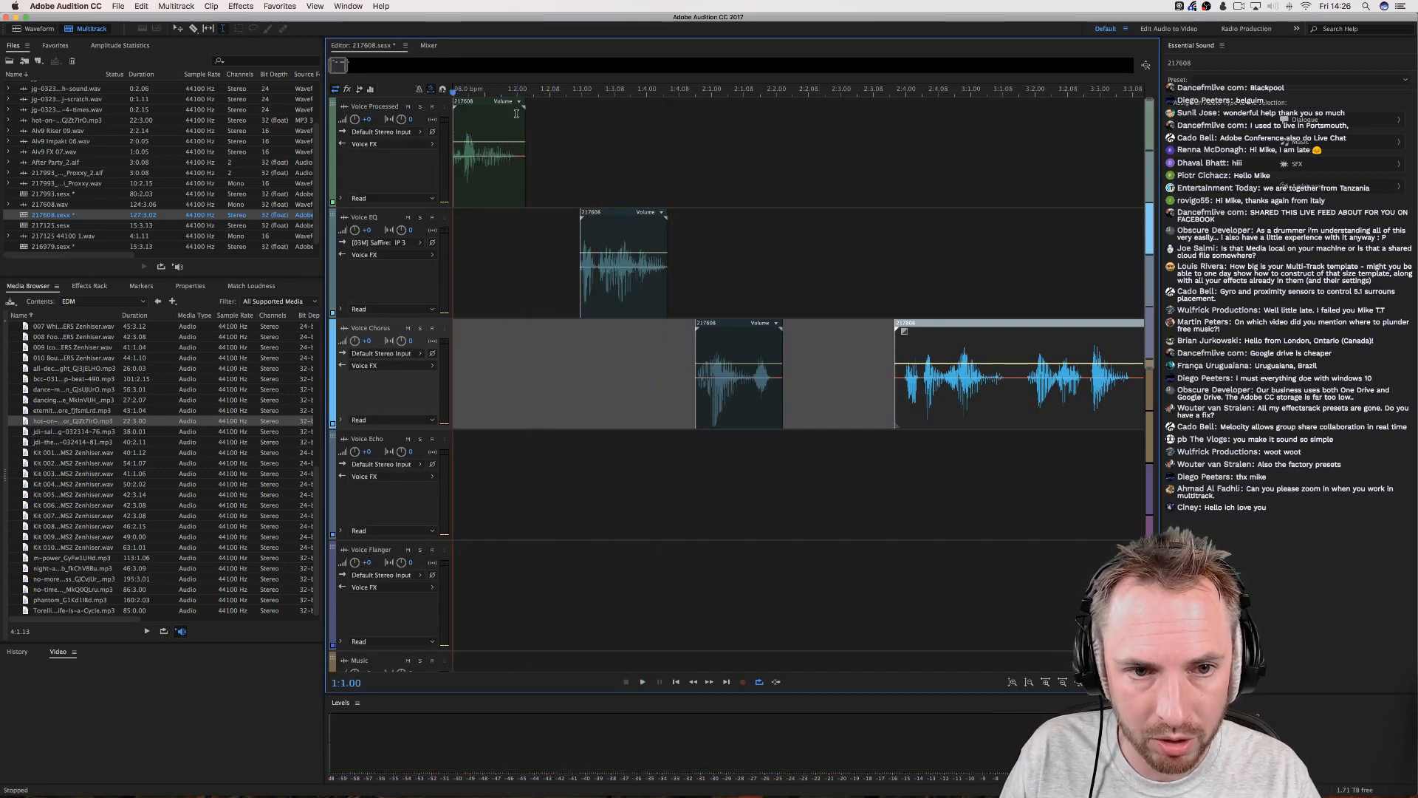
Select about one beat from the start of the Voice Processed clip and switch the time display to Decimal (mm:ss.ddd).
left_click_drag(516, 113, 454, 119)
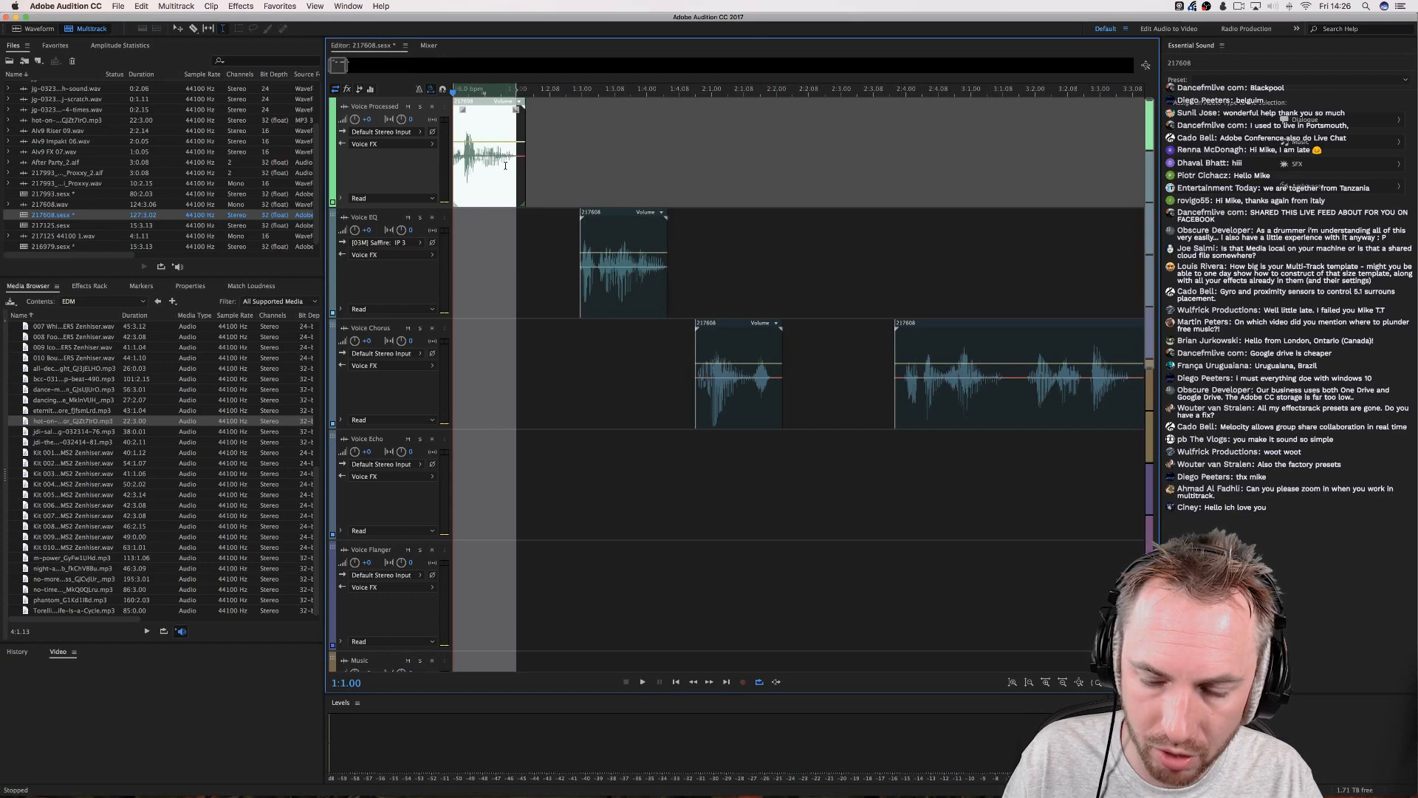
mouse_move(517, 122)
left_mouse_down()
mouse_move(537, 124)
mouse_move(517, 129)
left_mouse_up()
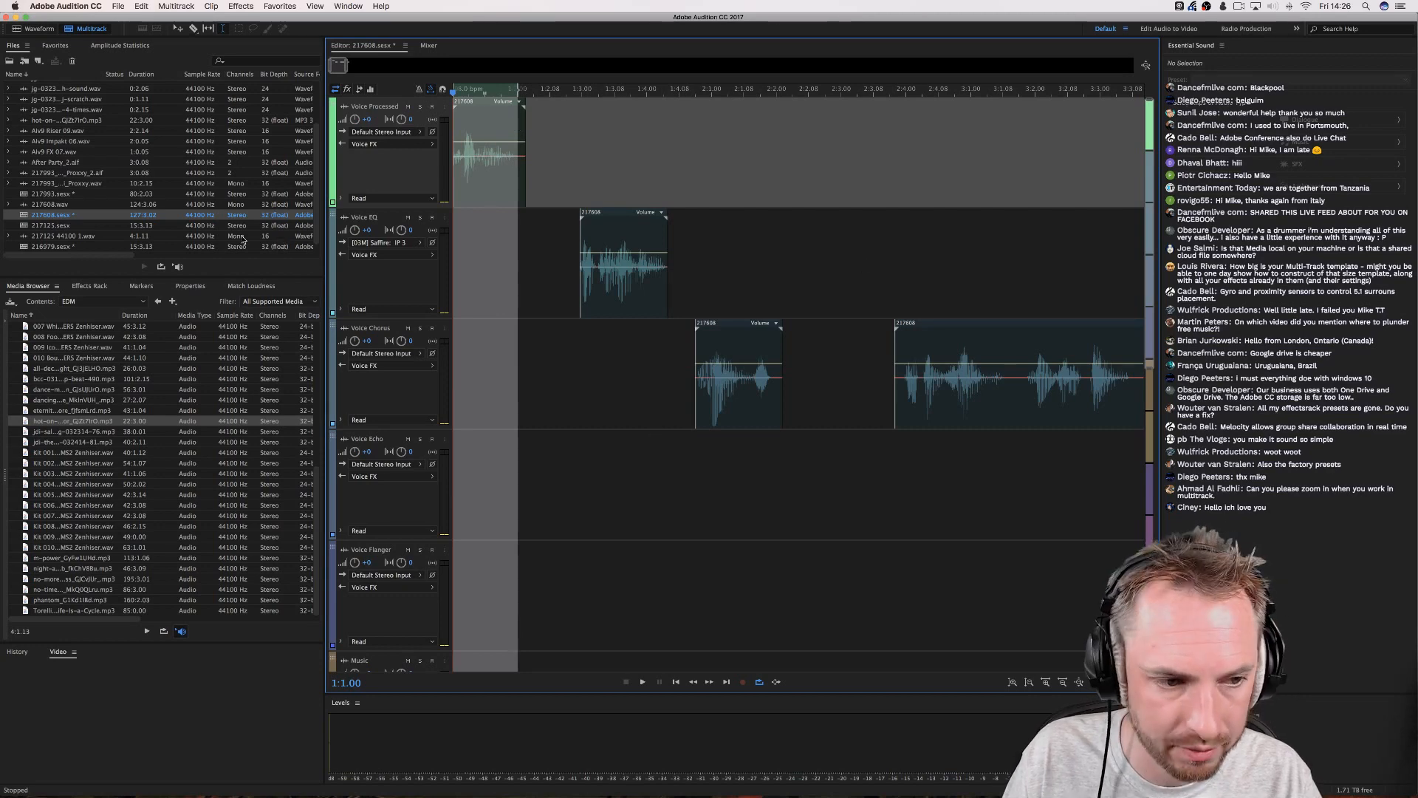
right_click(492, 88)
mouse_move(576, 104)
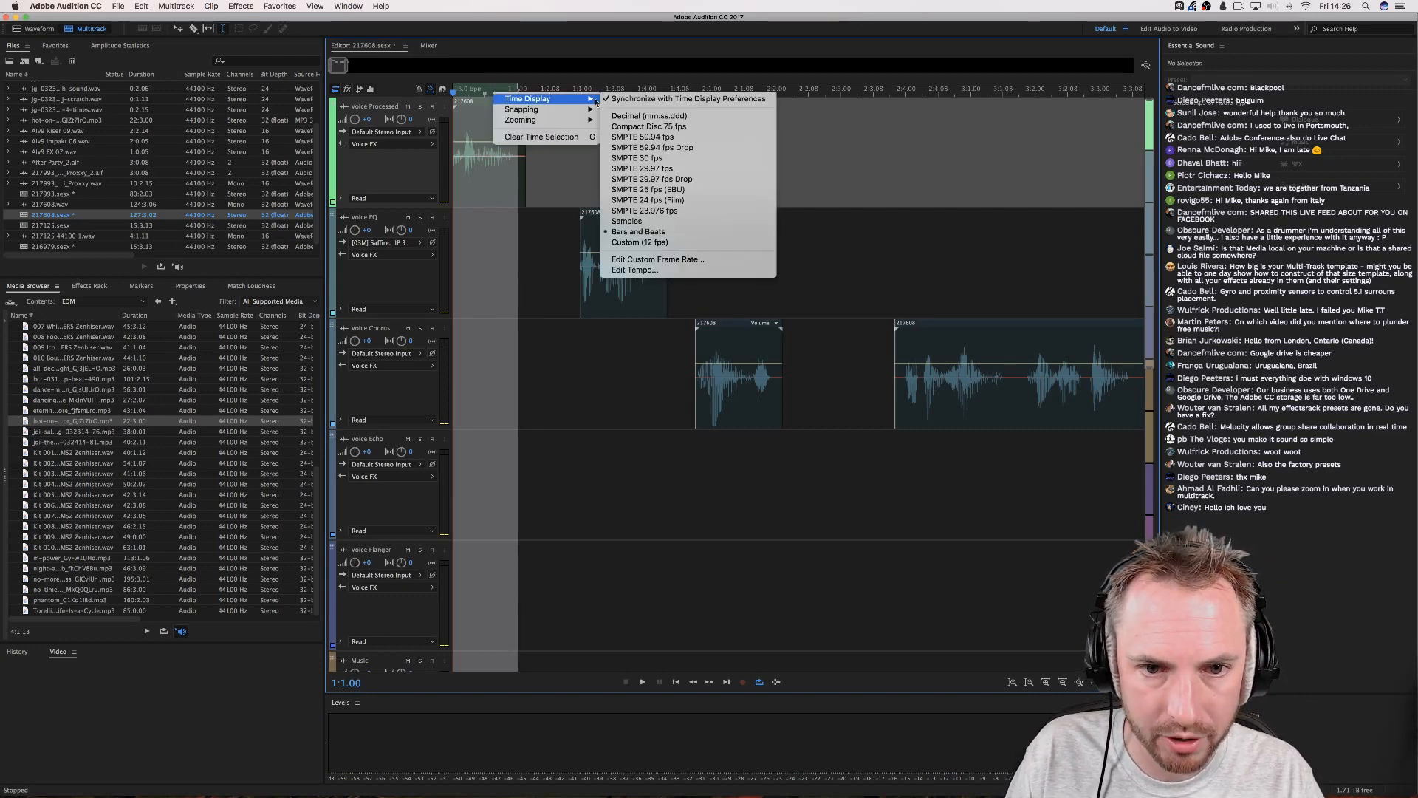
left_click(634, 111)
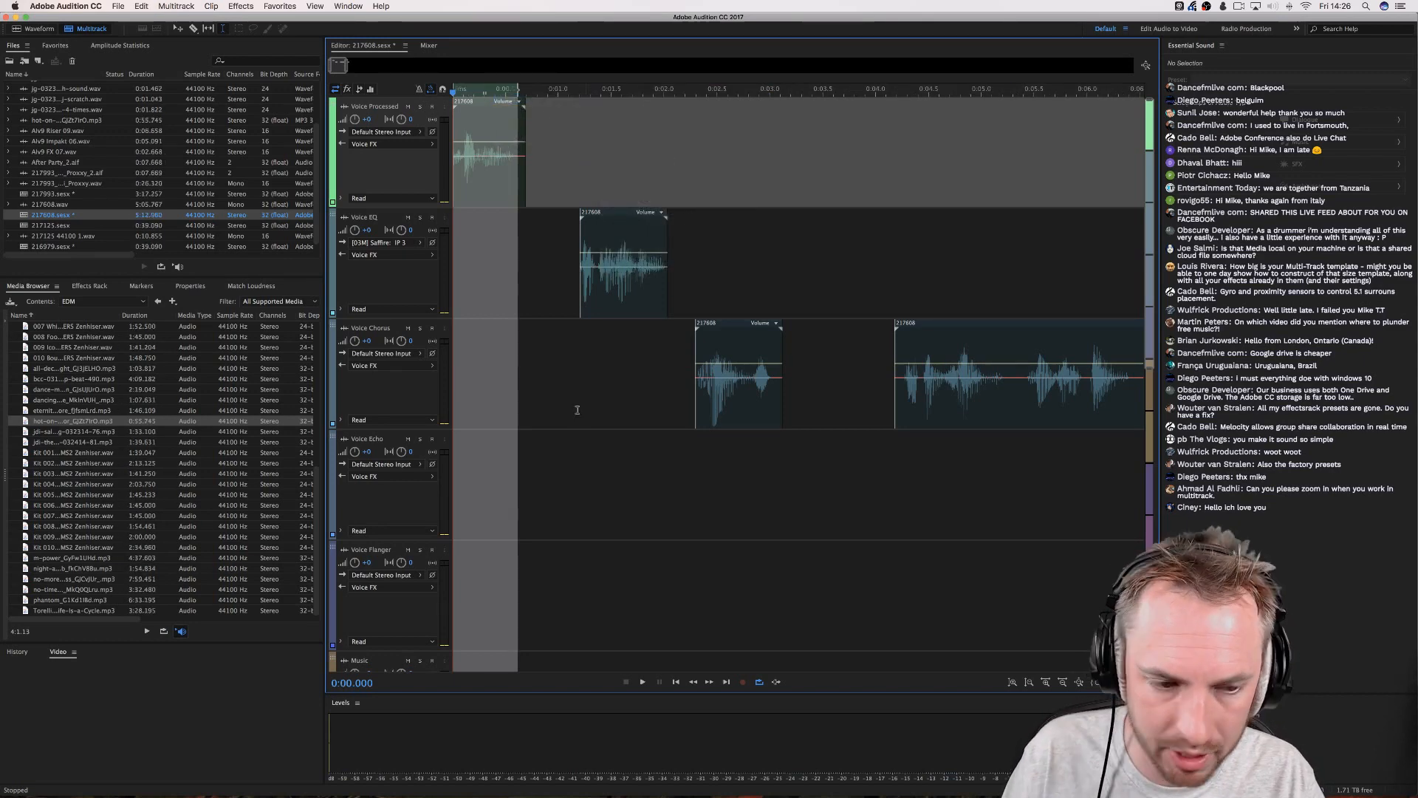
Add a Delay effect to slot 4 of the Voice FX bus's track effects.
left_click(87, 287)
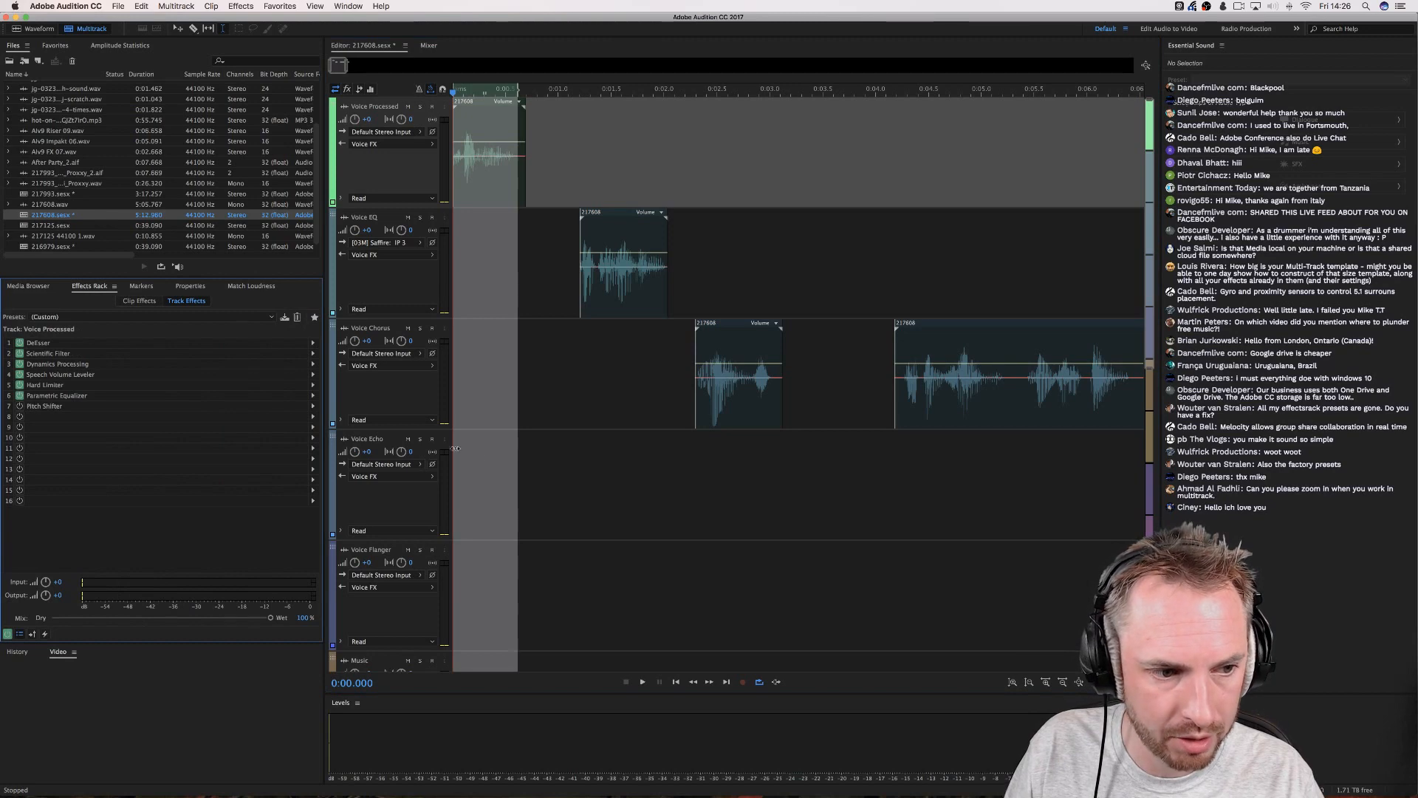
scroll(456, 449, "down", 10)
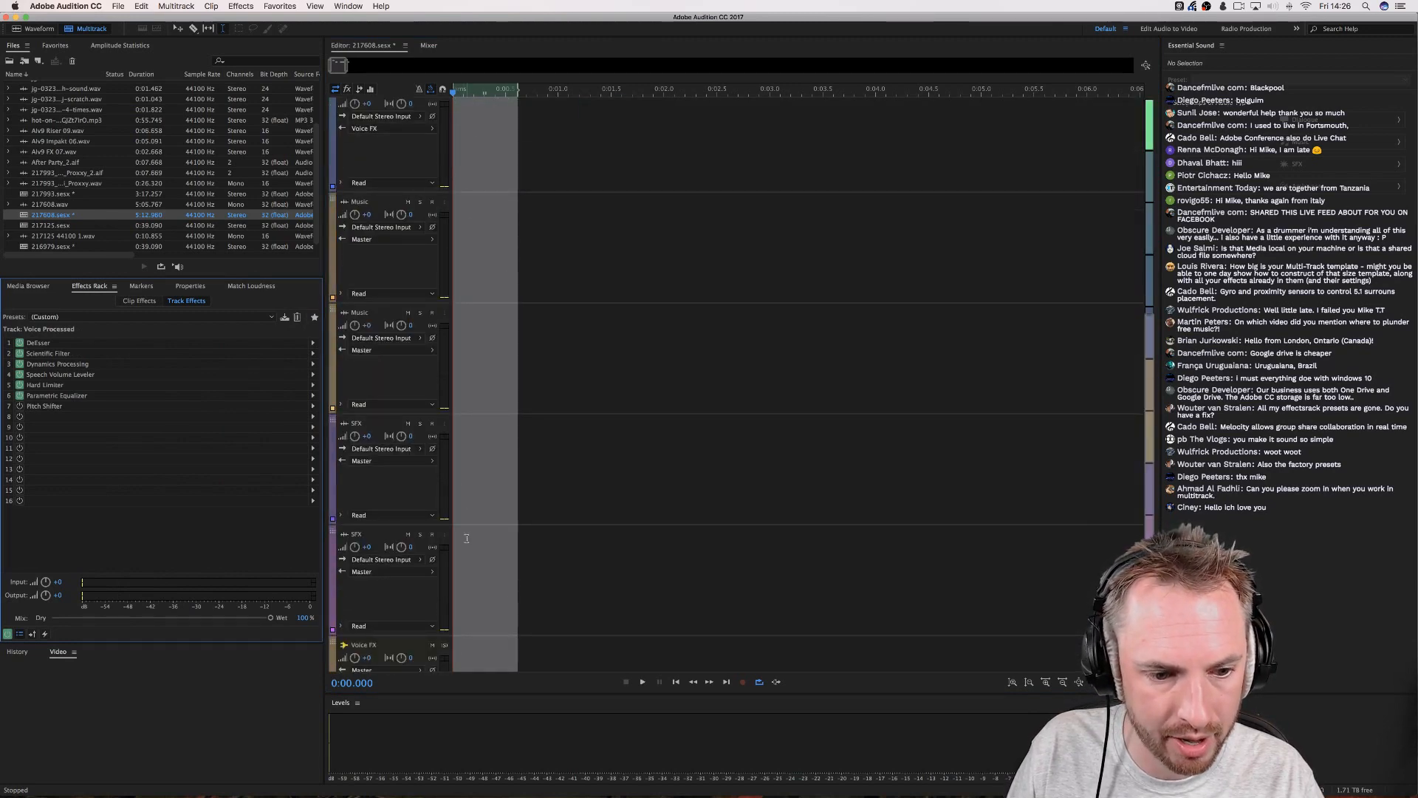
scroll(473, 597, "down", 2)
left_click(455, 566)
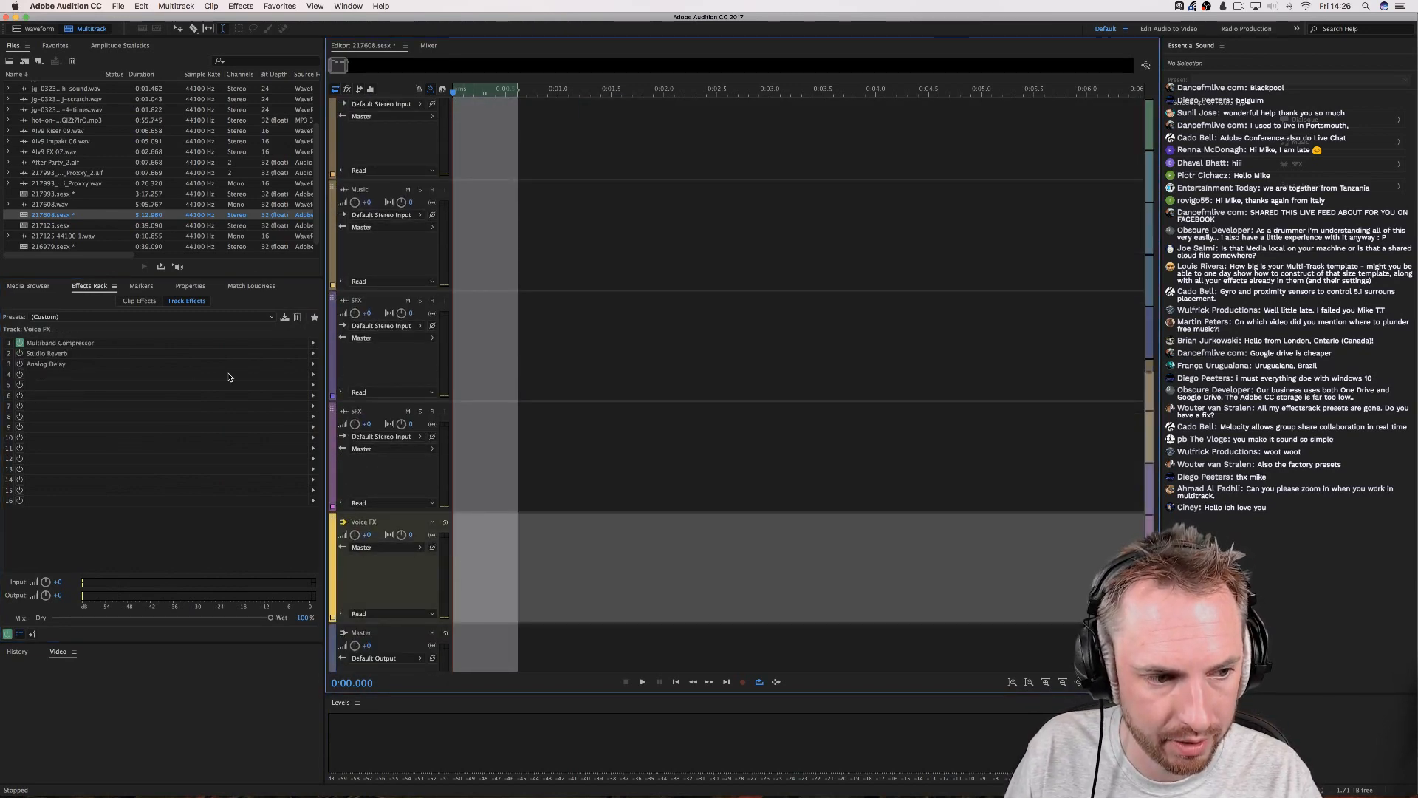
left_click(313, 375)
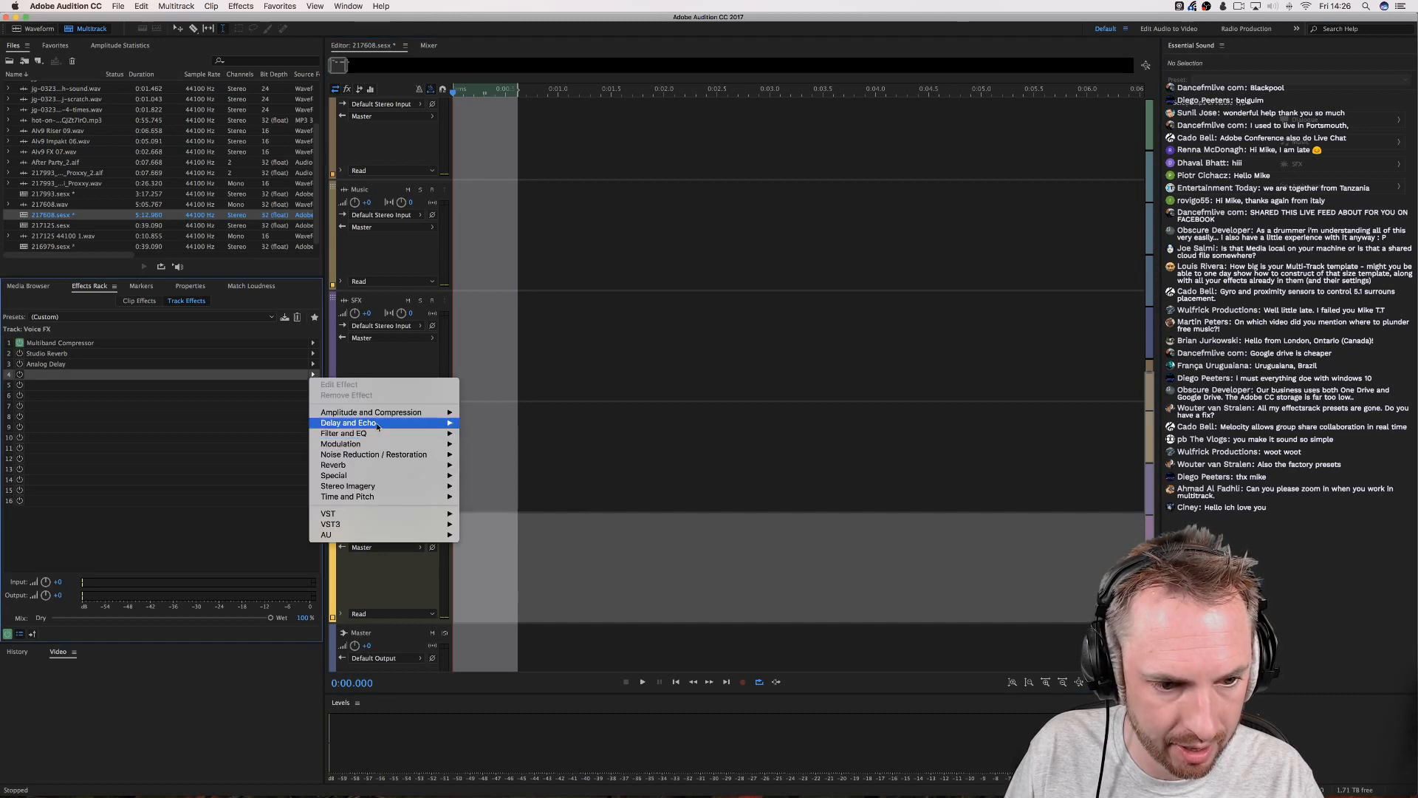
mouse_move(378, 426)
left_click(492, 435)
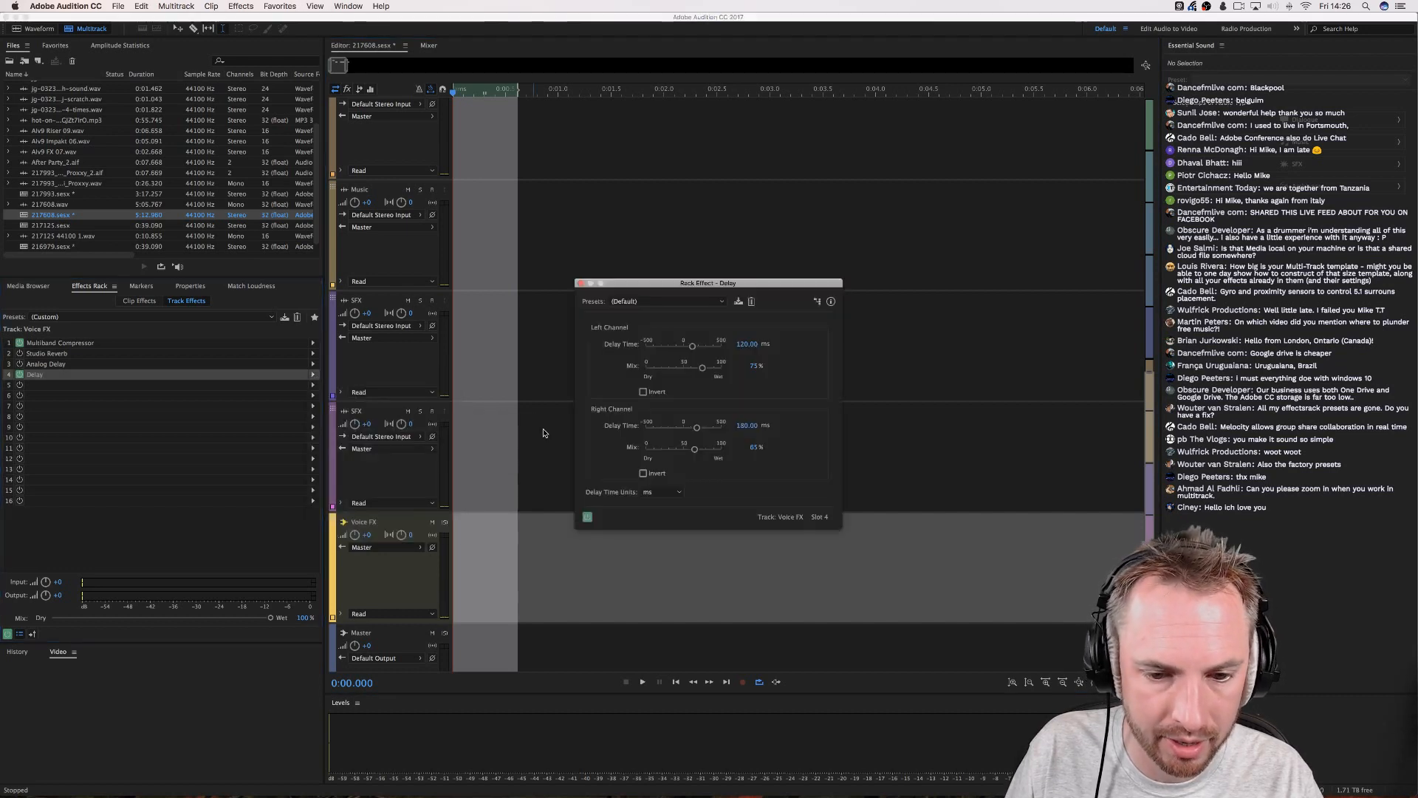
Set the Delay's left channel delay time to 500 ms.
left_click(746, 345)
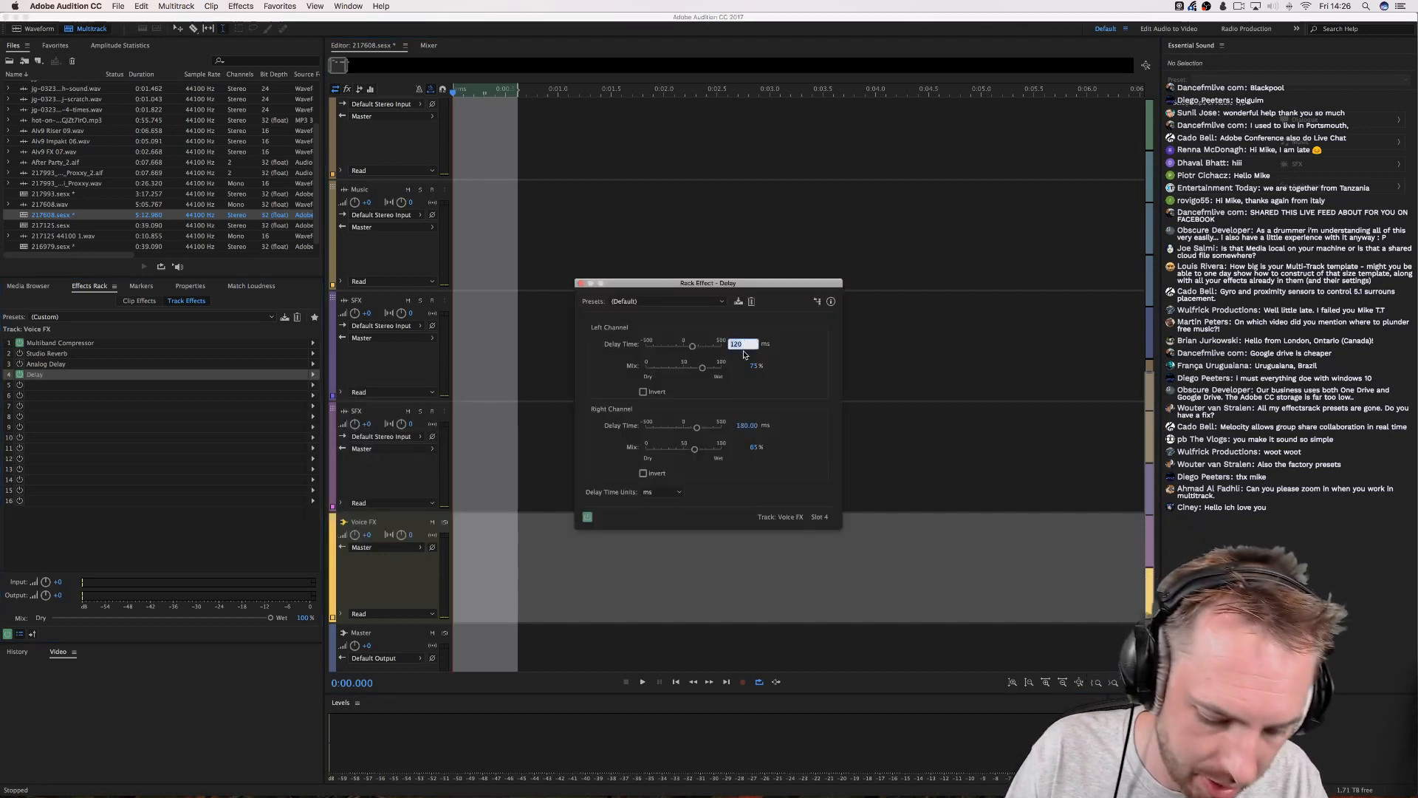
type("500")
key("Return")
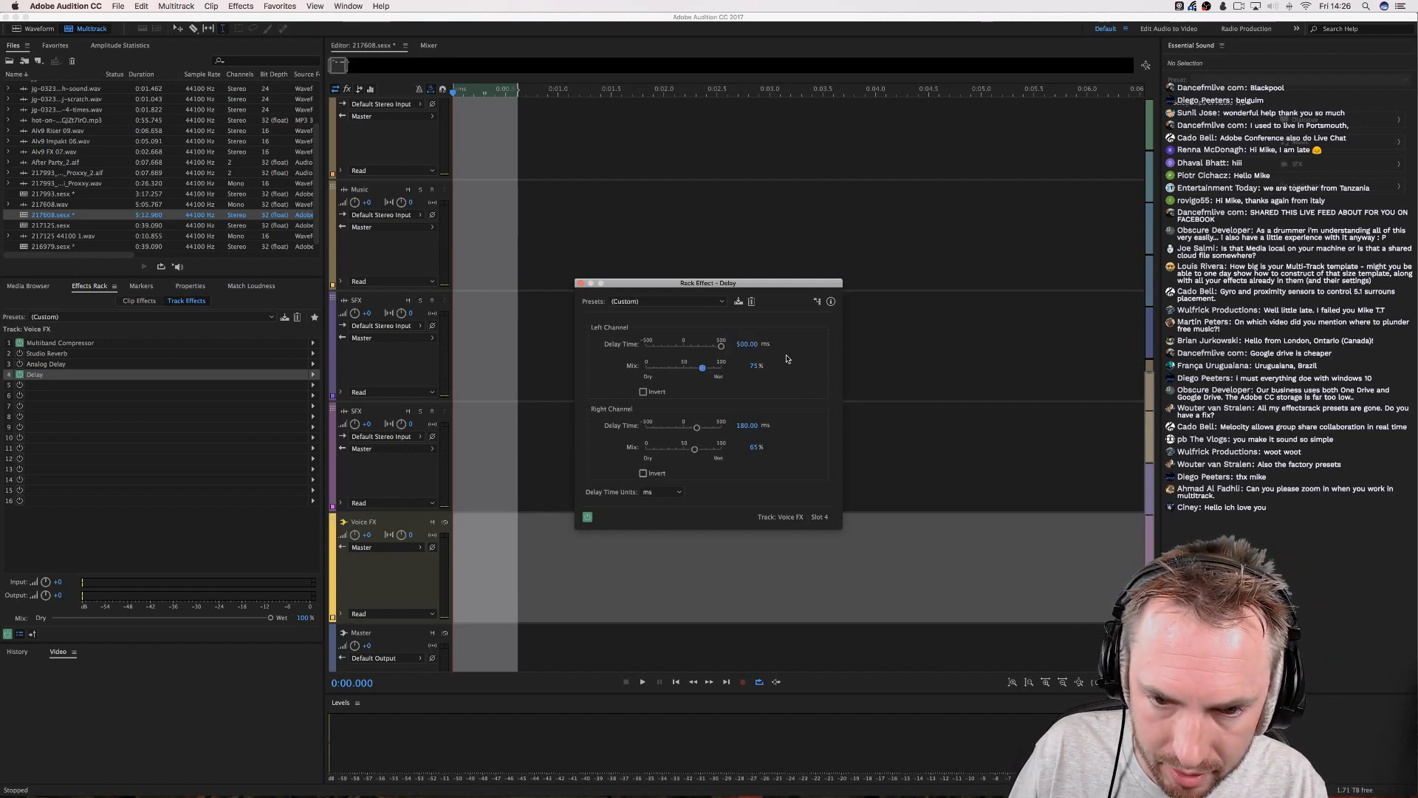
Calculate 619/2 in Spotlight and set the Delay's left channel delay time to 309 ms.
left_click(748, 343)
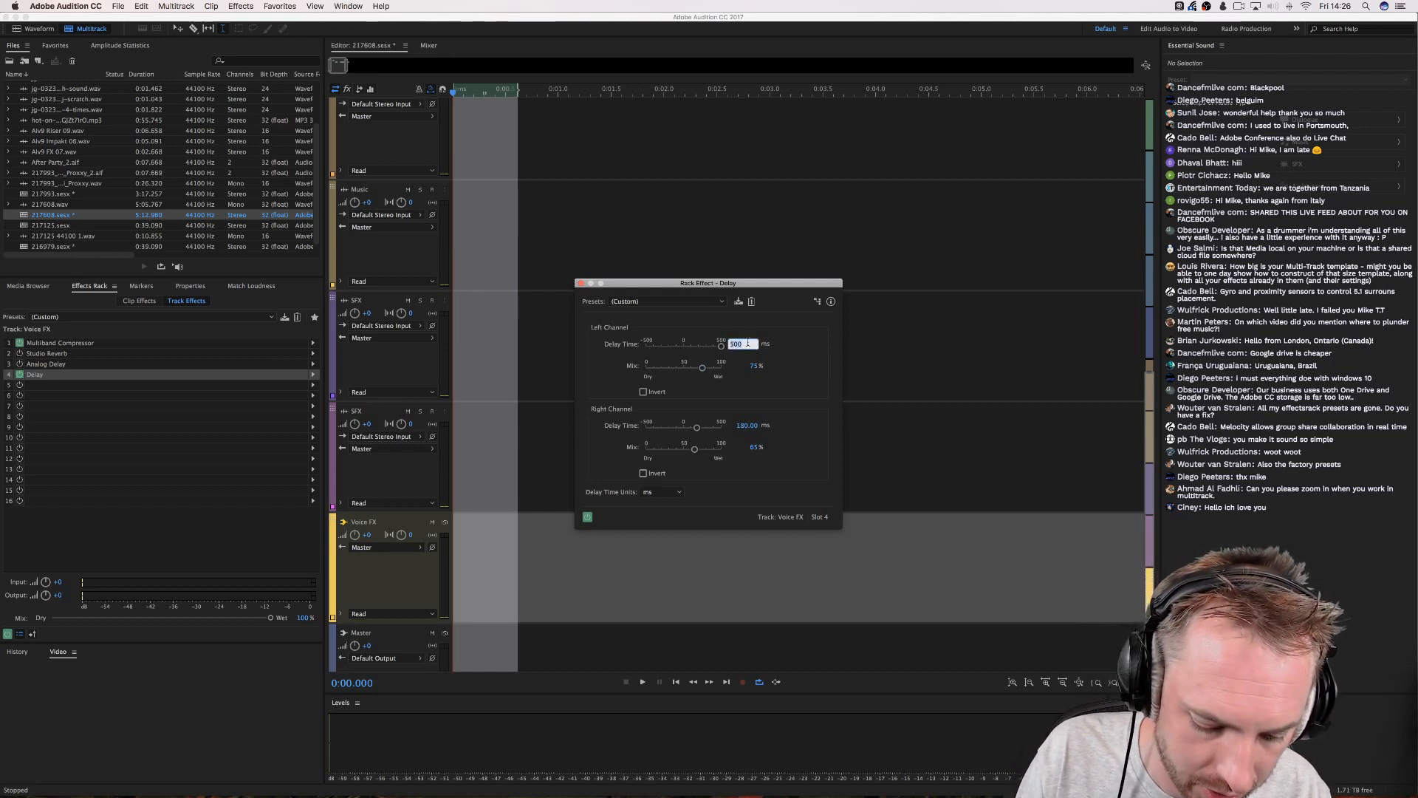
key("super+space")
type("619")
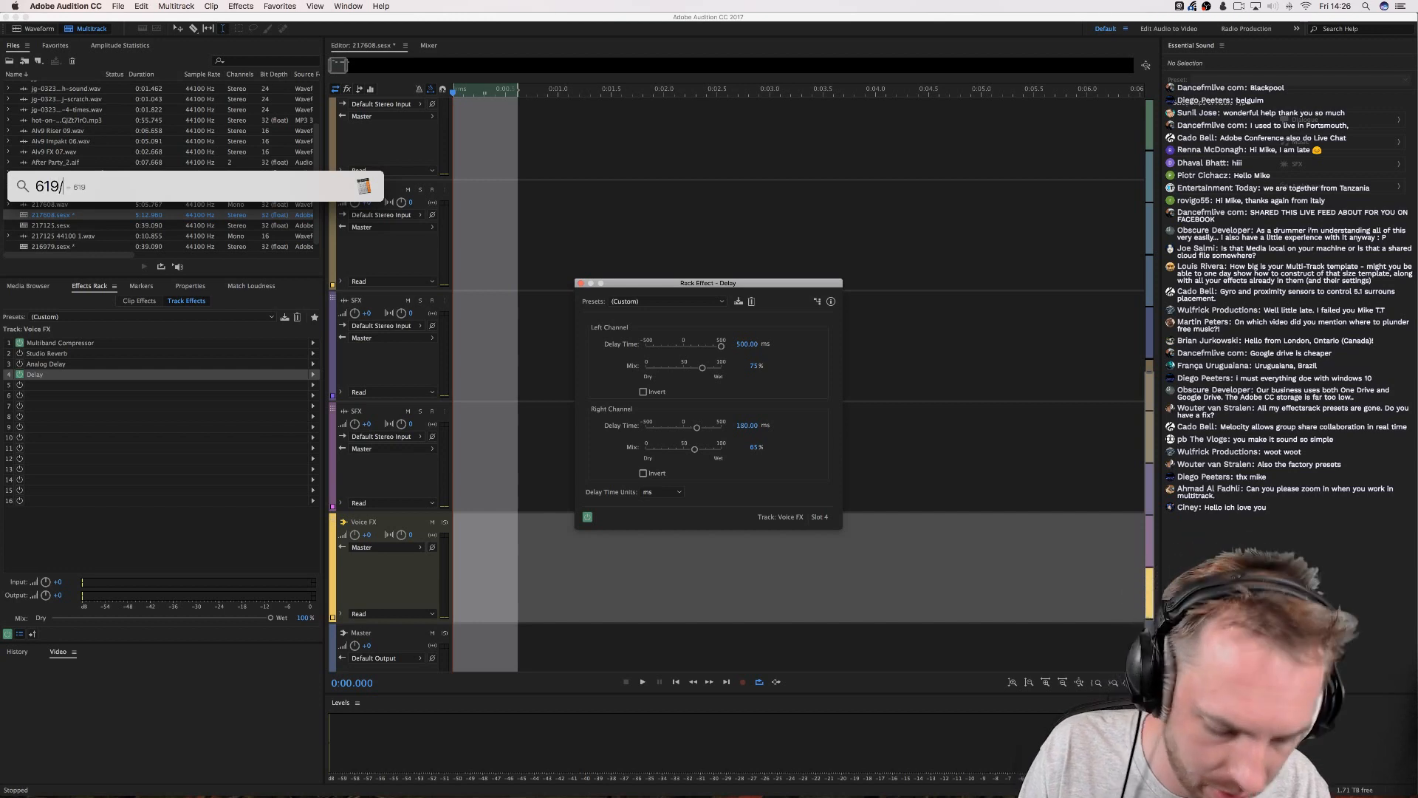
type("/2")
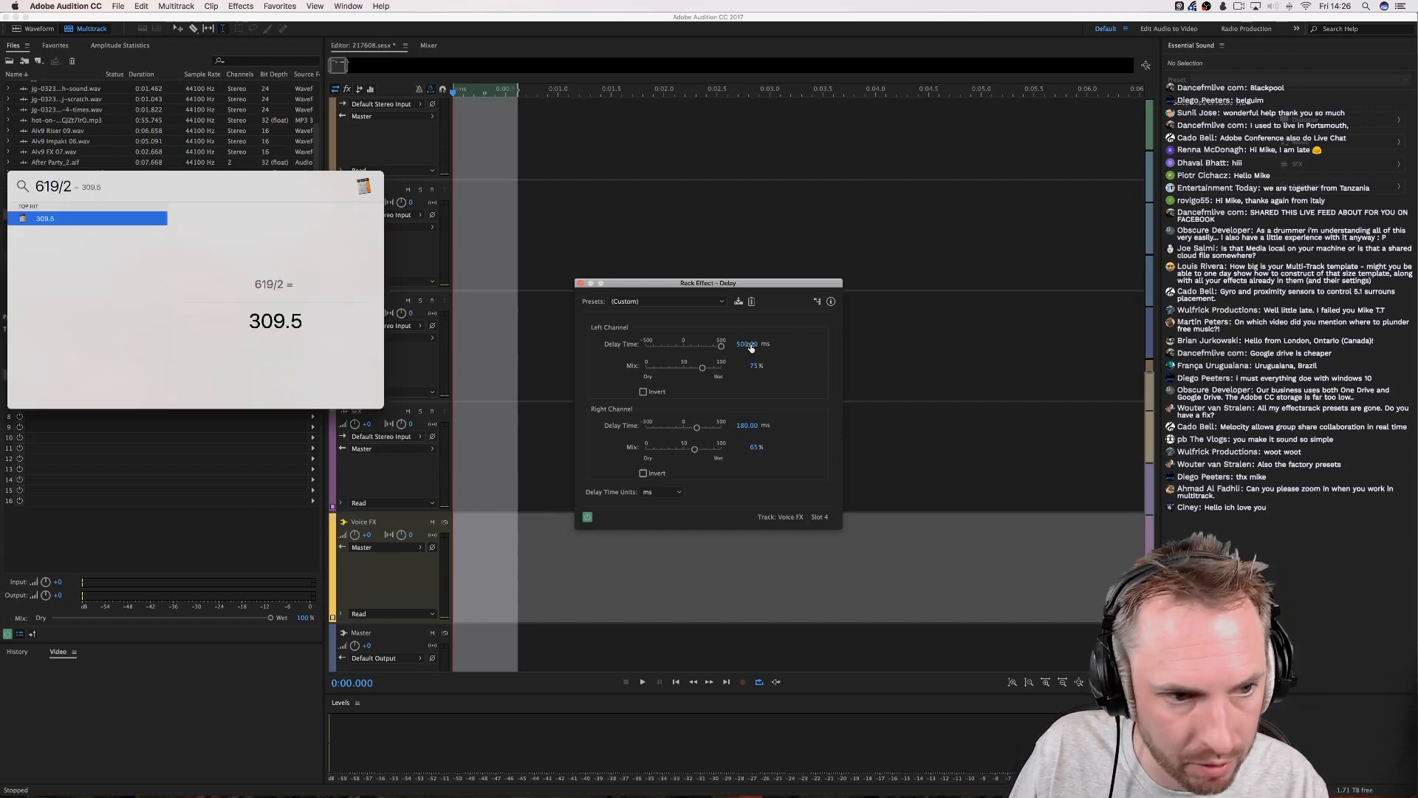
left_click(751, 346)
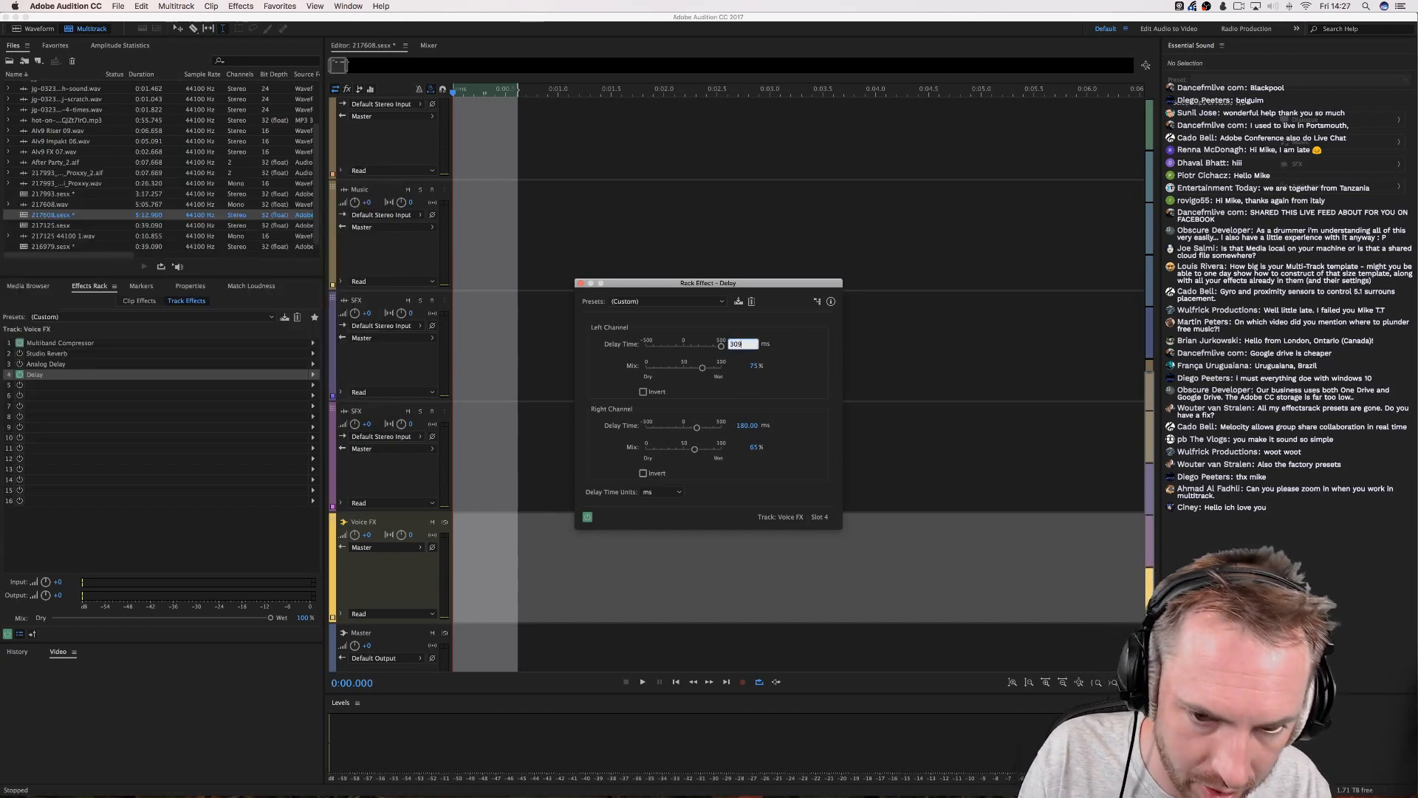
key("Return")
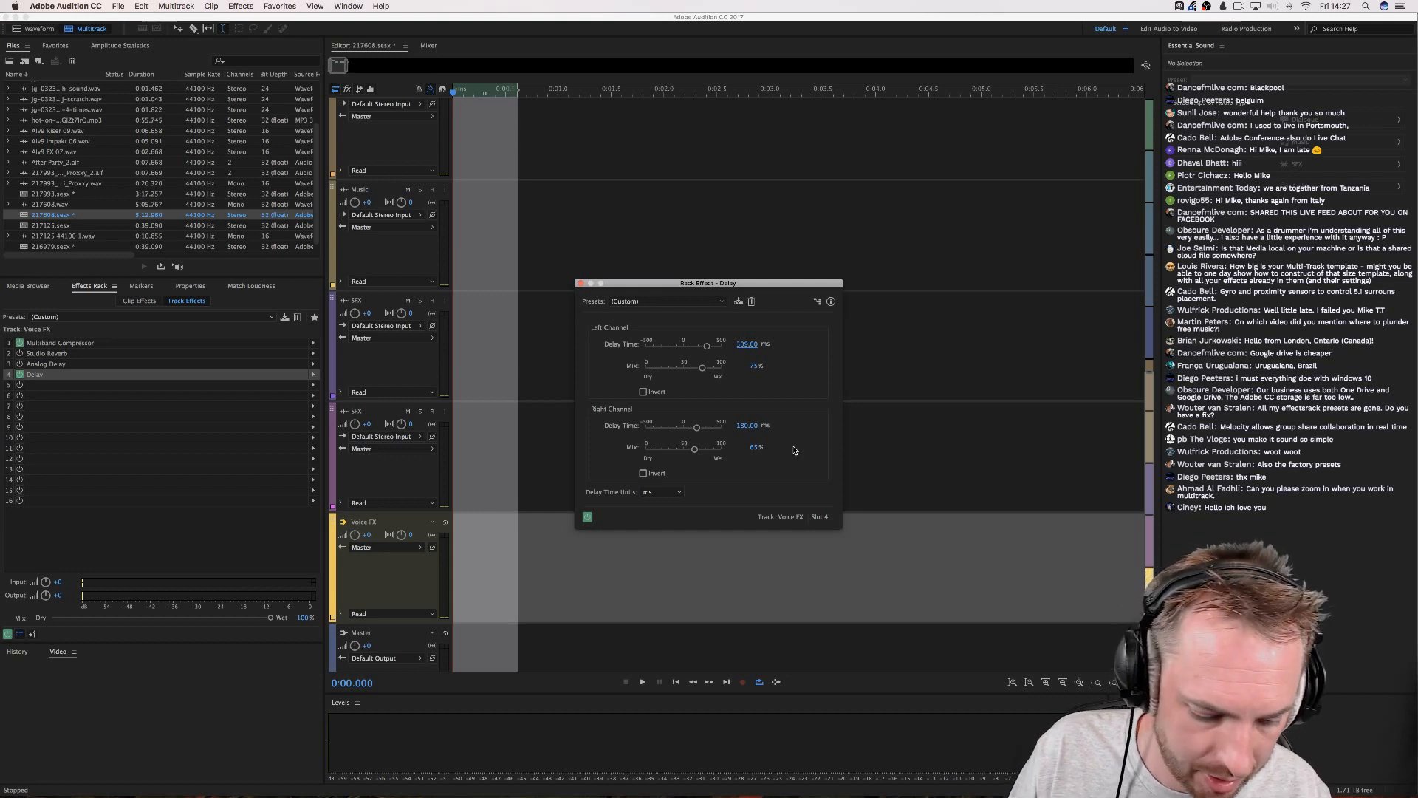
Calculate 309/2 in Spotlight and set the Delay's right channel delay time to 154 ms.
key("super+space")
type("309")
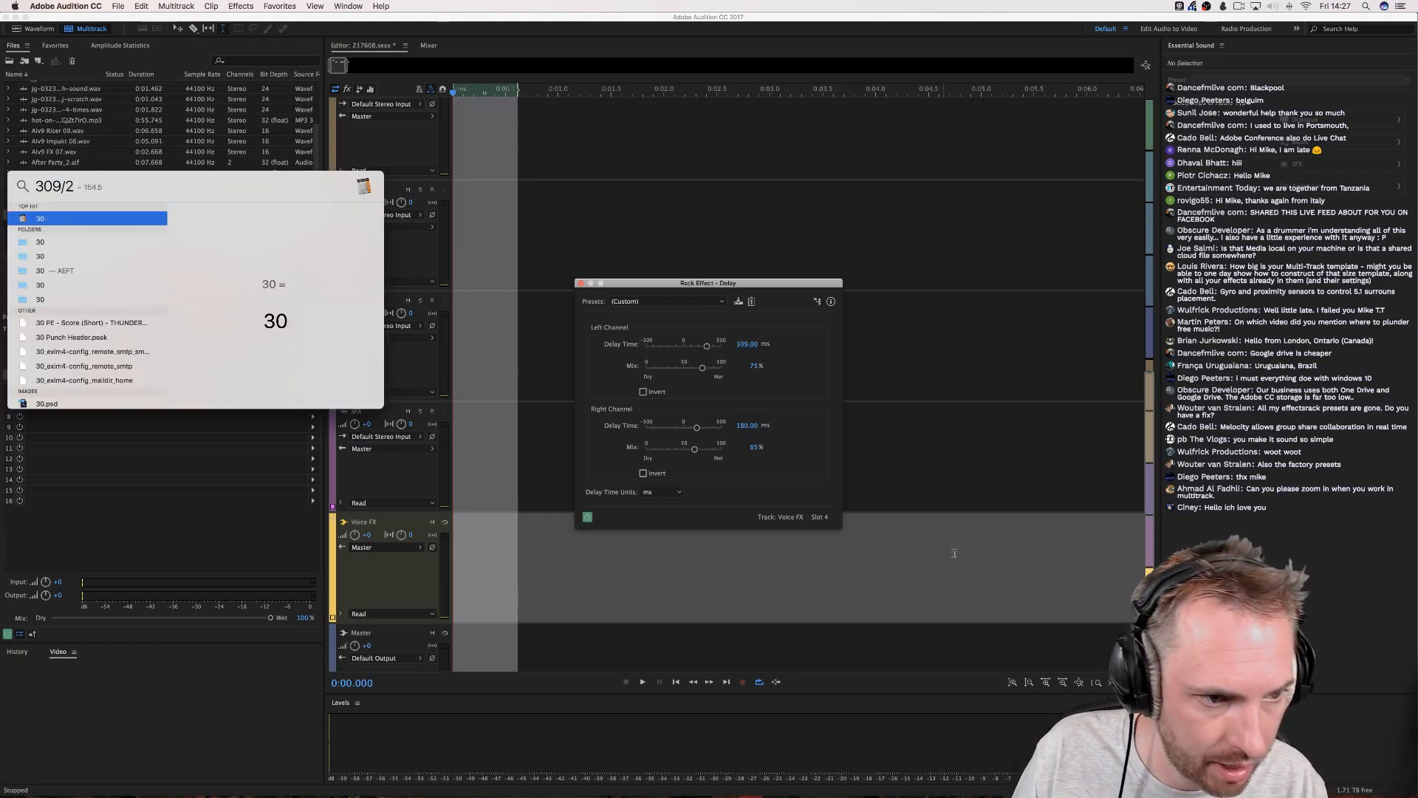
type("/2")
left_click(750, 425)
type("15")
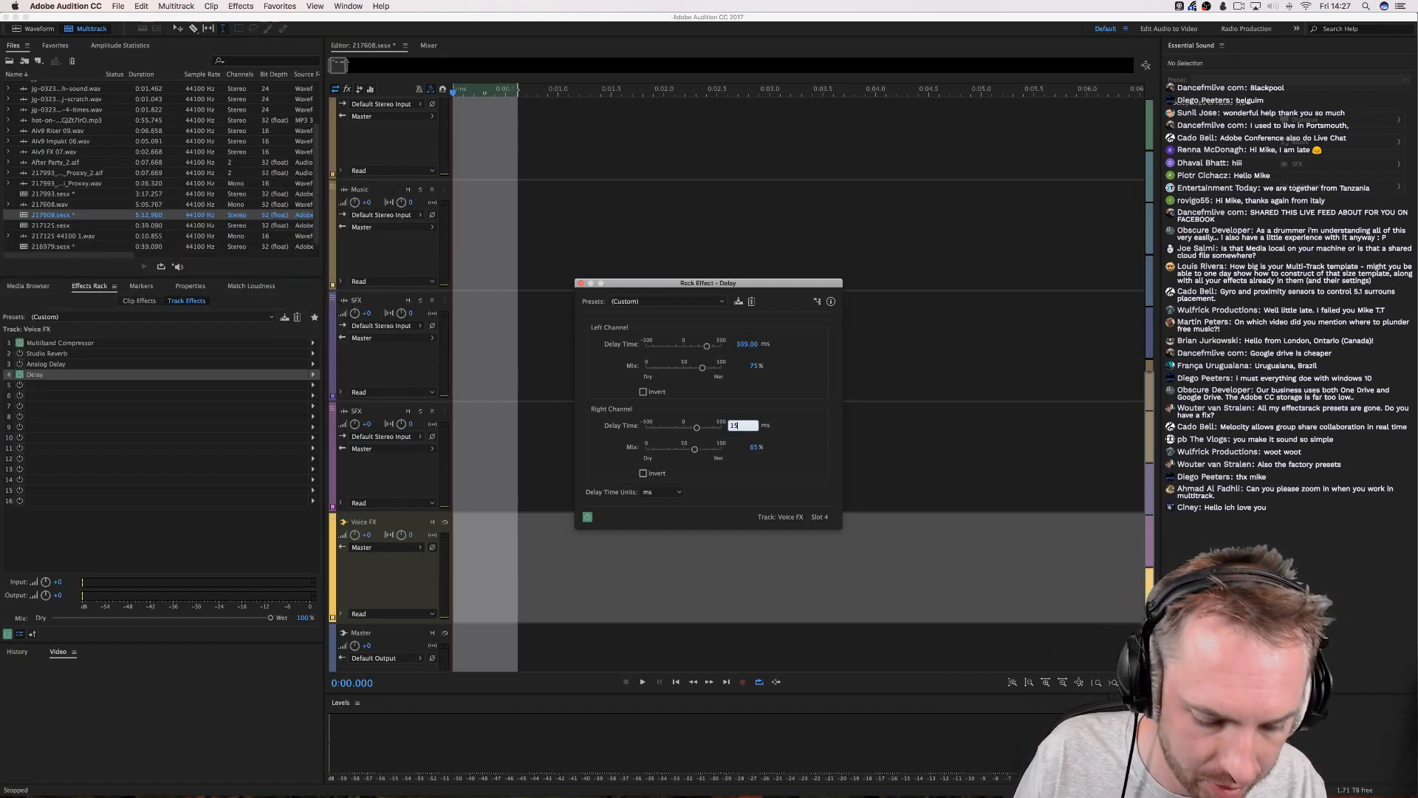
type("4")
key("Return")
Play the session from the start to hear the delay on Voice FX, and close the Delay settings window.
left_click(532, 198)
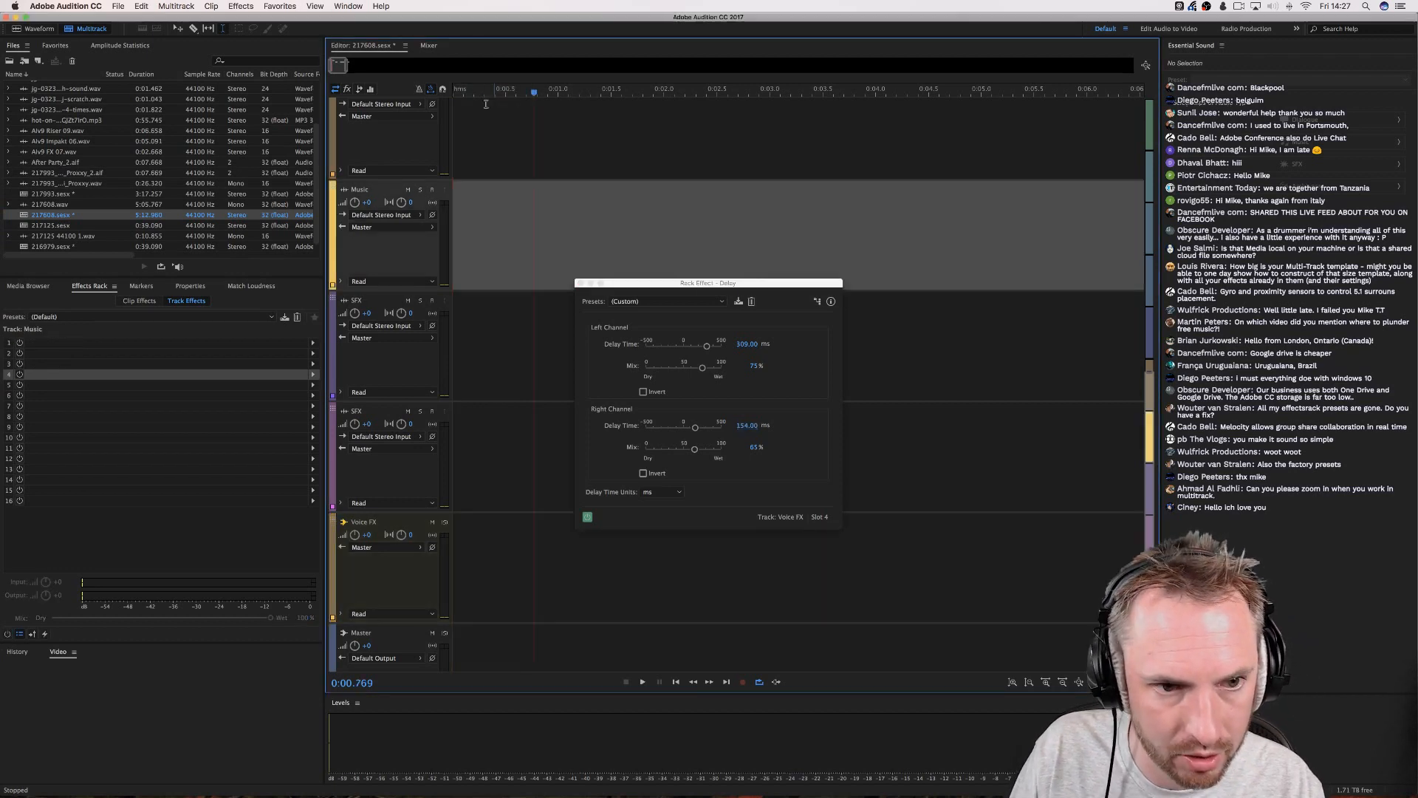
left_click_drag(477, 92, 449, 94)
key("space")
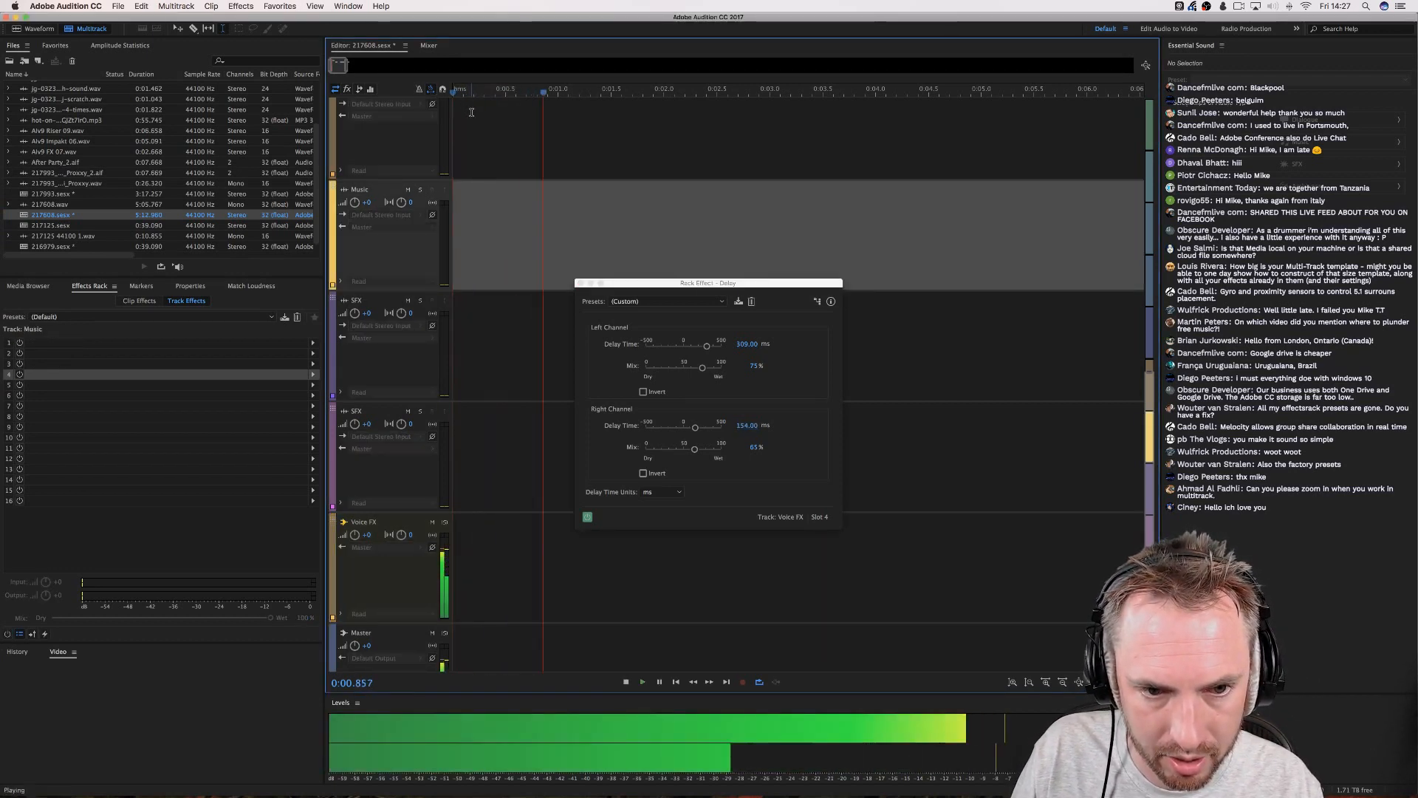
key("space")
key("space")
scroll(471, 93, "up", 1)
scroll(471, 93, "down", 1)
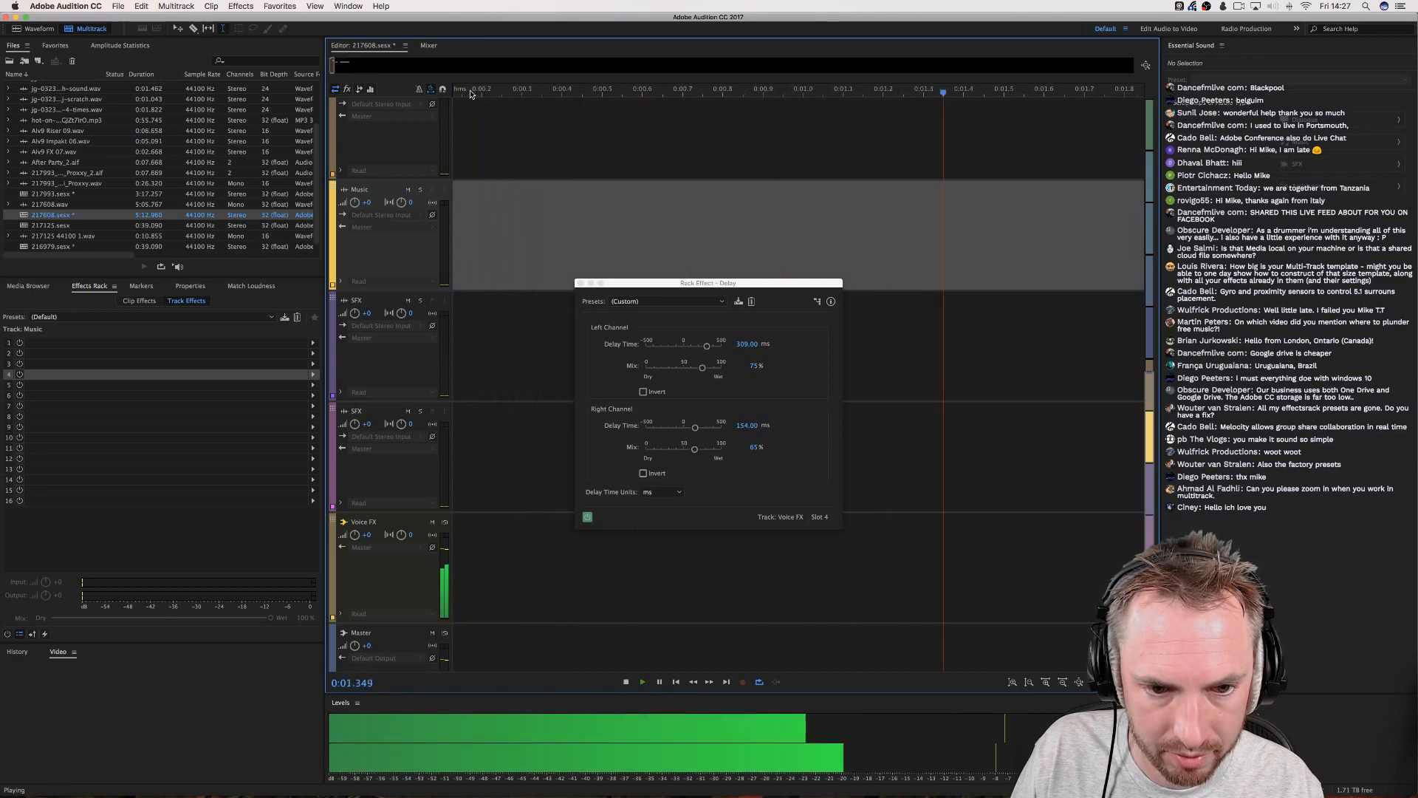
left_click(582, 284)
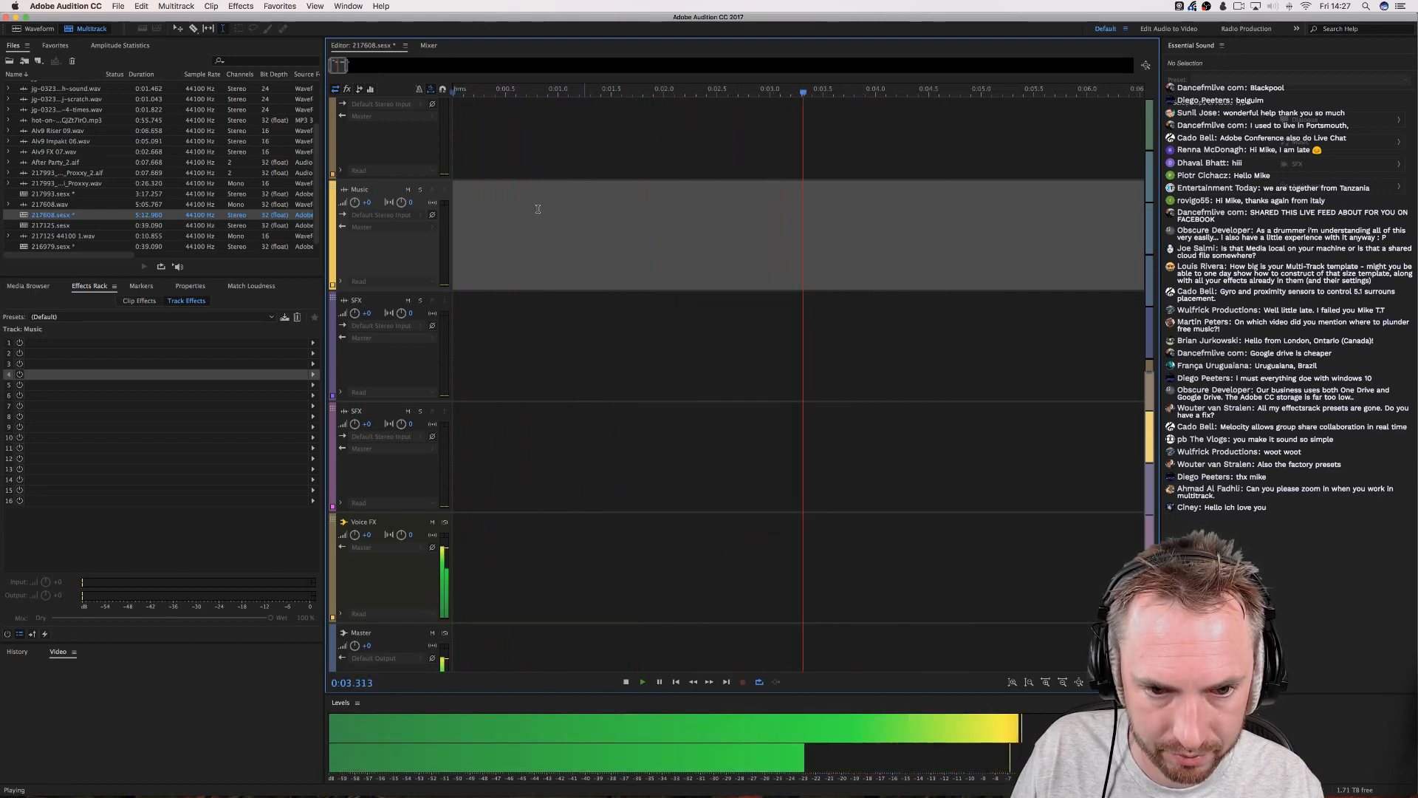
key("space")
Play the phrases on the voice tracks from the start and move the last Voice Chorus clip to start at about 0:06.7.
scroll(538, 207, "up", 5)
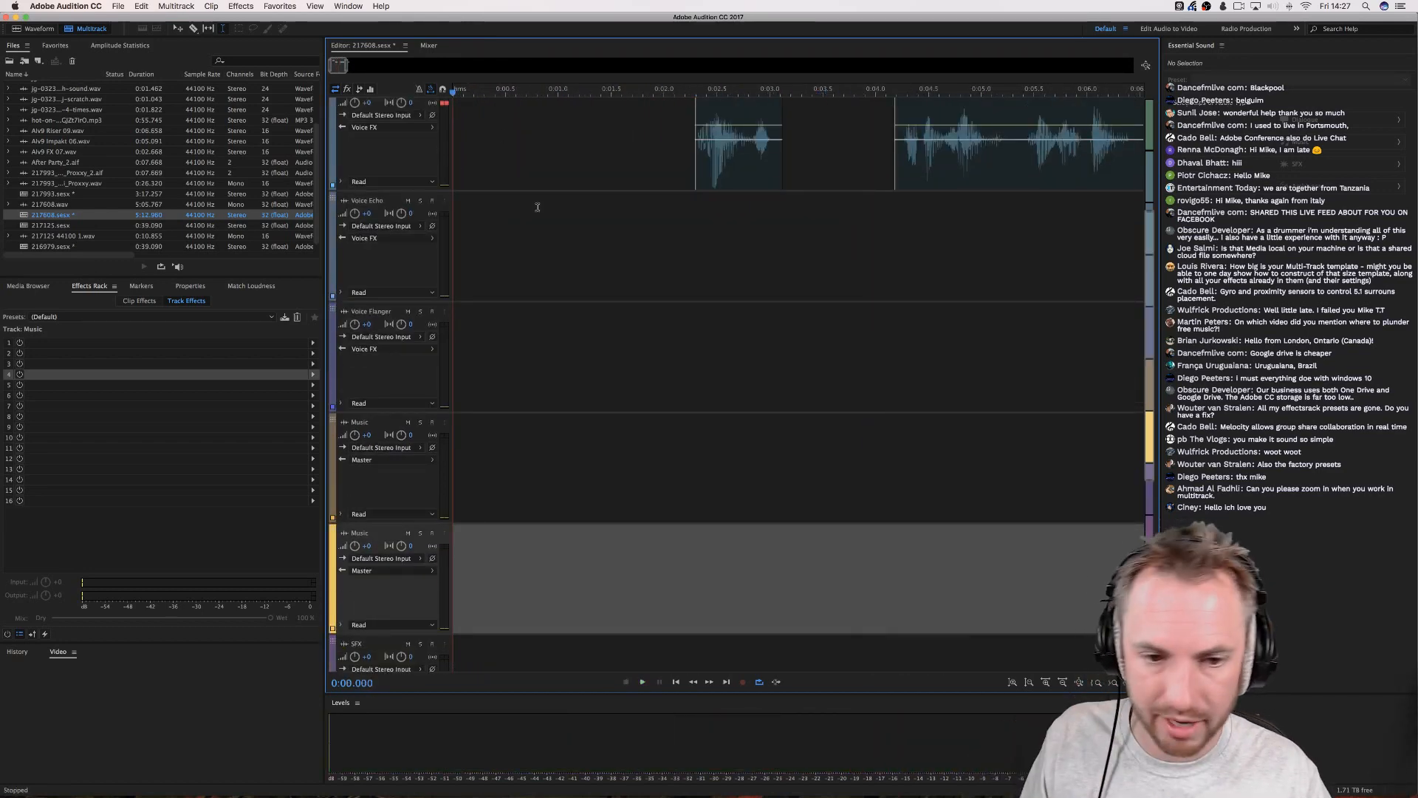
scroll(524, 178, "up", 3)
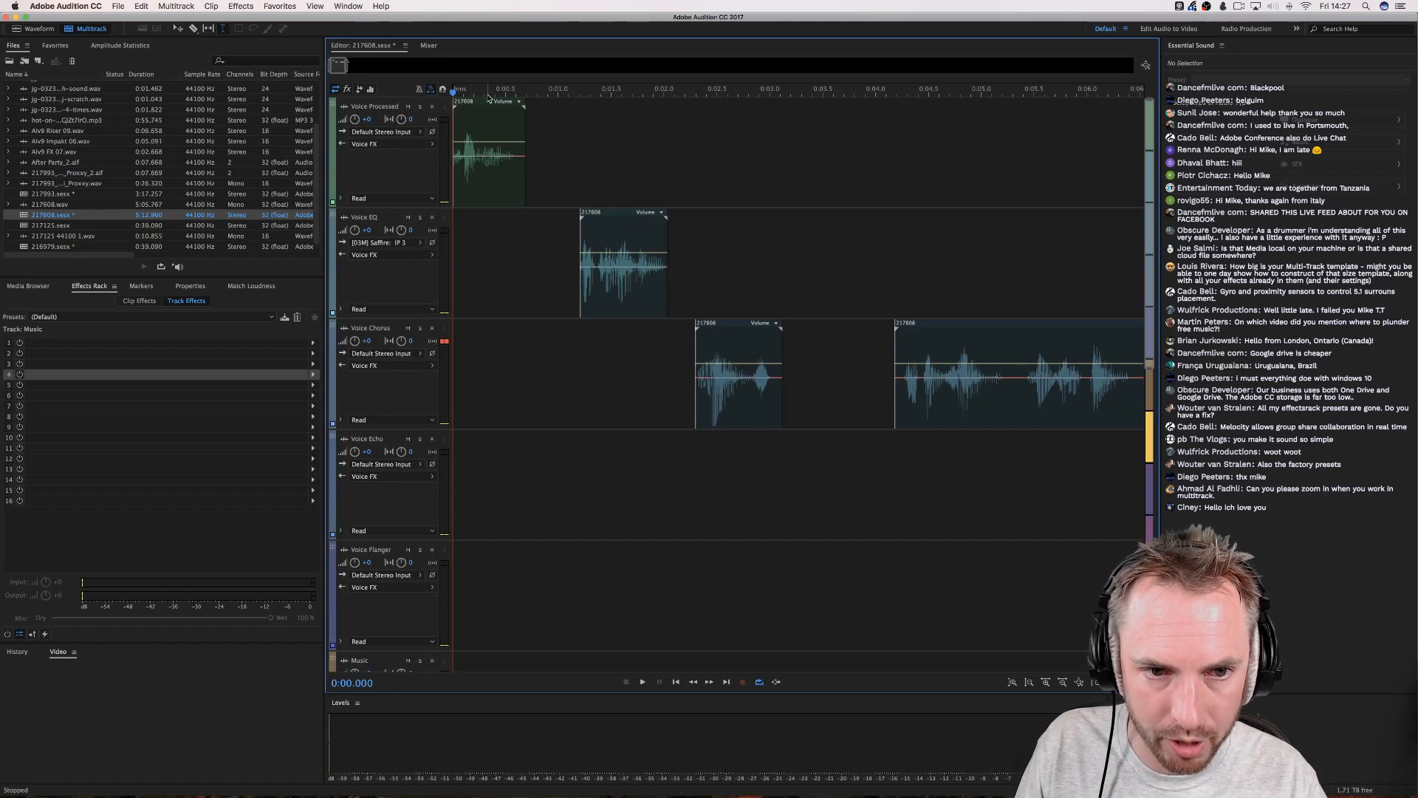
scroll(488, 96, "down", 1)
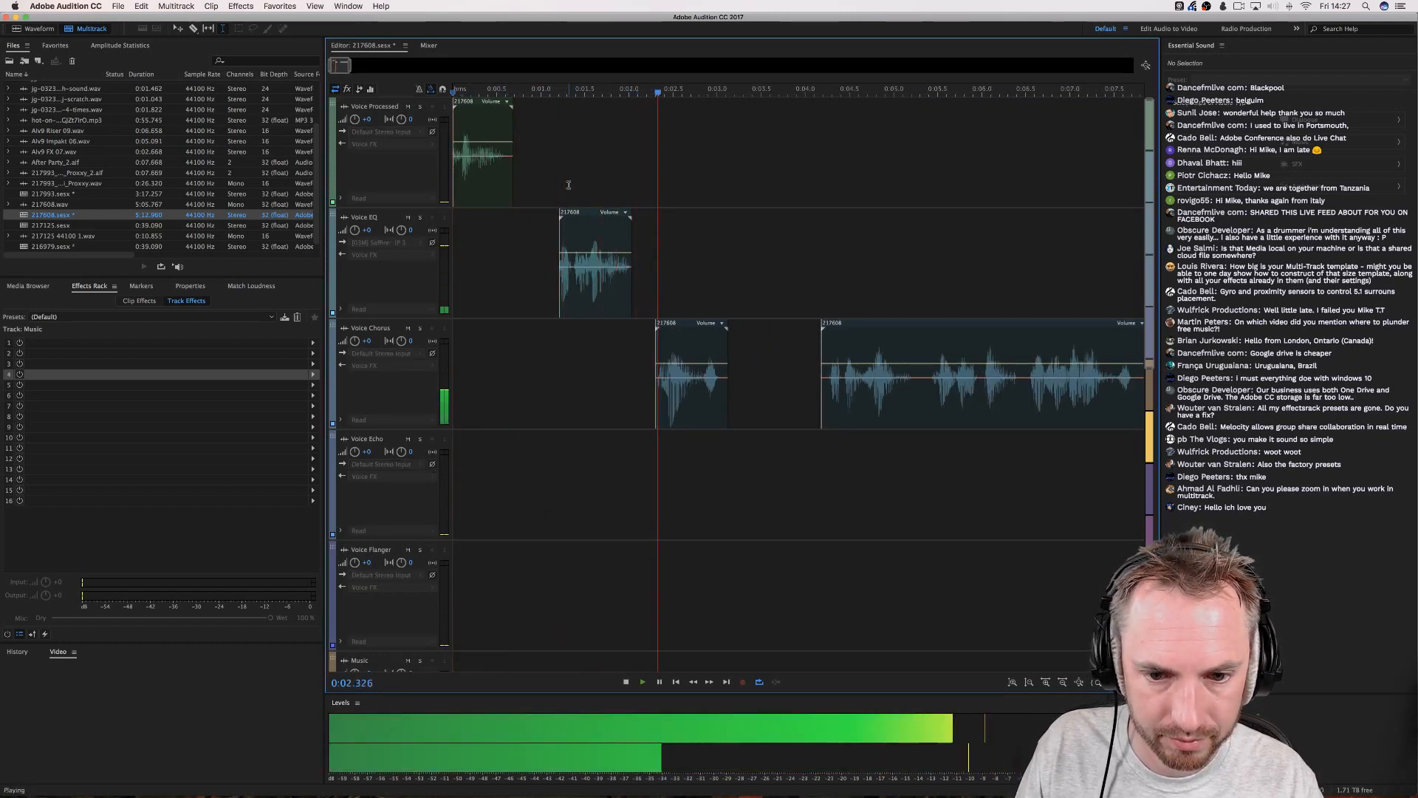
key("space")
left_click_drag(866, 352, 1090, 351)
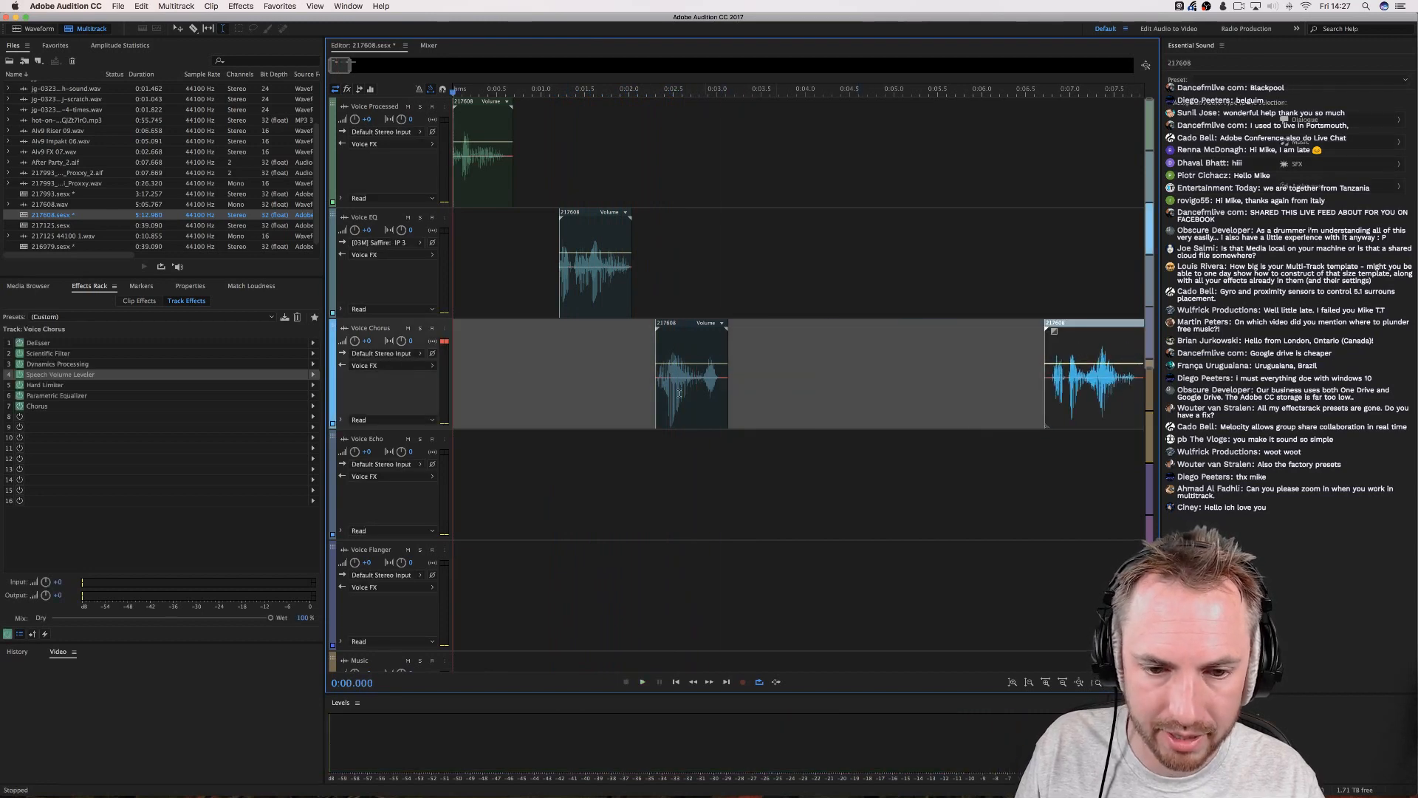
left_click(481, 335)
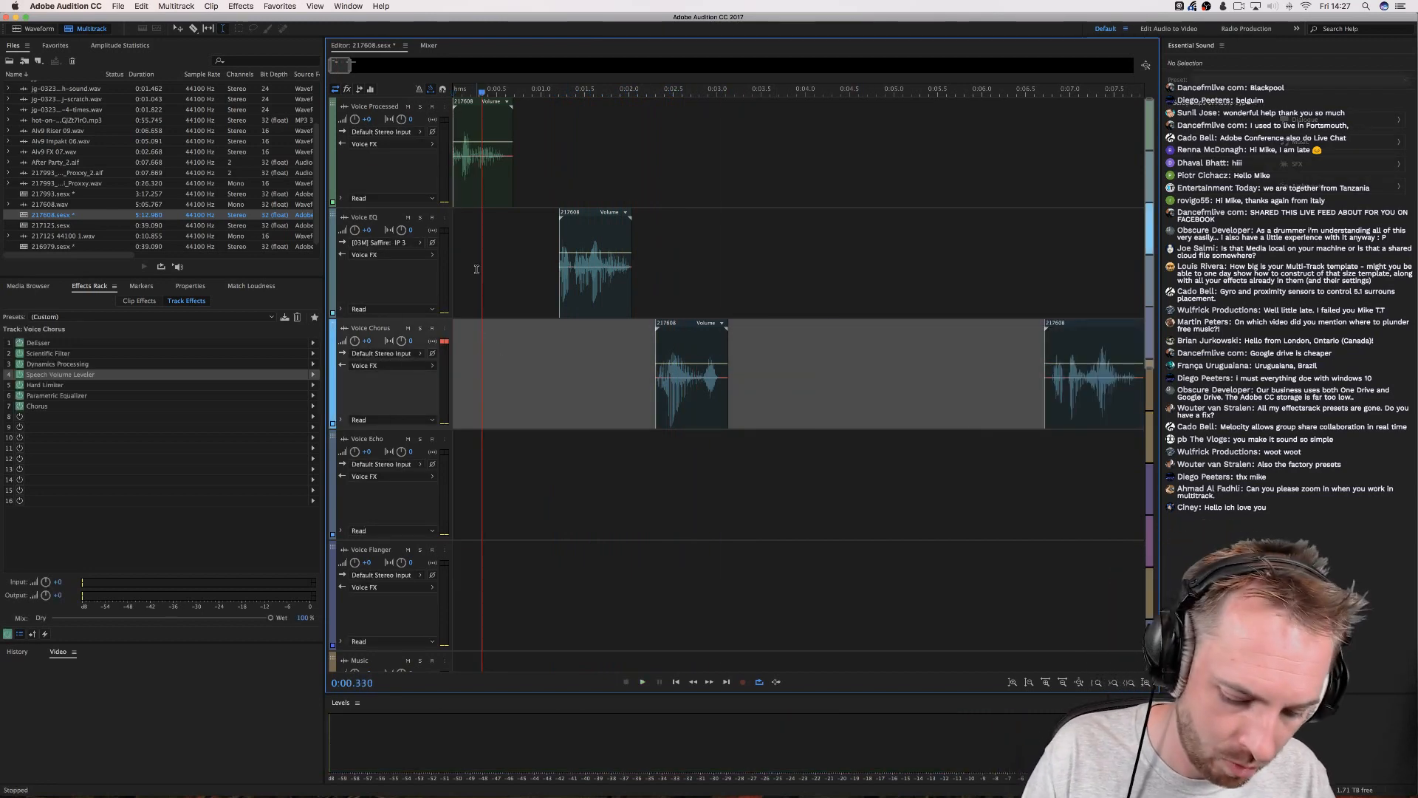
Search Spotlight for "98 bpm" and place 020 Full Loop 98bpm - TRVTW at the start of the Voice Echo track.
key("super+space")
type("98")
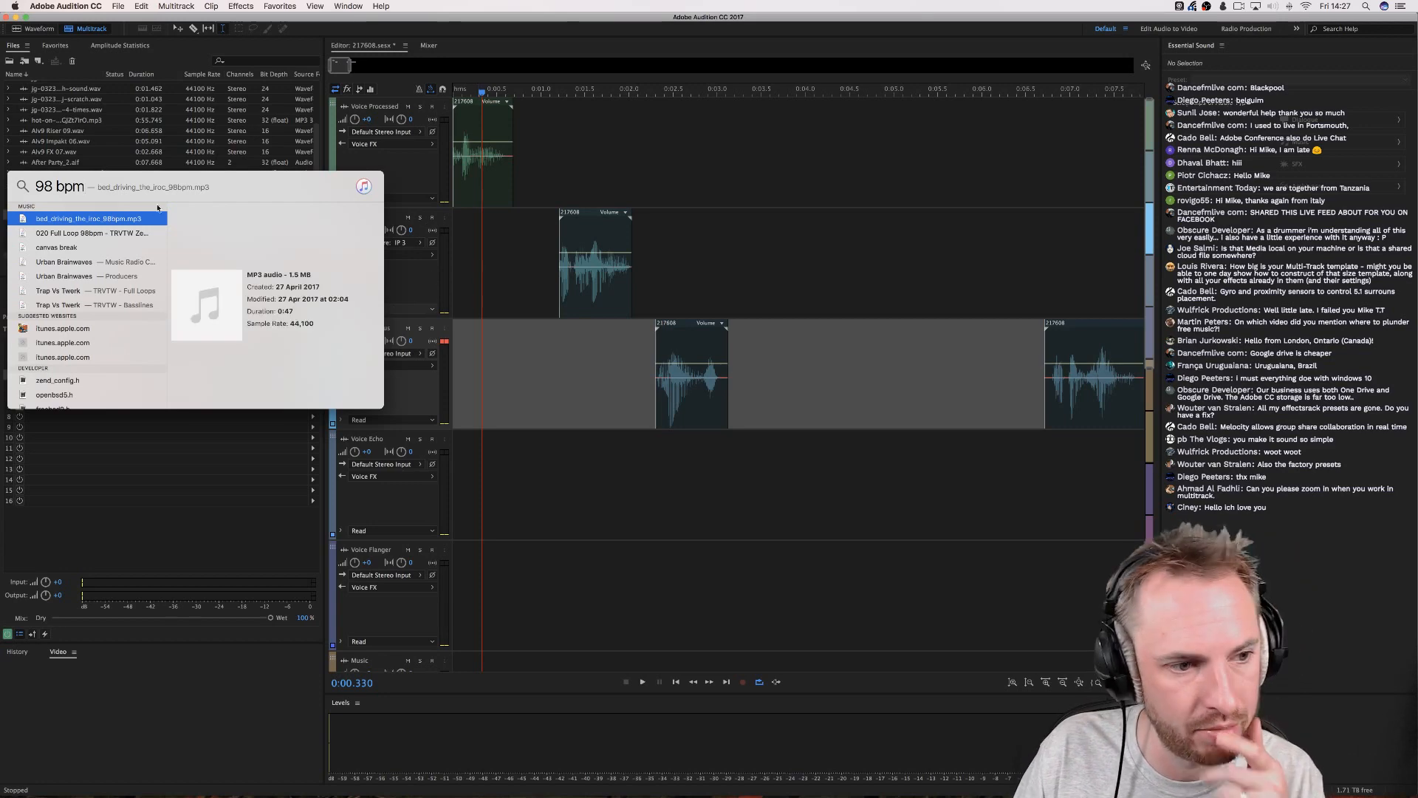
scroll(94, 245, "down", 1)
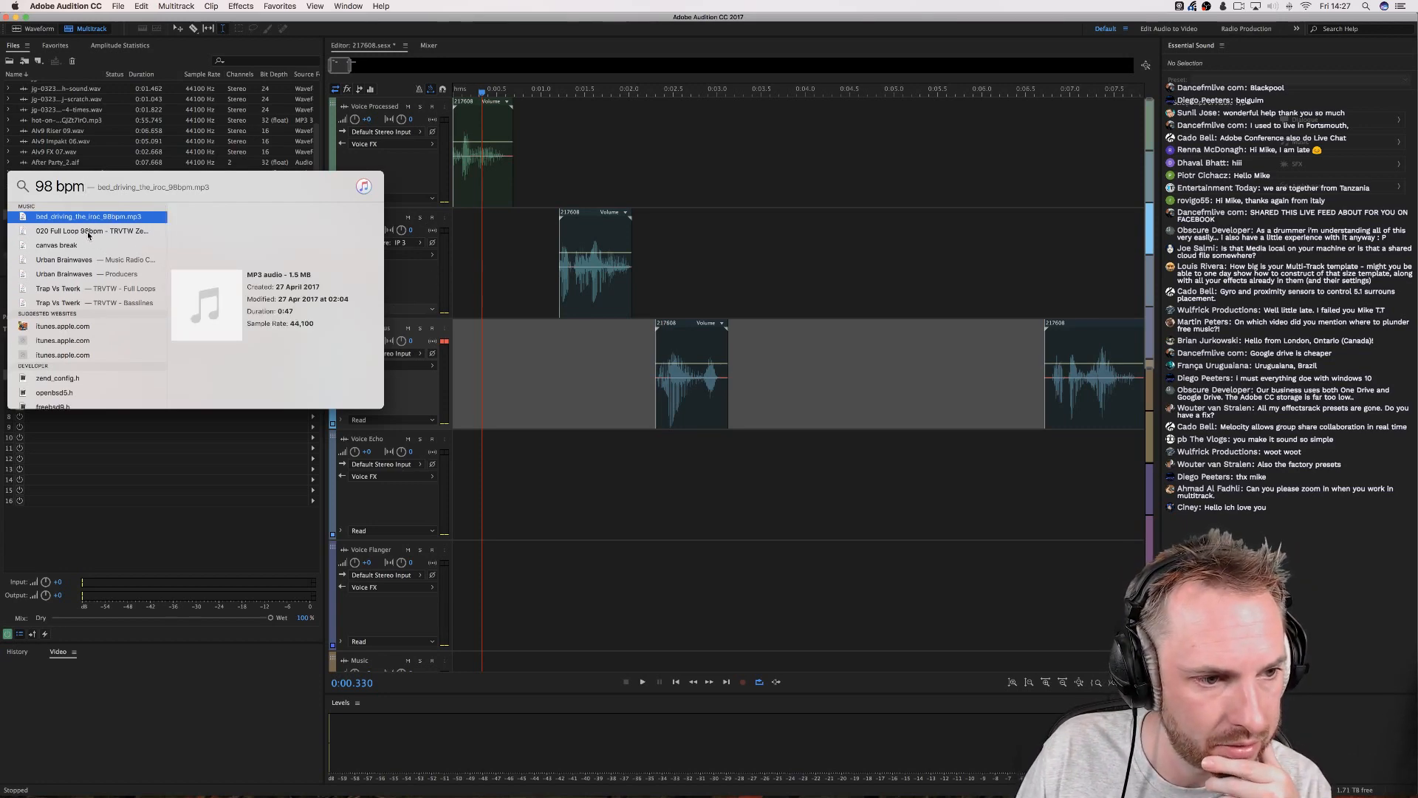
left_click_drag(87, 235, 590, 564)
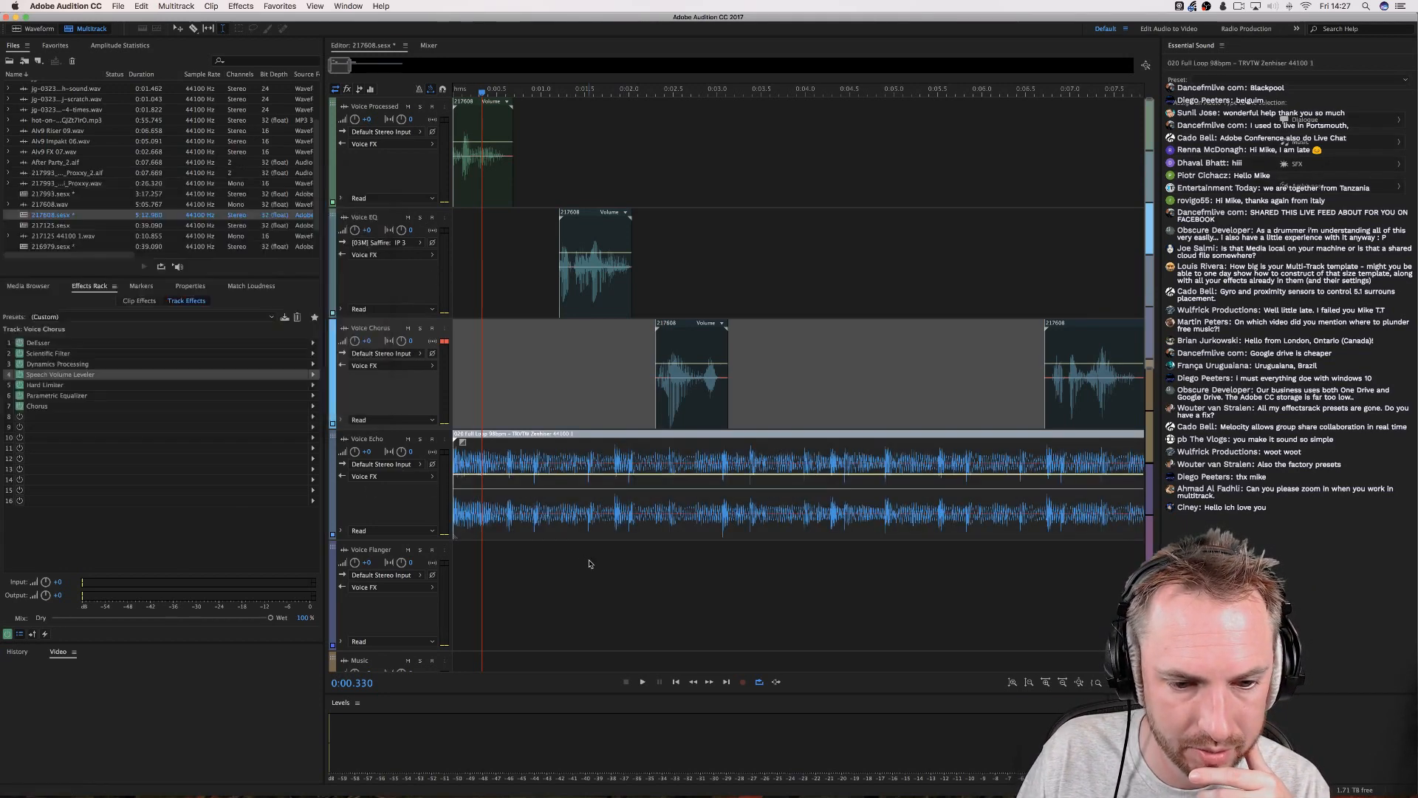
left_click(589, 564)
Move the 98 bpm loop down to the first Music track, starting at the beginning of the session.
left_click_drag(505, 517, 517, 590)
left_click(546, 496)
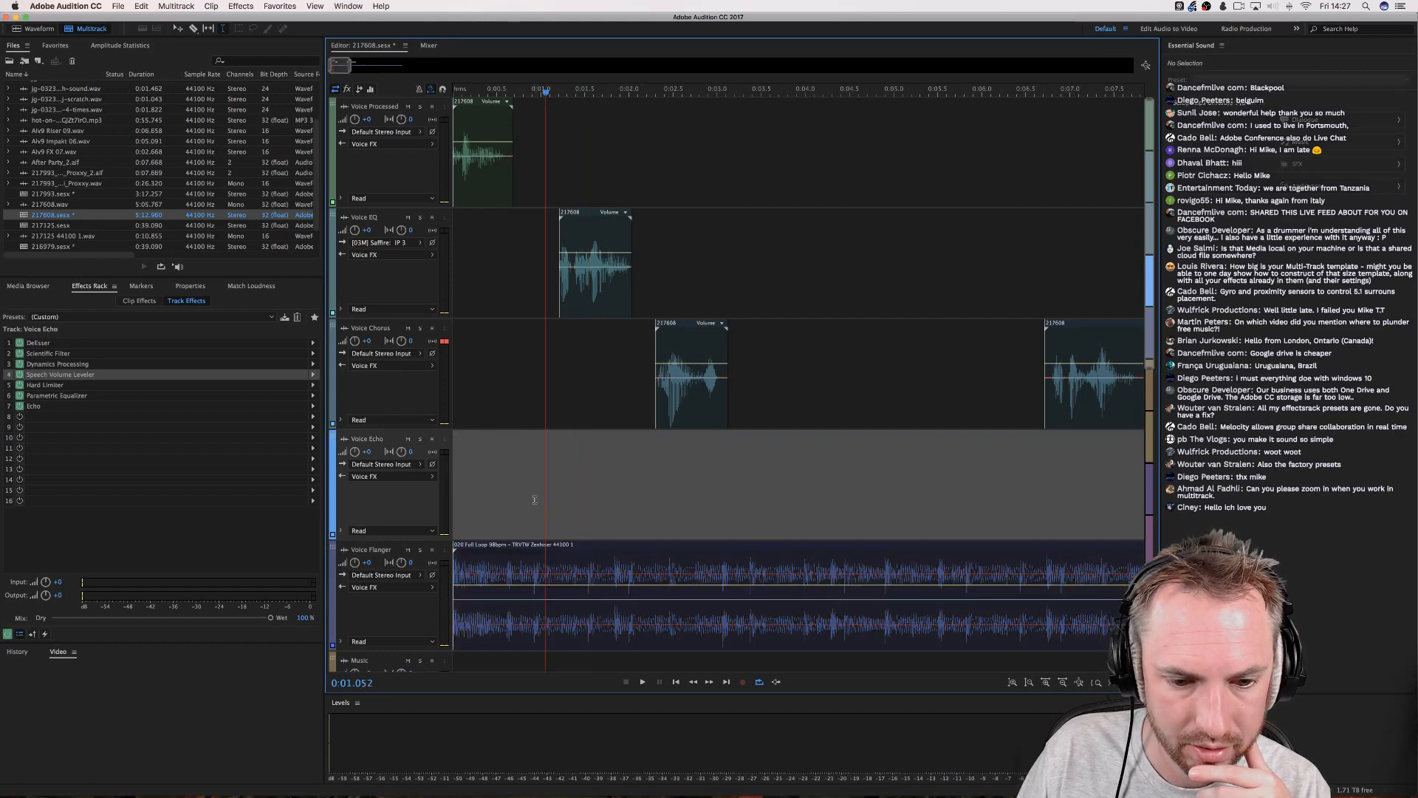
left_click(565, 501)
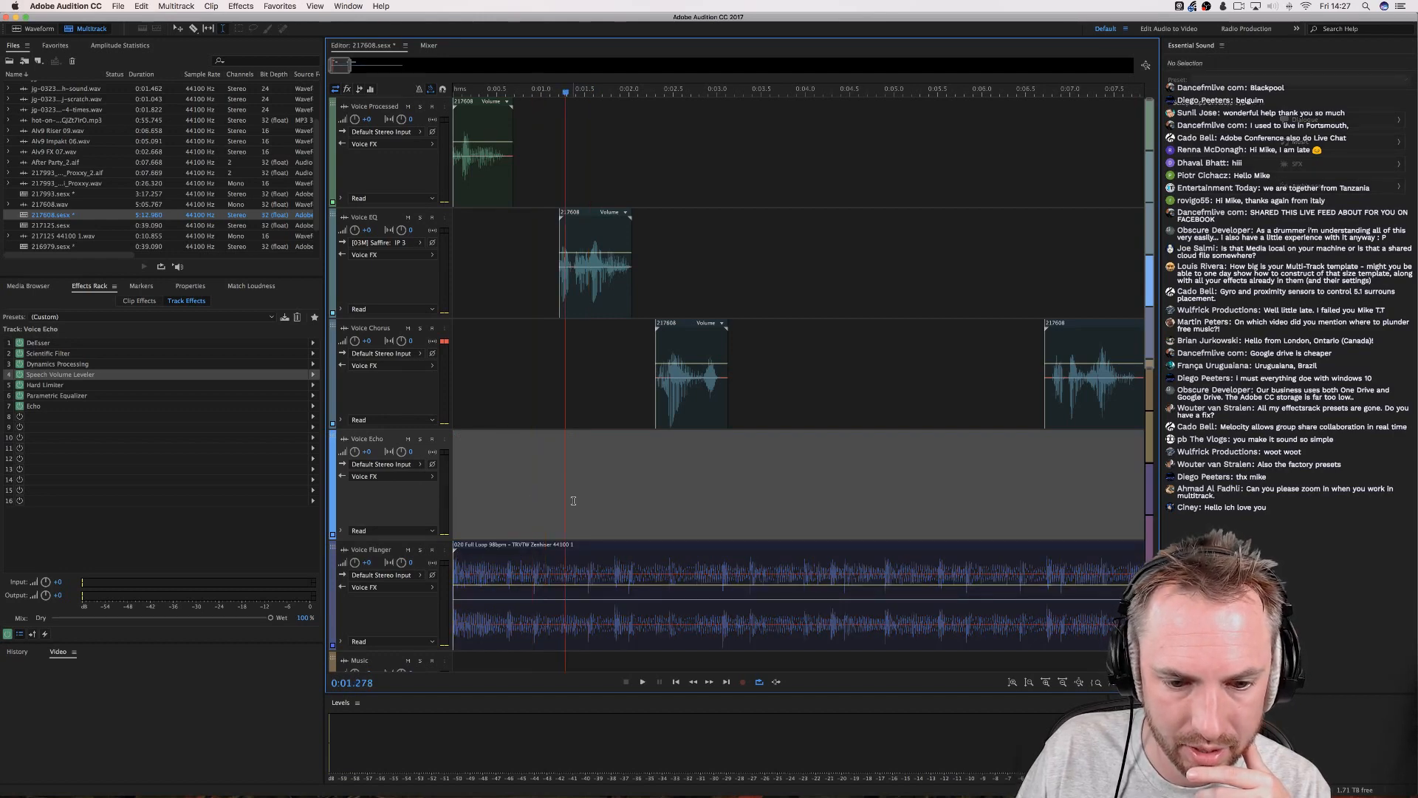
left_click(673, 509)
scroll(669, 509, "down", 4)
left_click_drag(505, 372, 494, 528)
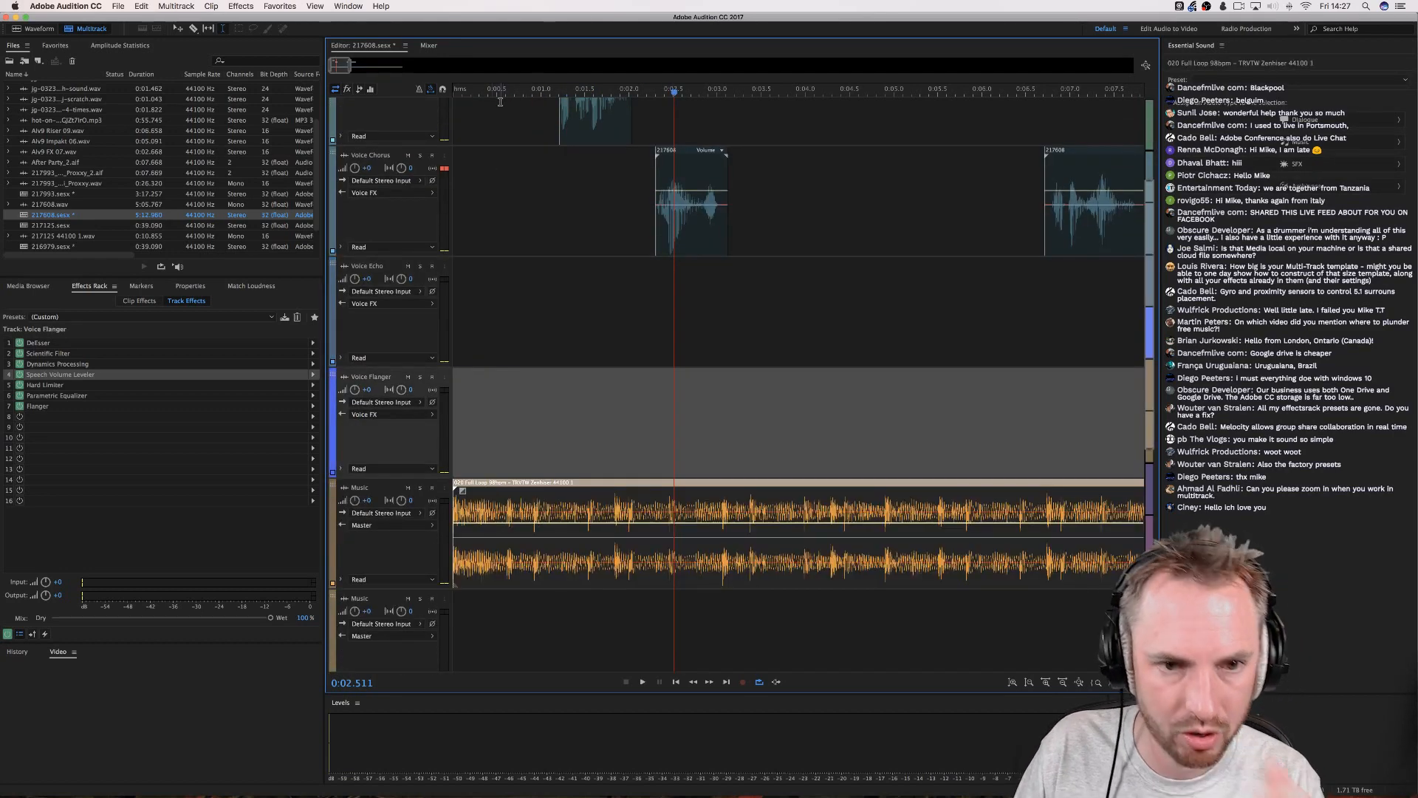
Play the voice phrases over the loop from near the session start and lower the first Music track's volume to -5.7 dB.
key("space")
left_click(484, 91)
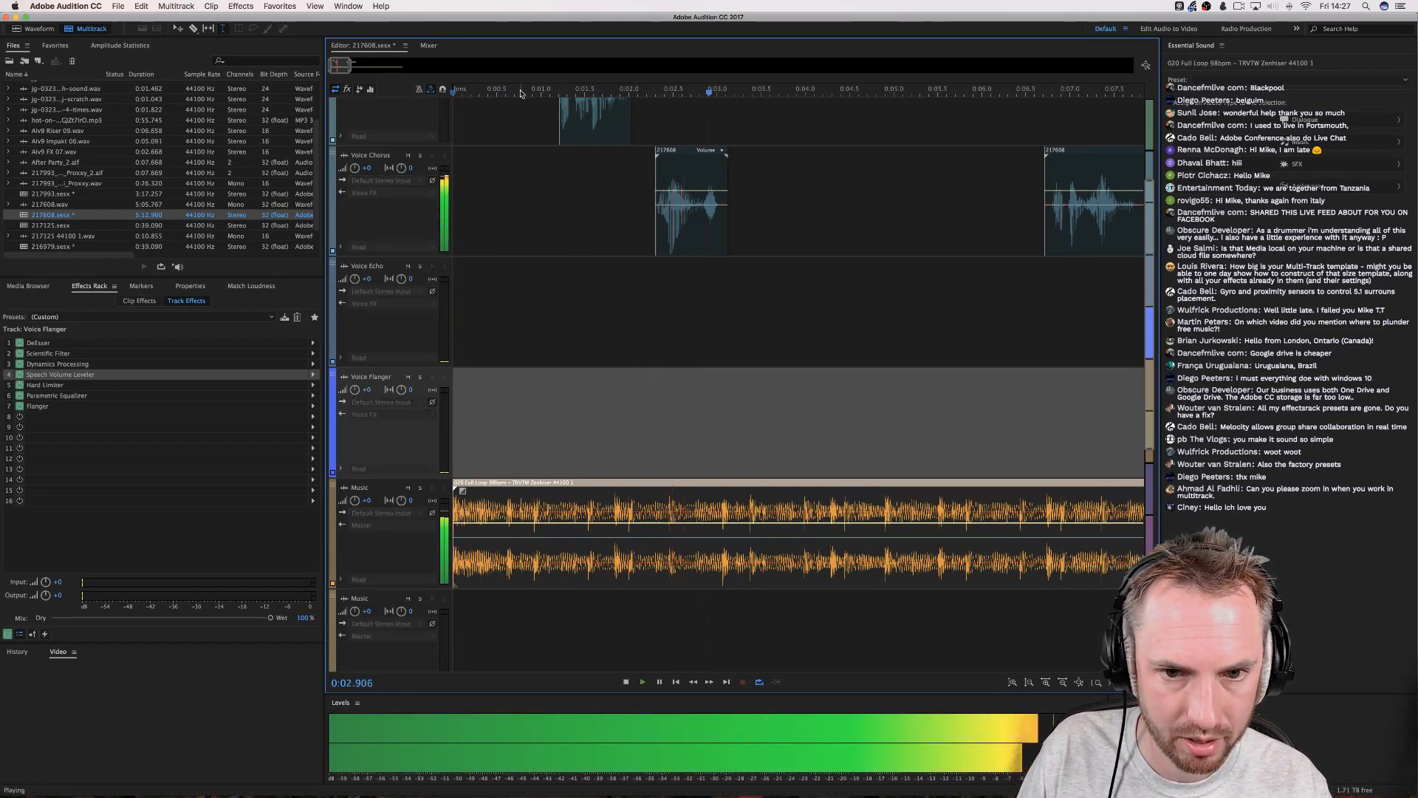
key("minus")
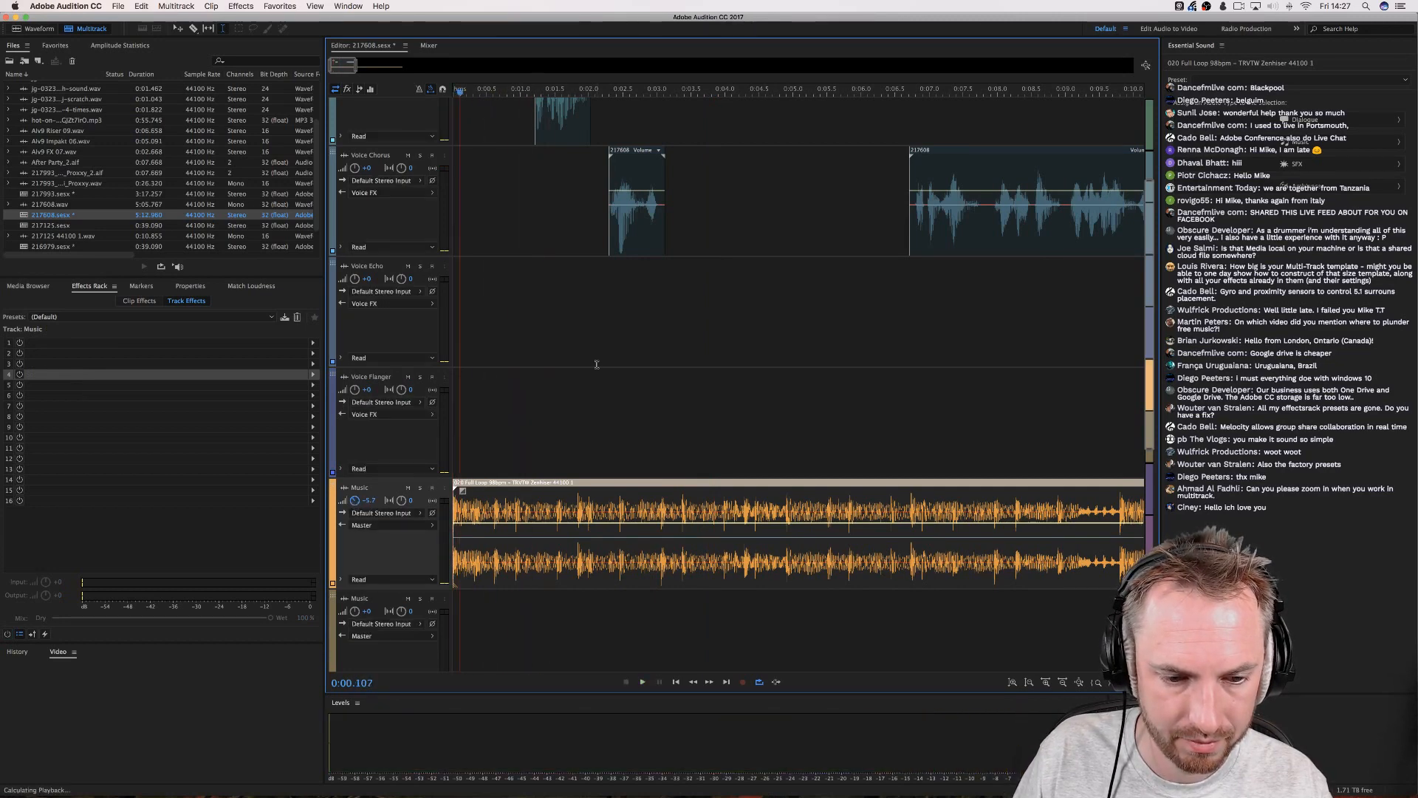
Play the session from the start and listen to the voice clips against the 98 bpm loop.
scroll(561, 171, "up", 1)
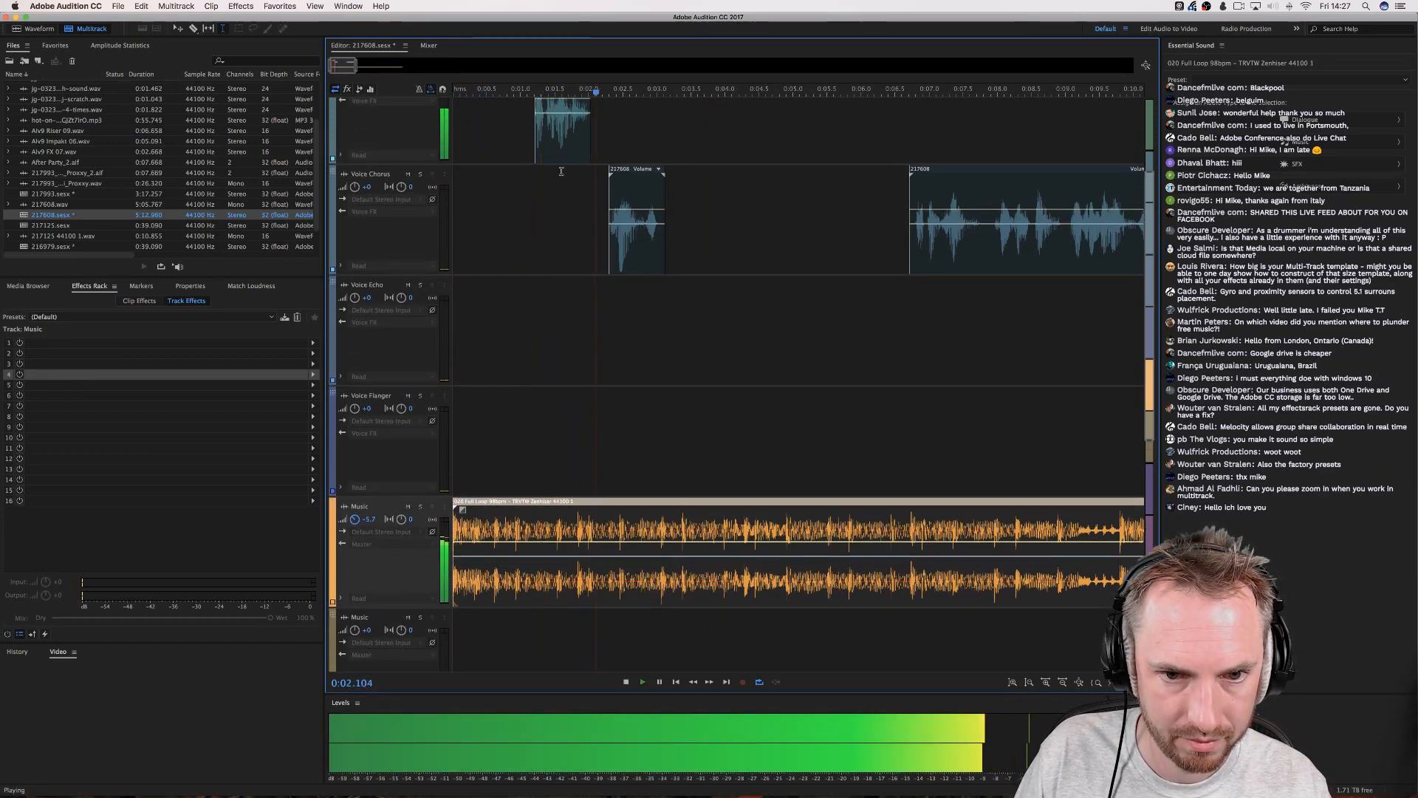
scroll(563, 185, "up", 1)
scroll(563, 189, "up", 4)
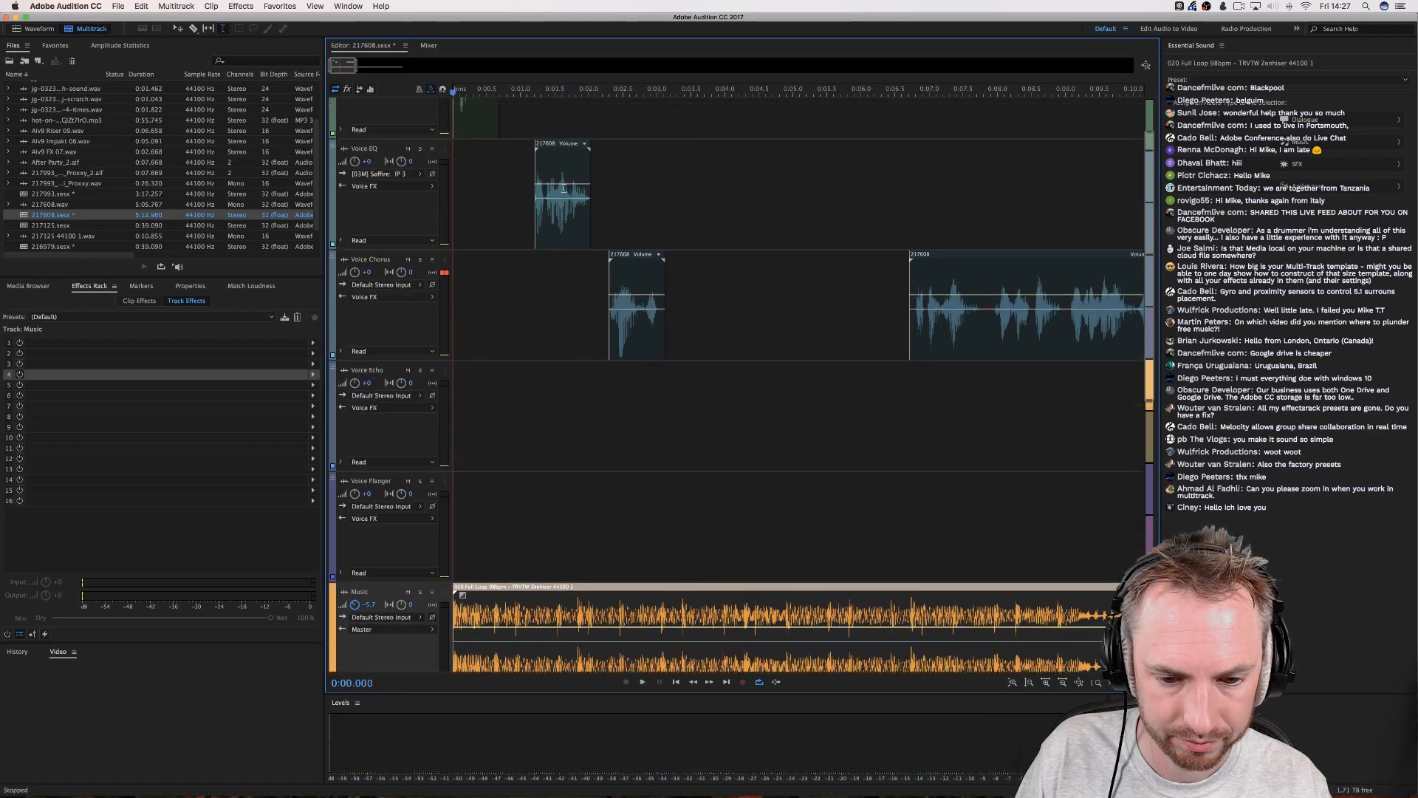
scroll(618, 99, "down", 1)
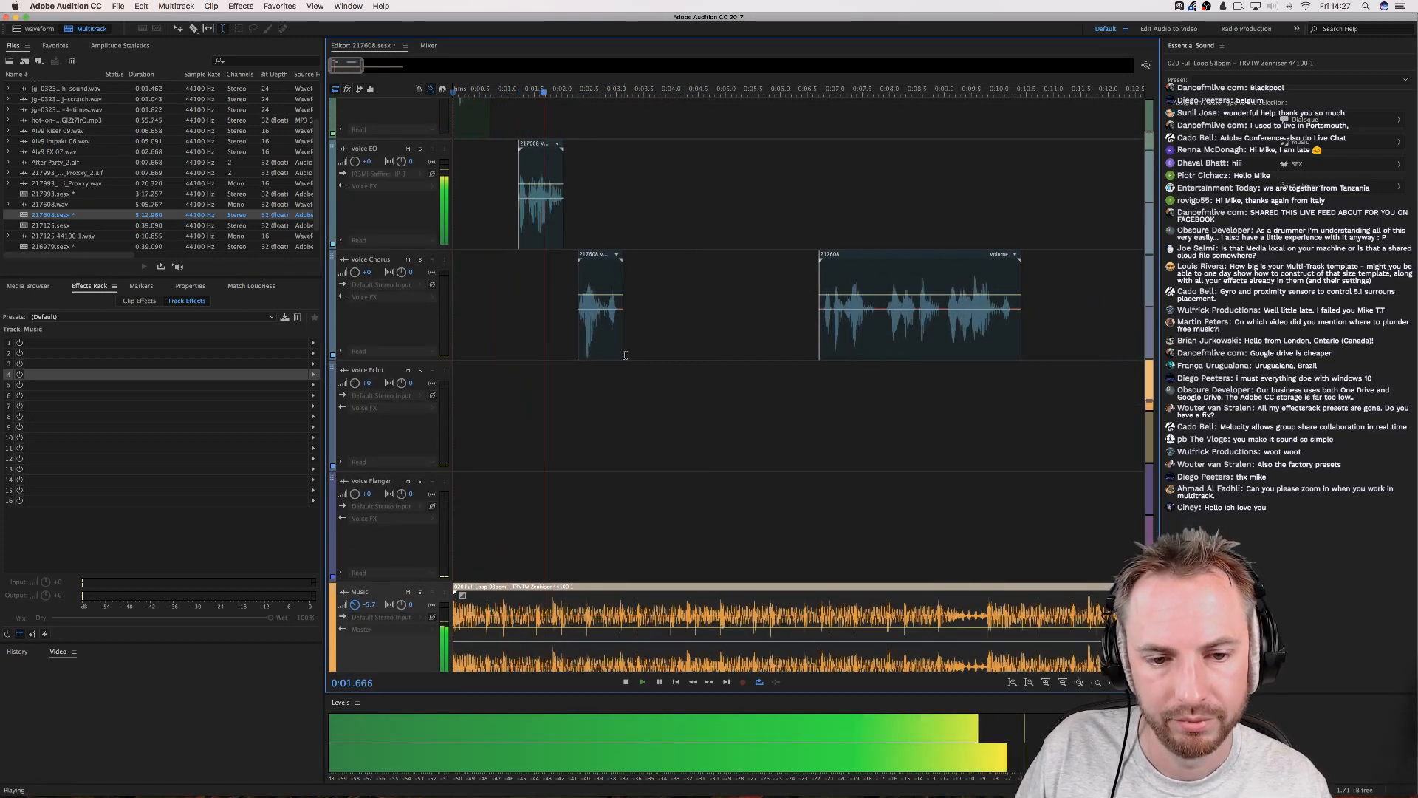
scroll(624, 355, "down", 2)
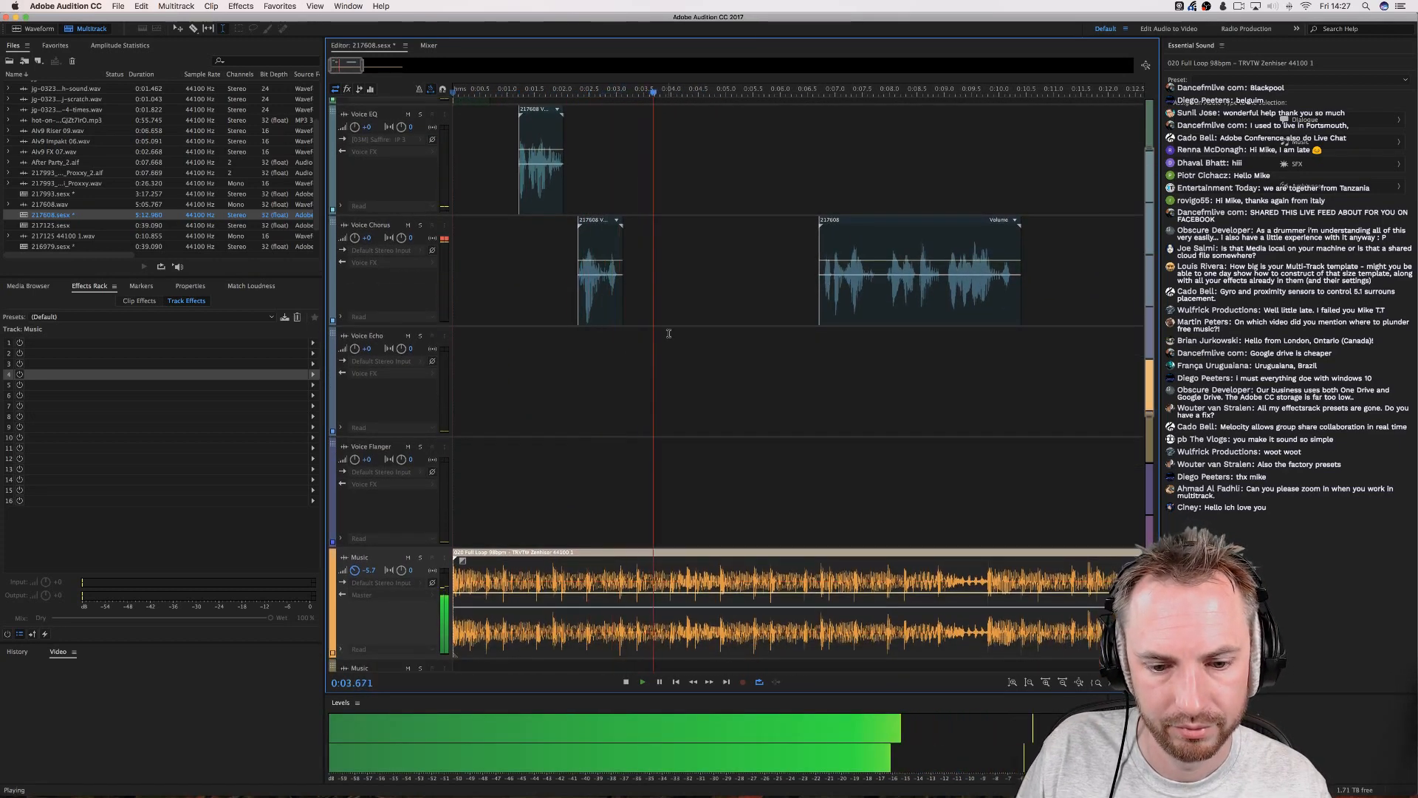
key("space")
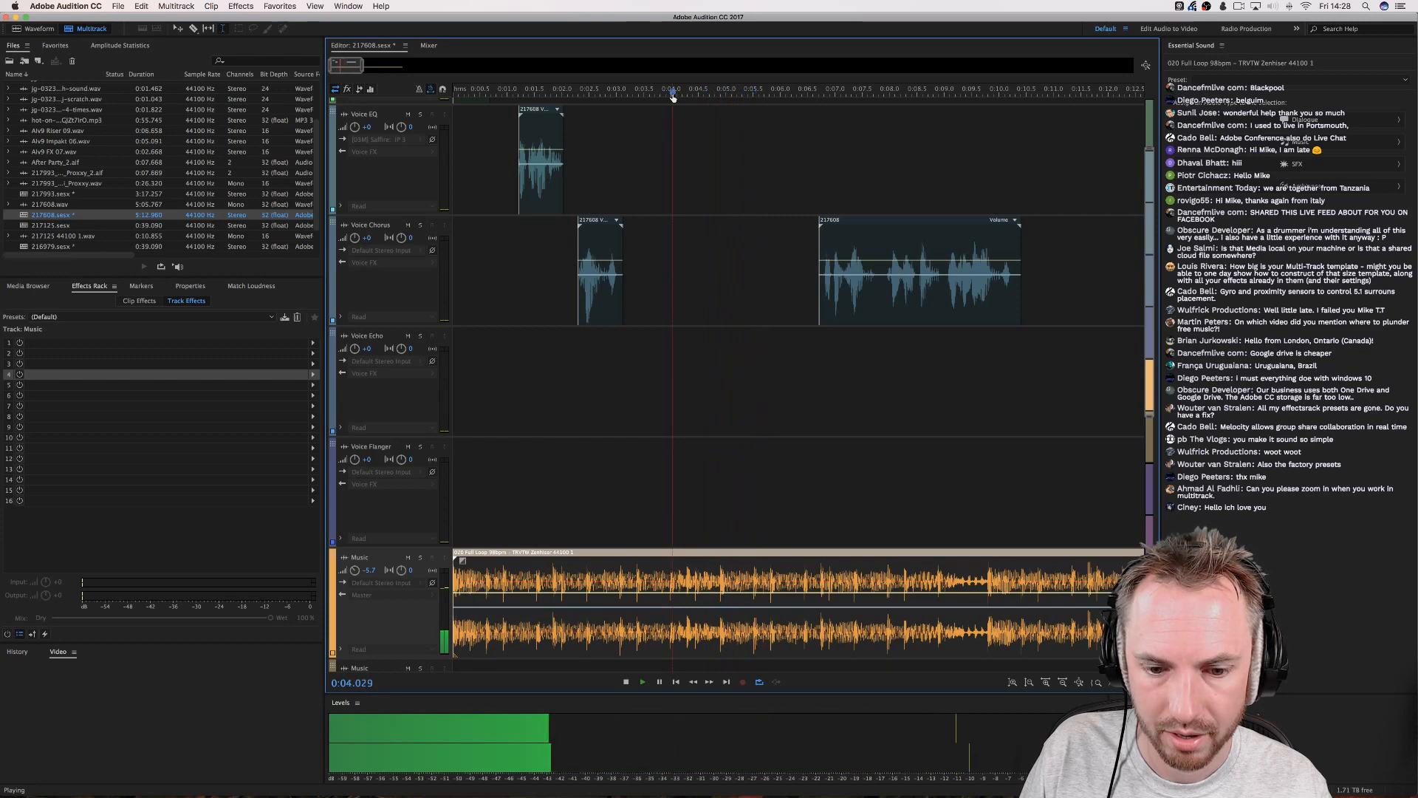
Return the playhead to the session start, stop playback and switch the timeline's time display to Bars and Beats.
left_click(452, 91)
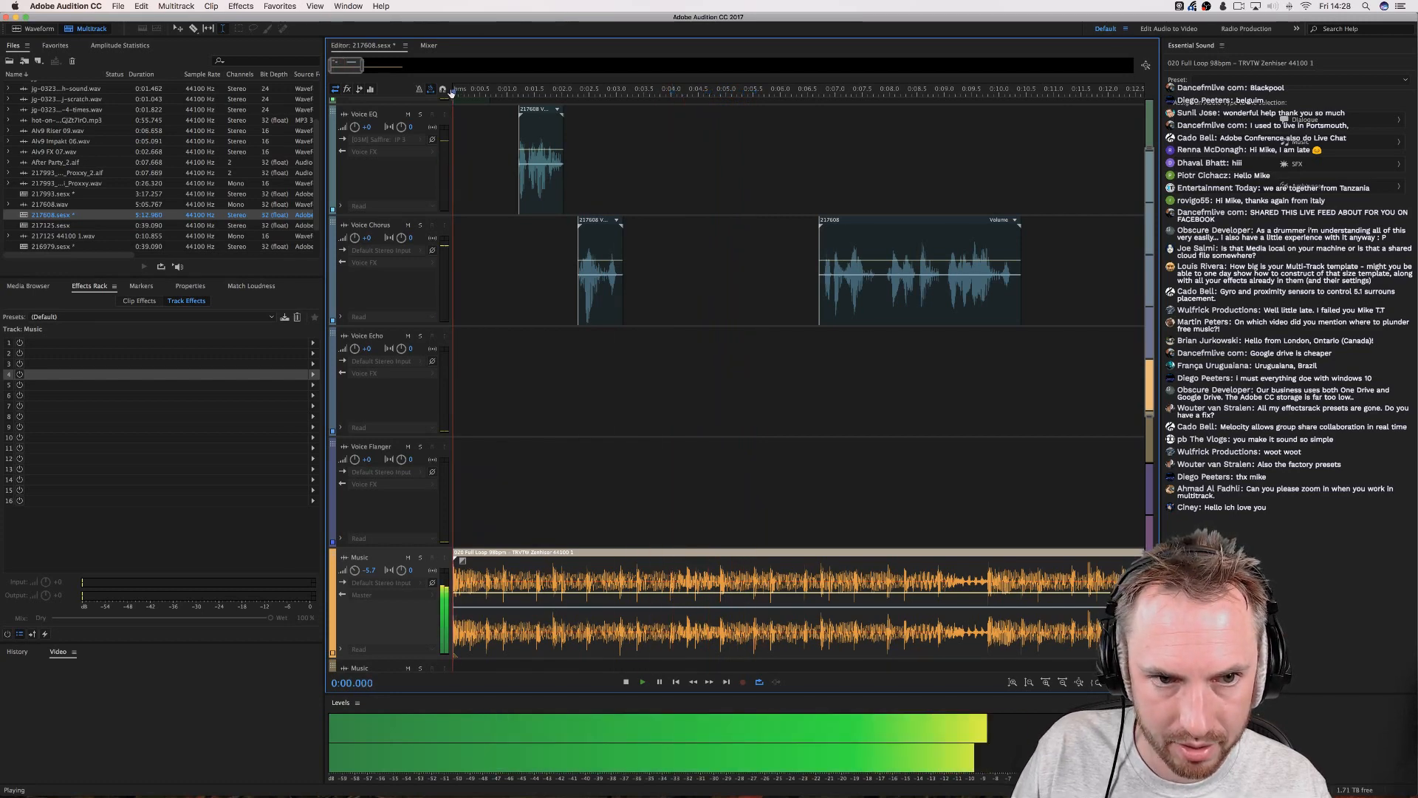
right_click(470, 92)
left_click(472, 90)
key("space")
right_click(495, 93)
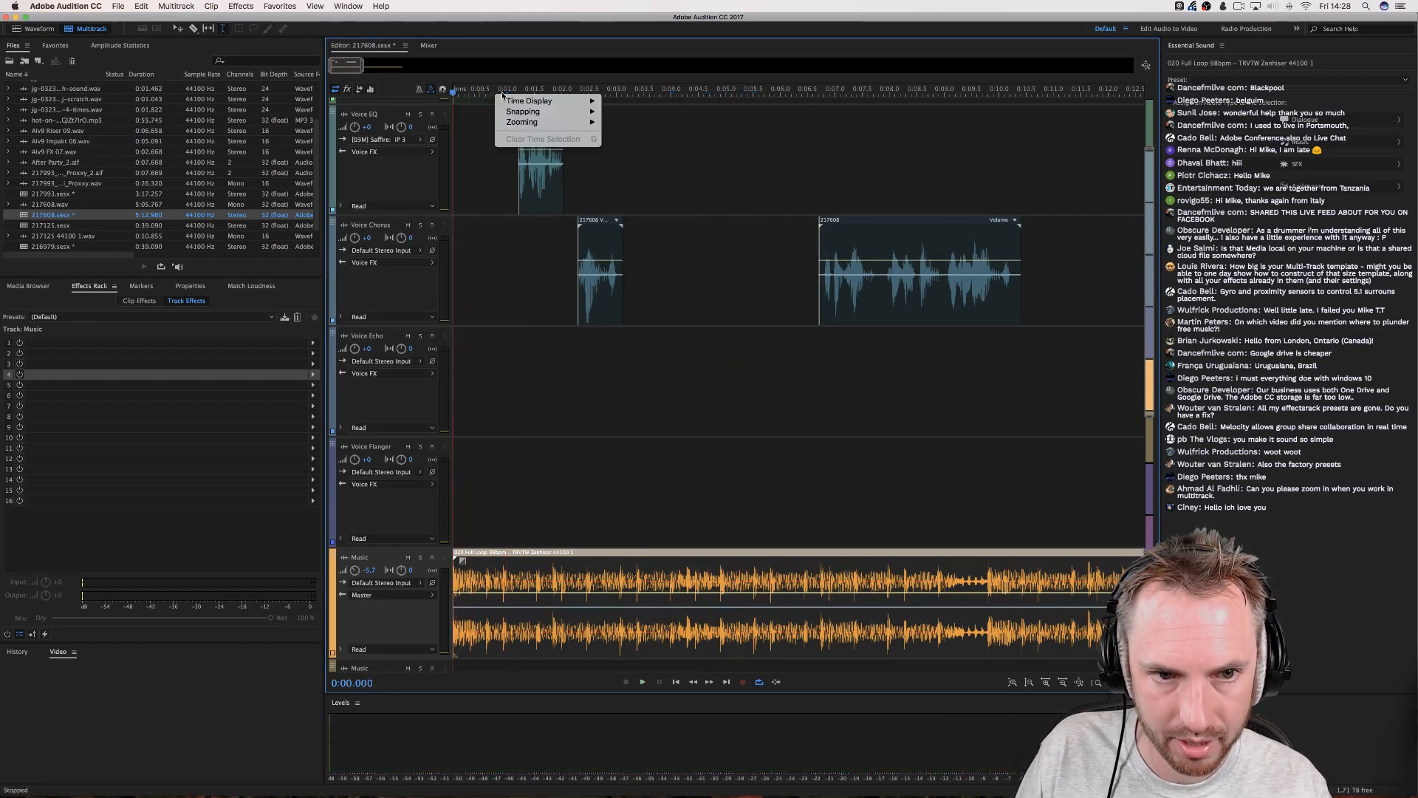
mouse_move(529, 100)
left_click(650, 233)
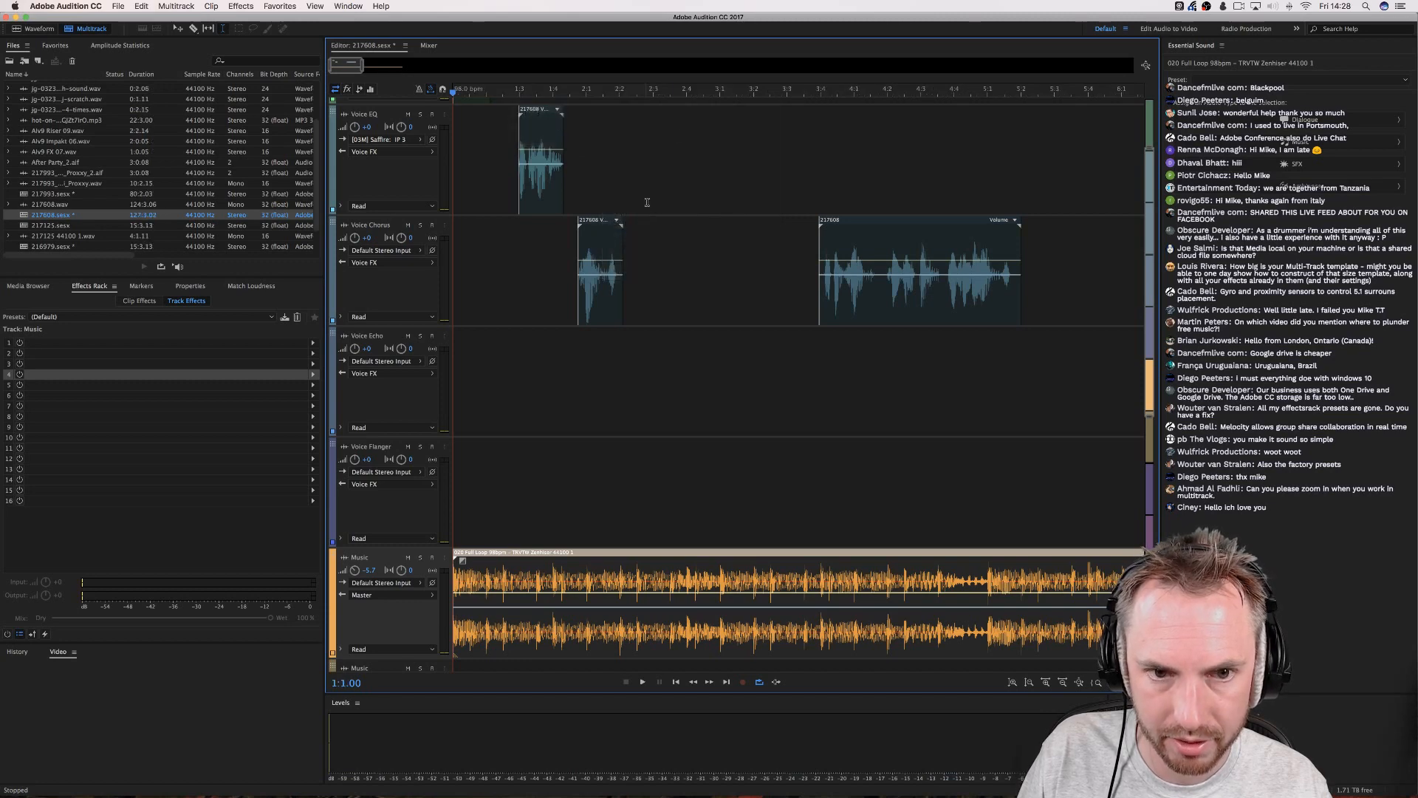
Play the mix from 2:4.15 and move the last Voice Chorus clip to start shortly after the beginning of bar 5.
key("space")
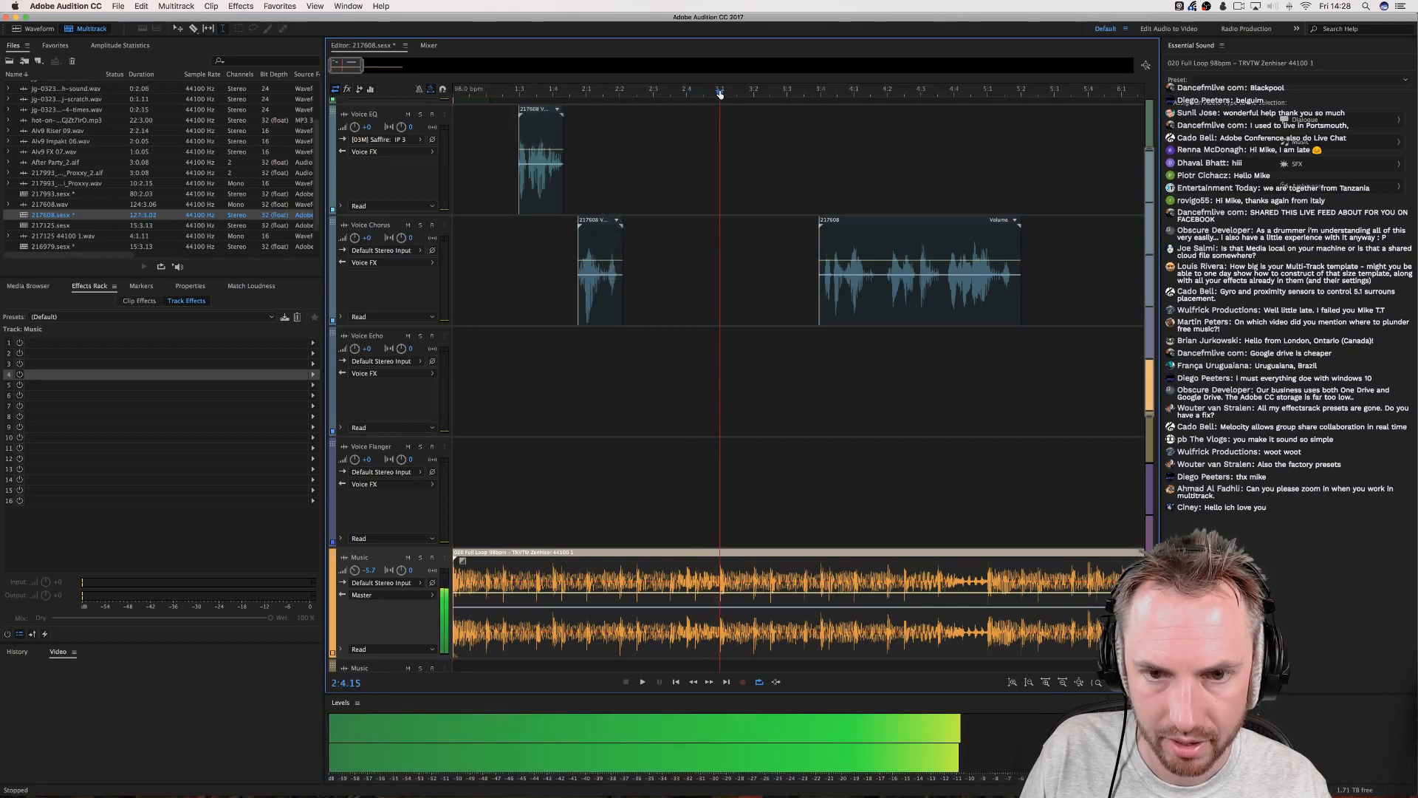
key("space")
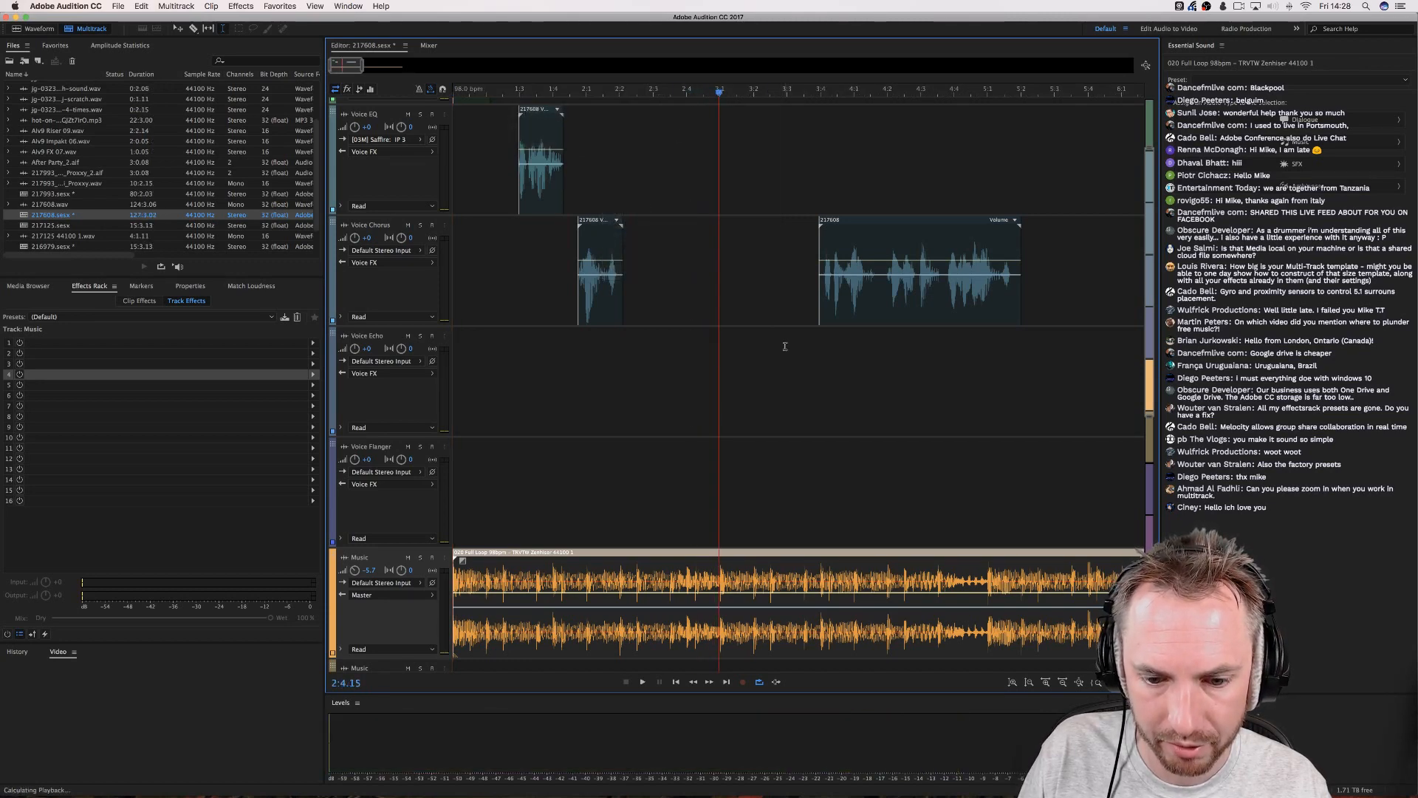
key("space")
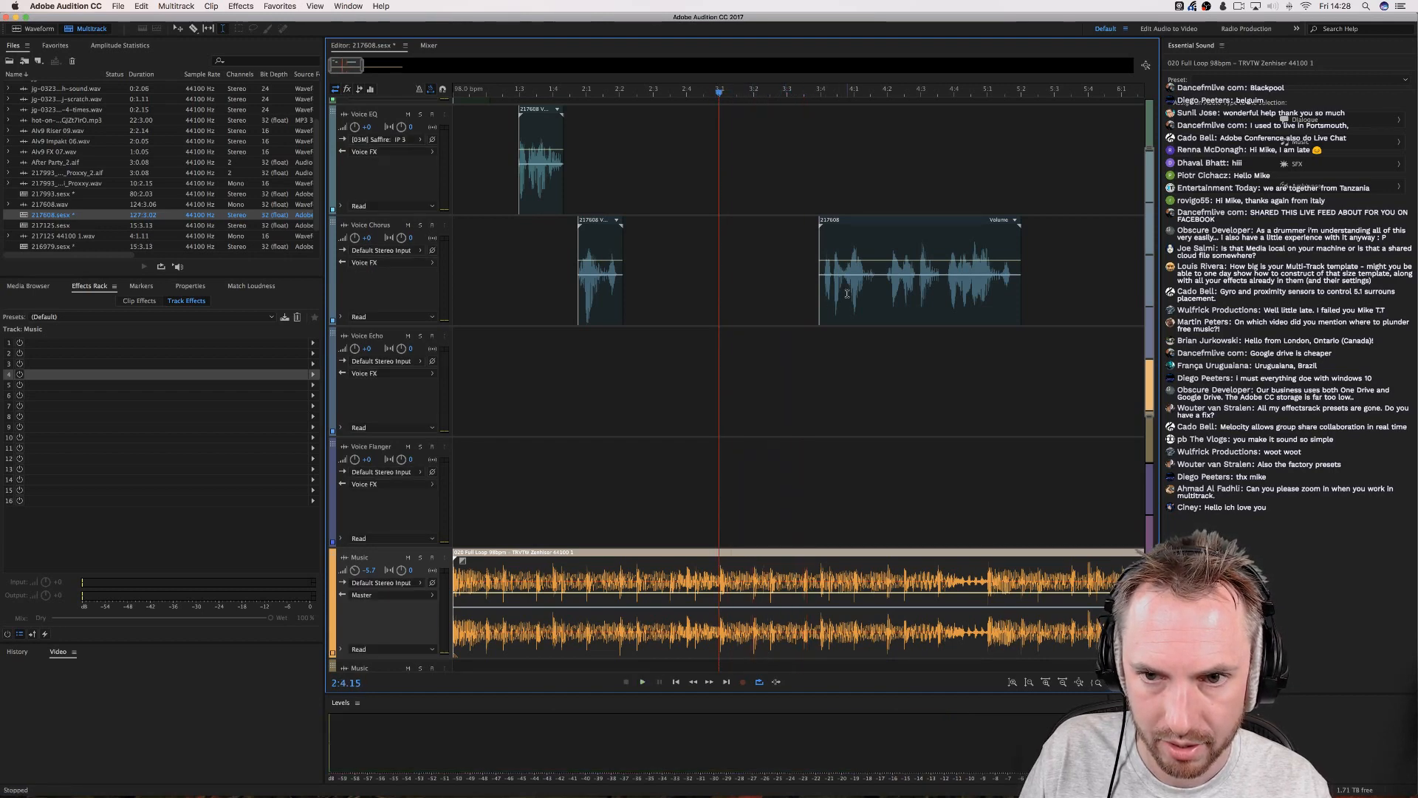
key("space")
left_click_drag(847, 293, 1028, 299)
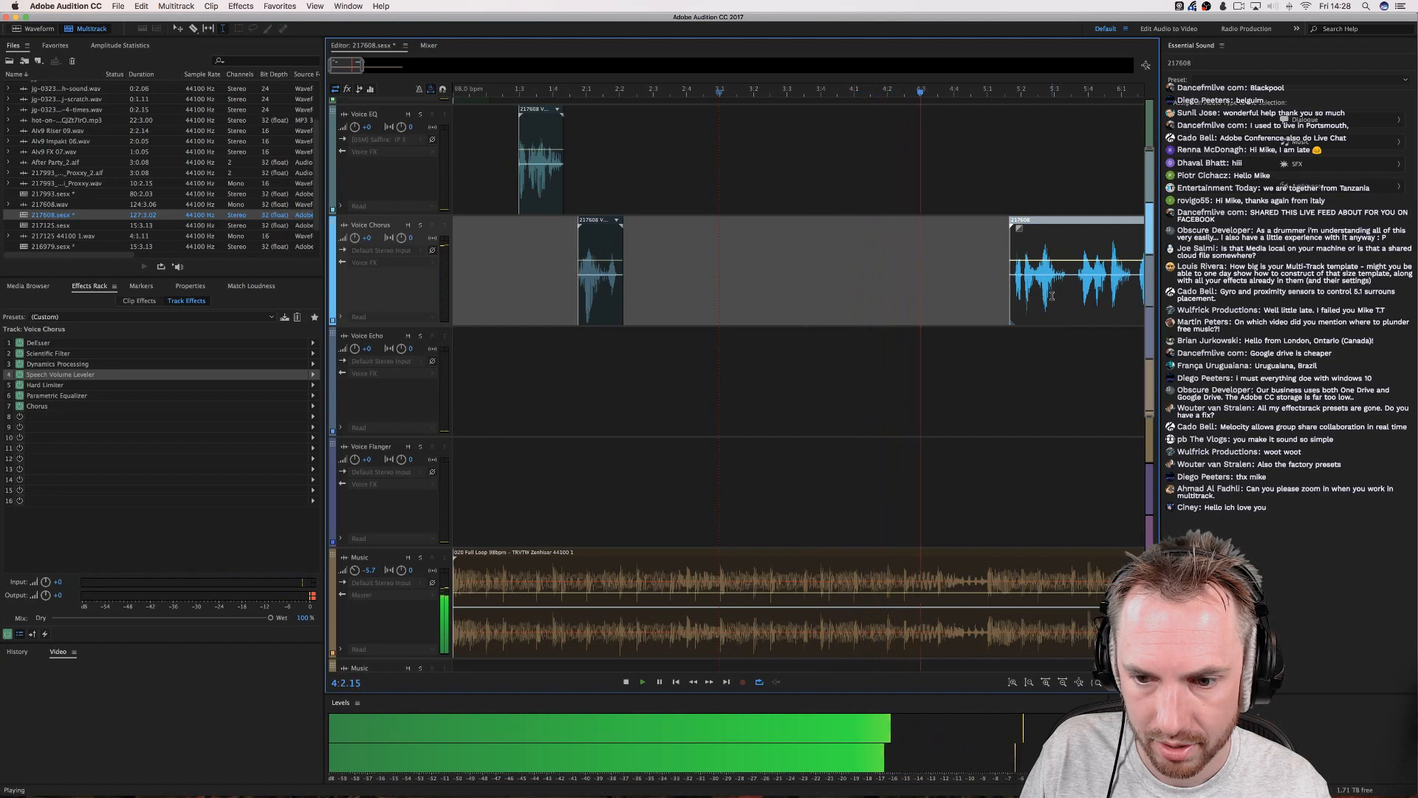
key("space")
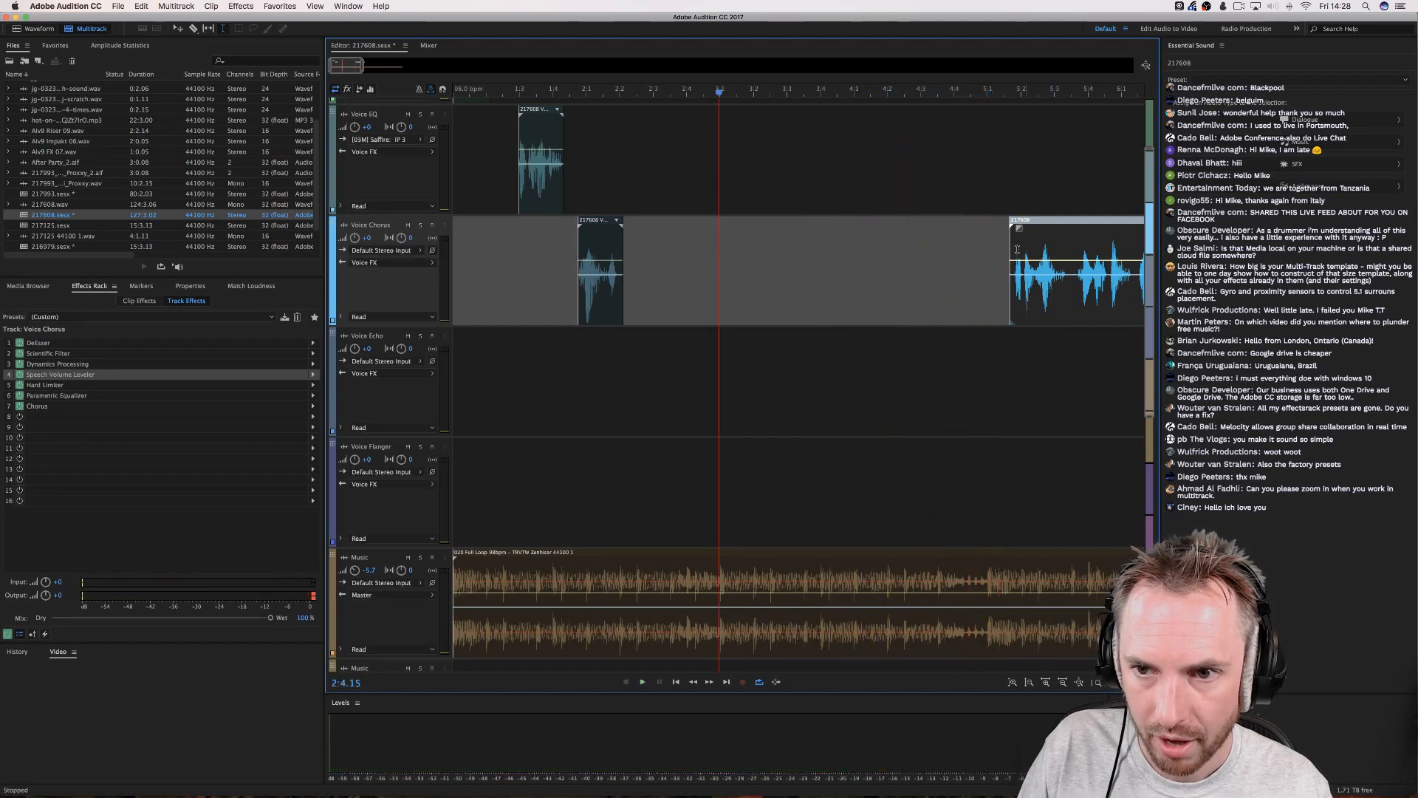
Solo the first Music track and set the tempo settings' time signature to 3/4.
left_click(420, 559)
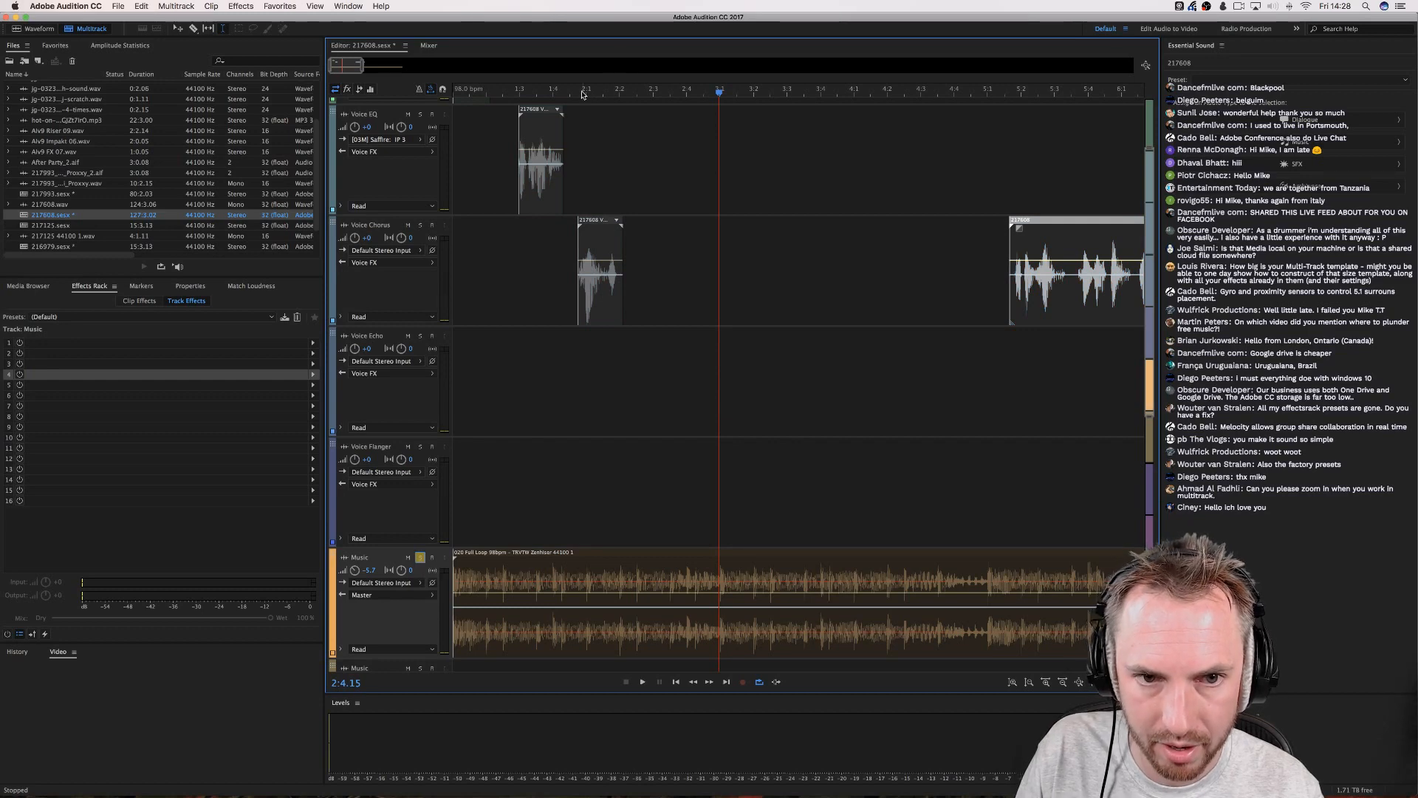
right_click(536, 92)
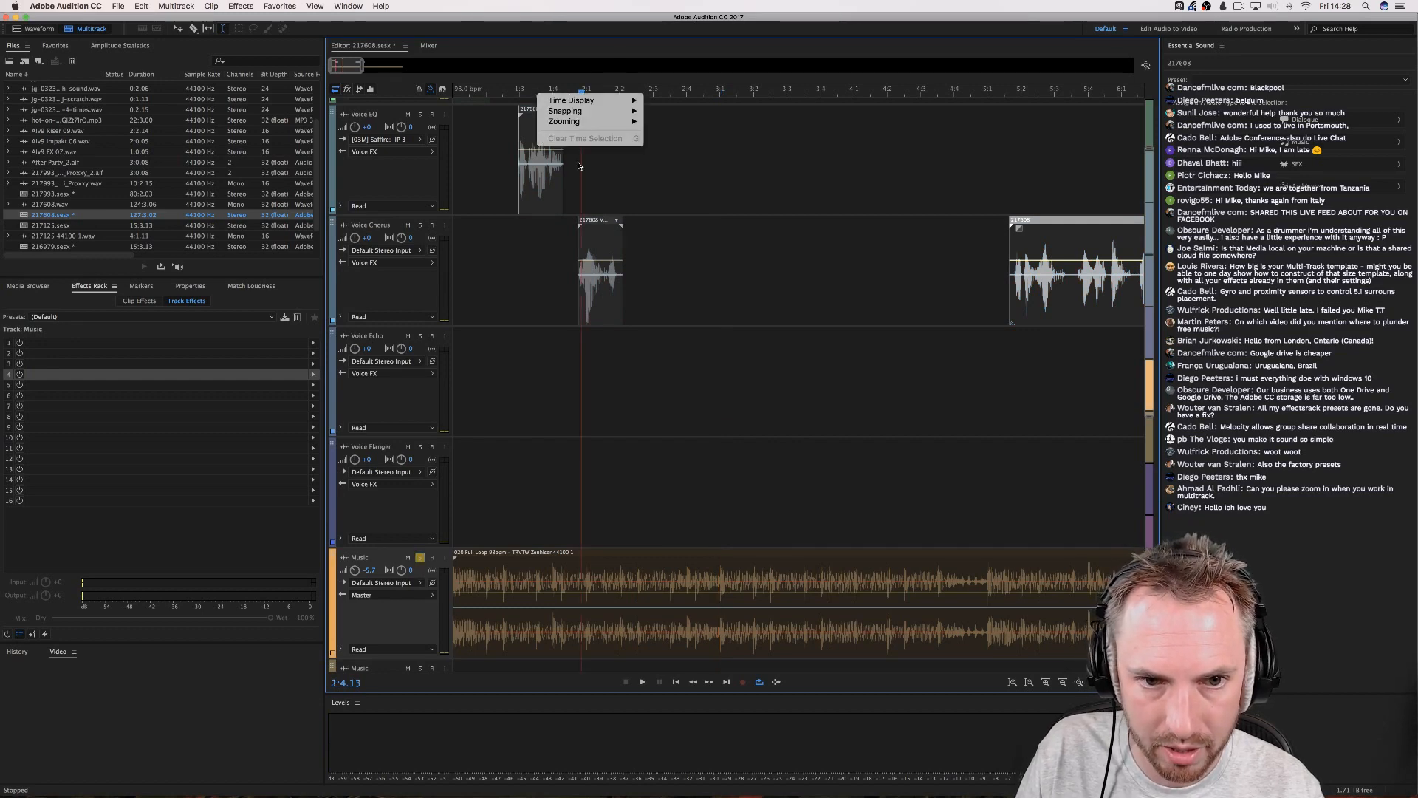
mouse_move(591, 103)
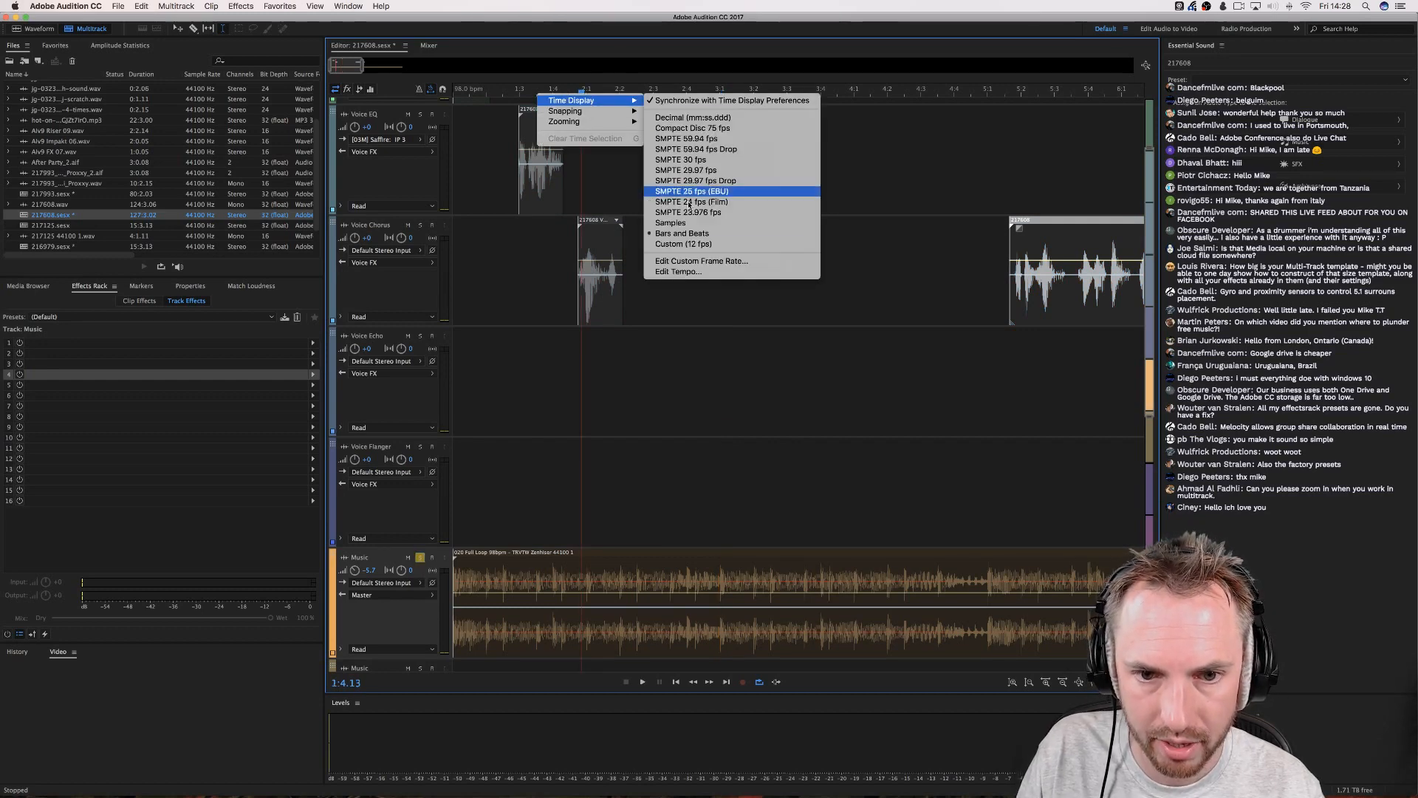
left_click(693, 272)
left_click(747, 375)
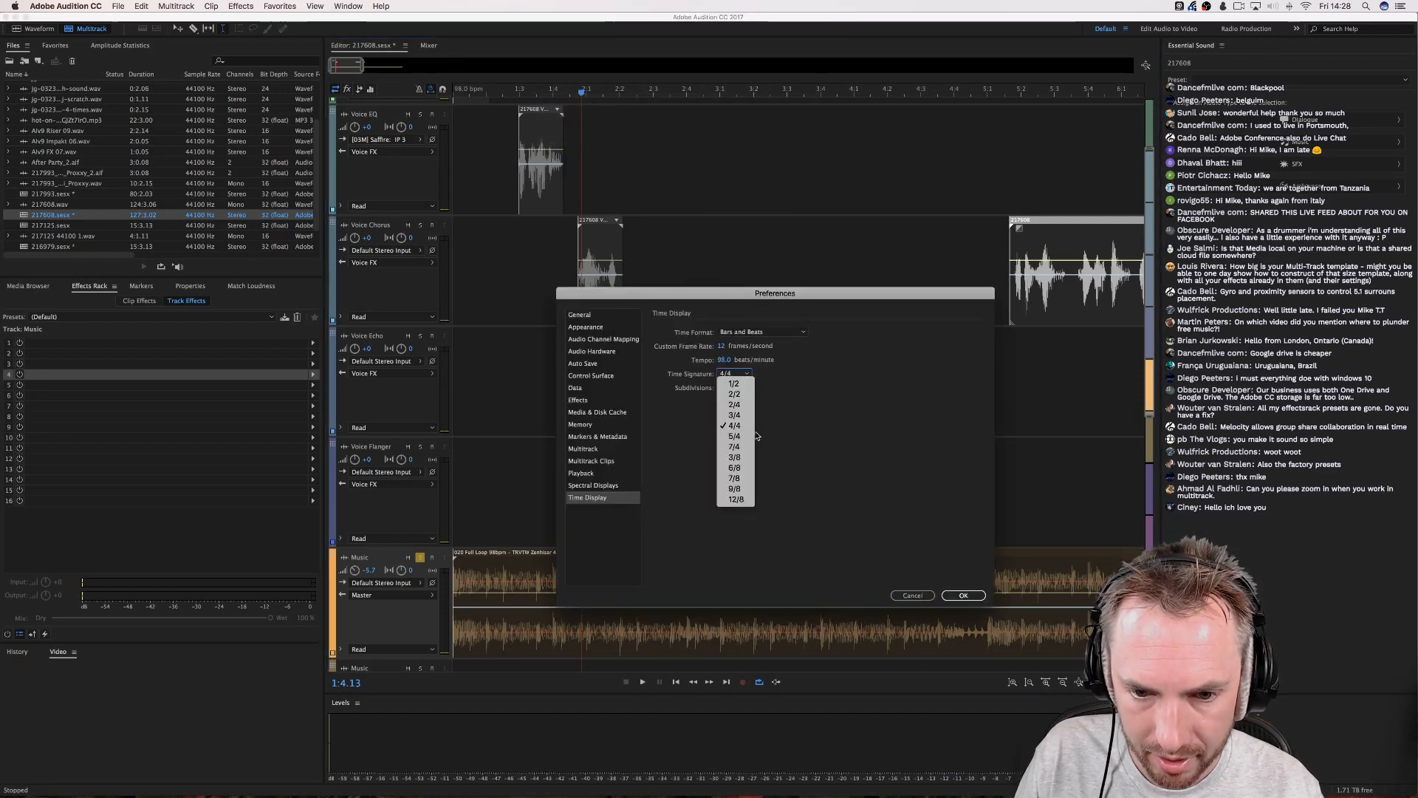
left_click(736, 415)
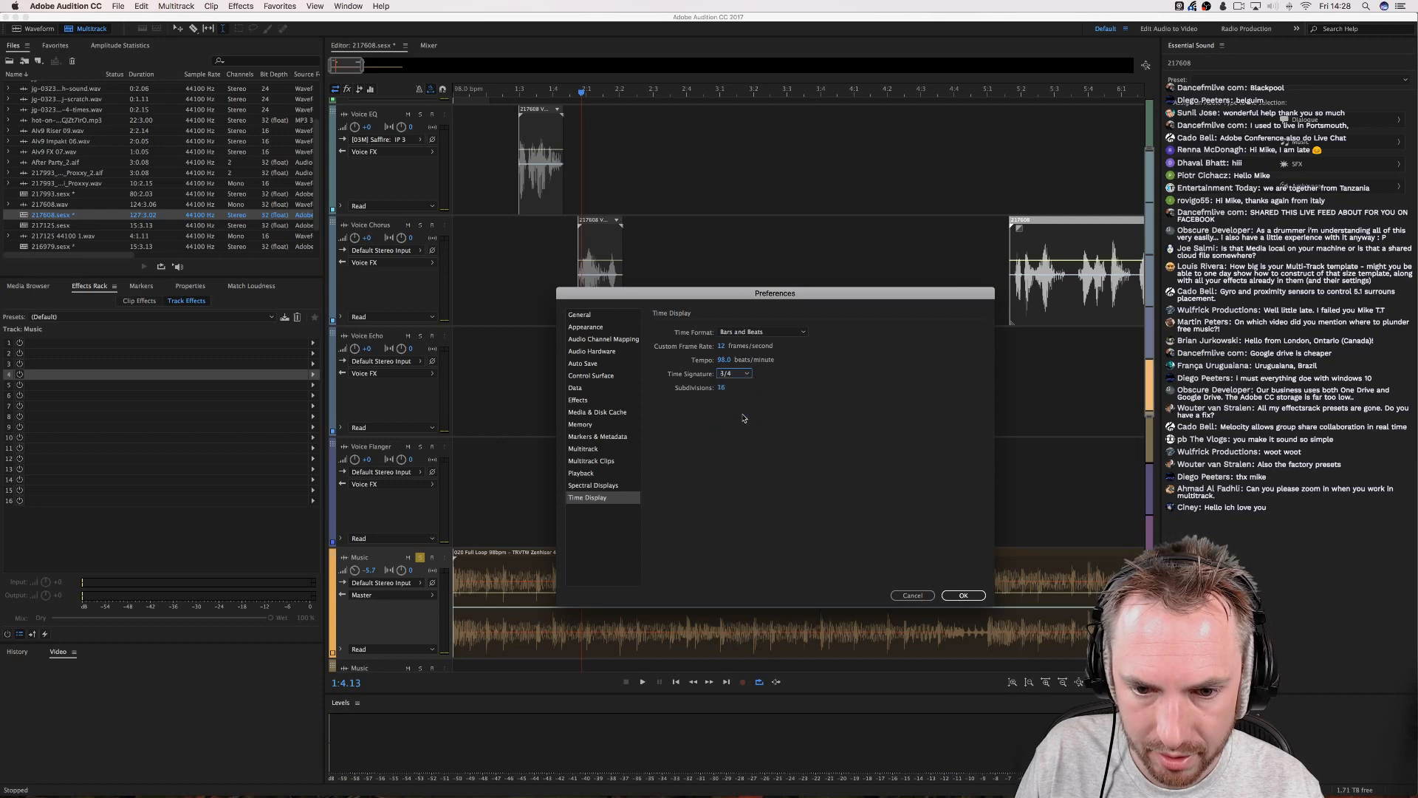
left_click(962, 595)
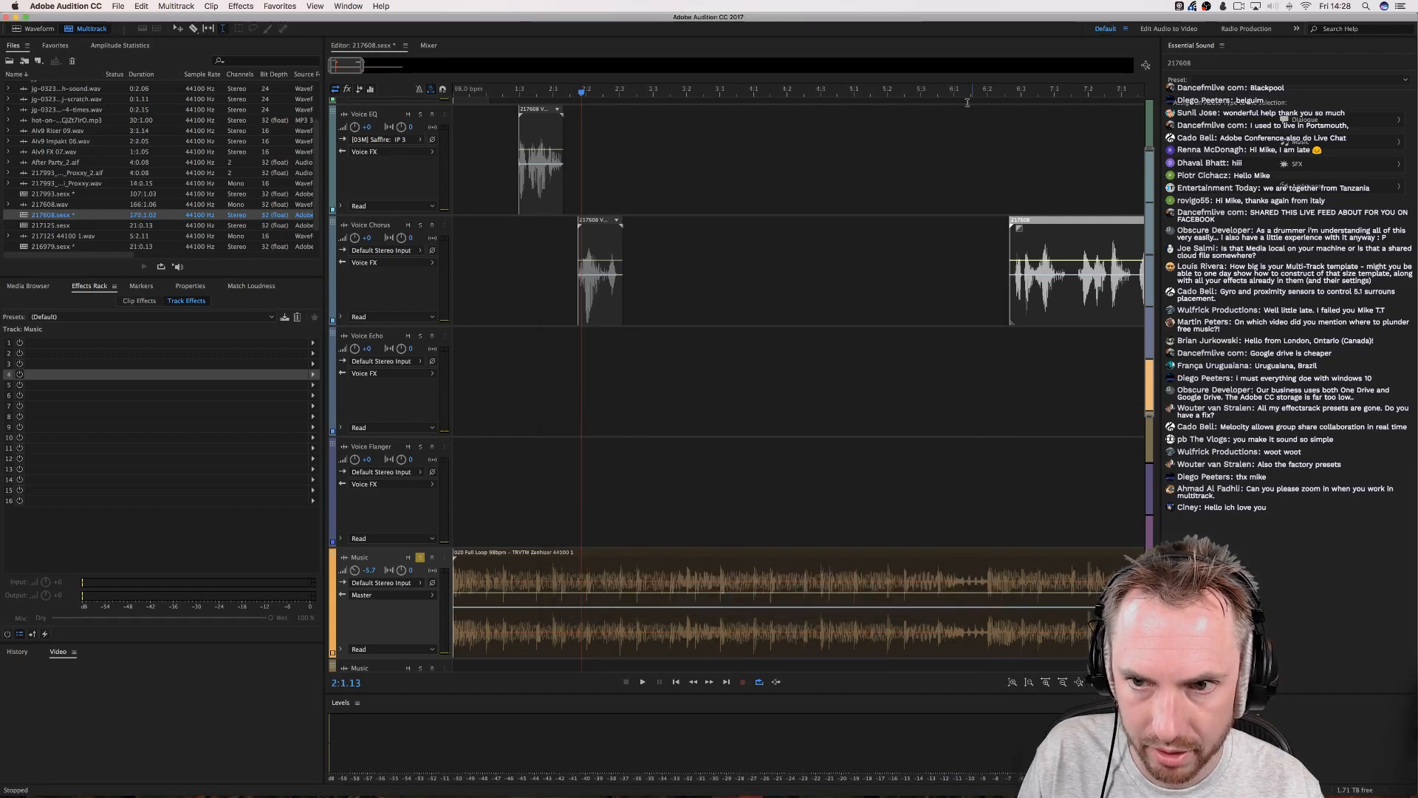
Reopen the tempo settings and set the time signature back to 4/4.
left_click_drag(953, 93, 918, 96)
right_click(917, 95)
mouse_move(953, 102)
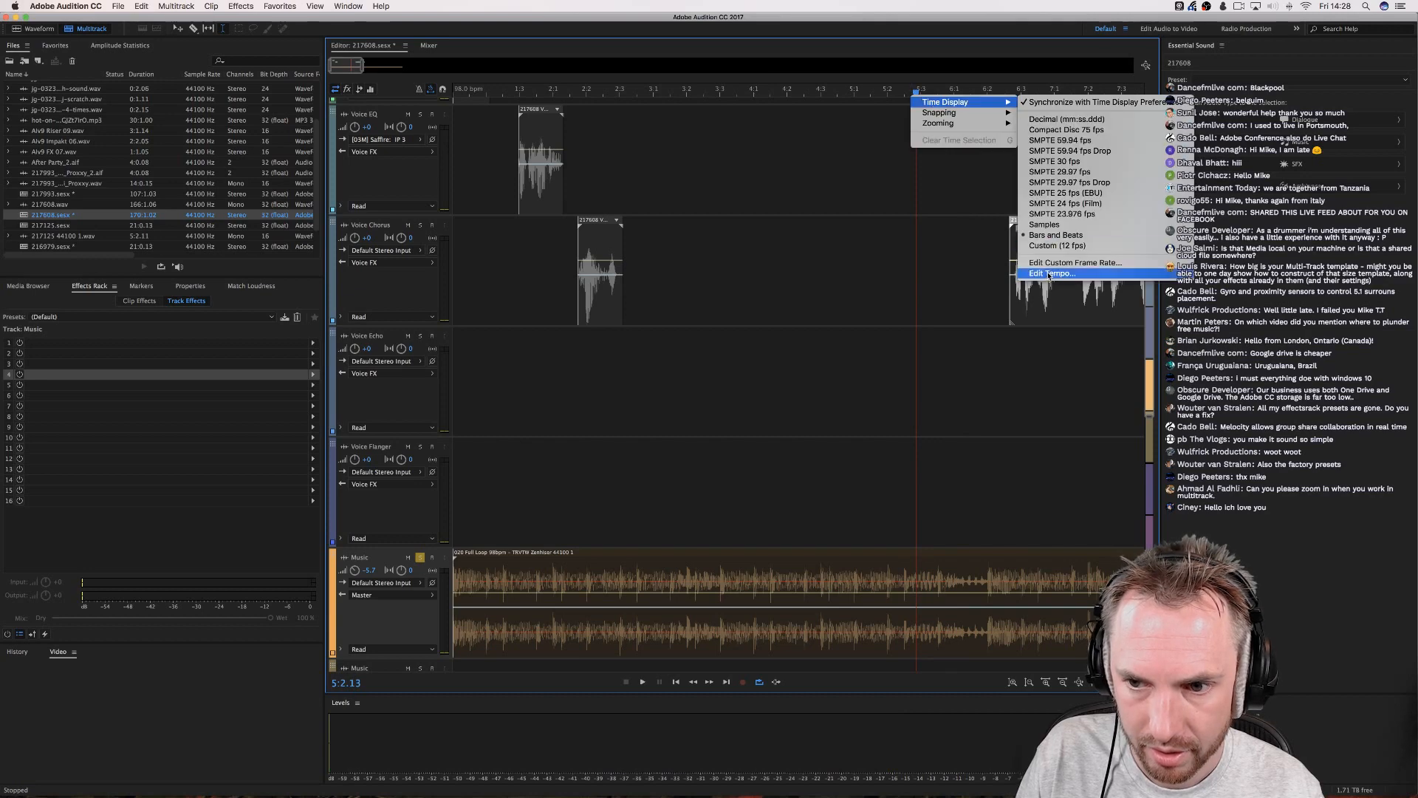
left_click(1049, 274)
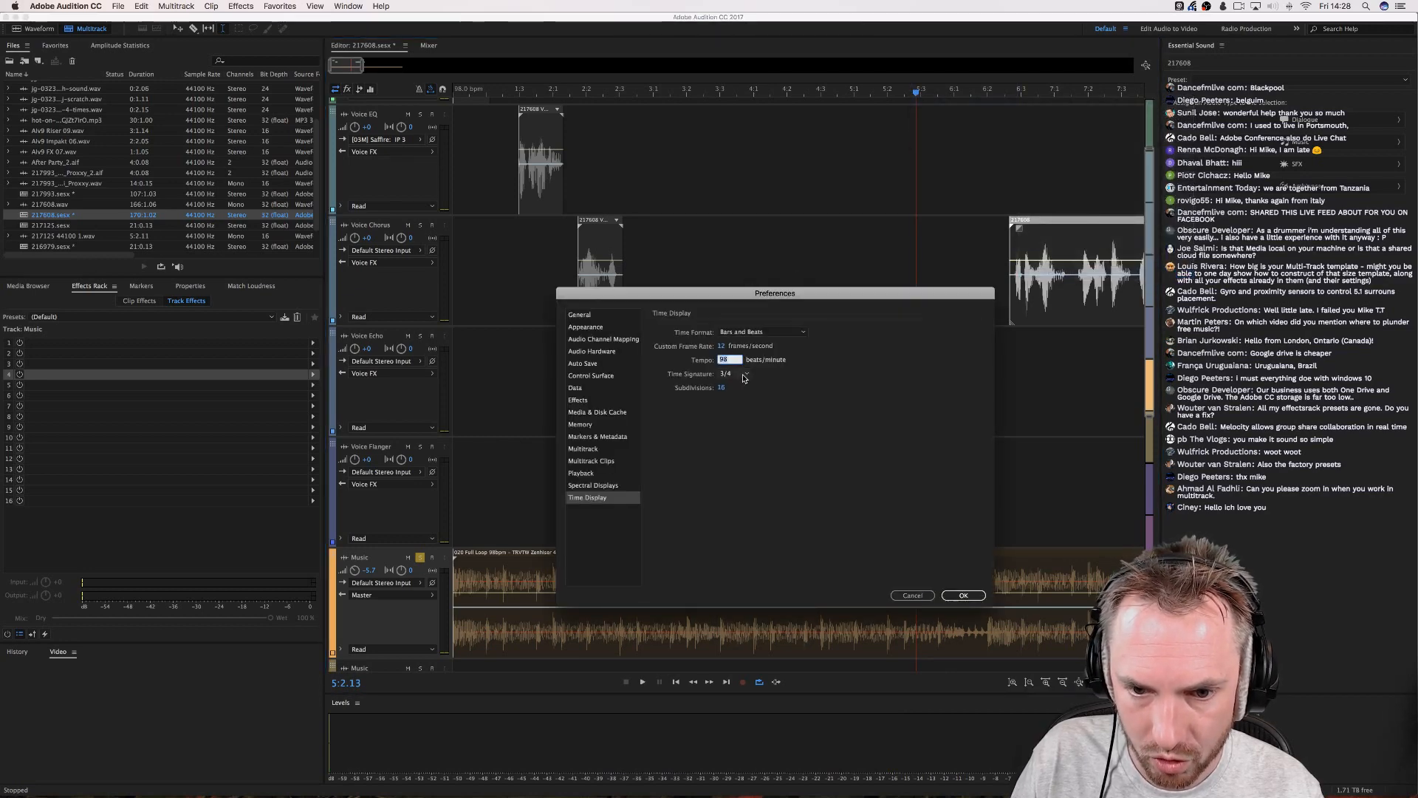
left_click(744, 376)
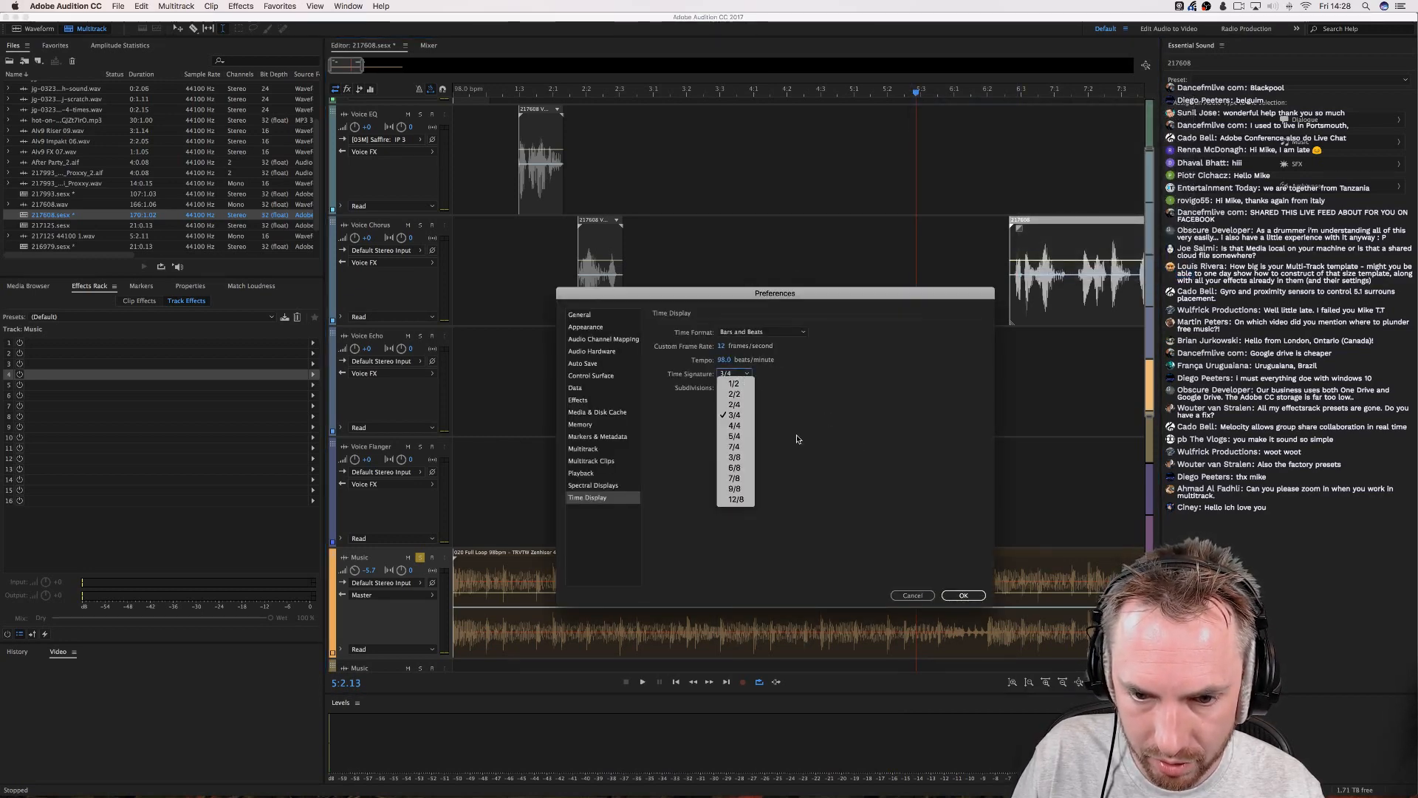
left_click(743, 416)
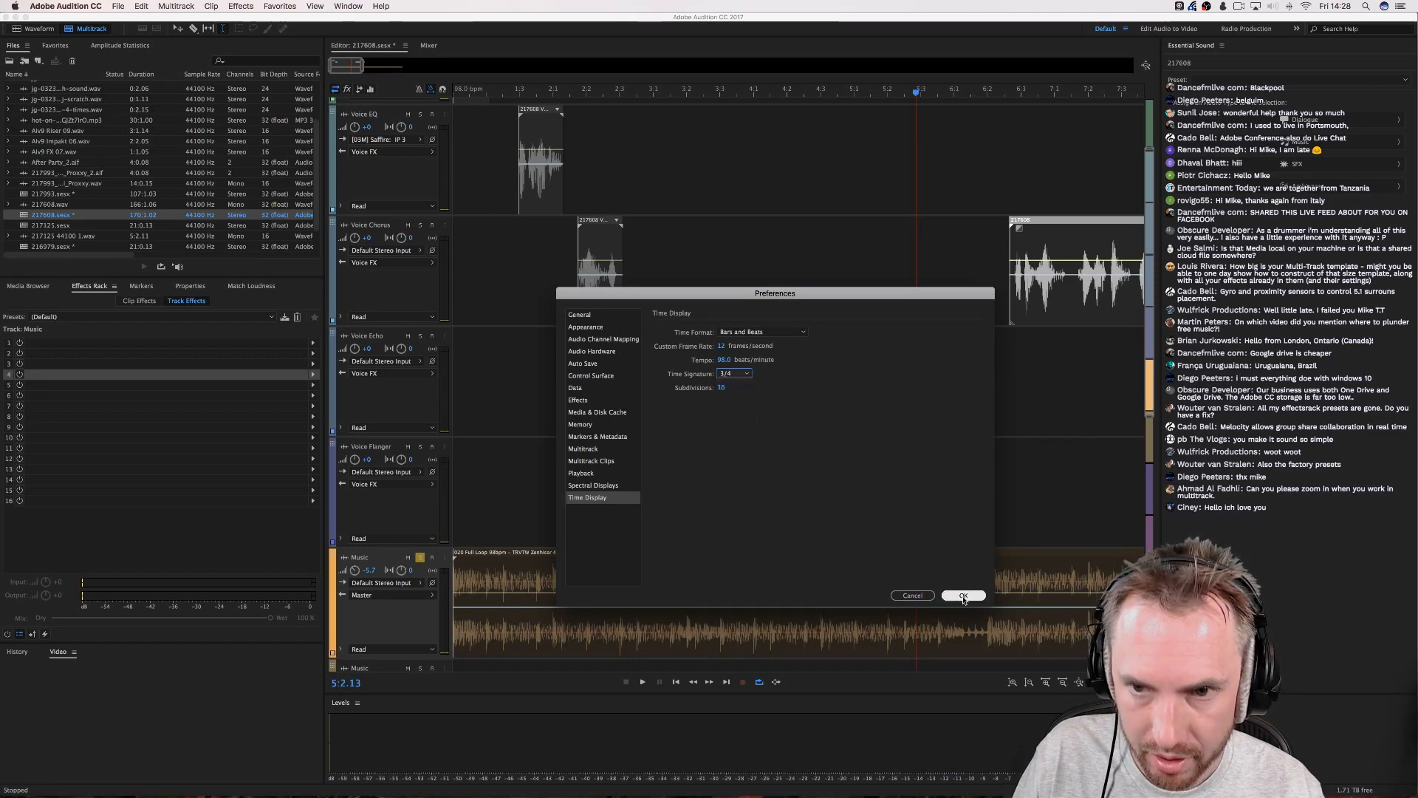
left_click(730, 374)
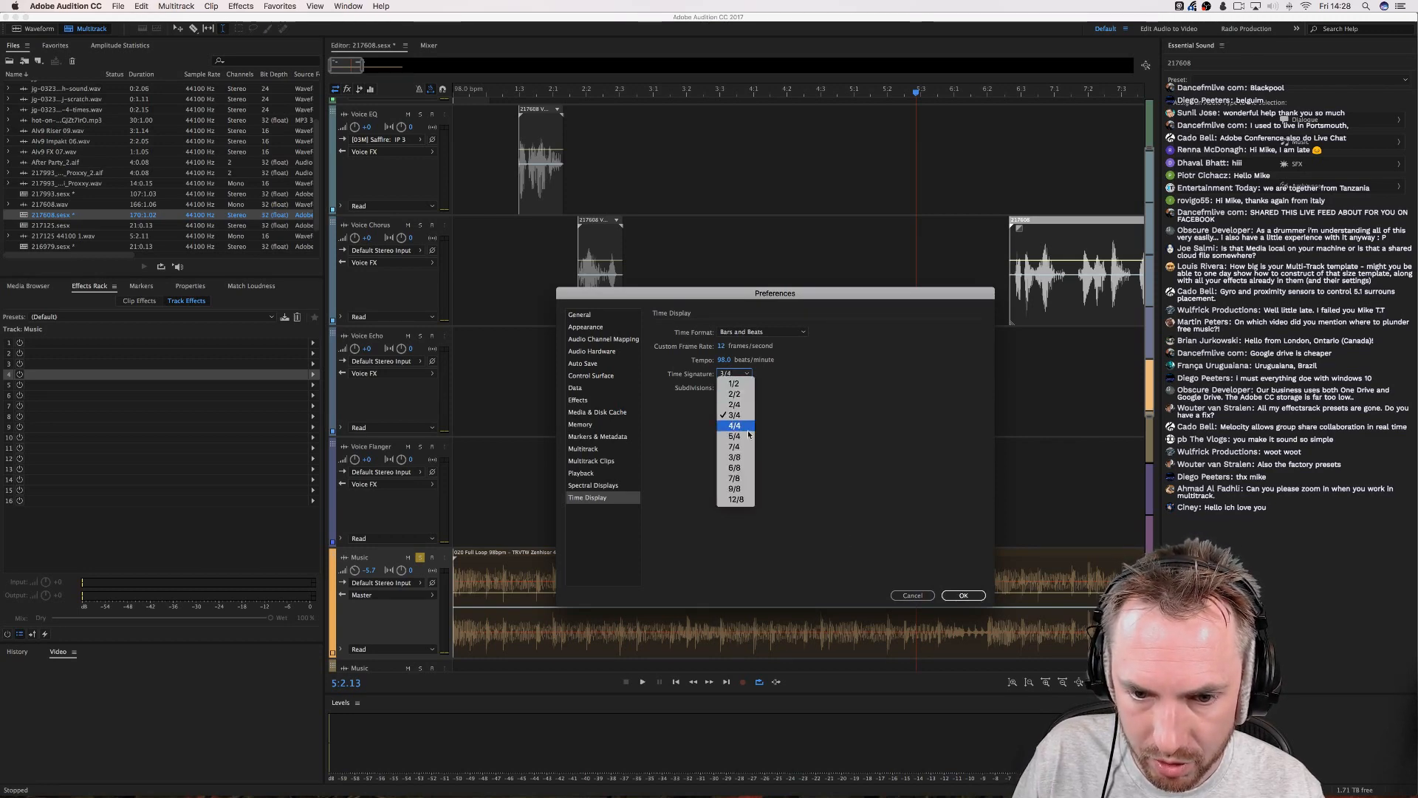
left_click(748, 432)
left_click(963, 595)
Place the playhead at 4:4.08 and change the time signature from the tempo settings to 3/4 again.
mouse_move(960, 89)
left_mouse_down()
mouse_move(987, 94)
mouse_move(973, 94)
left_mouse_up()
right_click(972, 93)
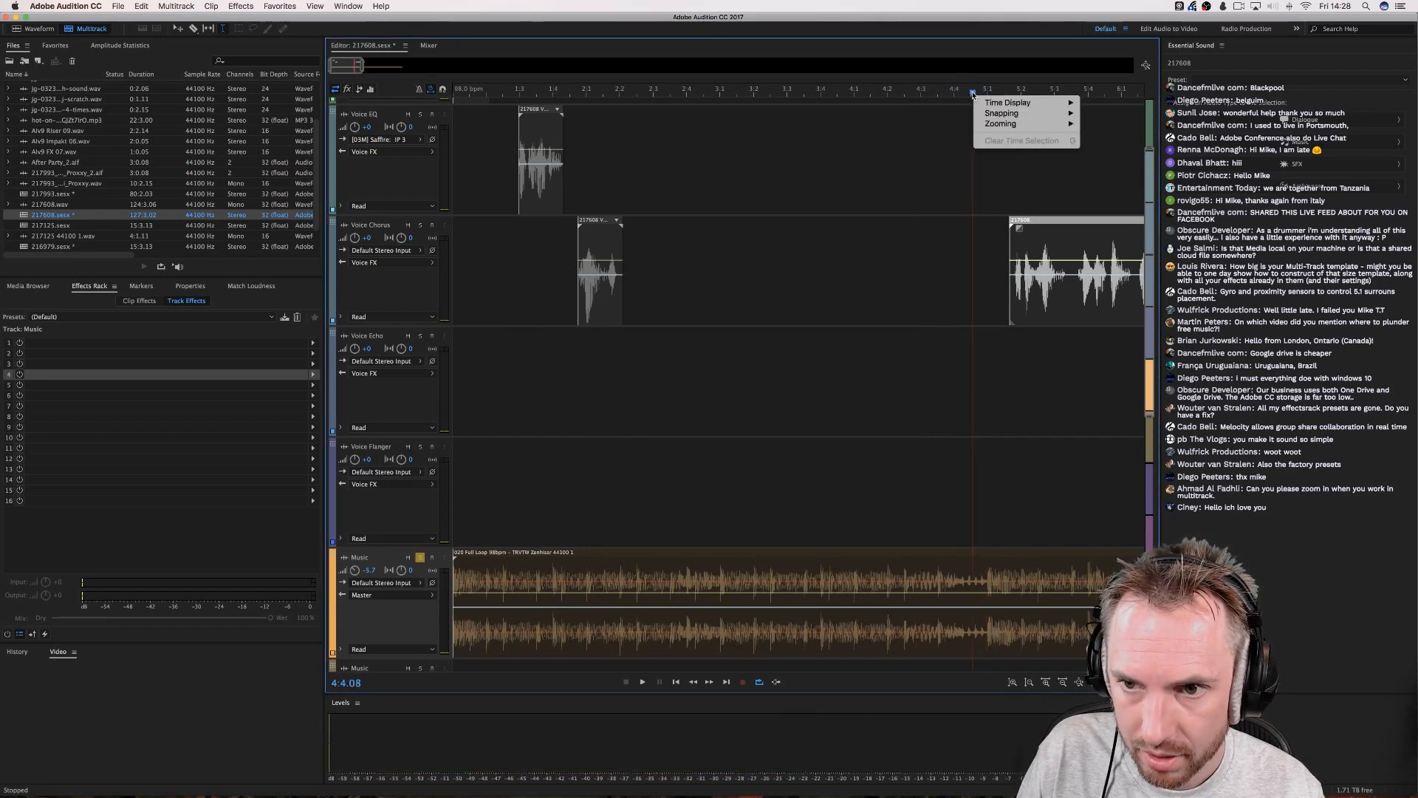
mouse_move(1022, 108)
left_click(1123, 275)
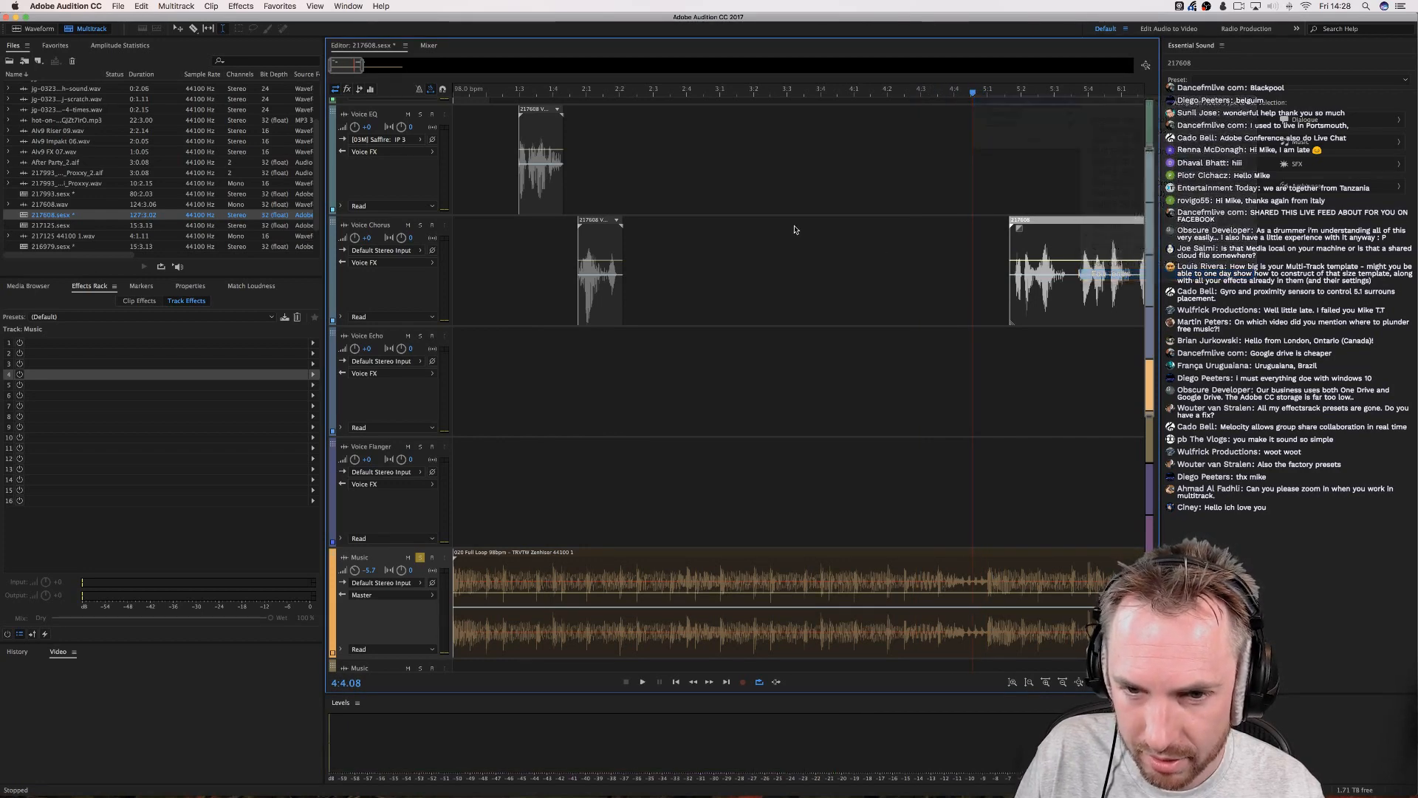
left_click(735, 375)
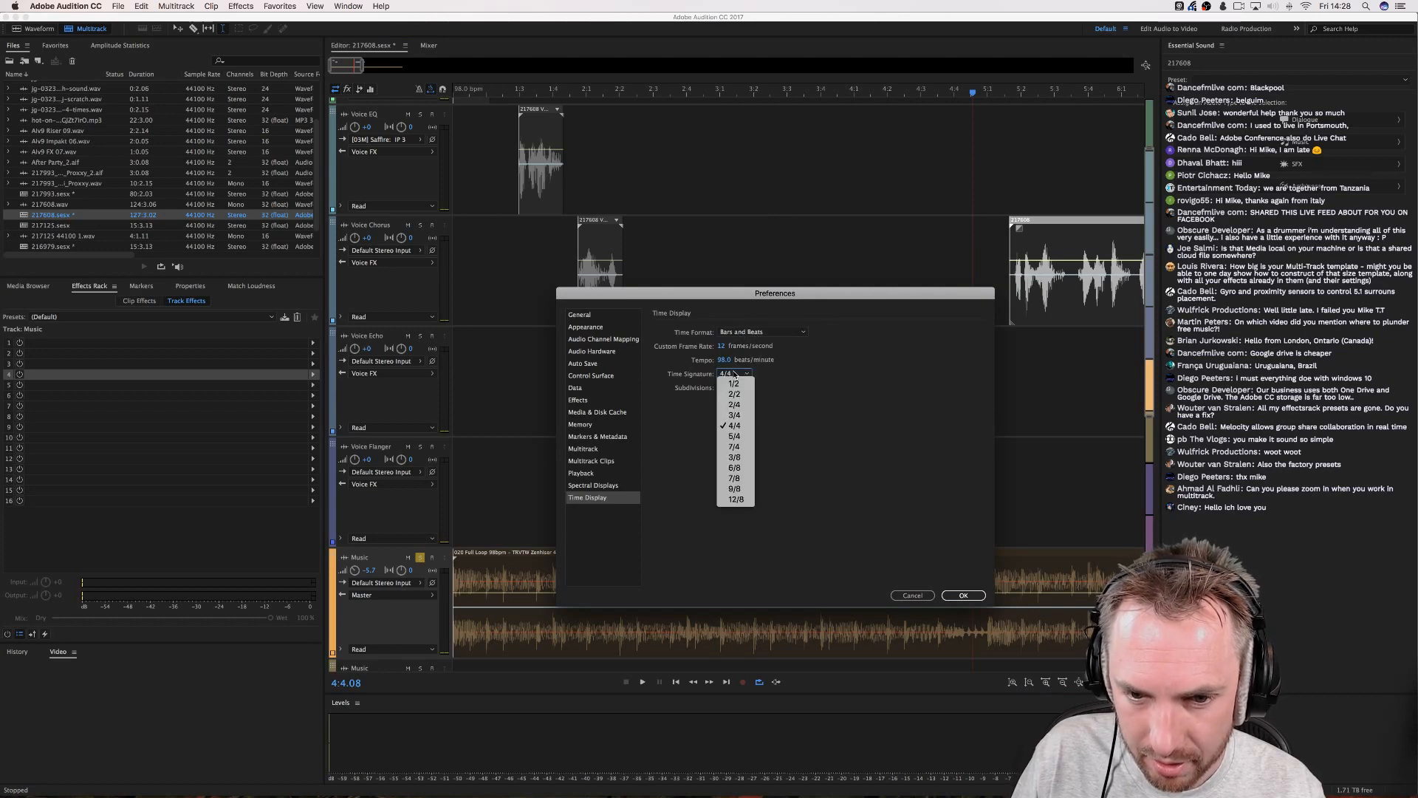
left_click(737, 415)
left_click(963, 595)
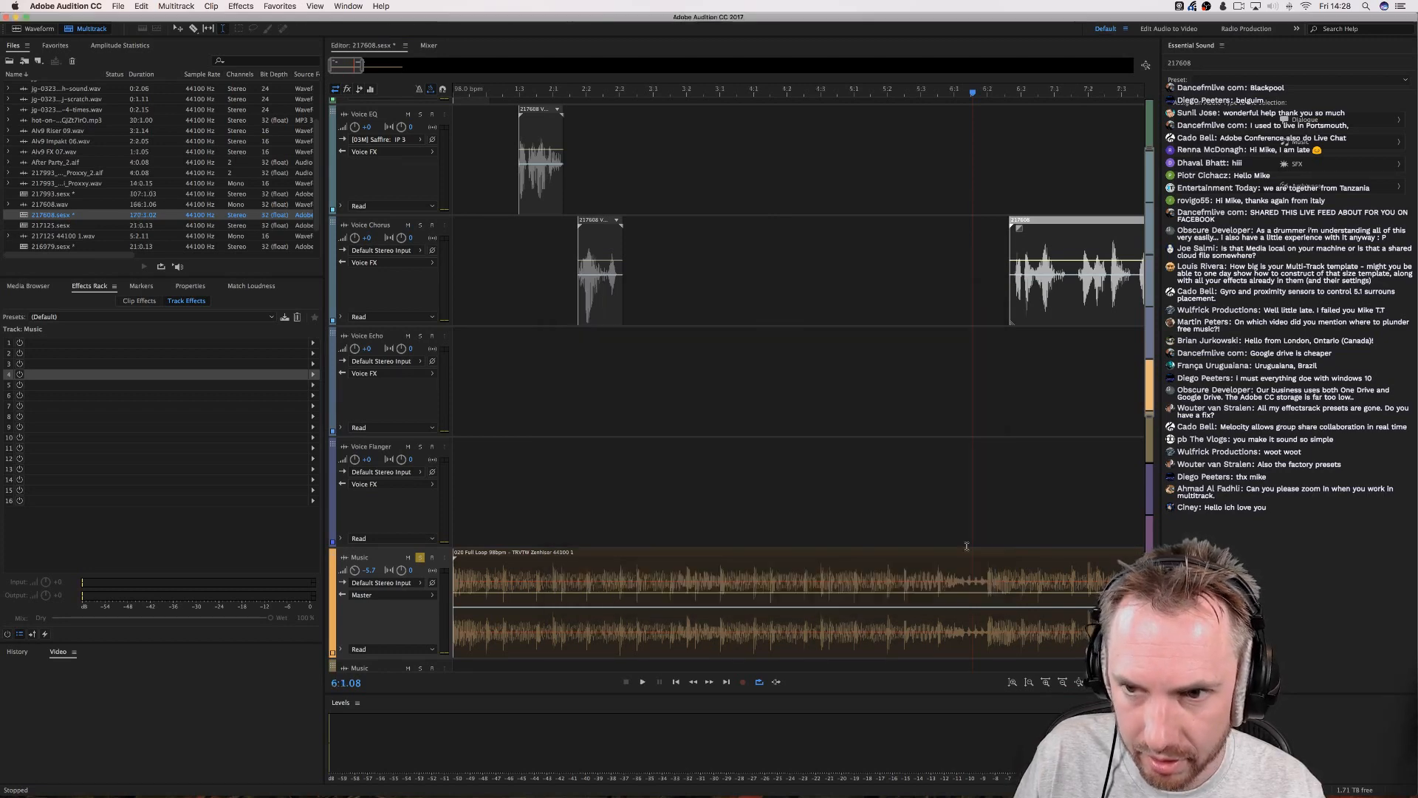
Change the bars-and-beats time signature to 2/4 in the tempo settings.
right_click(973, 96)
mouse_move(1022, 101)
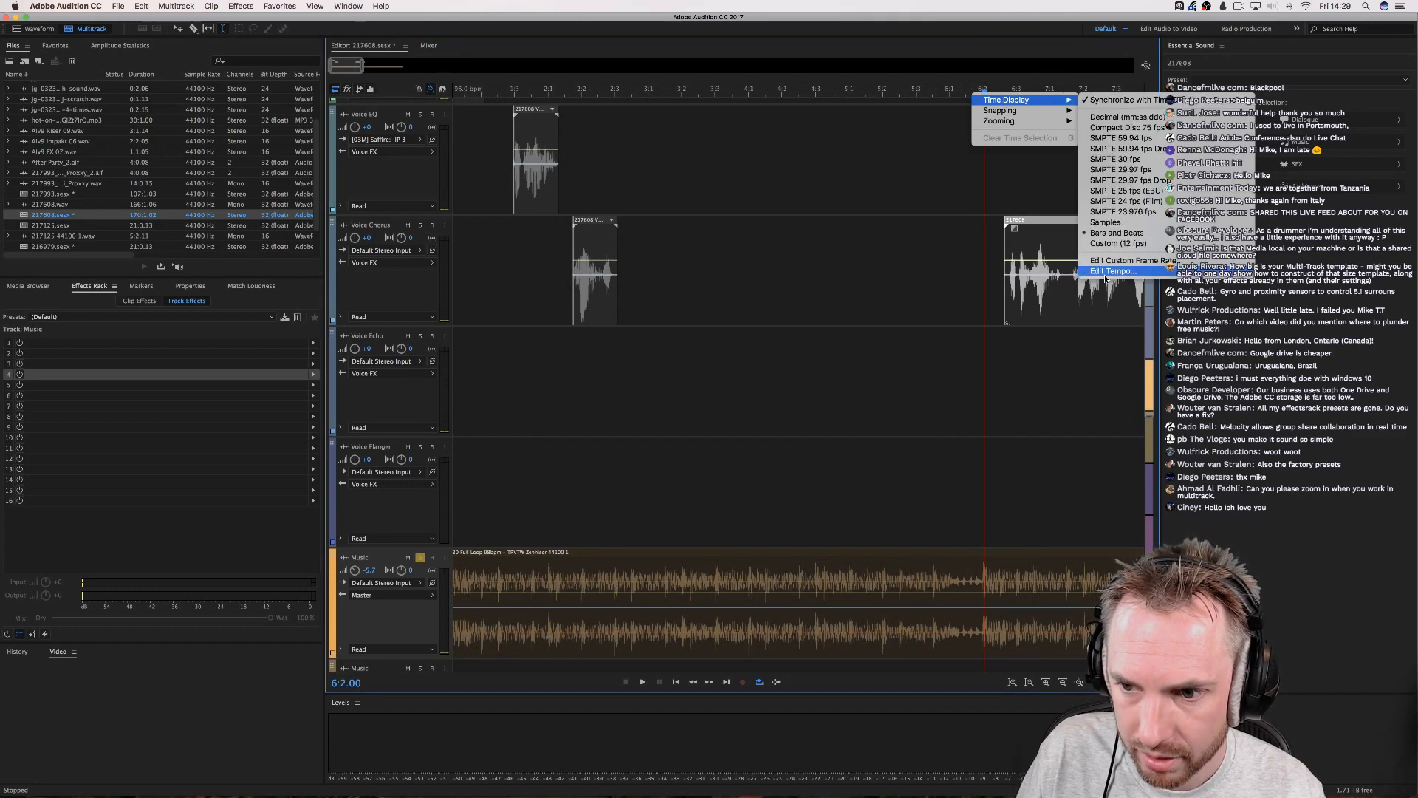
left_click(1095, 271)
left_click(737, 374)
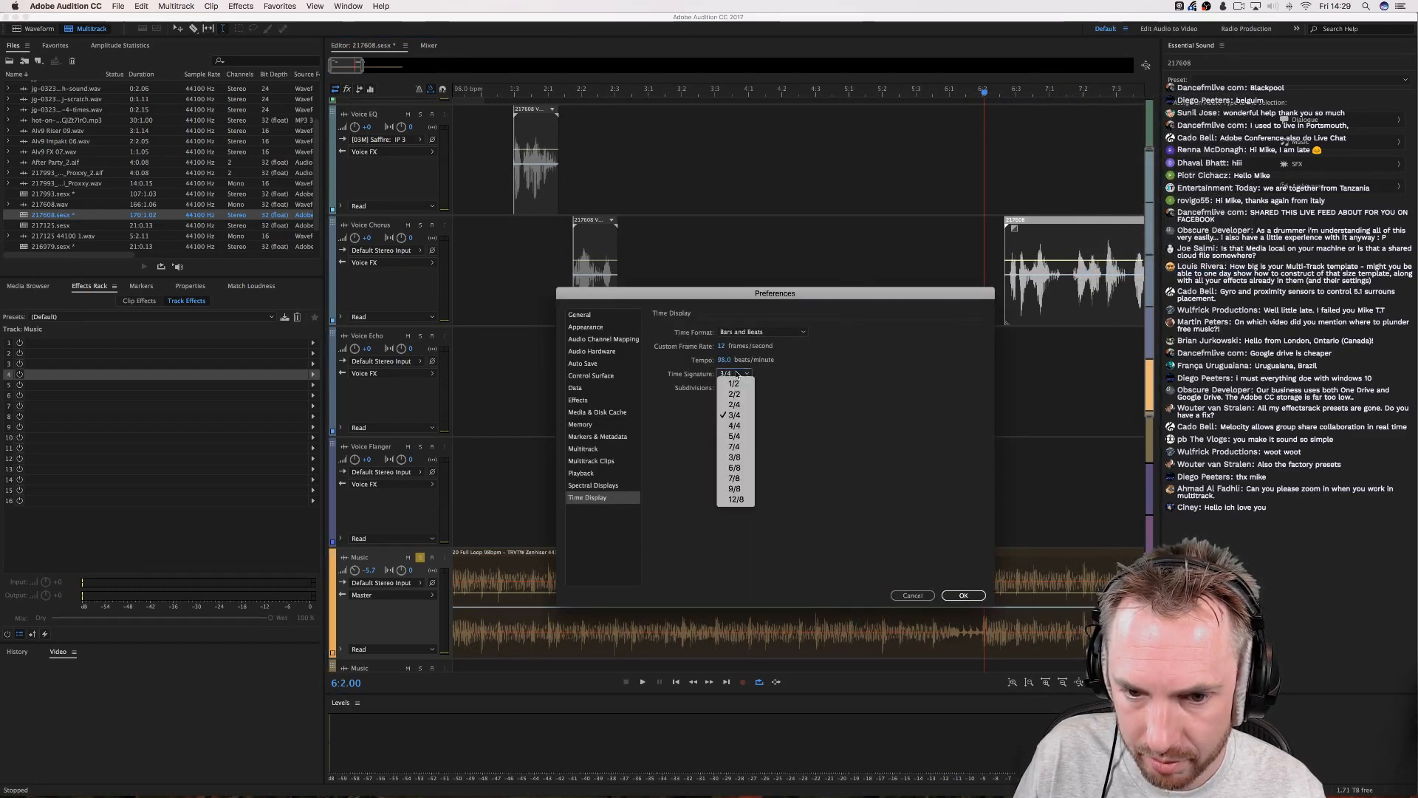
left_click(734, 405)
left_click(963, 595)
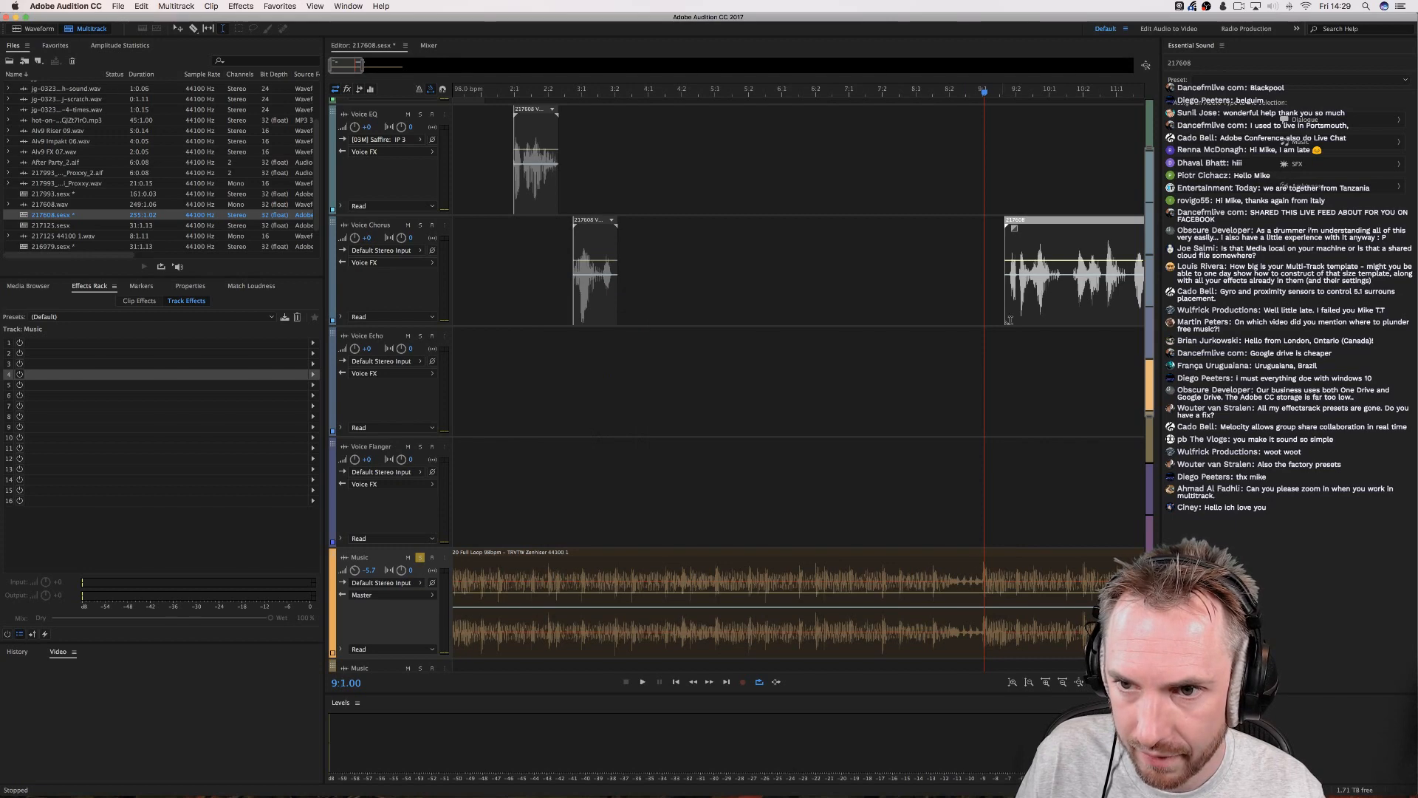
Play the soloed music loop from the session start to hear it against the 2/4 grid, then stop.
left_click_drag(971, 86, 394, 72)
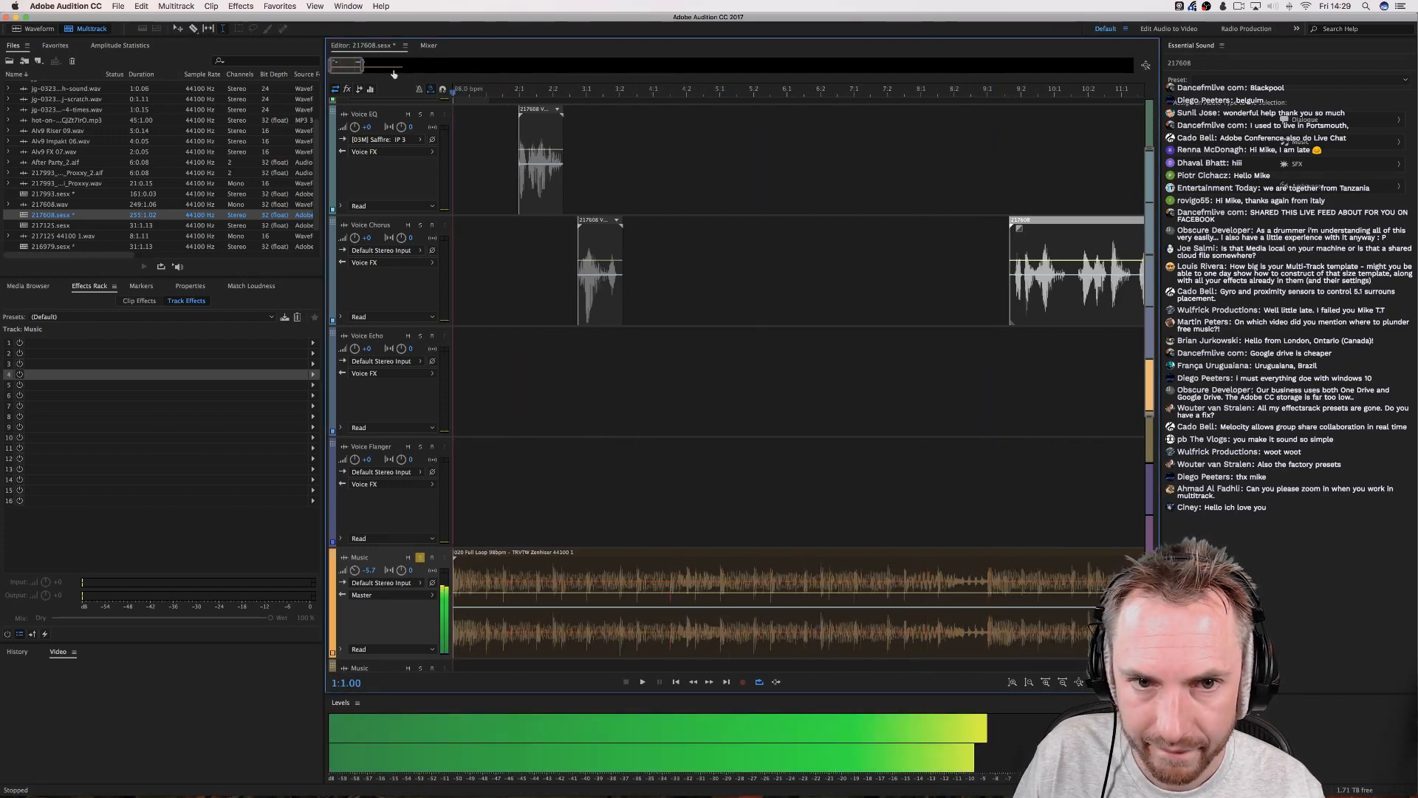
key("space")
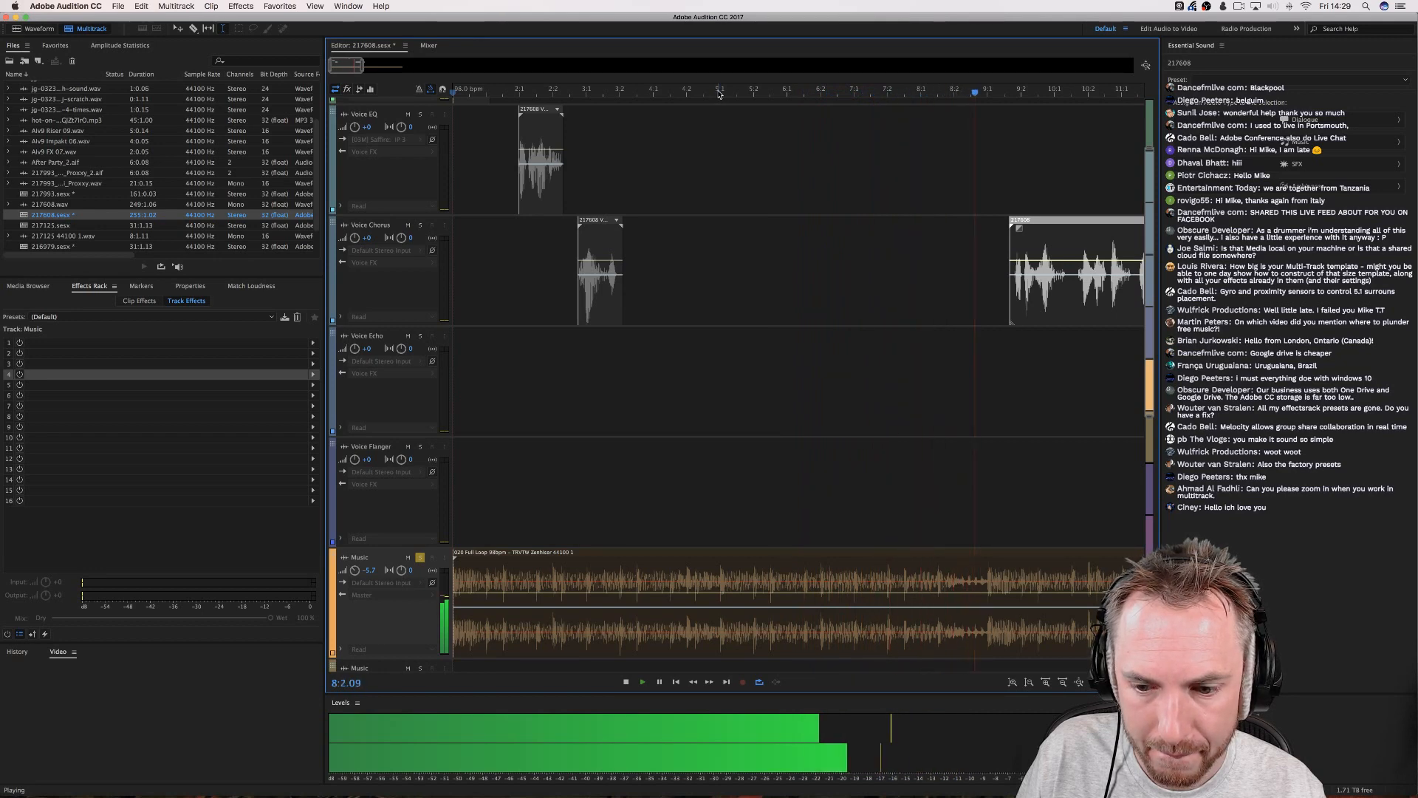
key("space")
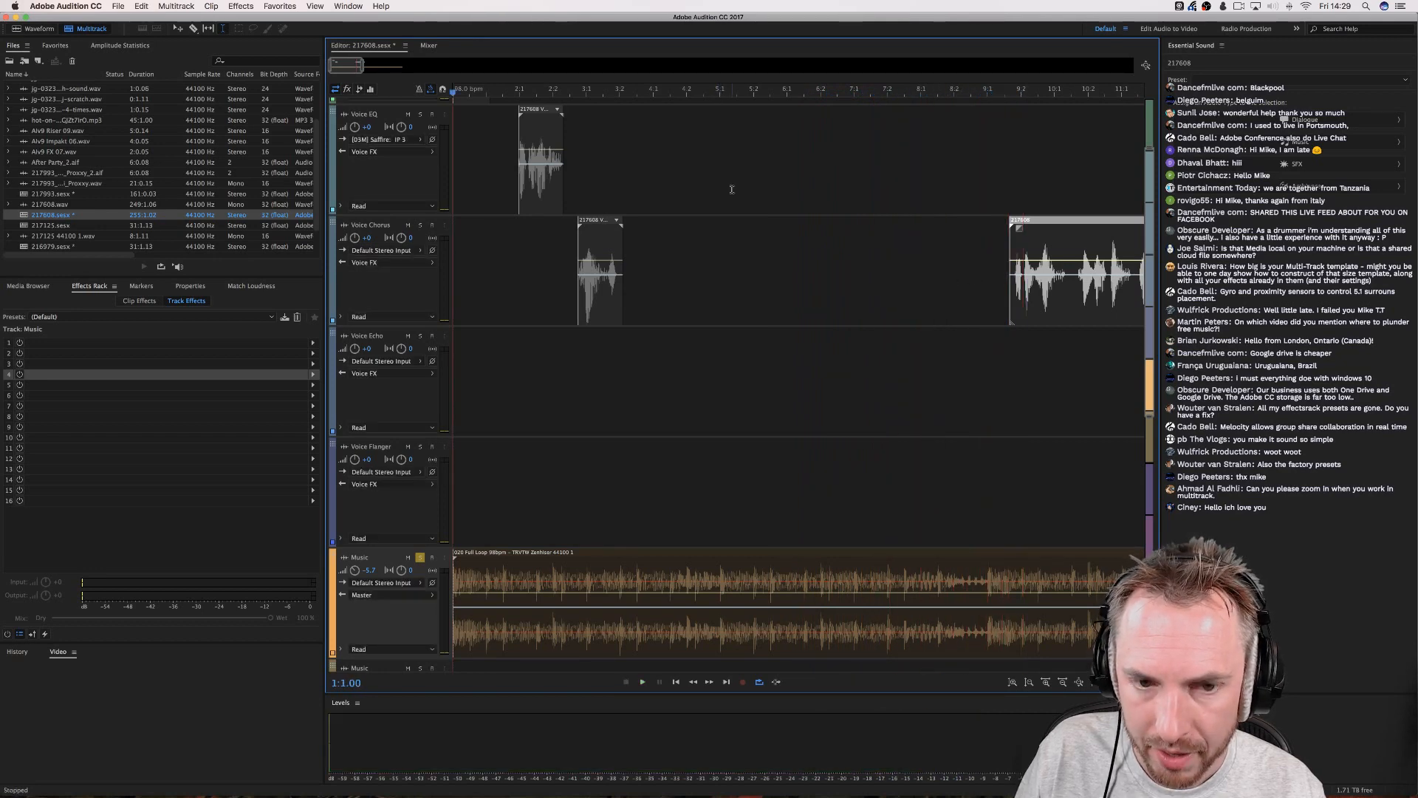
Reopen the tempo settings and change the bars-and-beats time signature to 4/4.
scroll(733, 189, "up", 3)
right_click(541, 94)
mouse_move(590, 104)
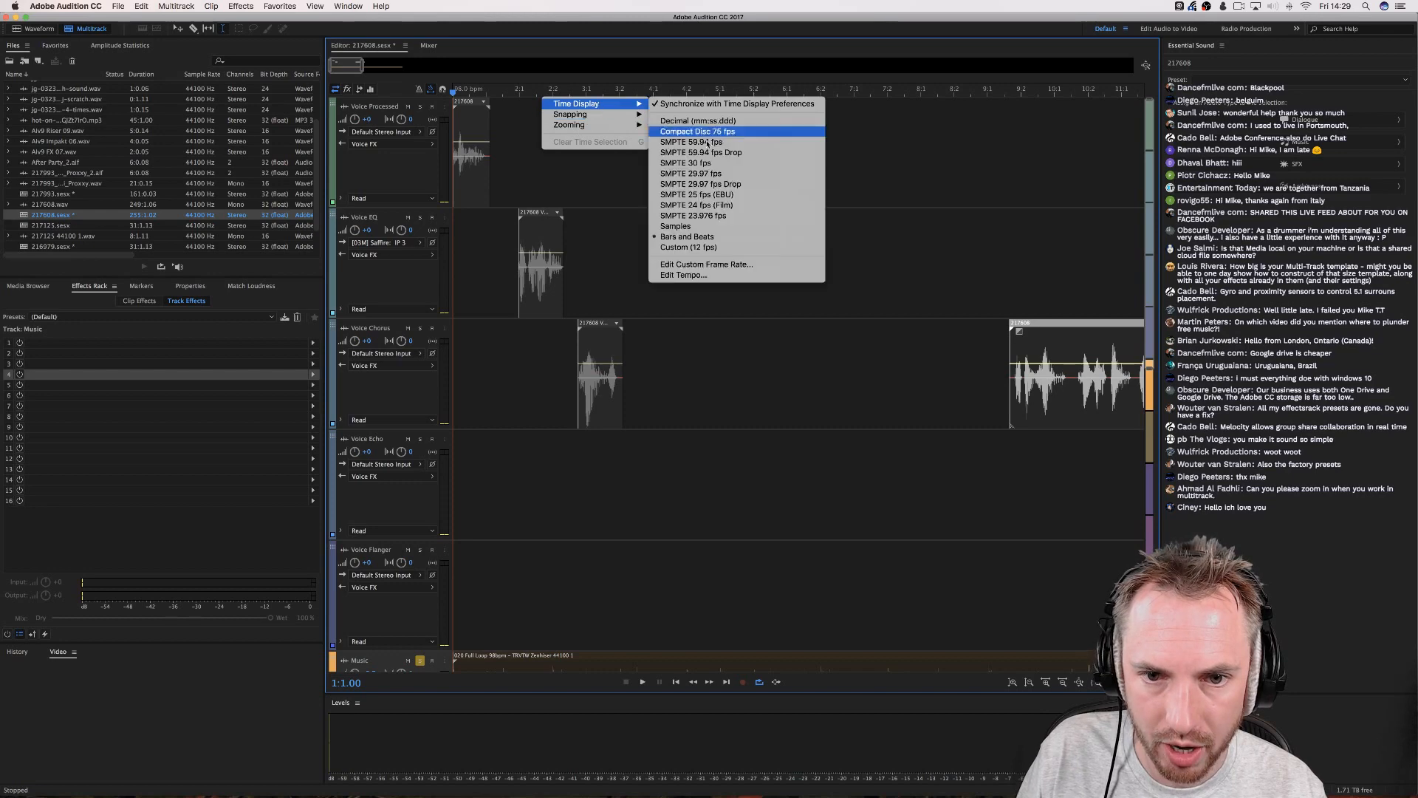
left_click(713, 275)
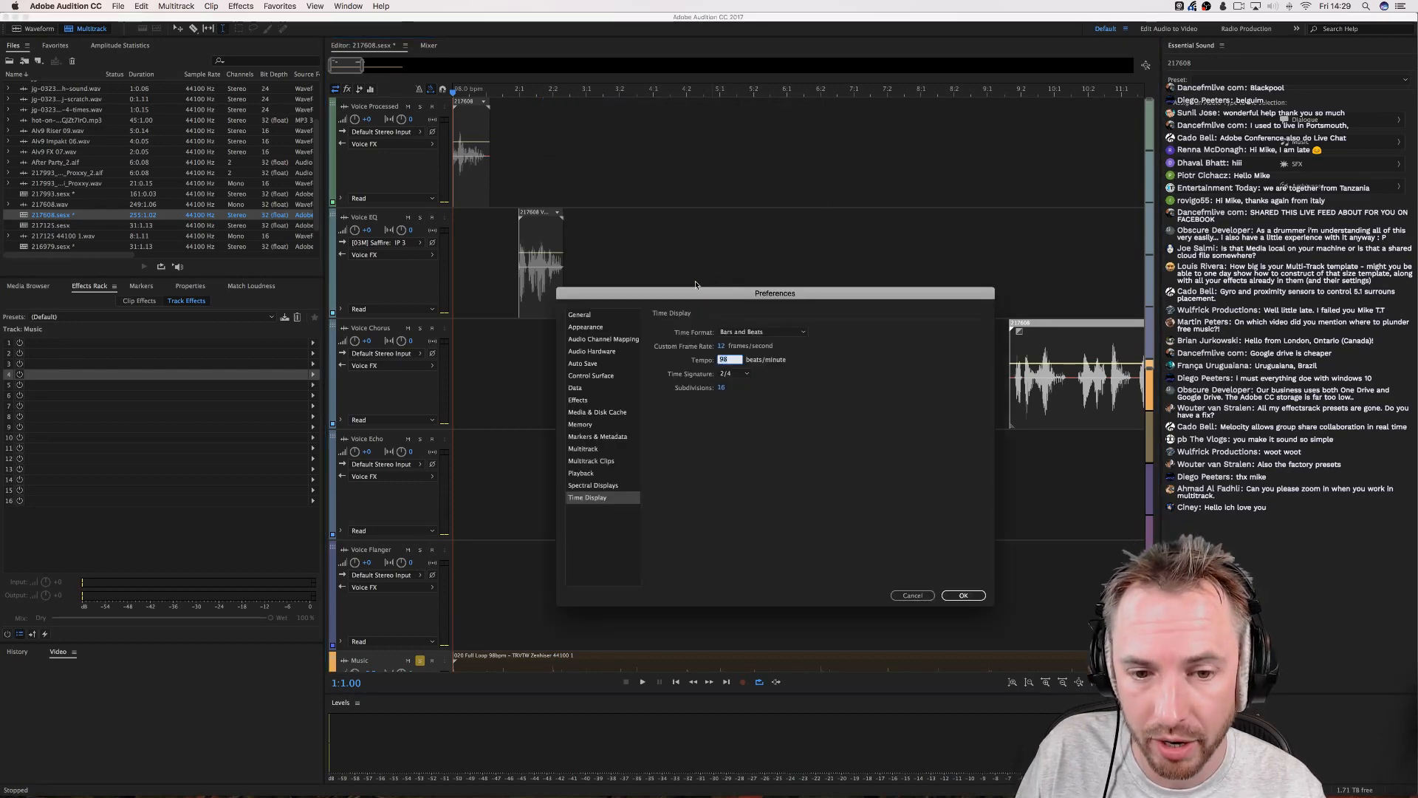
left_click(731, 373)
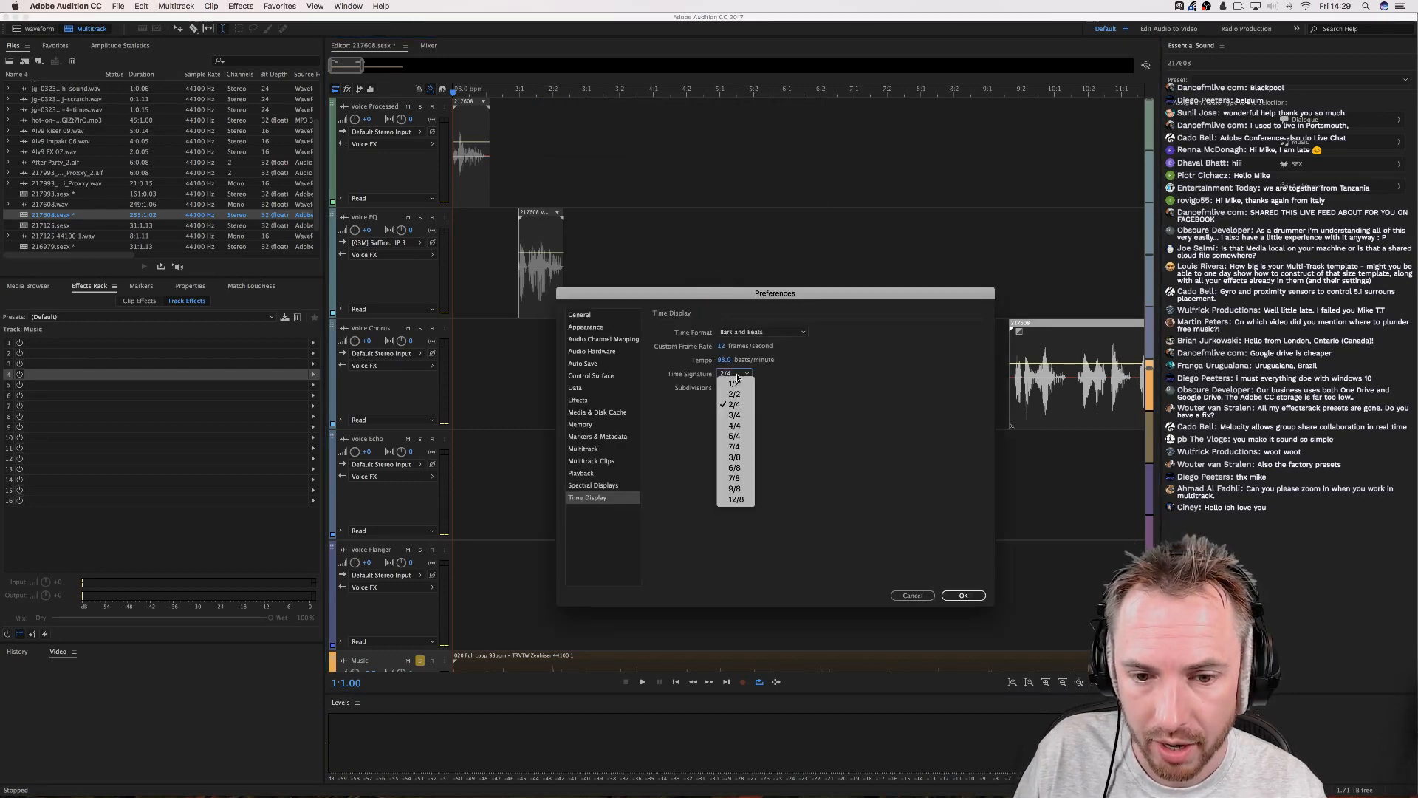
left_click(735, 425)
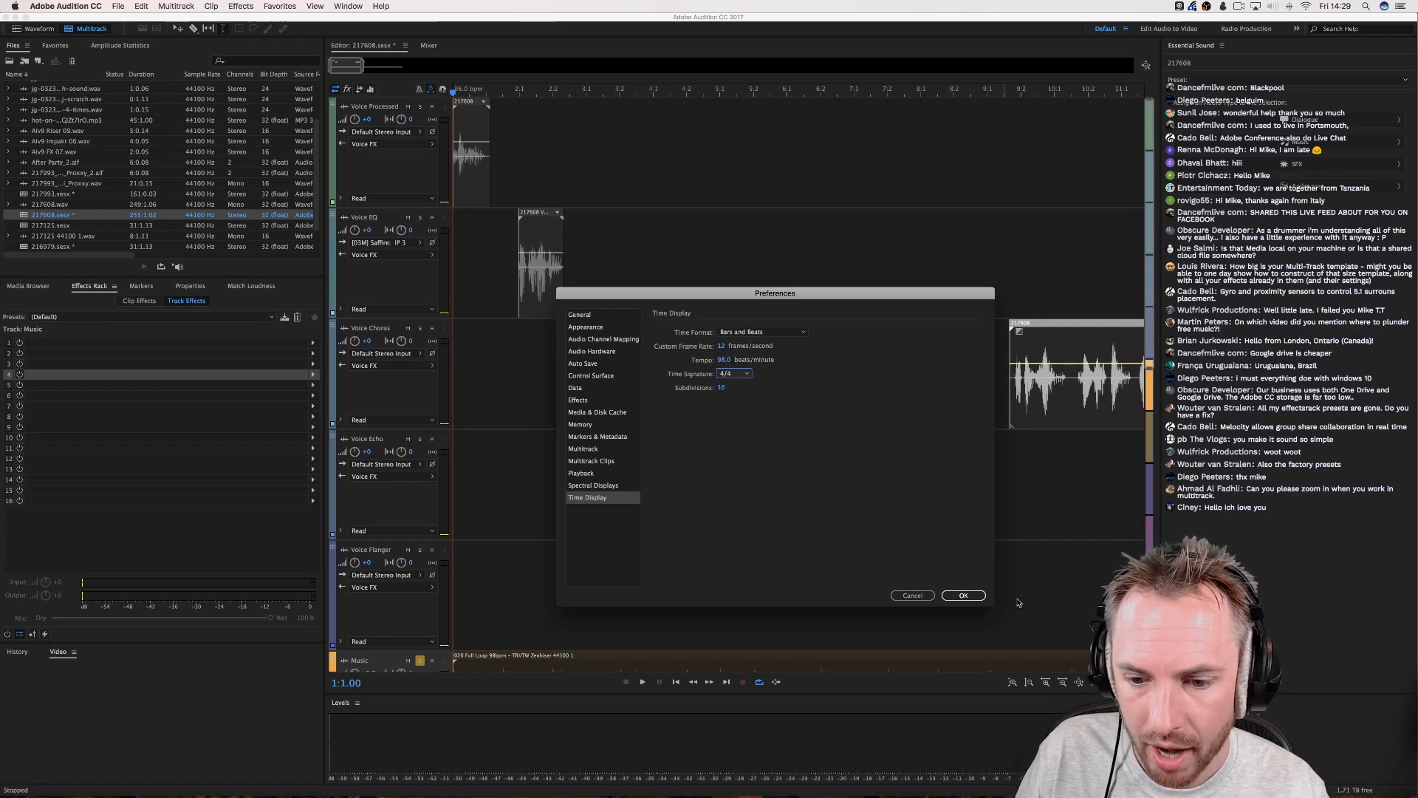
left_click(964, 596)
Place the playhead at 3:1.00 and move the long voice clip on the Voice Chorus track so its speech starts there.
scroll(673, 452, "down", 5)
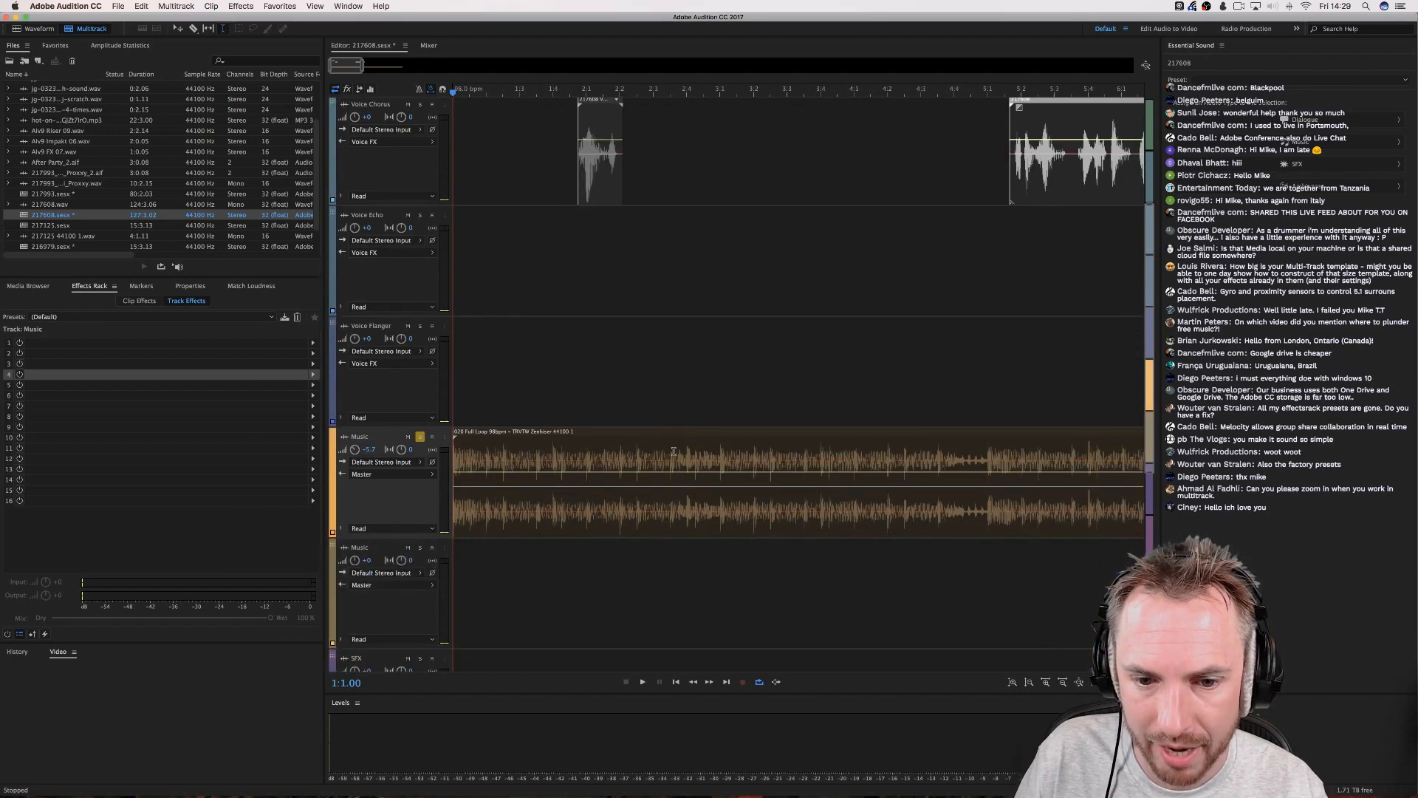
left_click(721, 91)
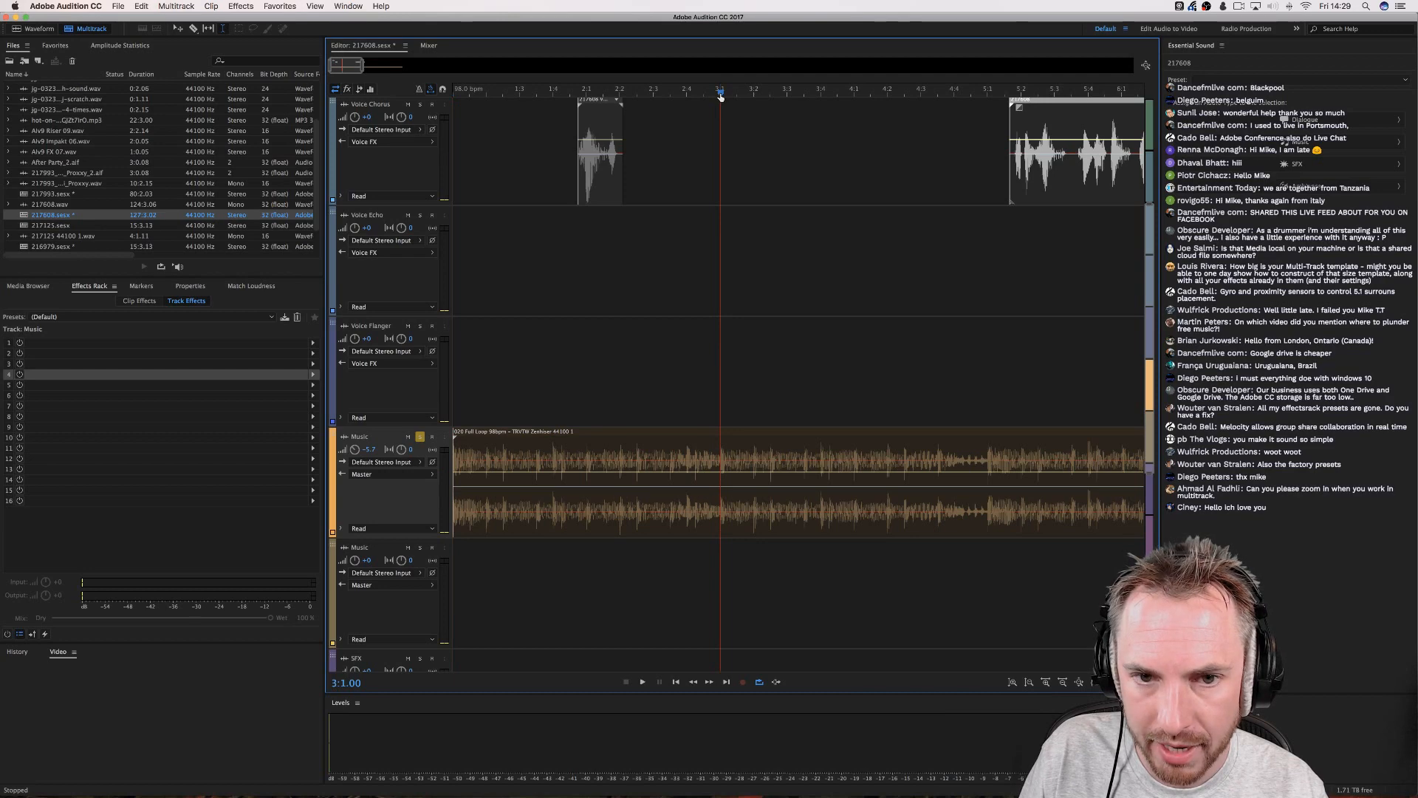
scroll(697, 140, "up", 5)
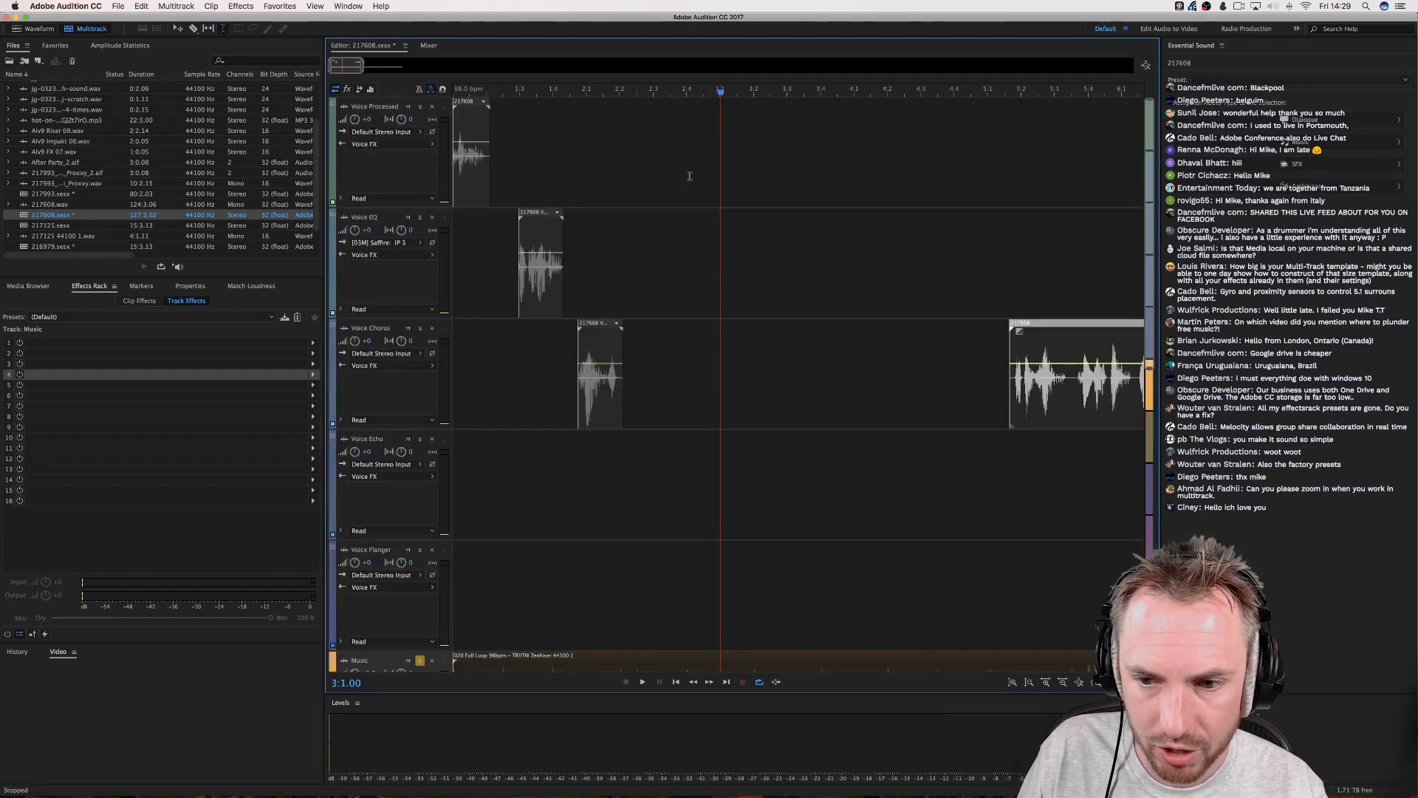
left_click_drag(1032, 414, 736, 401)
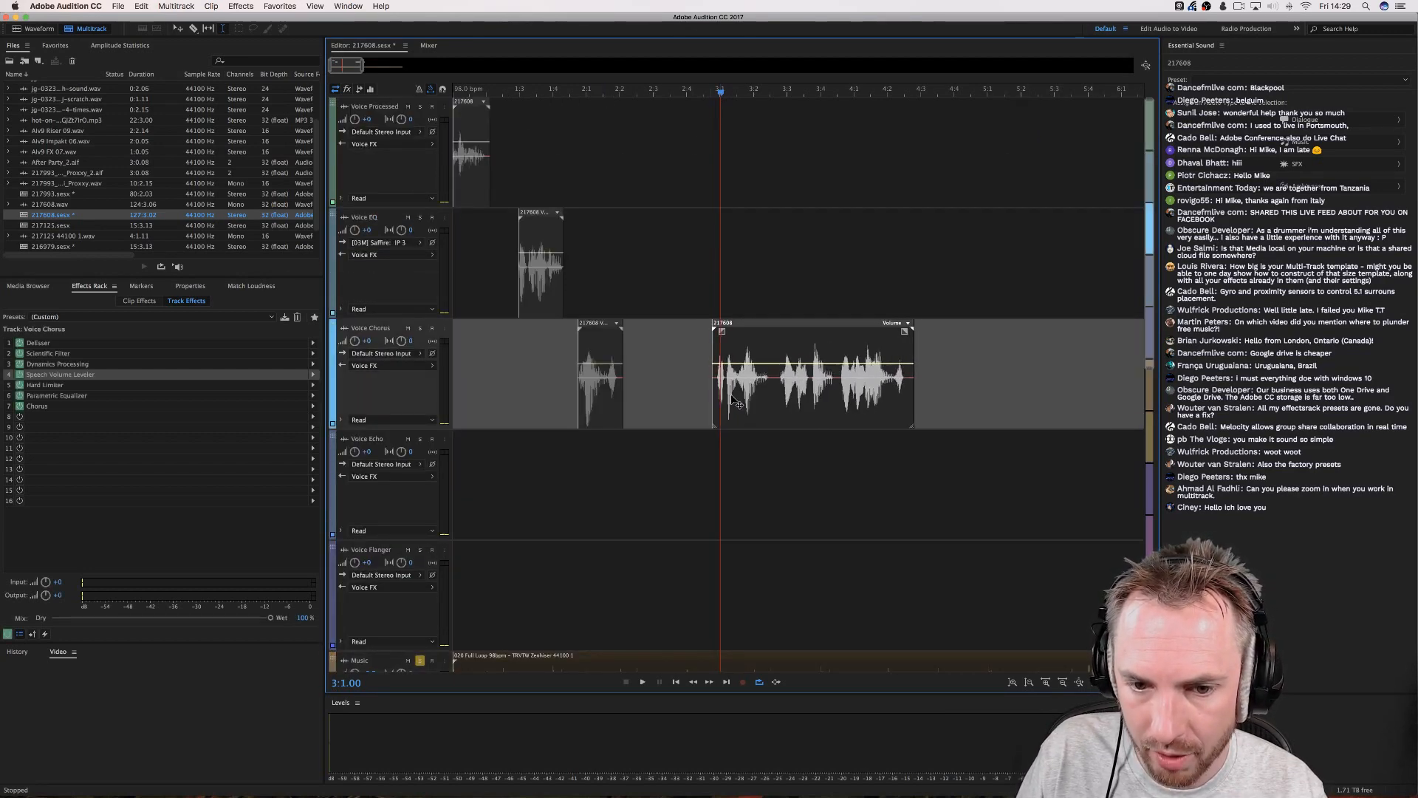
Split the voice clip at 3:2.10 and move the remaining part so its speech starts at bar 4.
left_click(775, 392)
key("super+k")
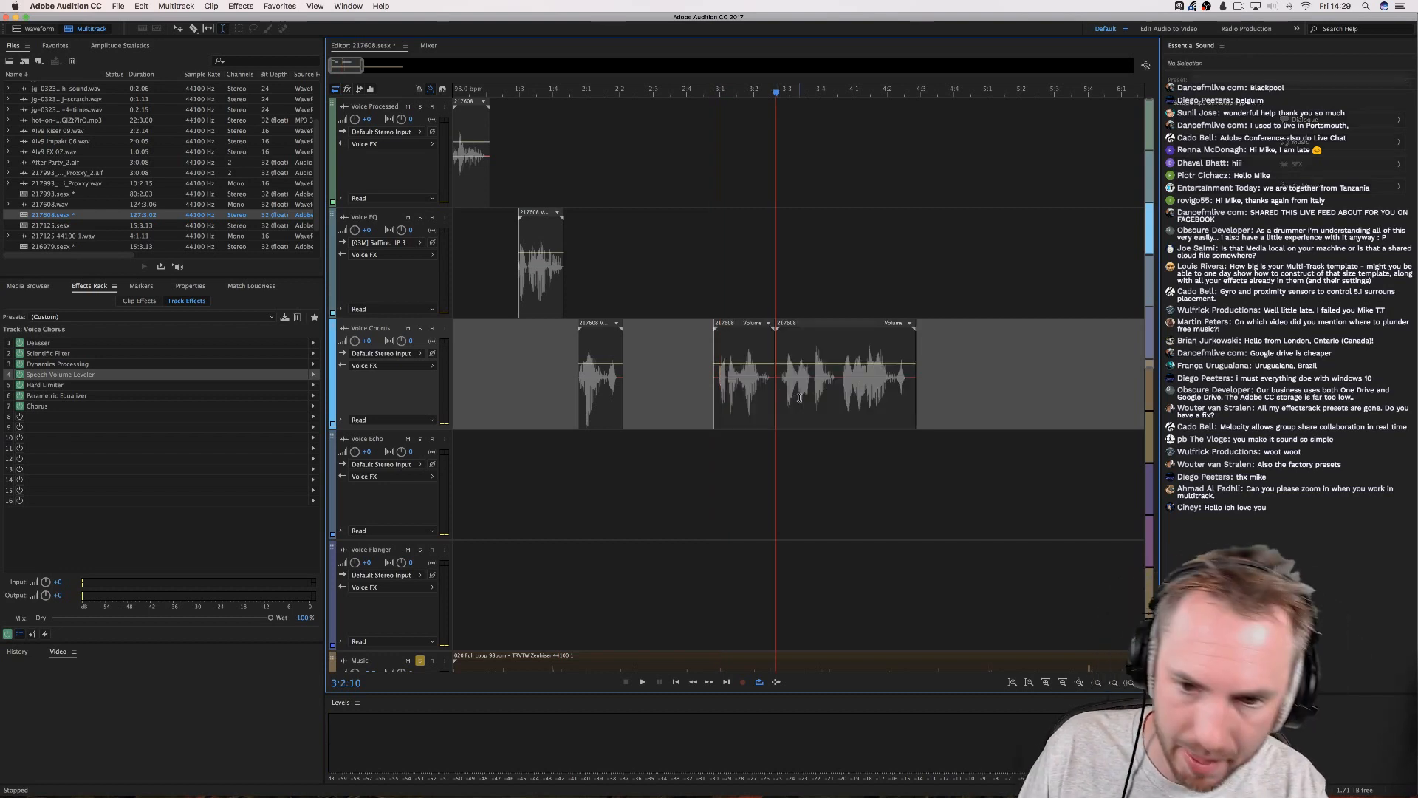
left_click_drag(799, 398, 878, 399)
left_click(850, 255)
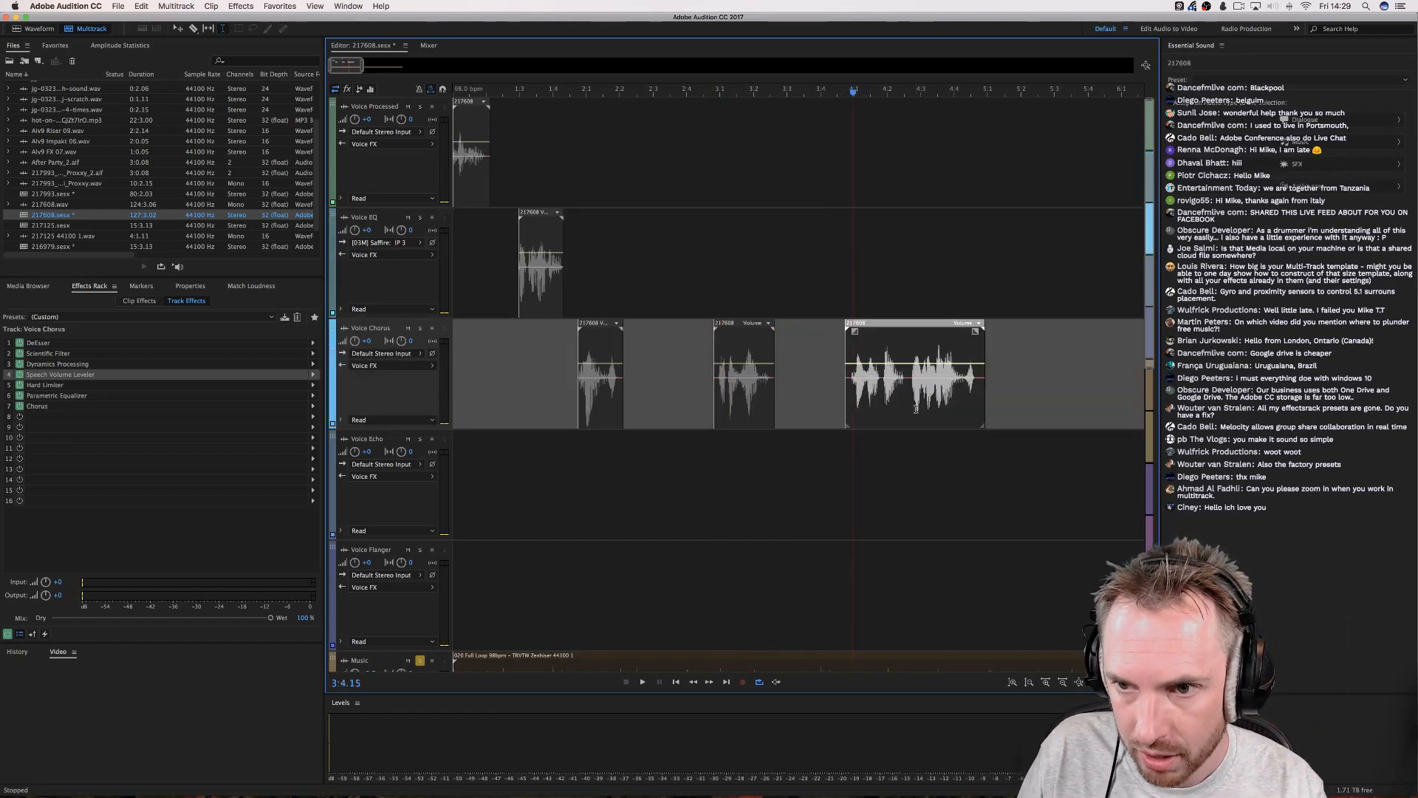
Split the voice clip at 4:2.10 and move the final phrase to the start of bar 5.
key("super+k")
scroll(919, 332, "down", 3)
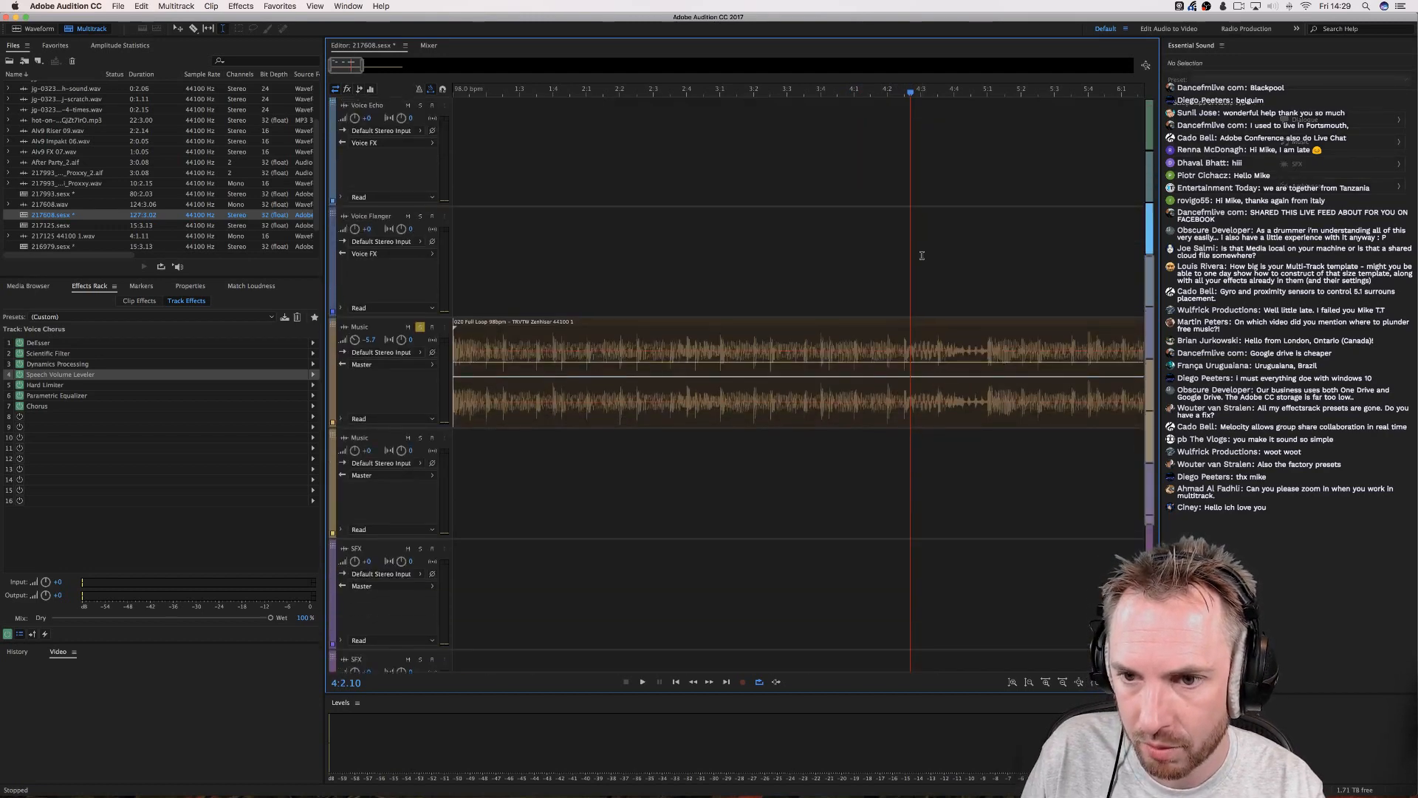
left_click_drag(928, 258, 1001, 270)
left_click(986, 323)
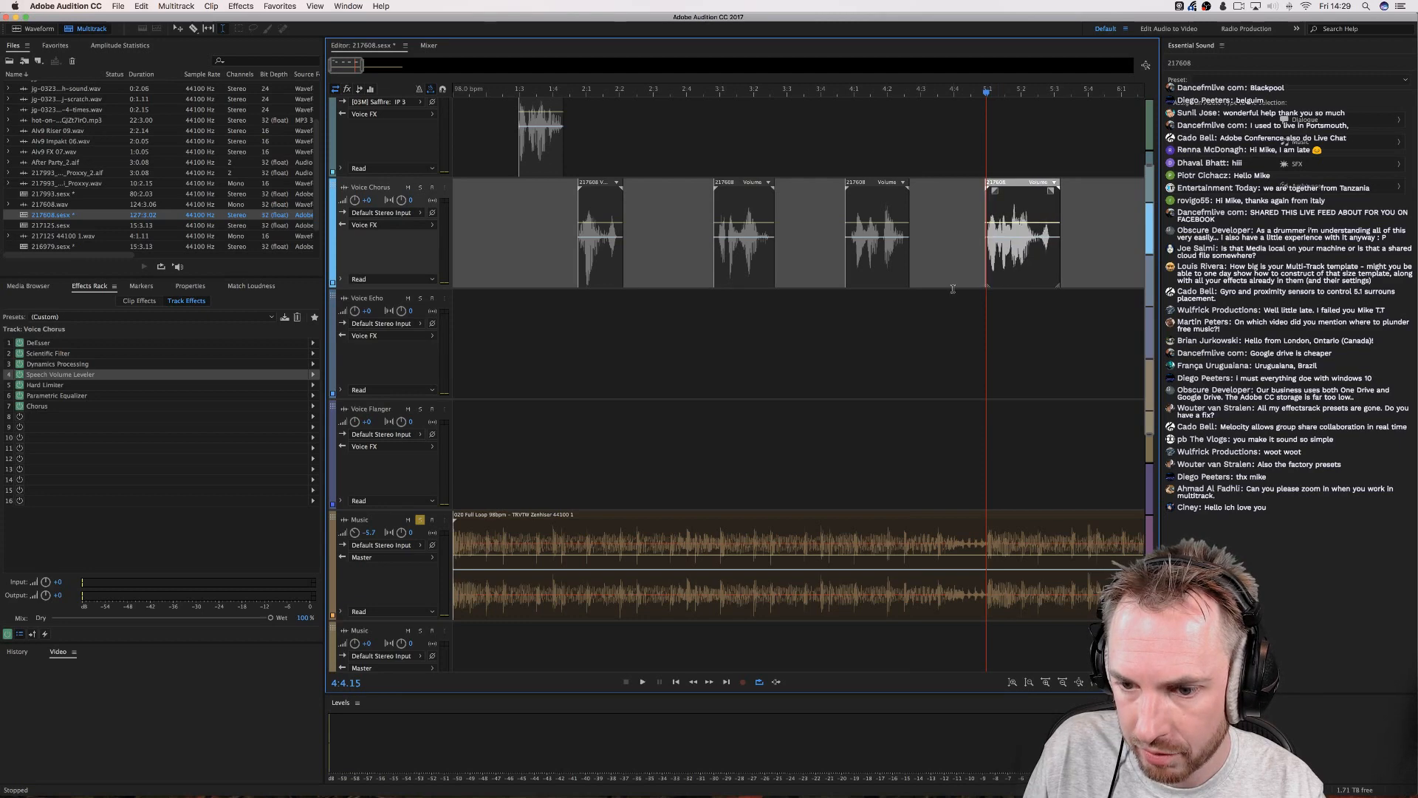
Unsolo the Music track and play the session from the start with voice and music together, then stop.
left_click(951, 281)
left_click(424, 521)
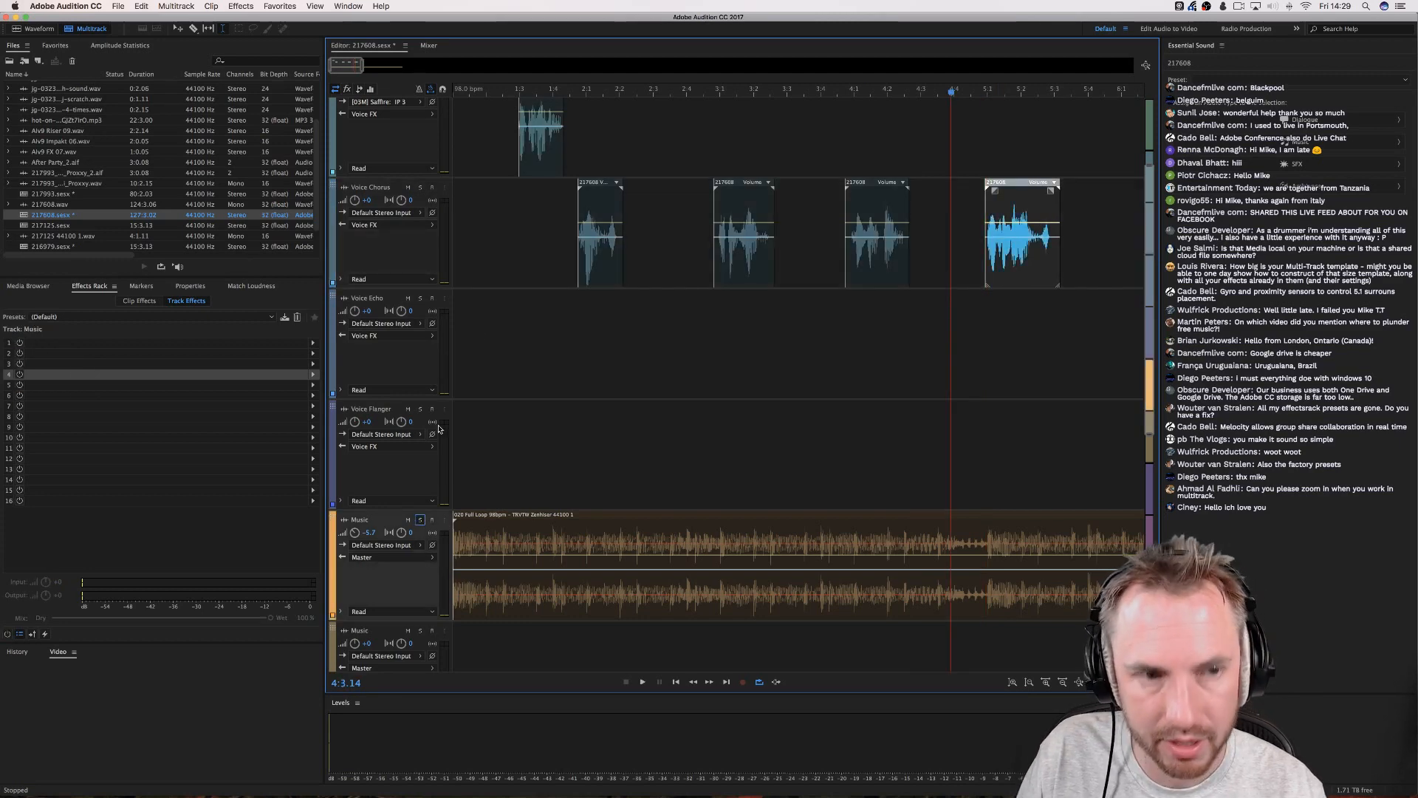
left_click(482, 96)
key("space")
key("space")
left_click(453, 96)
key("space")
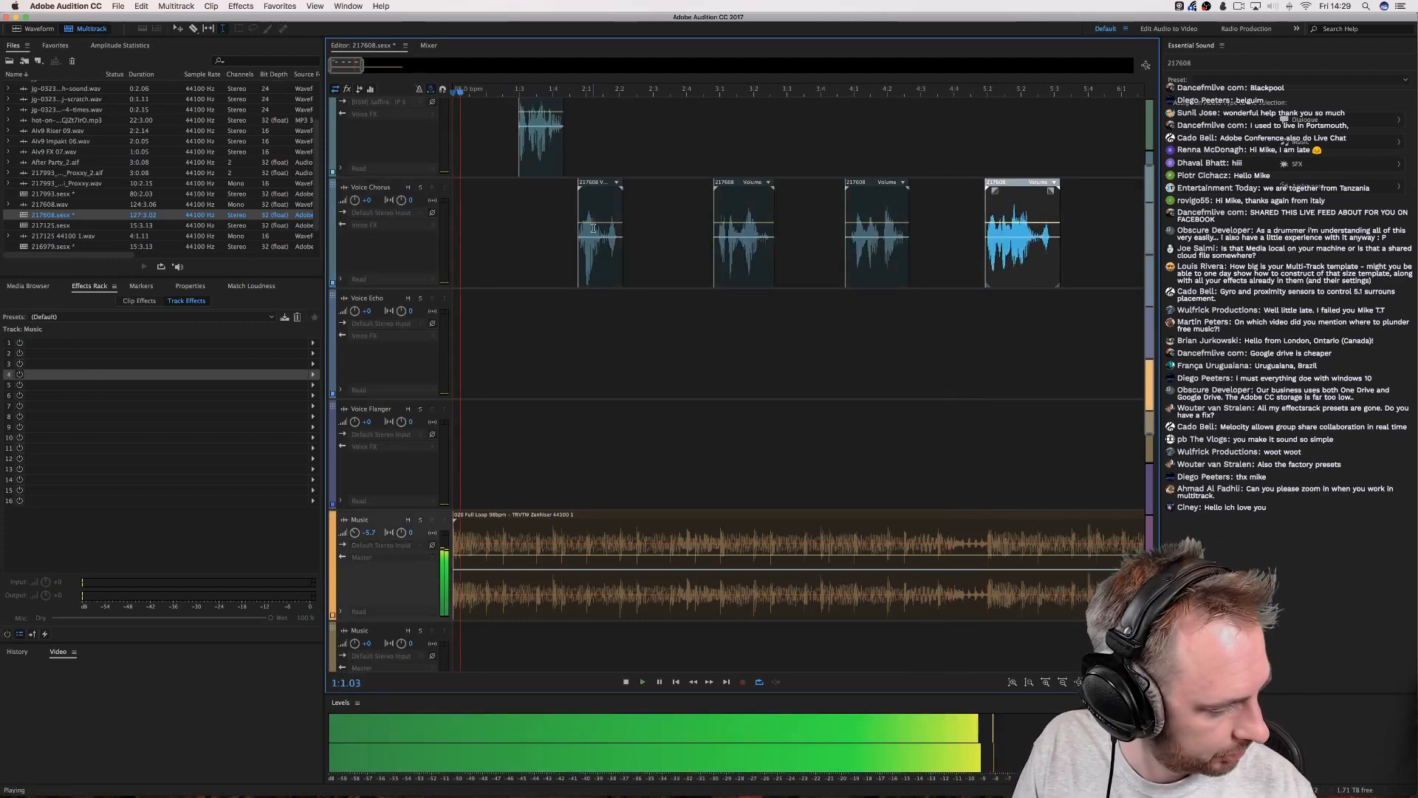
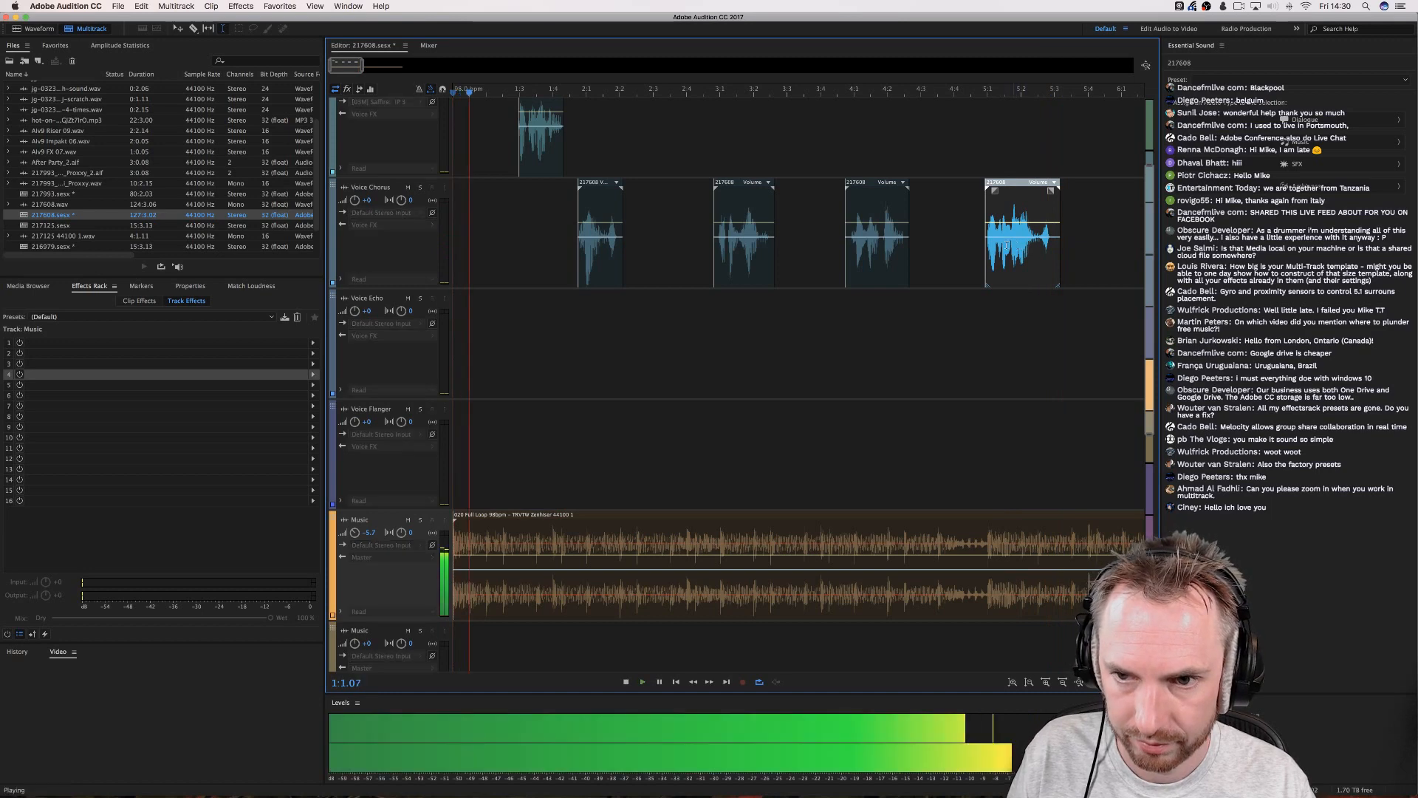
key("space")
Play the voice phrases from bar 2 against the music, then align the third Voice Chorus phrase to 4:1.00.
left_click(785, 230)
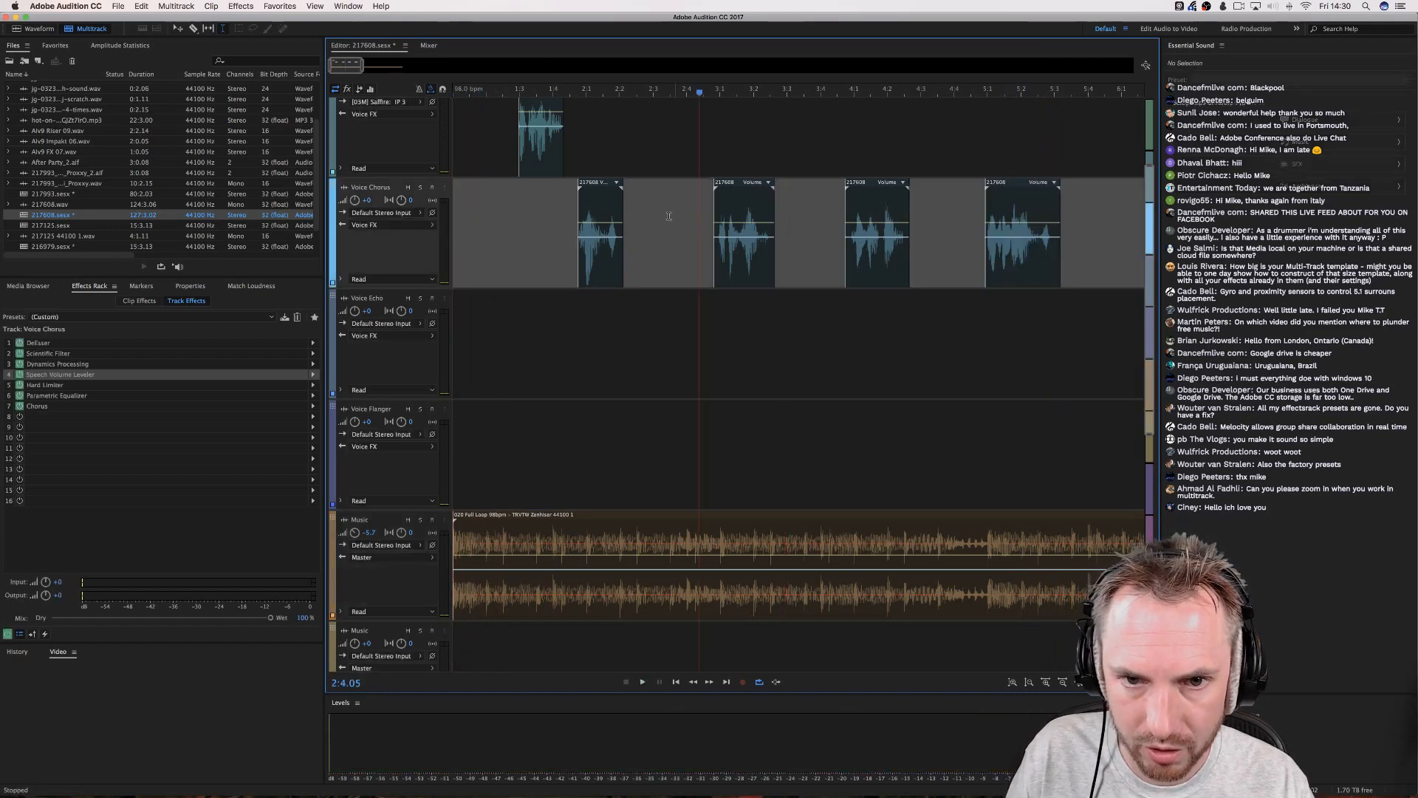
left_click(598, 164)
key("space")
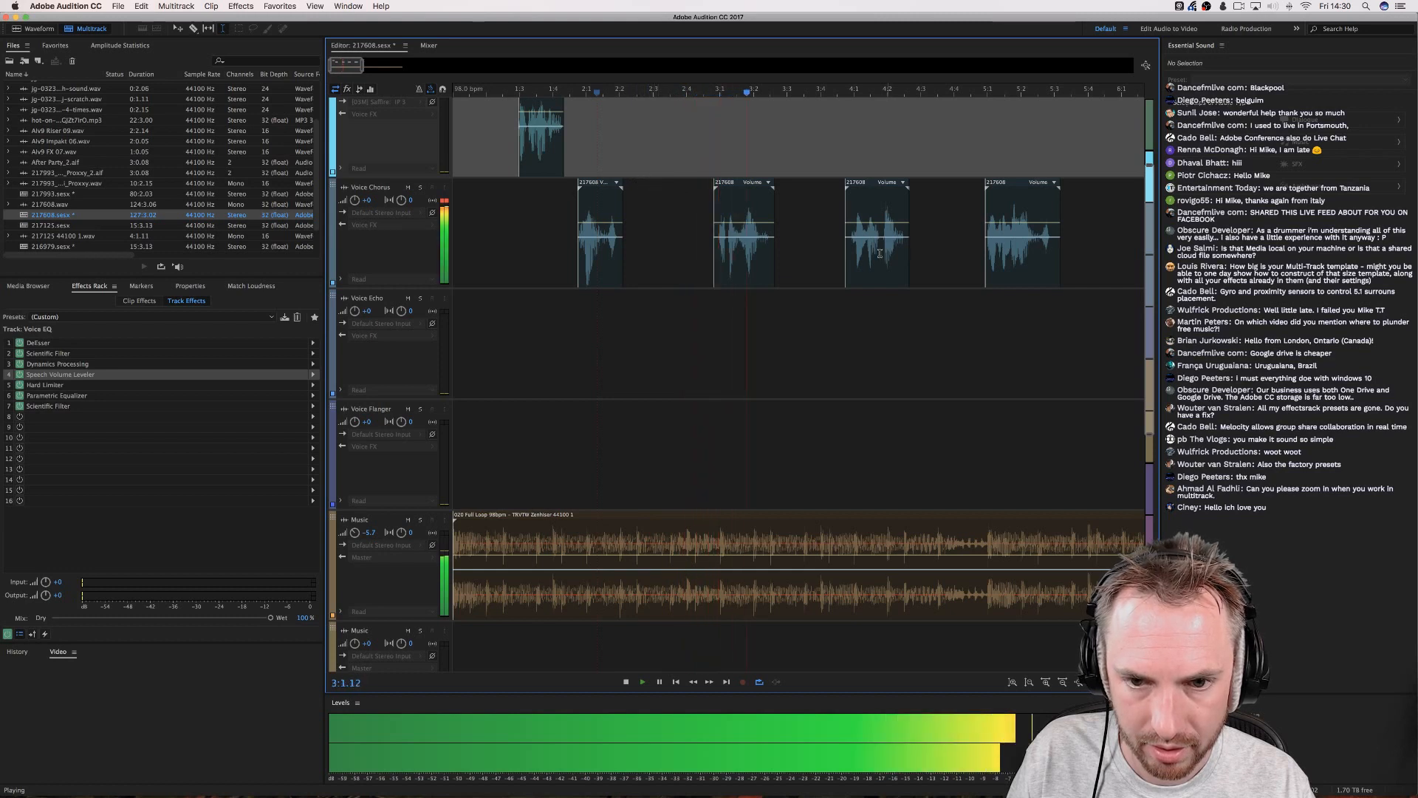
key("space")
mouse_move(865, 260)
left_mouse_down()
mouse_move(823, 267)
mouse_move(862, 262)
left_mouse_up()
left_click(854, 152)
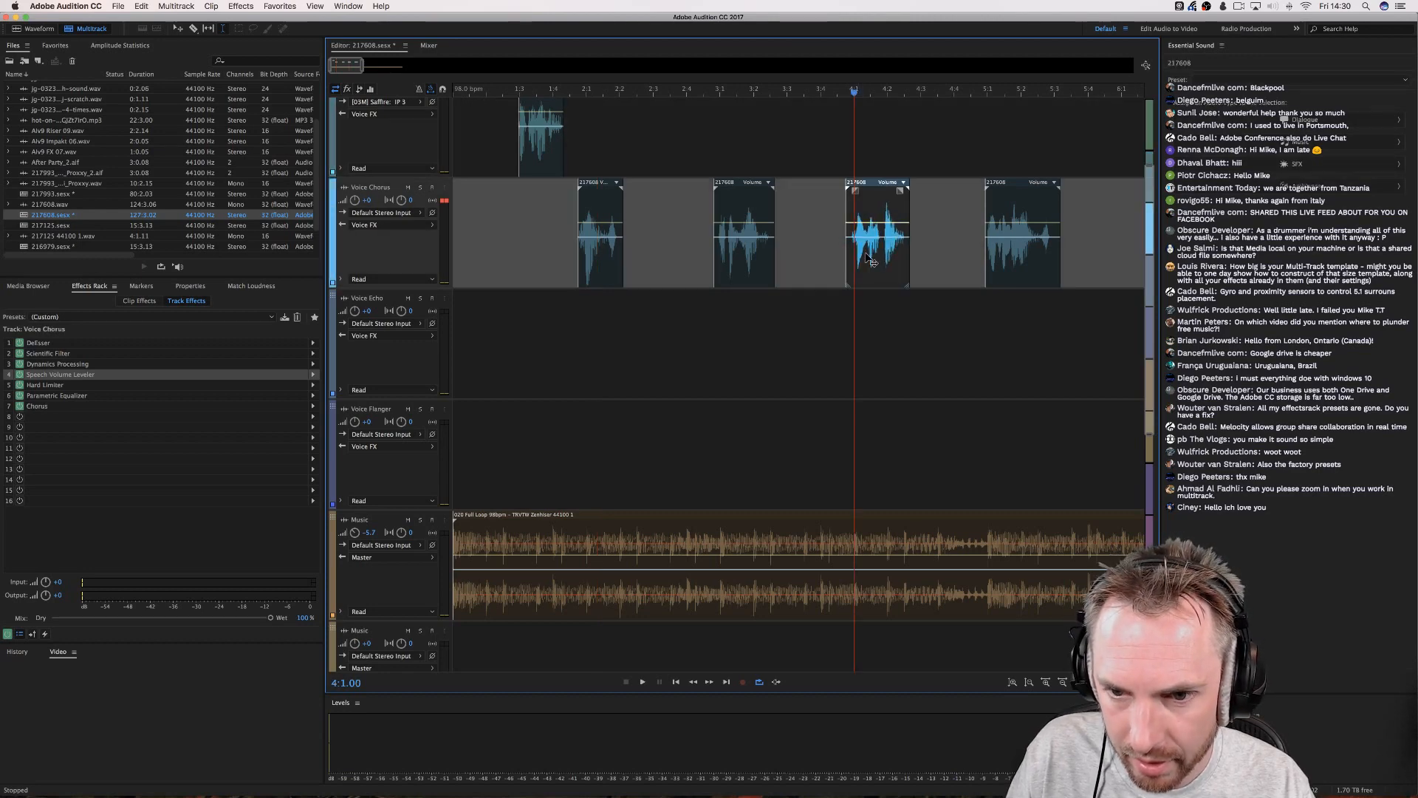
Browse the media library to Imaging SFX, then the BIG RADIO IMAGING PACK, Alv9 and Alv9 Risers folders.
scroll(807, 86, "up", 1)
scroll(797, 90, "down", 5)
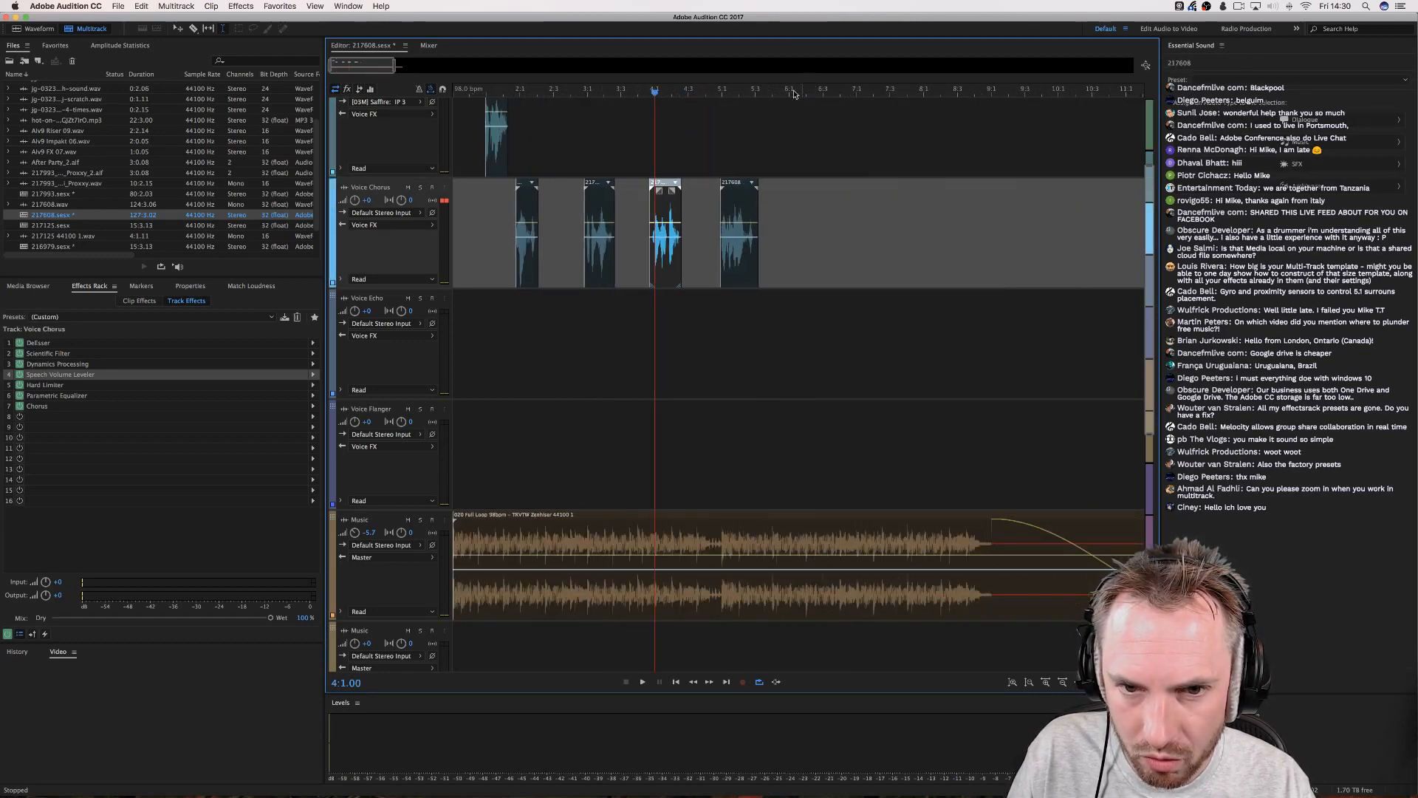
scroll(587, 147, "up", 5)
scroll(588, 157, "down", 5)
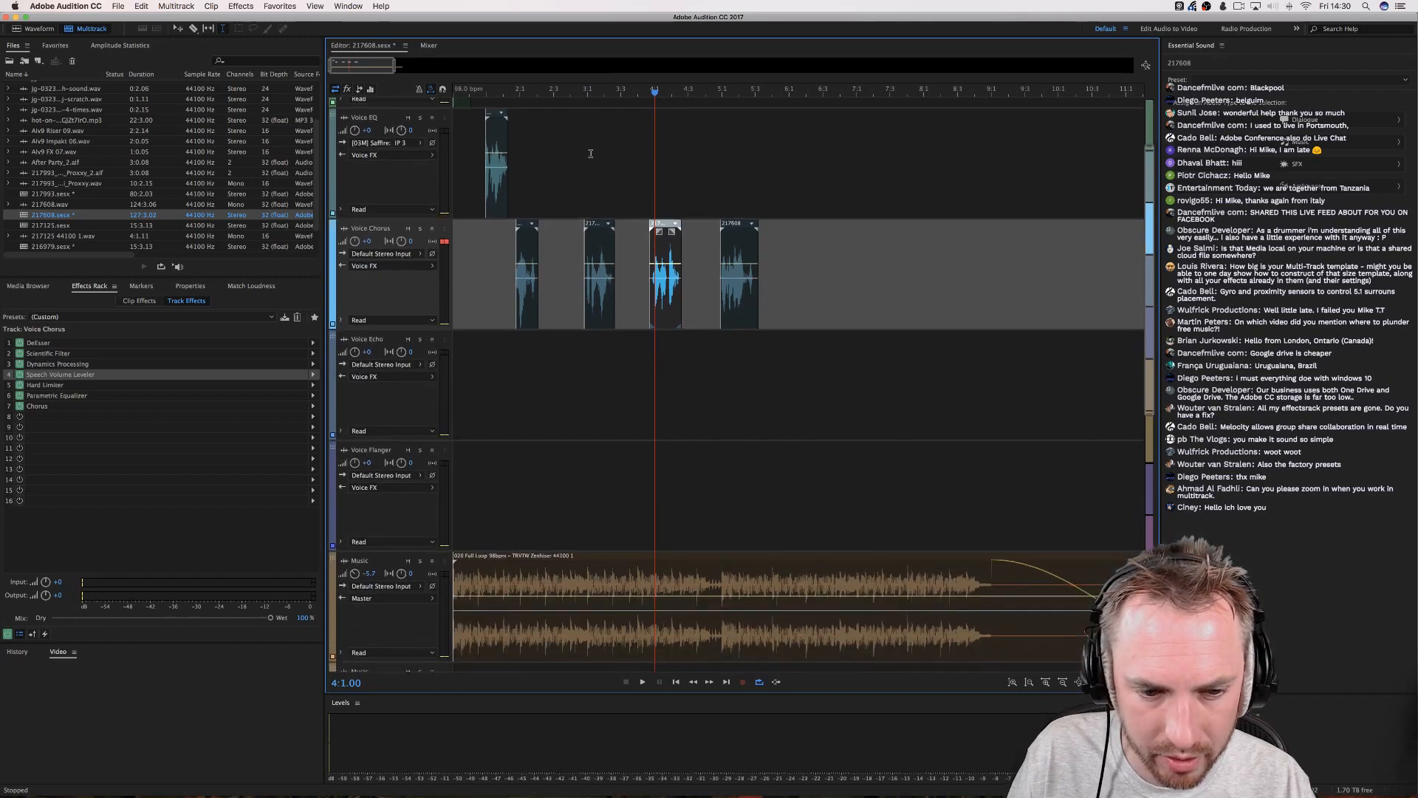
left_click(18, 285)
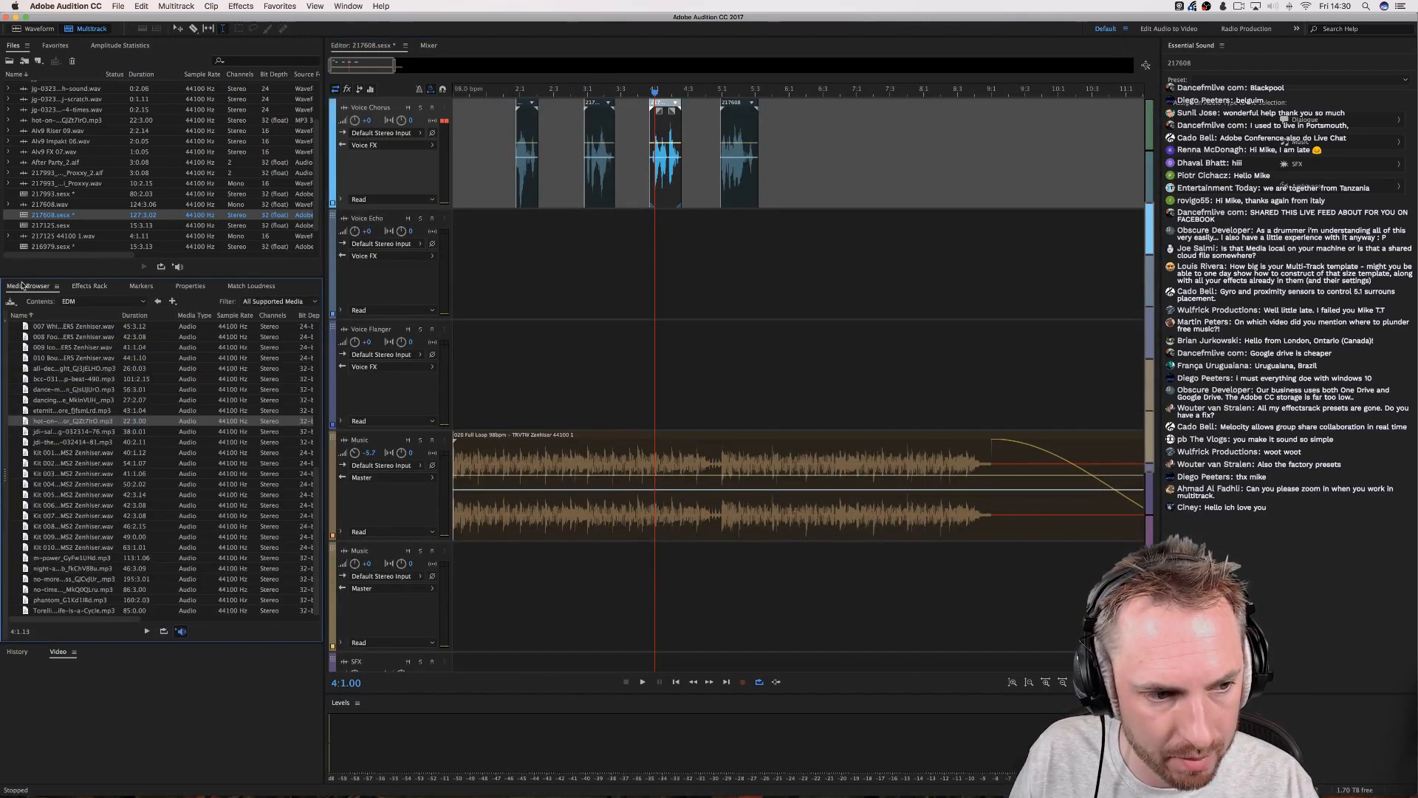
left_click(102, 301)
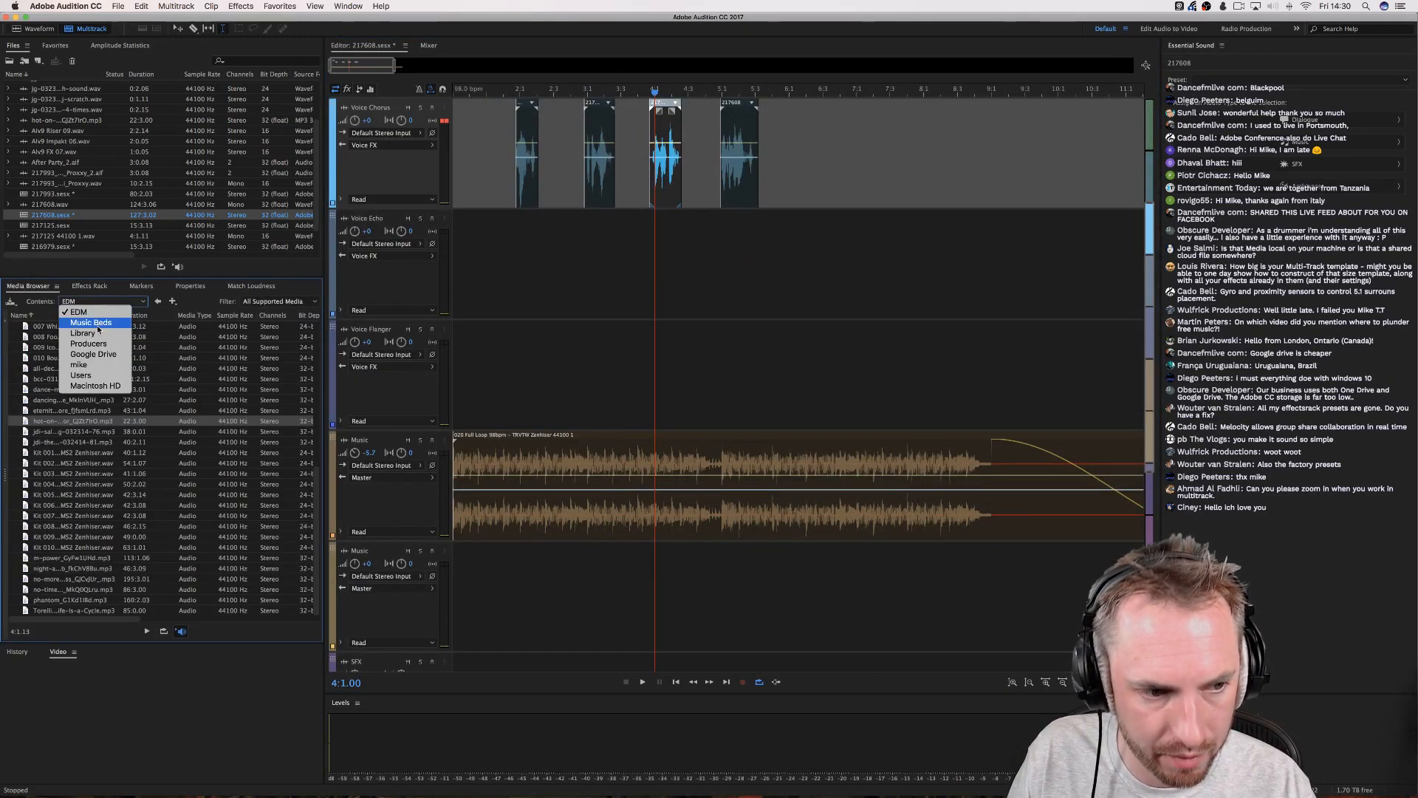
left_click(83, 333)
double_click(53, 348)
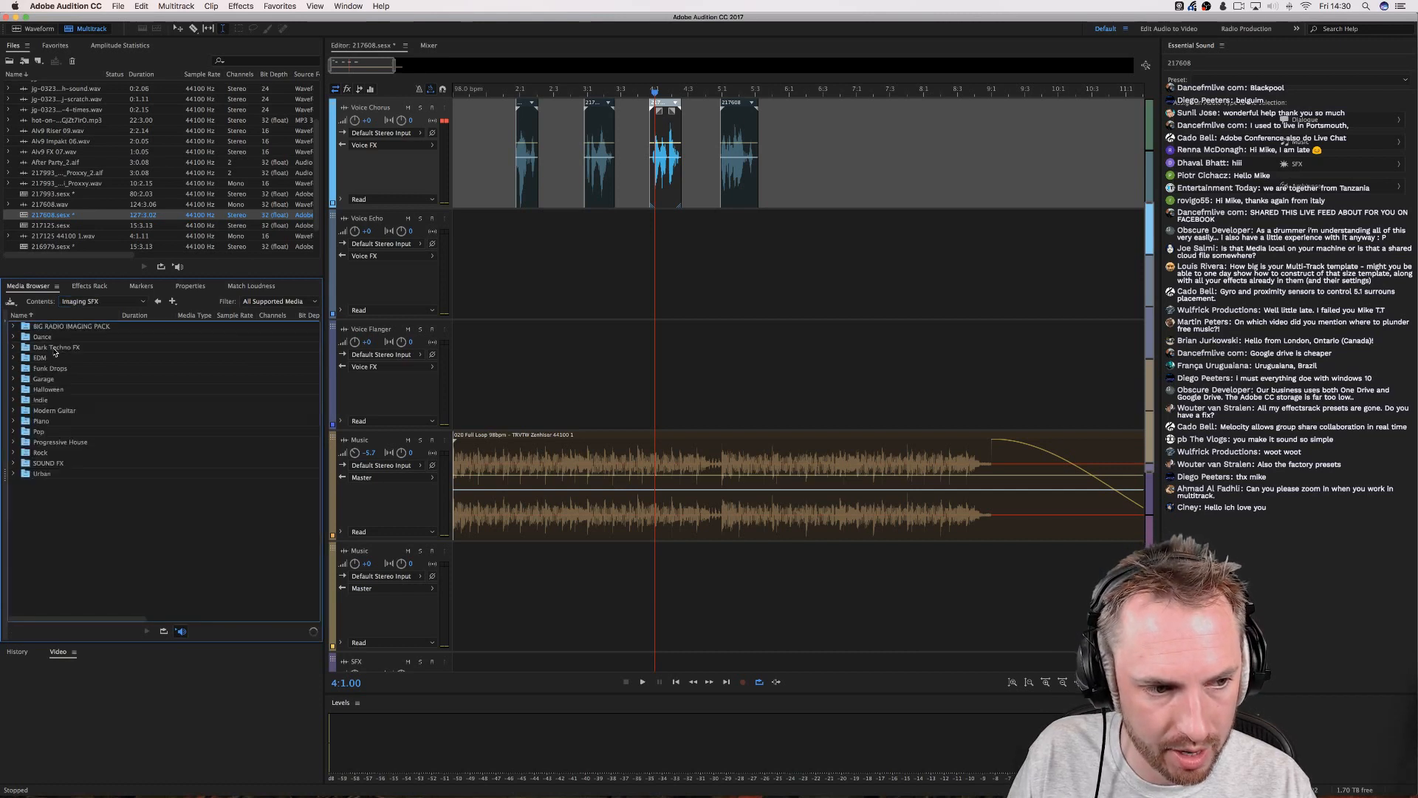
double_click(63, 327)
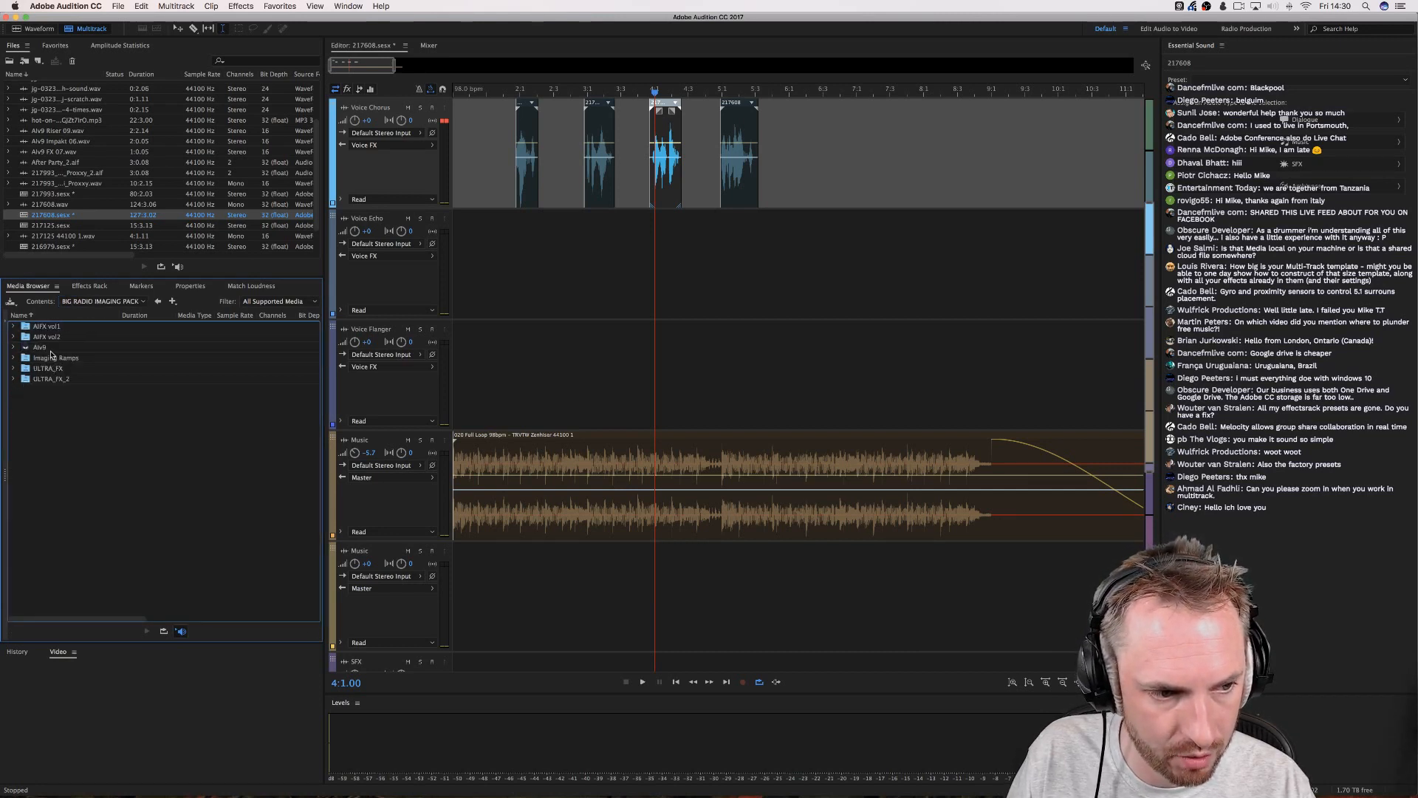
double_click(40, 347)
double_click(49, 379)
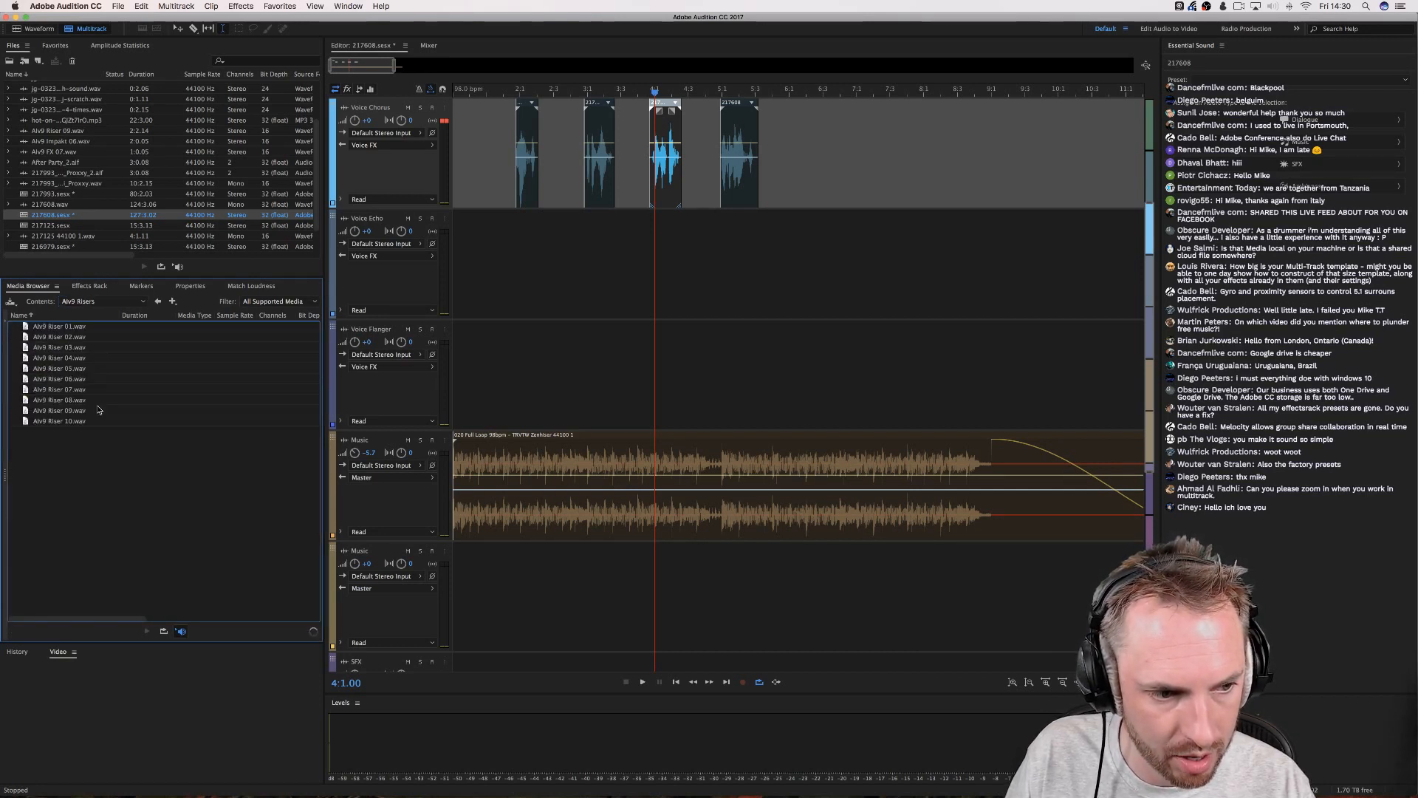
Add Alv9 Riser 10.wav to the first SFX track, starting midway through bar 3 beneath the music loop.
left_click_drag(80, 422, 611, 563)
scroll(610, 563, "down", 3)
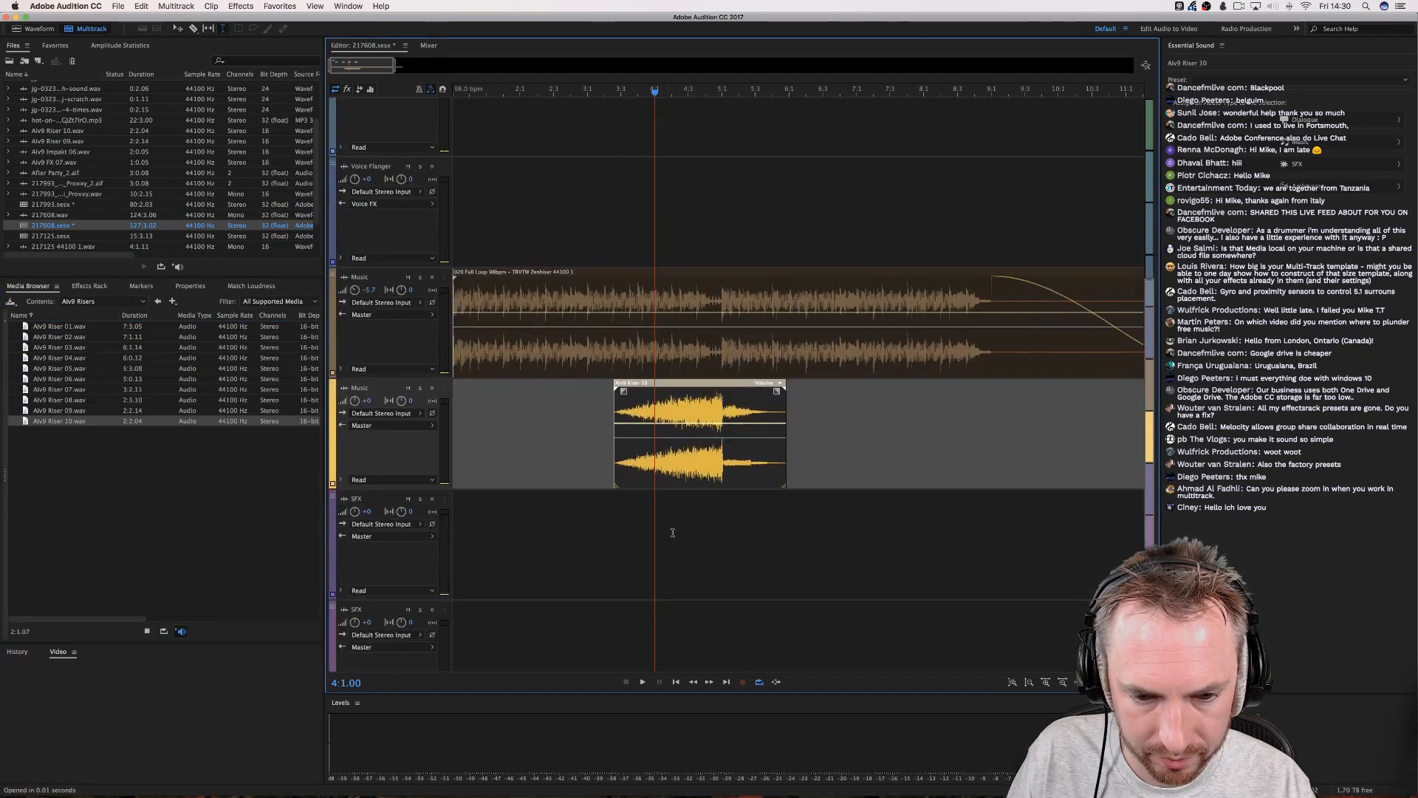
left_click_drag(689, 392, 688, 503)
Play the riser with the music and lower the first SFX track's volume to -16.5 dB, then stop.
left_click_drag(354, 513, 356, 518)
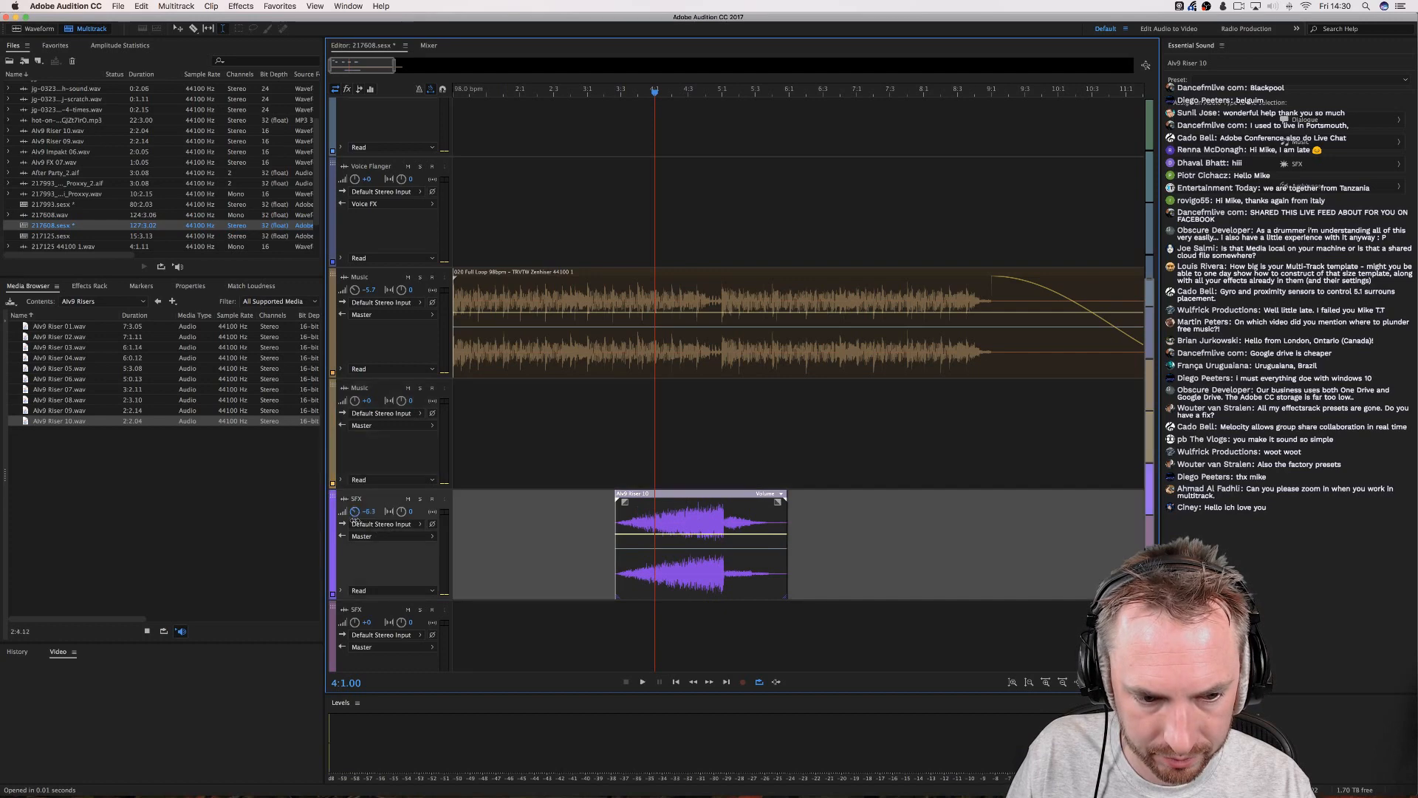
left_click(666, 444)
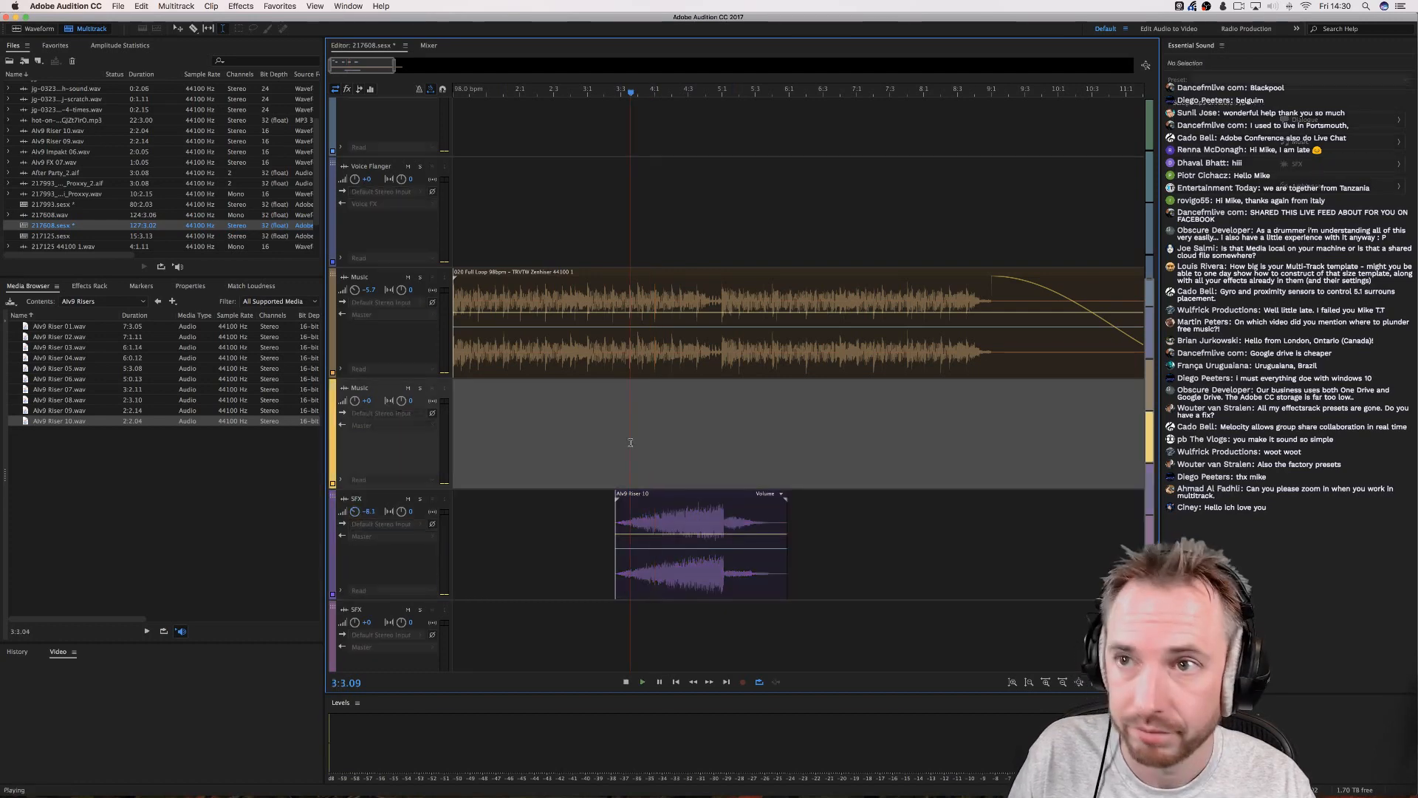
key("space")
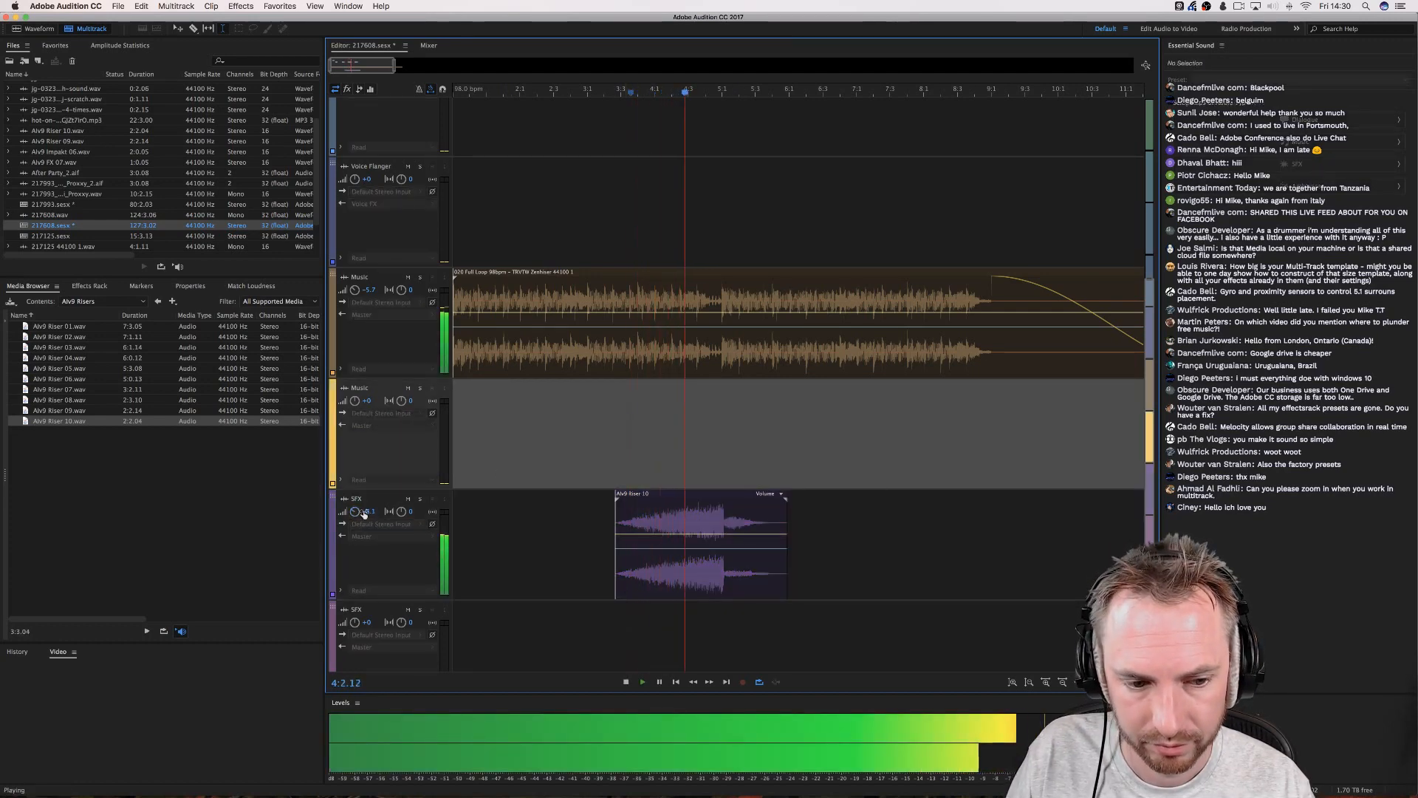
left_click_drag(363, 515, 364, 528)
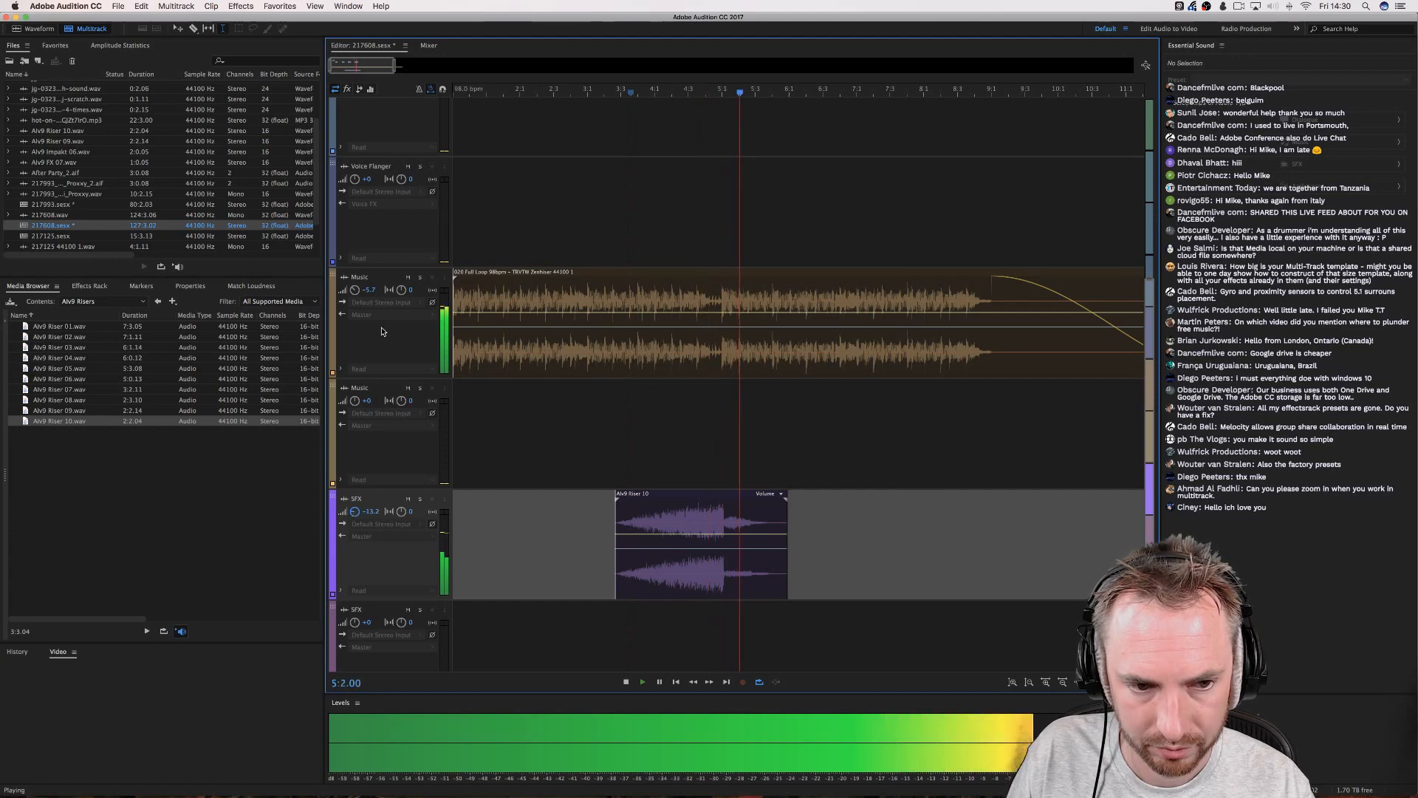
key("space")
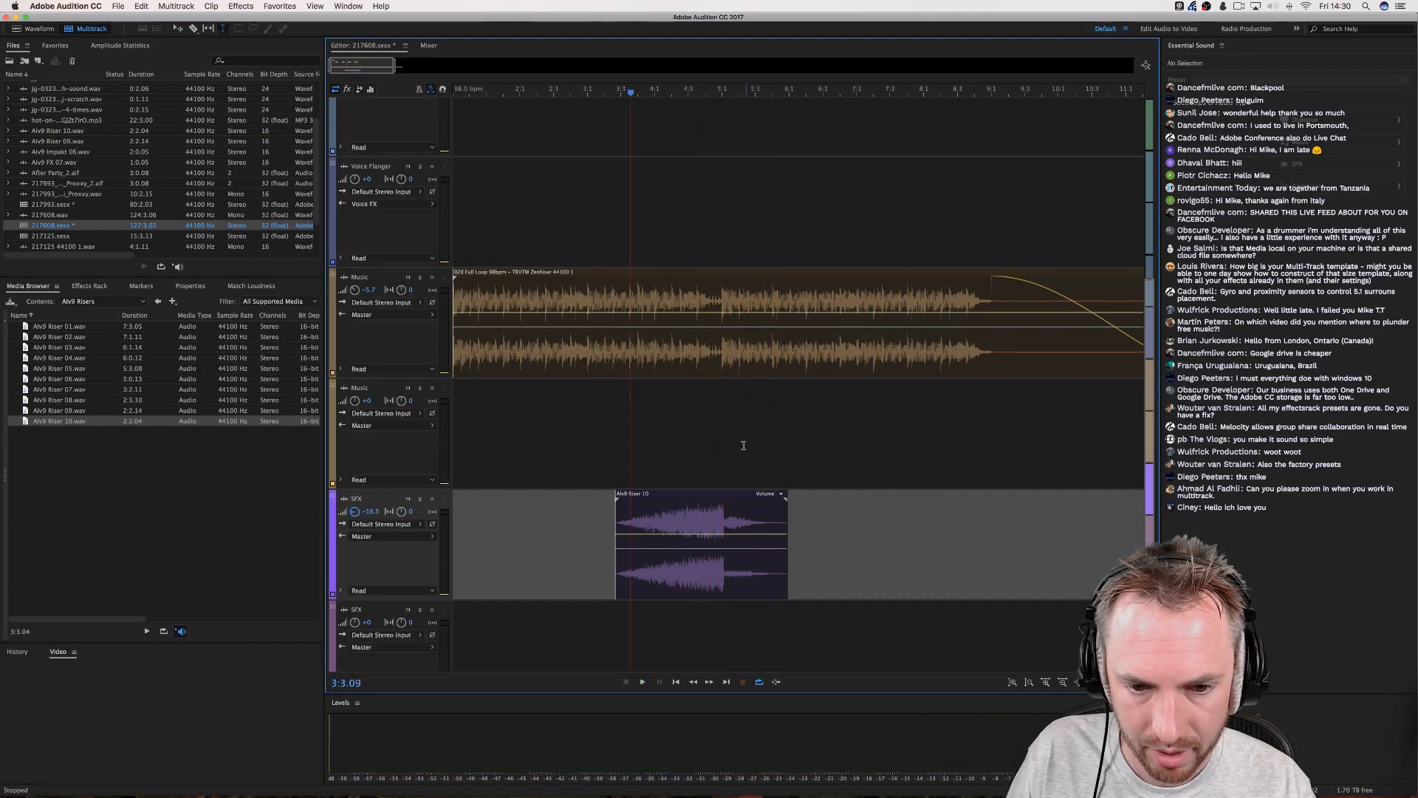
Shift the riser clip slightly earlier so its peak ends on bar 5, and place the playhead at 5:1.00.
left_click(721, 400)
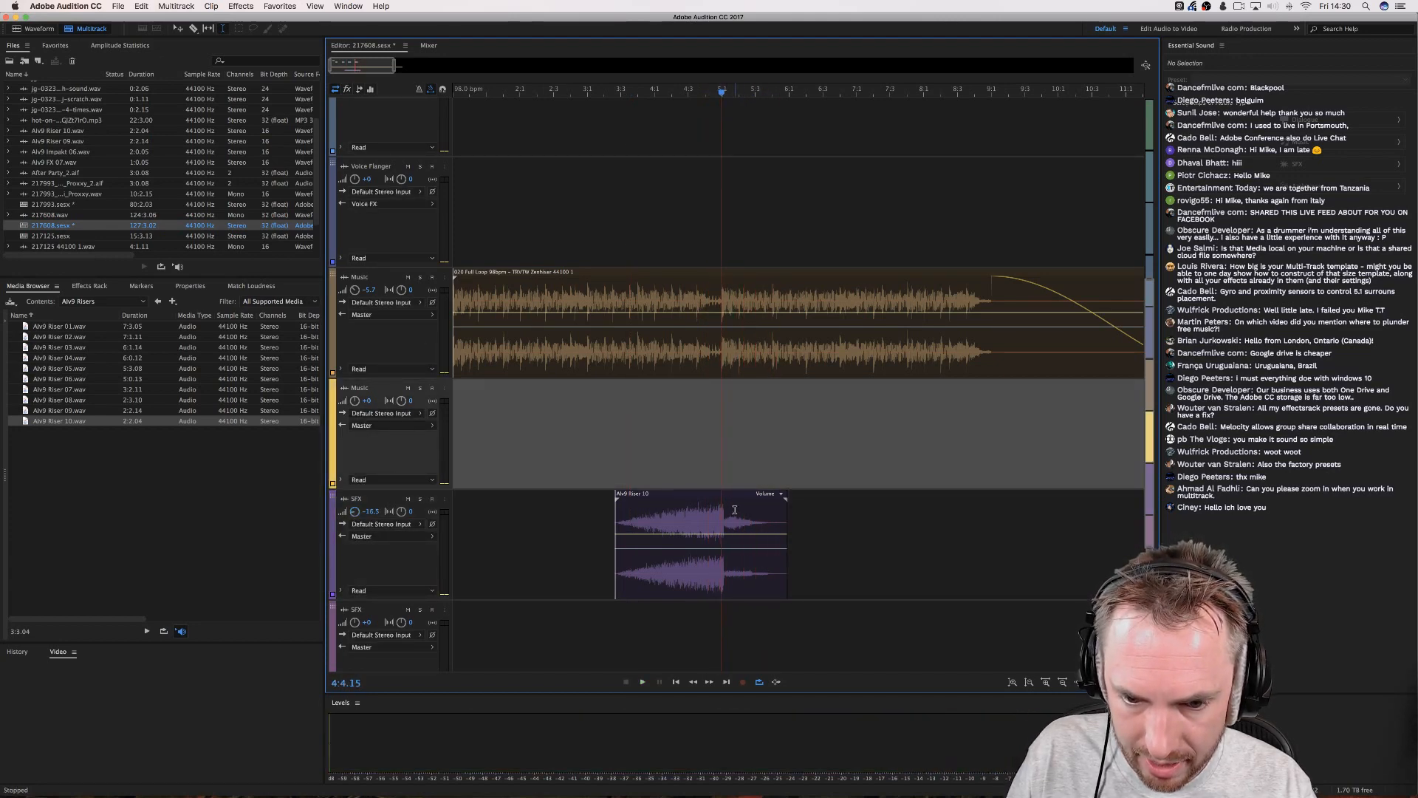
left_click_drag(735, 509, 733, 510)
left_click(722, 348)
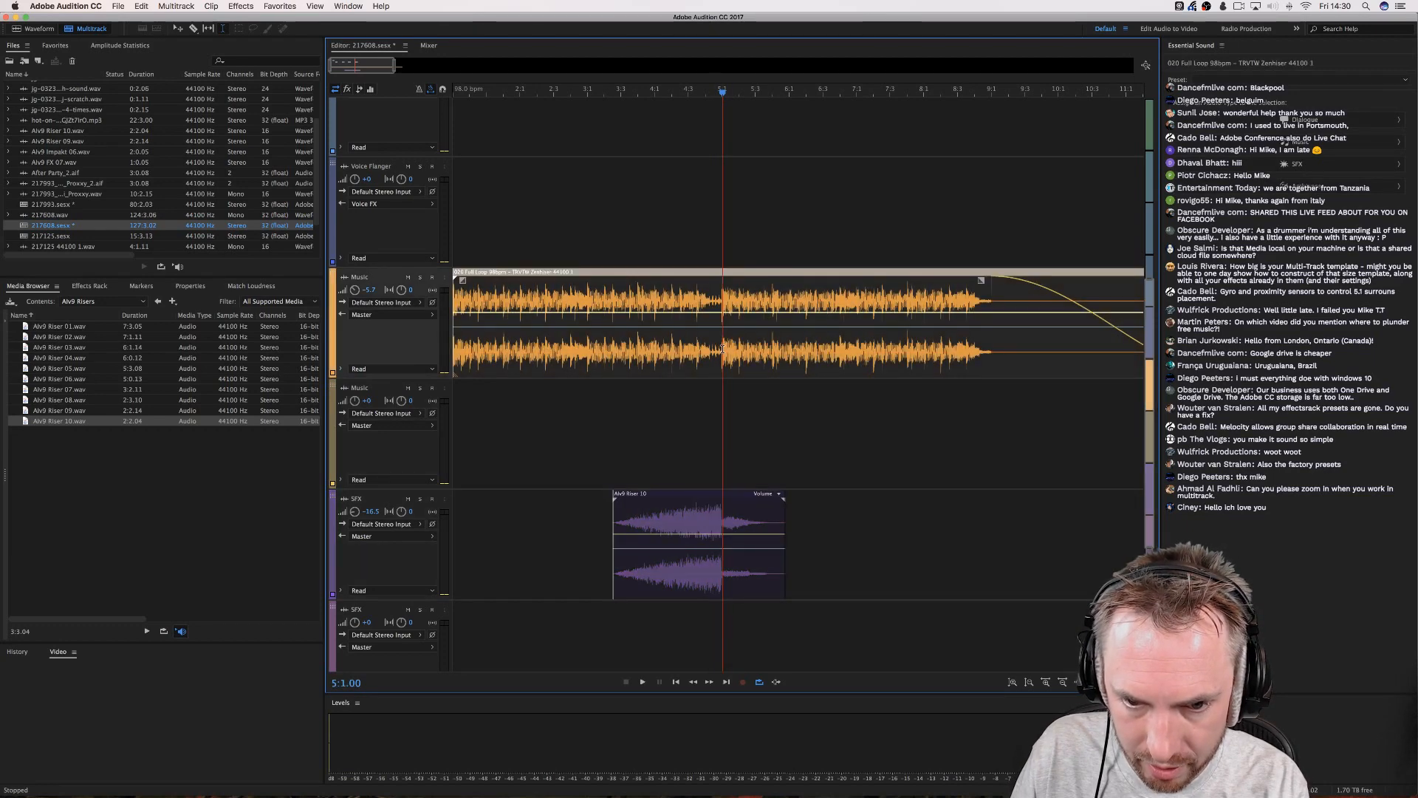
Delete everything after 5:1.00 from the music loop on the Music track.
left_click_drag(720, 350, 774, 350)
key("Delete")
left_click(807, 343)
key("Delete")
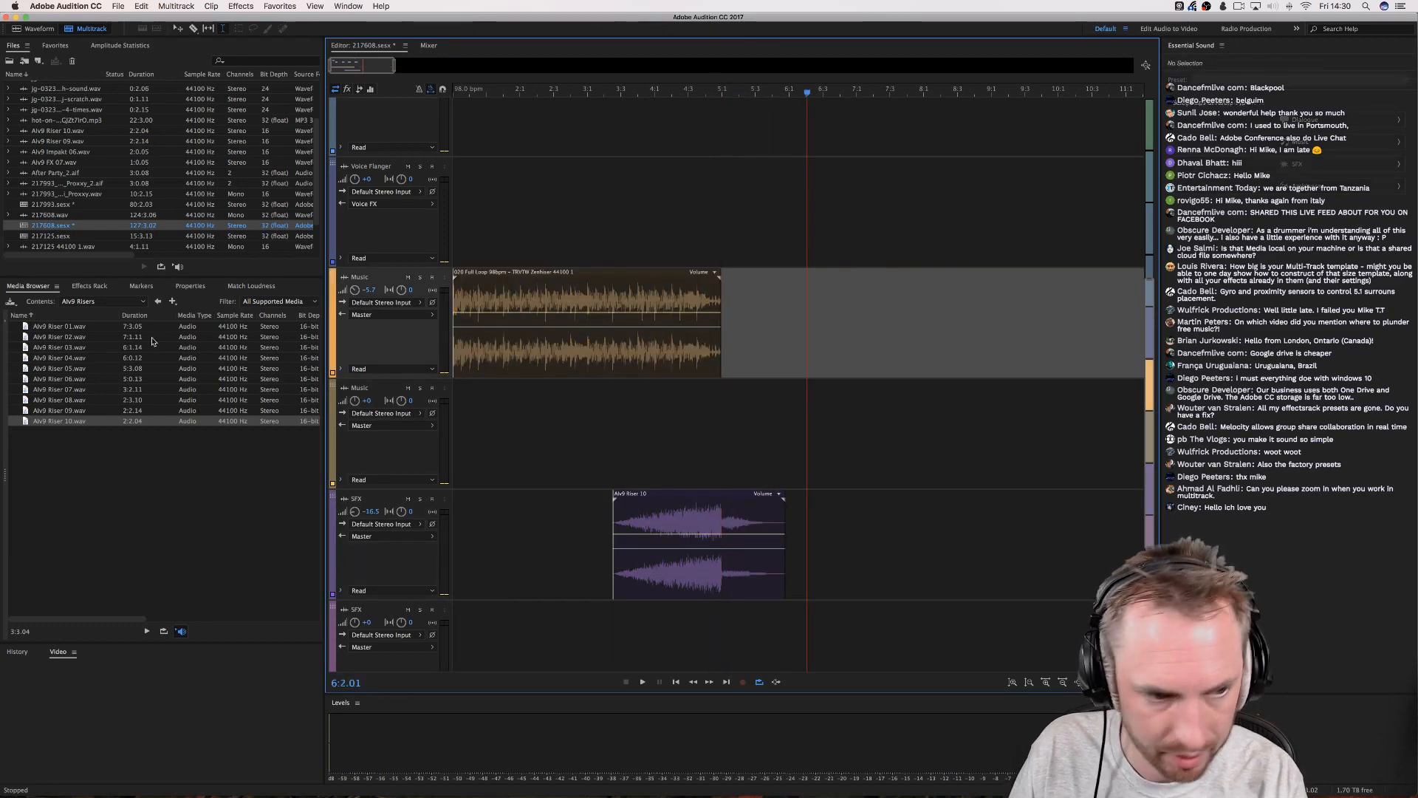
Add Alv9 Impakt 10.wav from the Alv9 Impakts folder to the second SFX track, starting at bar 5 where the music loop ends.
left_click(116, 303)
left_click(81, 317)
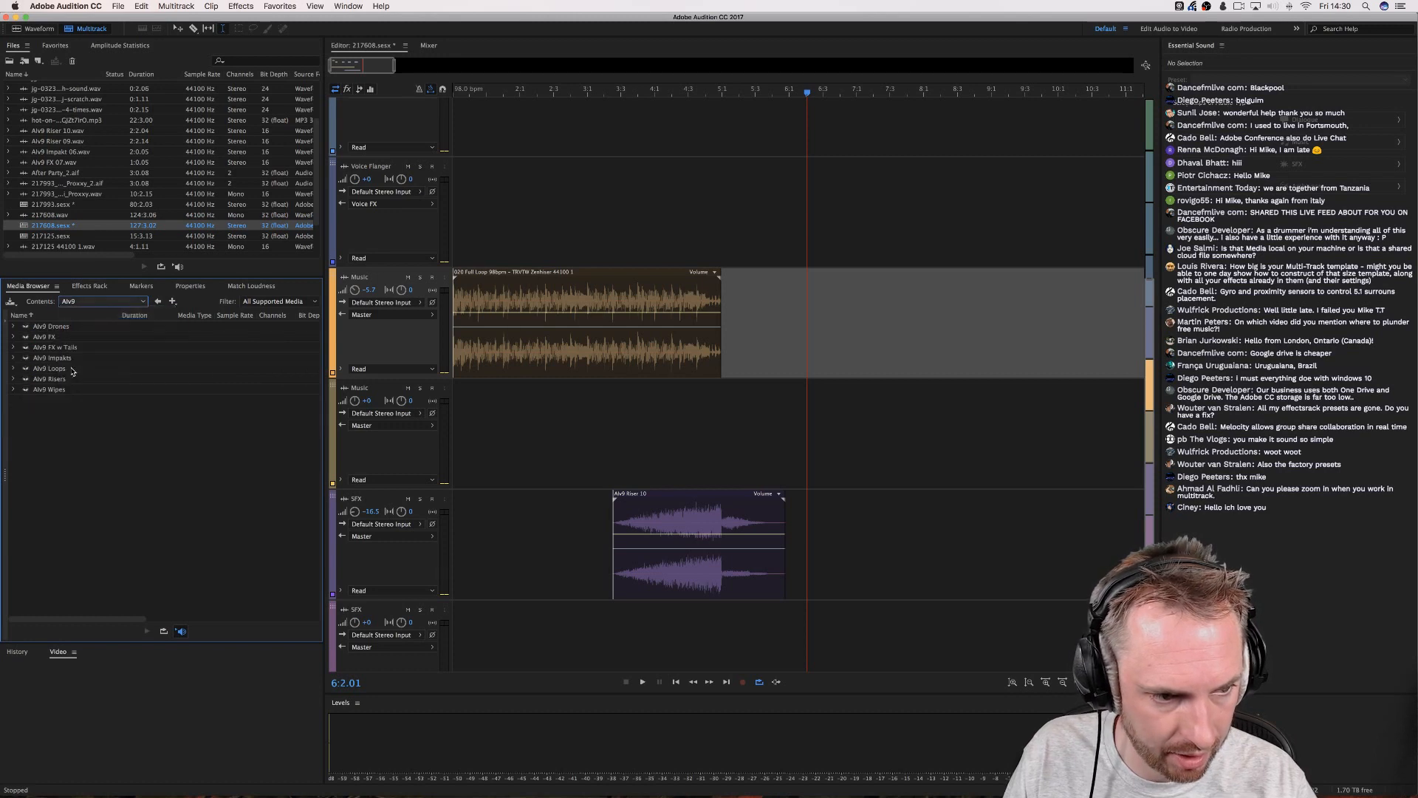
double_click(67, 360)
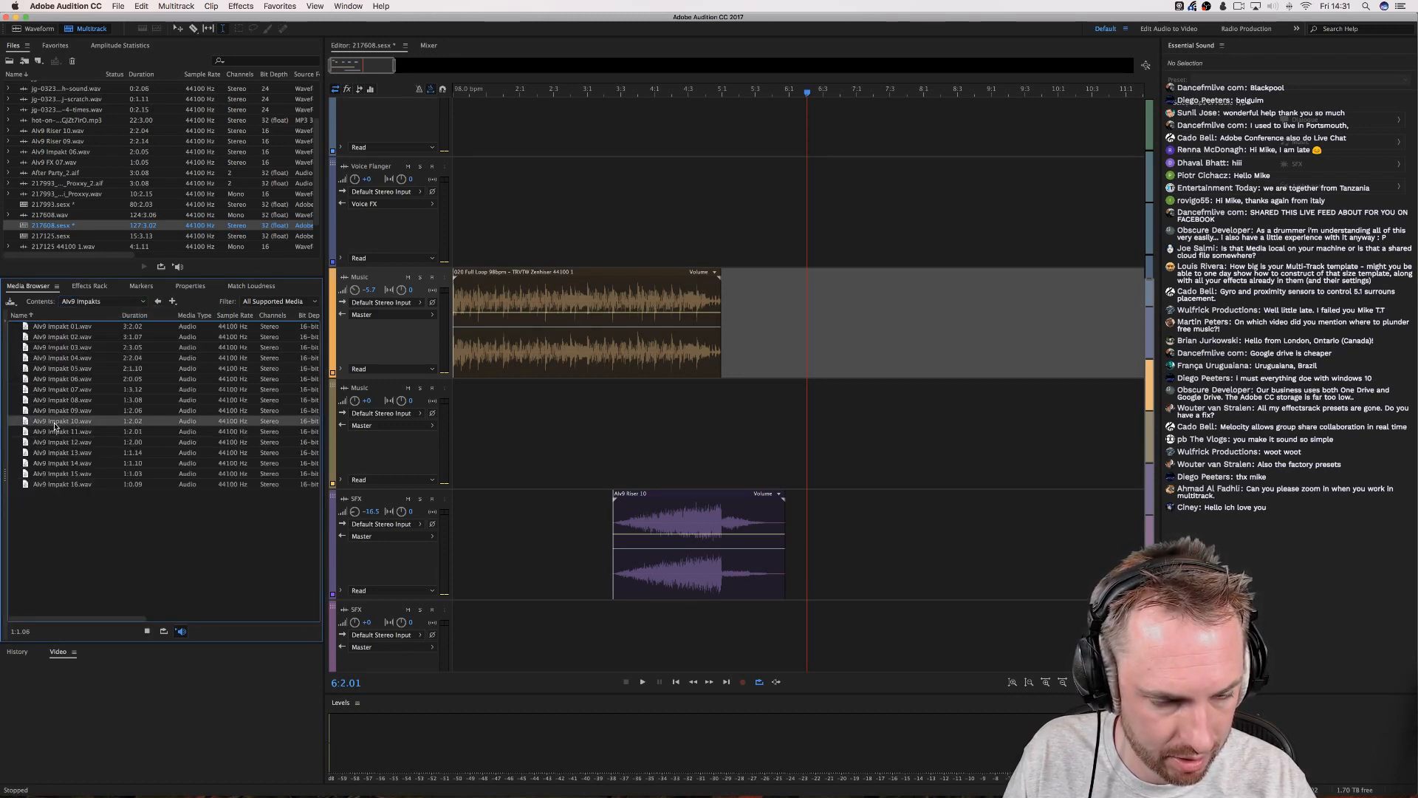
left_click_drag(55, 426, 642, 459)
left_click_drag(669, 384, 753, 626)
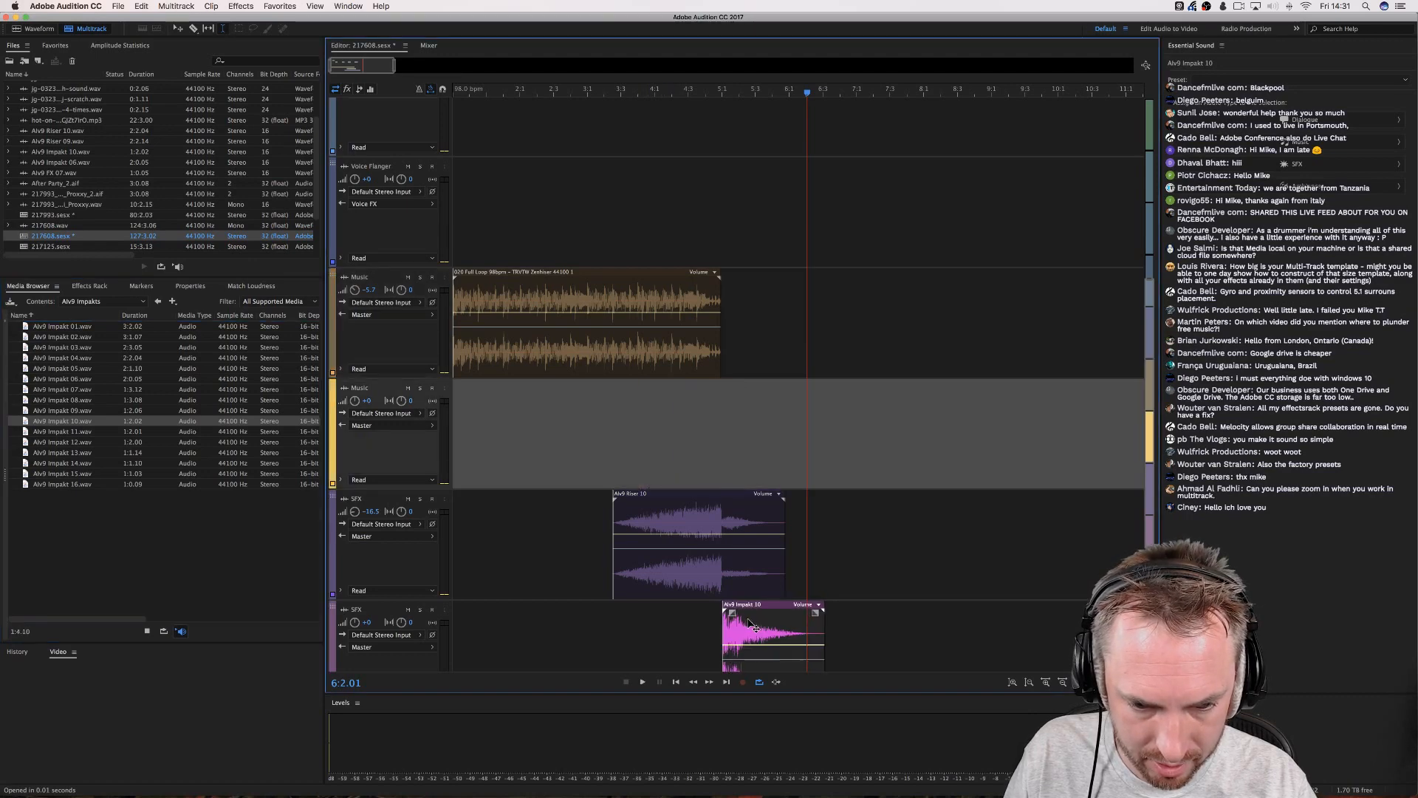
Lower the second SFX track's volume to -10.5 dB and play the impact from just before bar 5.
left_click_drag(354, 621, 355, 622)
left_click_drag(356, 626, 357, 635)
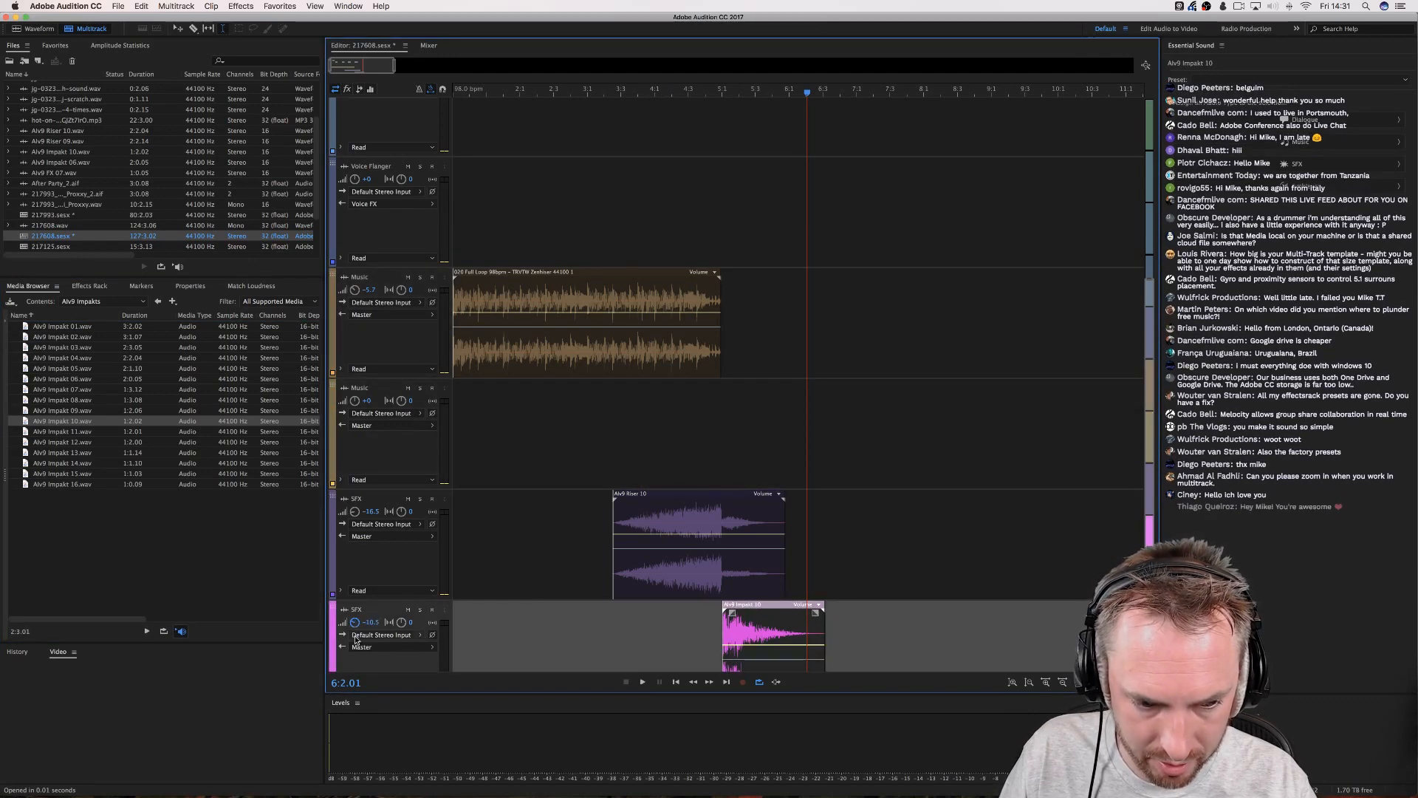
left_click(713, 623)
key("space")
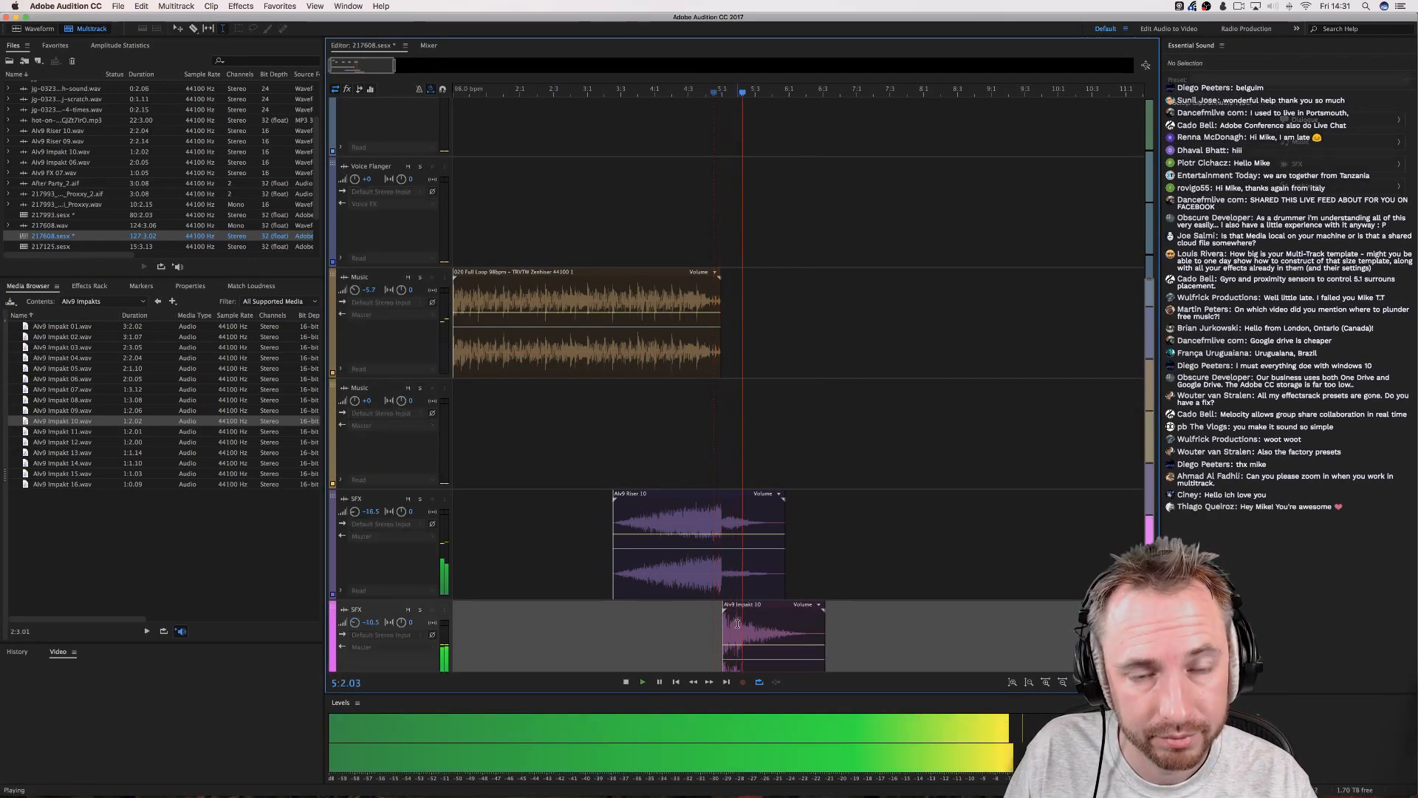
Nudge the impact clip slightly earlier onto bar 5, and play the riser and impact together from 3:4.07.
left_click(735, 626)
key("space")
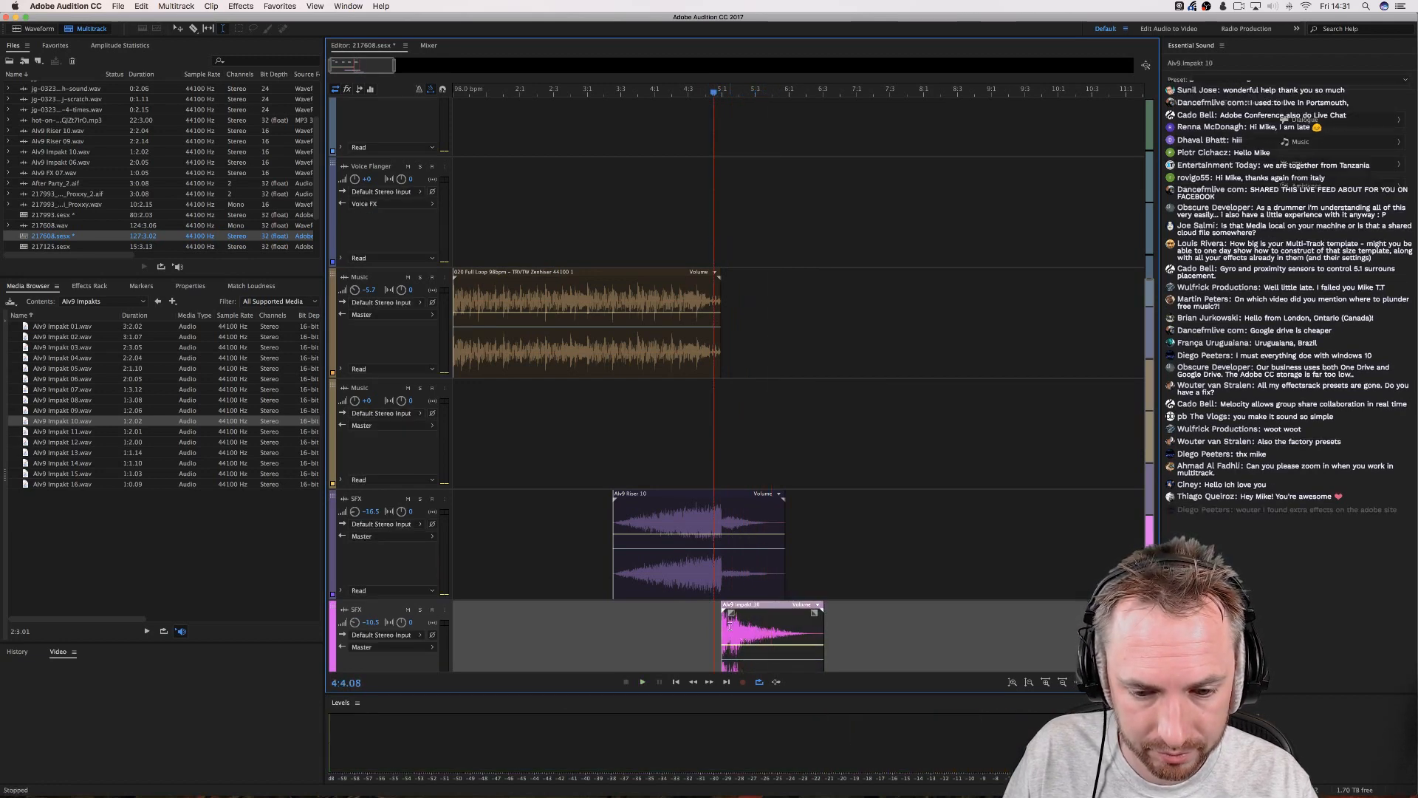
left_click(645, 611)
key("space")
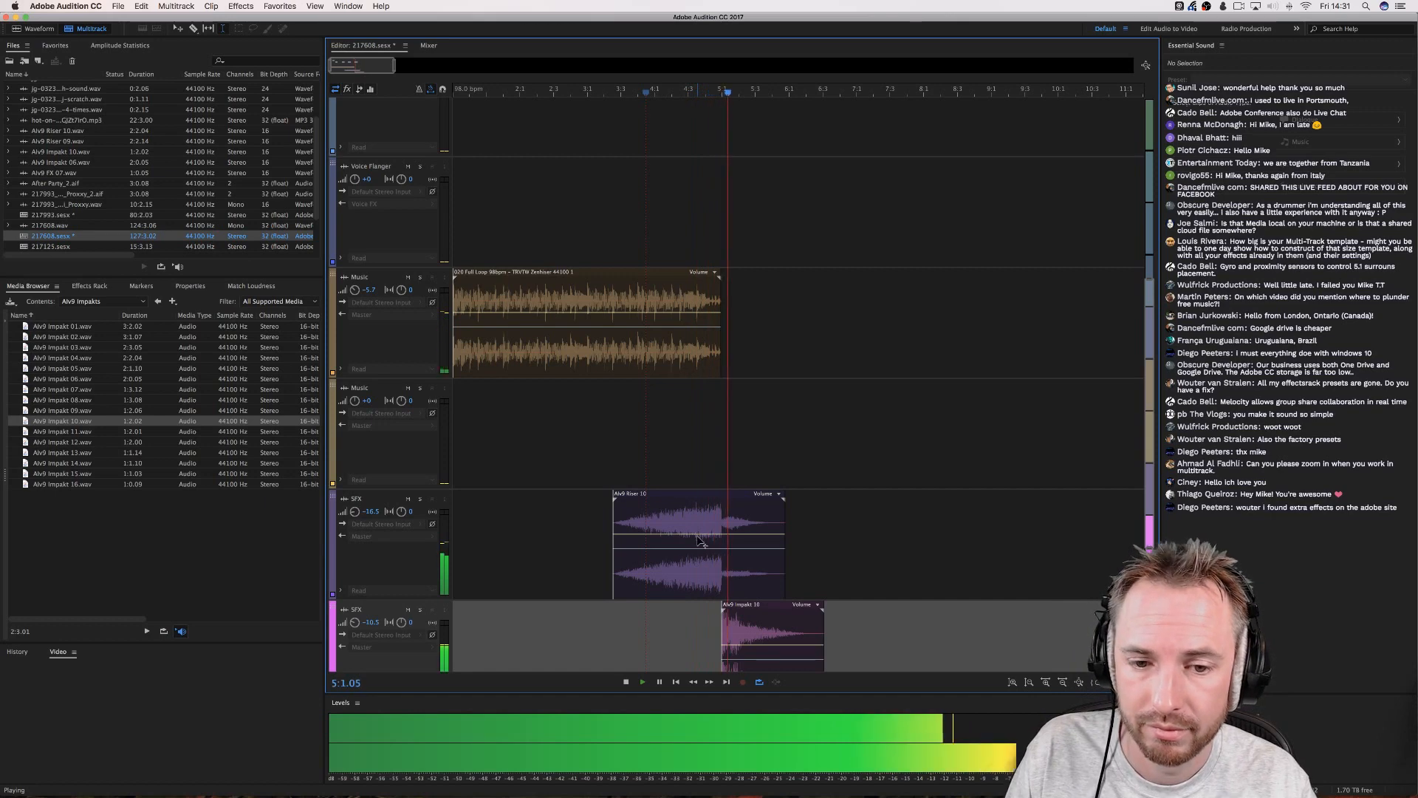
scroll(671, 142, "up", 3)
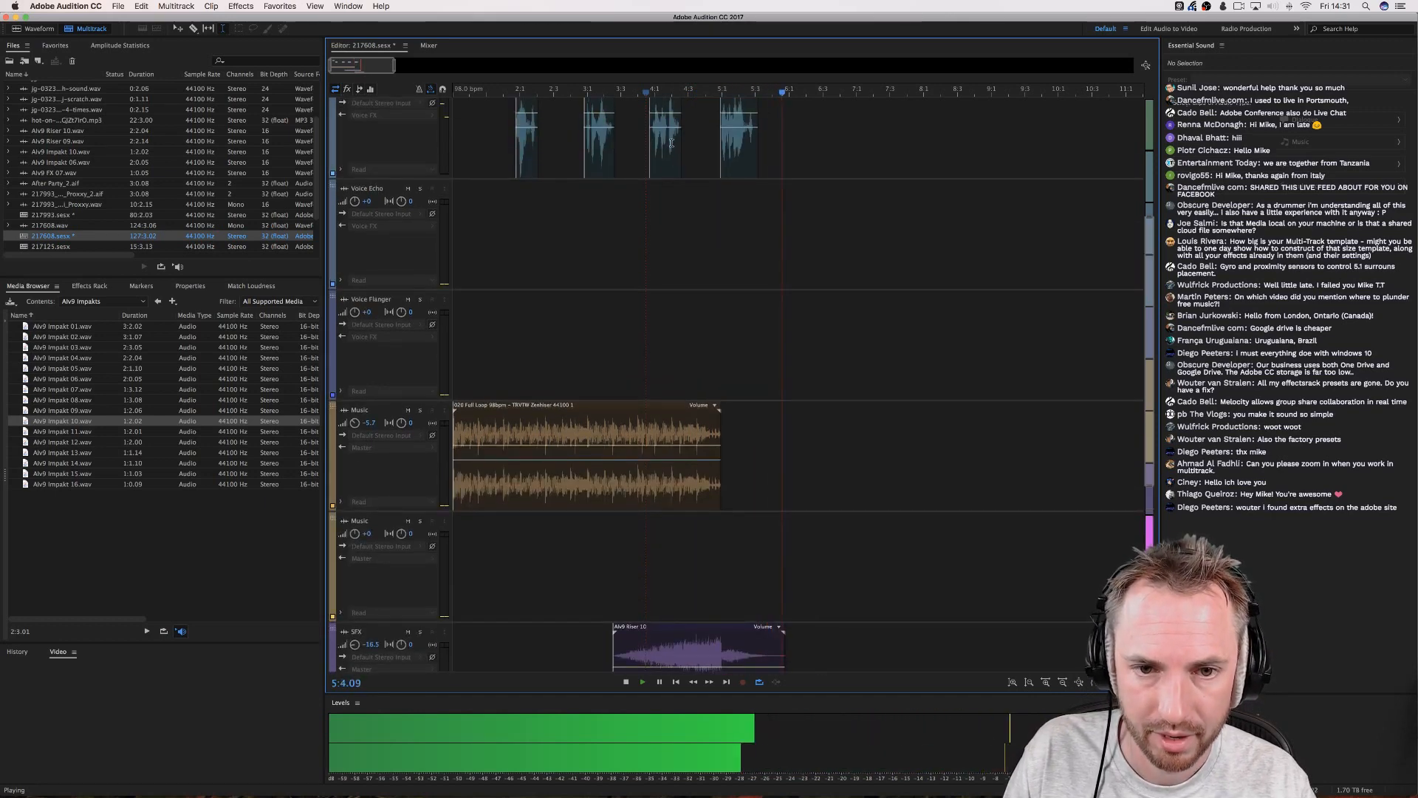
key("space")
Return the playhead to 1:1.00 and mix down the entire multitrack session to a new file.
scroll(676, 143, "up", 5)
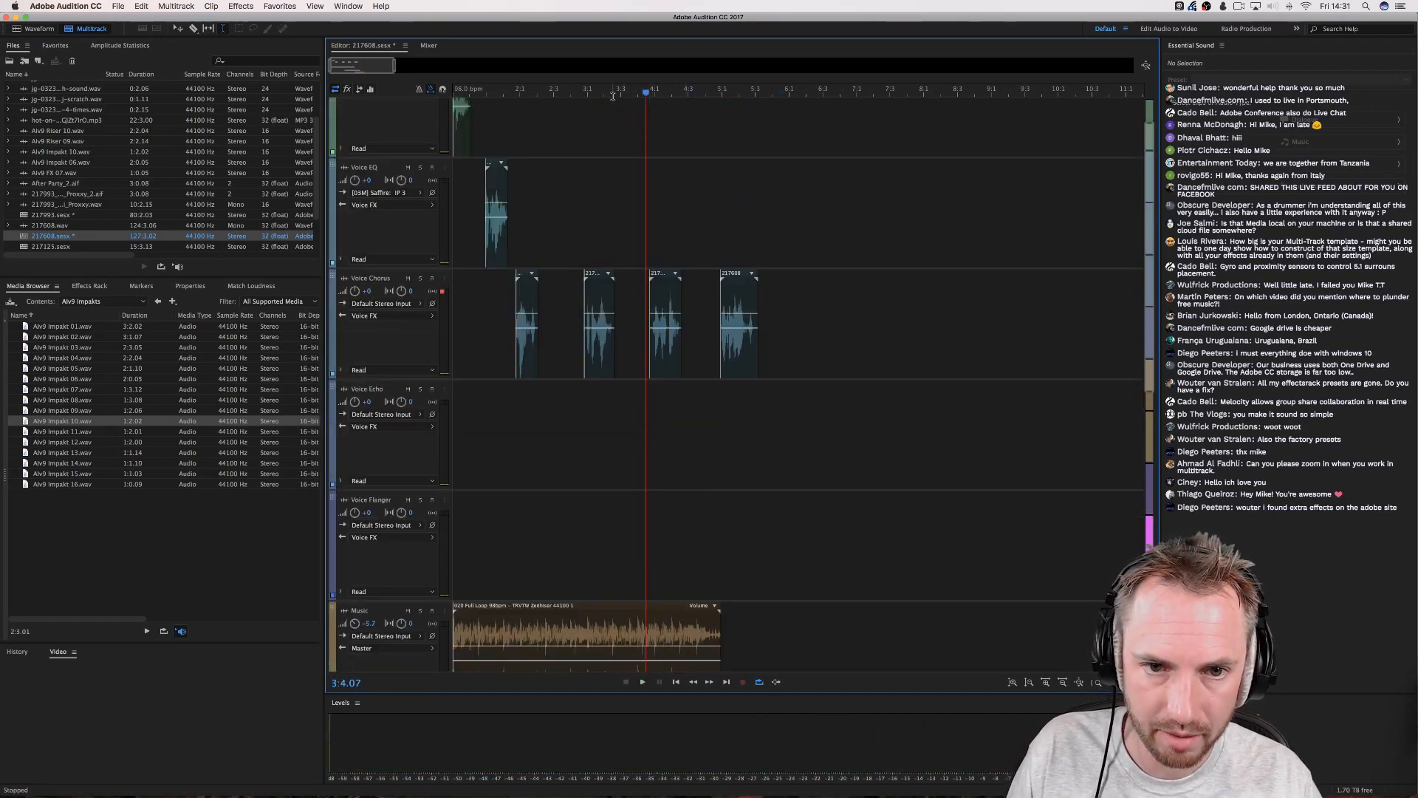
left_click_drag(612, 100, 419, 93)
left_click(524, 111)
scroll(524, 111, "up", 2)
scroll(520, 93, "up", 1)
left_click(512, 97)
left_click(176, 6)
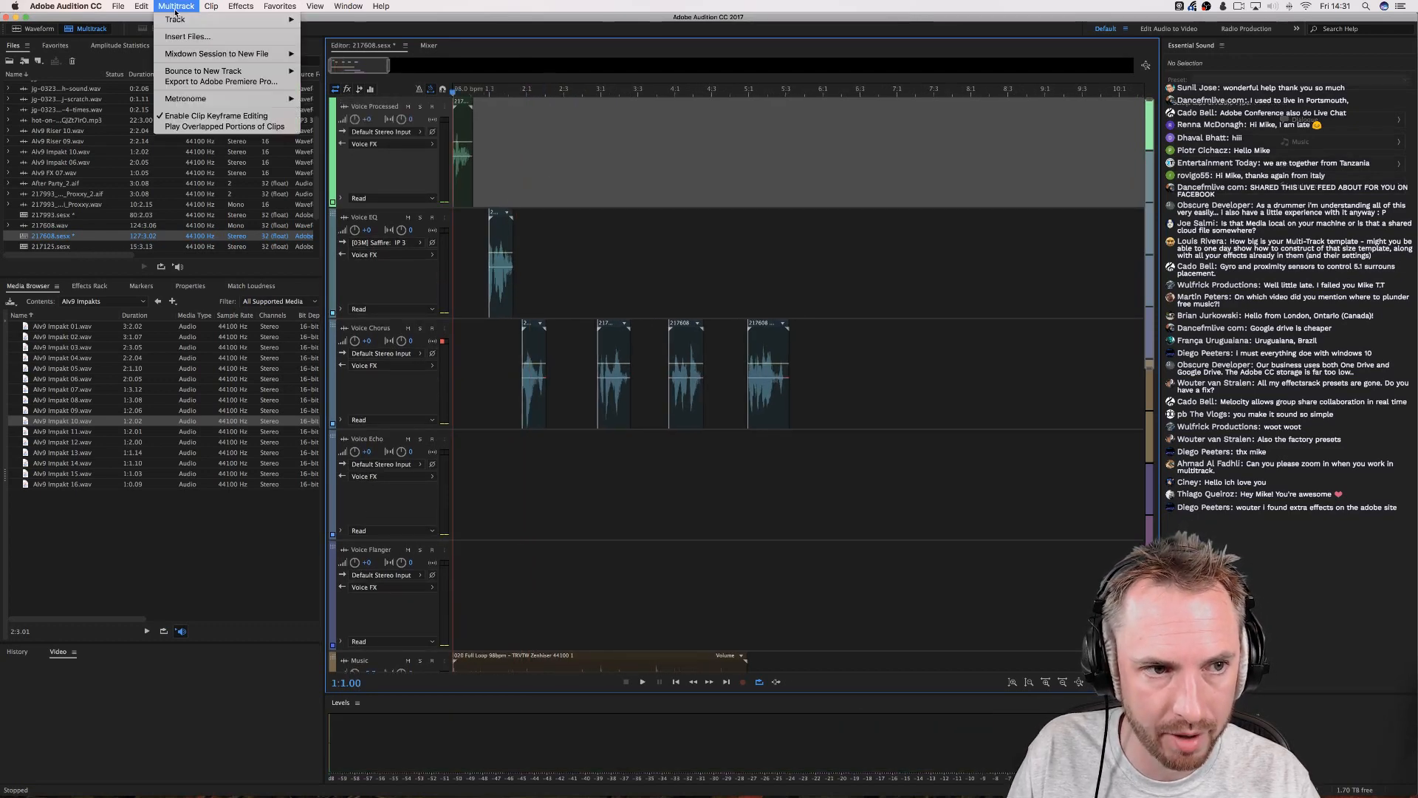
mouse_move(235, 54)
left_click(322, 65)
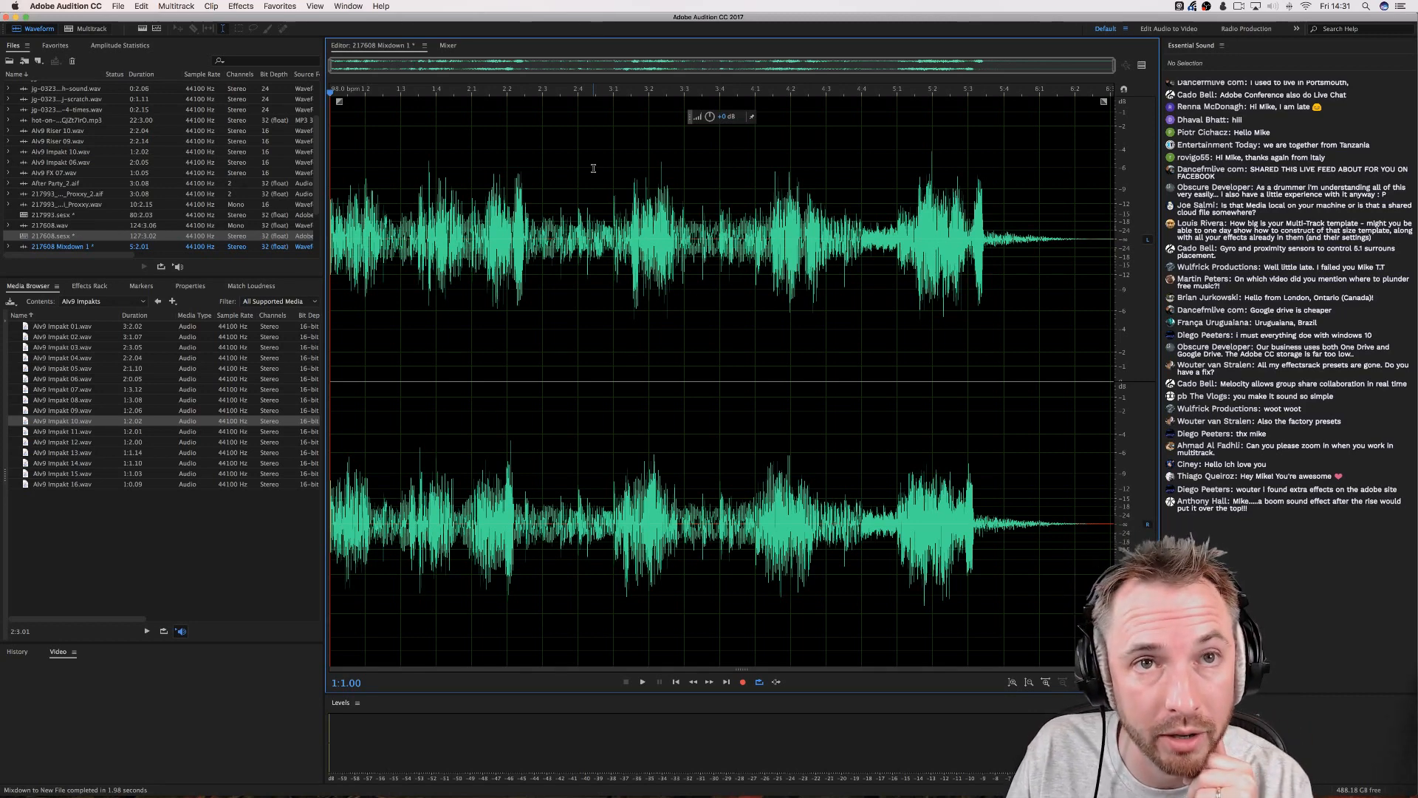
Play the mixdown from its start through the riser and the closing impact, then stop.
left_click(552, 163)
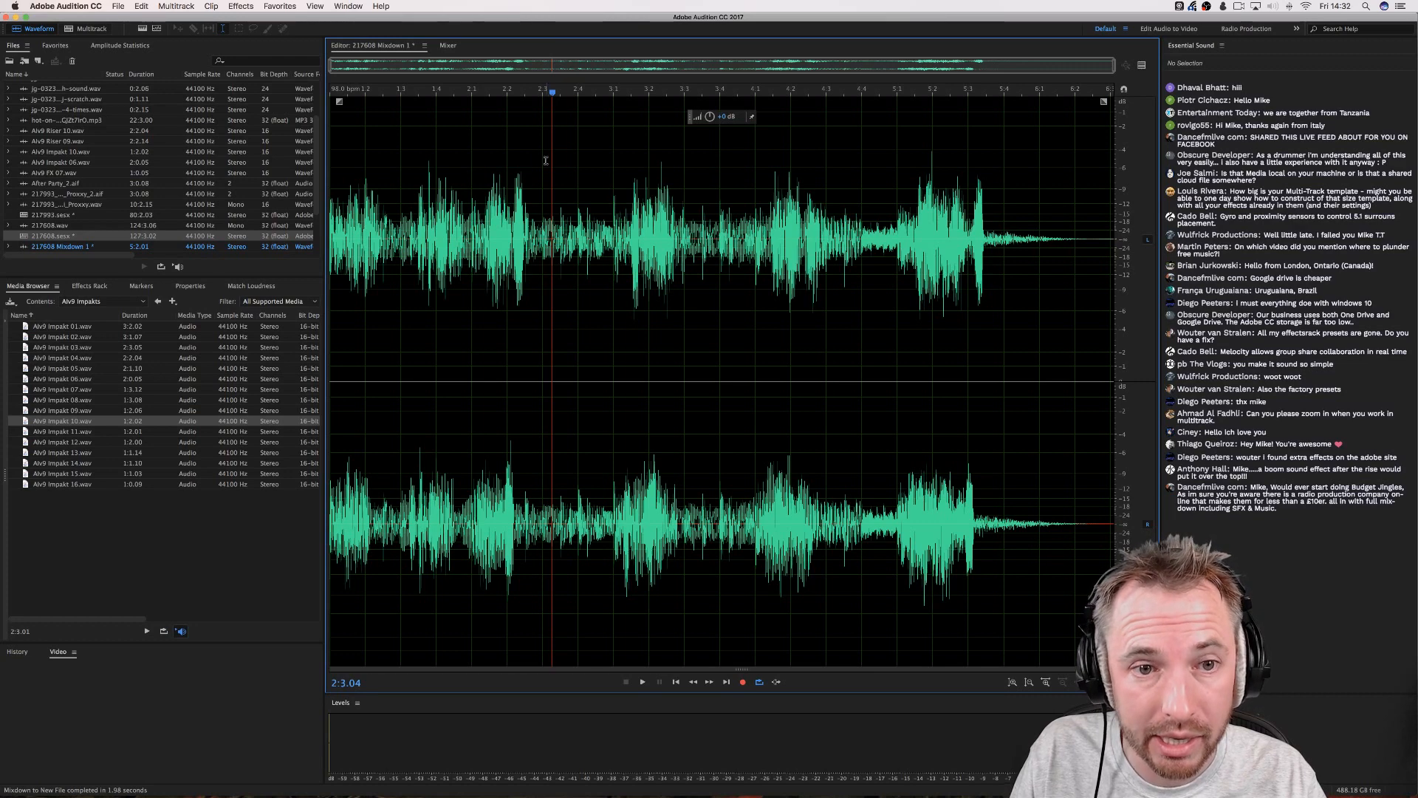
left_click(1002, 175)
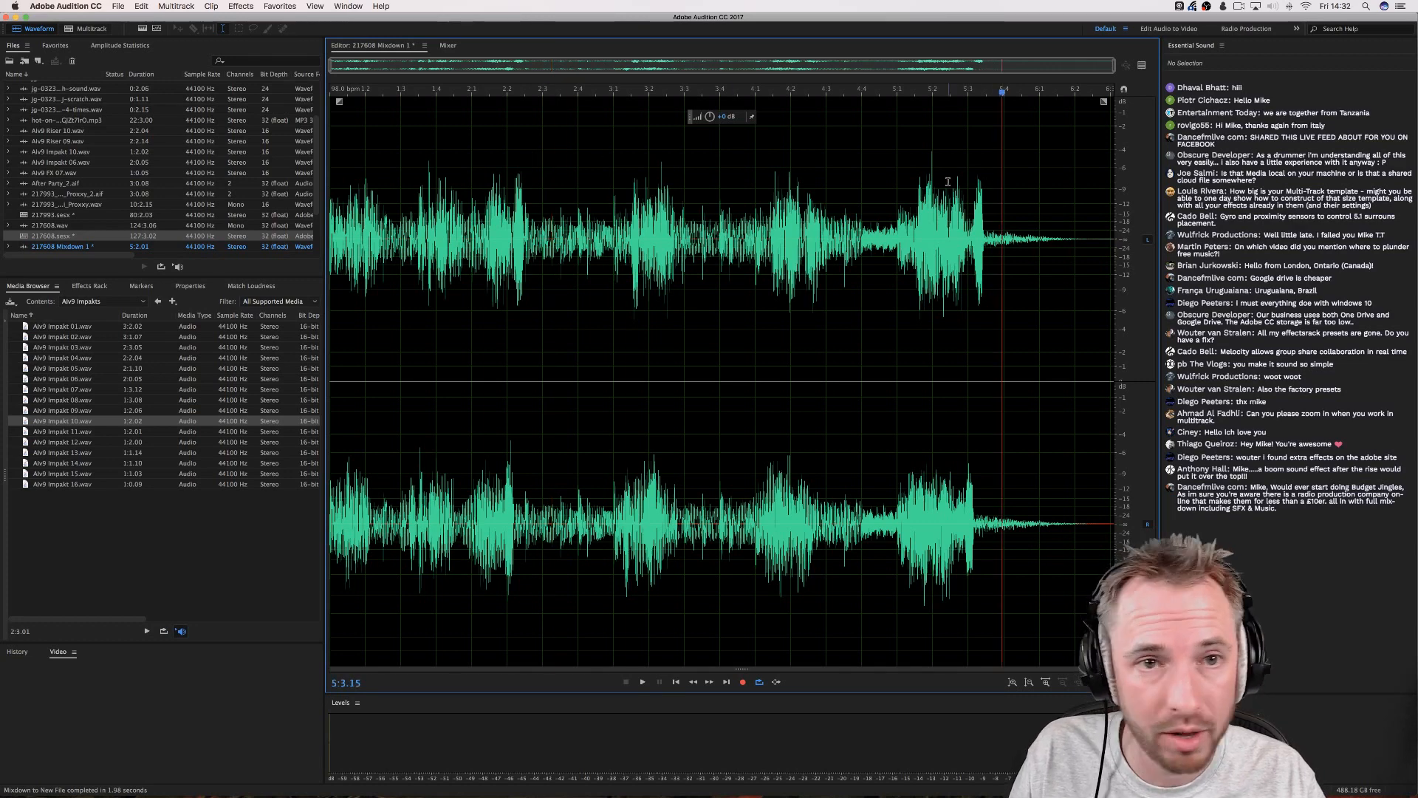
left_click(328, 116)
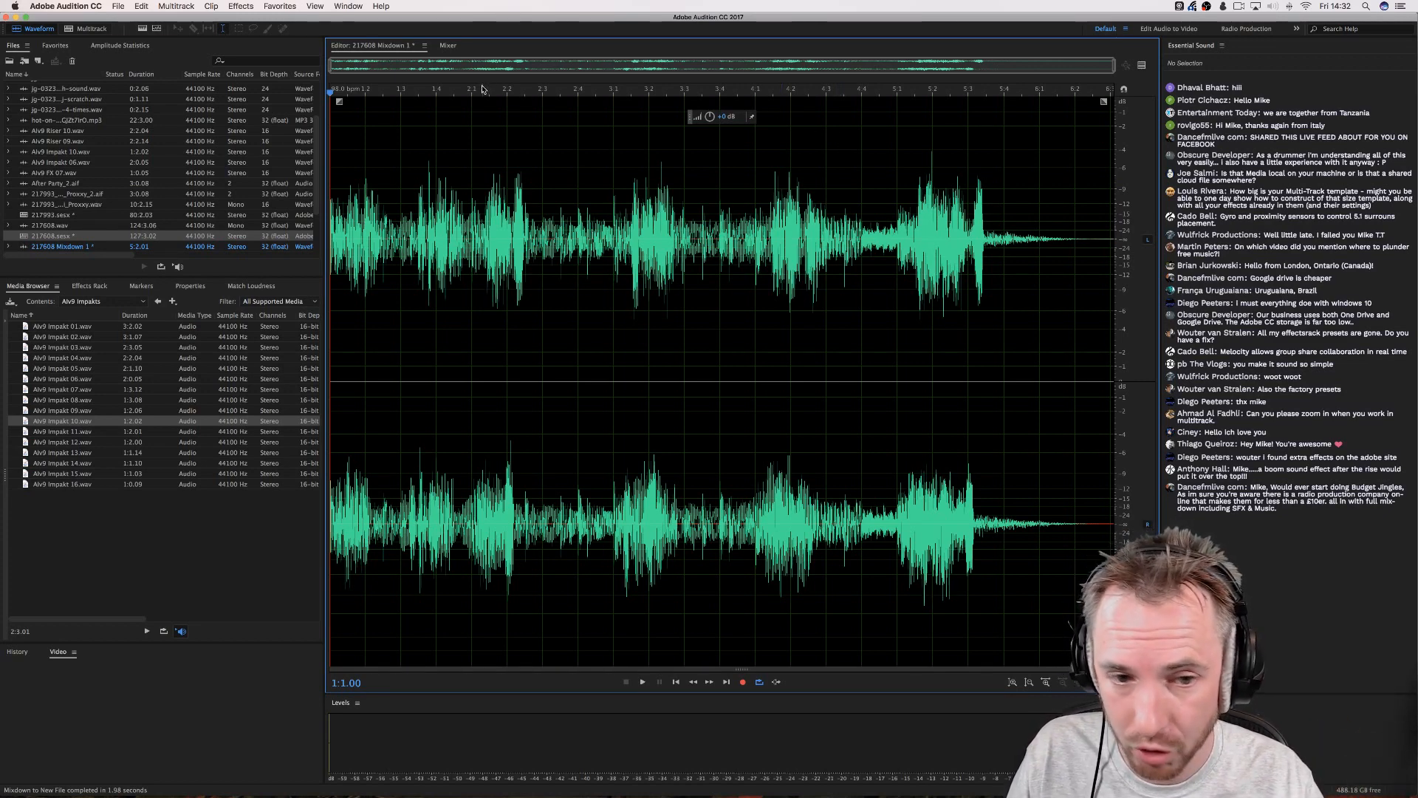
key("space")
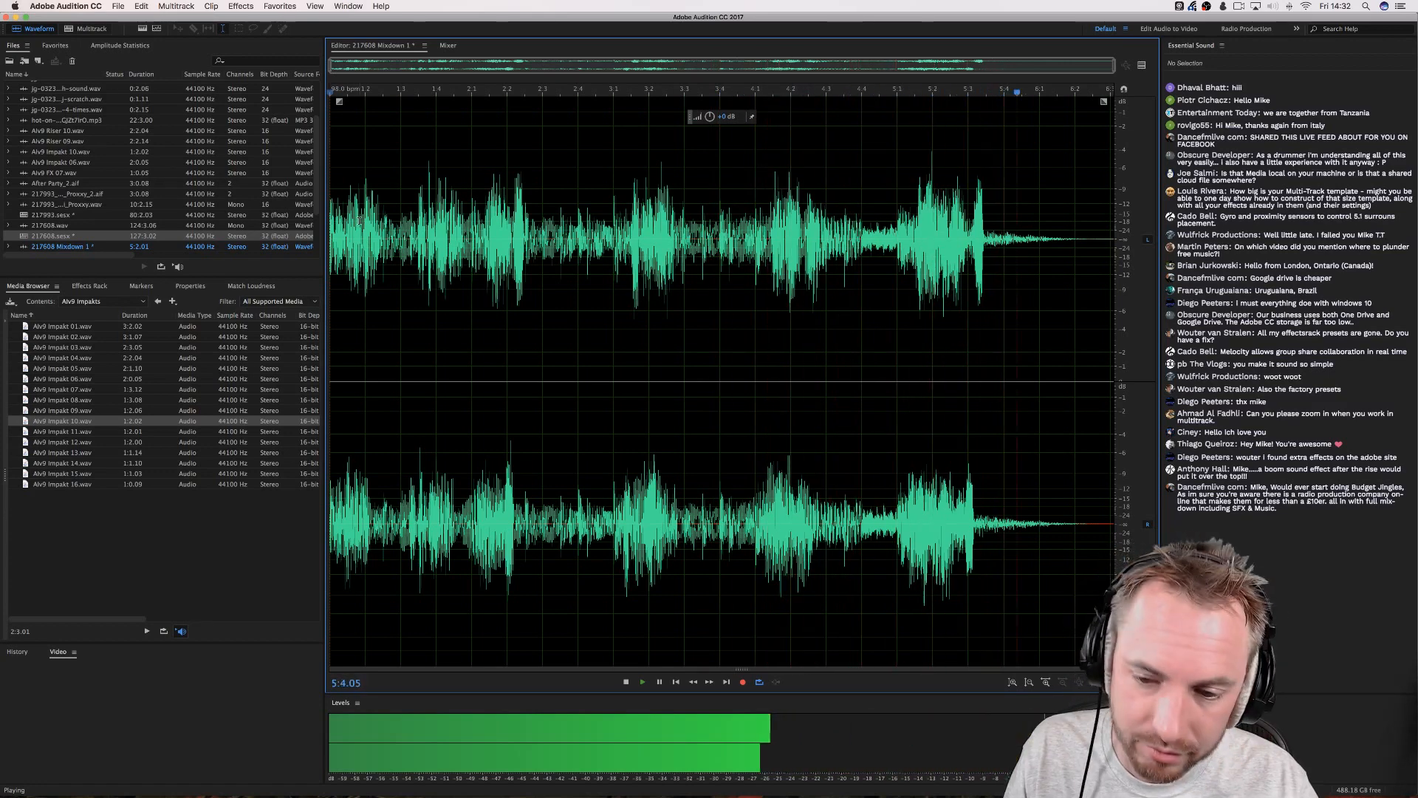
key("space")
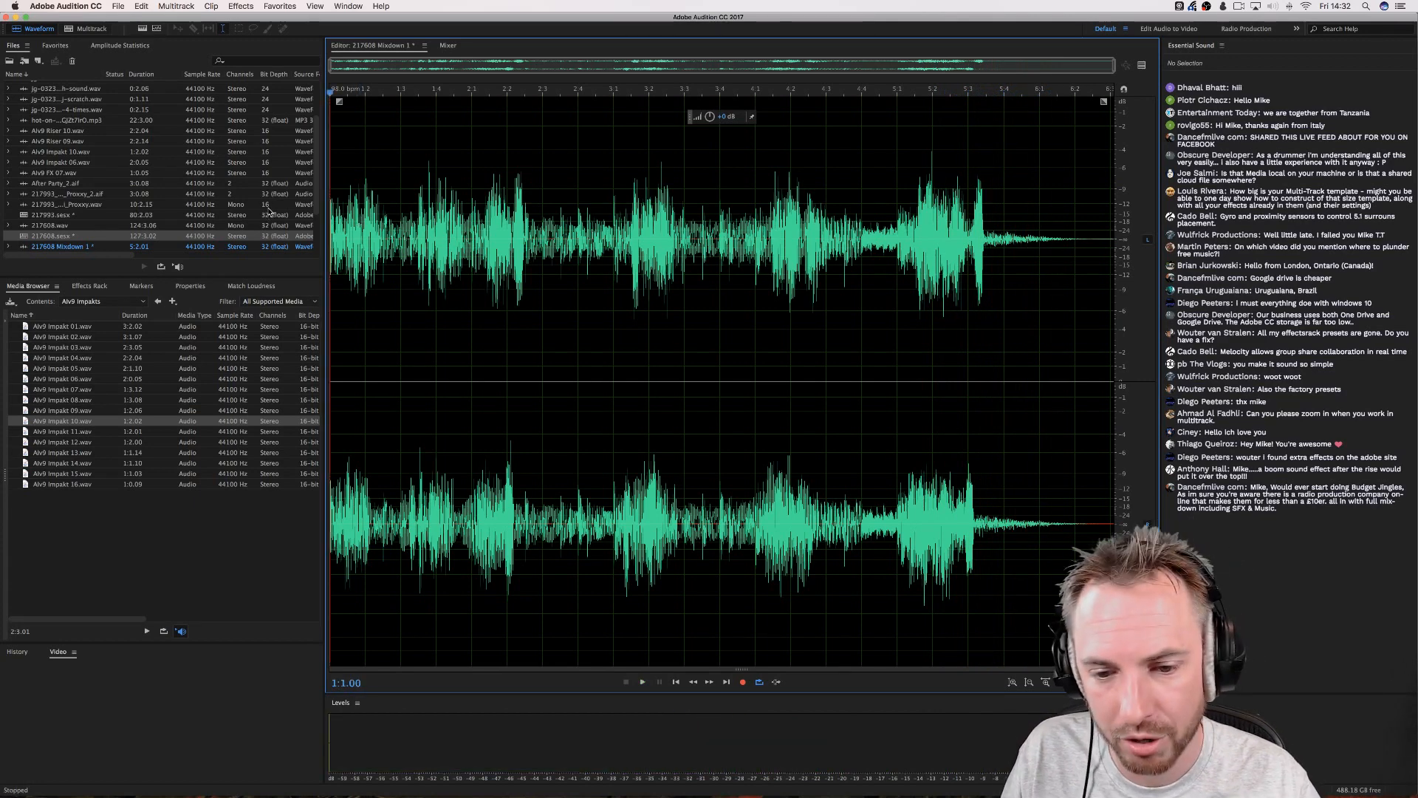
Return to the multitrack view and open the session 216979.sesx.
left_click(77, 30)
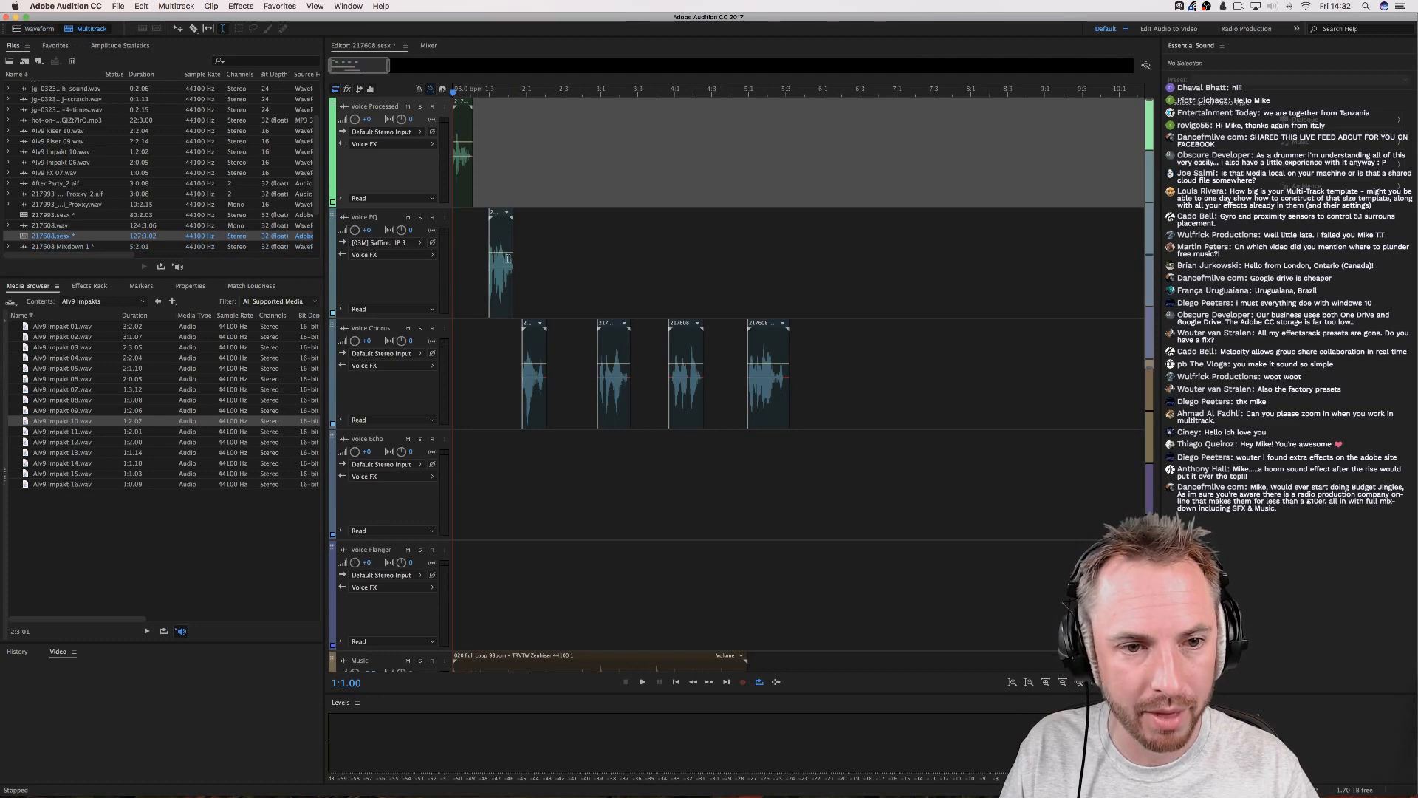
double_click(57, 215)
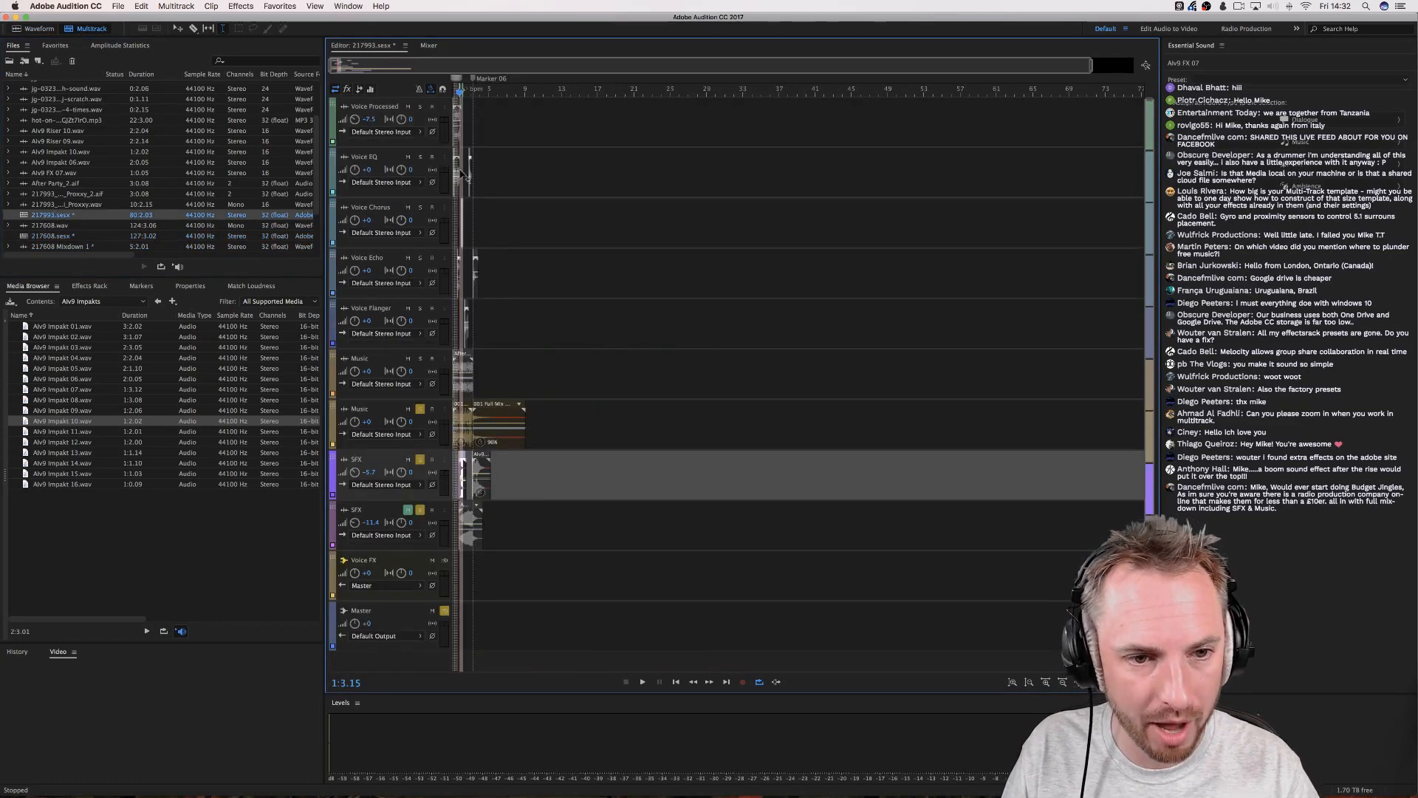
scroll(67, 185, "down", 3)
double_click(67, 195)
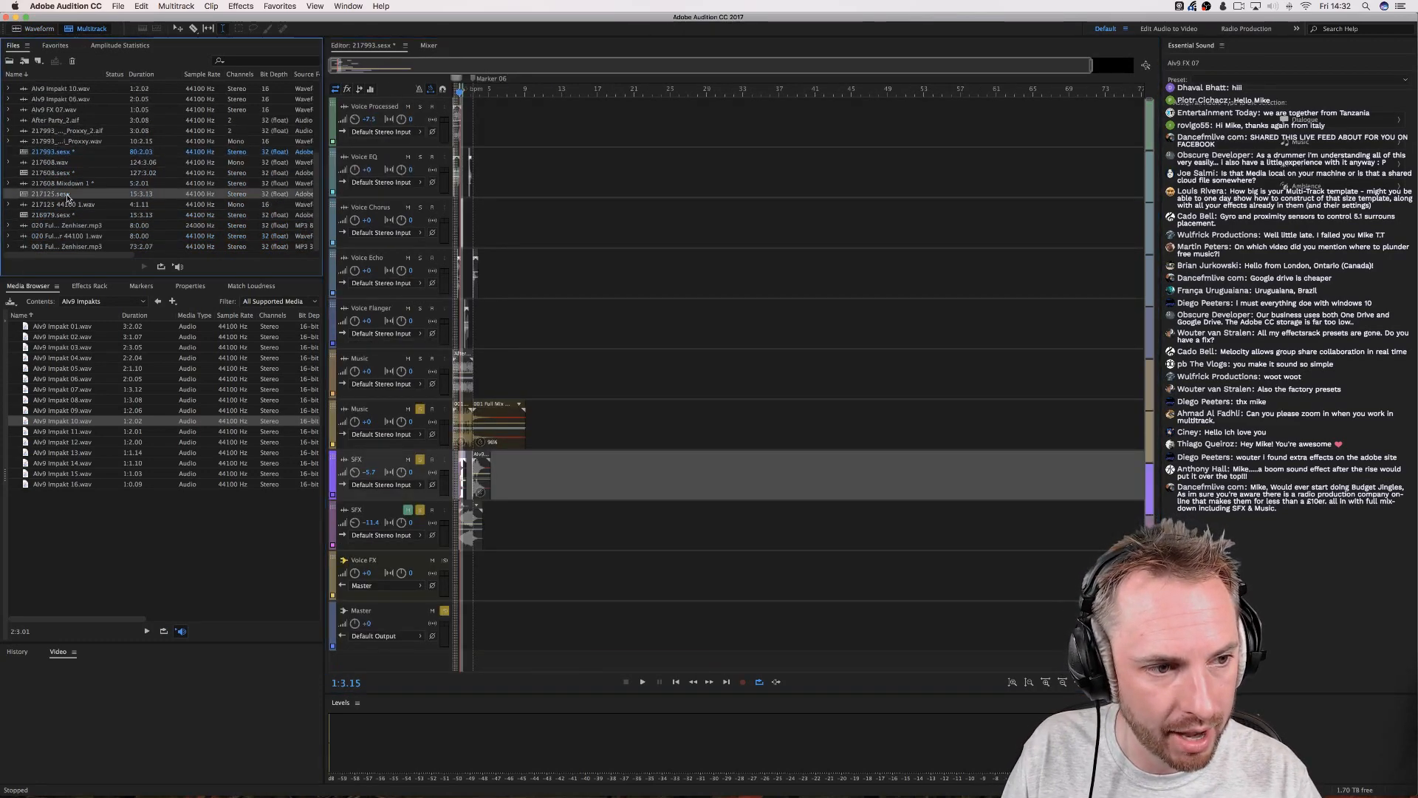
double_click(59, 216)
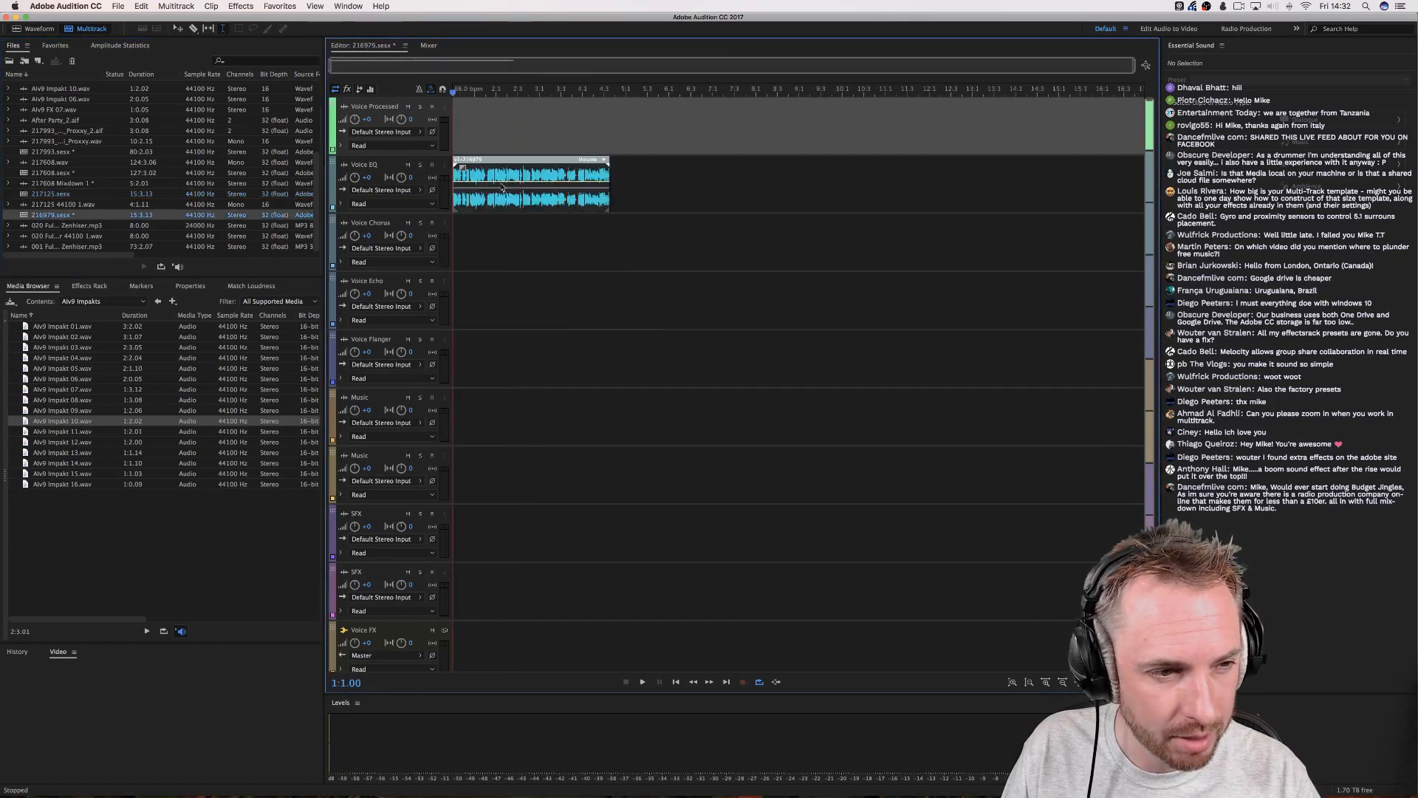
Set the tempo of the bars-and-beats time display to 125 beats/minute.
scroll(461, 93, "up", 5)
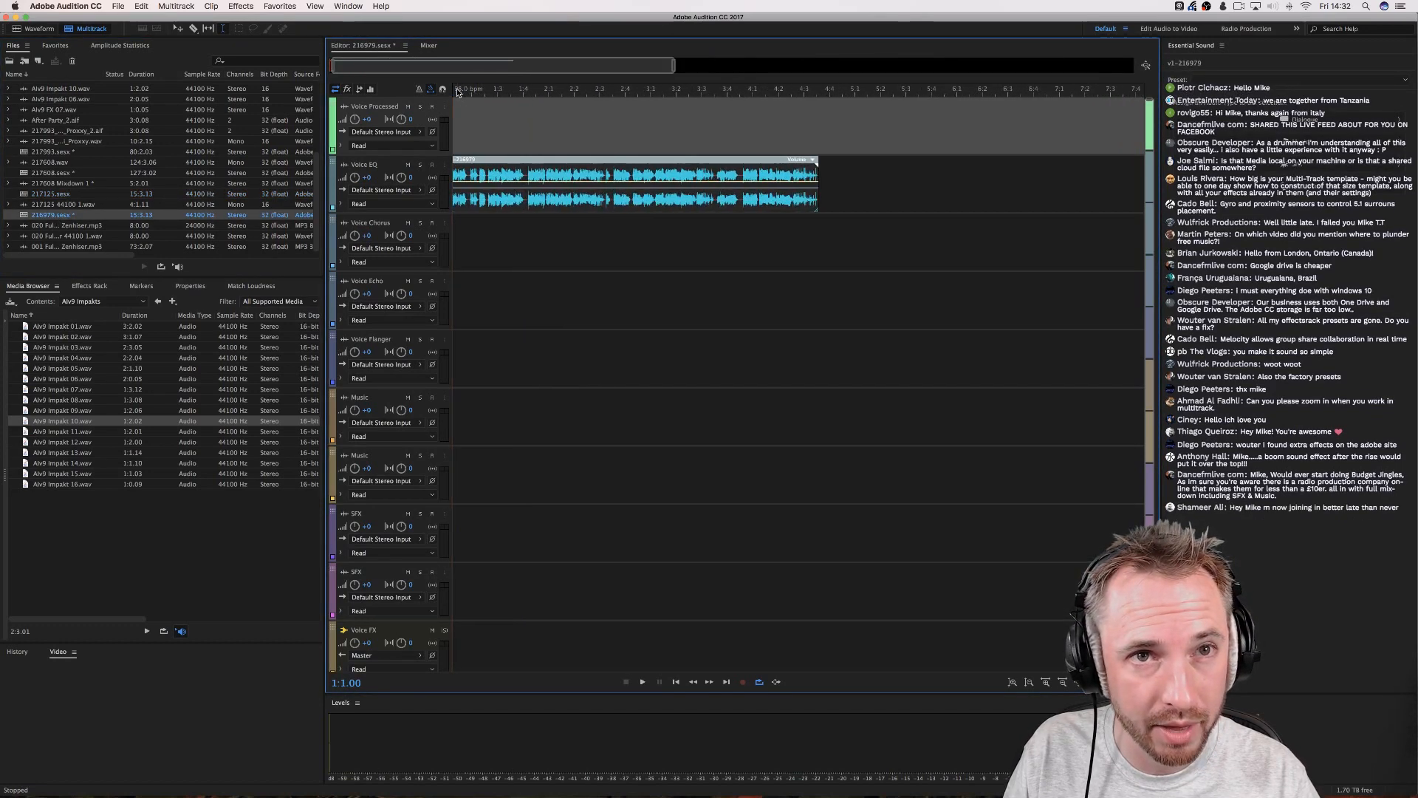
scroll(459, 92, "up", 2)
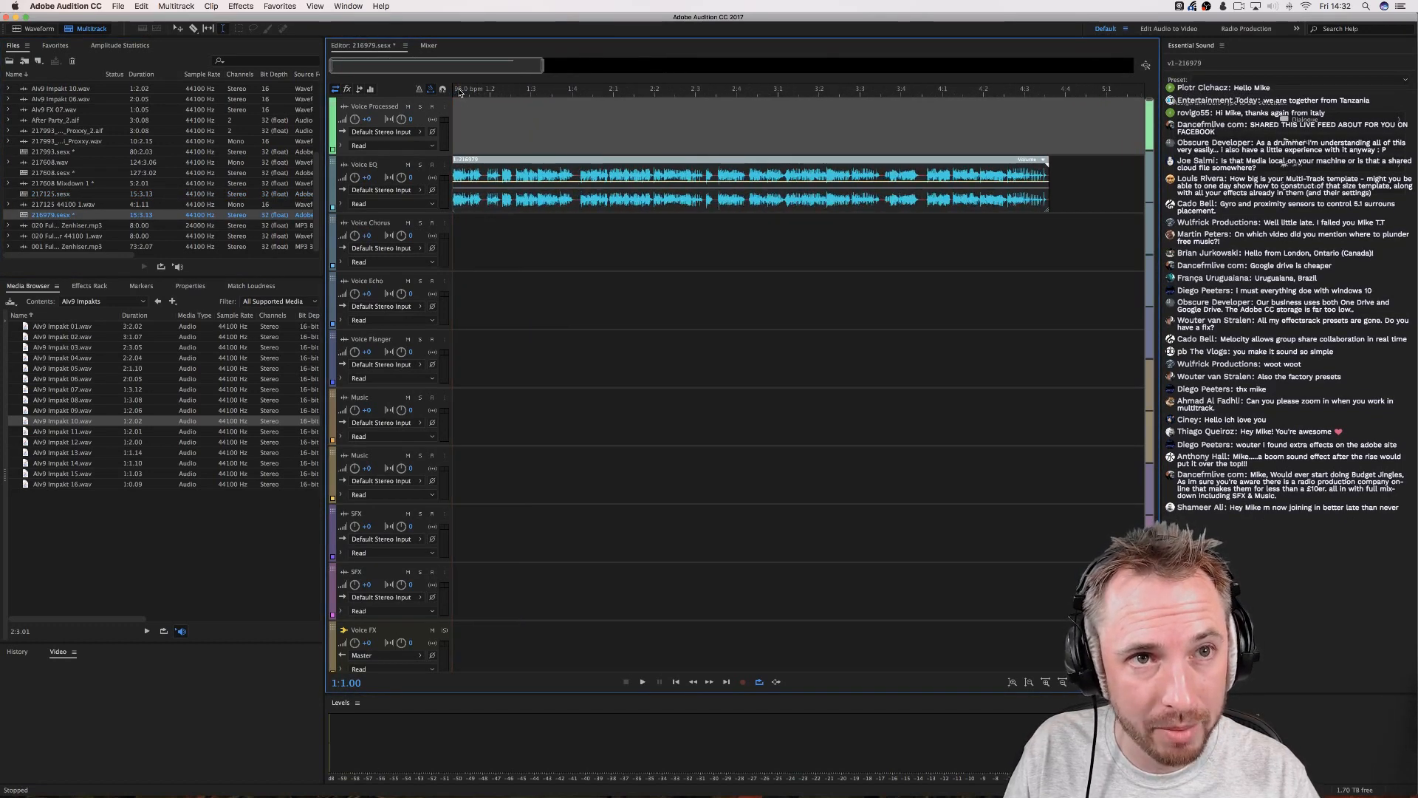
scroll(460, 90, "up", 3)
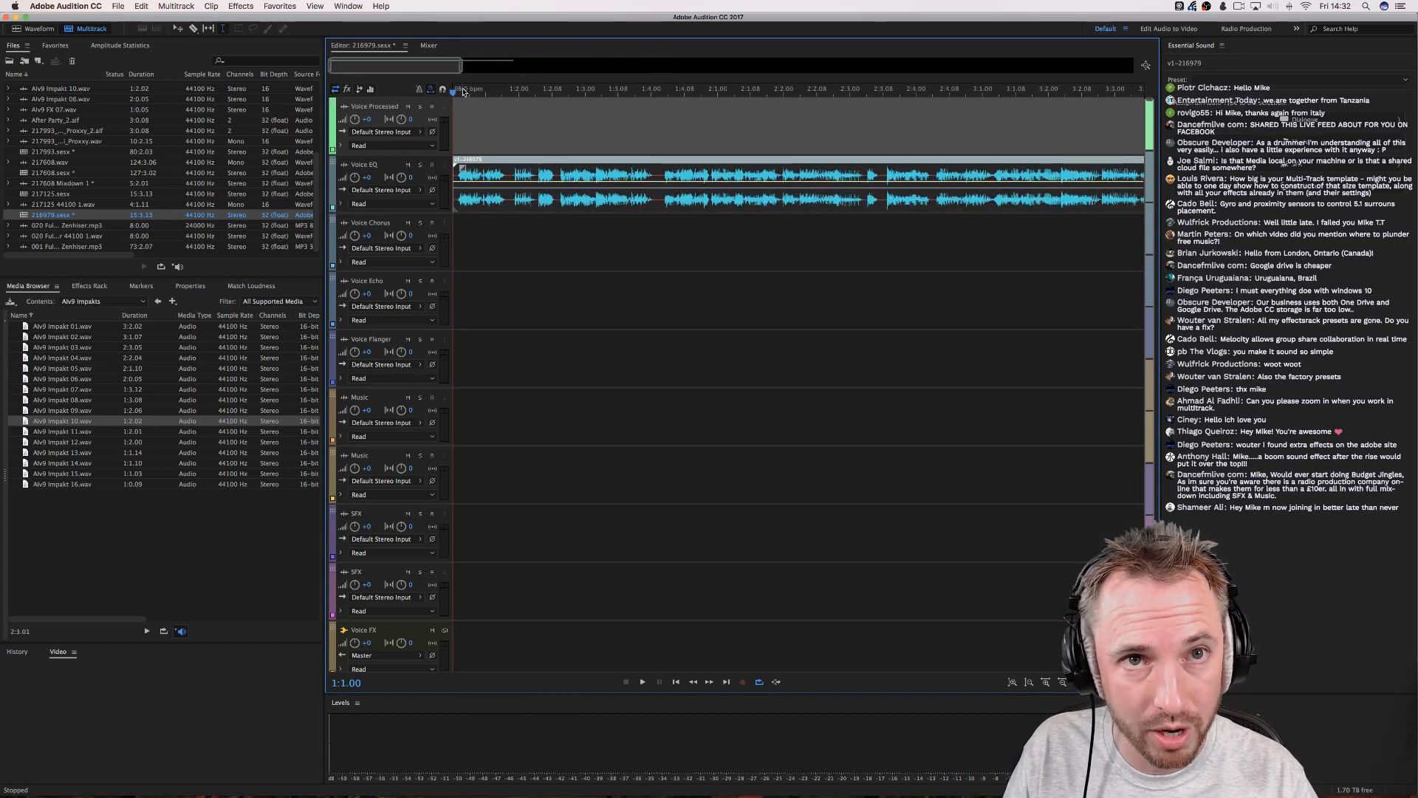
scroll(463, 91, "down", 1)
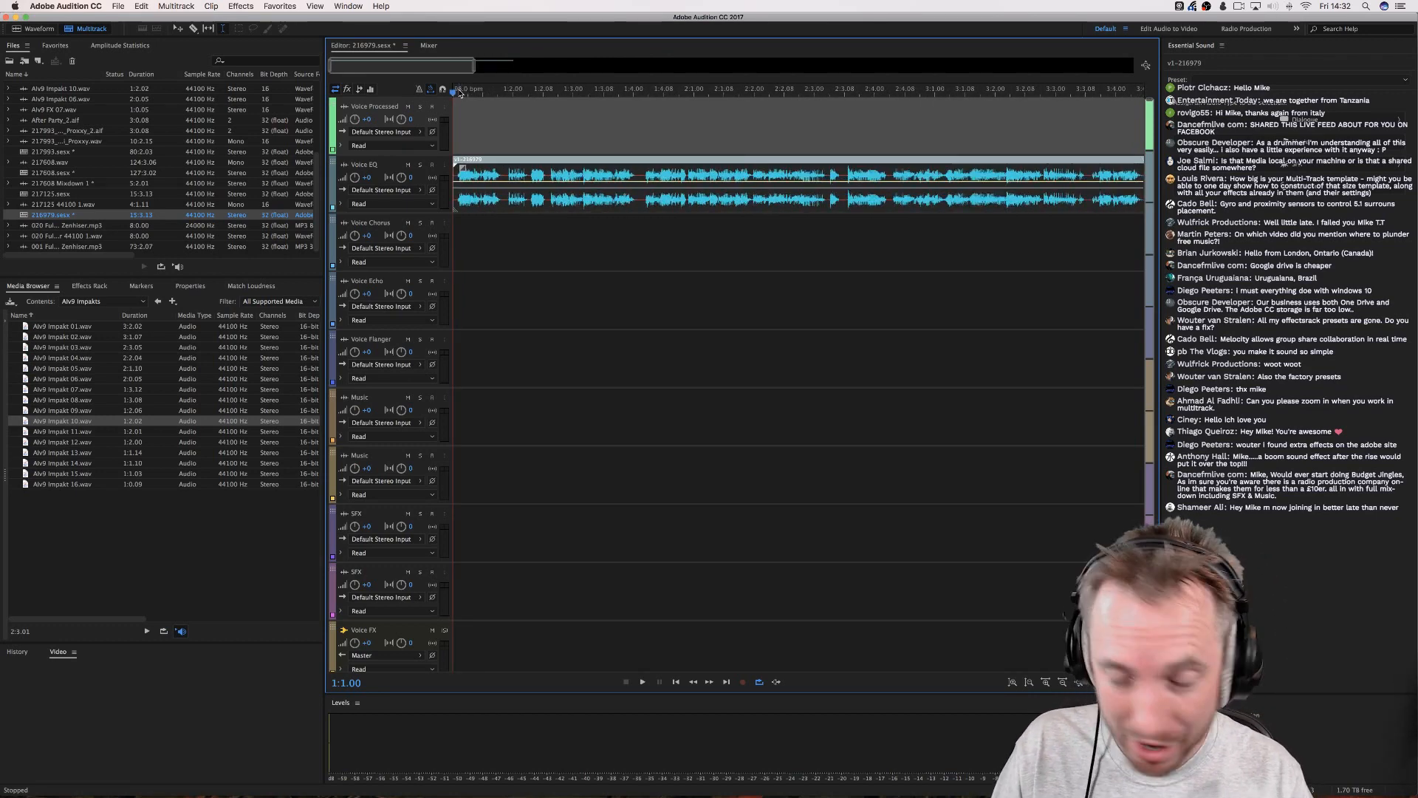
scroll(460, 90, "up", 2)
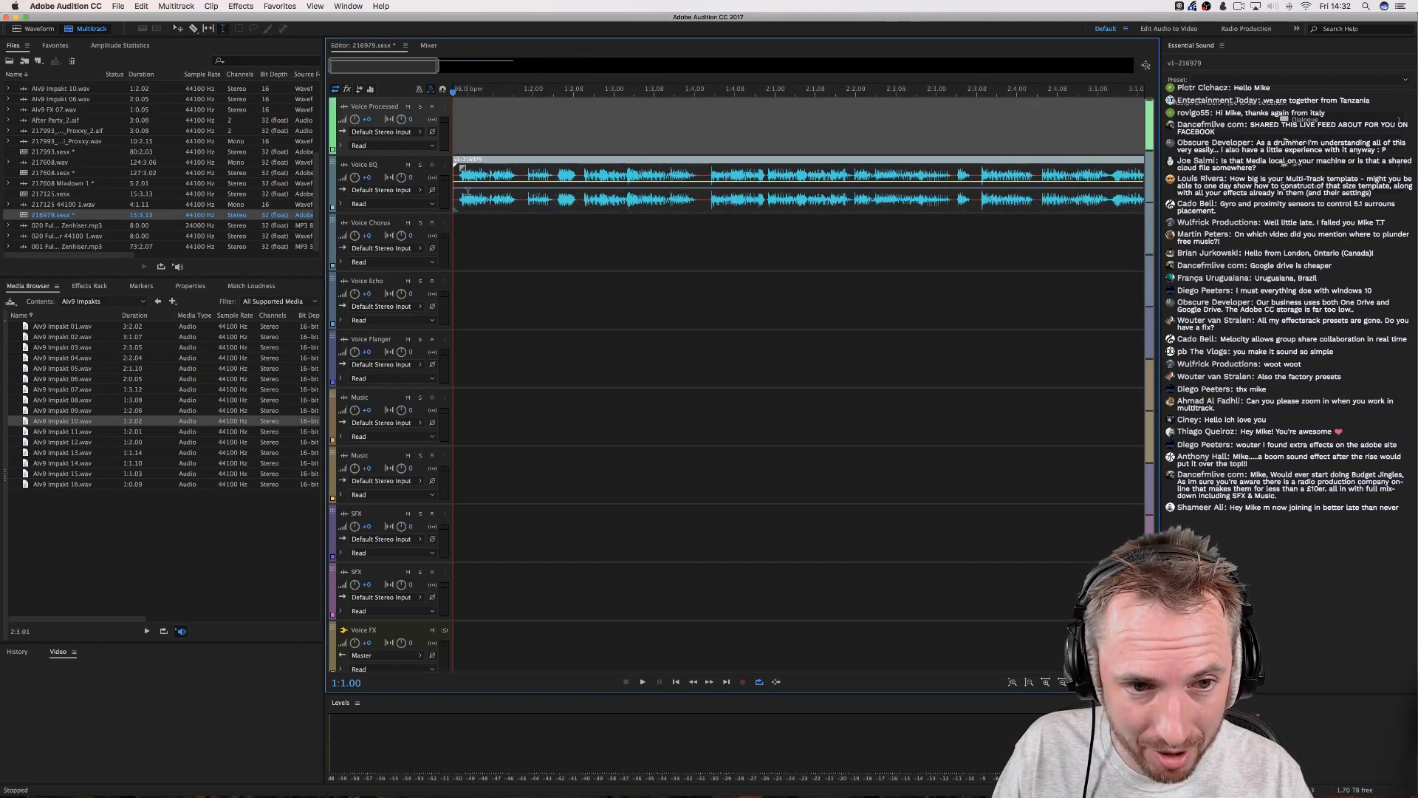
left_click(470, 92)
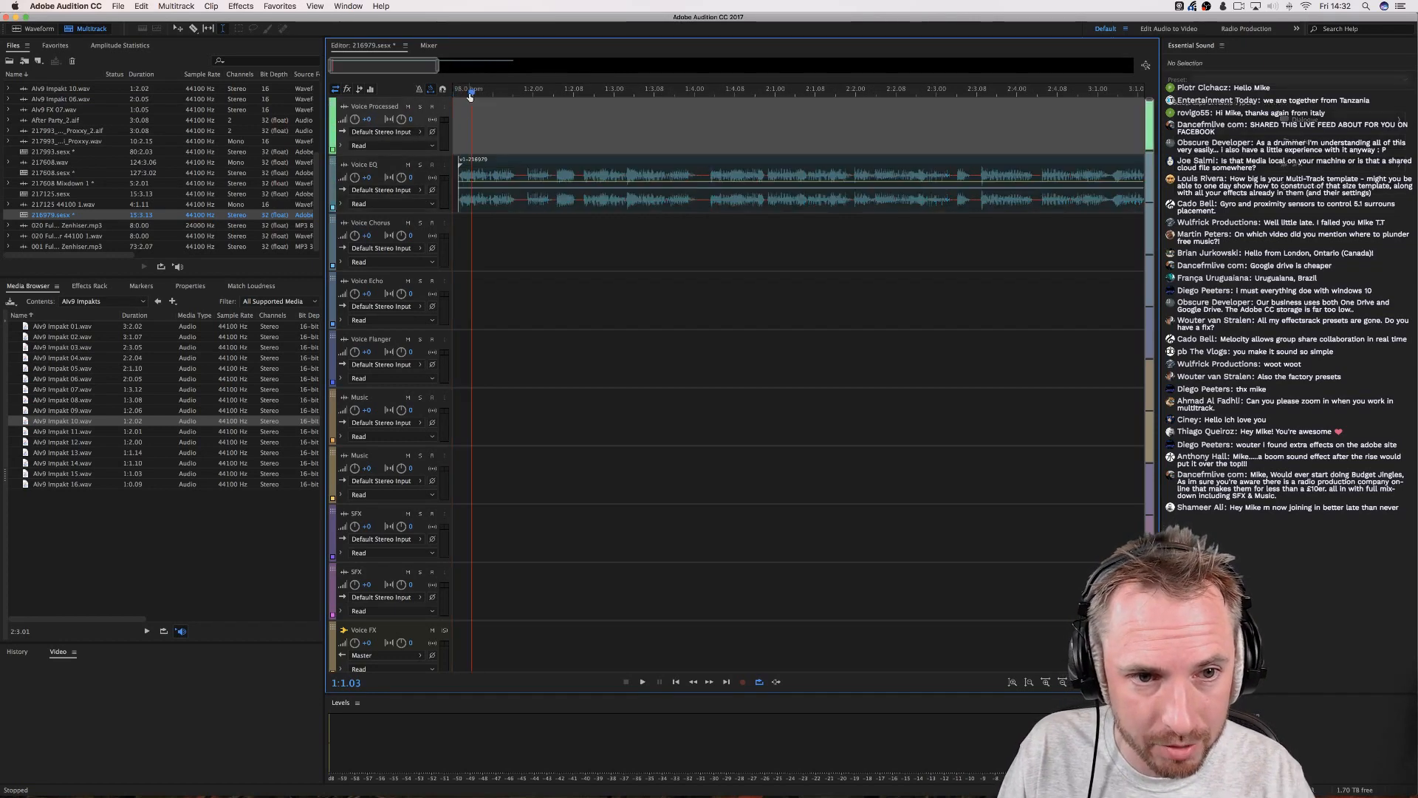
right_click(470, 95)
mouse_move(521, 101)
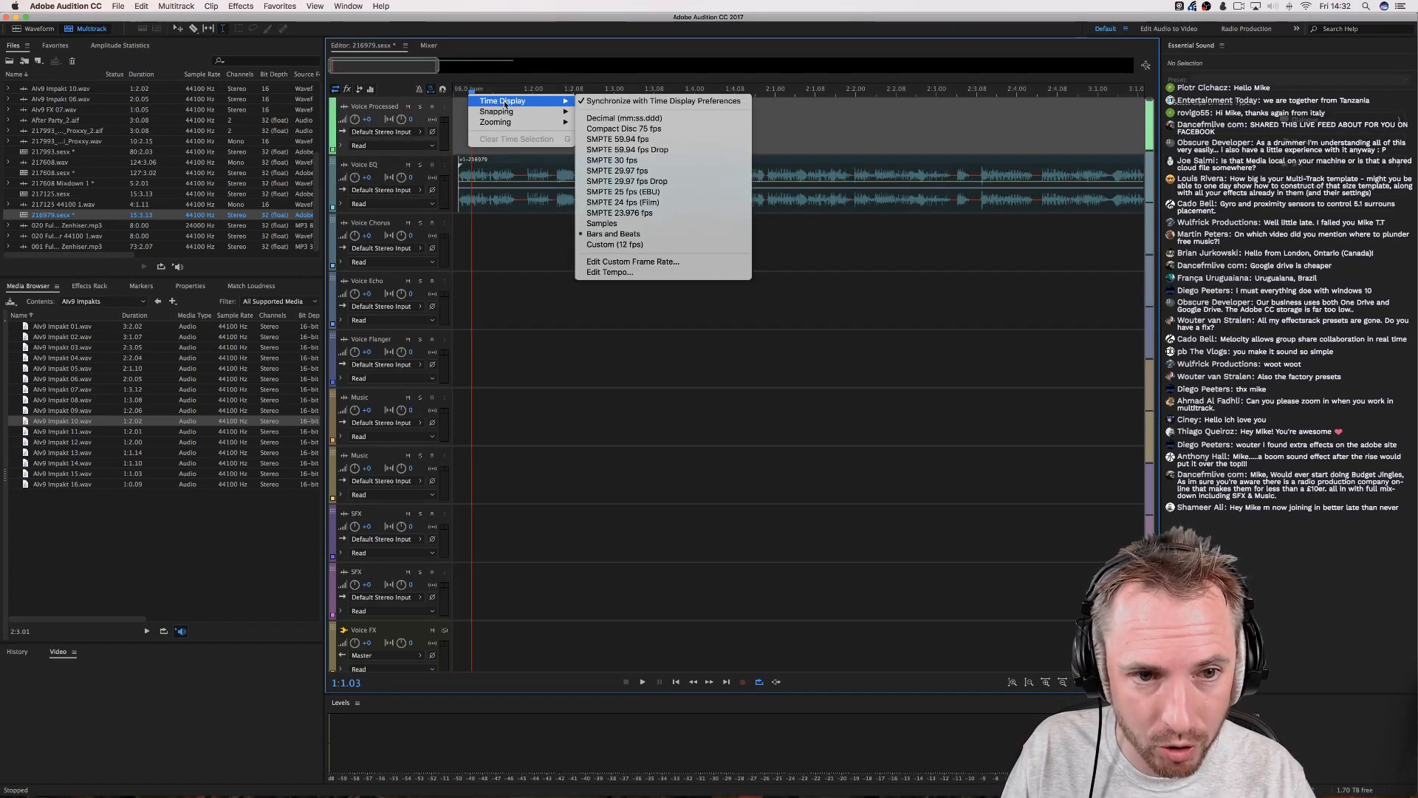
left_click(628, 272)
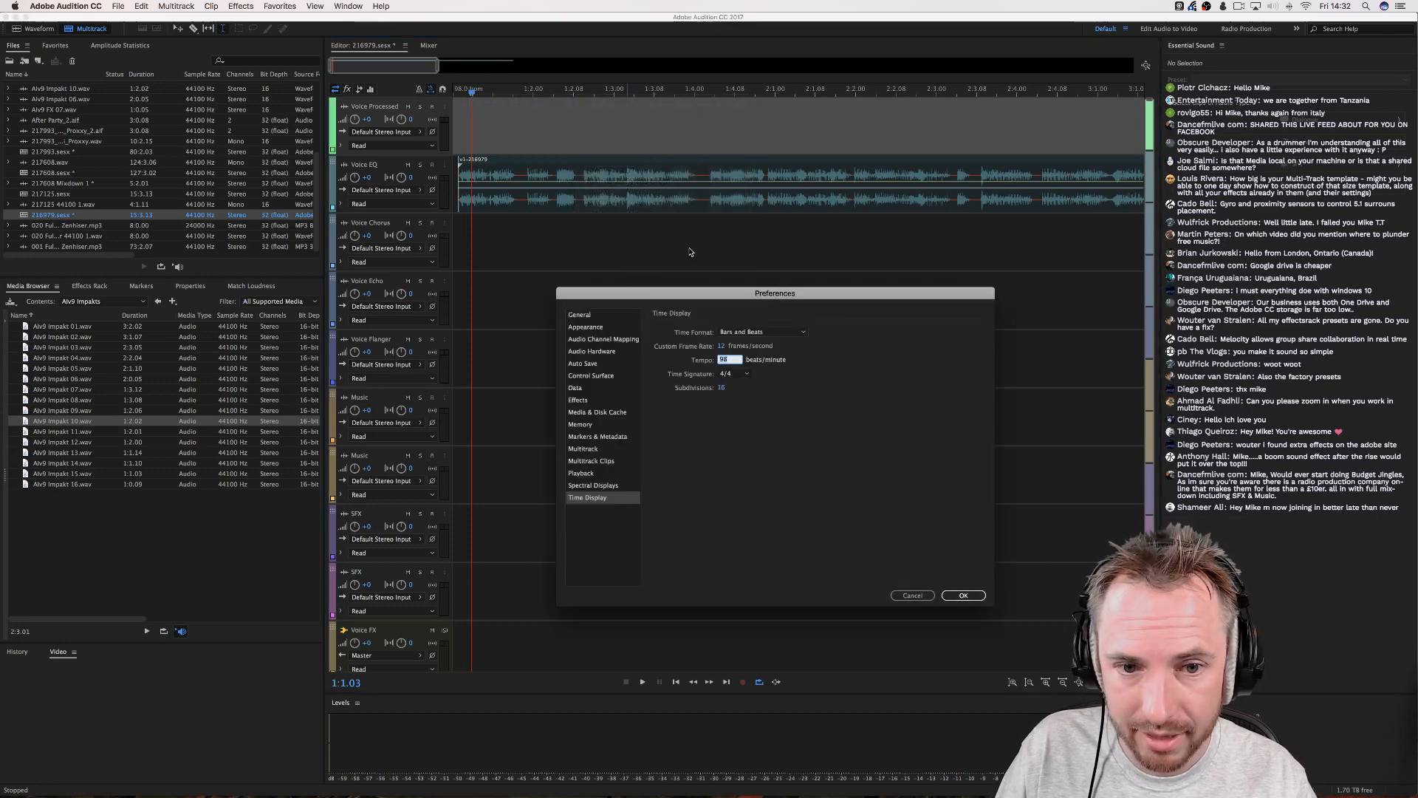
type("125")
key("Return")
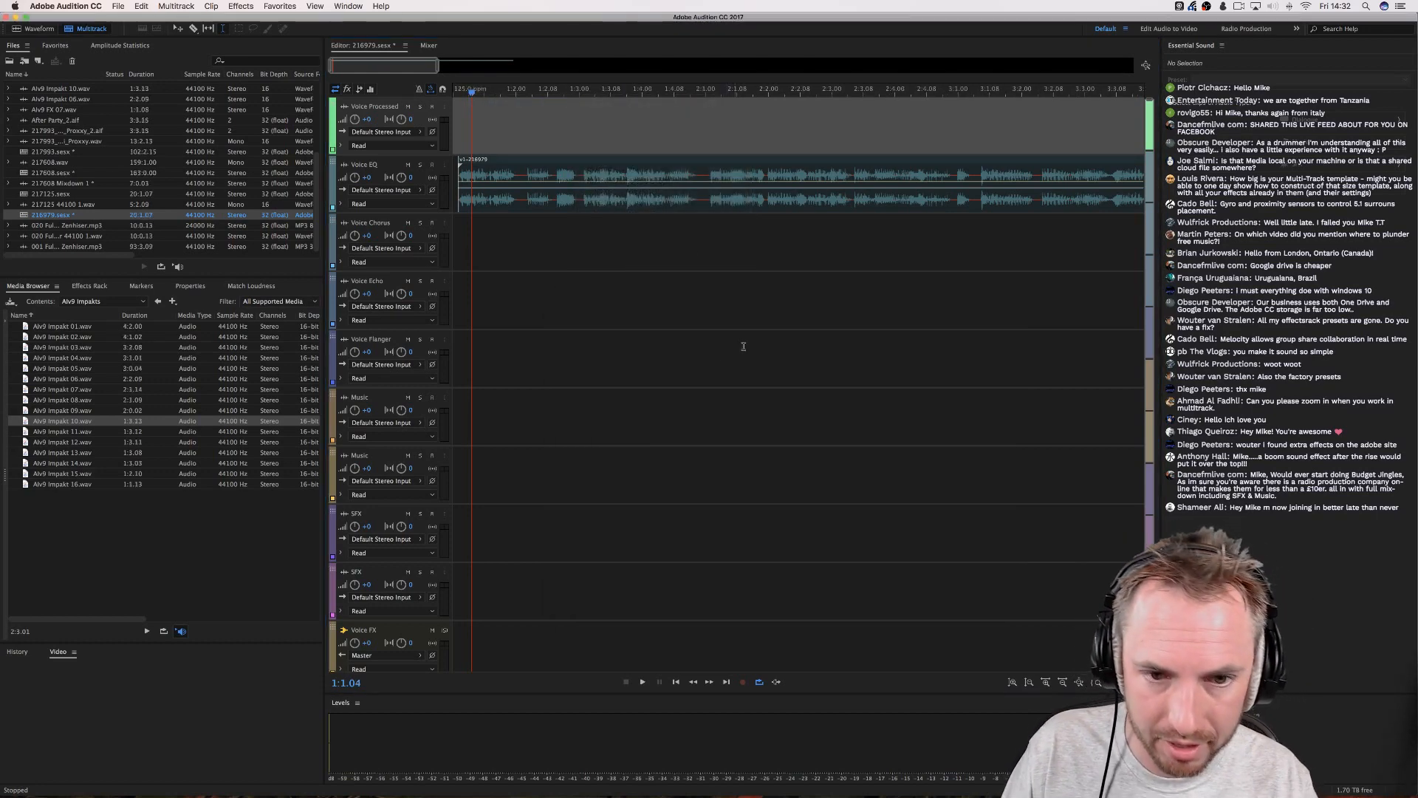
Play the voice recording and move its clip from the Voice EQ track to the start of the Voice Processed track.
key("space")
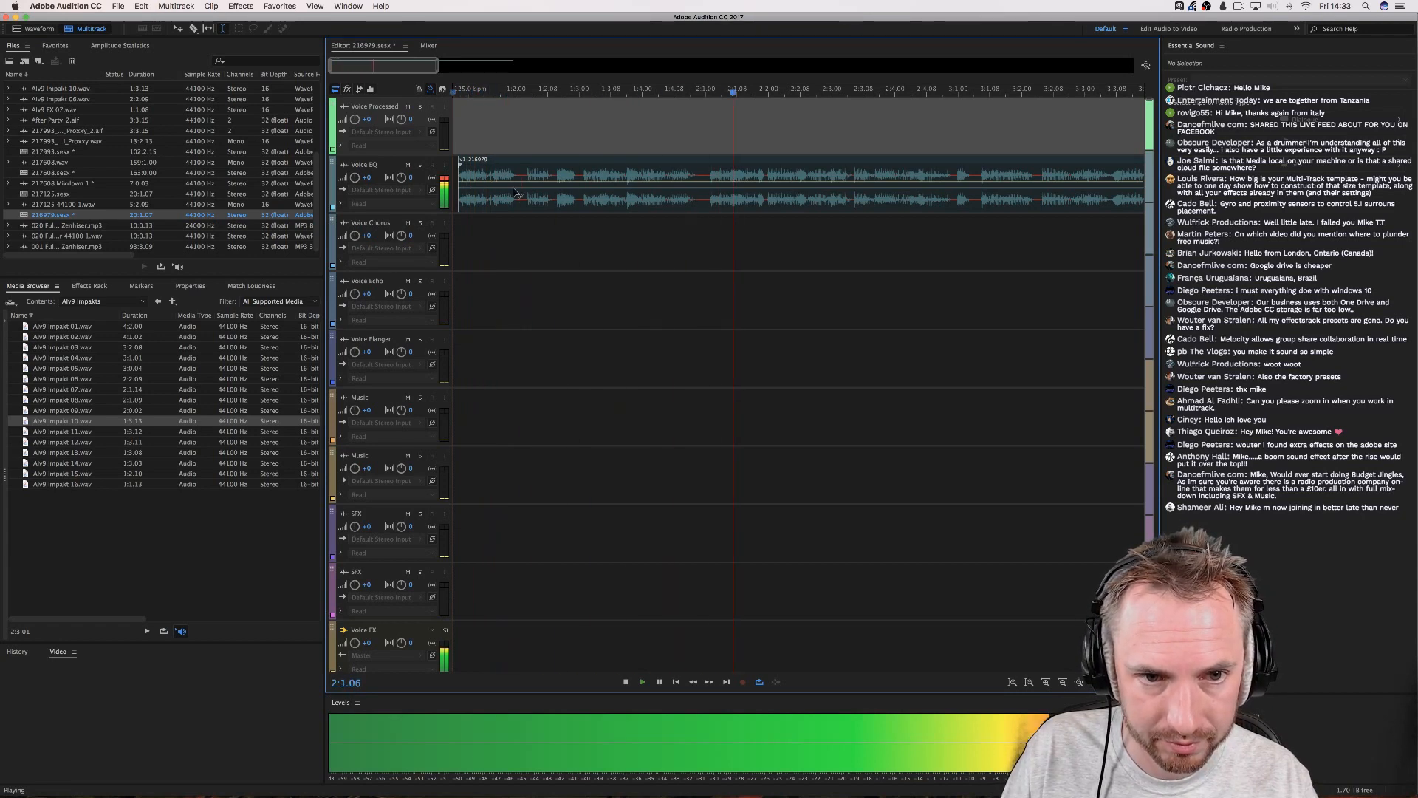
left_click_drag(523, 198, 545, 135)
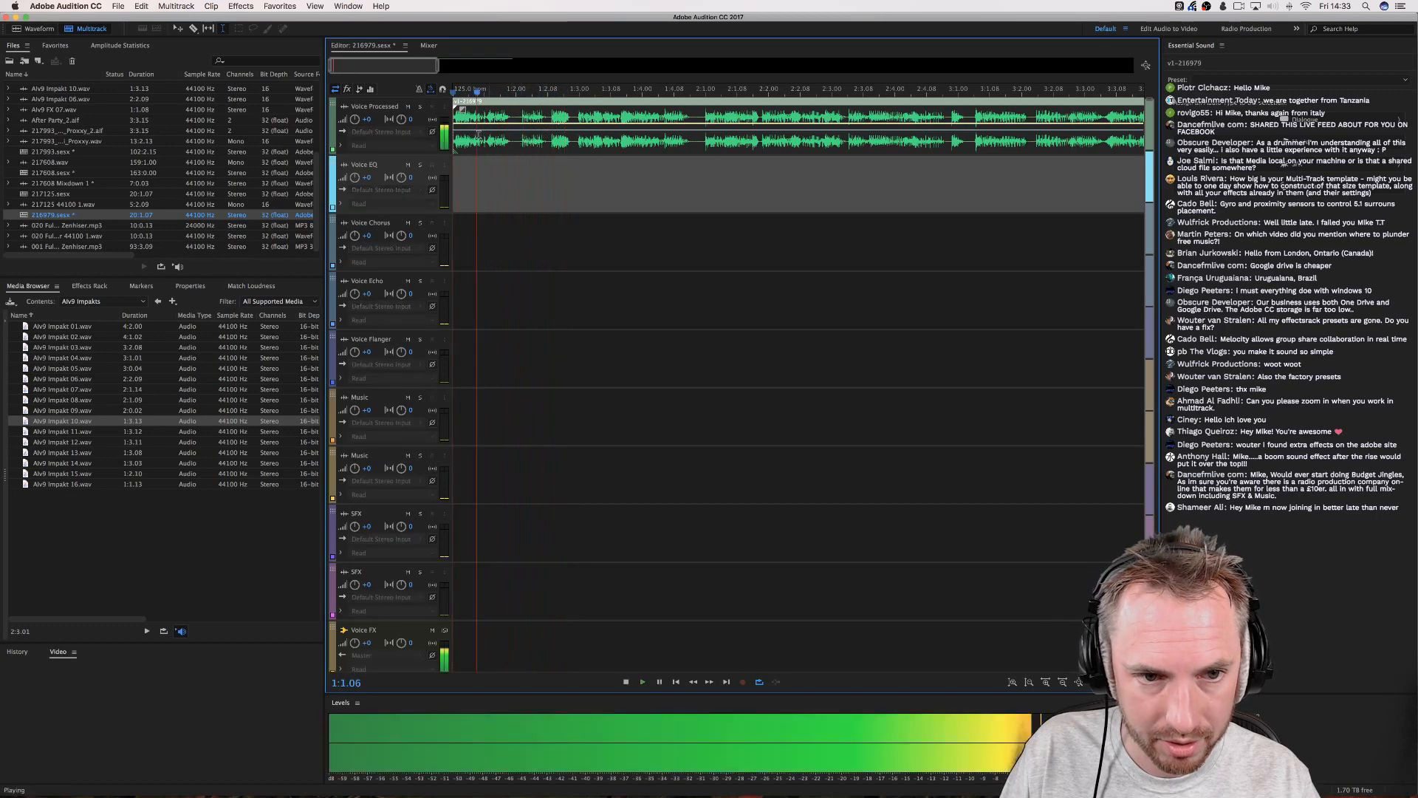
key("space")
Place the playhead at 1:1.03 near the voice clip's start and show the Voice Processed track's effects rack.
left_click(491, 141)
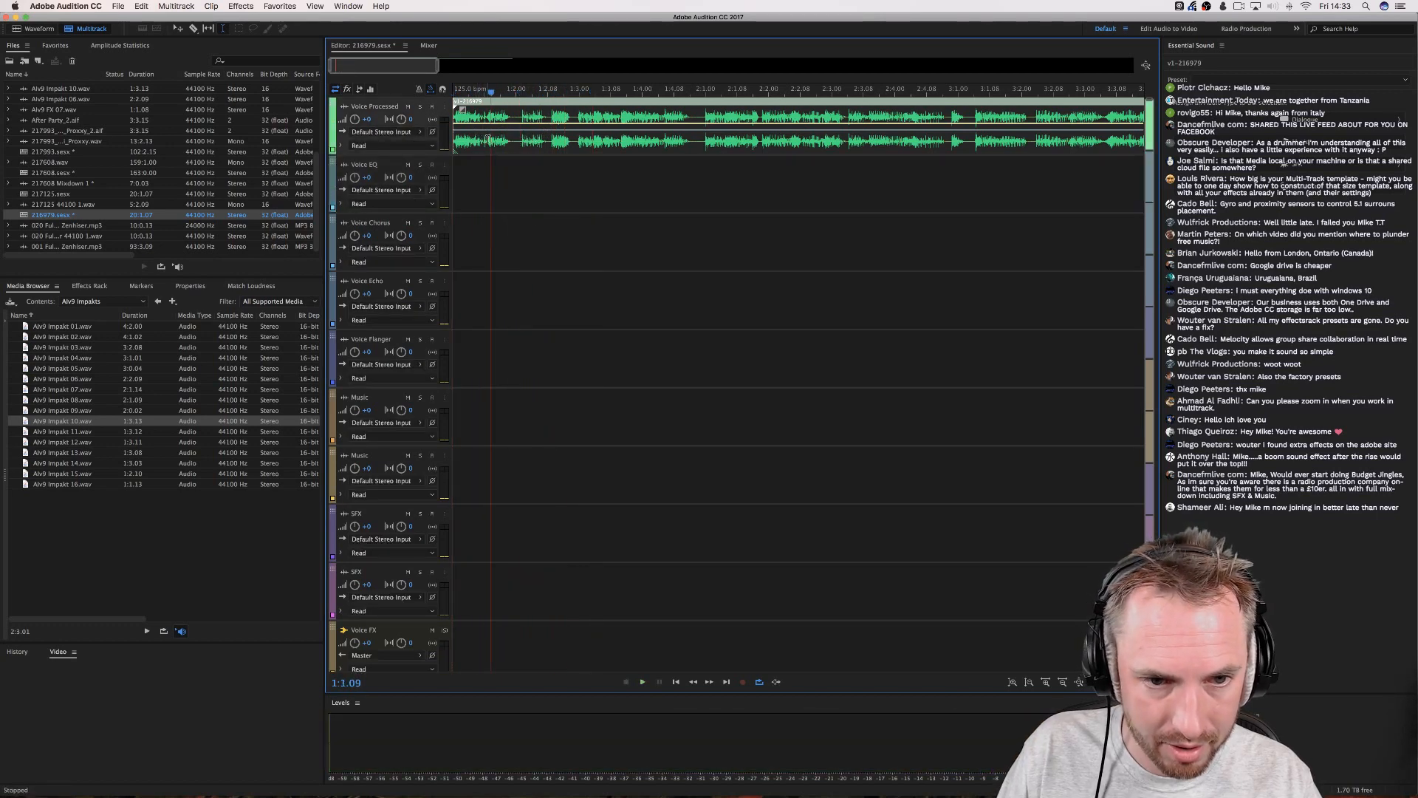
scroll(476, 88, "down", 2)
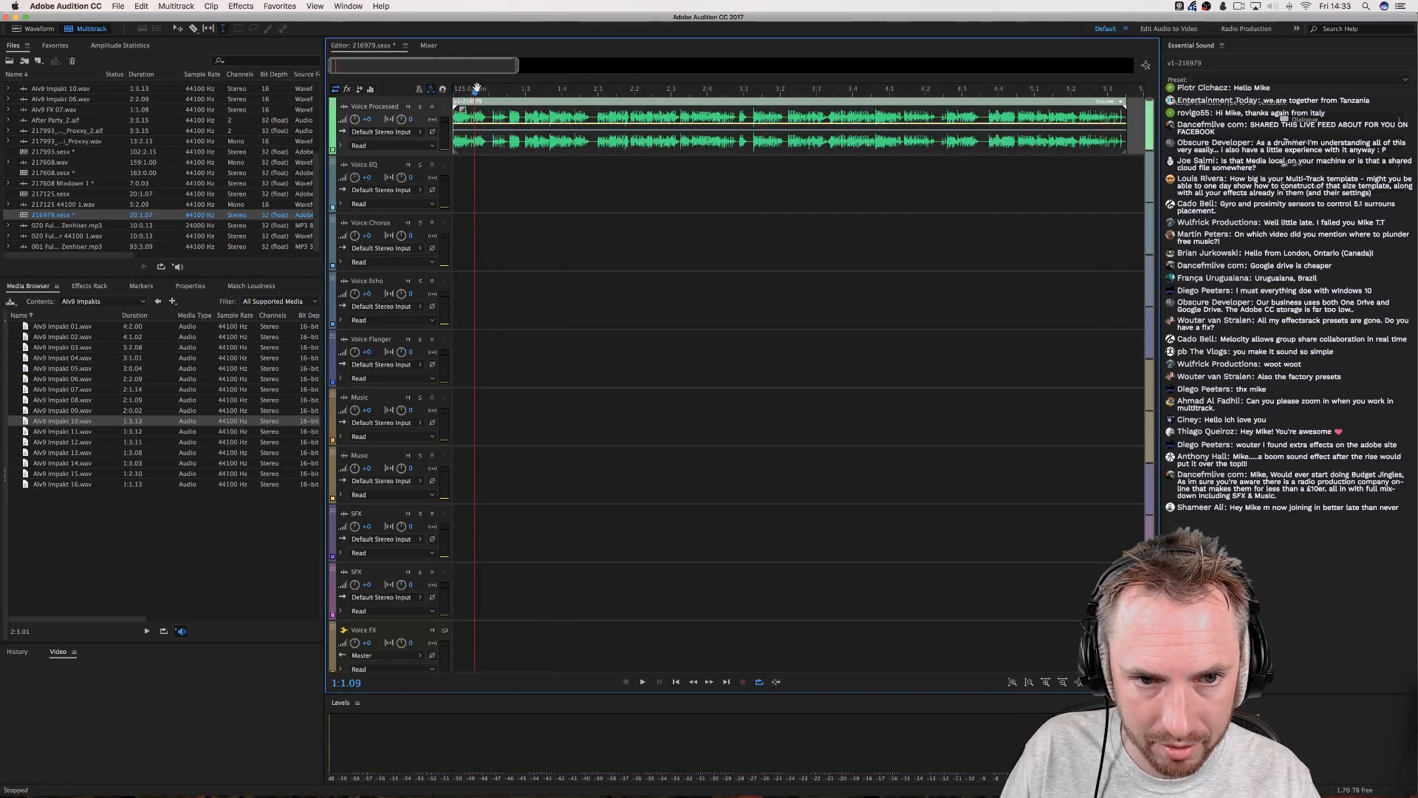
scroll(494, 90, "down", 2)
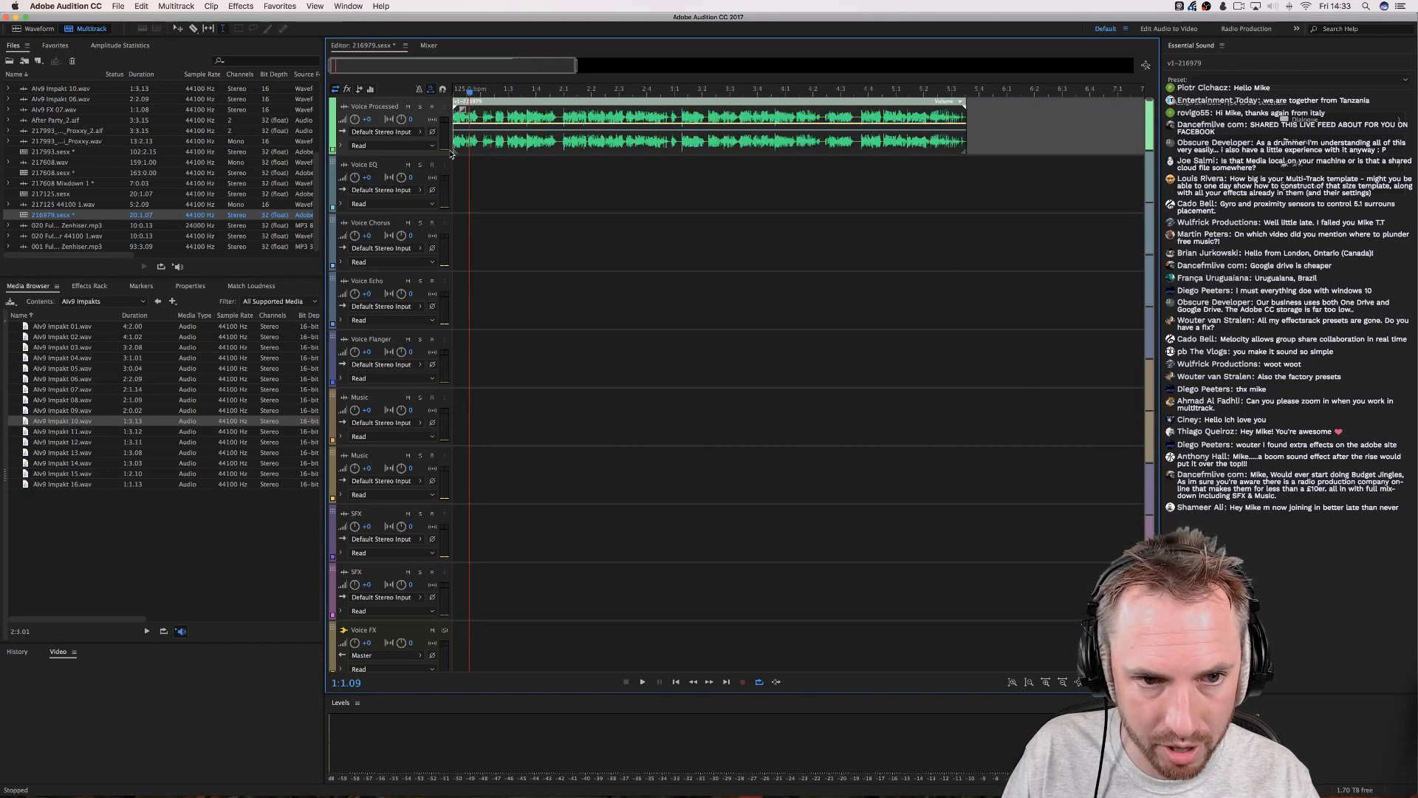
left_click(454, 150)
left_click(85, 287)
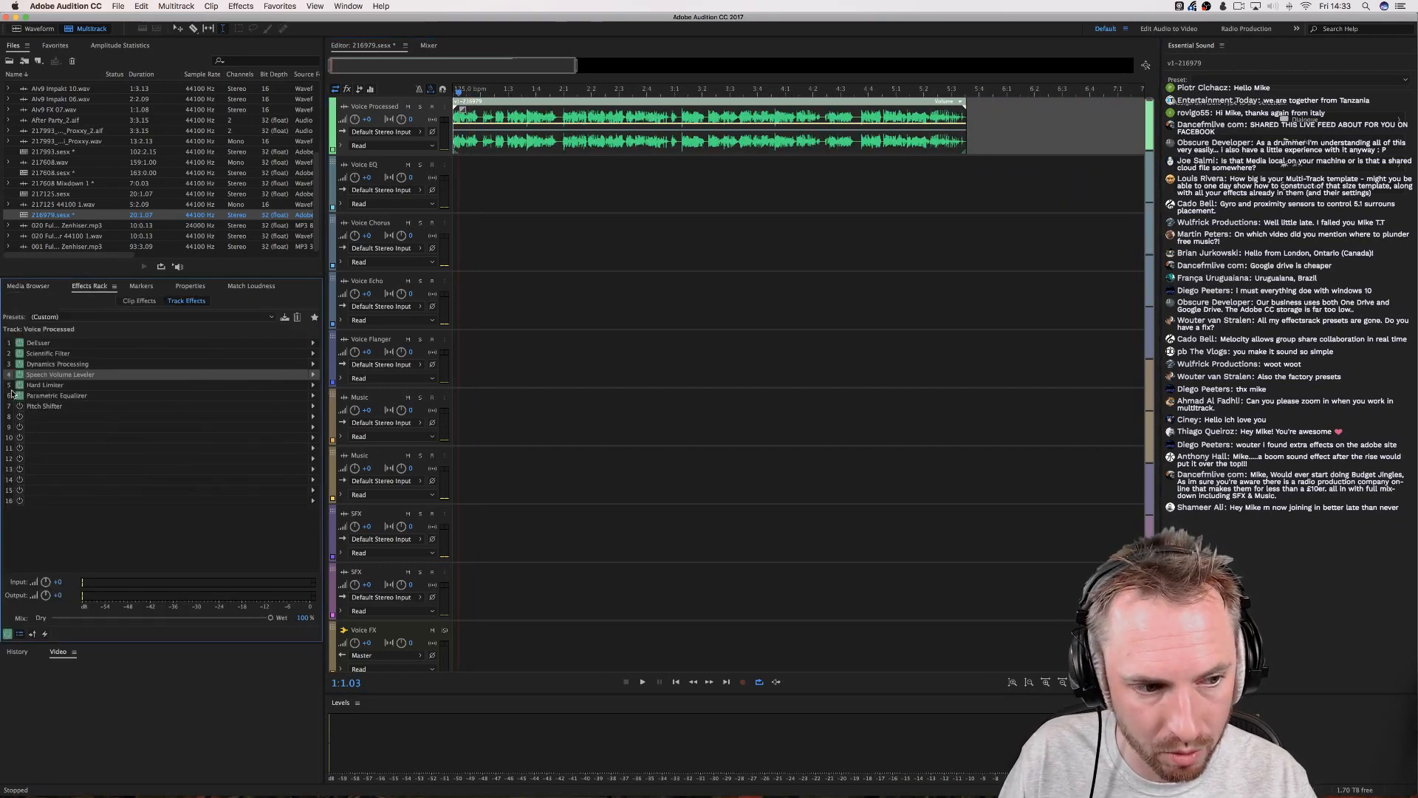
Audition the voice clip's opening repeatedly and switch off the Speech Volume Leveler effect on the Voice Processed track.
key("space")
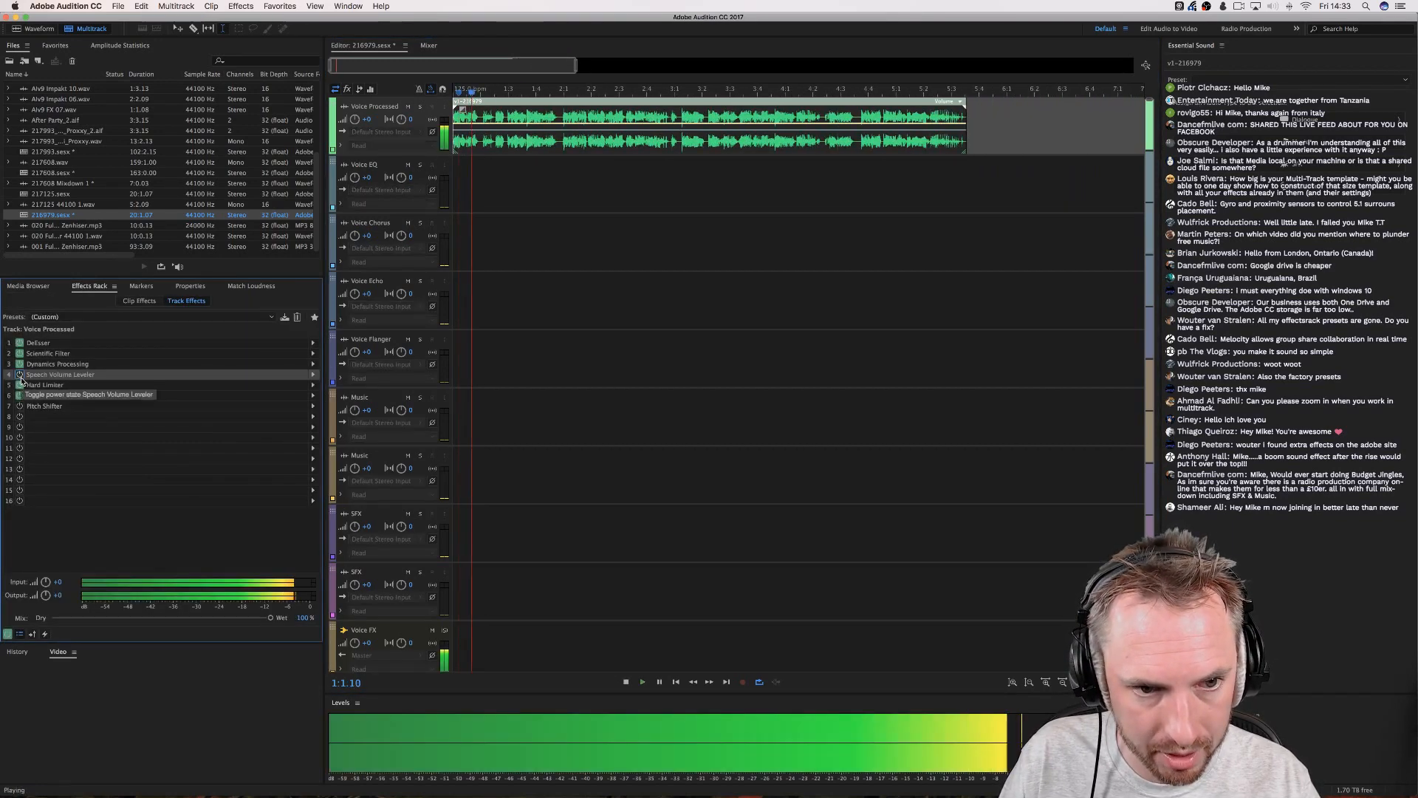
key("space")
key("space")
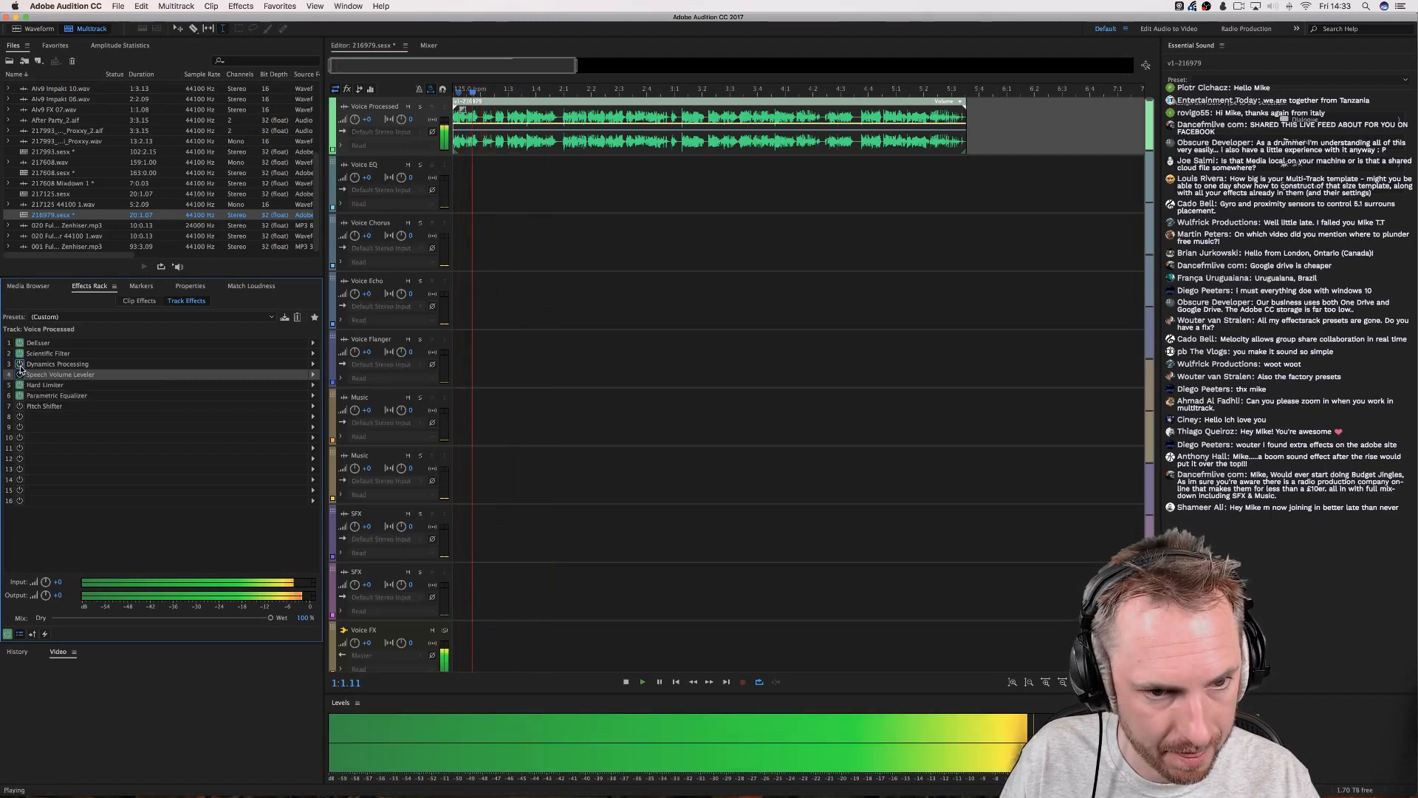
key("space")
key("space")
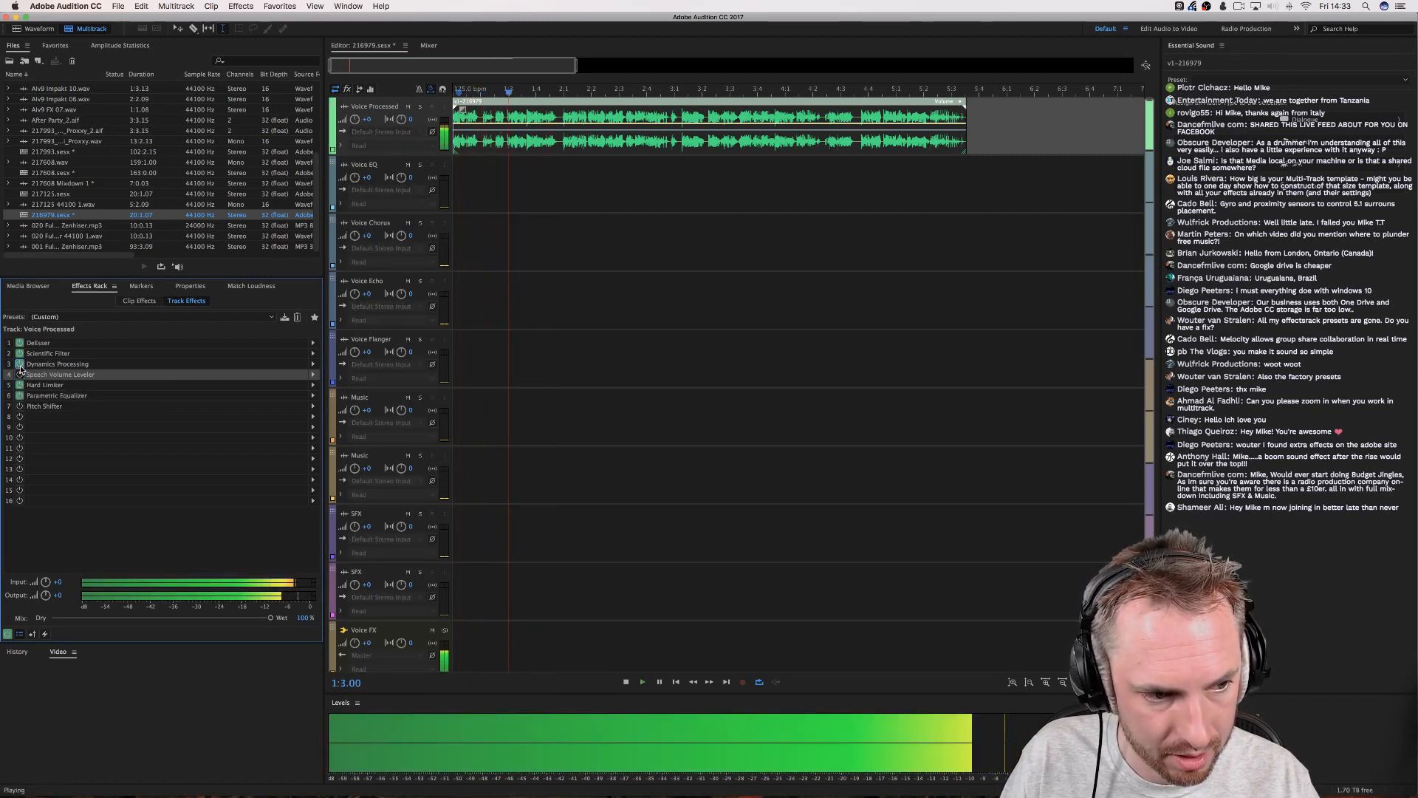
key("space")
key("space")
key("space")
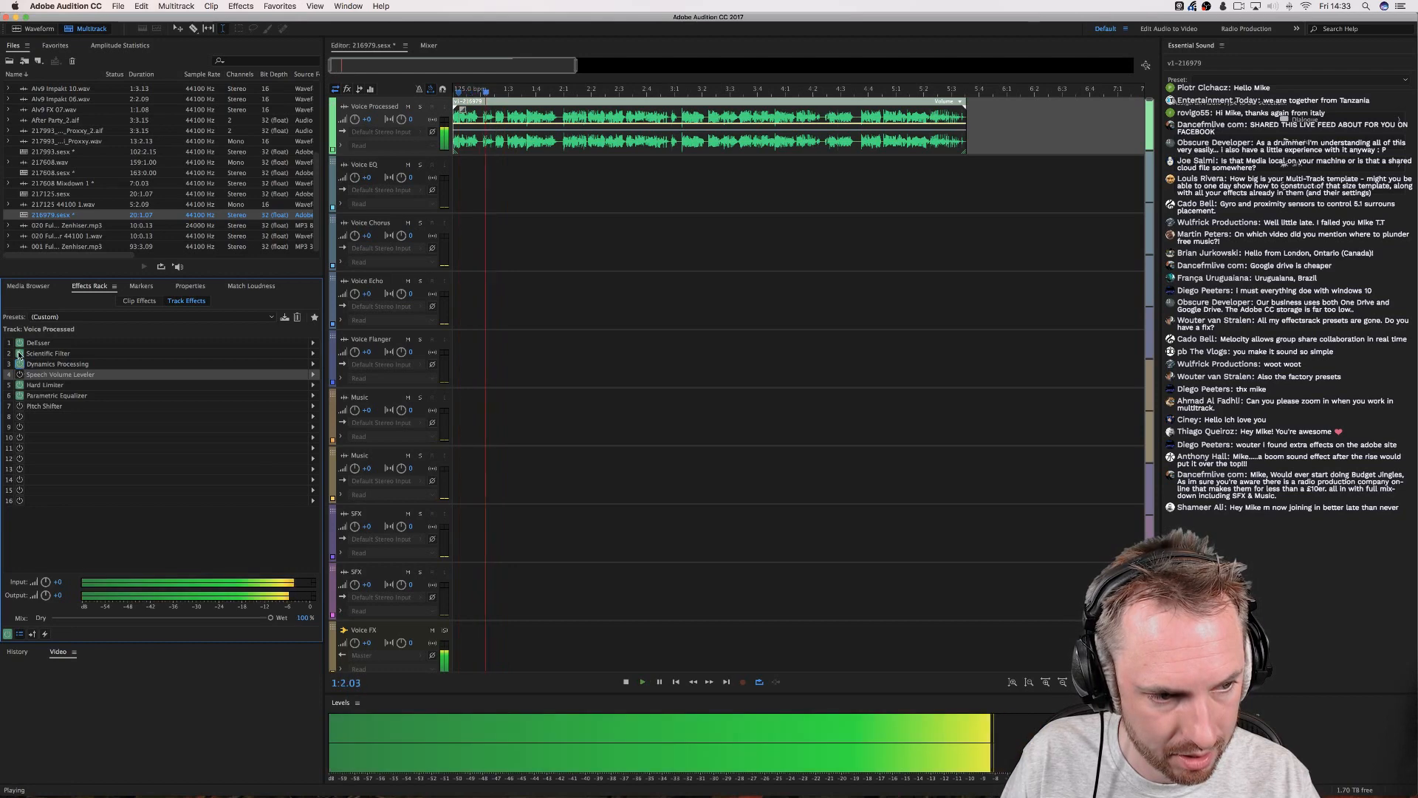
key("space")
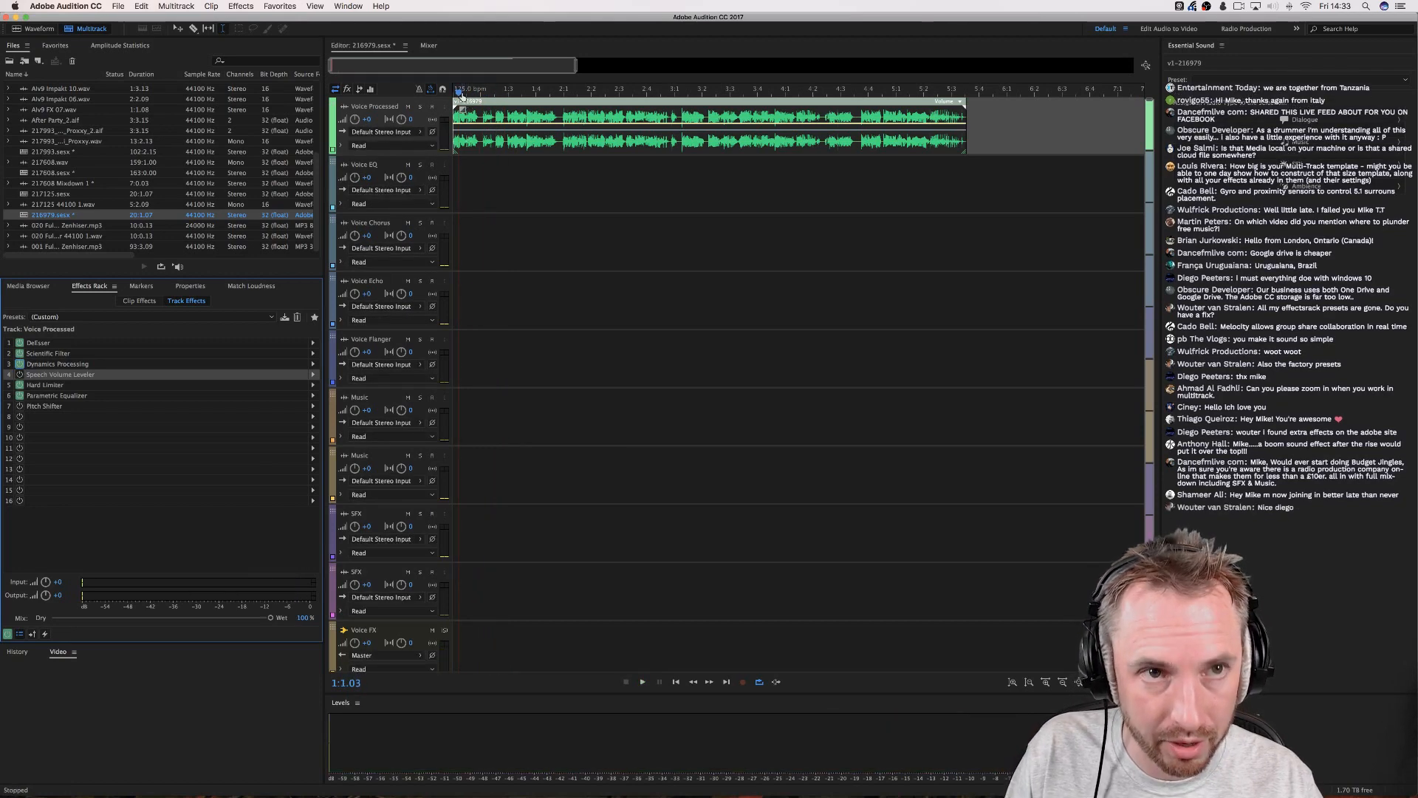
Return the playhead to 1:1.00 and delete the voice section from just before 1:3.00 to about 1:4.07, leaving a gap.
left_click_drag(461, 94, 449, 95)
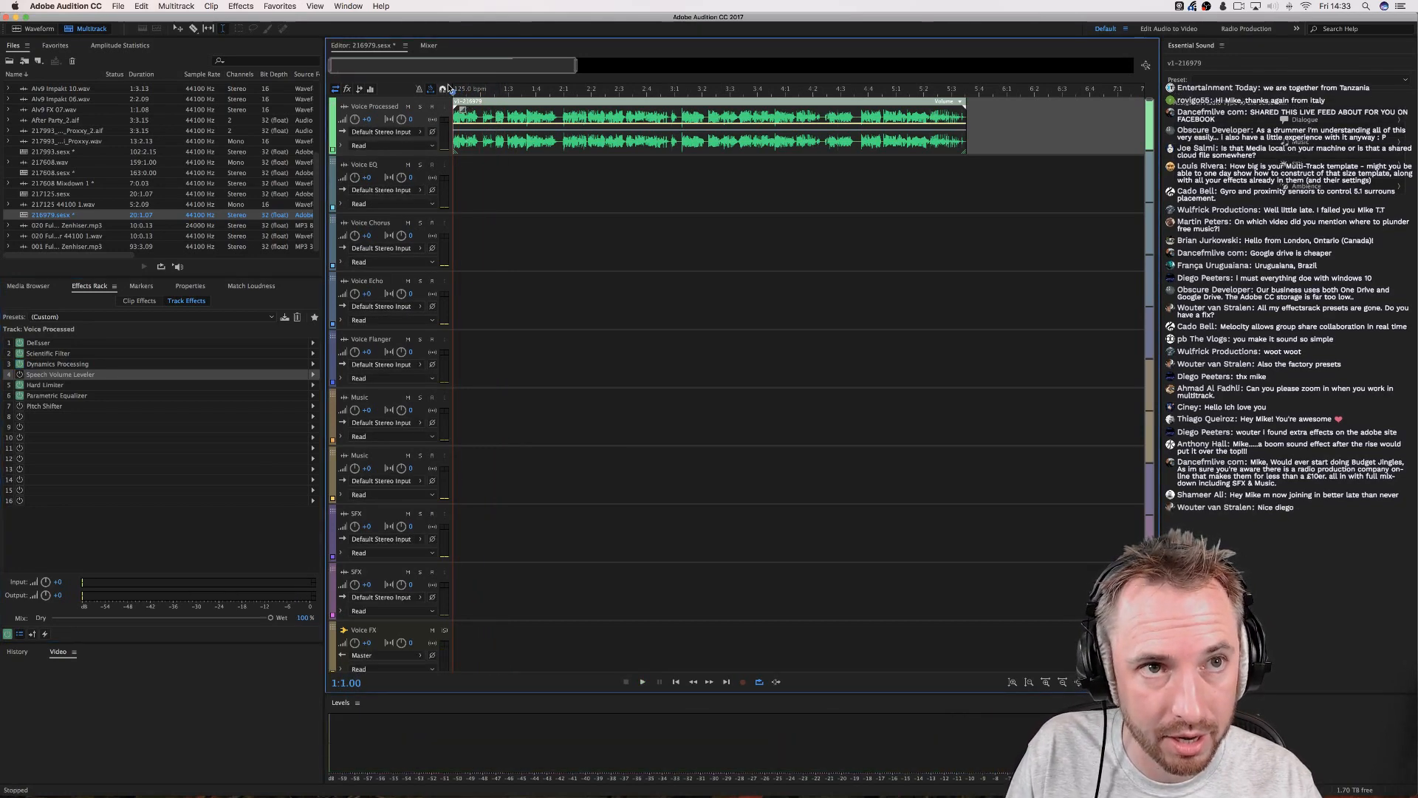
scroll(453, 91, "up", 5)
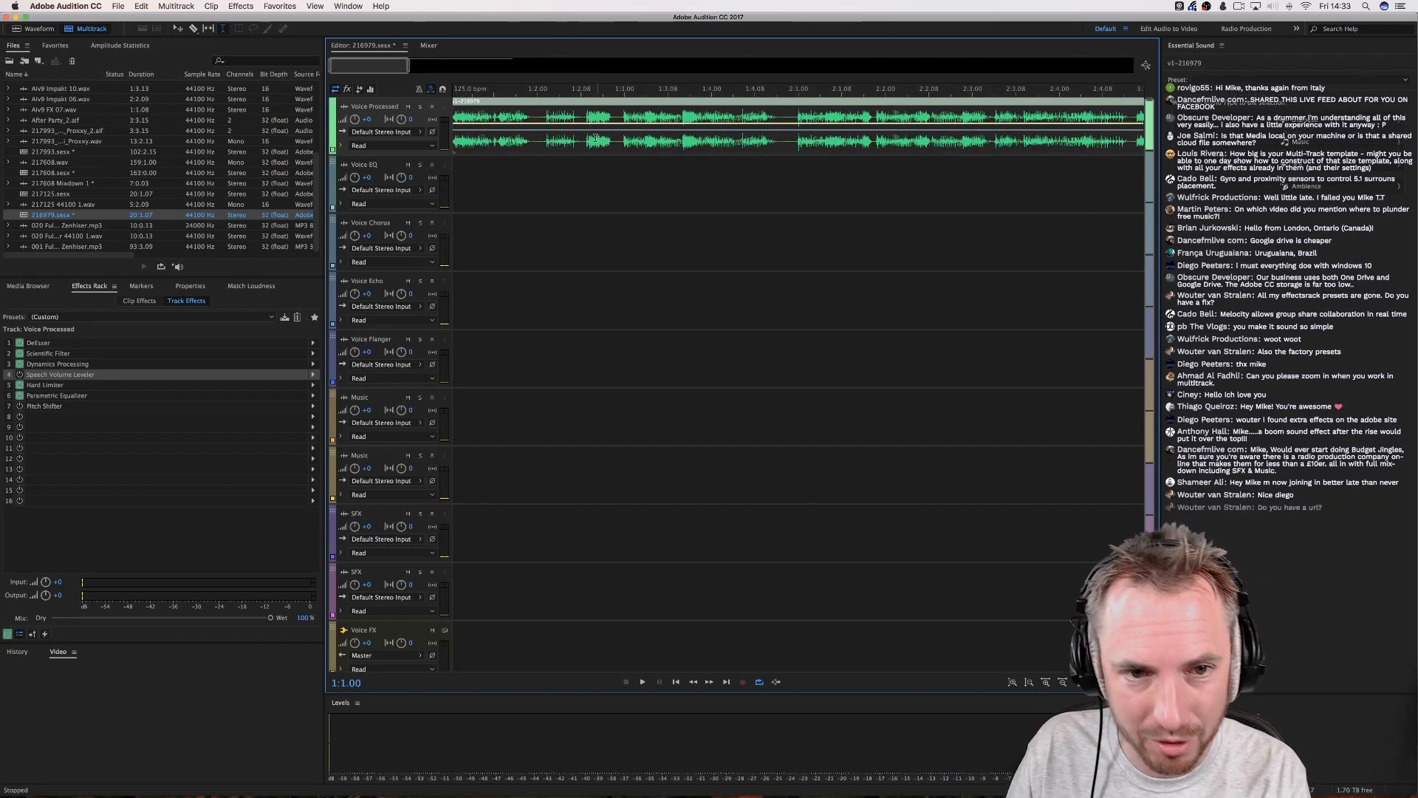
left_click_drag(615, 139, 750, 139)
key("Delete")
Split the first voice clip just before 1:2.00, shift its second part slightly earlier to create a short crossfade, and play the join.
left_click(534, 114)
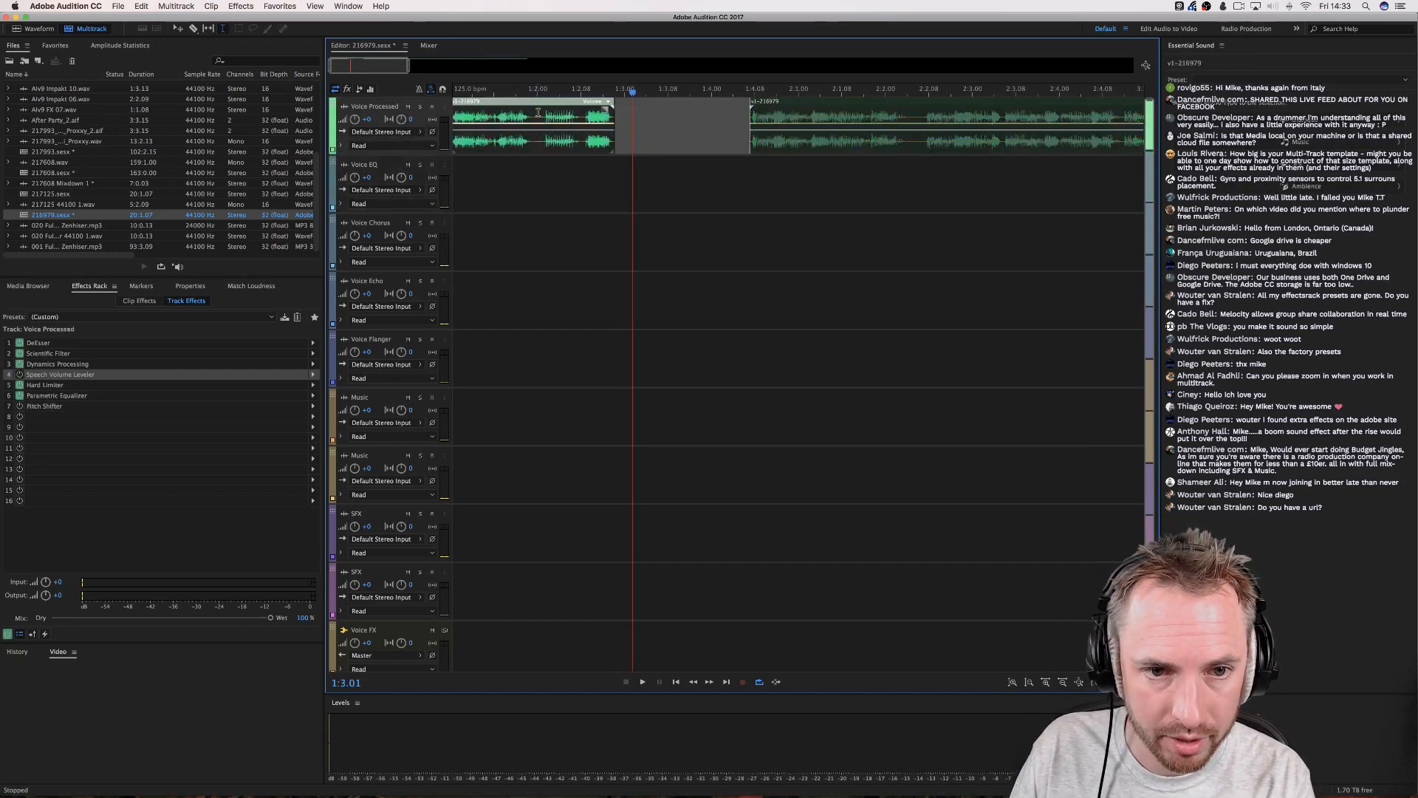
key("super+k")
left_click_drag(575, 120, 567, 119)
key("space")
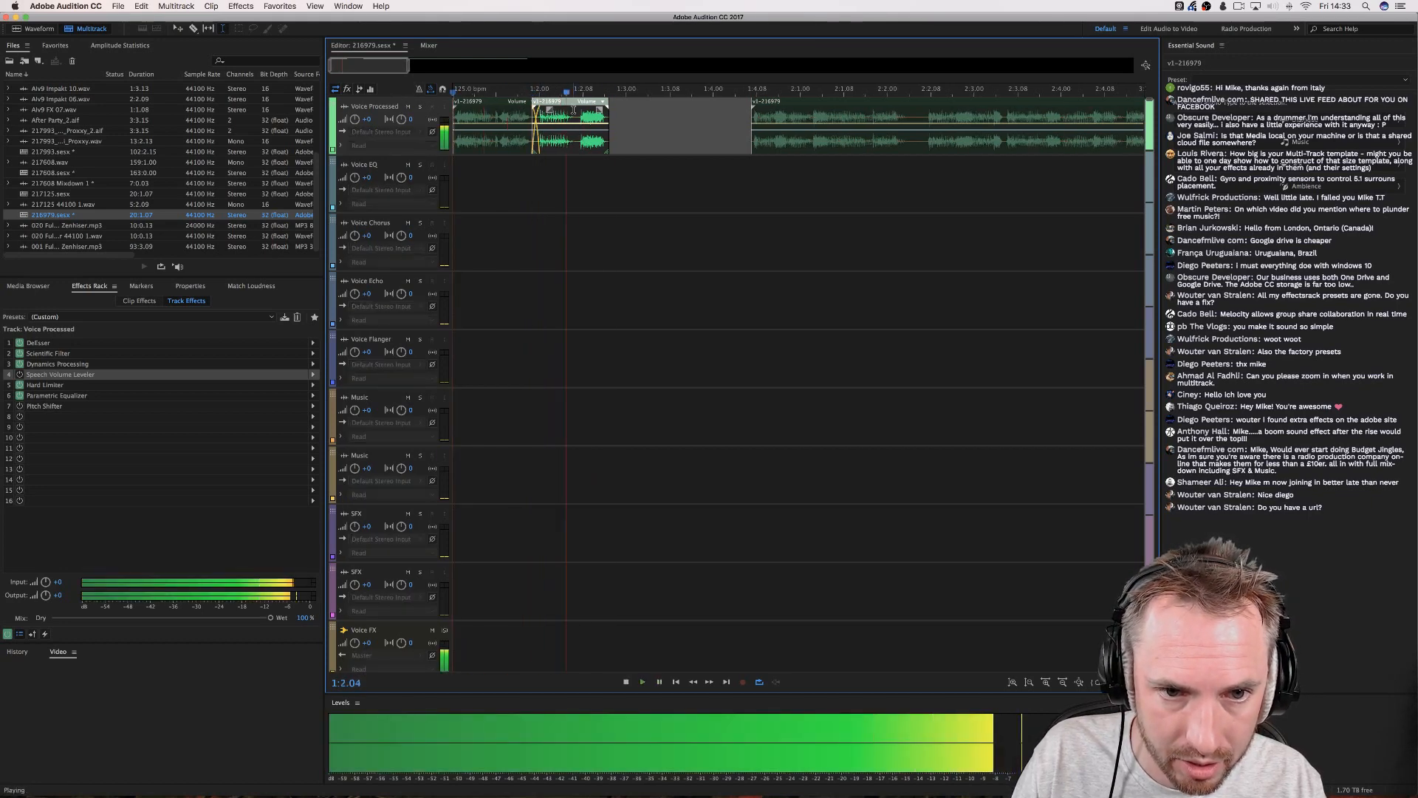
key("space")
Copy the short split phrase onto the Voice EQ track near 1:3.00 and onto the Voice Chorus track near 1:4.00.
left_click_drag(565, 108, 652, 164)
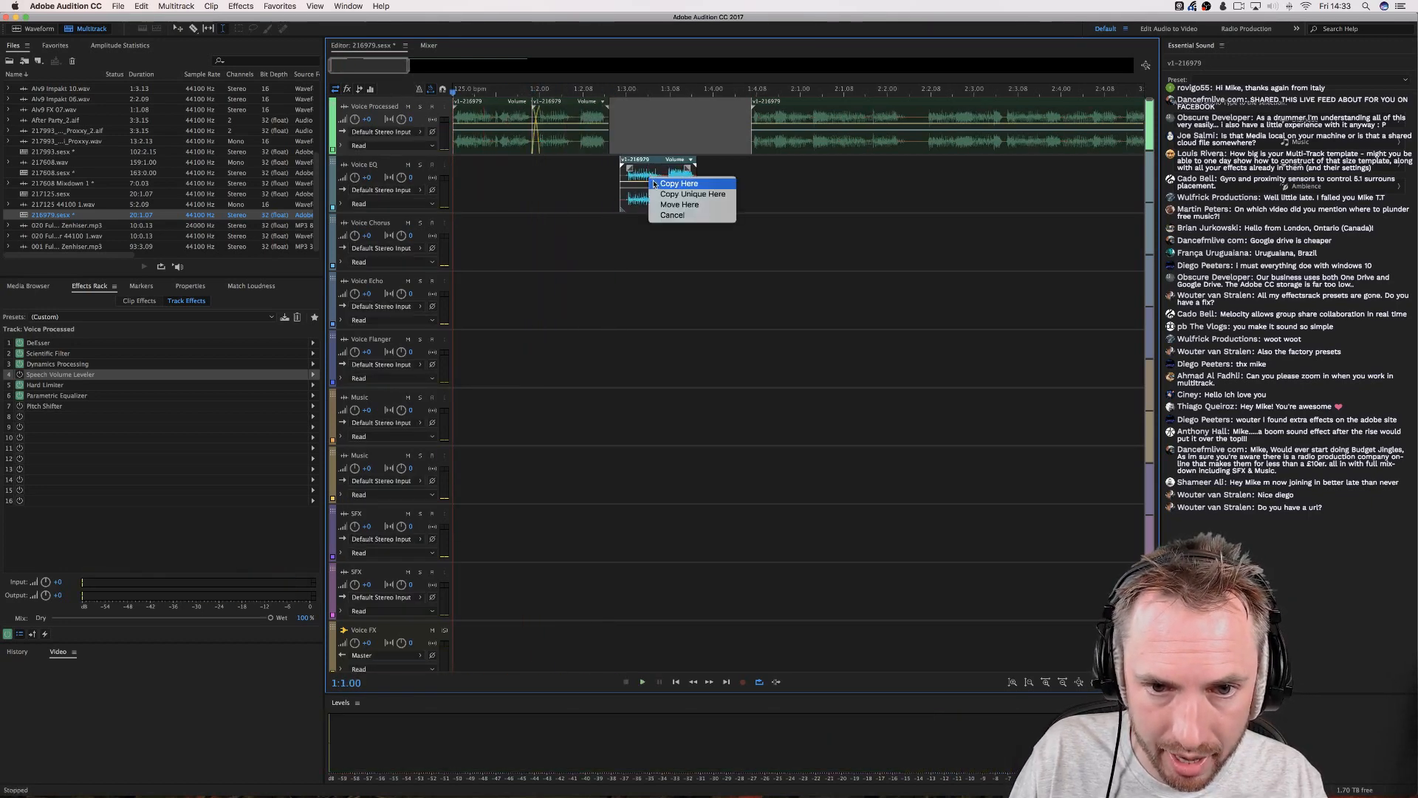
left_click(625, 104)
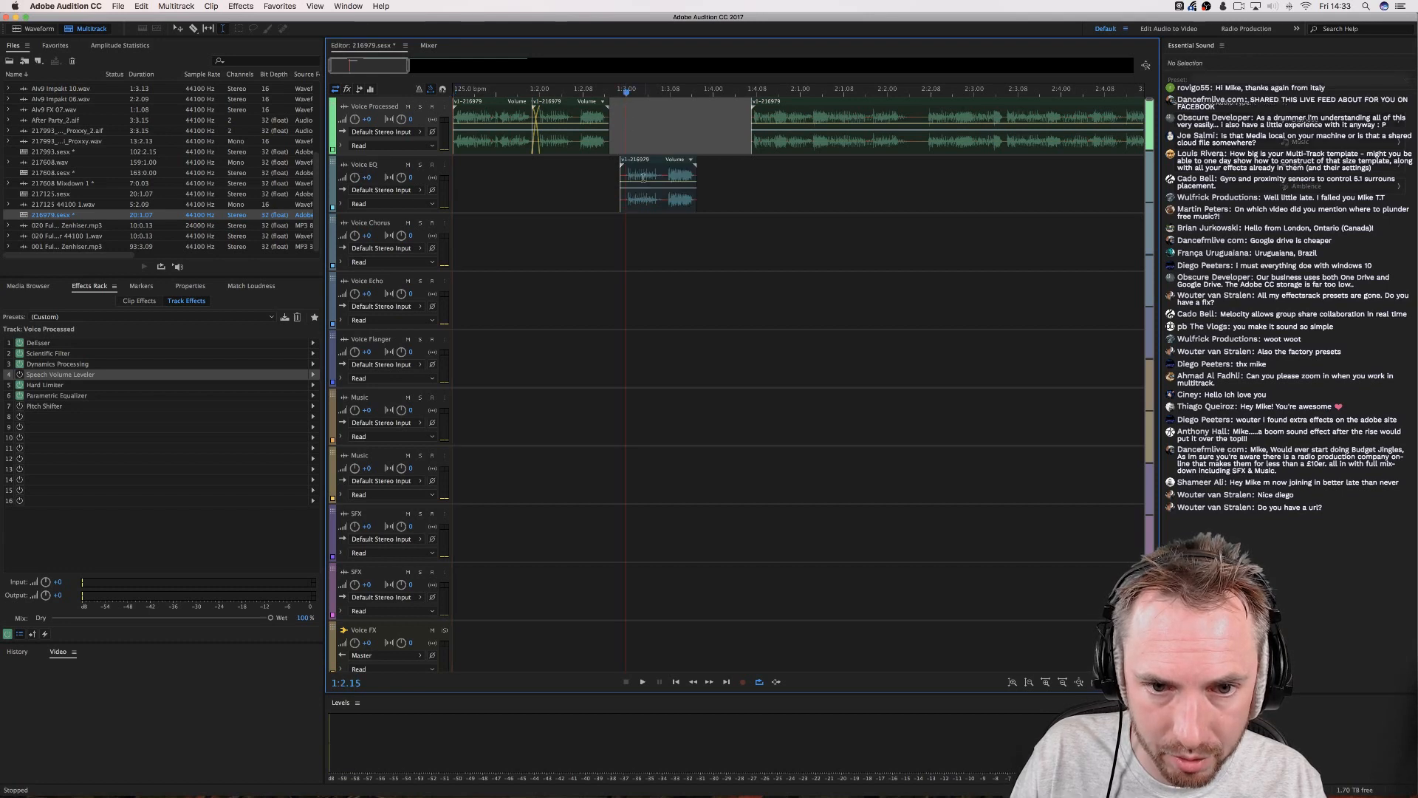
left_click_drag(643, 177, 754, 248)
left_click(712, 95)
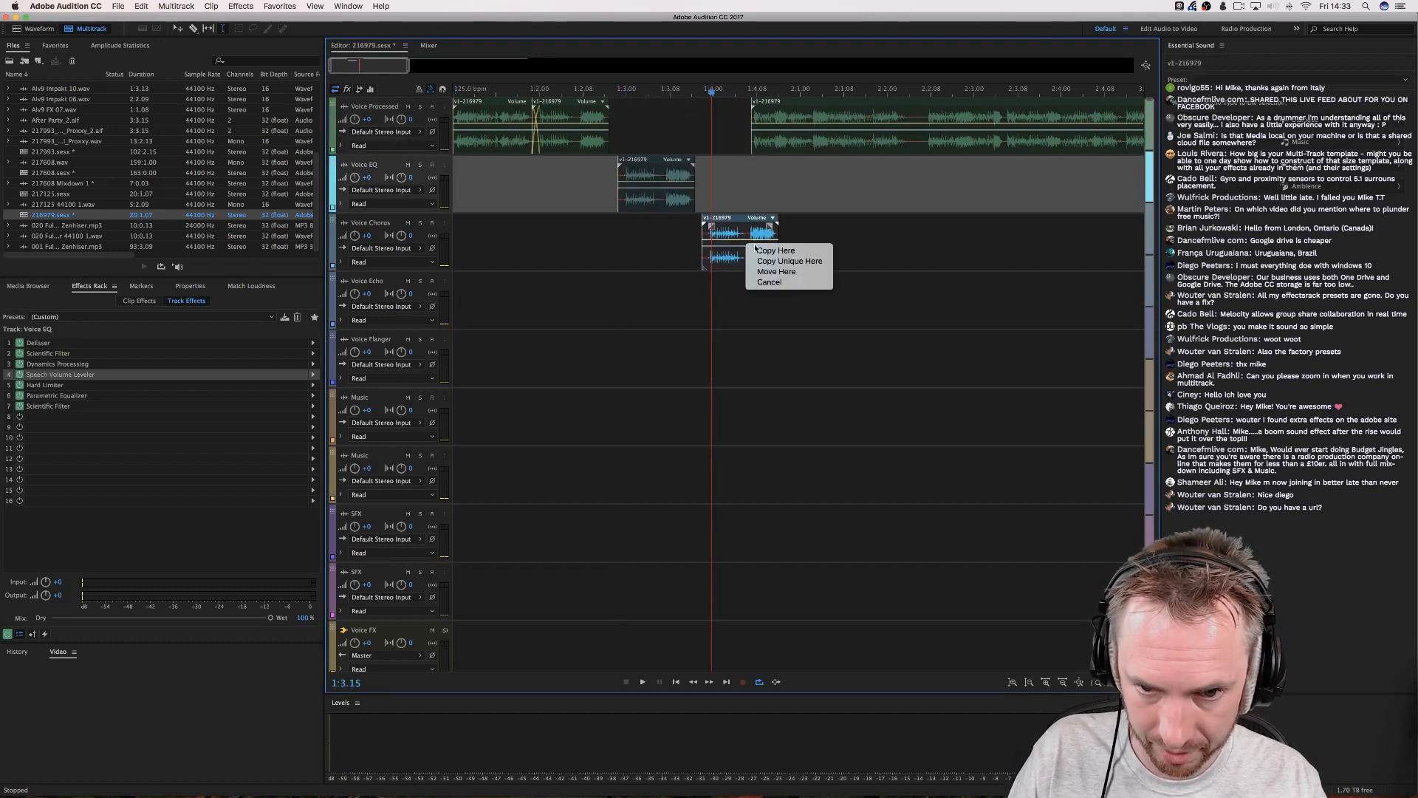
left_click(765, 250)
Move the remaining voice clip on the Voice Processed track to start at about 2:2.00, and play the repeated phrases.
left_click_drag(783, 102, 920, 102)
left_click(535, 95)
key("space")
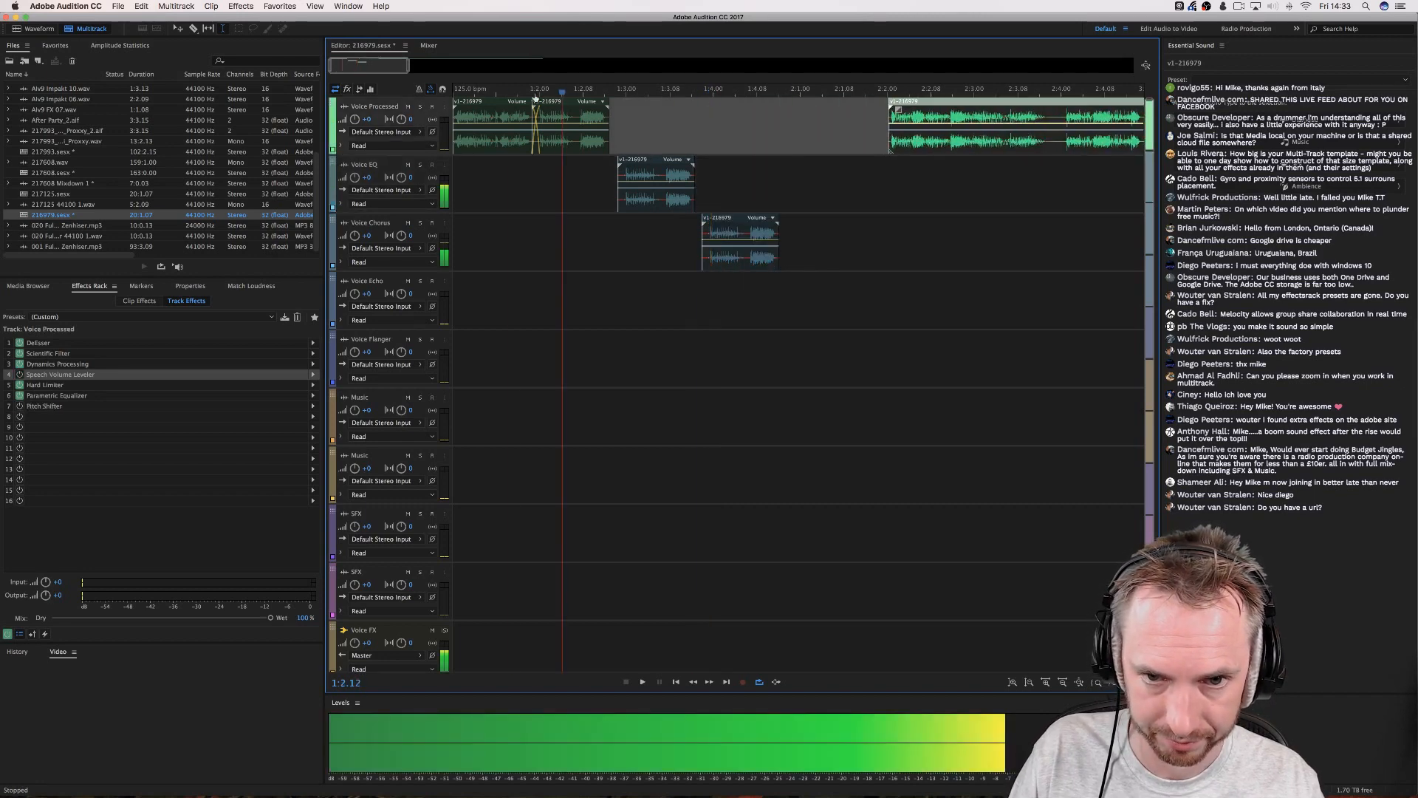
key("space")
Check the Voice EQ and Voice Chorus copies, place the playhead at 1:2.00 and play the repeated phrase from there.
left_click(634, 193)
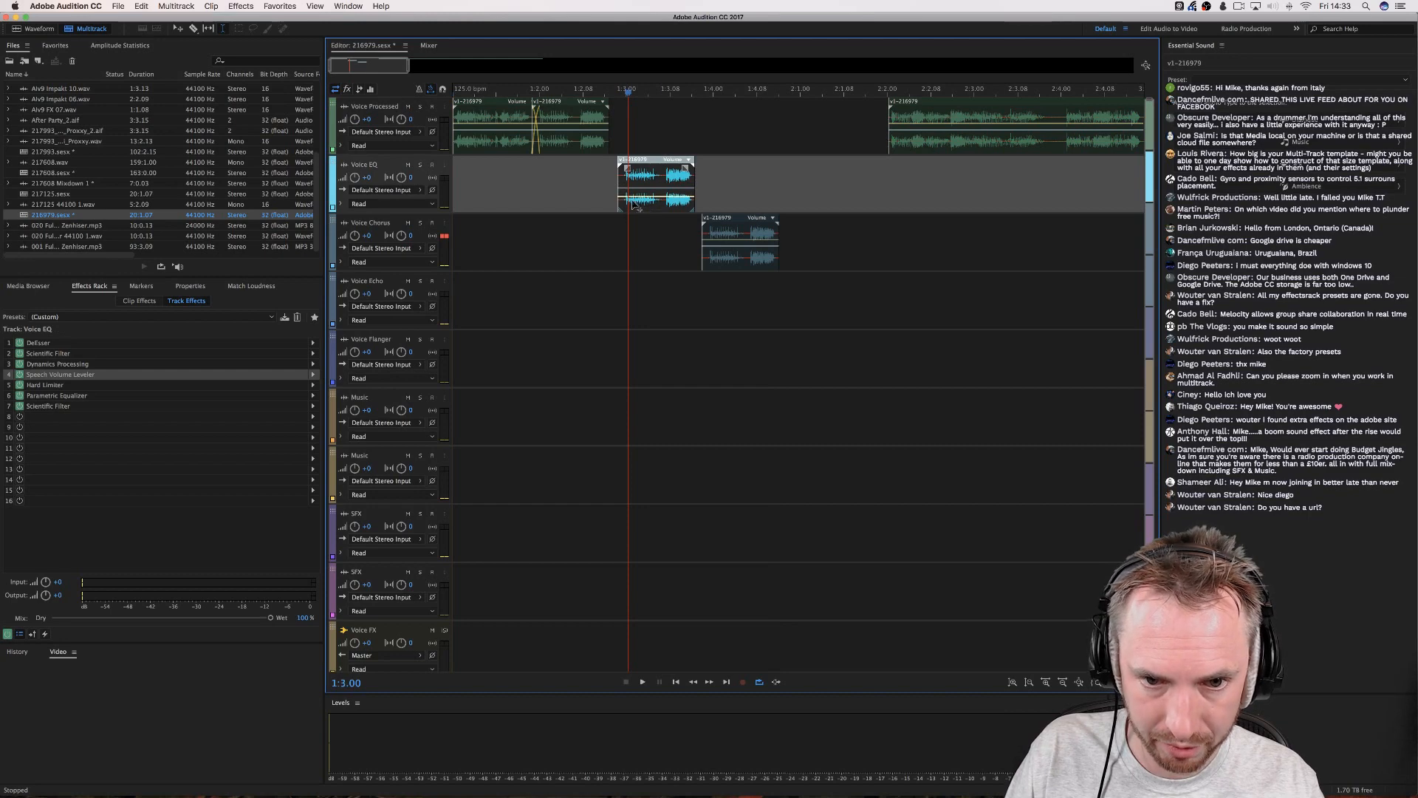
left_click(720, 255)
left_click(542, 231)
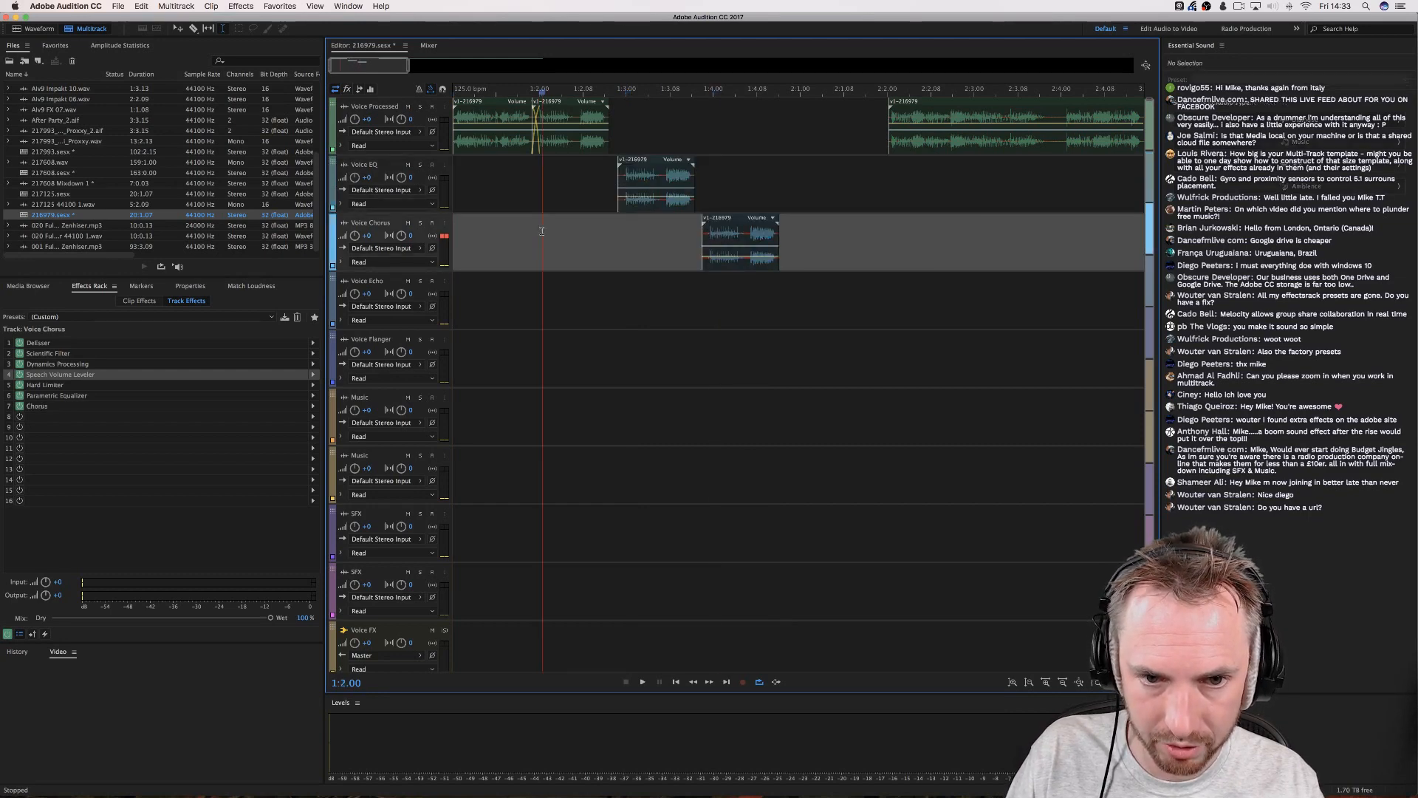
key("space")
key("space")
scroll(684, 94, "down", 3)
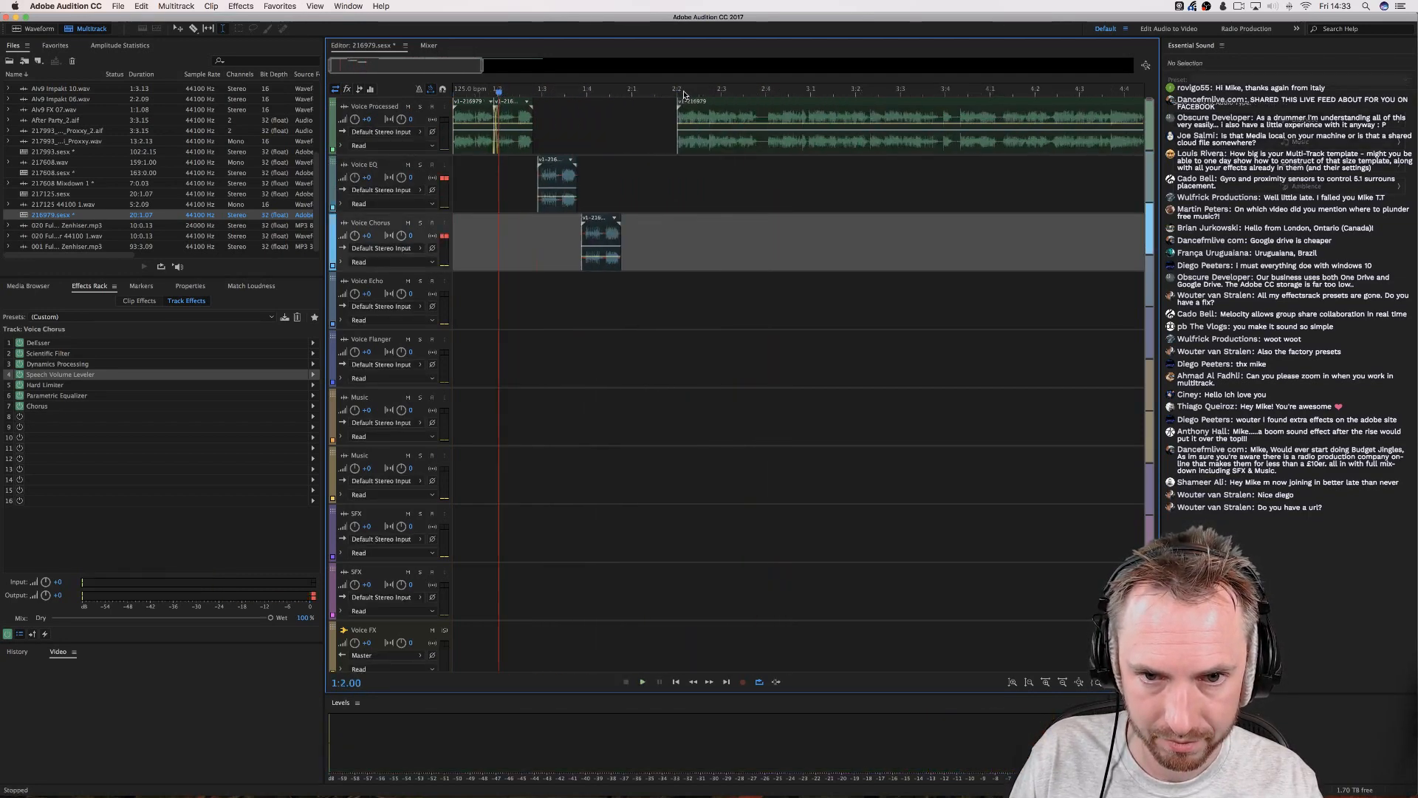
Play back the edited voice clips around the playhead.
scroll(685, 95, "down", 1)
key("space")
key("space")
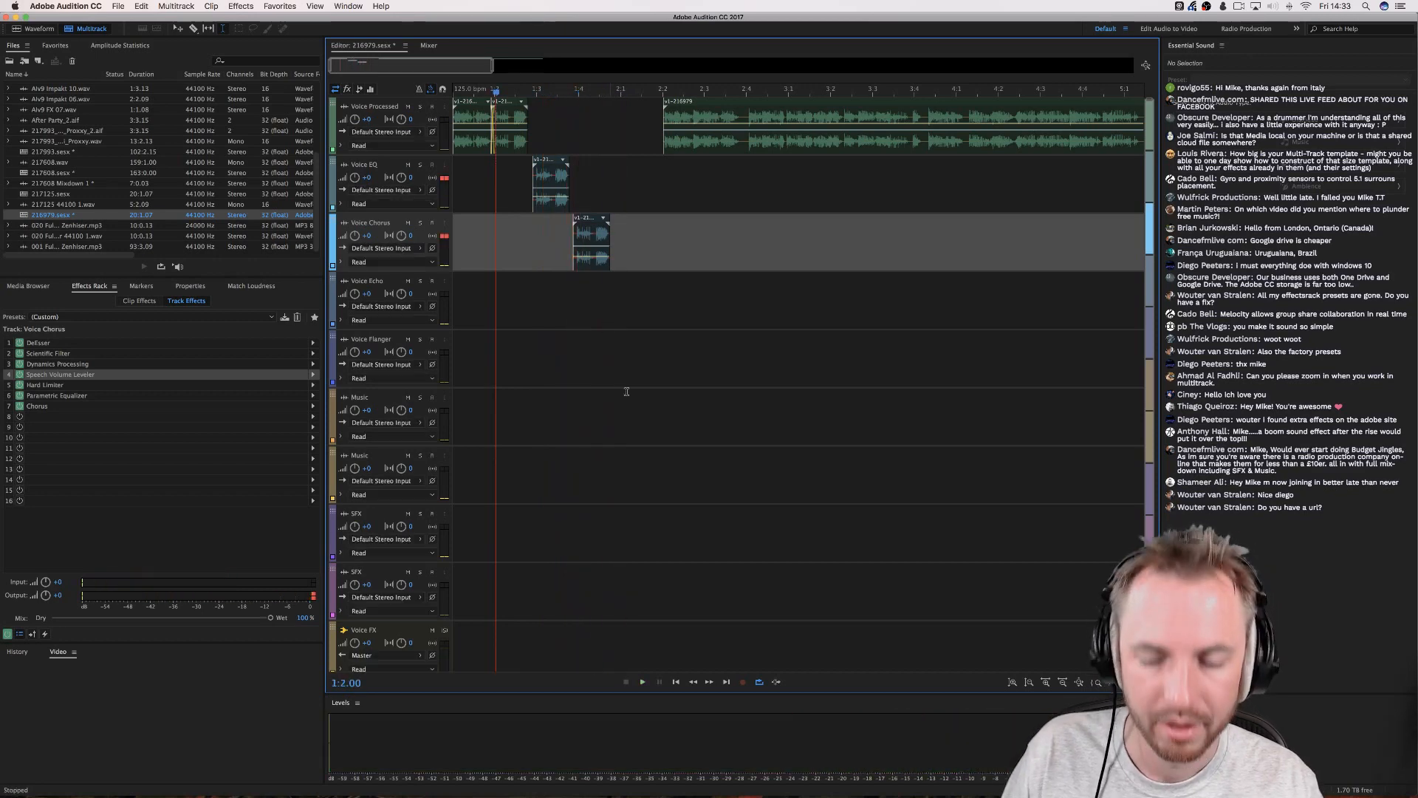
Switch to Logic Pro X and change the track's electronic drummer to Ronnie.
left_click(939, 782)
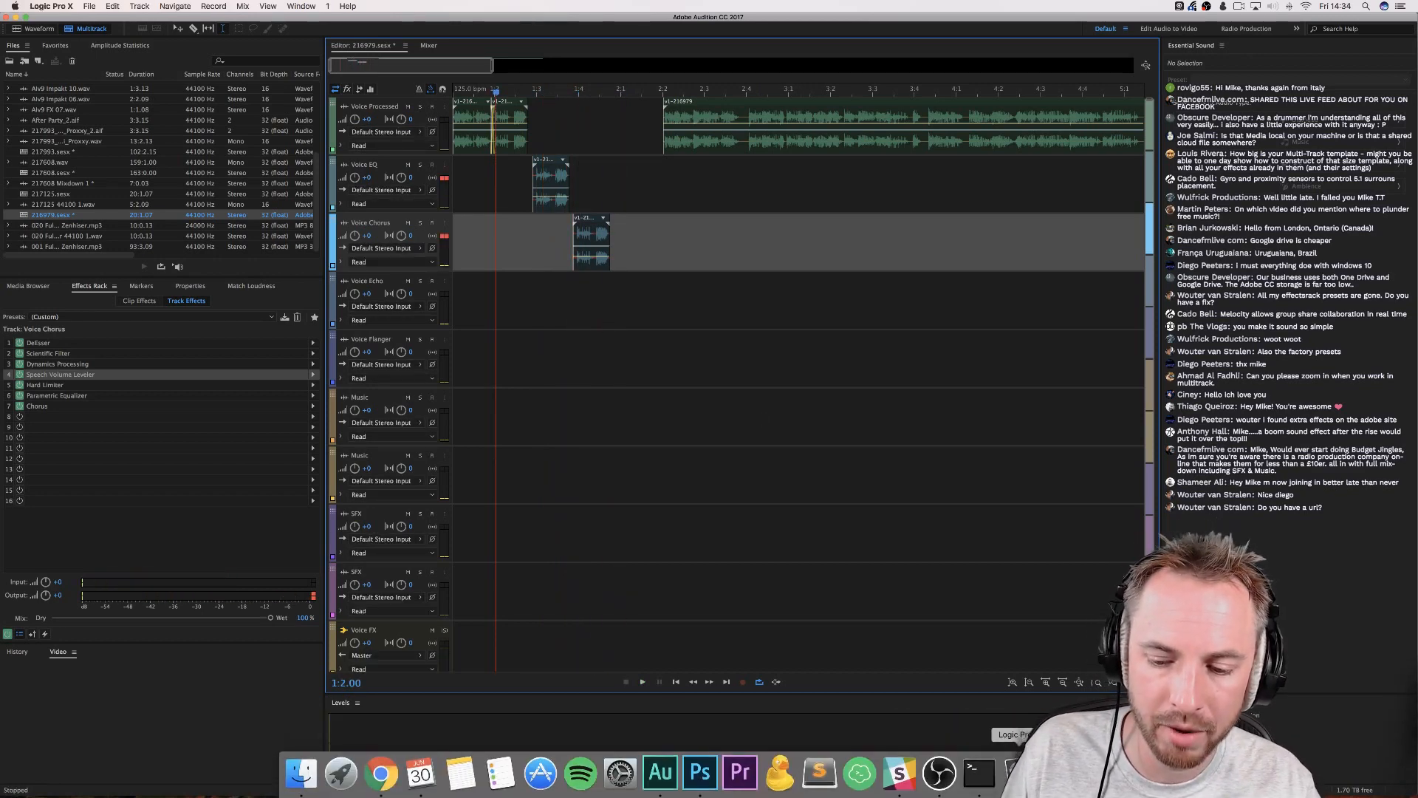
left_click(854, 183)
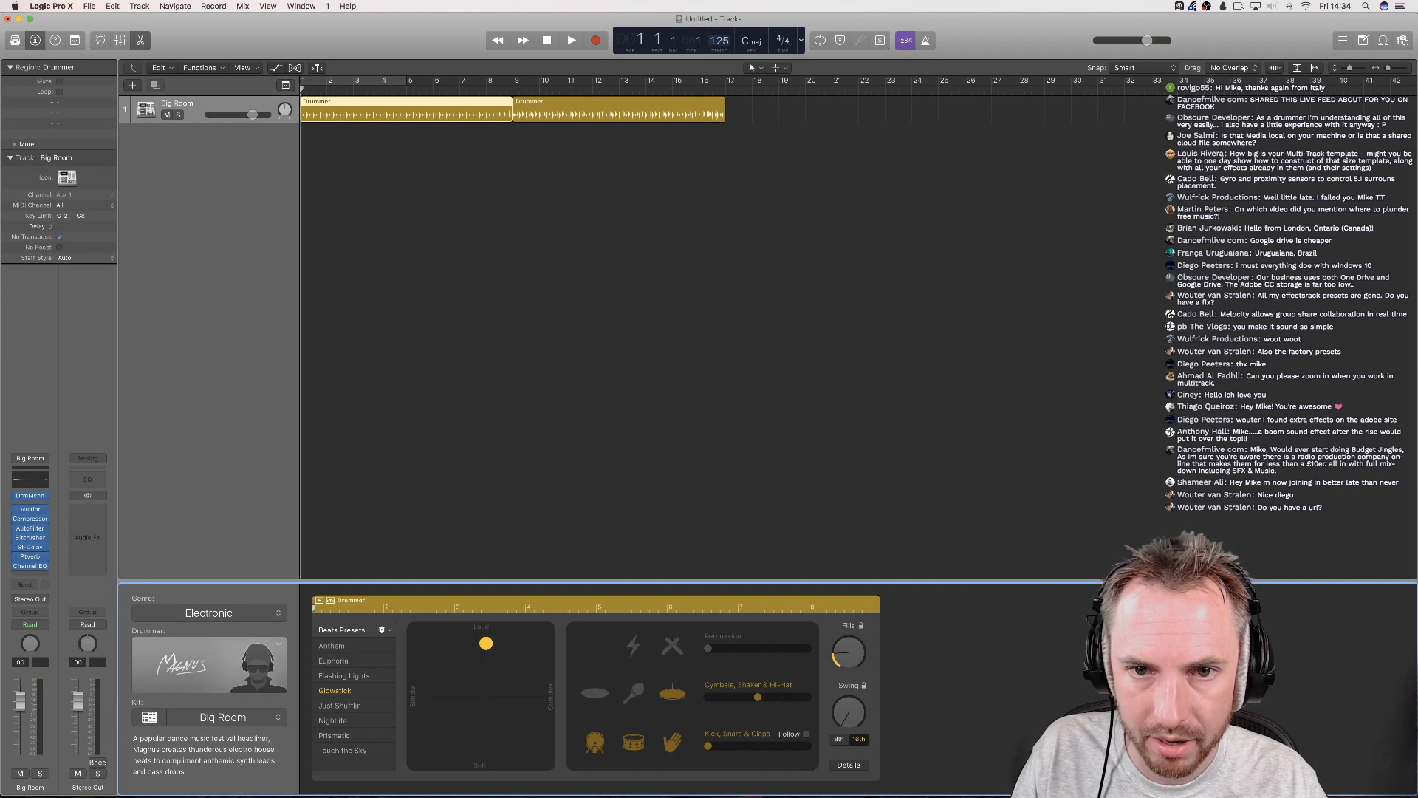
left_click(267, 653)
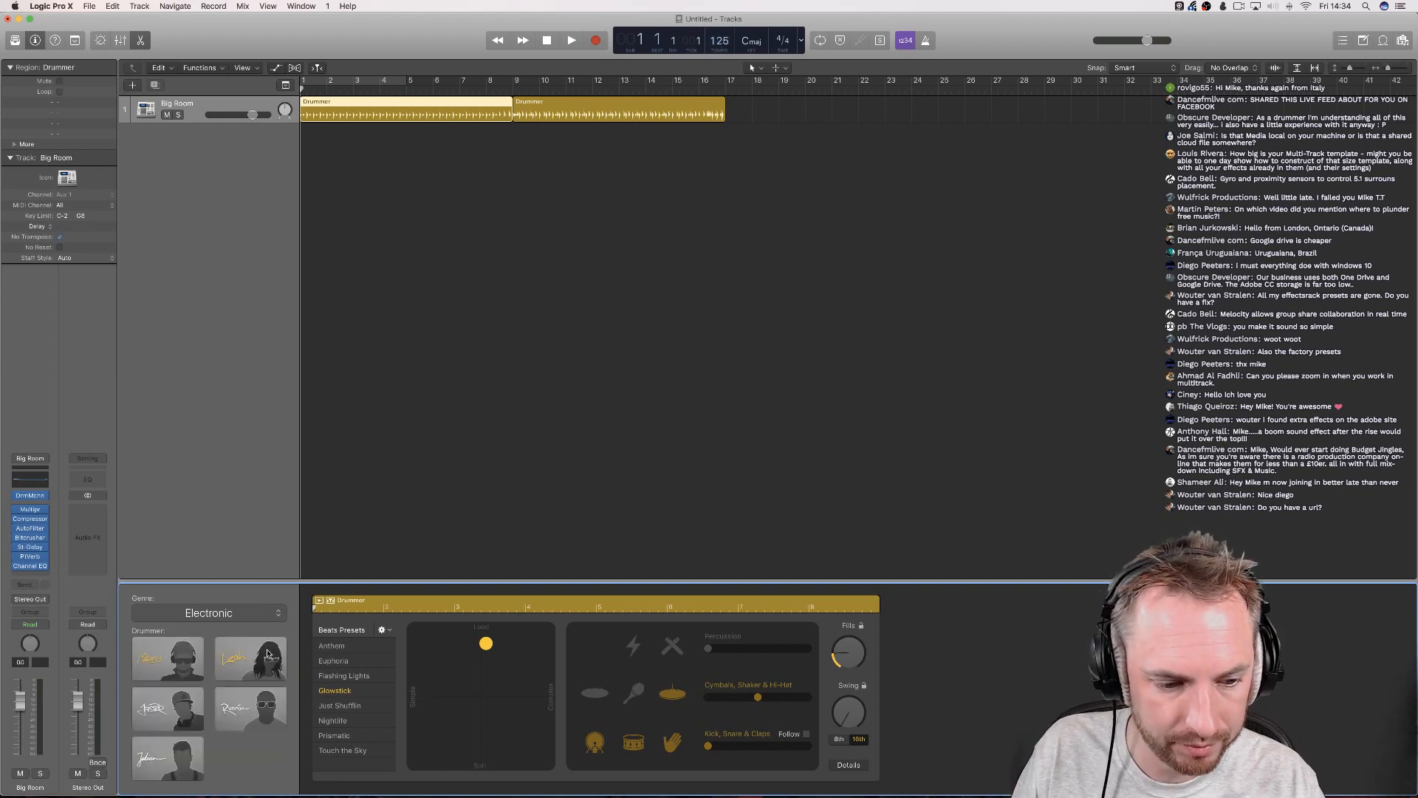
left_click(253, 710)
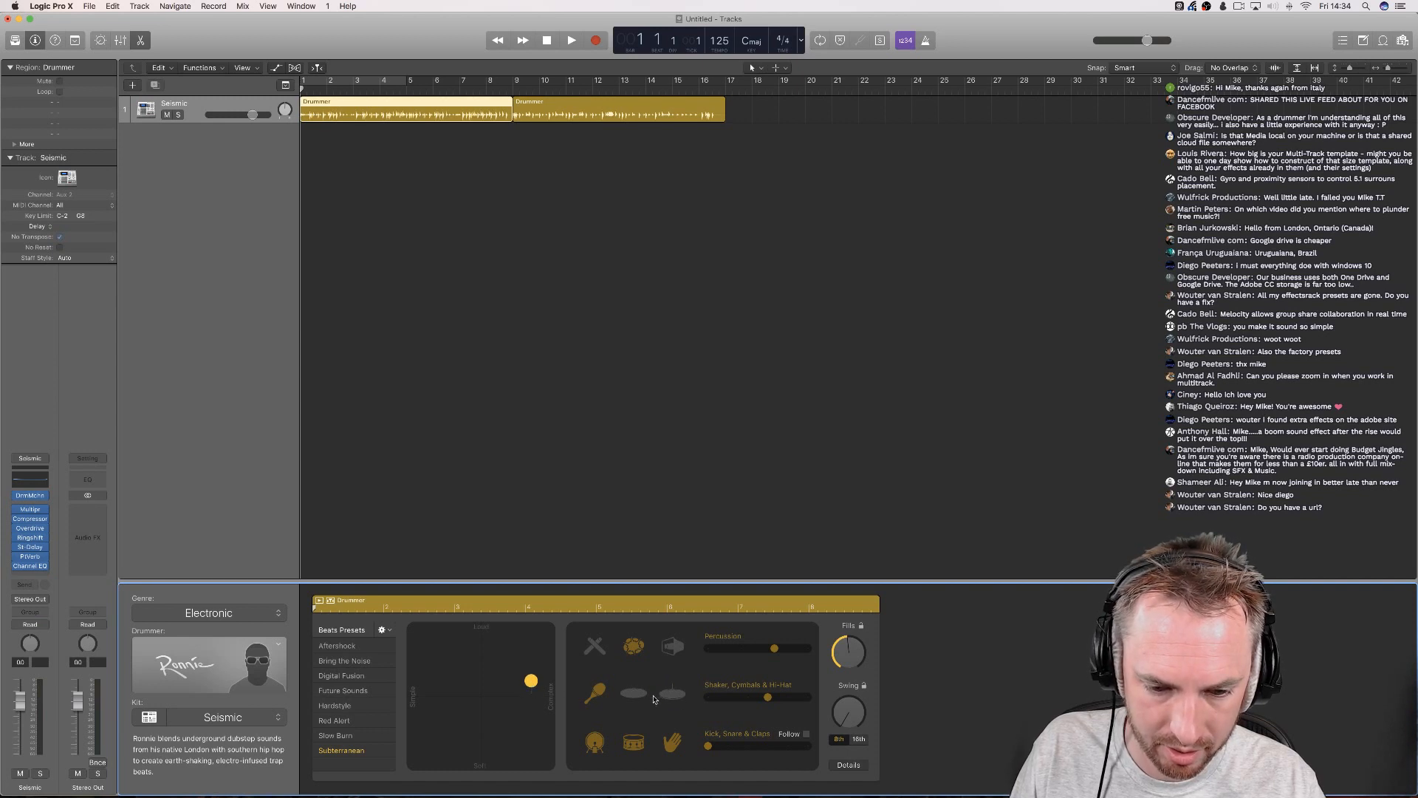
Turn off the shaker, enable the two inactive percussion sounds, and play the drummer region to audition the beat.
left_click(597, 695)
left_click(596, 648)
left_click(673, 648)
key("space")
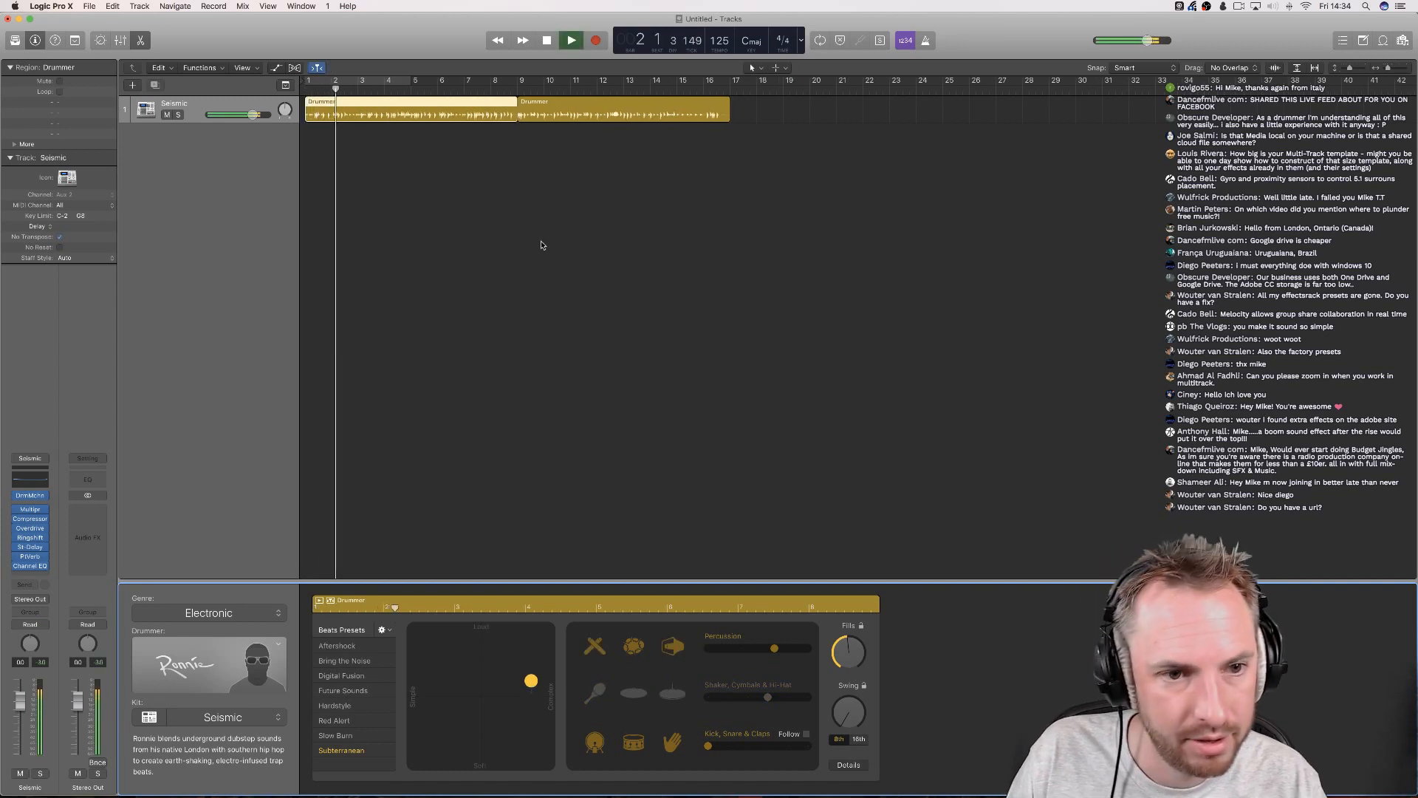
key("space")
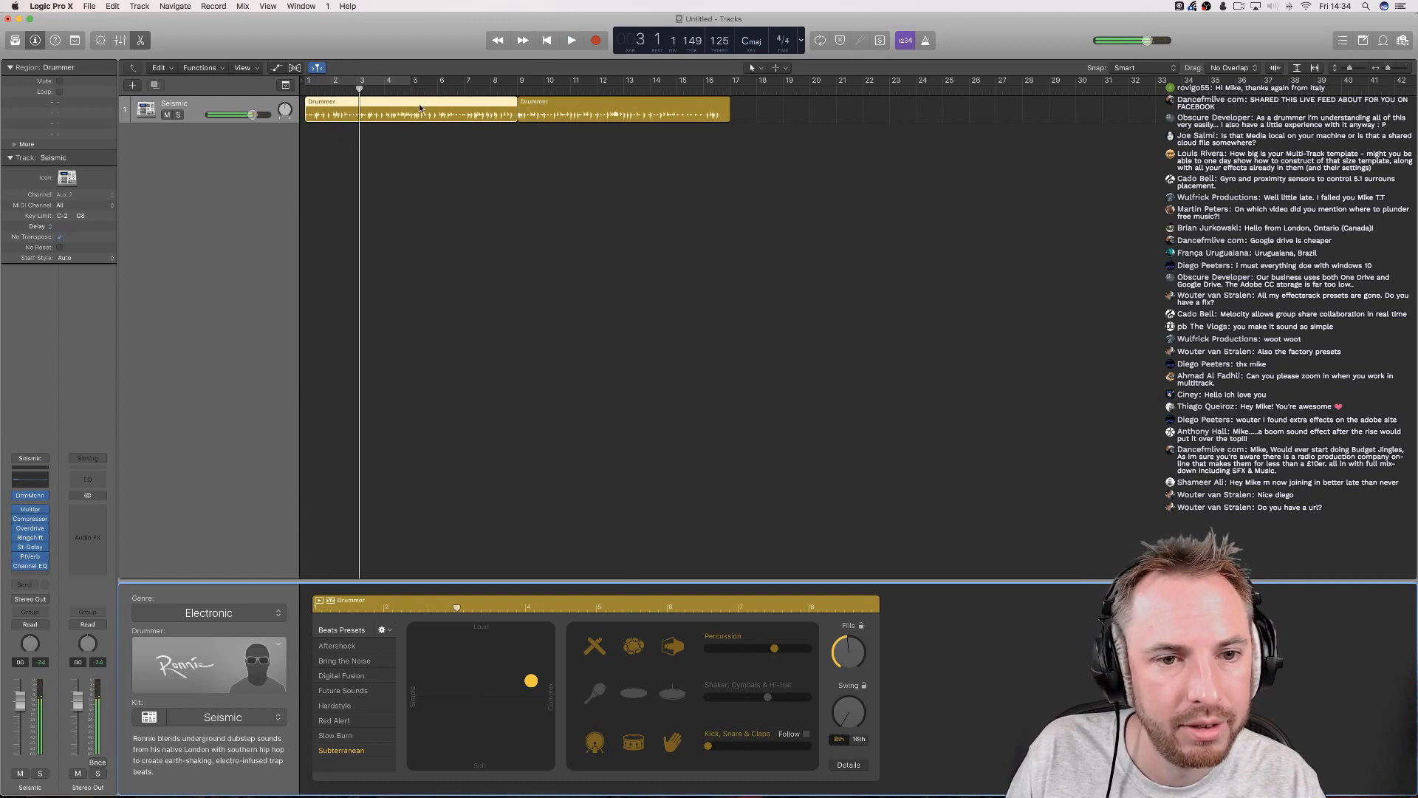
Export the drum selection as an AIFF audio file with 32-bit float depth into the Downloads folder.
left_click(94, 8)
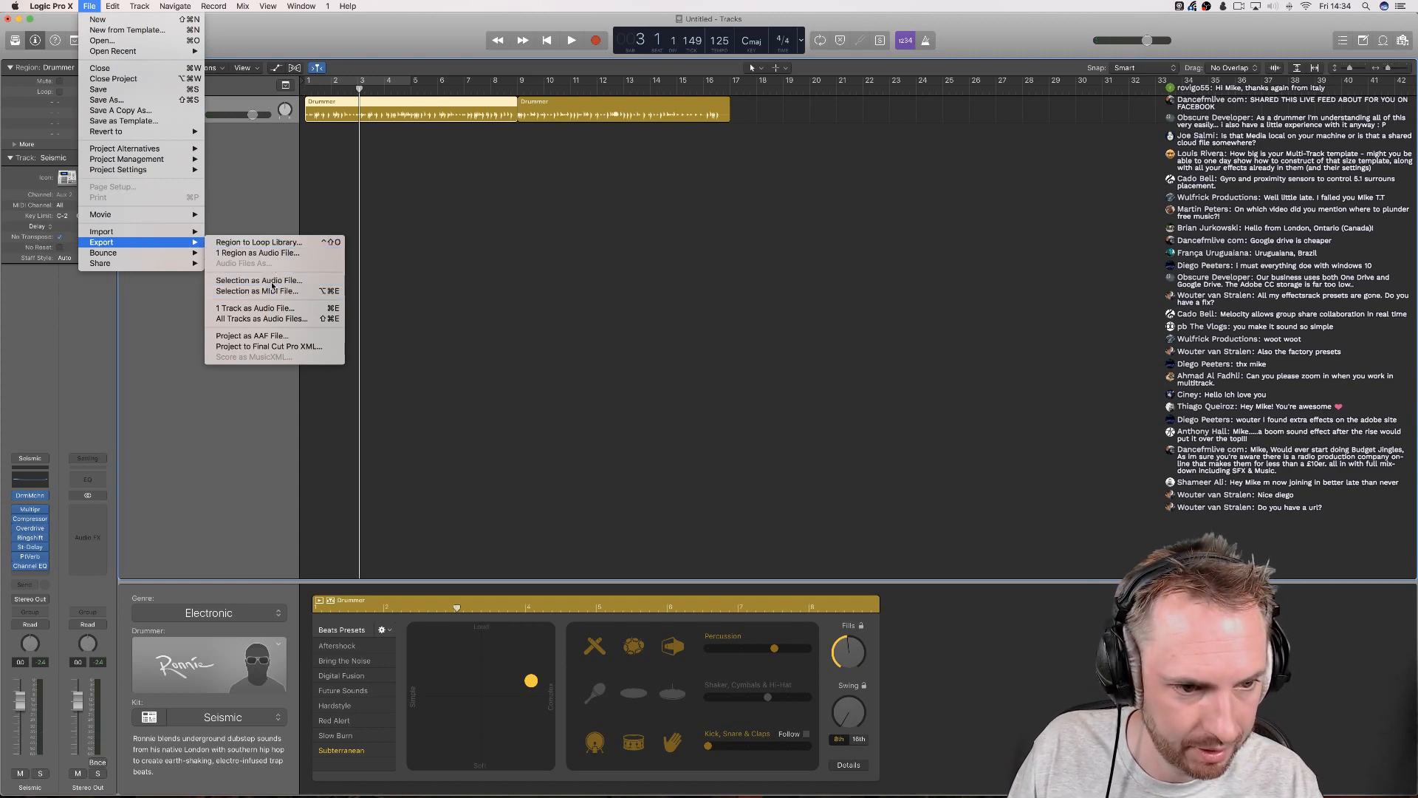
left_click(730, 370)
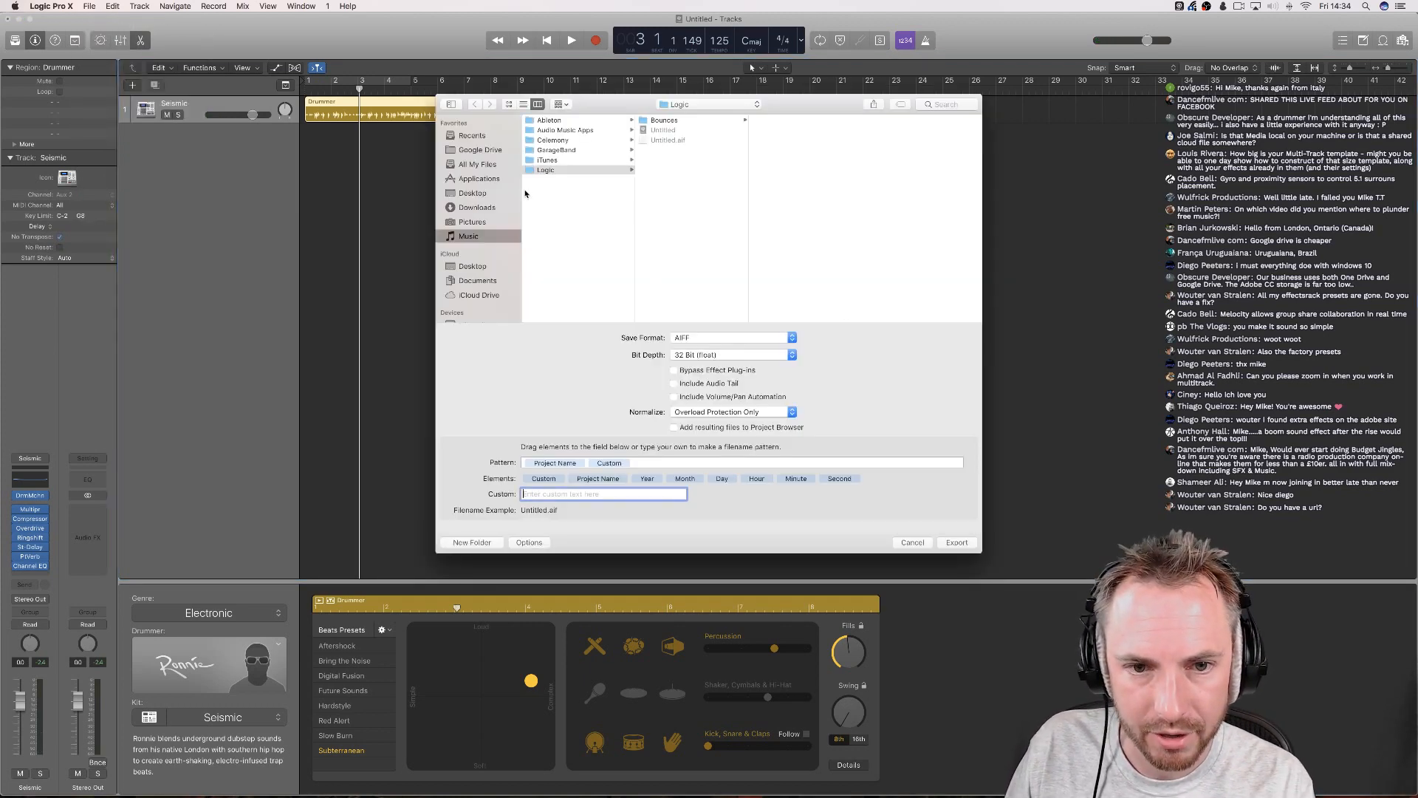
left_click(473, 210)
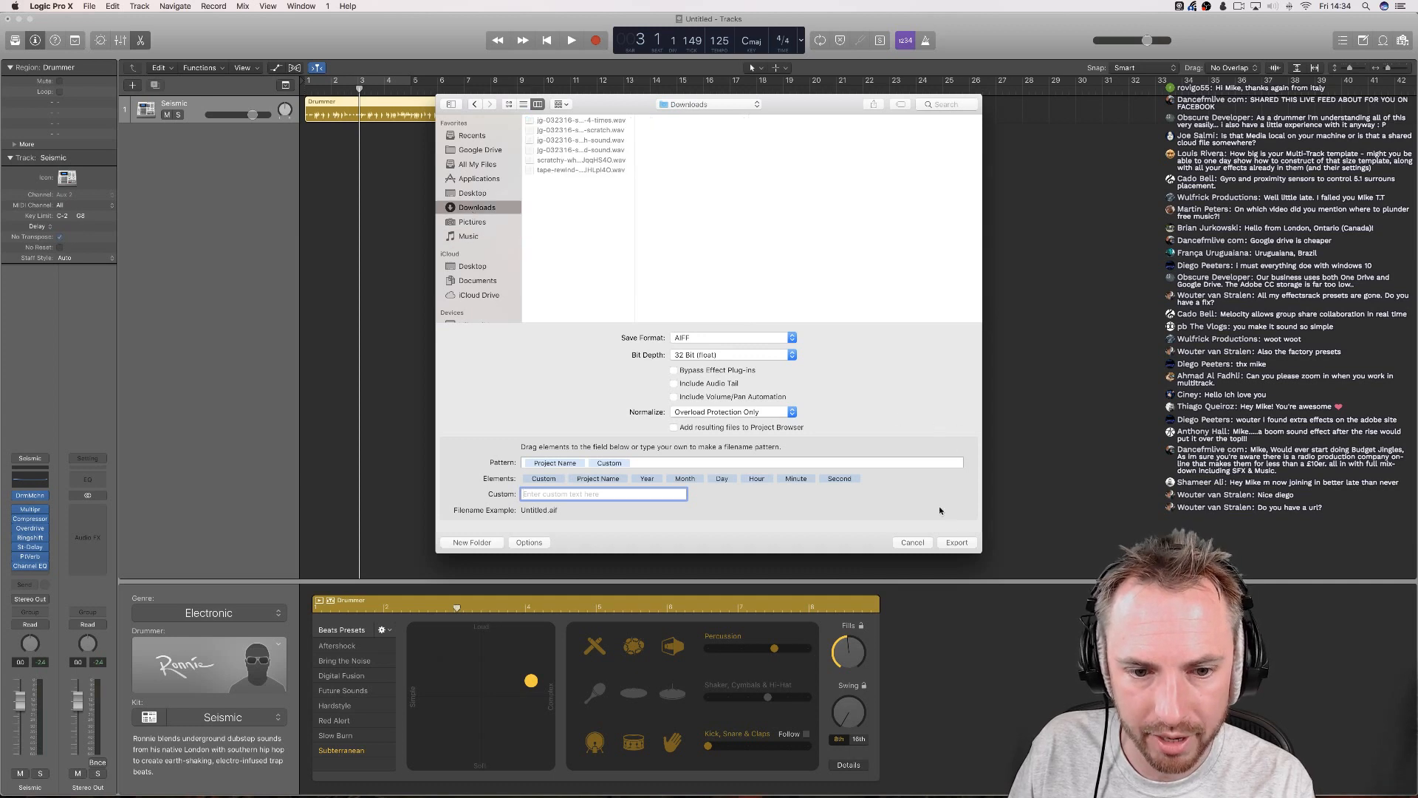
left_click(956, 542)
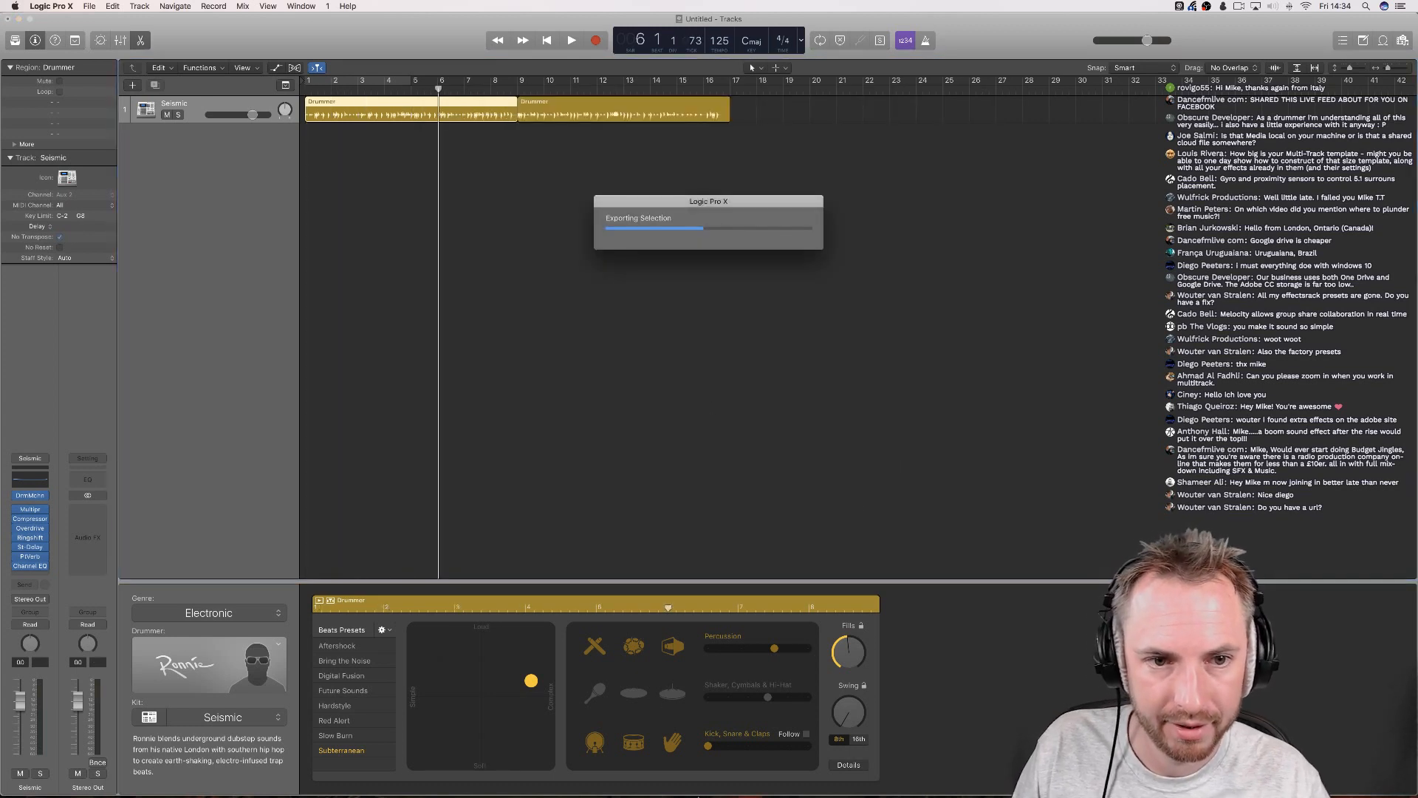
Switch to Adobe Audition and place the exported drum file at the start of the first Music track.
mouse_move(740, 796)
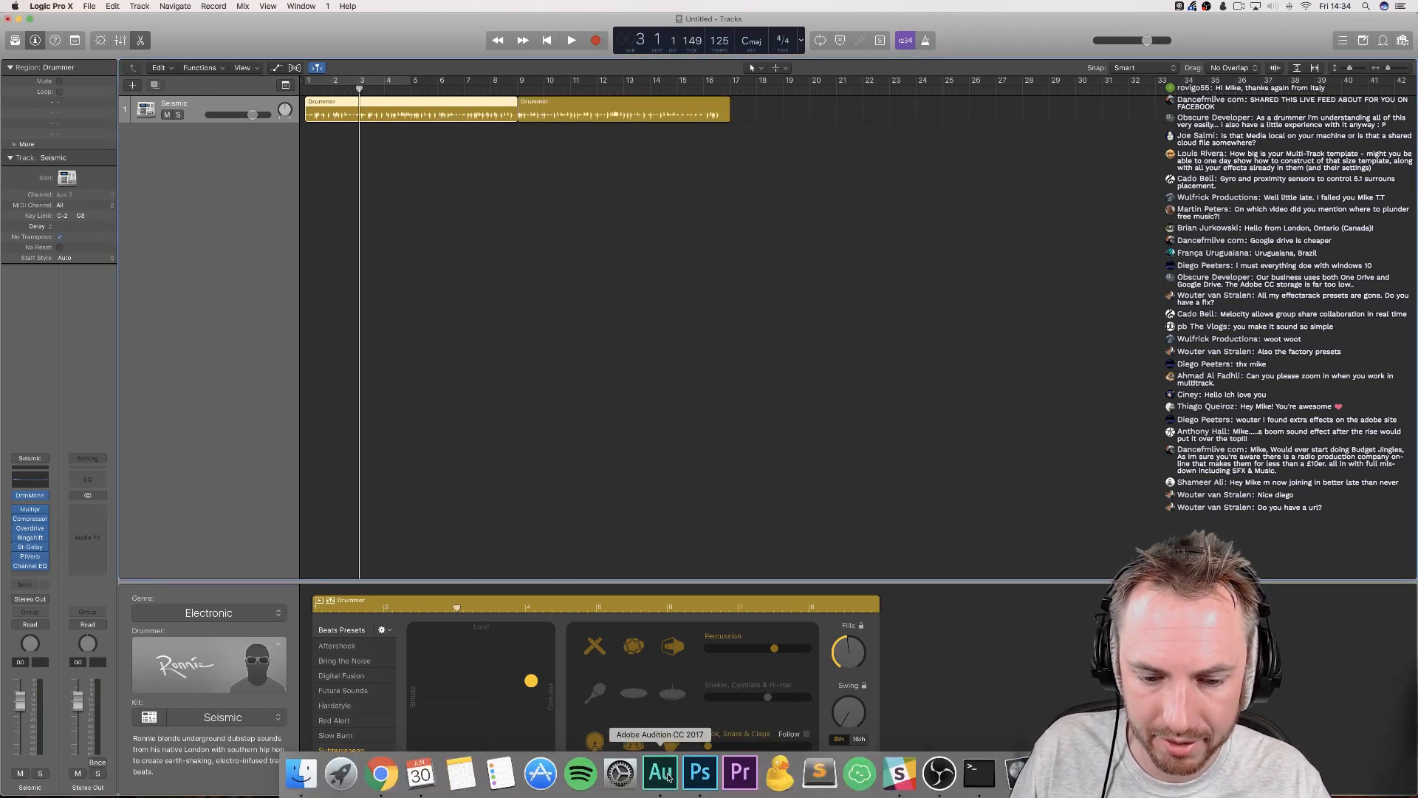
left_click(668, 777)
left_click_drag(1034, 725, 436, 414)
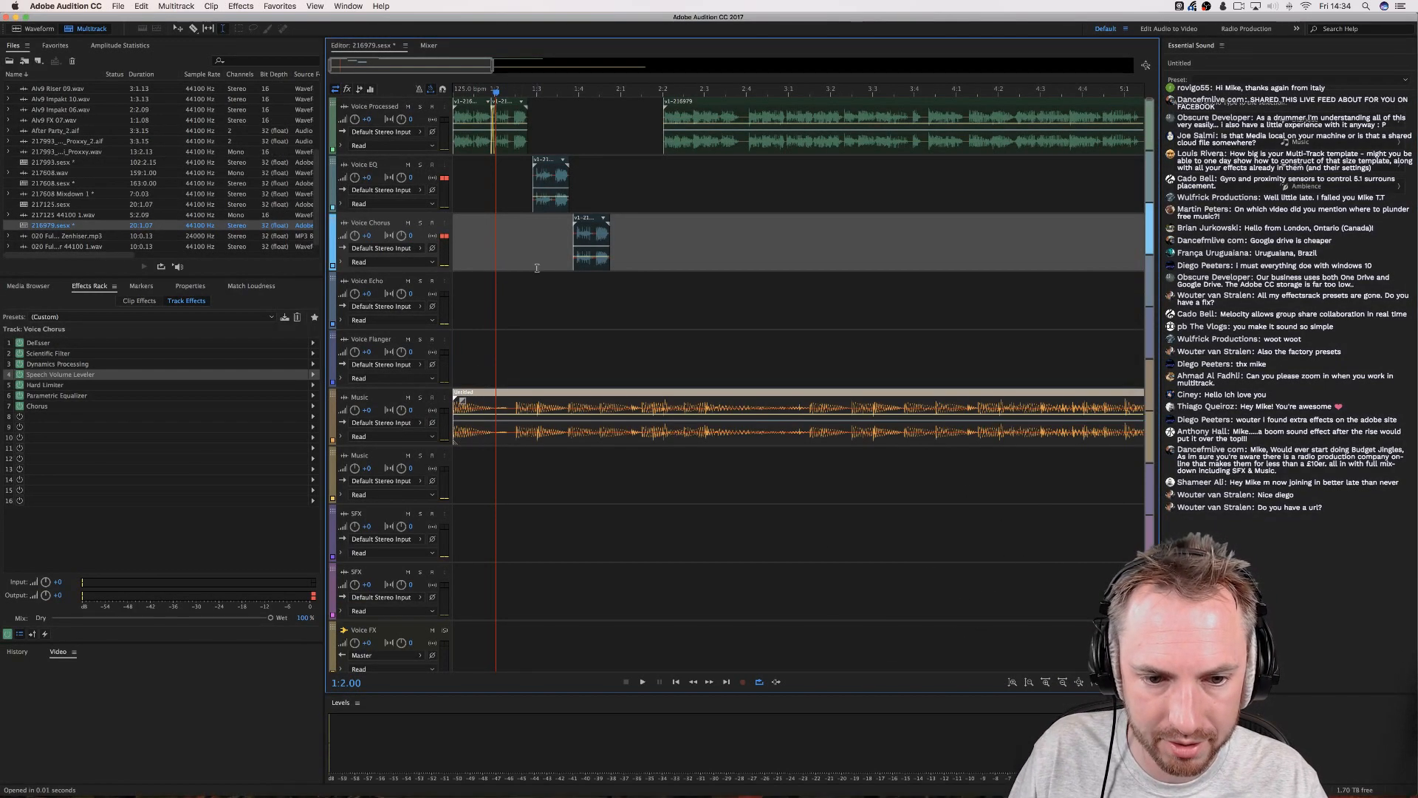
Play back the opening of the session to check the voice clips against the drum beat.
left_click(521, 299)
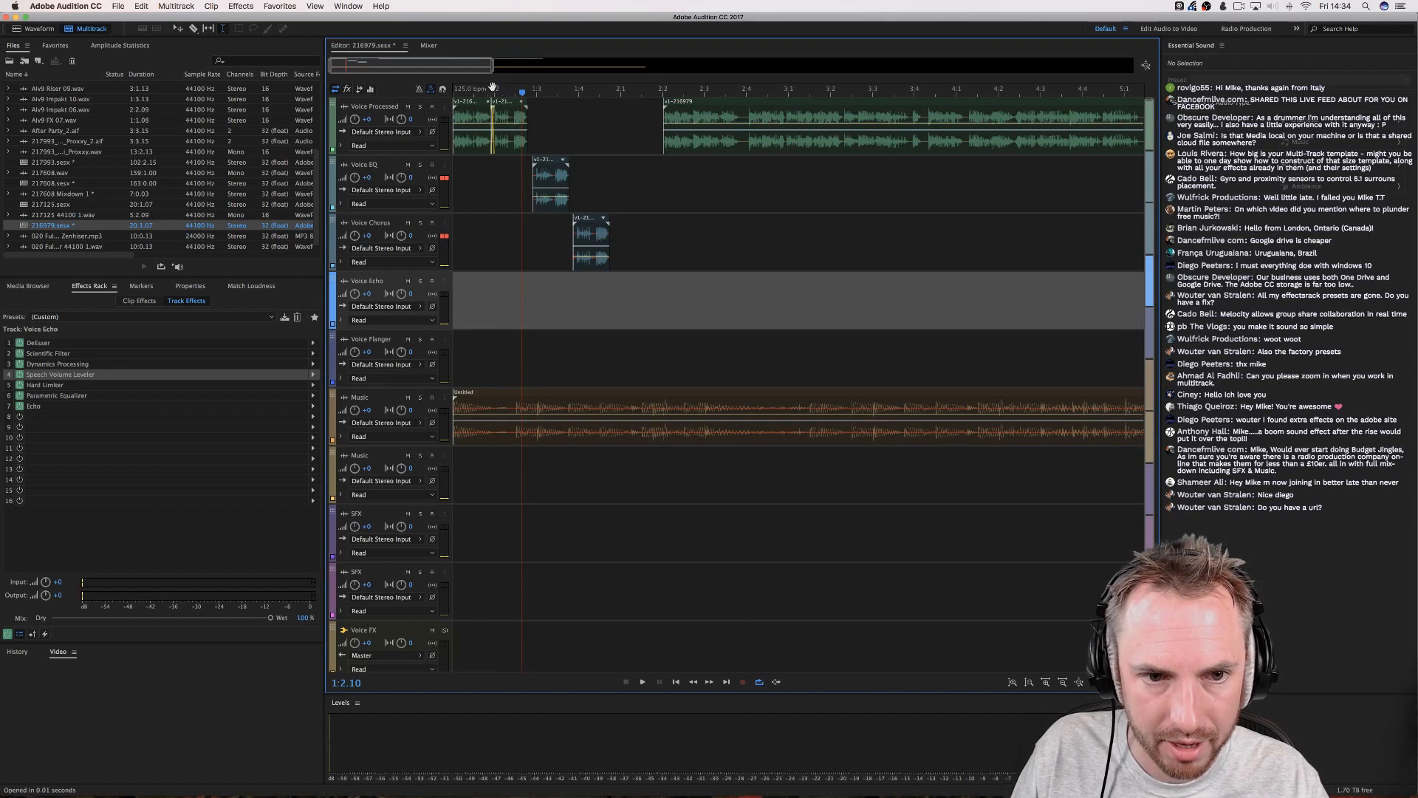
key("space")
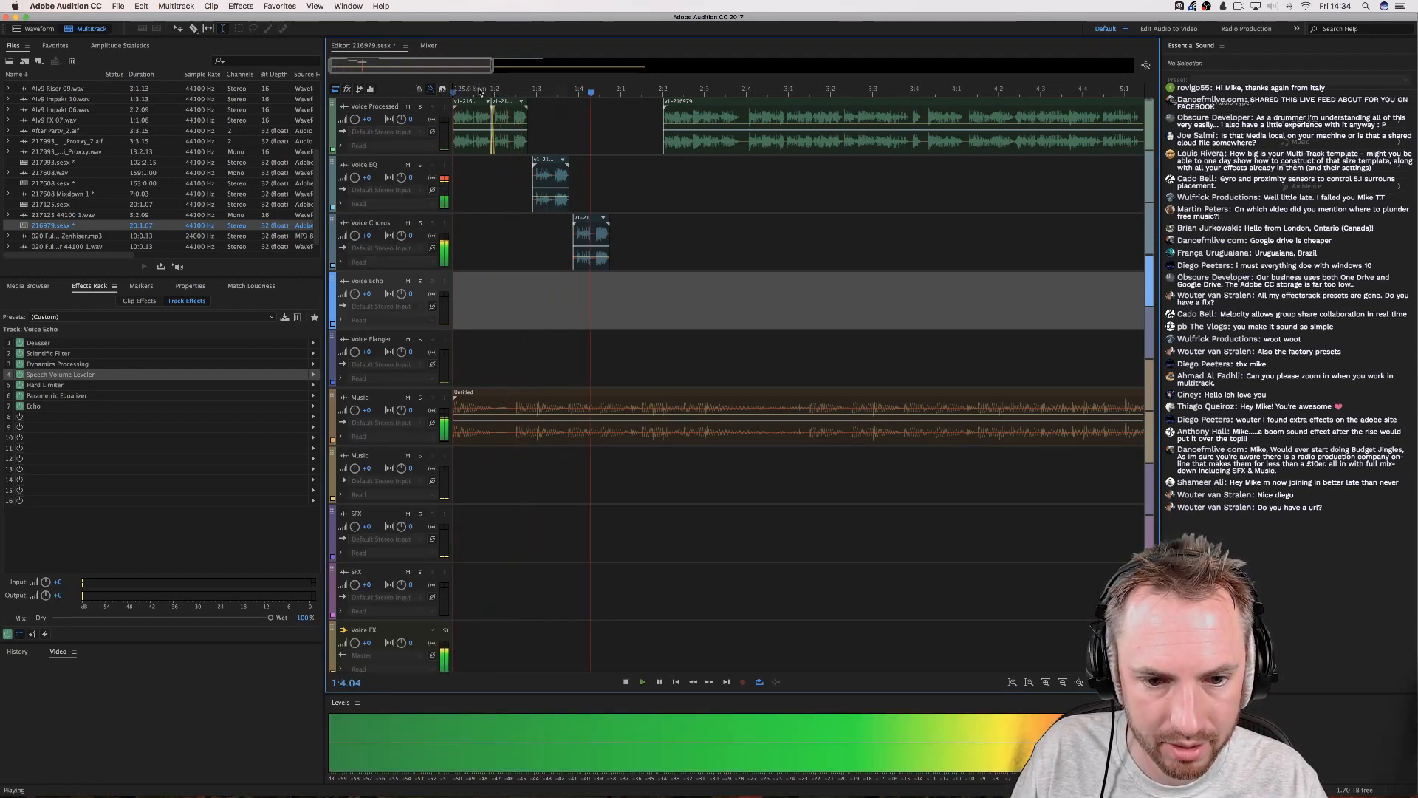
key("space")
key("minus")
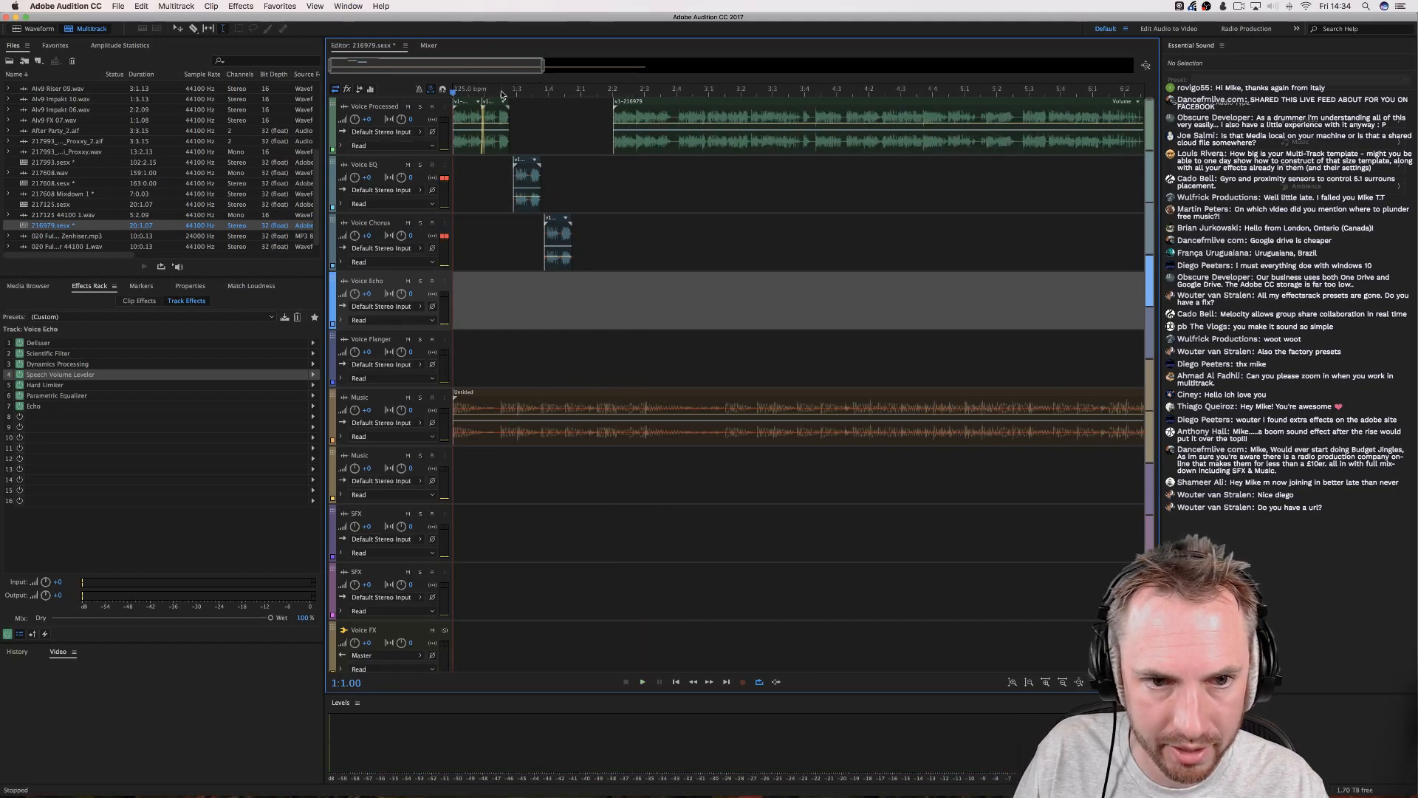
key("space")
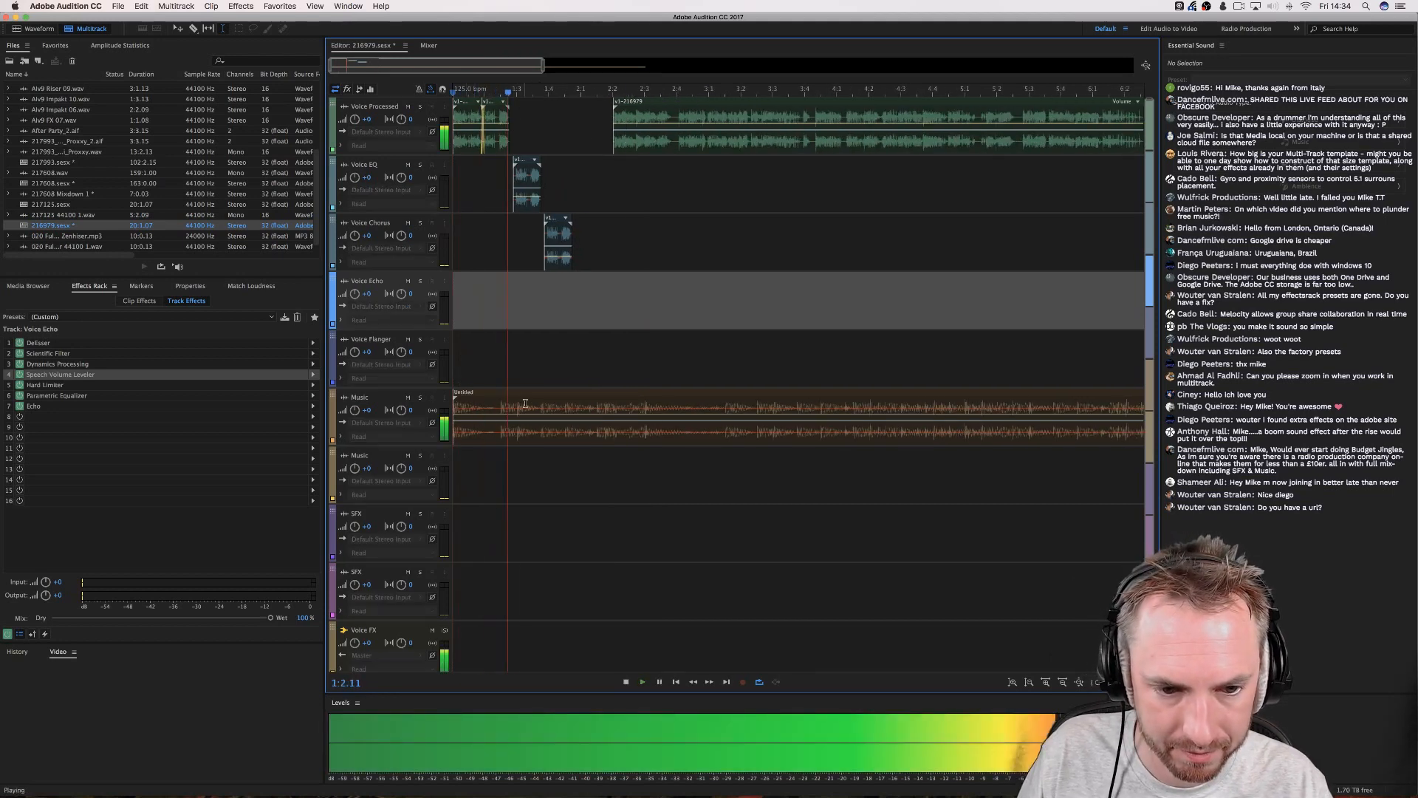
key("space")
key("space")
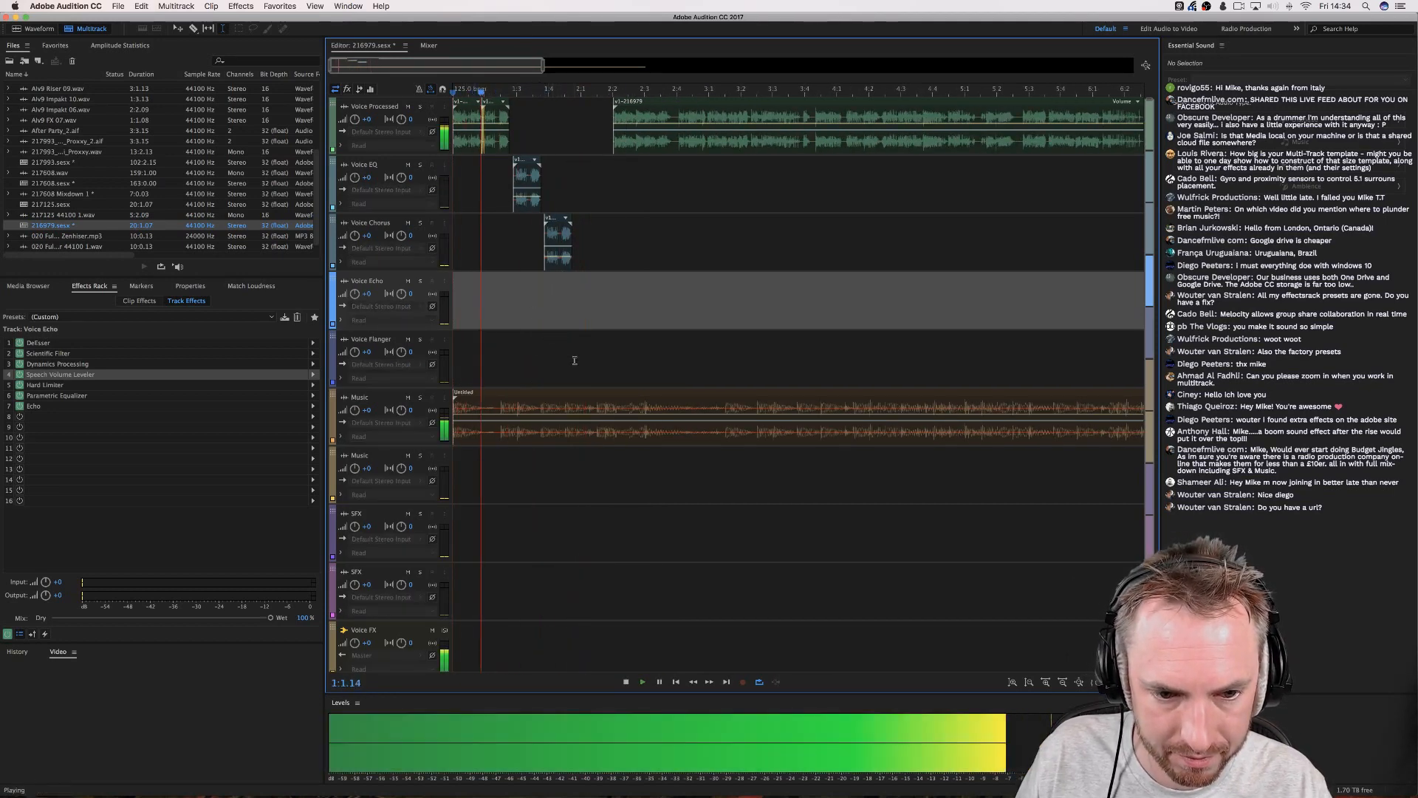
Select the first beat from the session start and switch the time display to Decimal (mm:ss.ddd) to measure its length.
left_click(486, 172)
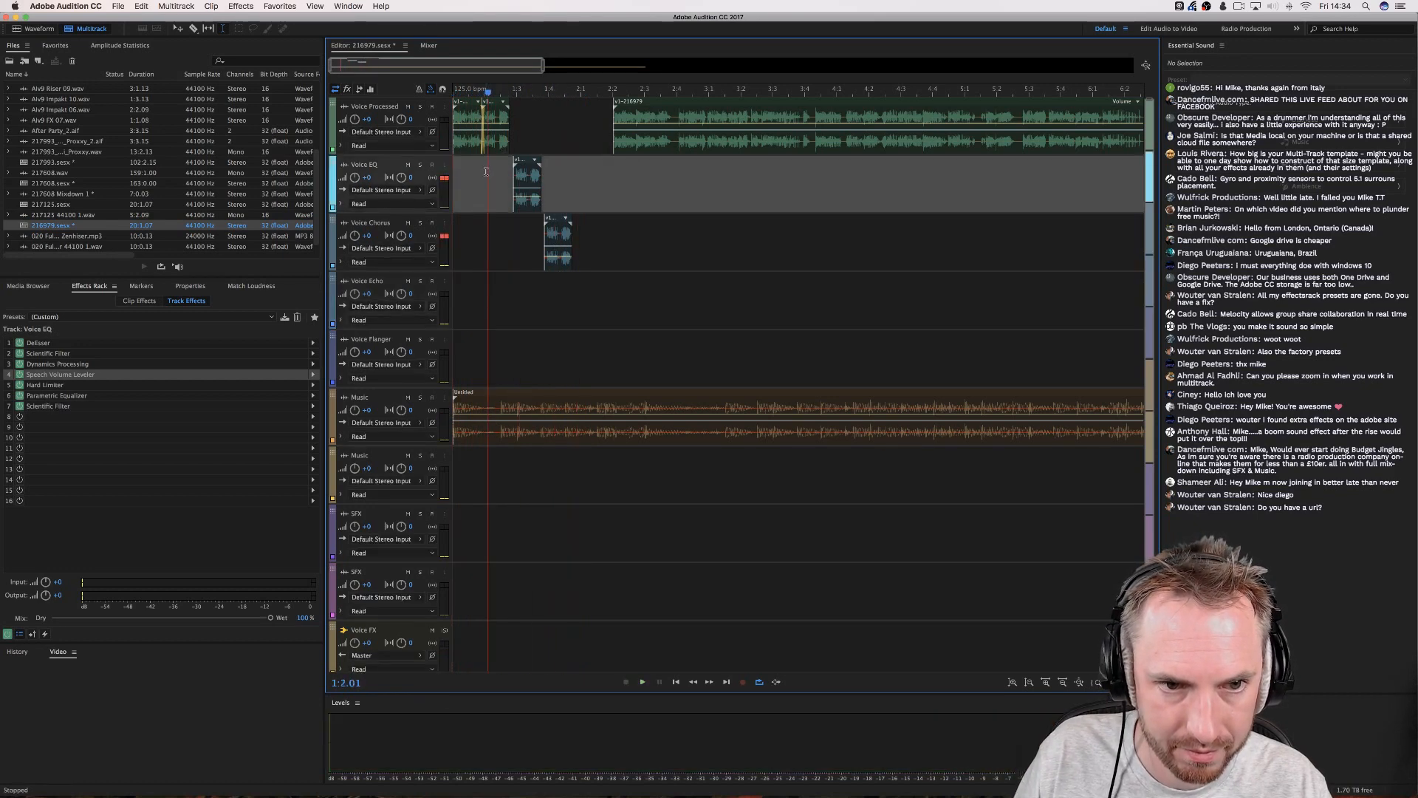
left_click(486, 172)
left_click_drag(485, 173, 384, 178)
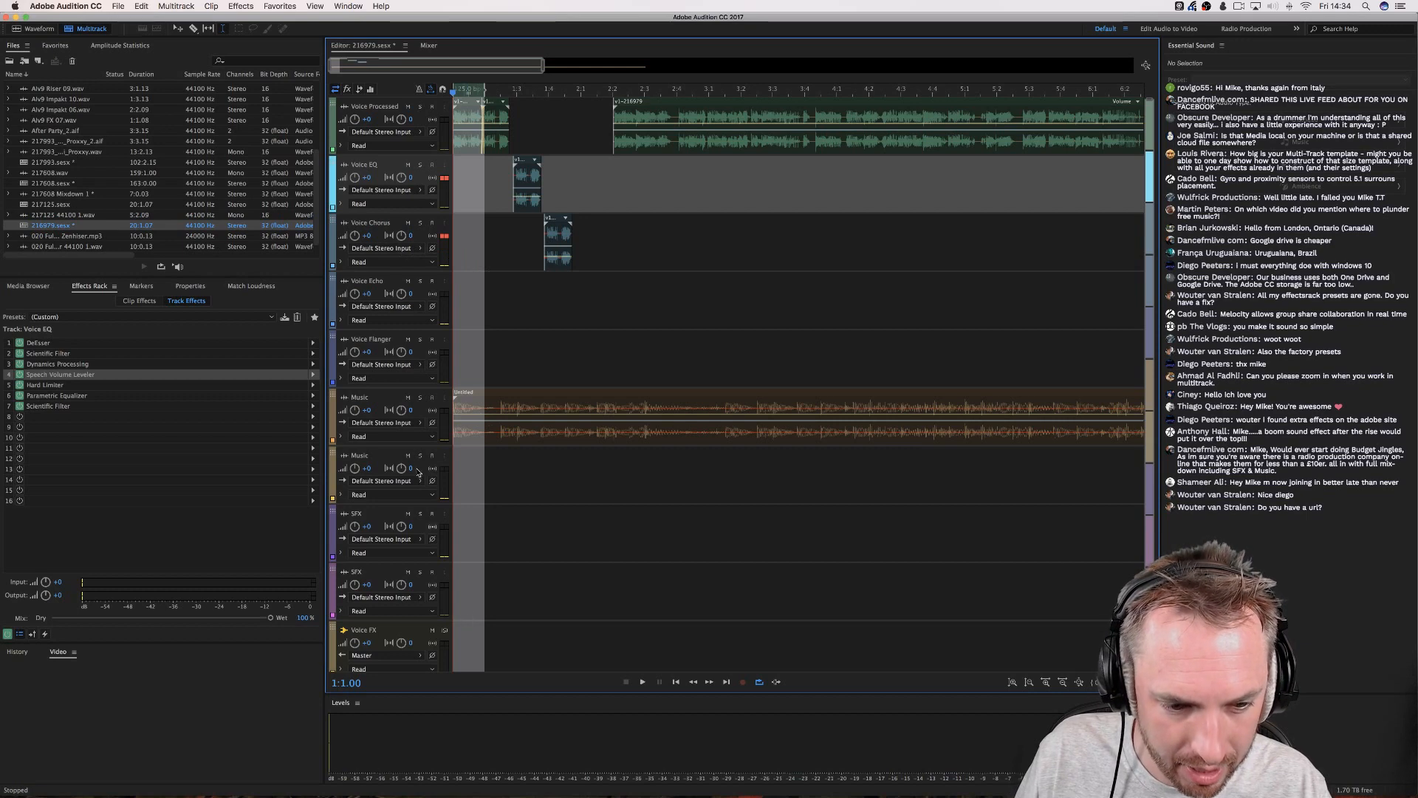
right_click(475, 91)
mouse_move(520, 99)
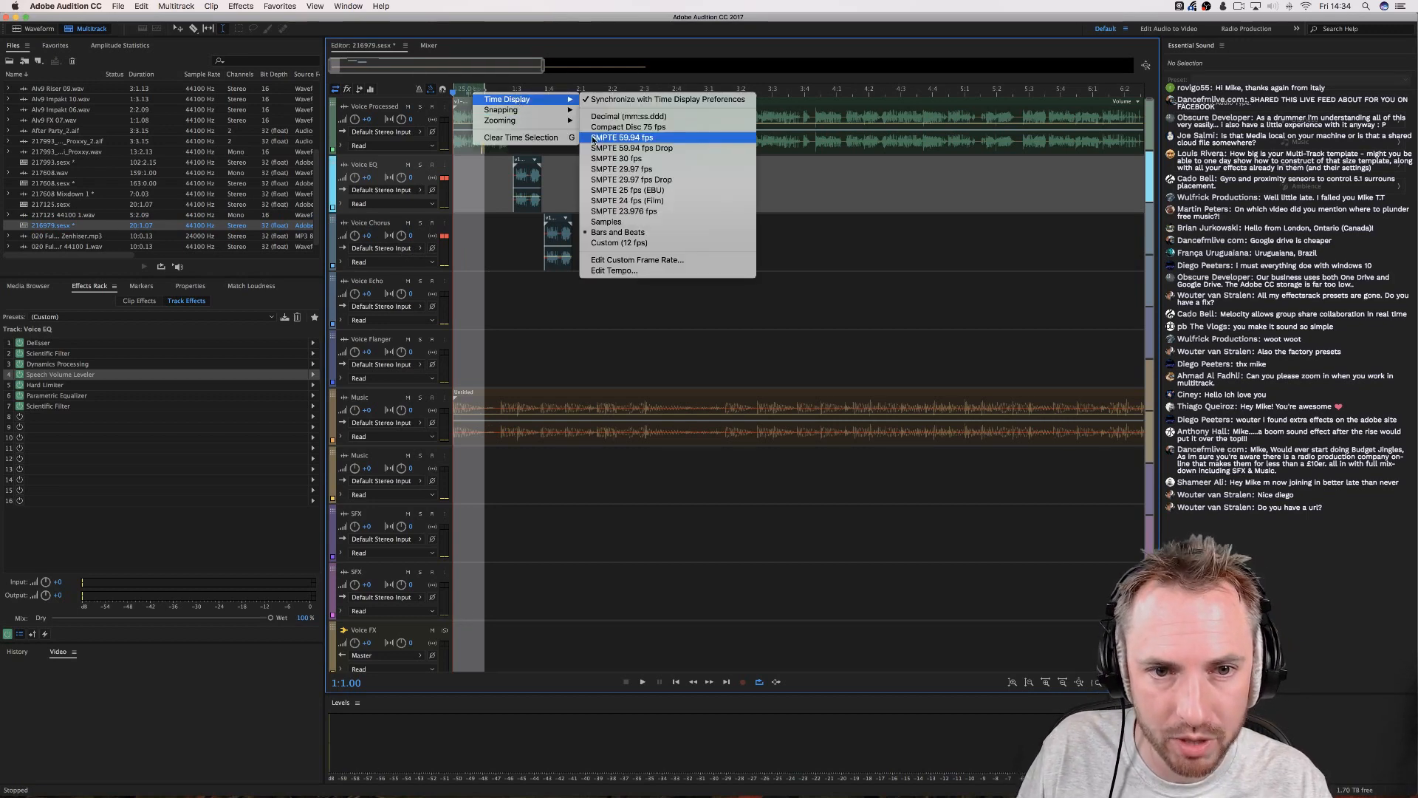
left_click(585, 116)
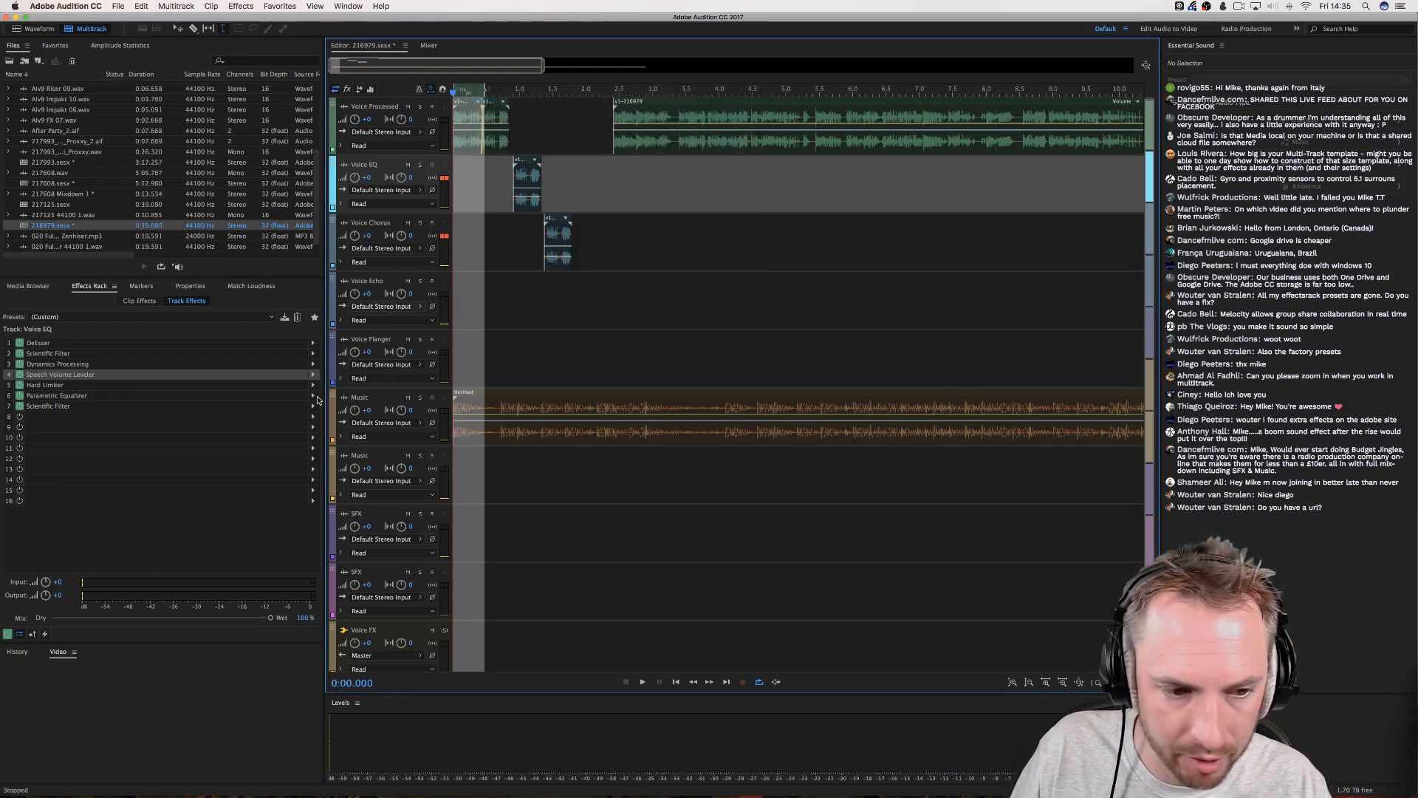
Calculate 485*2 and set the right-channel delay time of the Voice Echo track's Echo effect to 970 ms.
left_click(462, 308)
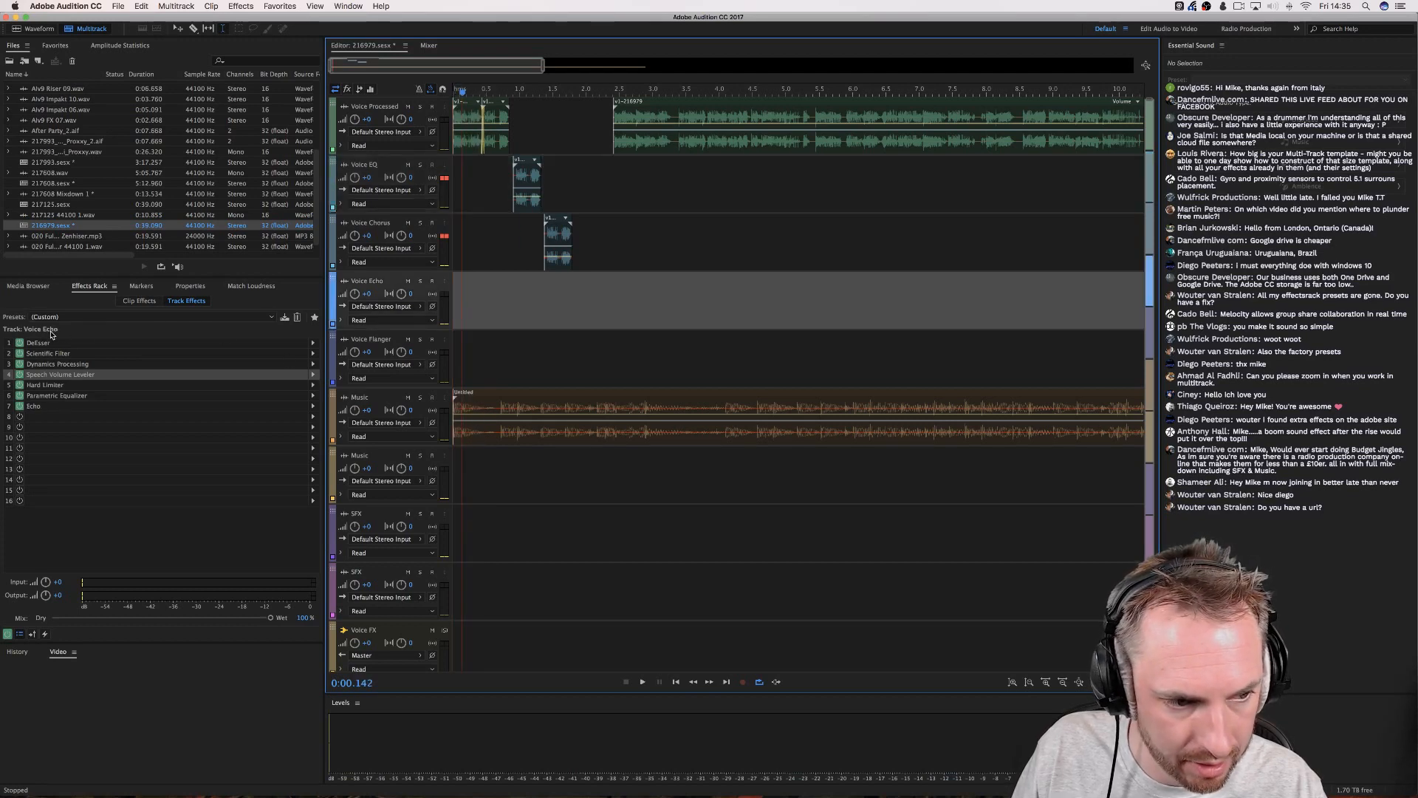
left_click(308, 411)
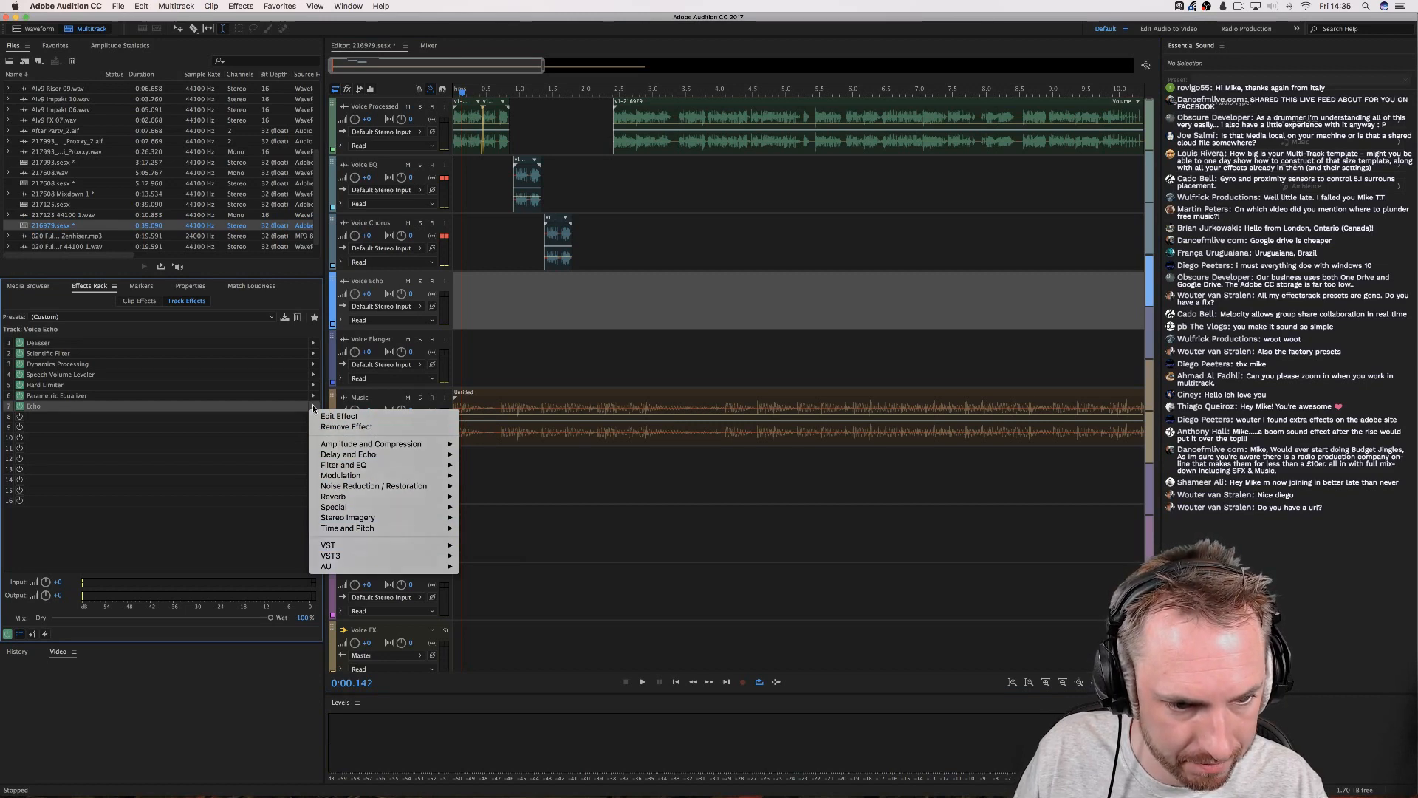
left_click(339, 416)
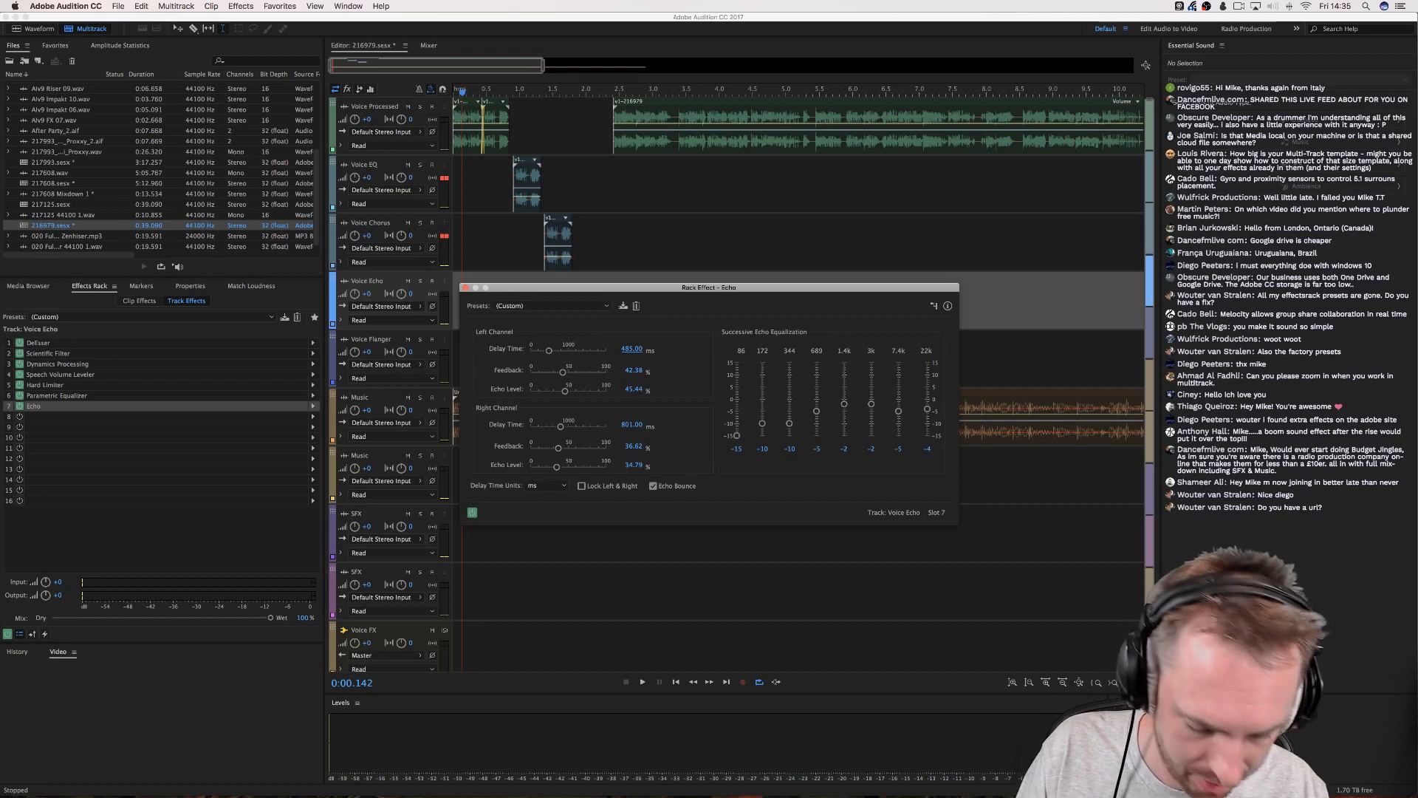
key("super+space")
type("48")
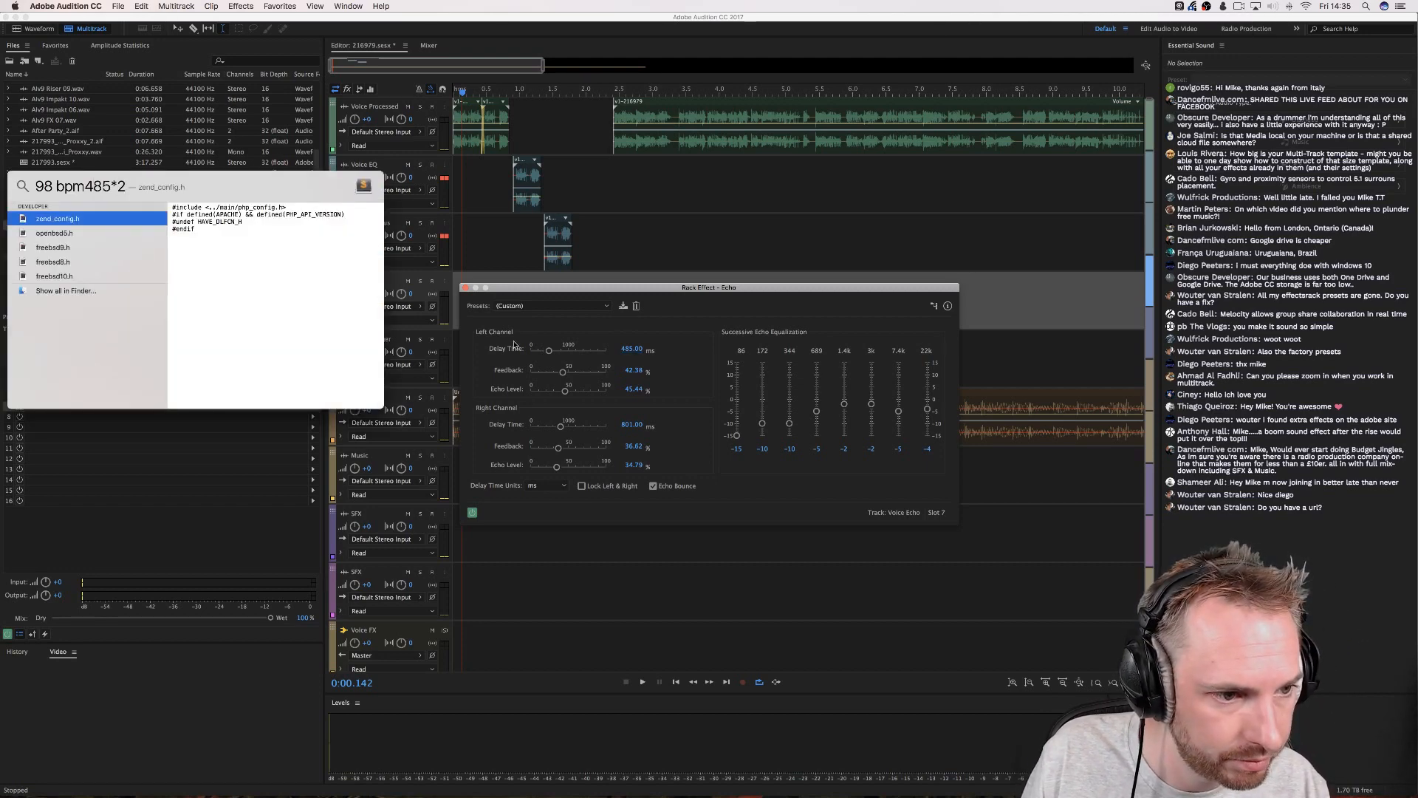
key("BackSpace")
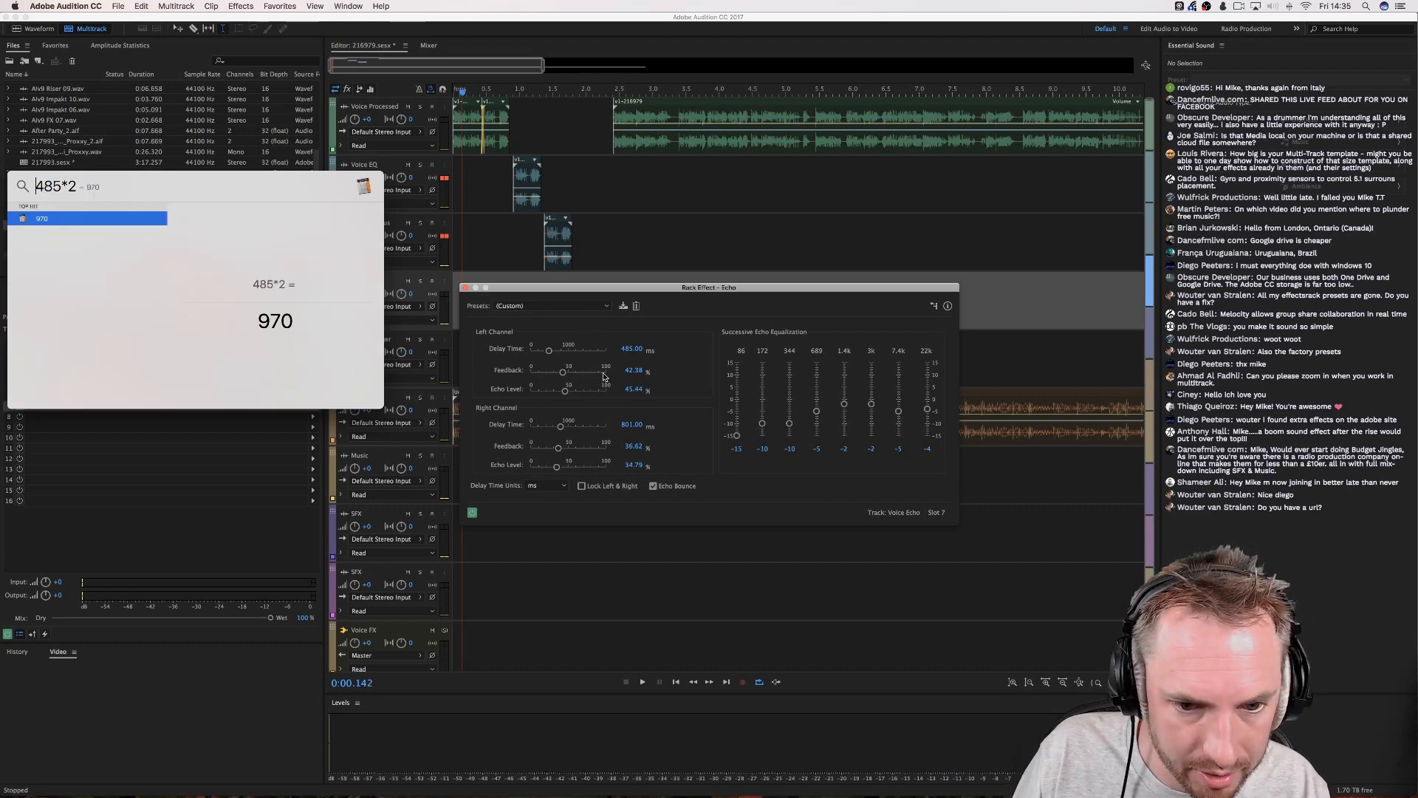
left_click(627, 425)
type("970")
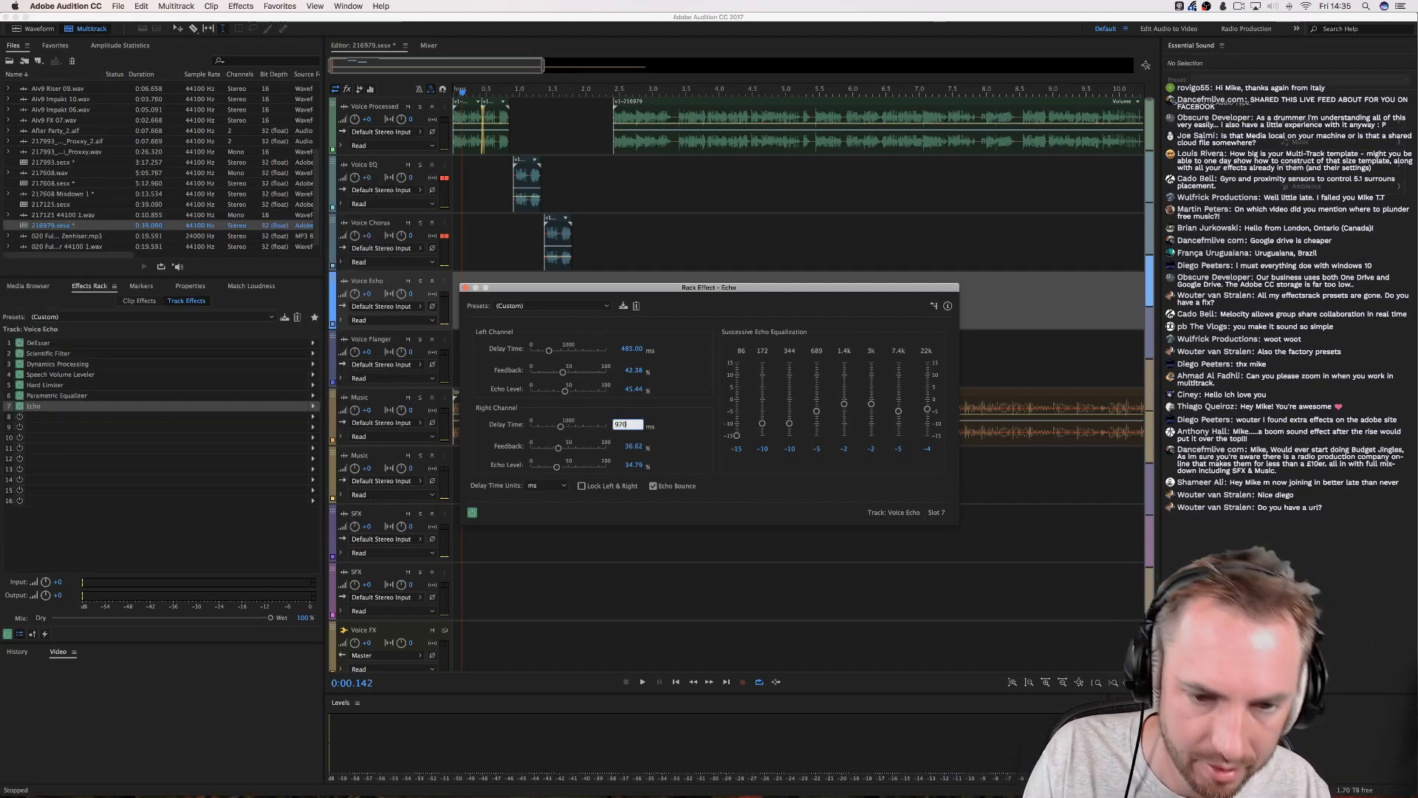
left_click(464, 287)
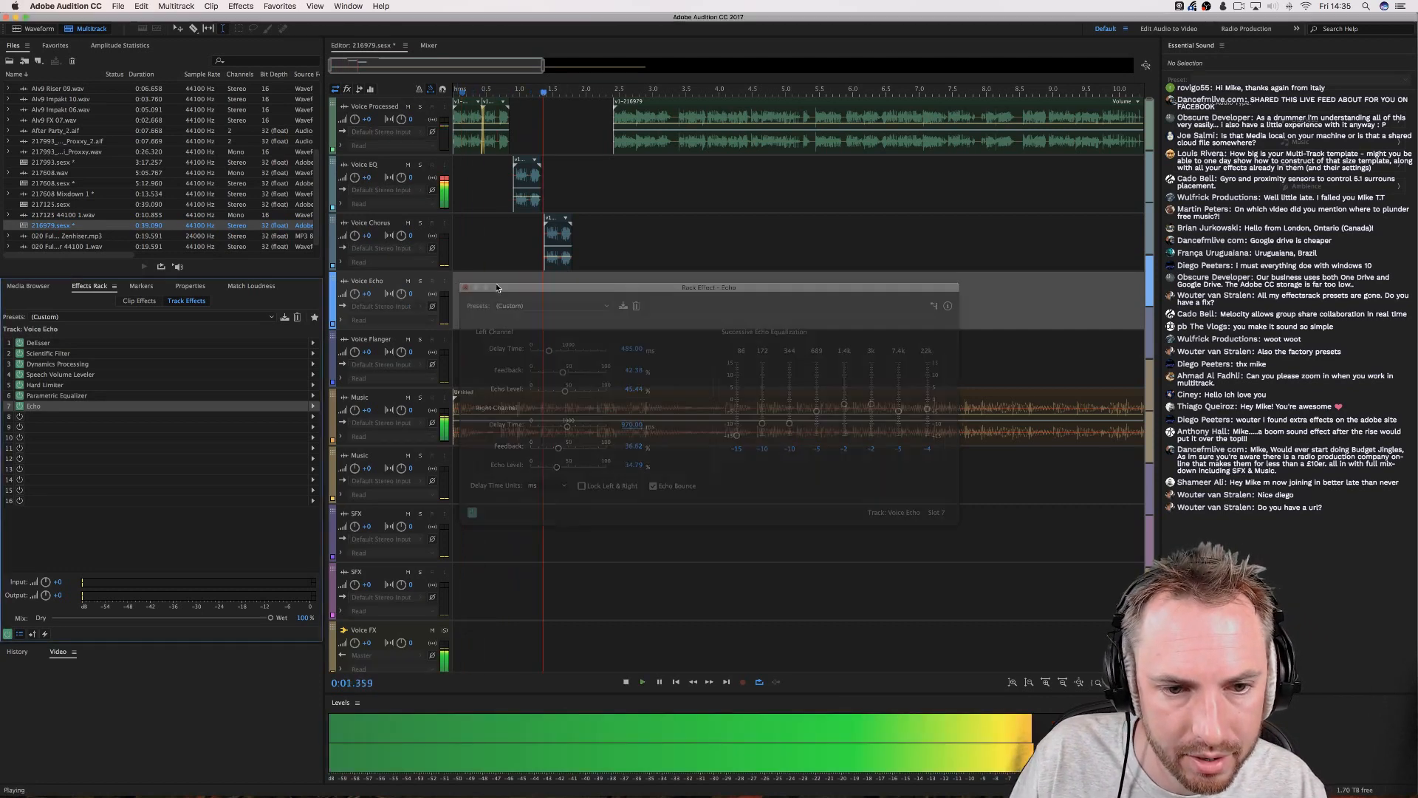
key("space")
Copy the Voice Chorus clip onto the Voice Echo track directly below, at the same time position.
left_click_drag(557, 227, 559, 296)
left_click(563, 299)
left_click(536, 252)
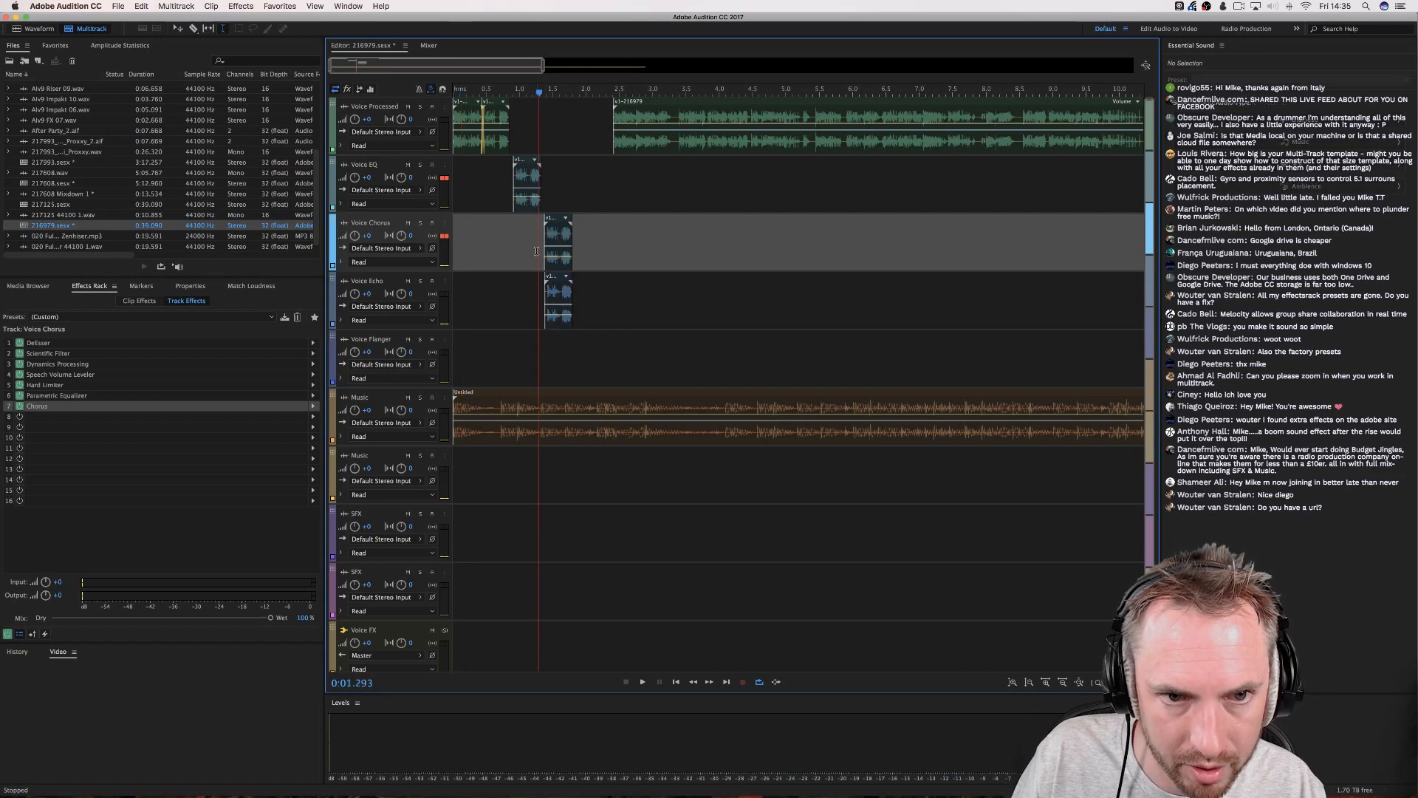
Set the time display to Bars and Beats and move the long Voice Processed clip later to widen the gap before it.
right_click(524, 99)
mouse_move(583, 99)
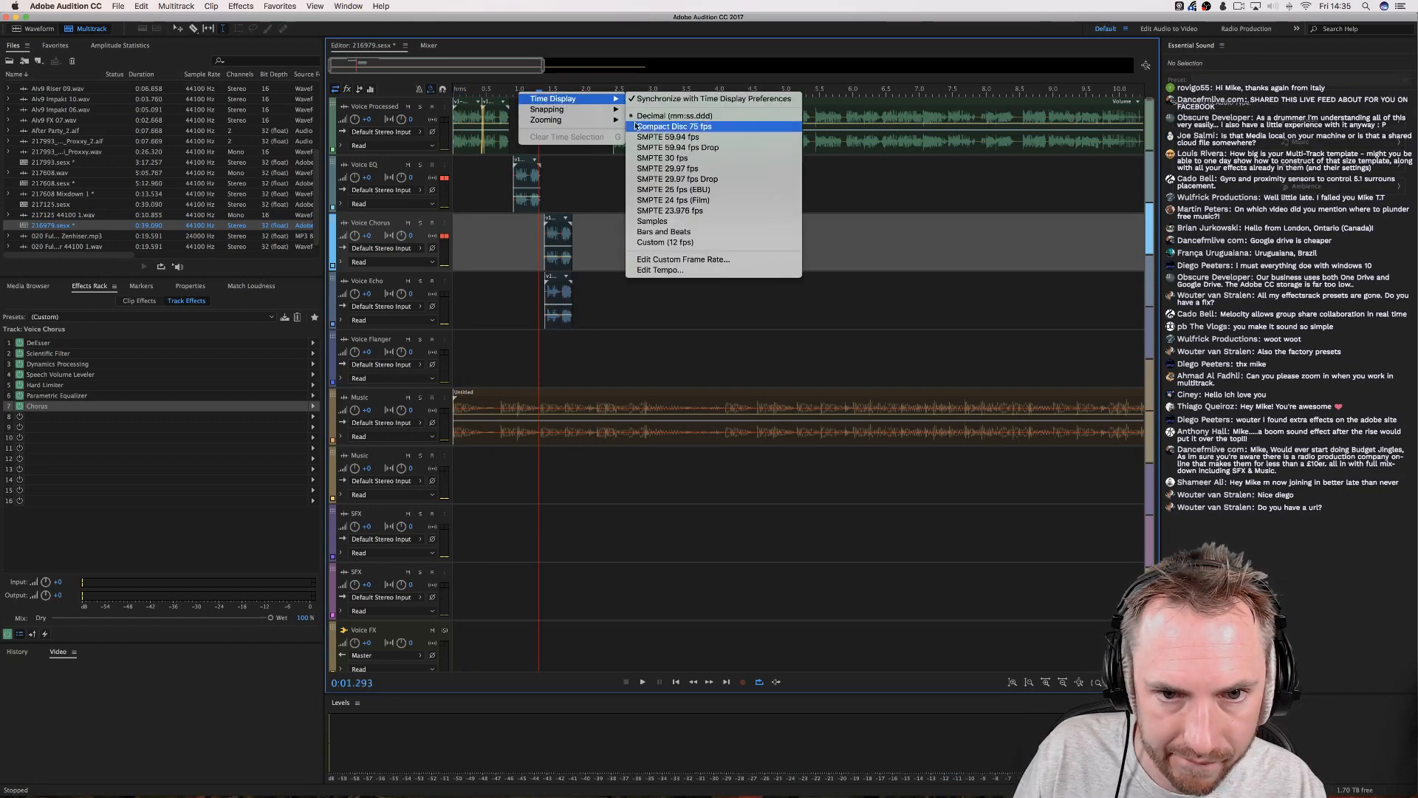
left_click(663, 231)
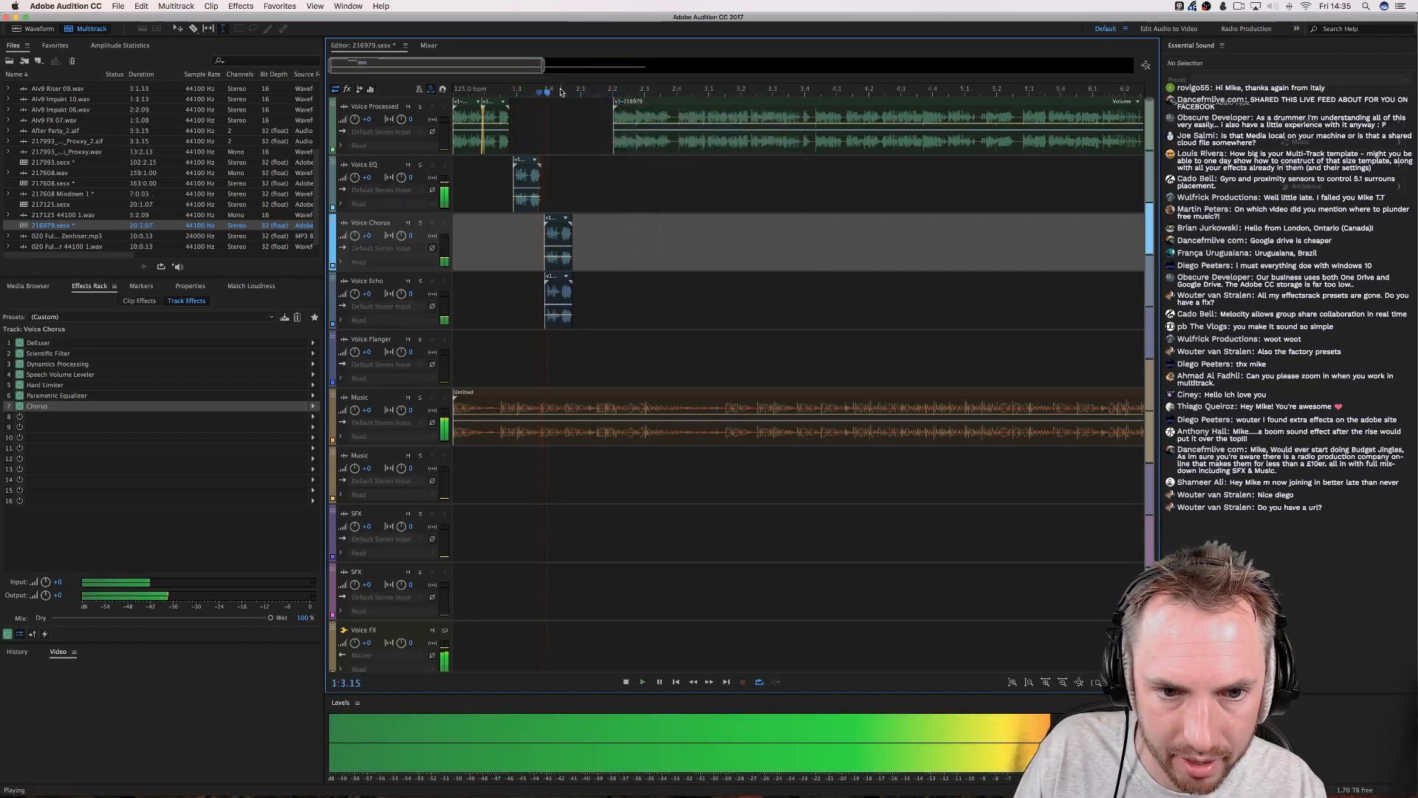
left_click_drag(645, 136, 743, 136)
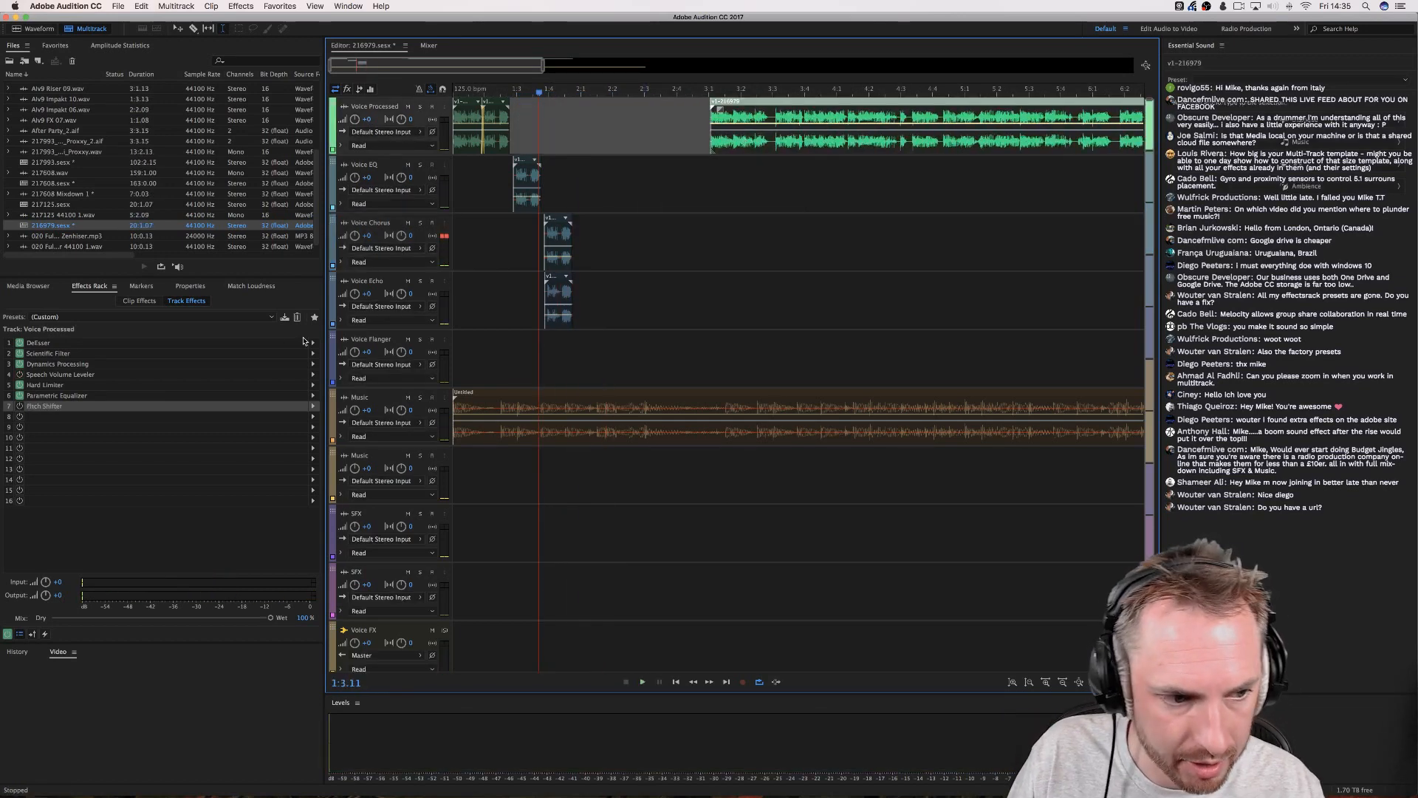
Raise the Voice Echo track's Echo settings: left feedback about 88% and level 90%, right feedback about 84% and level 100%.
left_click(504, 301)
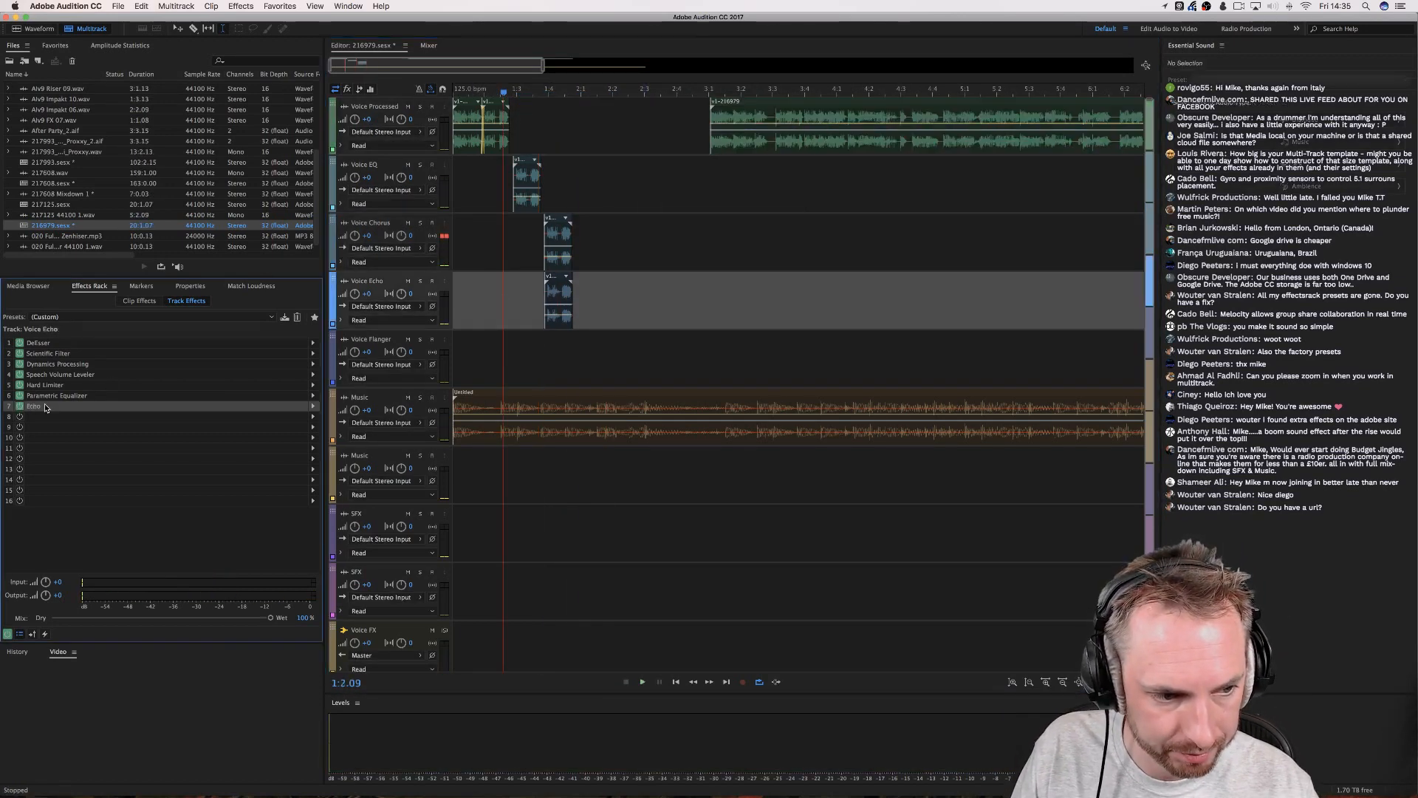
double_click(45, 406)
key("space")
left_click(602, 372)
key("space")
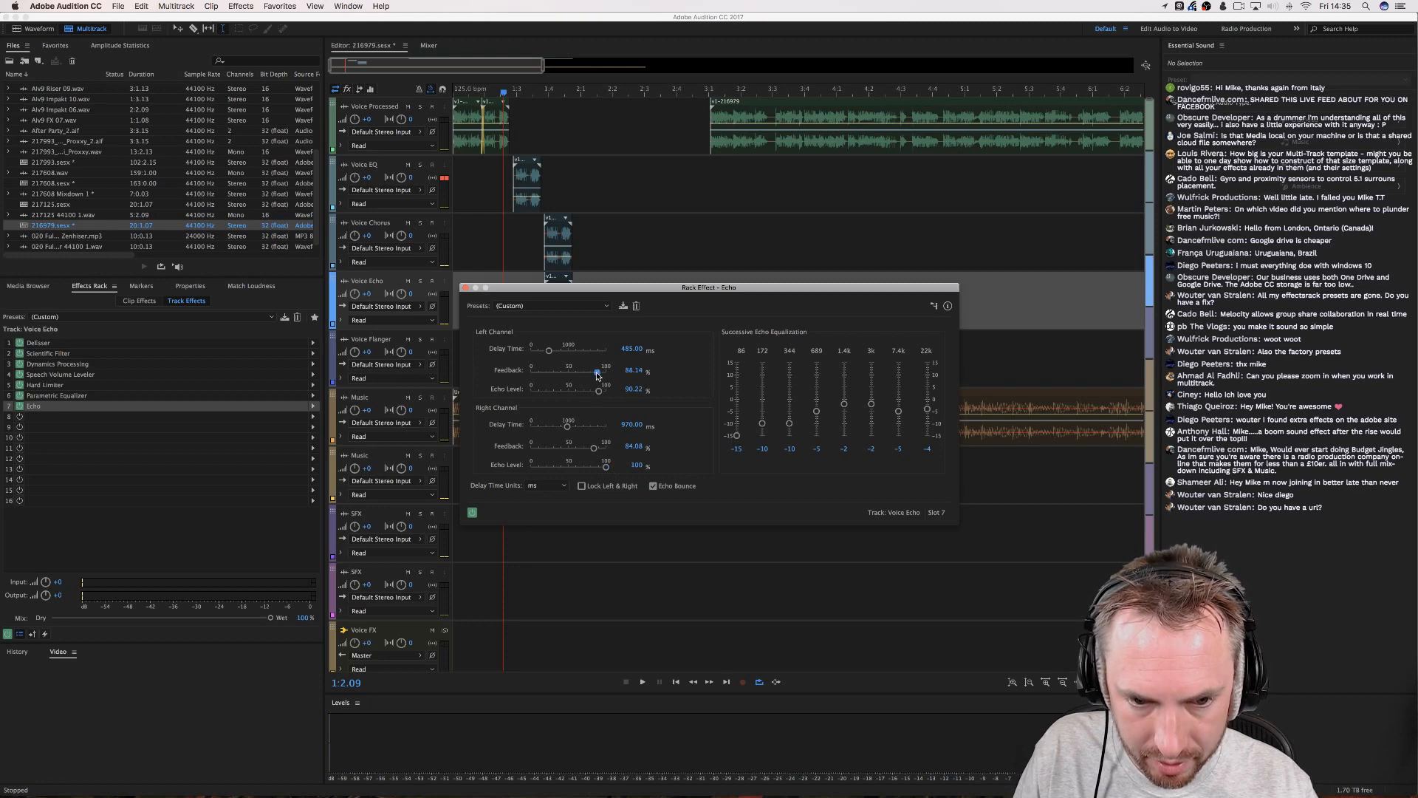
Raise the Voice Echo track's left echo level to 100%, left feedback to about 94% and right feedback to about 93%, then close the Echo effect.
key("space")
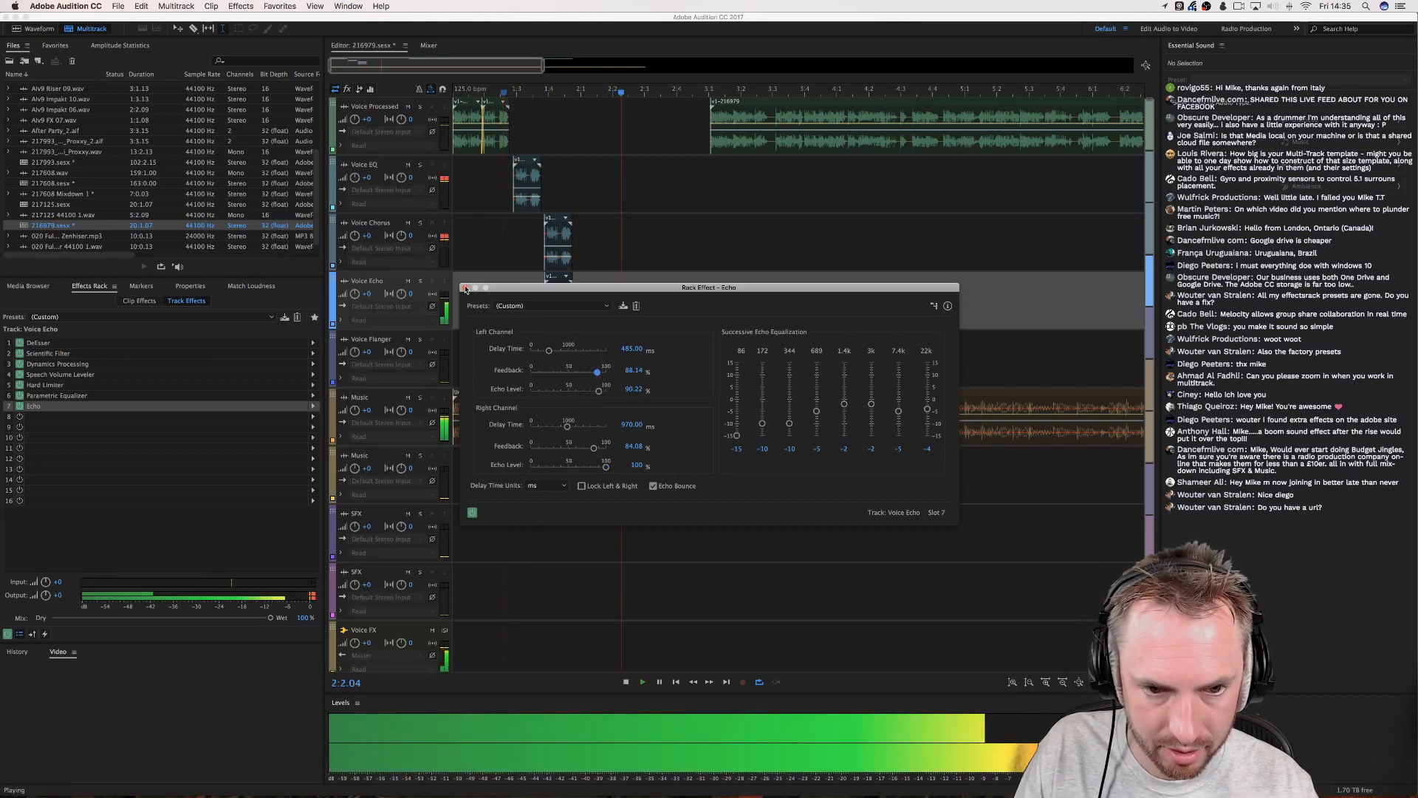
left_click_drag(599, 391, 612, 393)
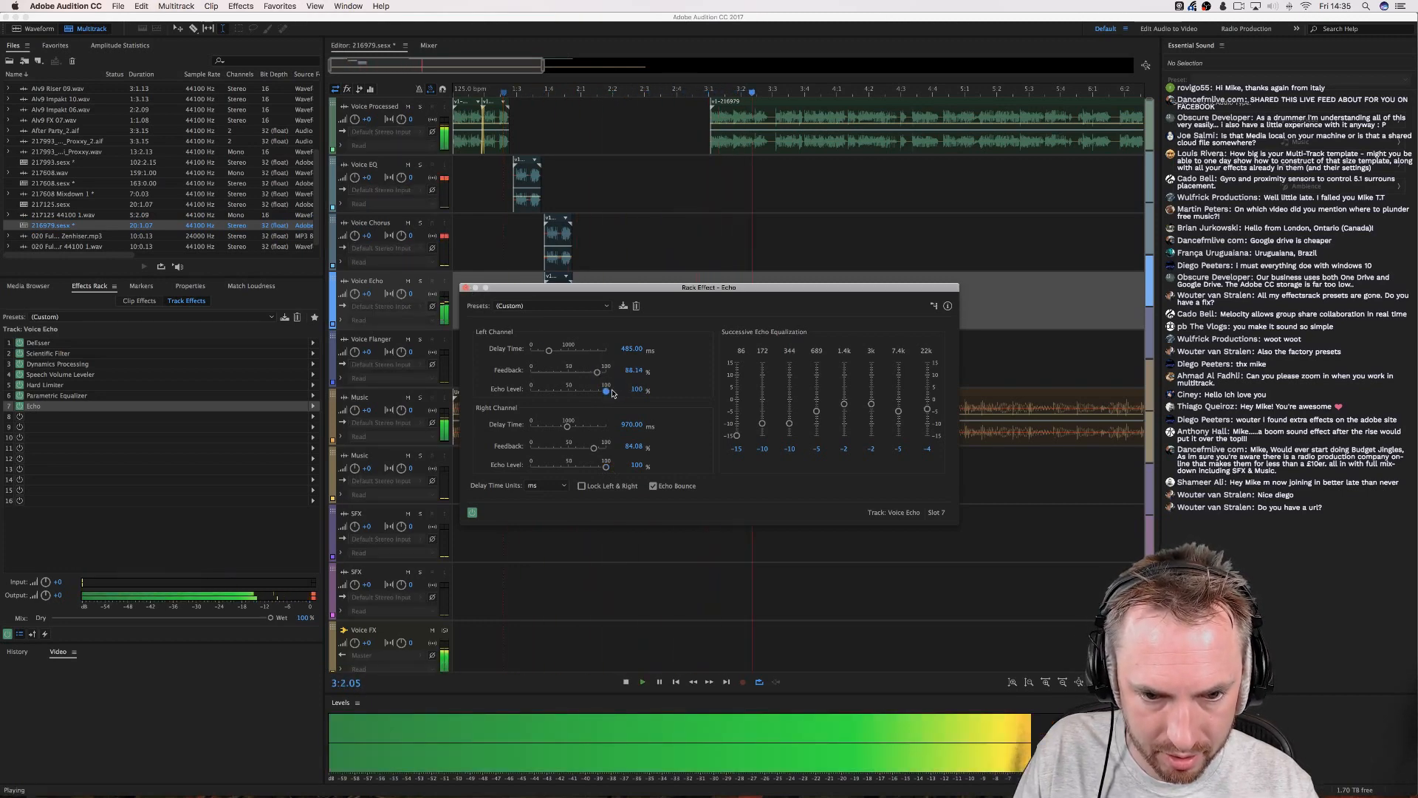
left_click(602, 448)
left_click(601, 372)
key("space")
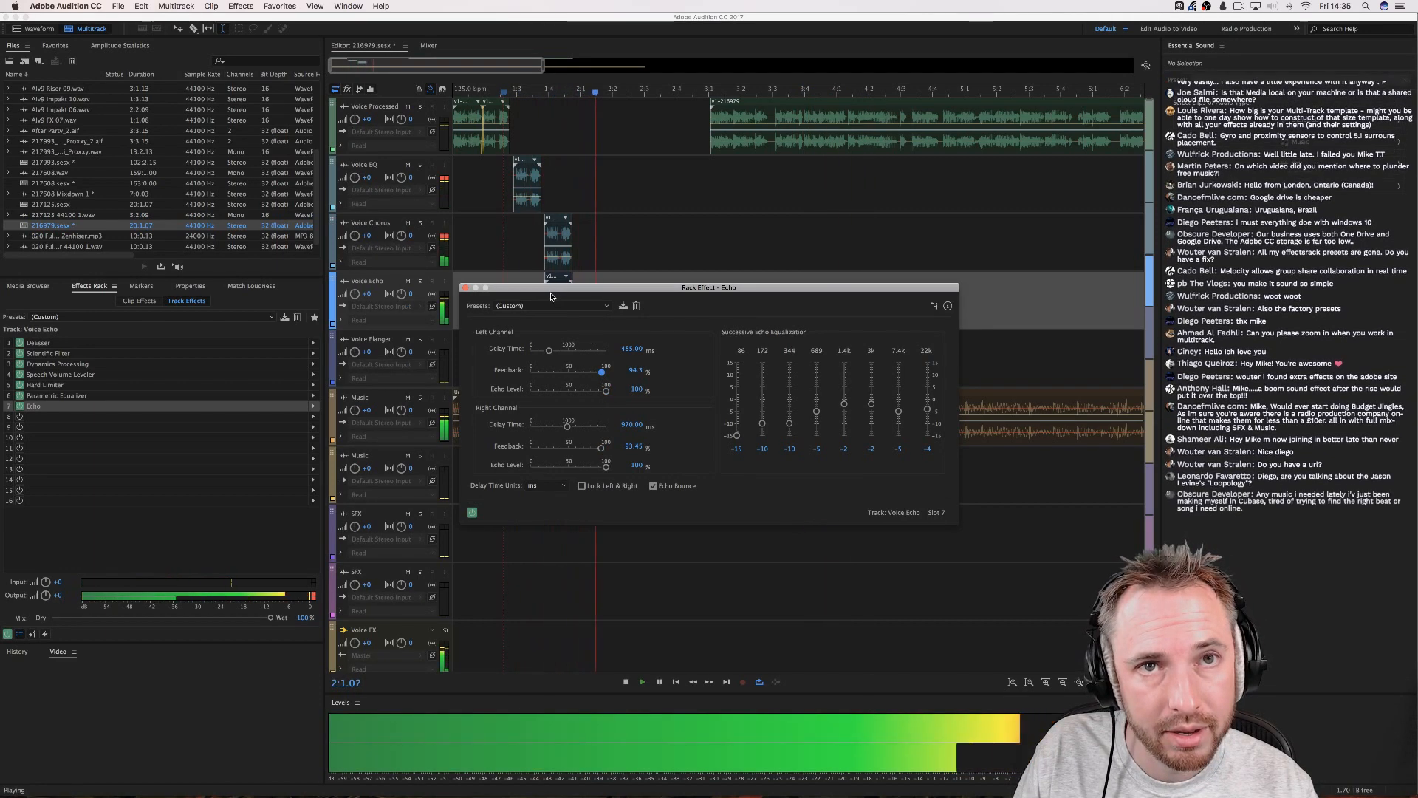
key("space")
left_click(465, 288)
Play back the echoed voice phrase and move the long Voice Processed clip slightly earlier to start at about bar 3.
left_click(552, 232)
key("space")
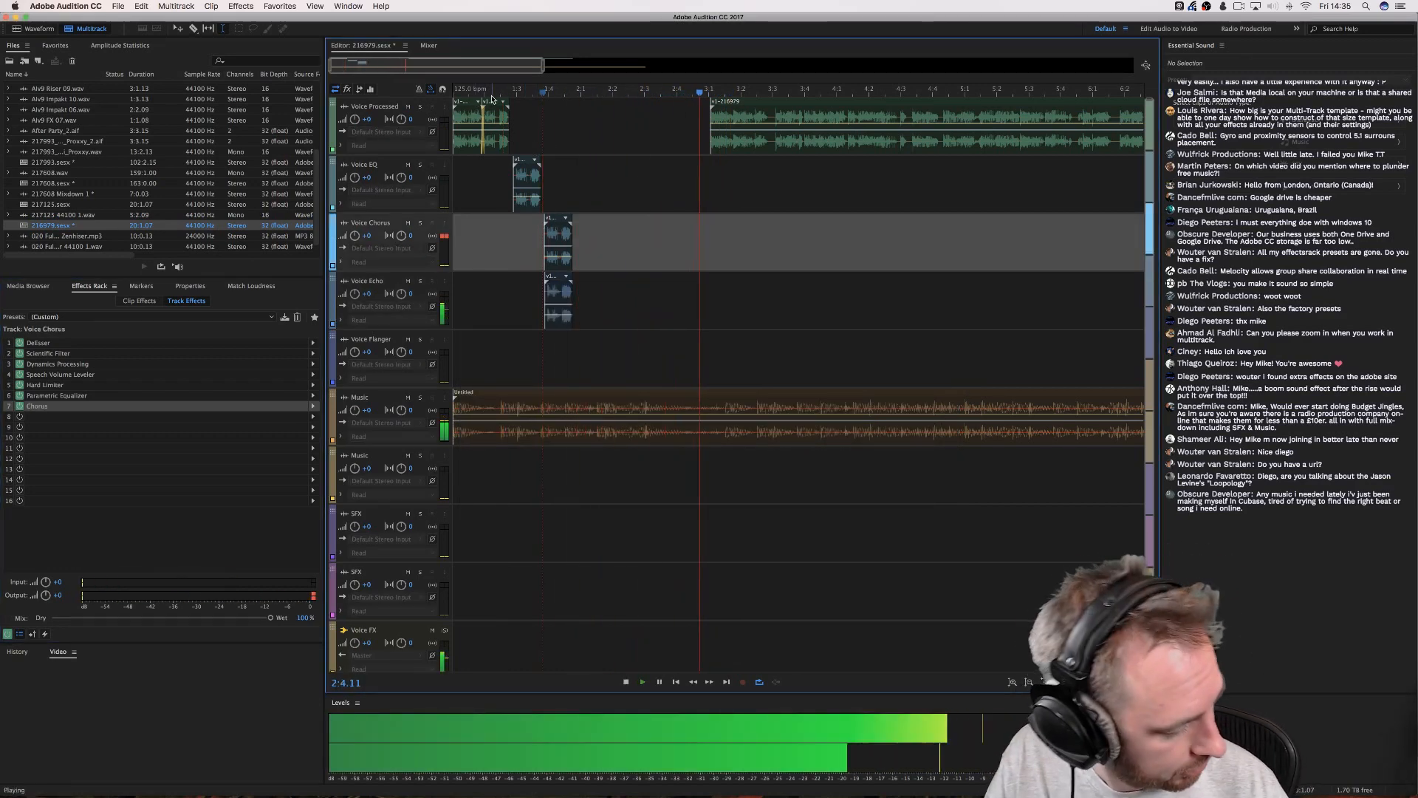
key("space")
left_click(718, 170)
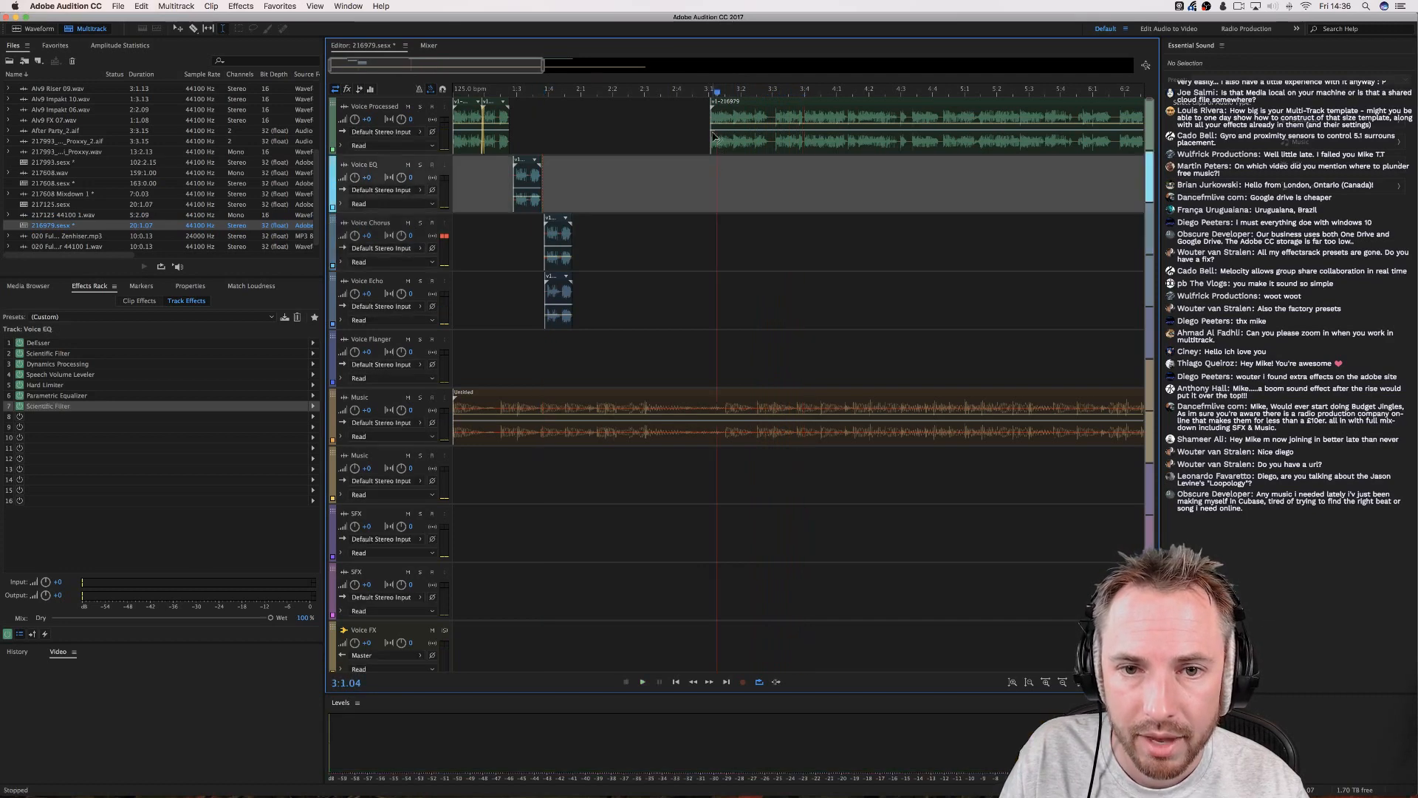
left_click_drag(716, 139, 714, 142)
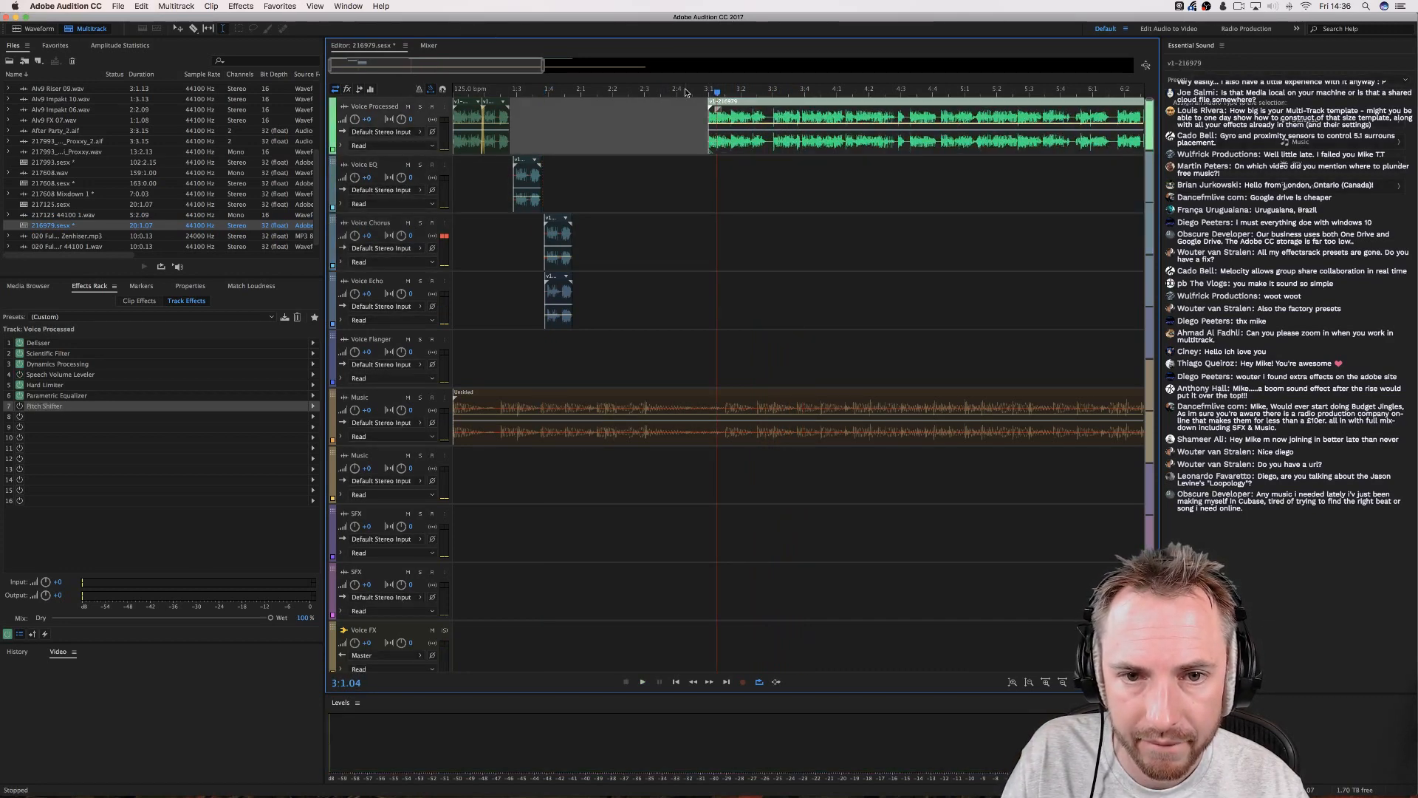
Split the long Voice Processed clip after its phrase at about 4:3 and move the remainder to start at about bar 5.
left_click_drag(685, 92, 378, 92)
key("space")
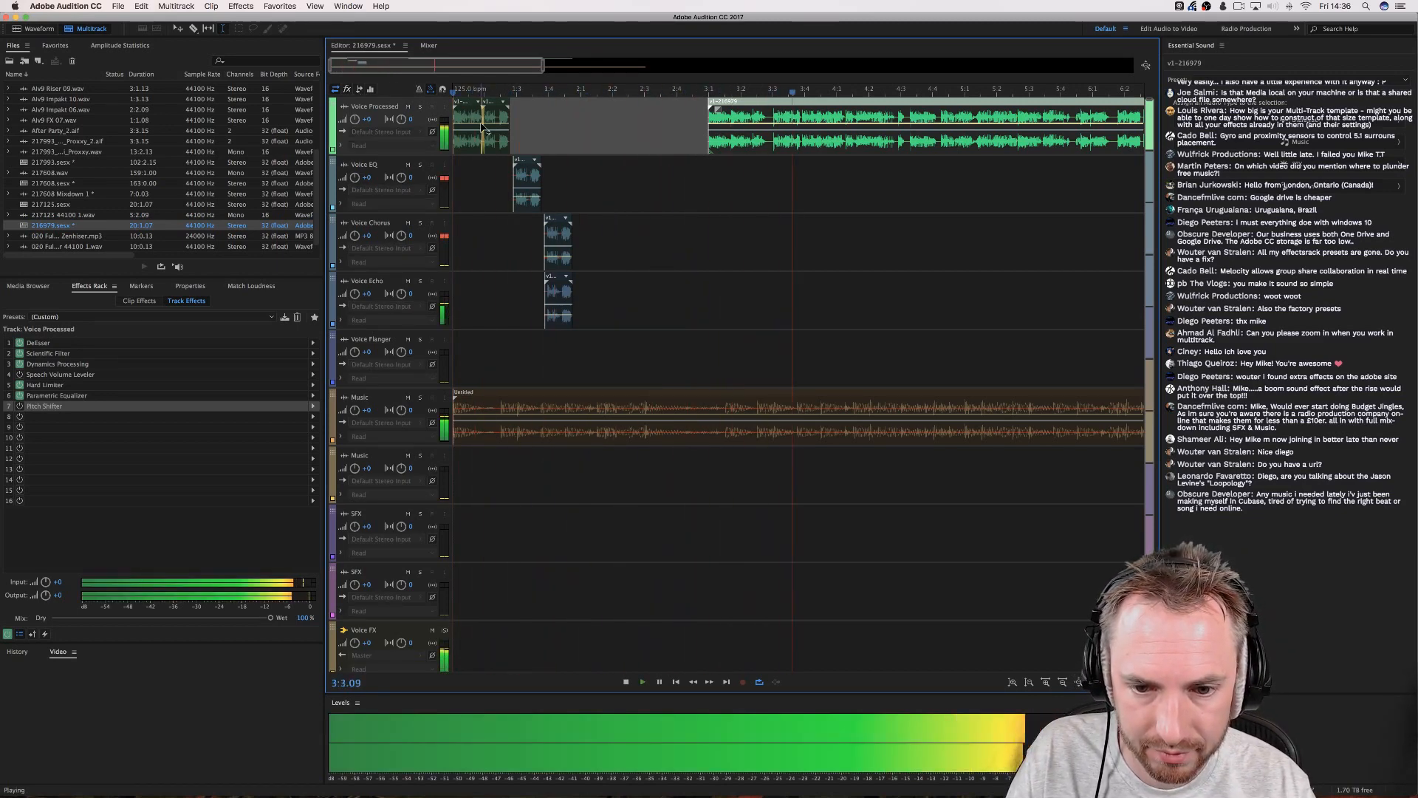
key("space")
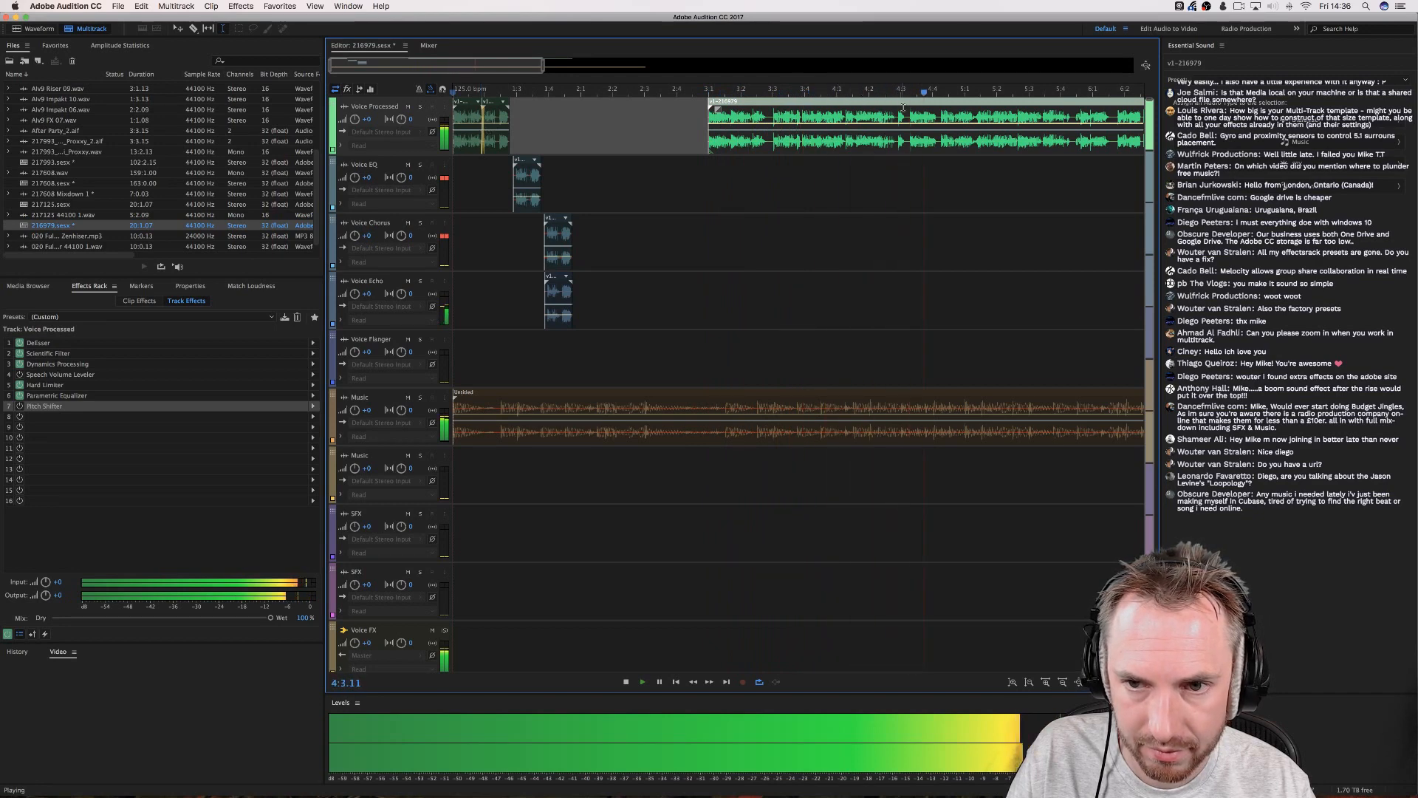
key("super+k")
left_click(877, 162)
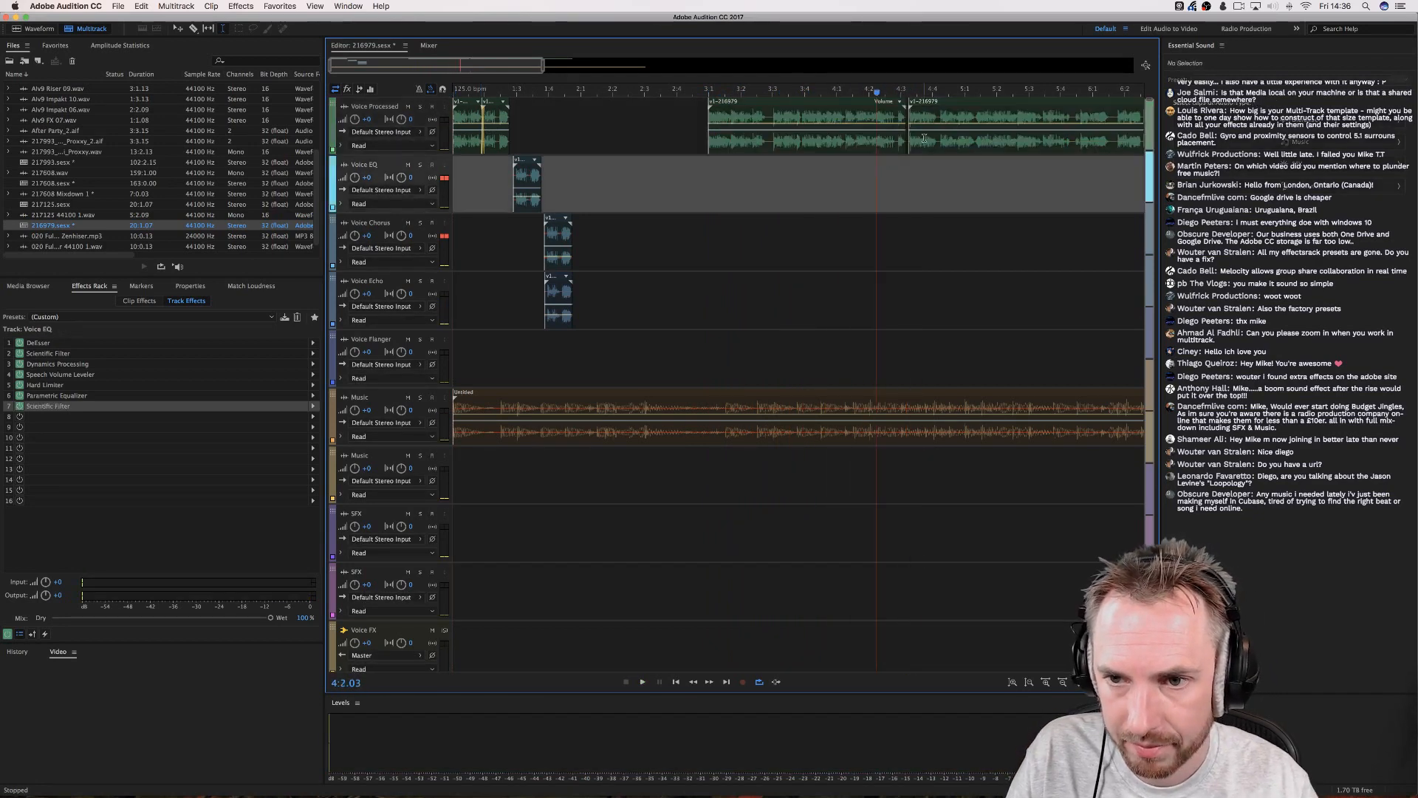
left_click_drag(925, 141, 981, 140)
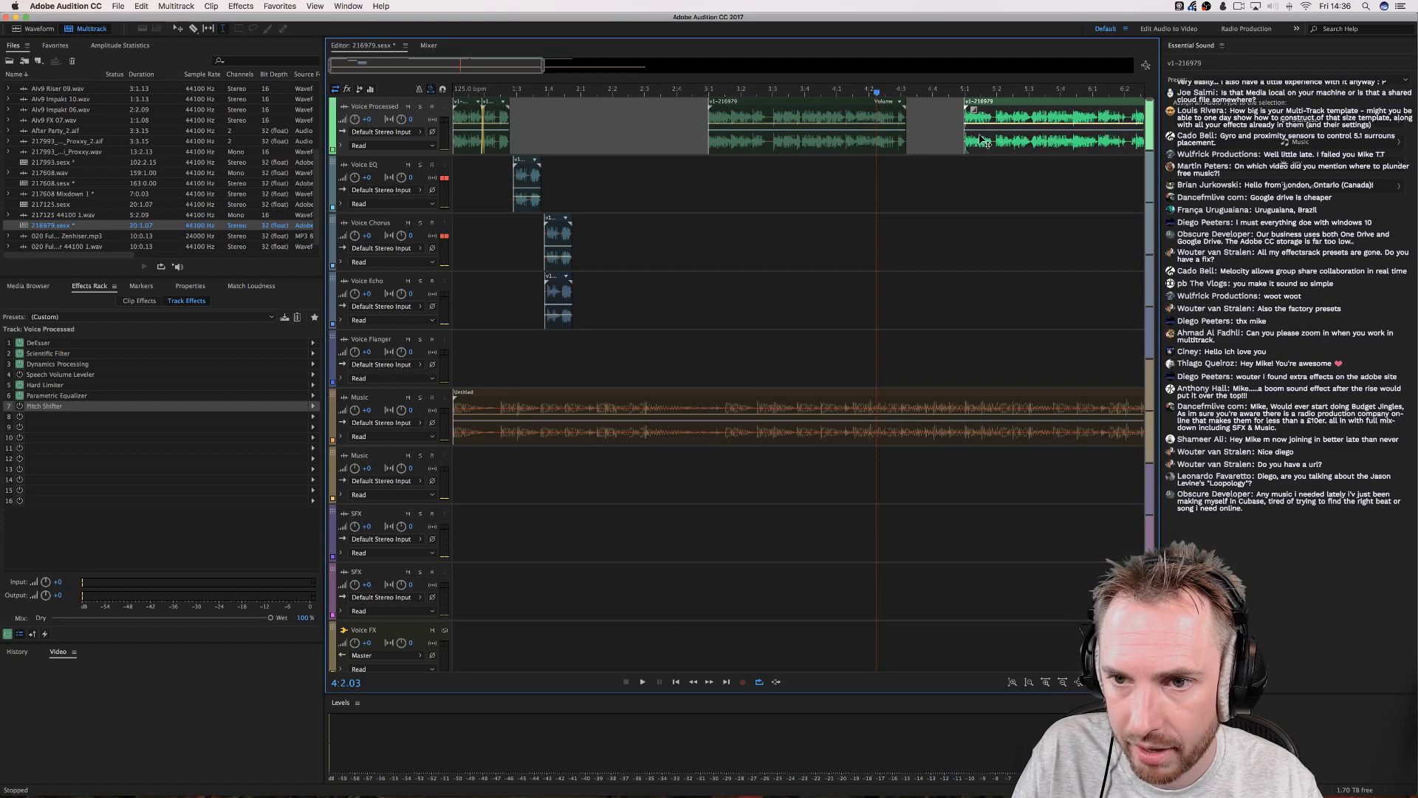
Copy the final words of the Voice Processed clip before bar 5 onto the Voice Echo track at about 4:2.
left_click(855, 140)
key("space")
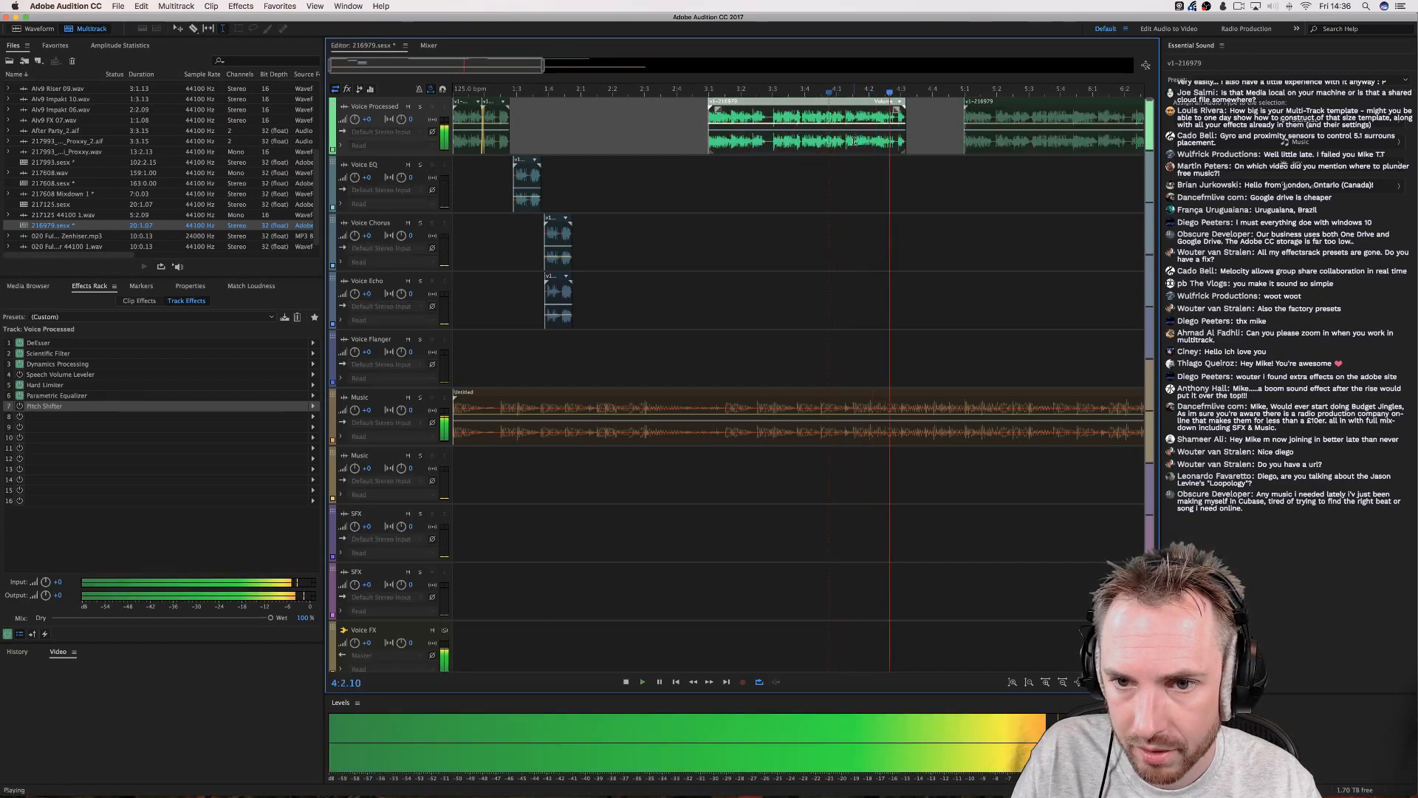
key("space")
left_click_drag(901, 141, 914, 141)
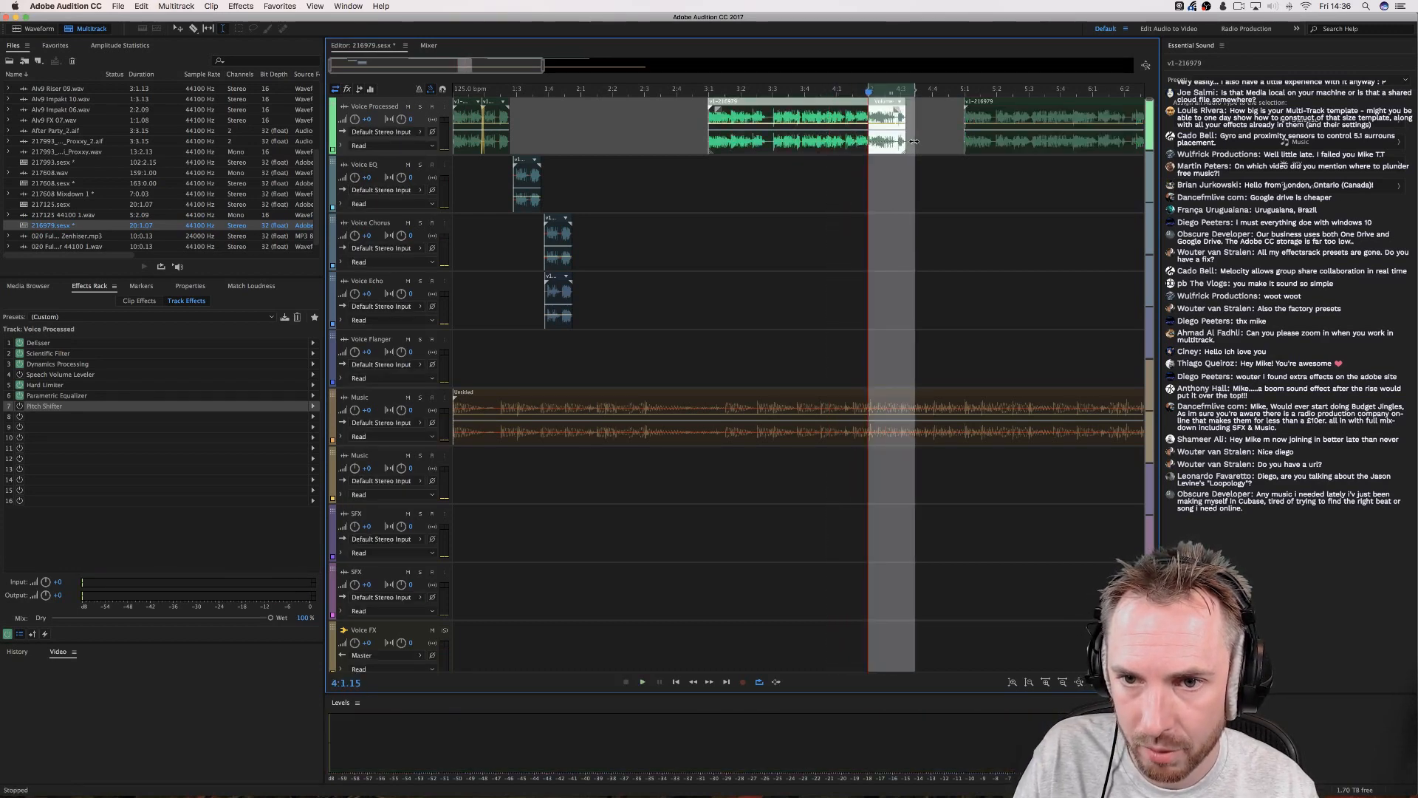
left_click(871, 297)
key("ctrl+v")
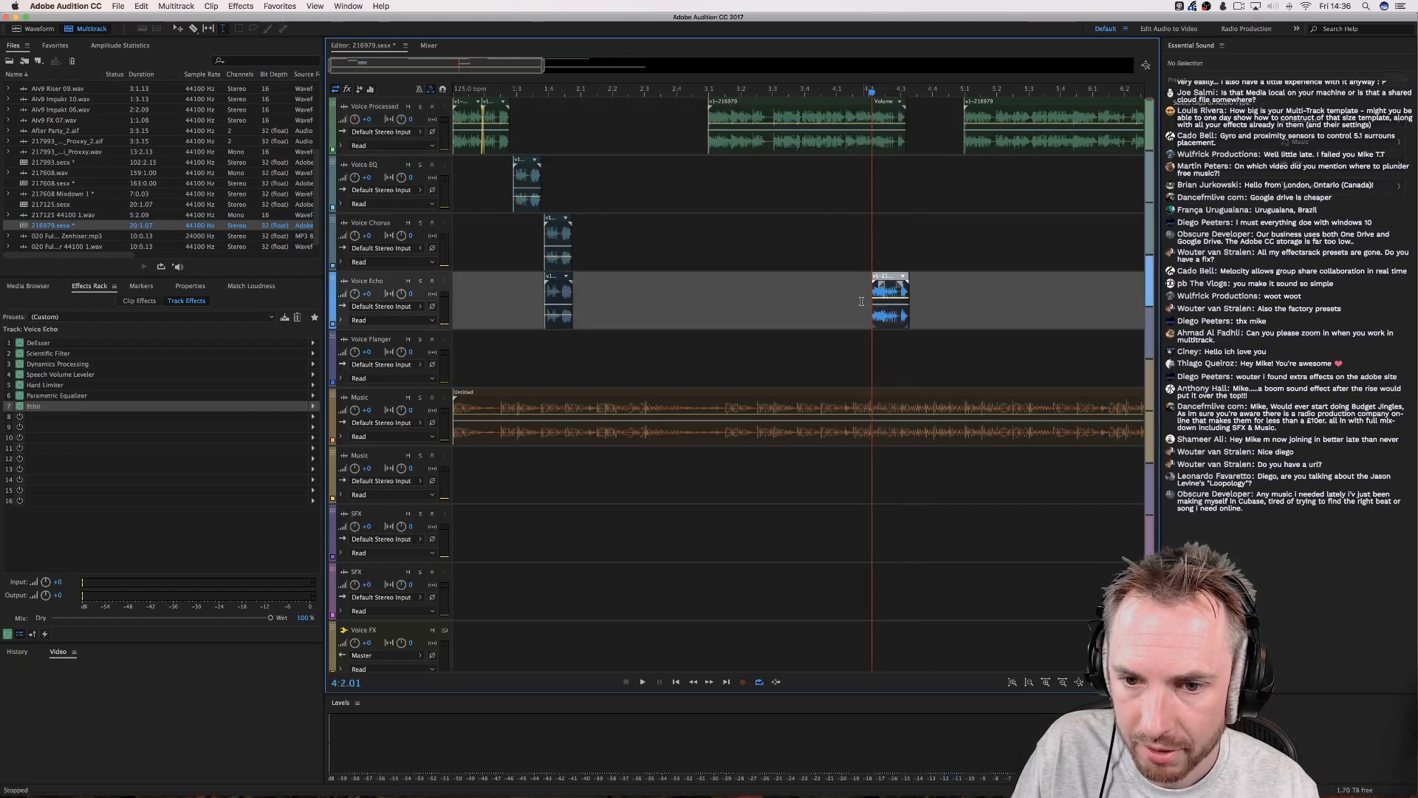
Shift the pasted Voice Echo clip slightly earlier to align with the original words and play the section back to check its timing.
key("space")
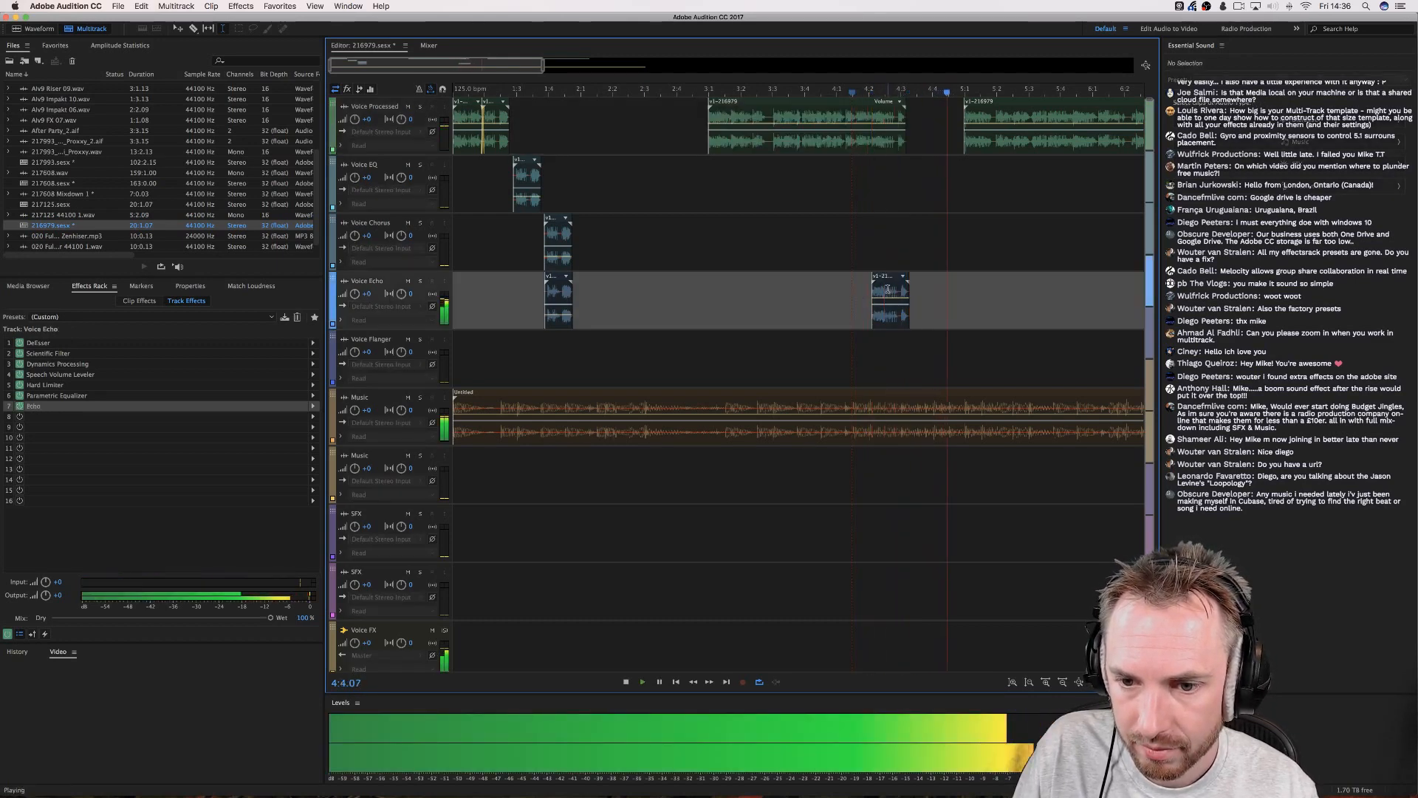
left_click(889, 292)
key("space")
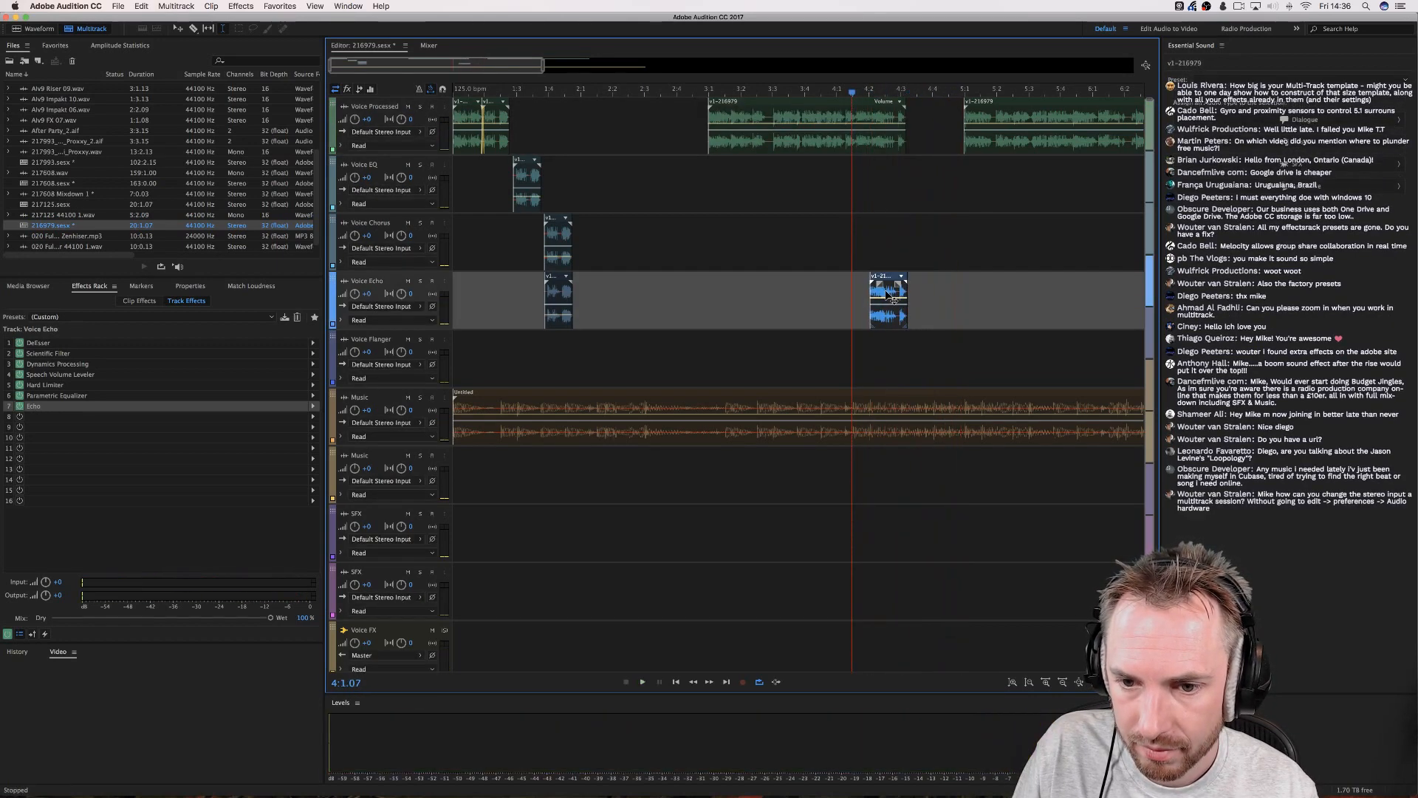
left_click(813, 209)
key("space")
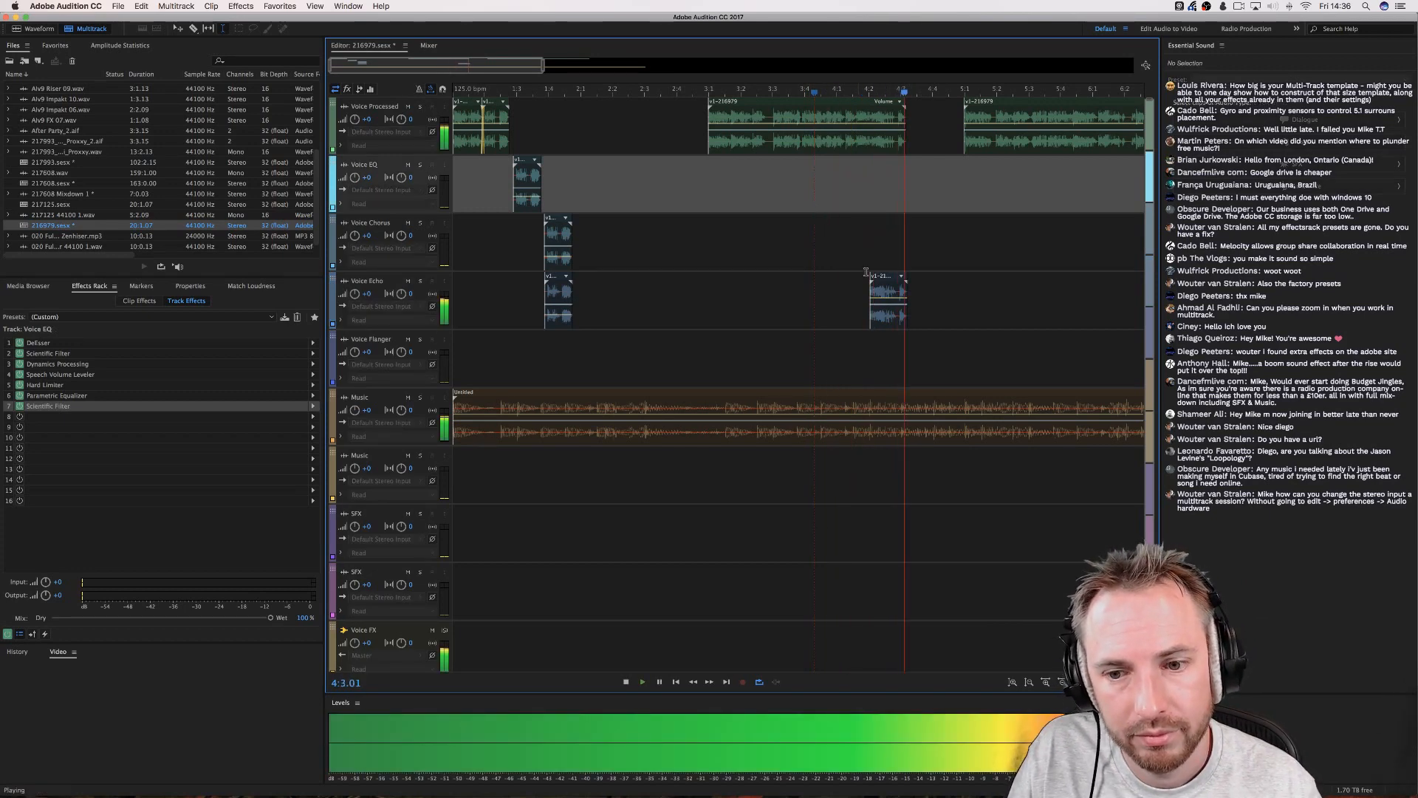
left_click(877, 291)
key("space")
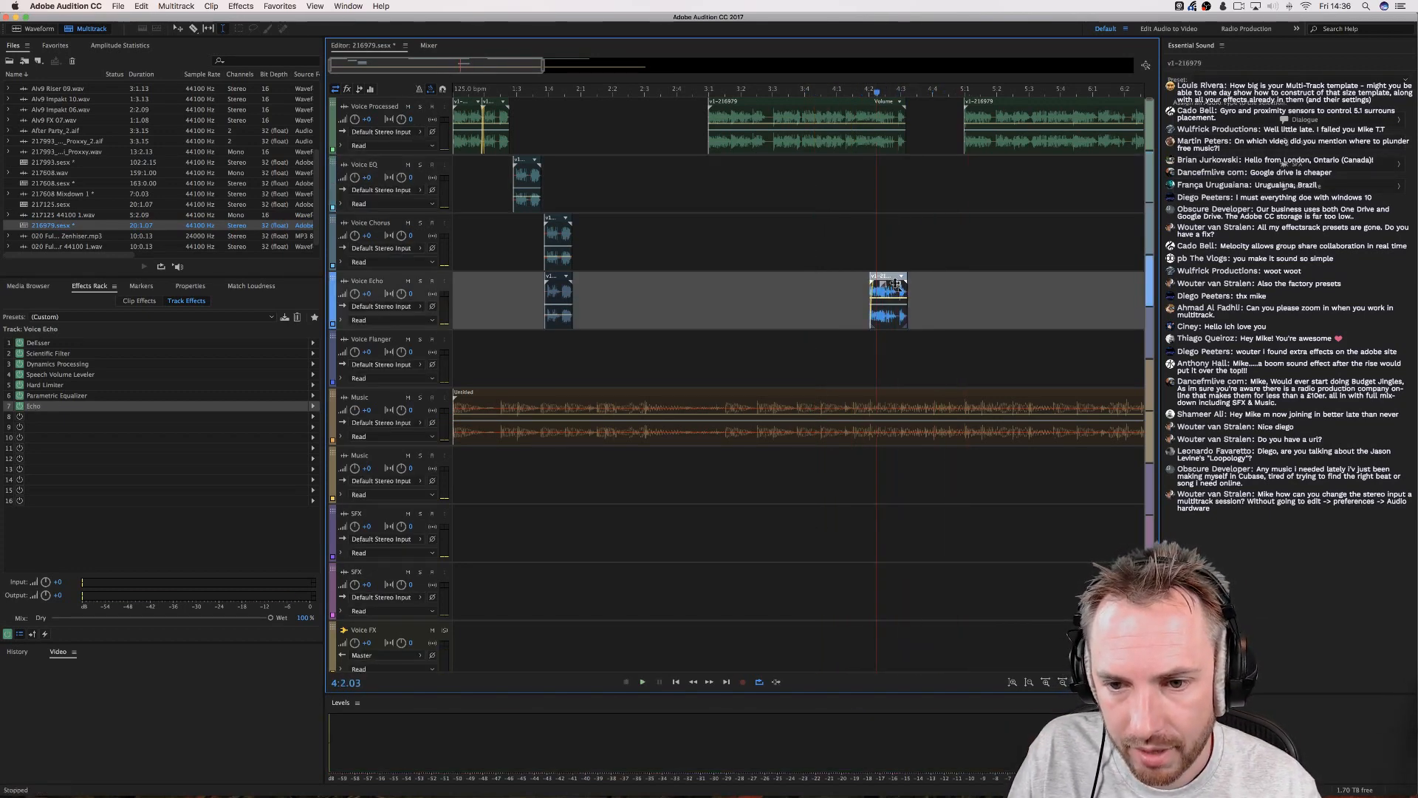
left_click(799, 251)
key("space")
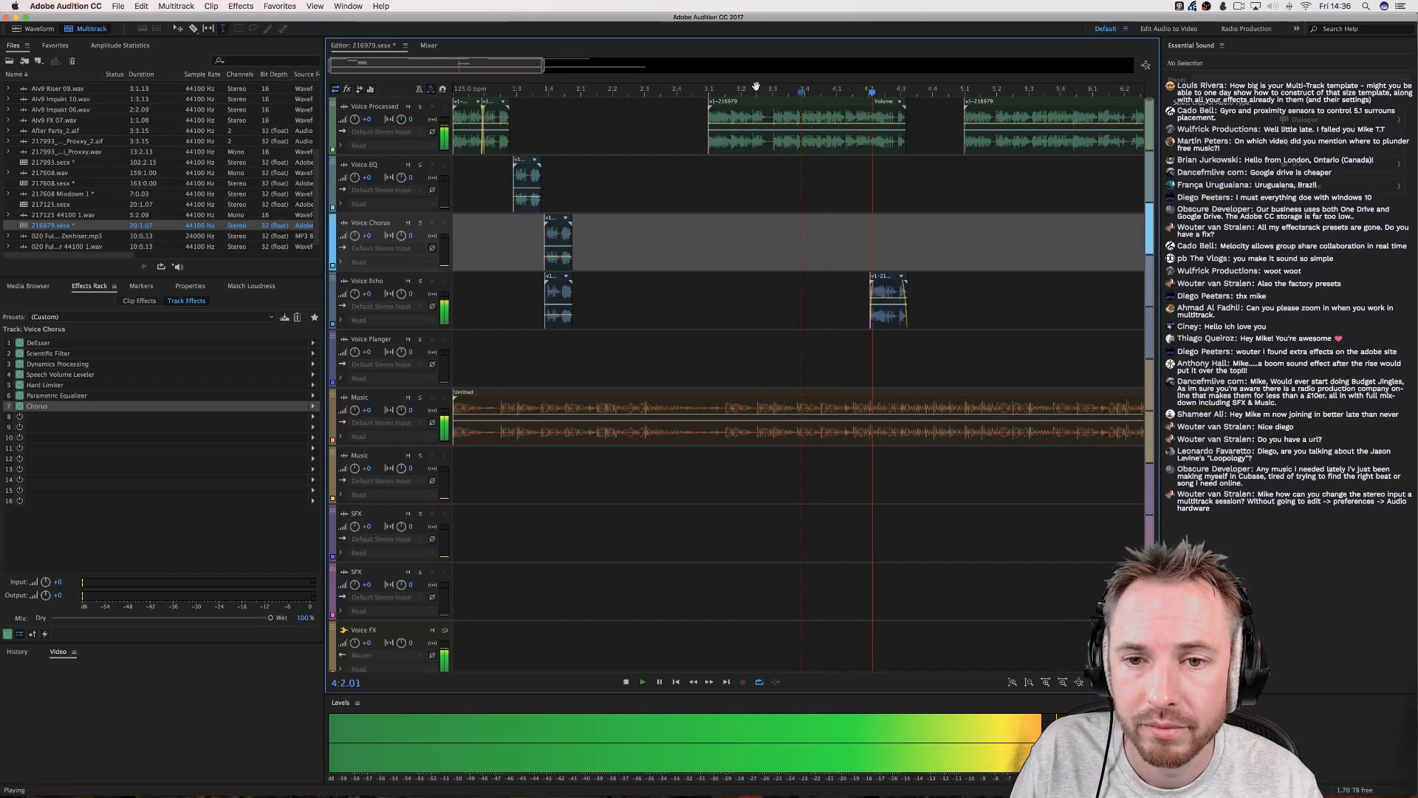
scroll(756, 87, "down", 2)
key("space")
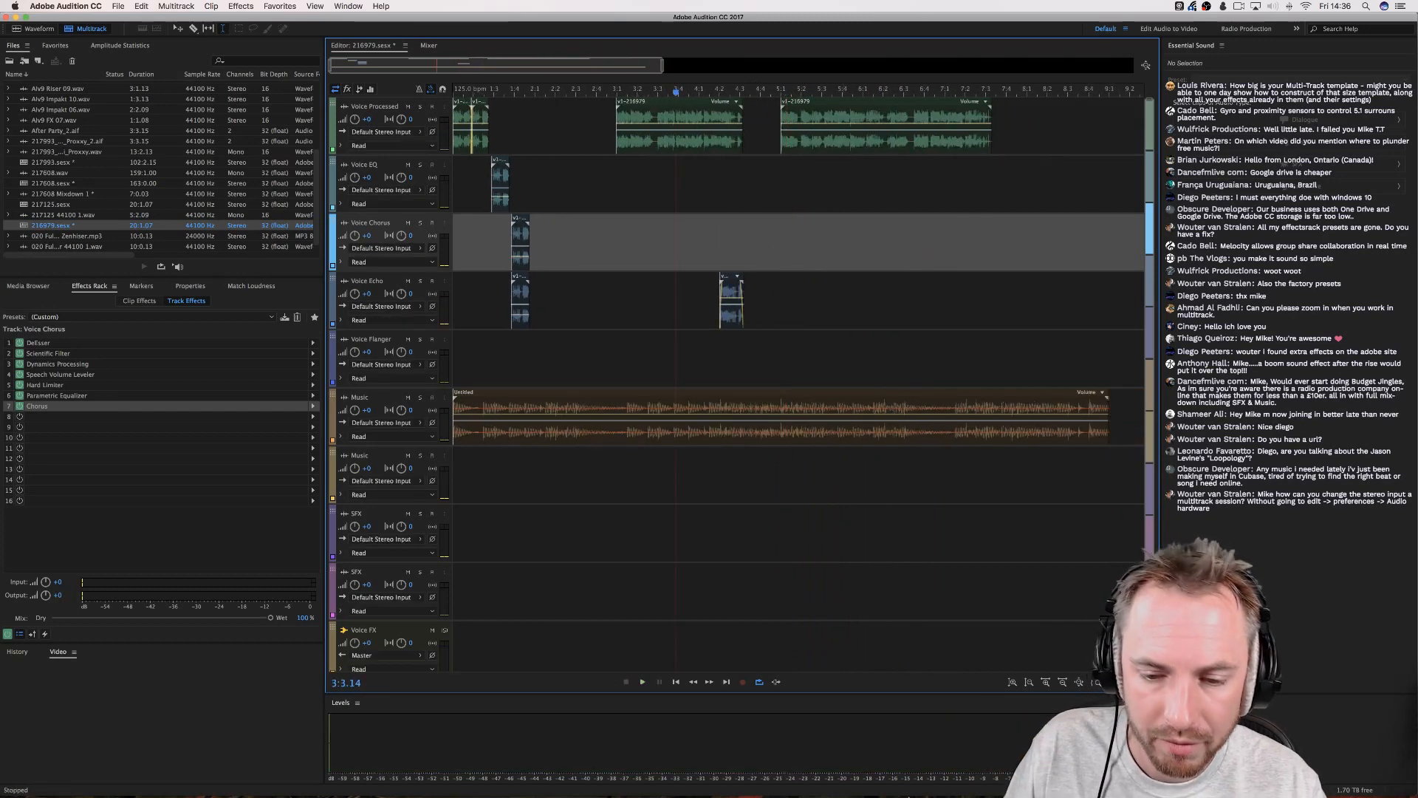
Switch to Logic Pro X, change to the Electronic drummer with the After Party kit, and apply the Higher and Higher beat preset.
left_click(1017, 772)
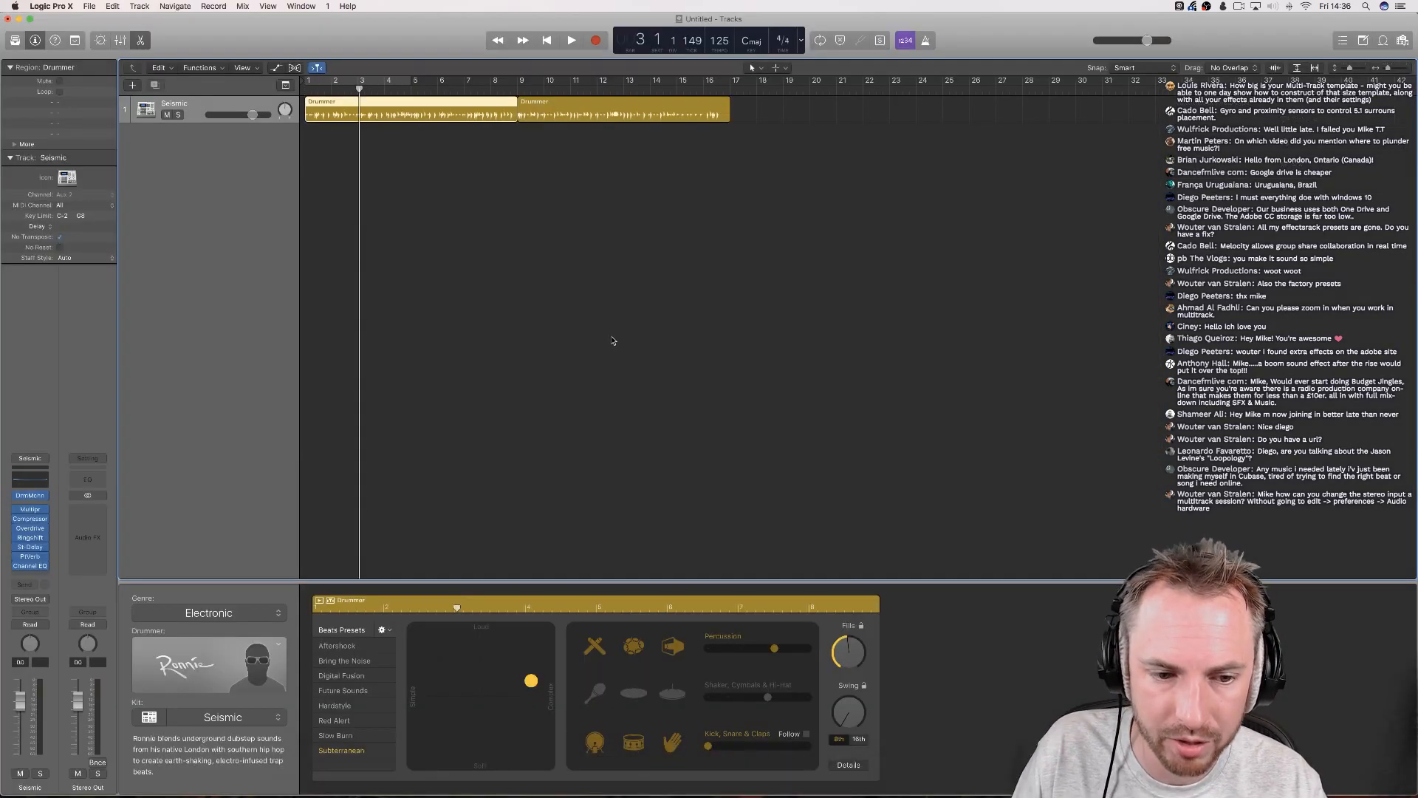
left_click(250, 648)
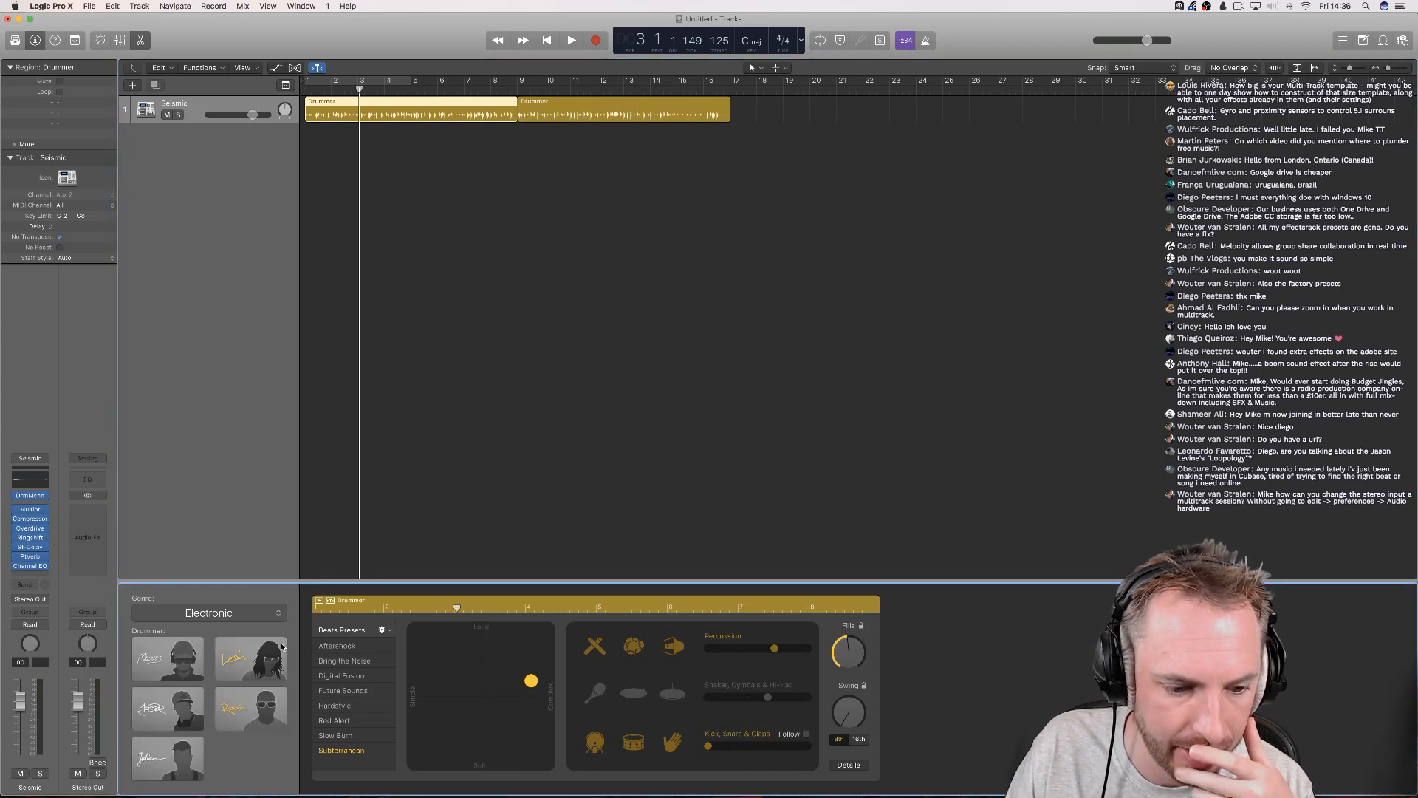
left_click(181, 760)
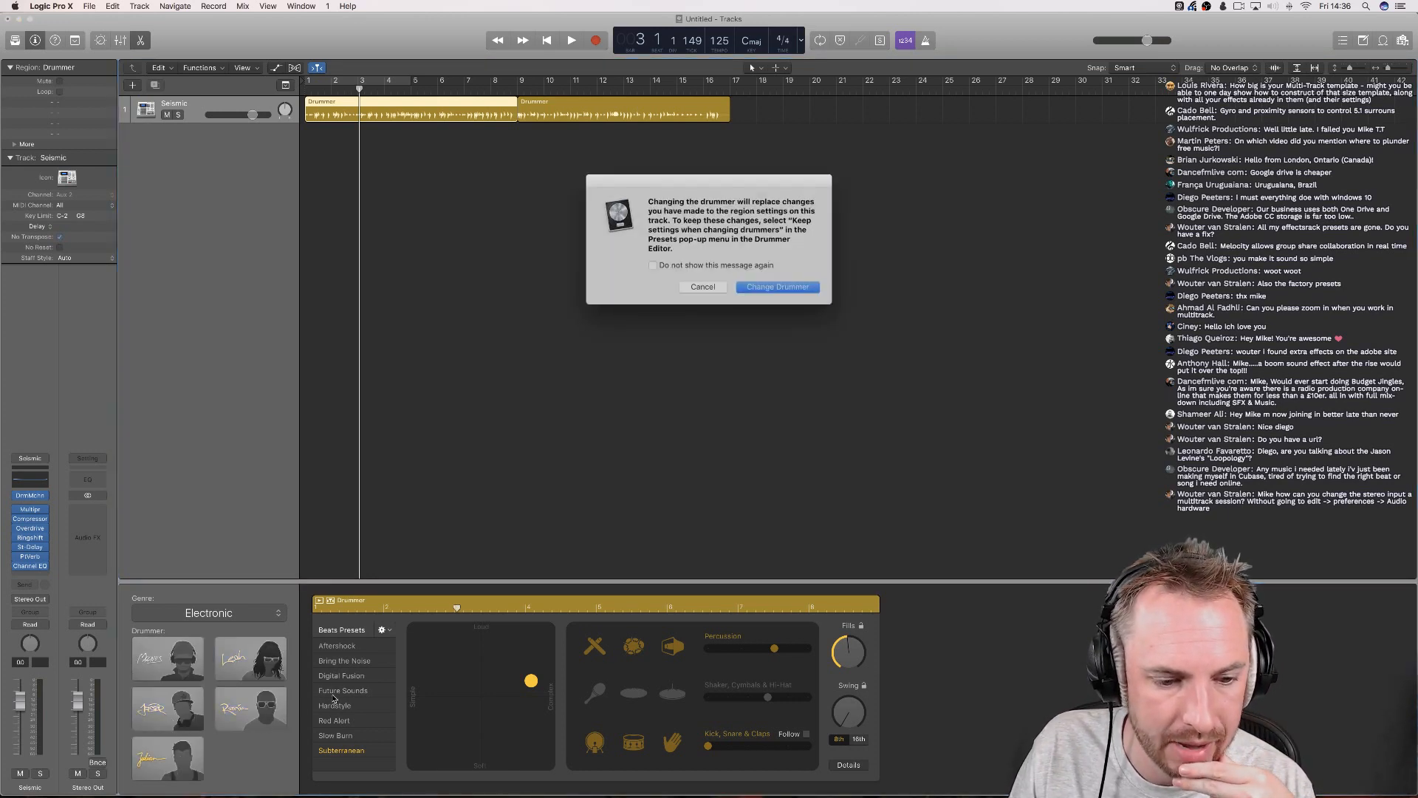
left_click(755, 289)
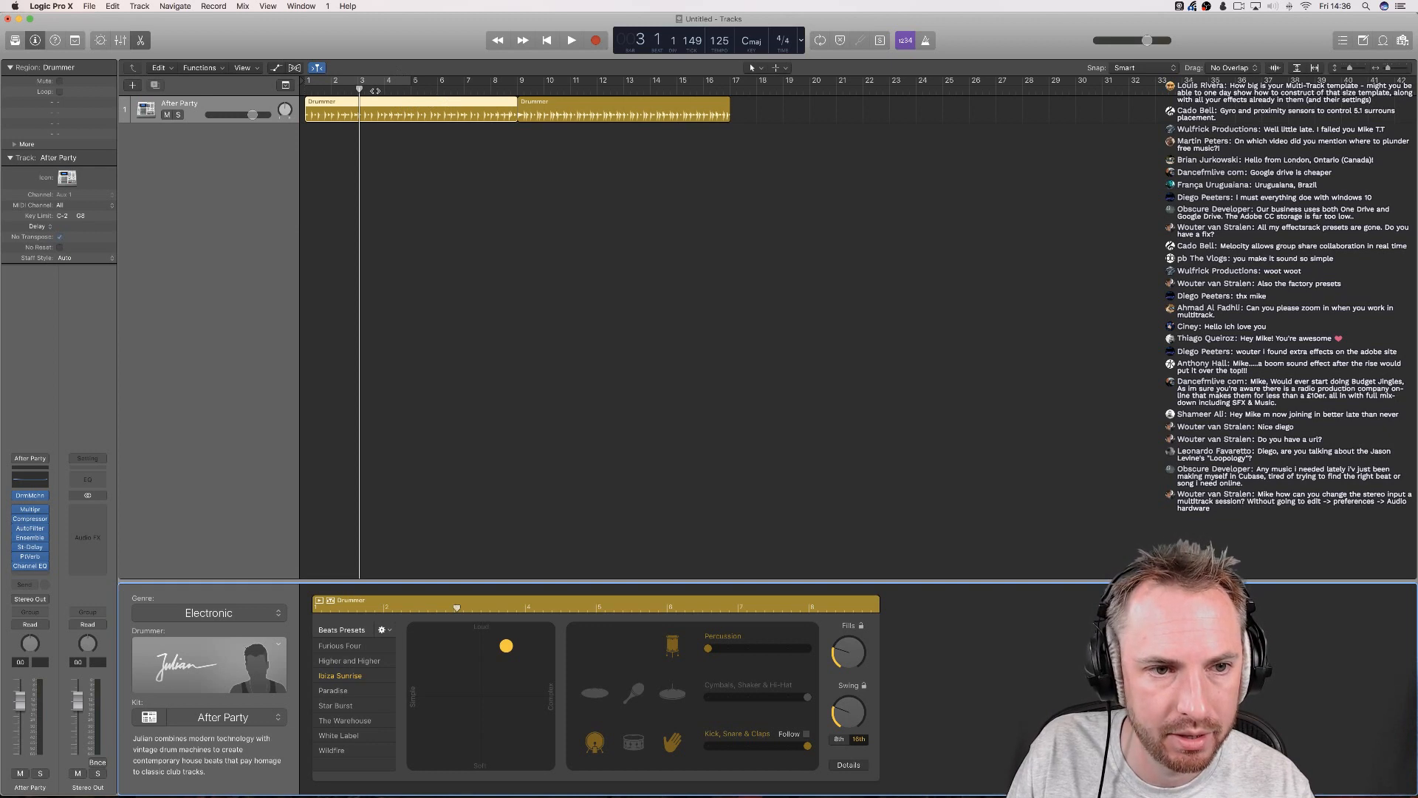
key("space")
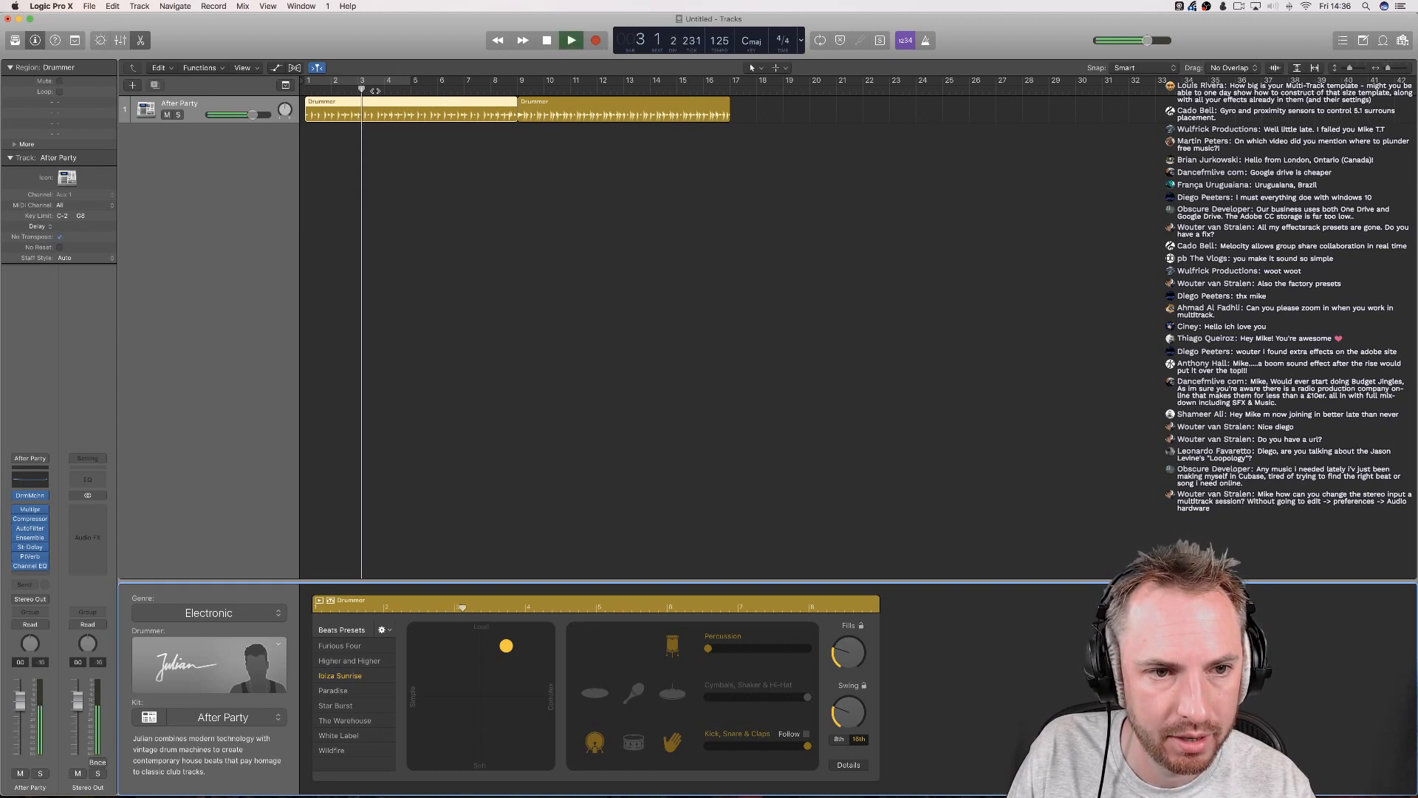
left_click(355, 662)
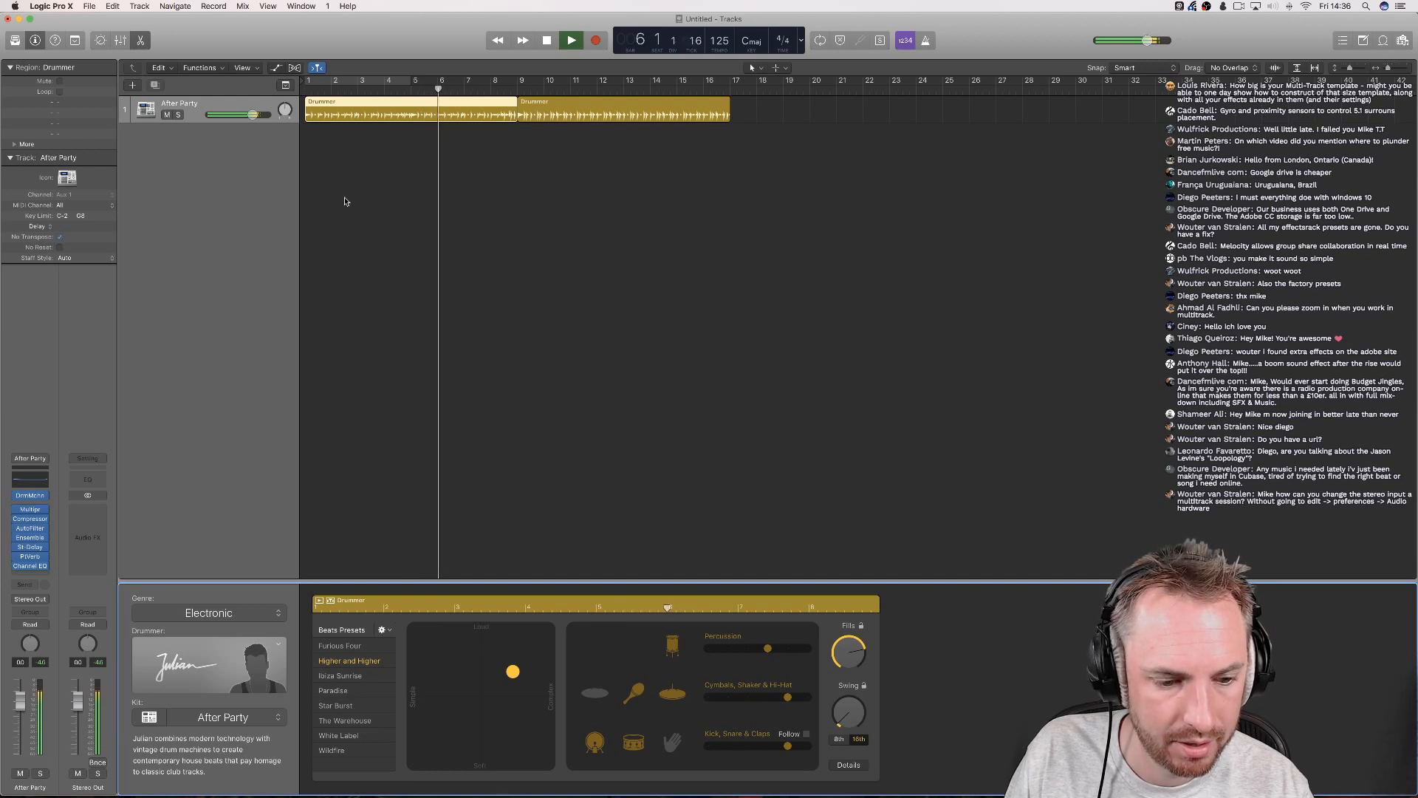
key("space")
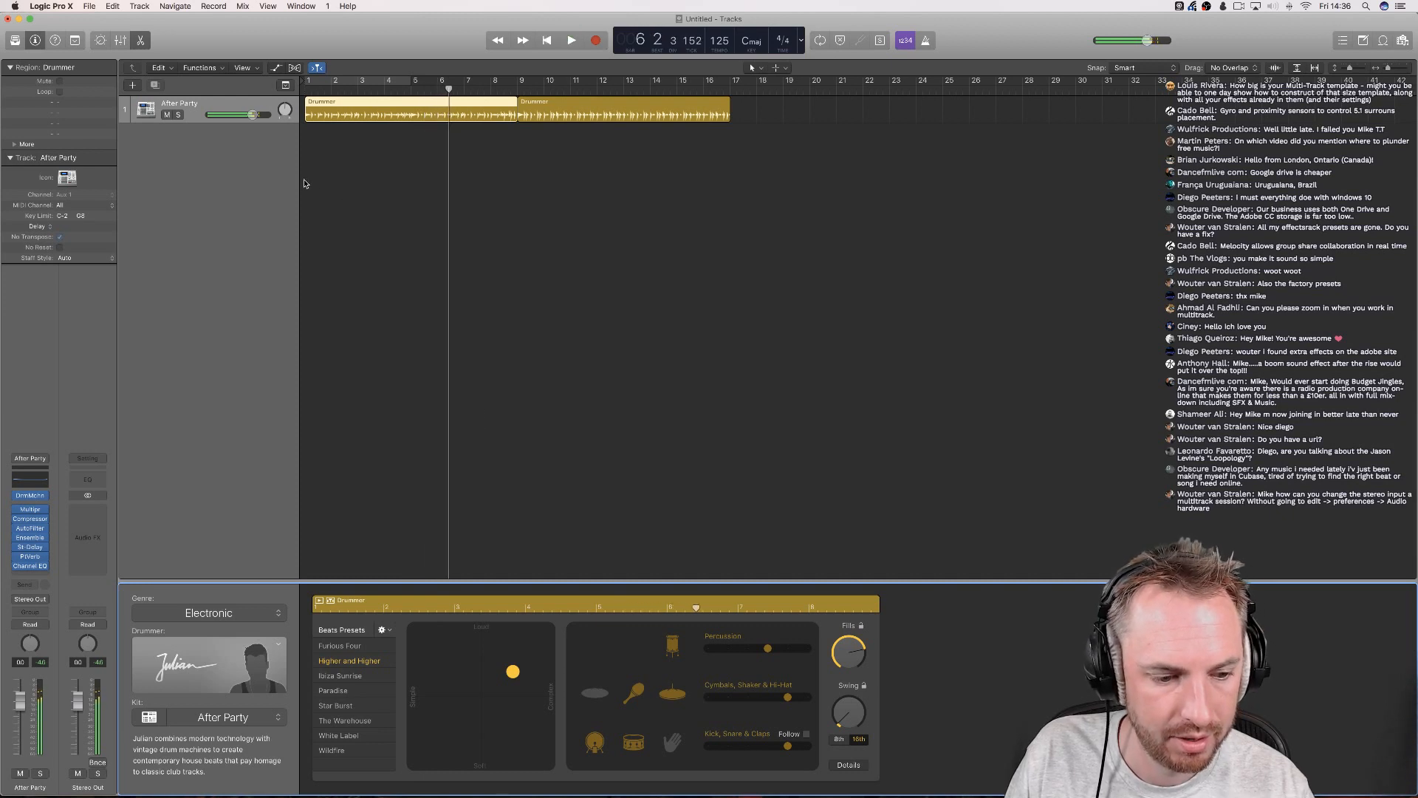
Export the first Drummer region as an audio file.
left_click(88, 7)
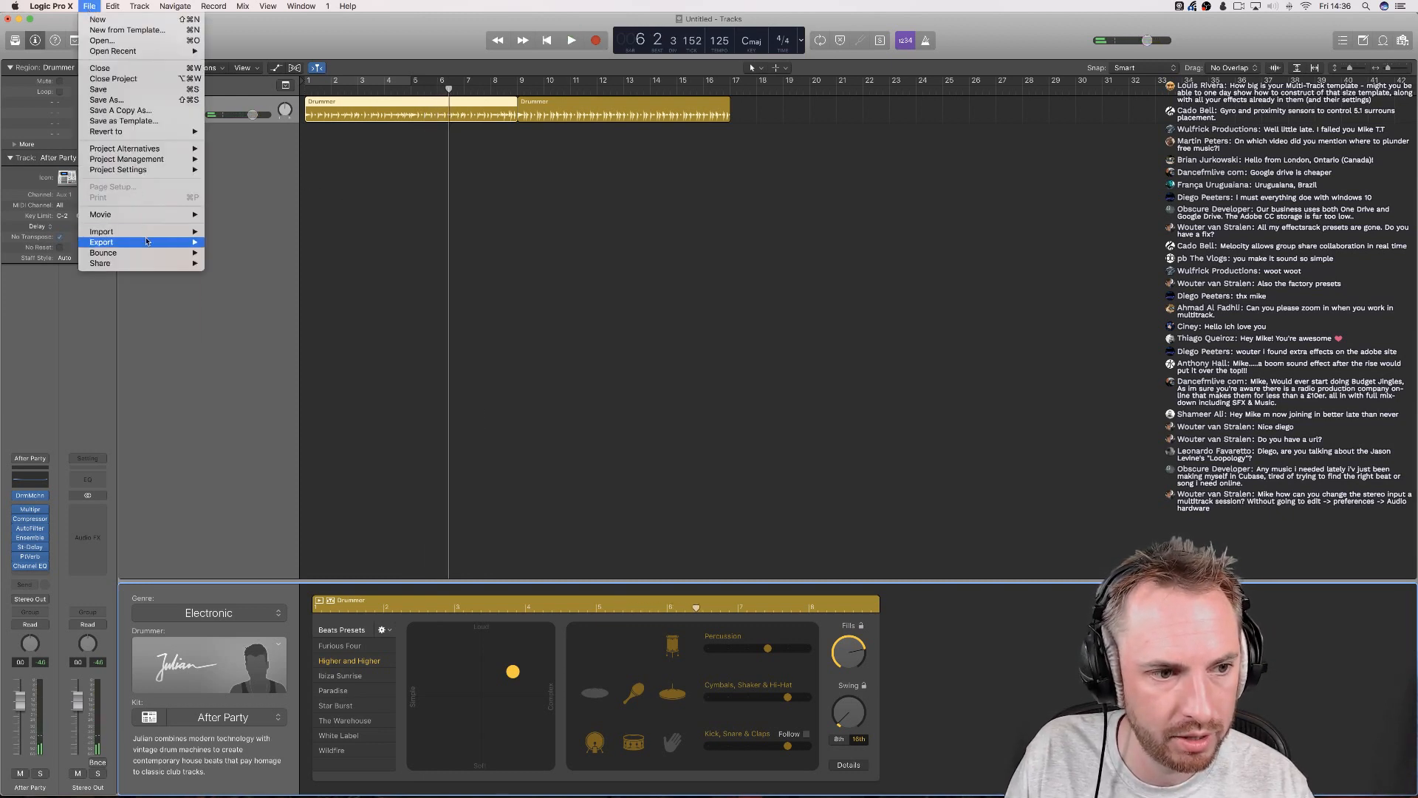
mouse_move(147, 241)
left_click(255, 279)
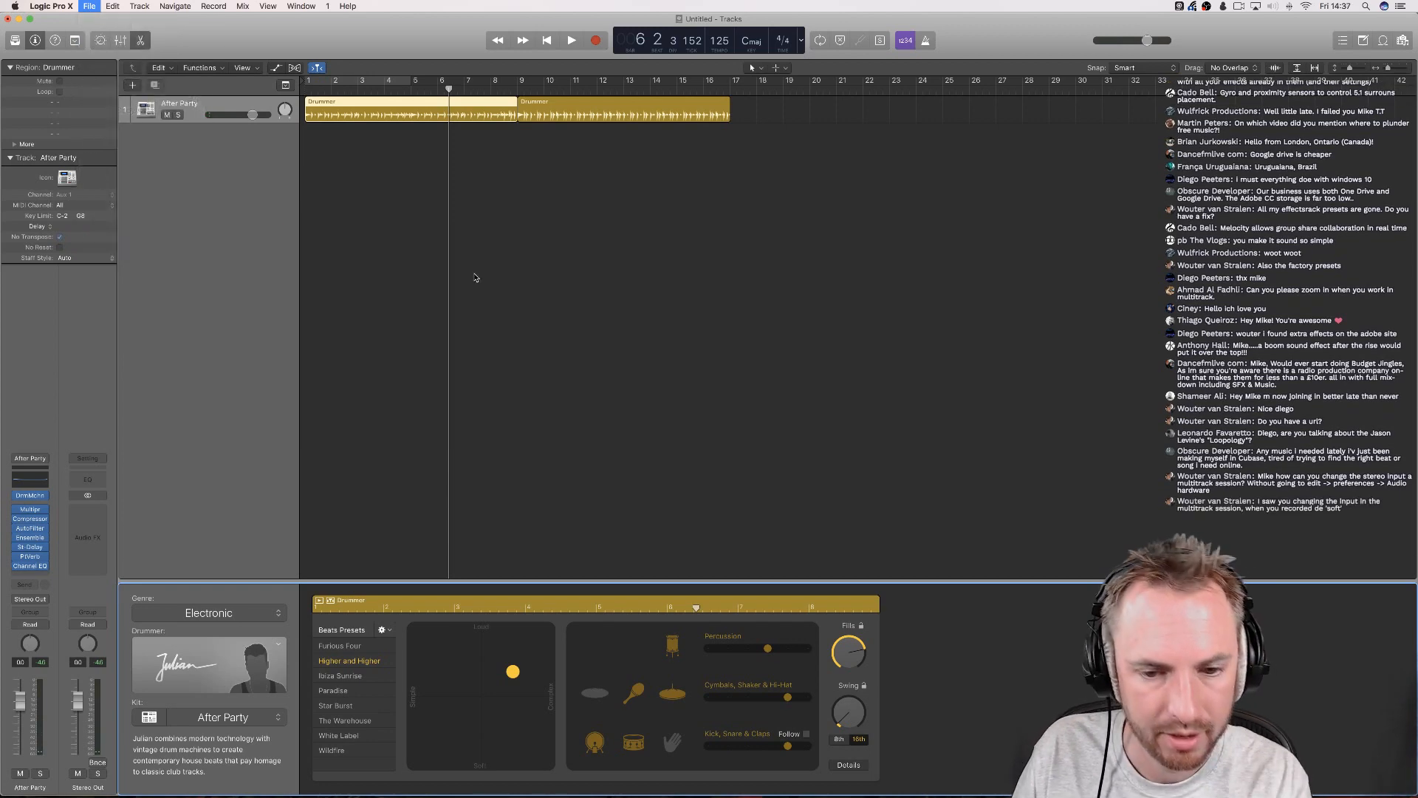
key("Return")
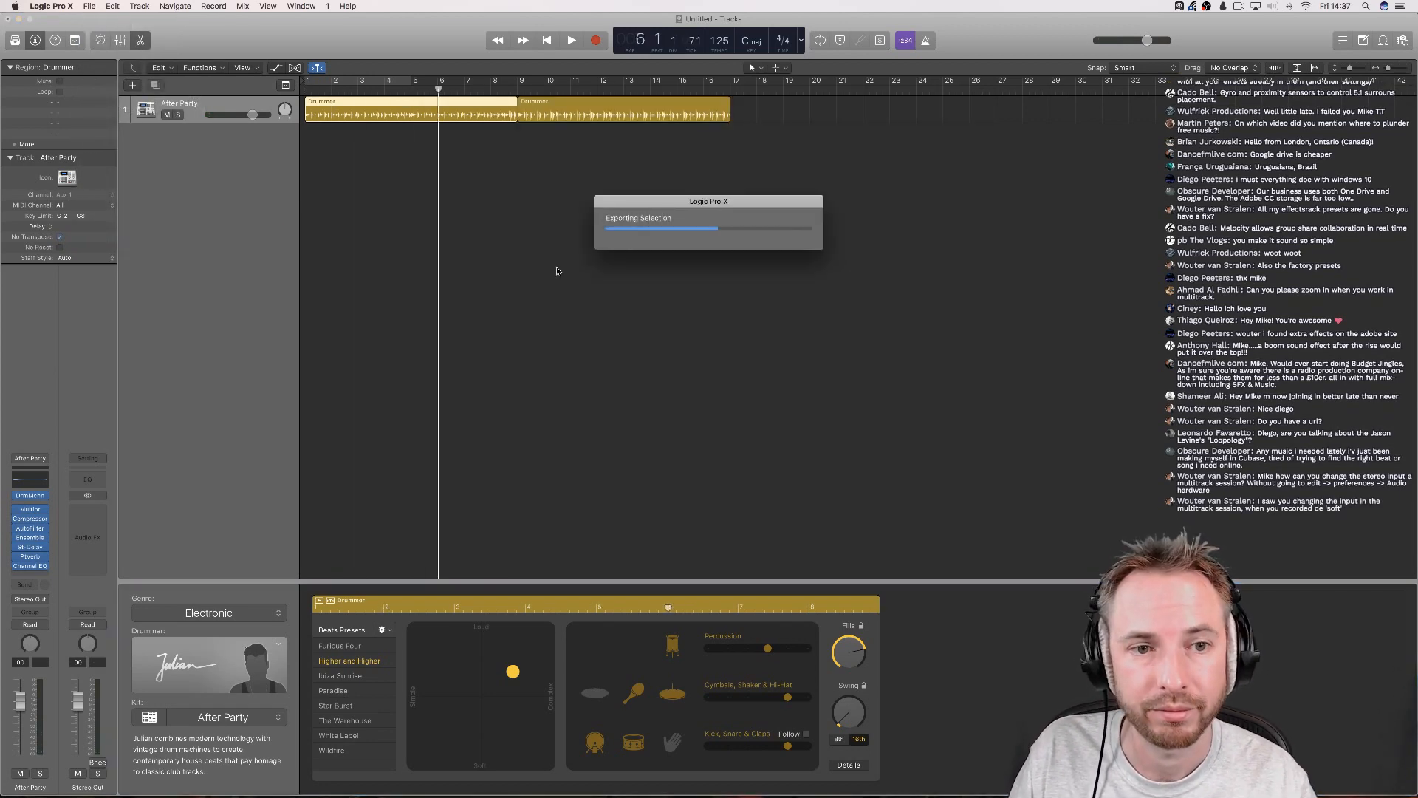
Switch back to Adobe Audition and place the exported Untitled_1 file at the start of the second Music track.
mouse_move(780, 792)
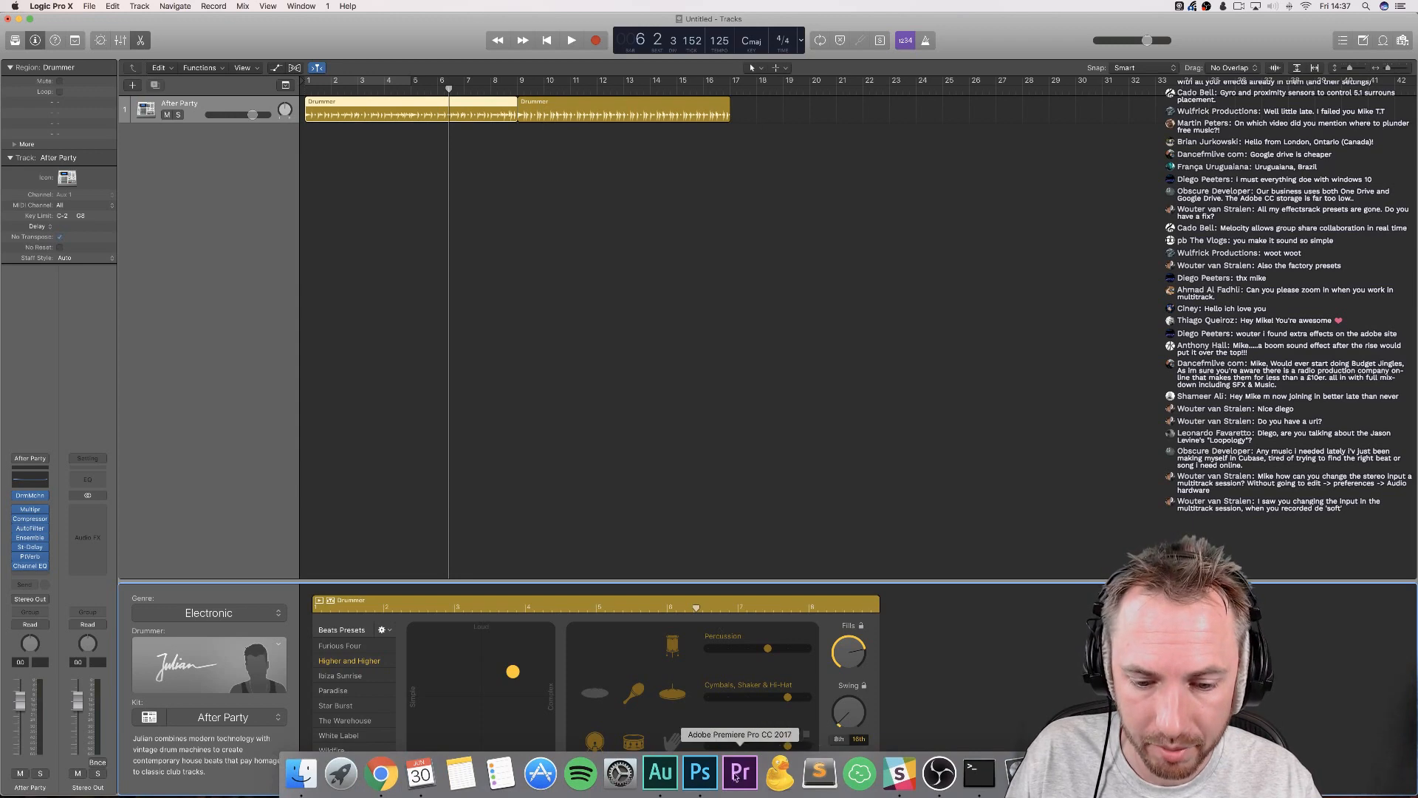
left_click(661, 772)
left_click(1071, 772)
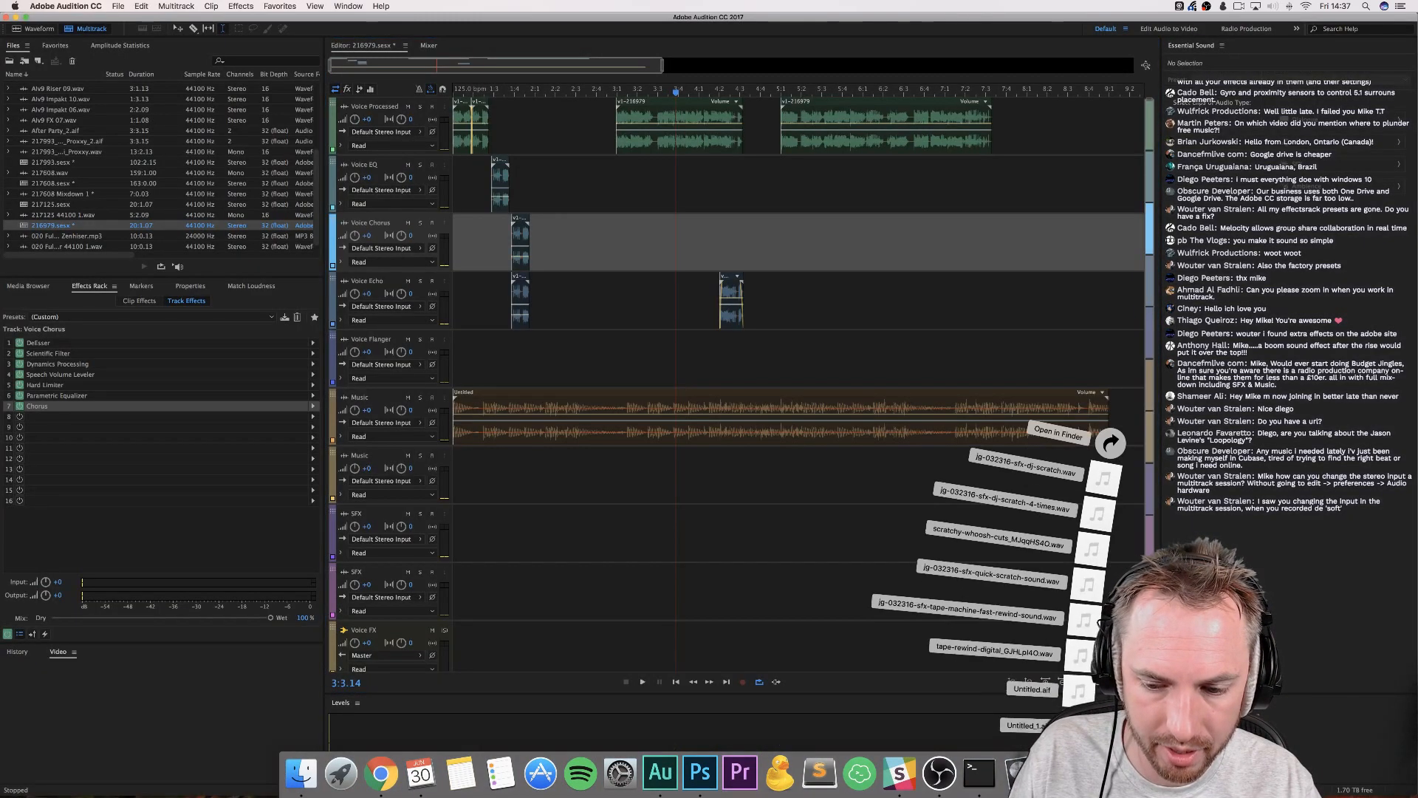
left_click_drag(1026, 724, 453, 472)
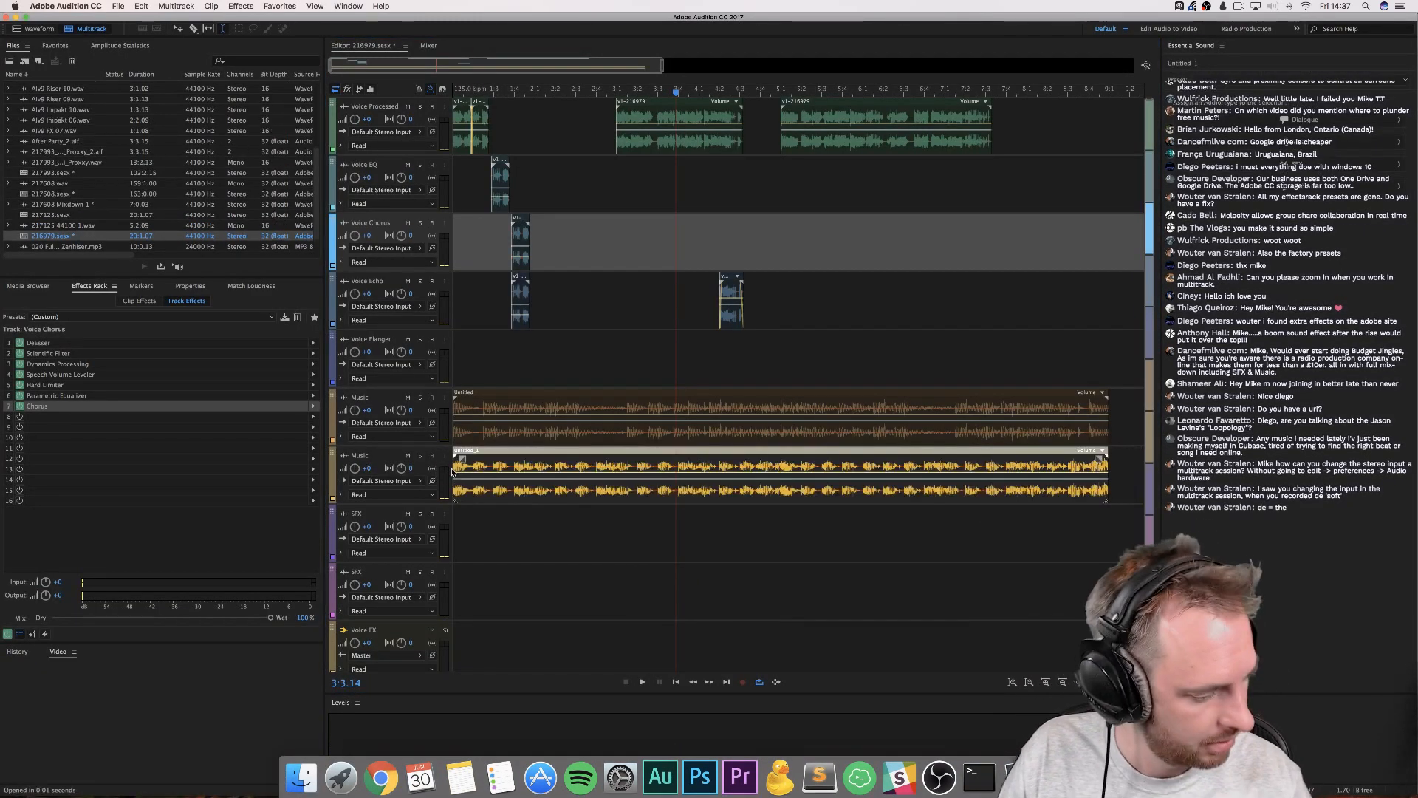
Mute the first Music track and play the session from the beginning to hear the new drum beat.
left_click(399, 408)
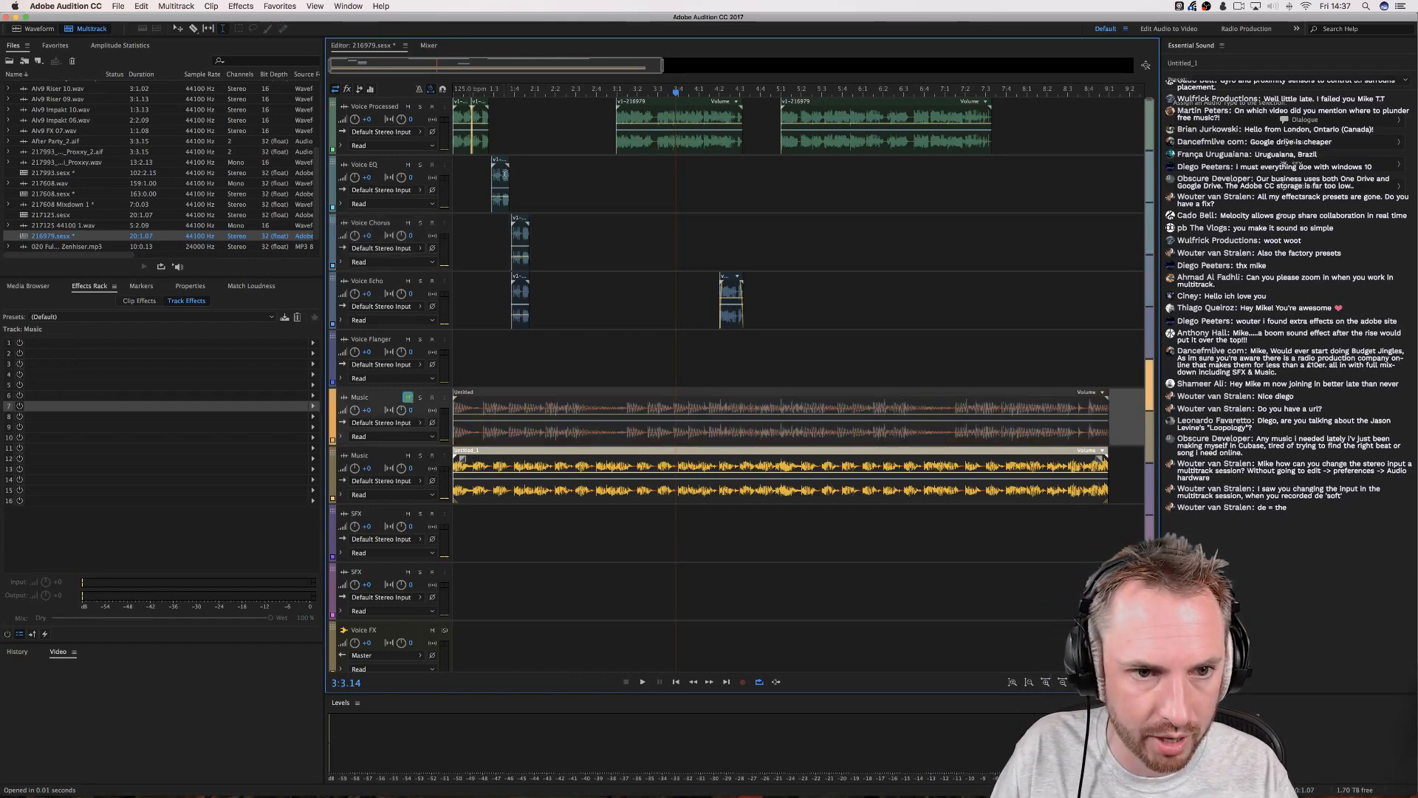
left_click(467, 90)
key("space")
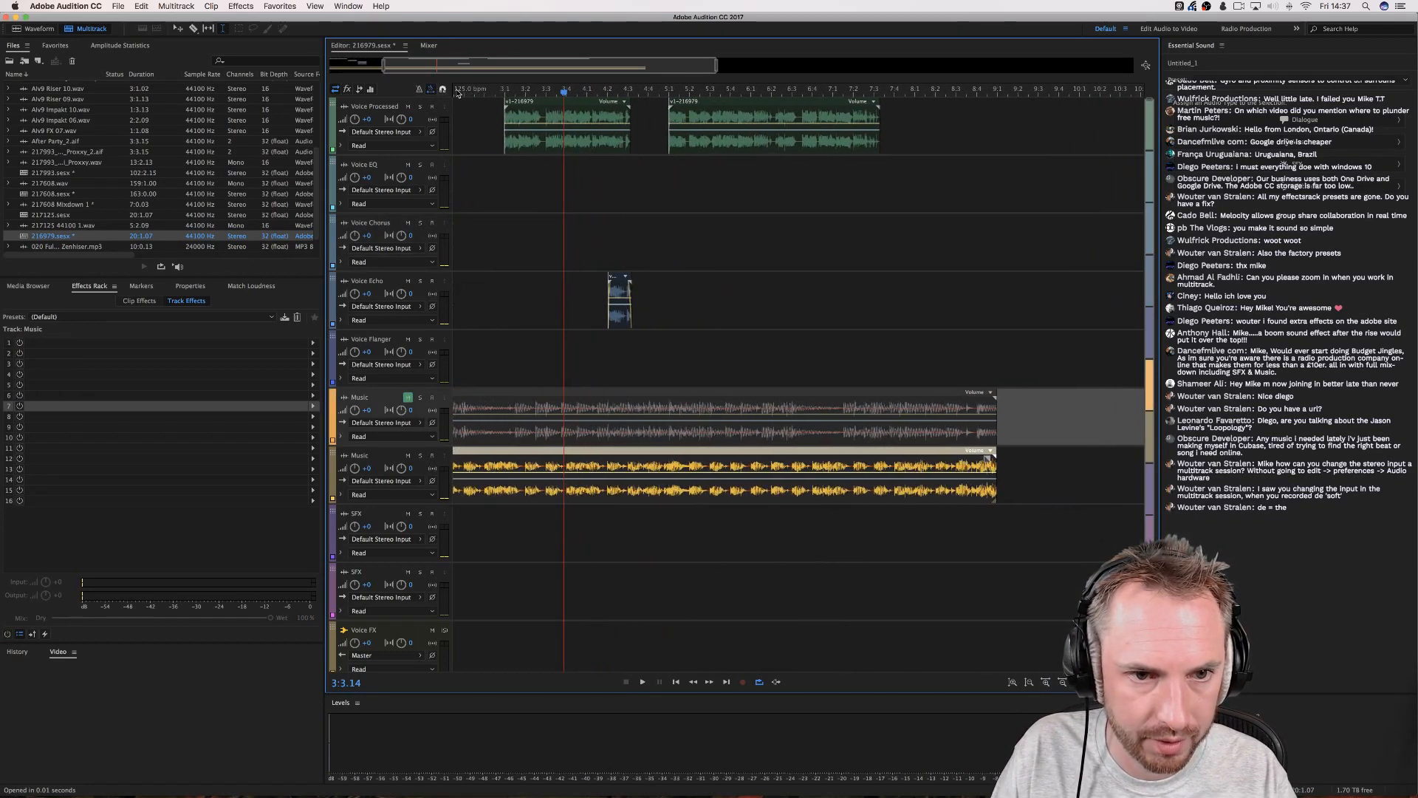
left_click_drag(458, 94, 311, 94)
key("space")
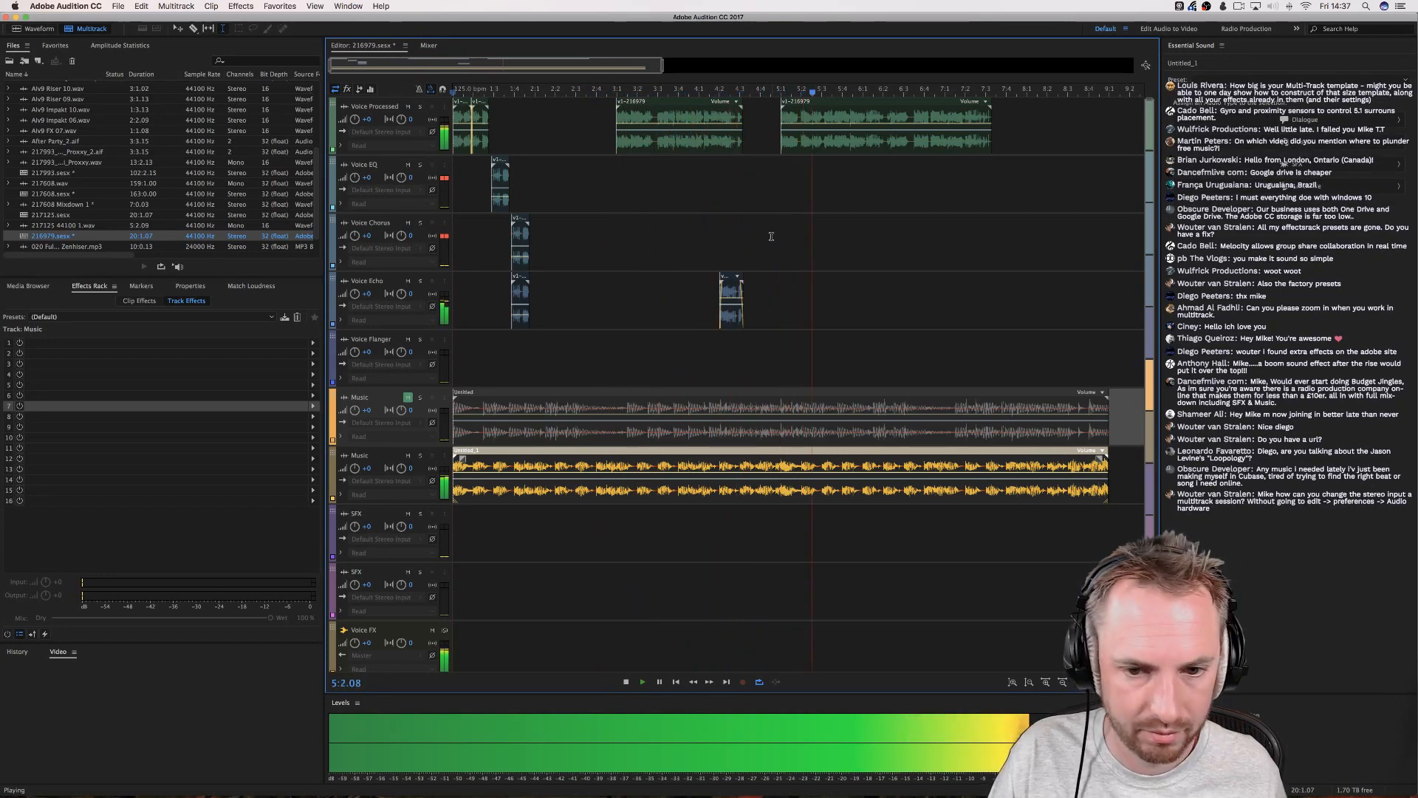
Try deleting the last clip on the Voice Processed track and playing from 6:2.01, and undo the deletion.
left_click(716, 236)
left_click(841, 177)
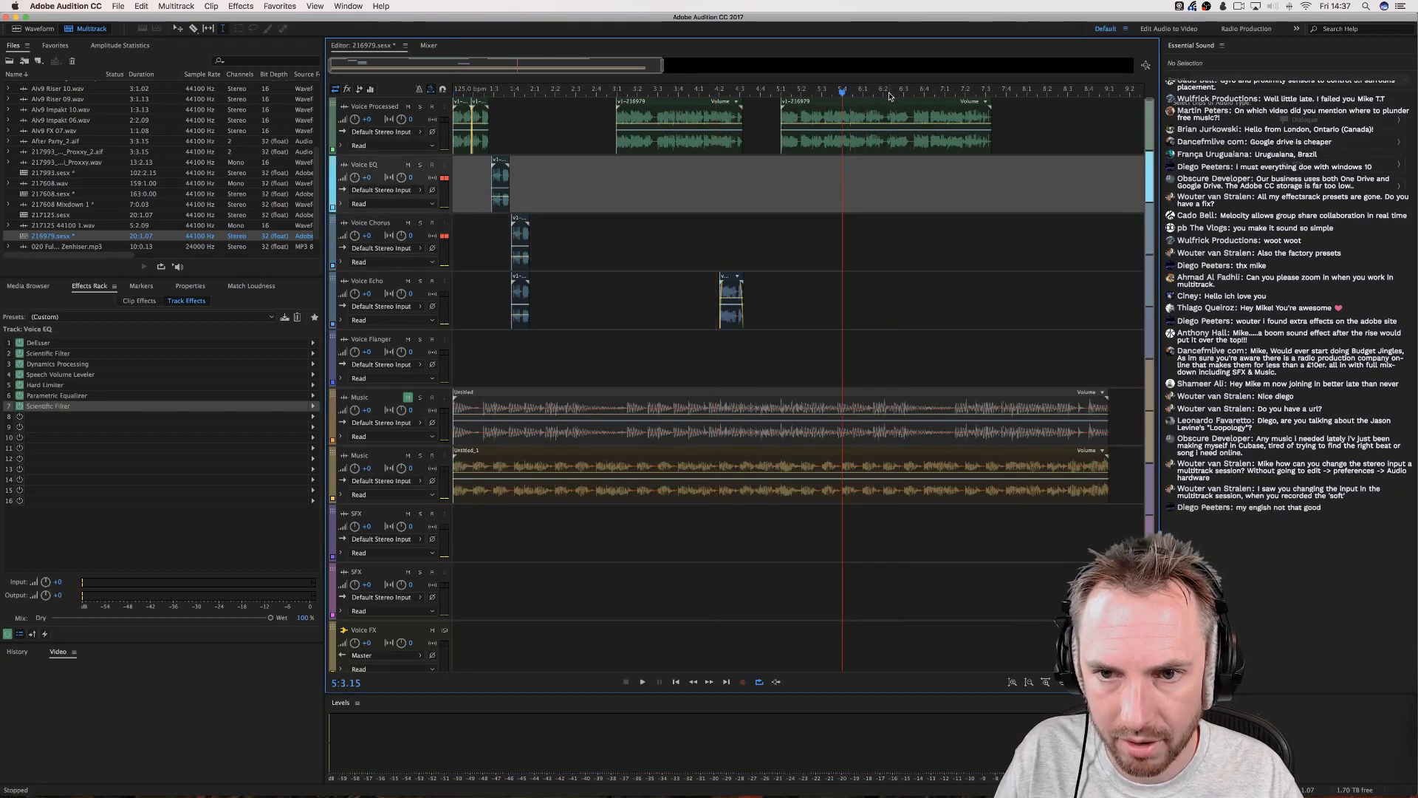
scroll(889, 96, "up", 3)
left_click(879, 142)
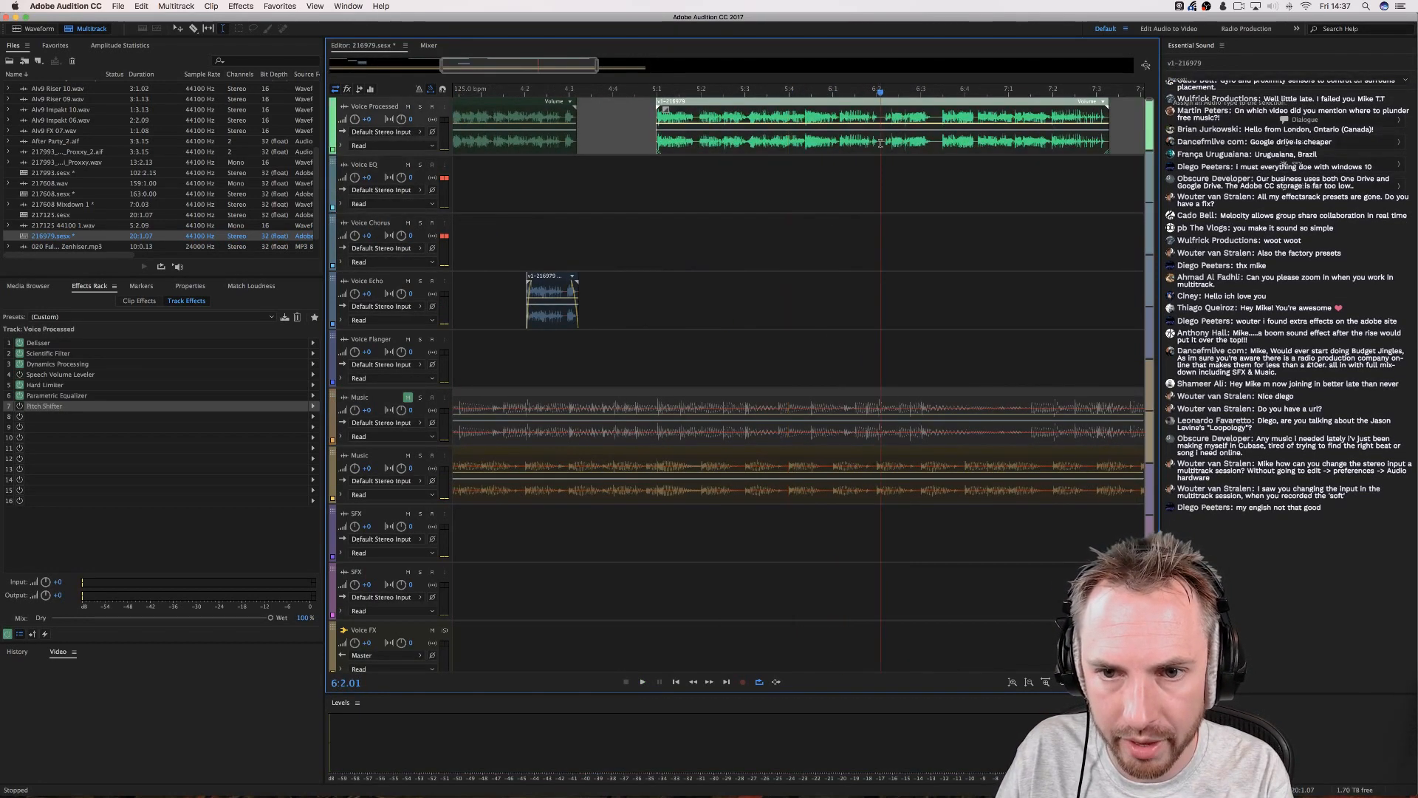
key("Delete")
key("space")
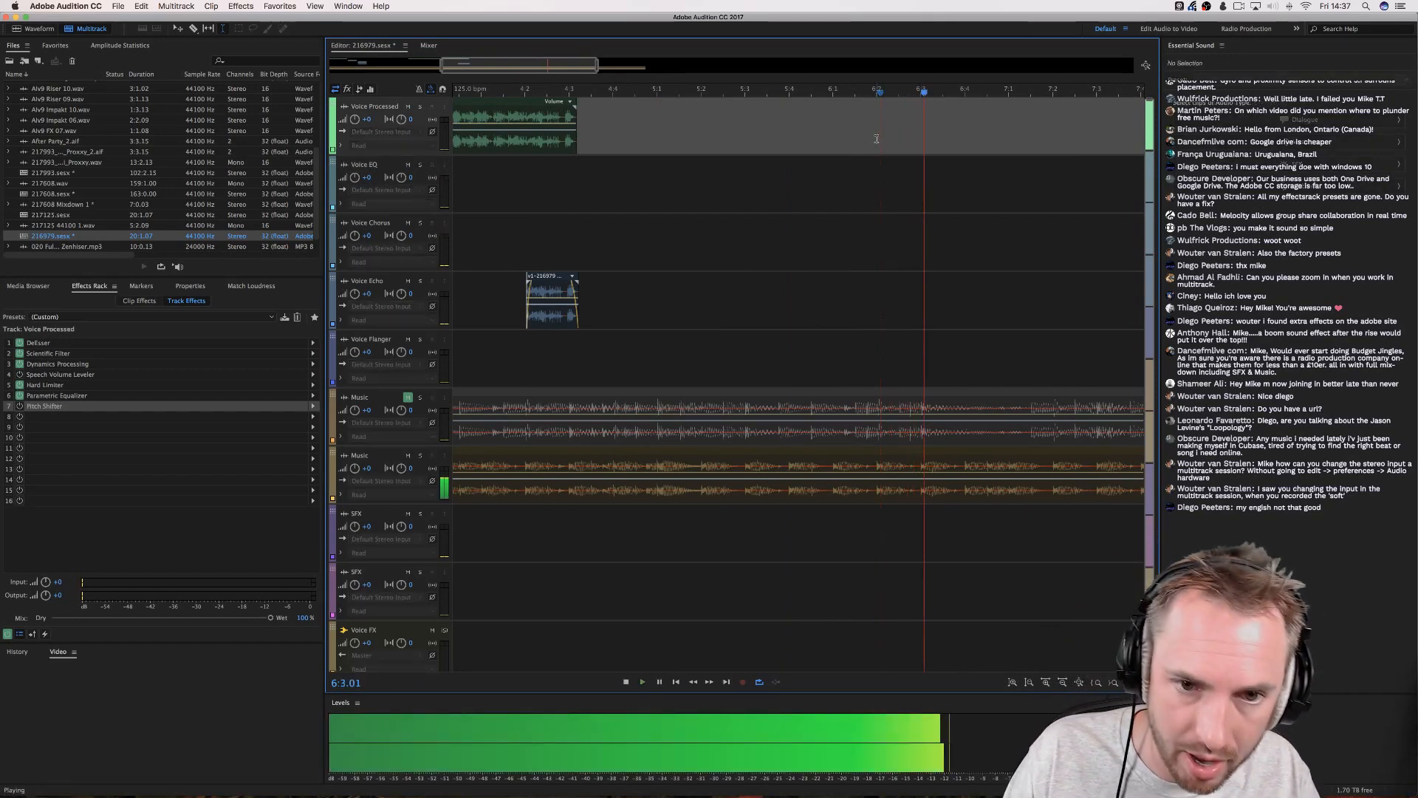
key("ctrl+z")
Split the last Voice Processed clip at 6:2.01.
scroll(879, 96, "up", 3)
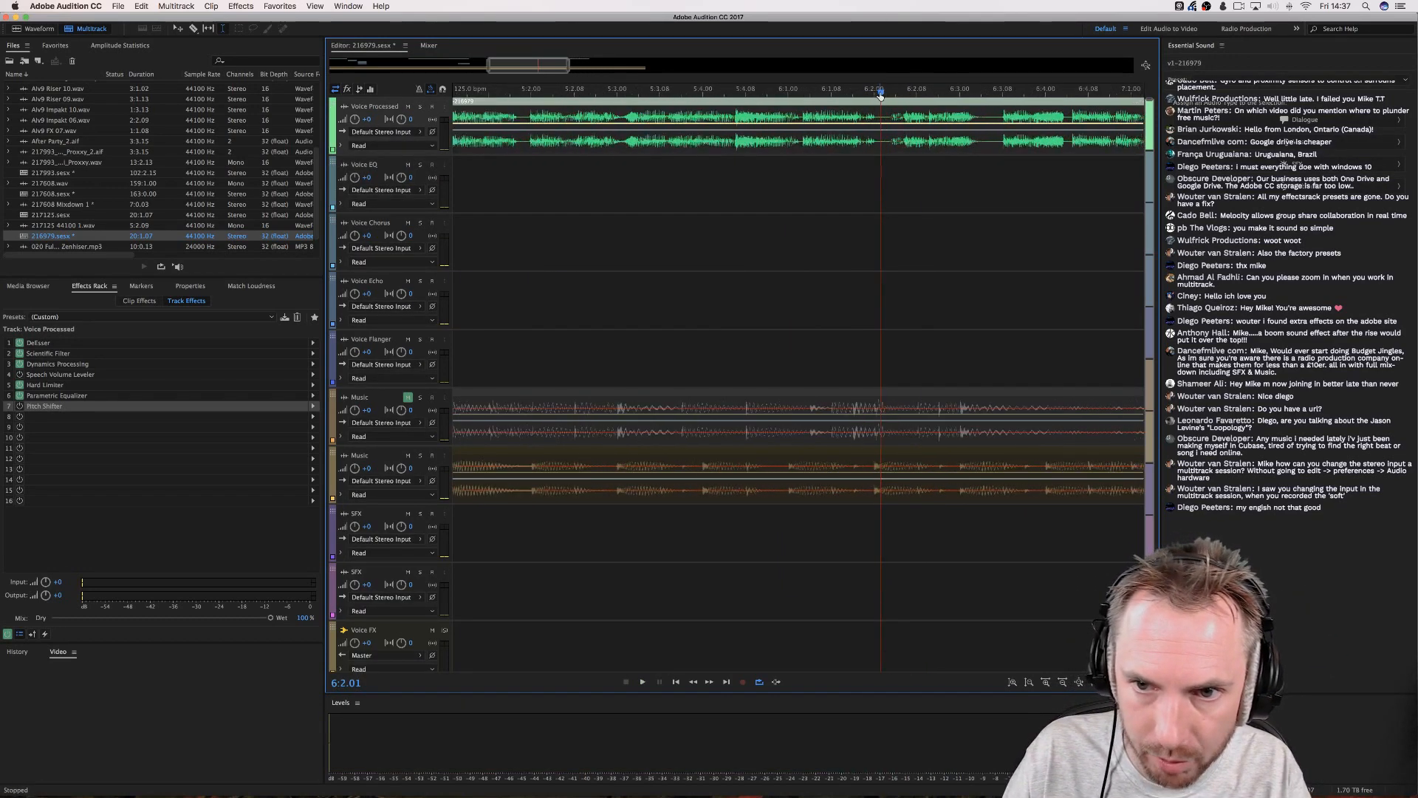
key("super+k")
scroll(880, 93, "down", 1)
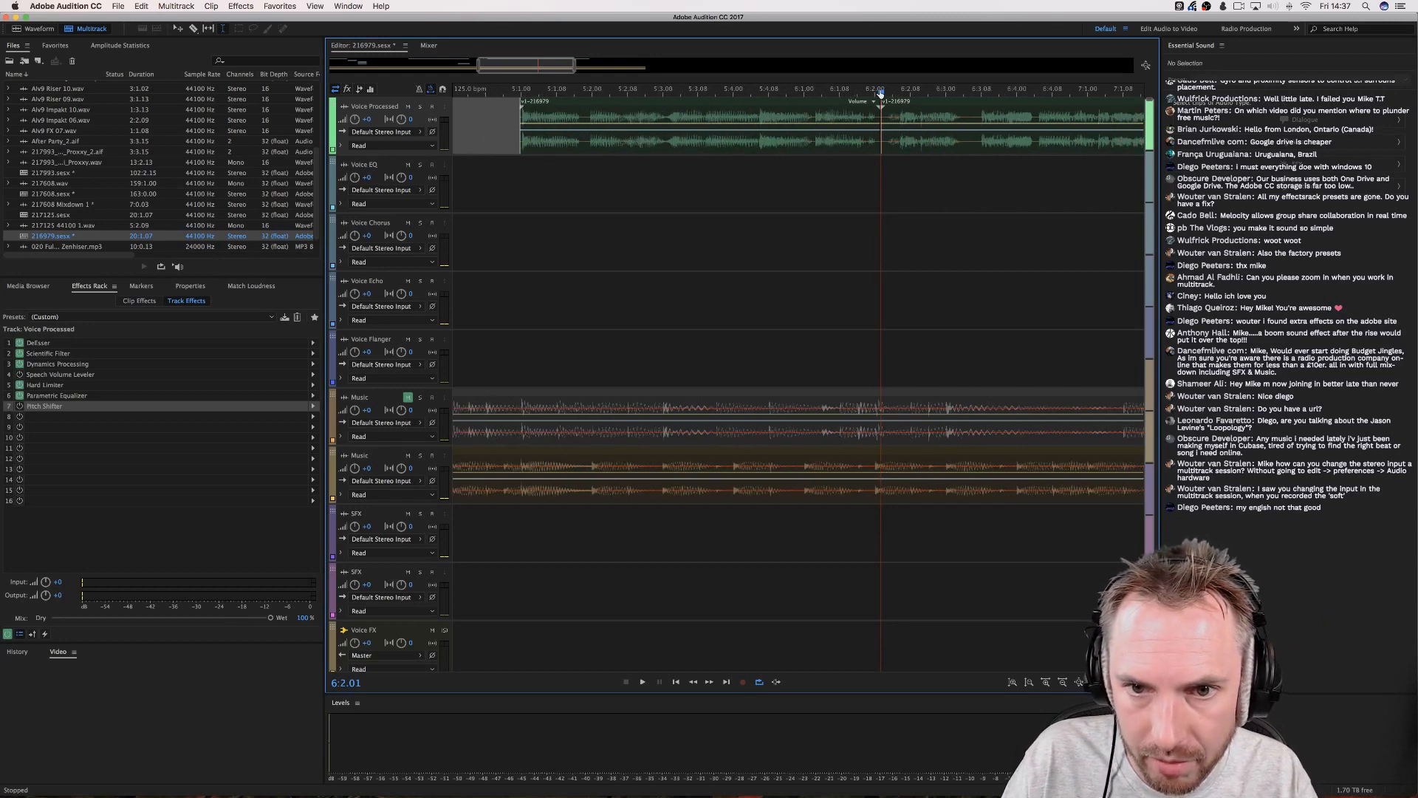
Time-stretch the first part of the split clip shorter, to about 96%, and play it against the drum beat.
left_click(526, 108)
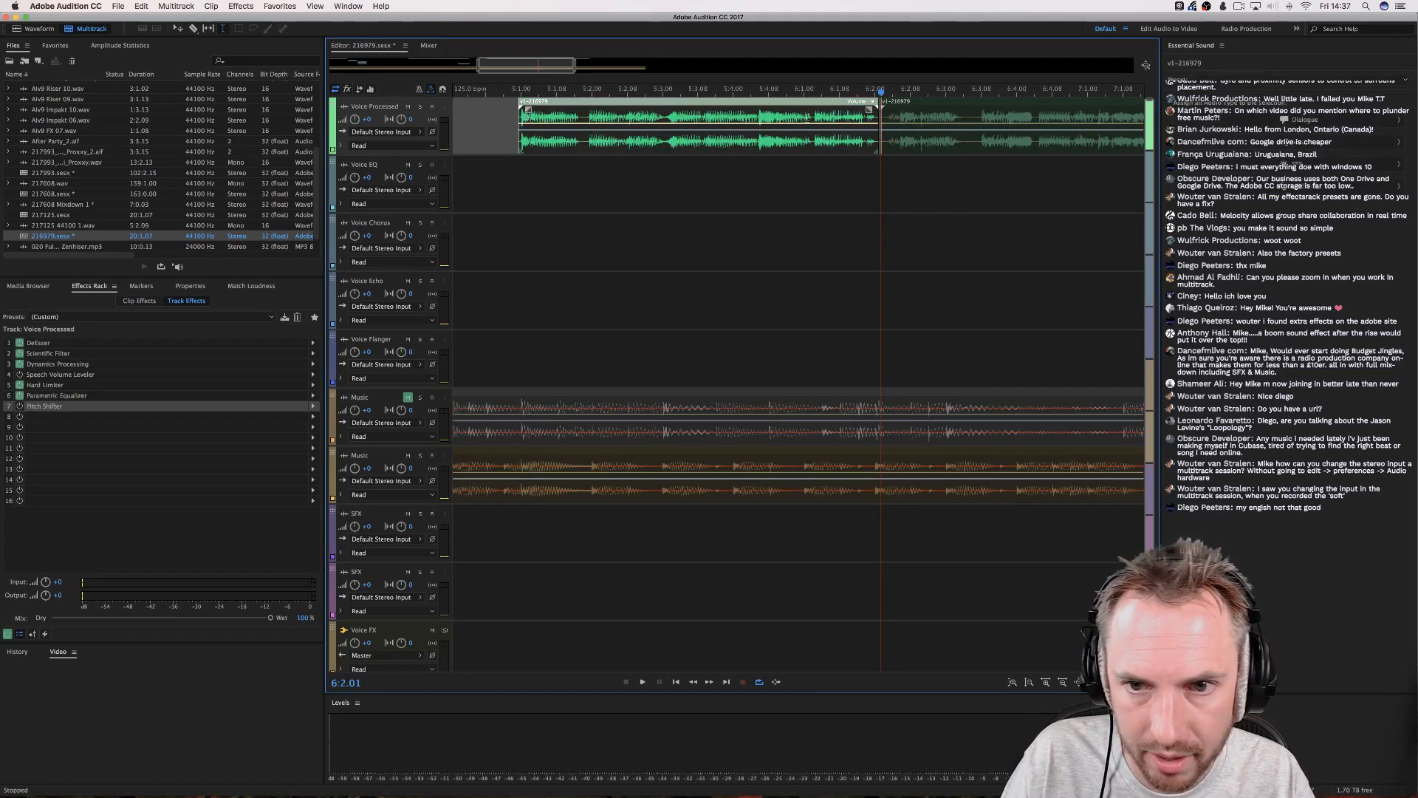
left_click(804, 95)
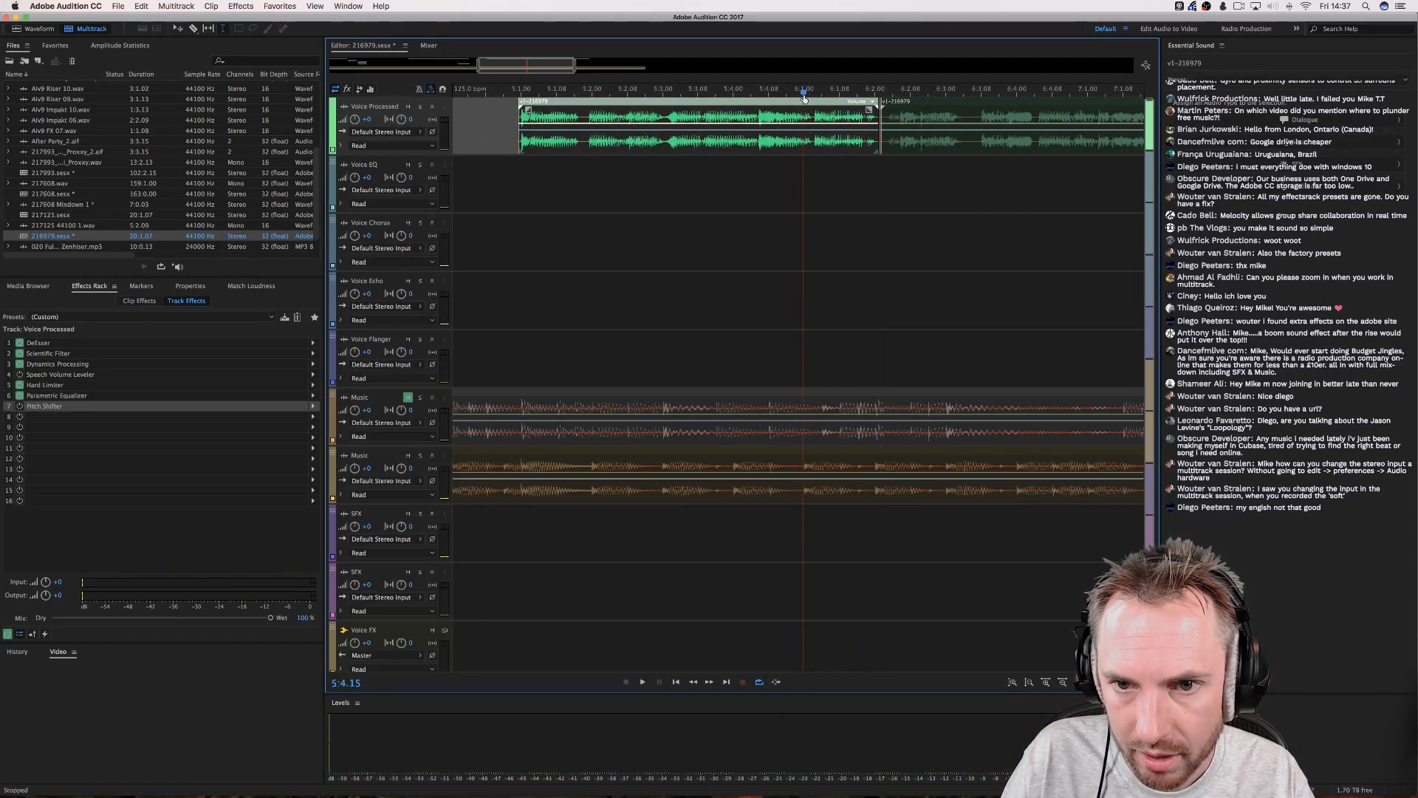
left_click_drag(880, 113, 865, 116)
left_click(865, 116)
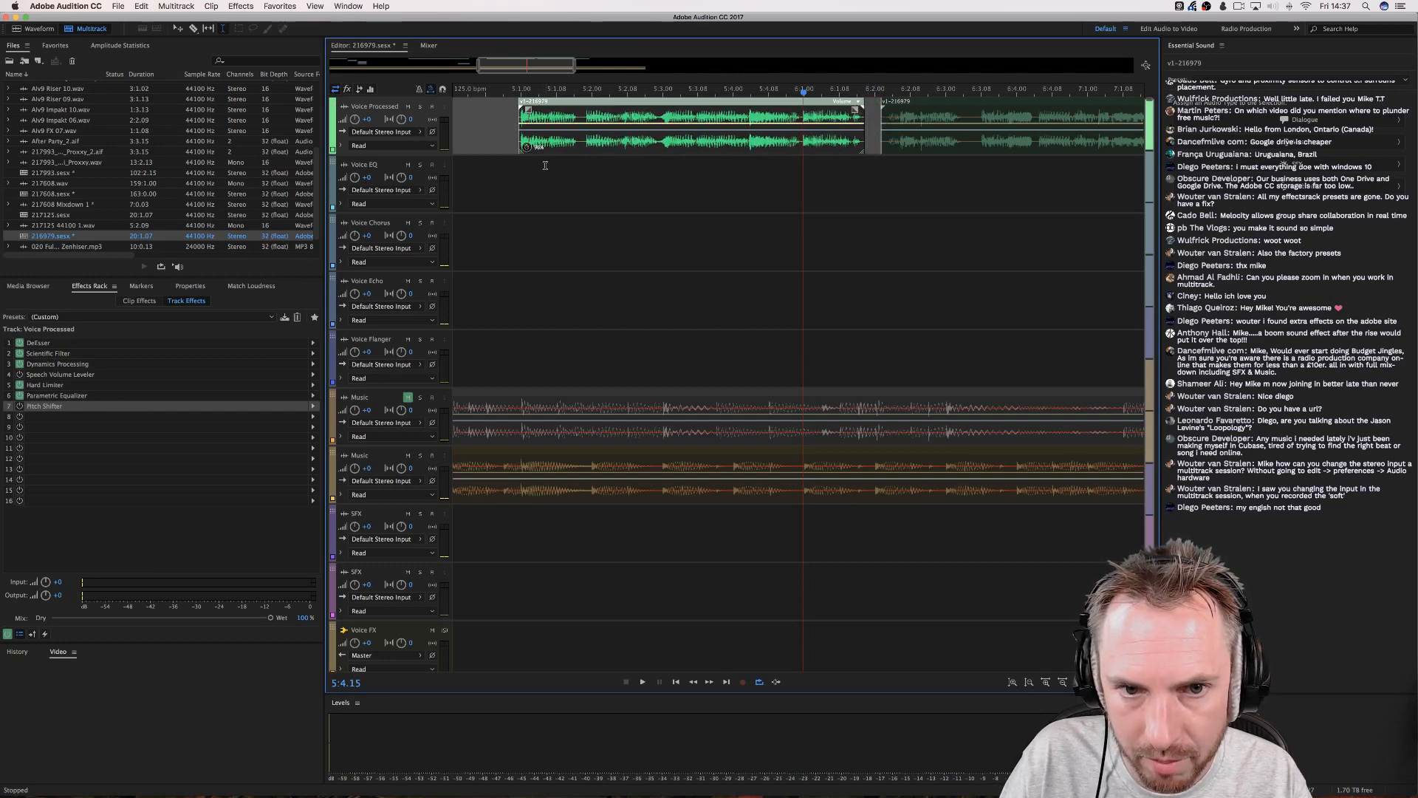
left_click(508, 168)
key("space")
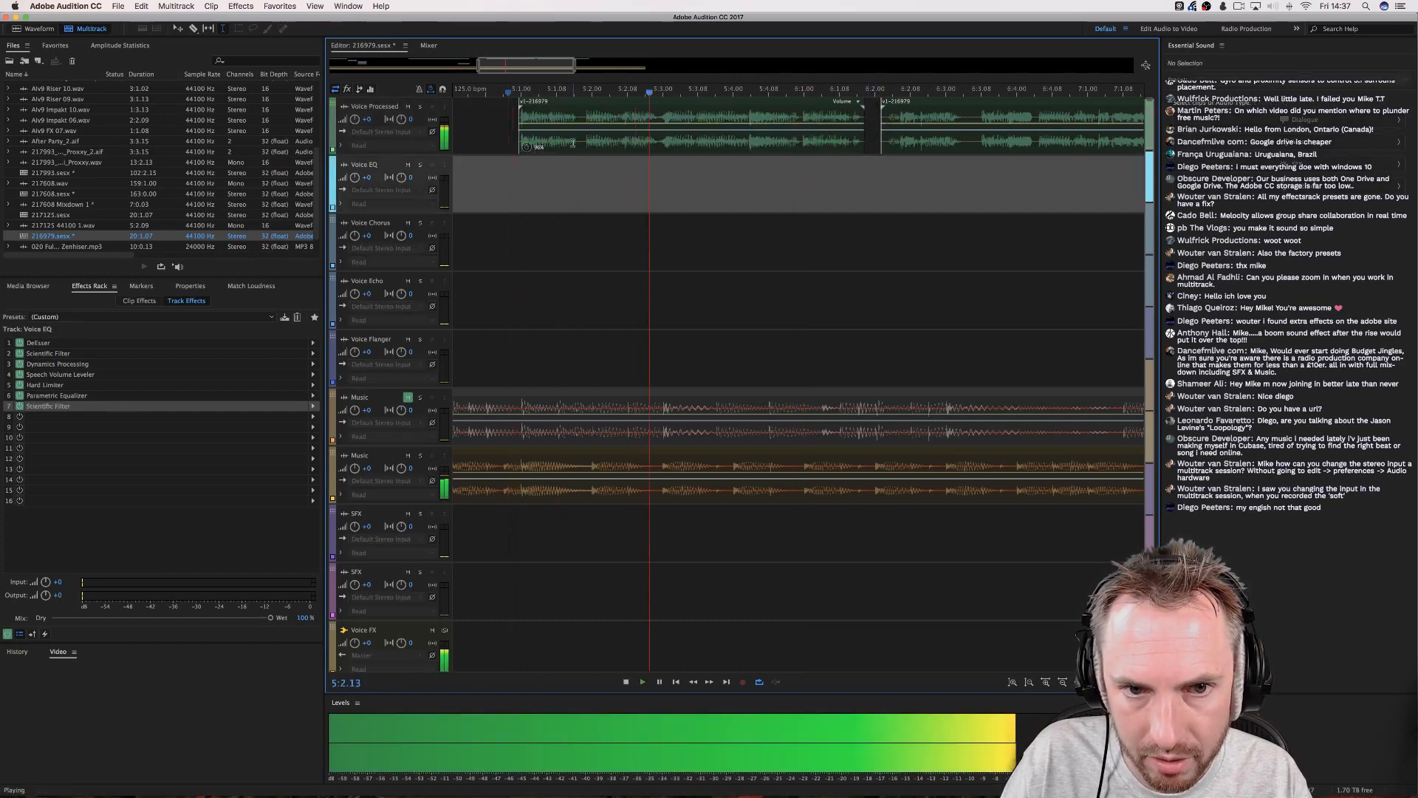
key("space")
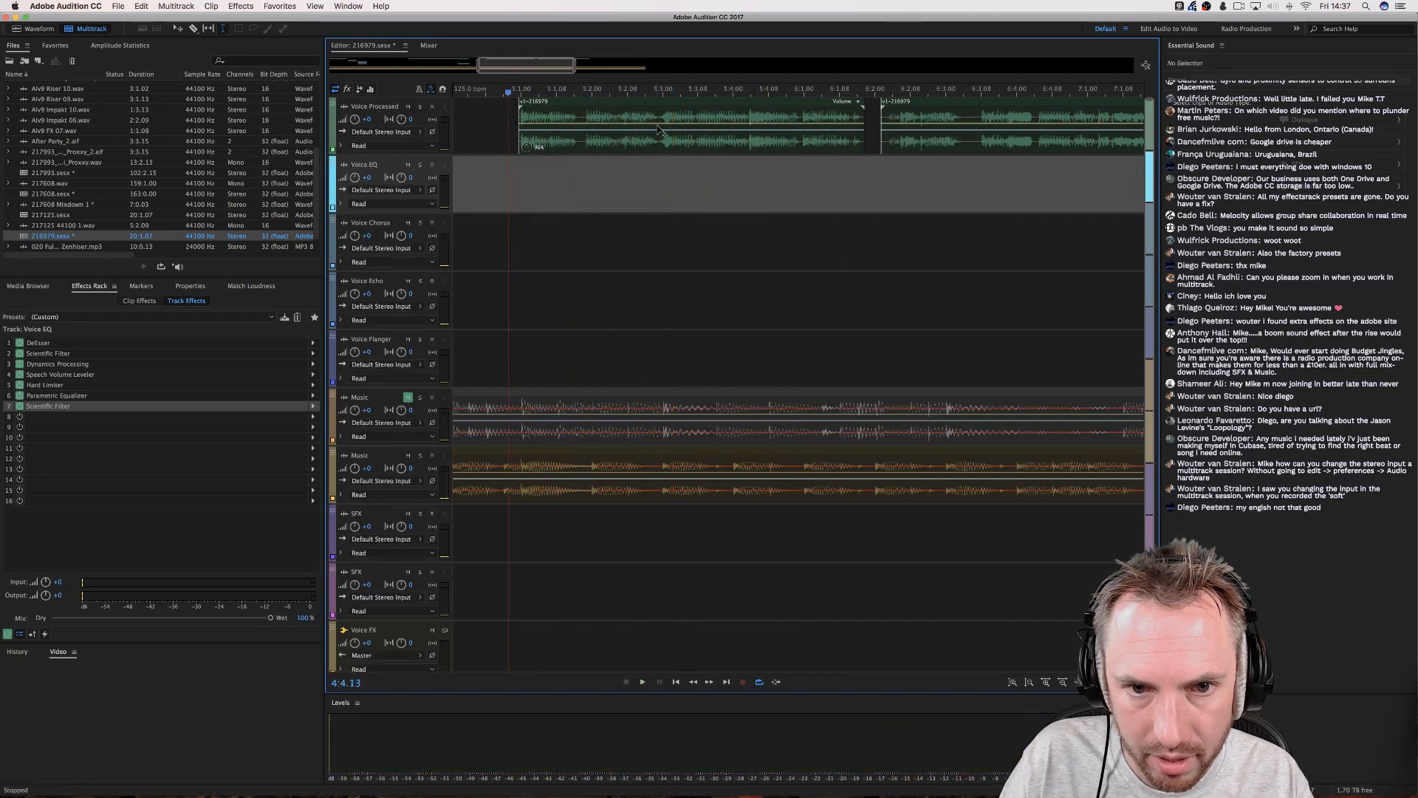
Audition the stretched Voice Processed clip from its first pause and split it at 5:2.15.
left_click(580, 115)
key("space")
key("space")
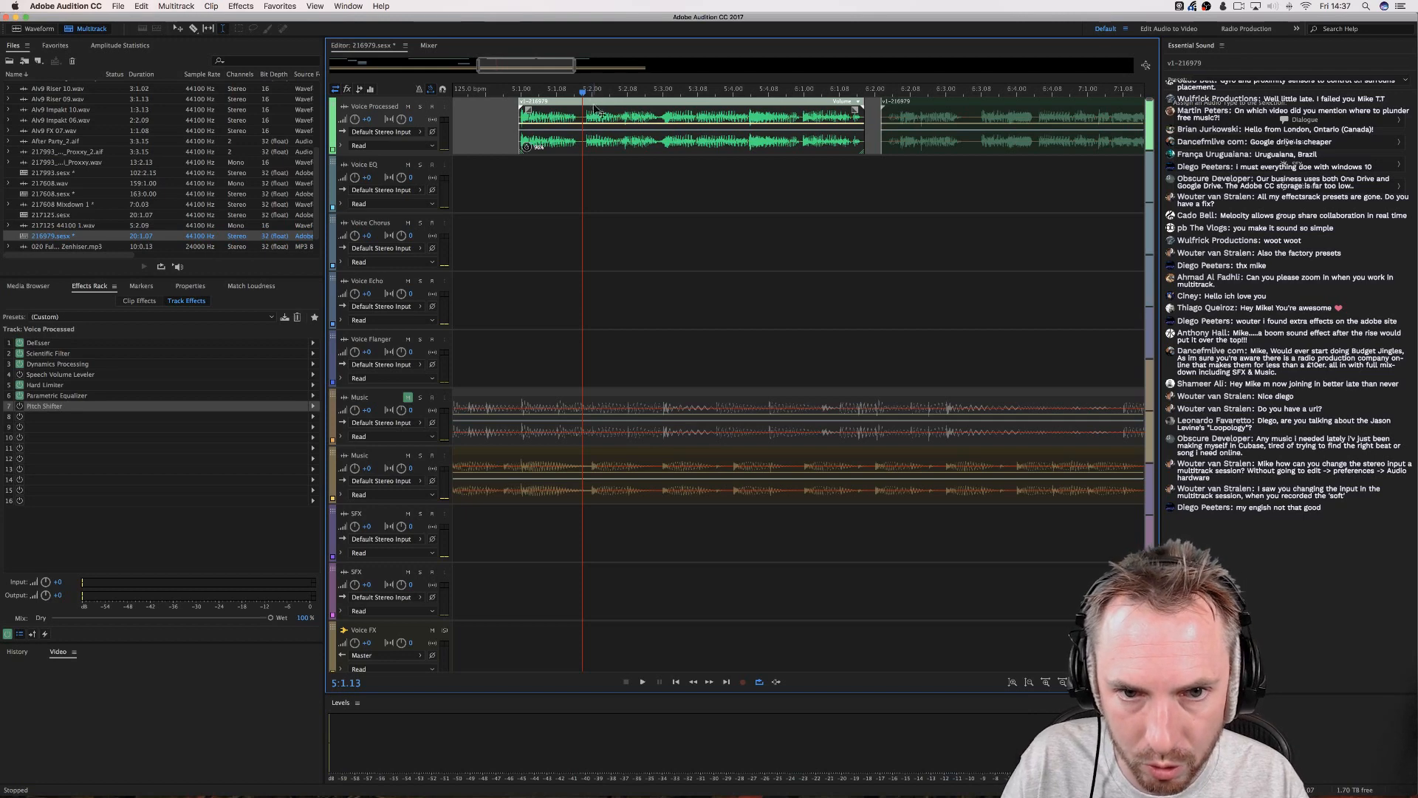
left_click(661, 117)
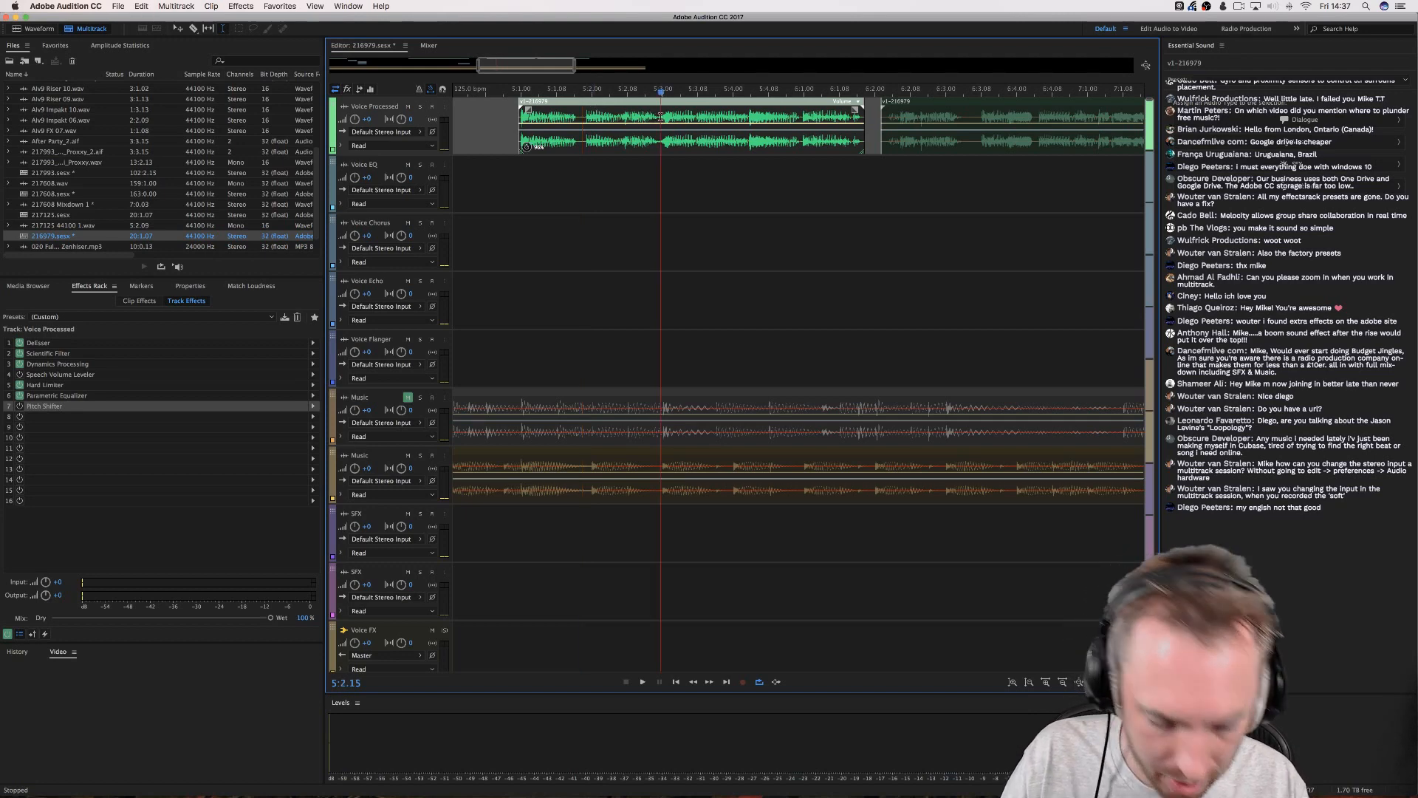
key("super+k")
Split the Voice Processed clip at 5:1.14 and time-stretch the first piece slightly longer so it ends at about 5:2.00.
left_click(583, 114)
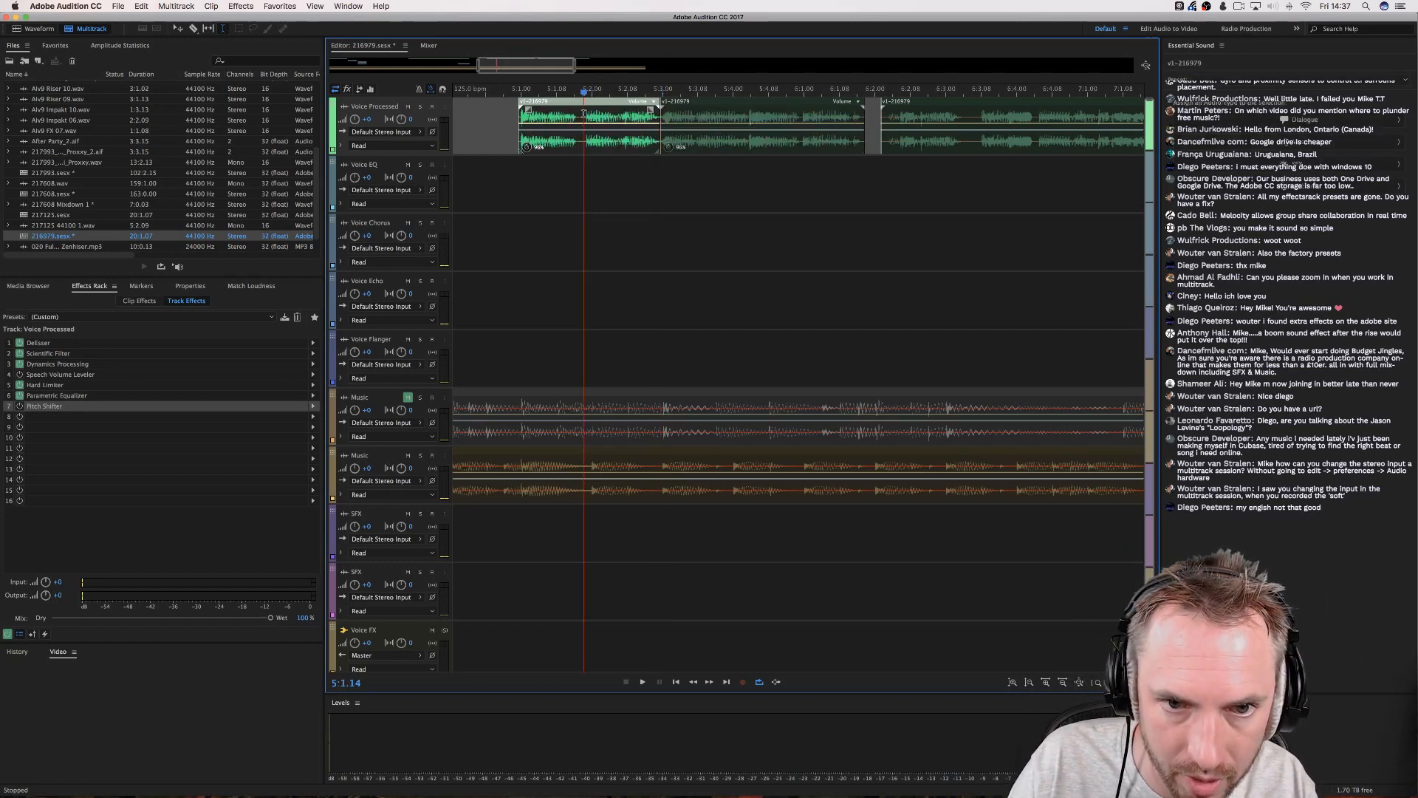
key("super+k")
left_click_drag(586, 111, 590, 114)
Play the split voice pieces over the drum beat from 4:4.14 to check their timing.
left_click(513, 117)
key("space")
key("space")
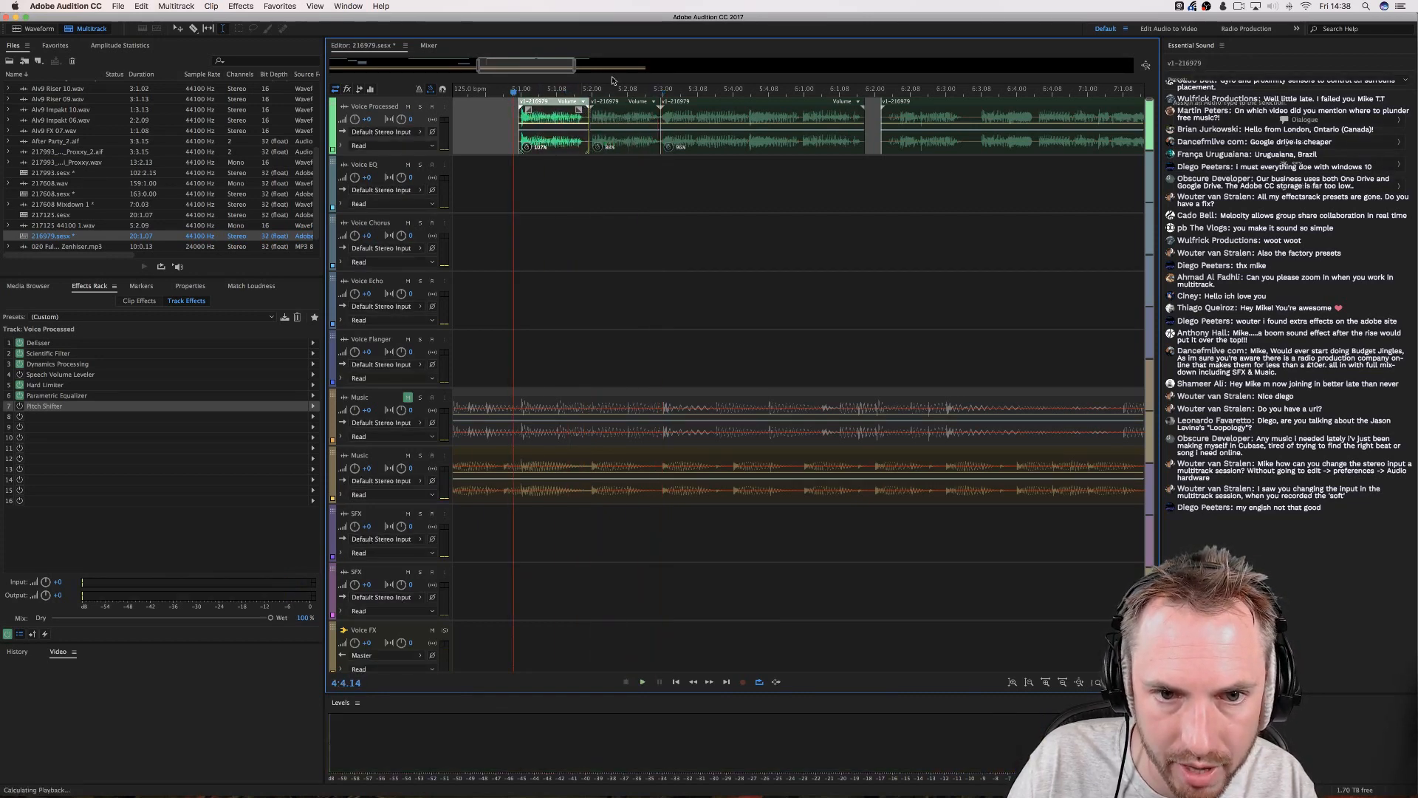
scroll(436, 123, "up", 3)
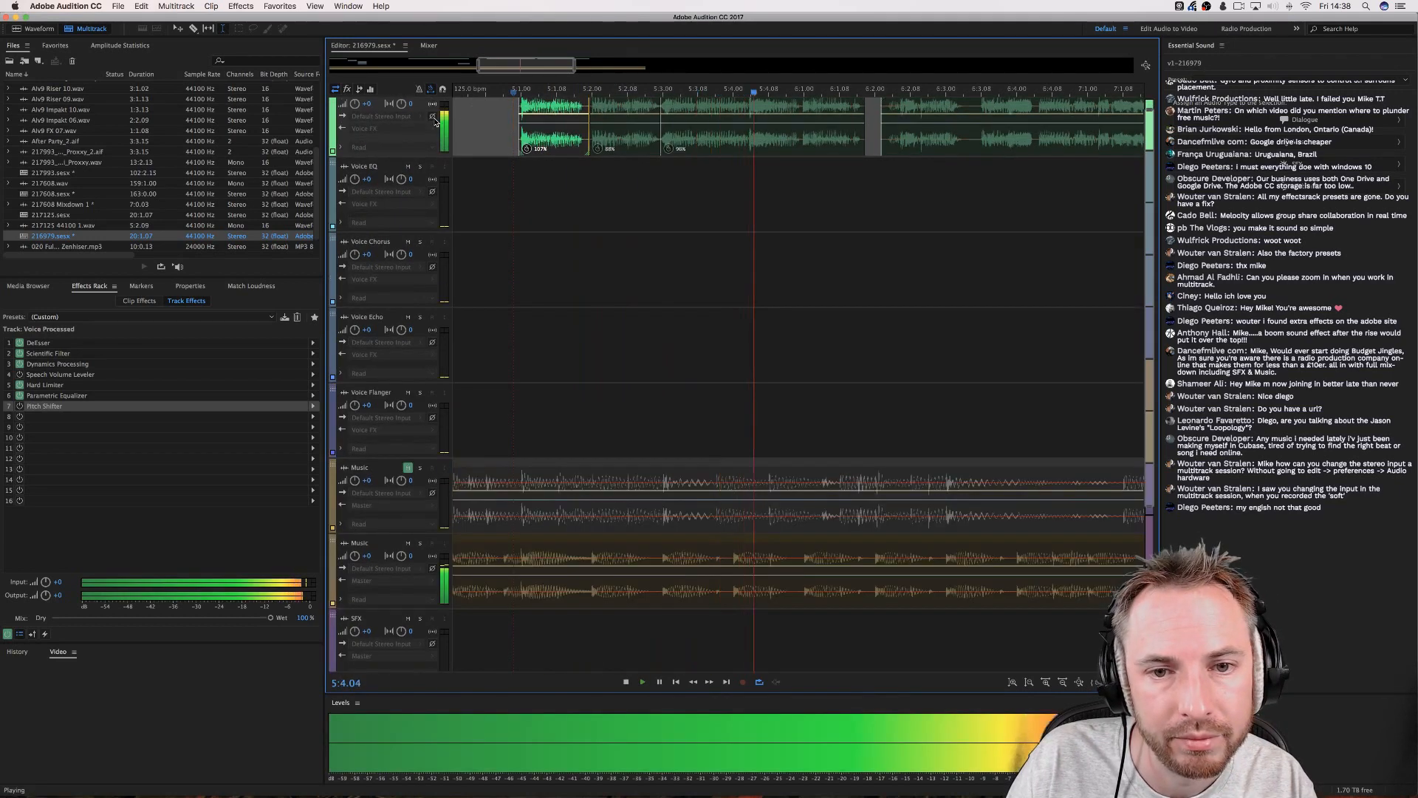
key("space")
scroll(566, 158, "up", 1)
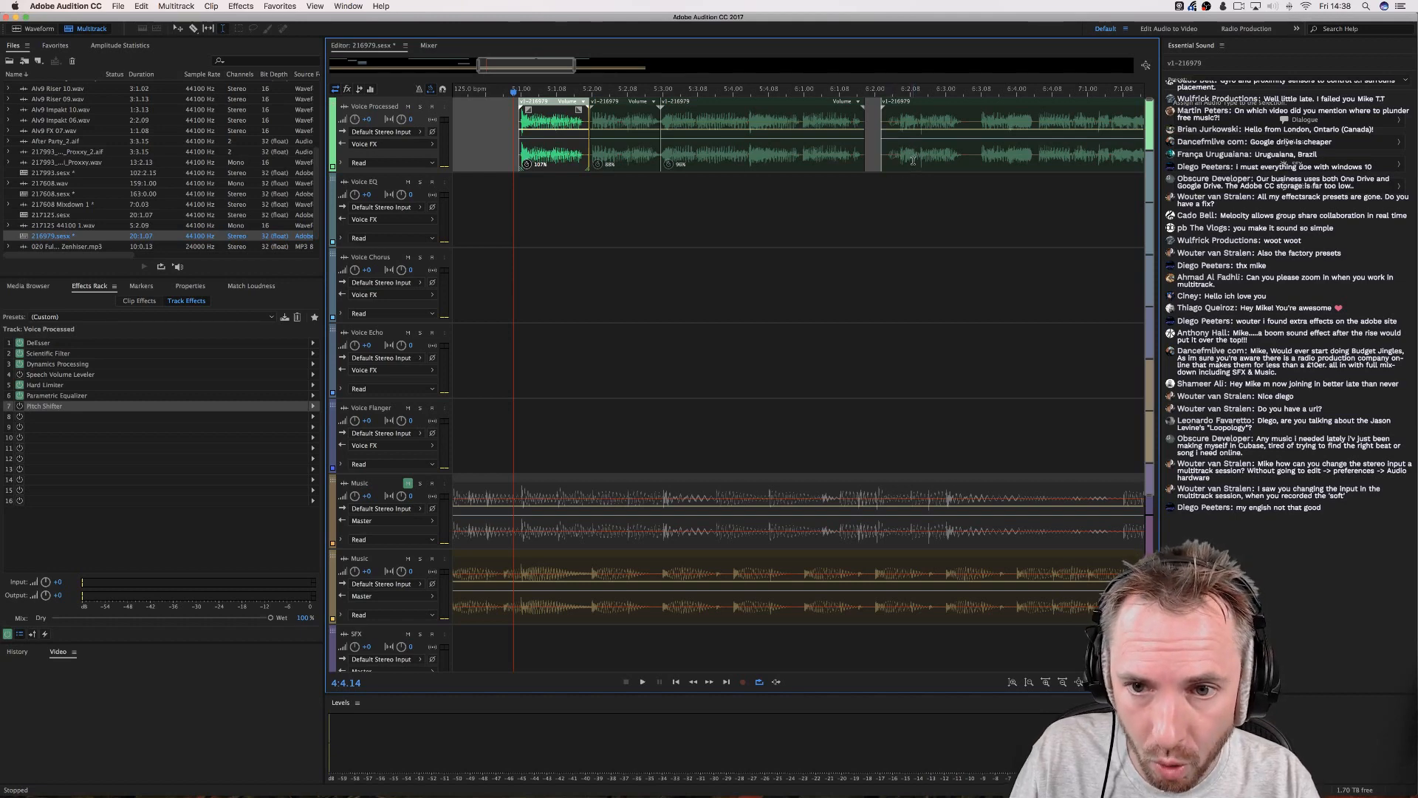
Move the last Voice Processed clip later to start at about 6:3.09 and play the preceding voice pieces with the beat.
left_click_drag(913, 161, 1017, 153)
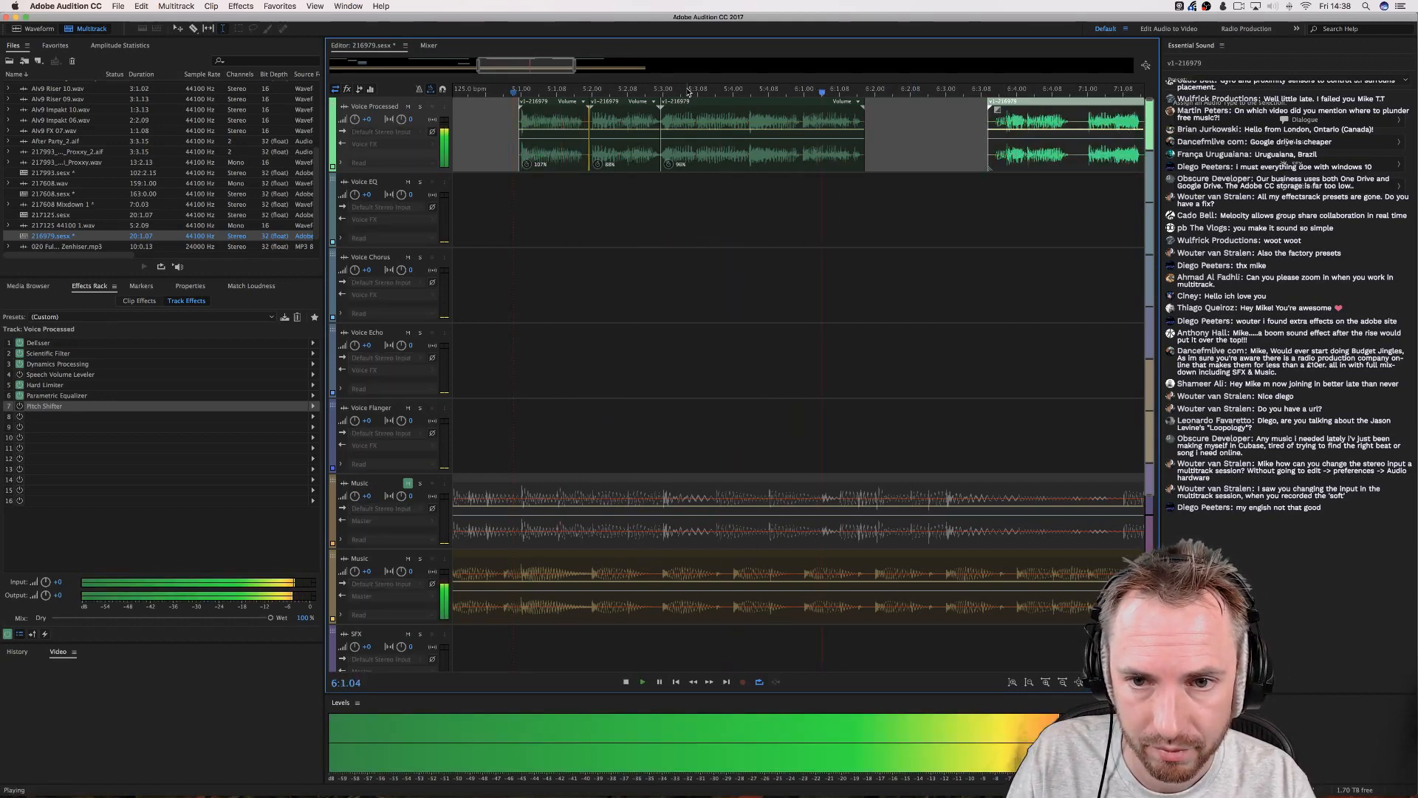
key("space")
key("space")
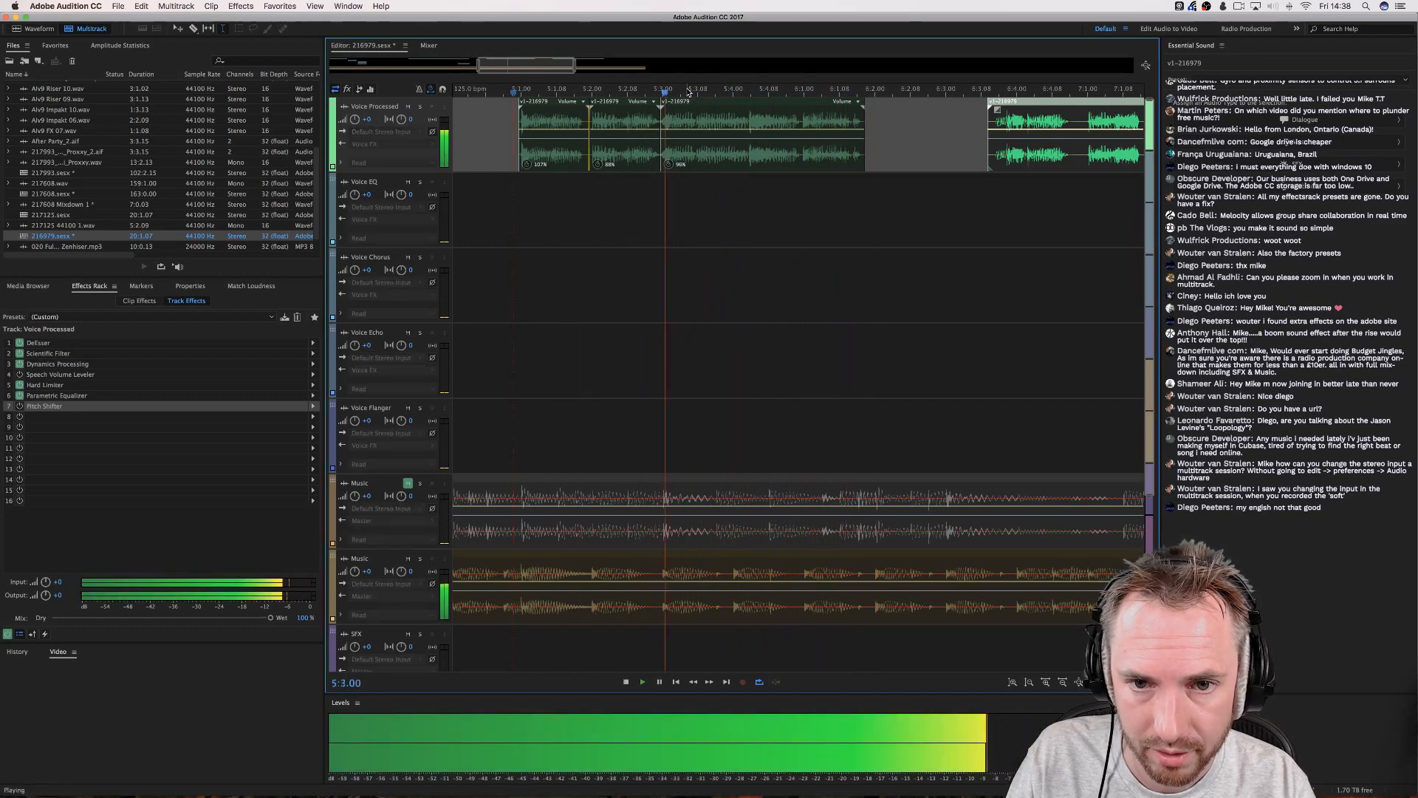
key("space")
key("space")
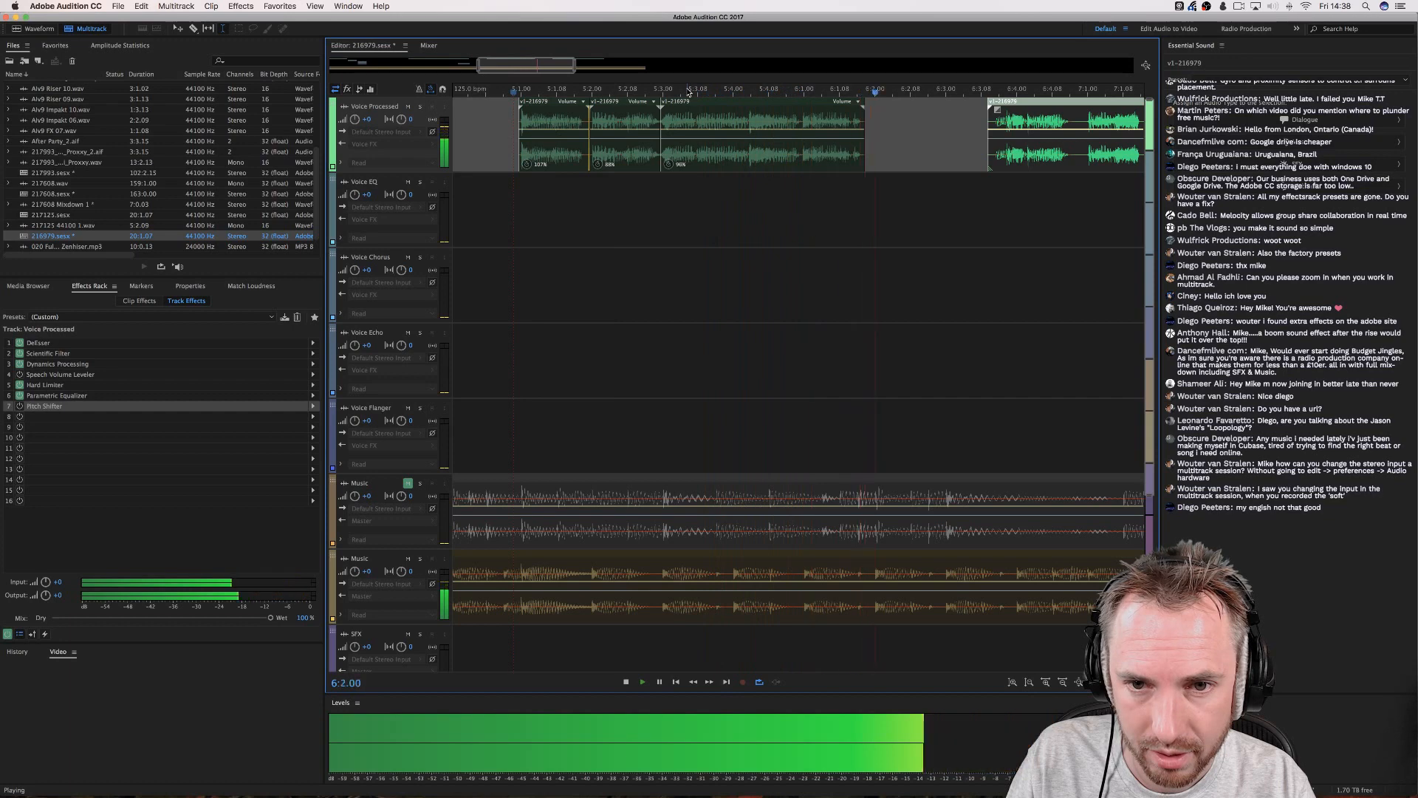
key("space")
Split the Voice Processed piece that follows 5:3.00 at 5:4.15 and at 5:4.03.
left_click(802, 122)
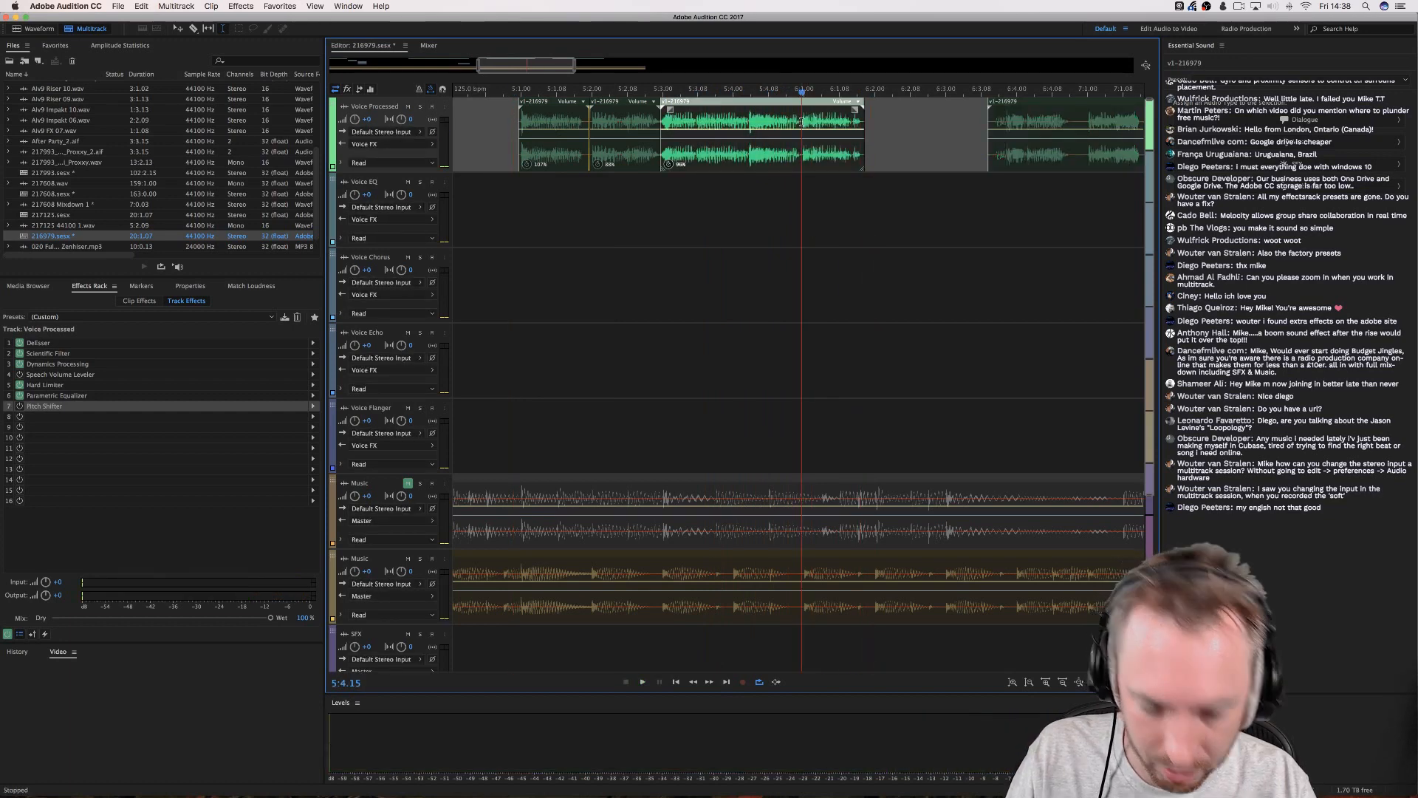
key("super+k")
left_click(749, 121)
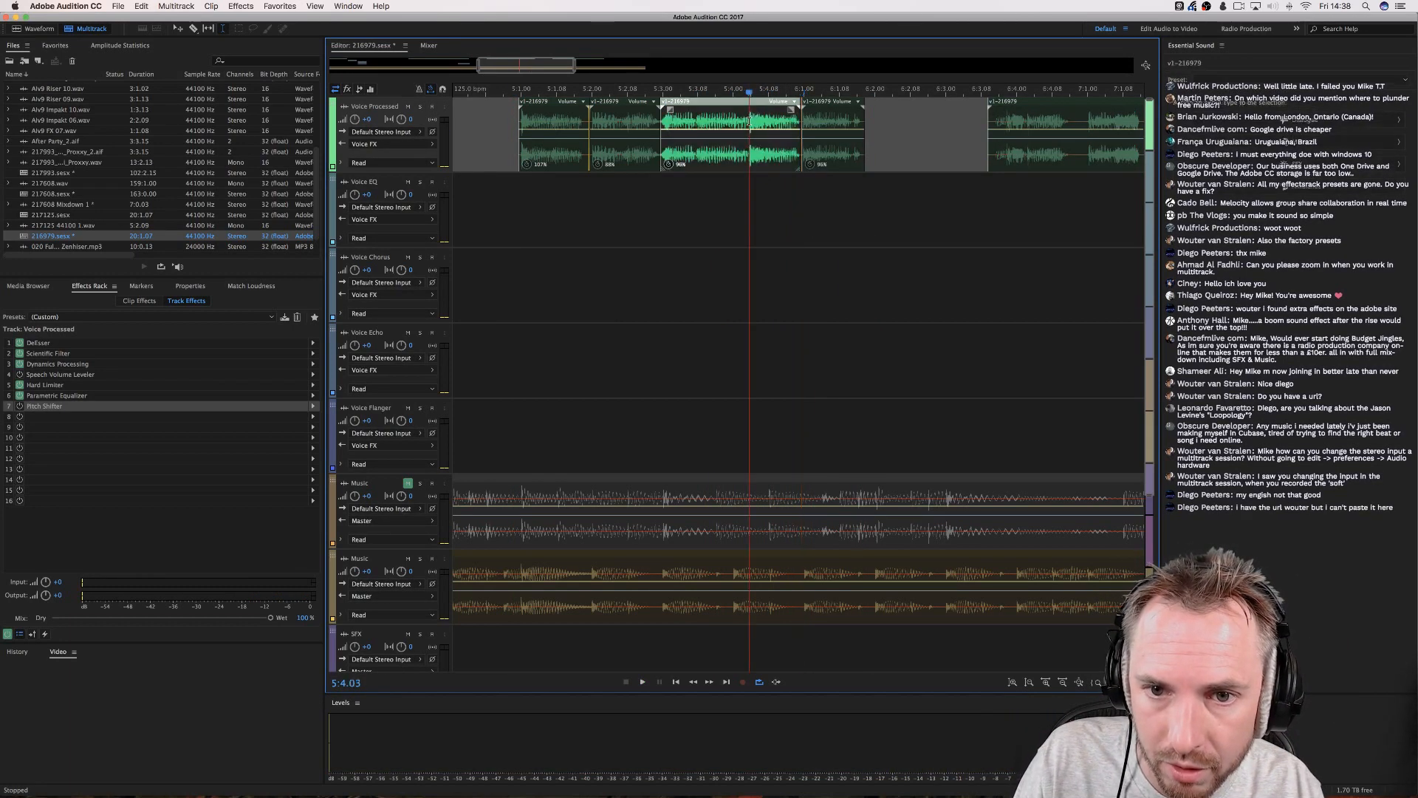
key("super+k")
Time-stretch the short voice piece starting at 5:4.03 shorter in two passes, playing the section from 4:4.11 after each.
left_click_drag(798, 111, 793, 111)
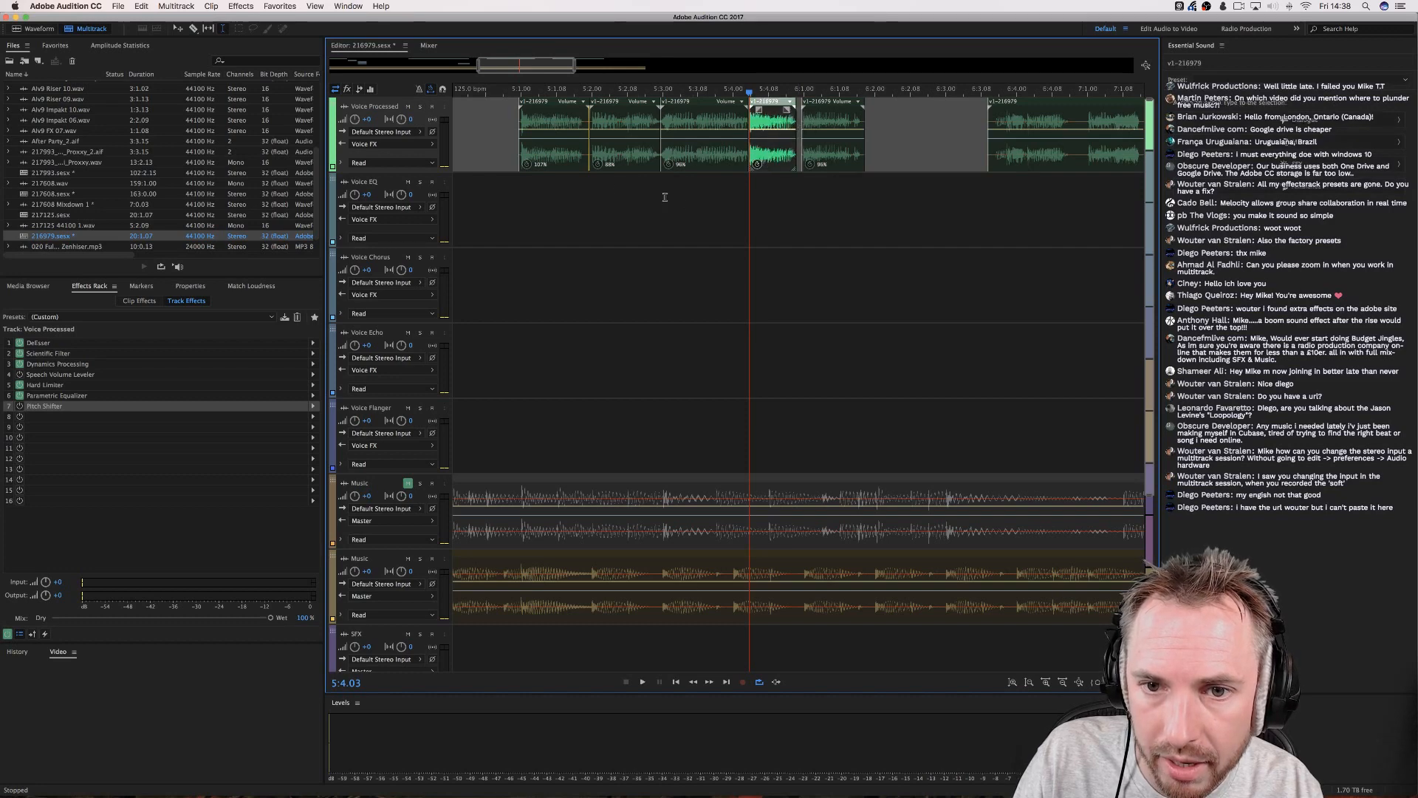
left_click(499, 179)
key("space")
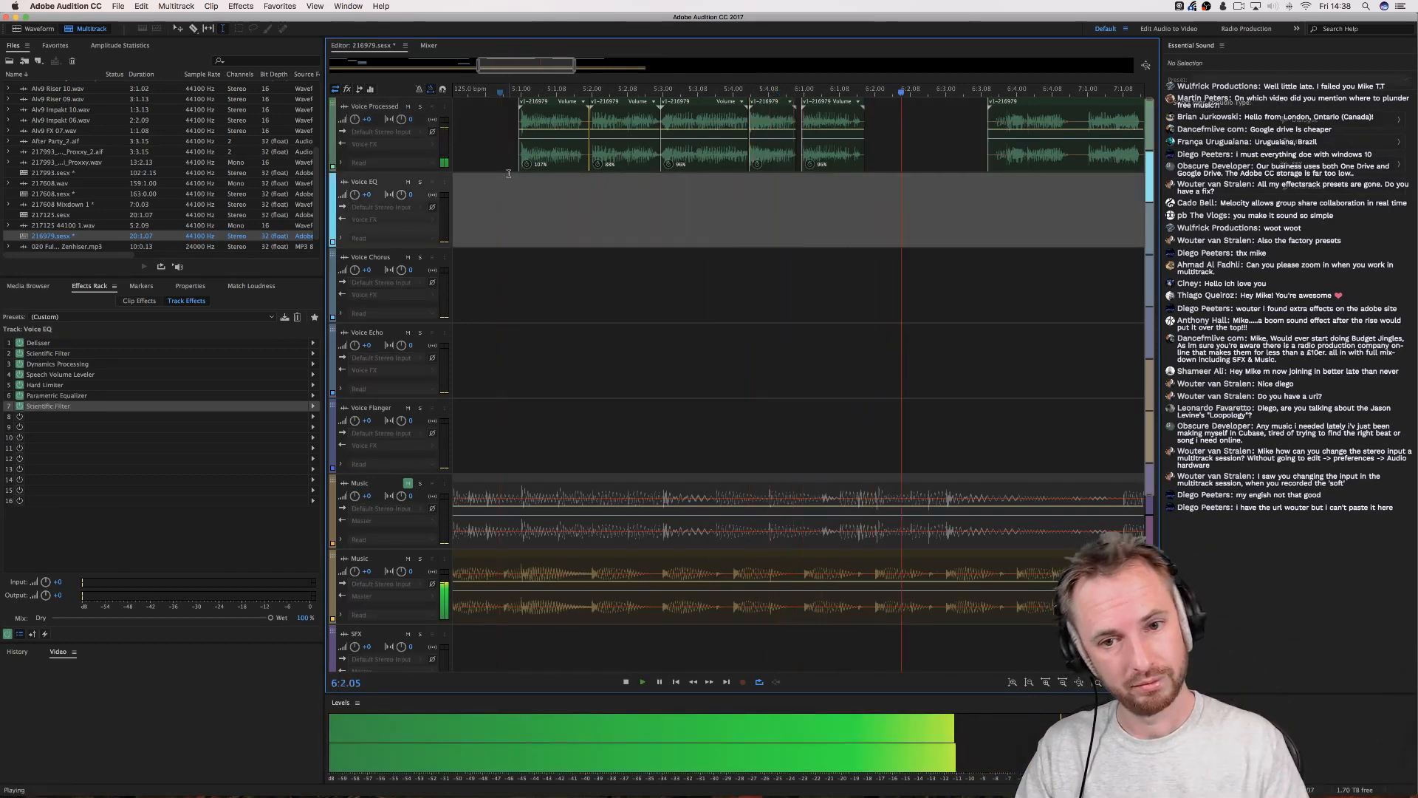
key("space")
left_click_drag(796, 116, 790, 119)
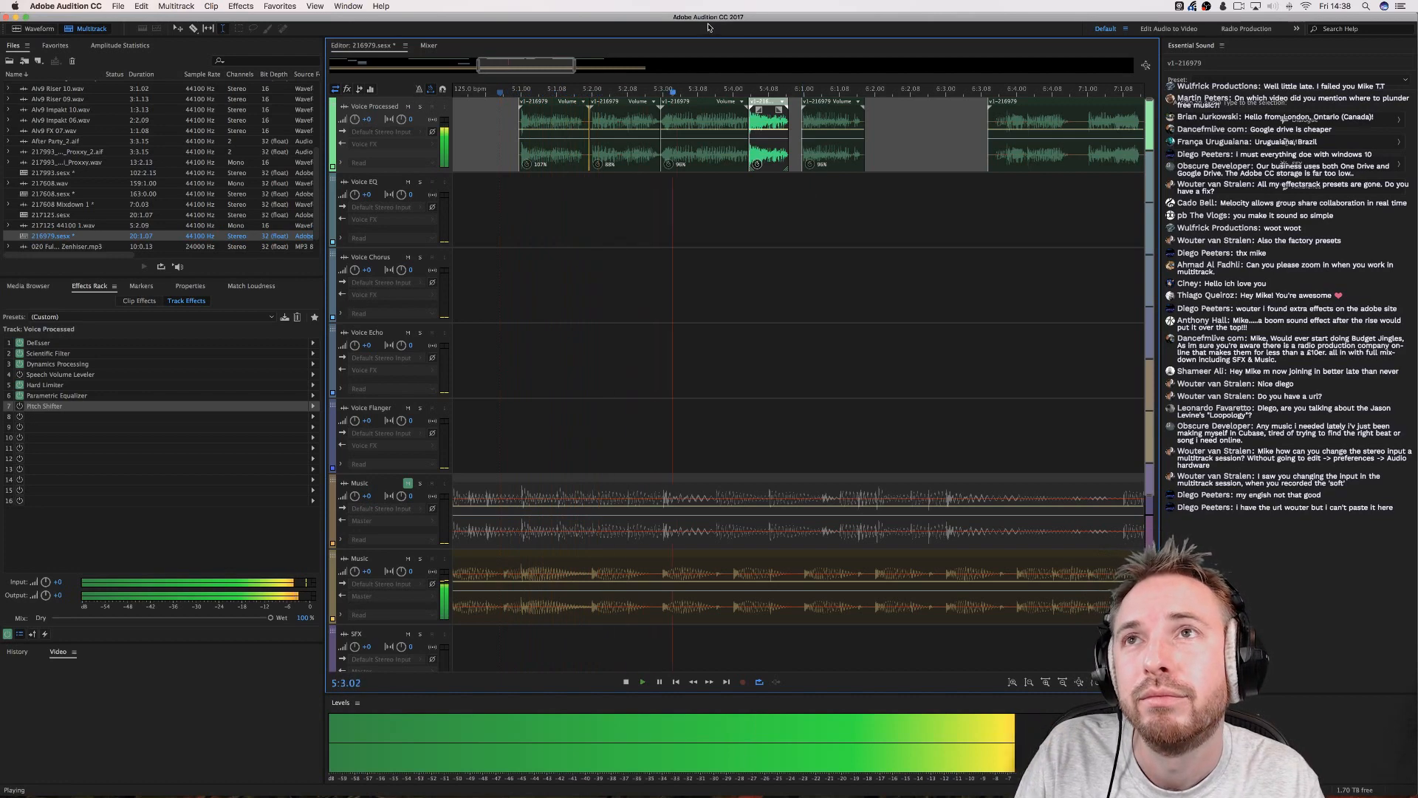
key("space")
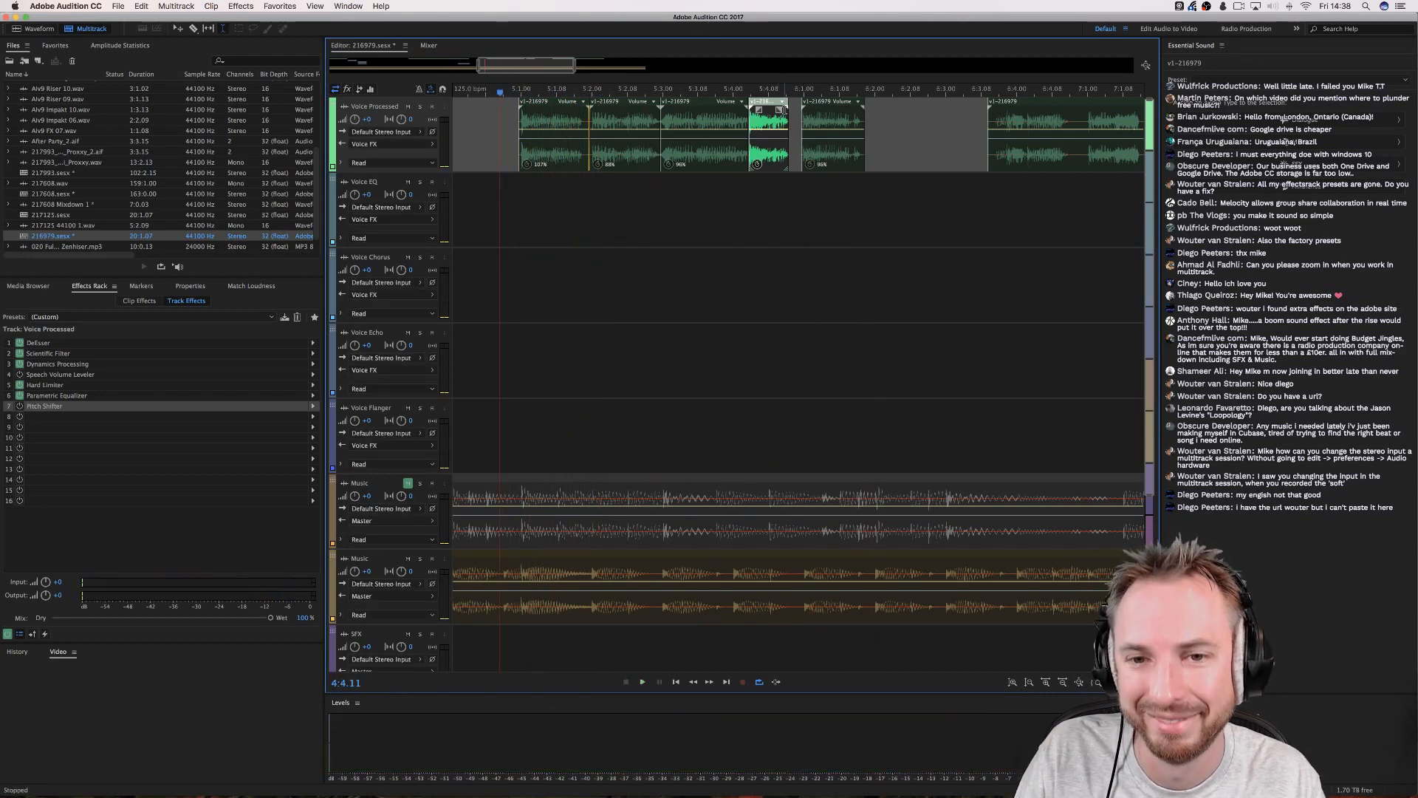
Lengthen the time-stretched voice piece starting at 5:4.03 to 82%, play it back, and extend its end slightly further.
scroll(786, 92, "up", 2)
left_click_drag(795, 116, 802, 116)
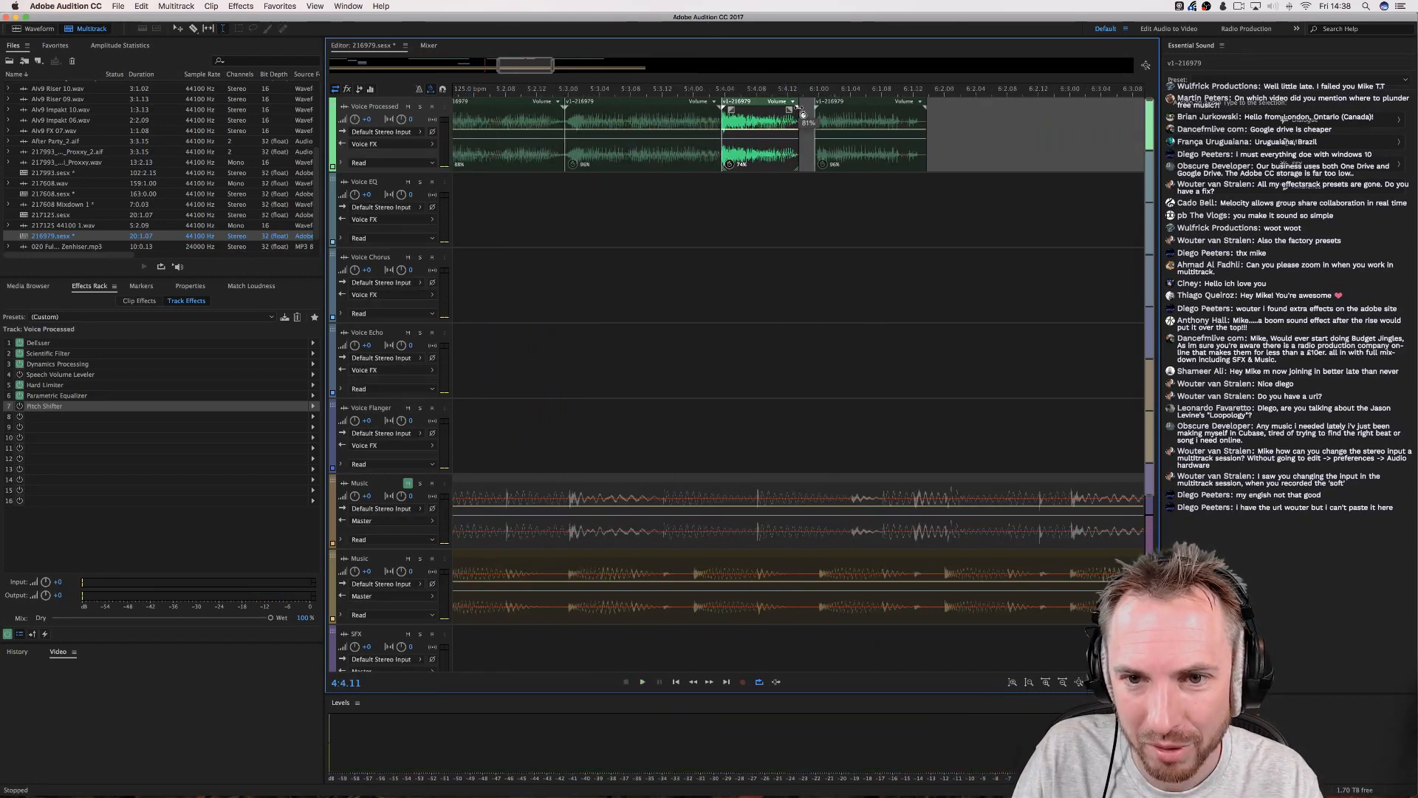
key("space")
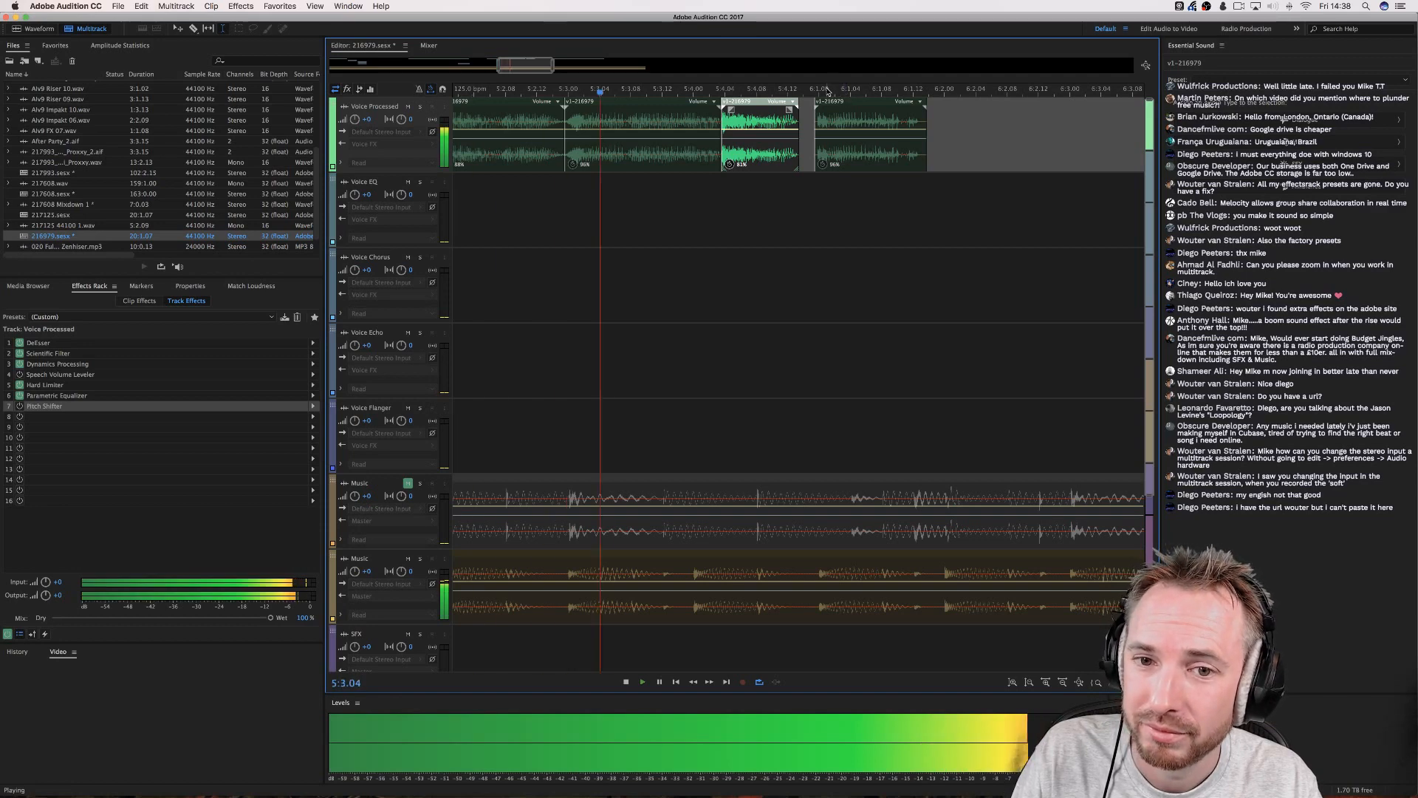
key("space")
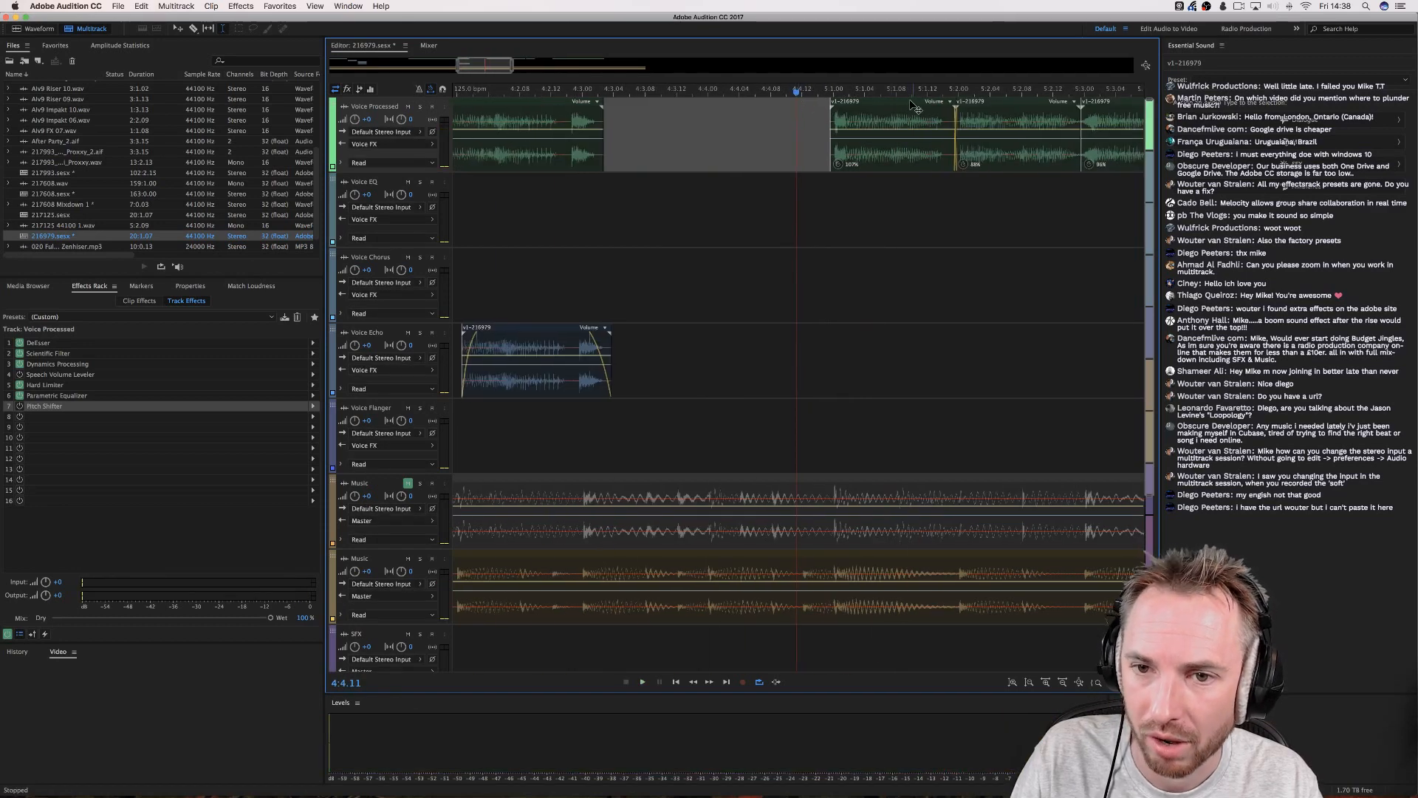
scroll(1090, 115, "right", 5)
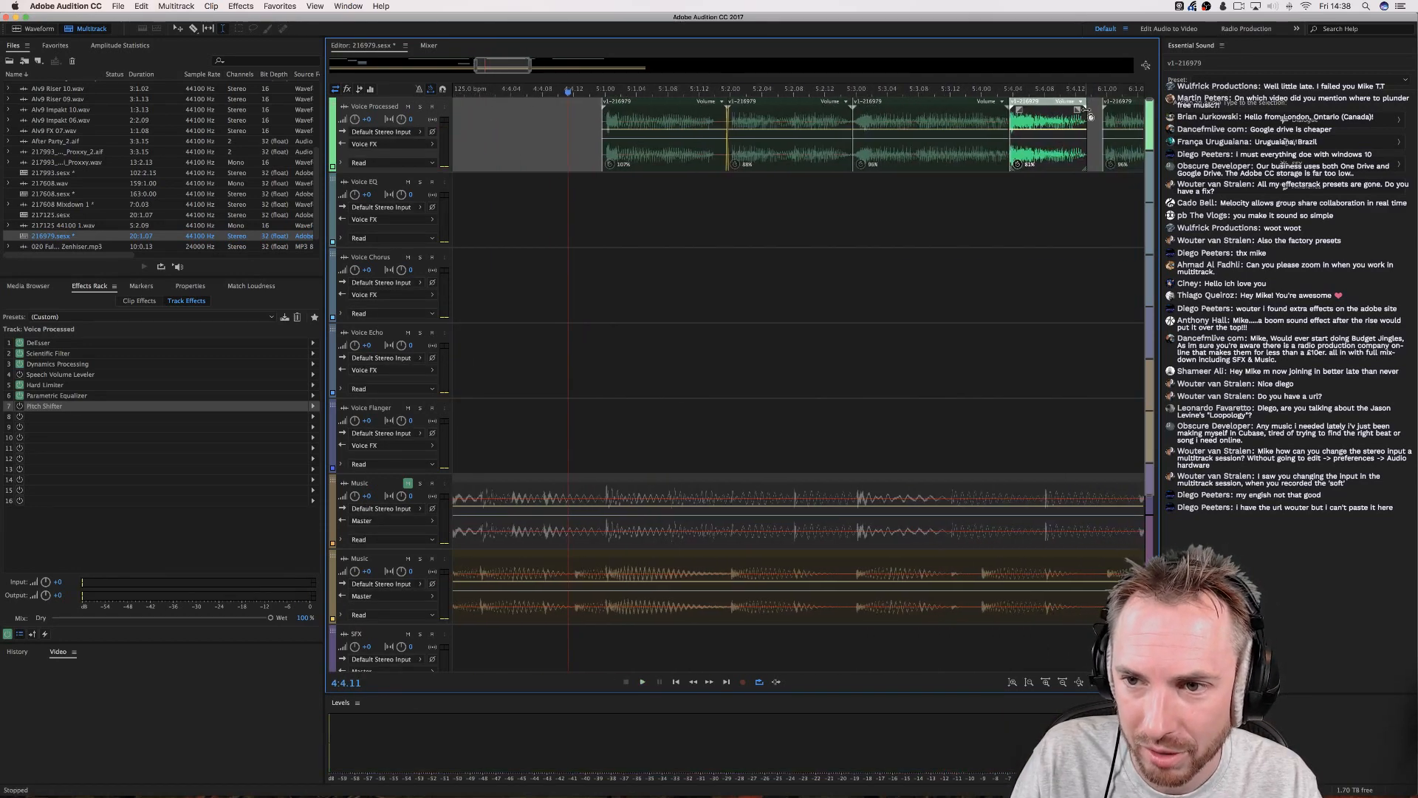
left_click_drag(1087, 113, 1099, 111)
Move the voice piece near 6:1.00 from the Voice Processed track to the Voice EQ track and play the section.
scroll(1093, 95, "right", 2)
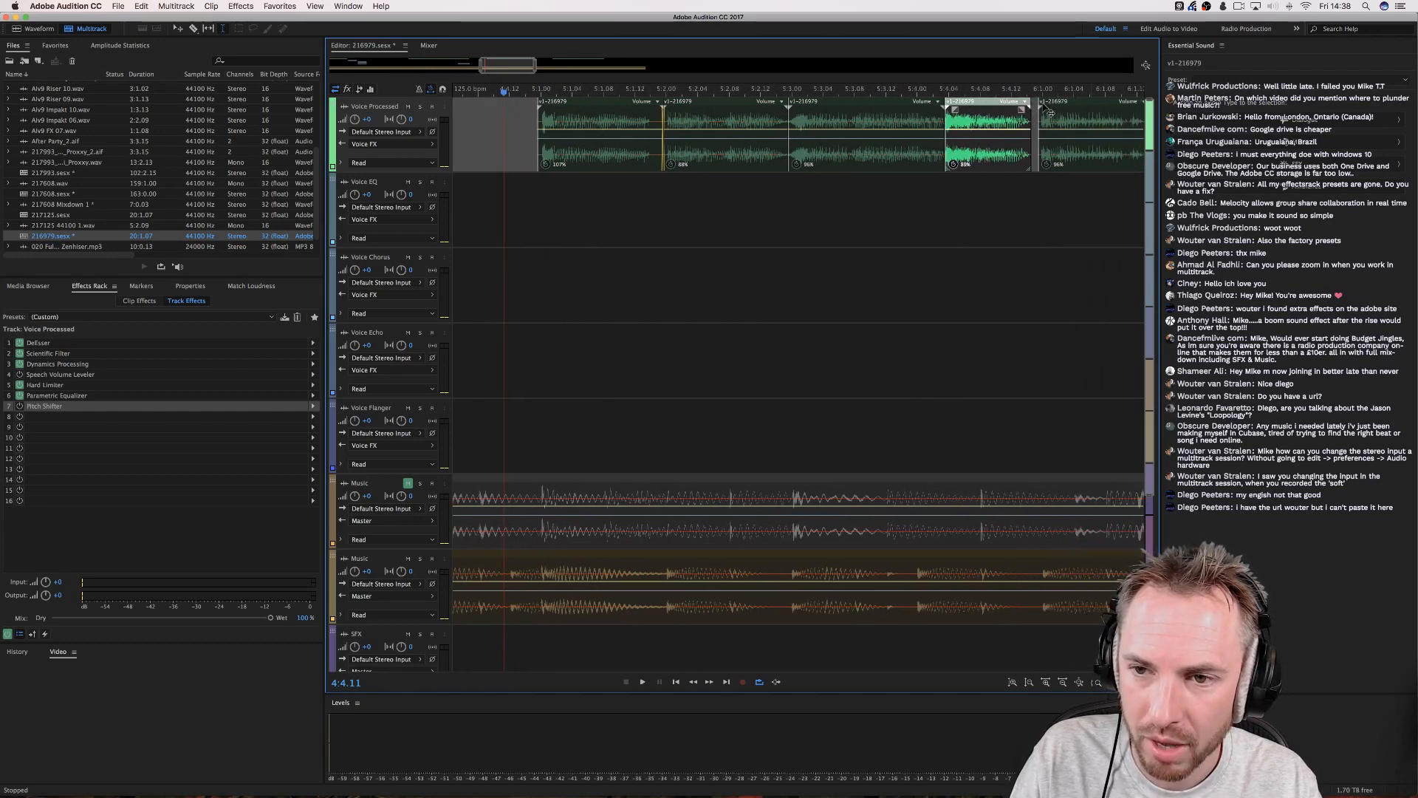
left_click_drag(1004, 110, 1040, 188)
key("space")
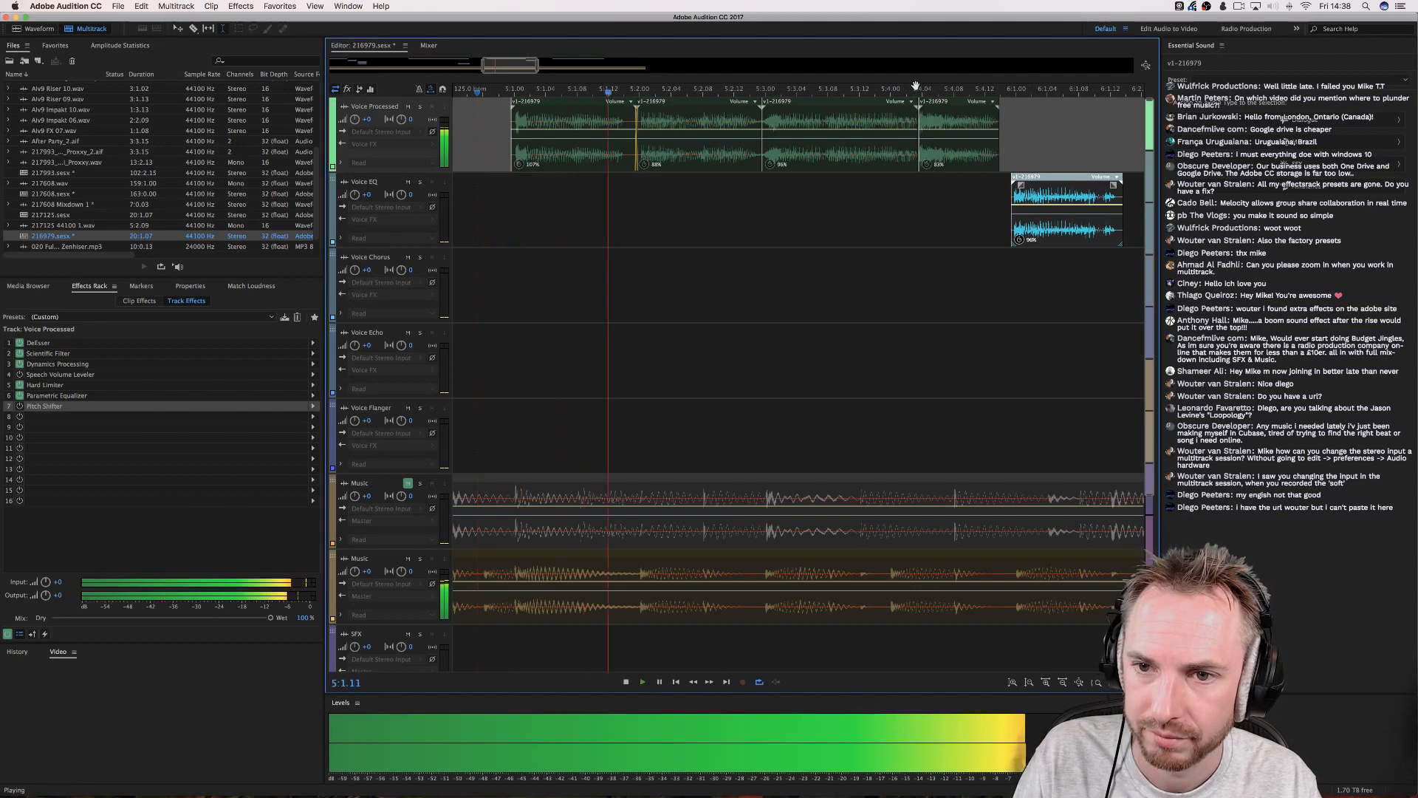
scroll(913, 86, "down", 3)
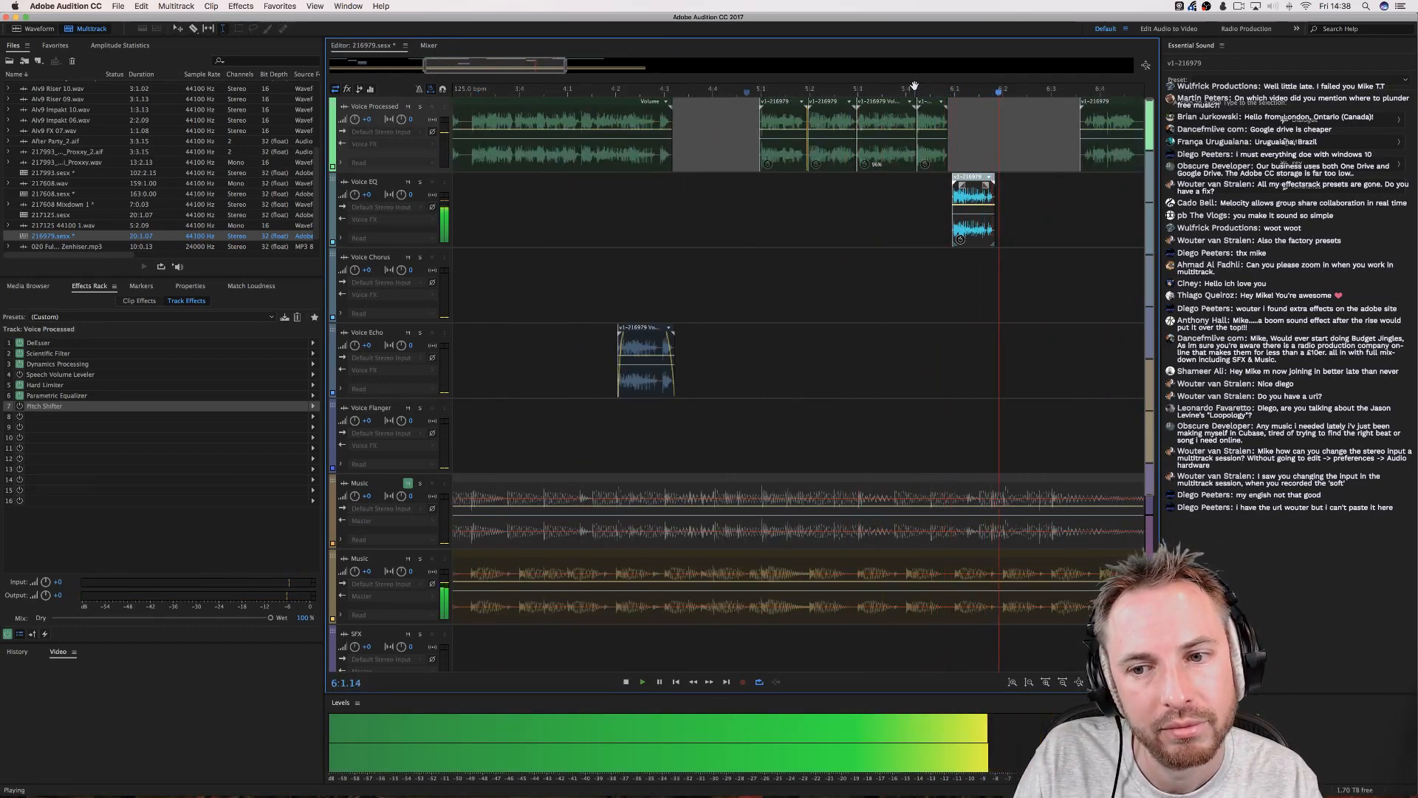
key("space")
Adjust the volume of the moved clip on the Voice EQ track and play the session from 4:4.10.
left_click(962, 211)
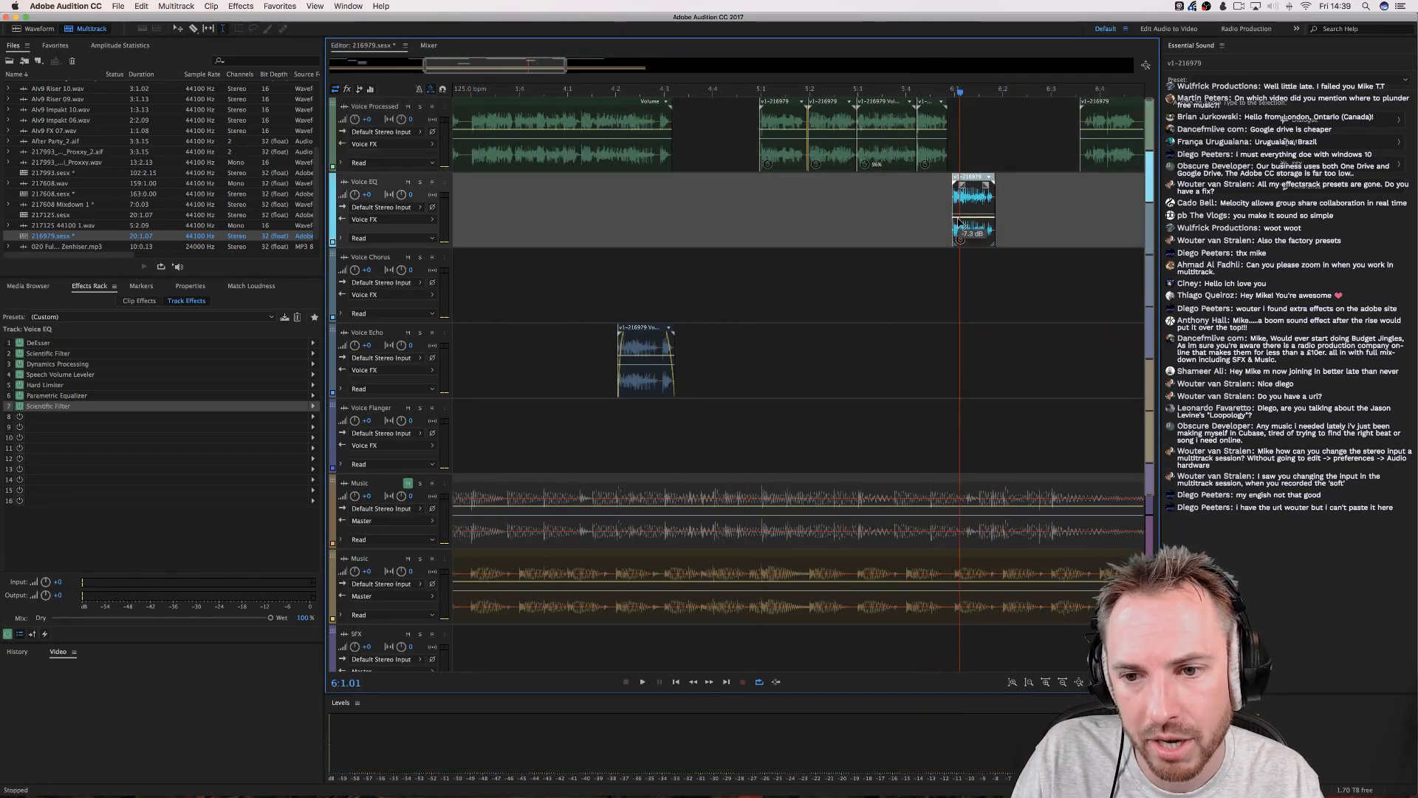
left_click(745, 200)
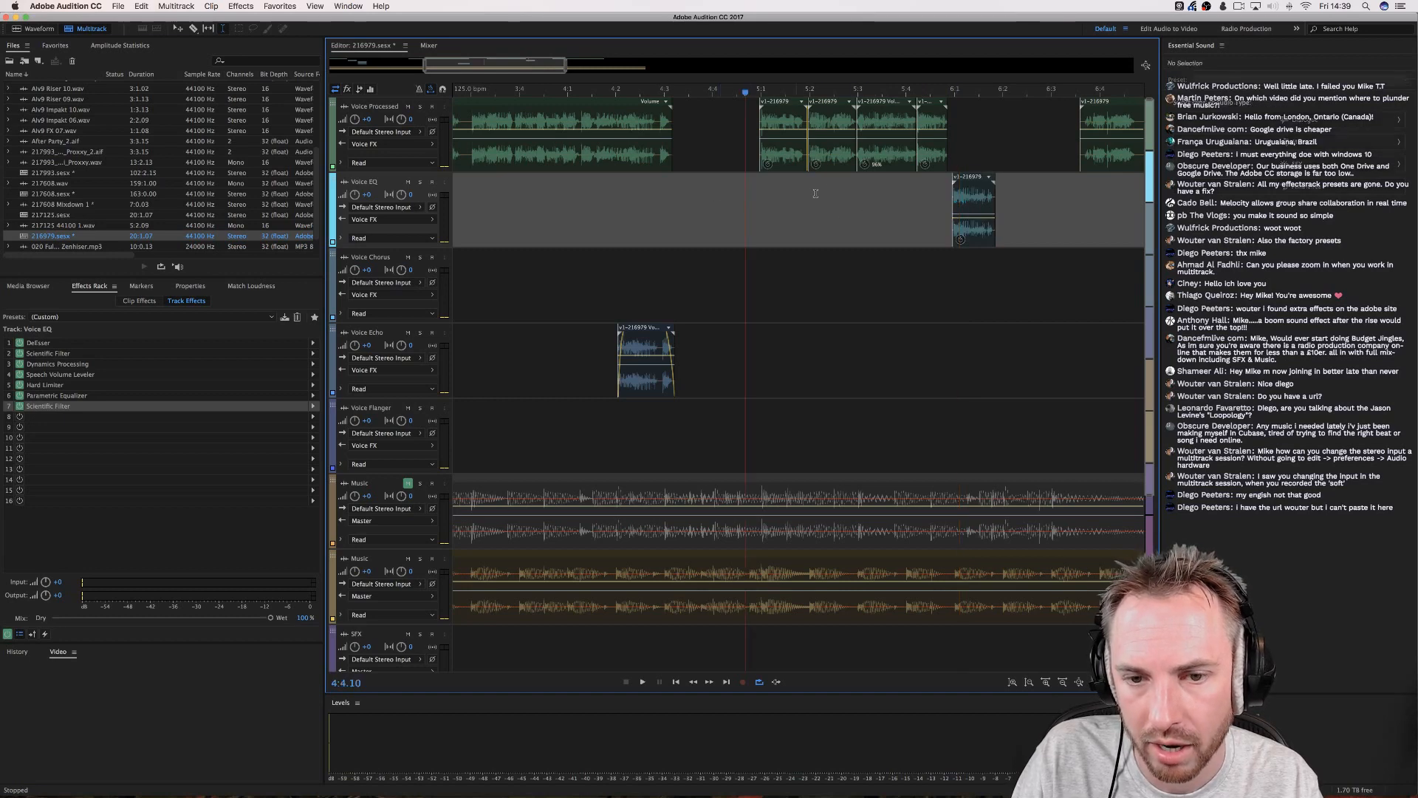
key("space")
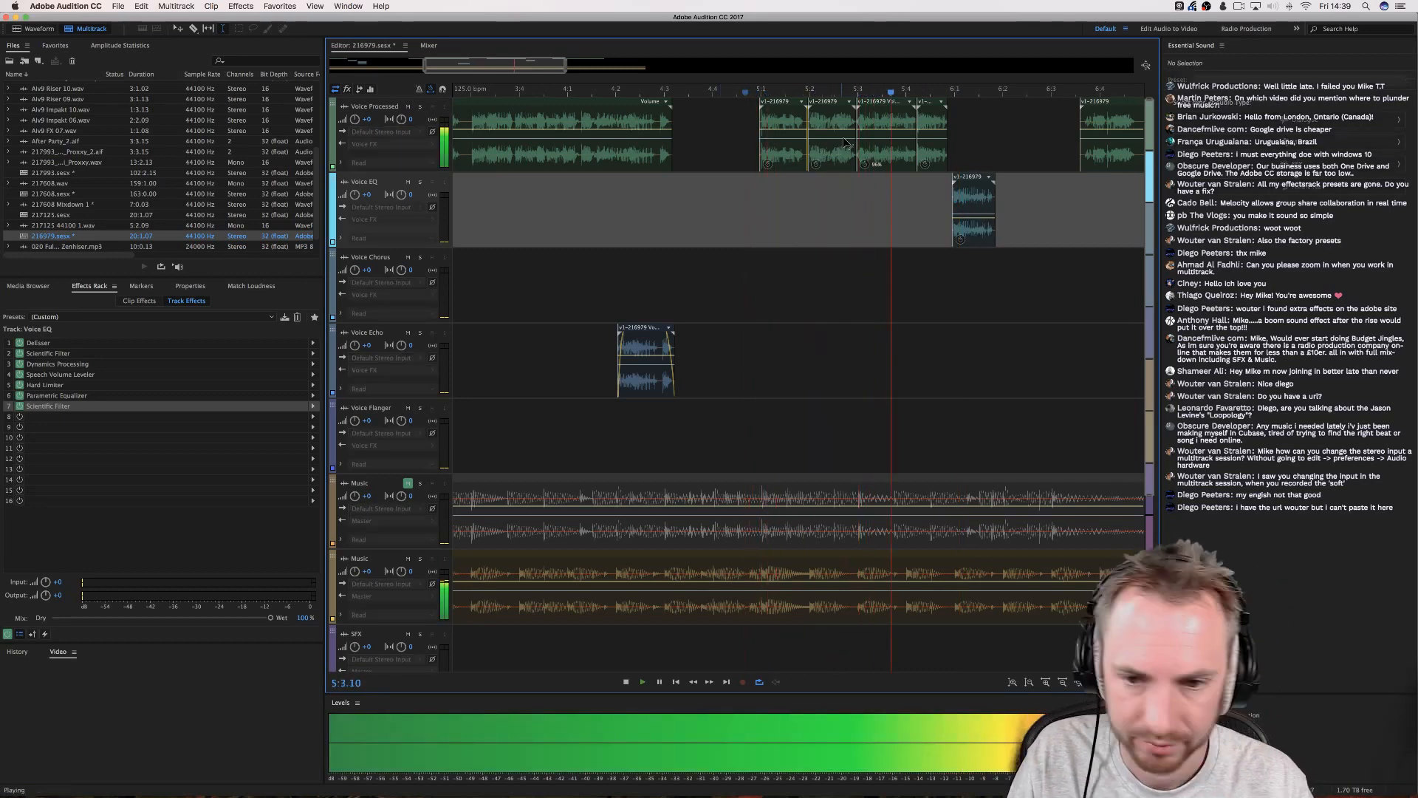
Play the session from 5:3.06 through the clip on the Voice EQ track.
key("space")
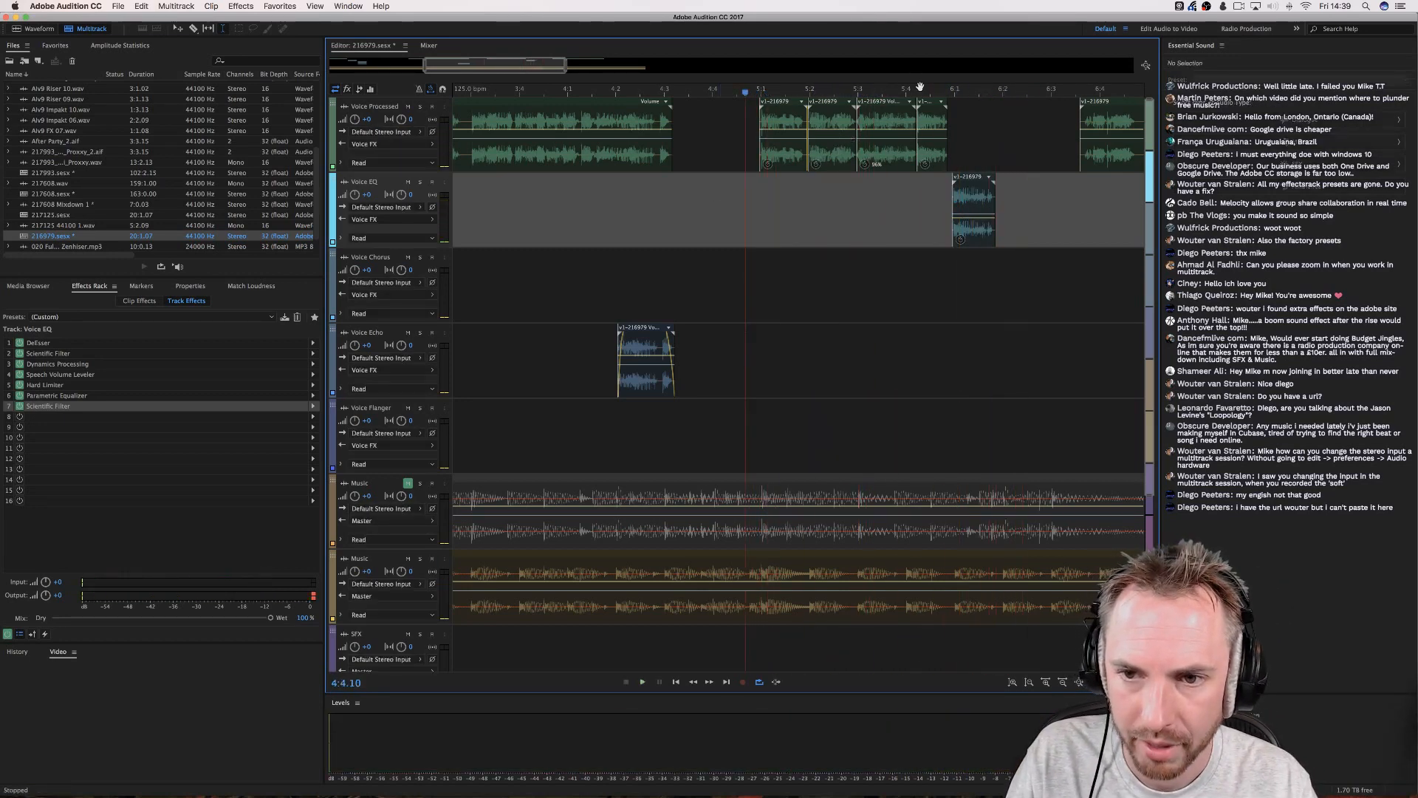
scroll(920, 88, "down", 3)
left_click(943, 221)
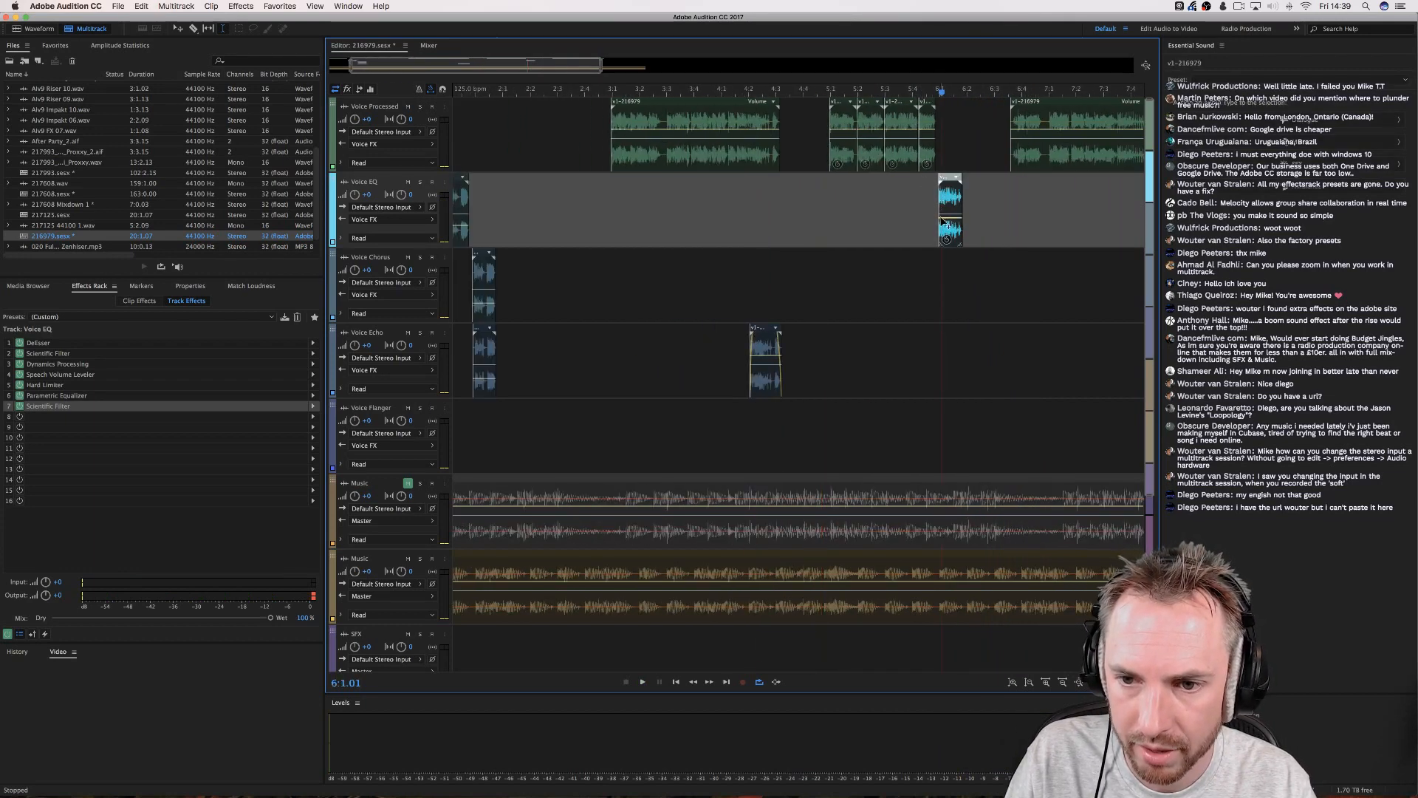
left_click(896, 222)
key("space")
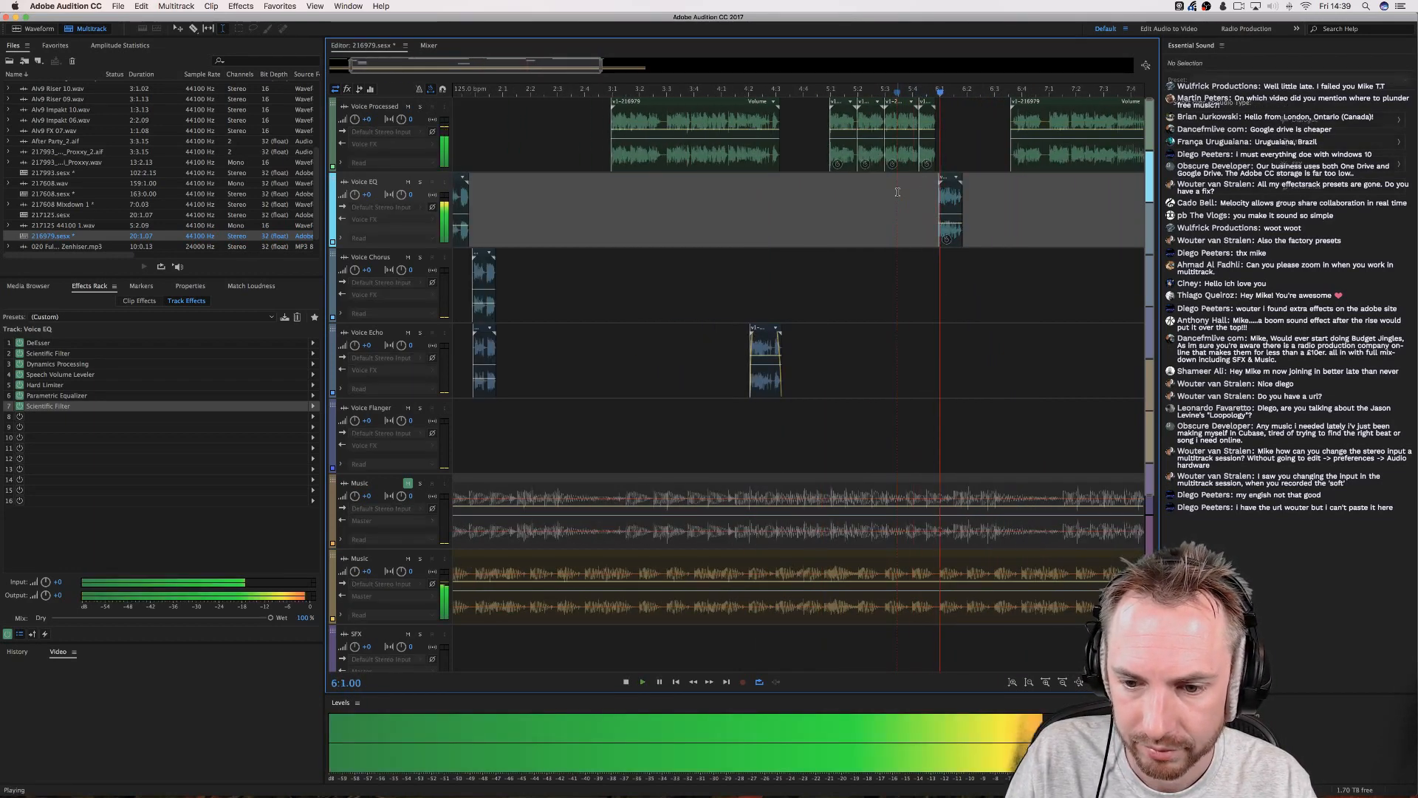
key("space")
scroll(986, 87, "down", 3)
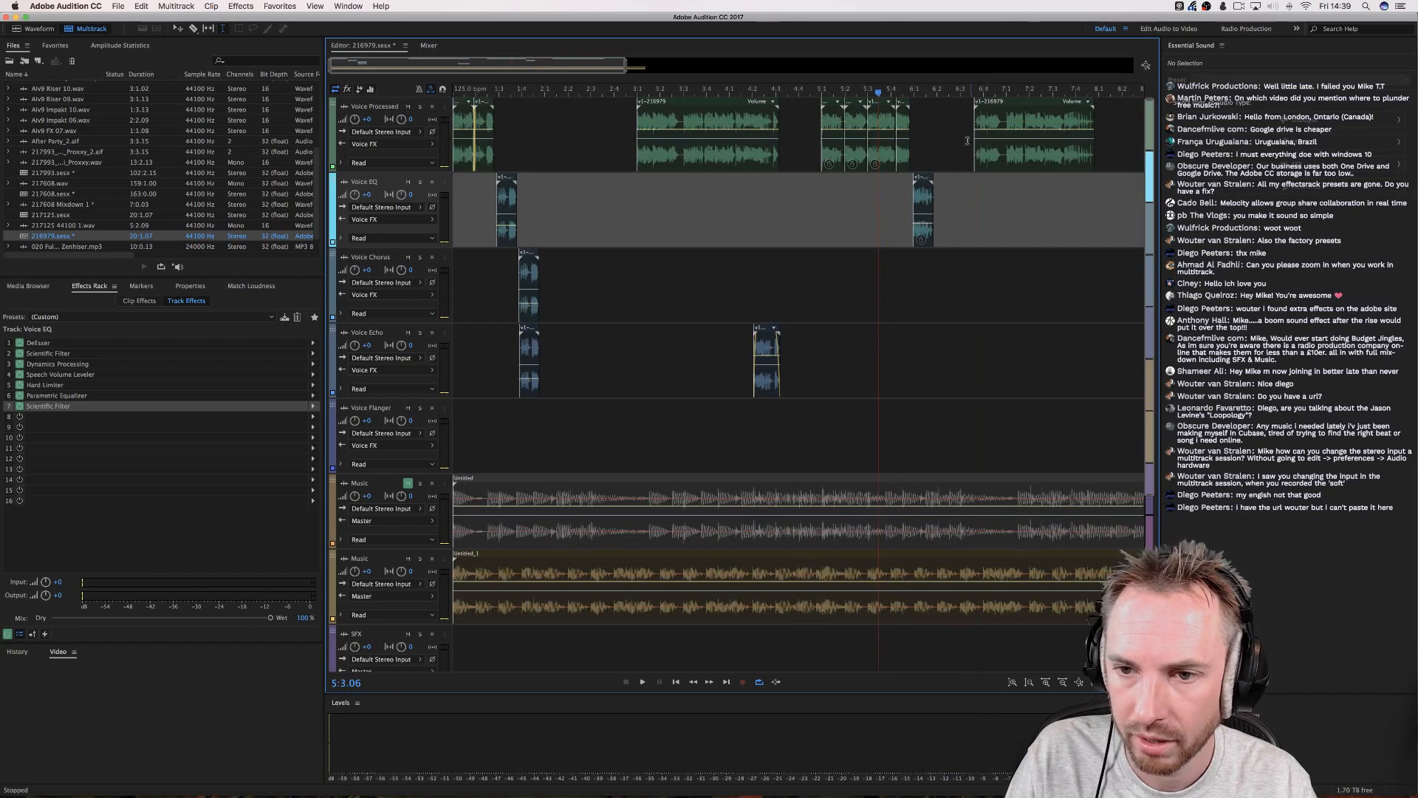
Move the last clip on the Voice Processed track later, to just before 7:1, and play the session from 6:3.10.
scroll(955, 135, "right", 1)
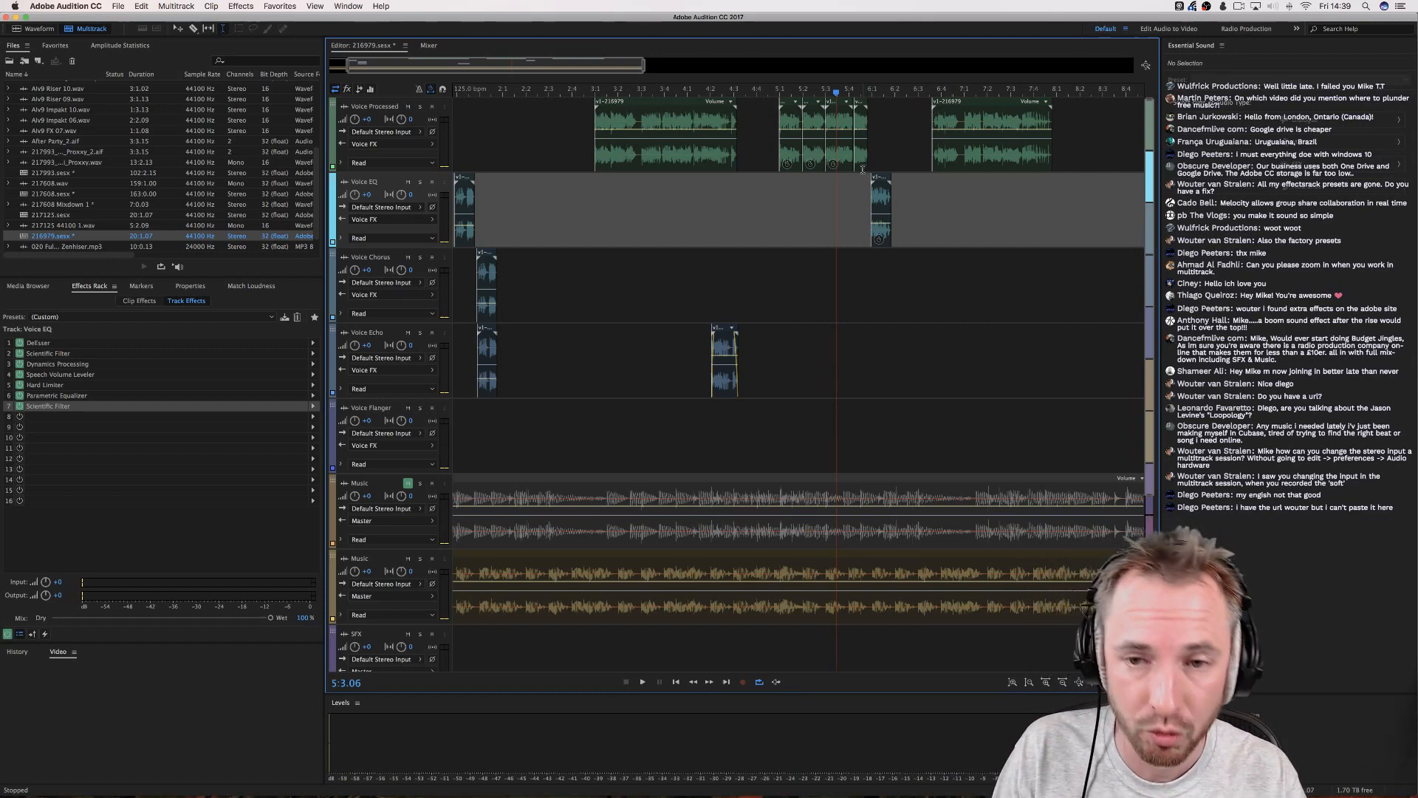
scroll(862, 169, "left", 2)
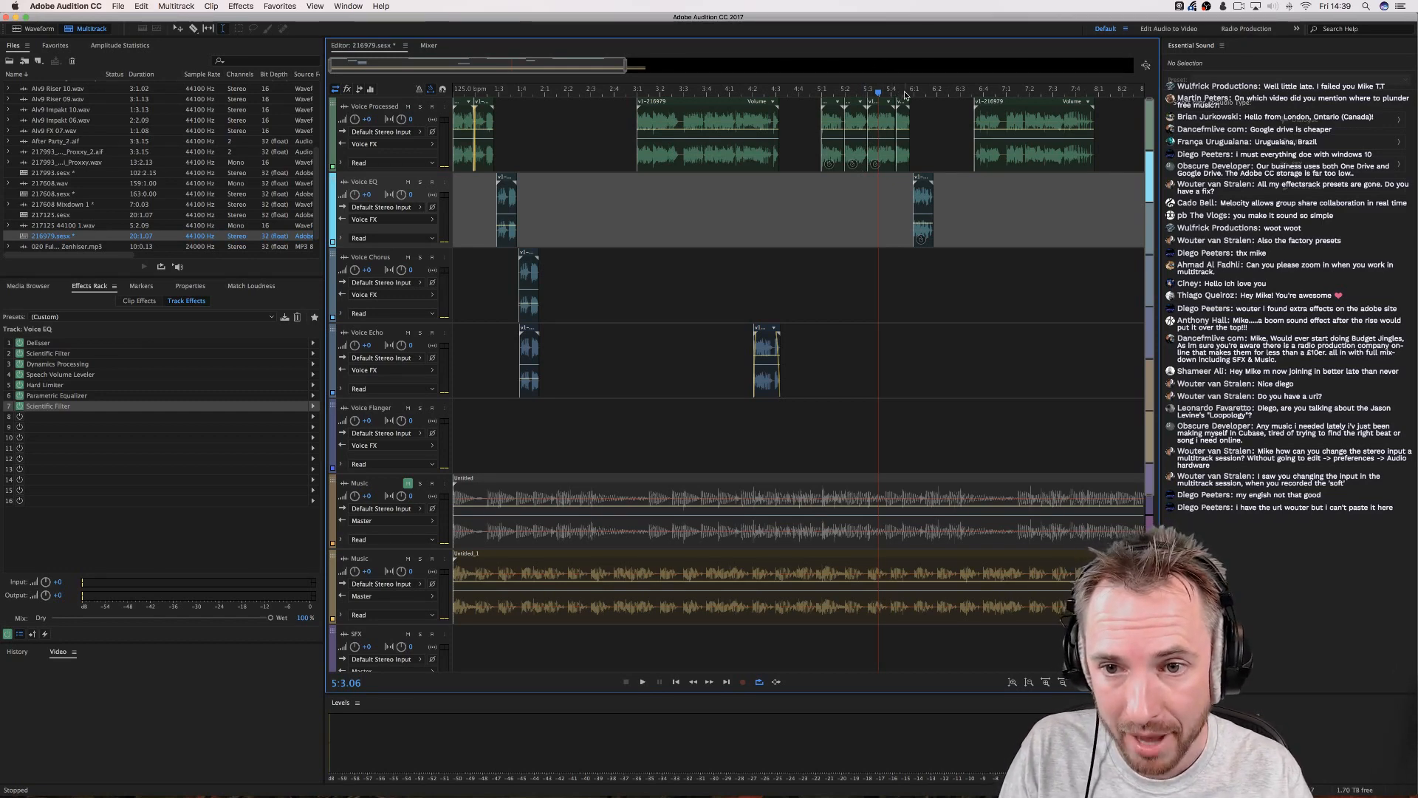
scroll(905, 95, "right", 5)
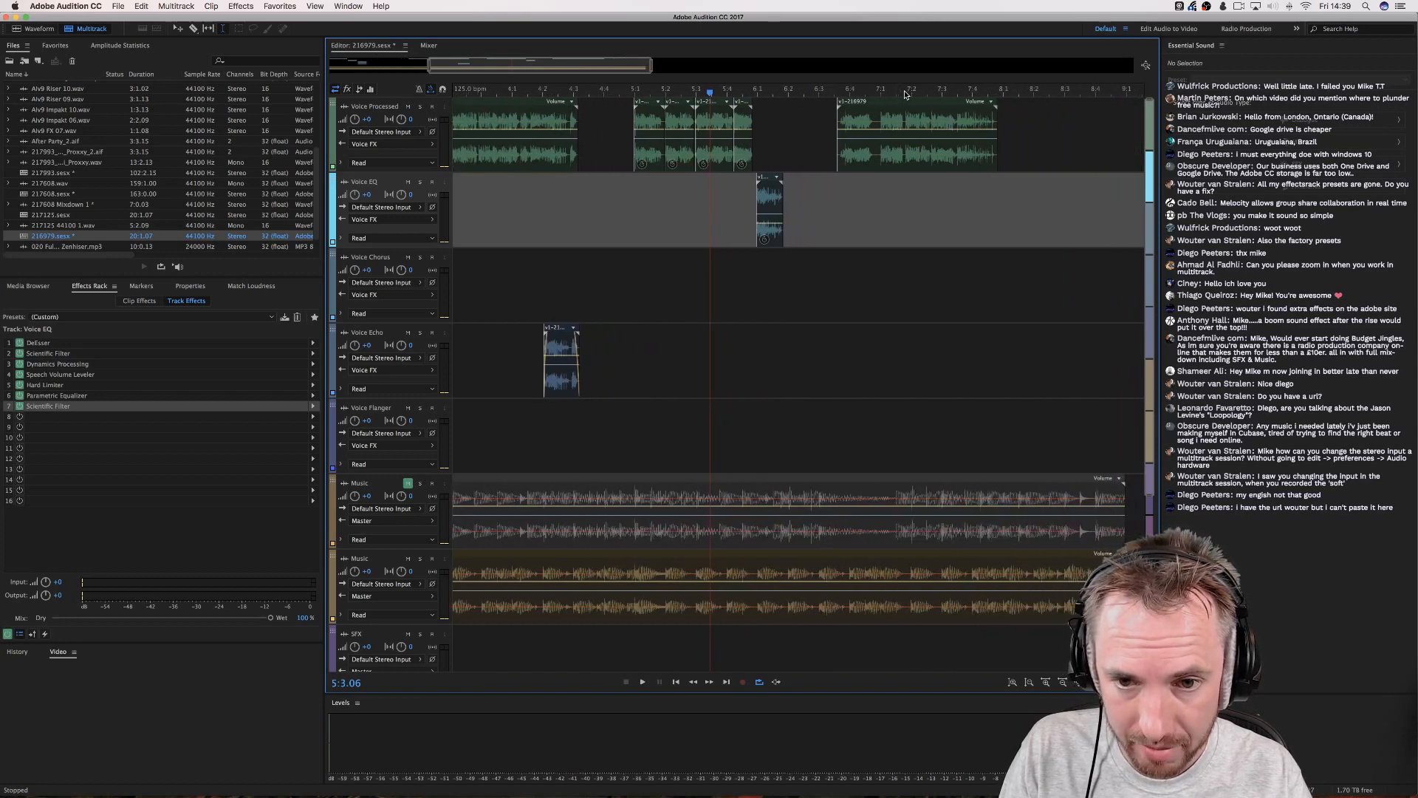
scroll(905, 95, "right", 2)
left_click(764, 146)
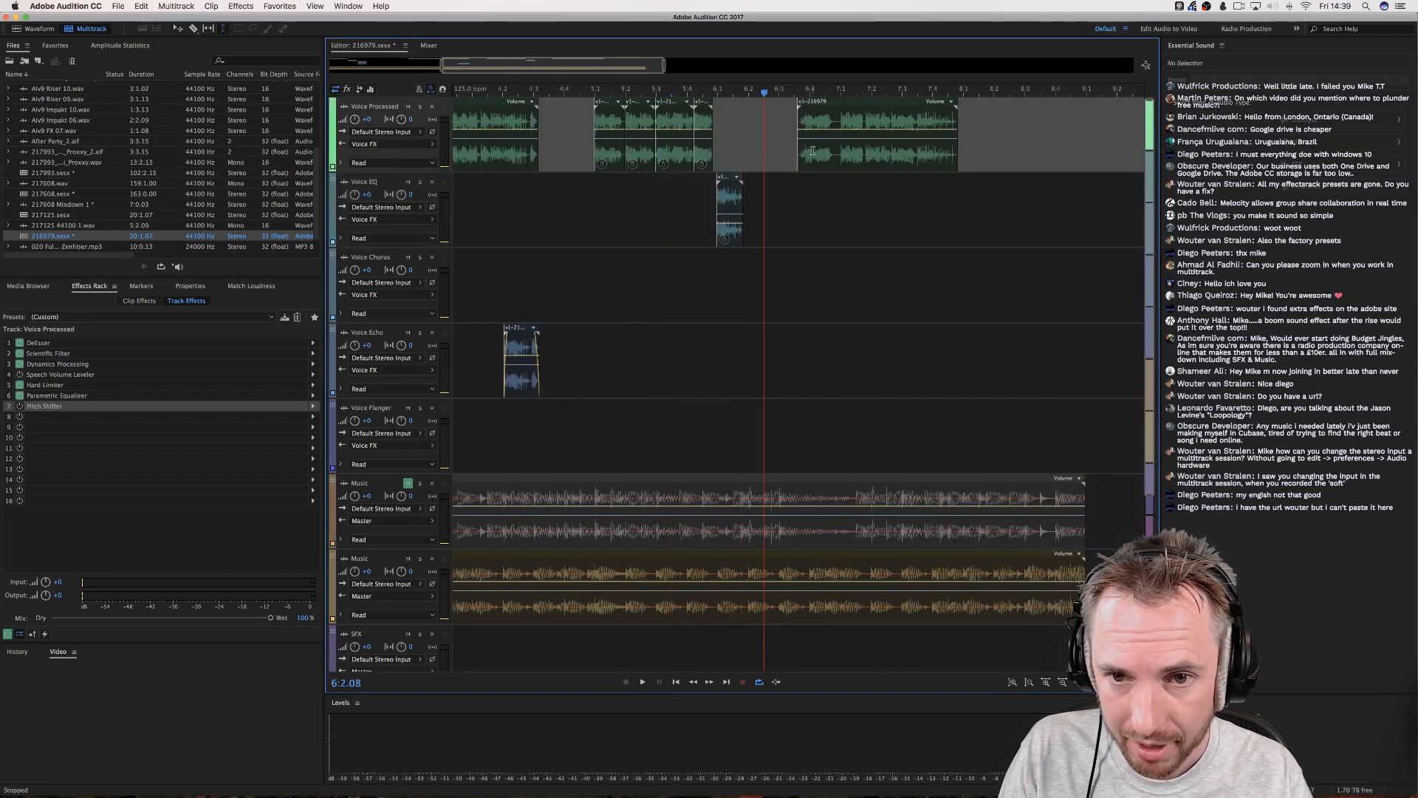
left_click_drag(812, 151, 848, 150)
left_click(792, 136)
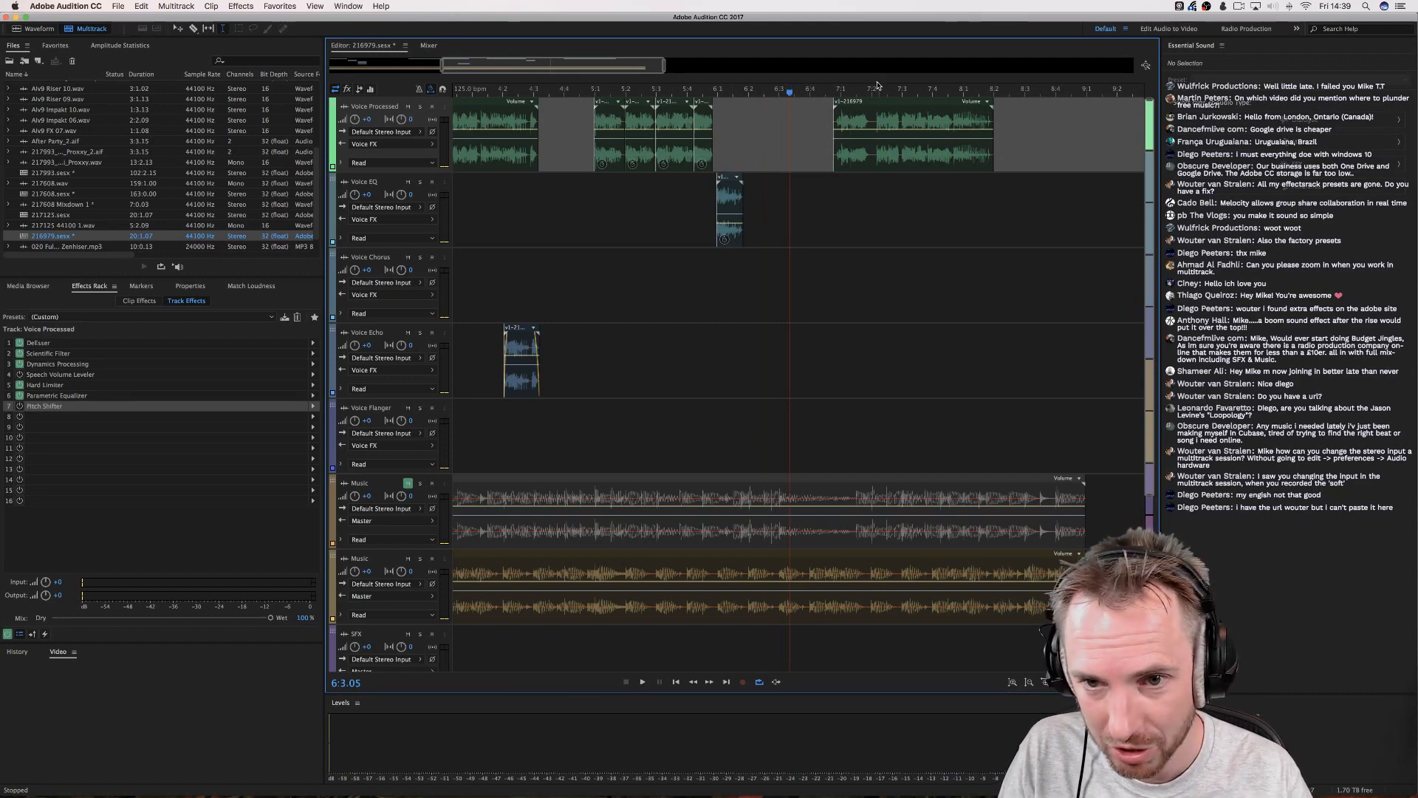
scroll(877, 86, "up", 2)
left_click(785, 136)
key("space")
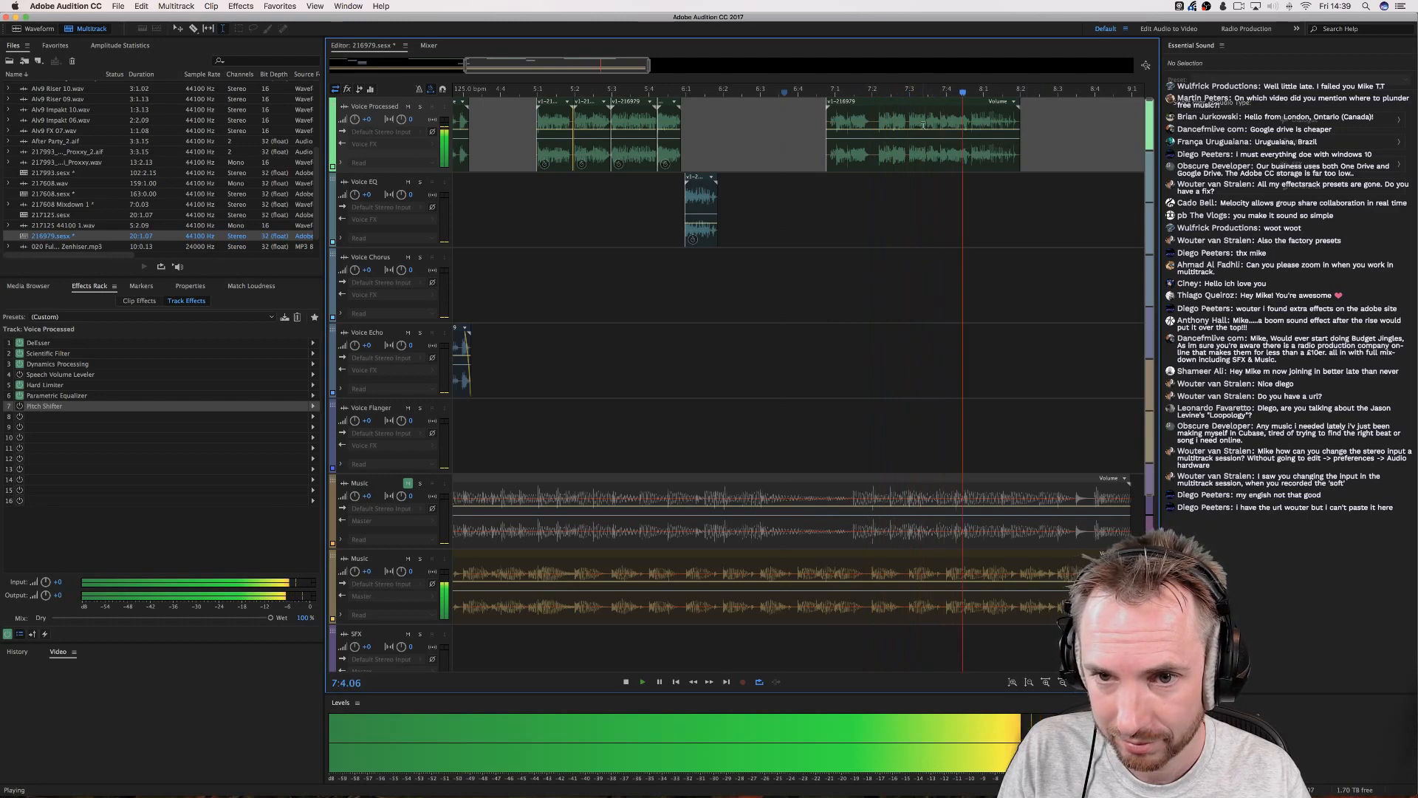
key("space")
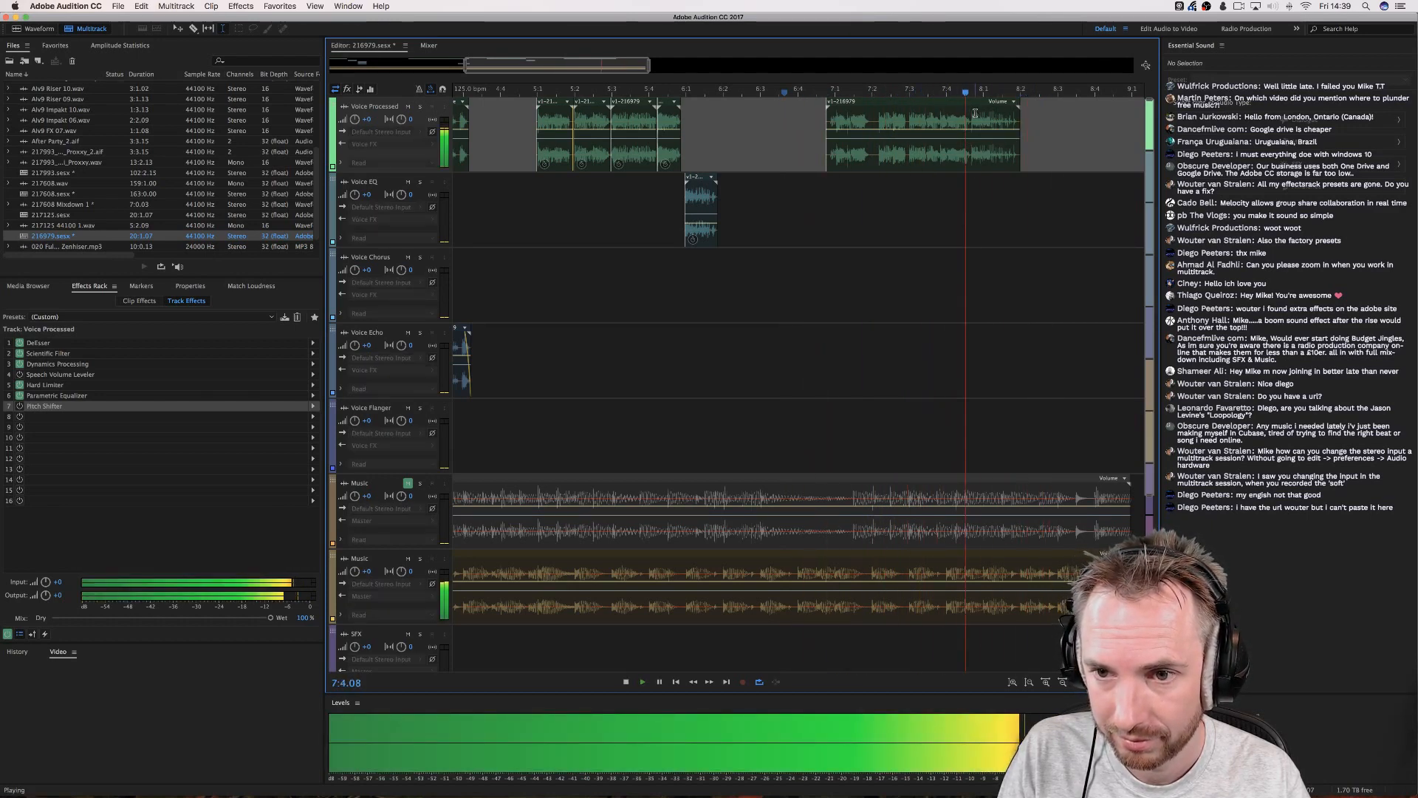
key("space")
Nudge the last Voice Processed clip slightly earlier and play the session from 5:3.09.
left_click(894, 118)
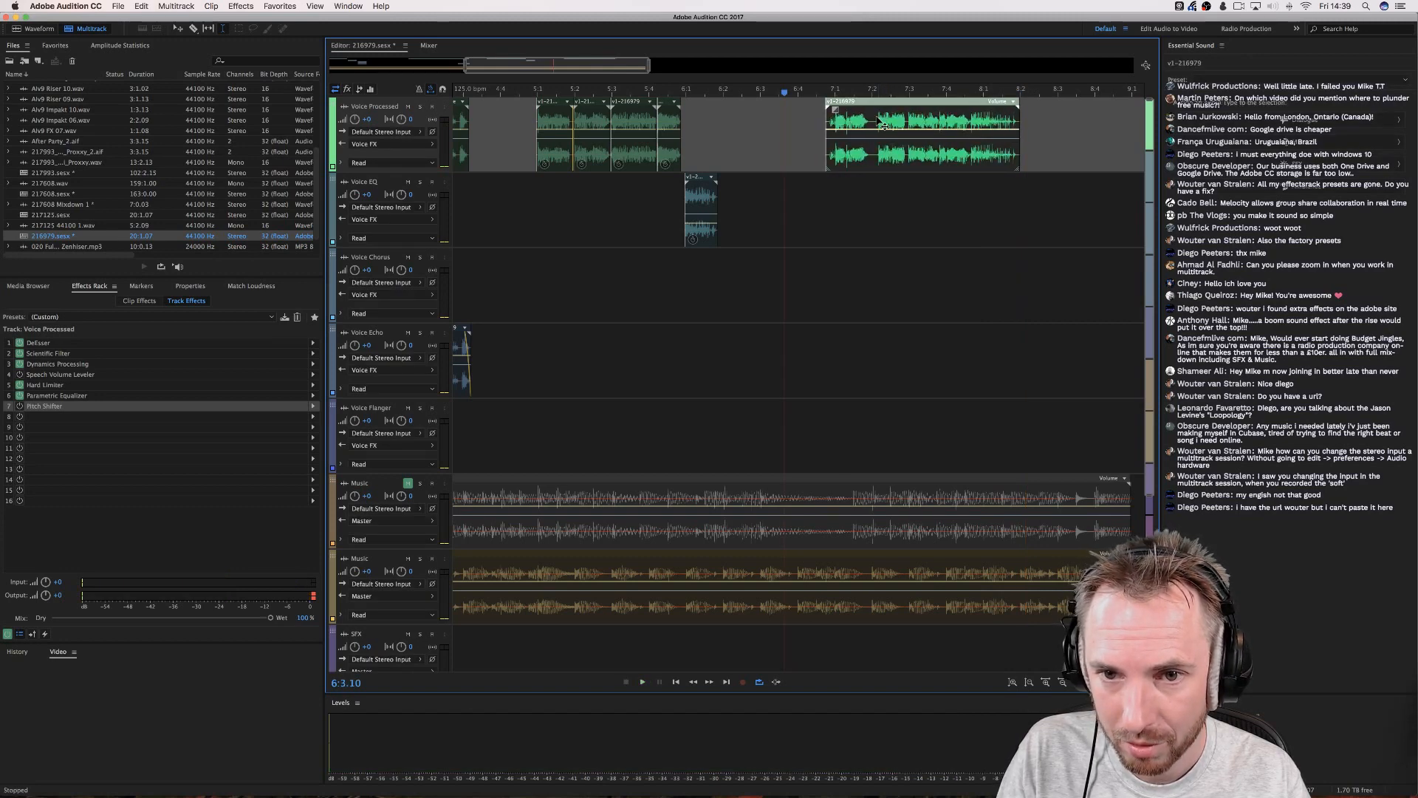
left_click(632, 187)
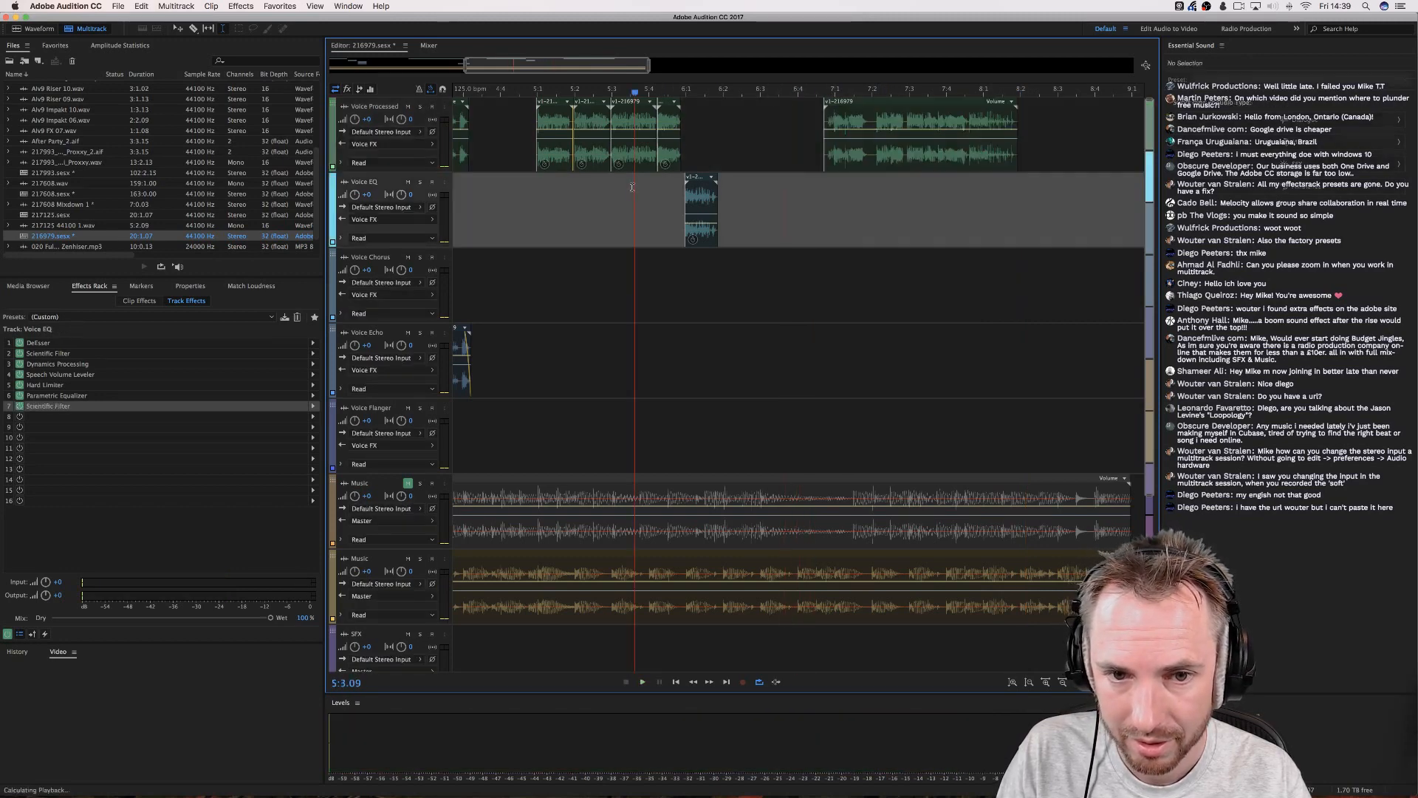
key("space")
Try duplicating the short voice piece near 5:4 and the Voice EQ clip onto the Voice Chorus and Voice Echo tracks, and play them.
left_click(663, 146)
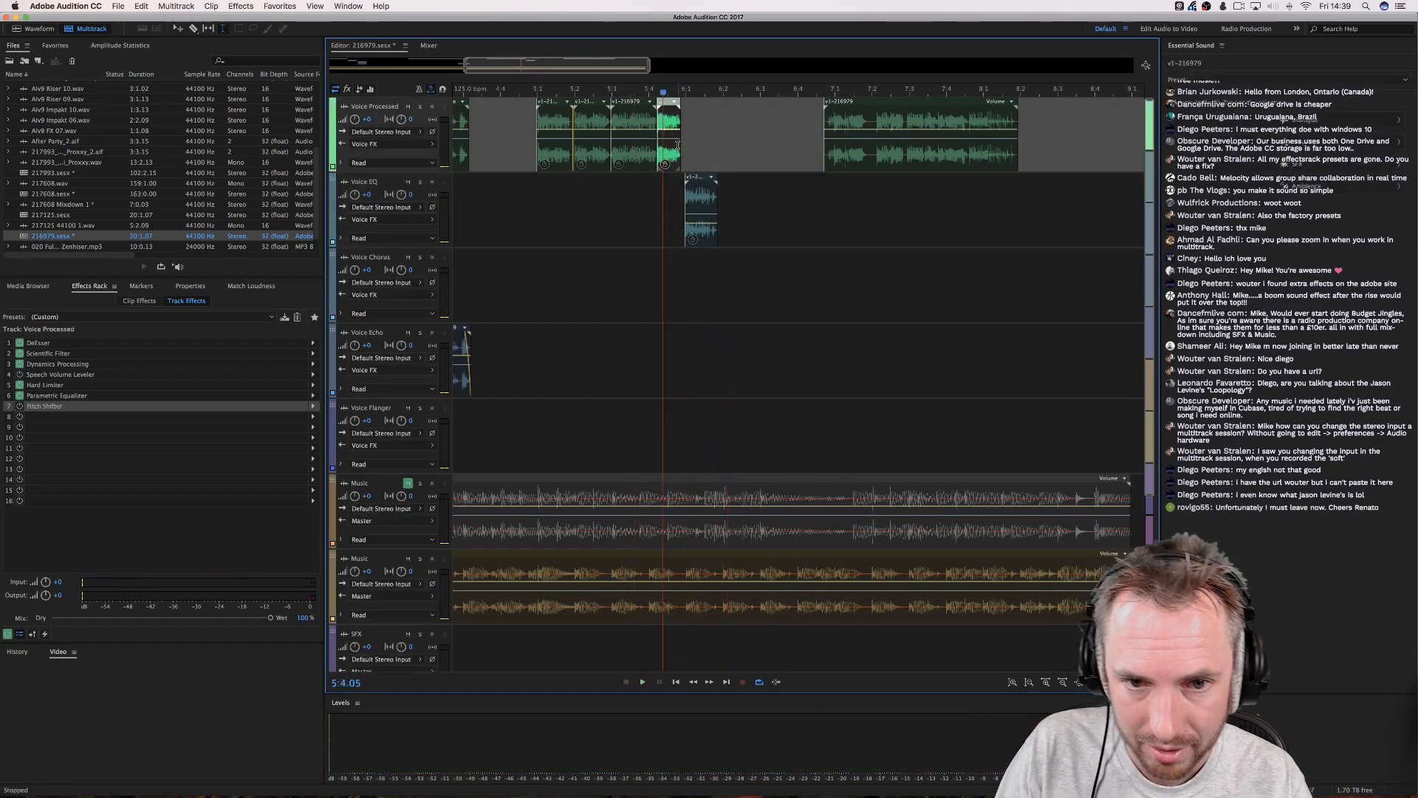
left_click(692, 195, "super")
left_click_drag(665, 151, 669, 304)
left_click(674, 312)
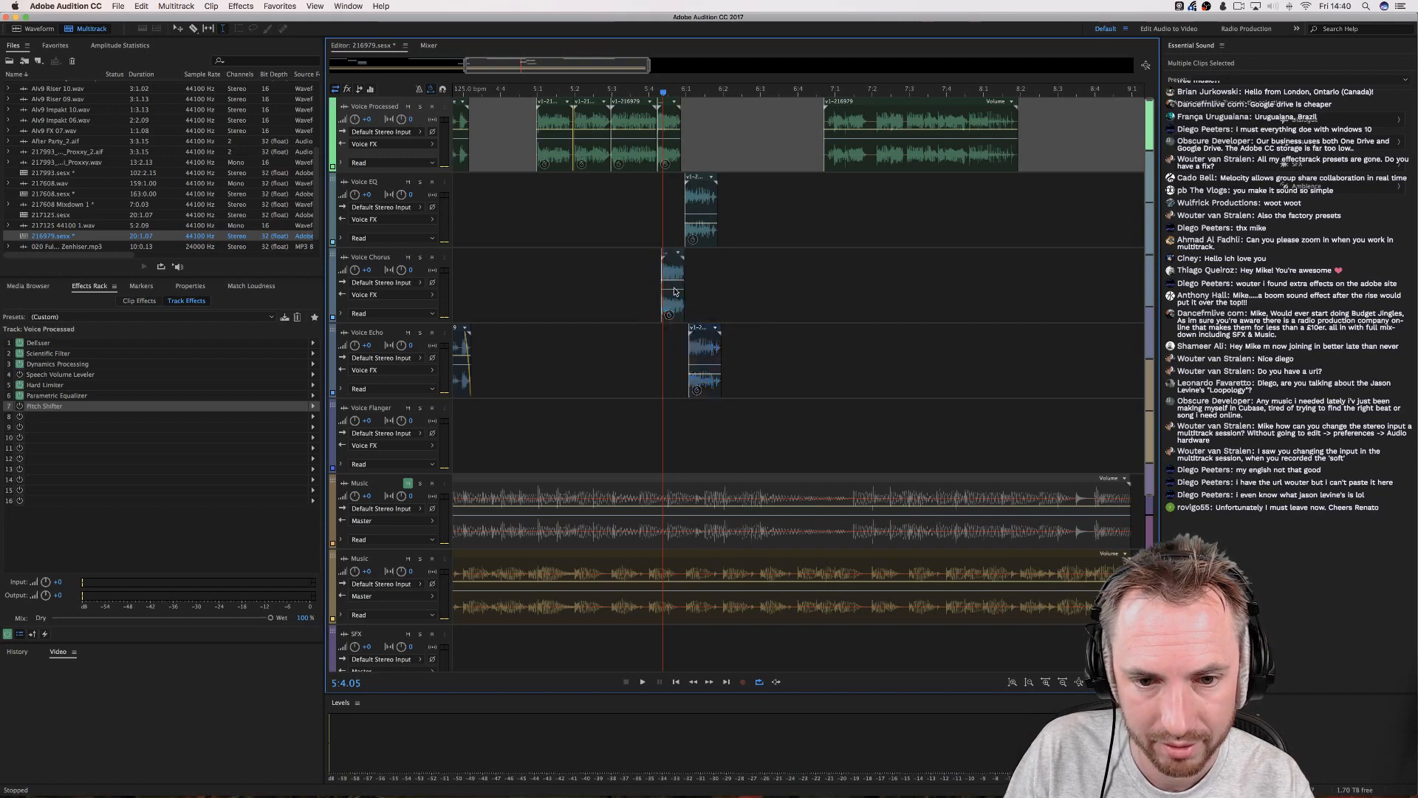
key("space")
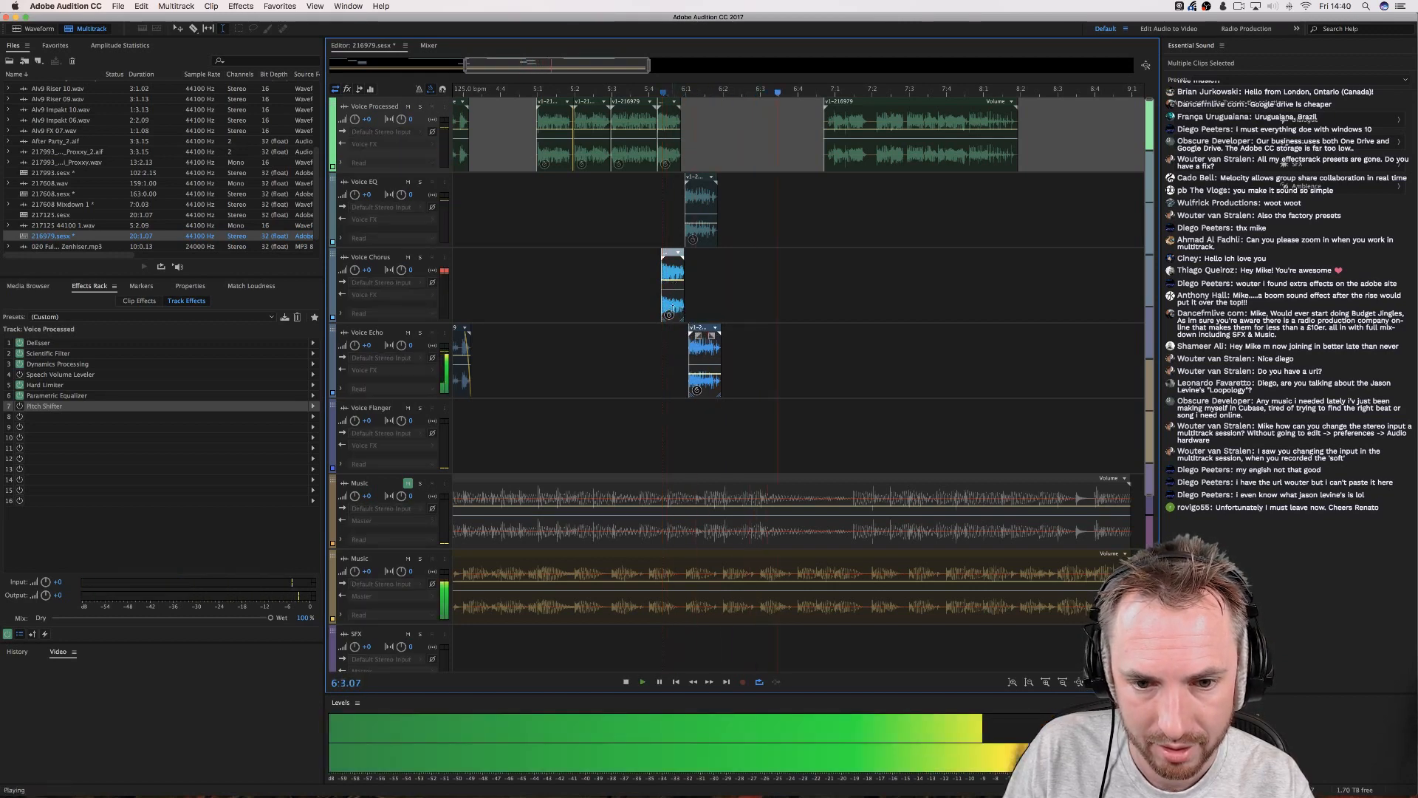
key("space")
Try placing both duplicated pieces side by side on the Voice Echo track and play the section.
left_click_drag(669, 313, 670, 339)
left_click_drag(702, 427, 698, 352)
left_click(626, 353)
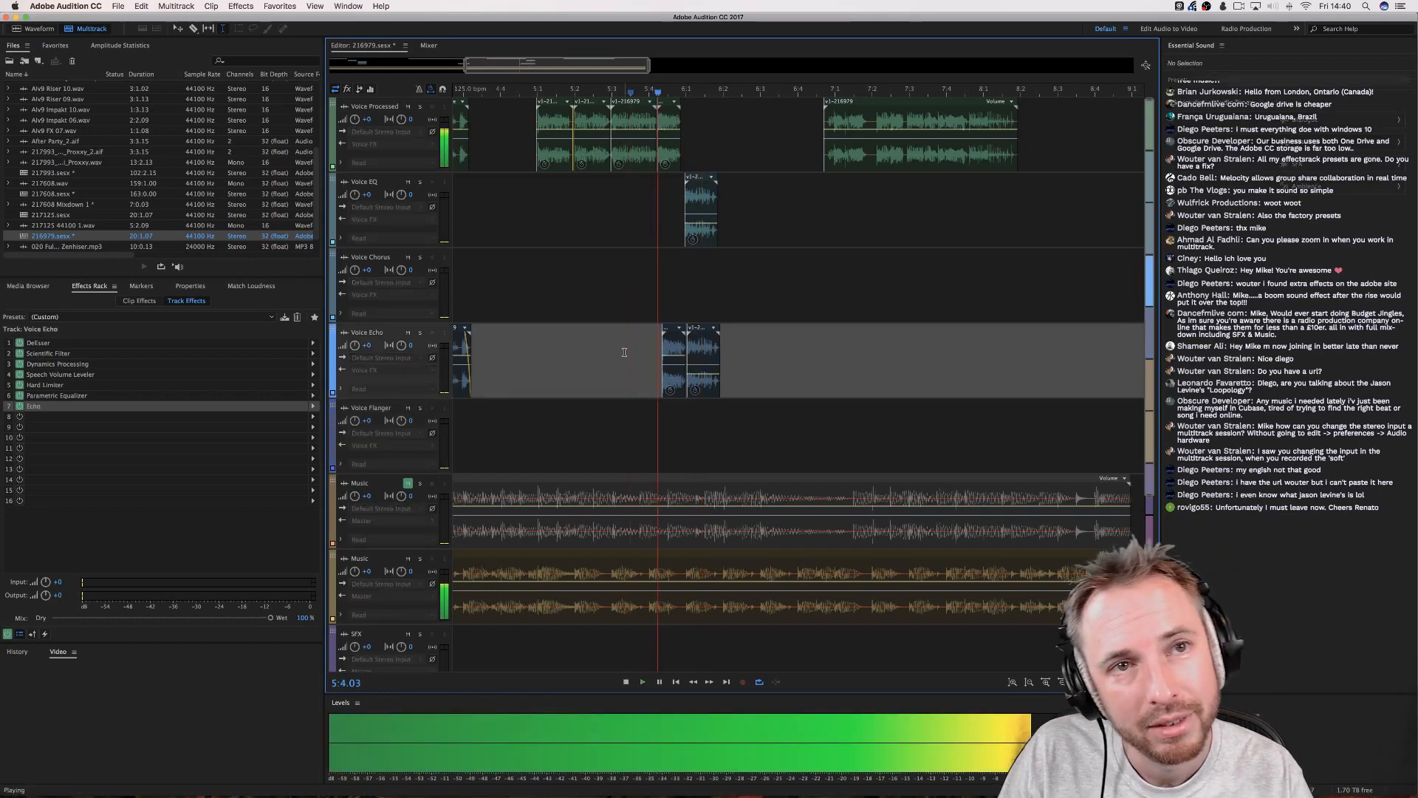
key("space")
Delete the two duplicated voice pieces from the Voice Echo track.
left_click(674, 351)
key("Delete")
left_click(694, 350)
key("Delete")
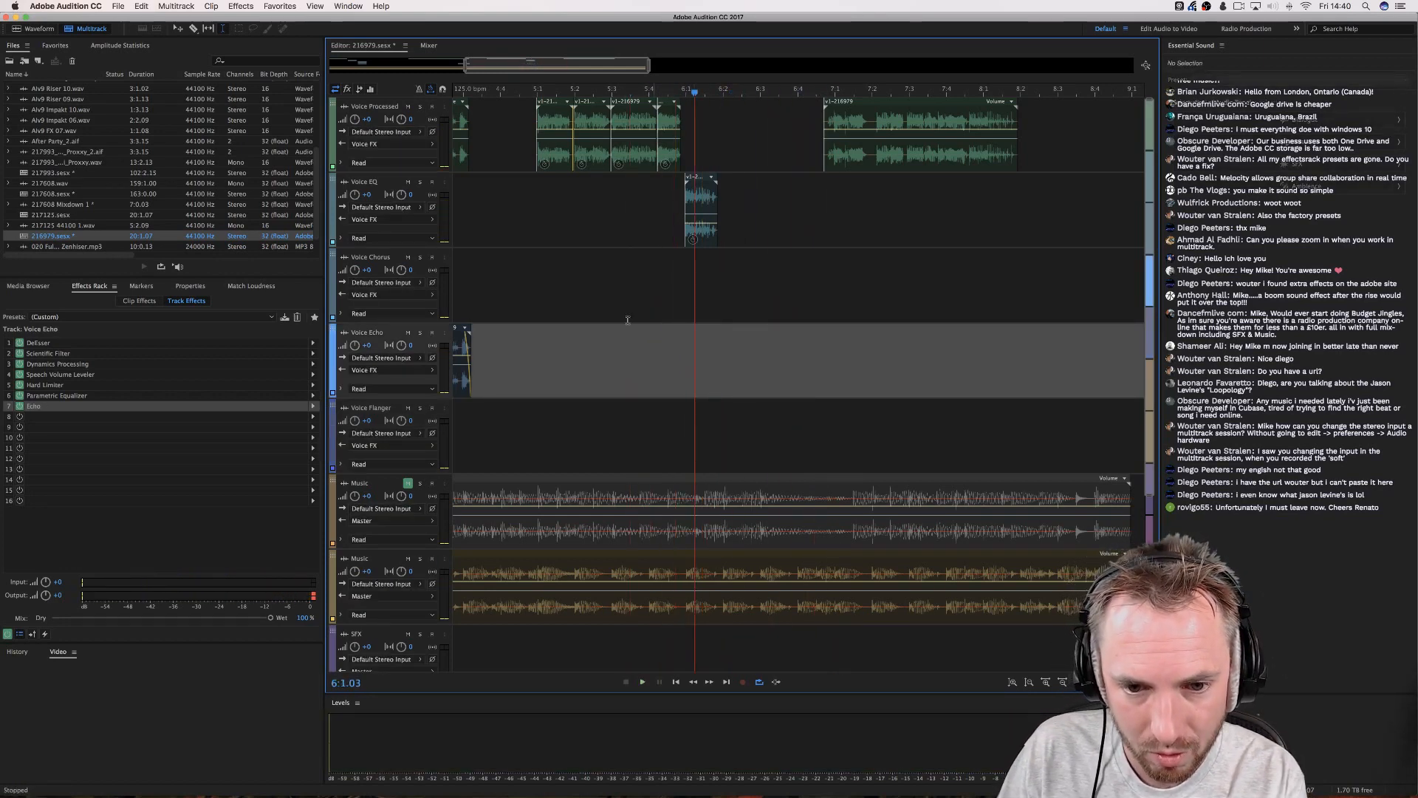
Play the session from just after 5:2 and again from 6:2.14 to check the gap before the last voice clip.
left_click(580, 295)
key("space")
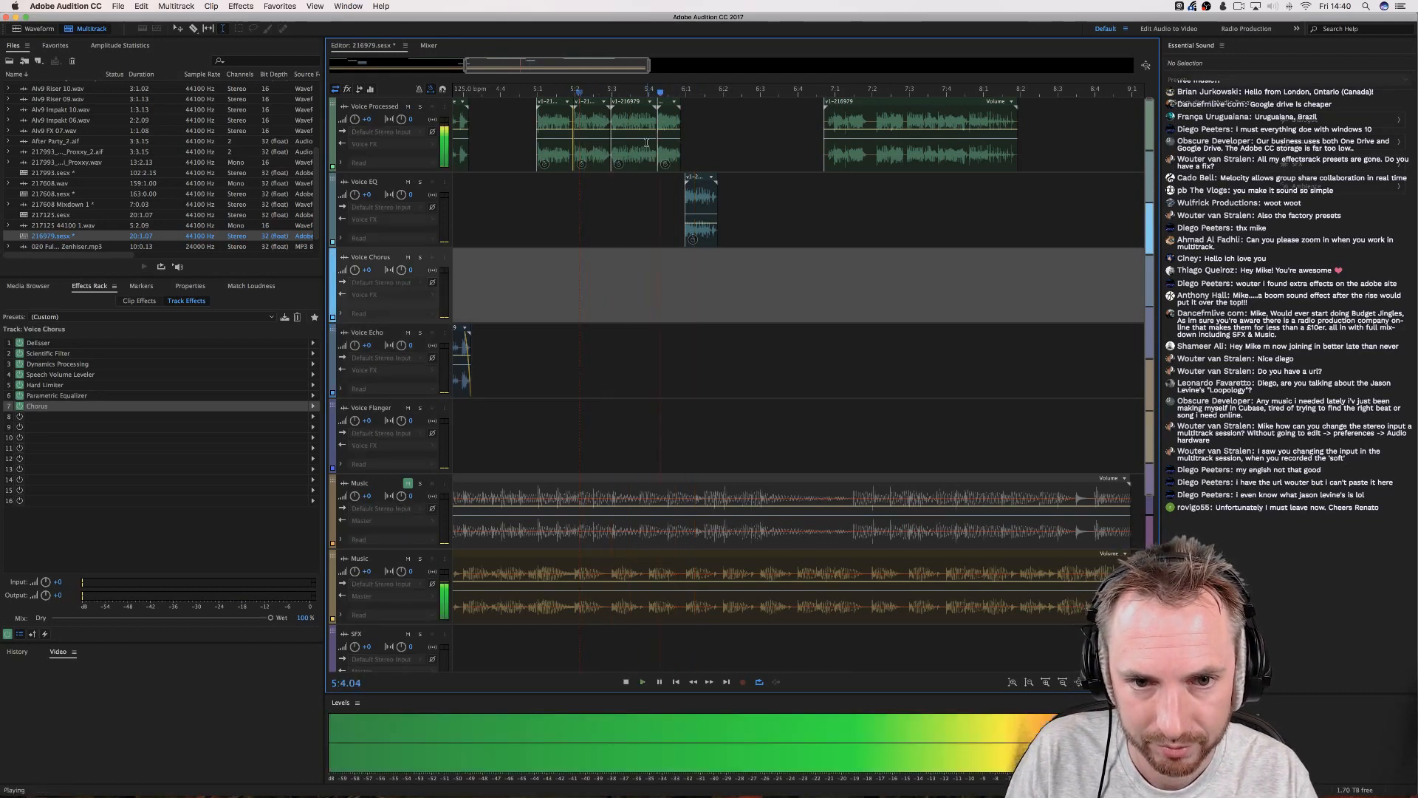
key("space")
left_click(757, 278)
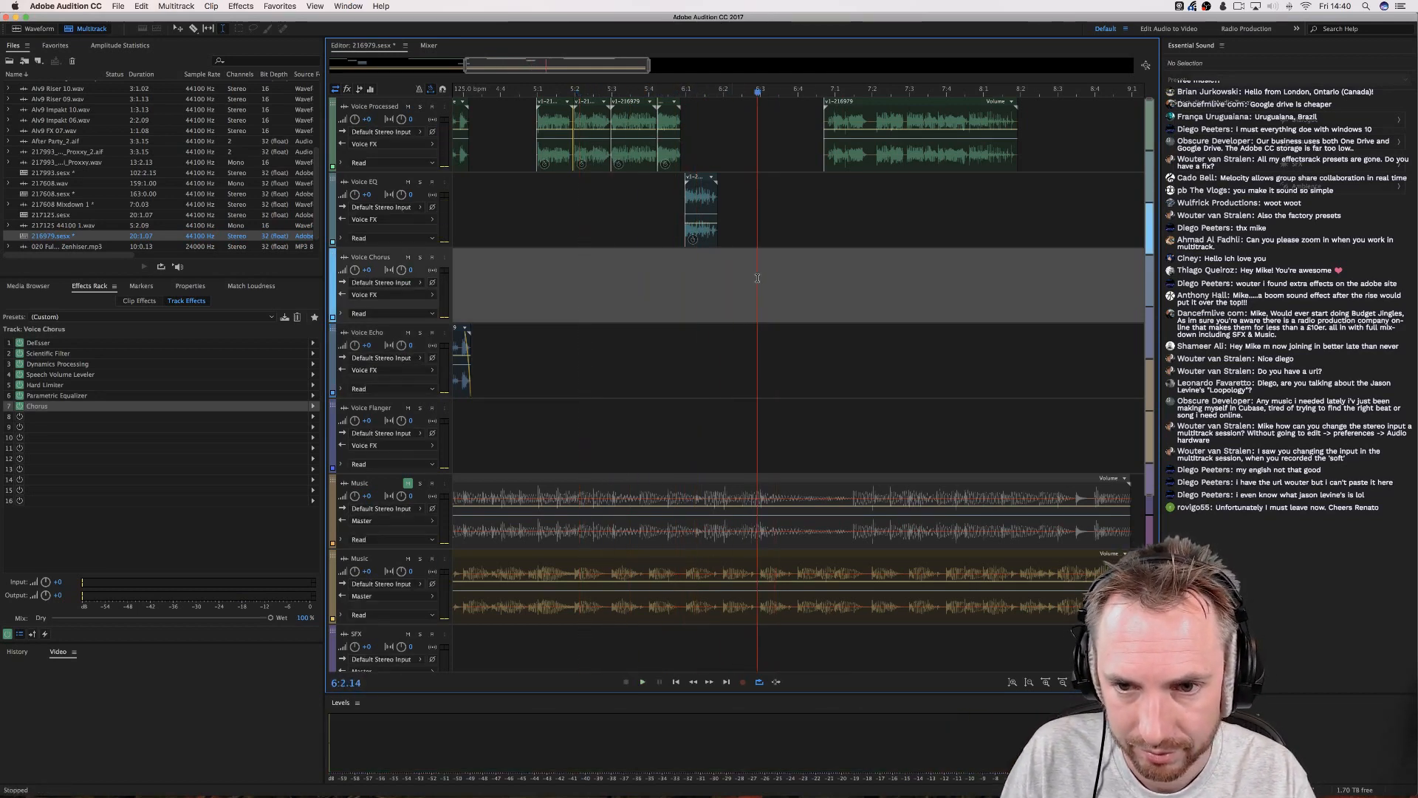
key("space")
scroll(728, 94, "down", 2)
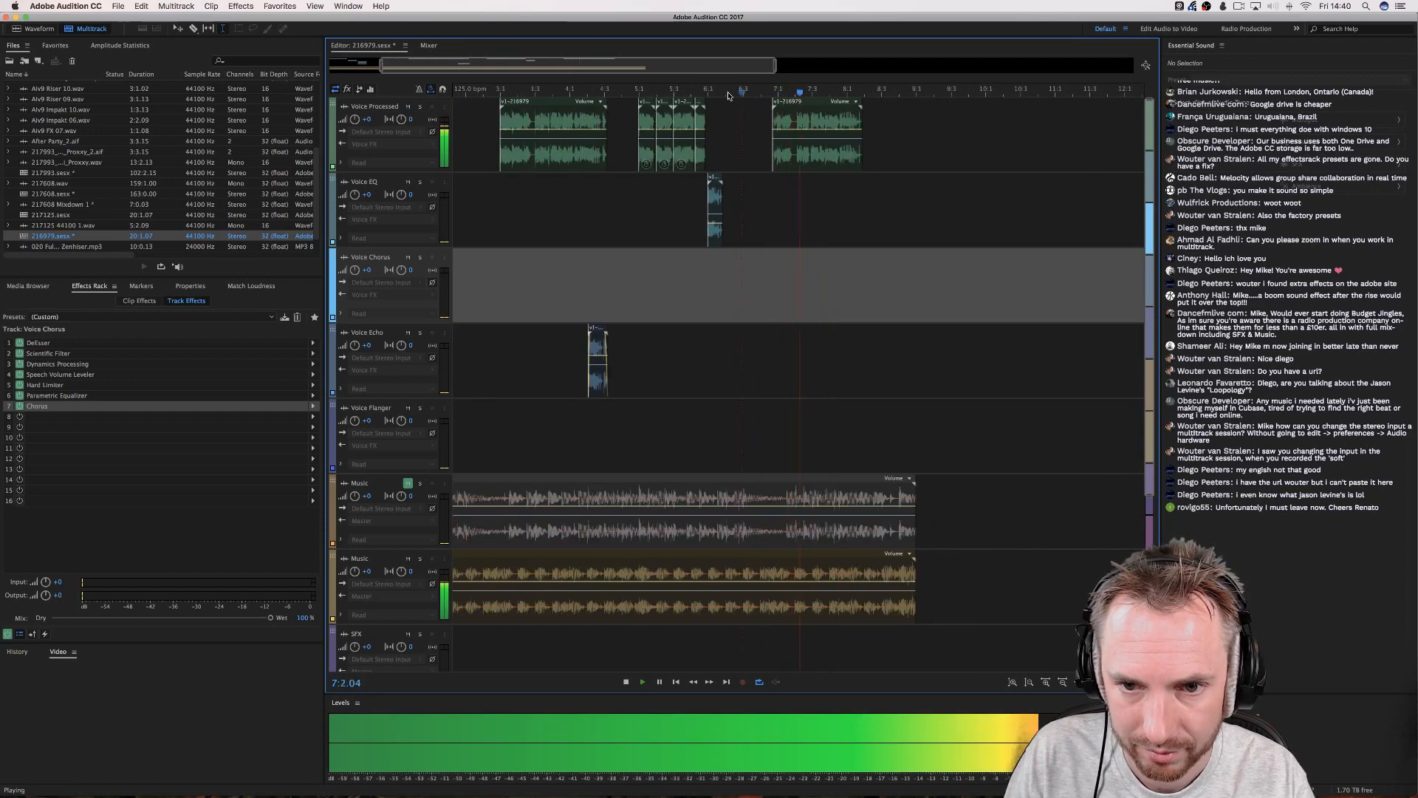
key("space")
scroll(729, 94, "up", 3)
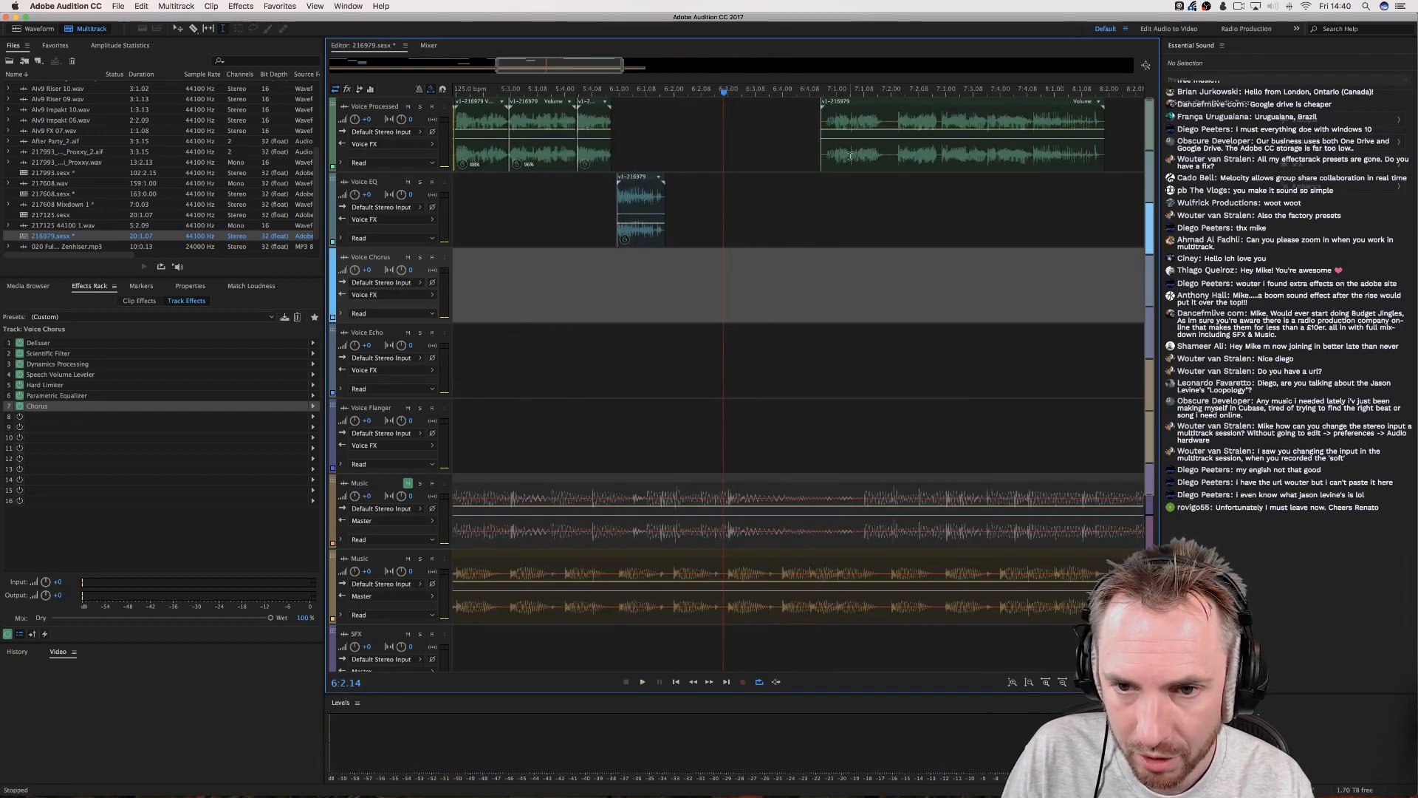
Add the tape-rewind sound from the project files to the SFX track at about 6:2 and play from 5:4.09.
left_click_drag(850, 156, 824, 157)
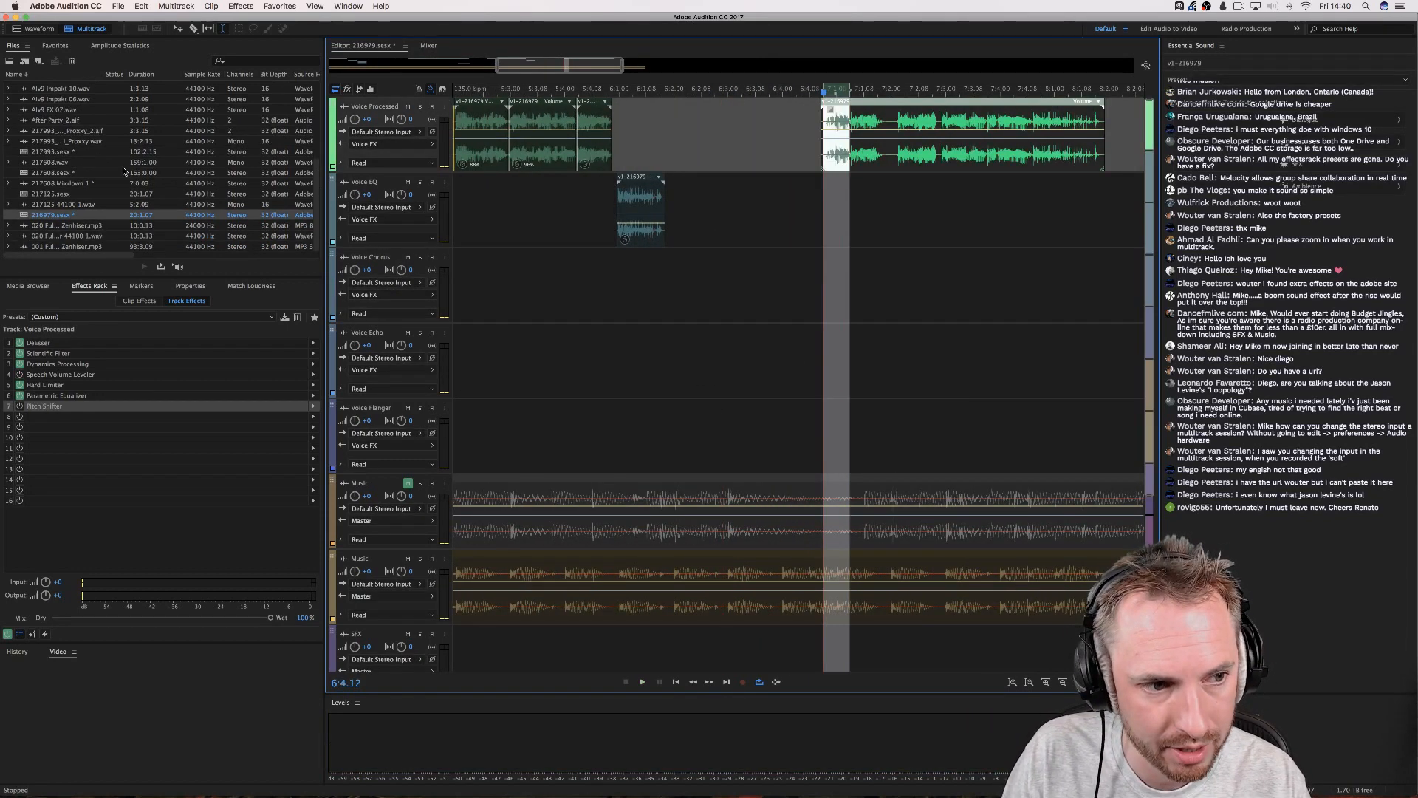
scroll(124, 170, "up", 5)
left_click_drag(55, 142, 680, 644)
left_click(597, 642)
key("space")
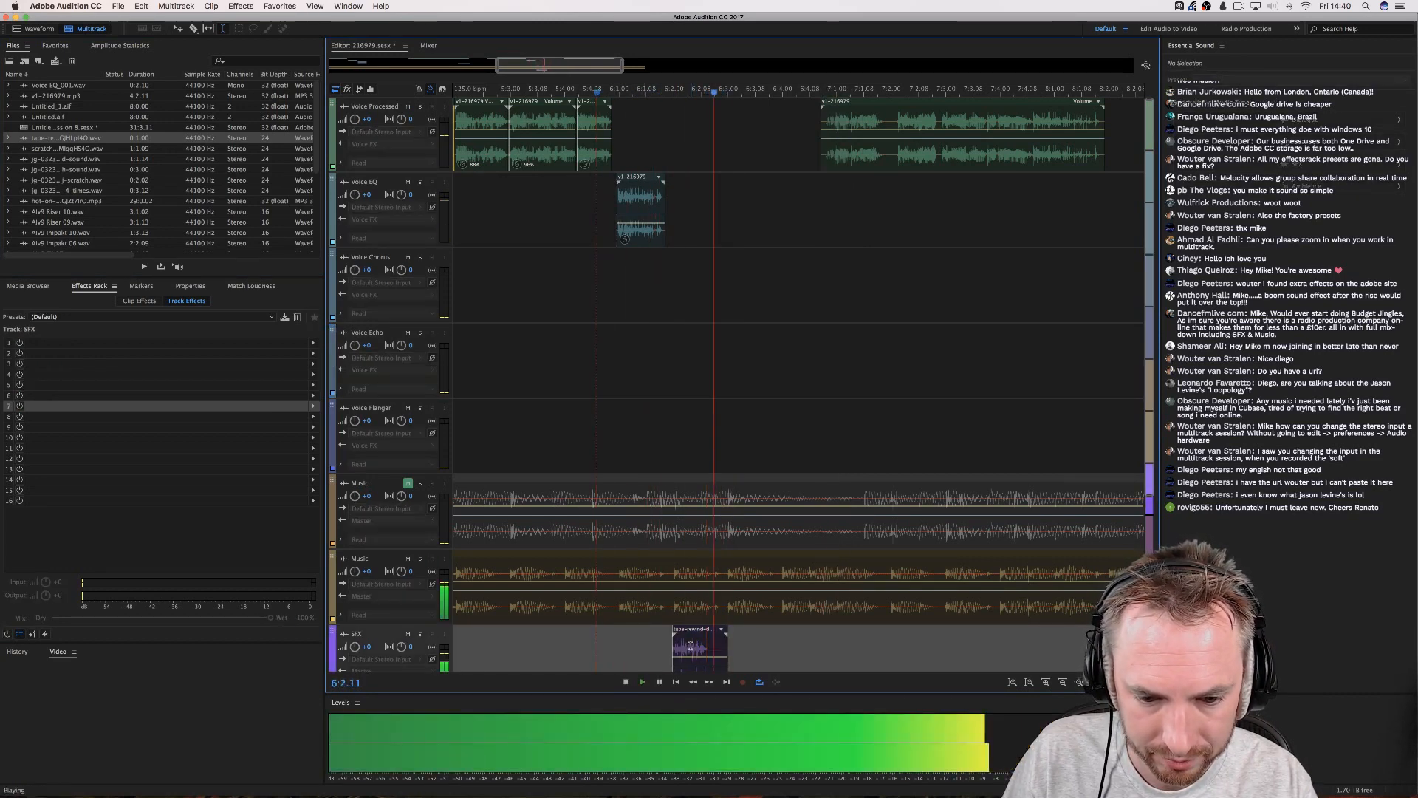
key("space")
Add the scratchy-whoosh-cuts sound to the SFX track at the end of the tape-rewind clip and play from 6:2.13.
left_click(65, 149)
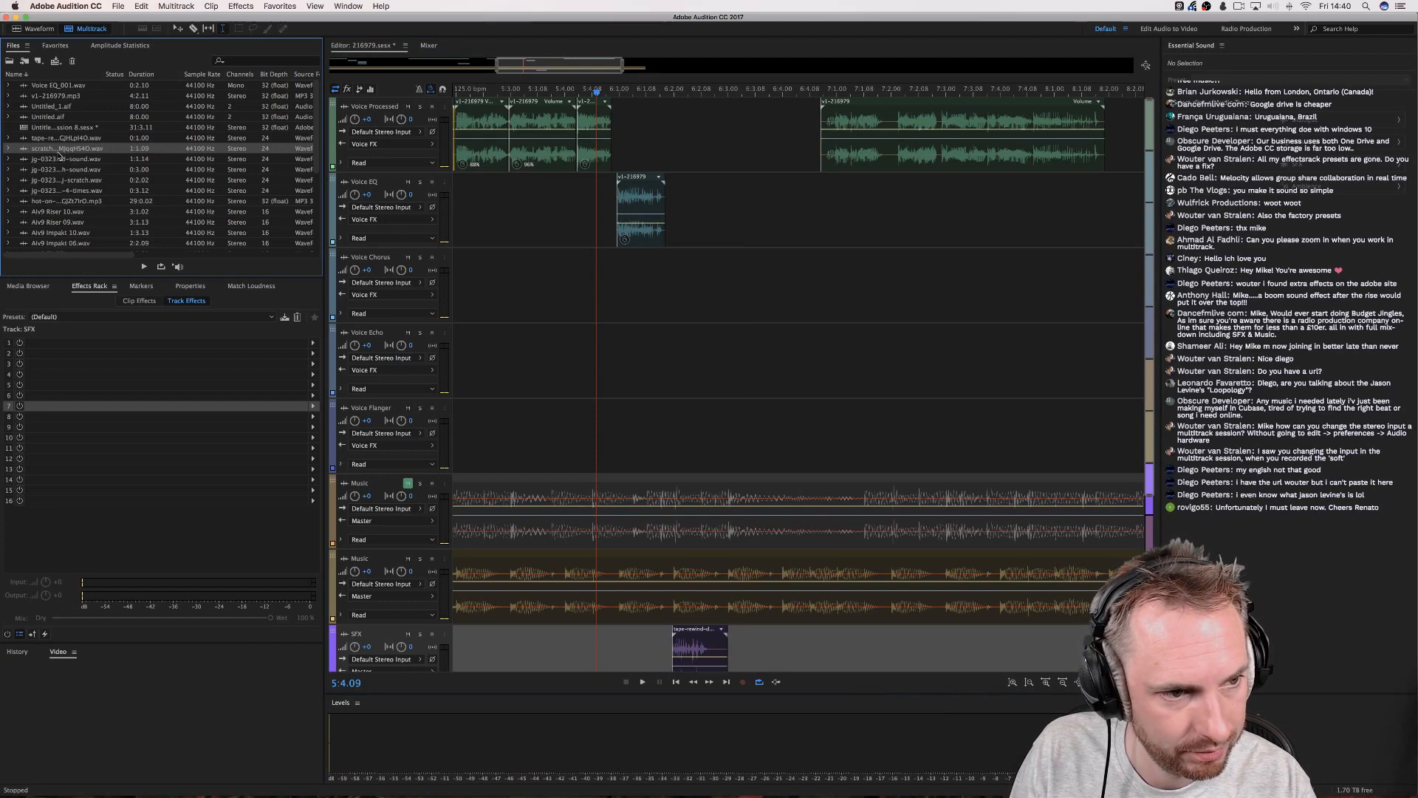
left_click_drag(59, 156, 722, 640)
key("space")
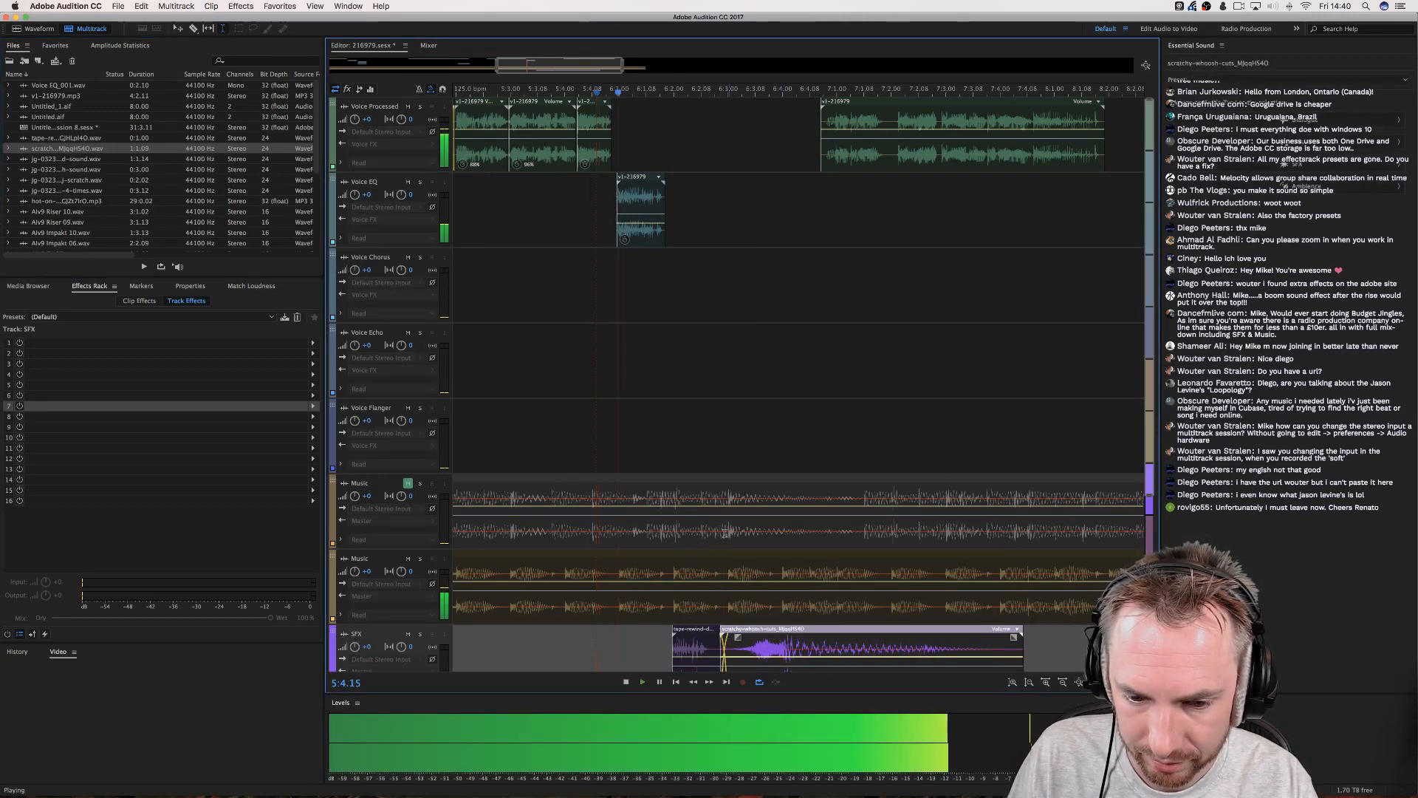
left_click(720, 436)
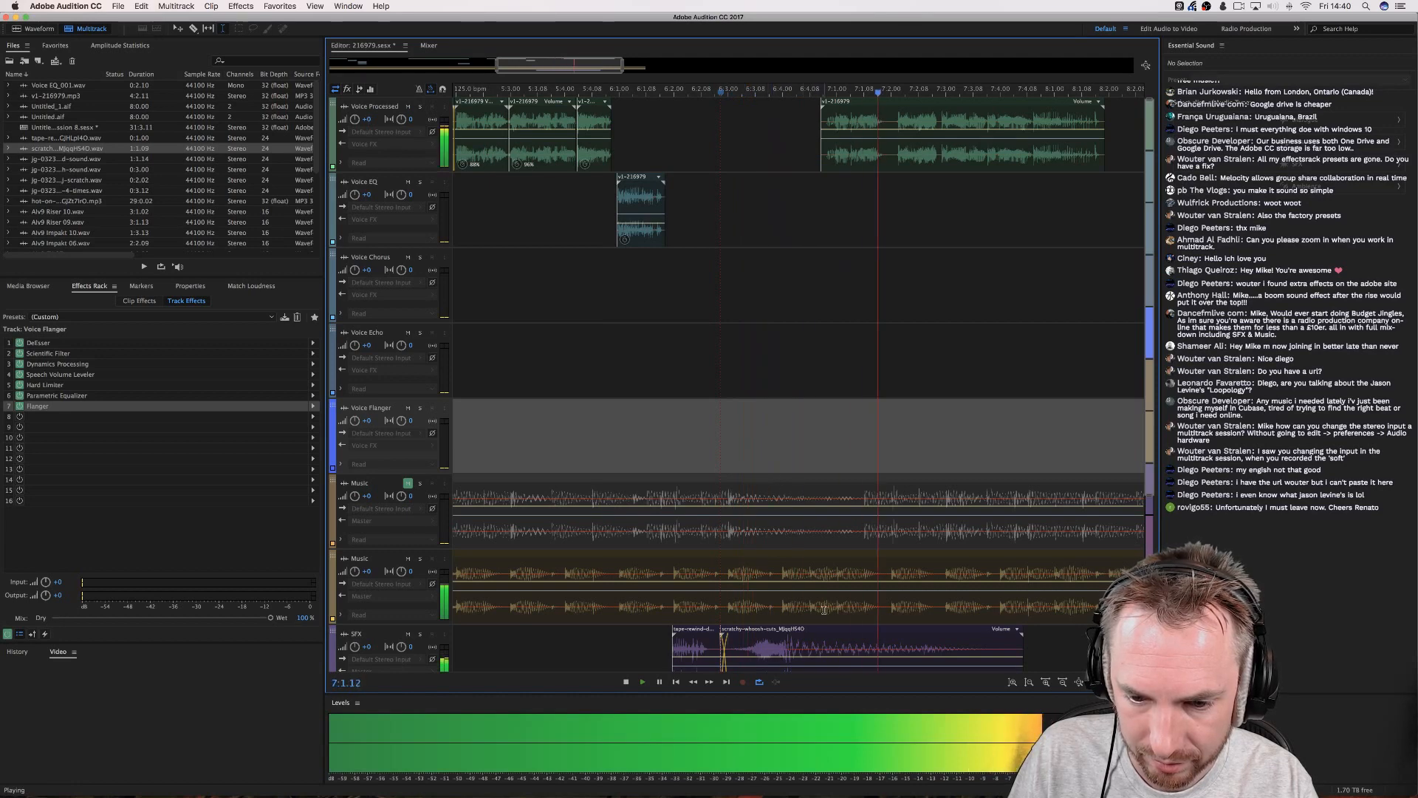
key("space")
Move the scratchy-whoosh-cuts clip later on the SFX track, shift it partly back to between 6:3 and 6:4, and play after each move.
left_click_drag(787, 634, 869, 635)
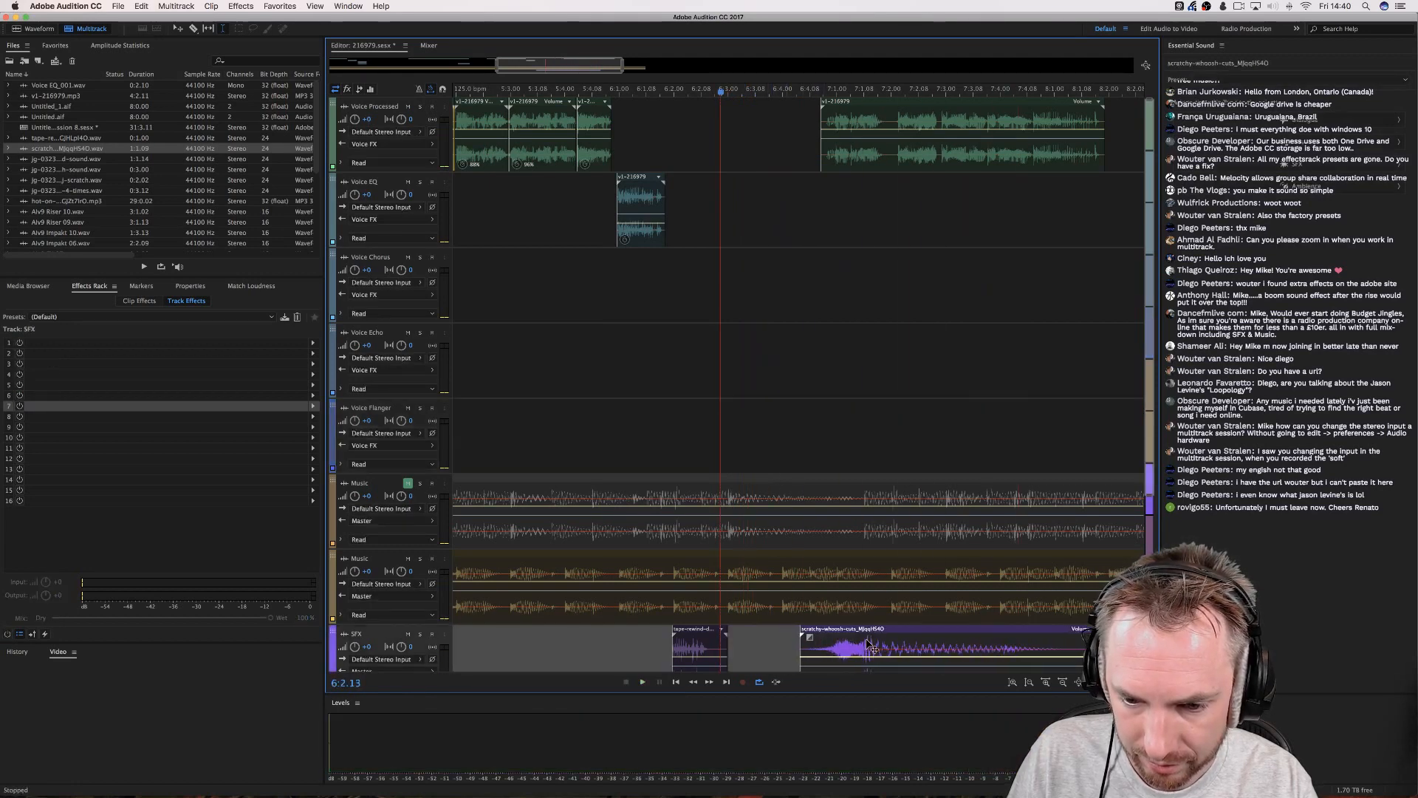
left_click(766, 636)
key("space")
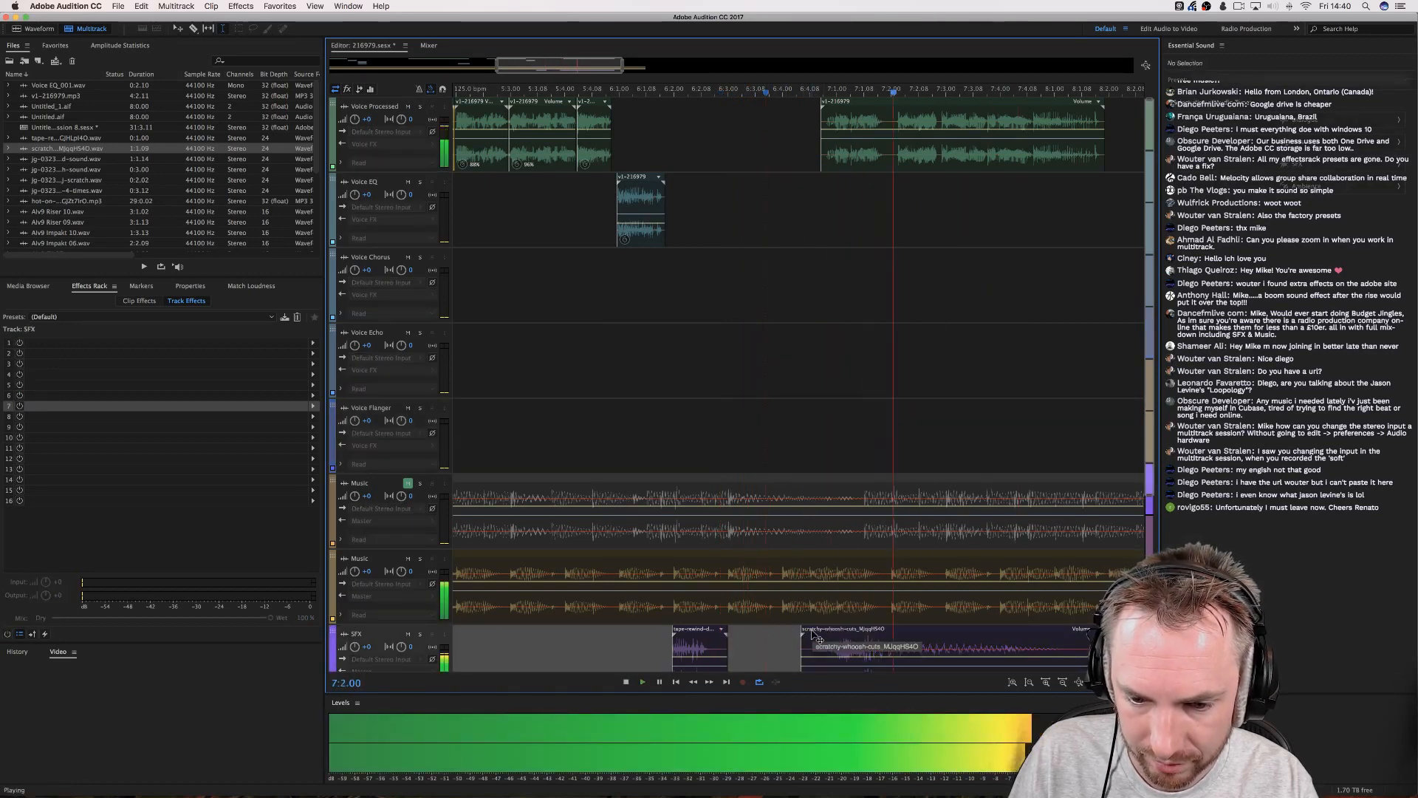
key("space")
left_click_drag(810, 638, 789, 639)
key("space")
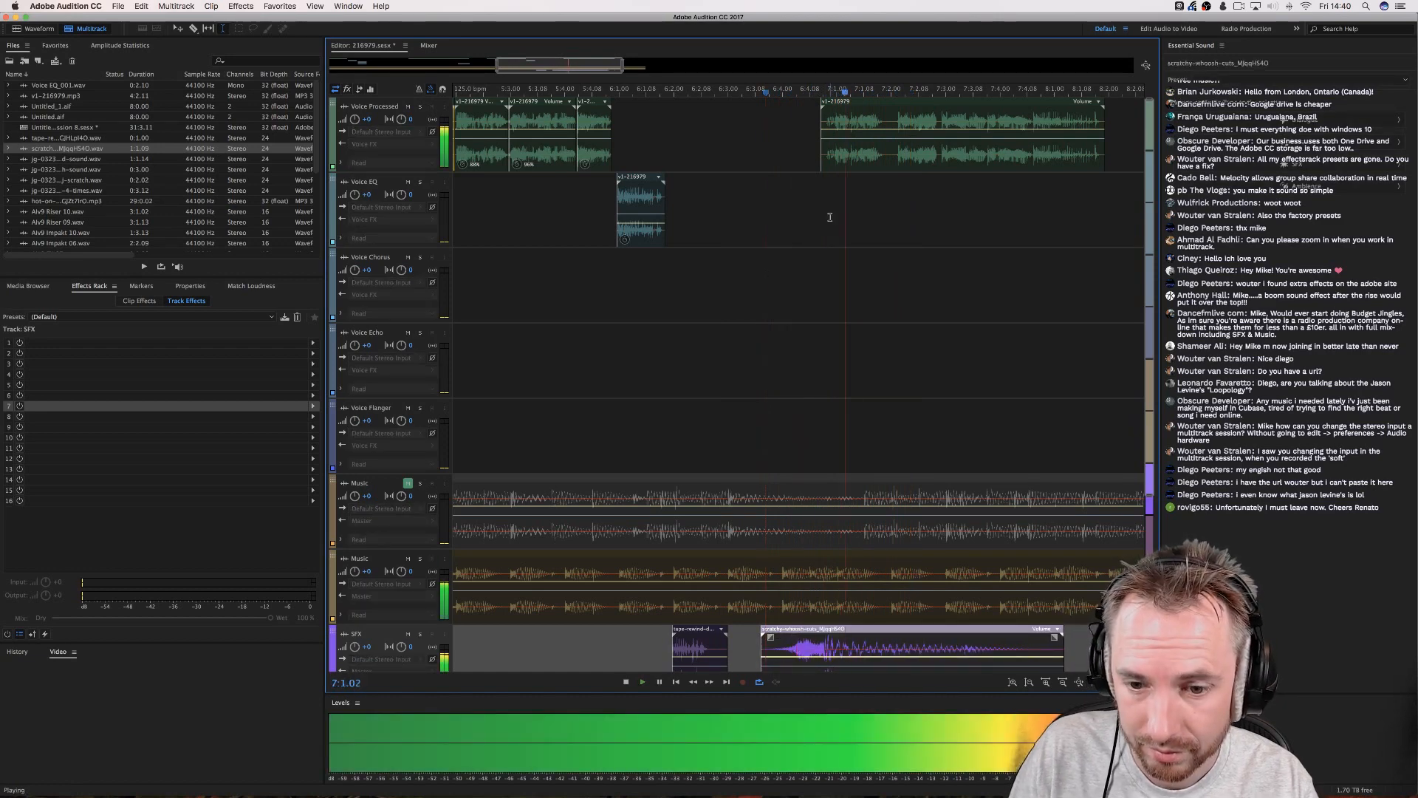
left_click(834, 284)
key("space")
Fine-tune the scratchy-whoosh-cuts clip against the playhead at 6:4.15, shifting it slightly later, and play from 6:3.08.
left_click(836, 229)
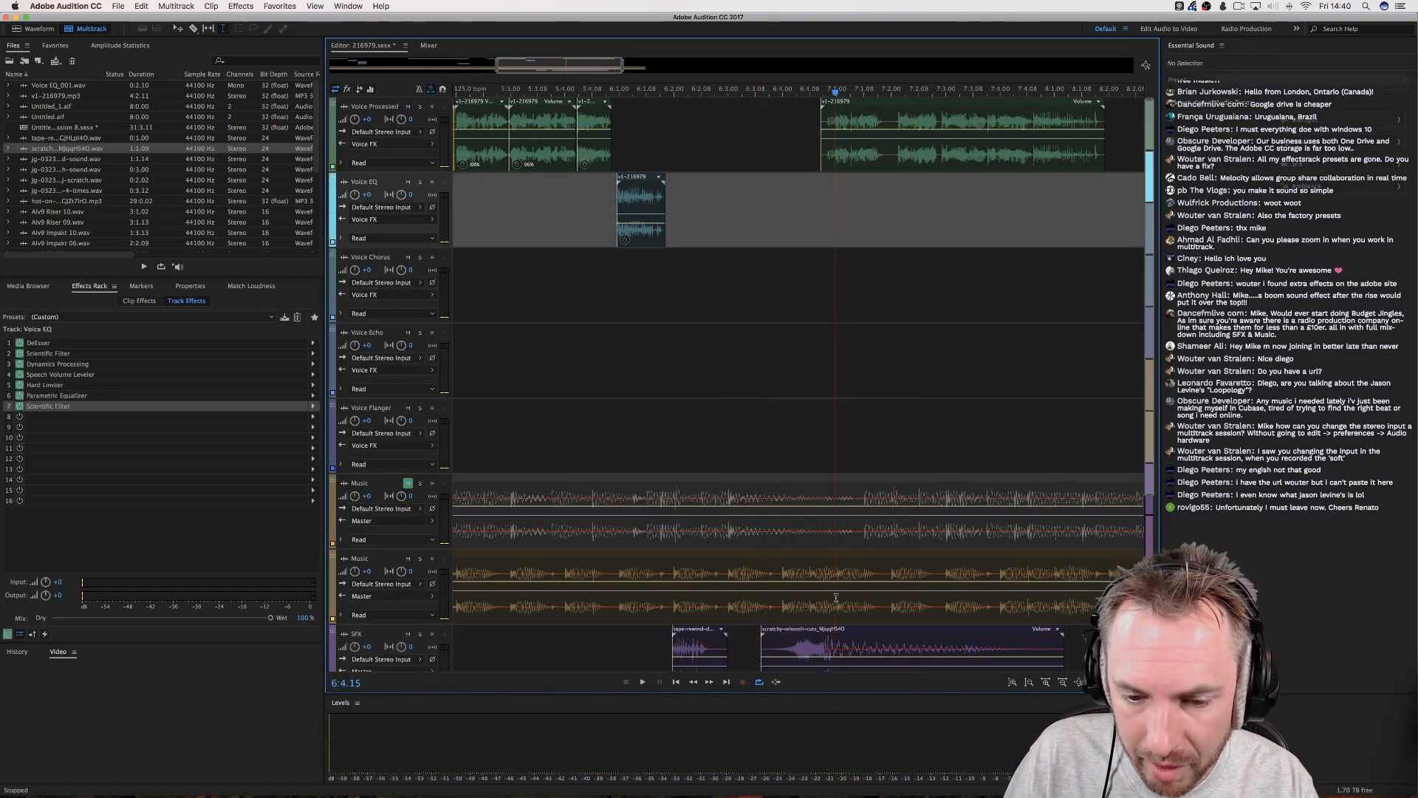
left_click_drag(842, 637, 839, 637)
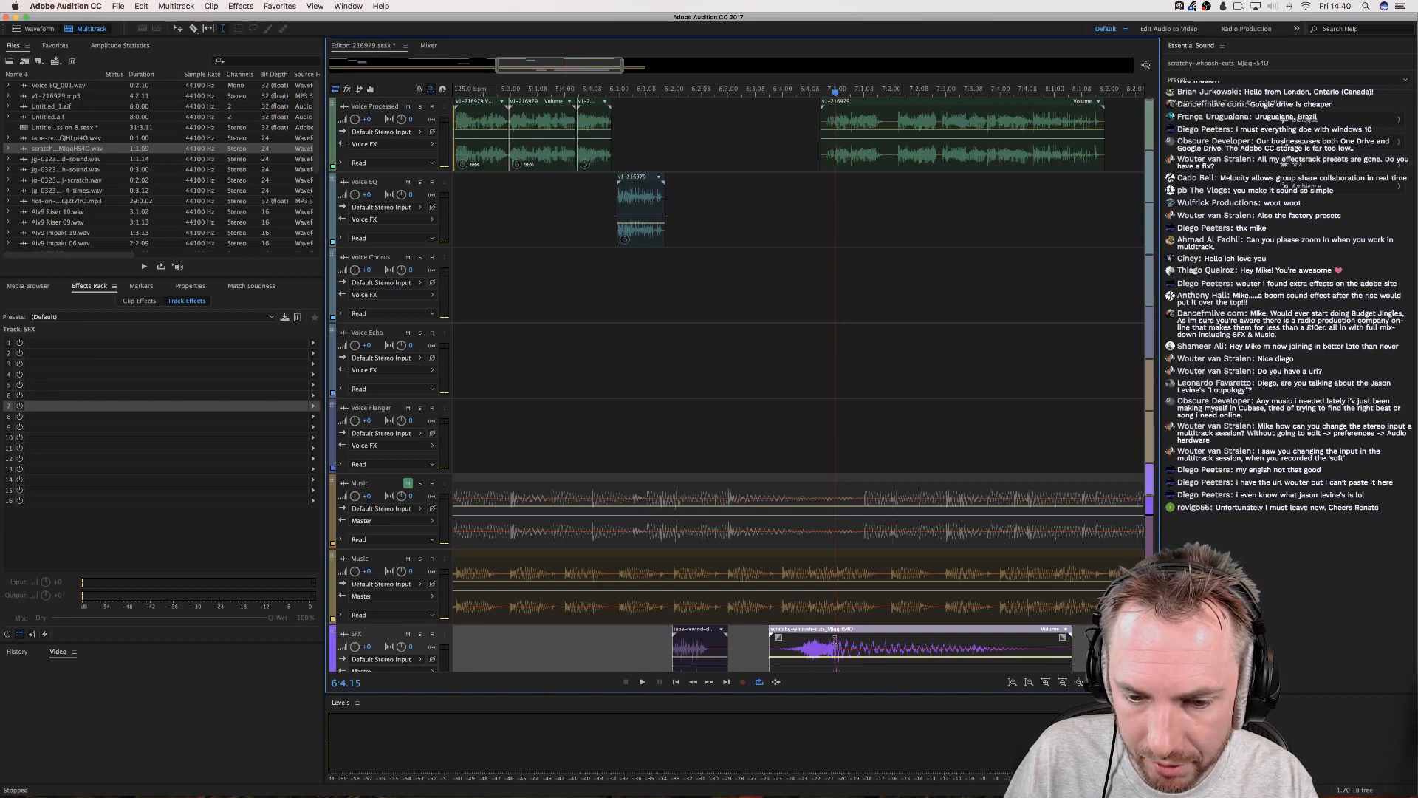
left_click(758, 451)
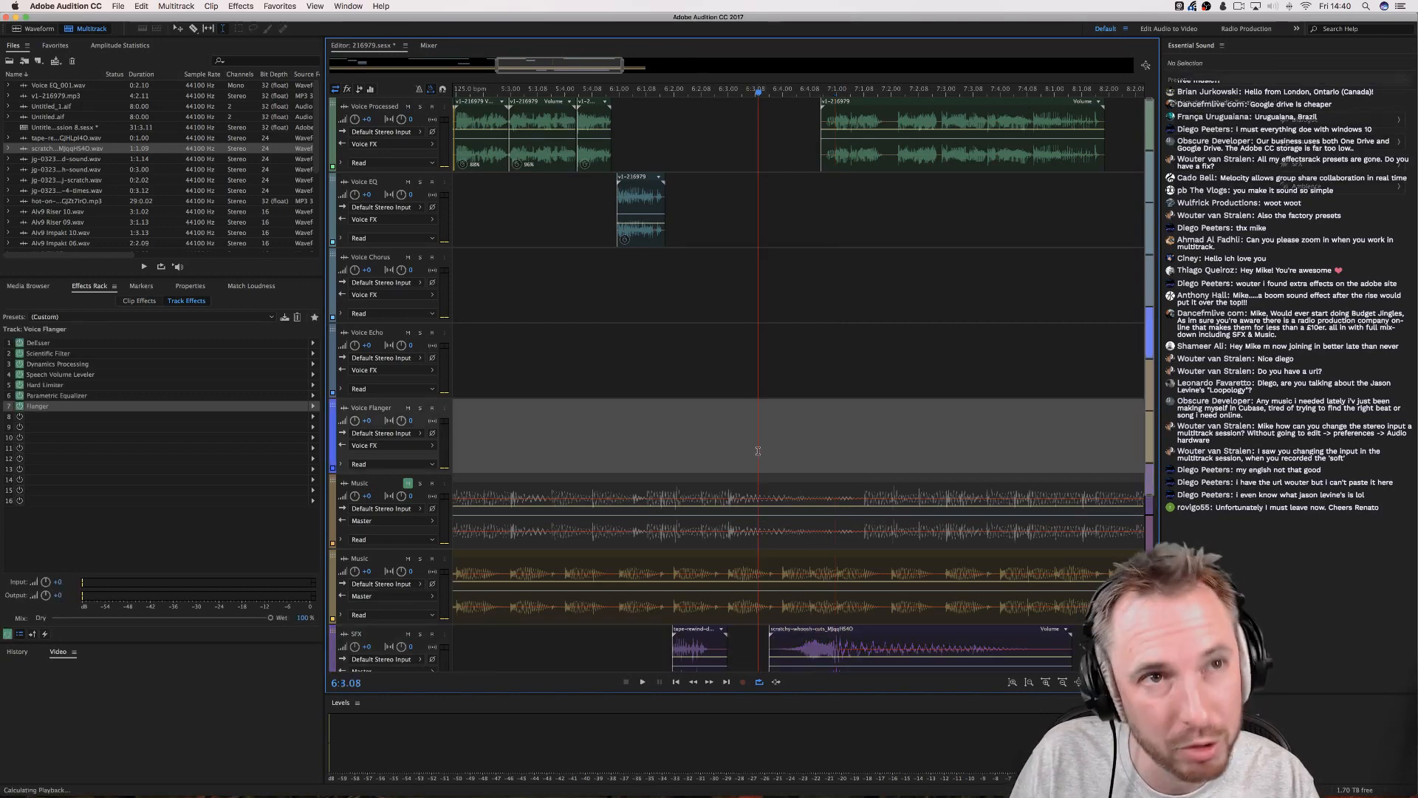
key("space")
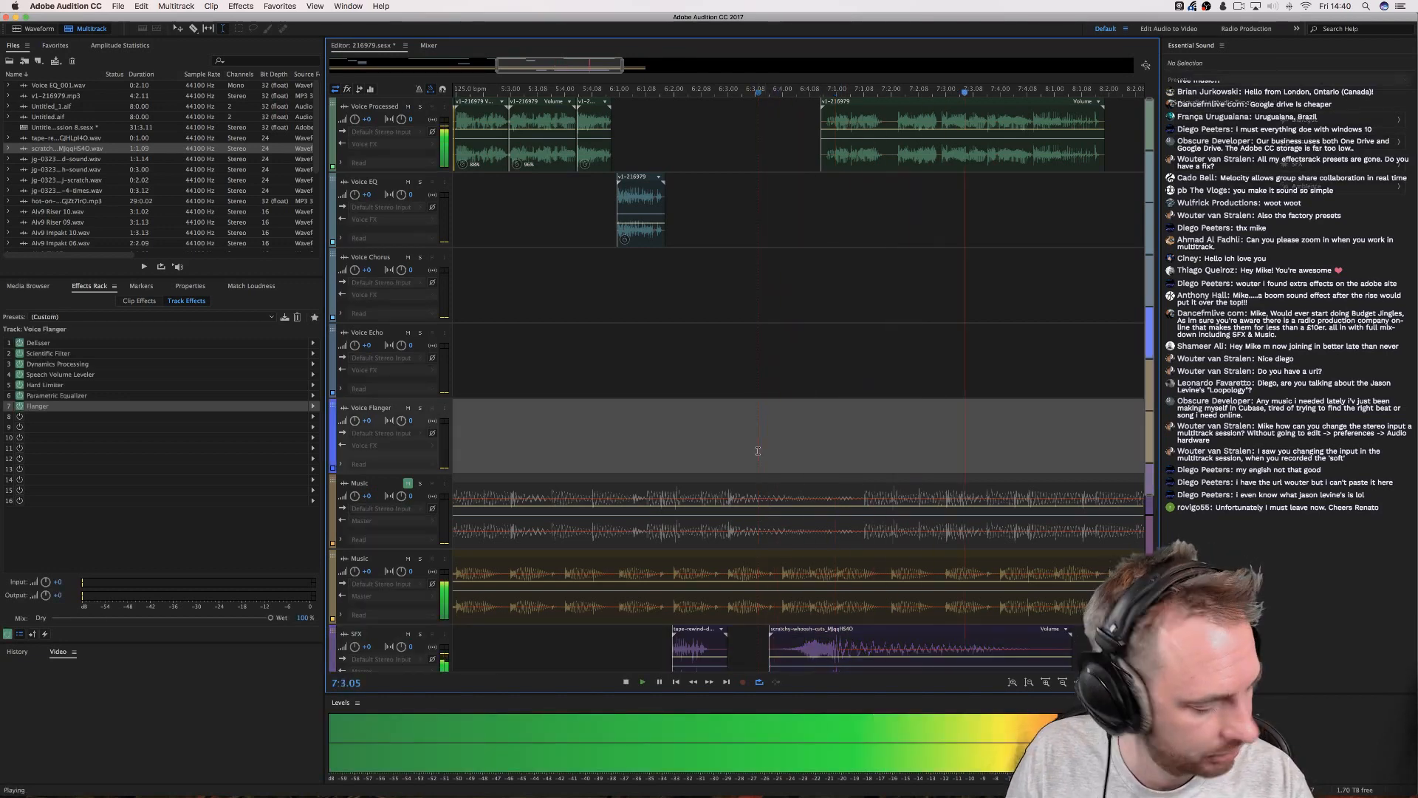
scroll(662, 402, "down", 3)
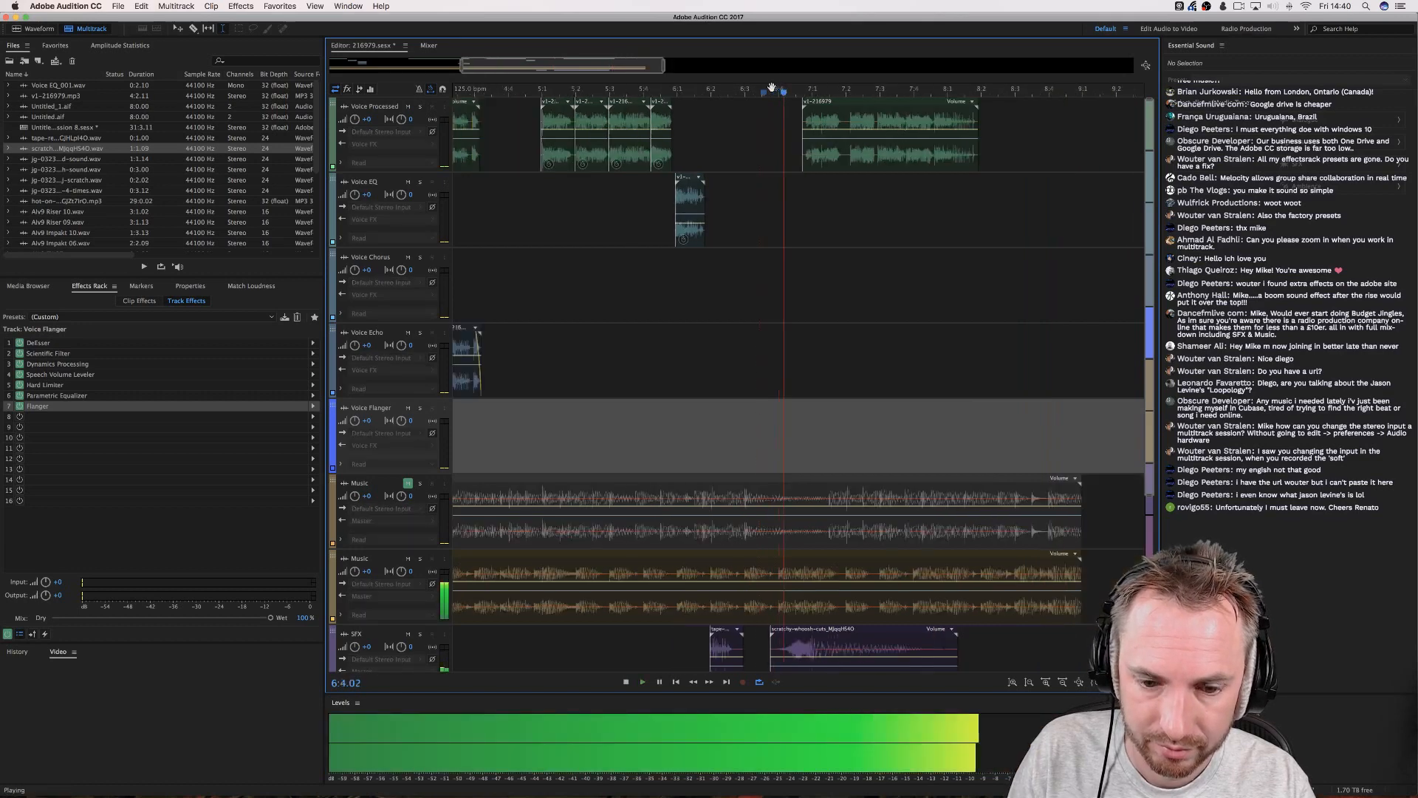
Move the tape-rewind clip slightly earlier on the SFX track to start at about 6:1 and play from 5:3.03.
key("space")
left_click(662, 403)
key("space")
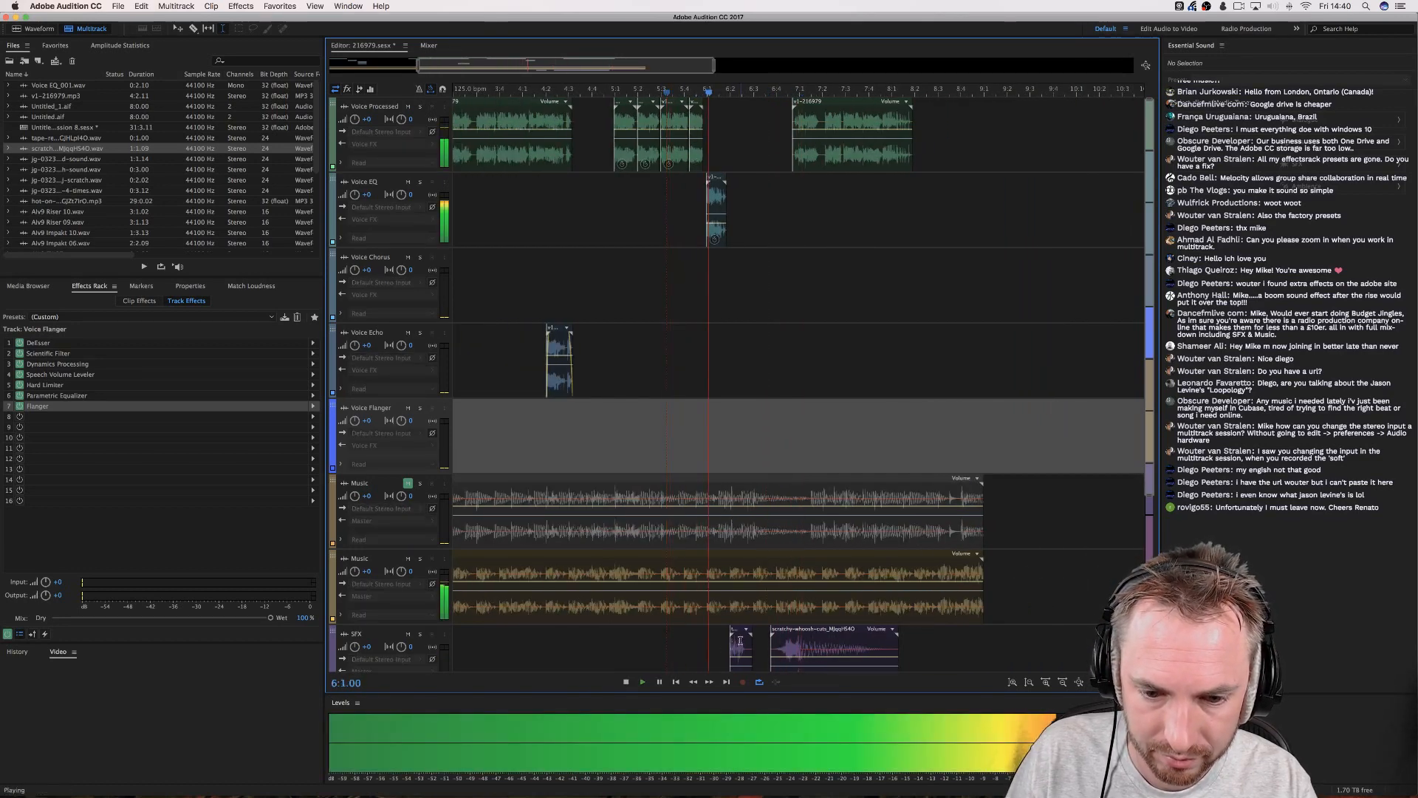
key("space")
left_click_drag(739, 640, 726, 647)
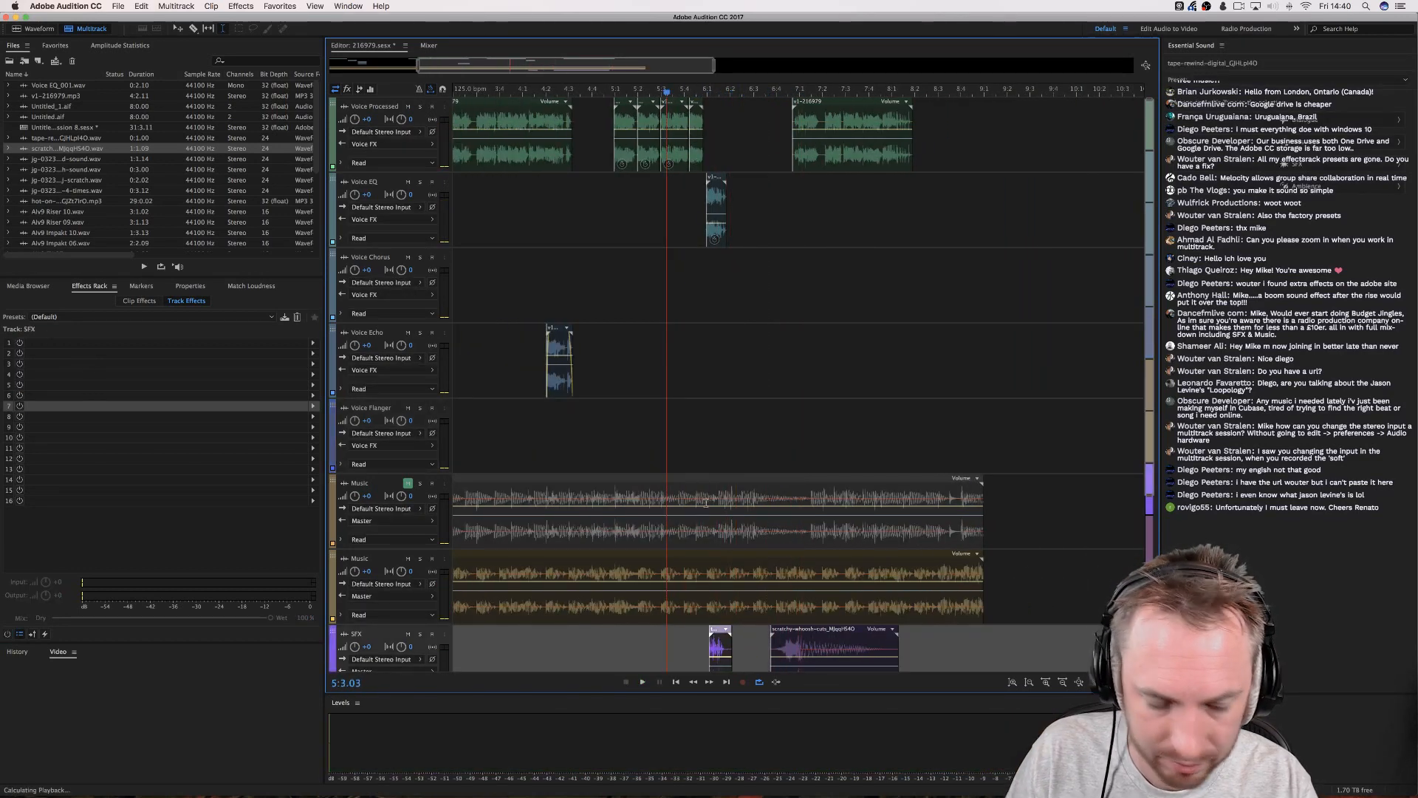
key("space")
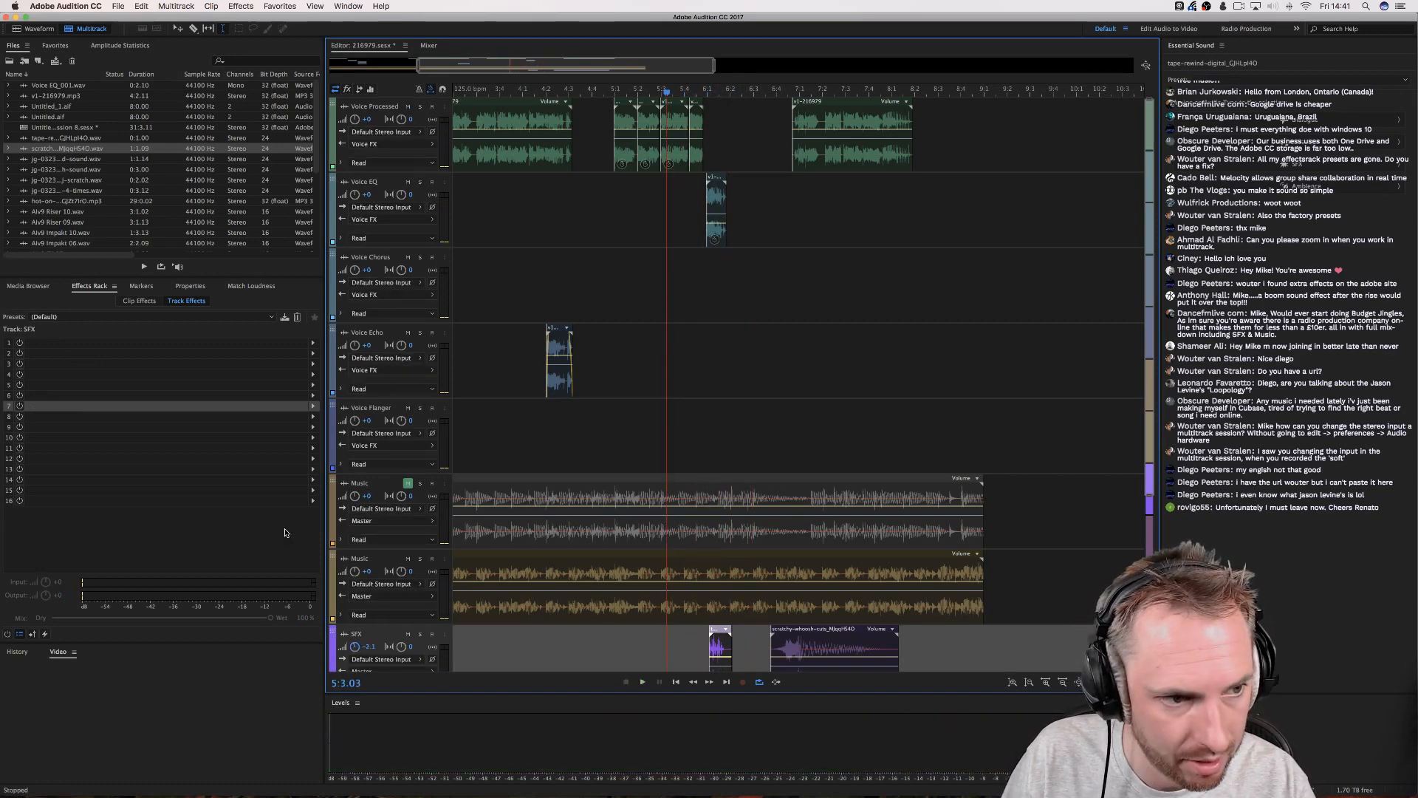
Add the tape-machine-fast-rewind sound from the project files to the SFX track at about 3:4 and play from just before it.
left_click_drag(59, 160, 365, 306)
left_click_drag(630, 434, 501, 669)
left_click(477, 635)
key("space")
scroll(487, 636, "left", 3)
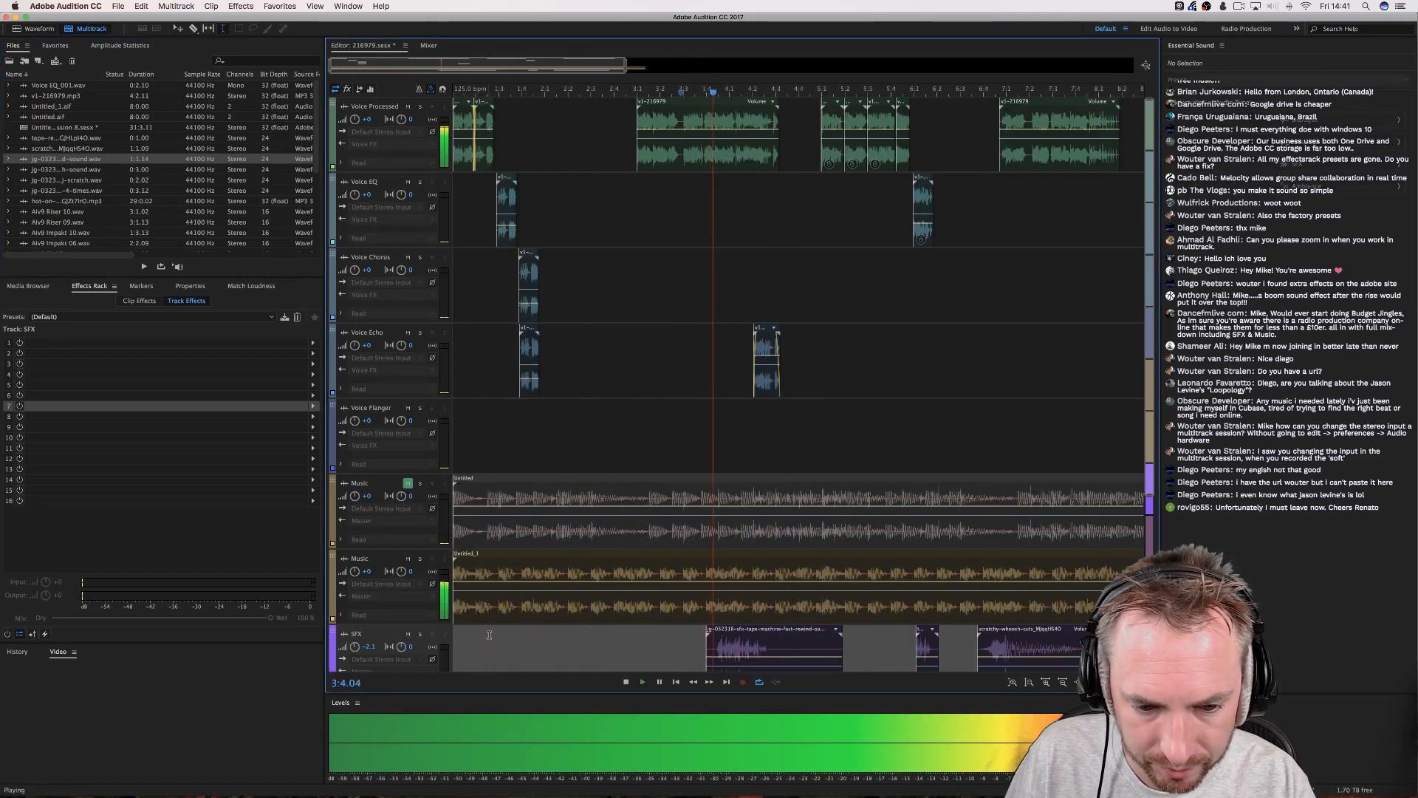
Move the tape-machine-fast-rewind clip earlier in stages to start at about 3:2.08, playing from 3:1.03 between the moves.
key("space")
mouse_move(734, 644)
left_mouse_down()
mouse_move(772, 642)
mouse_move(722, 642)
left_mouse_up()
key("space")
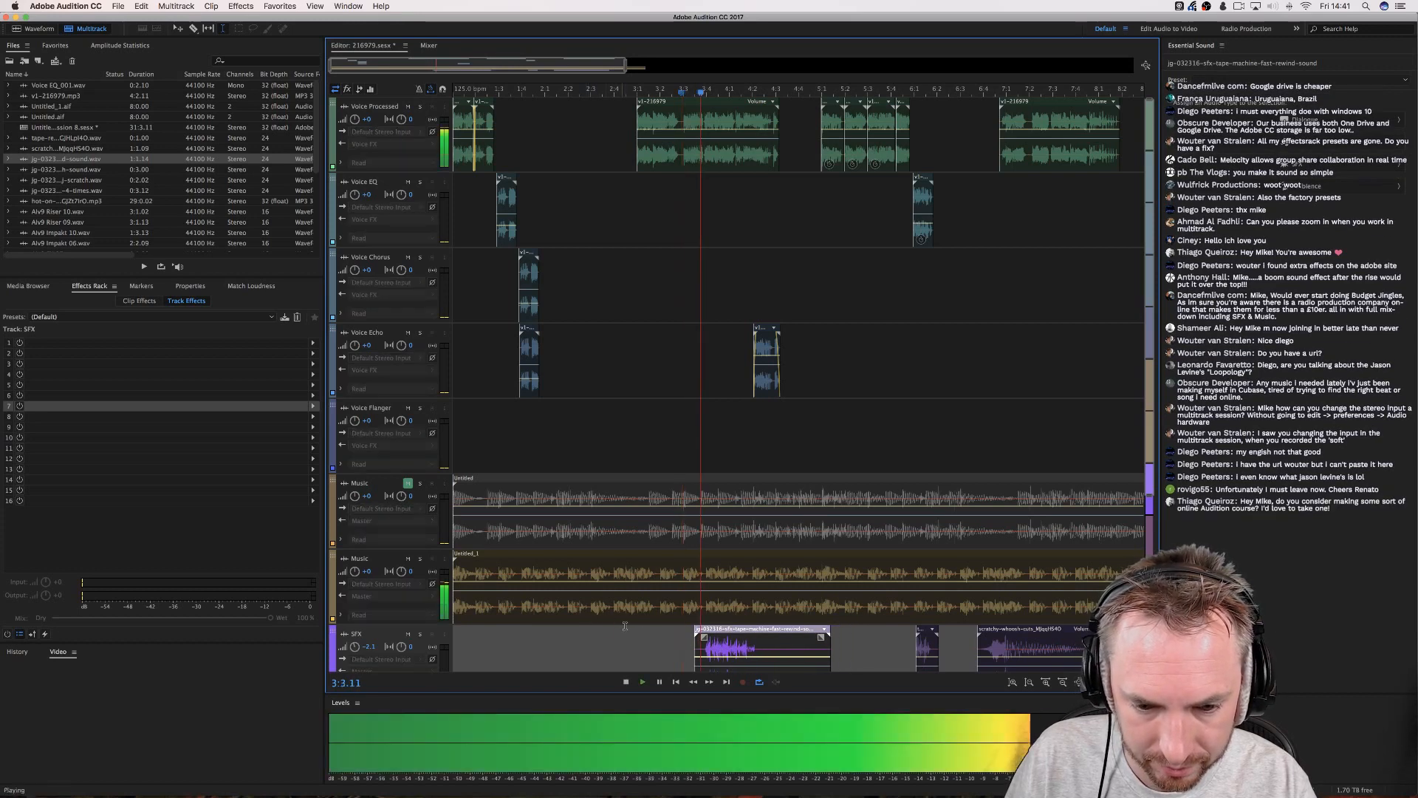
key("space")
left_click(642, 631)
key("space")
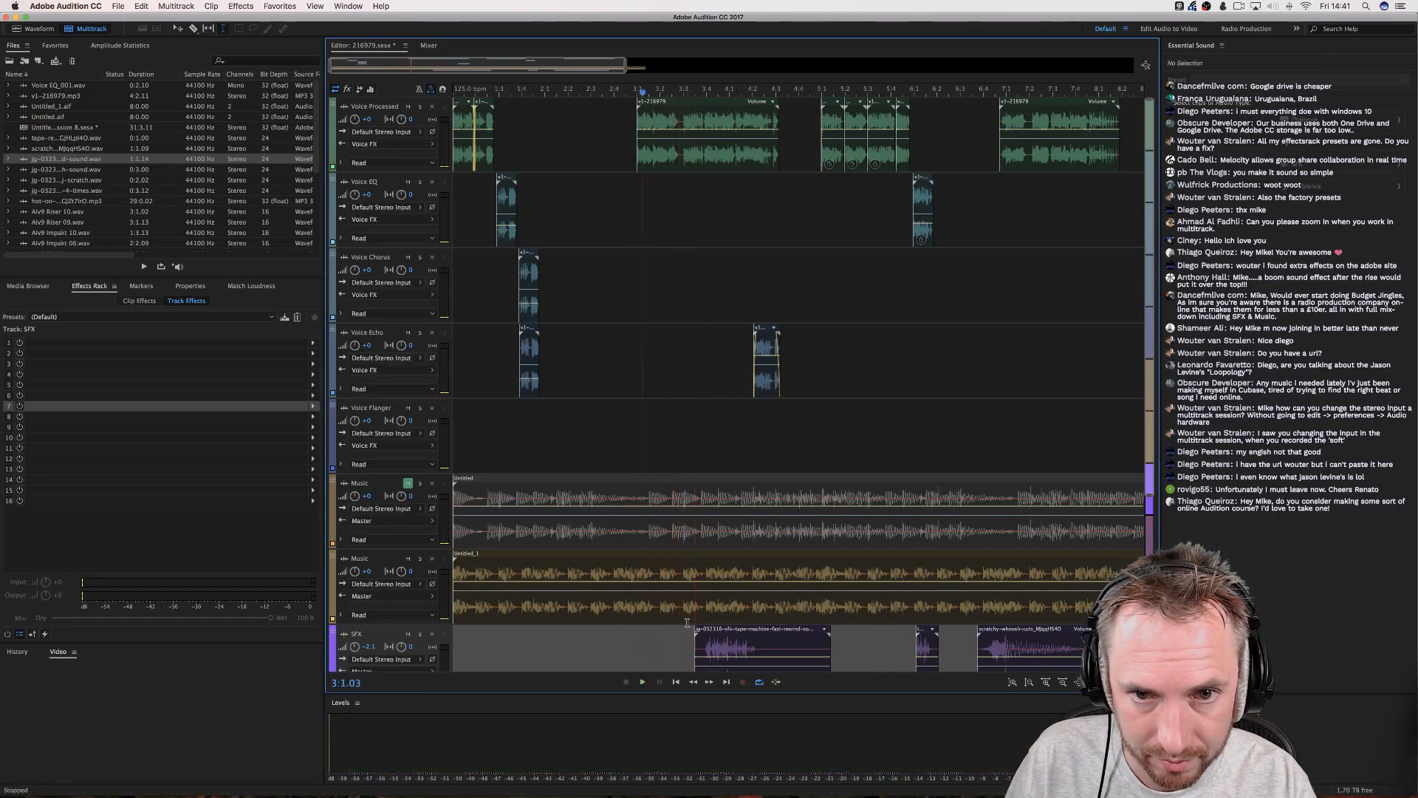
key("space")
mouse_move(708, 644)
left_mouse_down()
mouse_move(678, 647)
mouse_move(705, 644)
left_mouse_up()
key("space")
key("space")
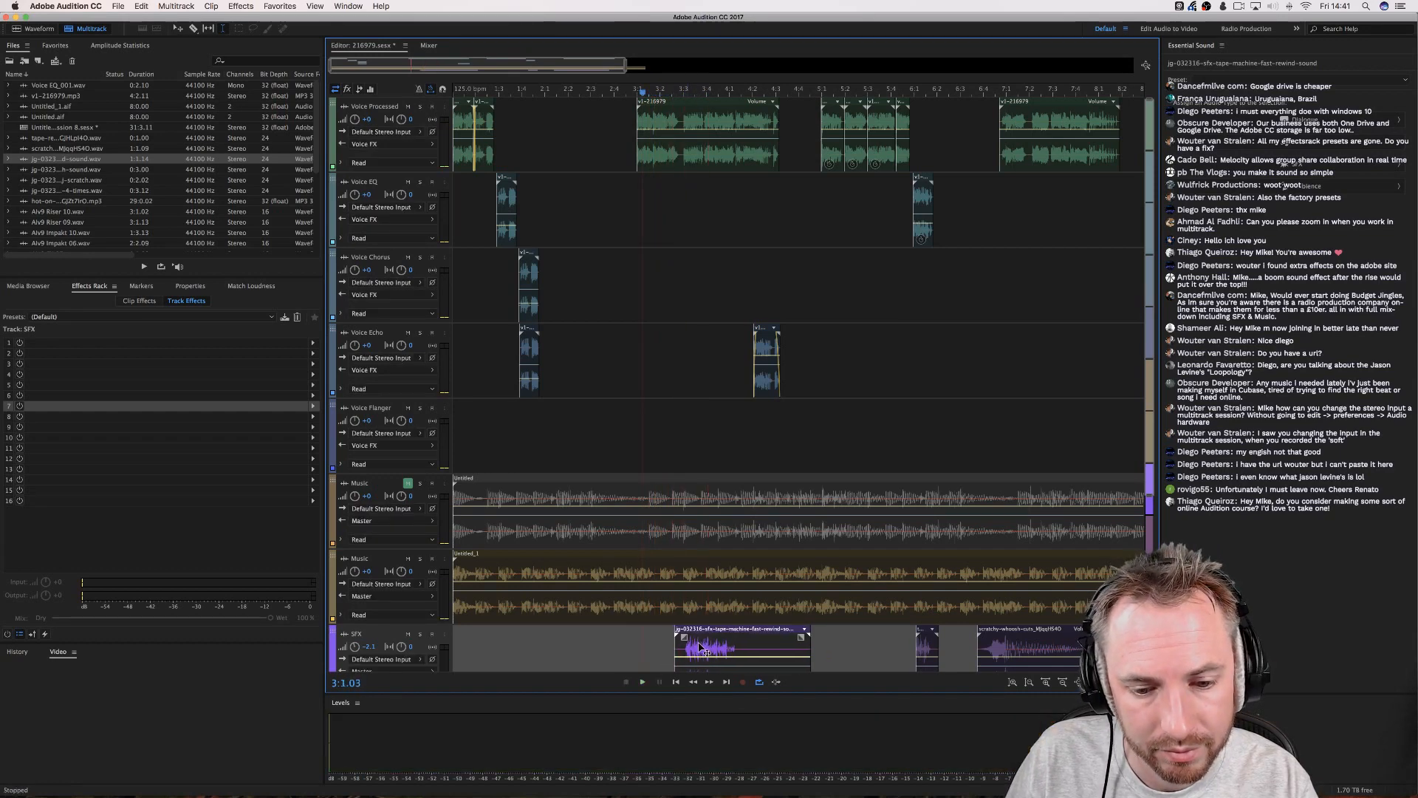
key("space")
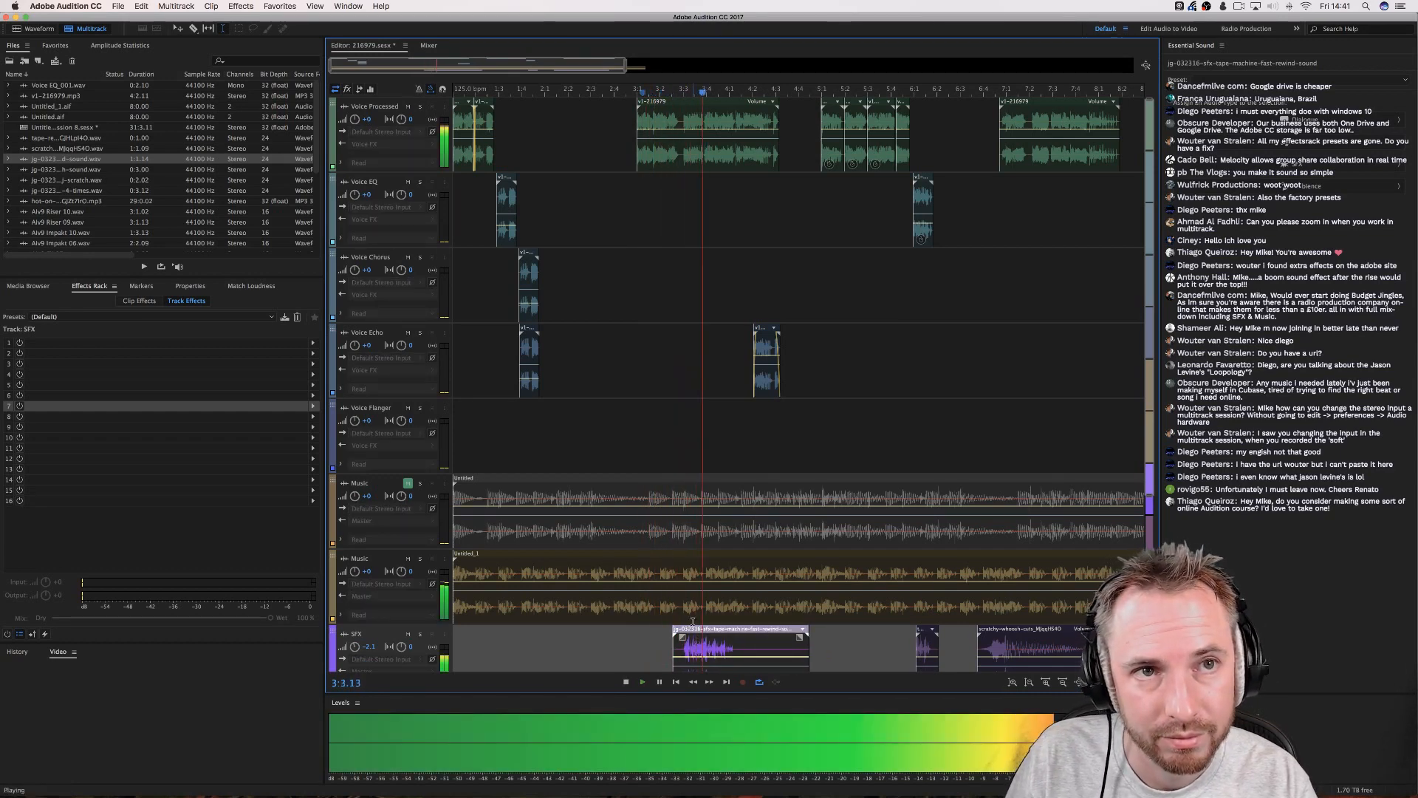
key("space")
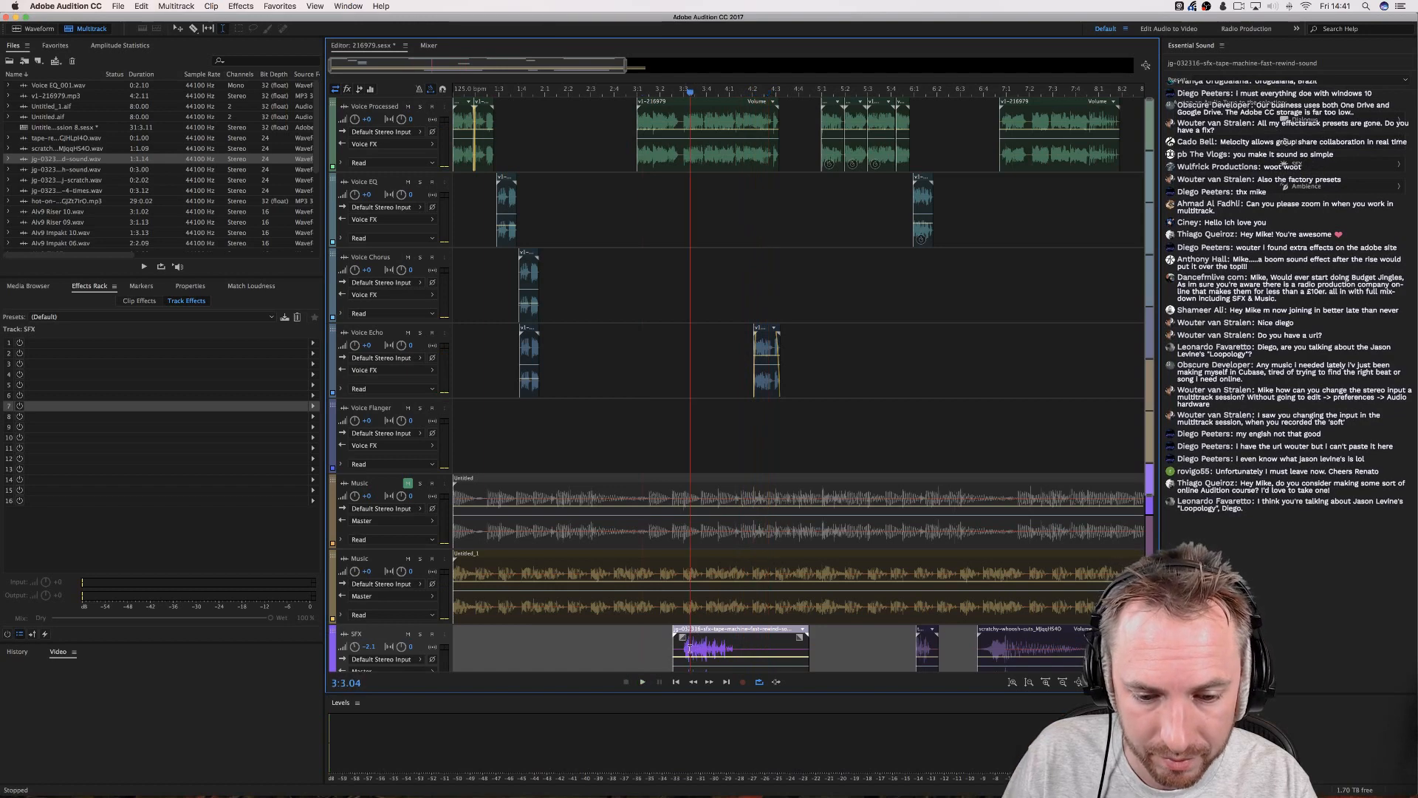
Lower the SFX track's volume to -6.6 dB while playing from 3:1.08.
left_click(649, 643)
key("space")
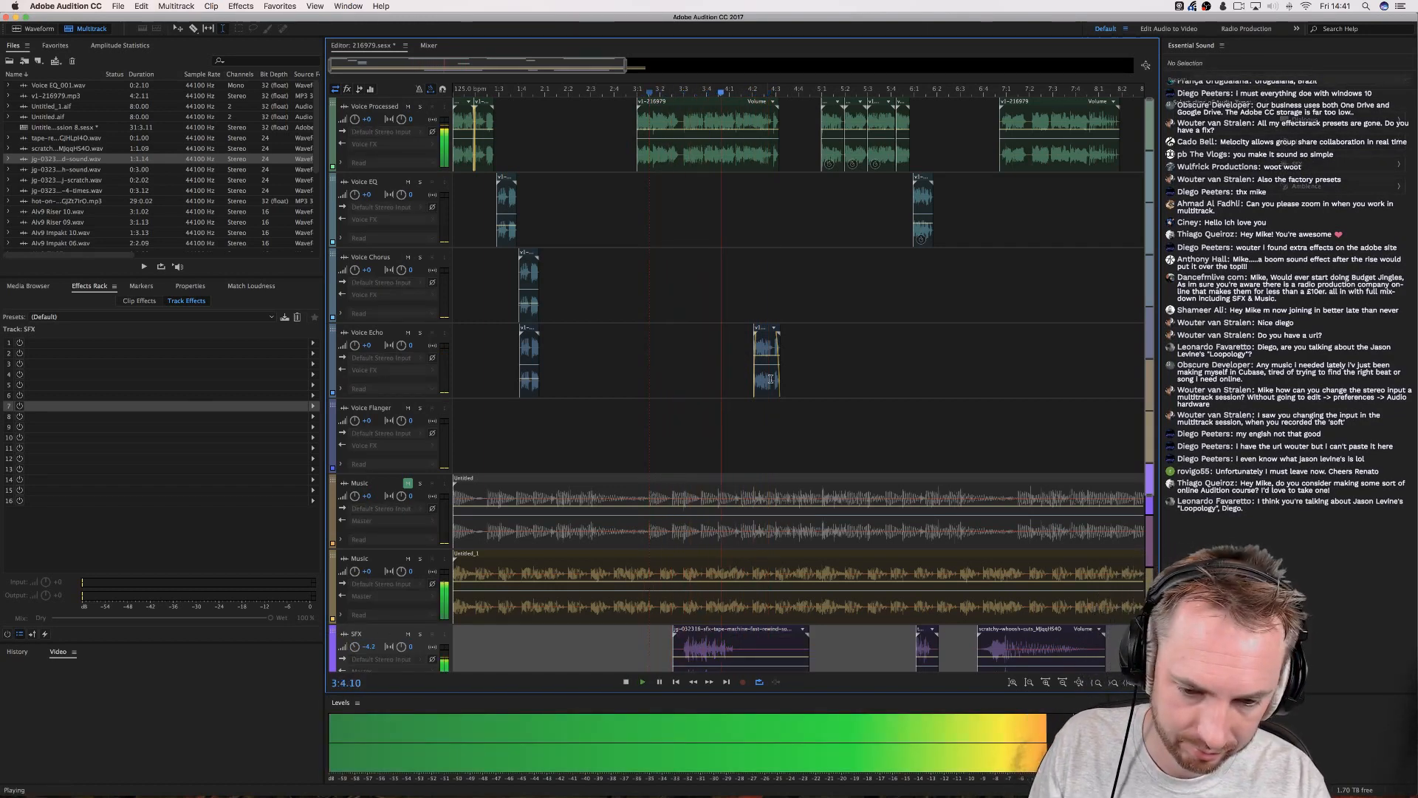
key("space")
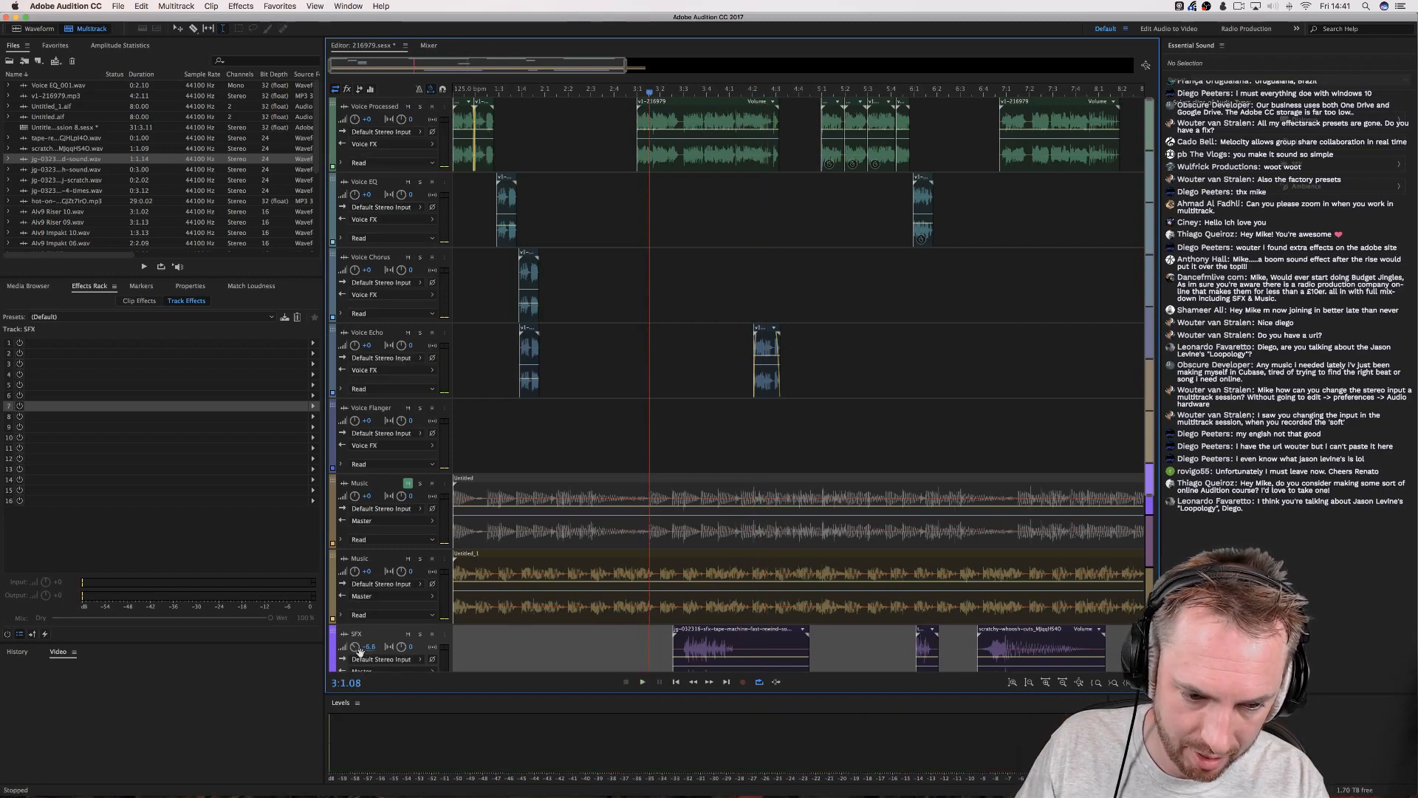
key("space")
key("space")
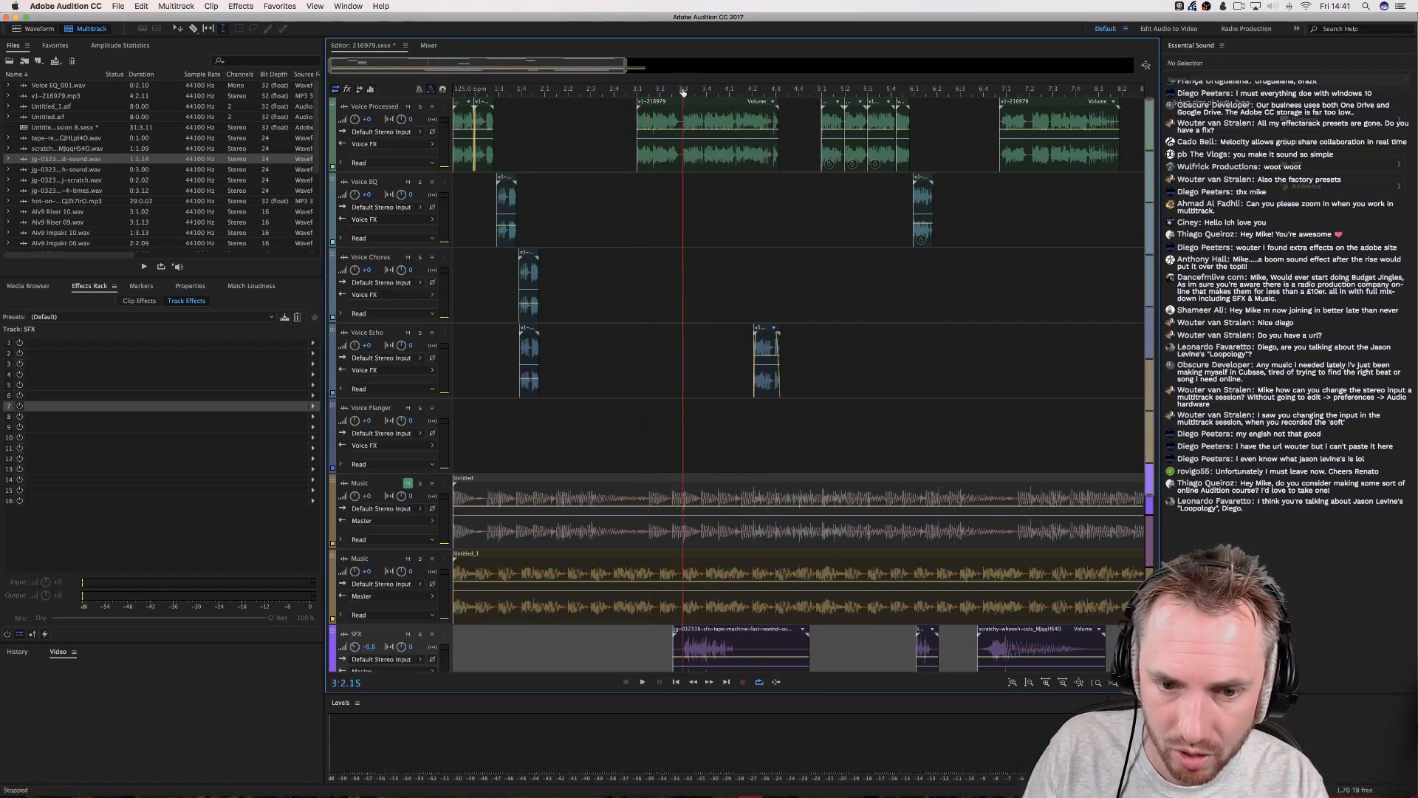
Line up the start of the fast-rewind clip's waveform with the beat near 3:3, shifting it slightly later, and play from 3:2.15.
key("=")
key("=")
key("=")
left_click_drag(738, 660, 715, 648)
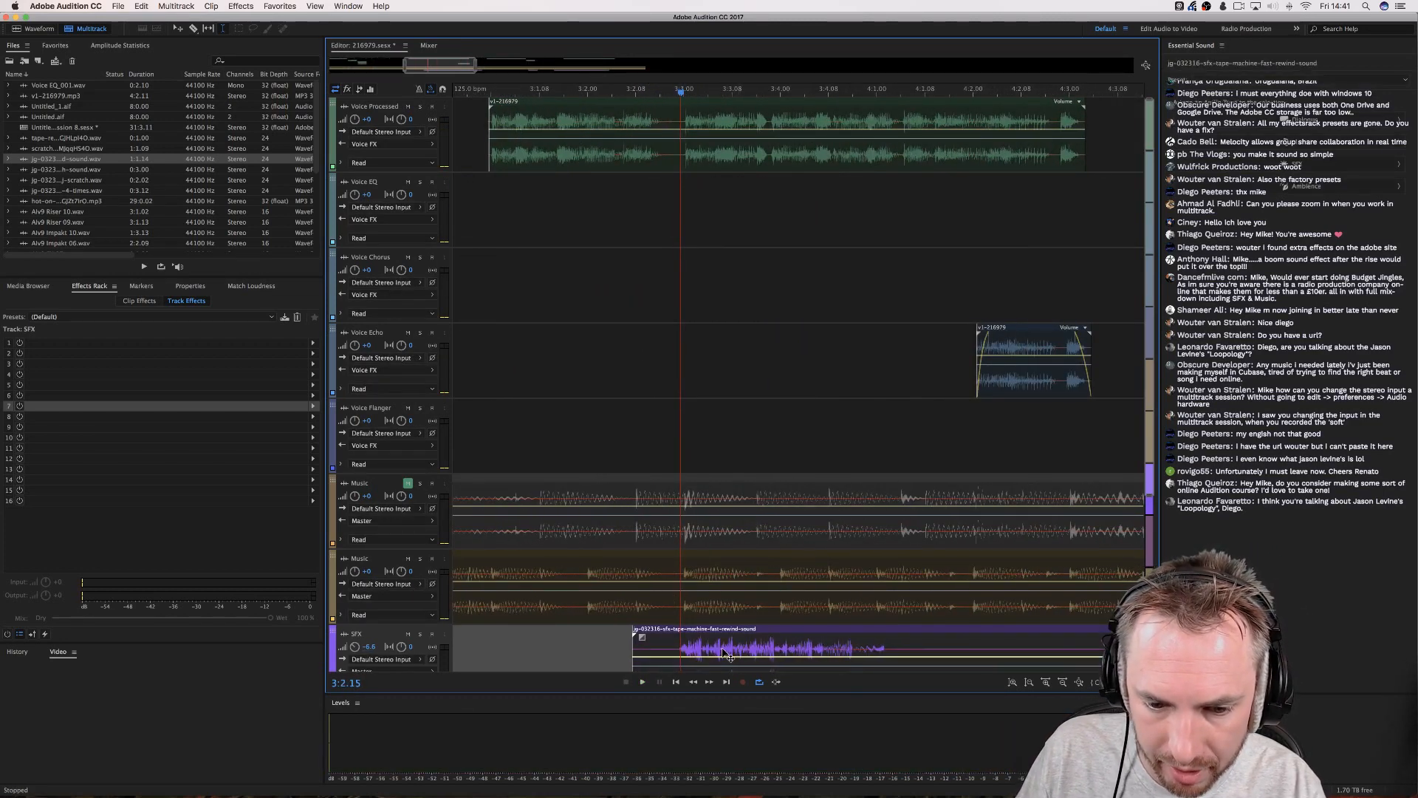
key("space")
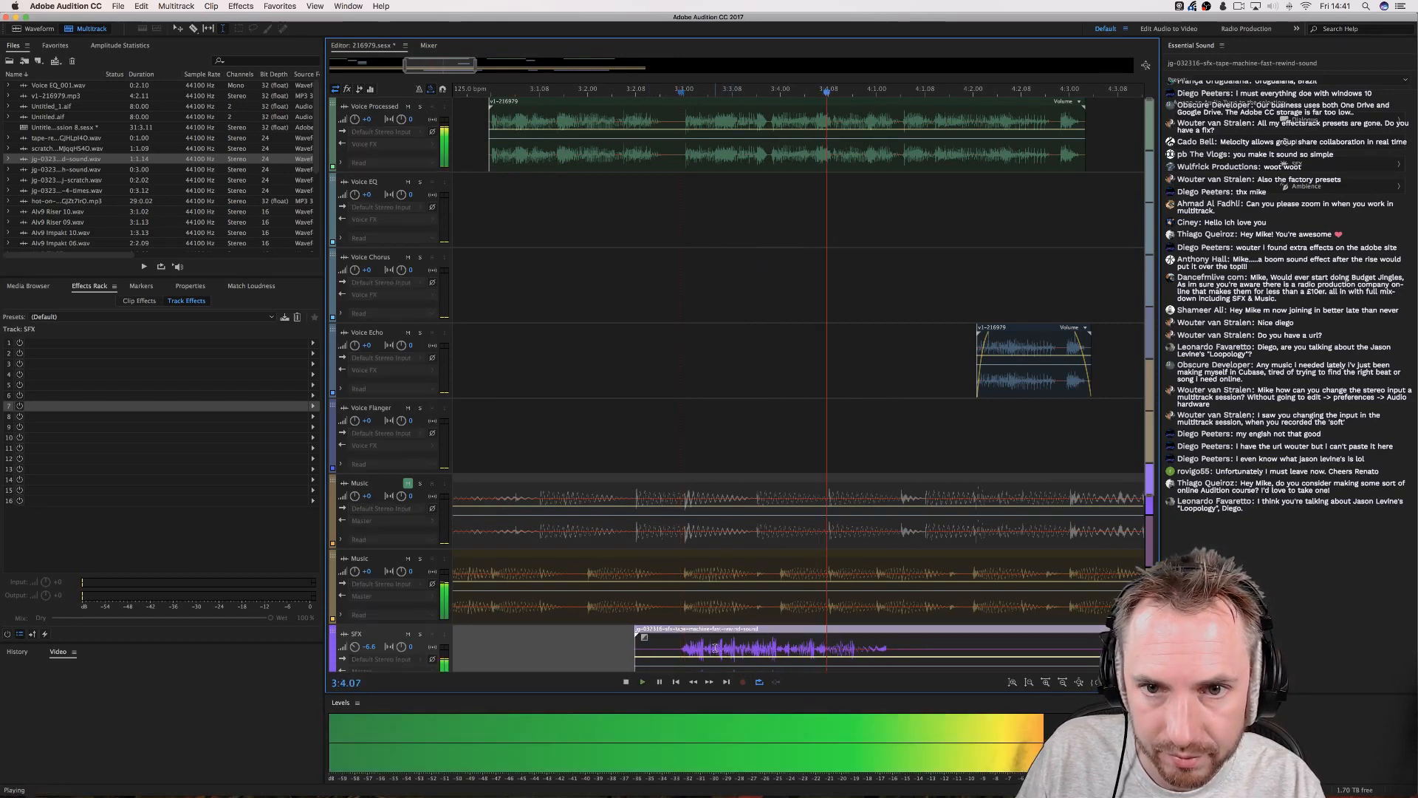
key("space")
Trim the silent tail of the fast-rewind clip and stretch it slightly to end at about 4:1.07, and play from 3:2.01.
mouse_move(907, 646)
left_mouse_down()
mouse_move(961, 645)
mouse_move(919, 644)
left_mouse_up()
key("Delete")
left_click(931, 646)
left_click(978, 646)
key("Delete")
left_click(892, 644)
left_click(593, 573)
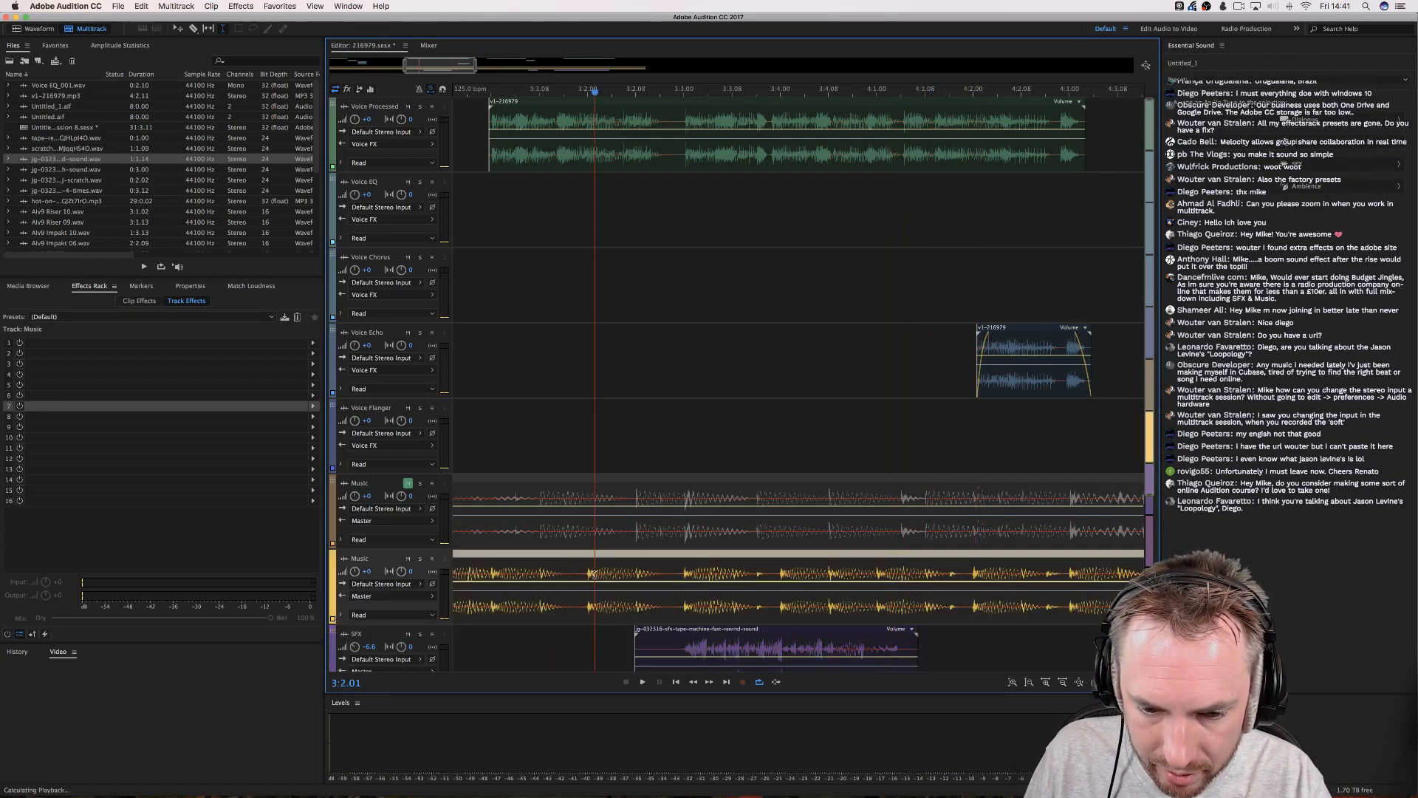
key("space")
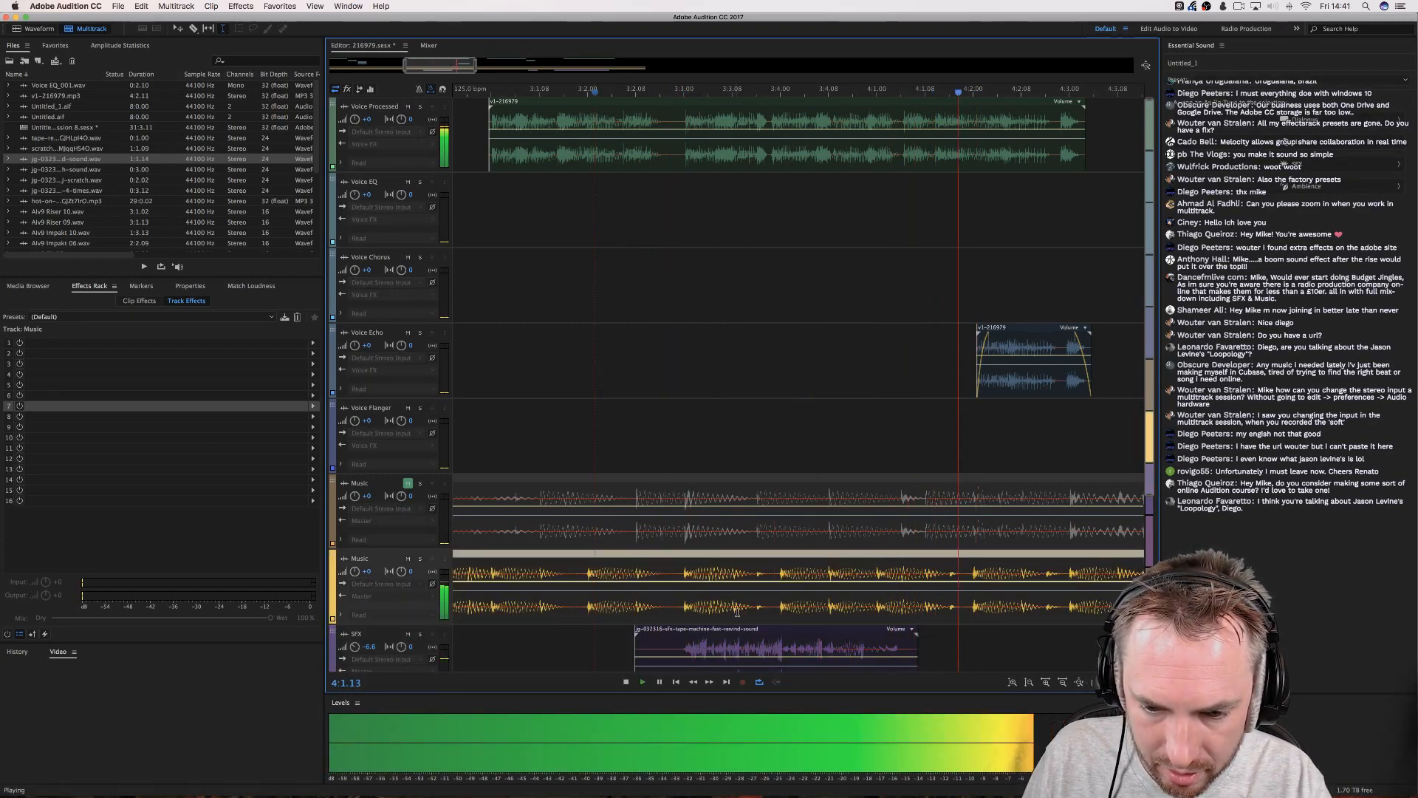
key("space")
key("space")
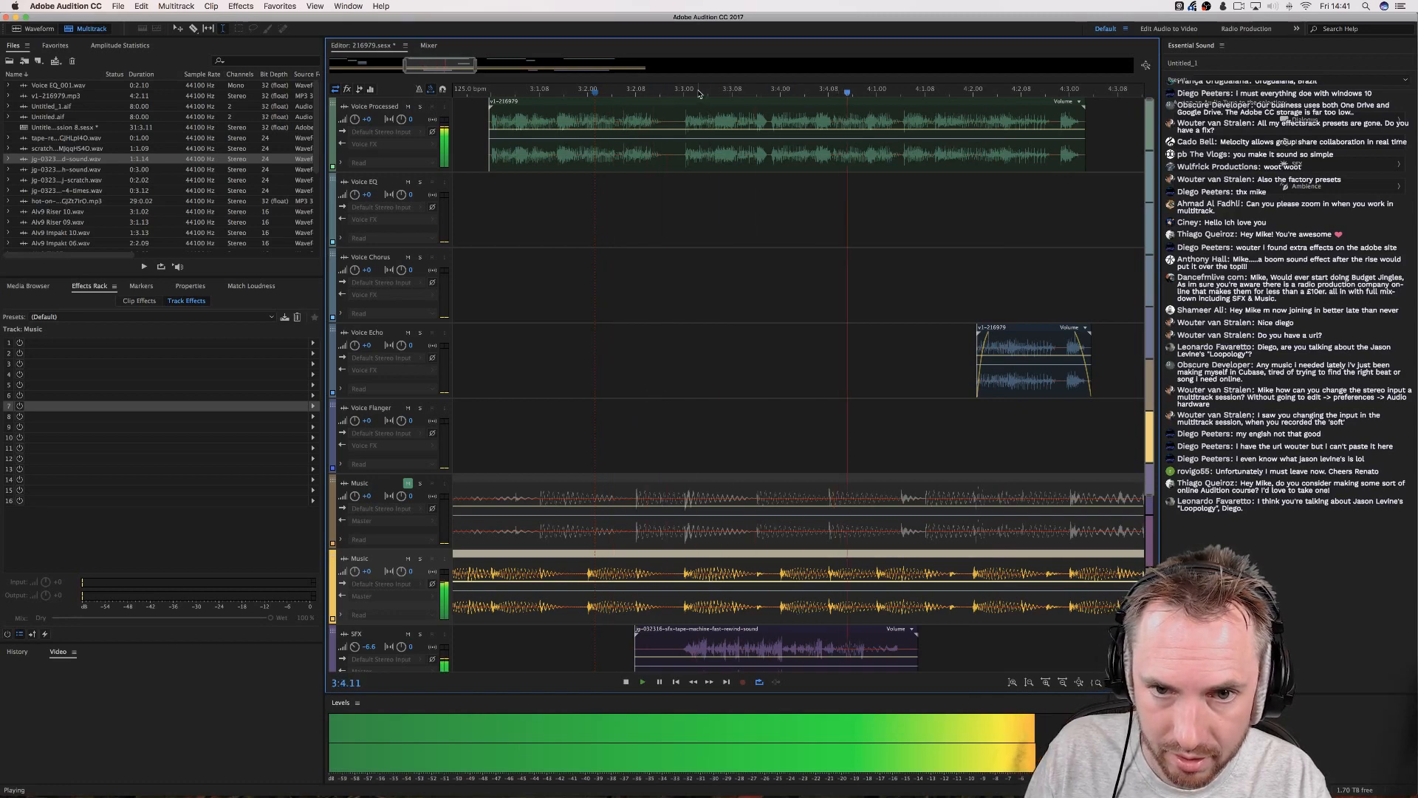
scroll(699, 93, "down", 6)
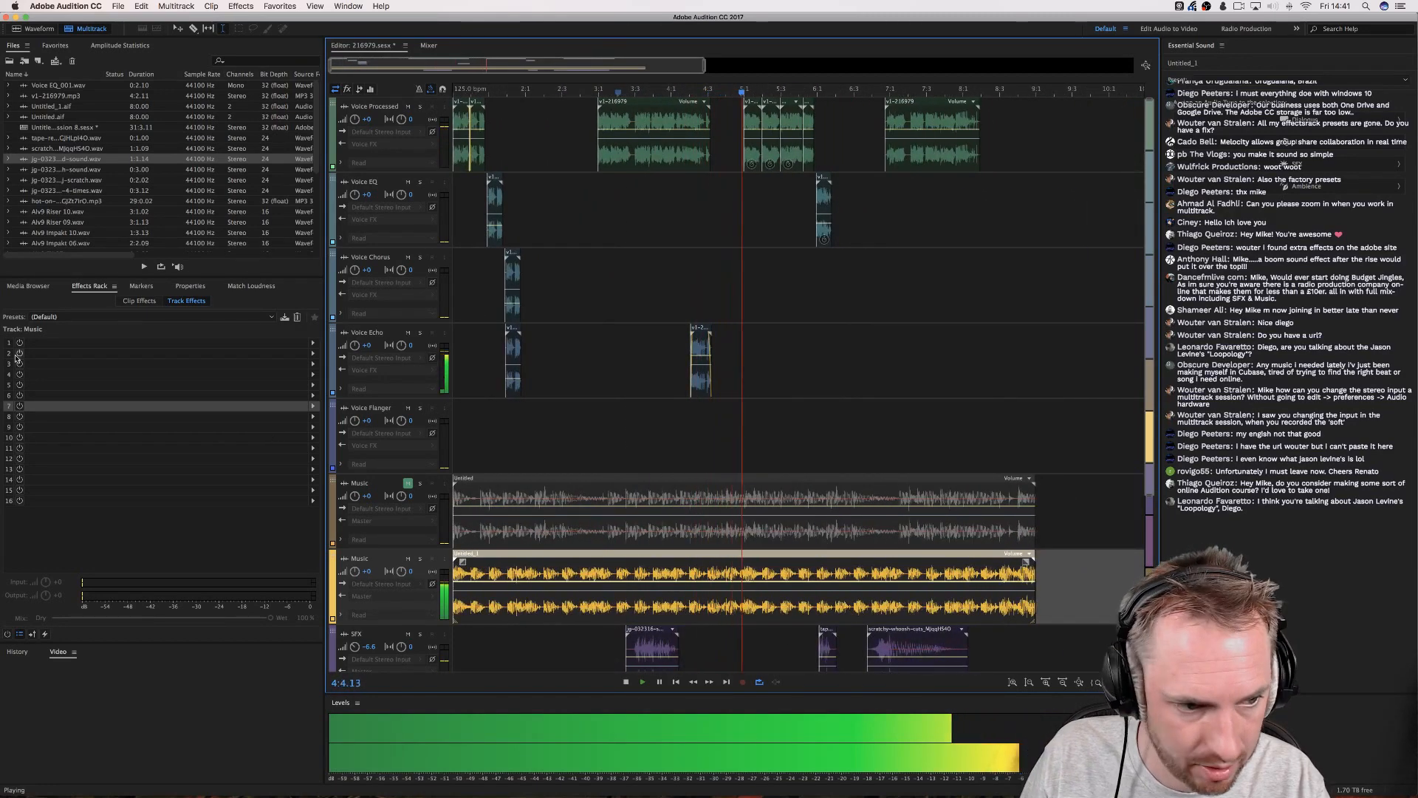
key("space")
Add the quick-scratch sound from the project files to the first SFX track at about 2:1.
left_click(60, 169)
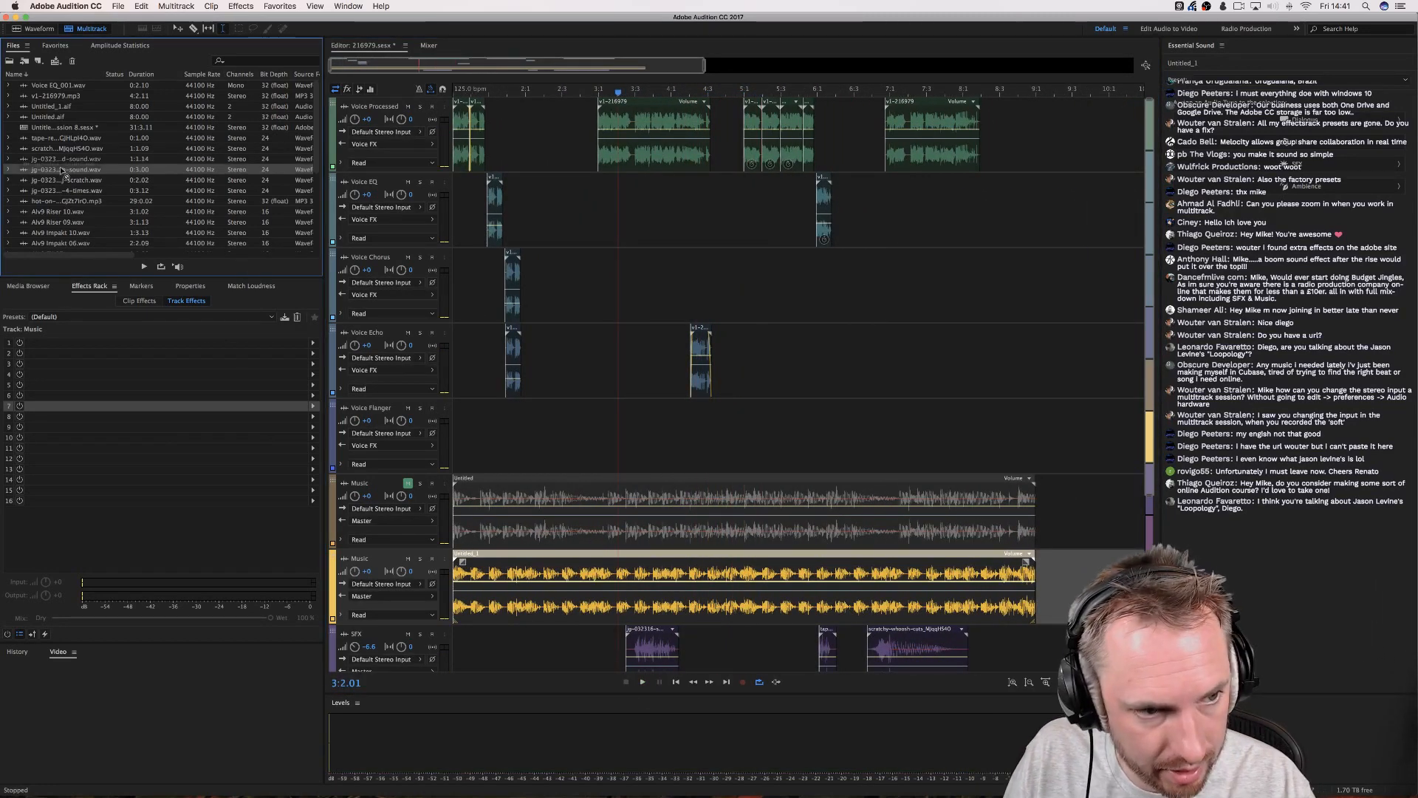
left_click_drag(61, 172, 529, 647)
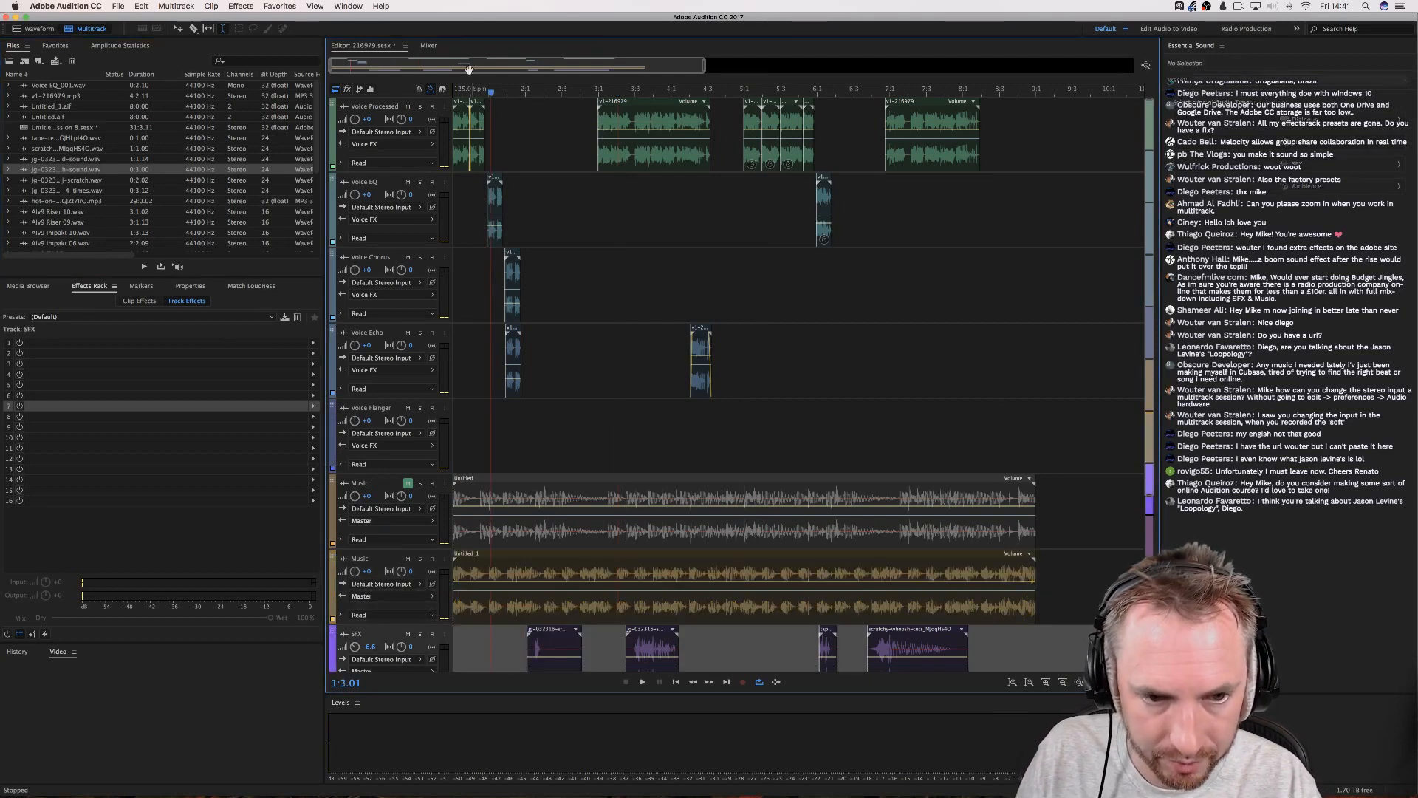
scroll(735, 432, "down", 4)
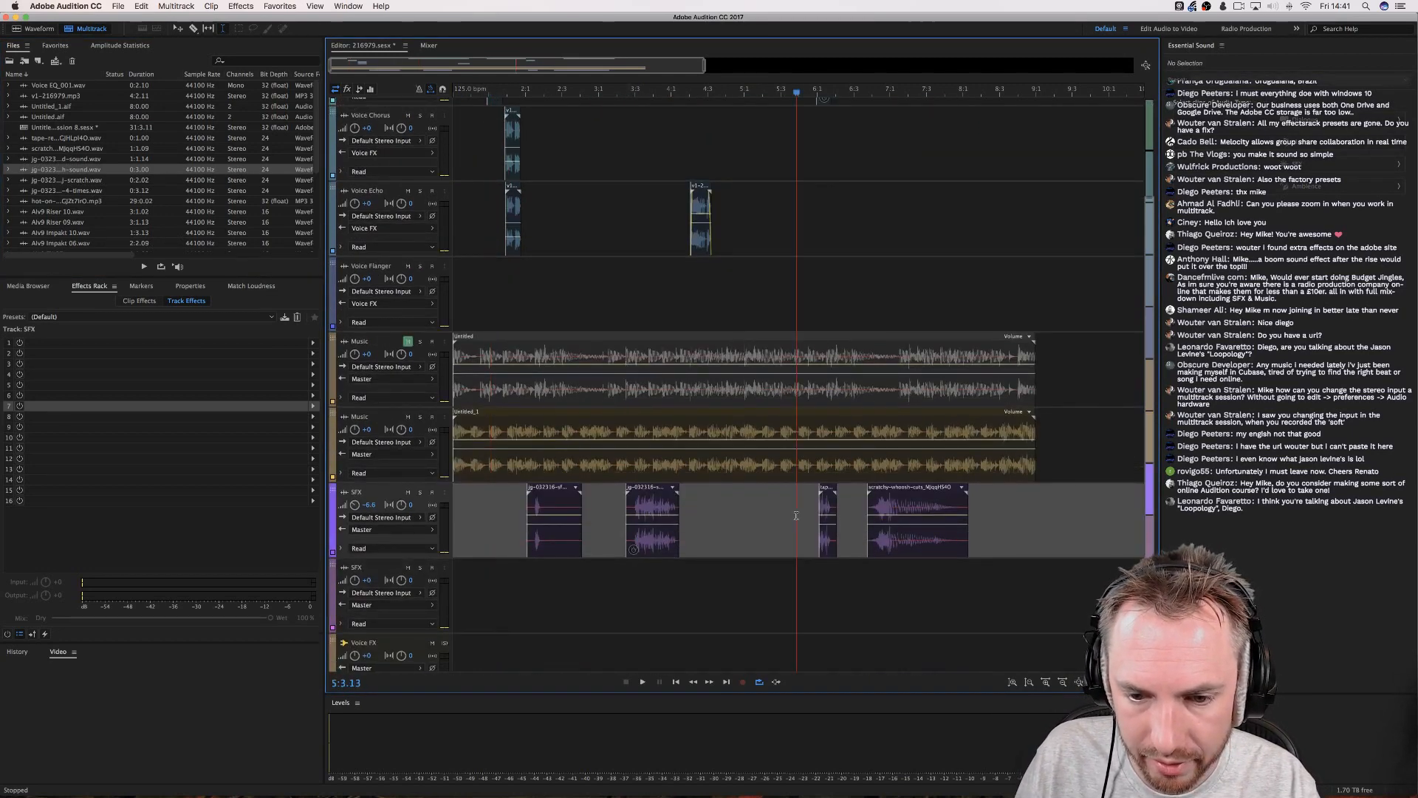
Play from 5:3.13 and delete the short tape-rewind clip at about 6:1 from the SFX track.
key("space")
left_click(825, 521)
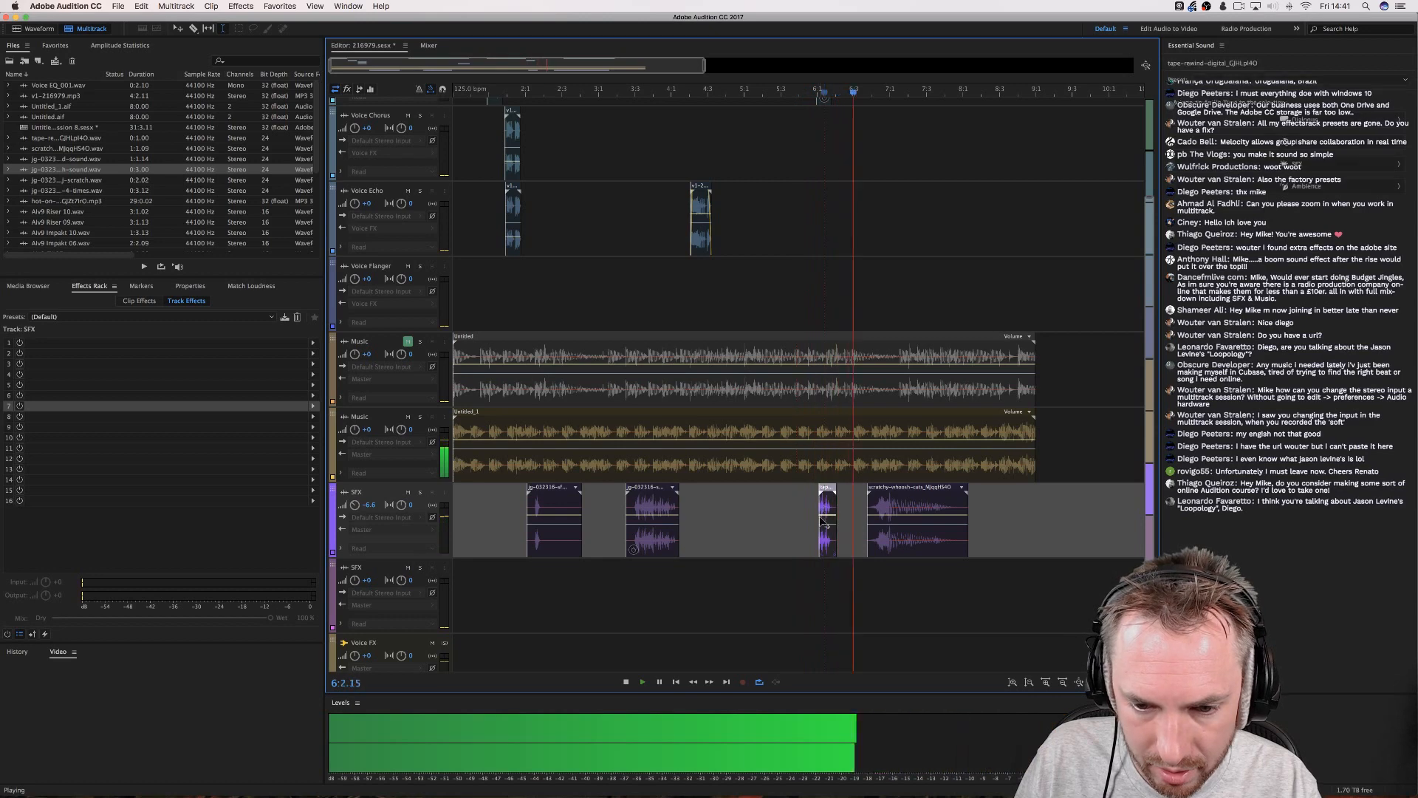
key("space")
right_click(822, 512)
left_click(821, 500)
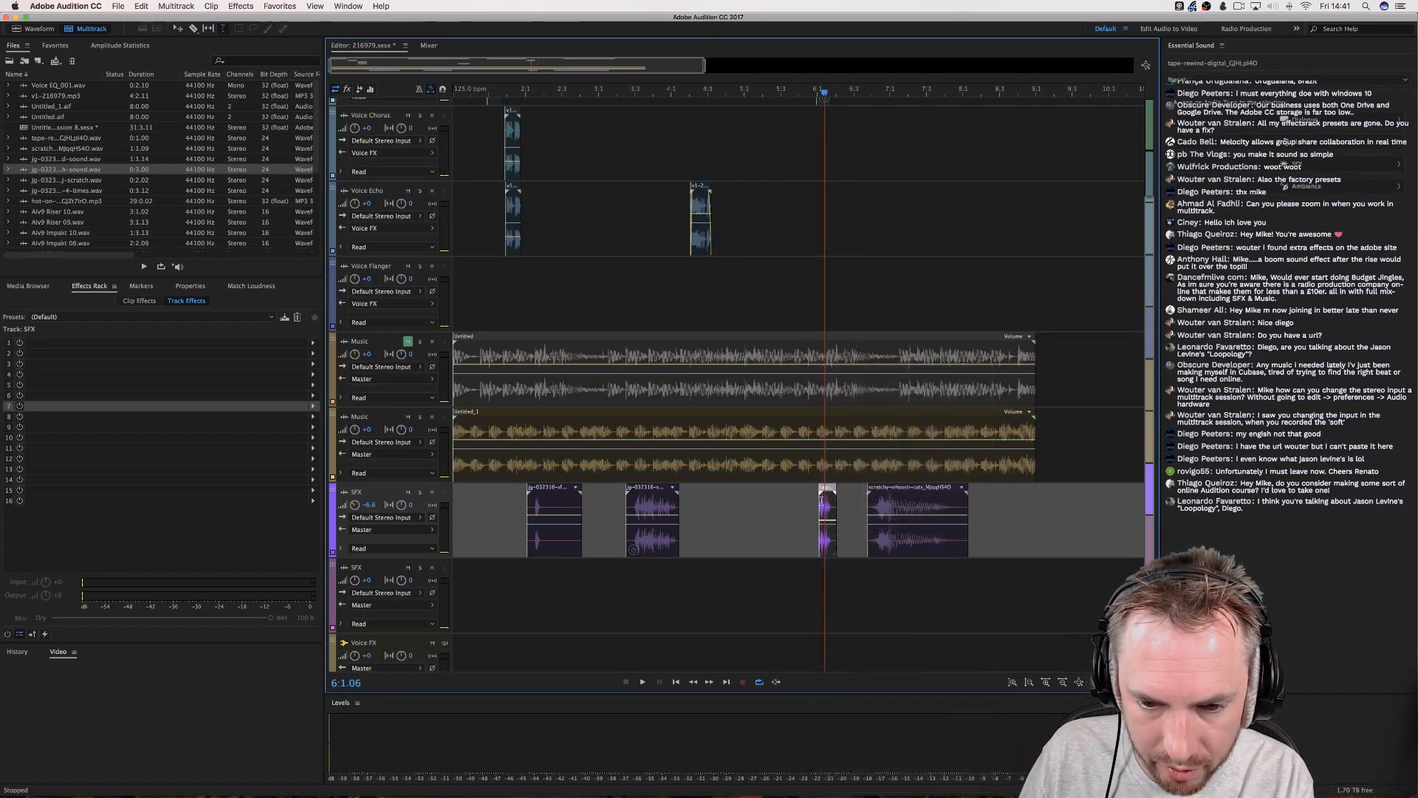
key("Delete")
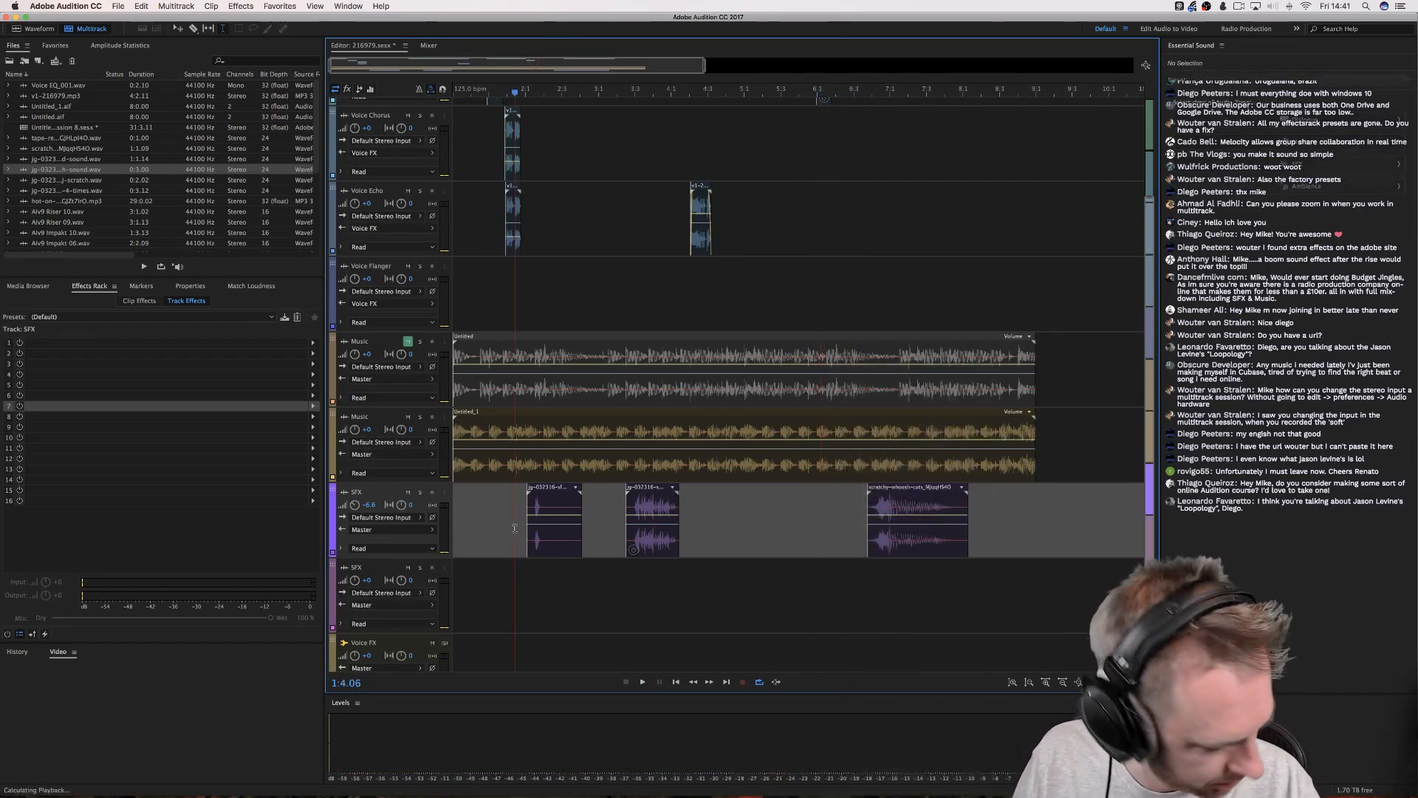
Shift the quick-scratch clip earlier so its sound starts at the playhead at 1:4.15, and play from 1:3.08.
key("space")
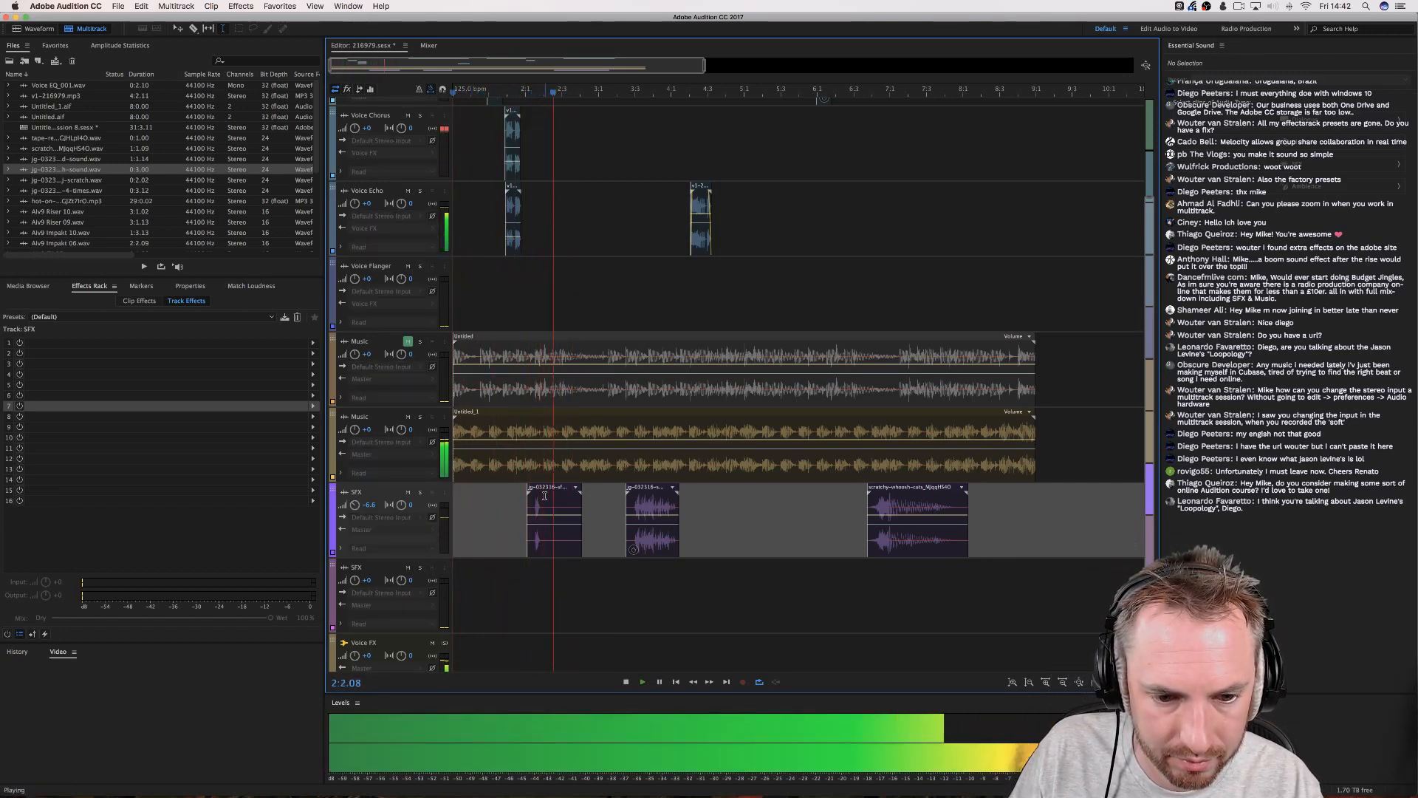
key("space")
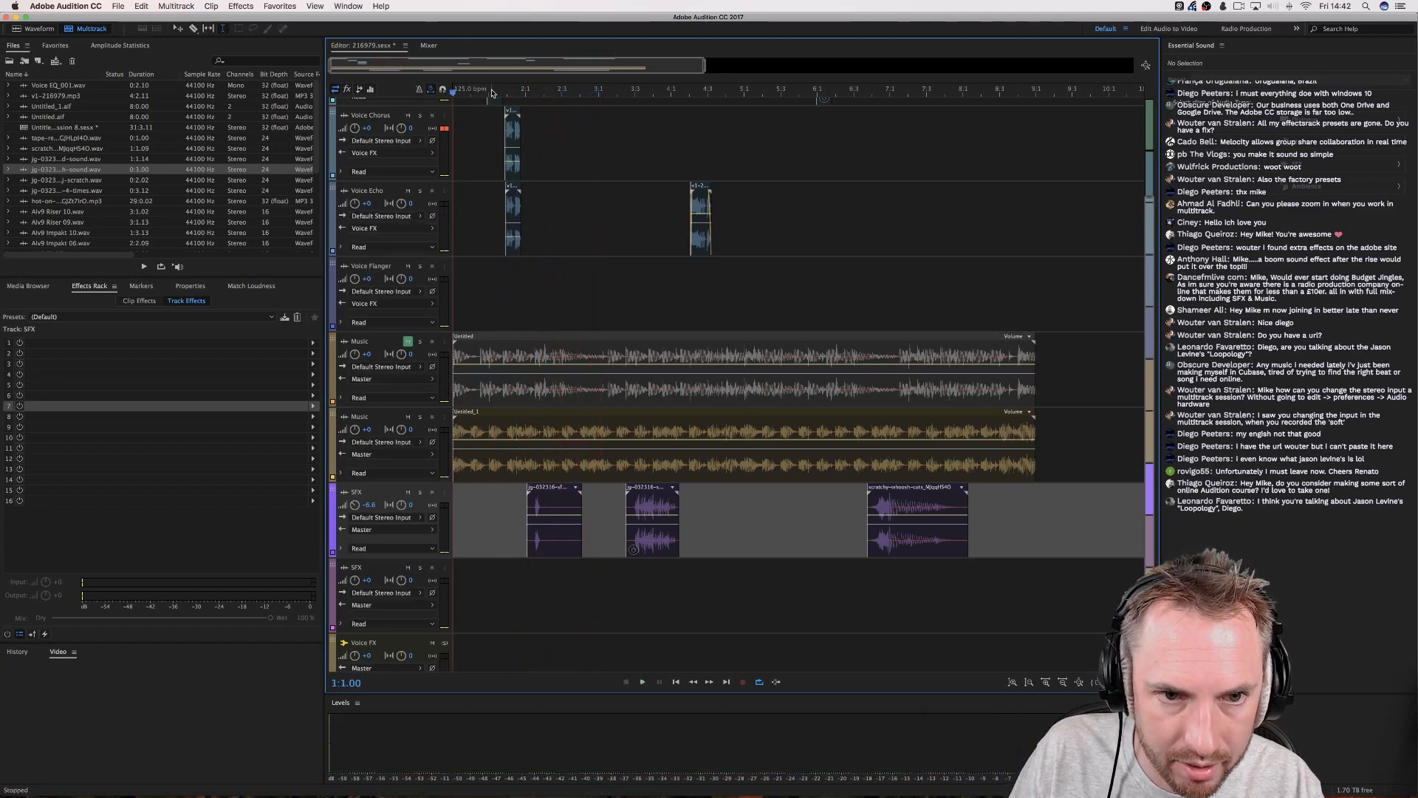
scroll(532, 95, "up", 3)
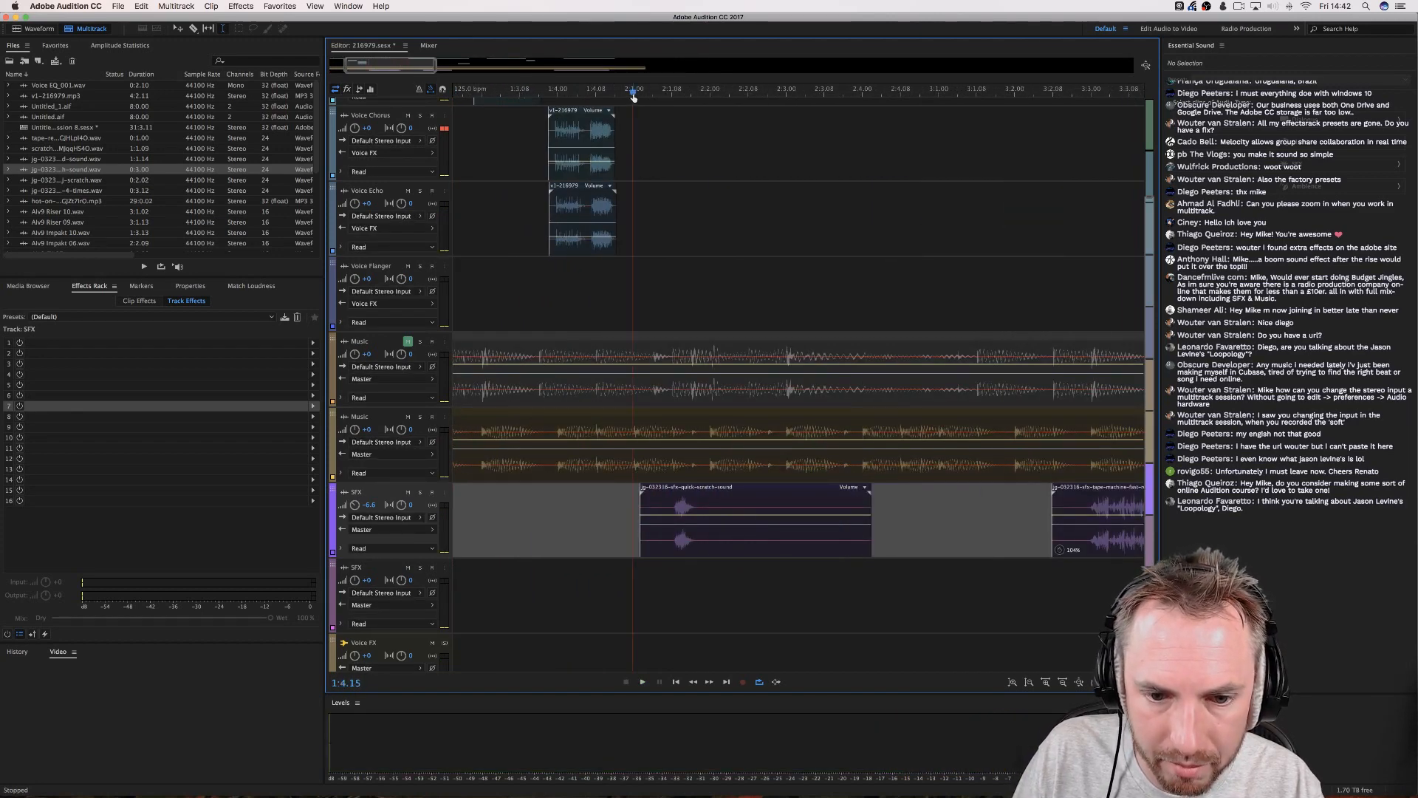
left_click_drag(686, 489, 641, 489)
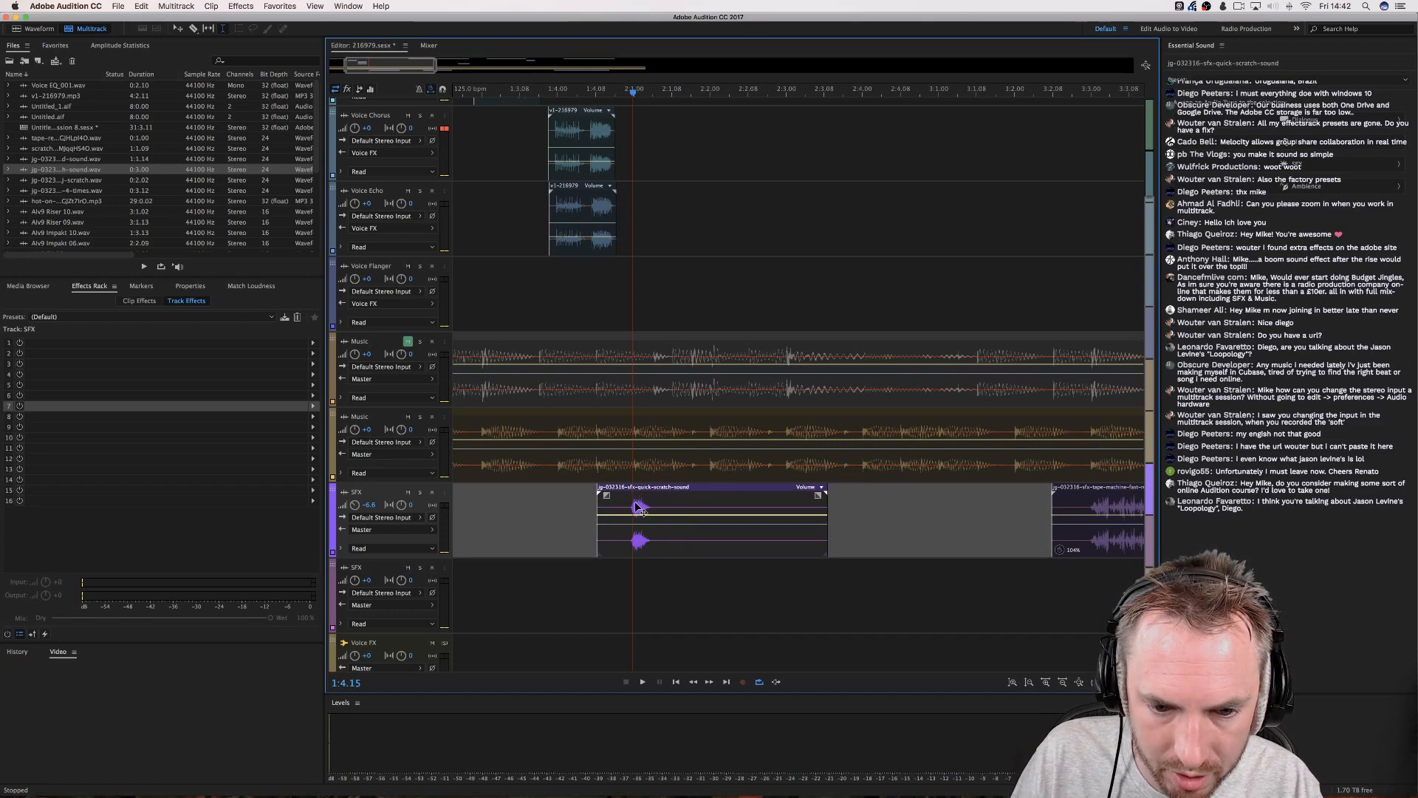
left_click(520, 489)
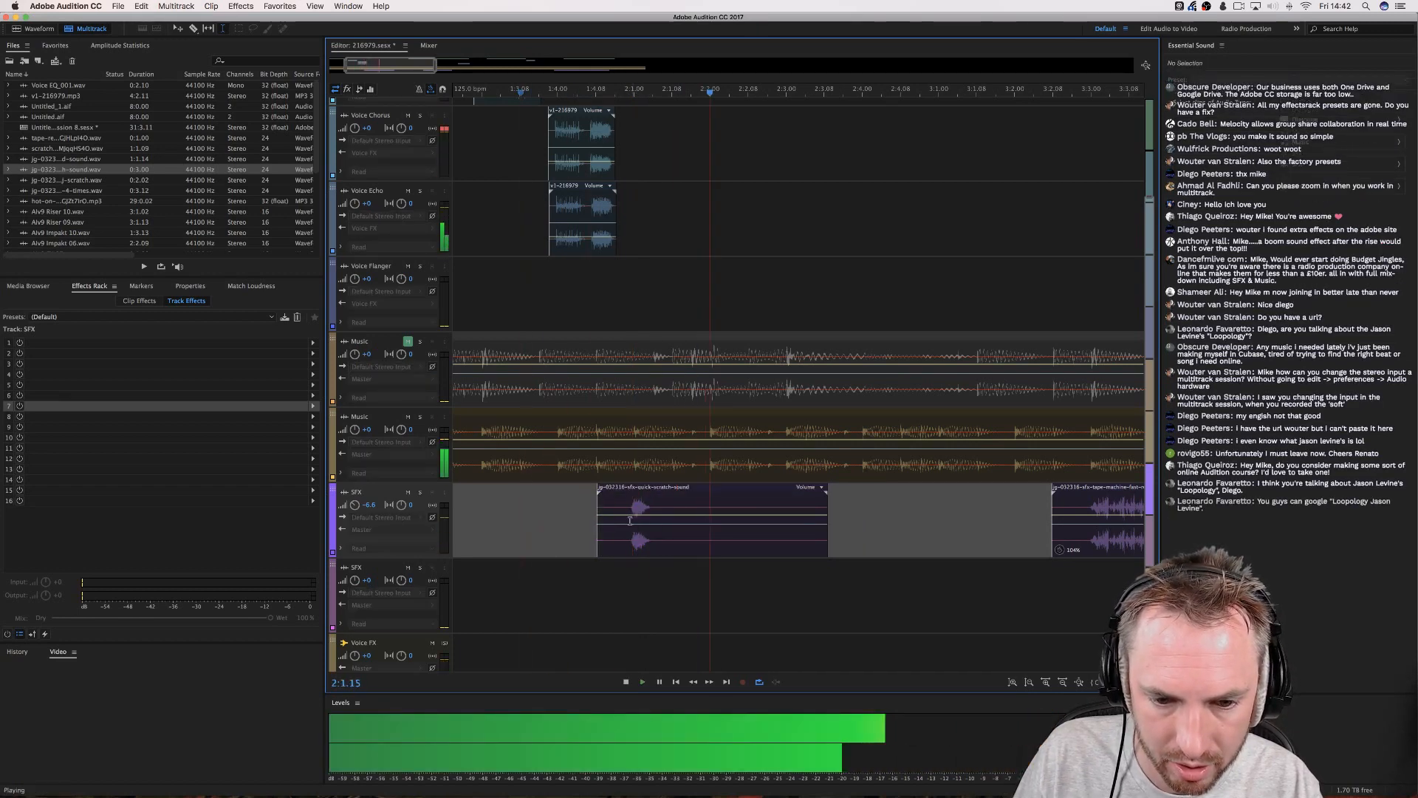
key("space")
Raise the quick-scratch clip's volume line and play from 1:3.08.
left_click(627, 518)
left_click_drag(628, 515, 628, 505)
left_click(523, 508)
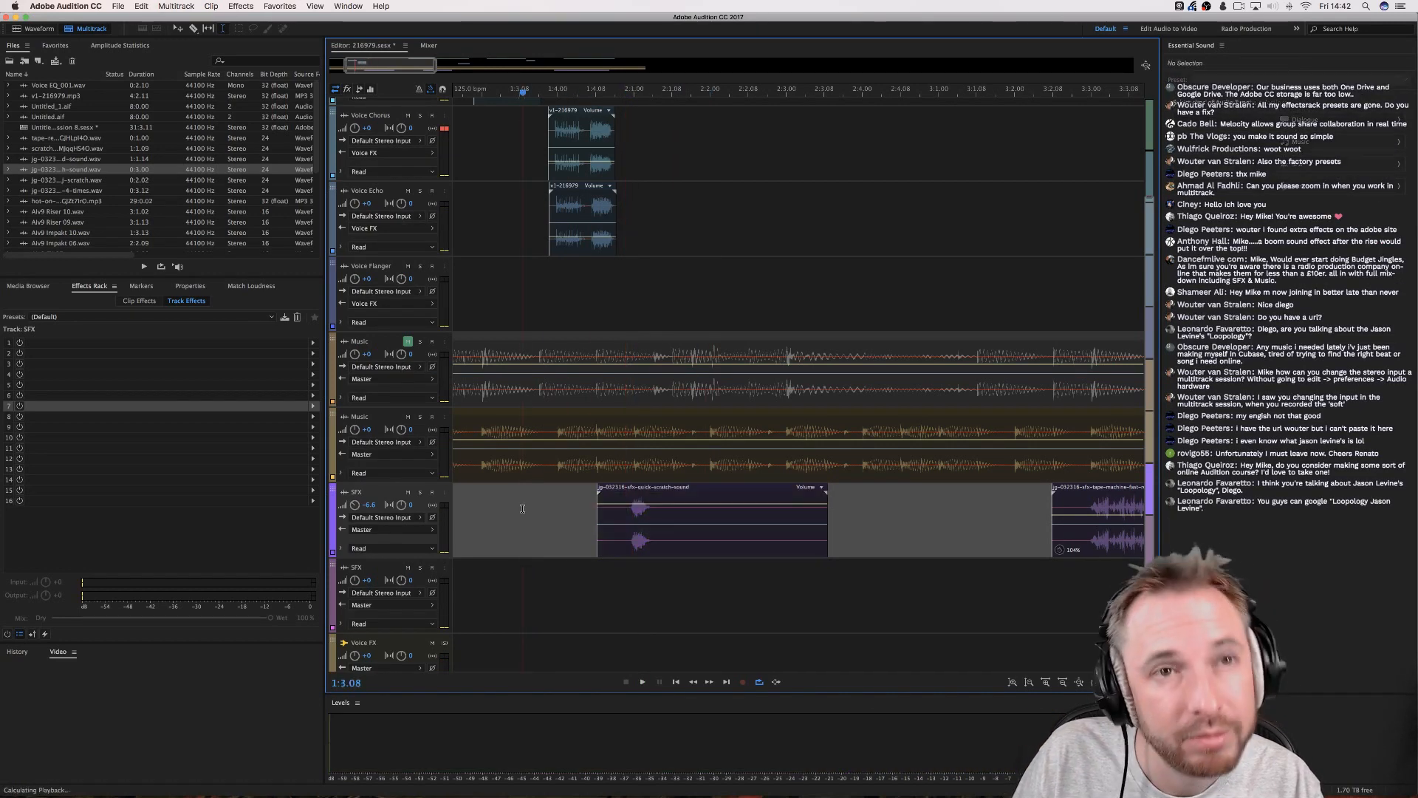
key("space")
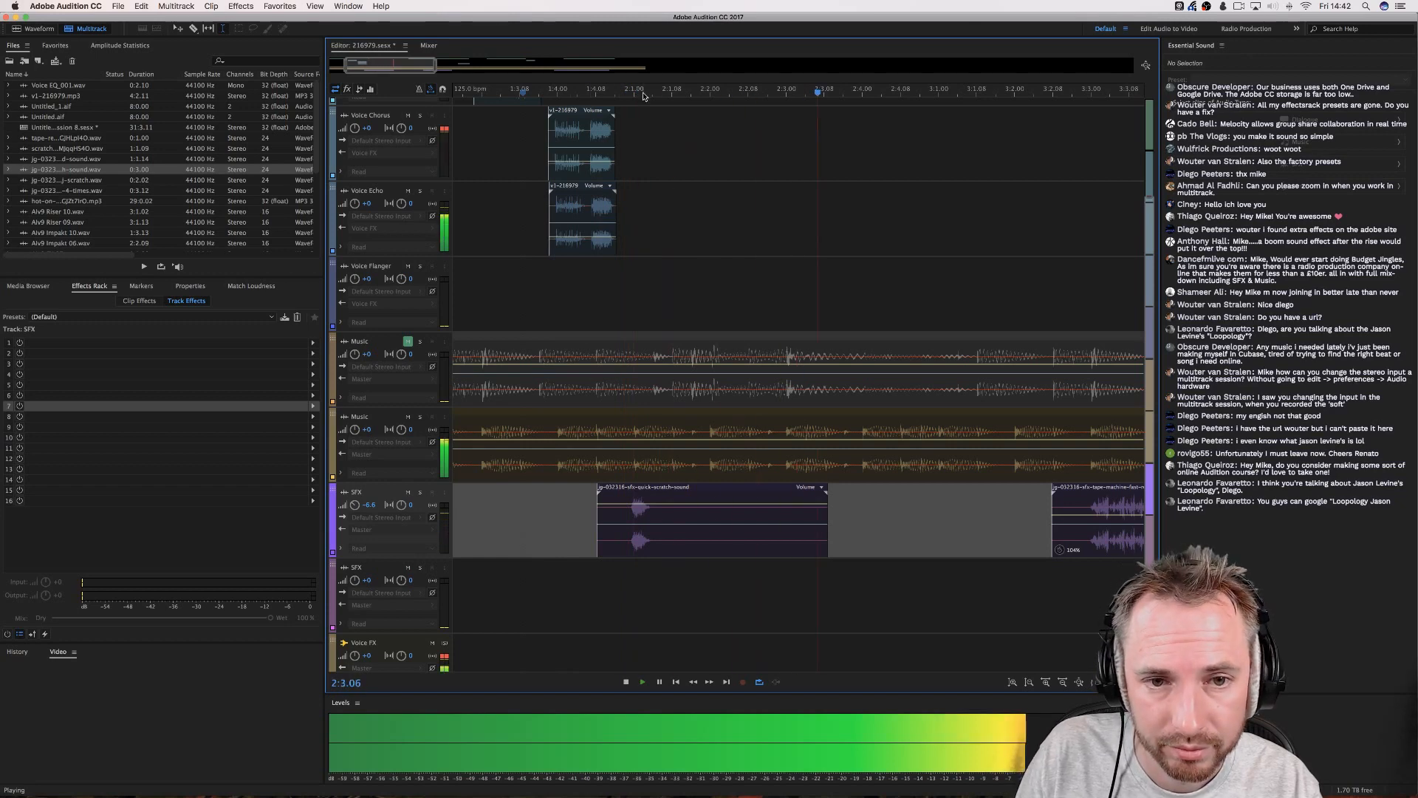
scroll(625, 95, "down", 5)
key("space")
Add the dj-scratch sound to the SFX track, place it just before 5:1, and play from before the clip.
left_click(39, 184)
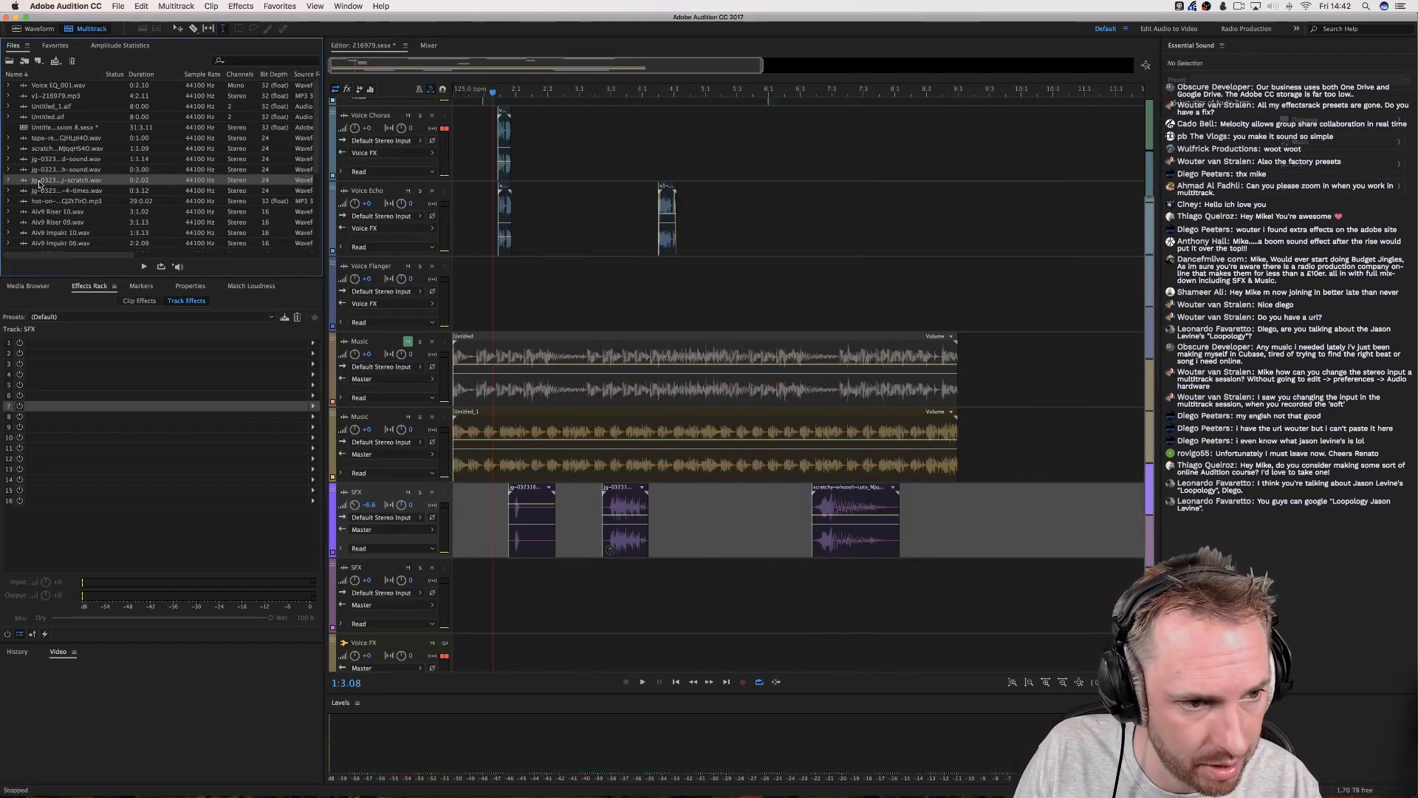
left_click_drag(55, 183, 431, 526)
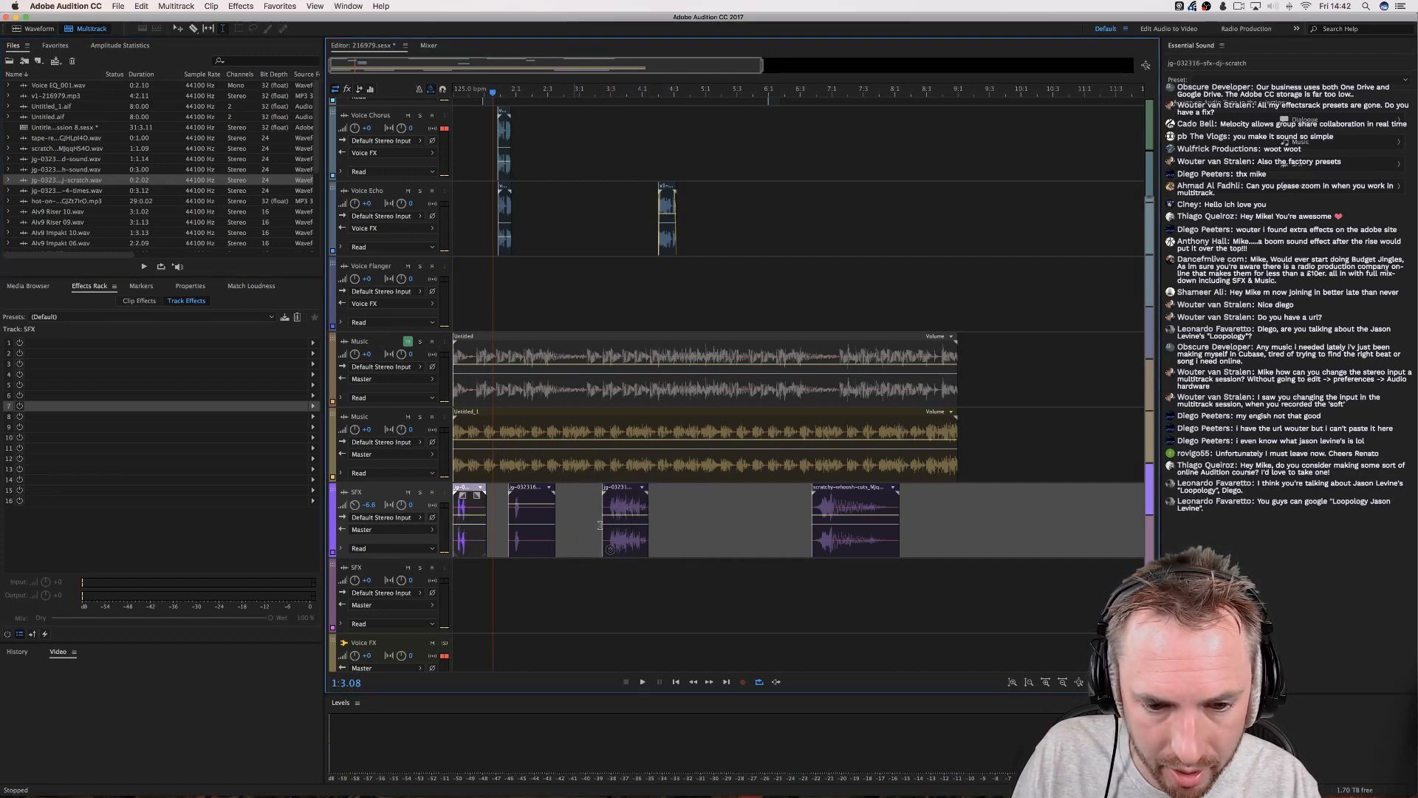
left_click_drag(473, 538, 719, 537)
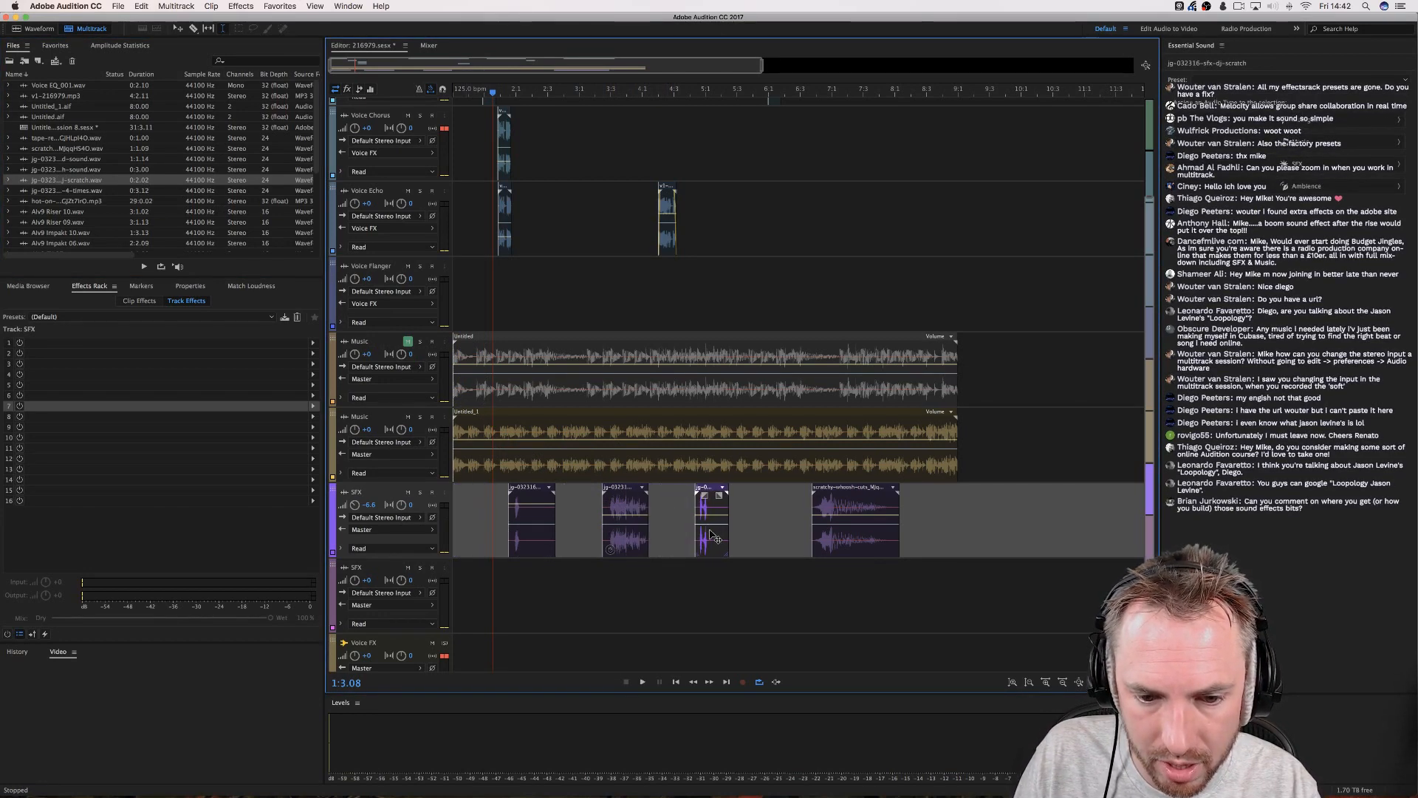
left_click(676, 91)
key("space")
scroll(705, 93, "up", 3)
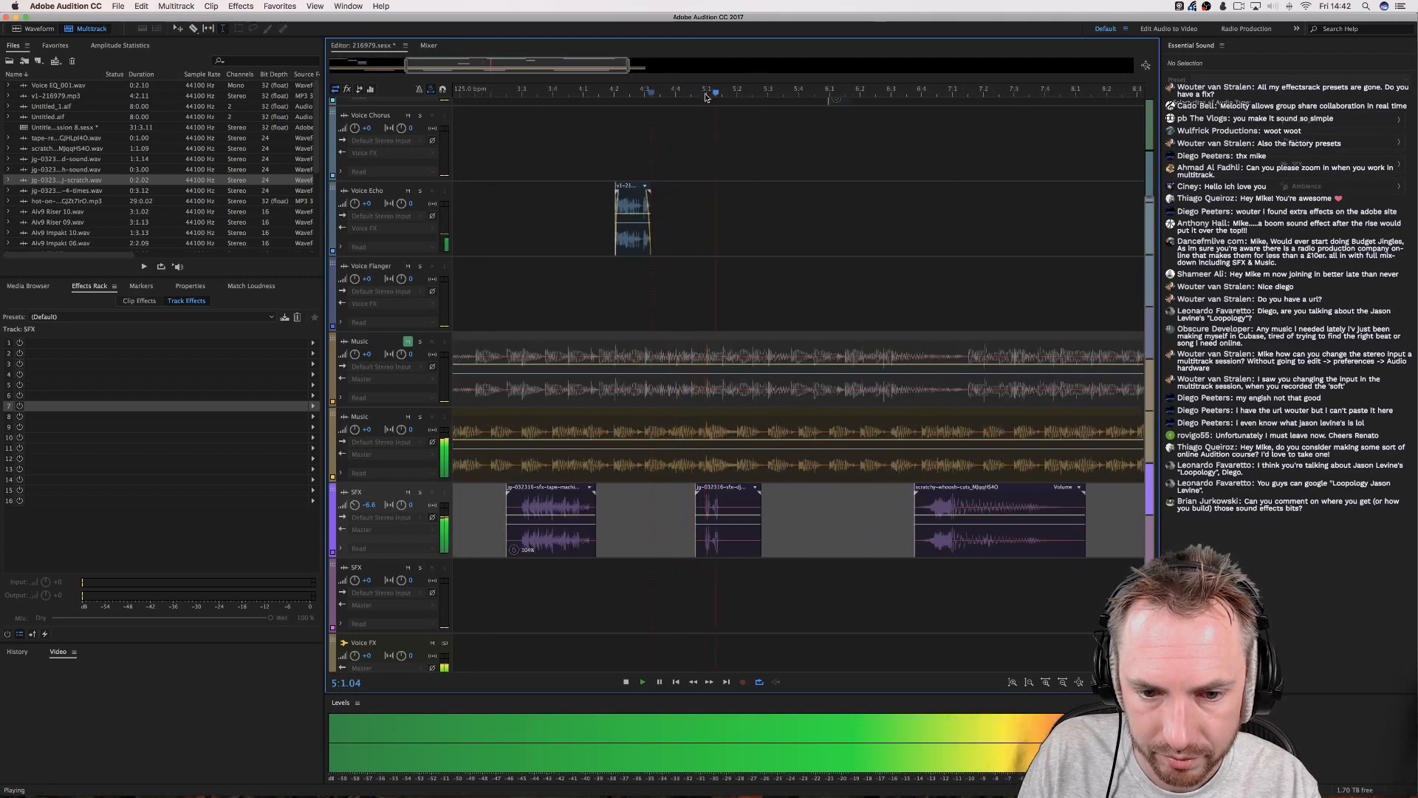
Stop playback and move the dj-scratch clip later on the SFX track so it starts at about 6:1.14.
scroll(813, 591, "up", 3)
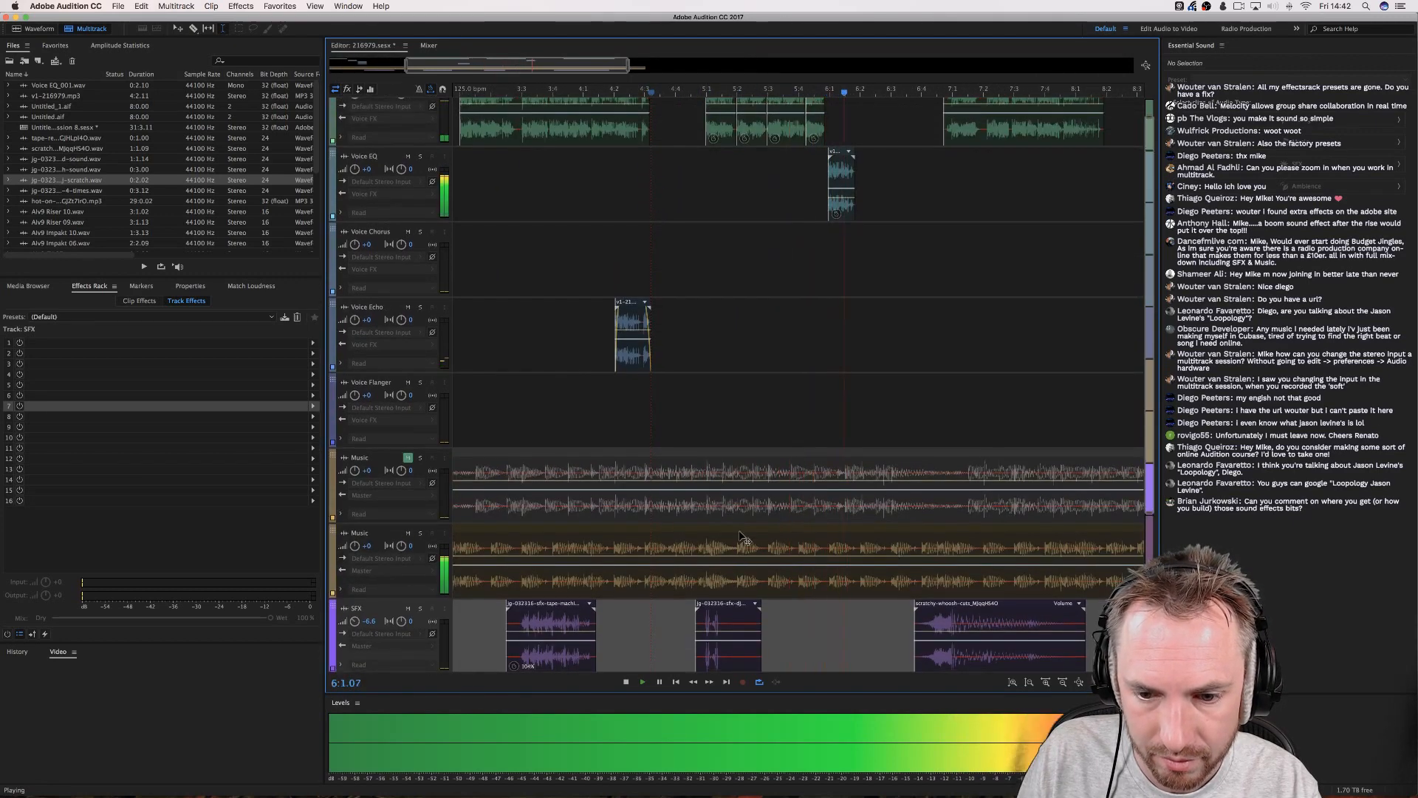
key("space")
left_click(857, 619)
left_click_drag(734, 628, 892, 628)
scroll(800, 622, "down", 3)
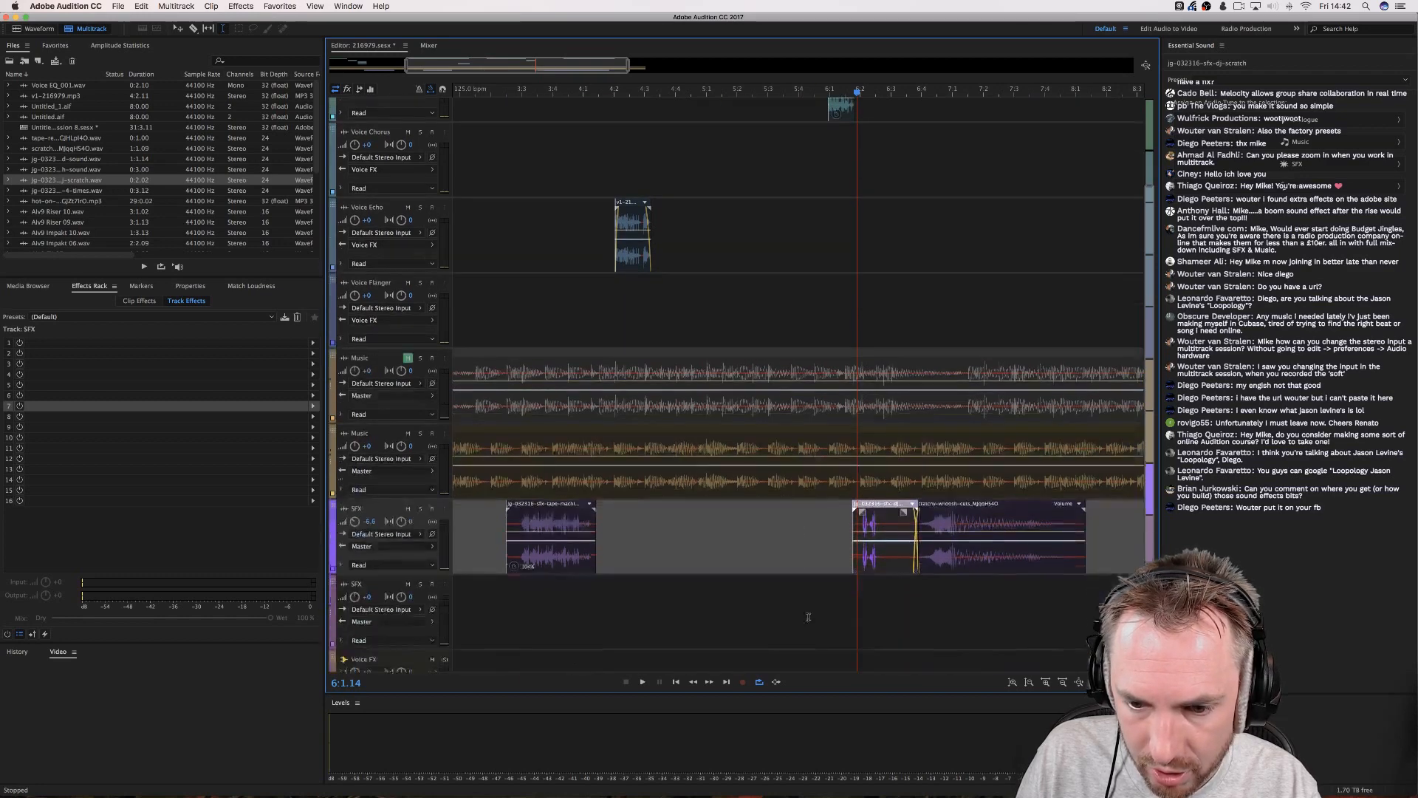
Move the dj-scratch clip down to the second SFX track and remove the silent part after its sound.
left_click_drag(883, 547, 880, 621)
key("Delete")
left_click(898, 602)
left_click(903, 553)
key("Delete")
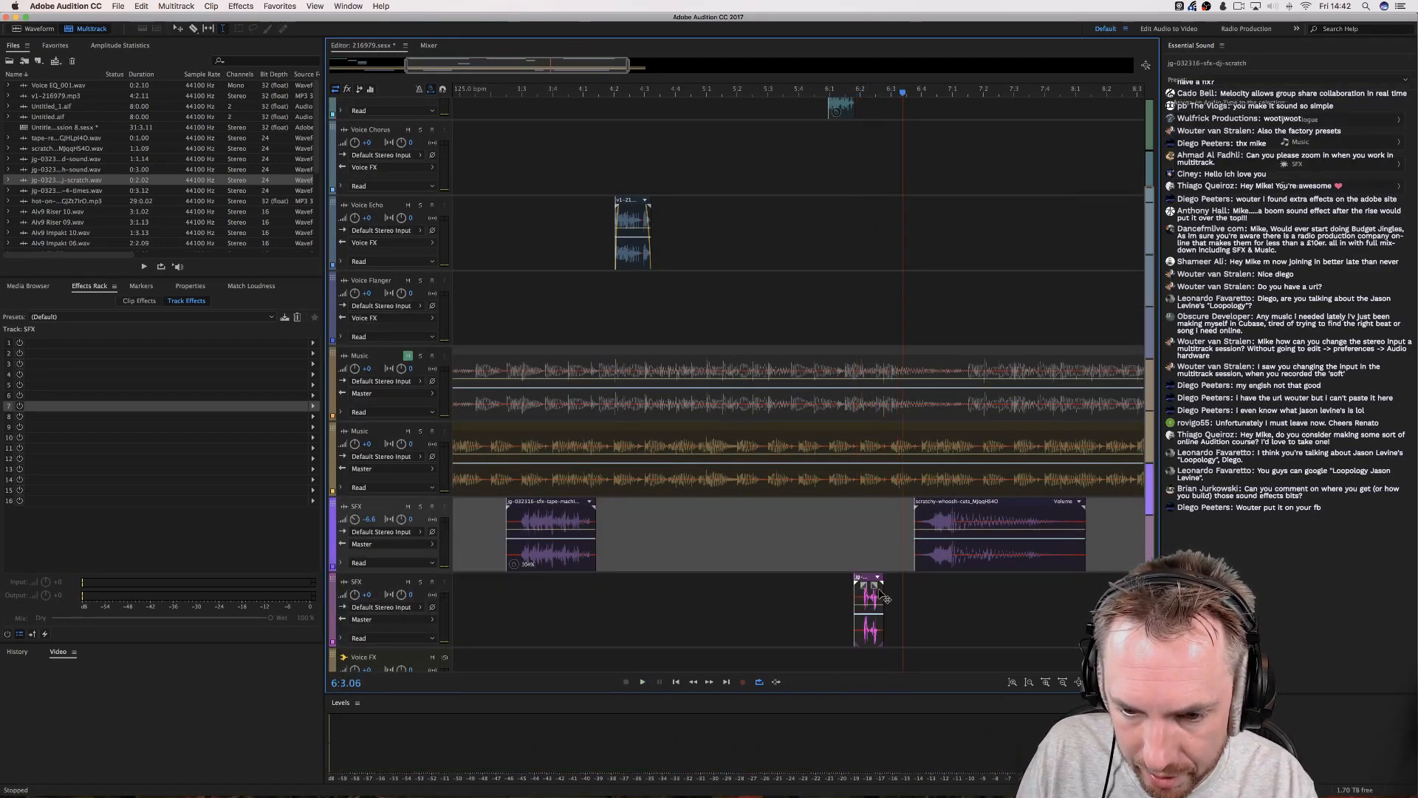
Shift the trimmed dj-scratch clip slightly earlier around 6:1.15, and play from 5:2.08.
left_click(785, 529)
scroll(876, 91, "up", 3)
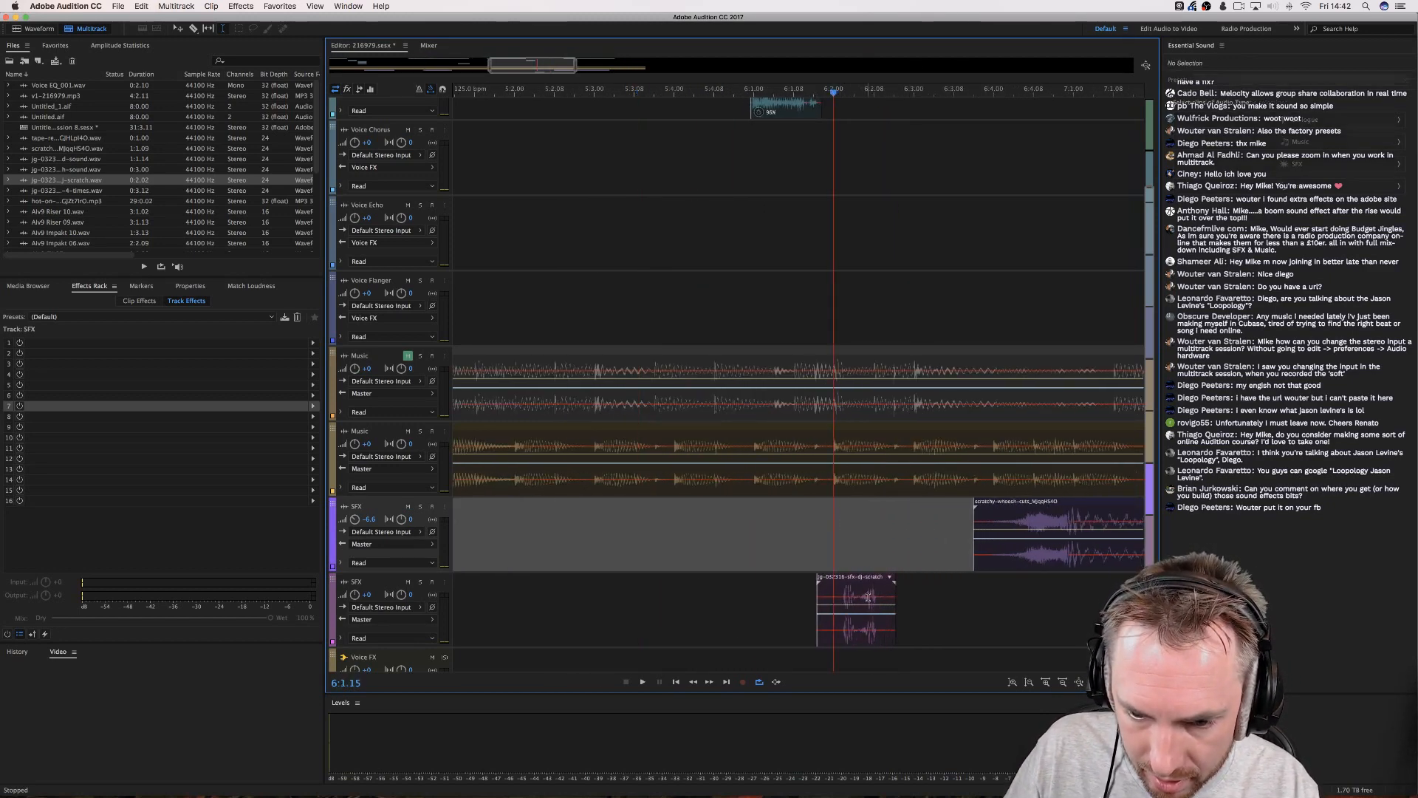
left_click_drag(857, 613, 847, 613)
left_click(558, 521)
key("space")
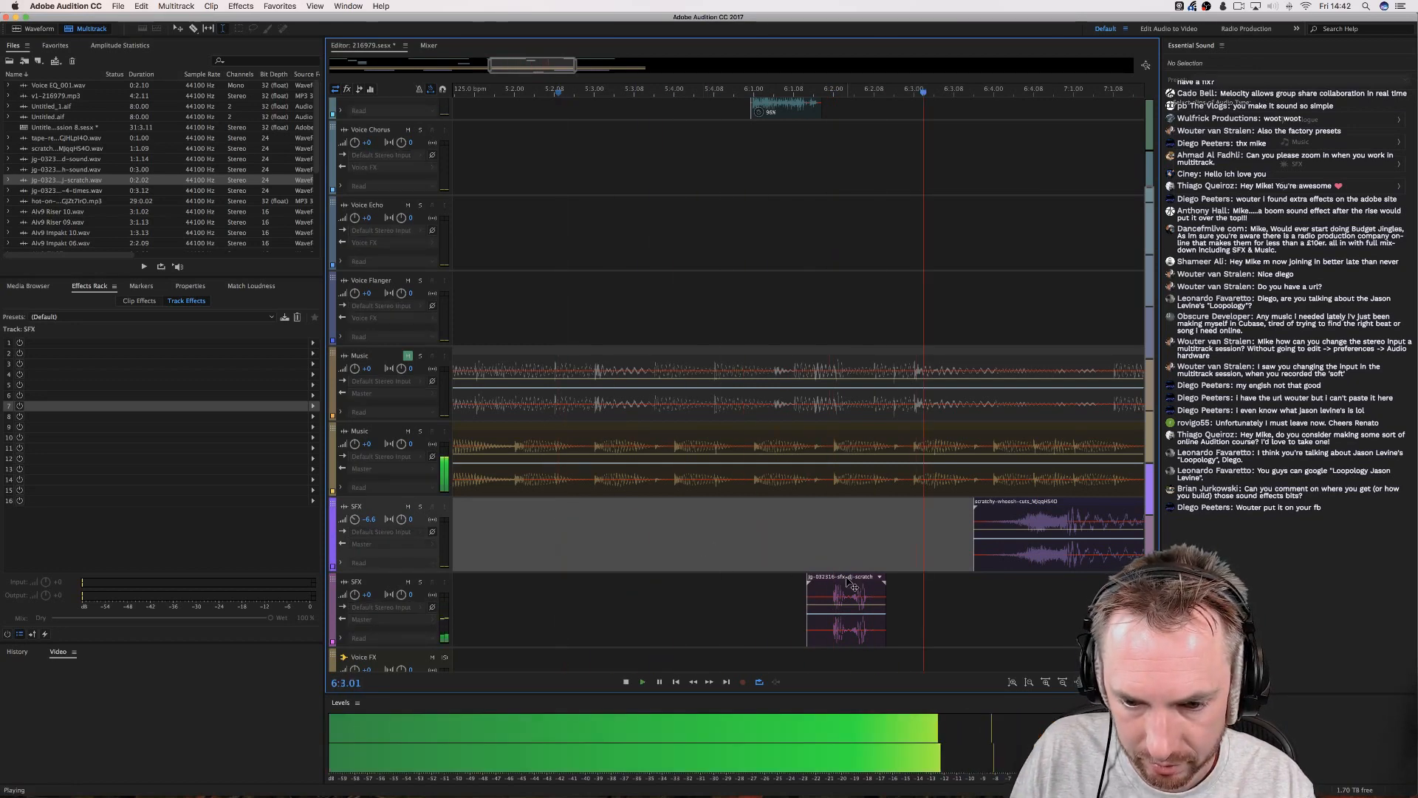
Place a copy of the dj-scratch clip directly behind the first one on the second SFX track, and play from 5:4.13.
key("space")
left_click_drag(845, 578, 929, 584)
left_click(935, 590)
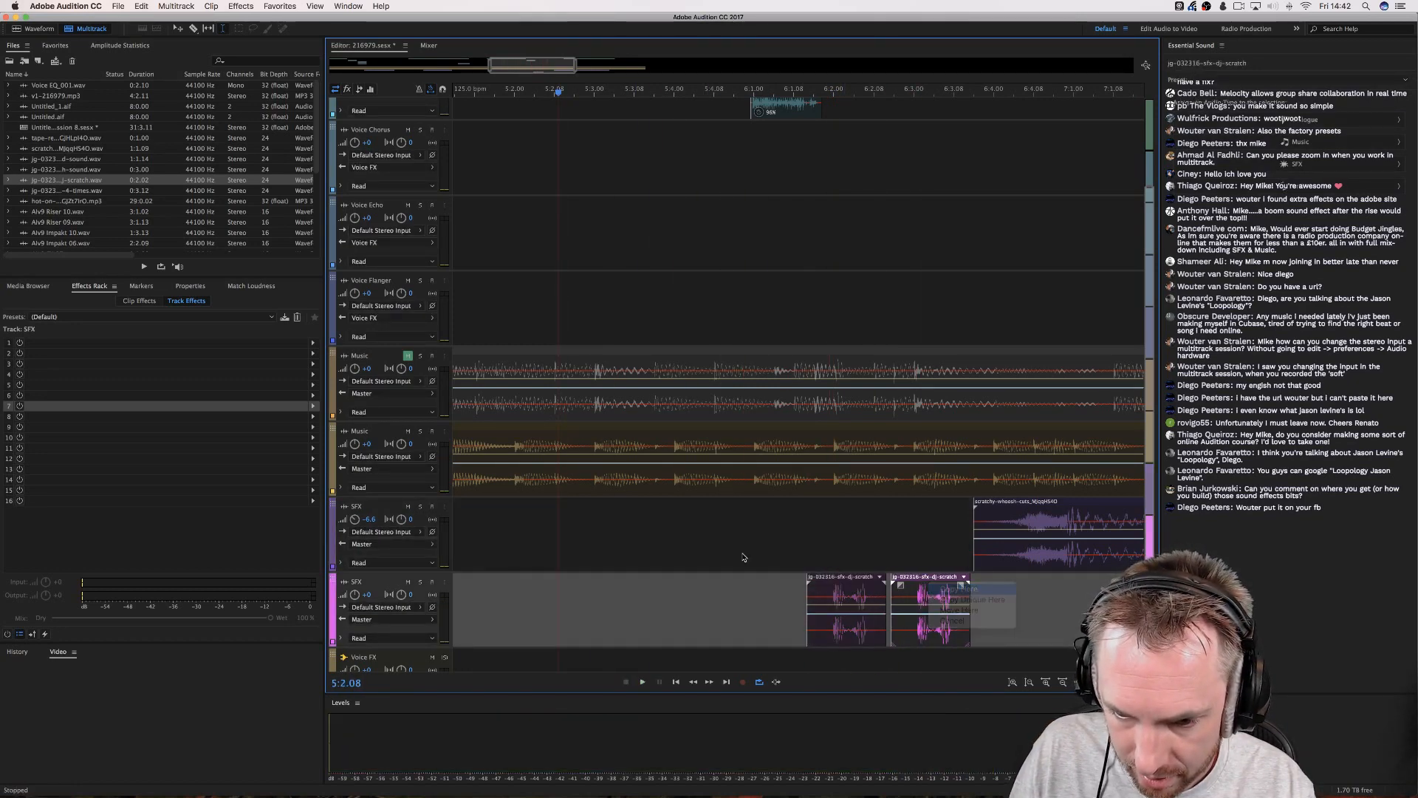
left_click(742, 552)
key("space")
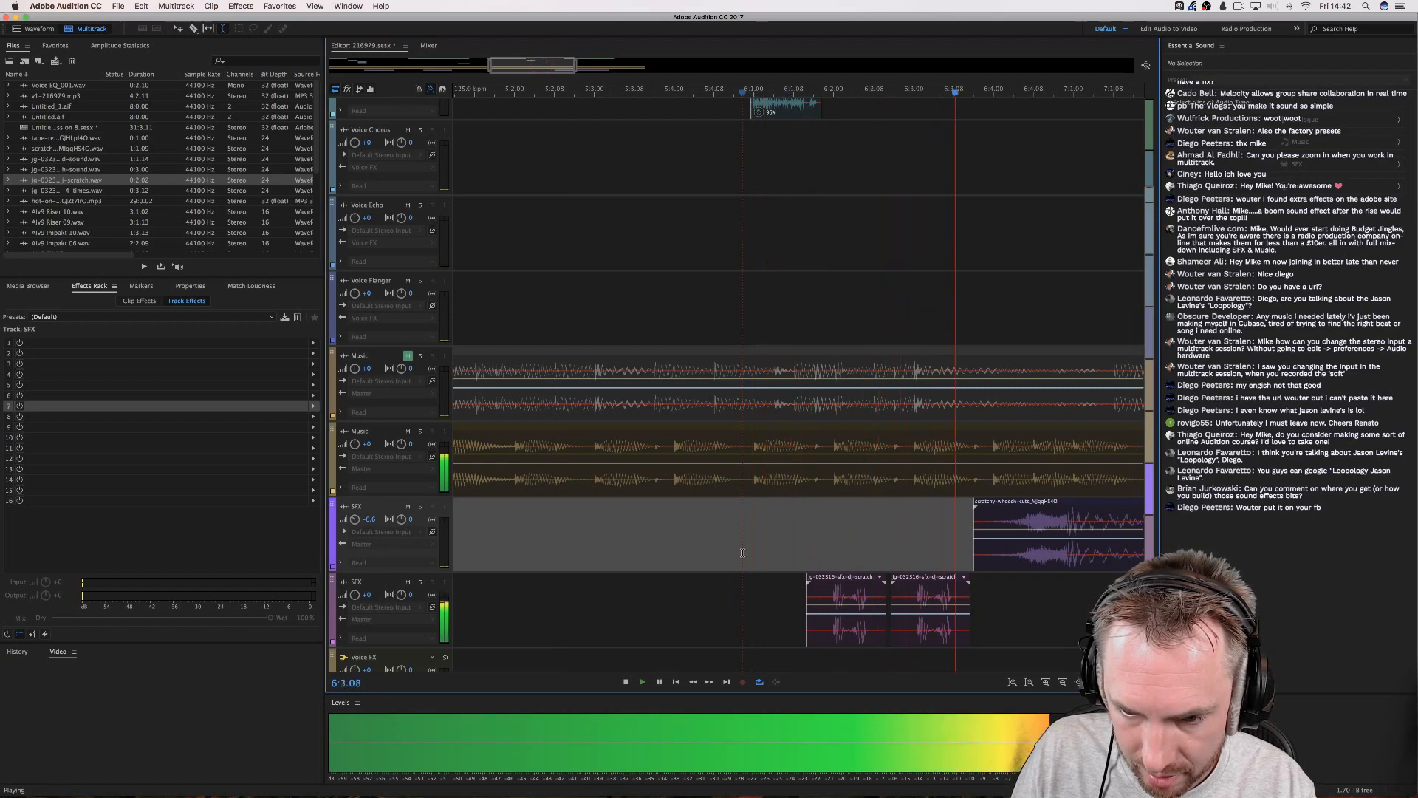
Place a third dj-scratch copy that slightly overlaps the end of the second one, and play through the following section.
key("space")
left_click_drag(922, 585, 989, 587)
left_click(704, 548)
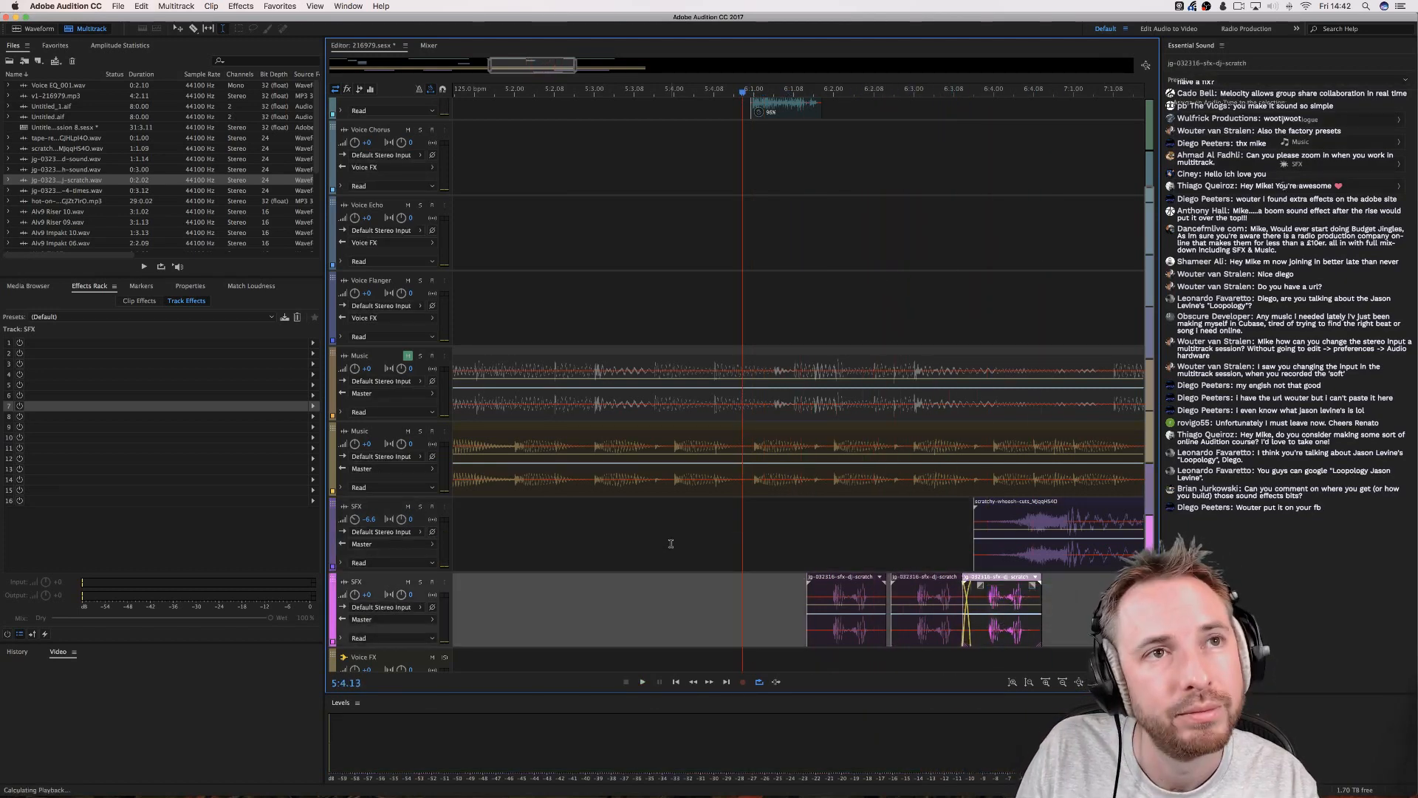
key("space")
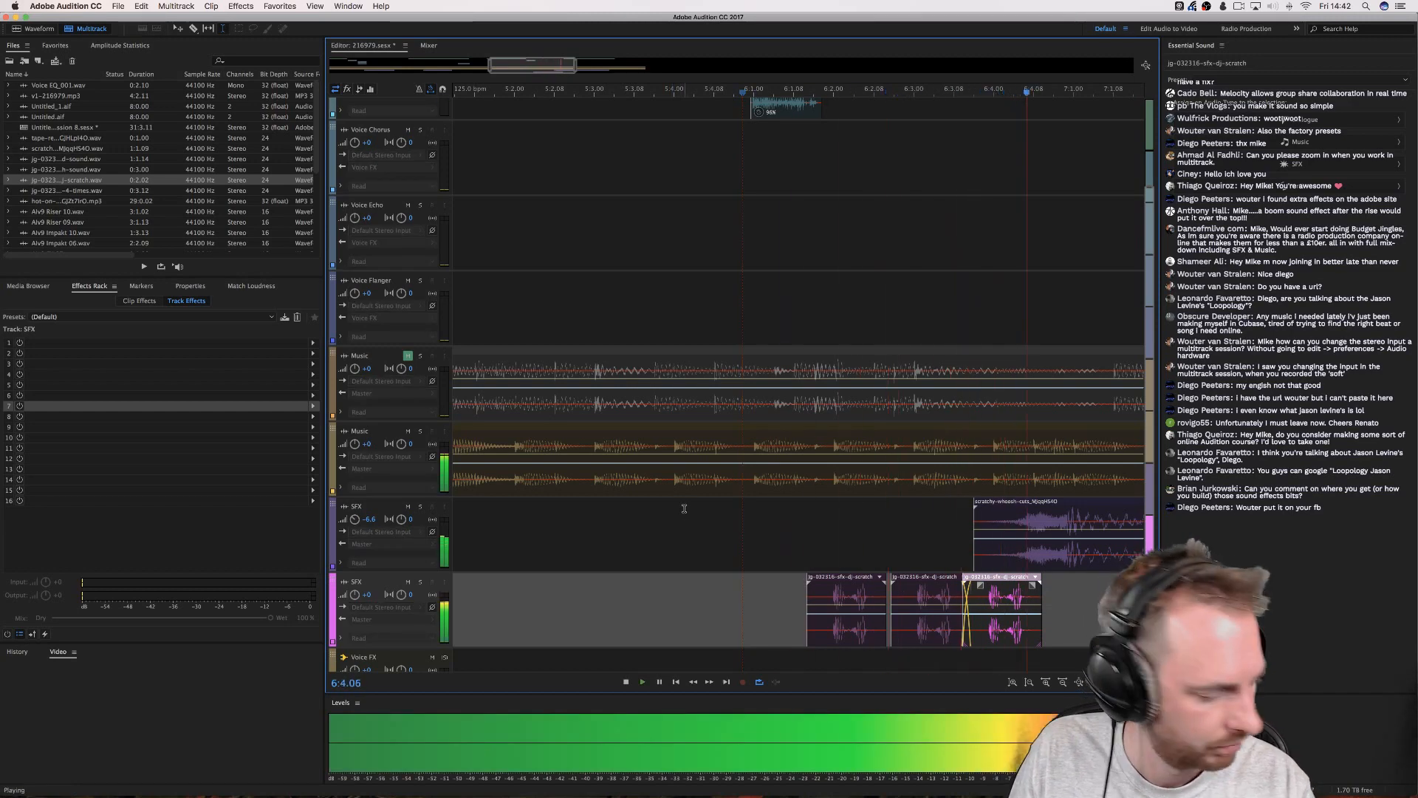
scroll(686, 96, "down", 3)
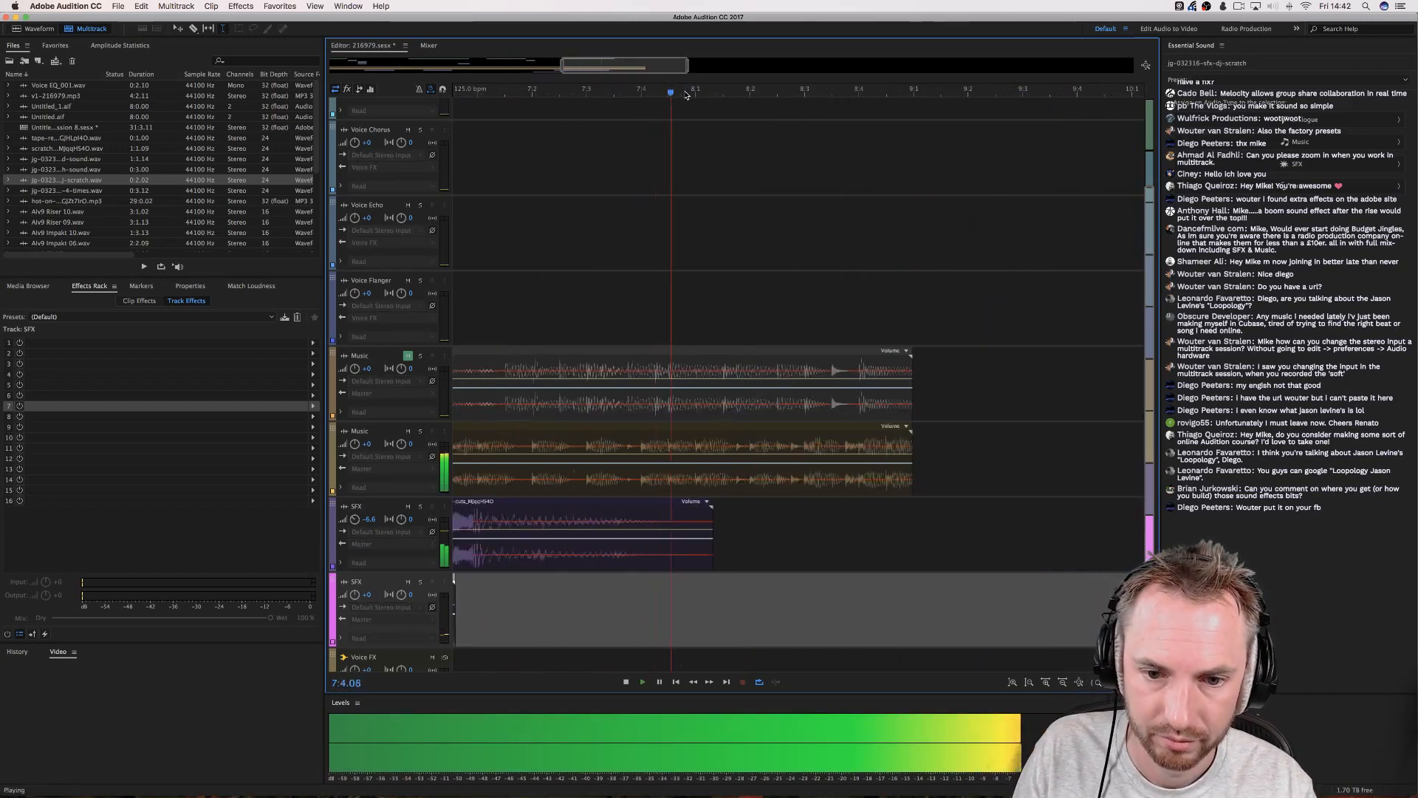
key("space")
Delete the lower Music track's clip from 8:1.01 to its end and play across the new ending.
left_click(689, 116)
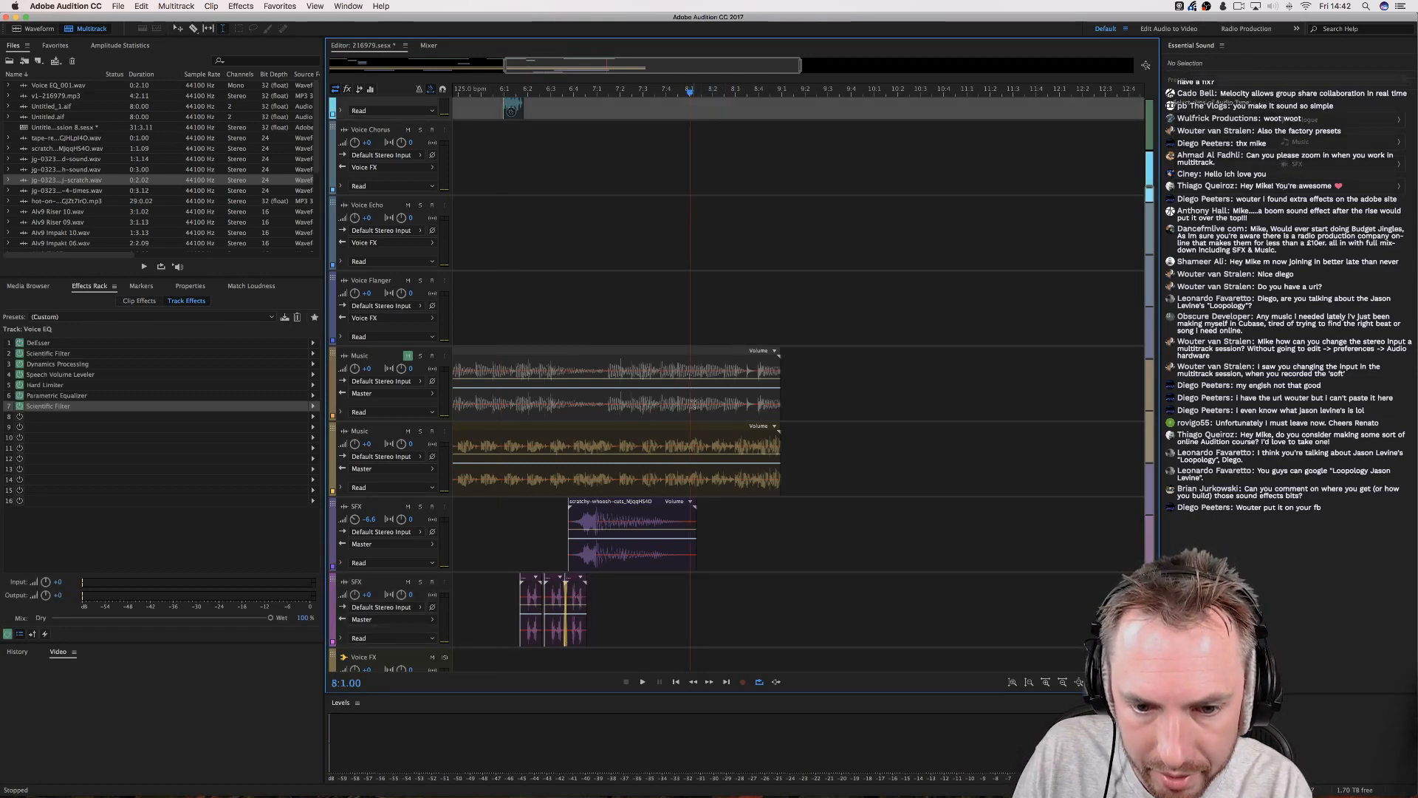
left_click_drag(693, 444, 837, 456)
key("Delete")
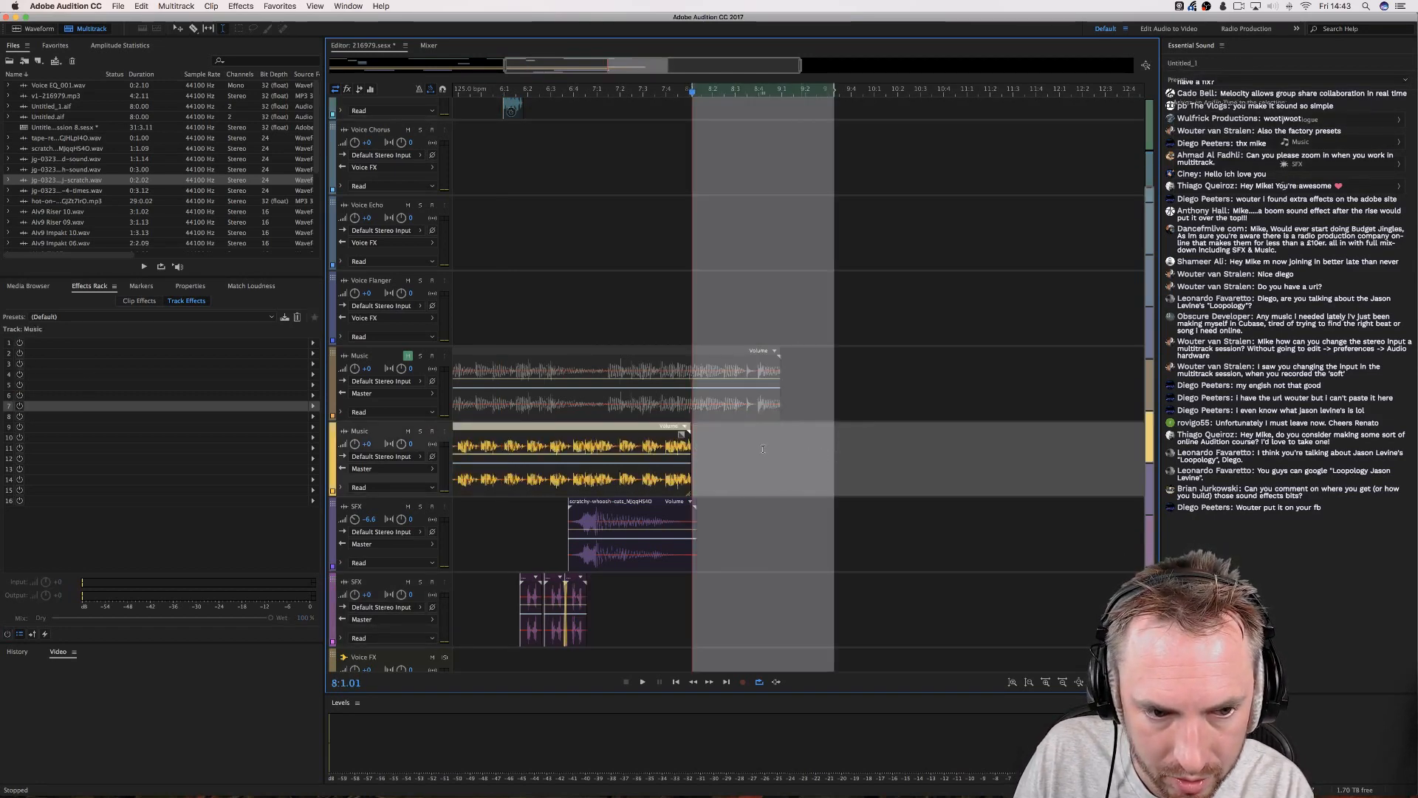
left_click(638, 434)
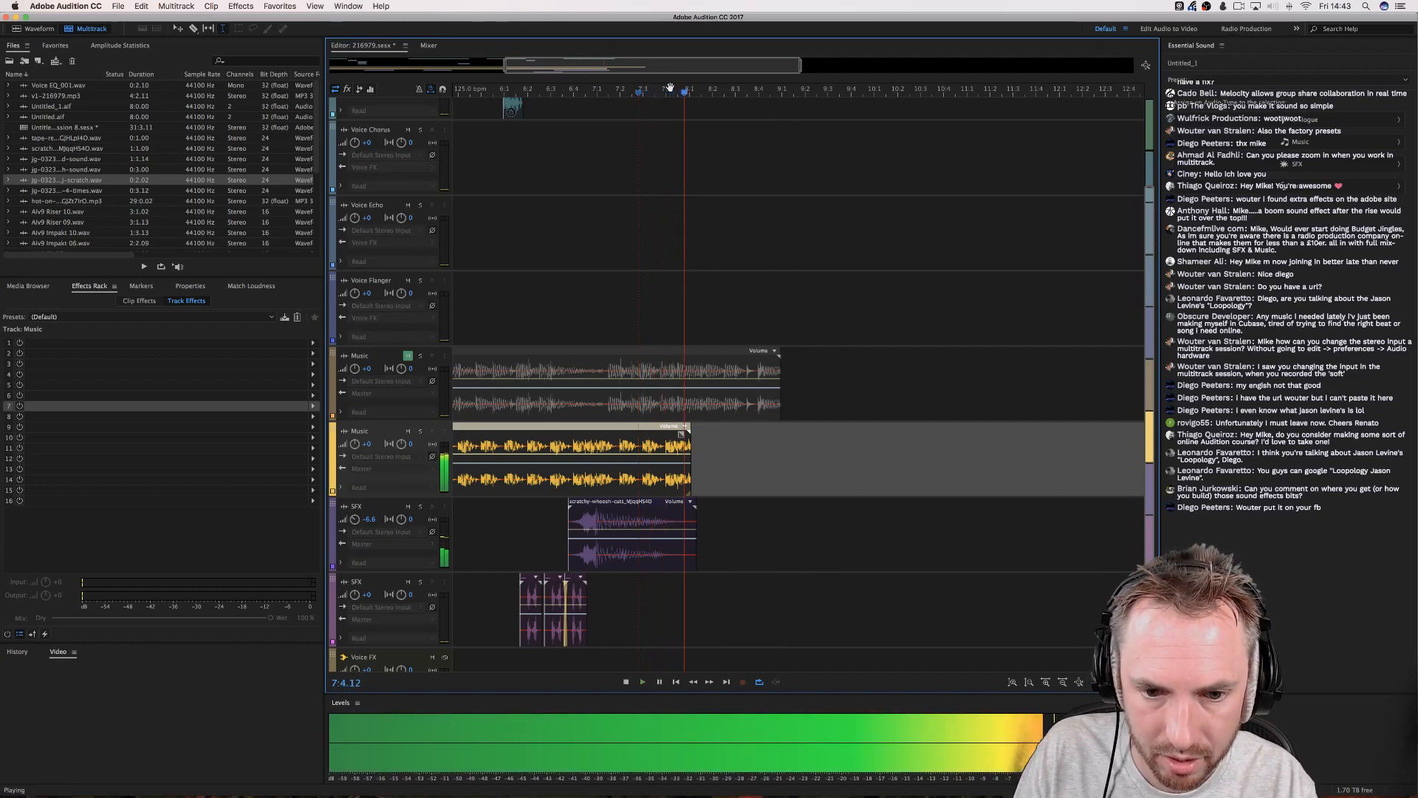
key("space")
scroll(670, 88, "up", 3)
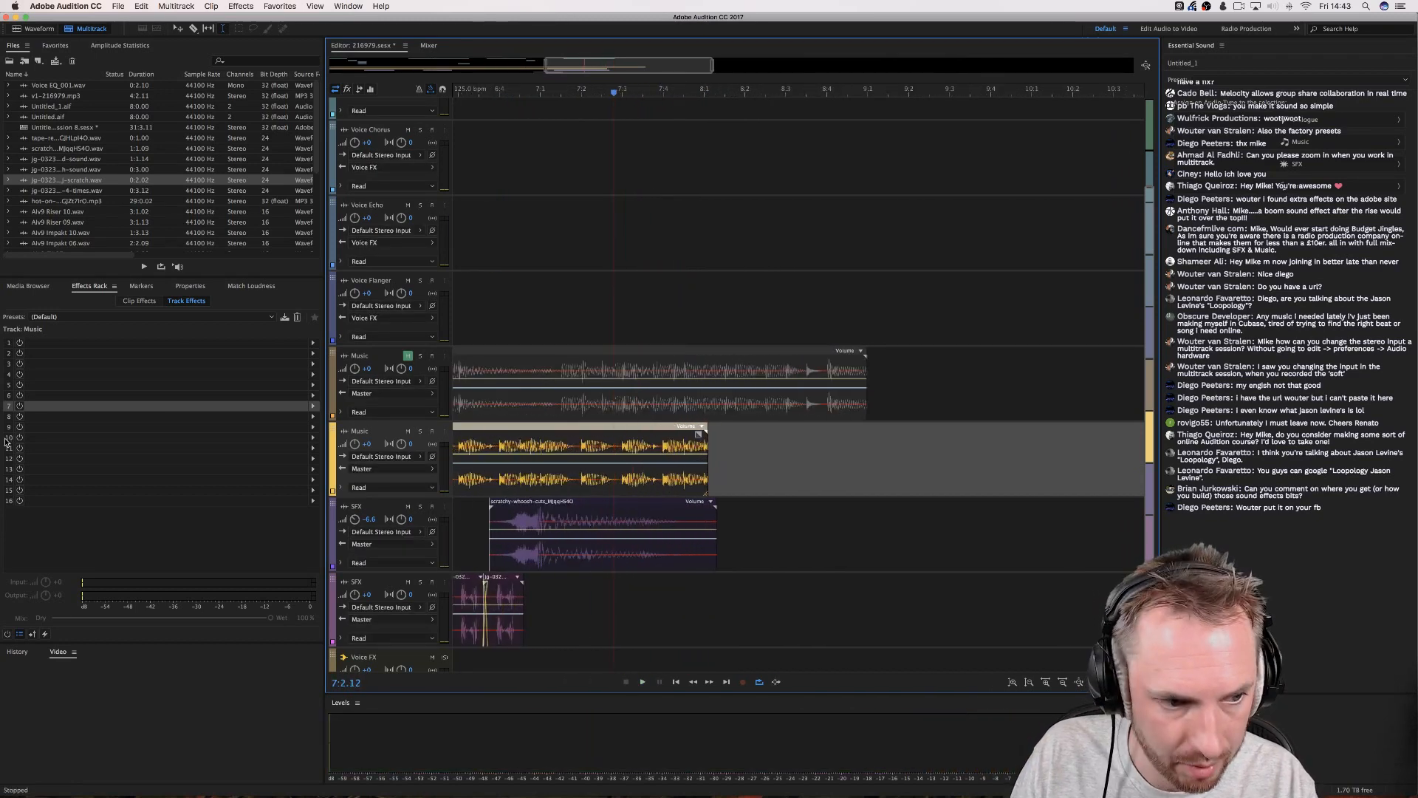
Add AIv9 Impakt 03.wav to the lower Music track at 8:1, where the beat ends, and play from 7:3.15.
left_click(28, 286)
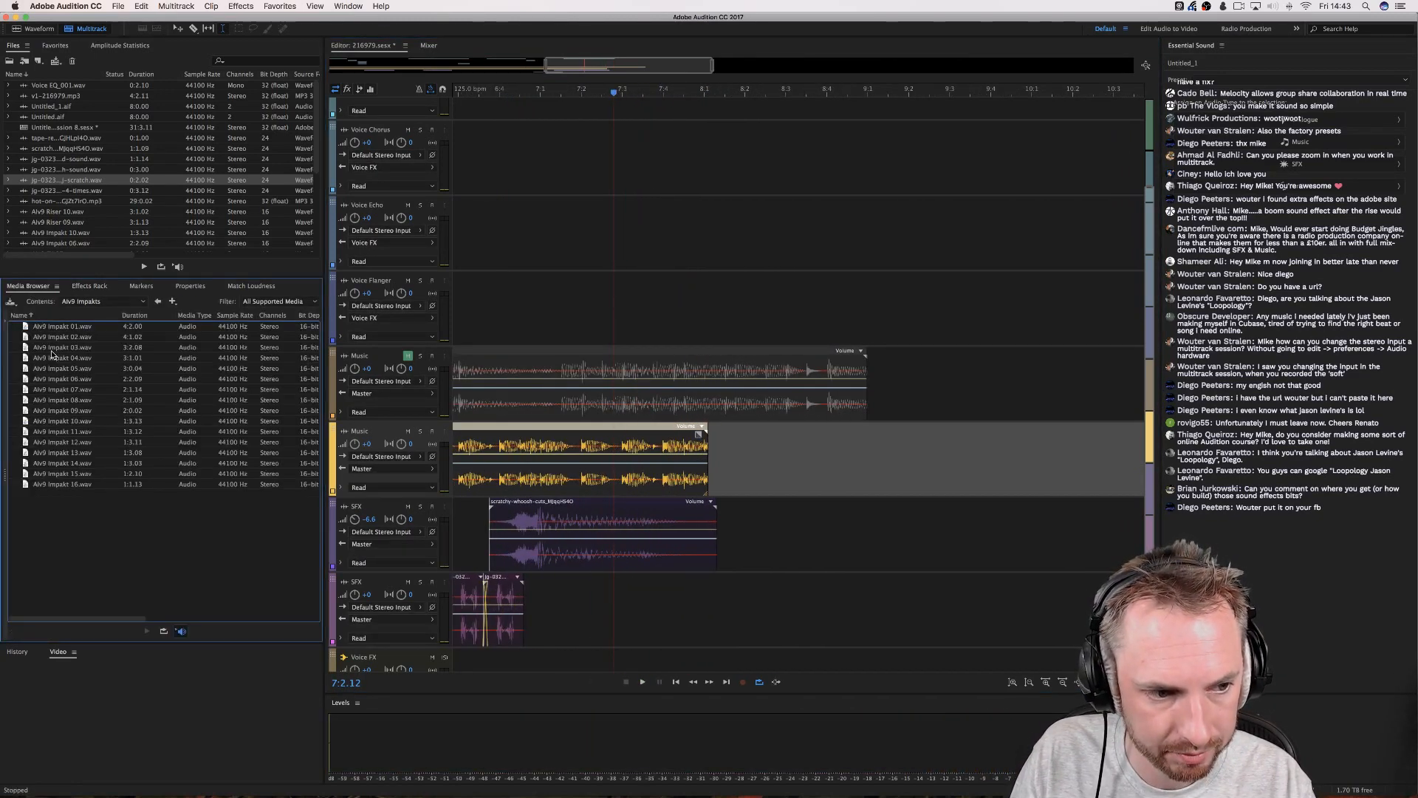
left_click_drag(51, 347, 721, 471)
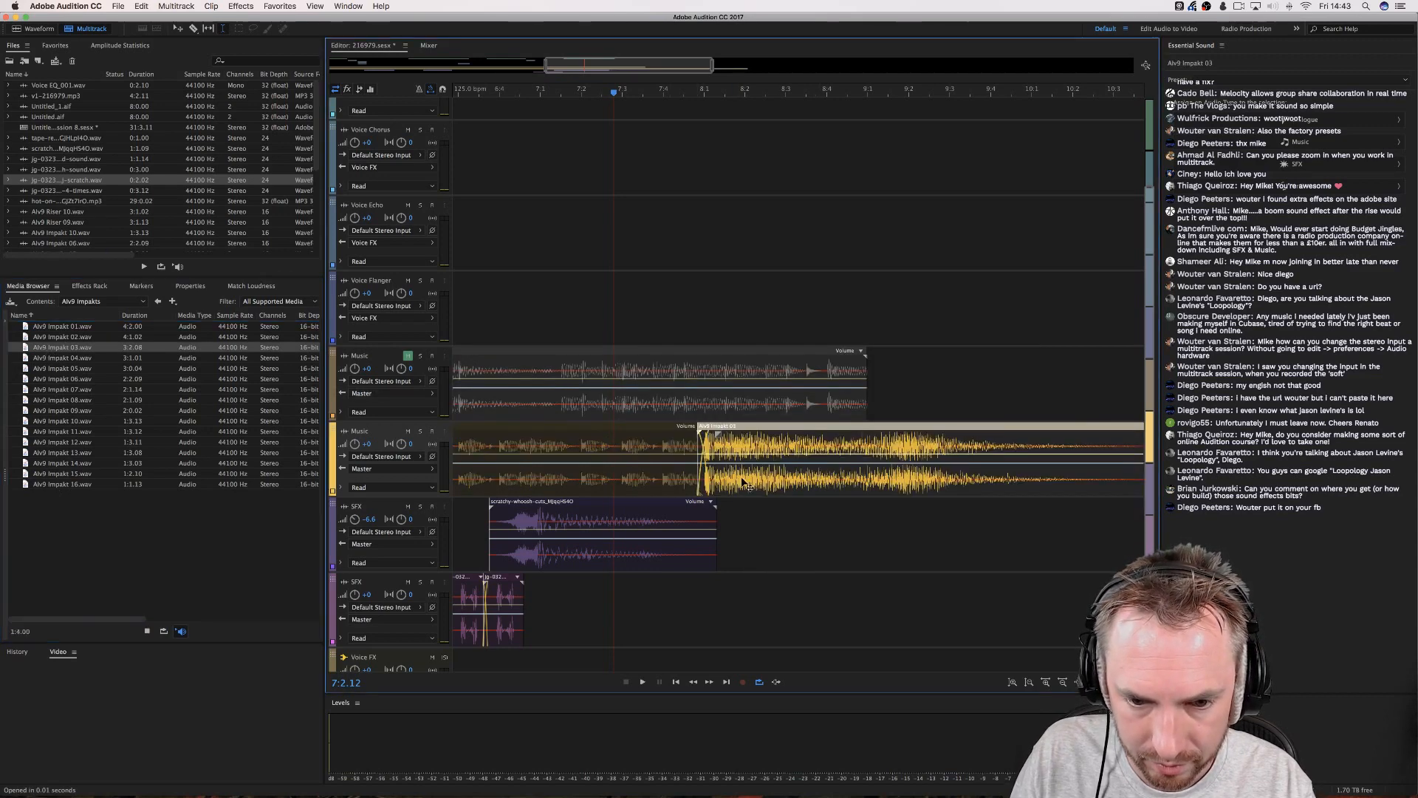
left_click(661, 470)
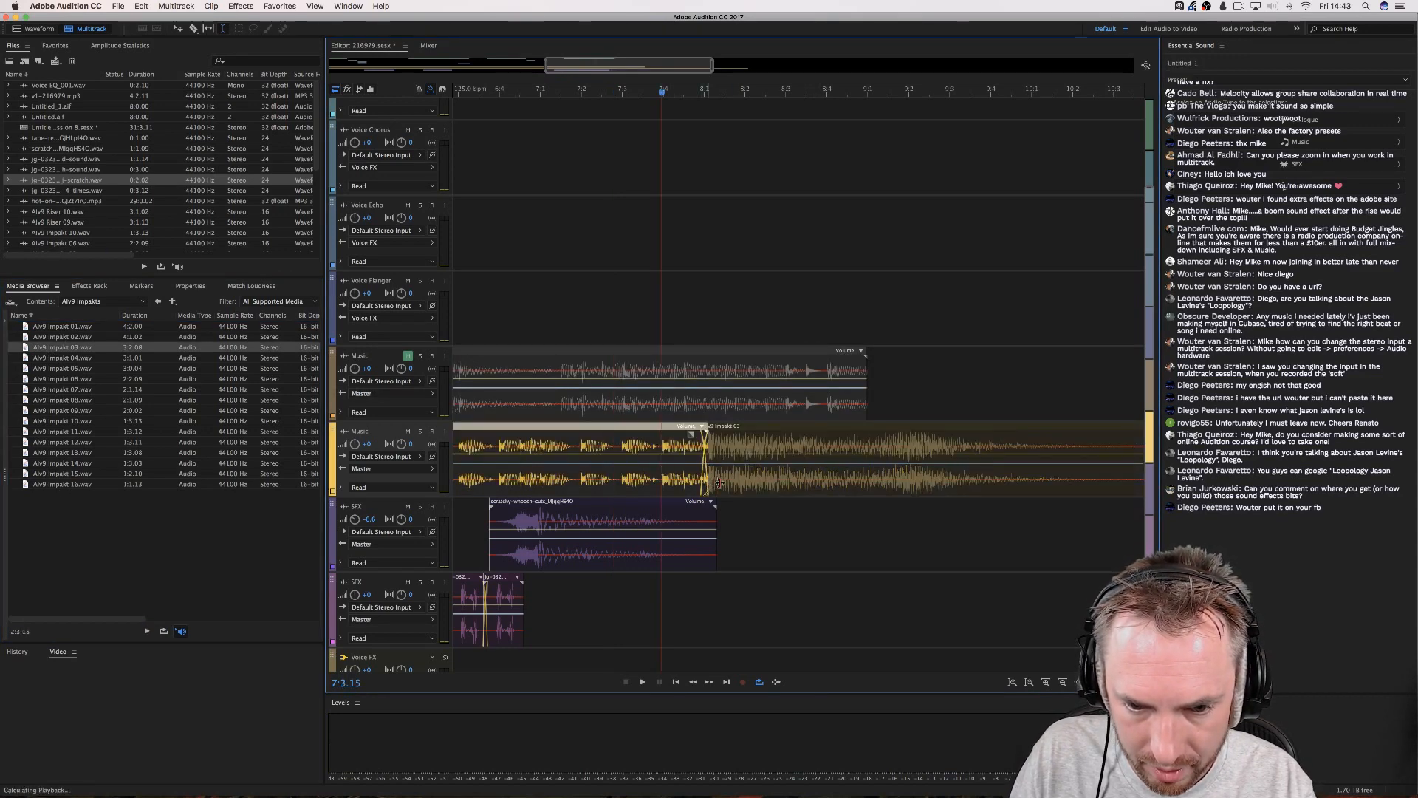
Extend the end of the beat clip into the impact for a longer crossfade, and play from 7:2.12.
left_click_drag(720, 484, 738, 473)
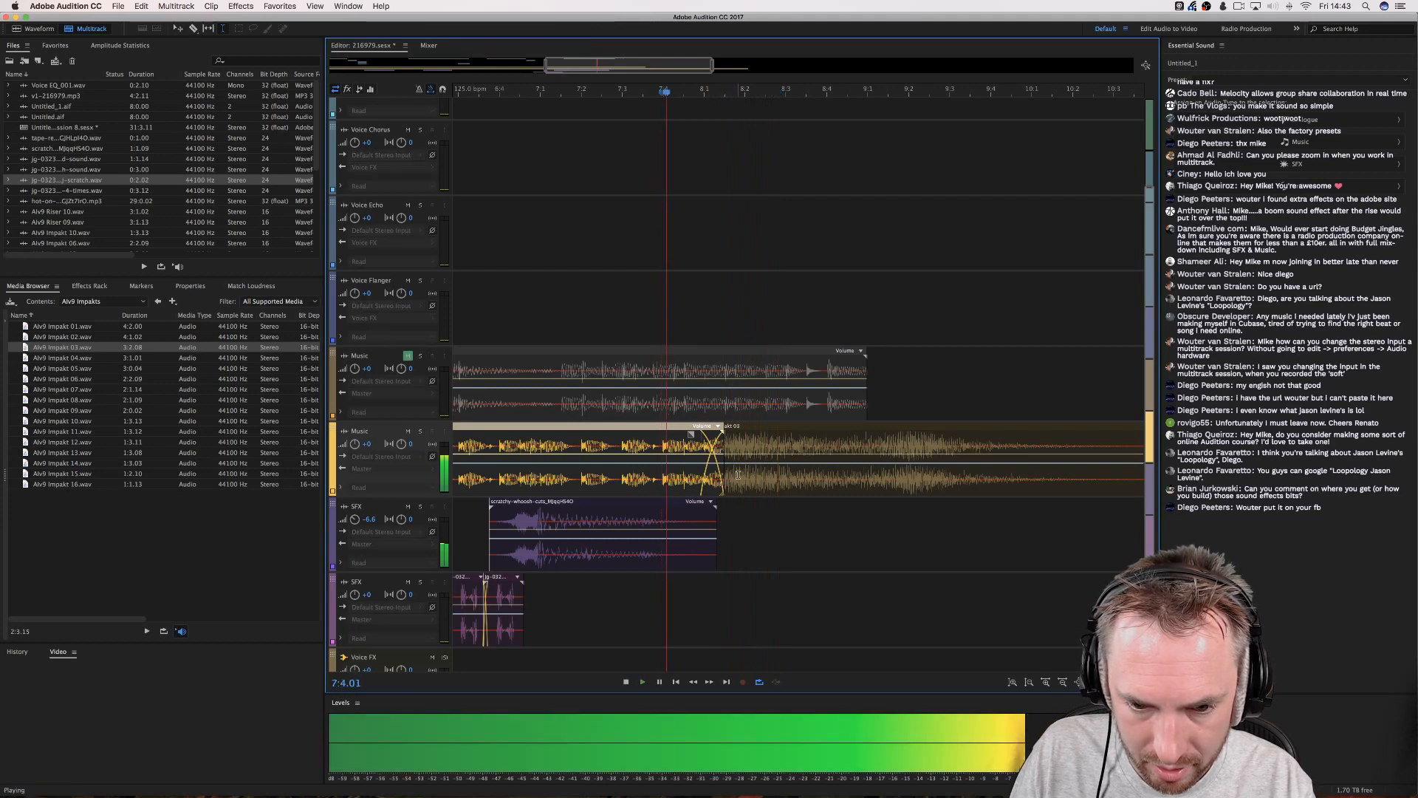
left_click(737, 481)
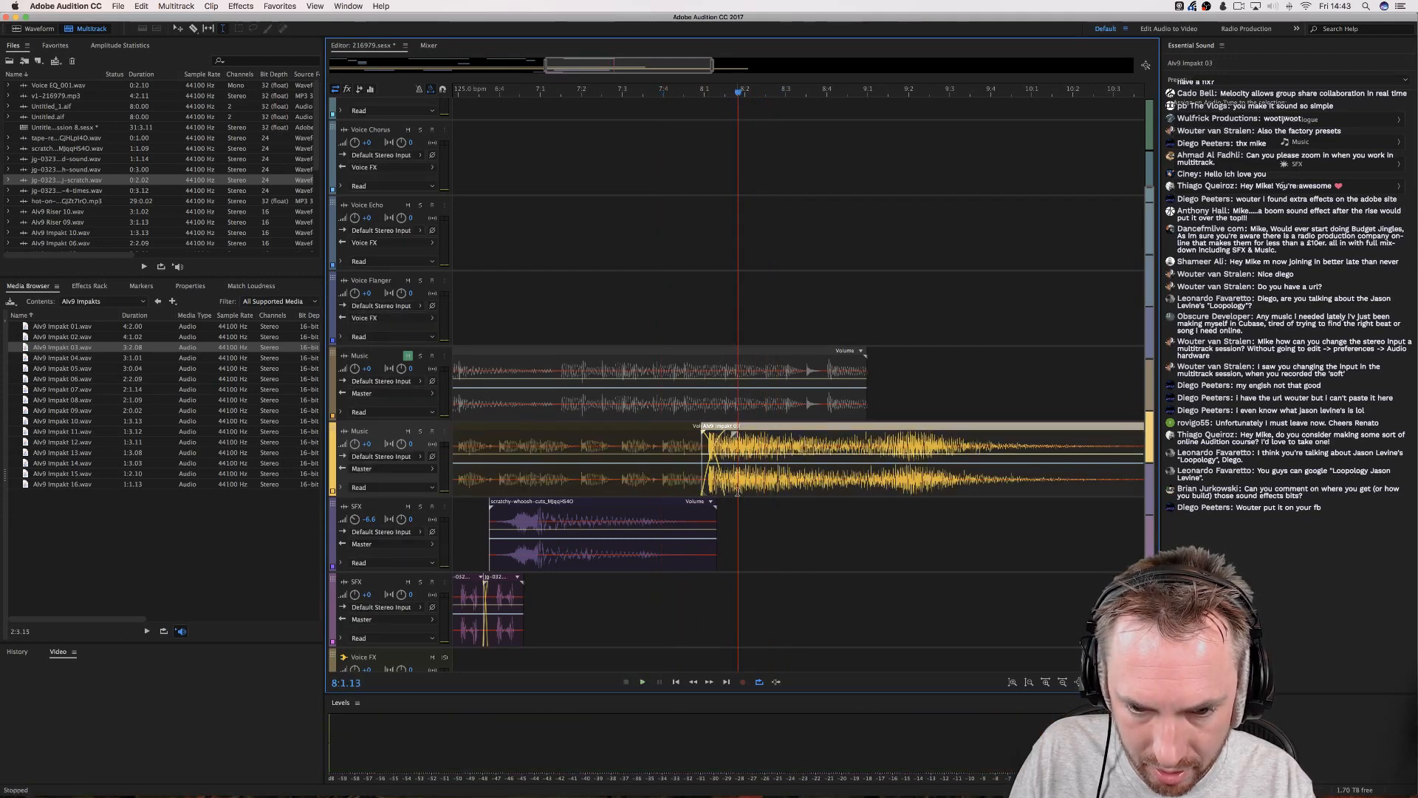
left_click(612, 310)
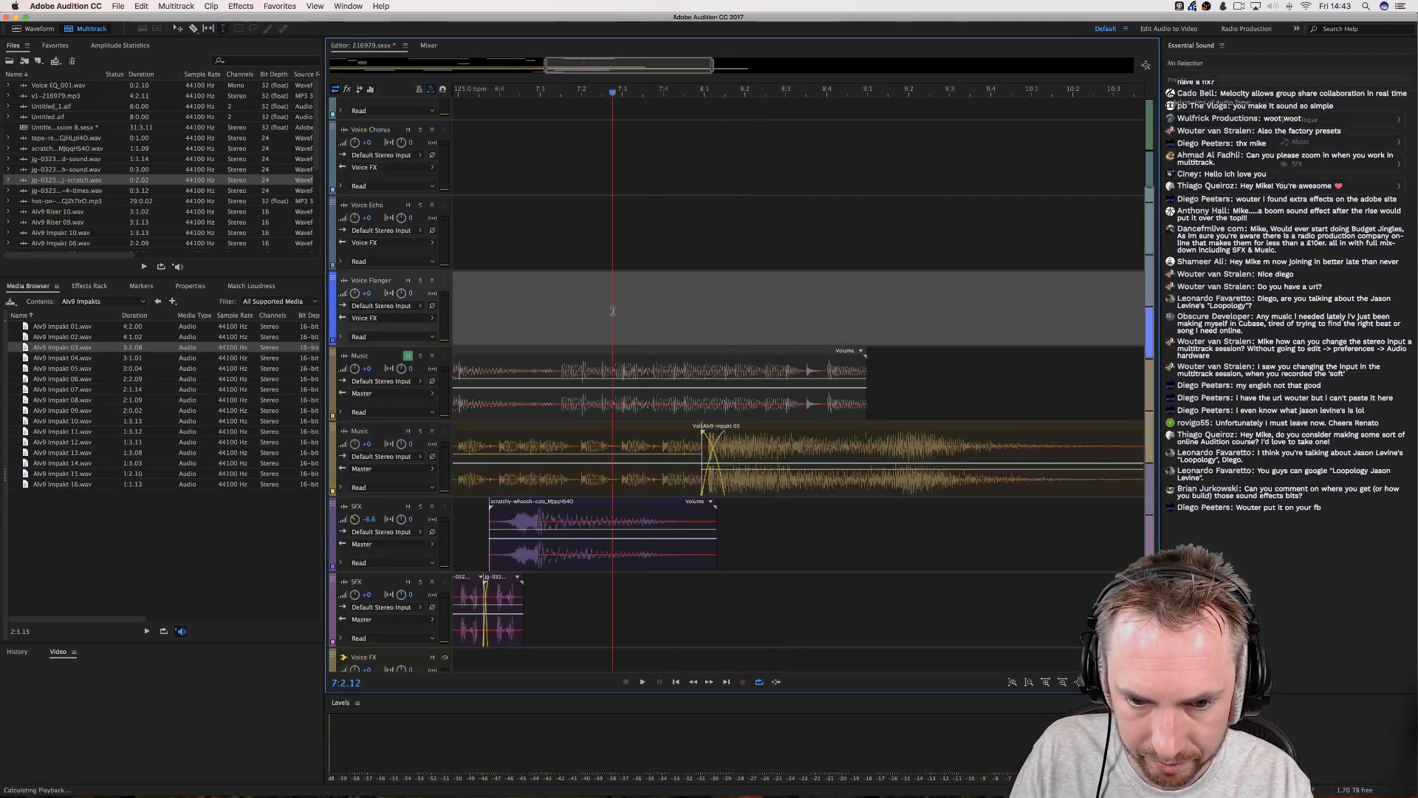
key("space")
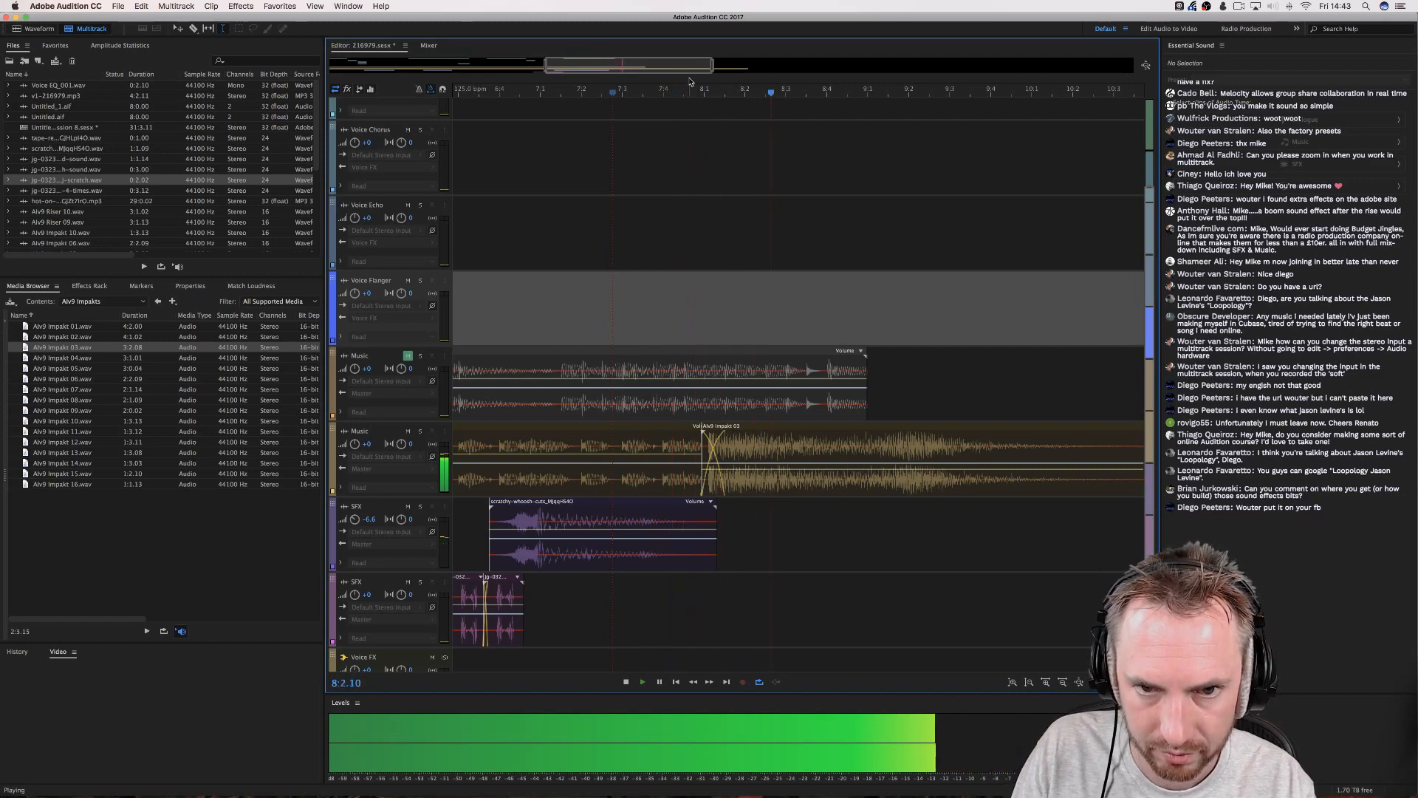
key("space")
Listen to short passages of the last Voice Processed clip around 7:4.01 to 7:4.05 to find where its closing phrase starts.
scroll(698, 191, "up", 3)
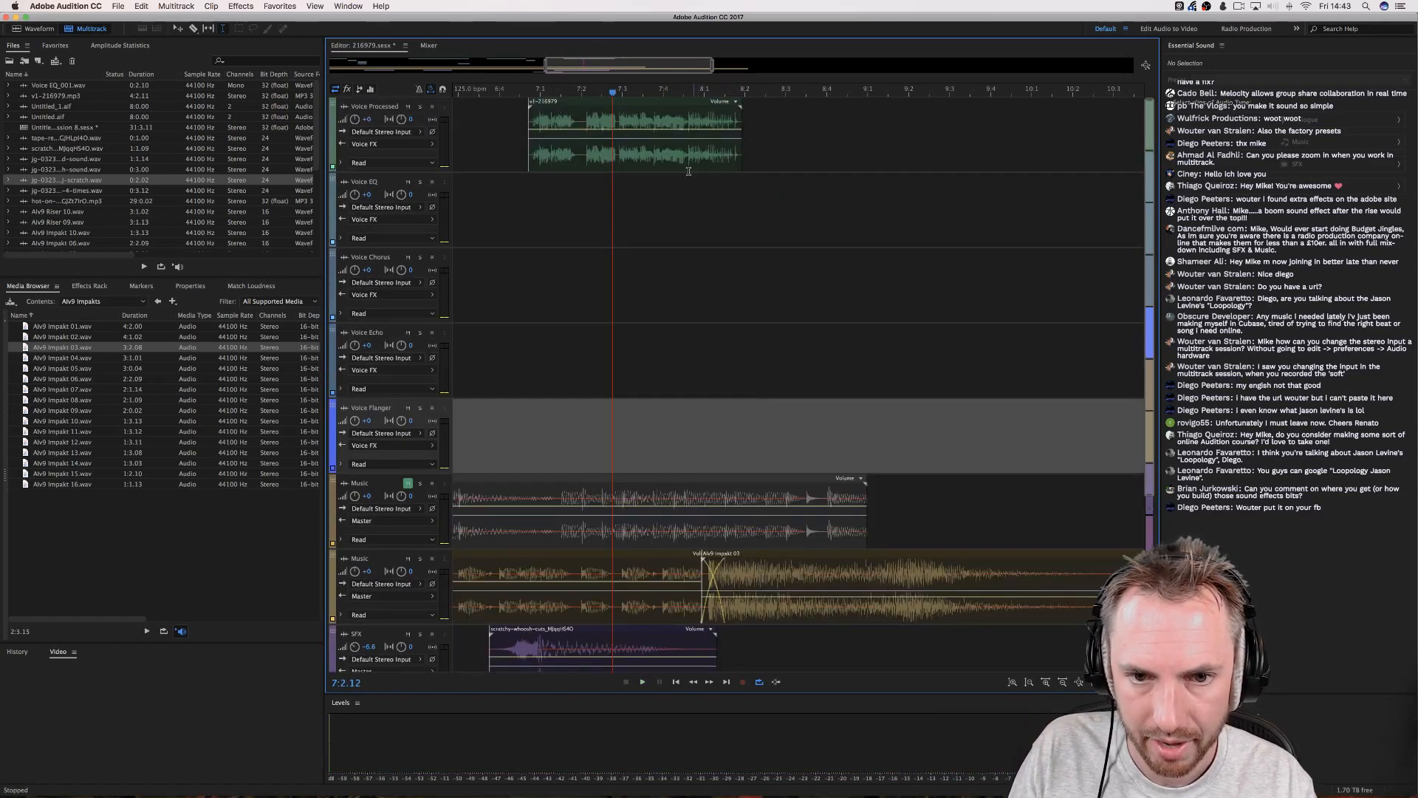
left_click(653, 151)
key("space")
key("space")
left_click(664, 152)
key("space")
key("space")
left_click(676, 152)
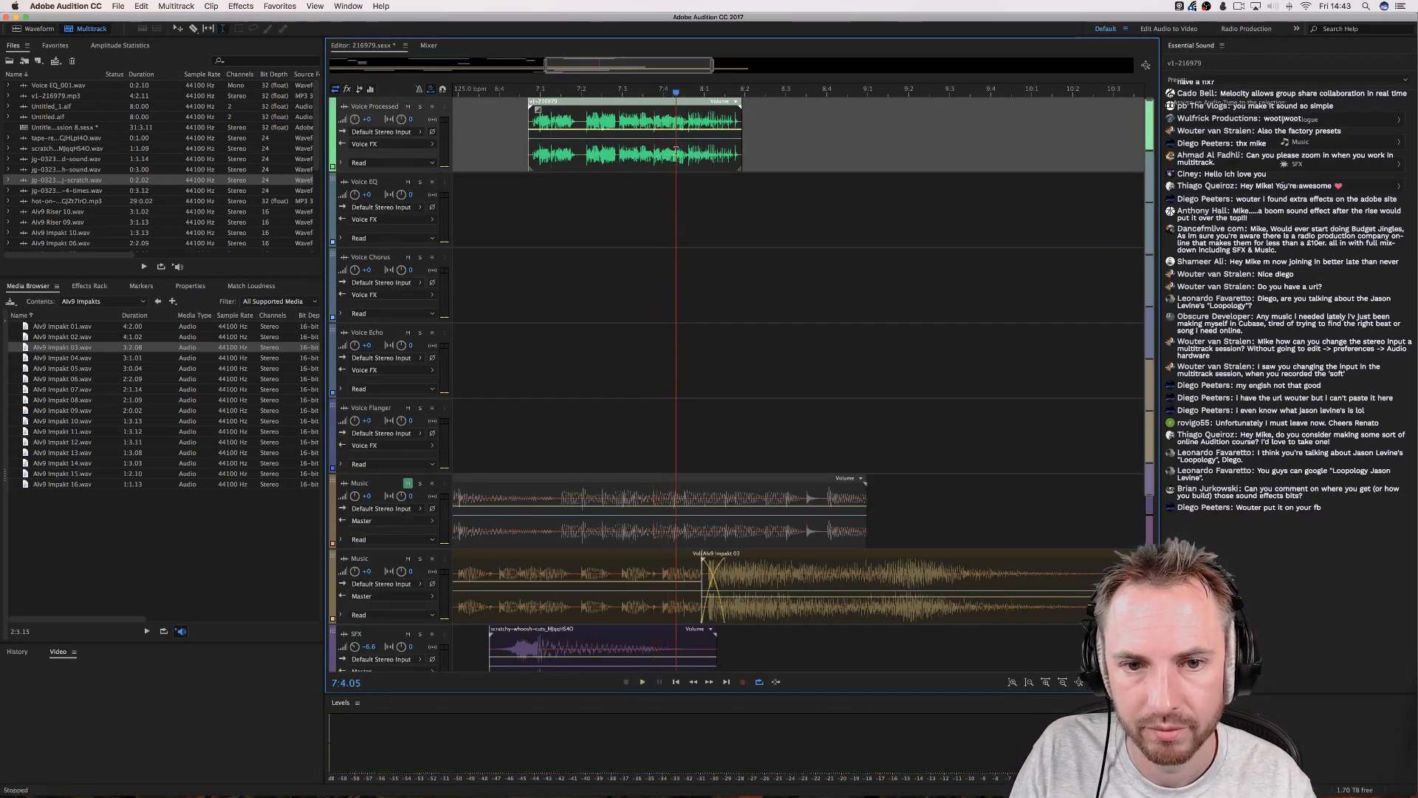
key("space")
key("space")
key("space")
key("space")
left_click(667, 153)
key("space")
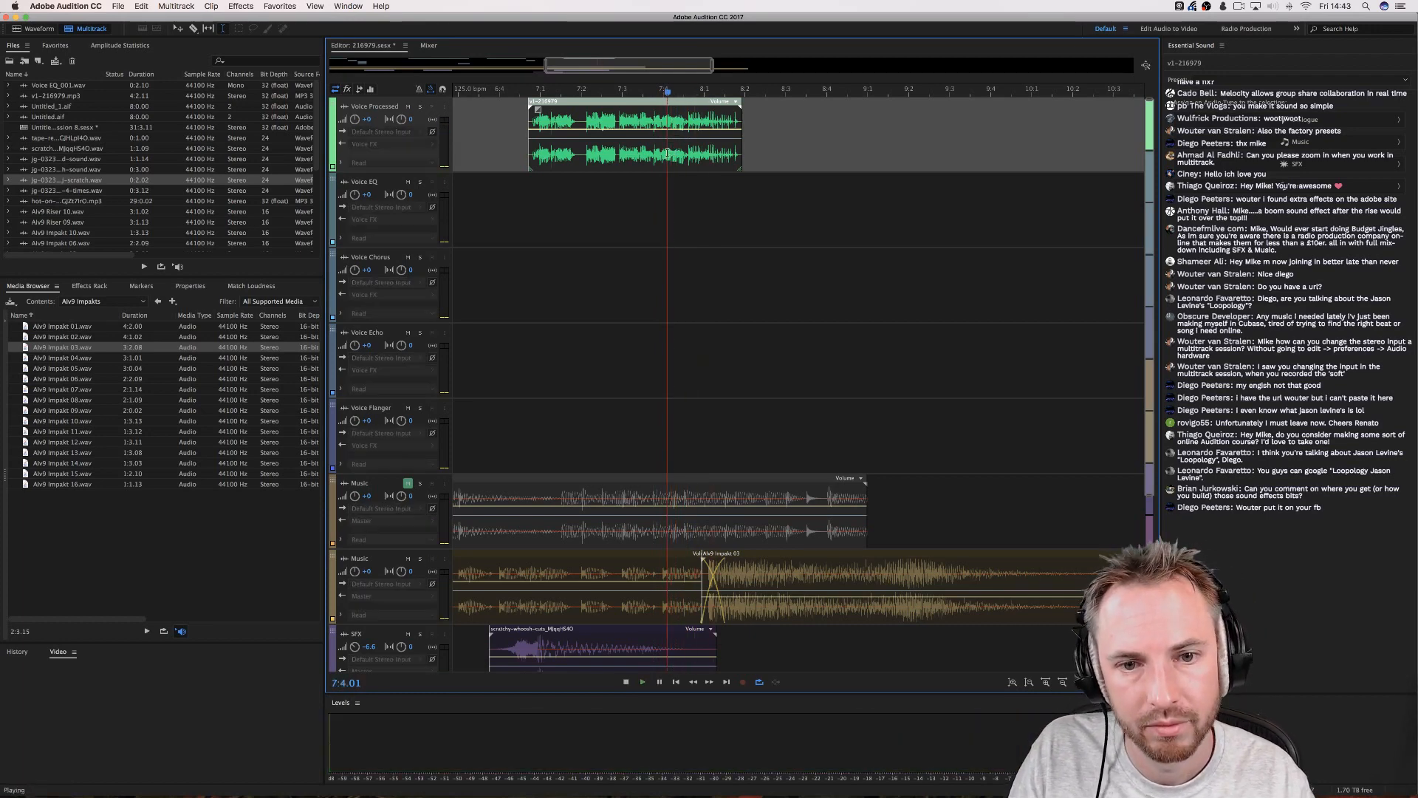
key("space")
Copy the last voice clip's section from 7:4.03 to its end and paste it on the Voice Echo track at 7:4.03.
left_click_drag(670, 153, 813, 156)
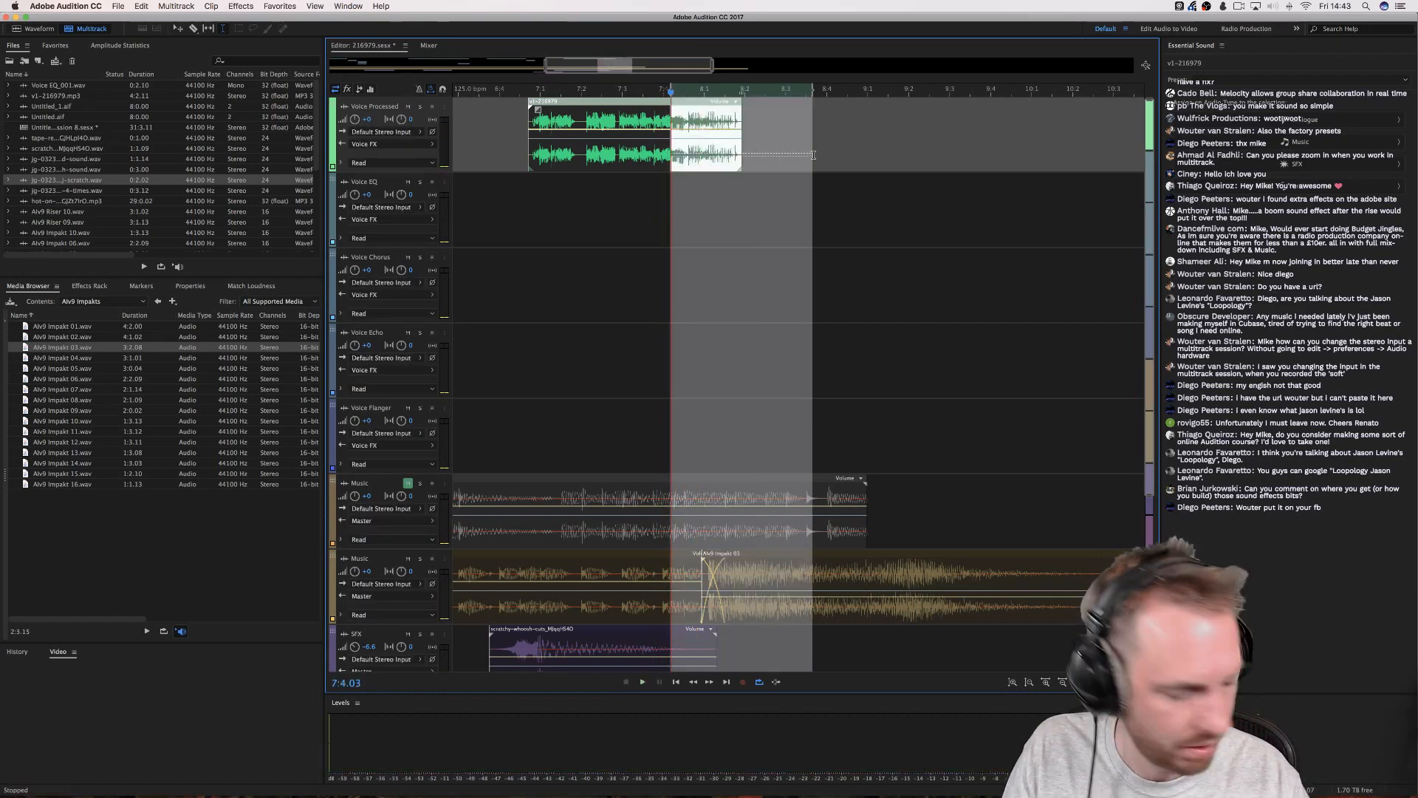
key("super+c")
left_click(673, 355)
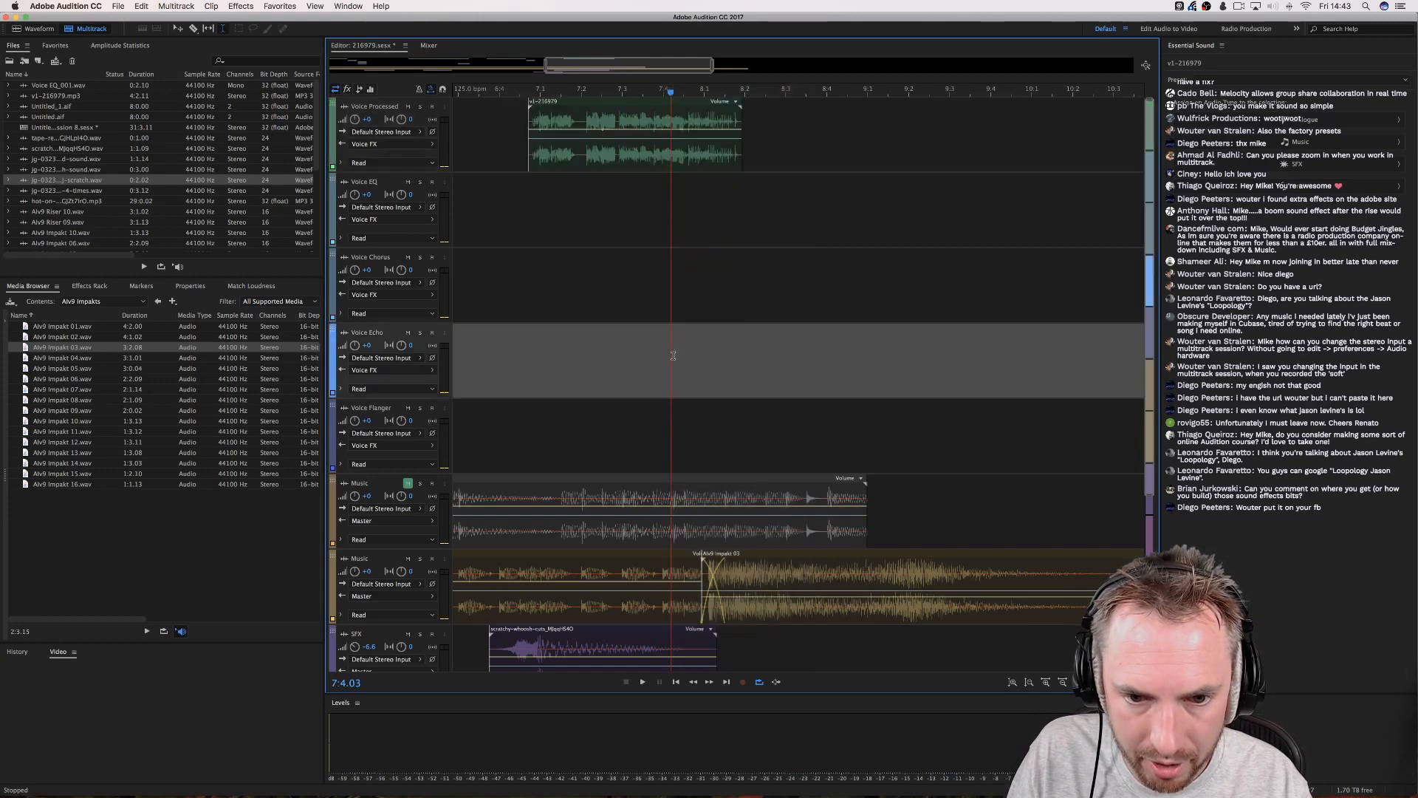
key("super+v")
Add a short fade-in to the pasted Voice Echo clip and play the transition into it.
key("space")
key("space")
left_click_drag(695, 328, 688, 340)
key("space")
key("space")
key("space")
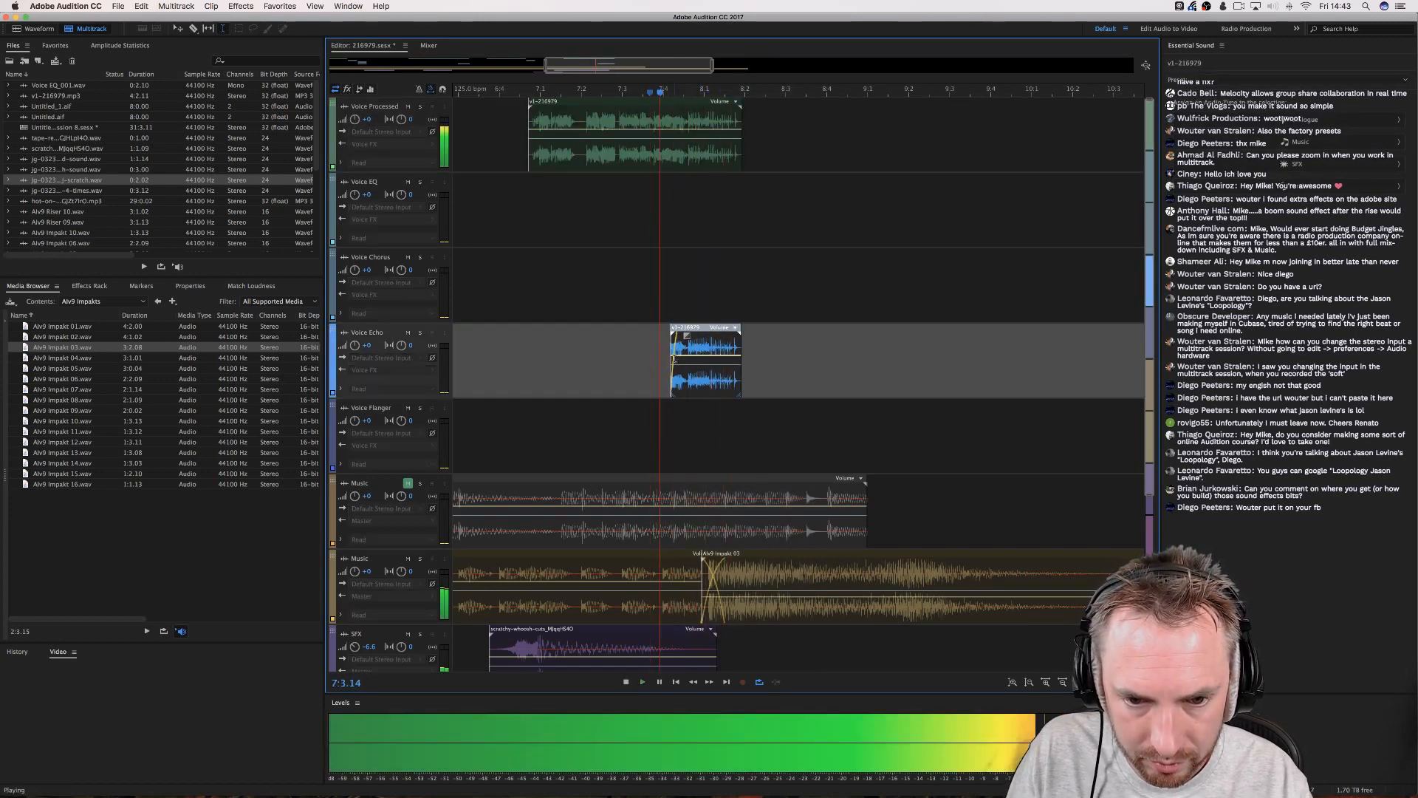
key("space")
key("space")
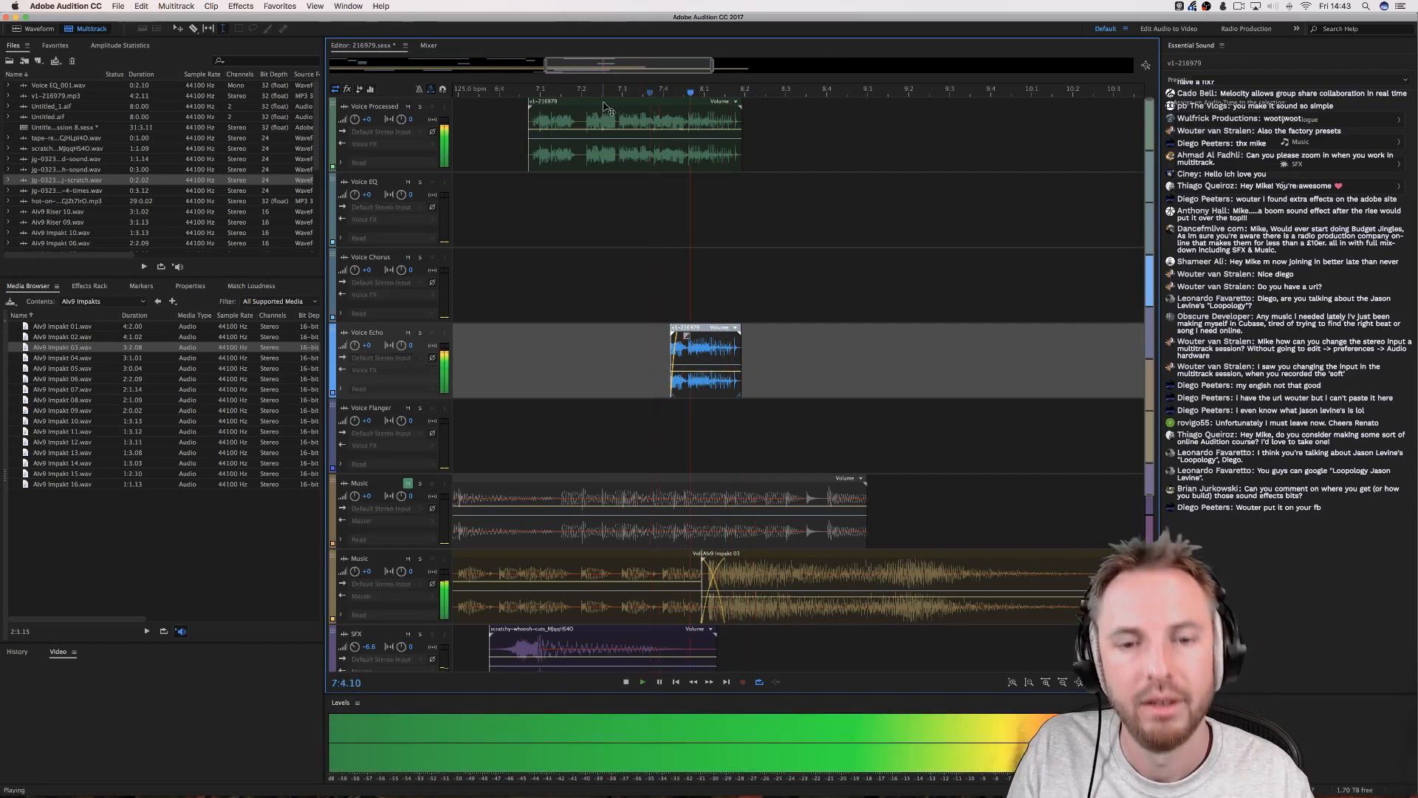
key("space")
Replay the closing phrase from before the Voice Echo clip to check how the echo blends with the dry voice.
left_click(679, 386)
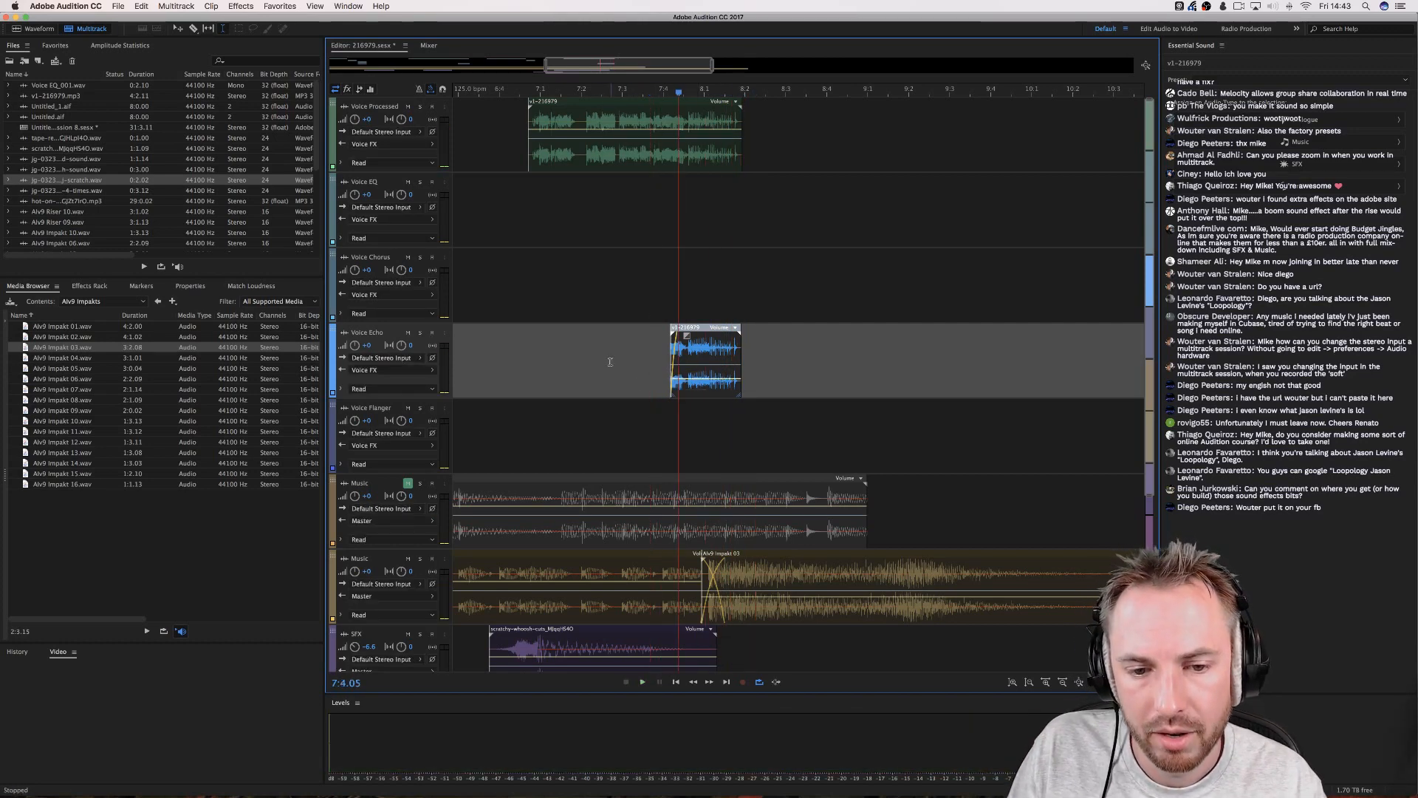
left_click(611, 361)
key("space")
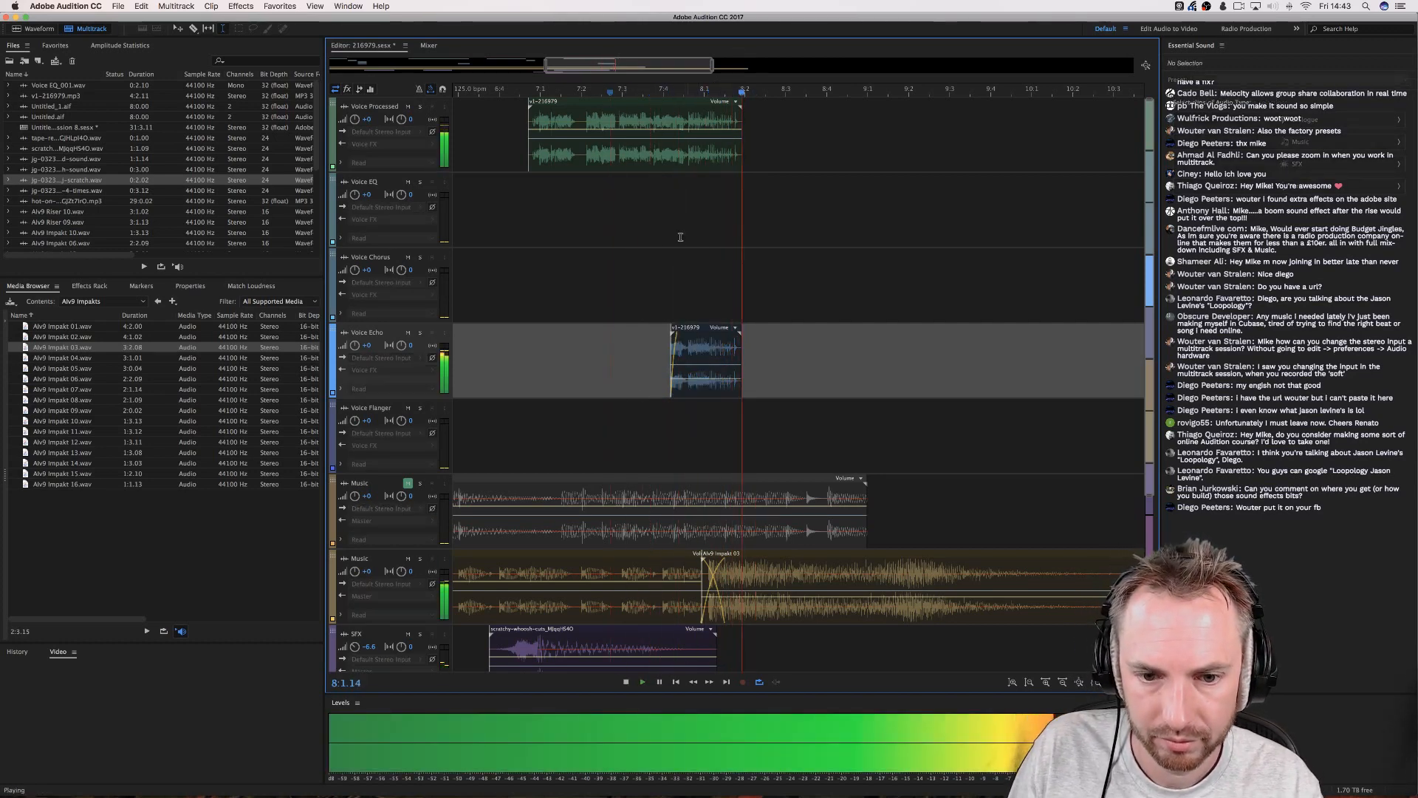
key("space")
left_click(673, 374)
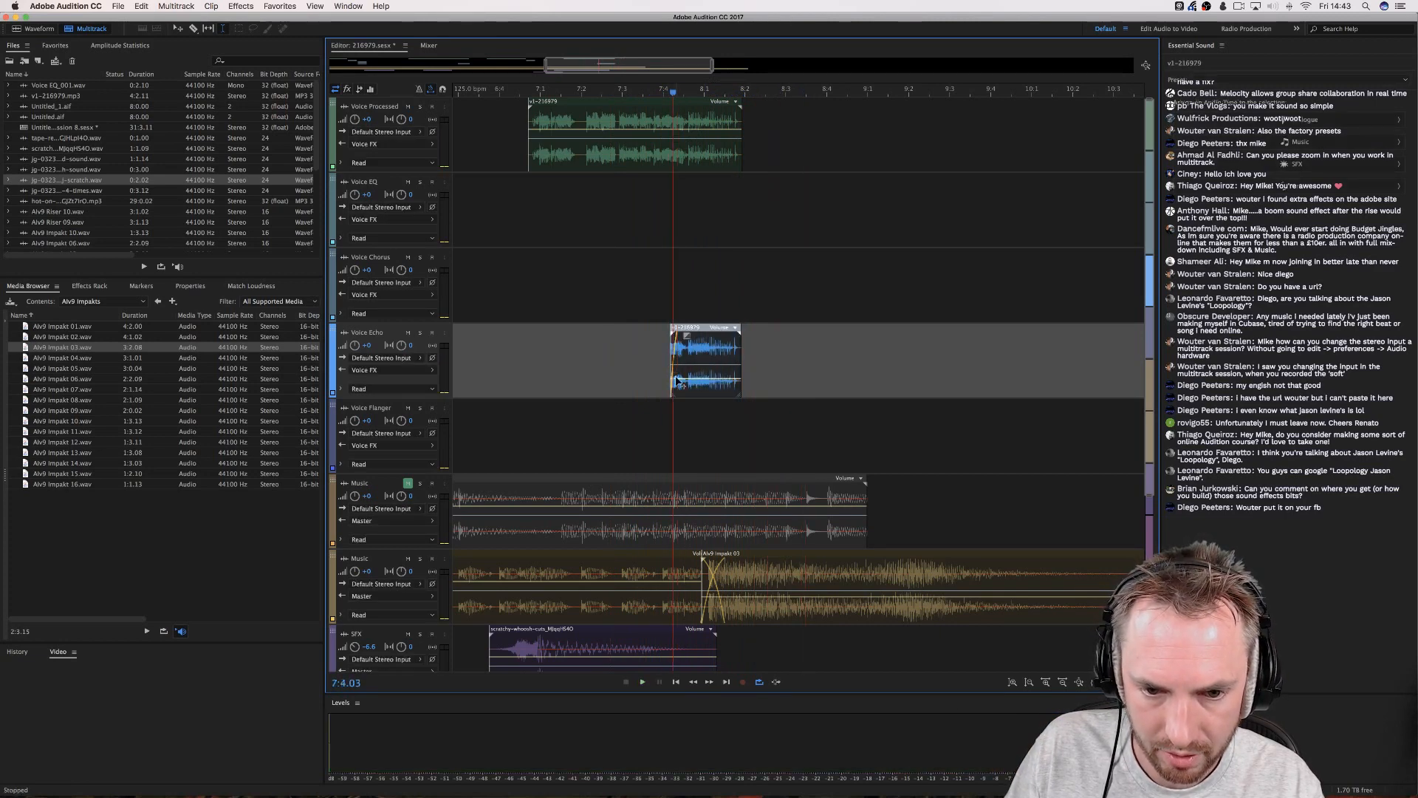
left_click(641, 377)
key("space")
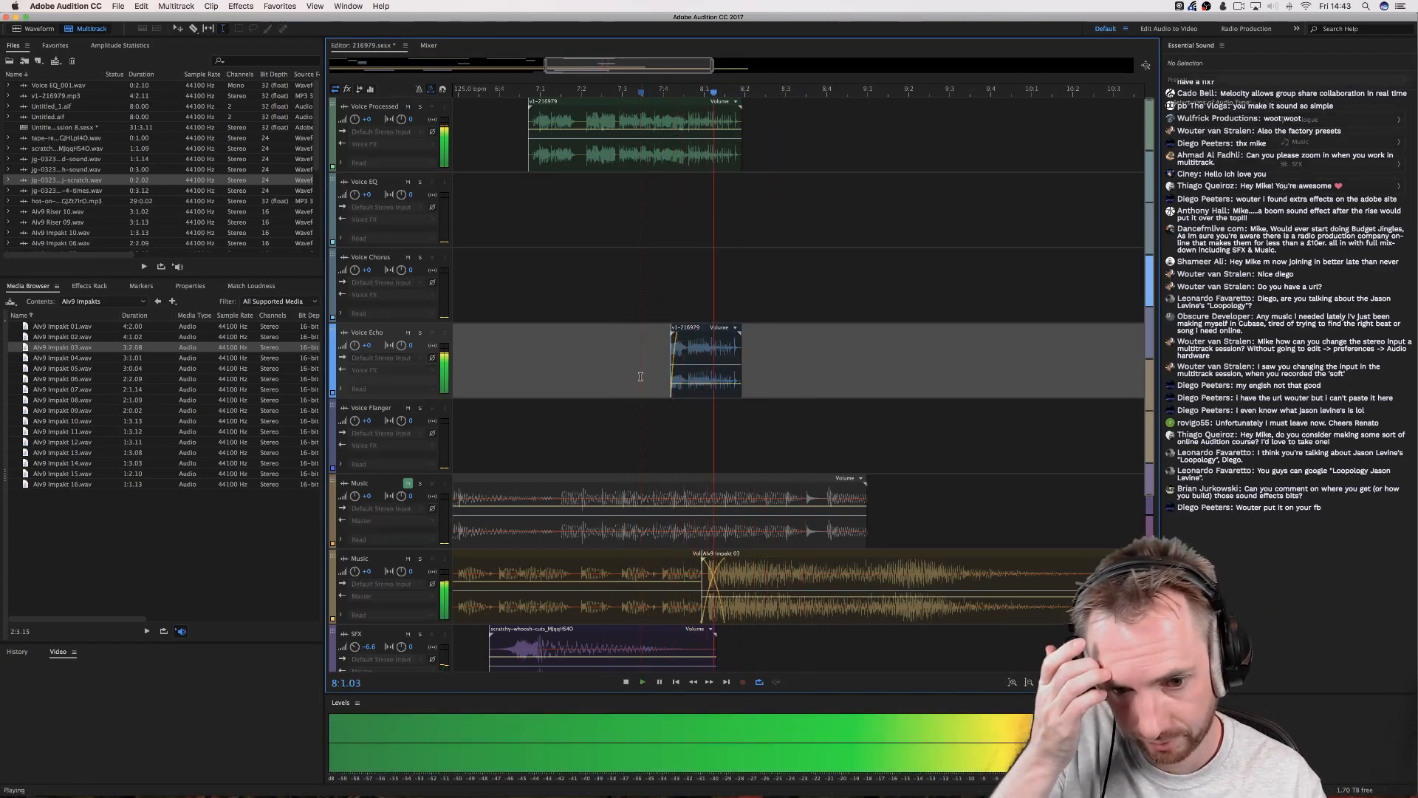
key("space")
Lower the last Voice Processed clip's volume line from about 7:4.05 to its end, and play from 3:4.01.
left_click(669, 121)
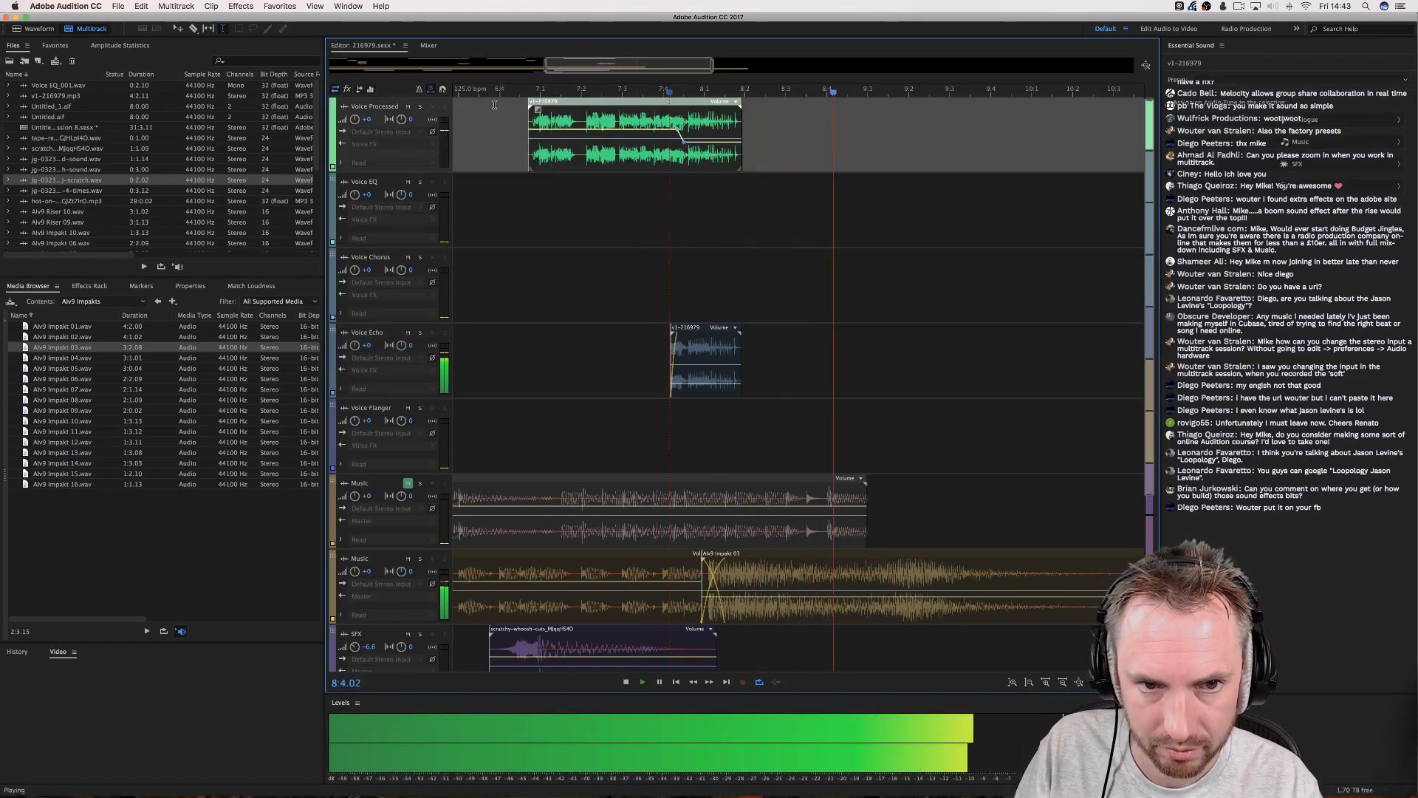
scroll(505, 95, "down", 3)
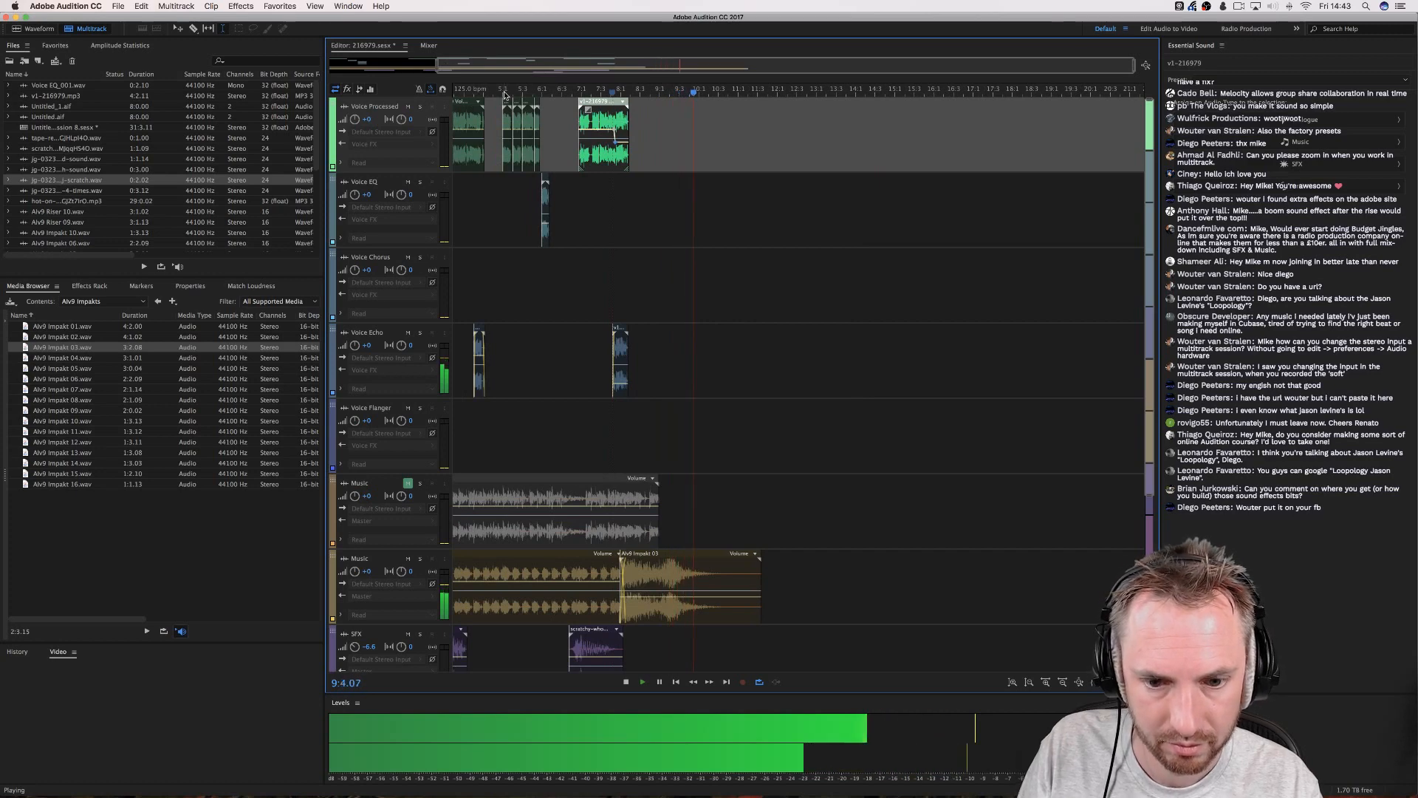
left_click_drag(506, 94, 383, 93)
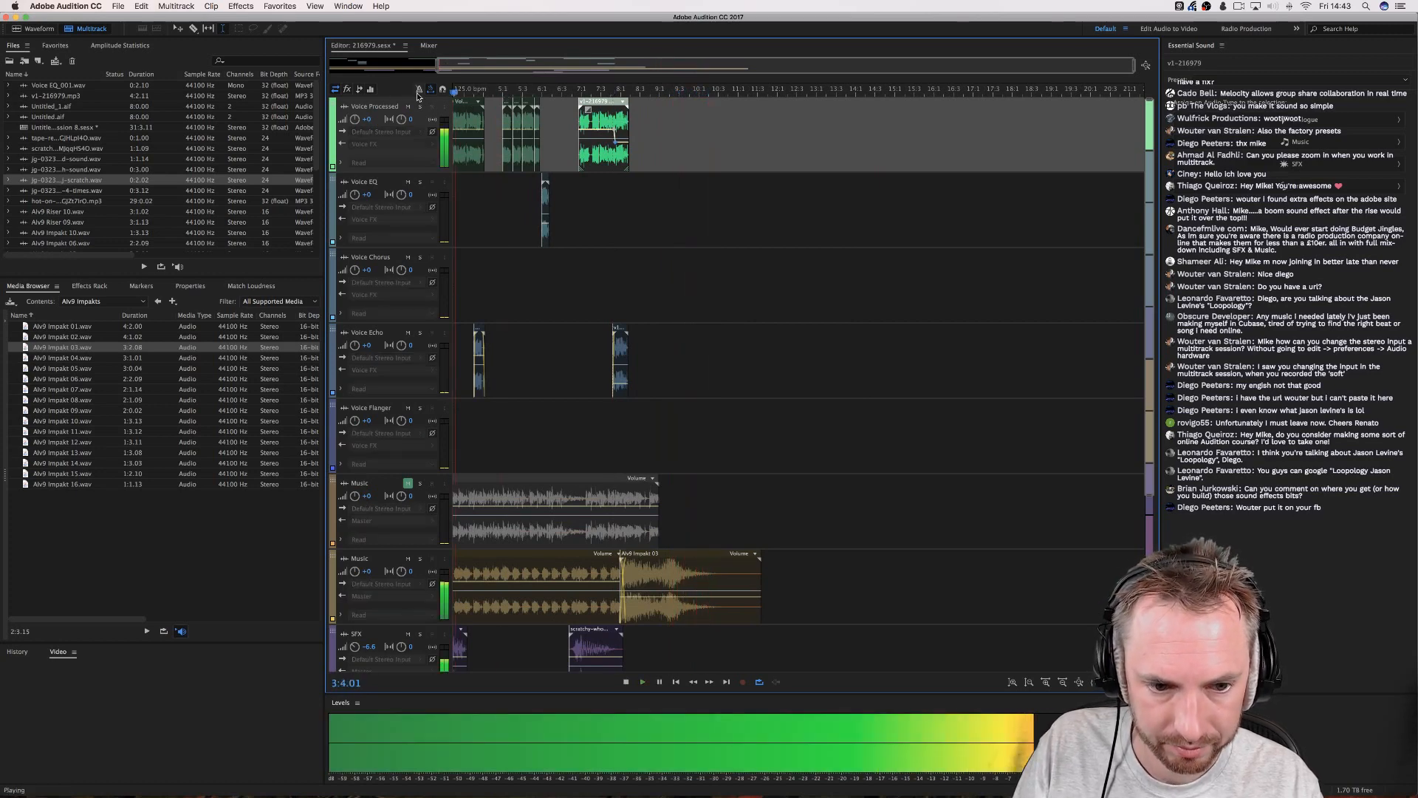
Play the session from the start to review the mix, and replay the opening.
key("Home")
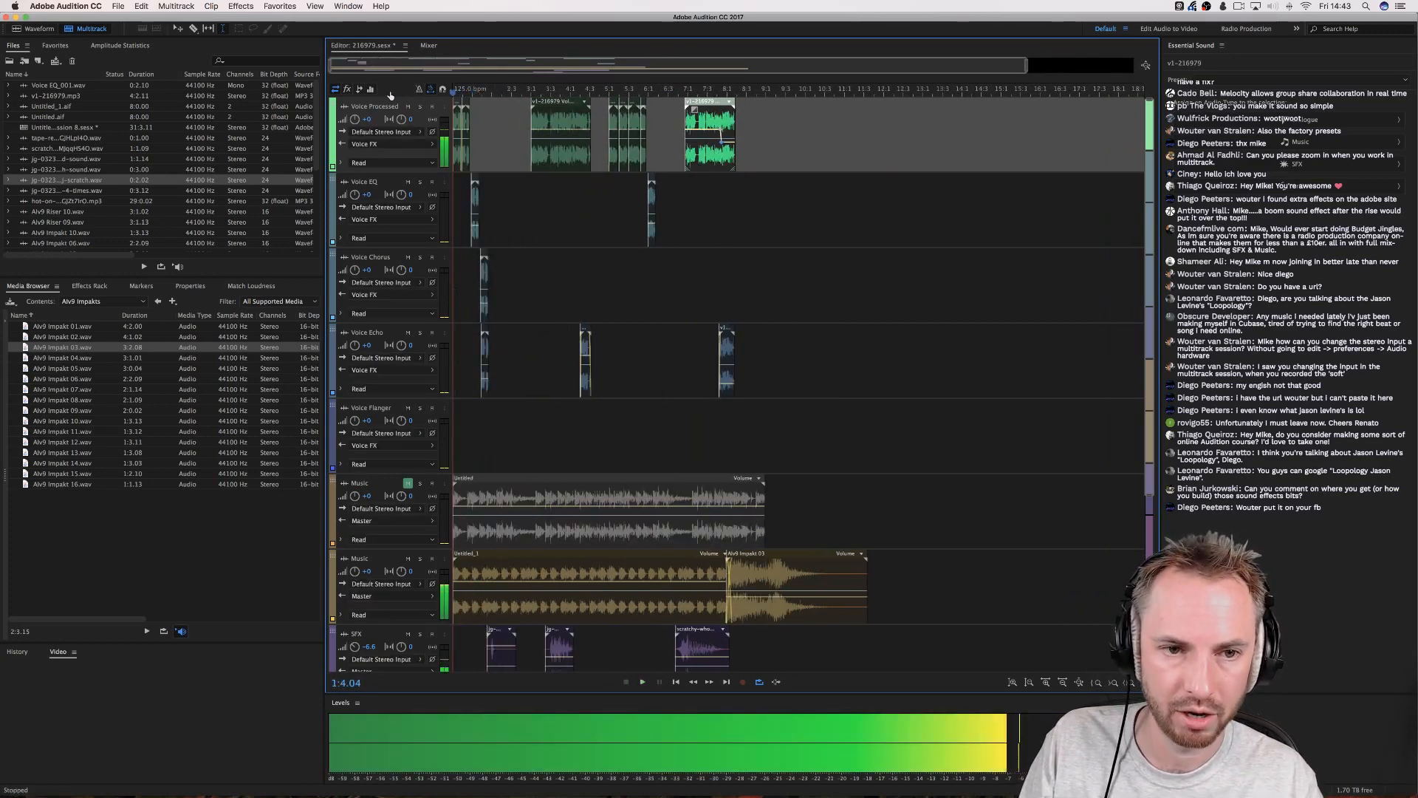
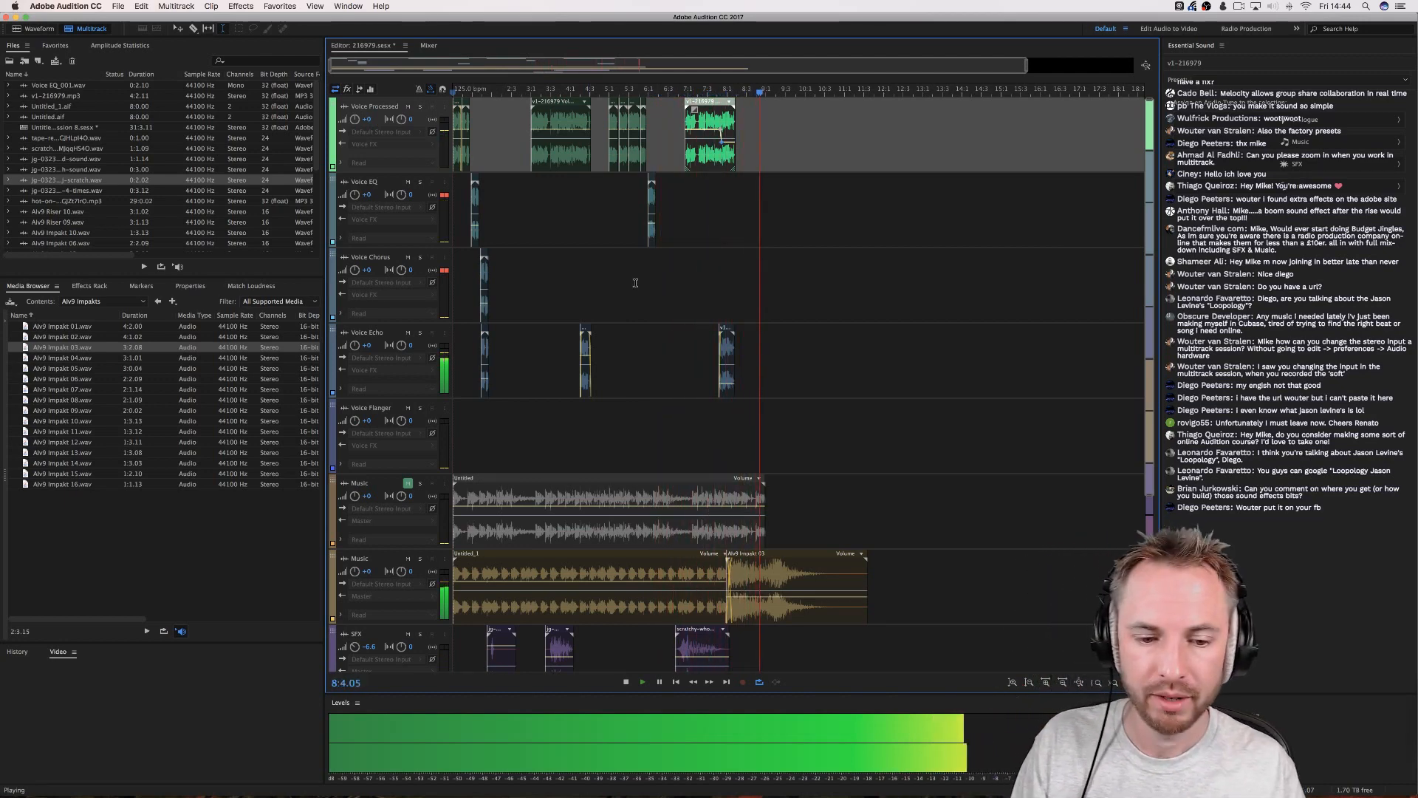
key("space")
left_click(527, 569)
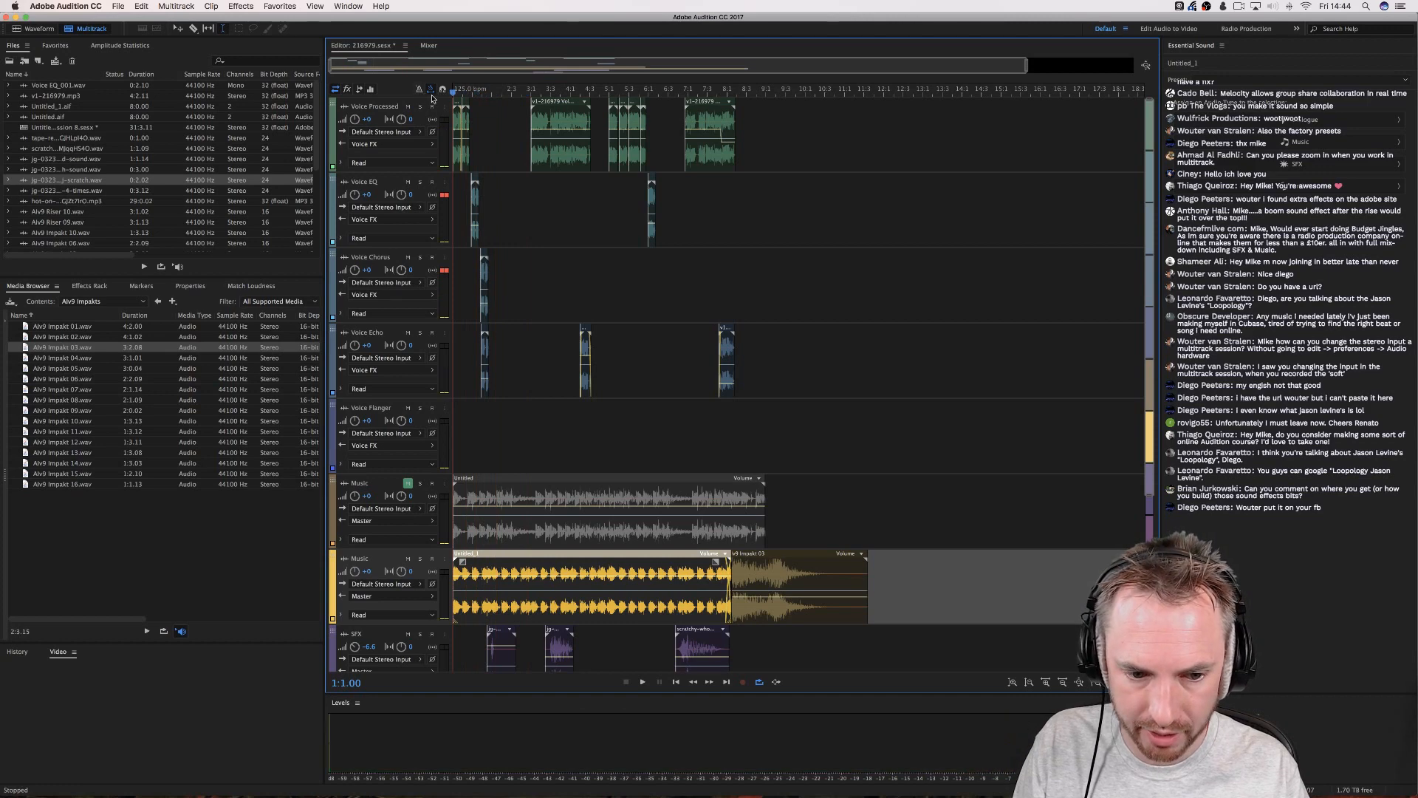
key("space")
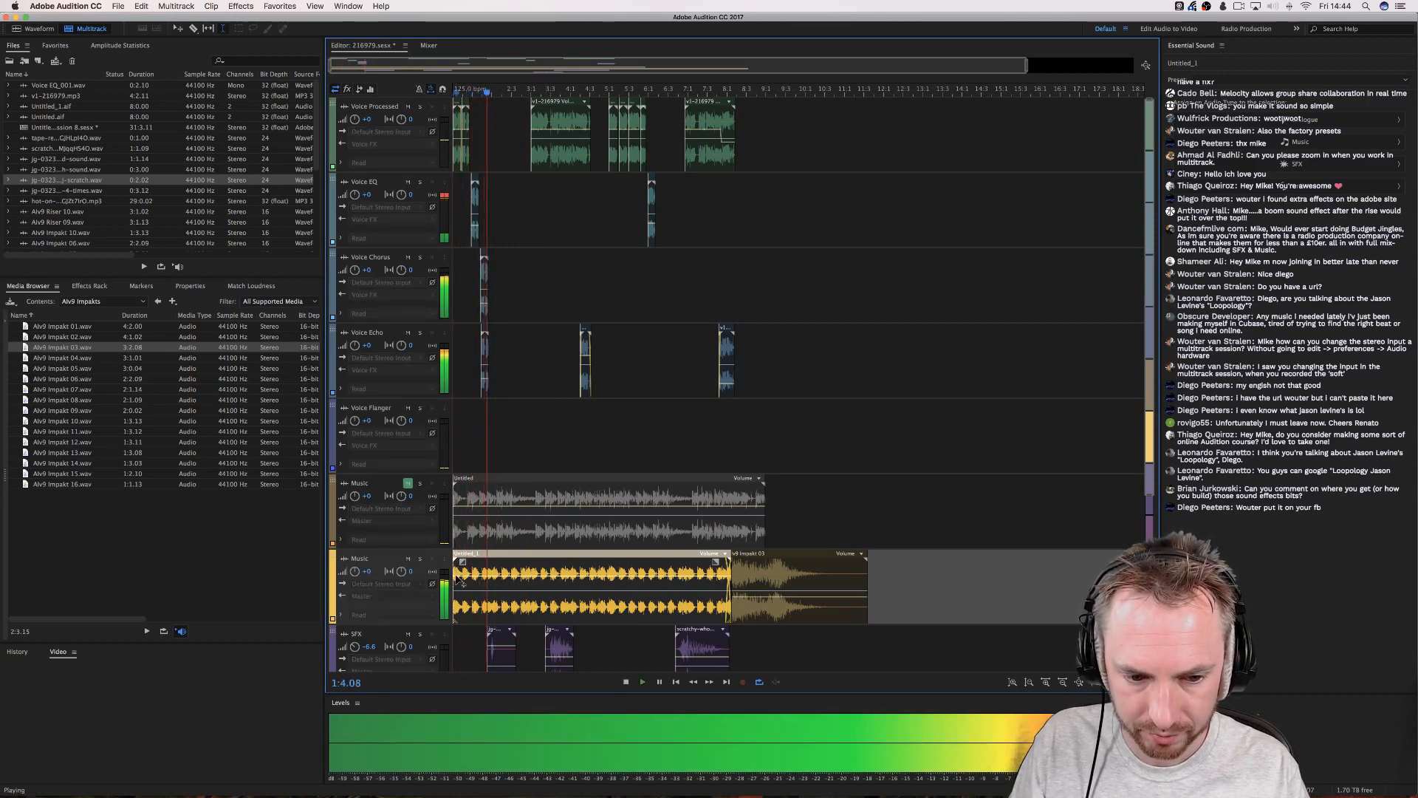
key("space")
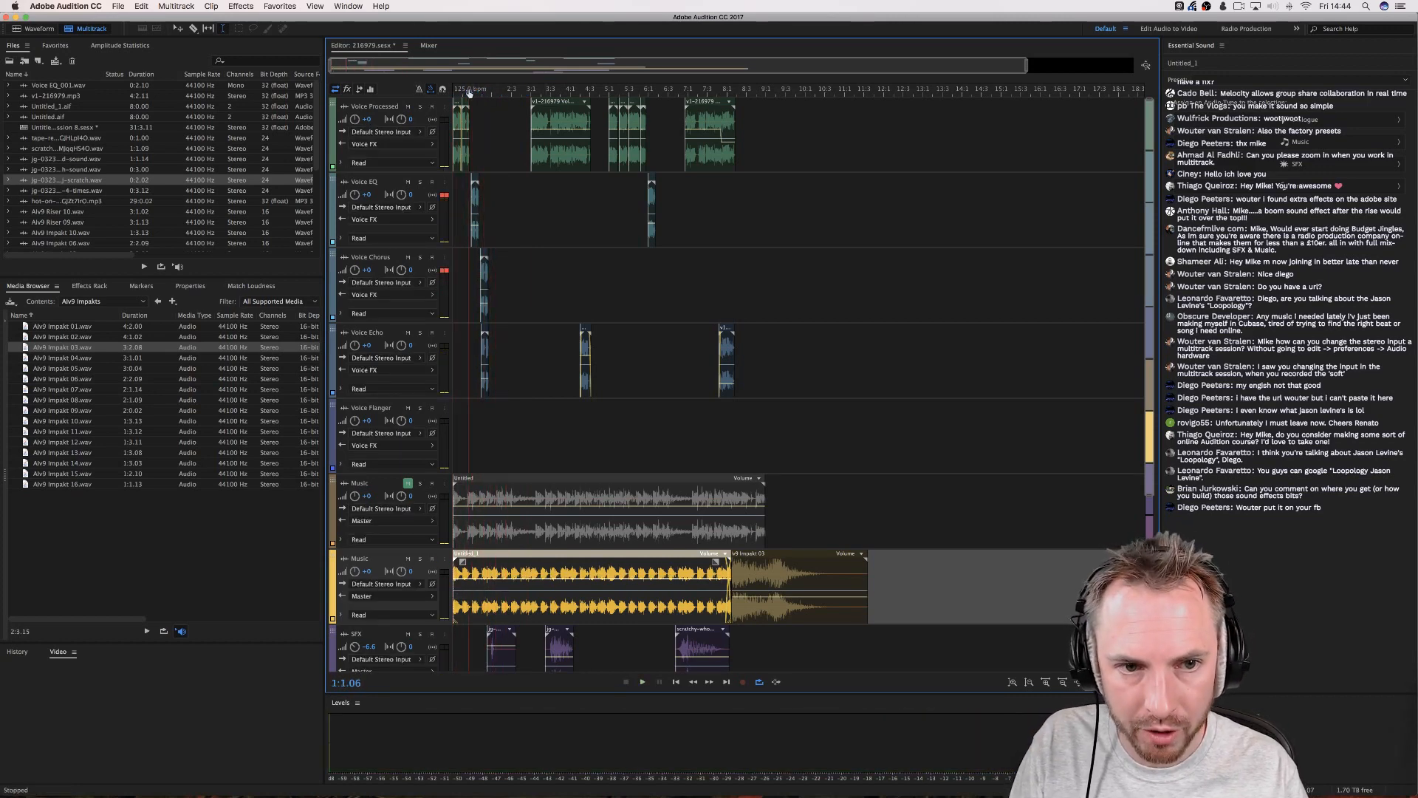
left_click_drag(469, 91, 461, 90)
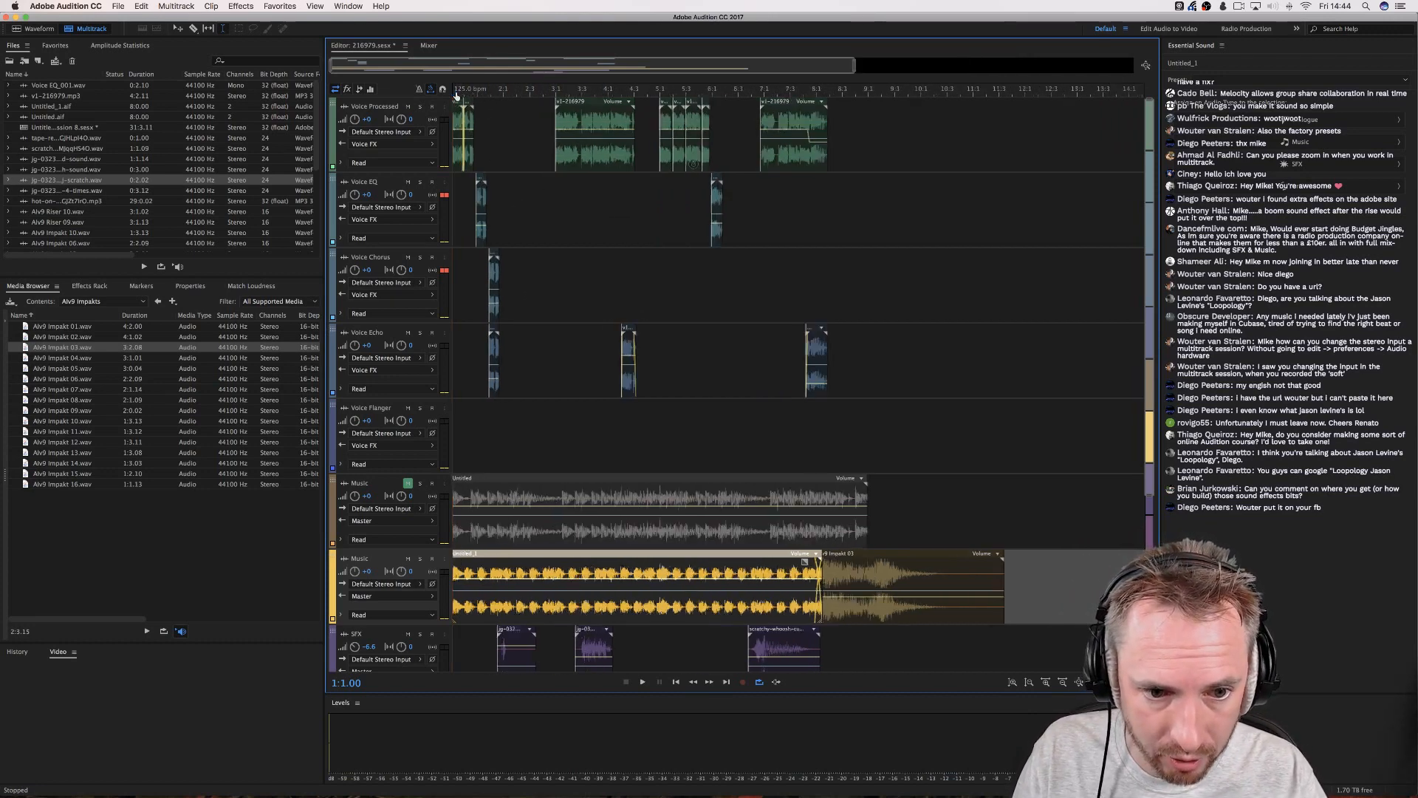
Solo the Voice Echo track and play each of its three clips with their echo tails.
key("=")
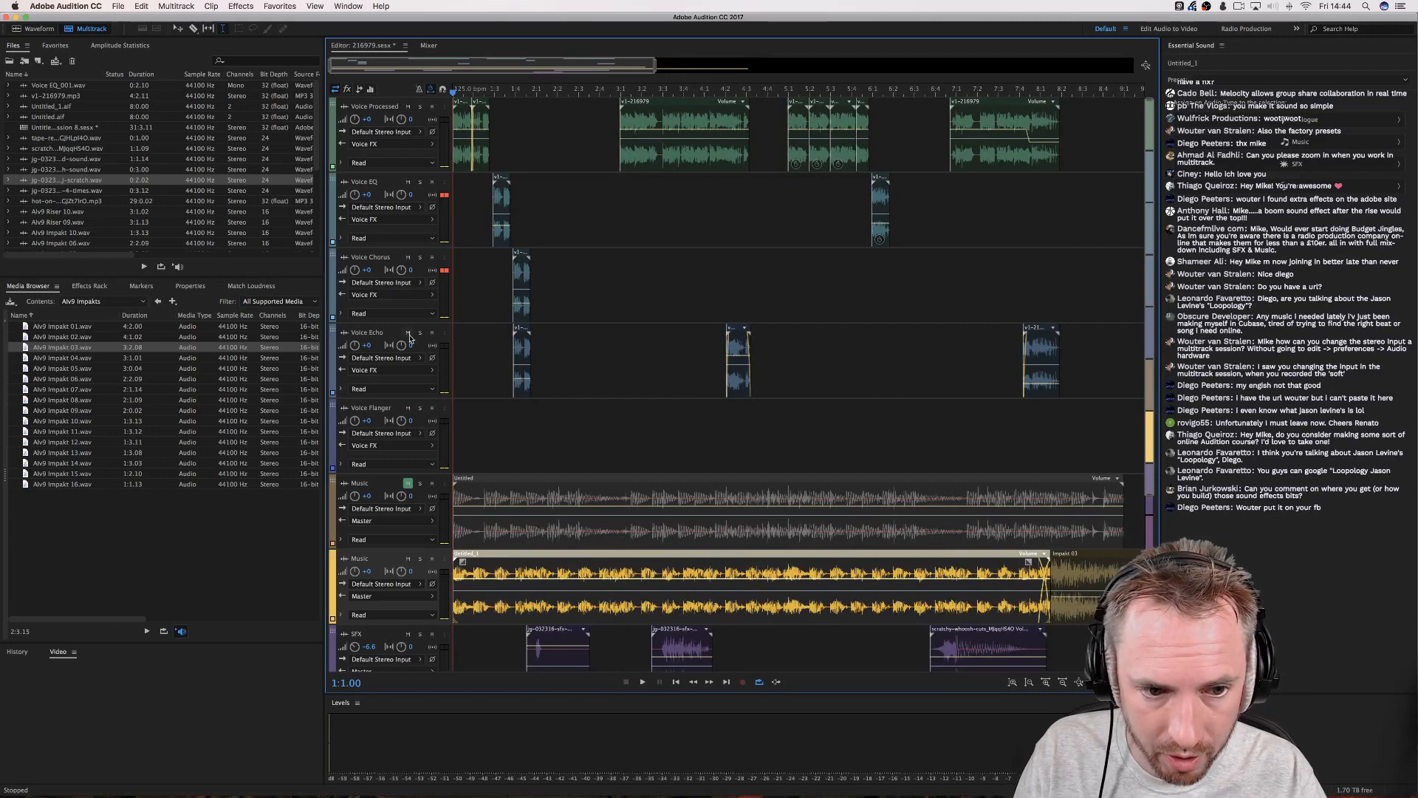
left_click(419, 333)
left_click(512, 373)
key("space")
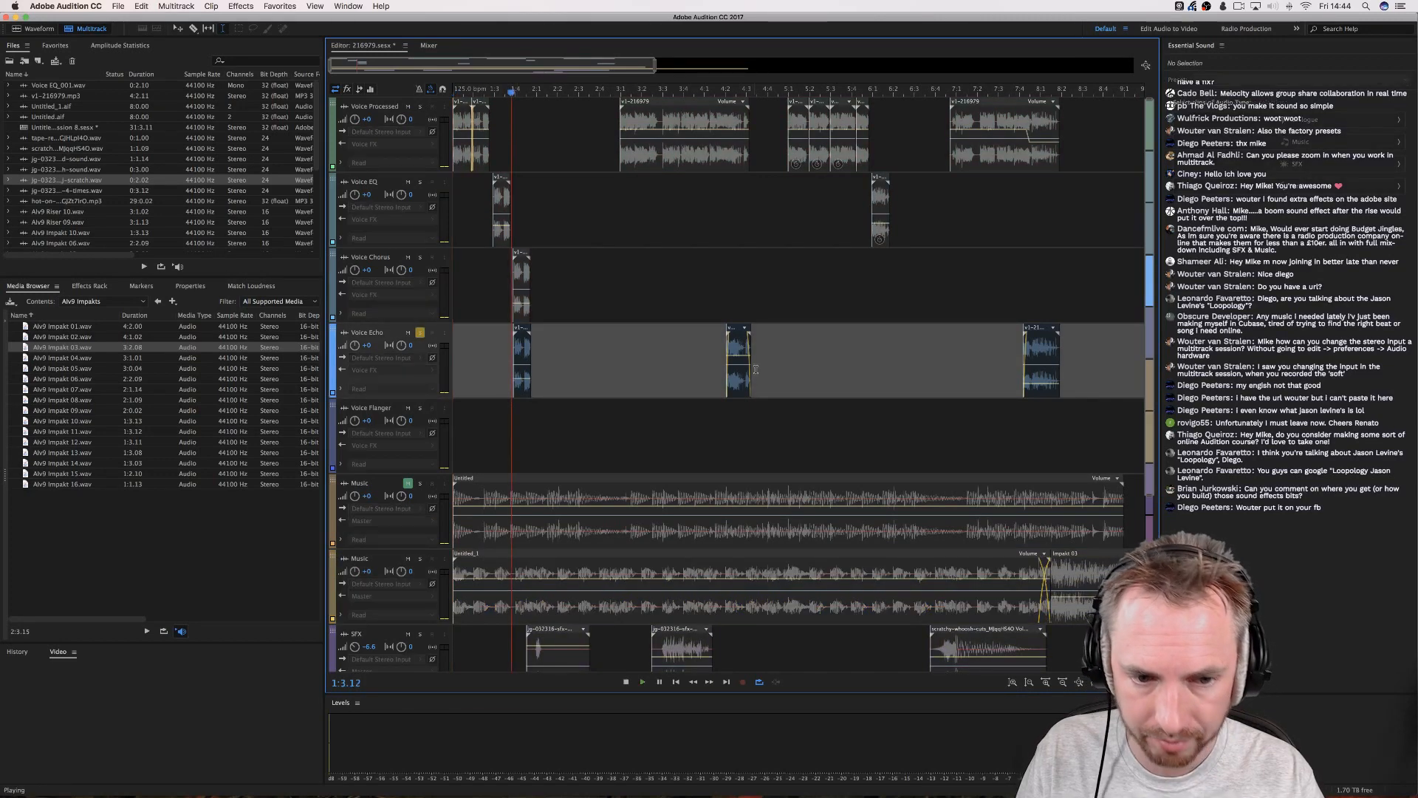
left_click(721, 305)
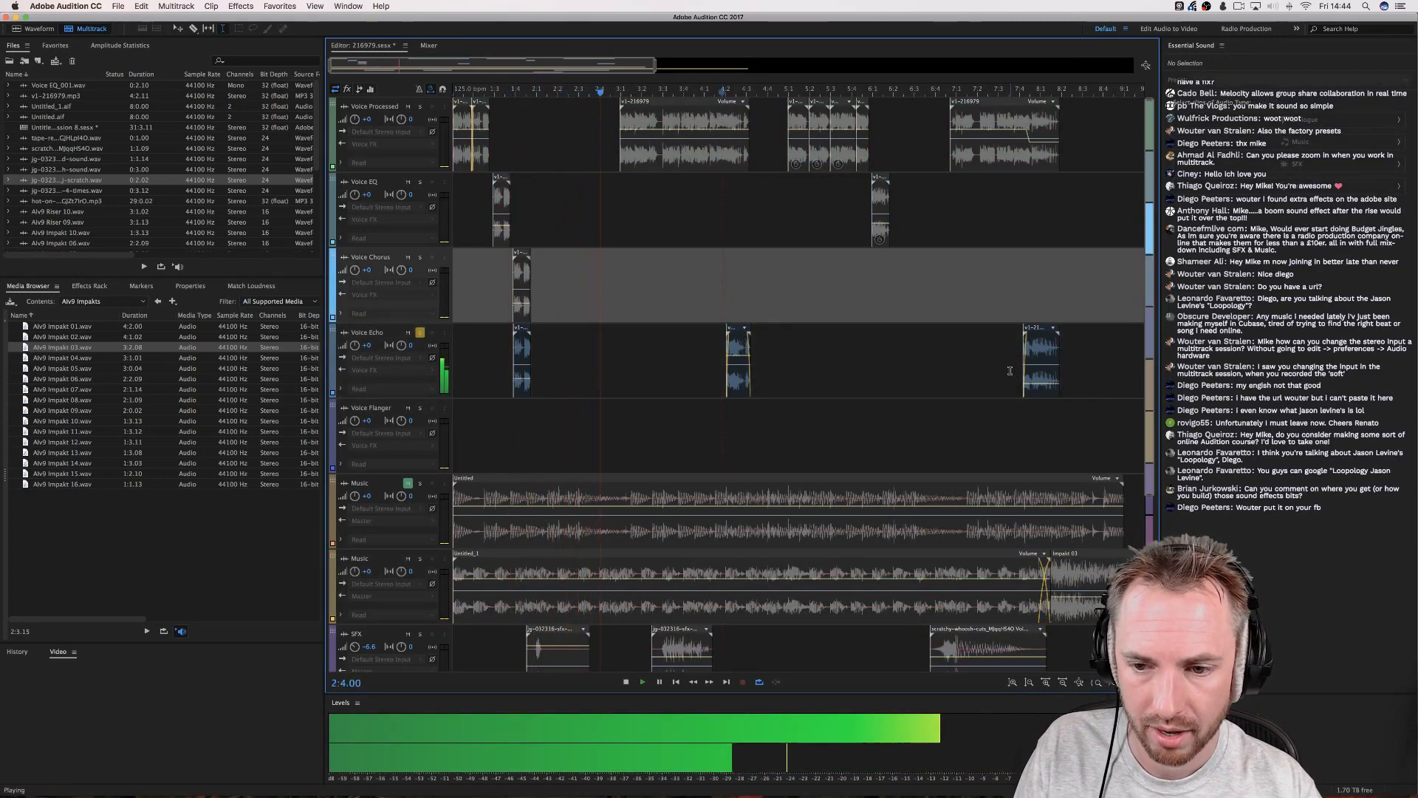
key("space")
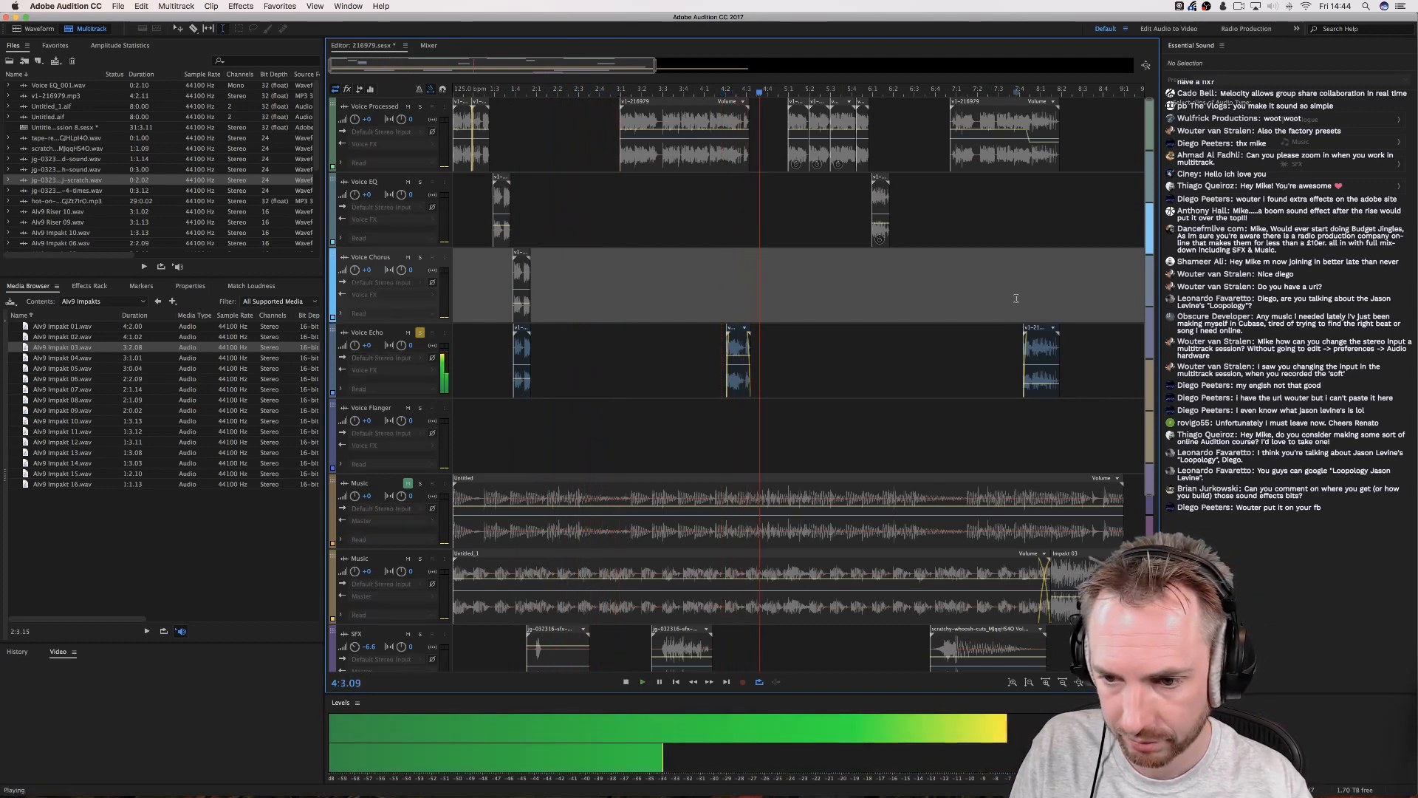
left_click(1016, 297)
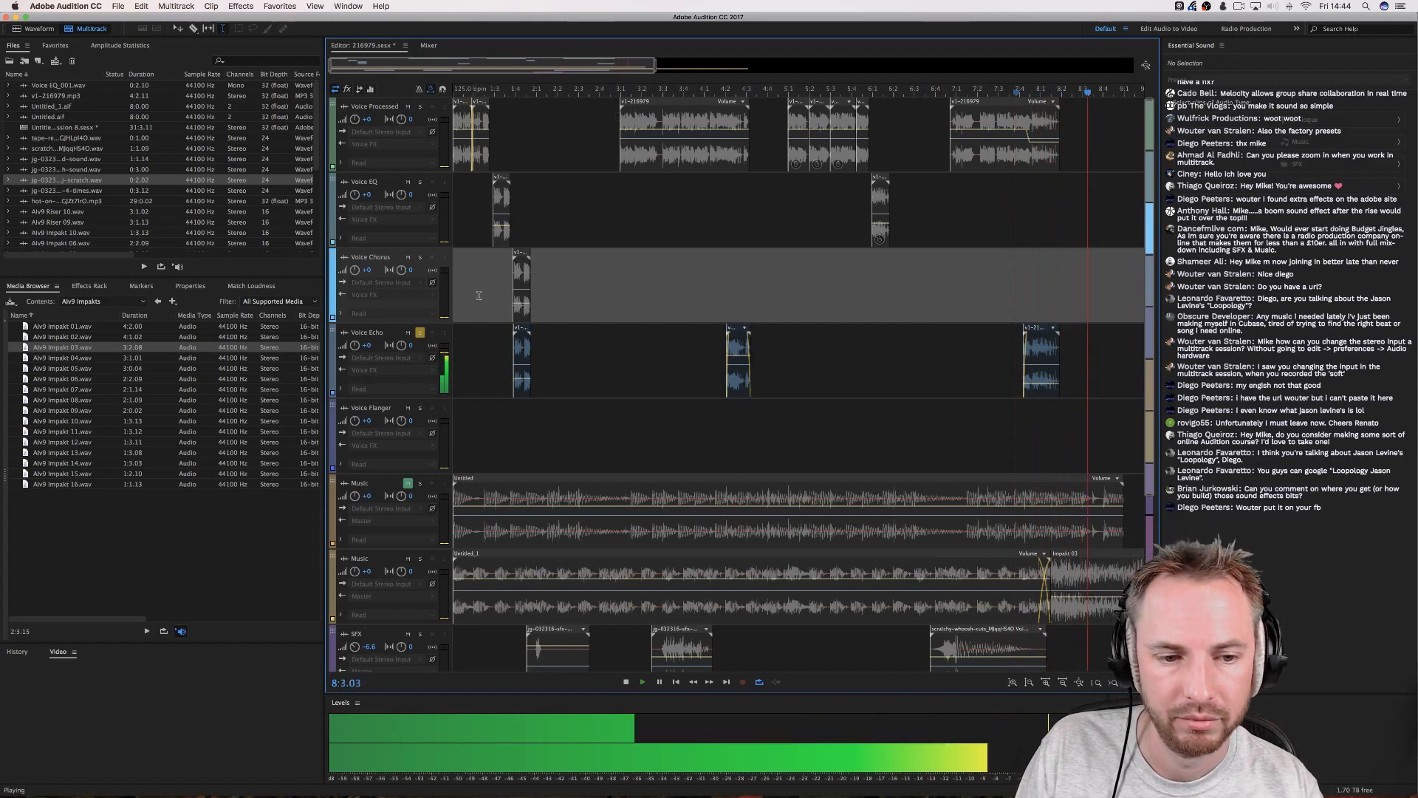
key("space")
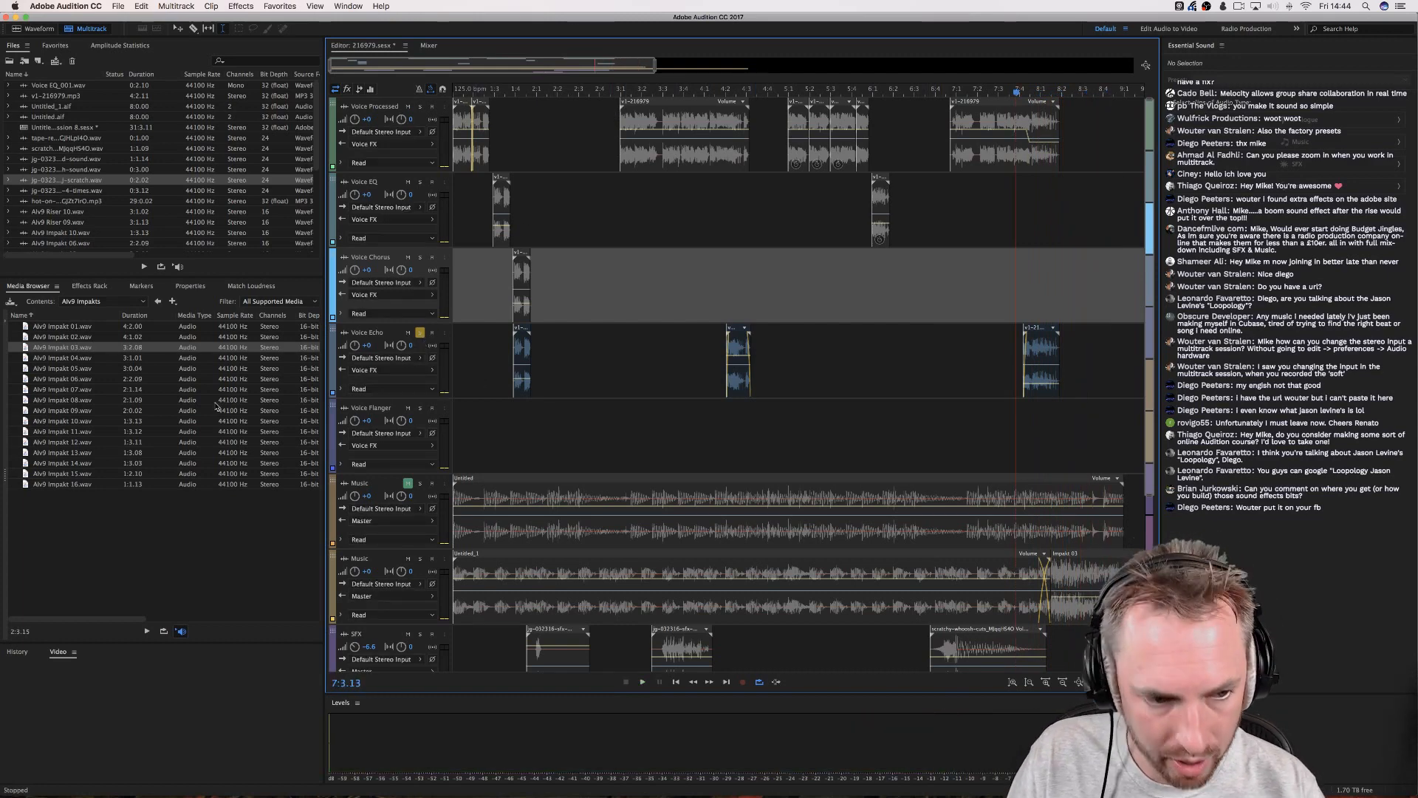
Add a Pitch Shifter in slot 8 of the Voice Chorus track's effects rack and set its cents to 0.
left_click(88, 286)
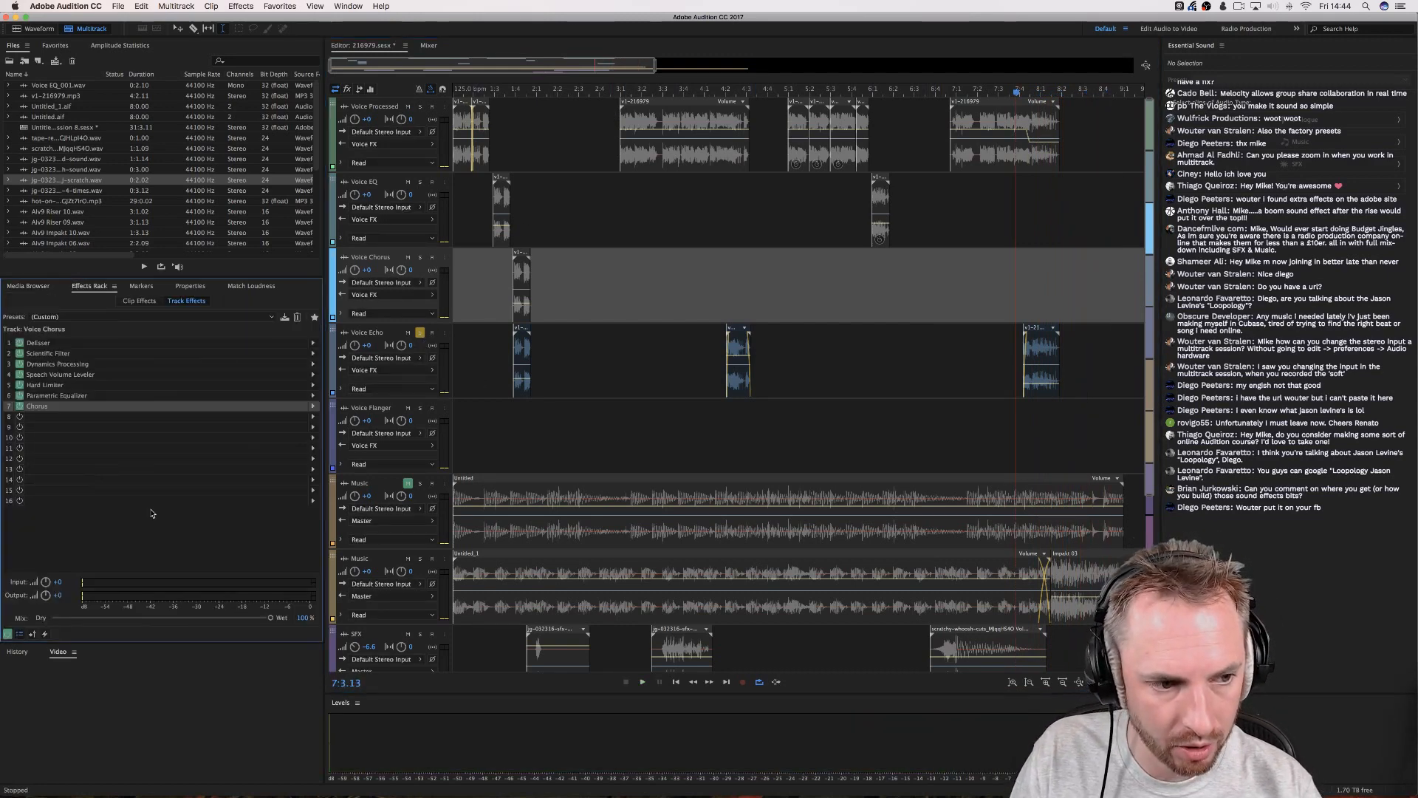
left_click(313, 419)
mouse_move(328, 466)
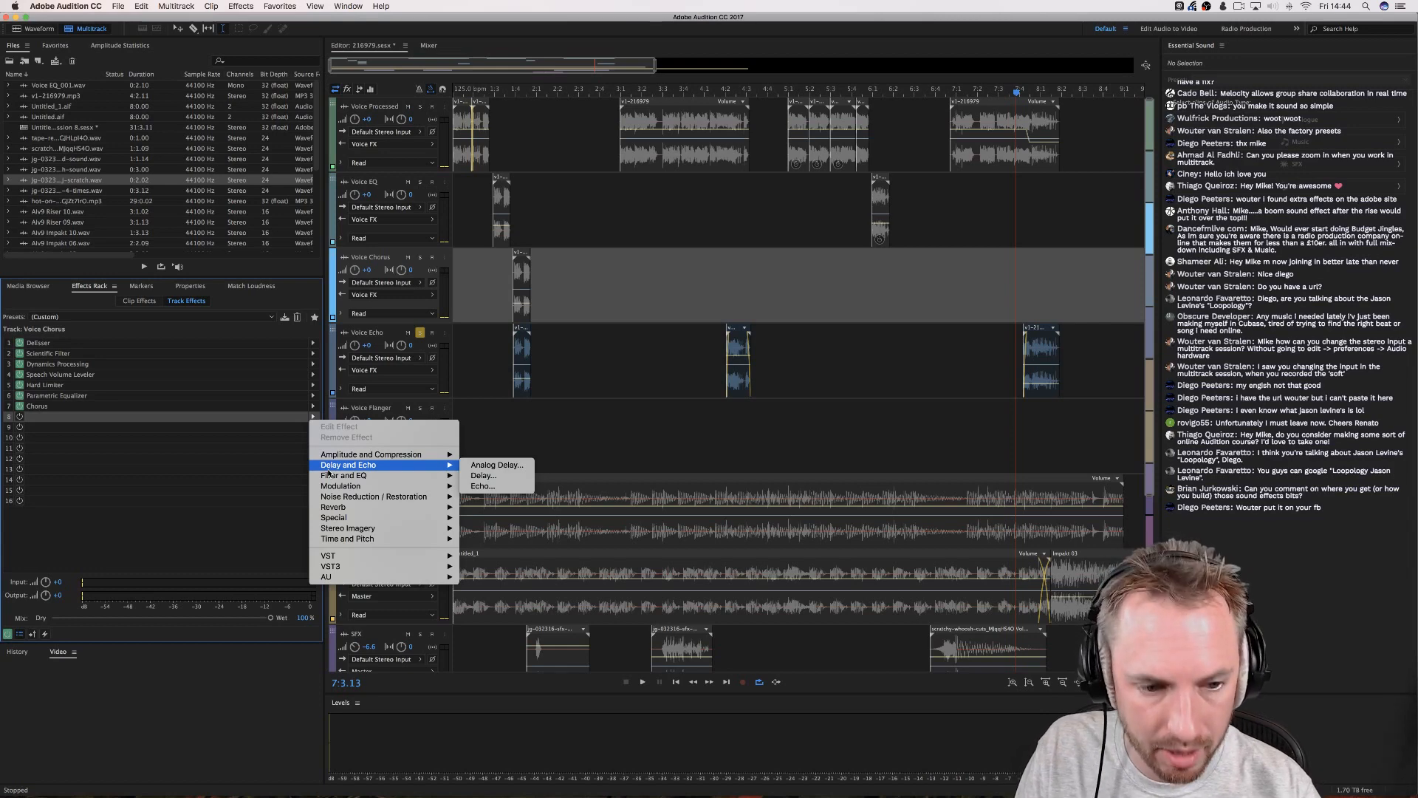
mouse_move(429, 539)
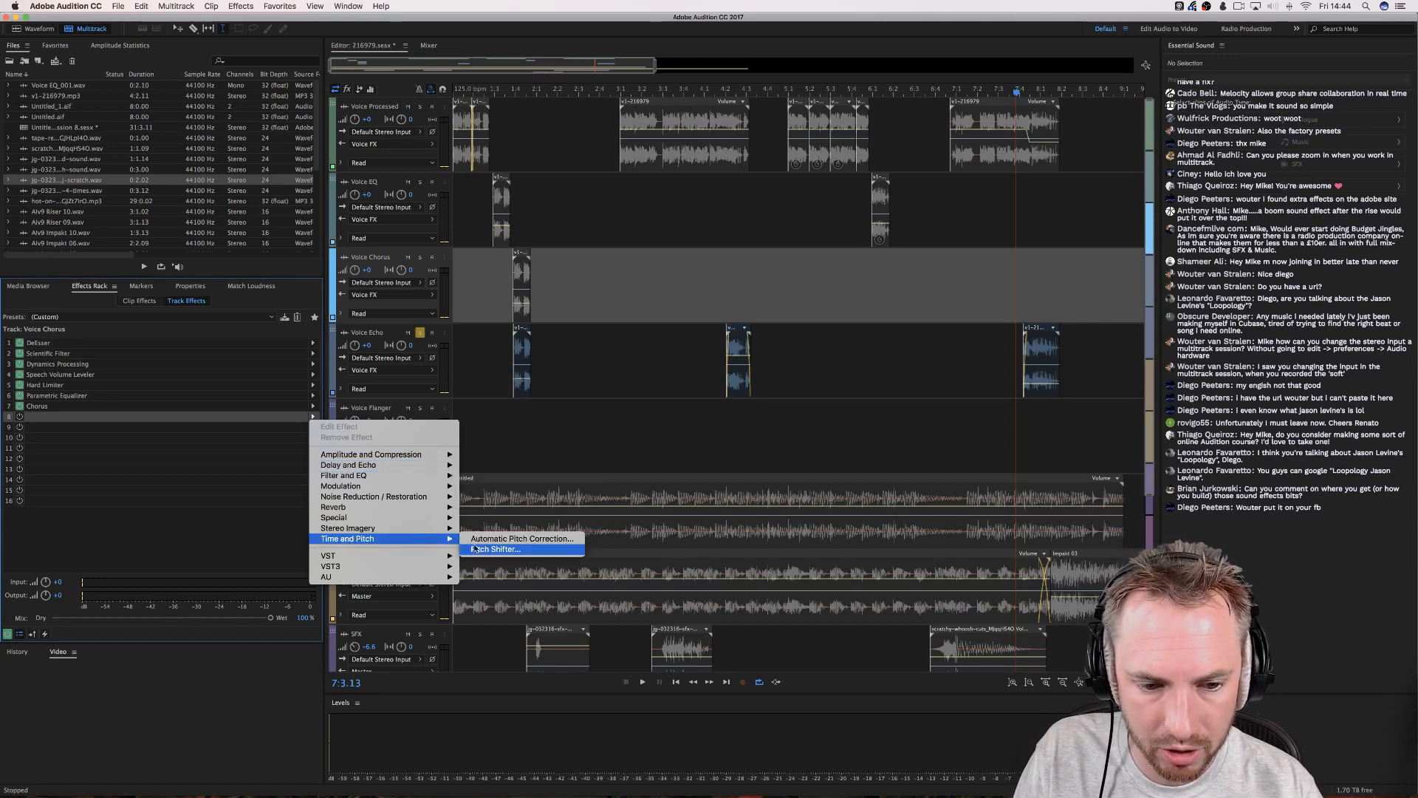
left_click(476, 549)
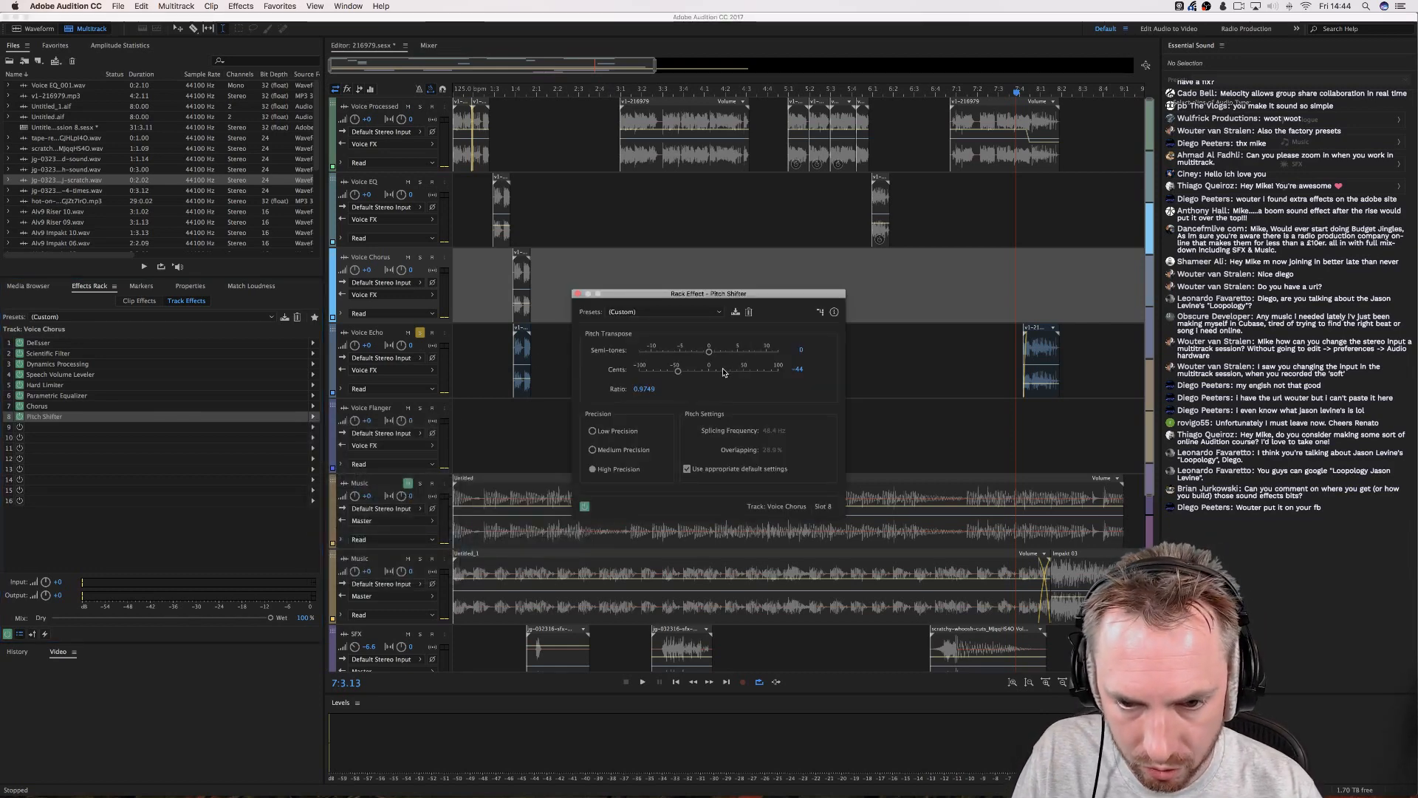
left_click(796, 370)
type("0")
key("Return")
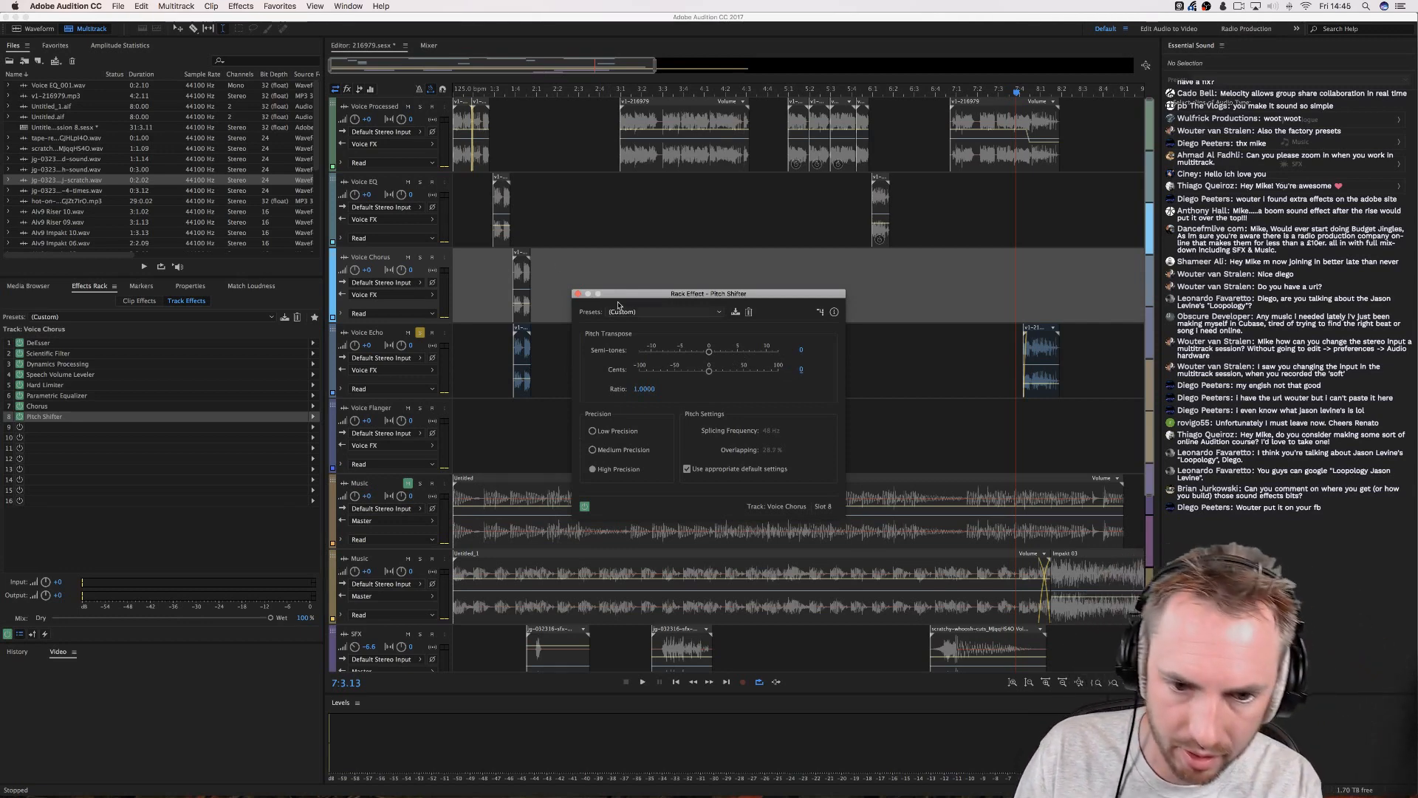
left_click(578, 294)
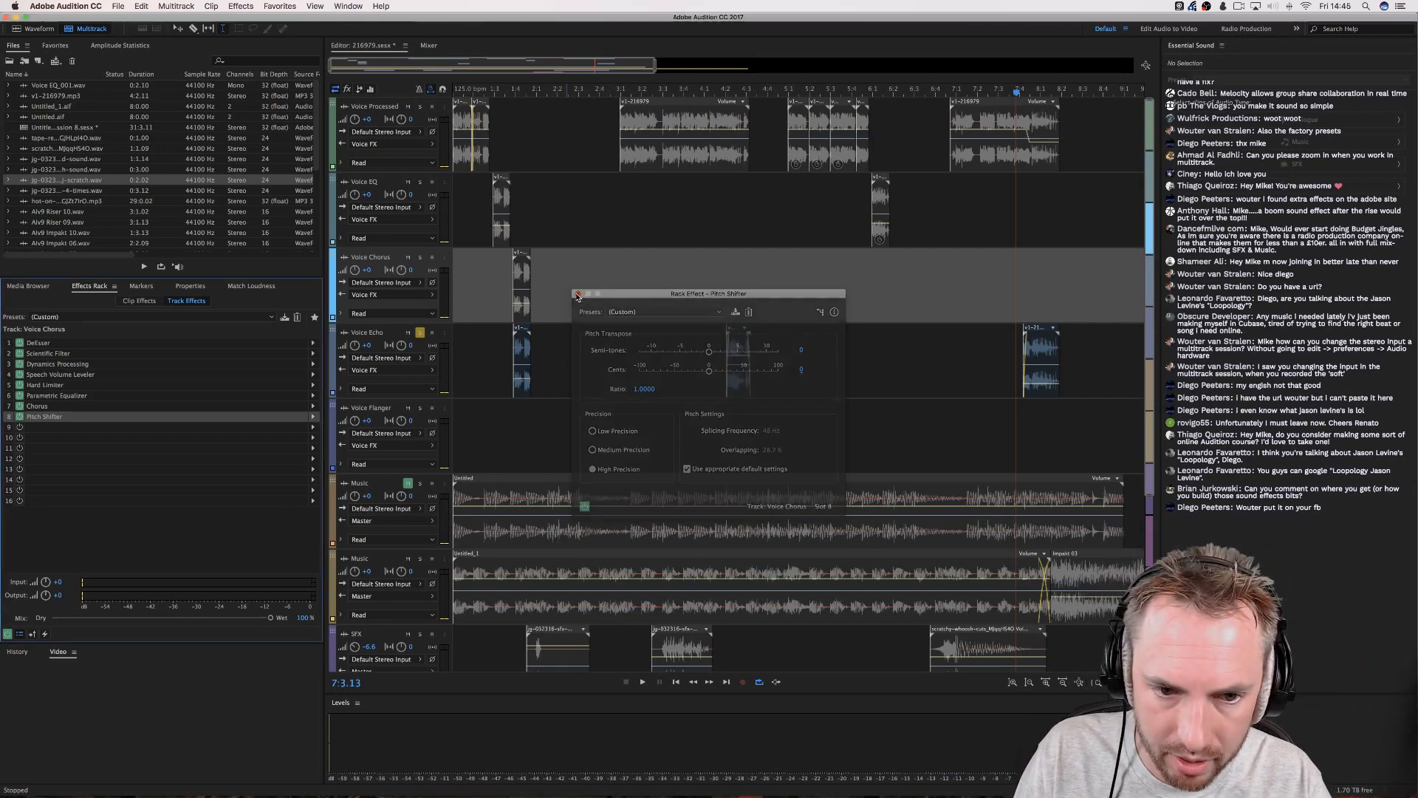
Expand the Voice Echo track's envelopes and add a Pitch Shifter in rack slot 8 with cents set to 0.
left_click(341, 390)
left_click(391, 404)
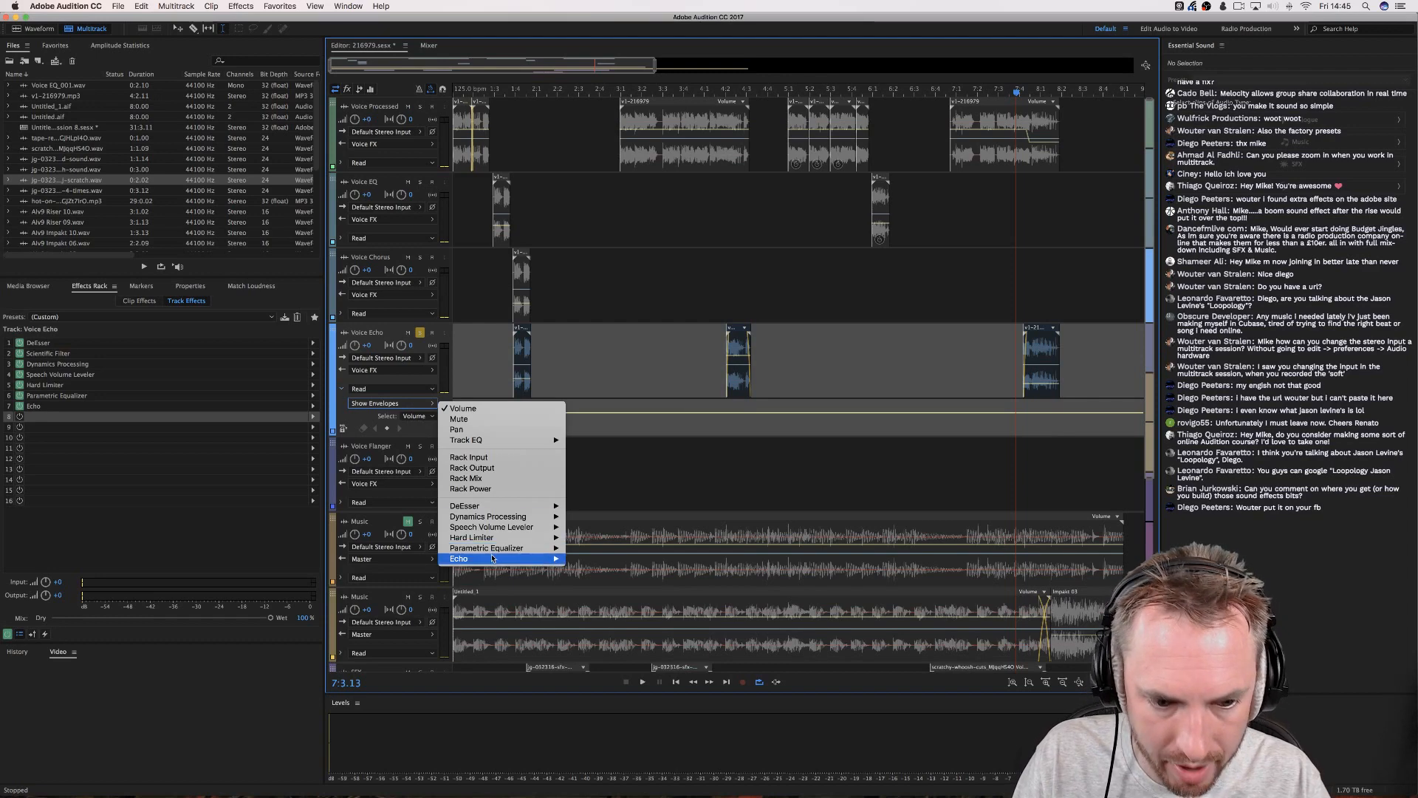
left_click(46, 418)
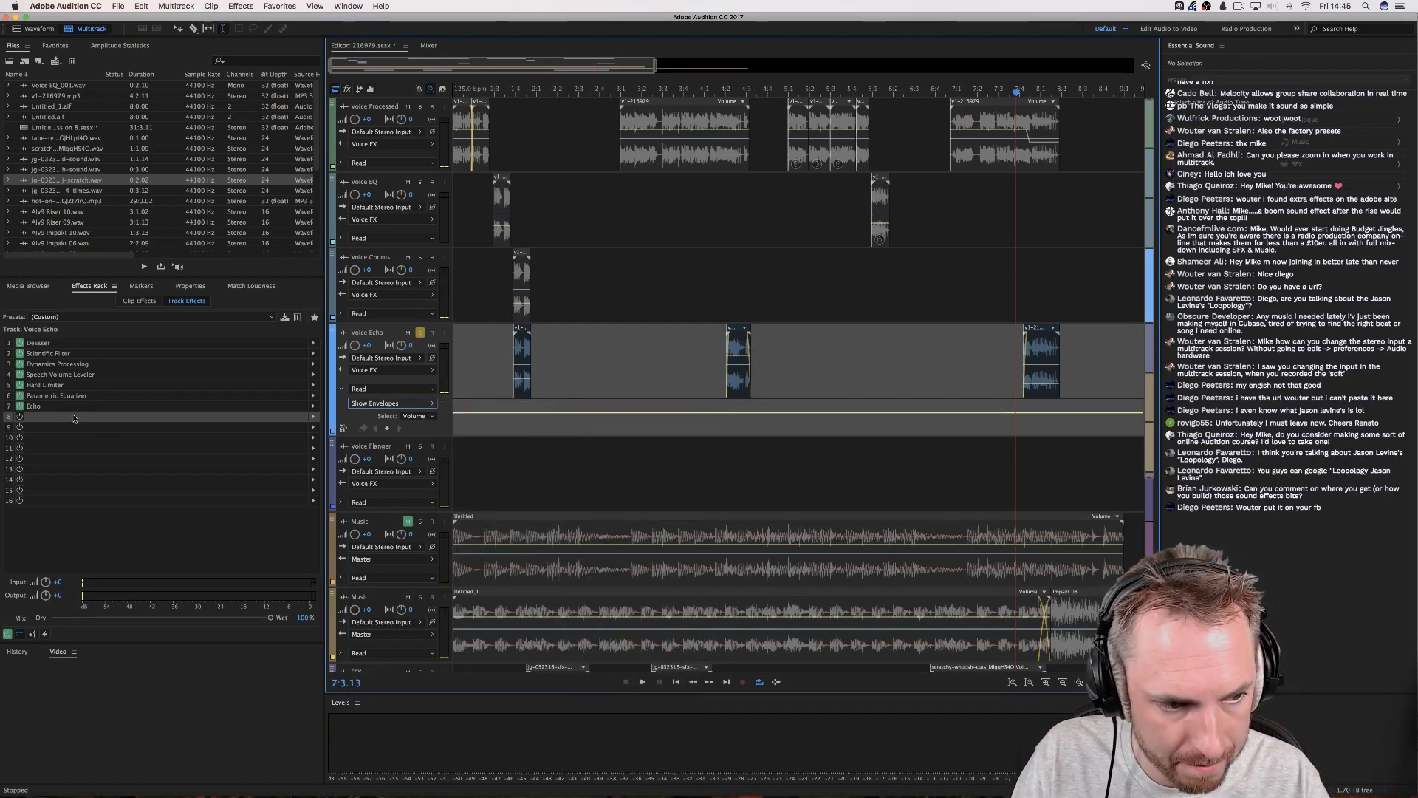
left_click(310, 418)
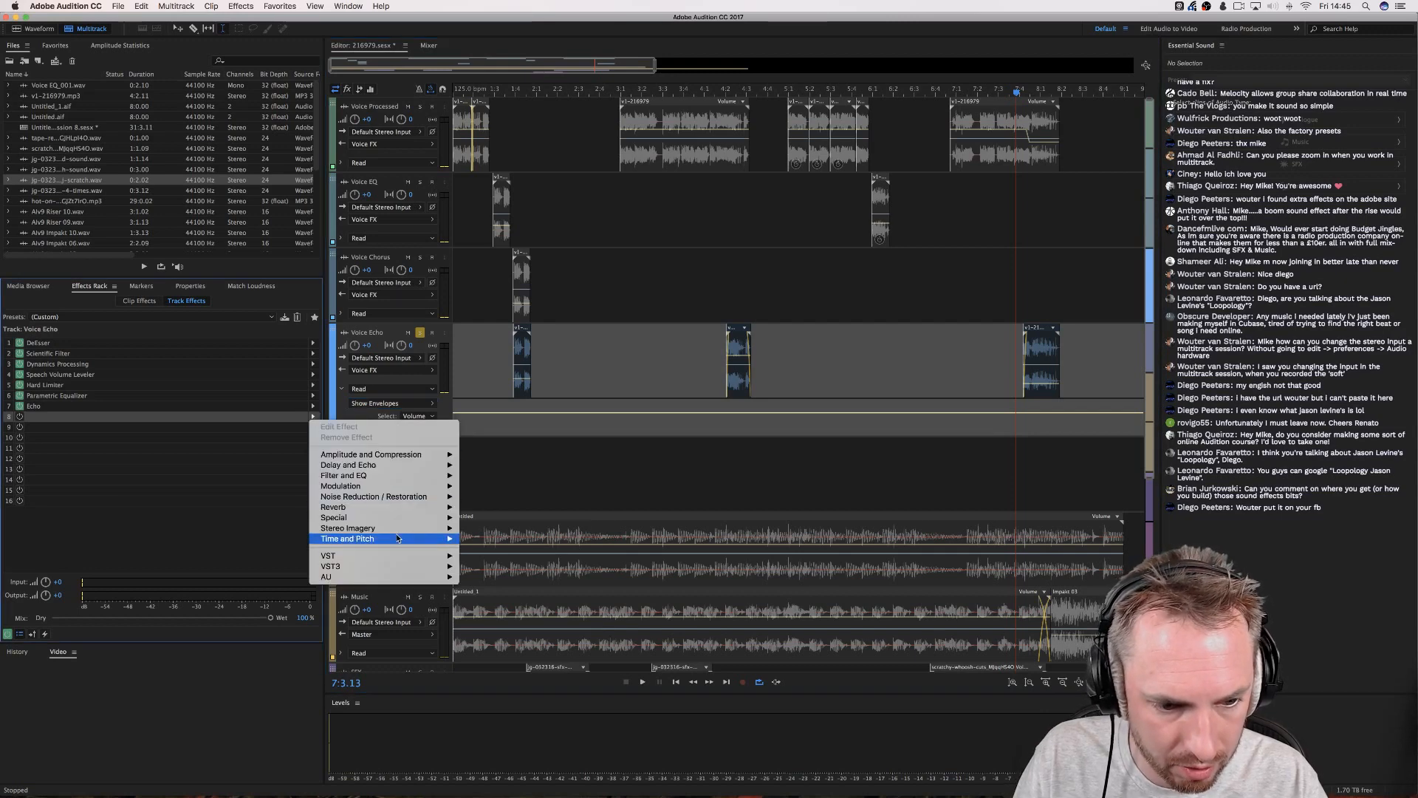
mouse_move(399, 538)
left_click(499, 549)
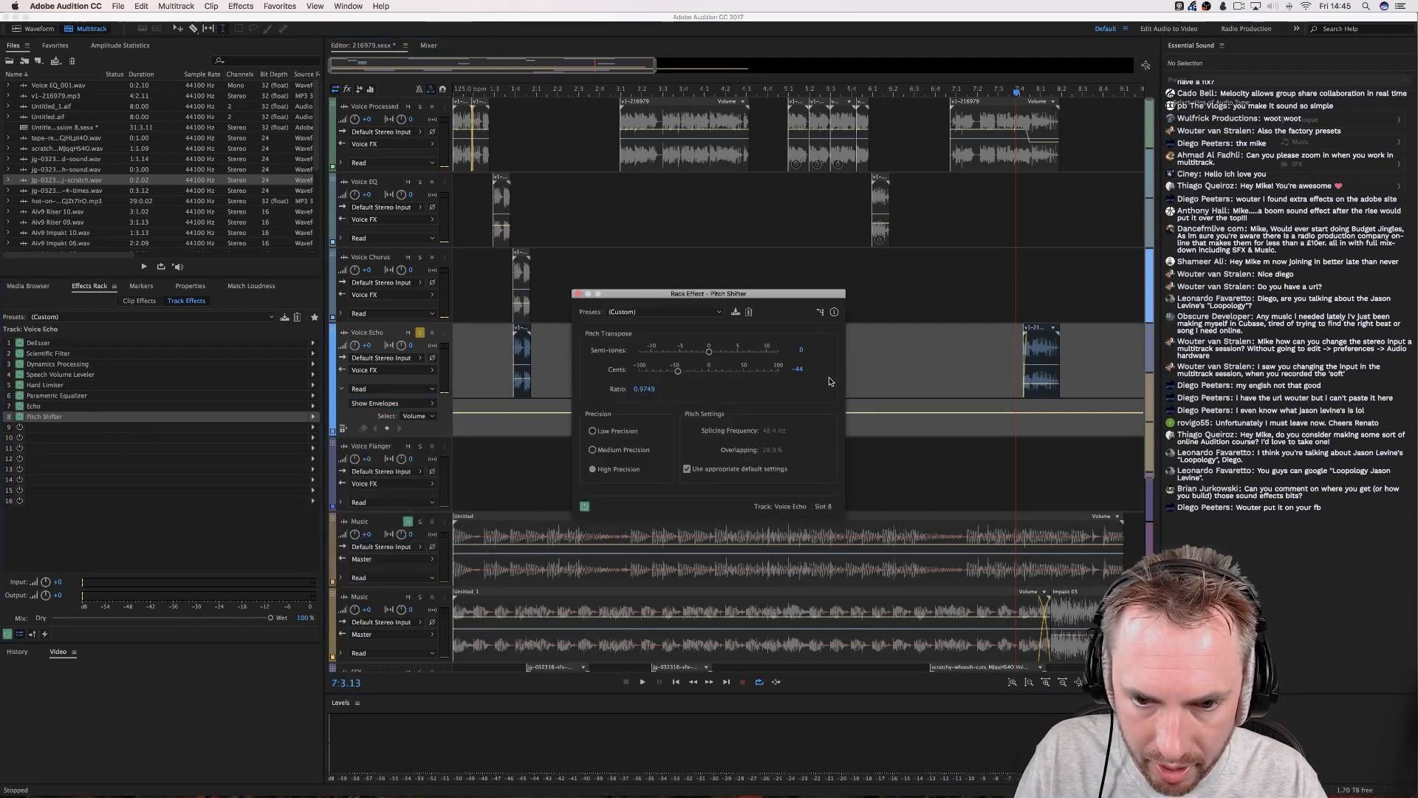
left_click(799, 370)
type("0")
key("Return")
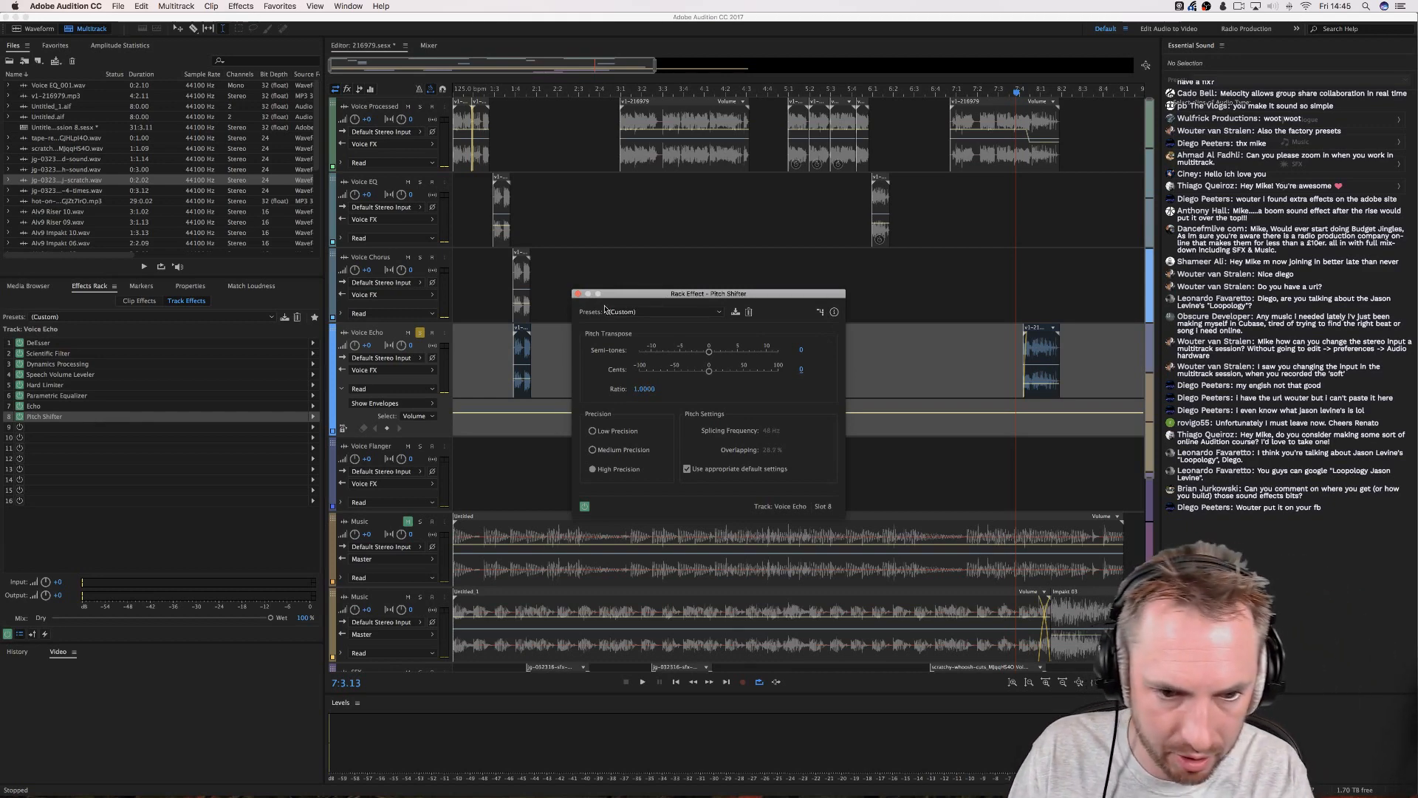
left_click(578, 293)
Show Voice Echo's Pitch Shifter Transpose Ratio envelope, raise it gradually from the first clip's end to just before the second clip, and play it.
left_click(390, 403)
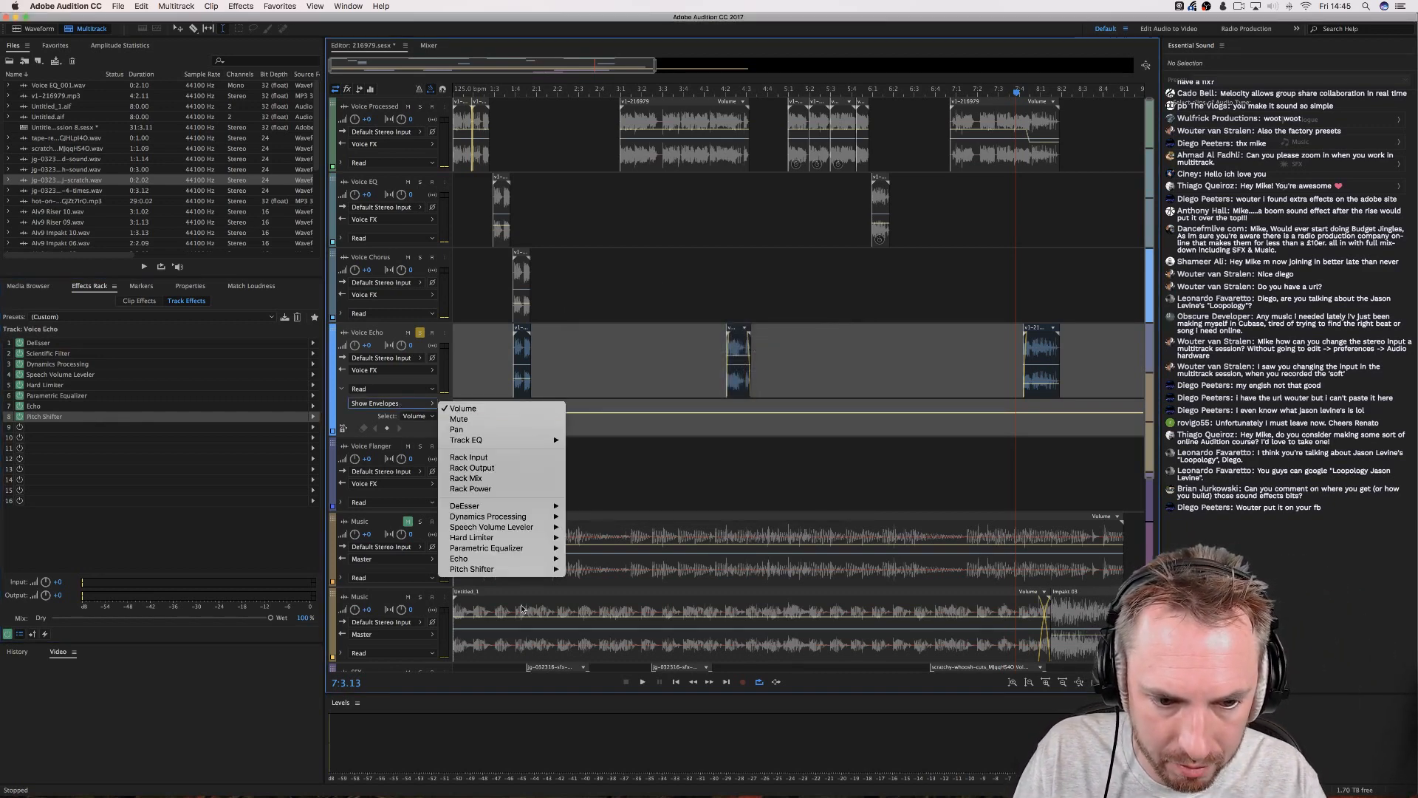
mouse_move(488, 569)
left_click(602, 570)
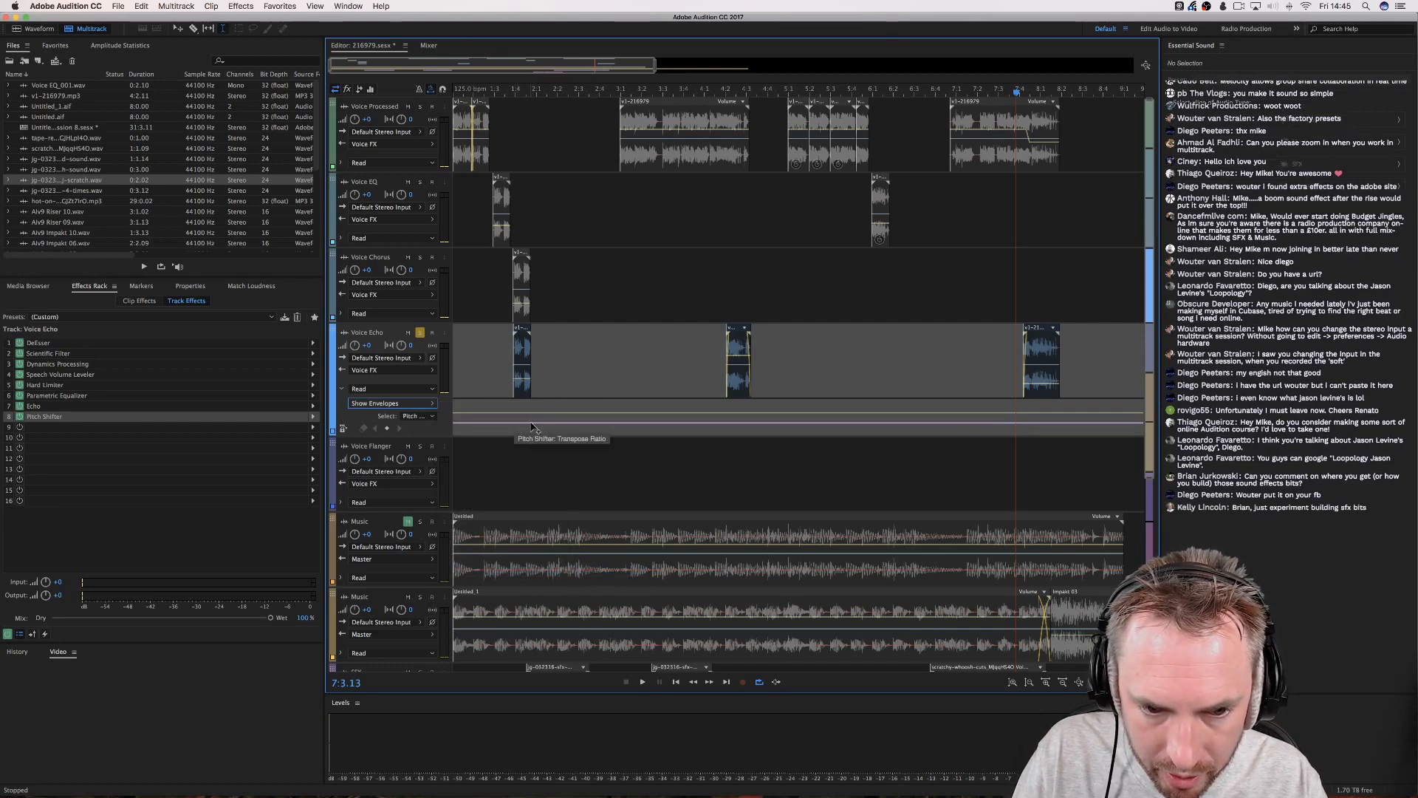
left_click(532, 424)
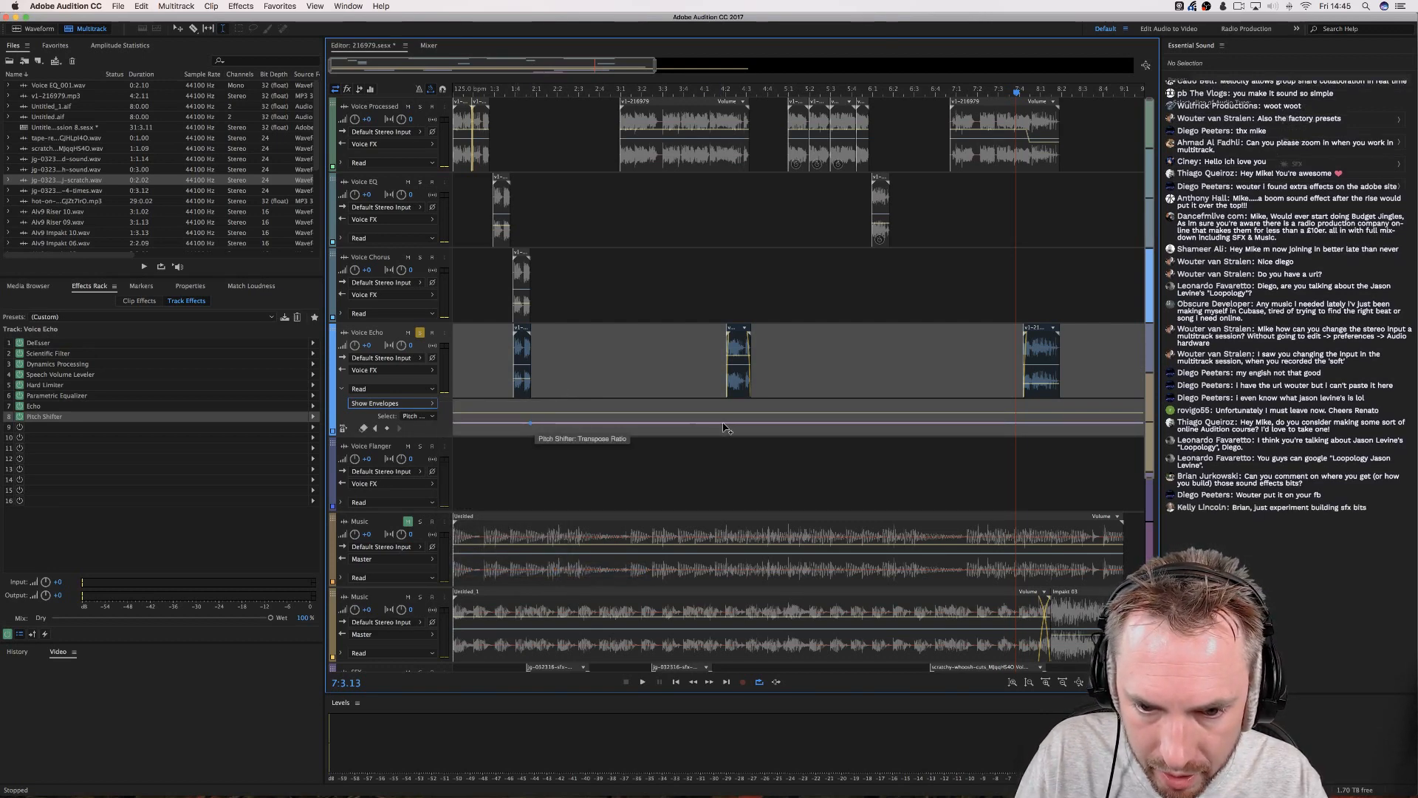
left_click_drag(715, 422, 716, 419)
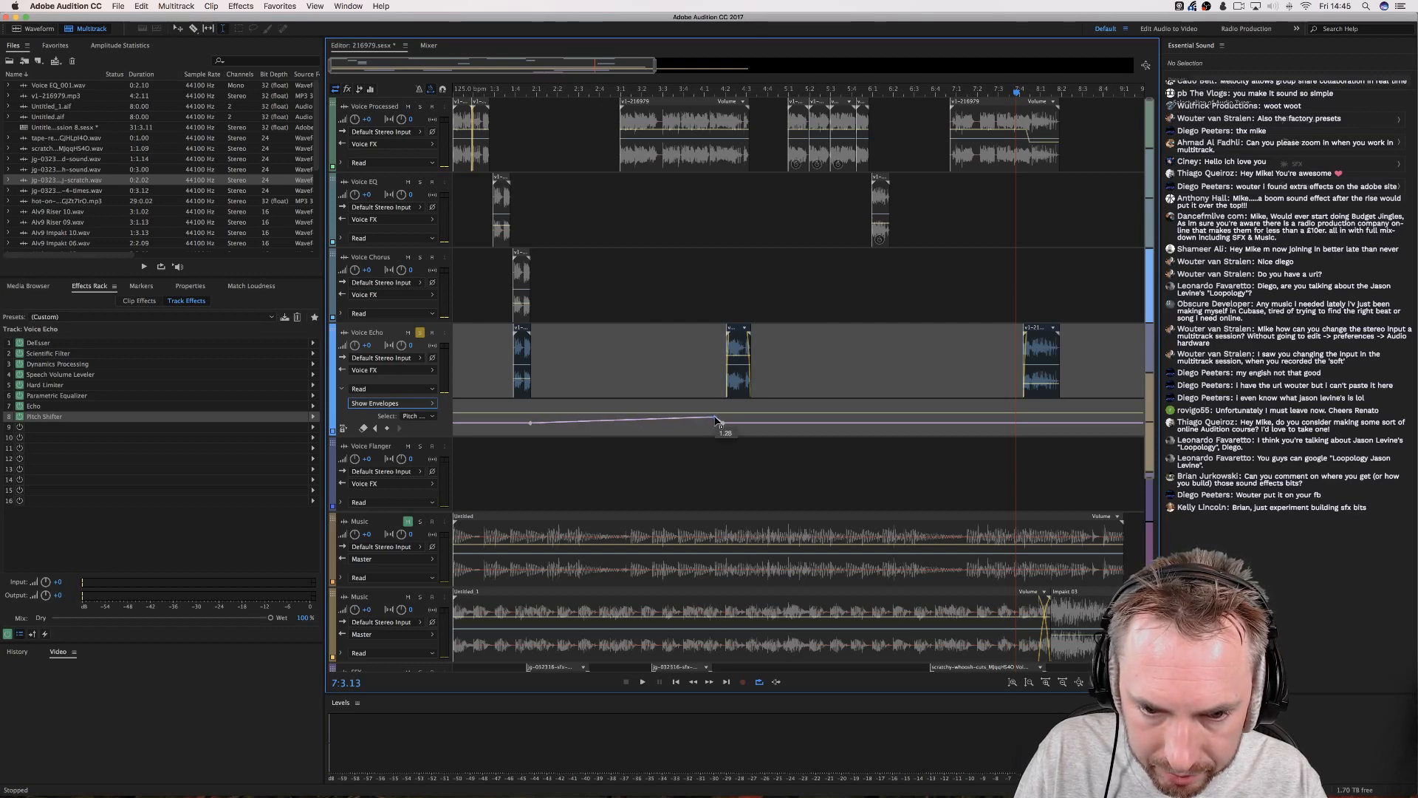
left_click(500, 368)
key("space")
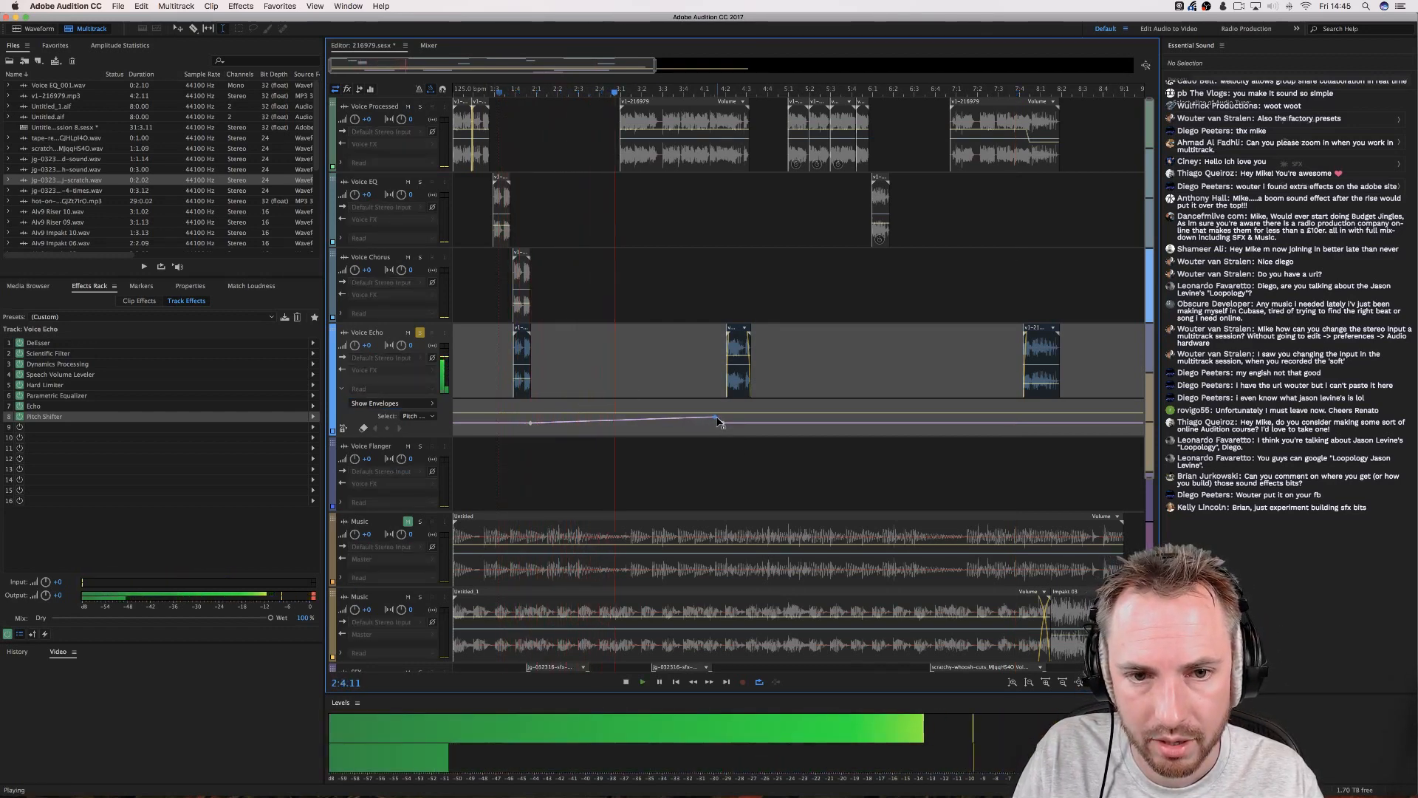
Reshape the Transpose Ratio envelope into a steeper rise peaking just before the second Voice Echo clip and dropping straight back, auditioning from 1:3.03.
left_click_drag(716, 418, 625, 415)
key("space")
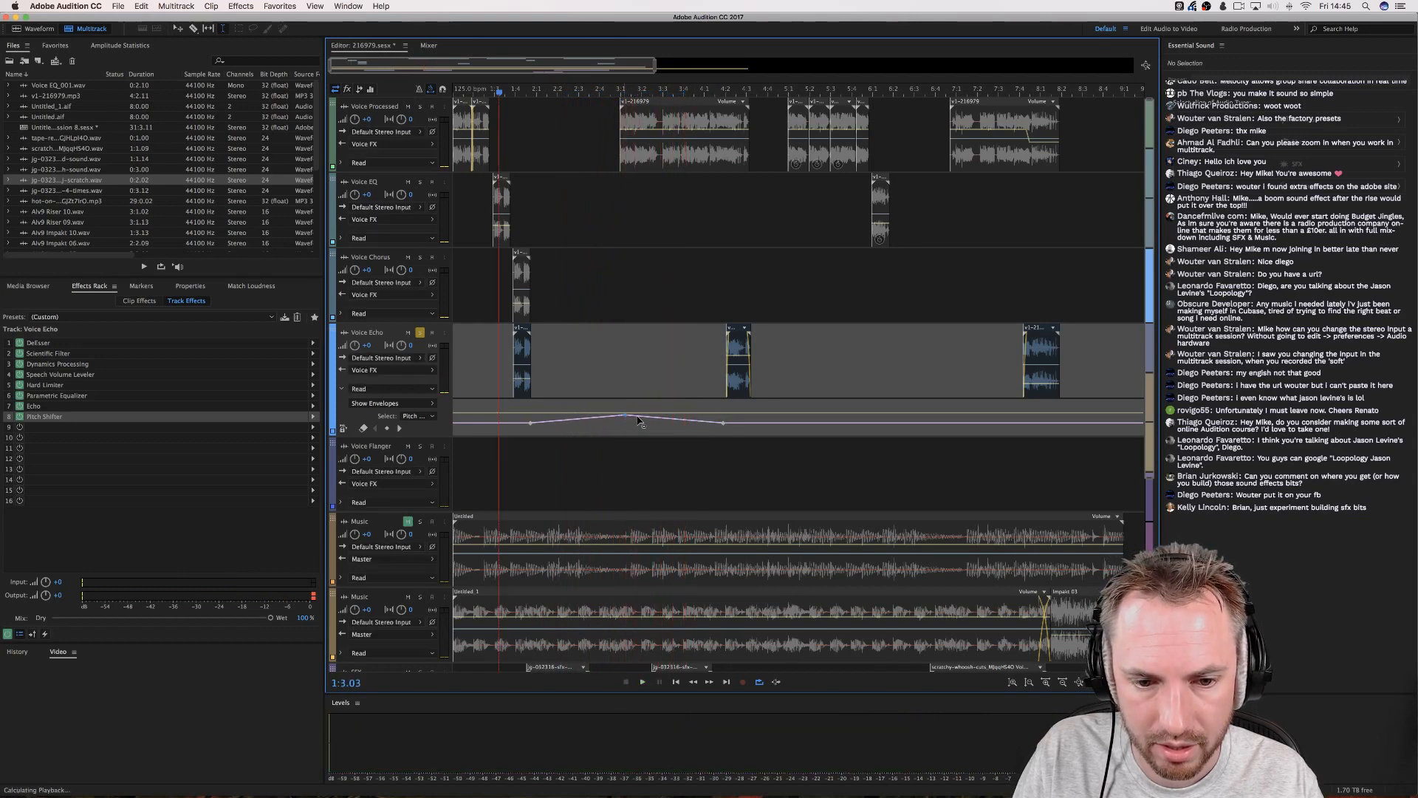
key("space")
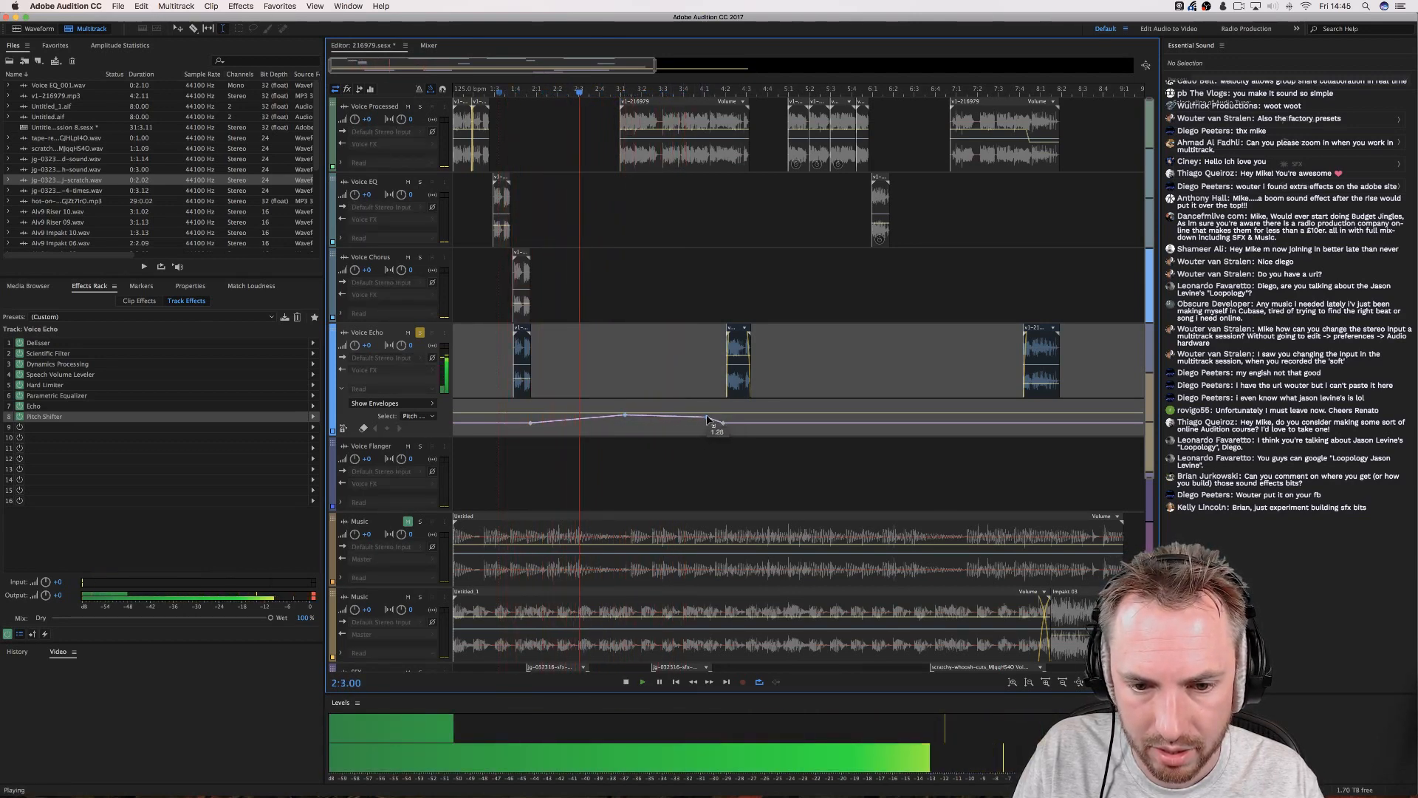
left_click_drag(708, 420, 630, 399)
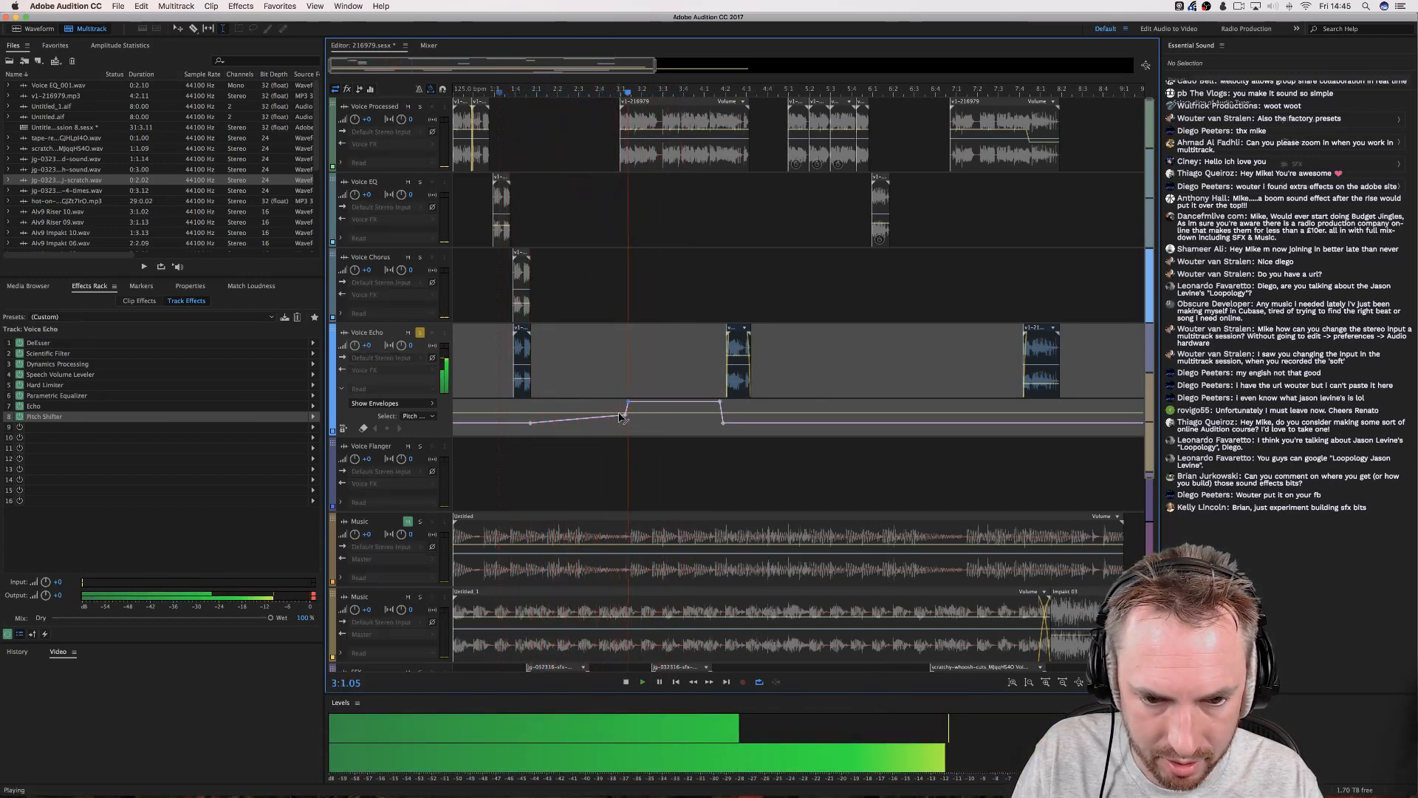
left_click_drag(628, 401, 648, 411)
key("space")
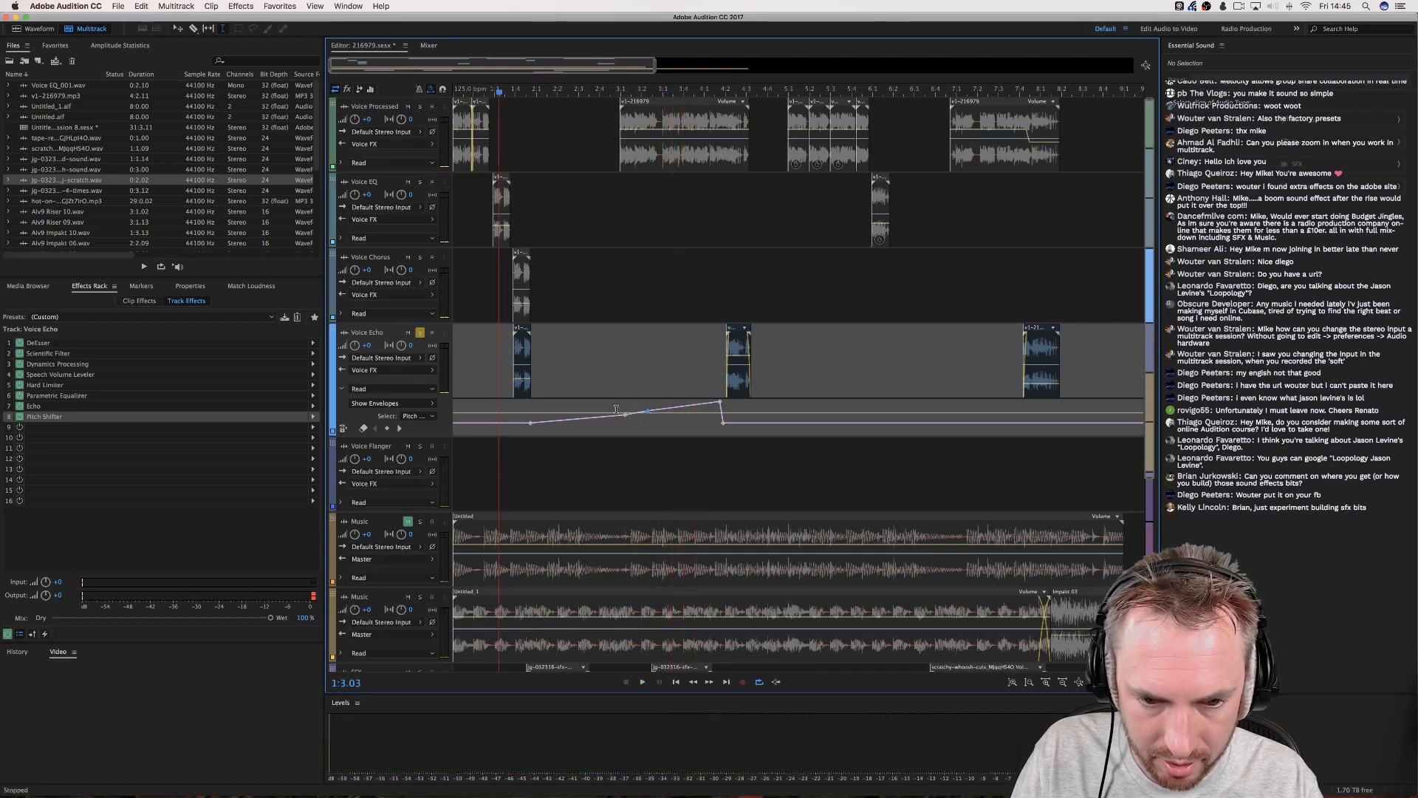
Lower Voice Echo's volume envelope between about 3:1 and the second clip so the first echo tail is cut, and play from 1:3.03.
left_click(616, 413)
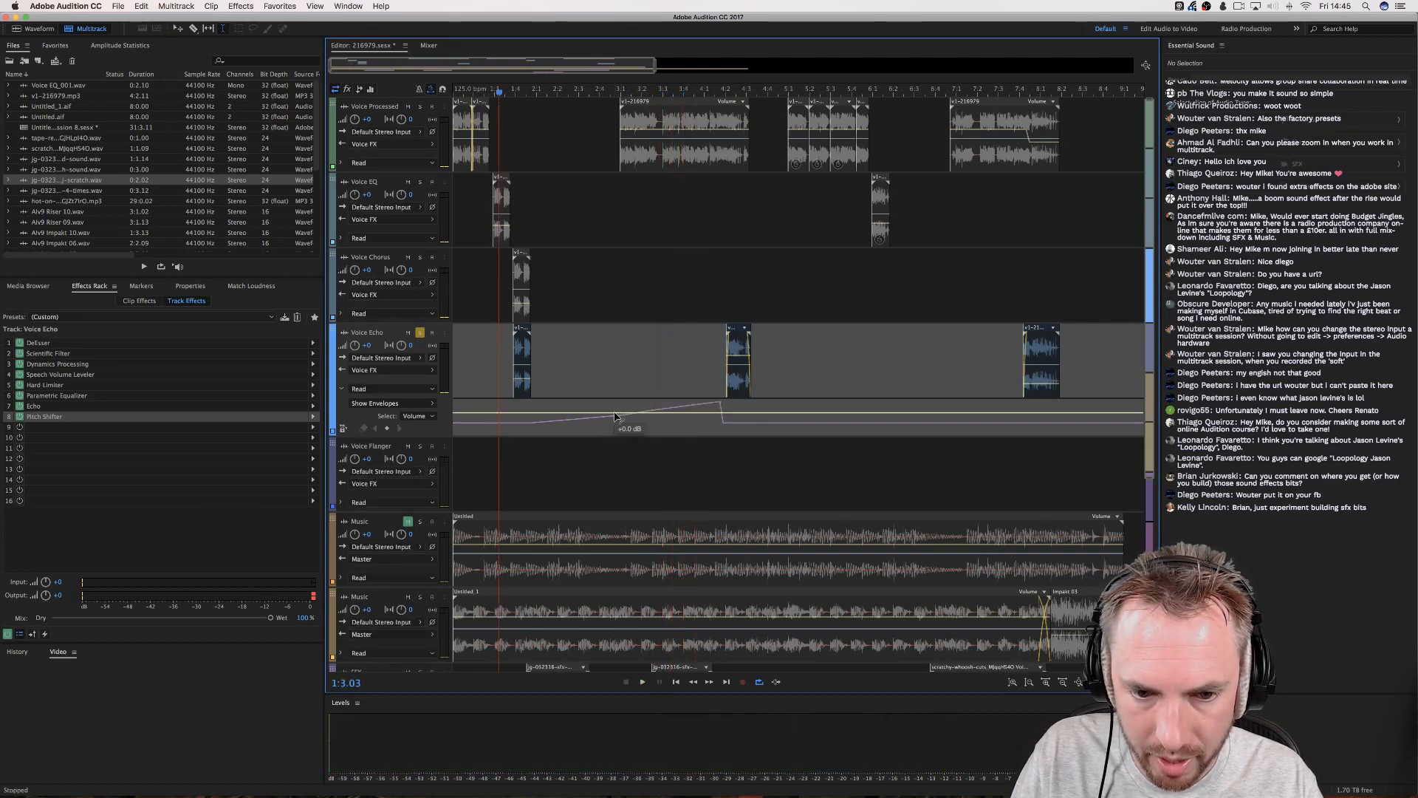
left_click(616, 413)
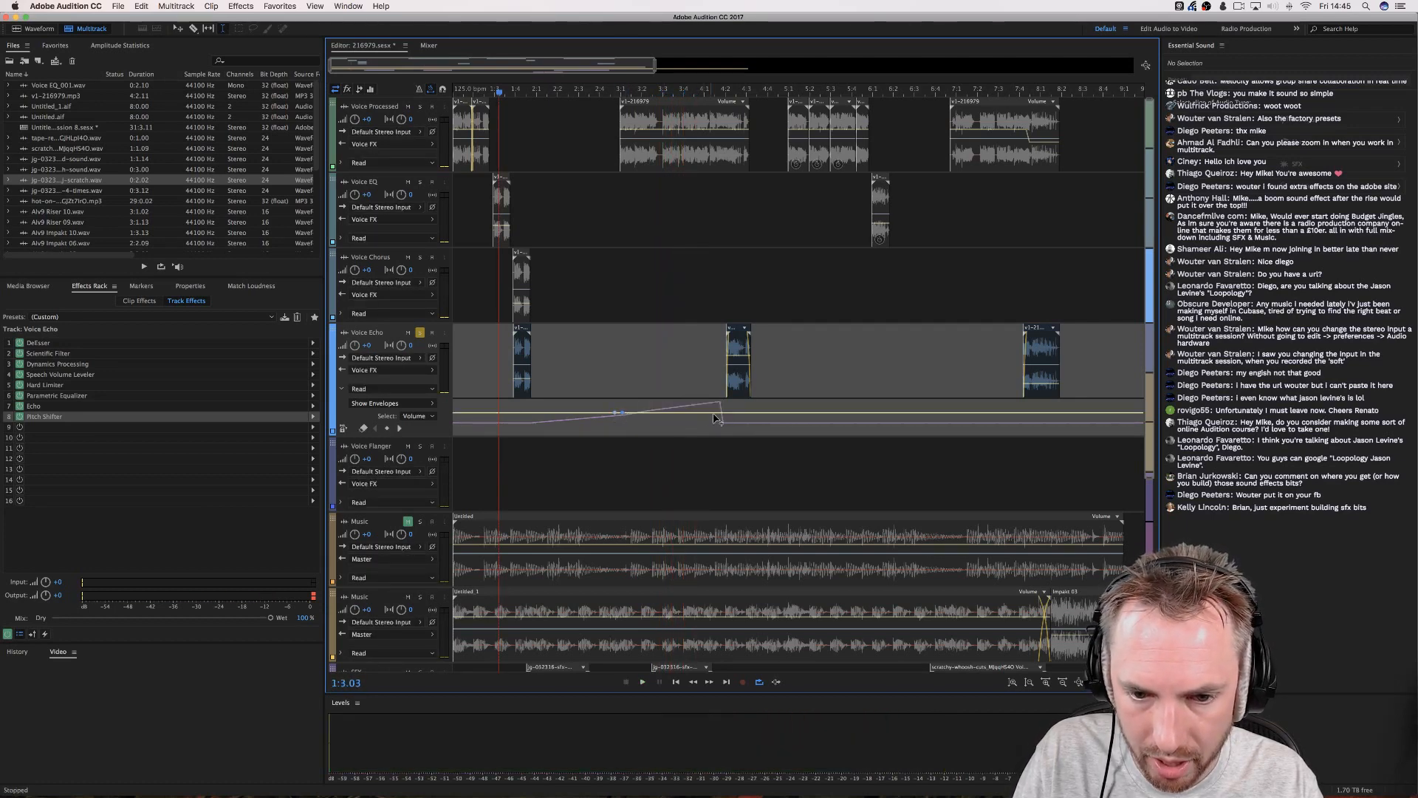
left_click_drag(723, 413, 626, 430)
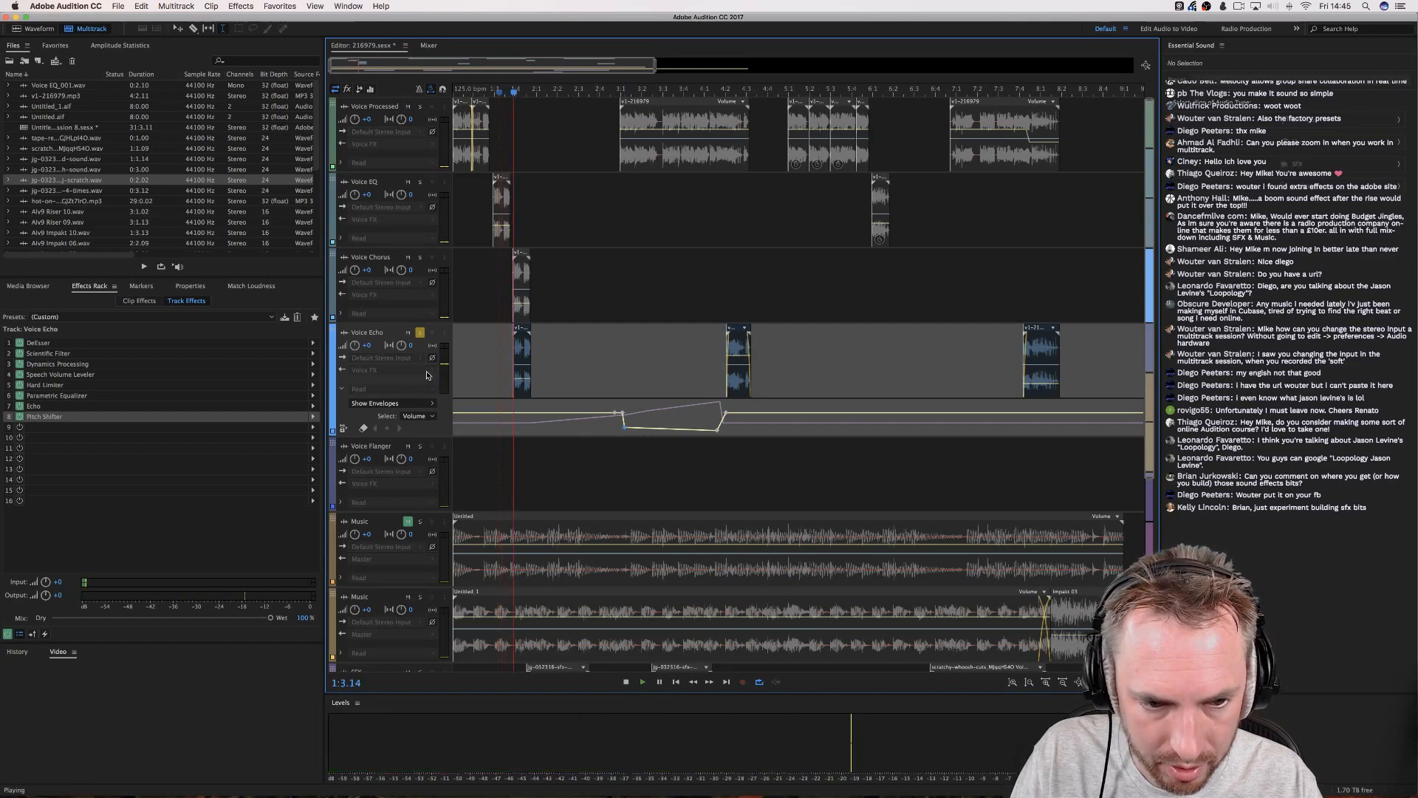
Turn off solo on the Voice Echo track and play the full mix from 1:3.03.
key("space")
left_click(419, 334)
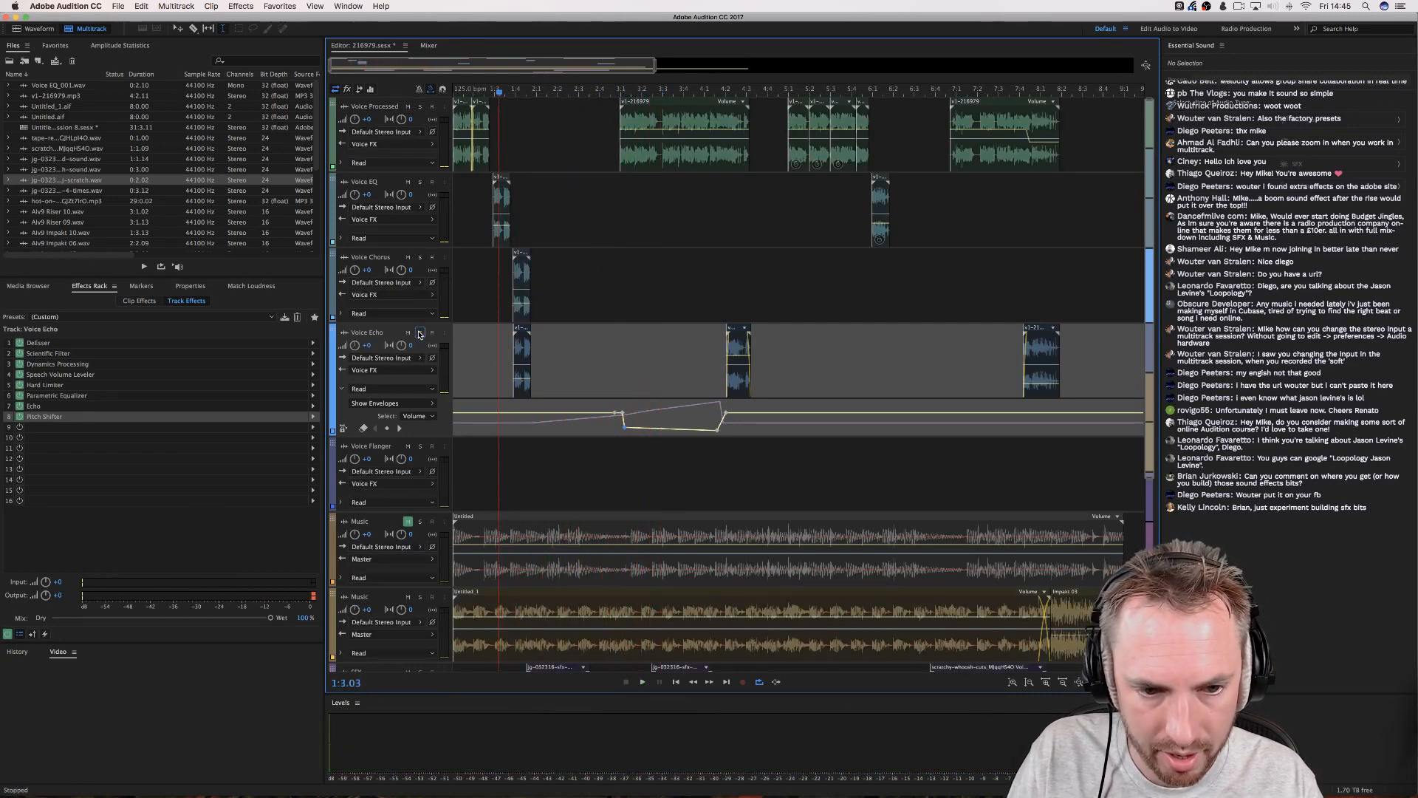
key("space")
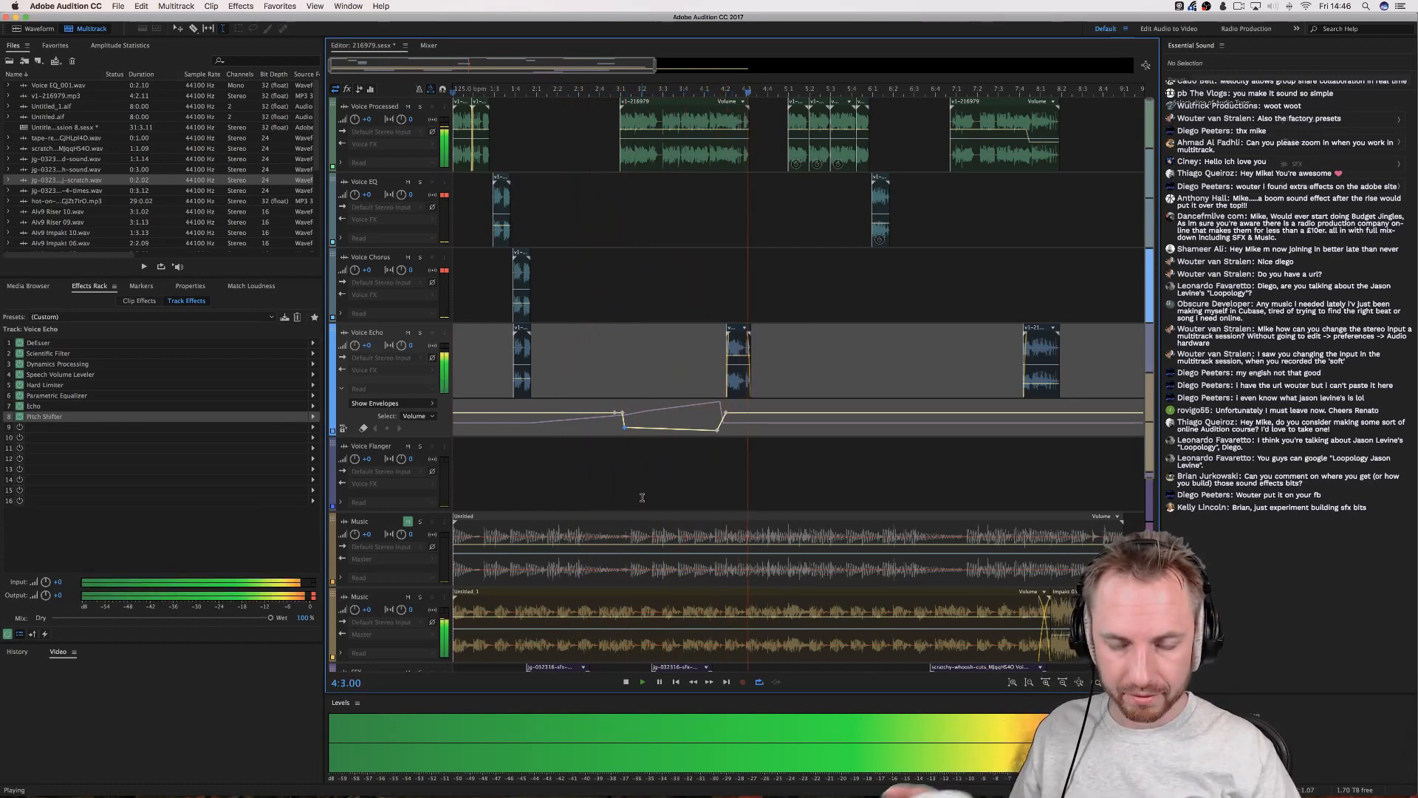
key("space")
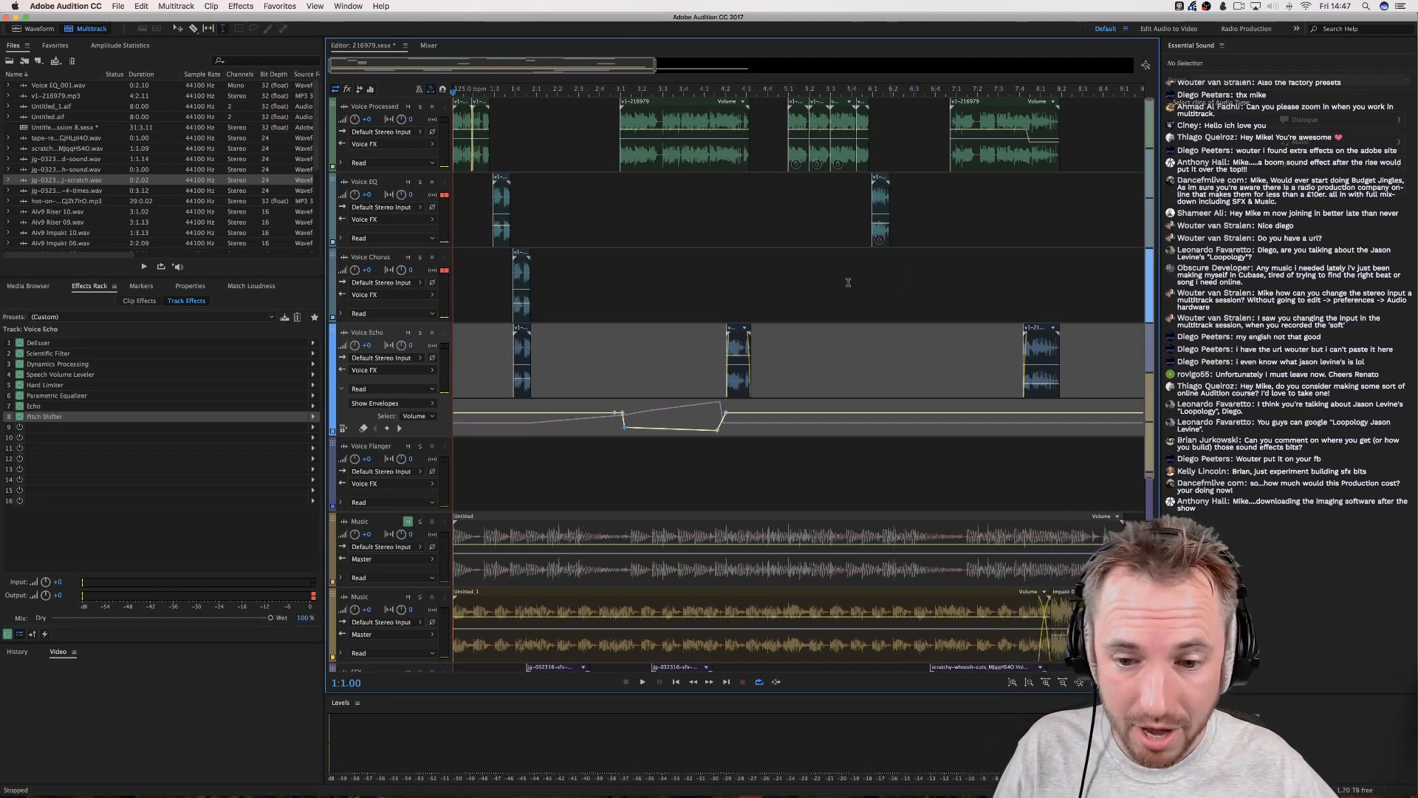
Switch to Chrome, browse the voices on musicradiocreative.com, and add the first two listed radio voices to a custom order.
left_click(381, 772)
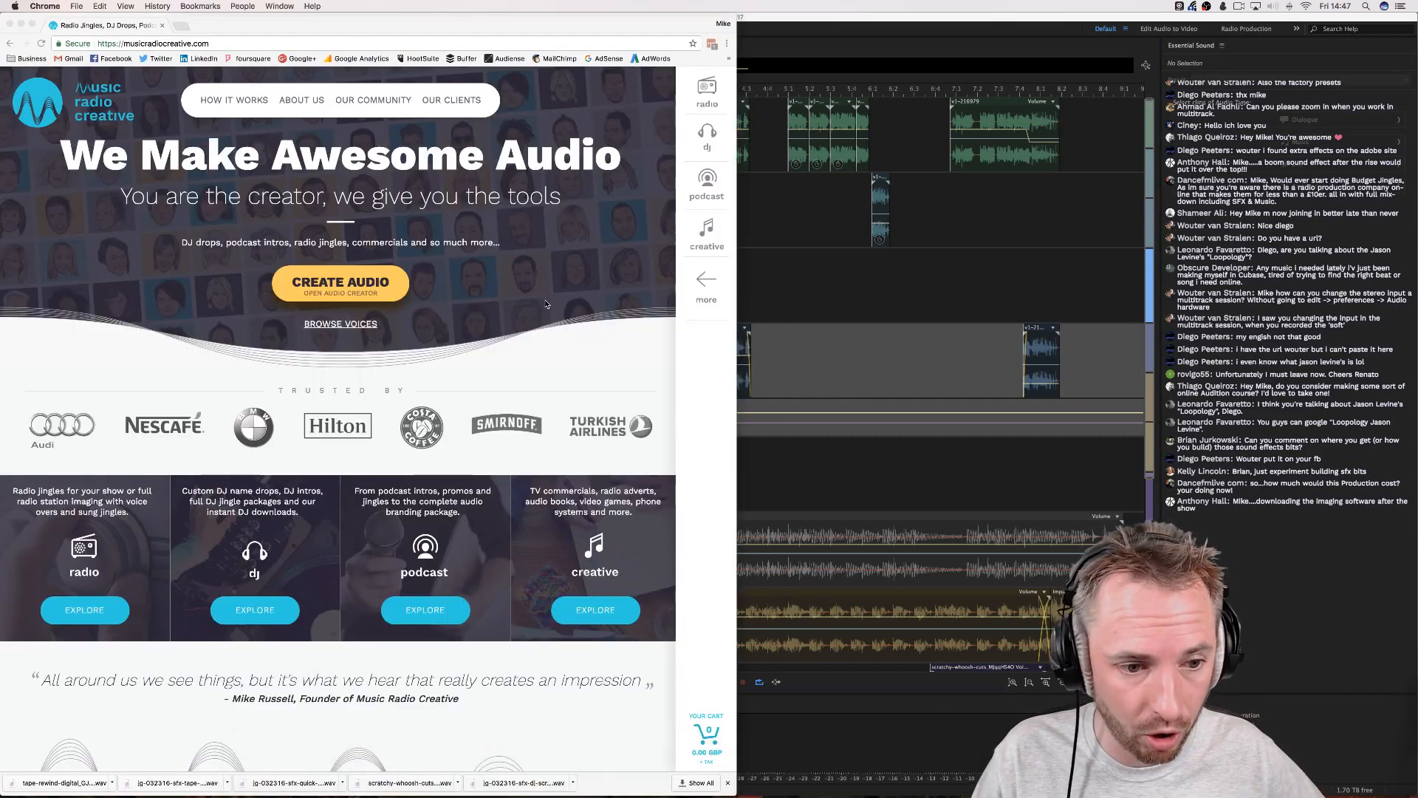
left_click(705, 281)
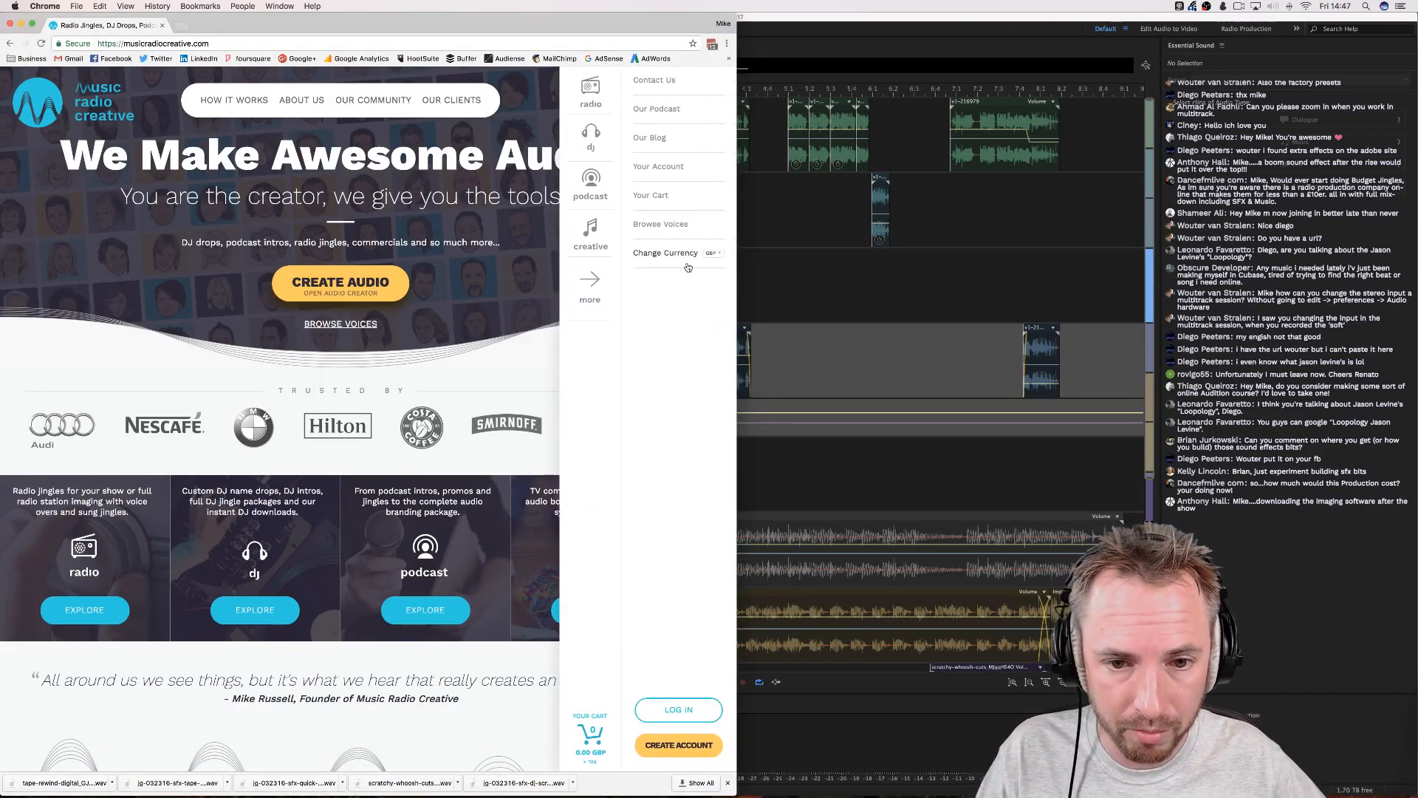
left_click(646, 225)
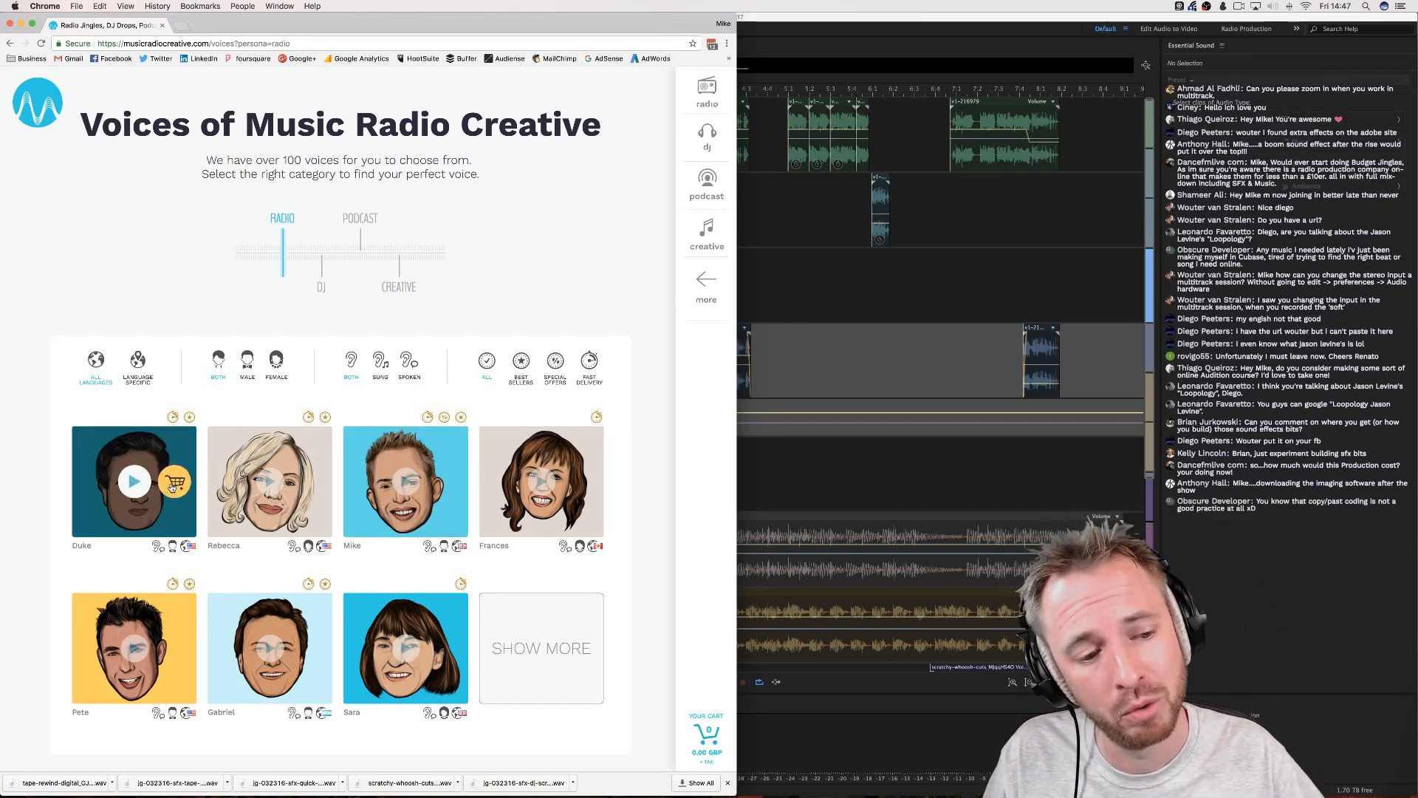
left_click(173, 483)
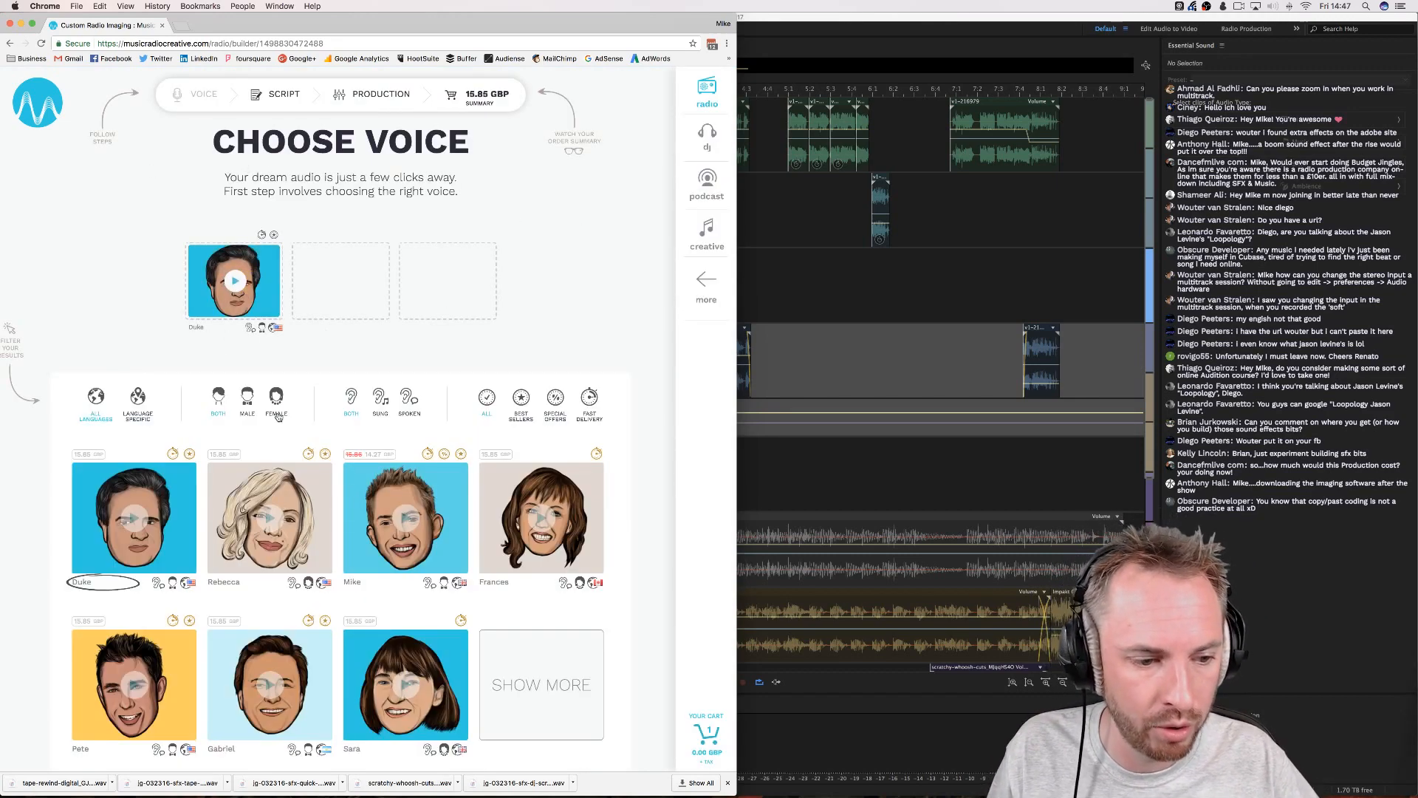
scroll(277, 416, "down", 2)
scroll(273, 415, "up", 1)
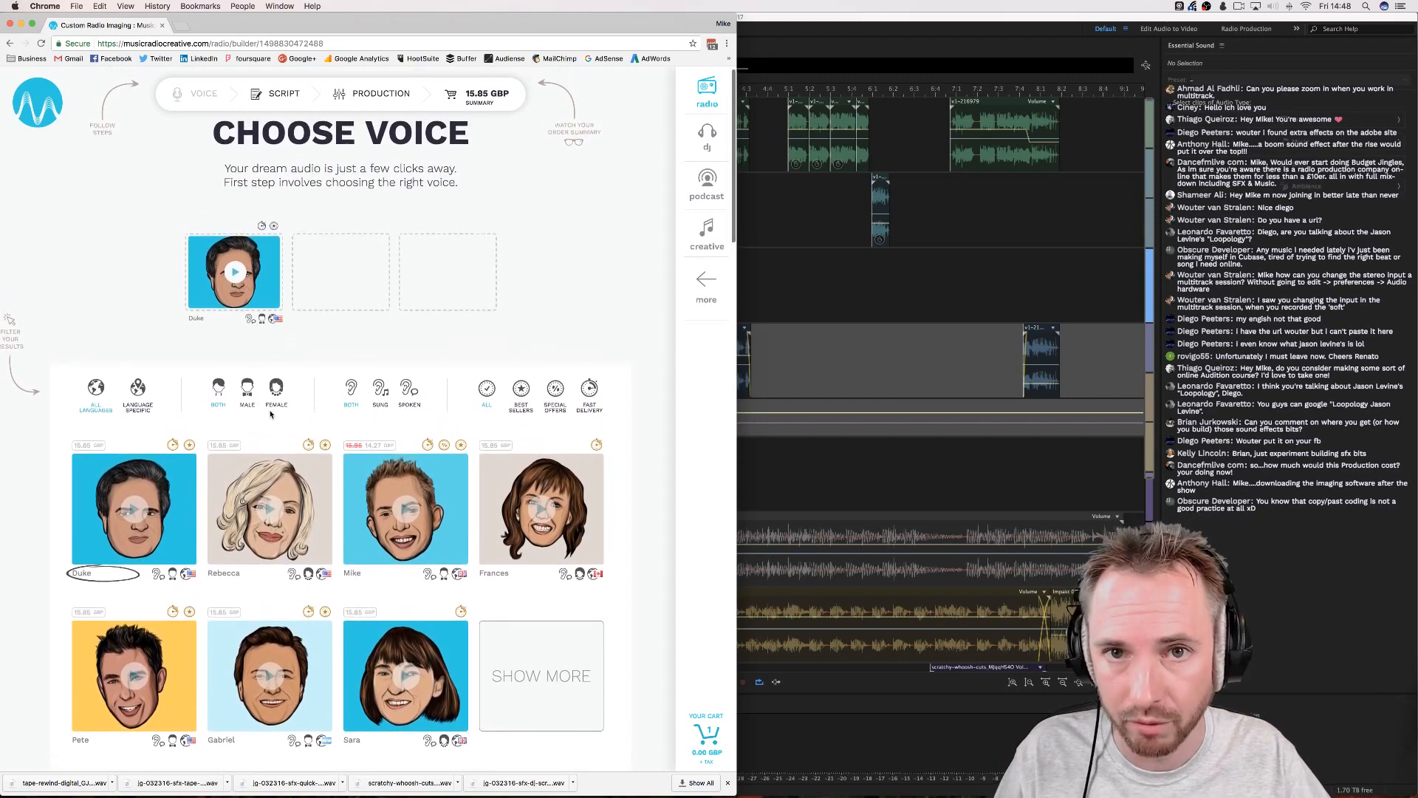
scroll(272, 415, "up", 1)
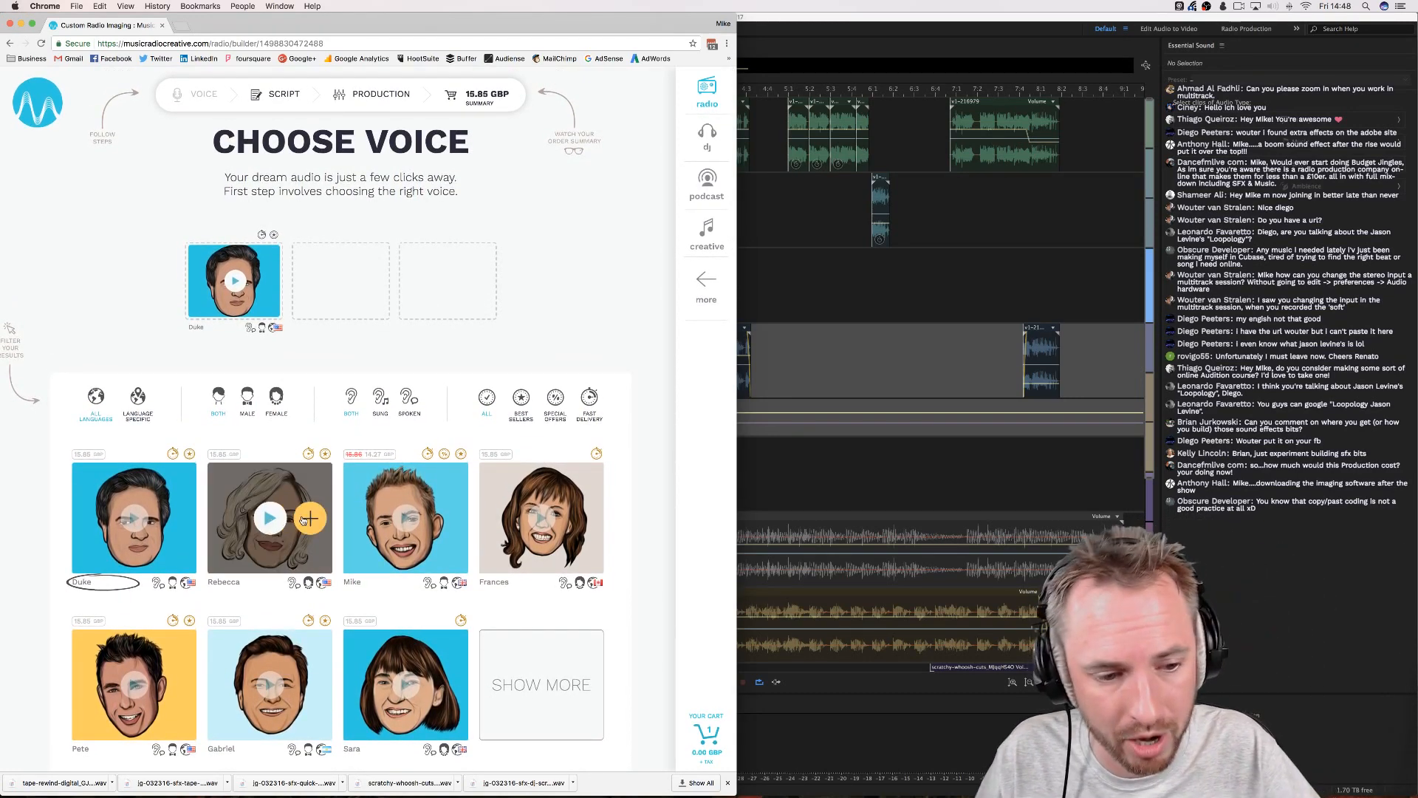
left_click(306, 529)
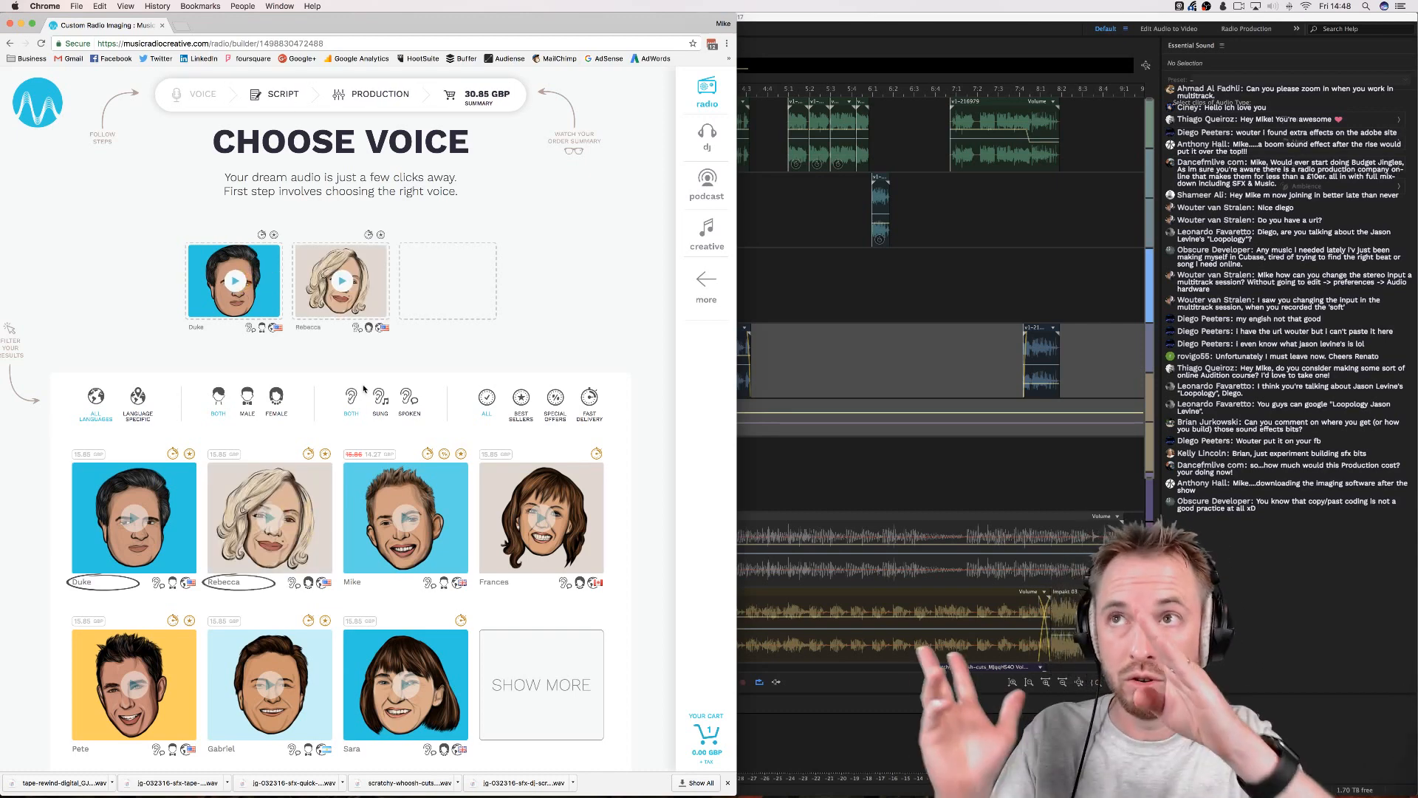
Review the order builder from voice choice through script and production to the price summary.
scroll(384, 414, "down", 5)
scroll(387, 413, "down", 10)
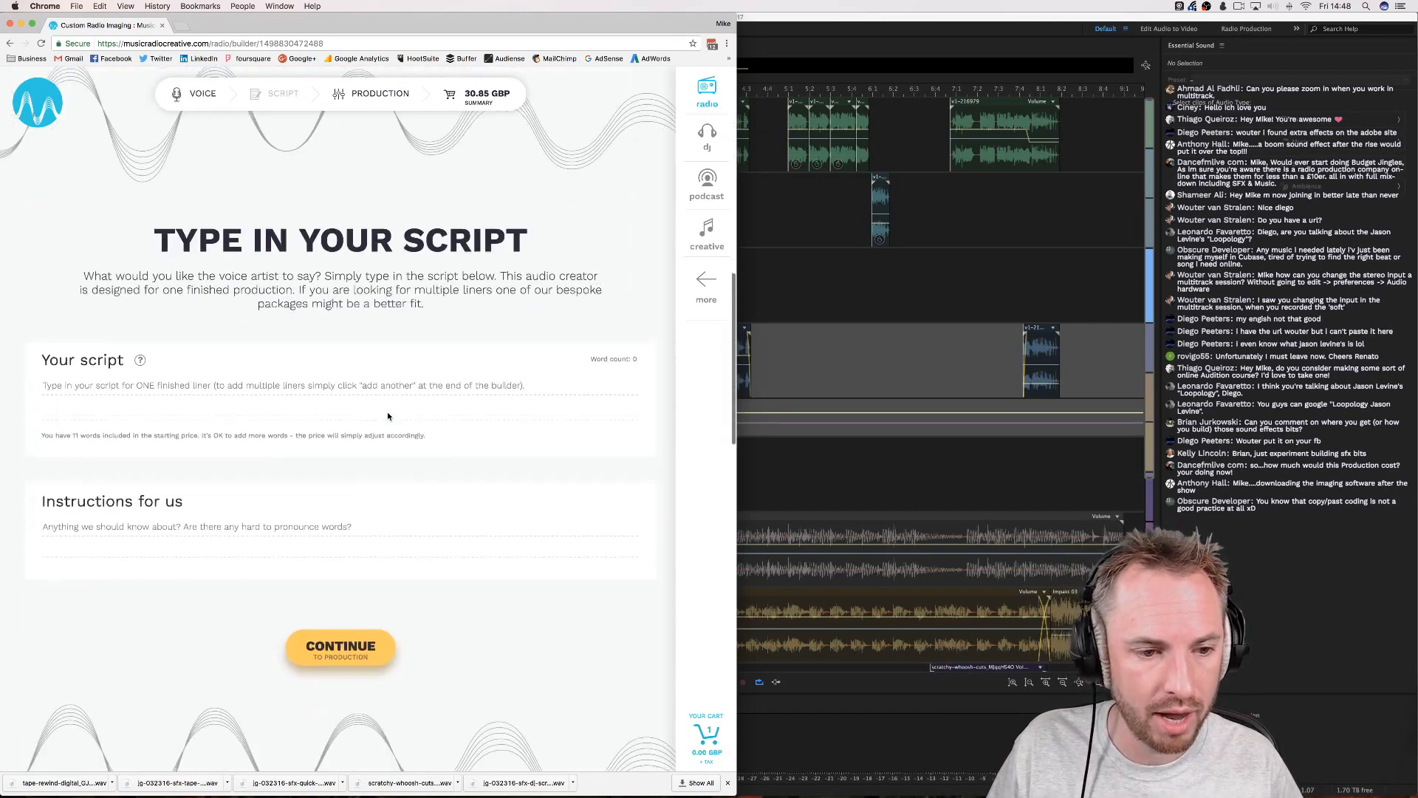
scroll(251, 428, "down", 15)
scroll(255, 427, "down", 7)
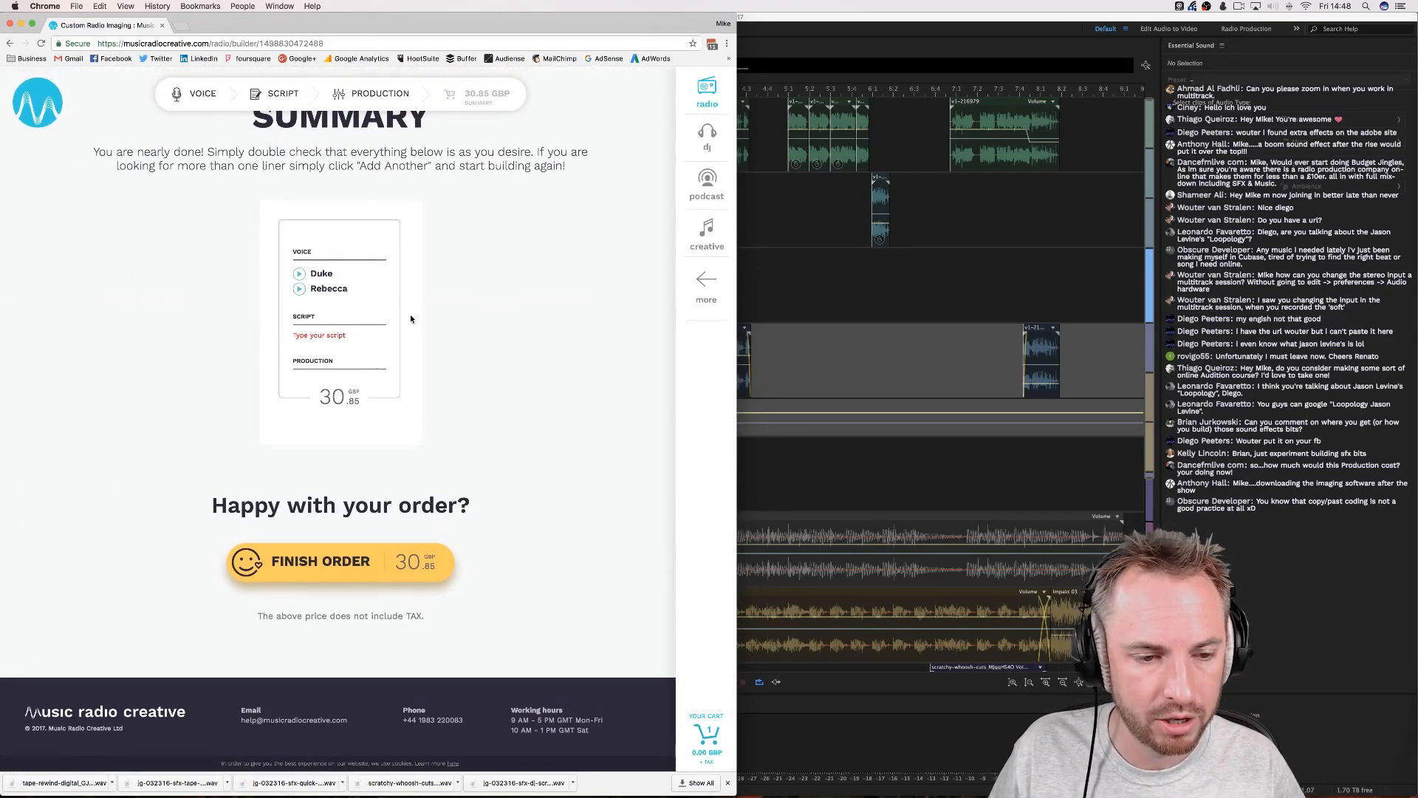
scroll(411, 318, "up", 20)
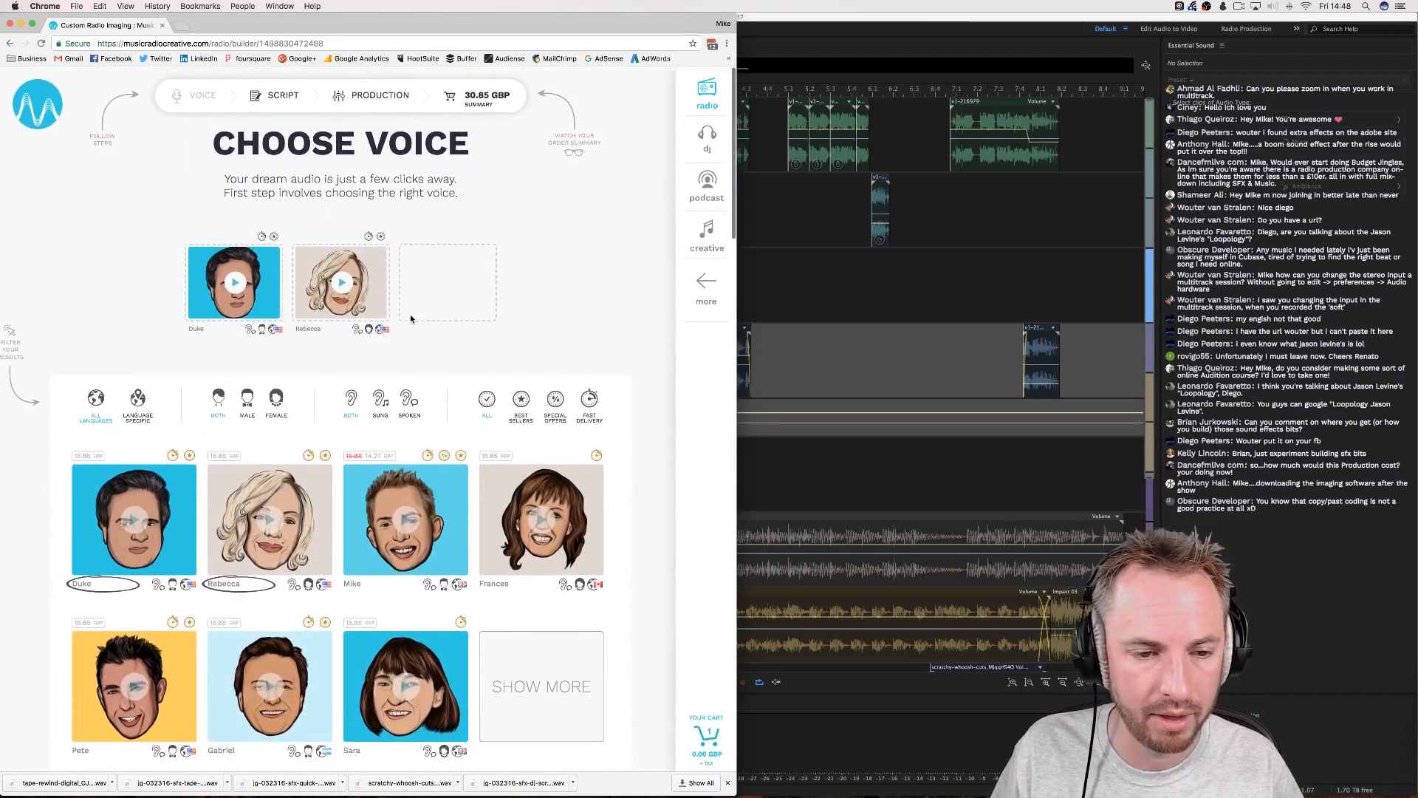
scroll(410, 313, "down", 20)
scroll(410, 313, "up", 15)
scroll(411, 318, "up", 10)
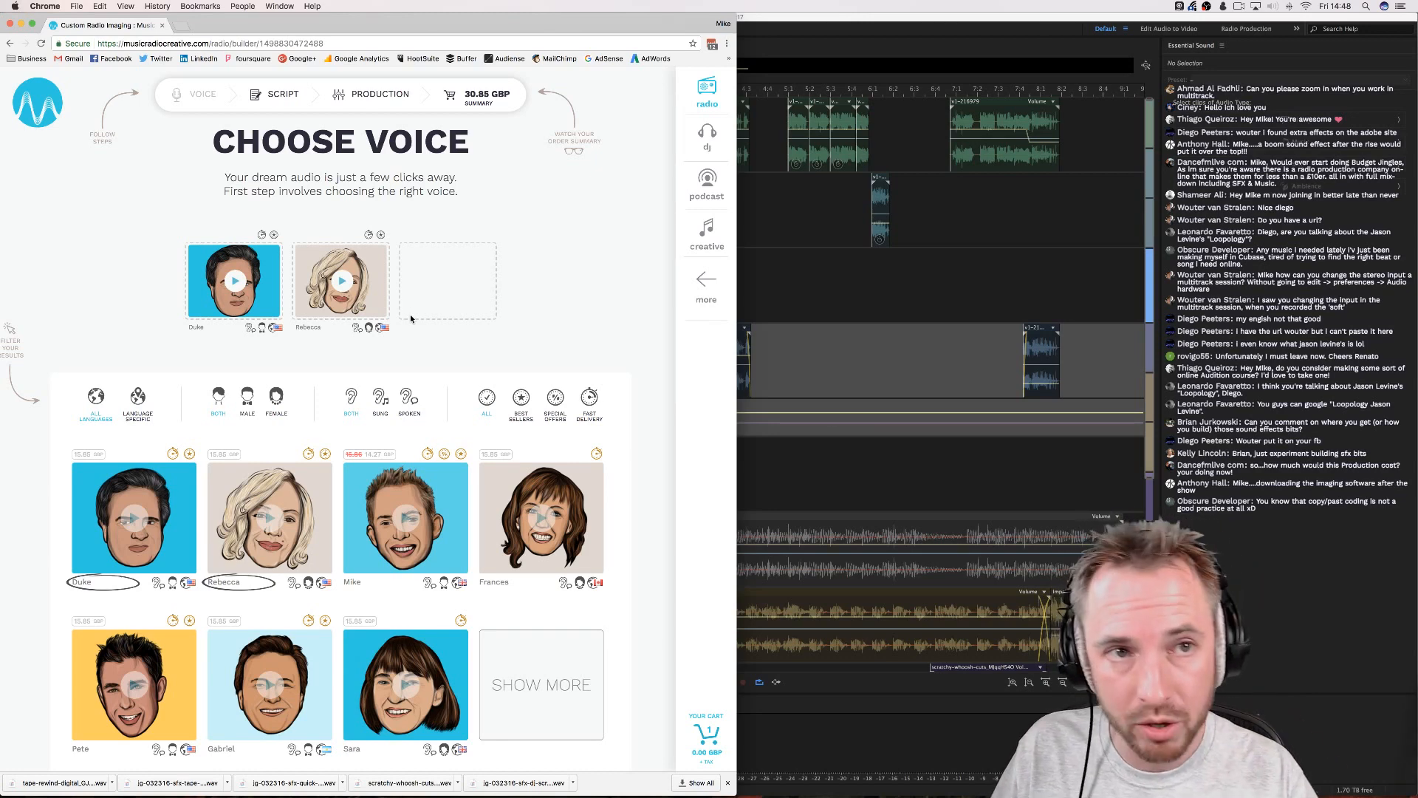
Return to Adobe Audition, show 217608 Mixdown 1 in the waveform editor, and view the Favorites list before returning to the files.
left_click(758, 353)
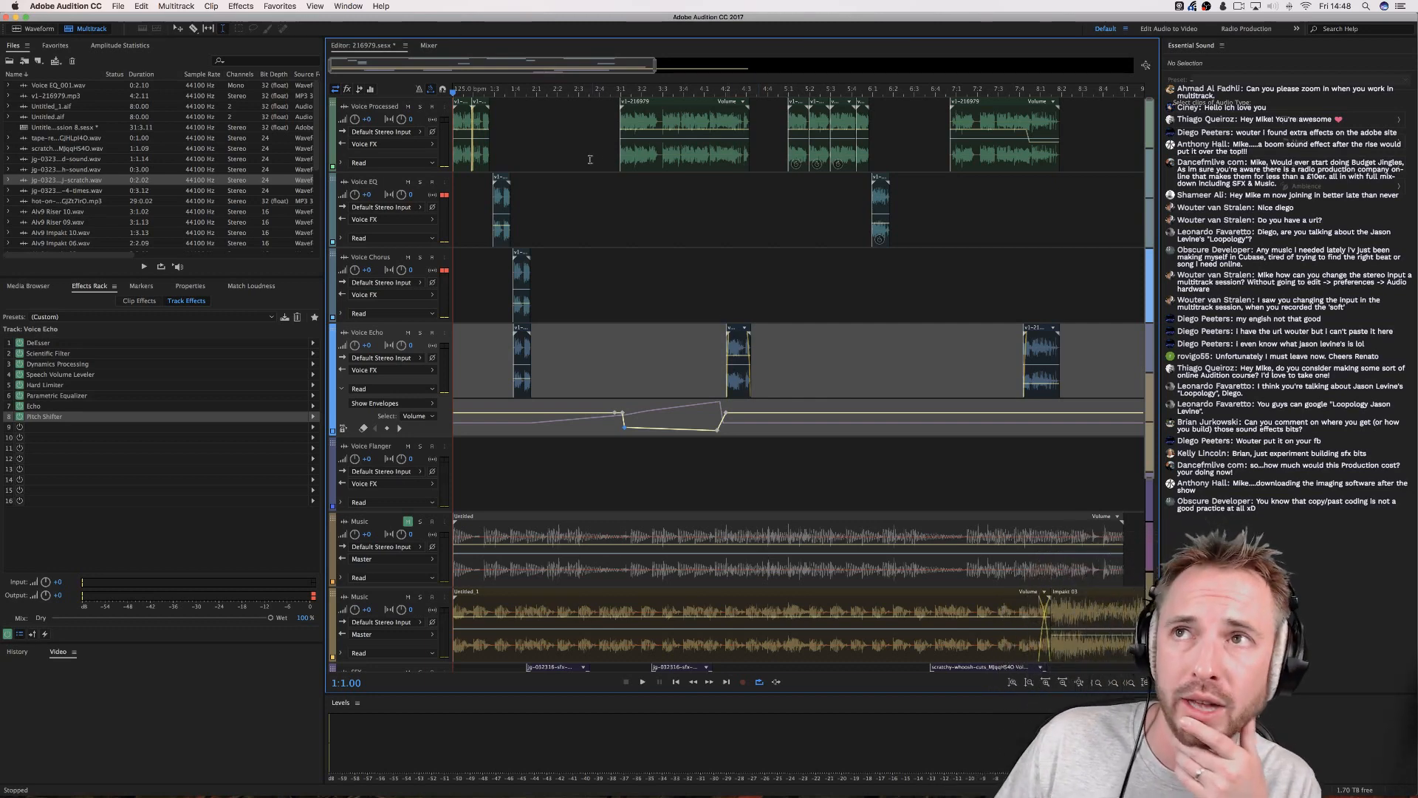
left_click(39, 29)
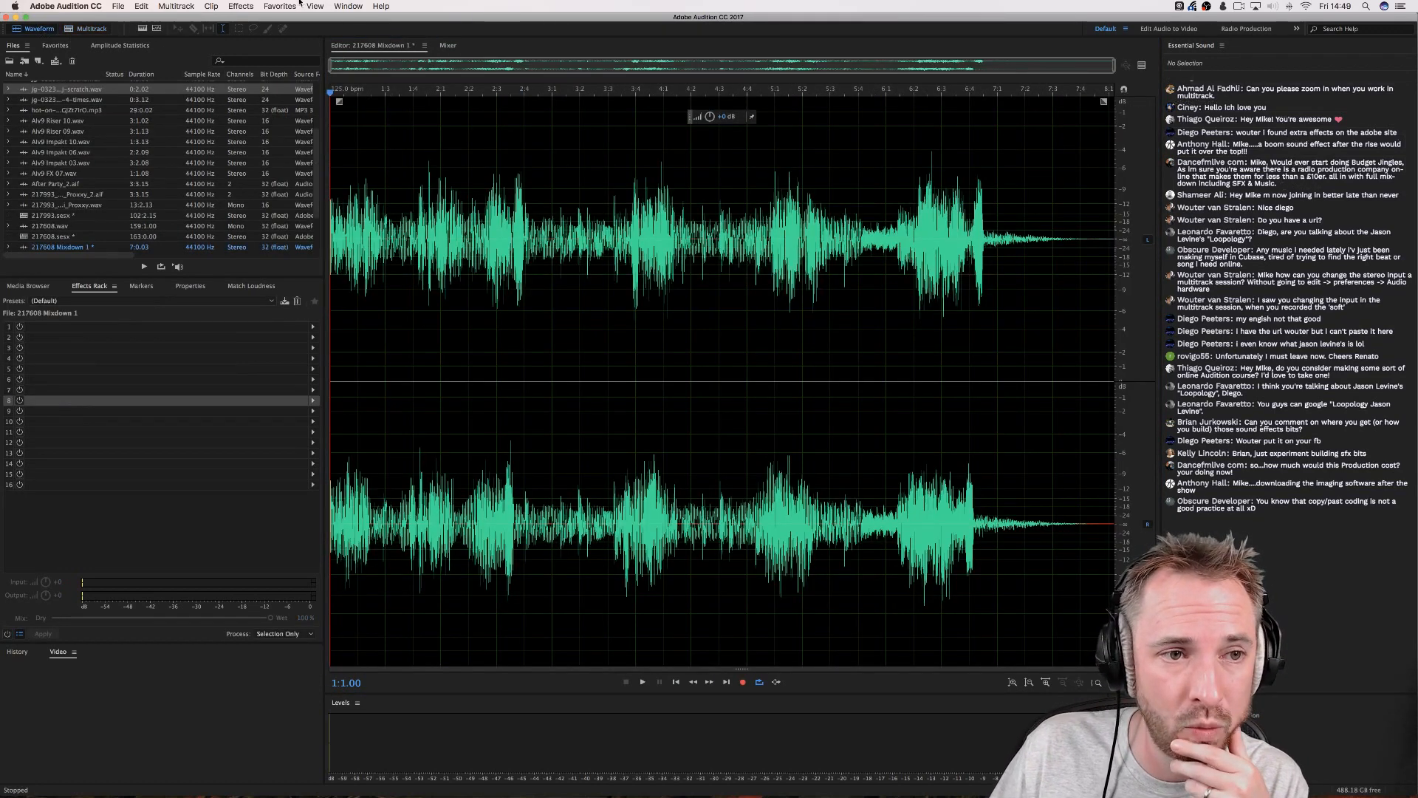
left_click(286, 7)
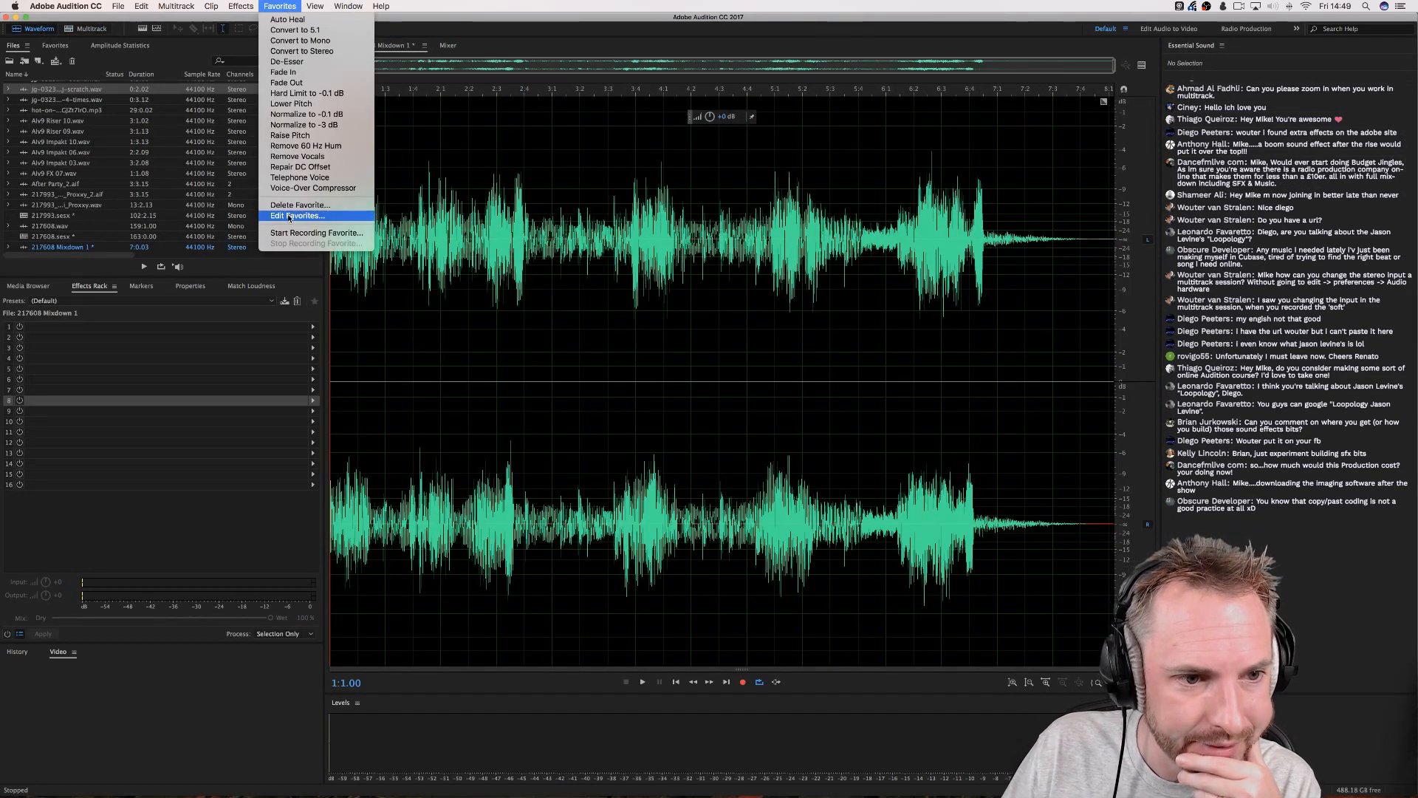
left_click(334, 218)
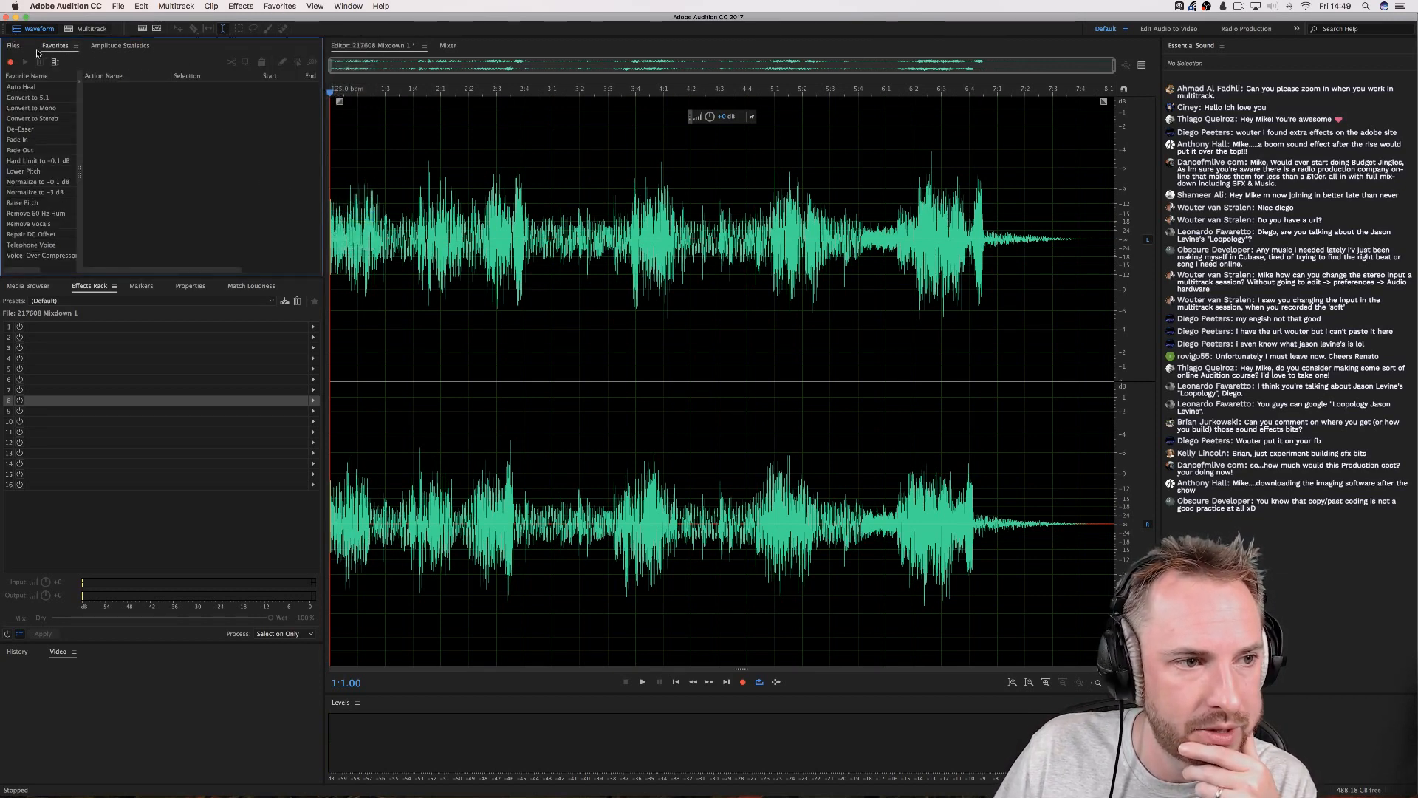
left_click(13, 45)
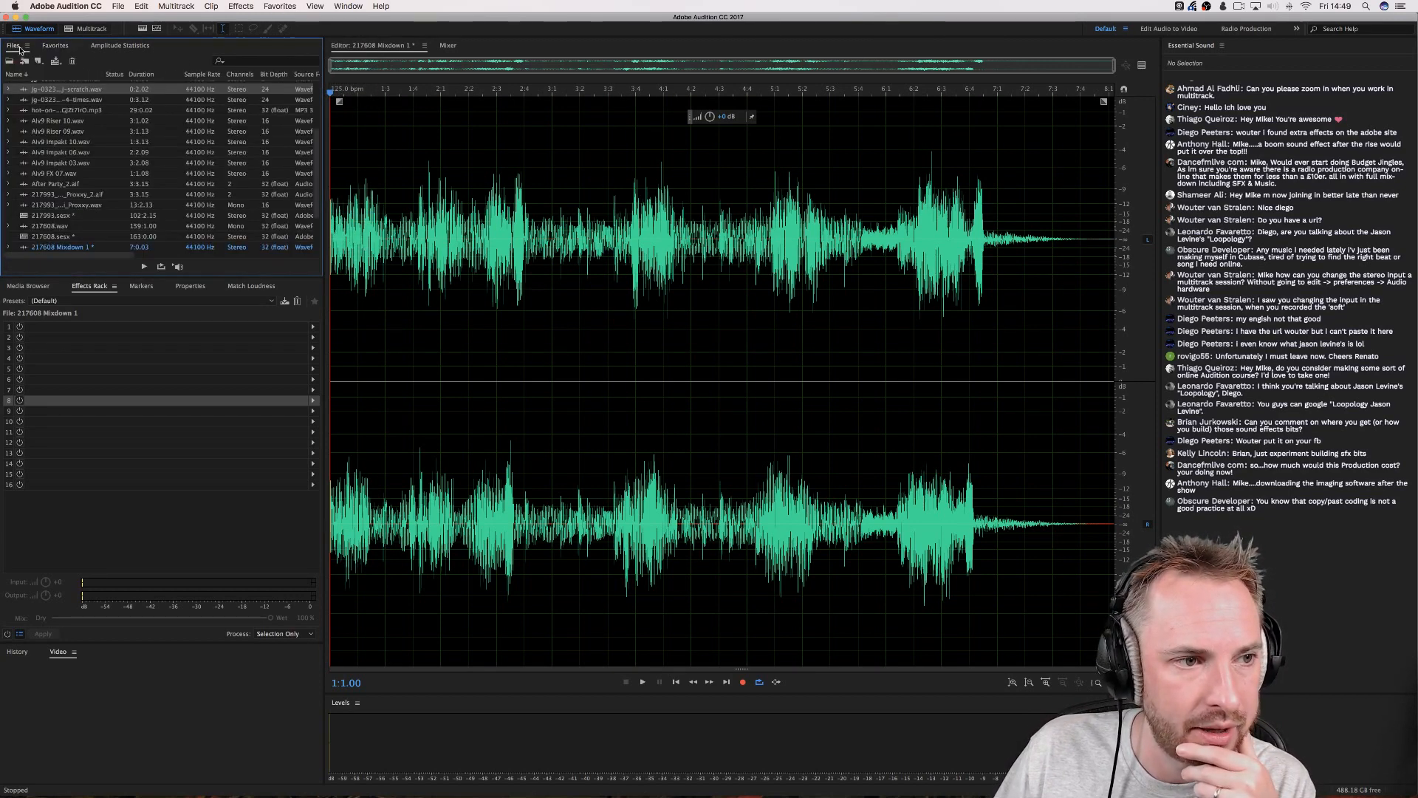
Select the quieter mixdown section starting at 2:3.12 and examine the available Favorites, including the normalize and recording commands.
left_click(279, 6)
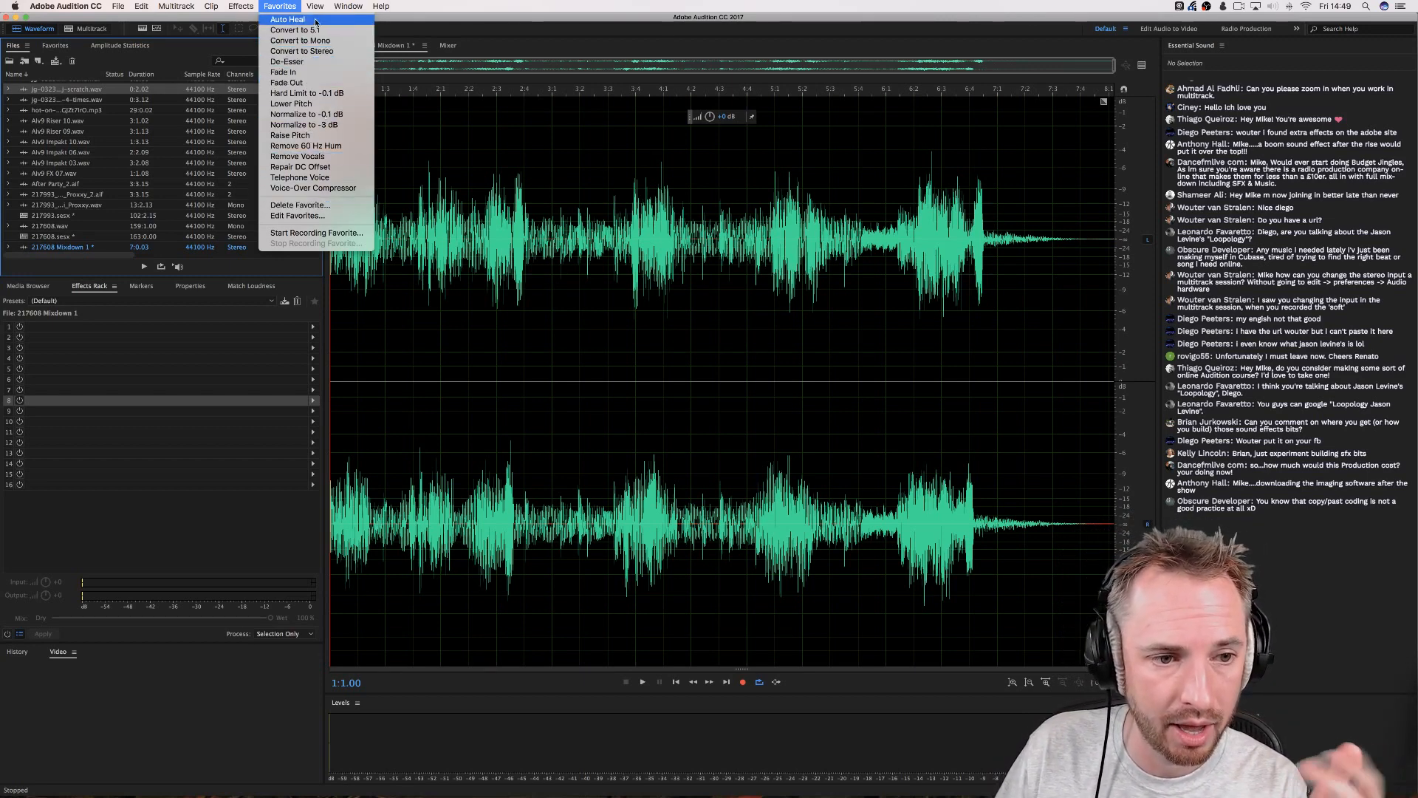
left_click(306, 114)
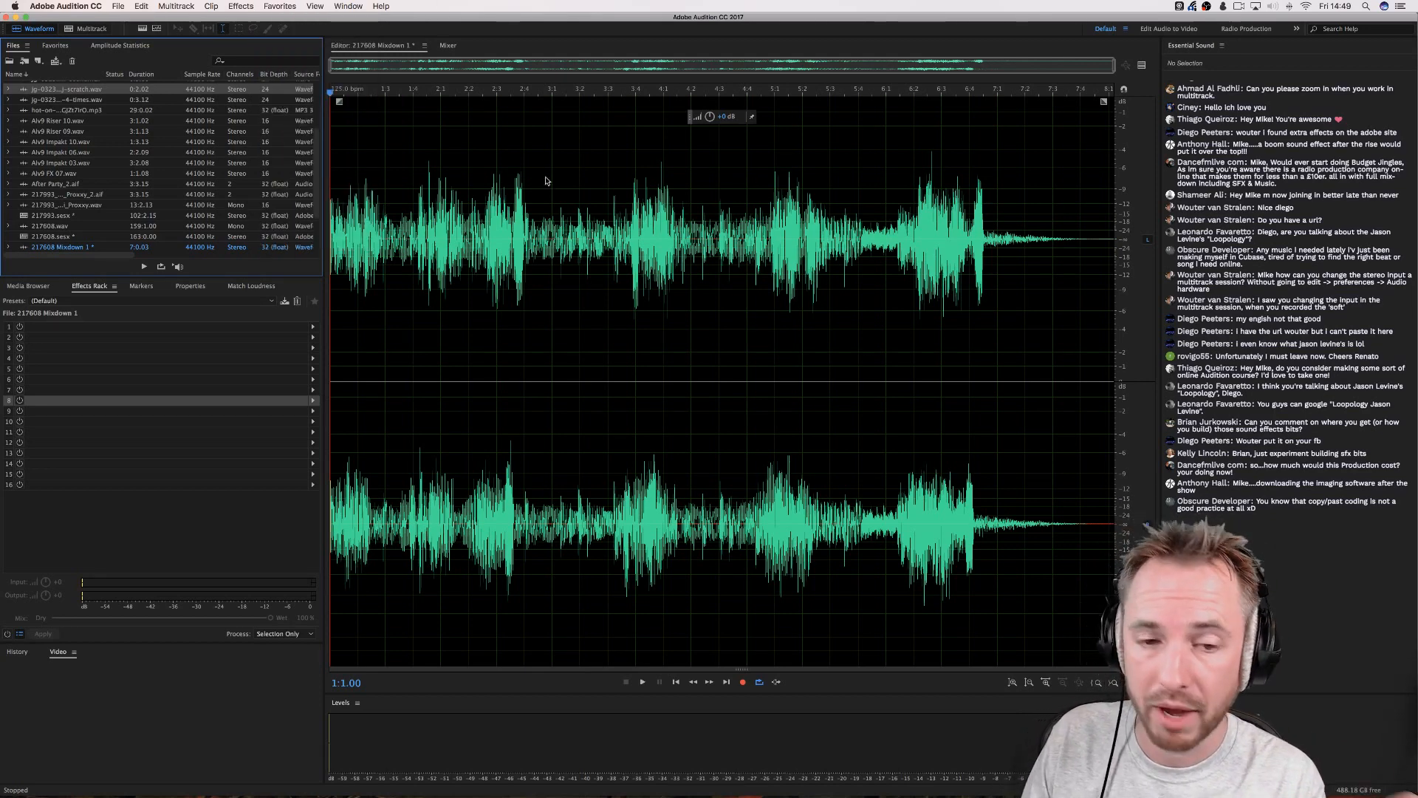
left_click_drag(519, 258, 613, 265)
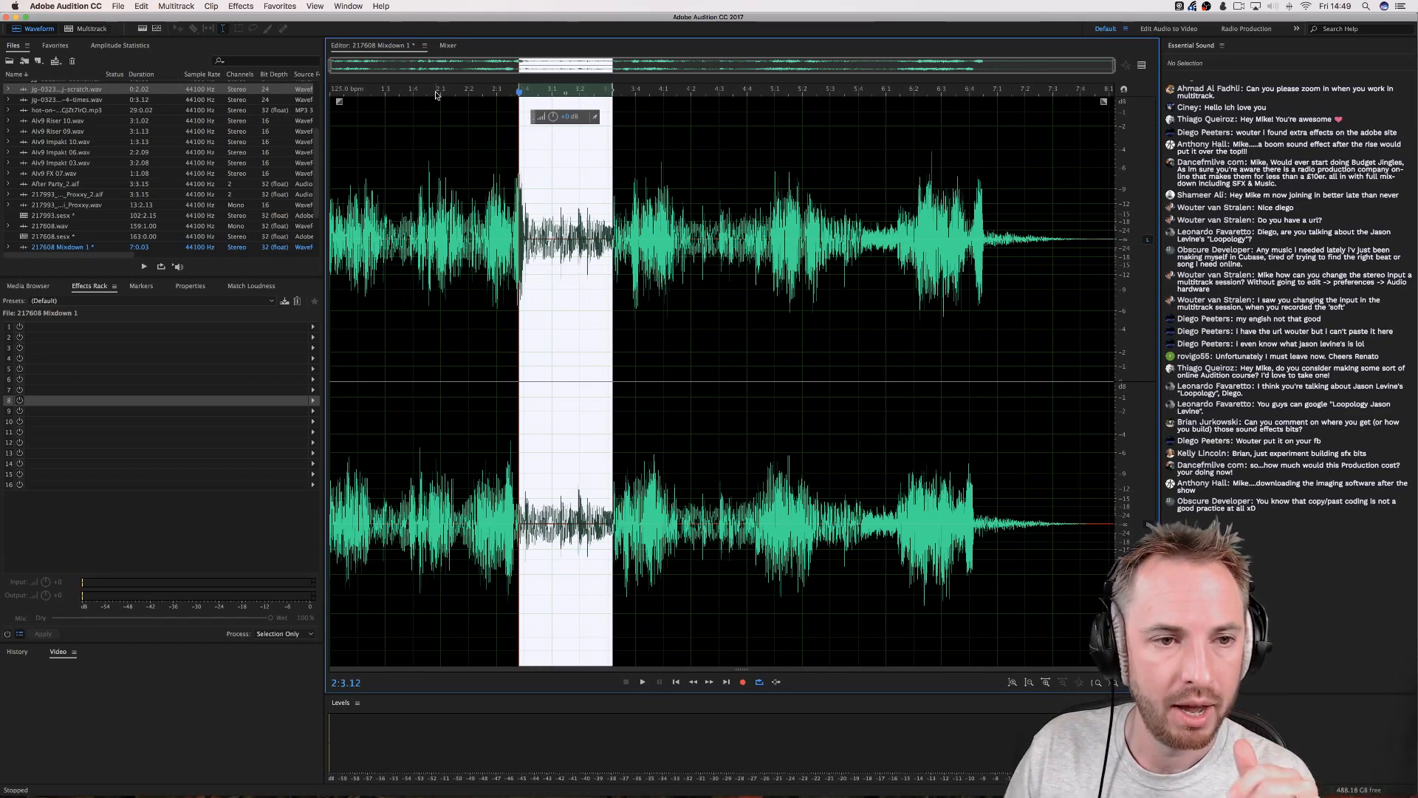
left_click(288, 6)
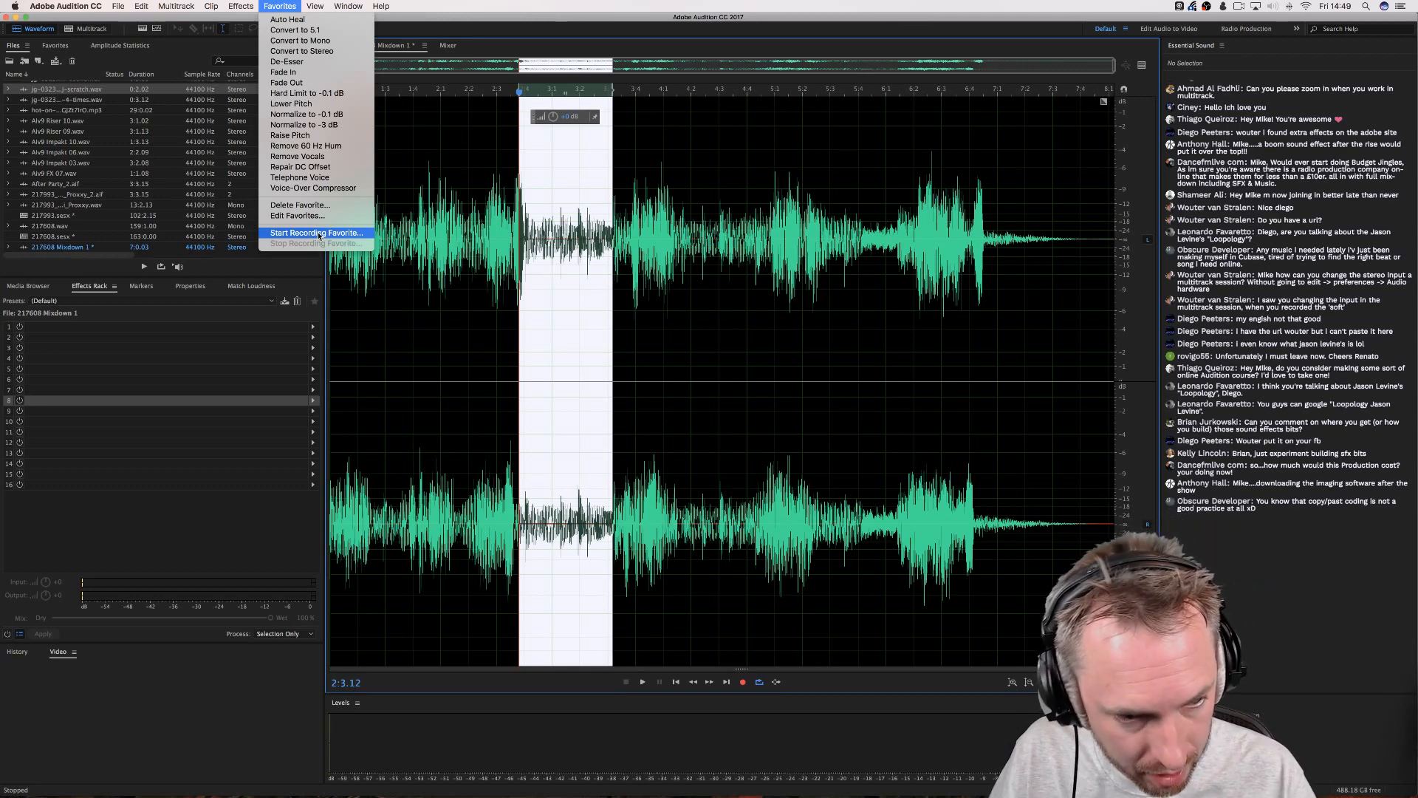
left_click(564, 220)
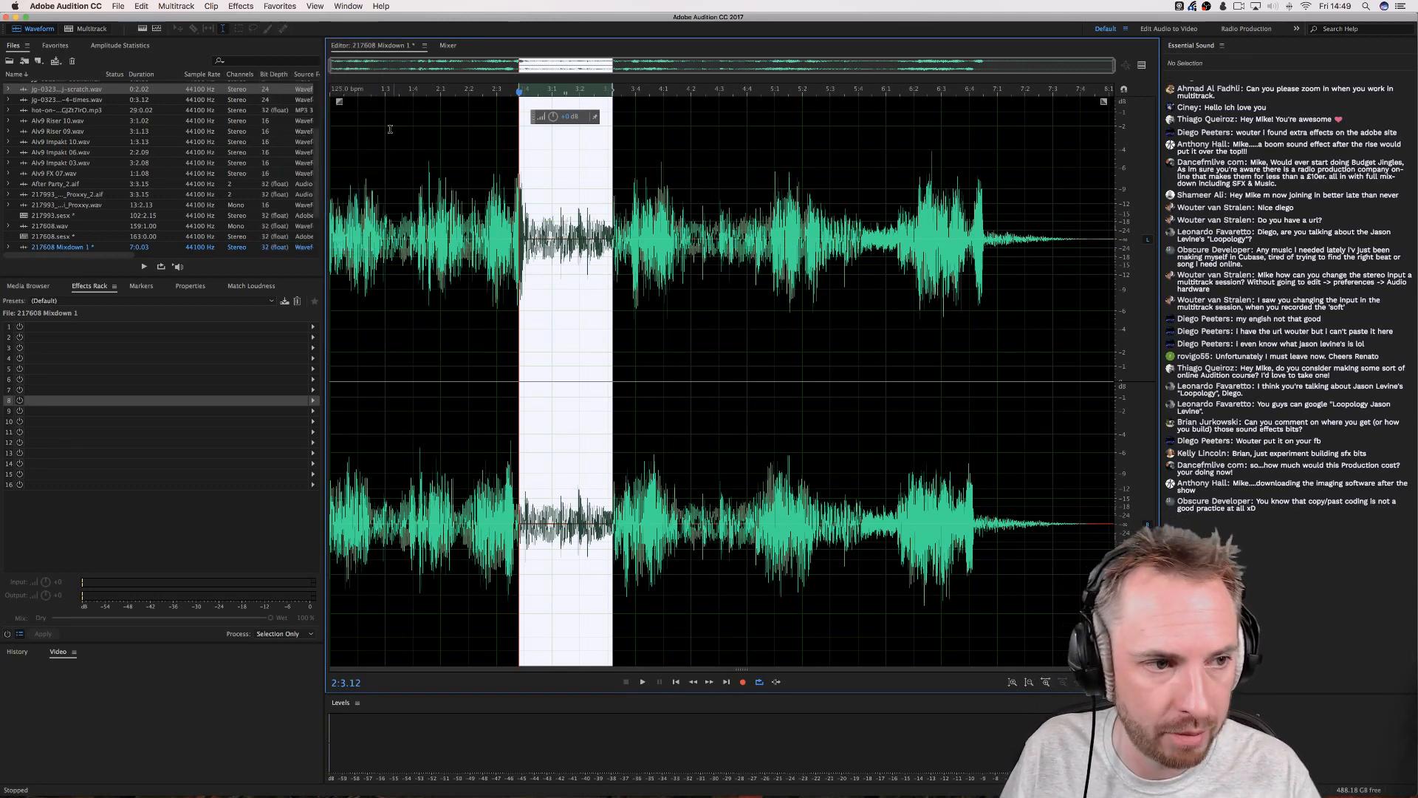
Create a stereo 44100 Hz, 32-bit float audio file and try to record a short voice take.
key("super+shift+n")
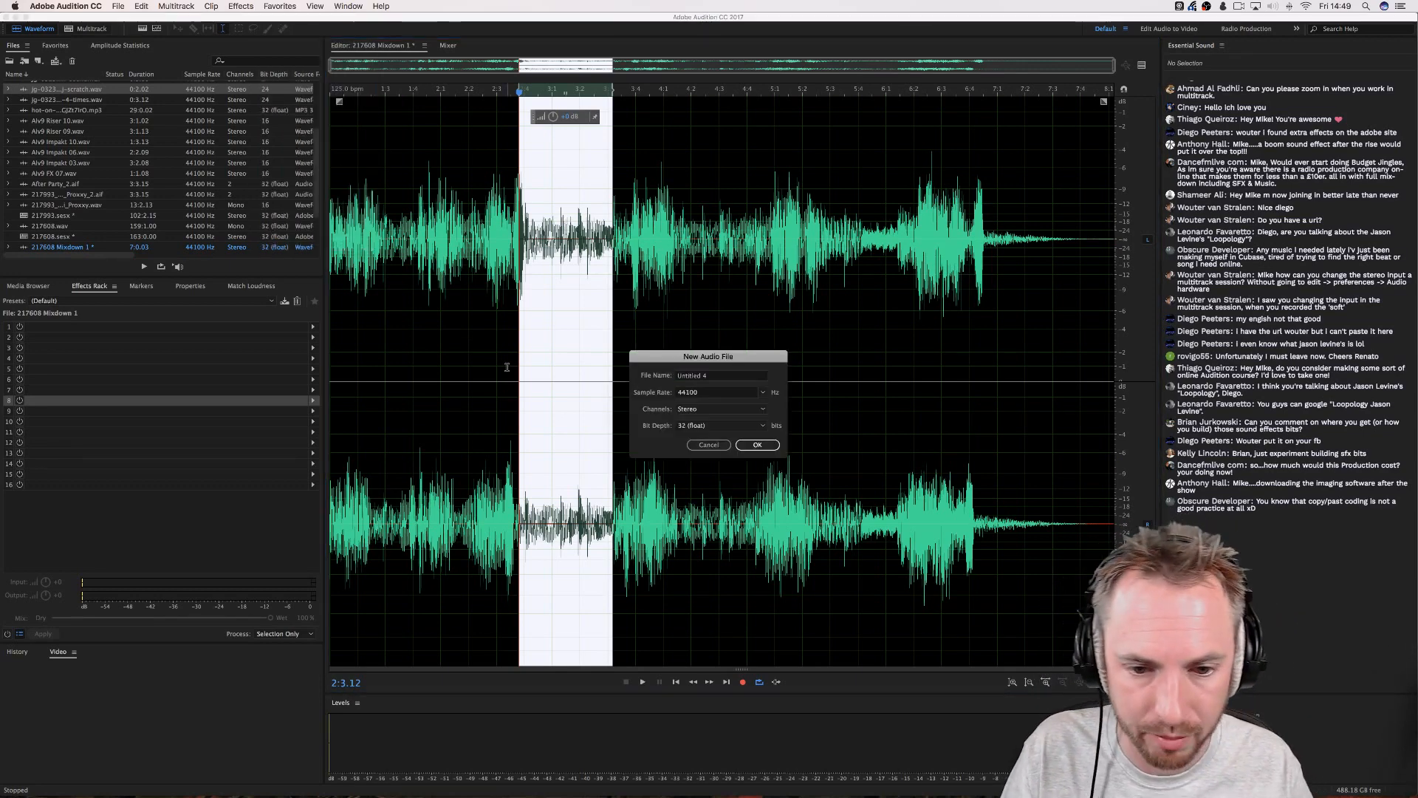
key("Return")
left_click(742, 682)
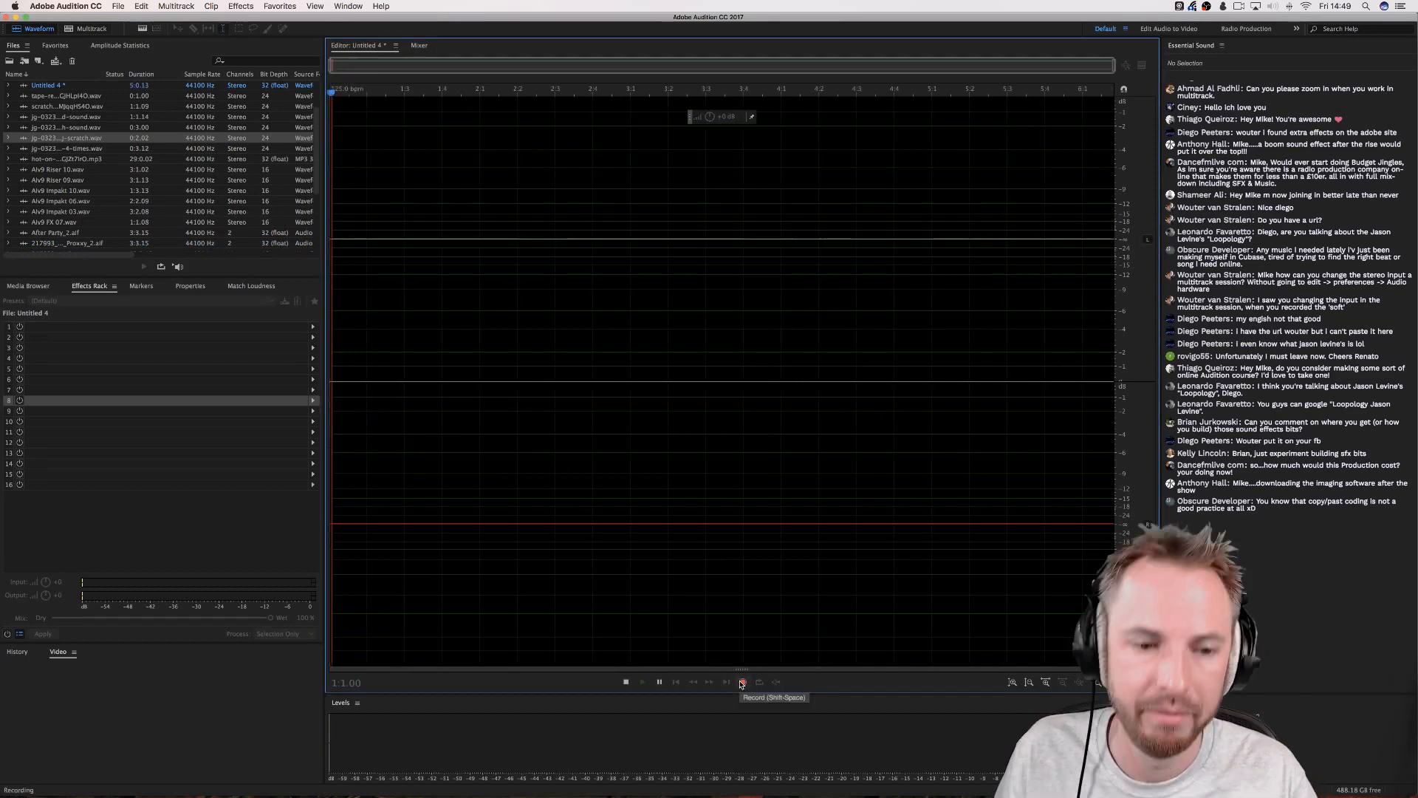
left_click(627, 681)
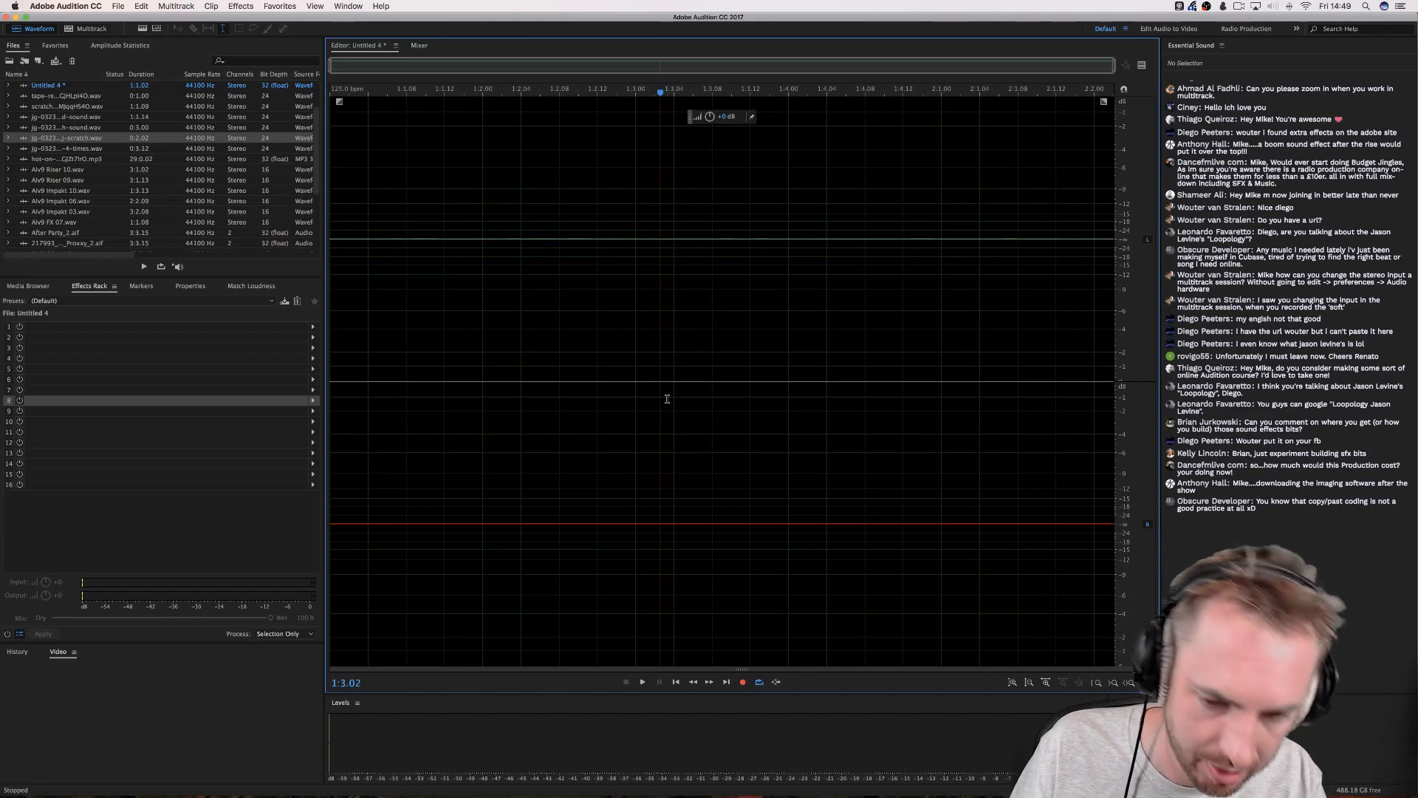
Map the default stereo input's left channel to Saffire IP 3 and its right channel to Saffire IP 4.
key("super+comma")
left_click(600, 339)
left_click(959, 364)
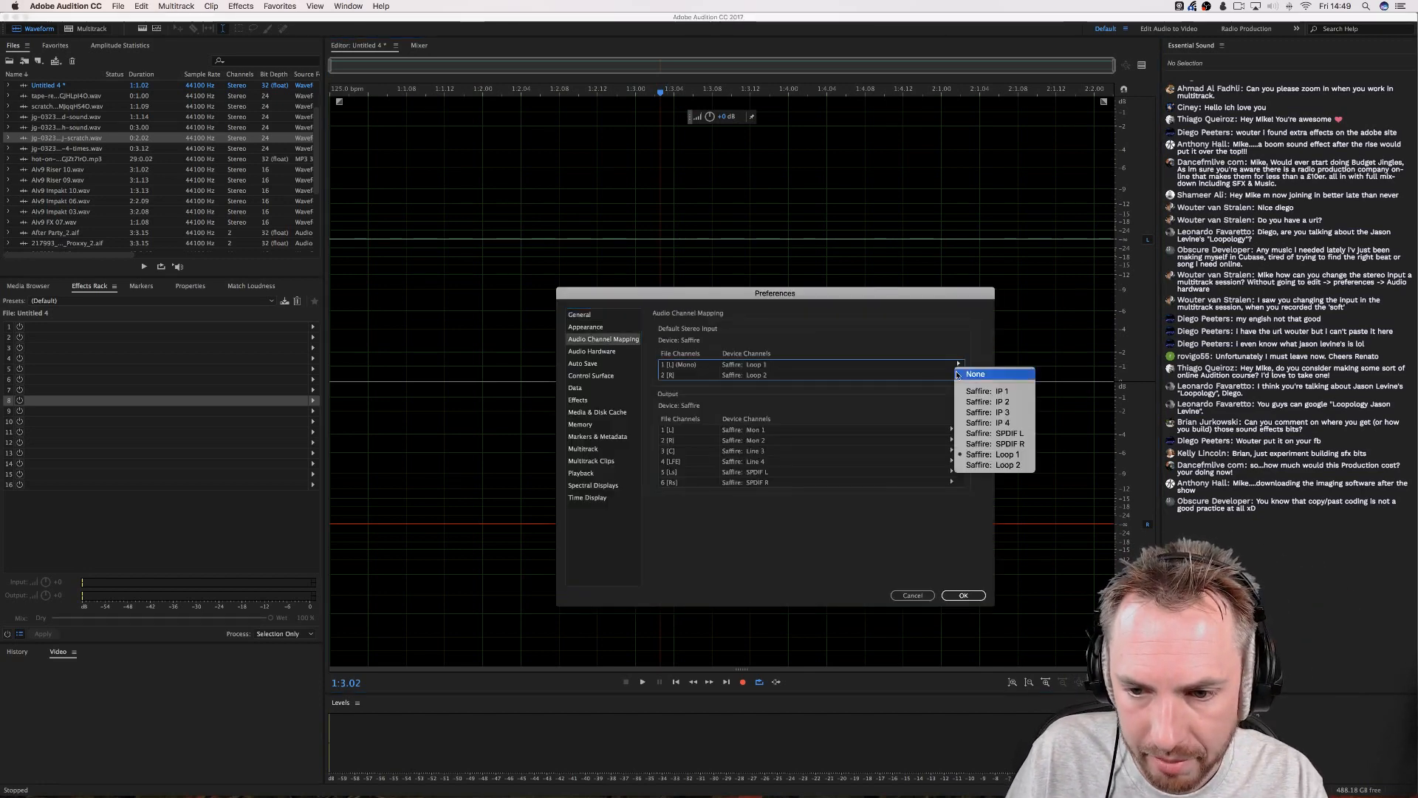
left_click(969, 412)
left_click(959, 374)
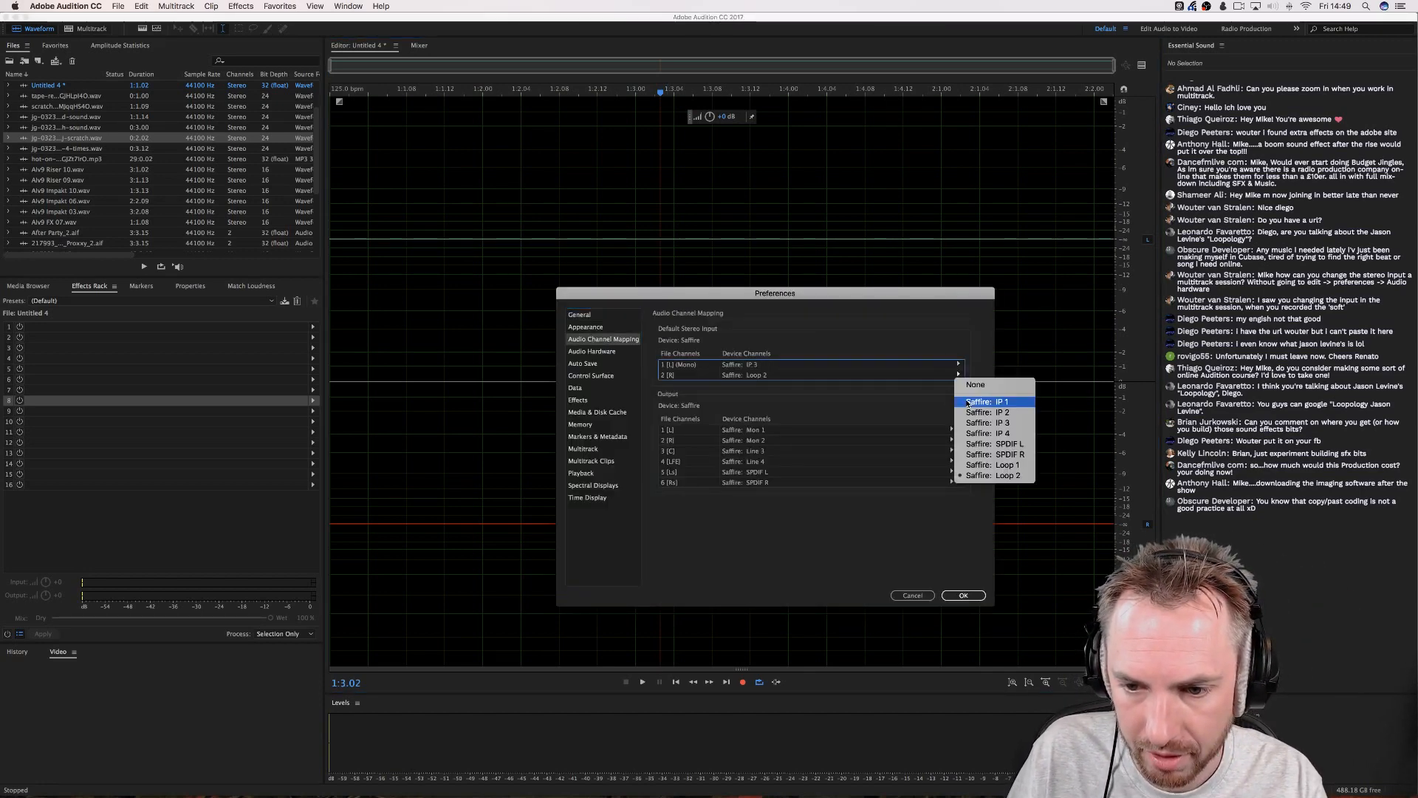
left_click(987, 433)
left_click(964, 595)
left_click(484, 541)
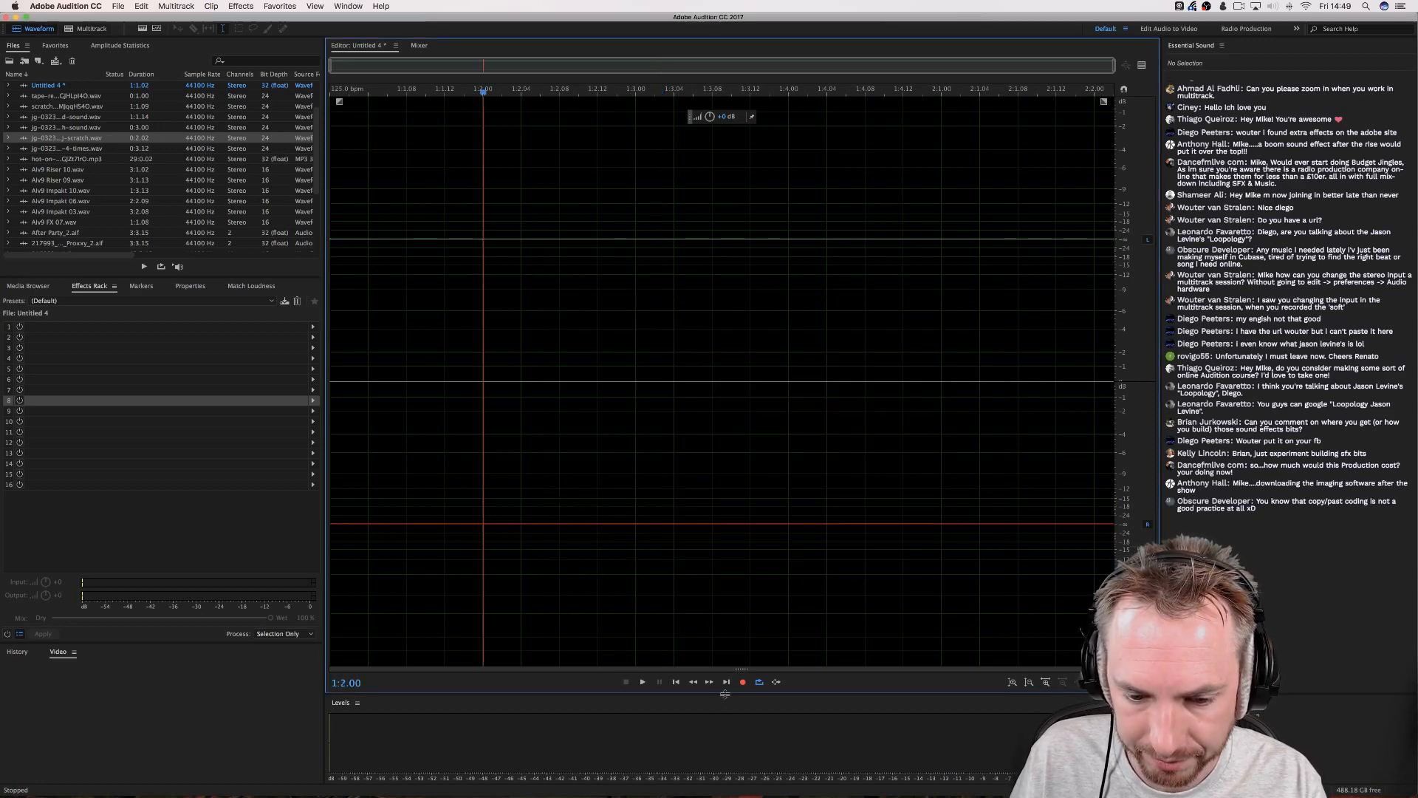
Close the silent recording without saving and create a new stereo 44100 Hz, 32-bit float audio file.
key("super+w")
key("n")
key("super+shift+n")
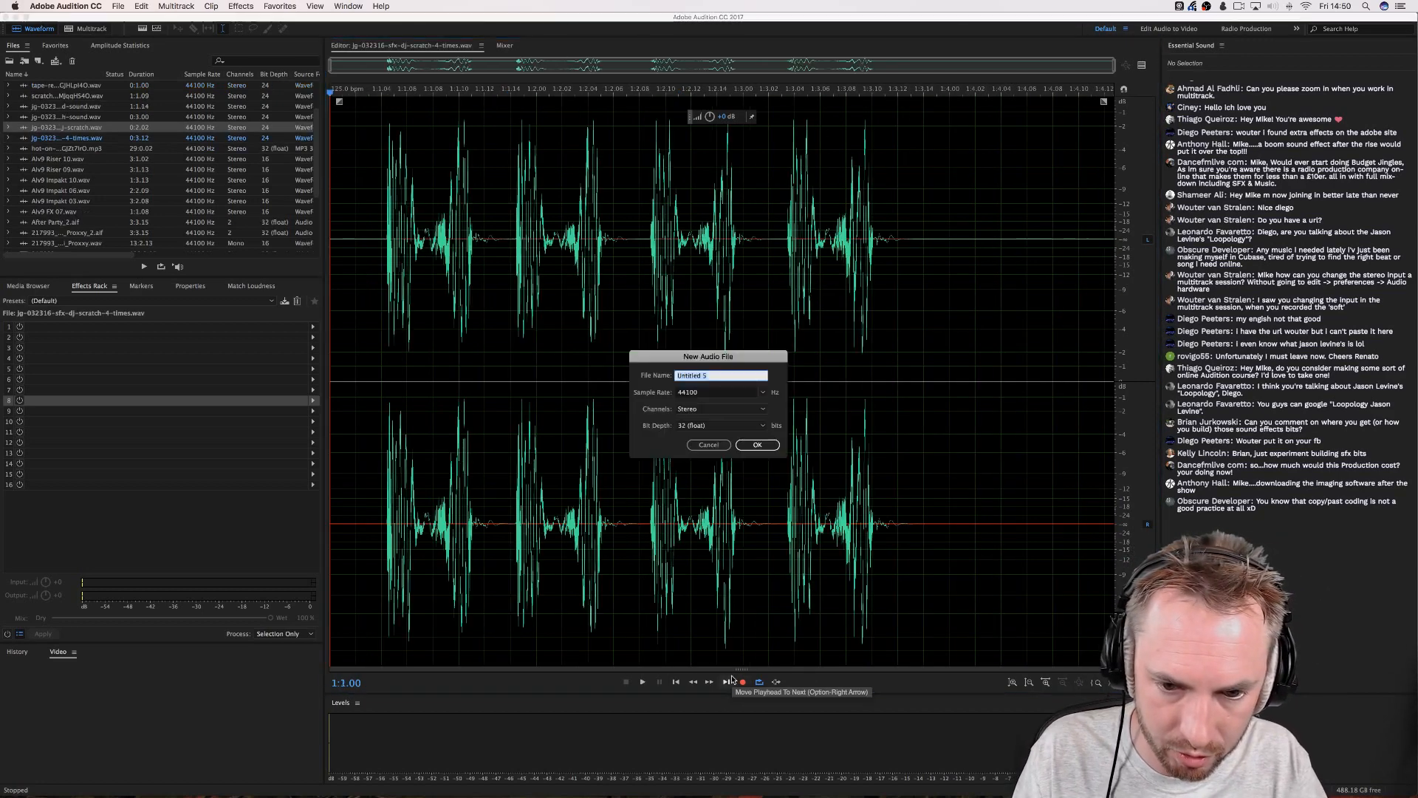
key("Return")
Record a short spoken phrase and delete the silence and click before its first word.
left_click(743, 681)
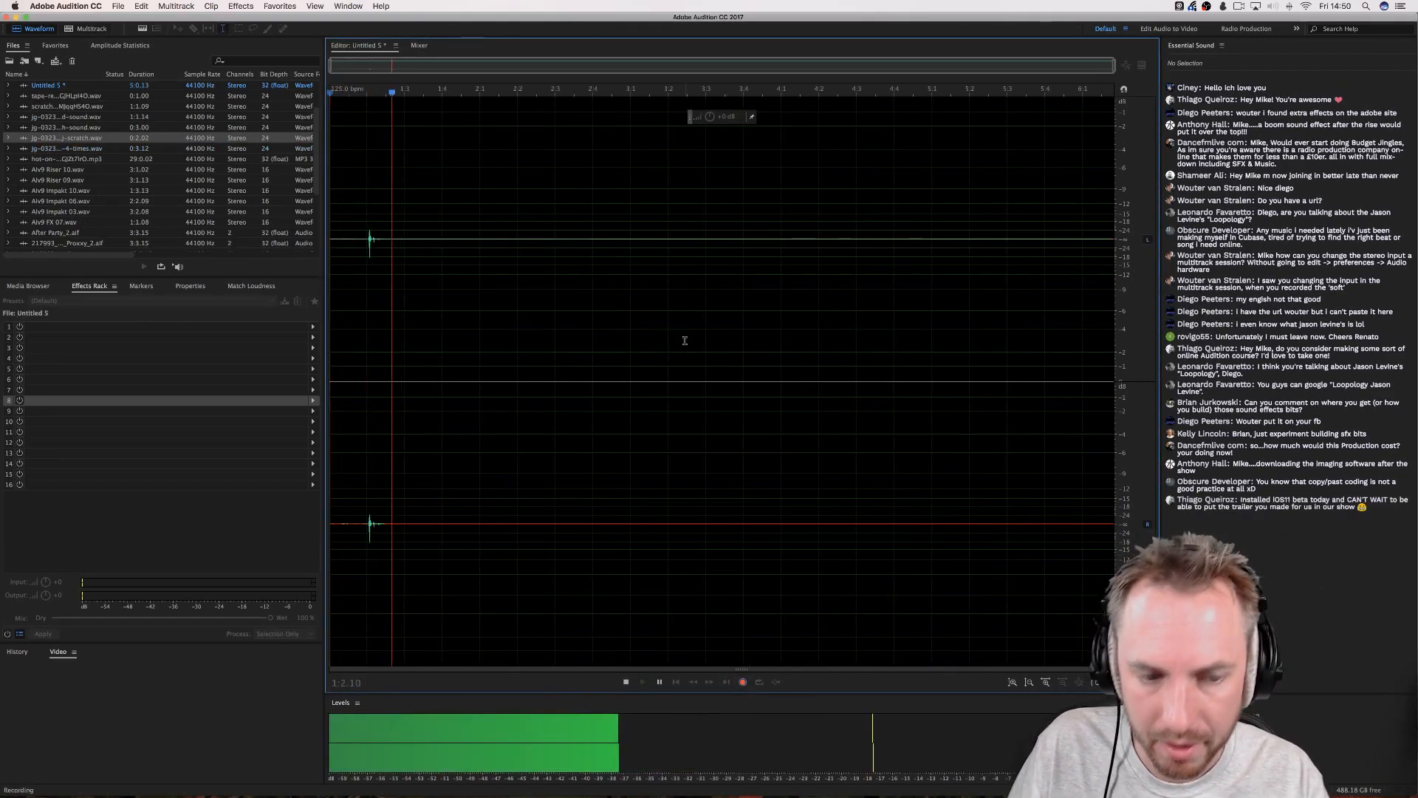
key("space")
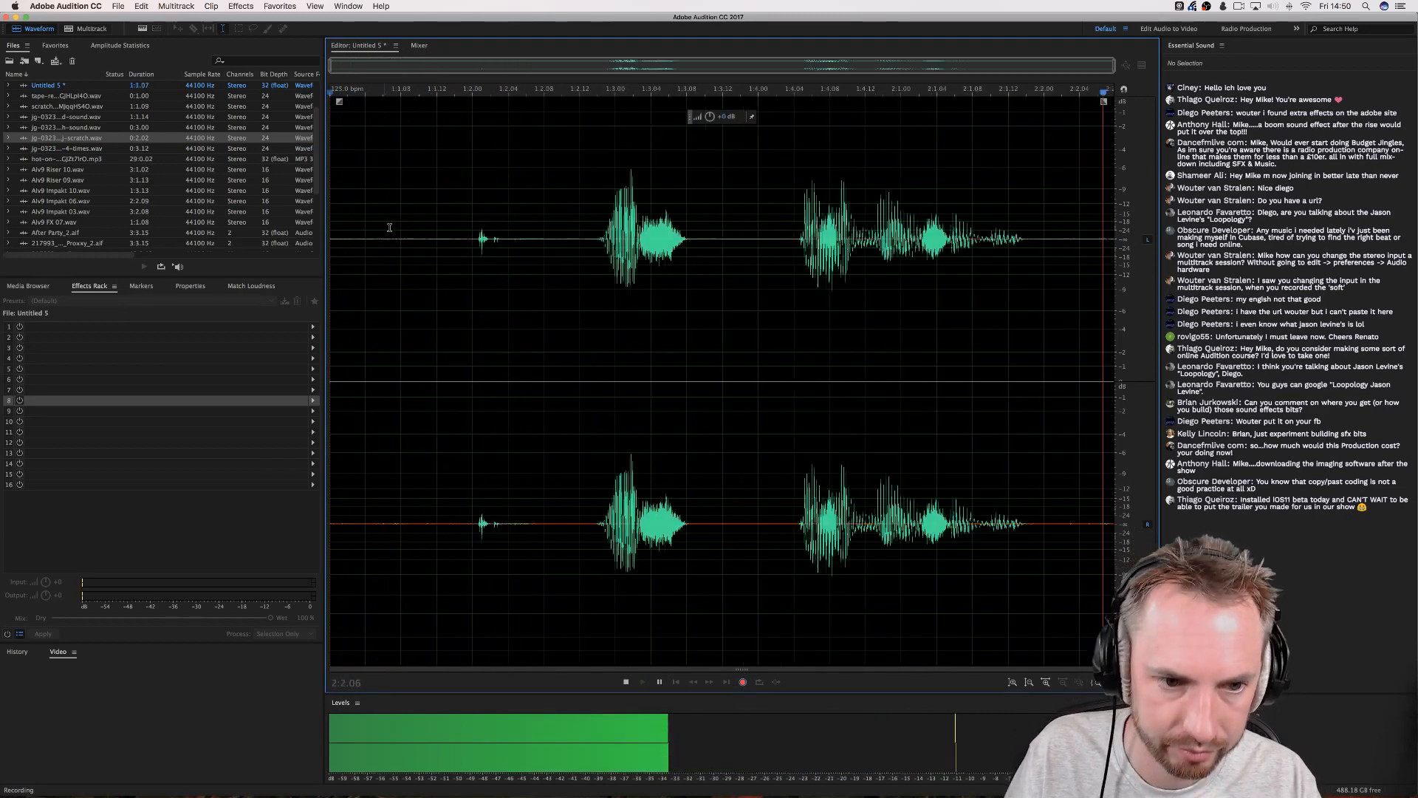
left_click_drag(580, 234, 111, 235)
key("Delete")
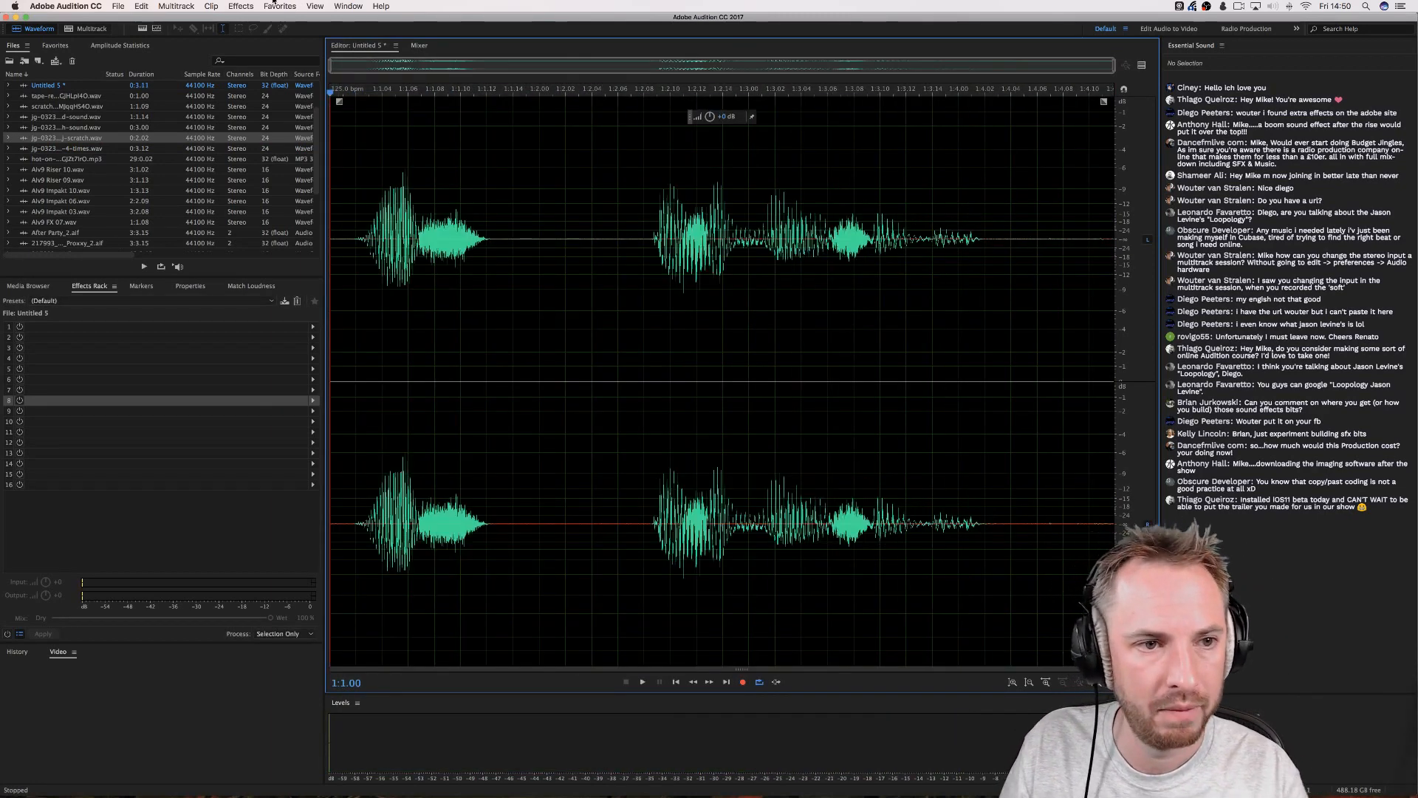
Start recording a new favorite on the untitled voice take.
left_click(278, 6)
left_click(297, 233)
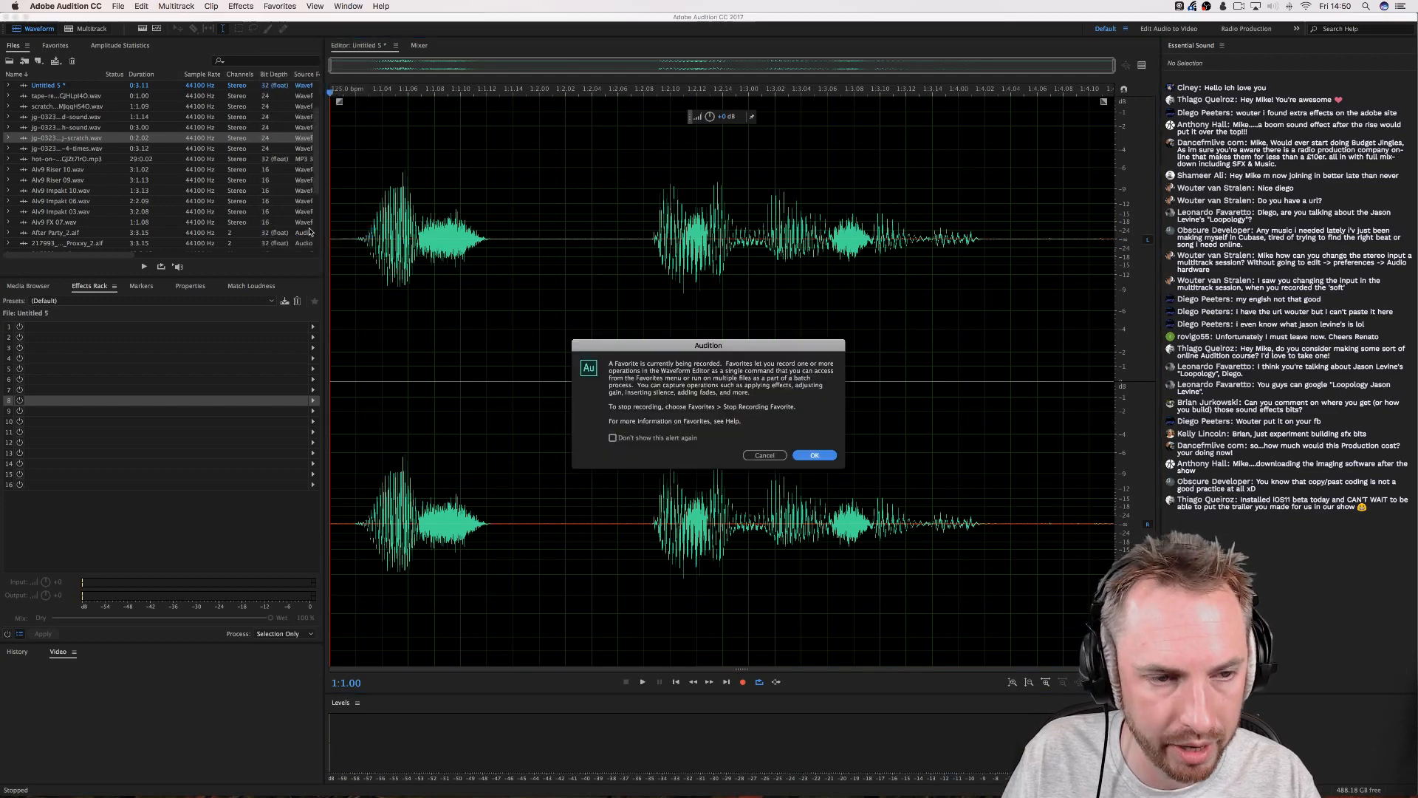
key("Return")
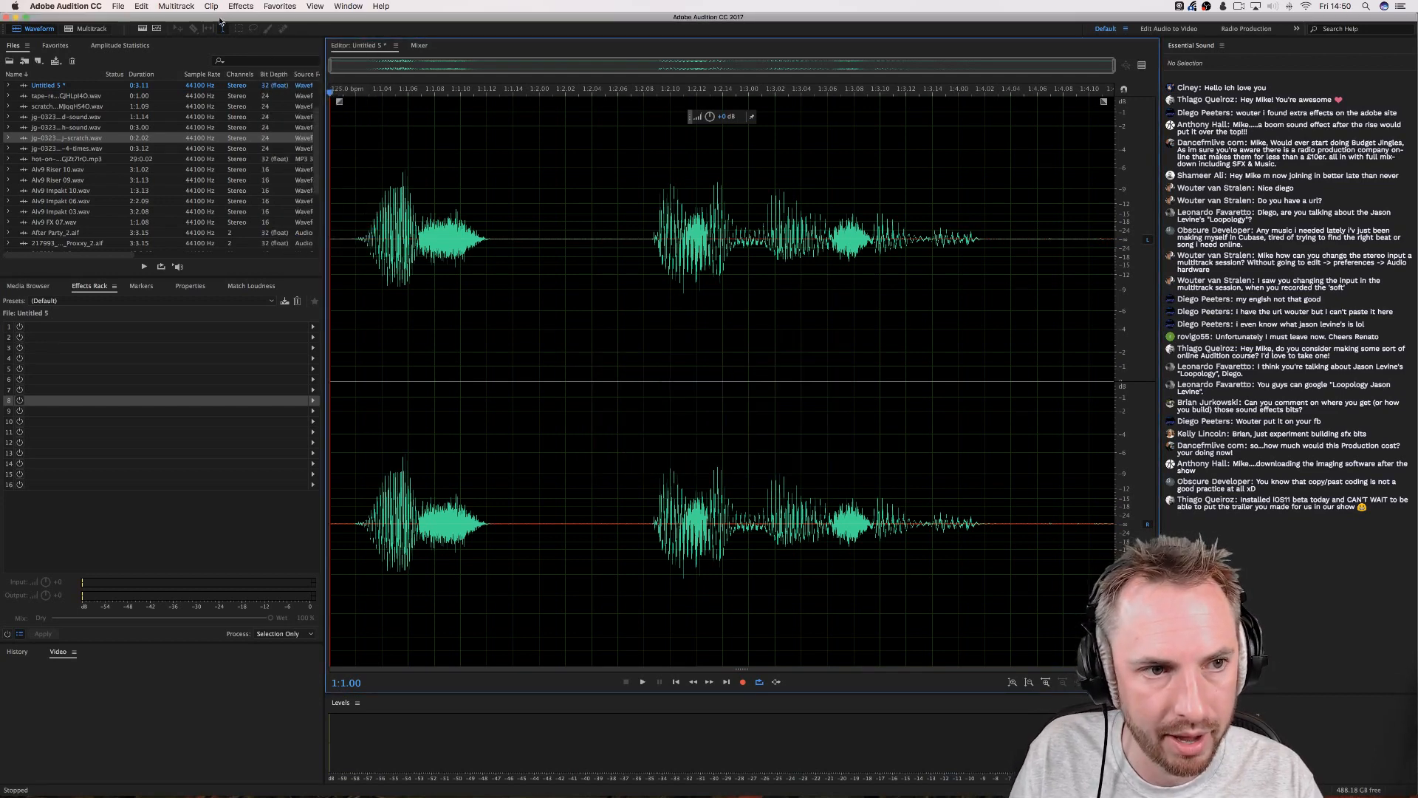
Apply an FFT Filter to the take, starting from the Default preset and boosting the high frequencies in the curve.
left_click(241, 6)
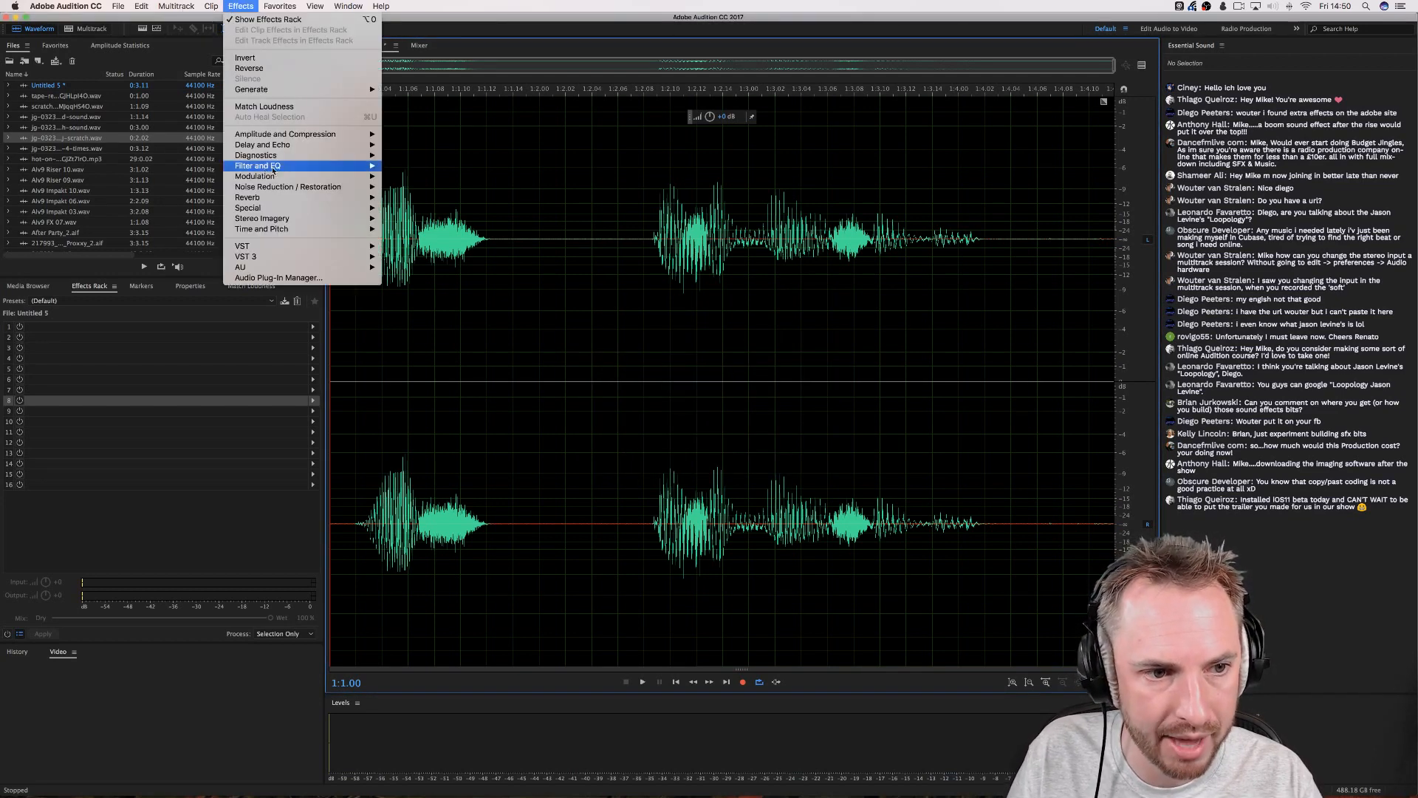
mouse_move(279, 167)
left_click(414, 166)
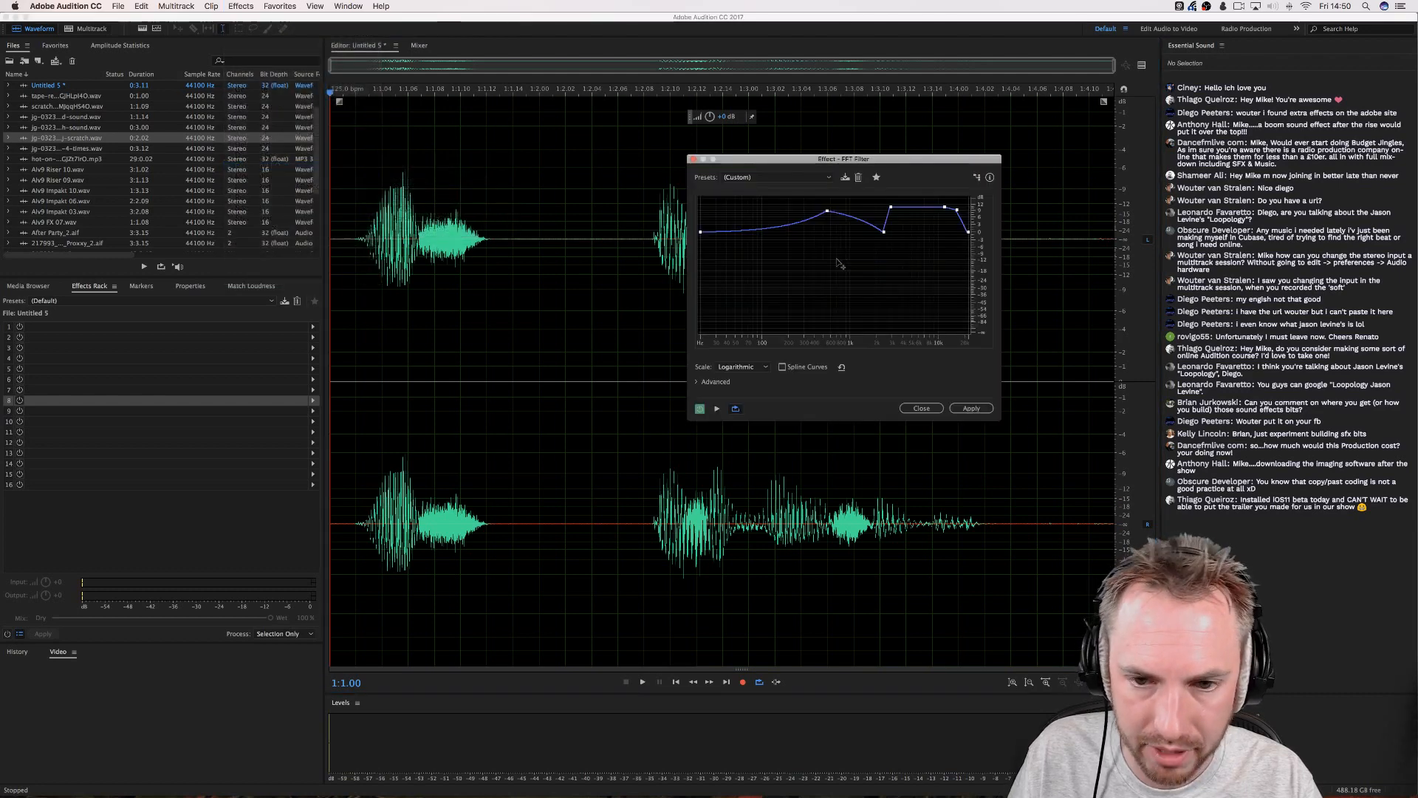
left_click(761, 178)
left_click(749, 187)
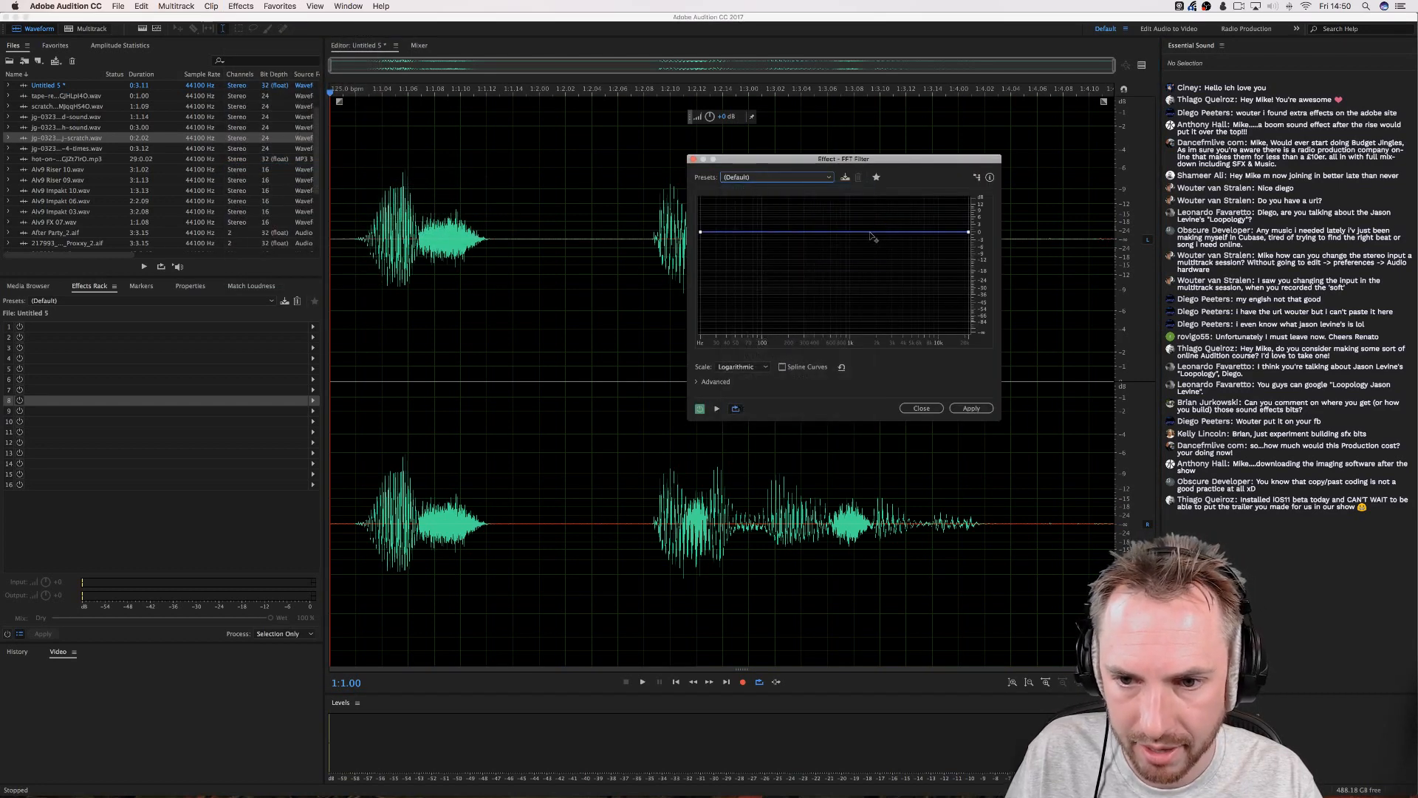
left_click(869, 233)
left_click_drag(883, 232, 958, 215)
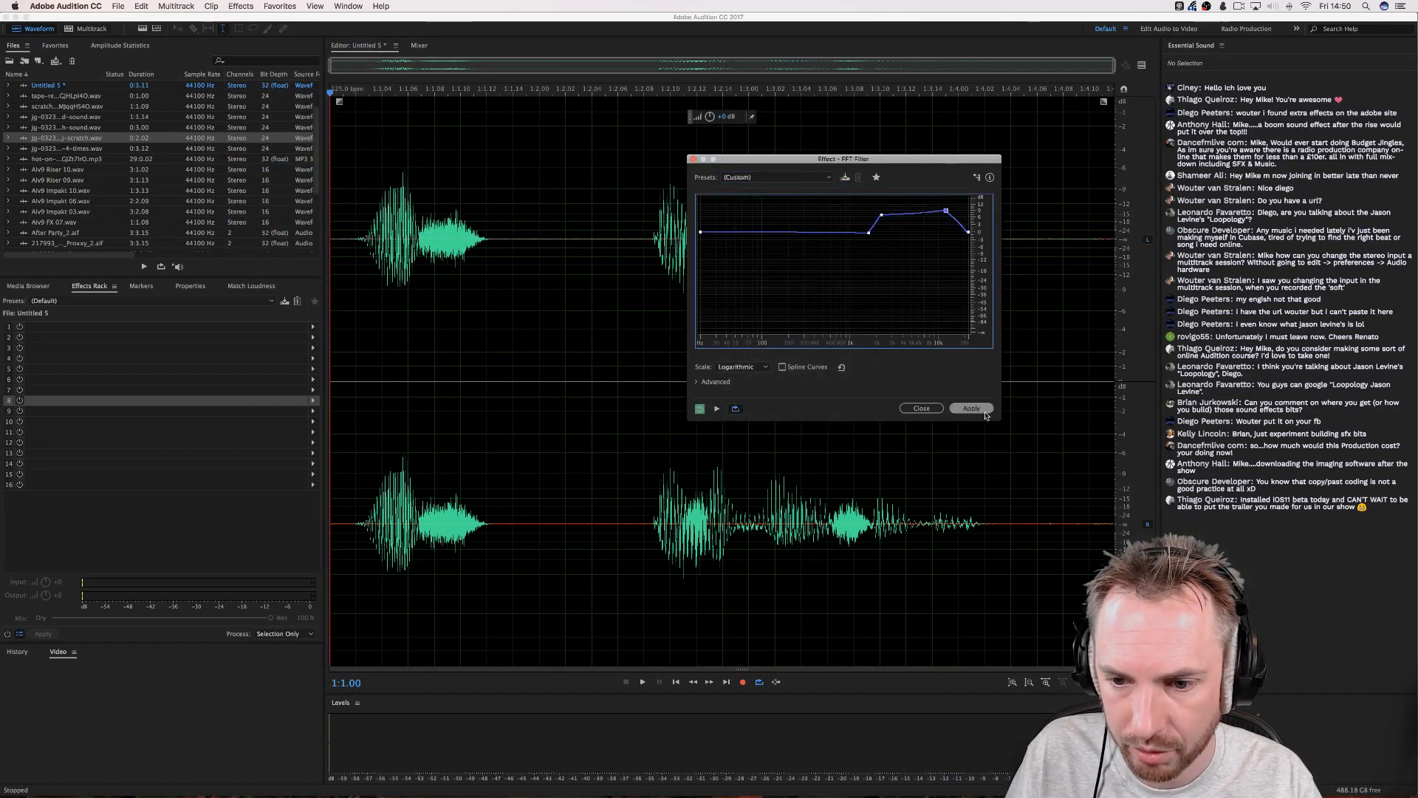
left_click(971, 408)
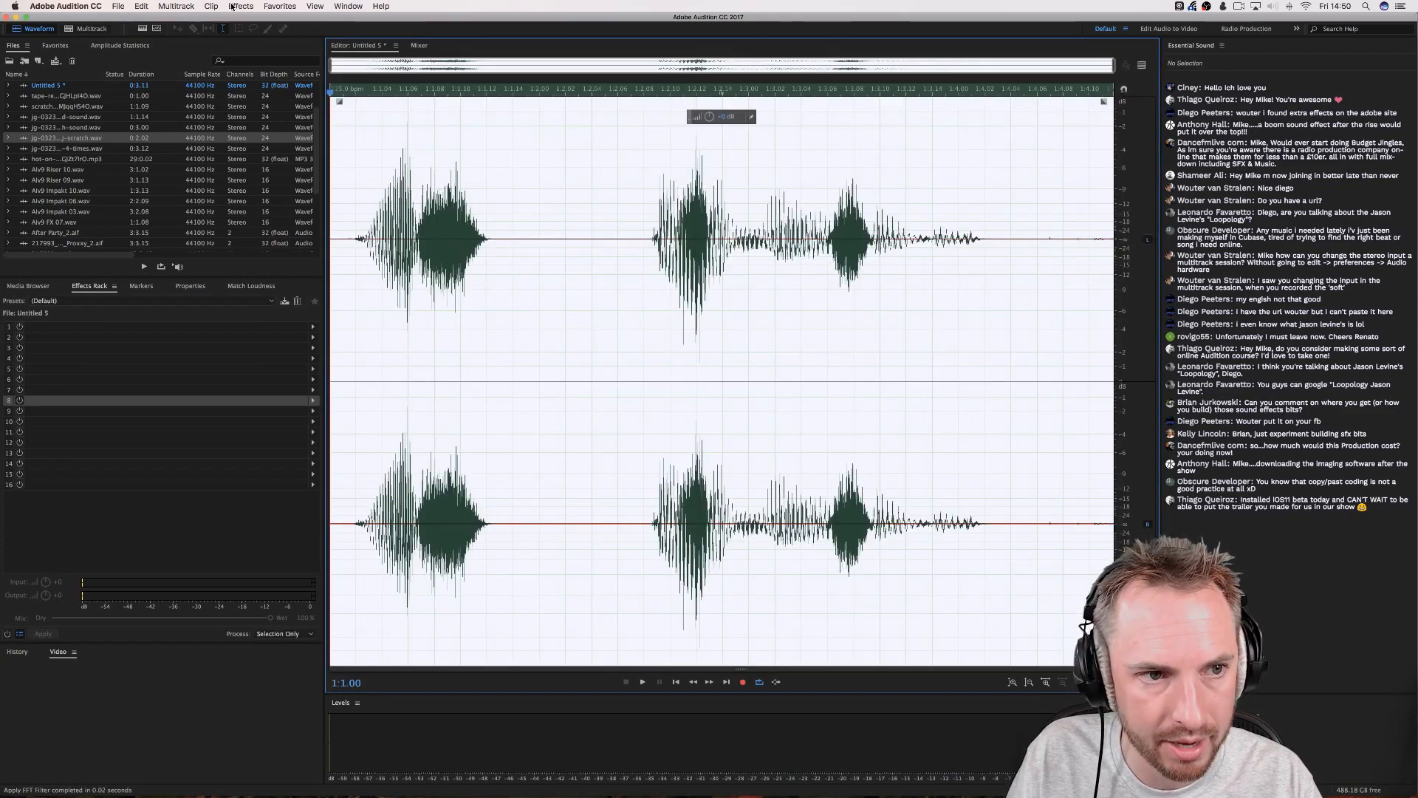
Apply Dynamics Processing to the take with its existing custom compressor and expander settings.
left_click(239, 6)
mouse_move(295, 134)
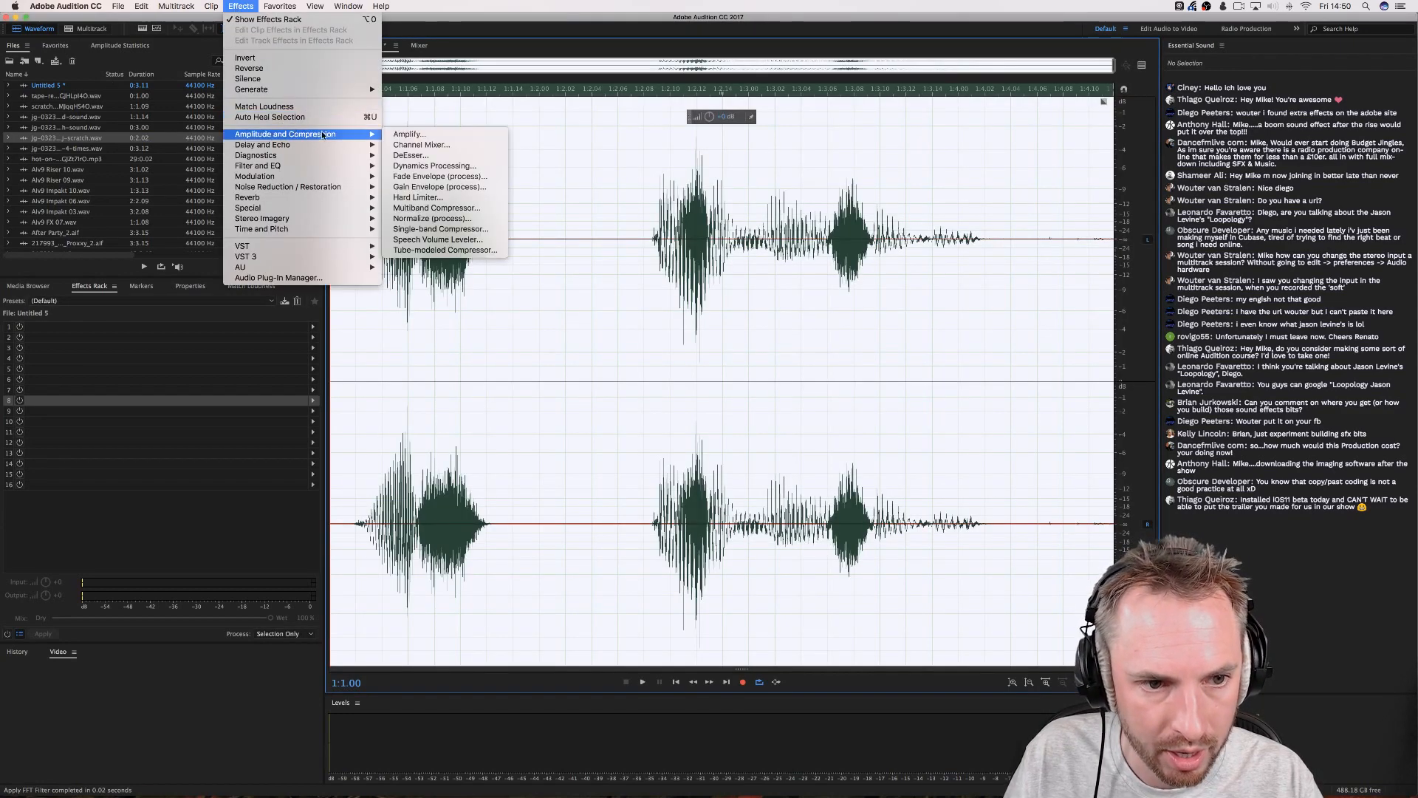
left_click(436, 167)
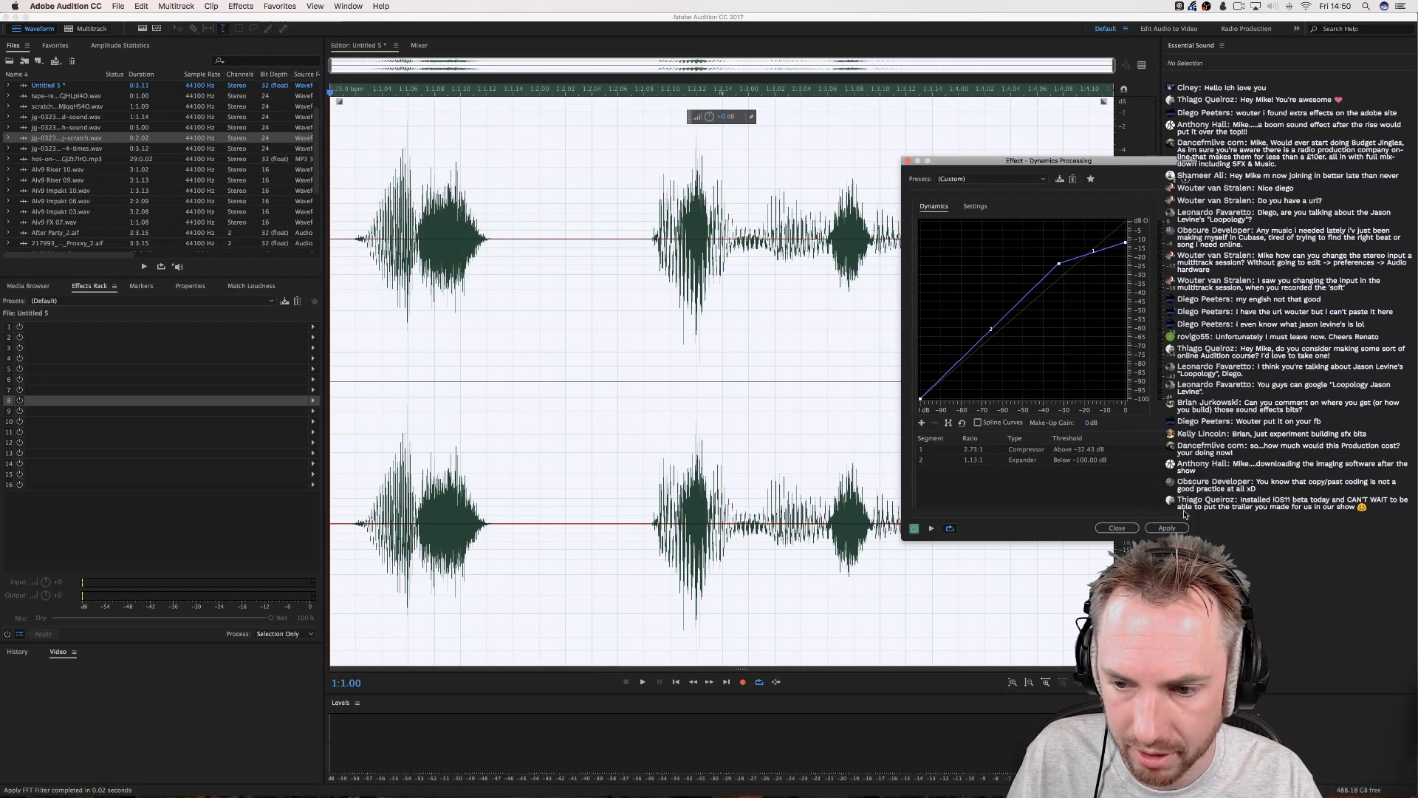
left_click(1167, 528)
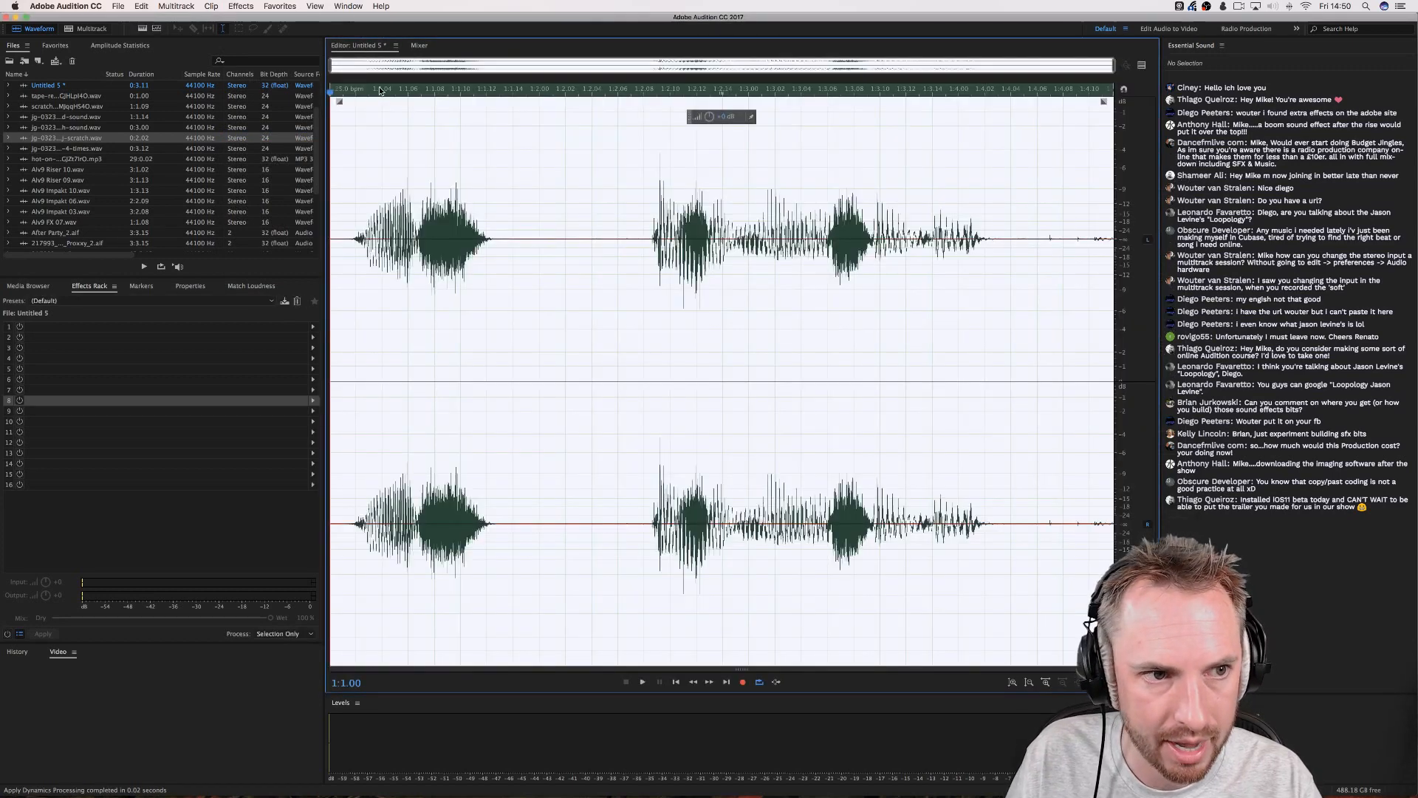
Apply the Pitch Shifter to the take using the The Dark Lord preset.
left_click(241, 7)
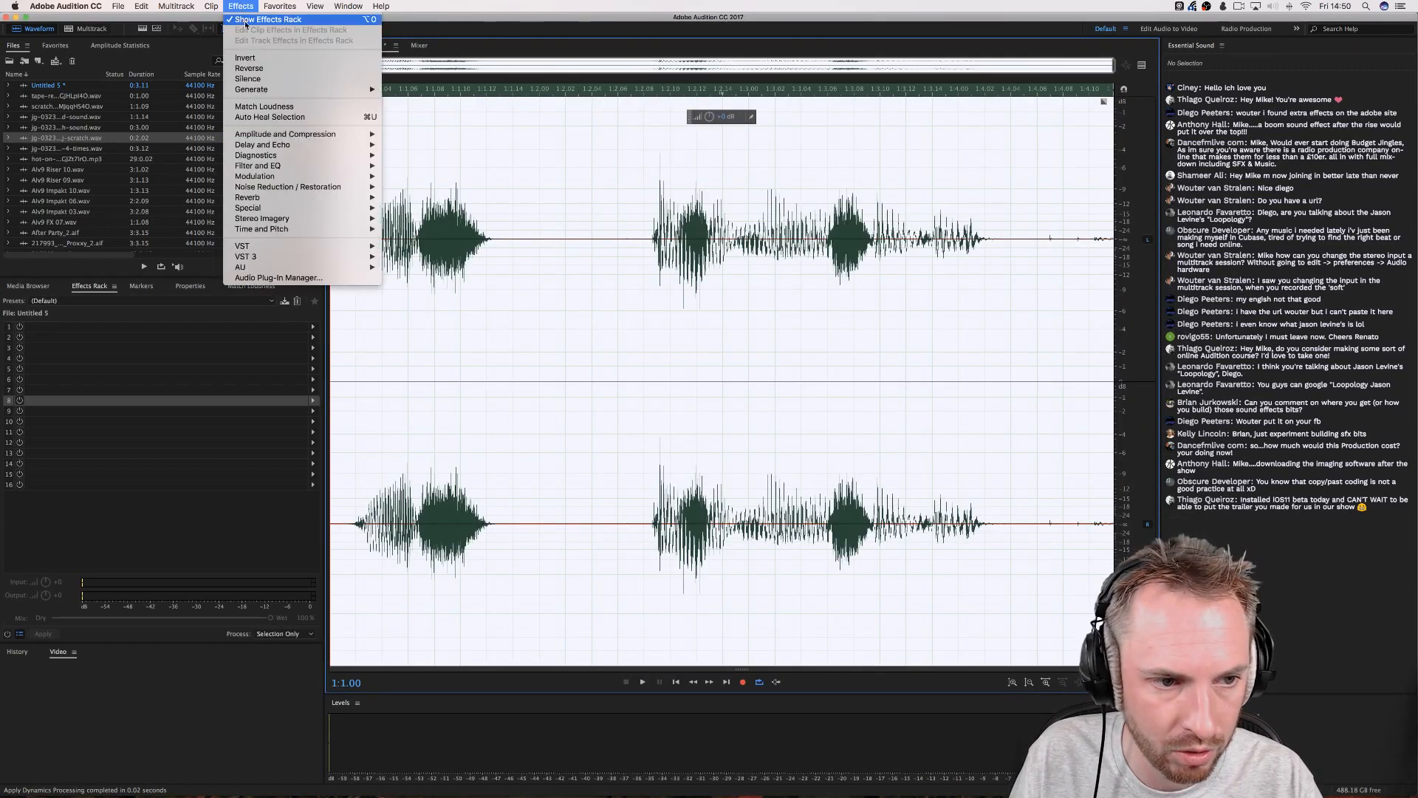
mouse_move(297, 138)
mouse_move(311, 229)
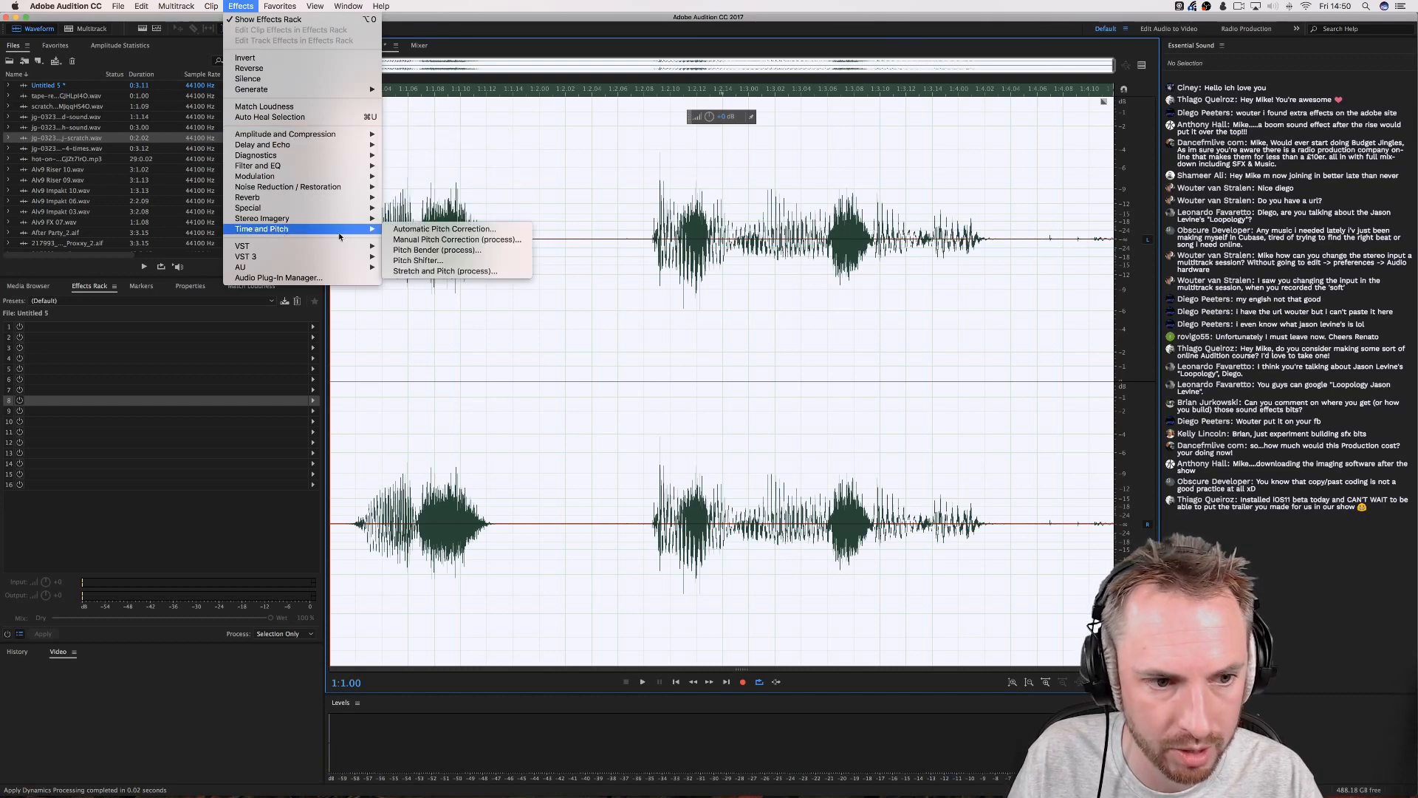
left_click(419, 261)
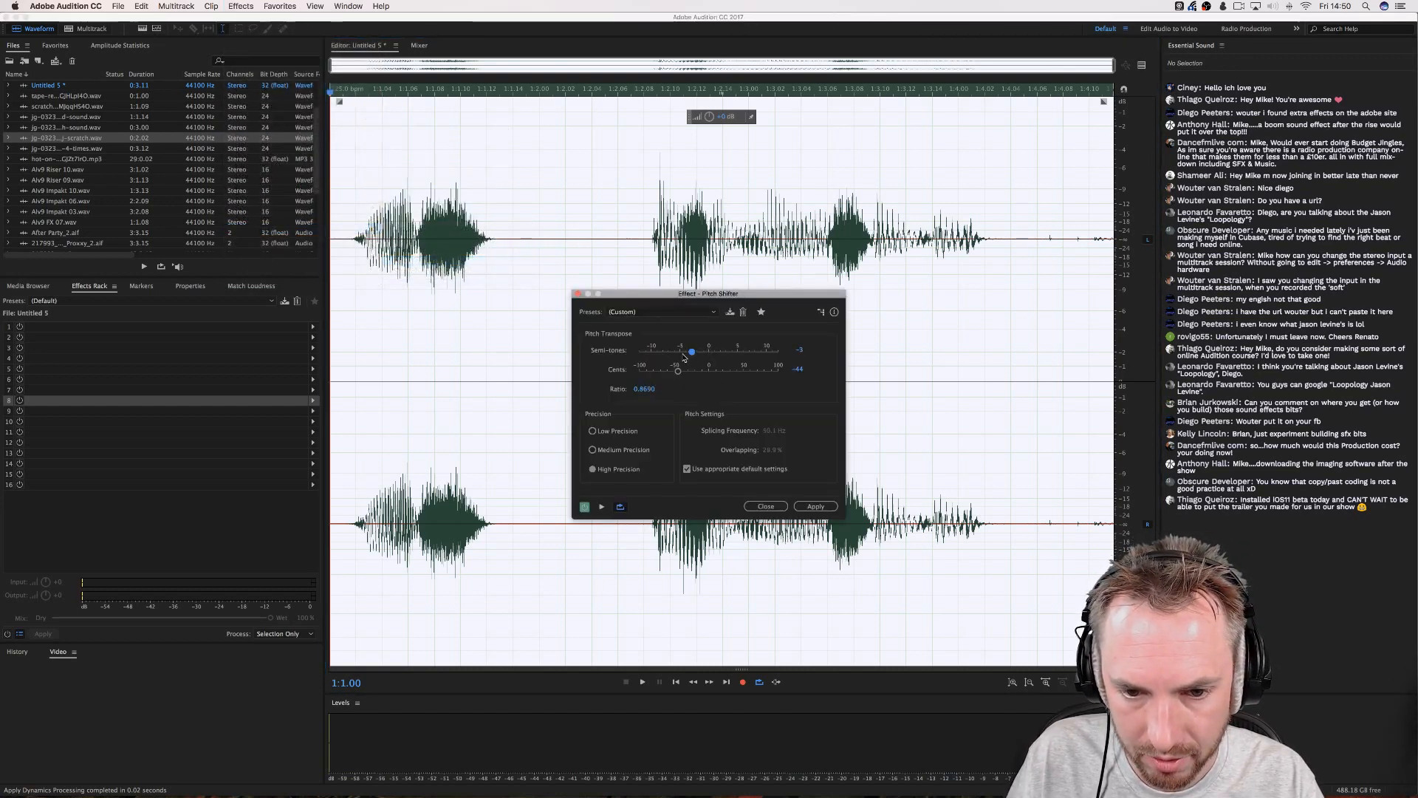
left_click_drag(684, 358, 669, 356)
left_click(650, 311)
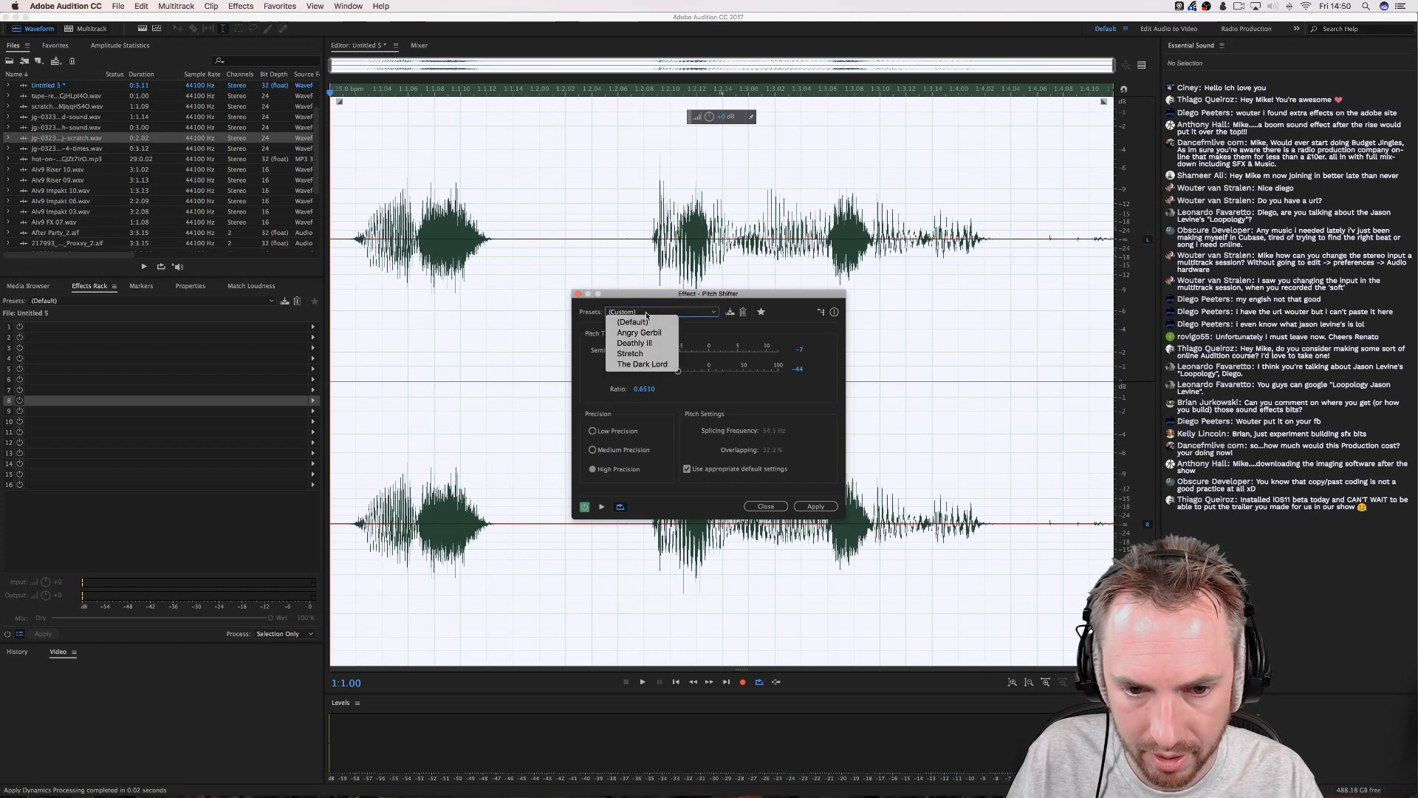
left_click(639, 365)
key("Return")
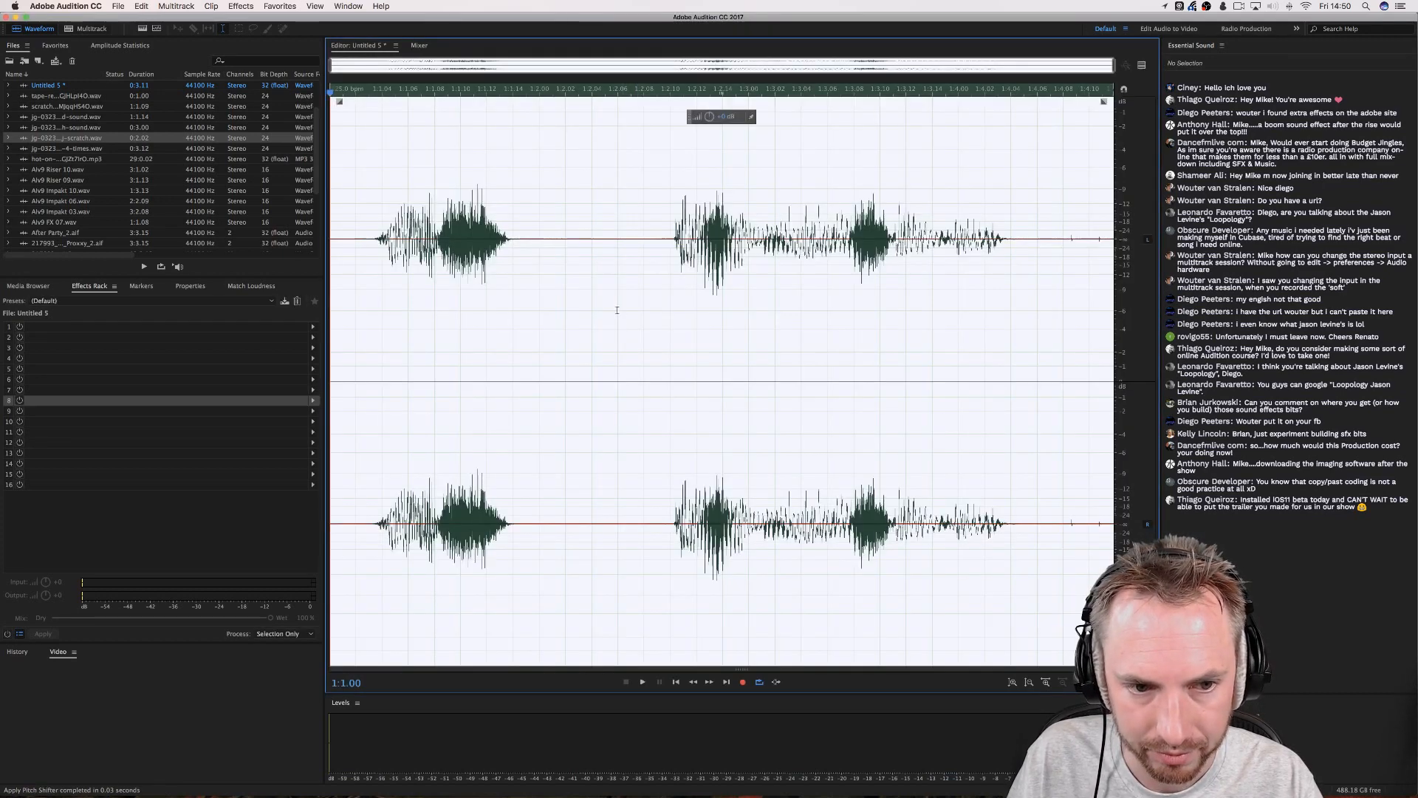
Stop recording the favorite and save it as MRC Strange.
left_click(280, 5)
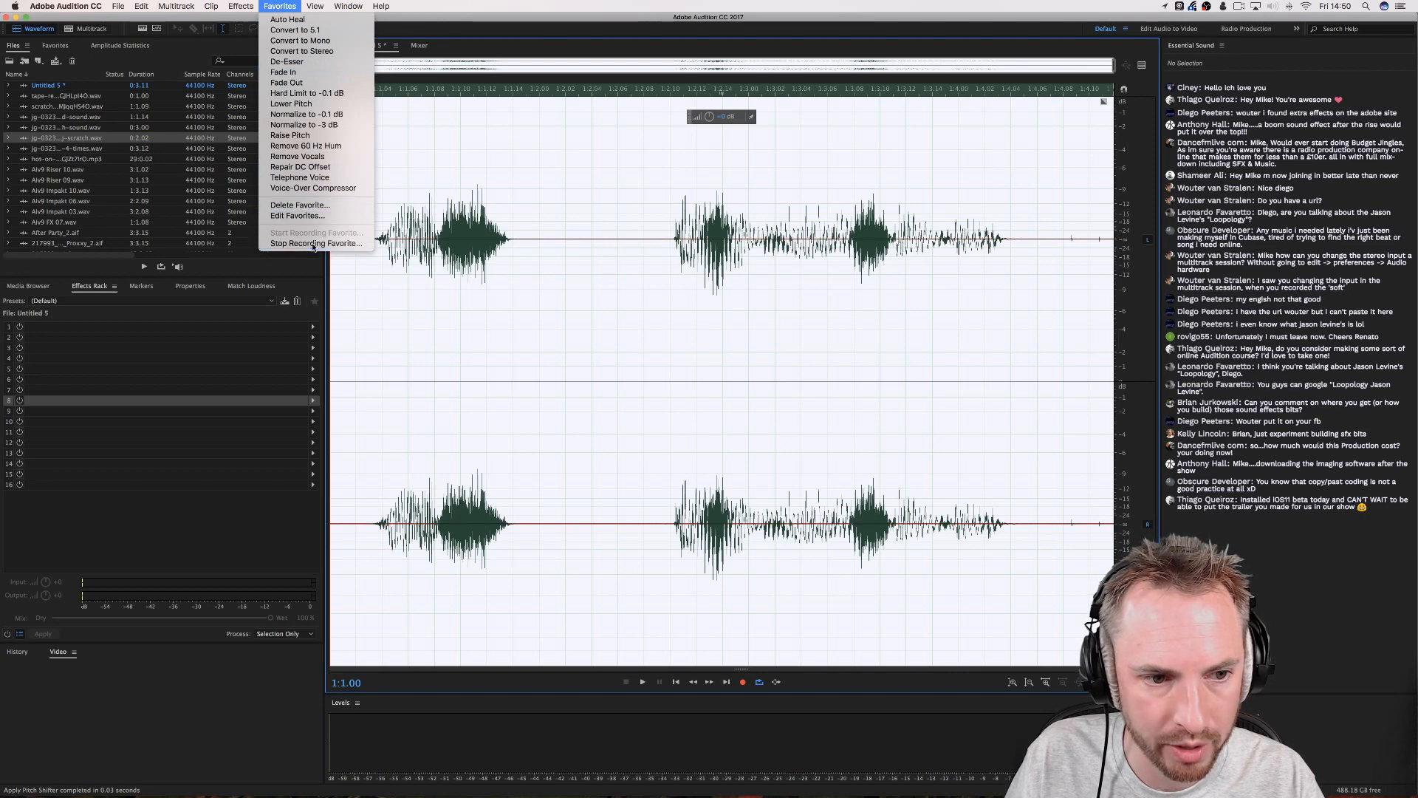
left_click(317, 245)
type("MRC")
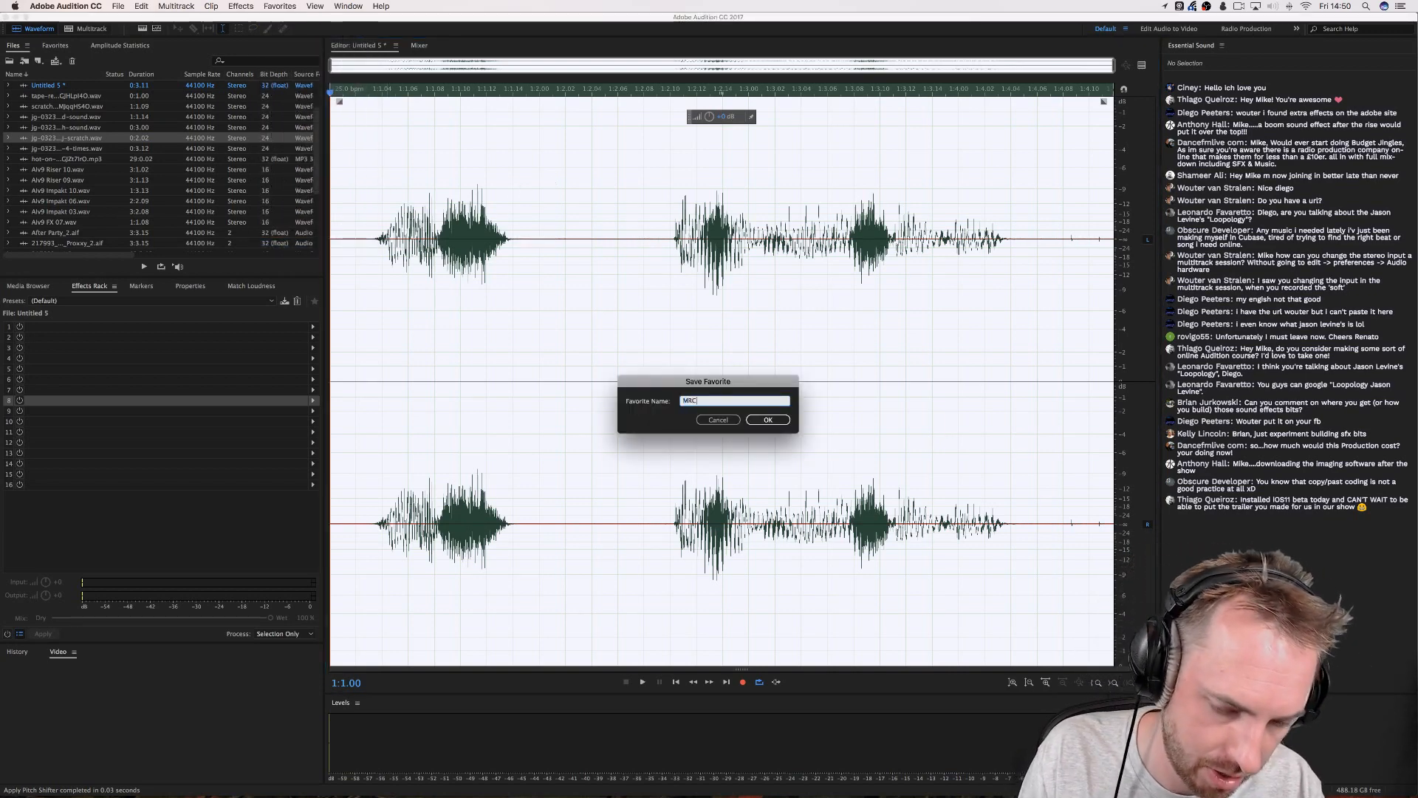
type(" Strange")
key("Return")
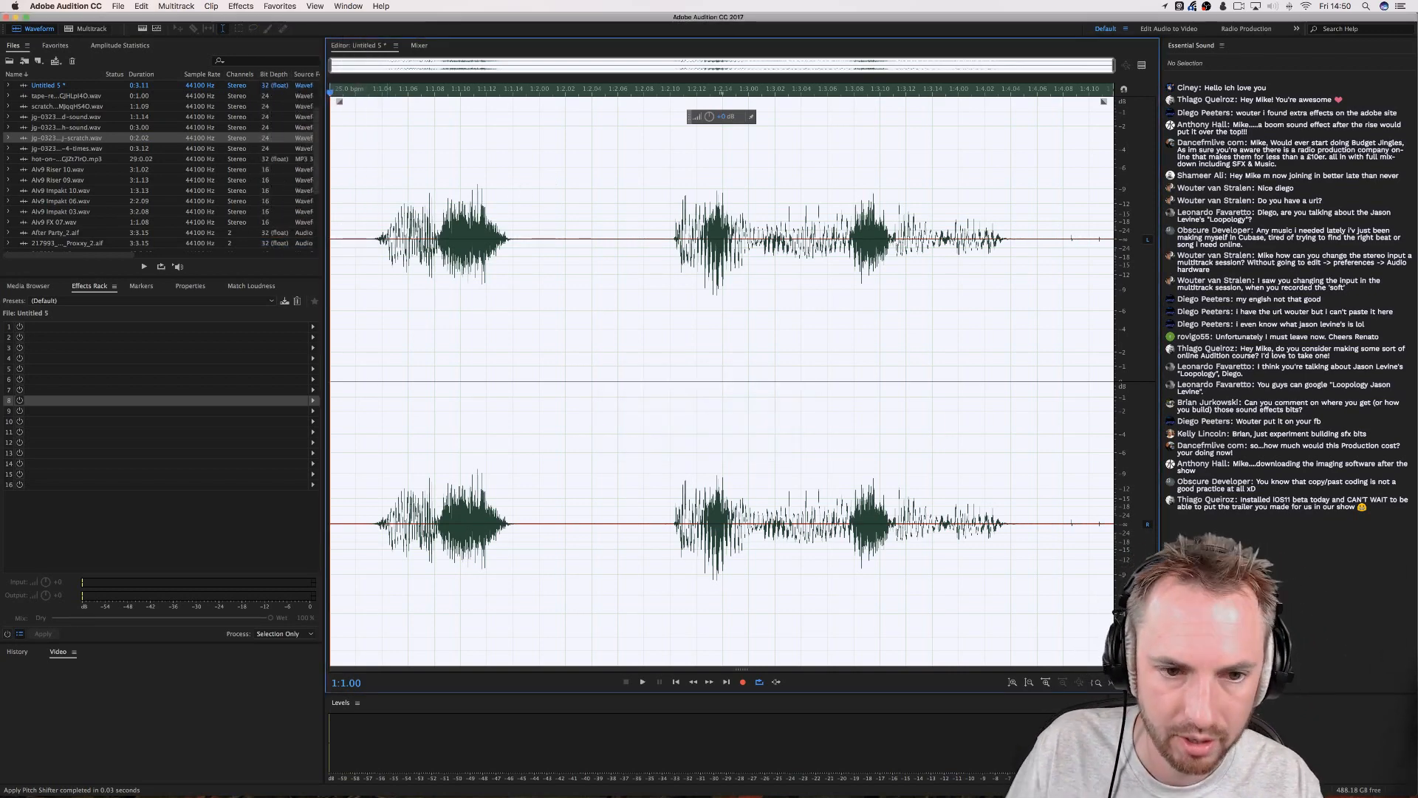
Undo the pitch shift, dynamics processing and FFT filter on the take, auditioning it before and after.
key("space")
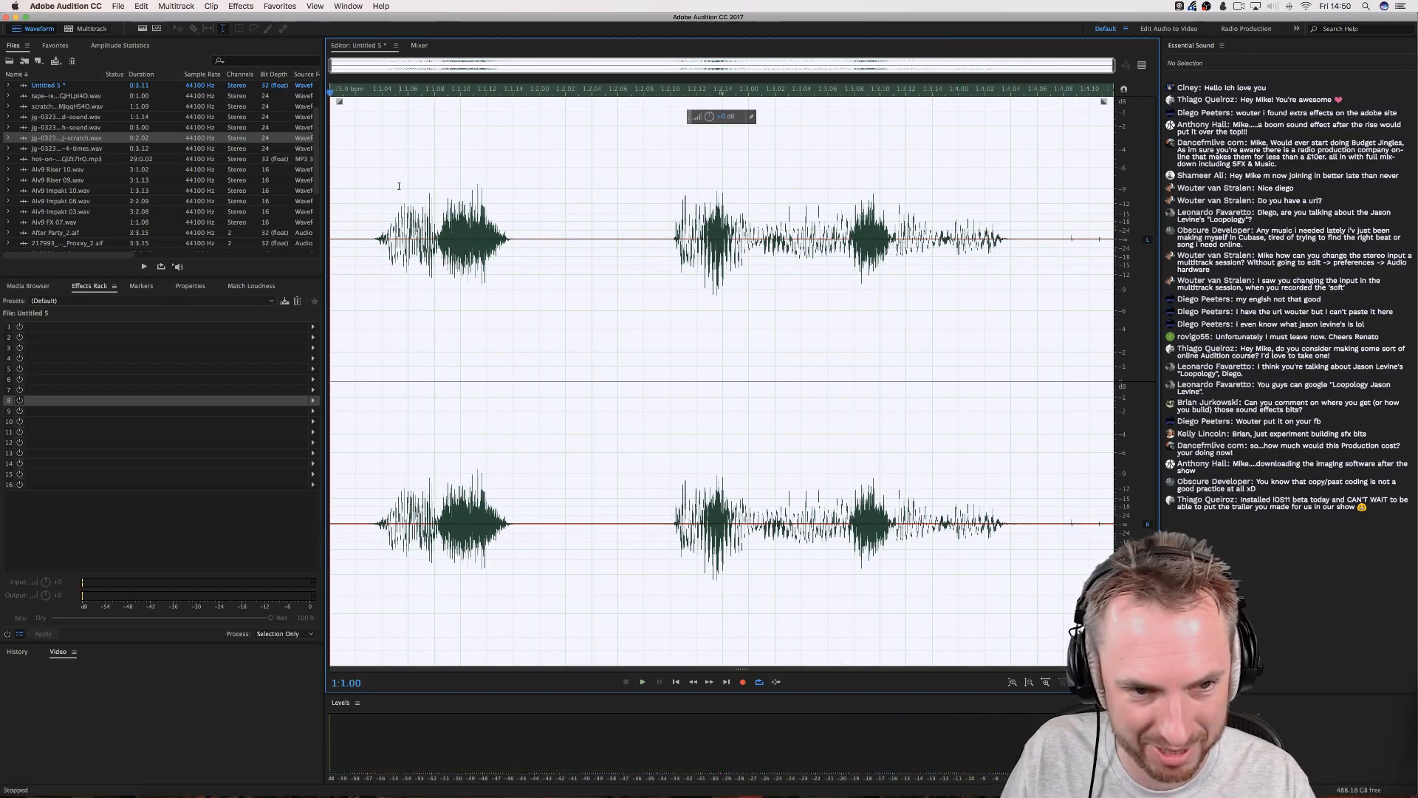
key("super+z")
key("super+z")
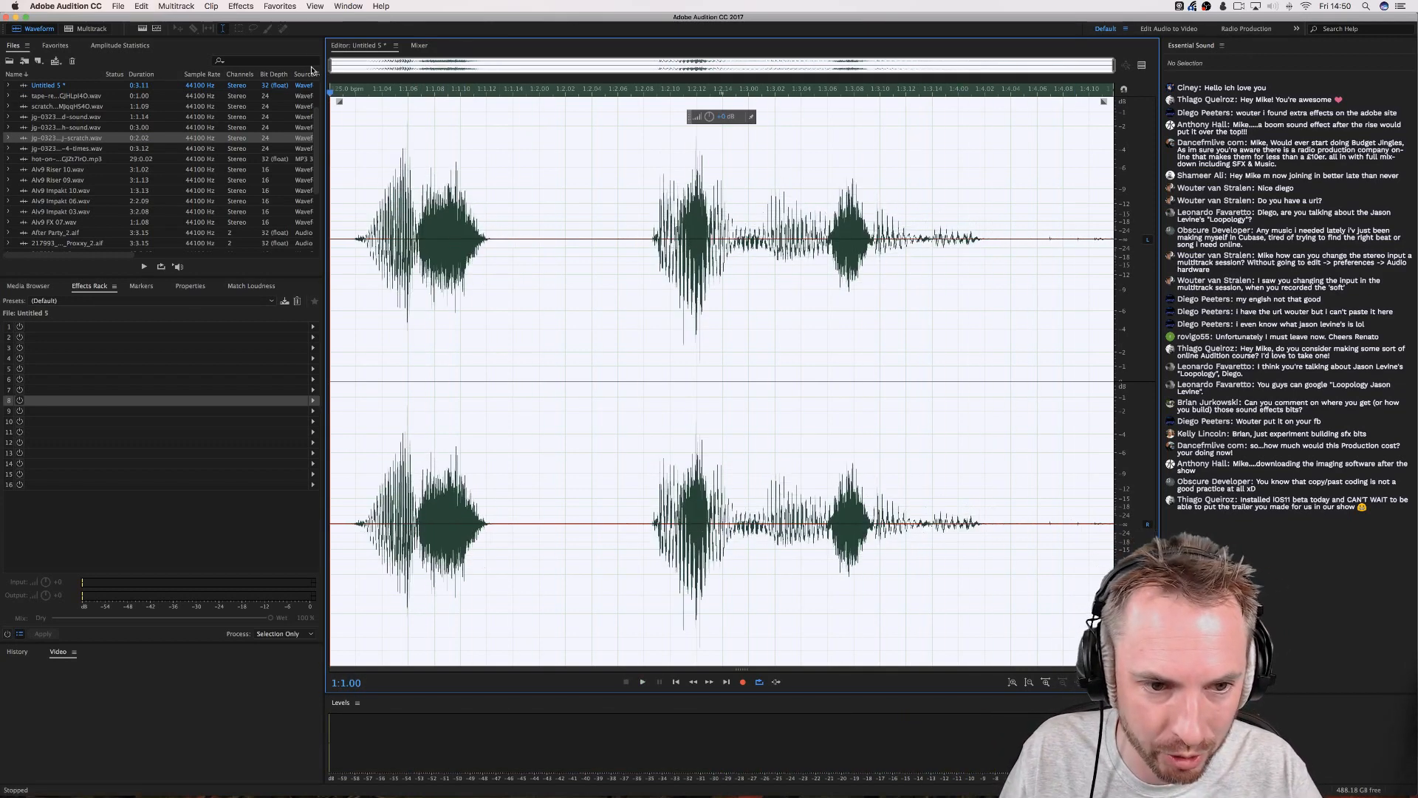
key("super+z")
key("space")
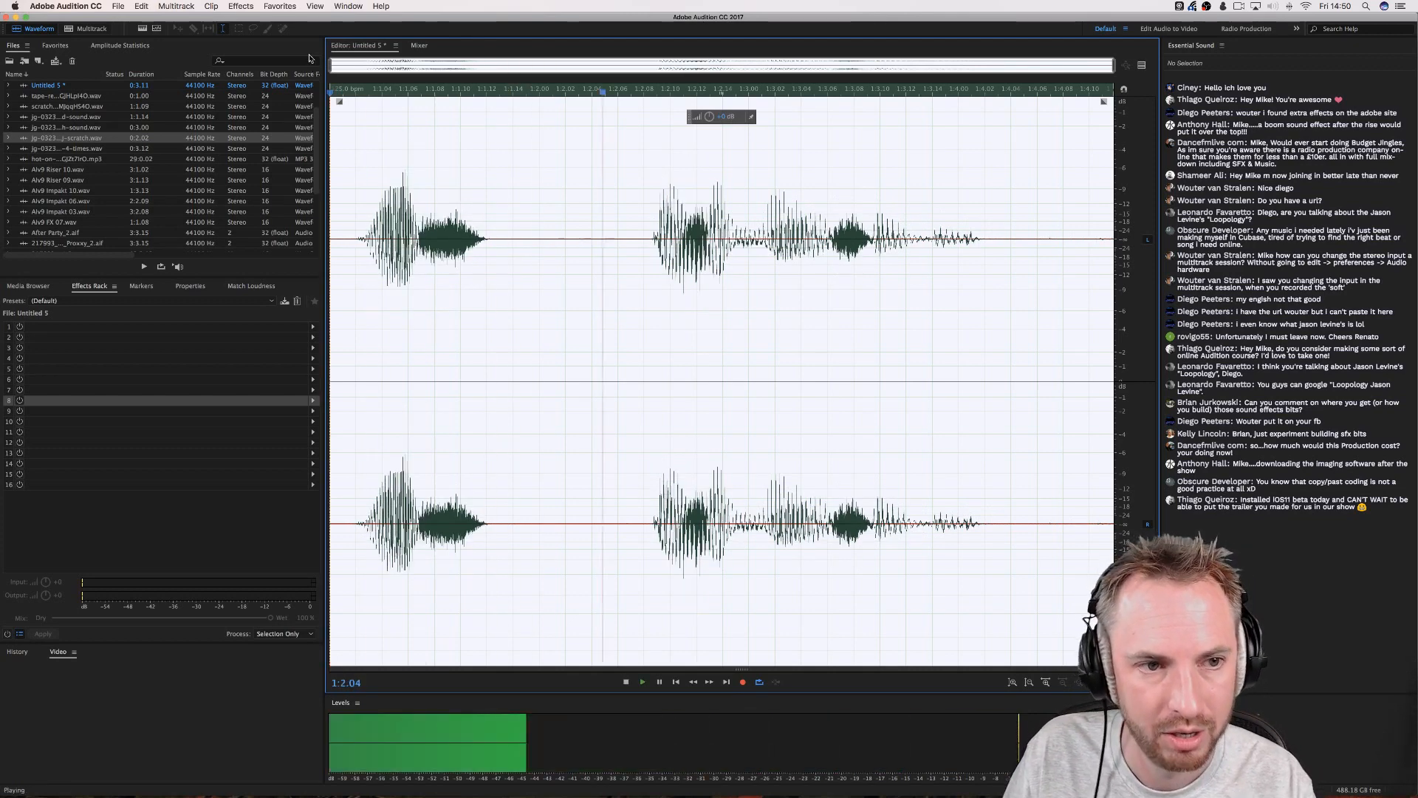
key("space")
Run the MRC Strange favorite on the unprocessed take and play the result.
left_click(280, 7)
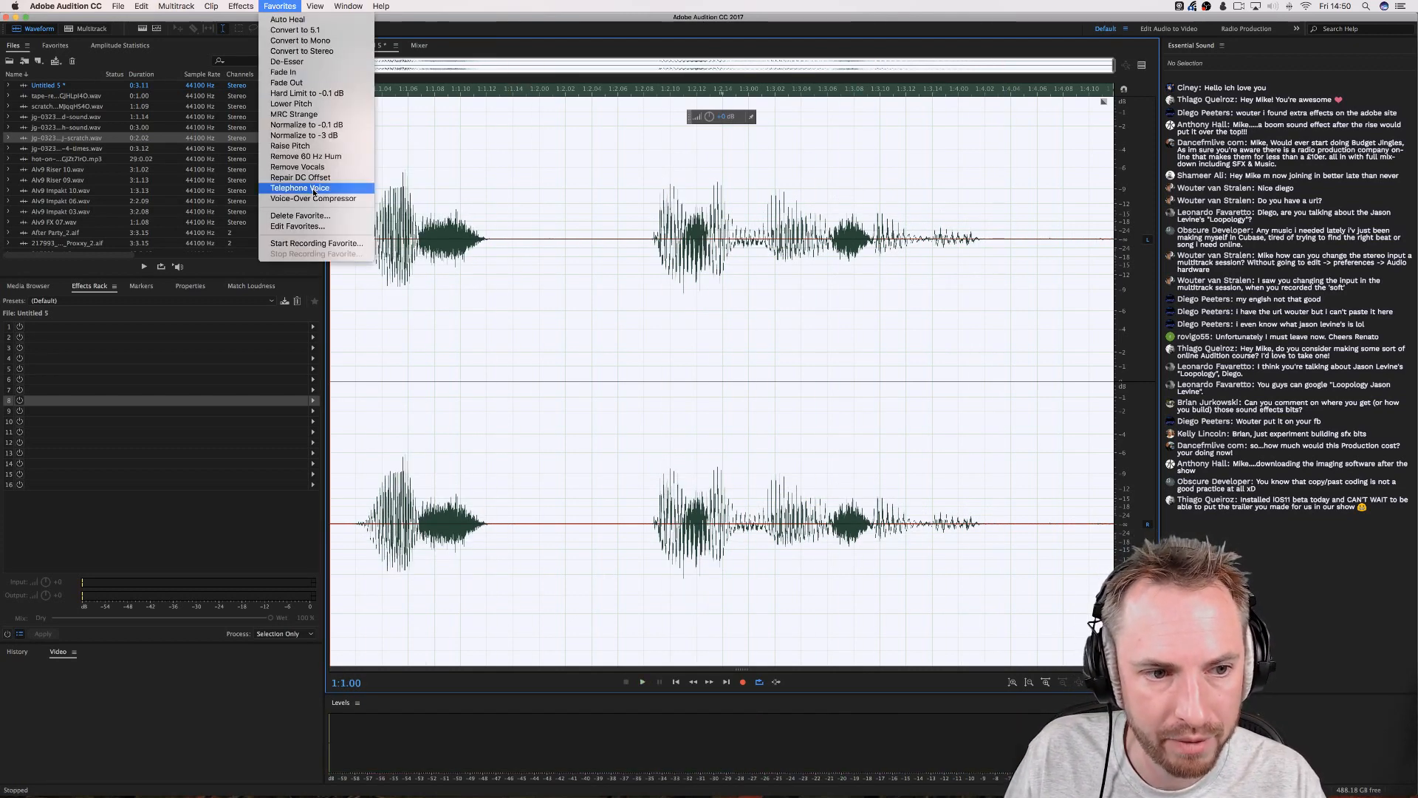
left_click(299, 116)
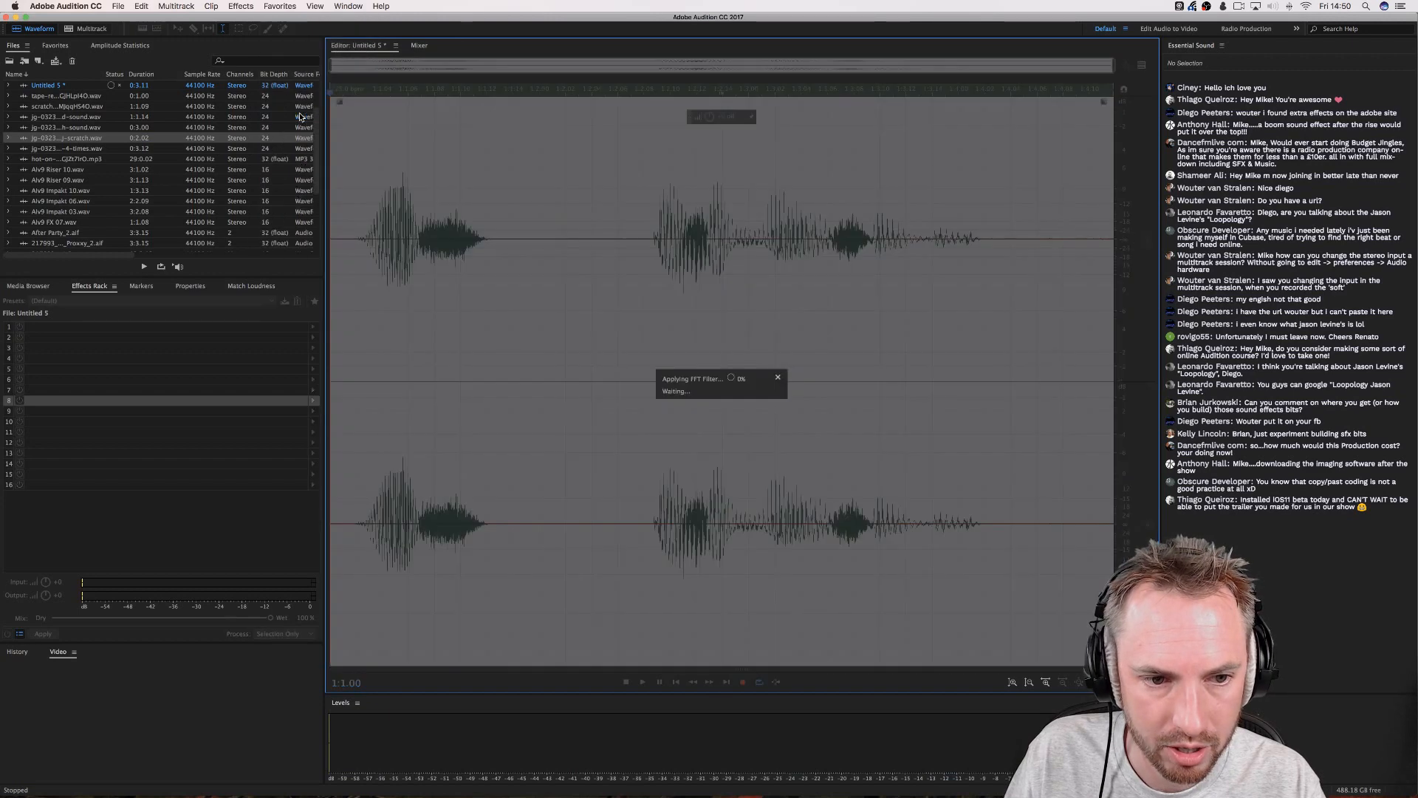
key("space")
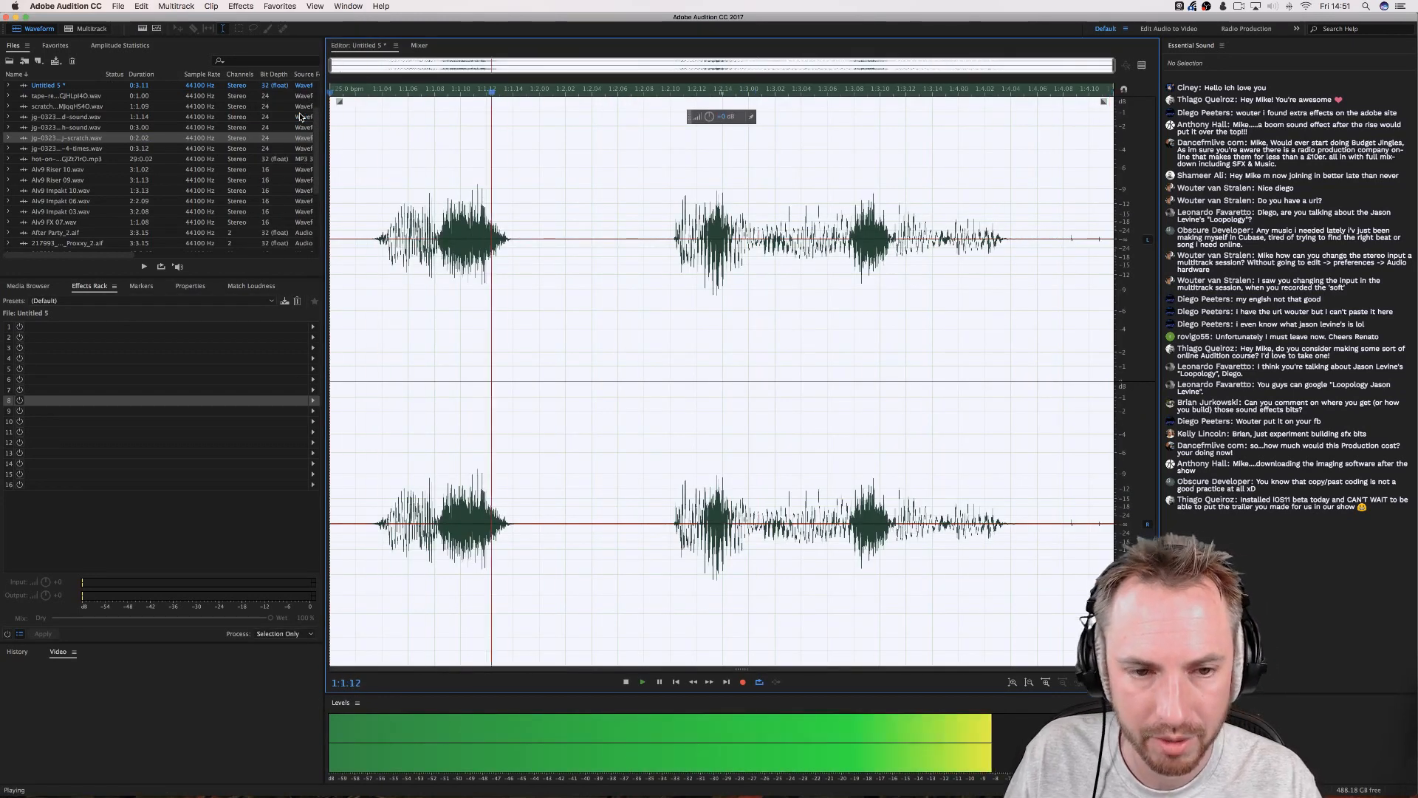
key("space")
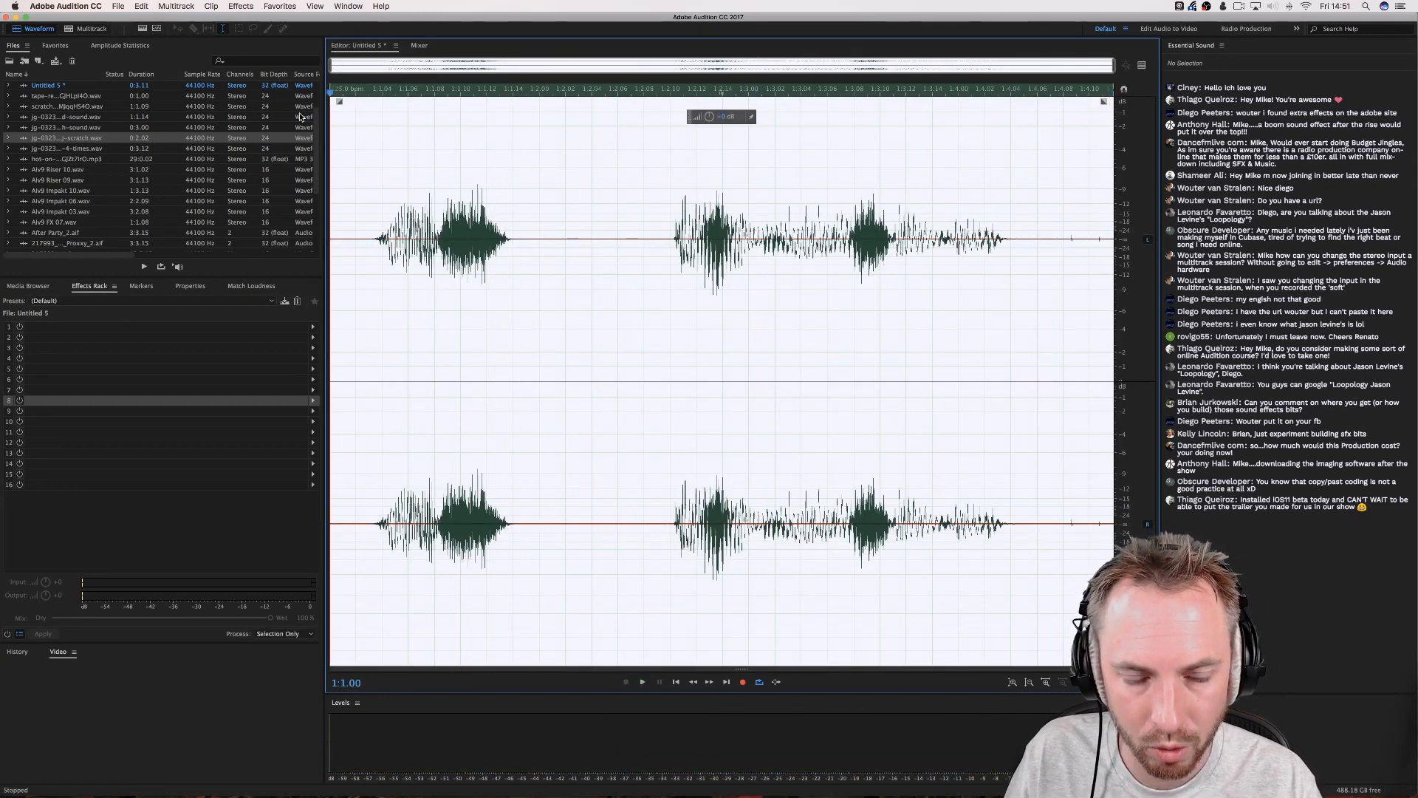
Open the favorites for editing and examine the recorded actions and selection settings of MRC Strange.
left_click(280, 6)
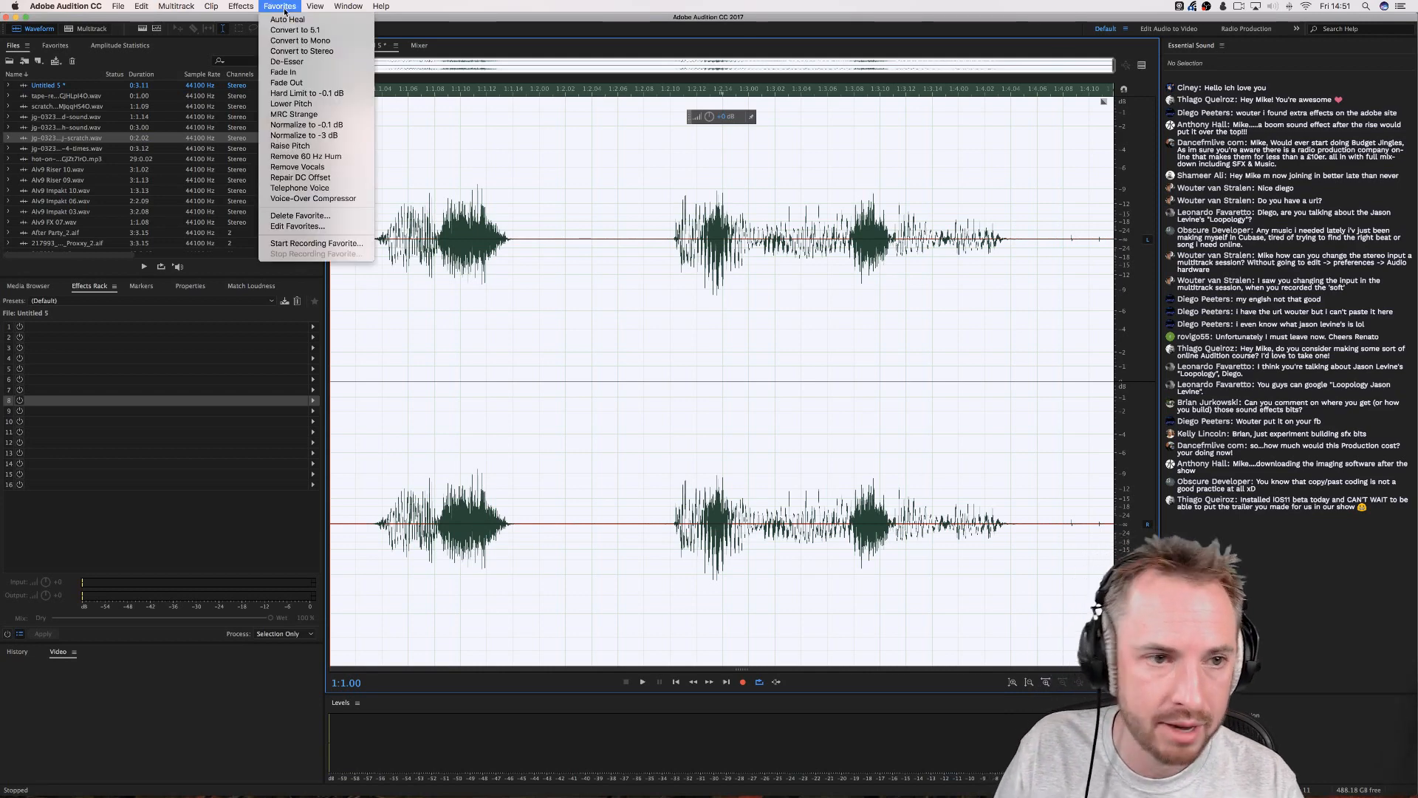
left_click(296, 226)
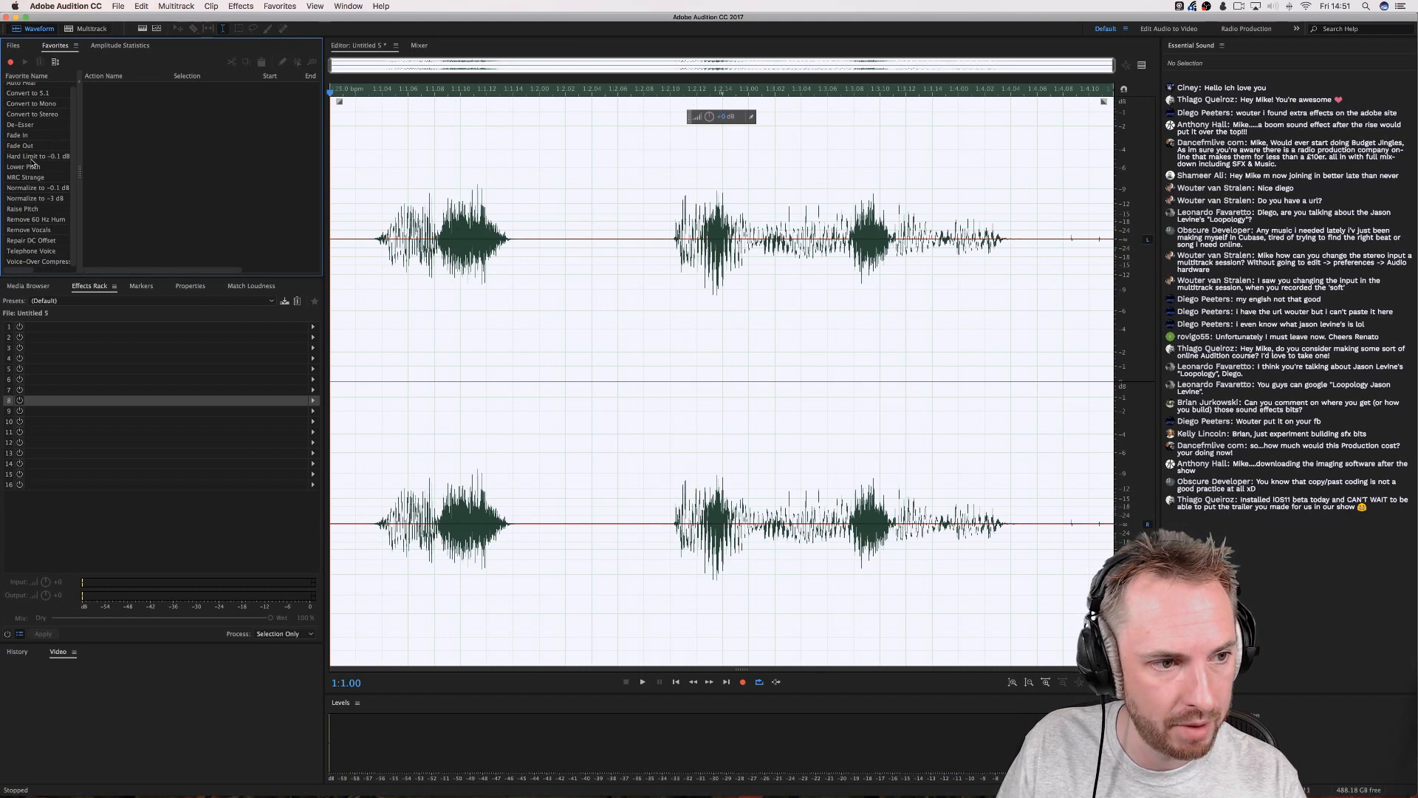
left_click(29, 177)
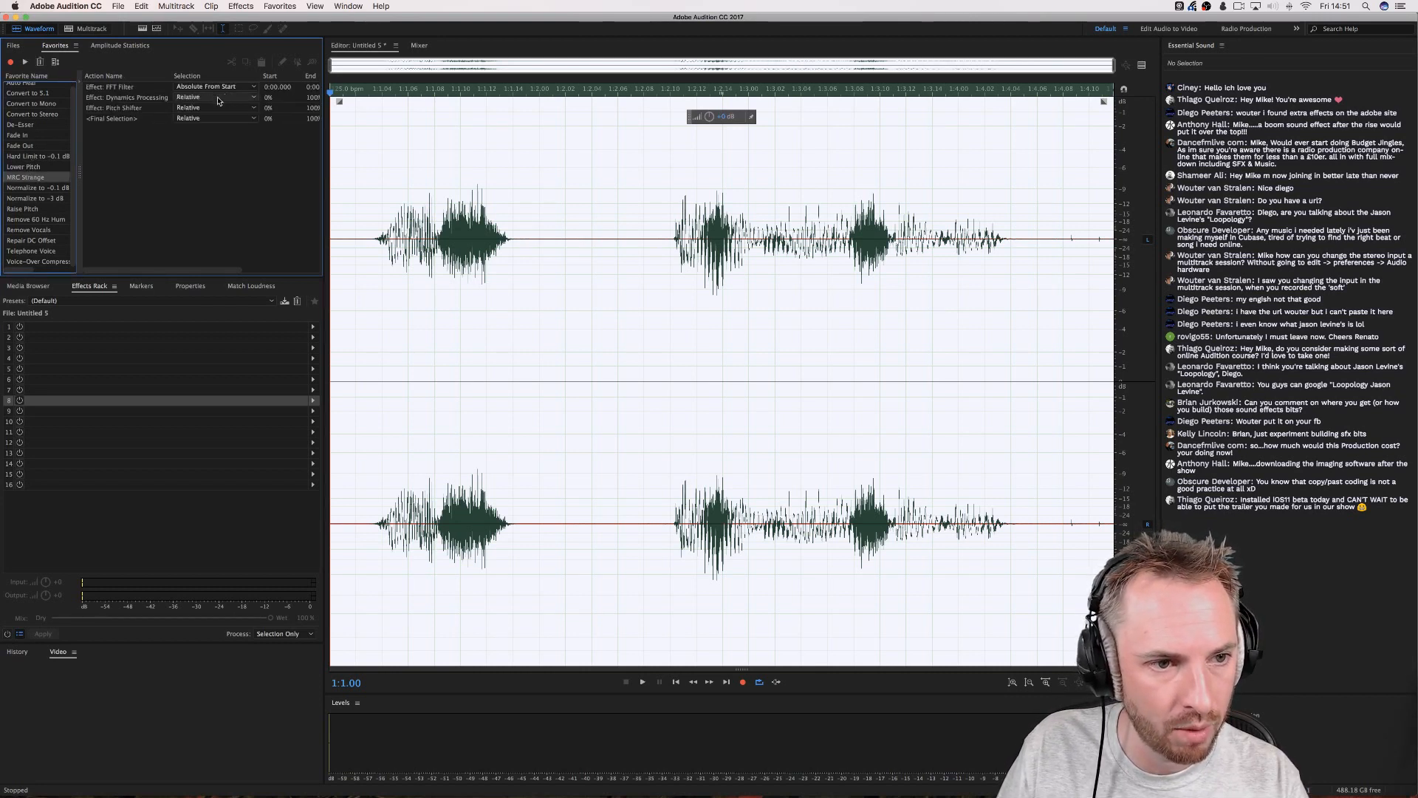
left_click(153, 108)
left_click(148, 88)
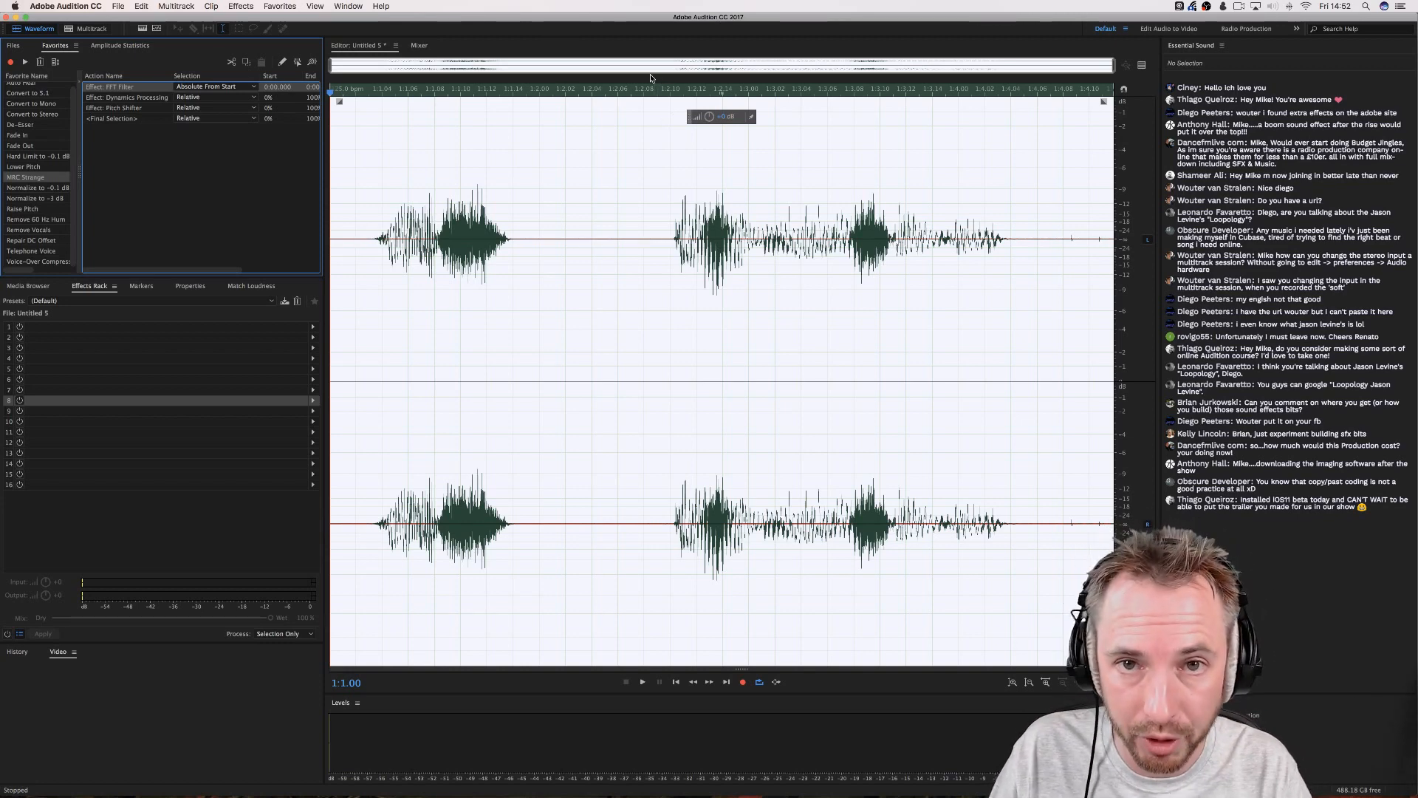
Switch to the multitrack editor and create a new session named Input from the MRC template.
left_click(88, 29)
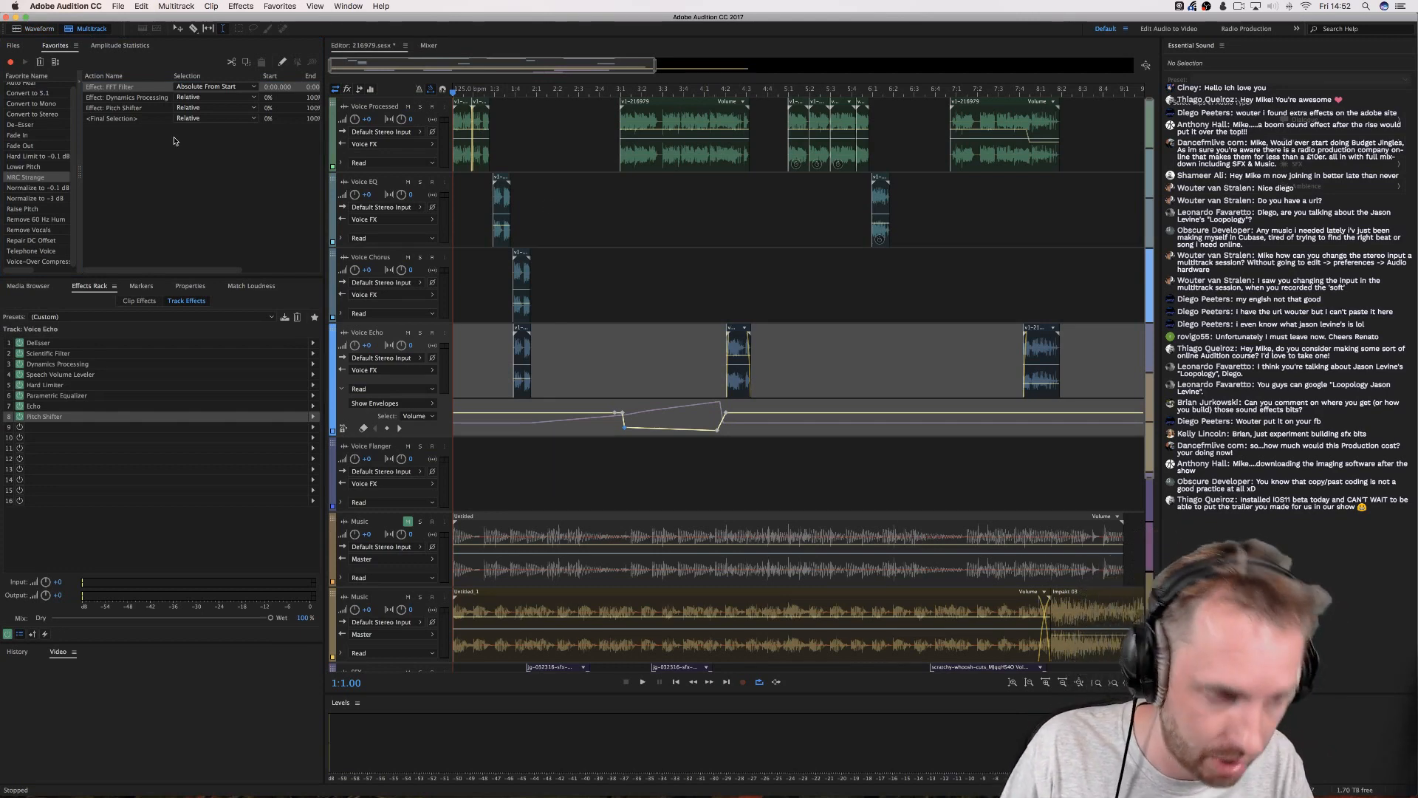
left_click(14, 46)
key("super+n")
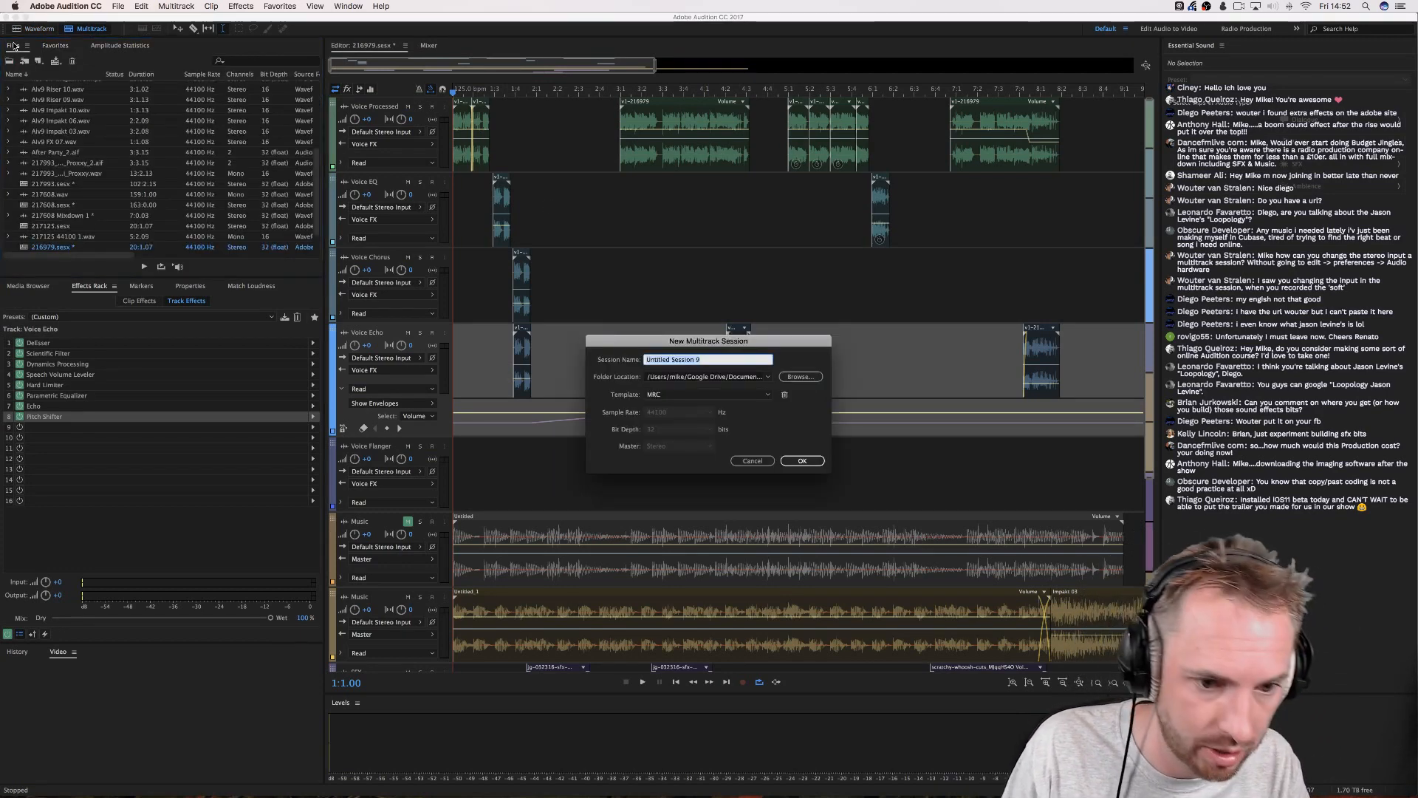
type("Input")
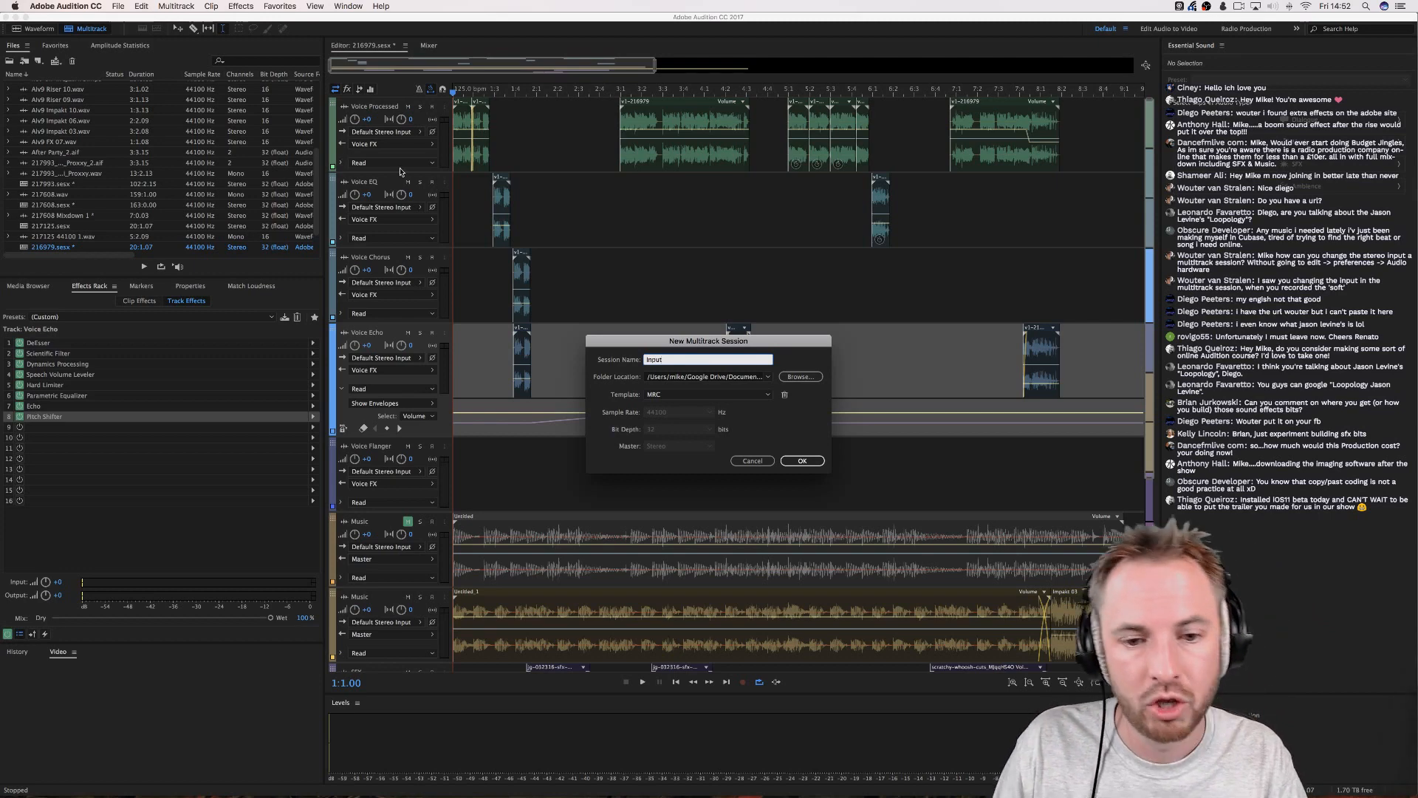
key("Return")
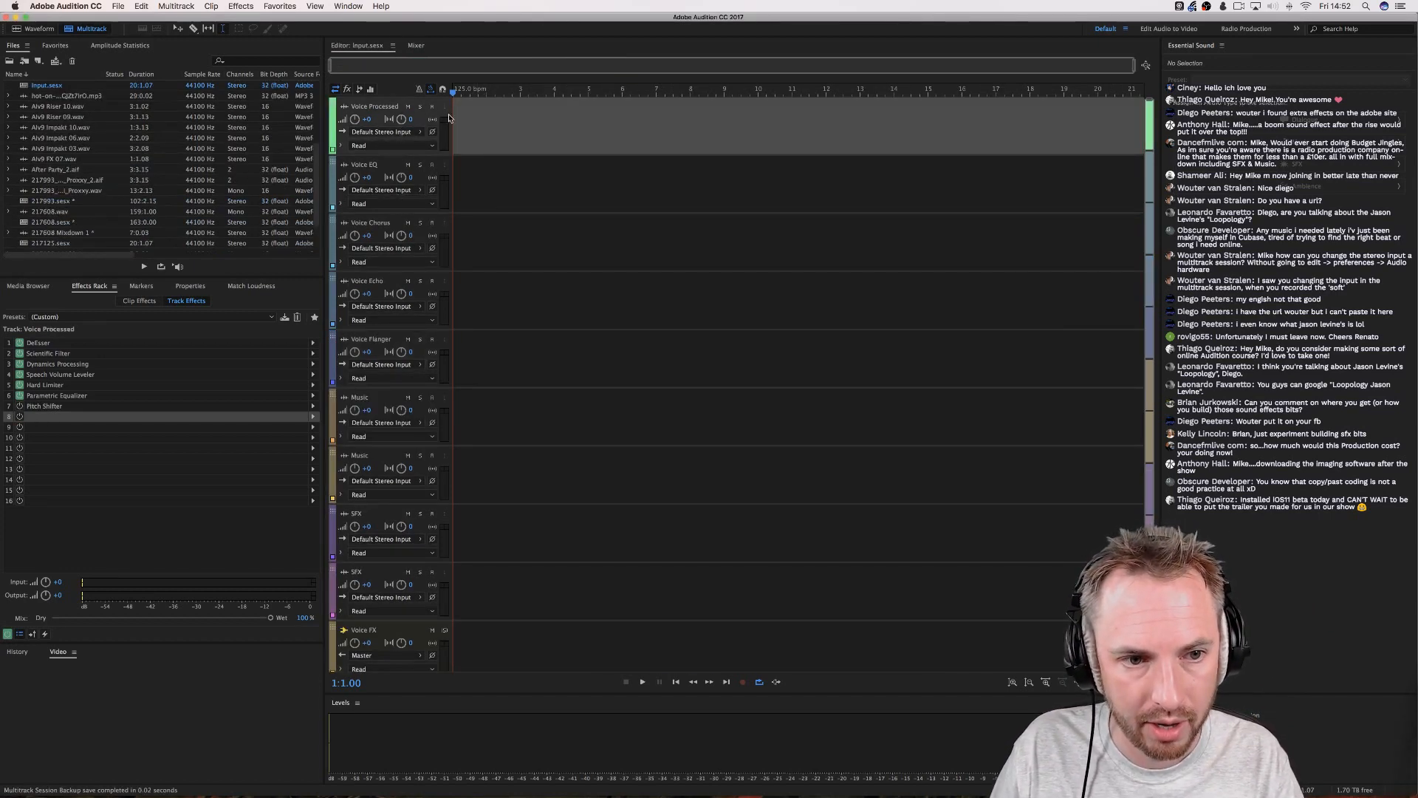
Examine the available input choices for the Voice Processed track.
left_click(419, 131)
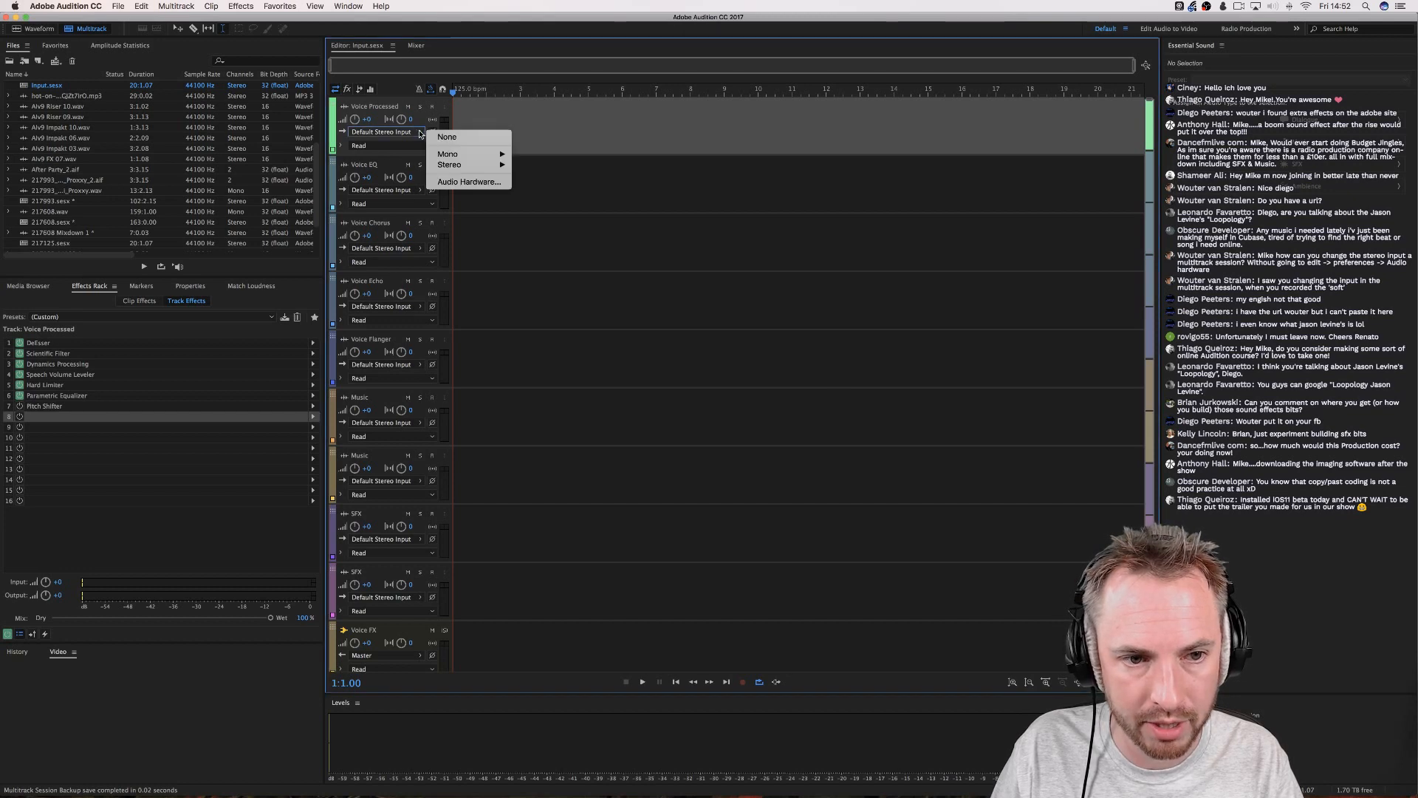
left_click(421, 130)
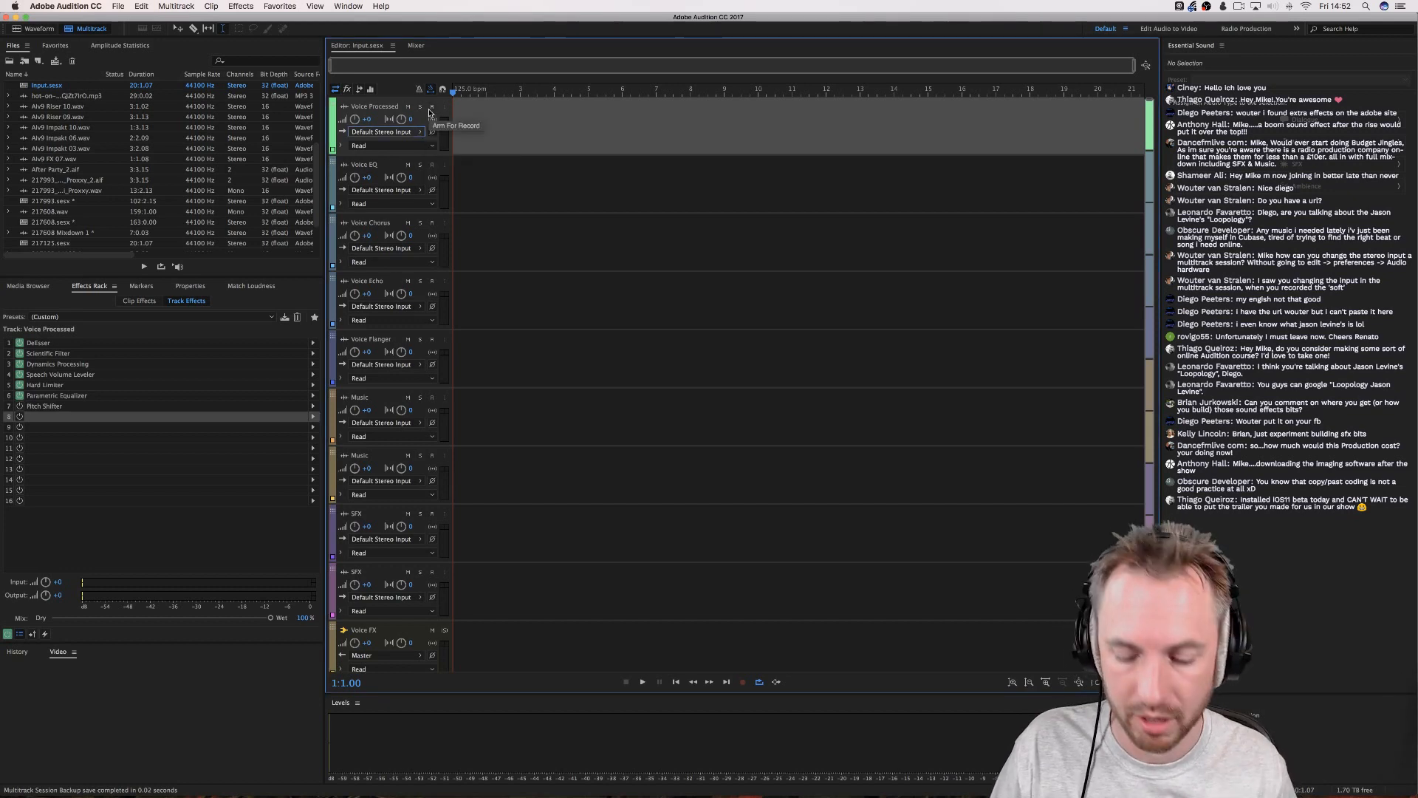
Toggle record arming on the Voice Processed track to check the incoming microphone level.
left_click(432, 108)
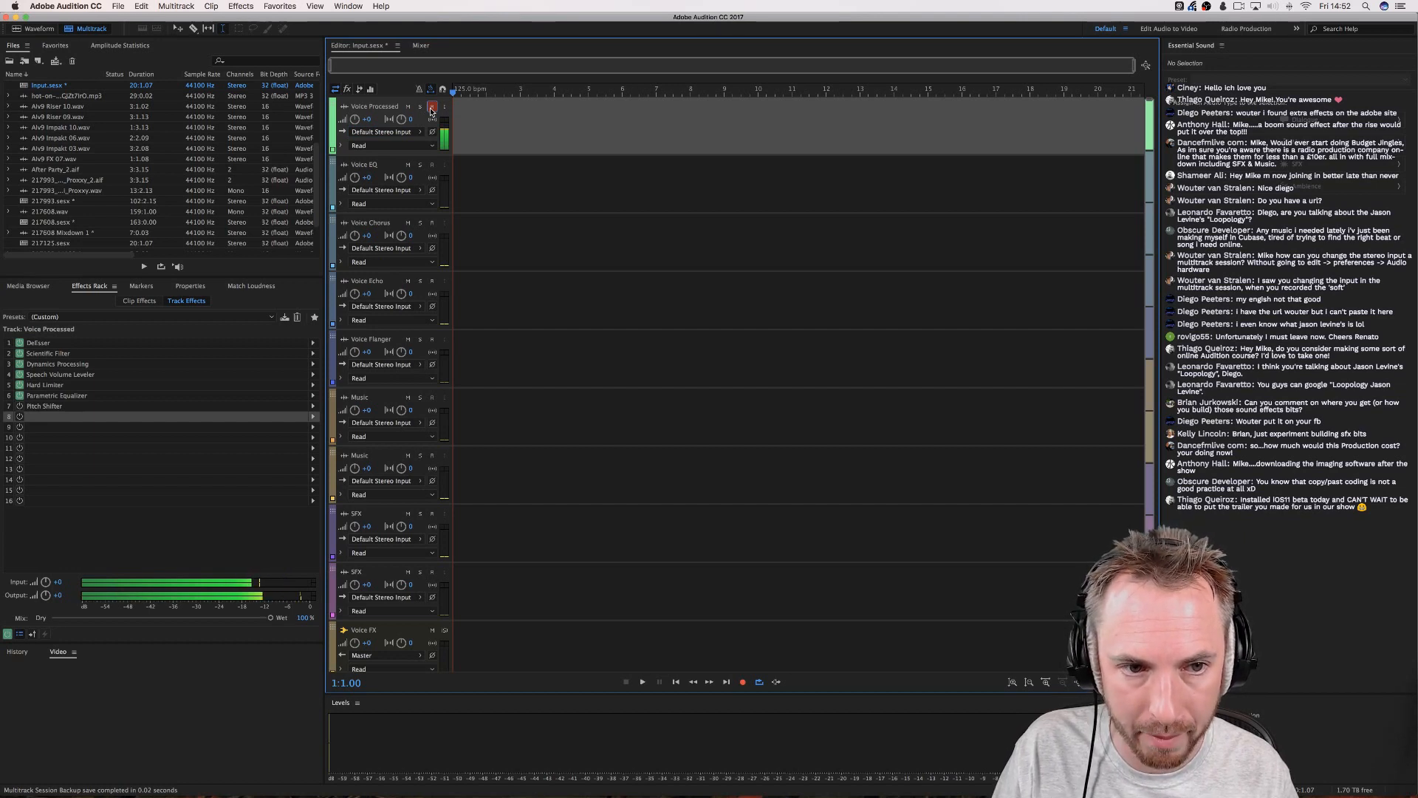
left_click(431, 108)
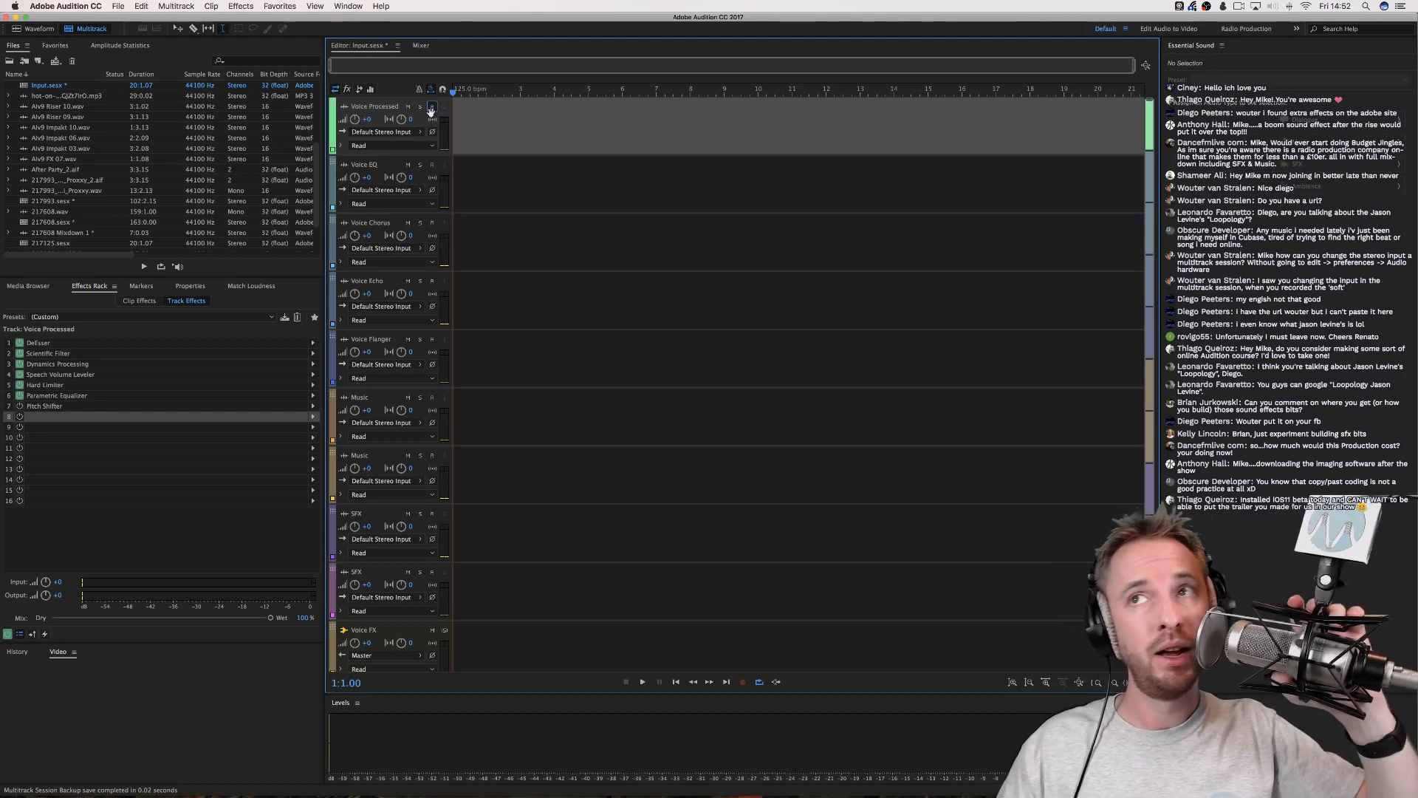
left_click(432, 108)
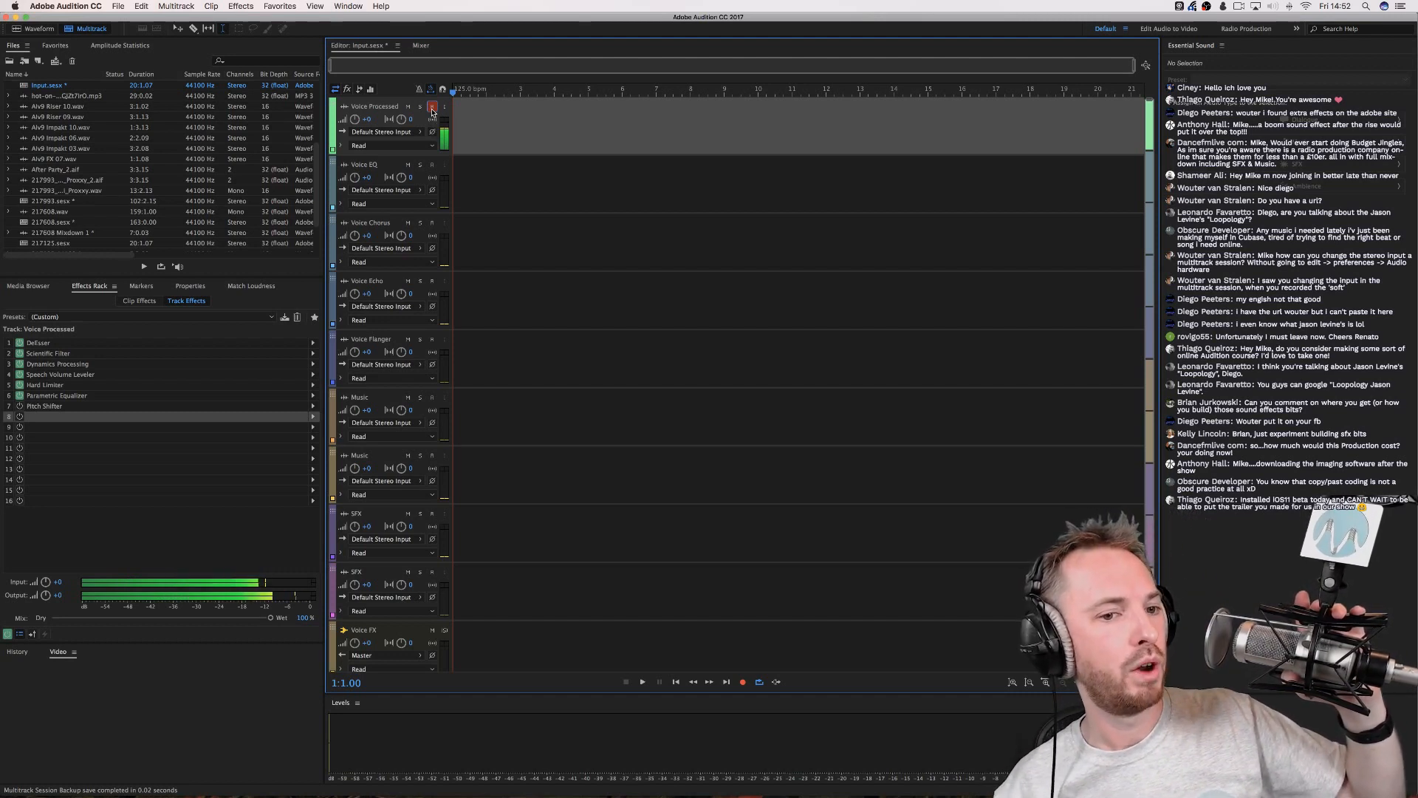
Set the Voice Processed track's input to mono [01M] Saffire: IP 1 and disarm the track.
left_click(422, 133)
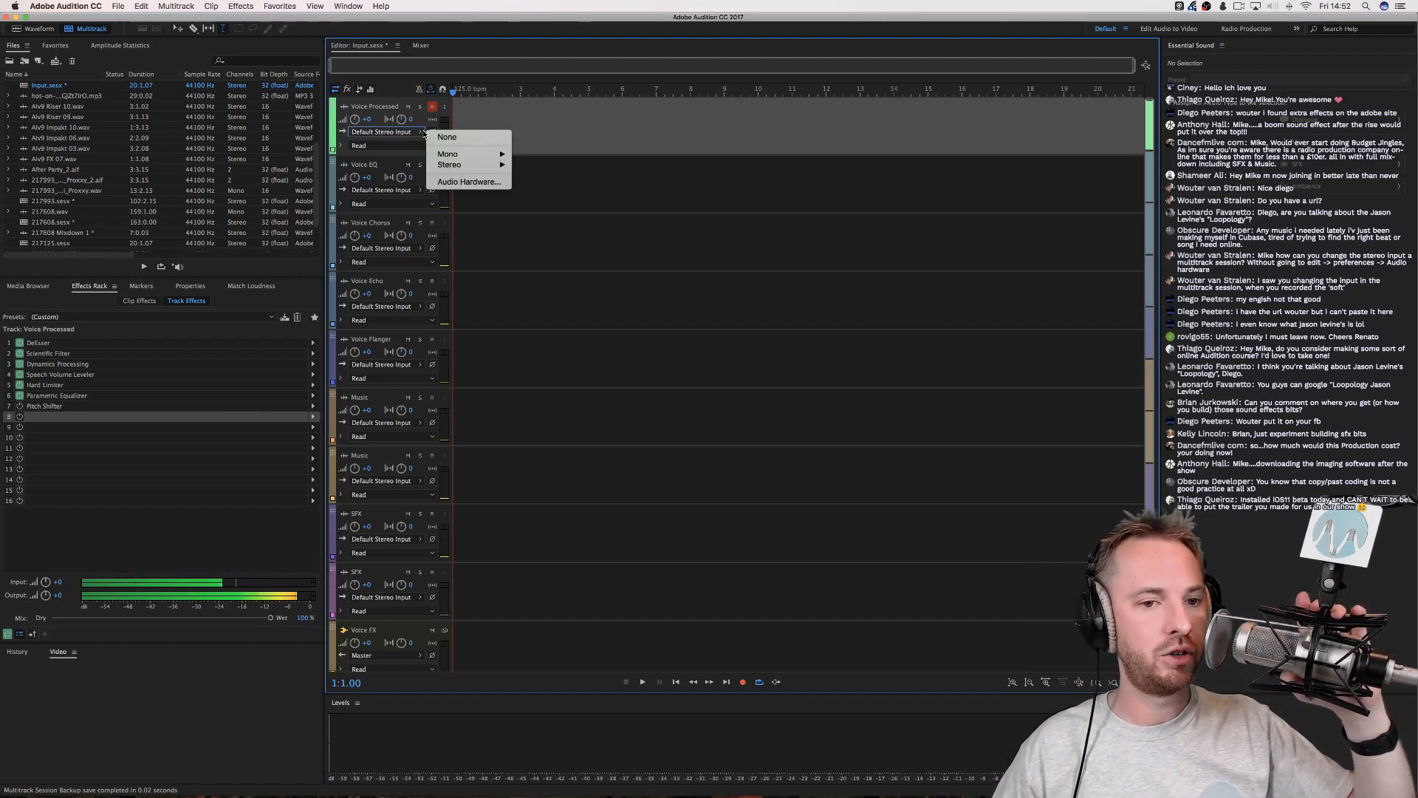
mouse_move(438, 153)
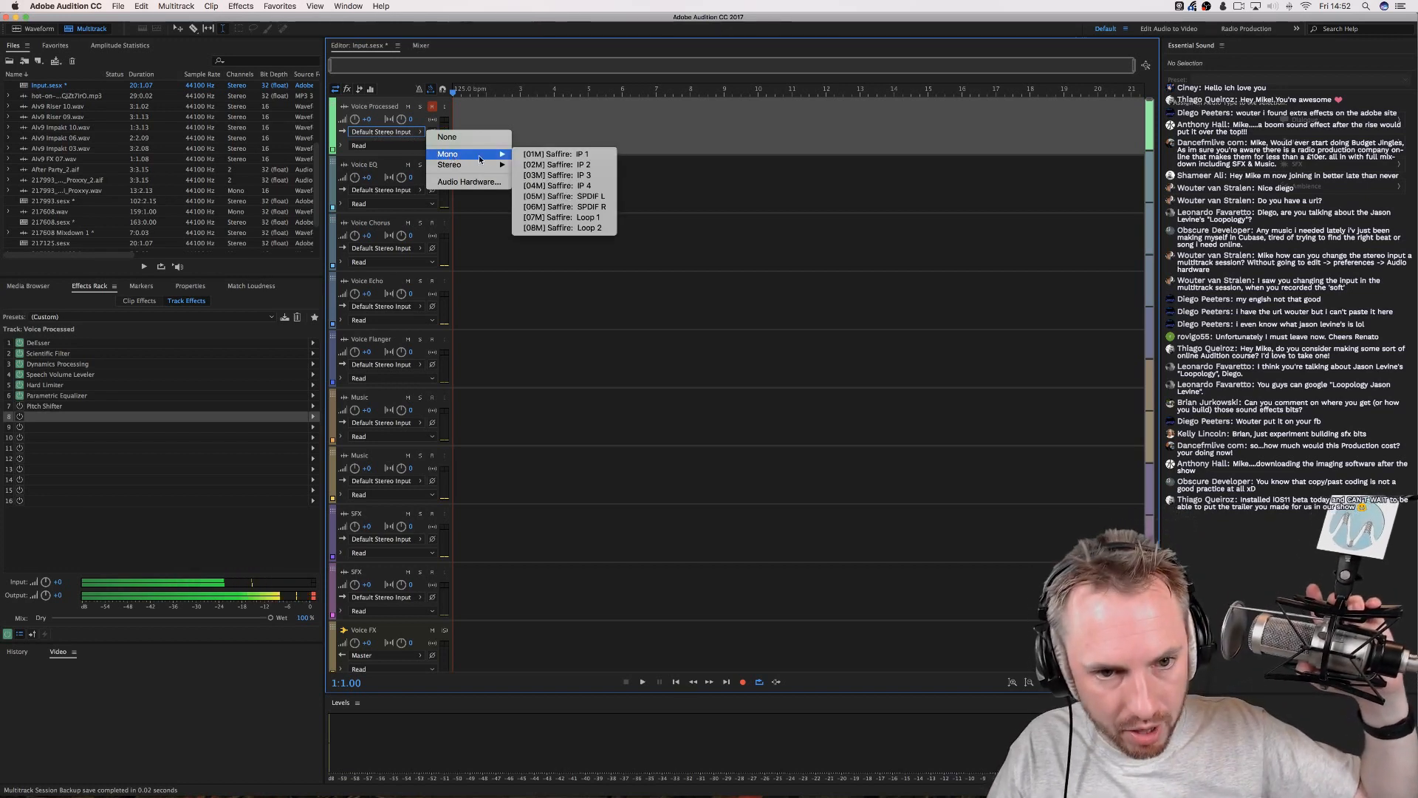
left_click(563, 155)
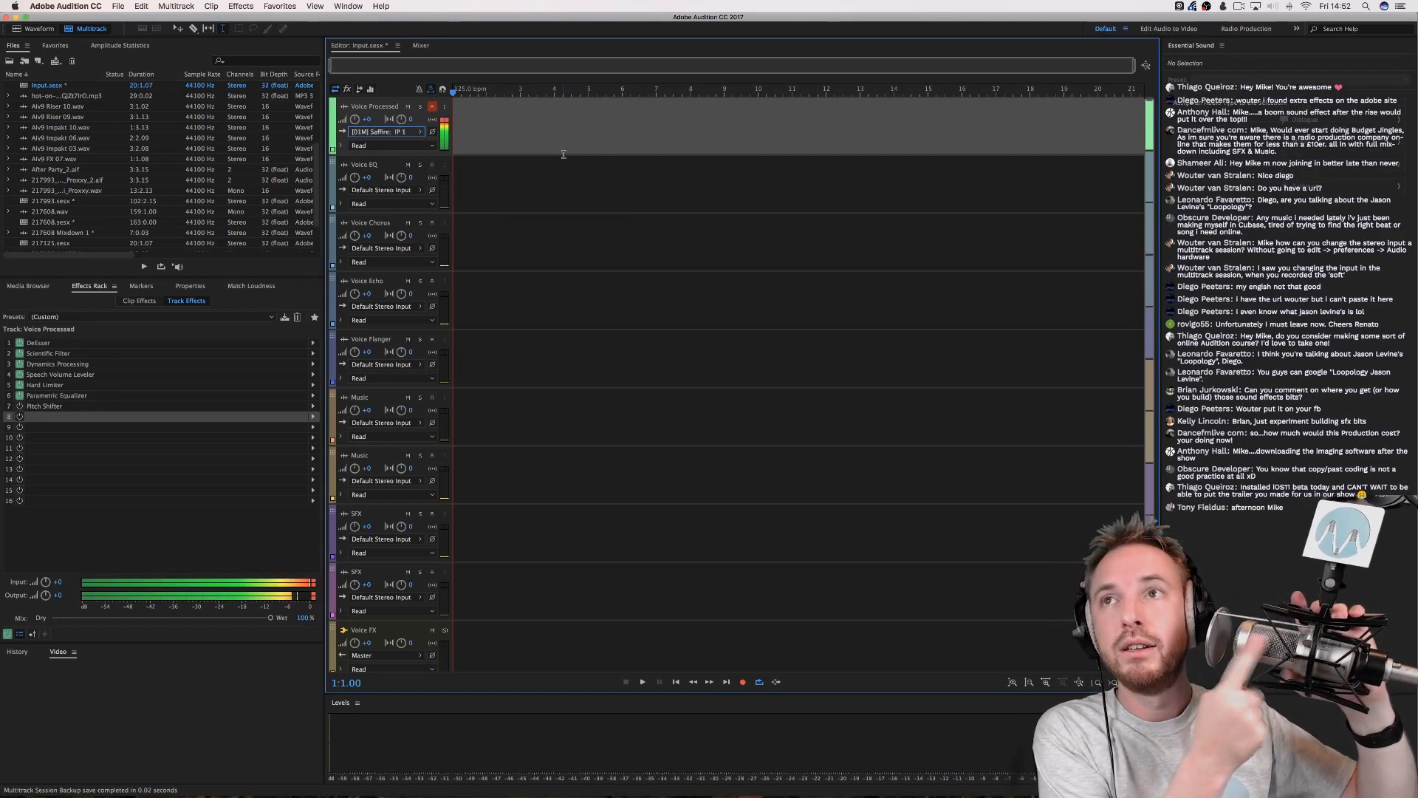
left_click(433, 108)
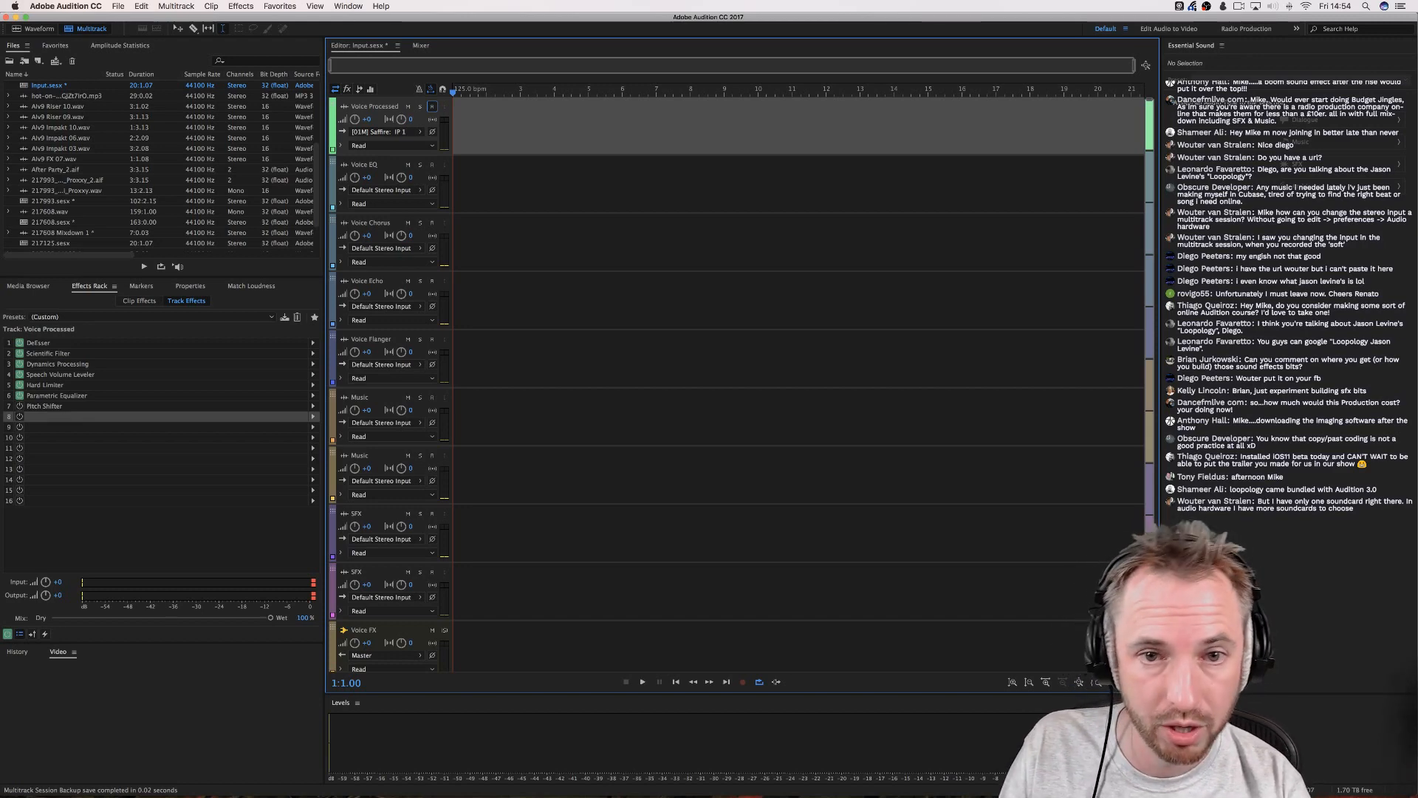
Switch to Chrome and open the Instant Downloads section of Music Radio Creative's radio page.
left_click(421, 772)
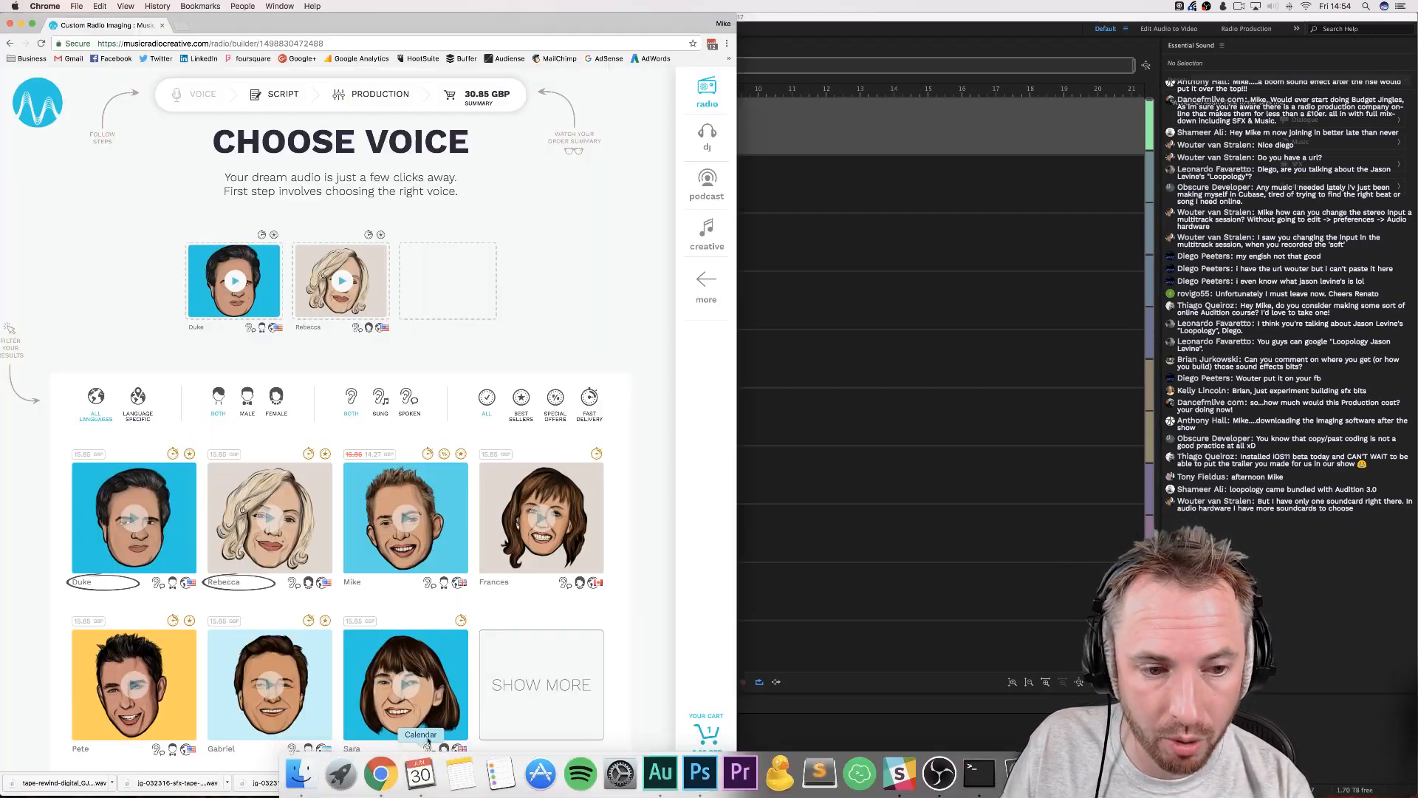
left_click(38, 103)
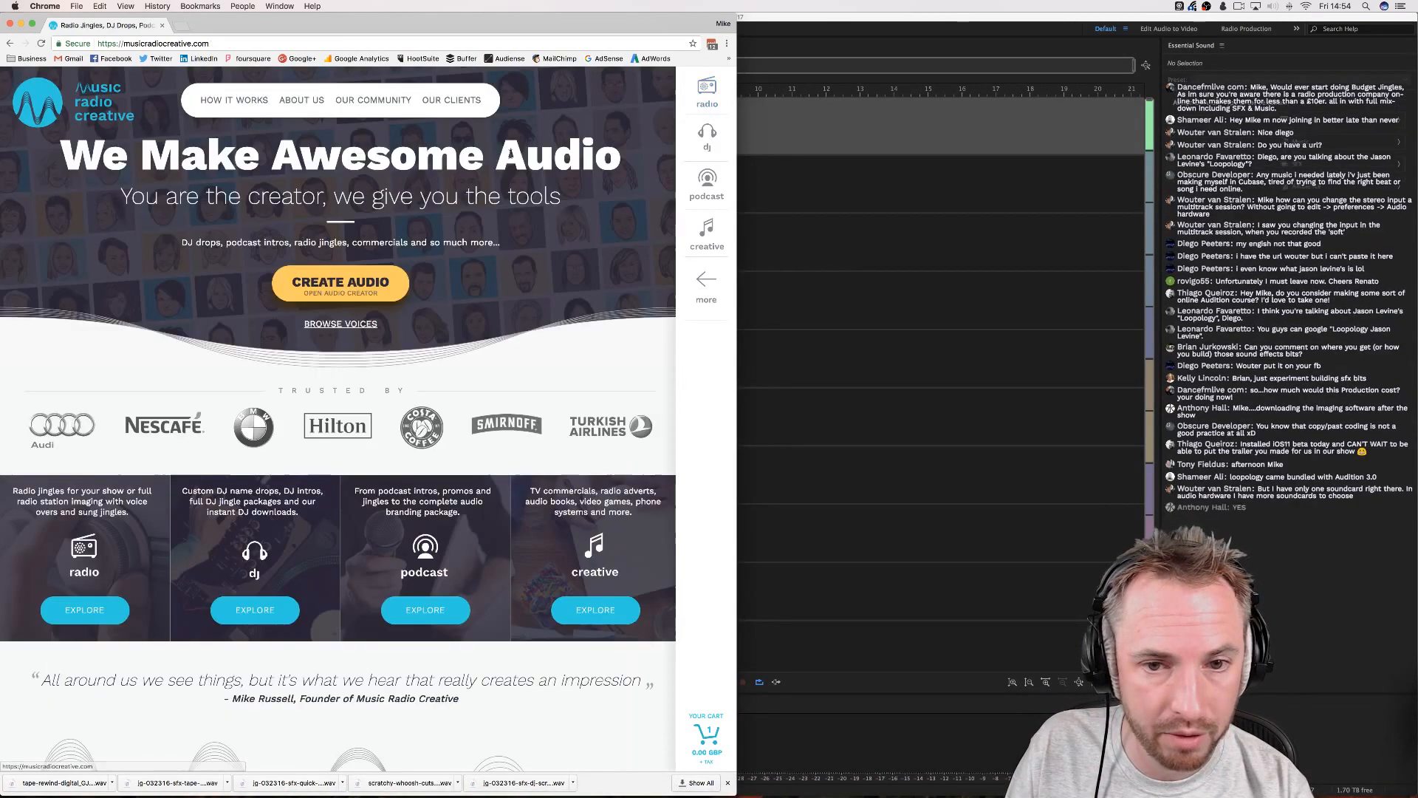
left_click(707, 92)
scroll(304, 376, "down", 1)
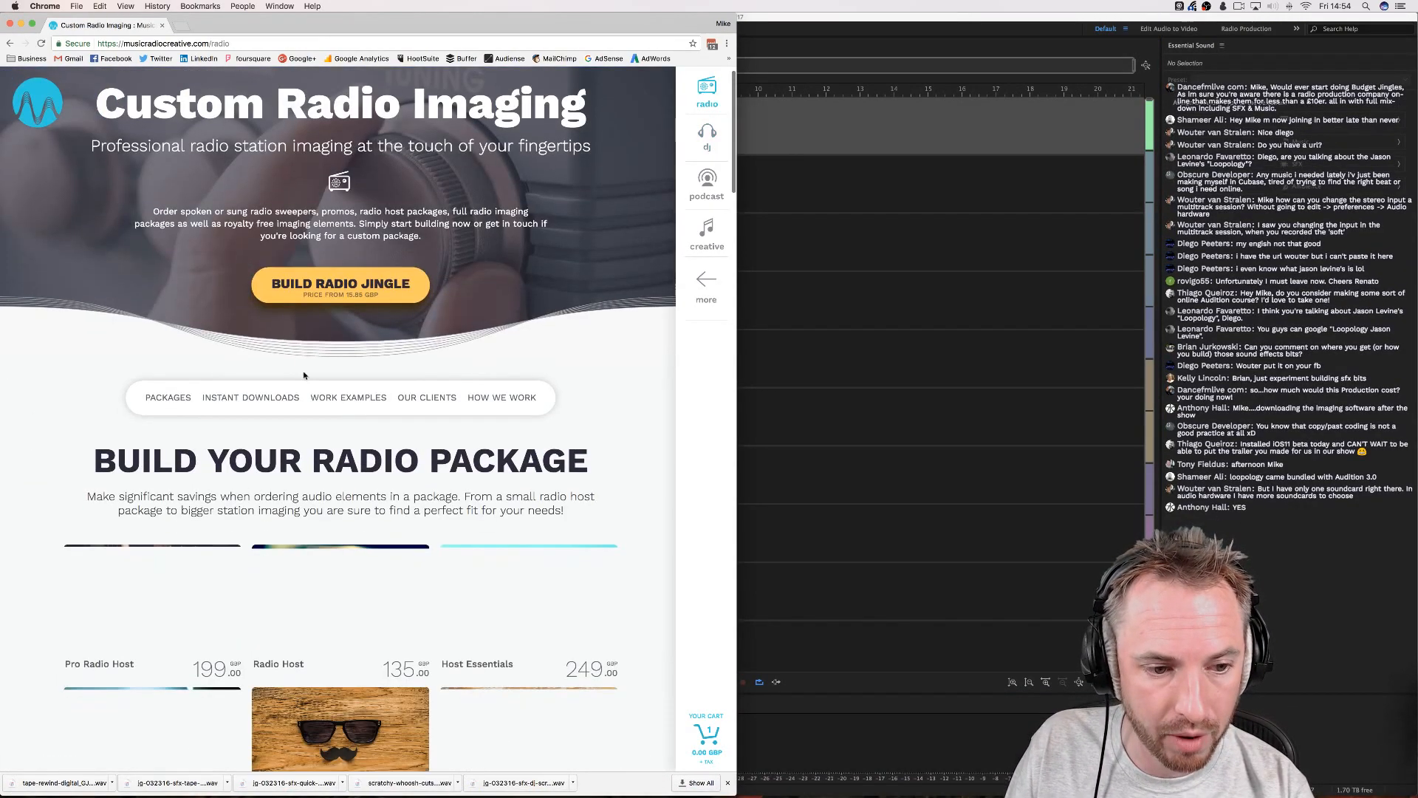
left_click(260, 400)
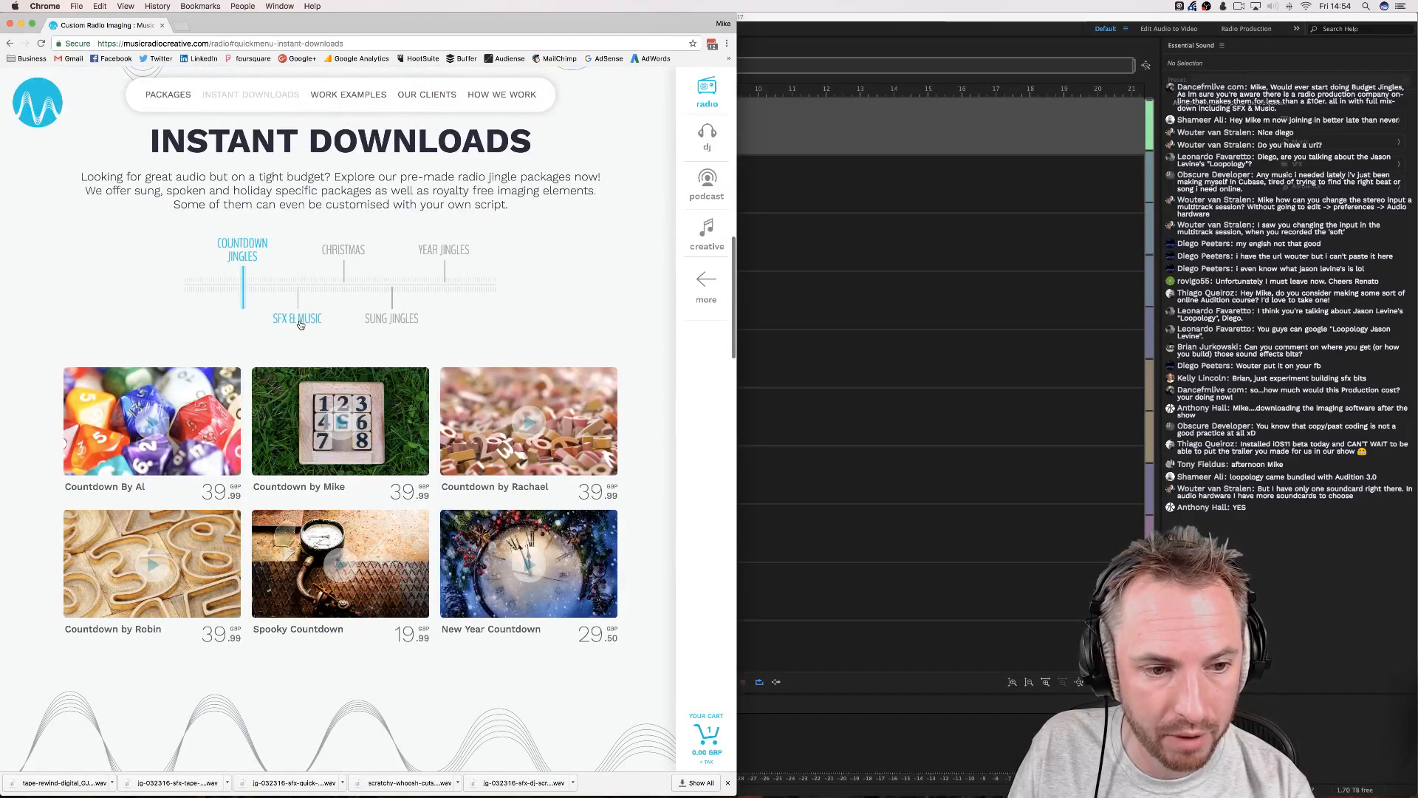
Browse the SFX & Music, Sung Jingles, Year Jingles and Countdown Jingles download categories.
left_click(300, 322)
left_click(390, 318)
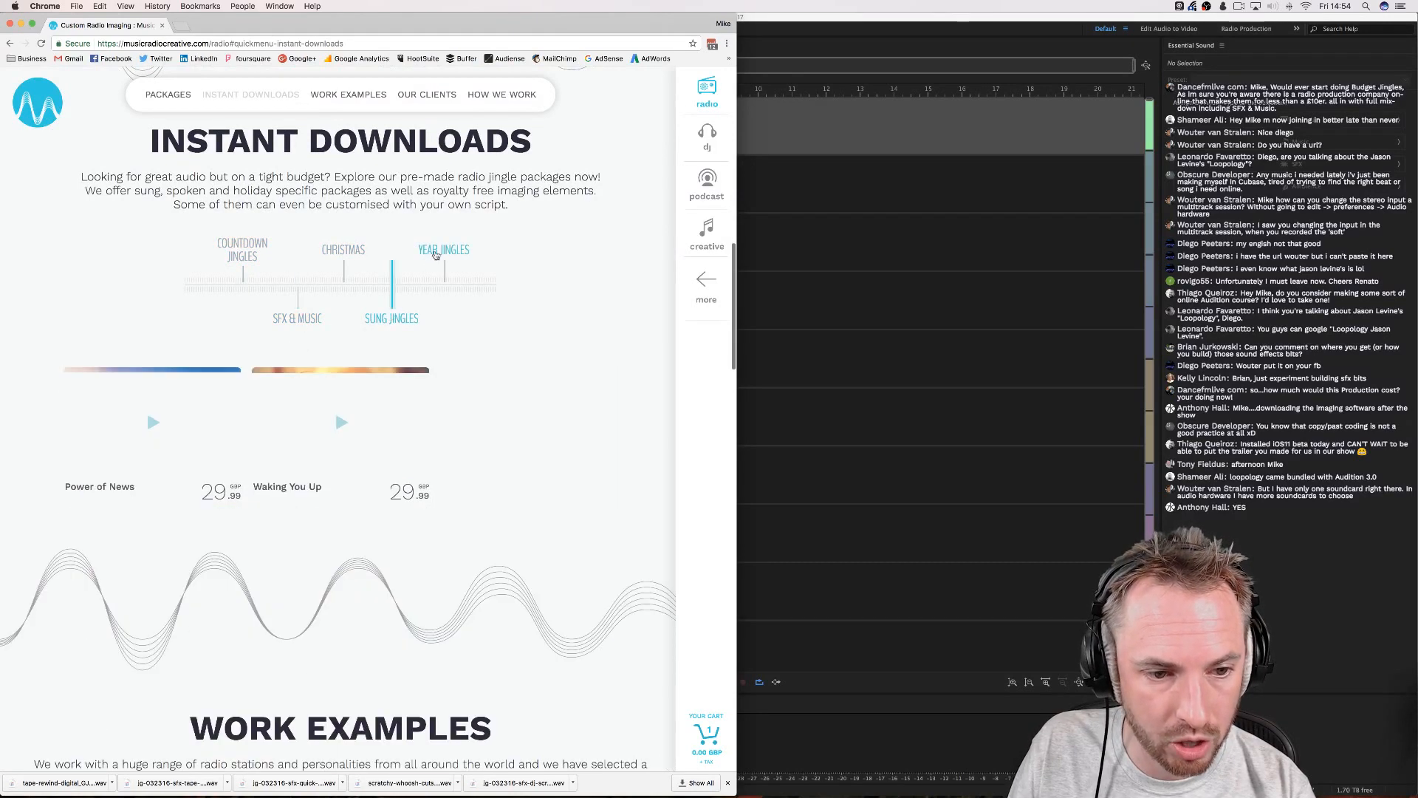
left_click(437, 253)
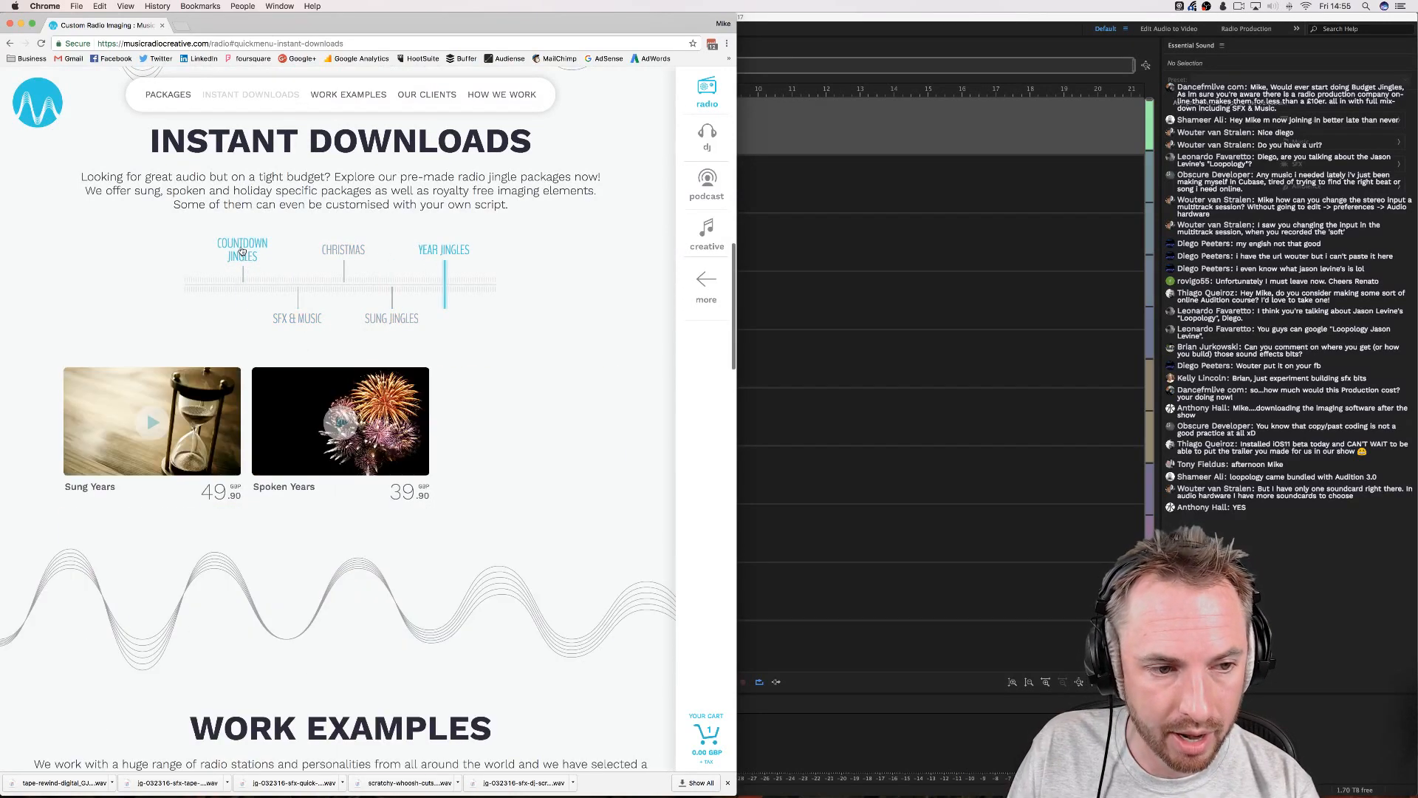
left_click(242, 252)
mouse_move(549, 408)
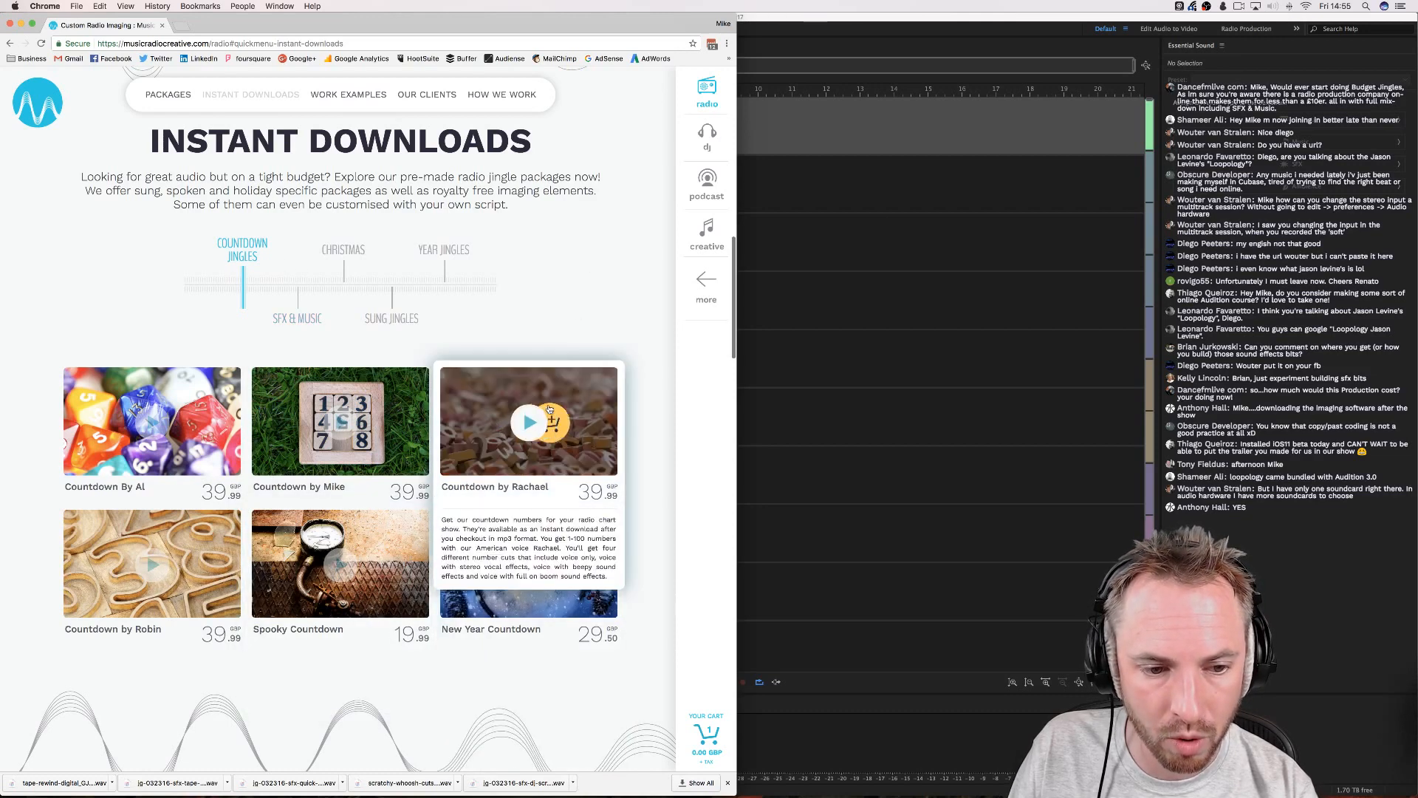
Expand the full SFX & Music download list and look through the available workparts and production packs.
left_click(298, 321)
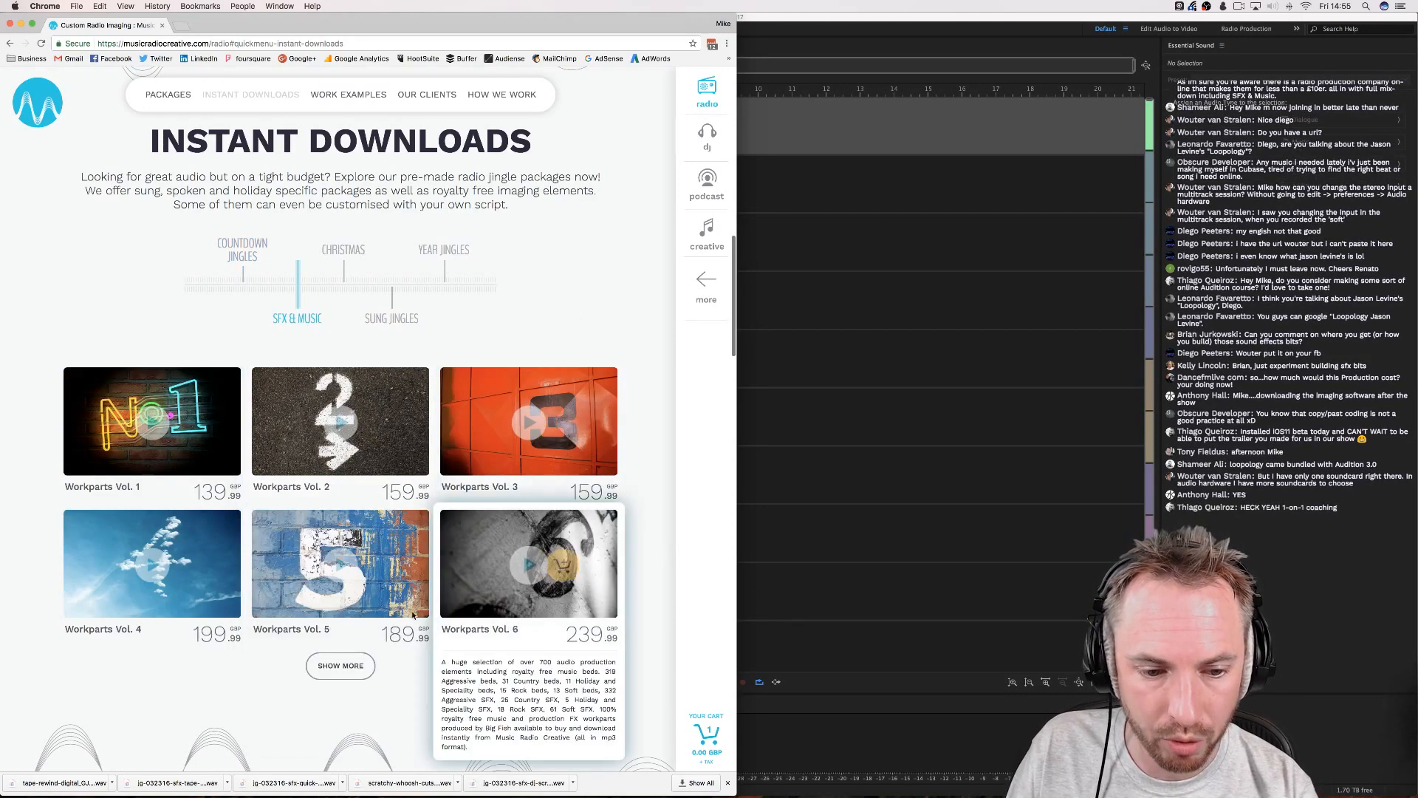
left_click(355, 667)
scroll(404, 549, "down", 4)
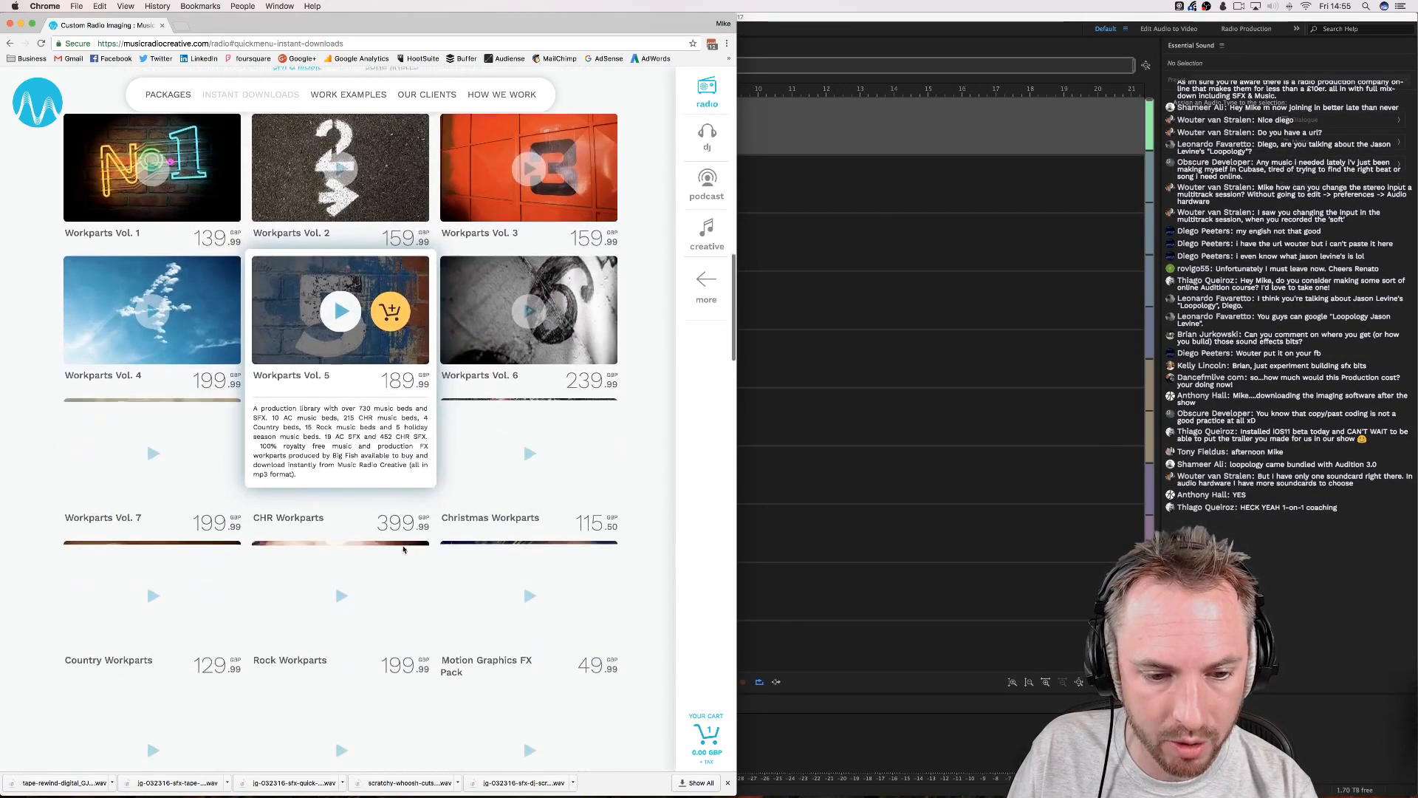
scroll(404, 549, "down", 5)
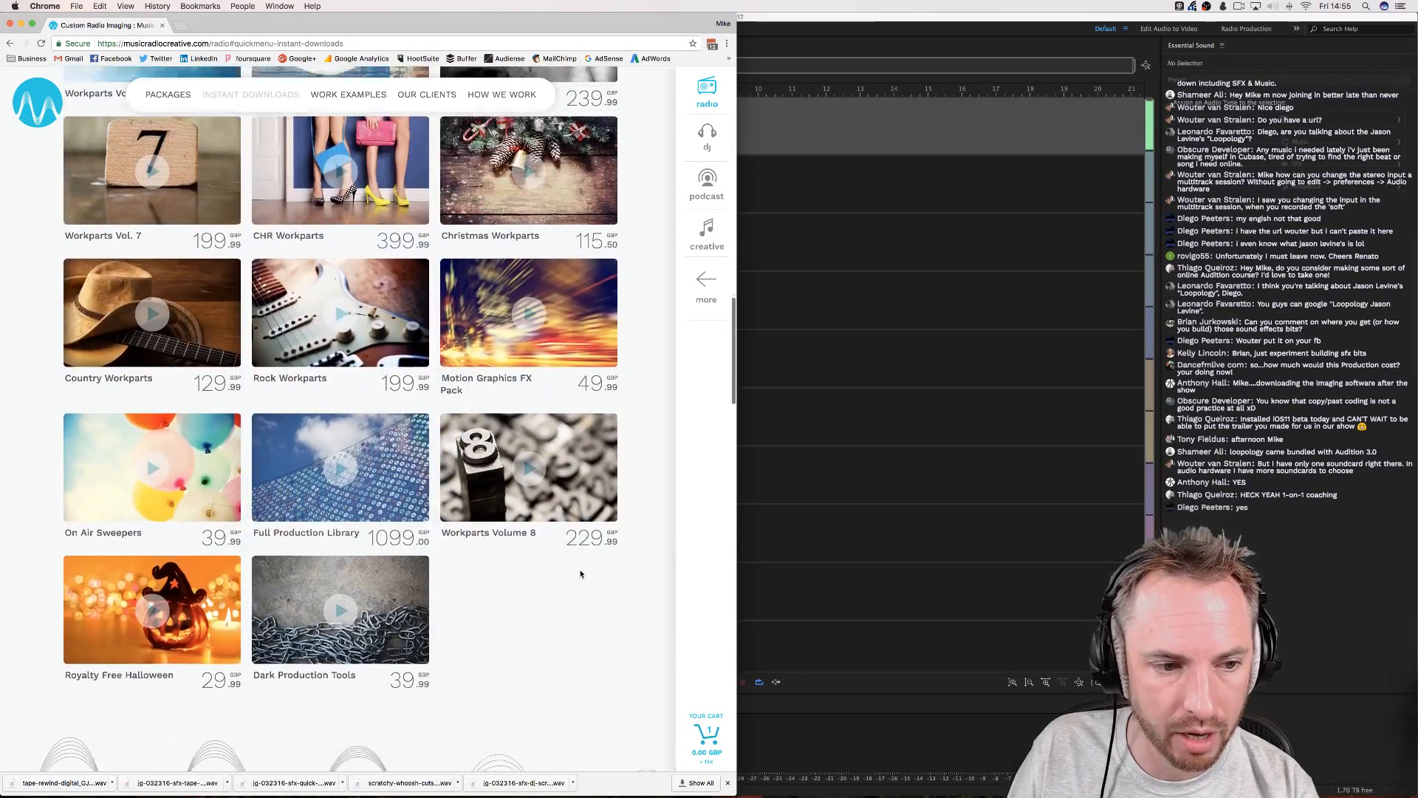
scroll(580, 574, "up", 6)
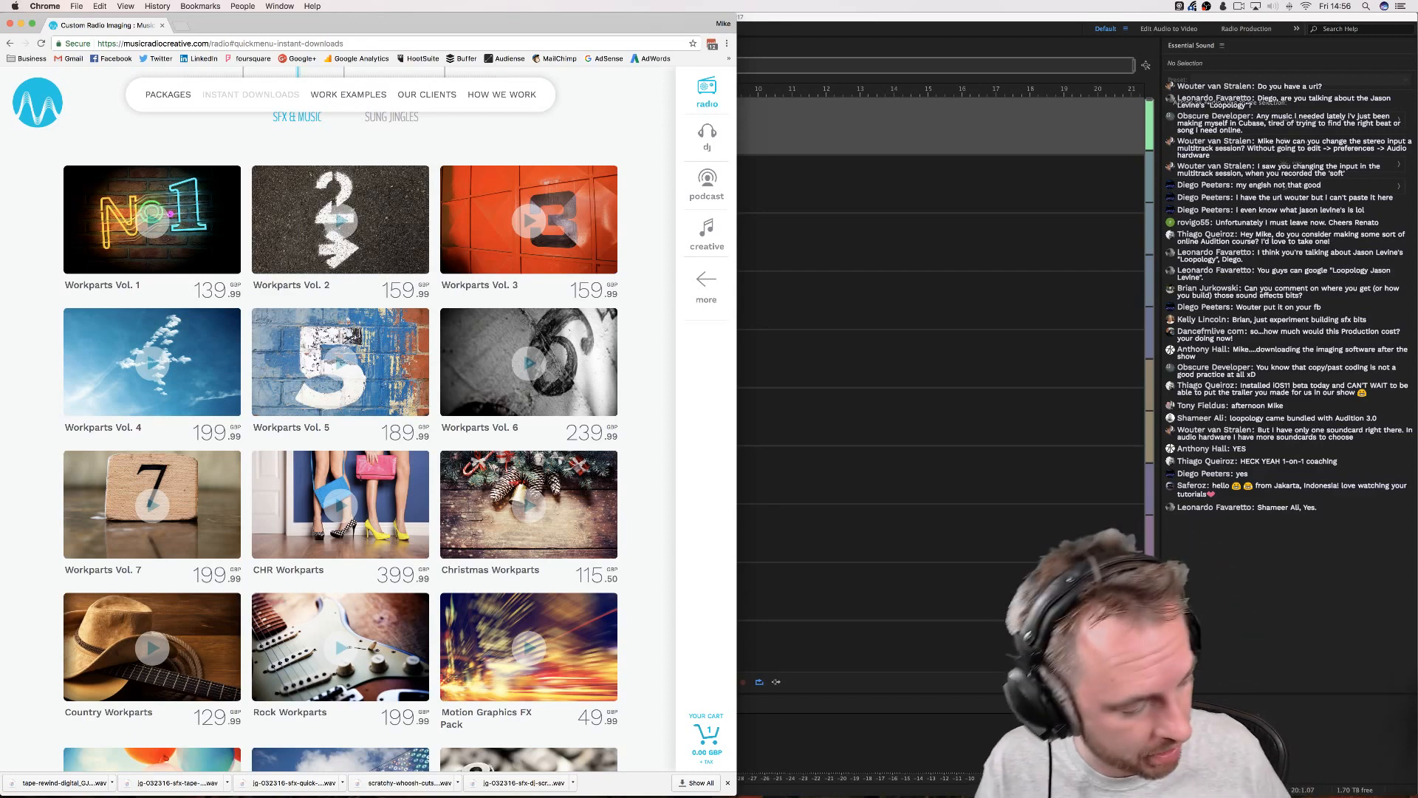
Switch back to Audition and open the 217993.sesx, 217608.sesx and 216979.sesx sessions in turn.
left_click(854, 148)
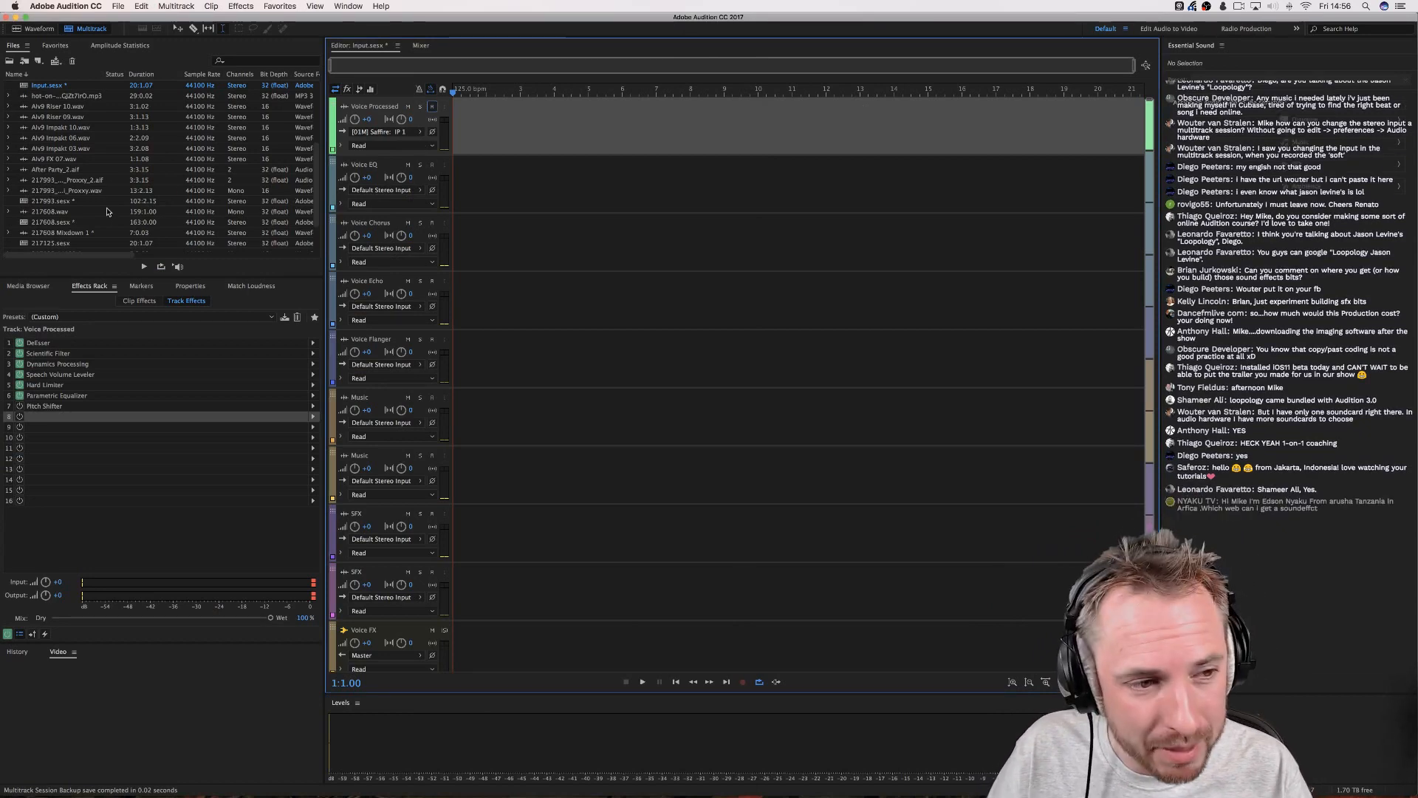
double_click(58, 201)
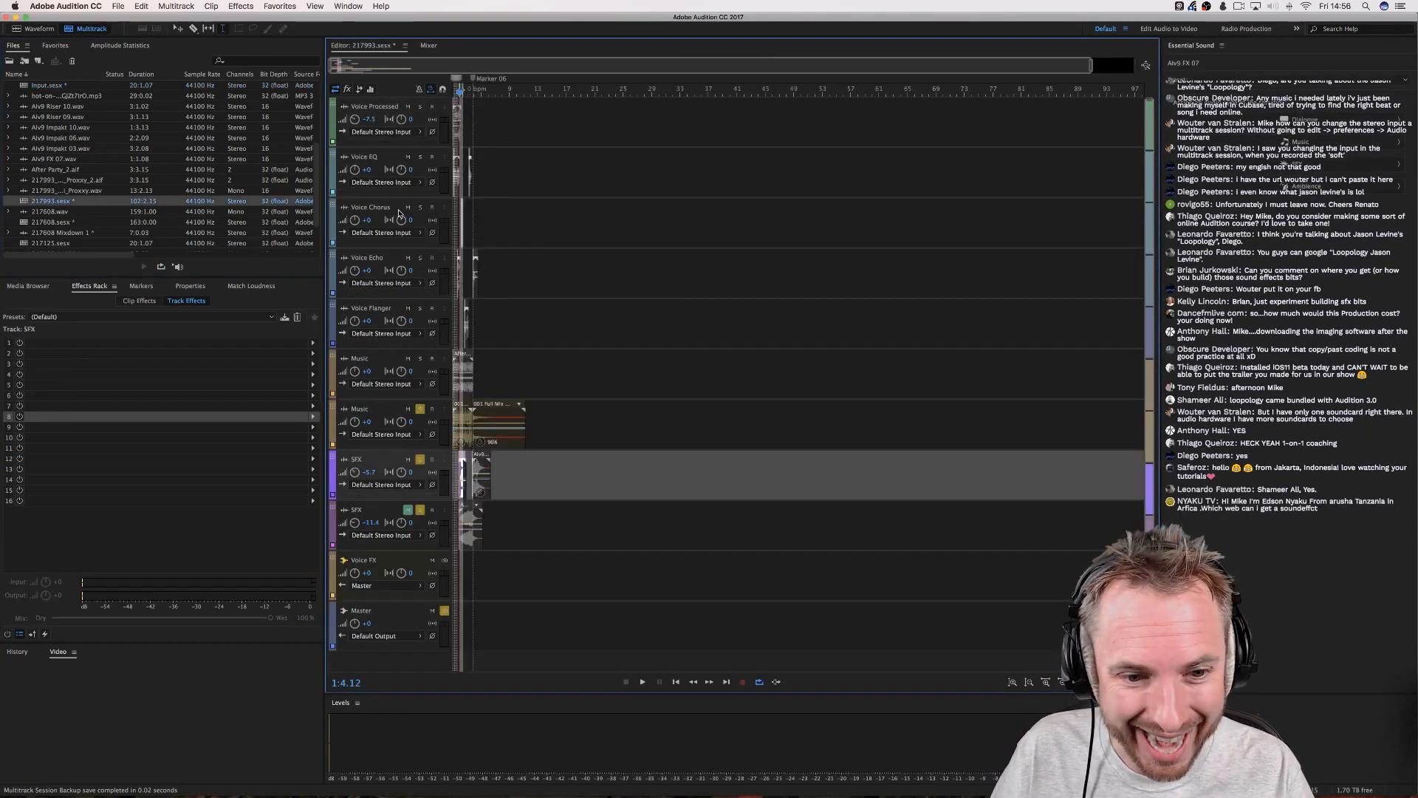
double_click(65, 221)
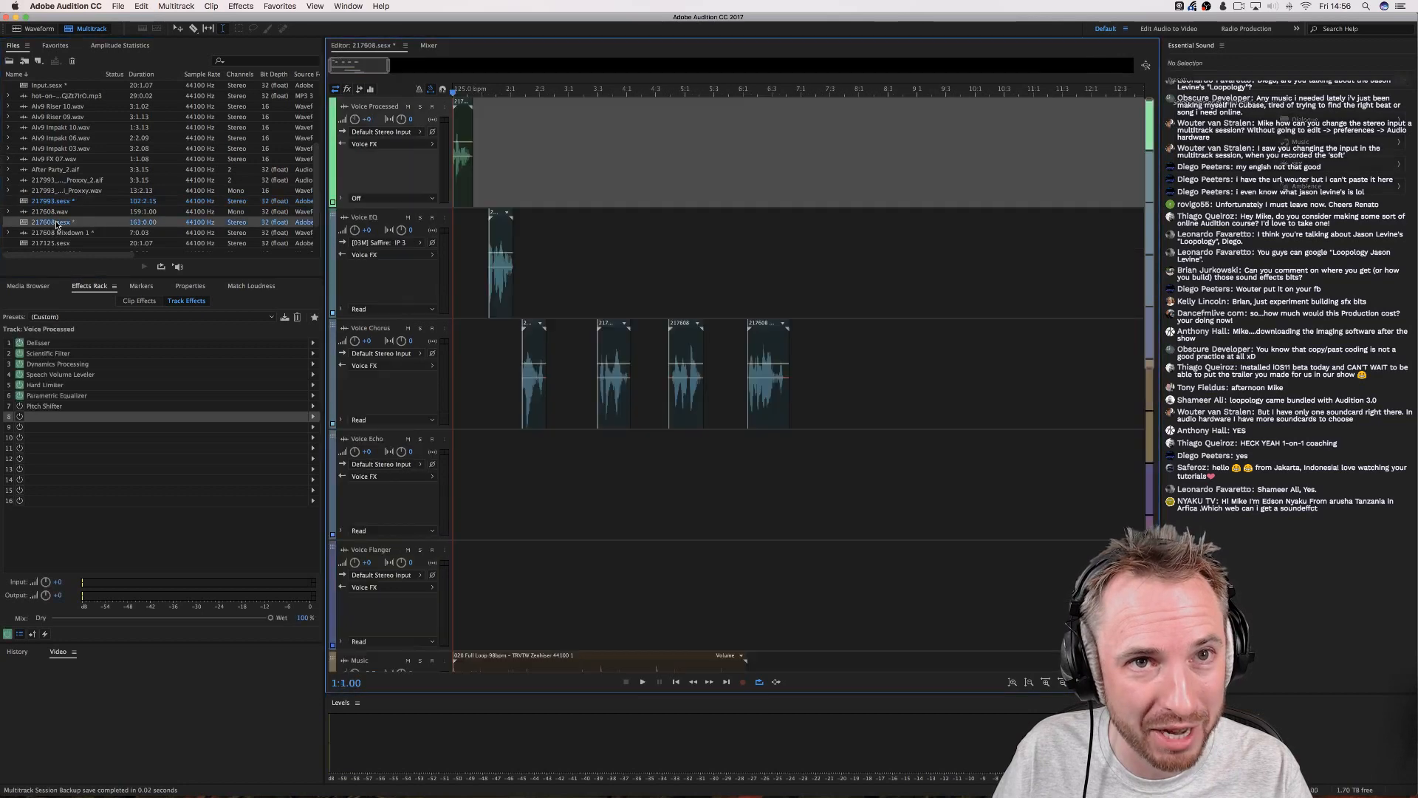
scroll(80, 219, "down", 3)
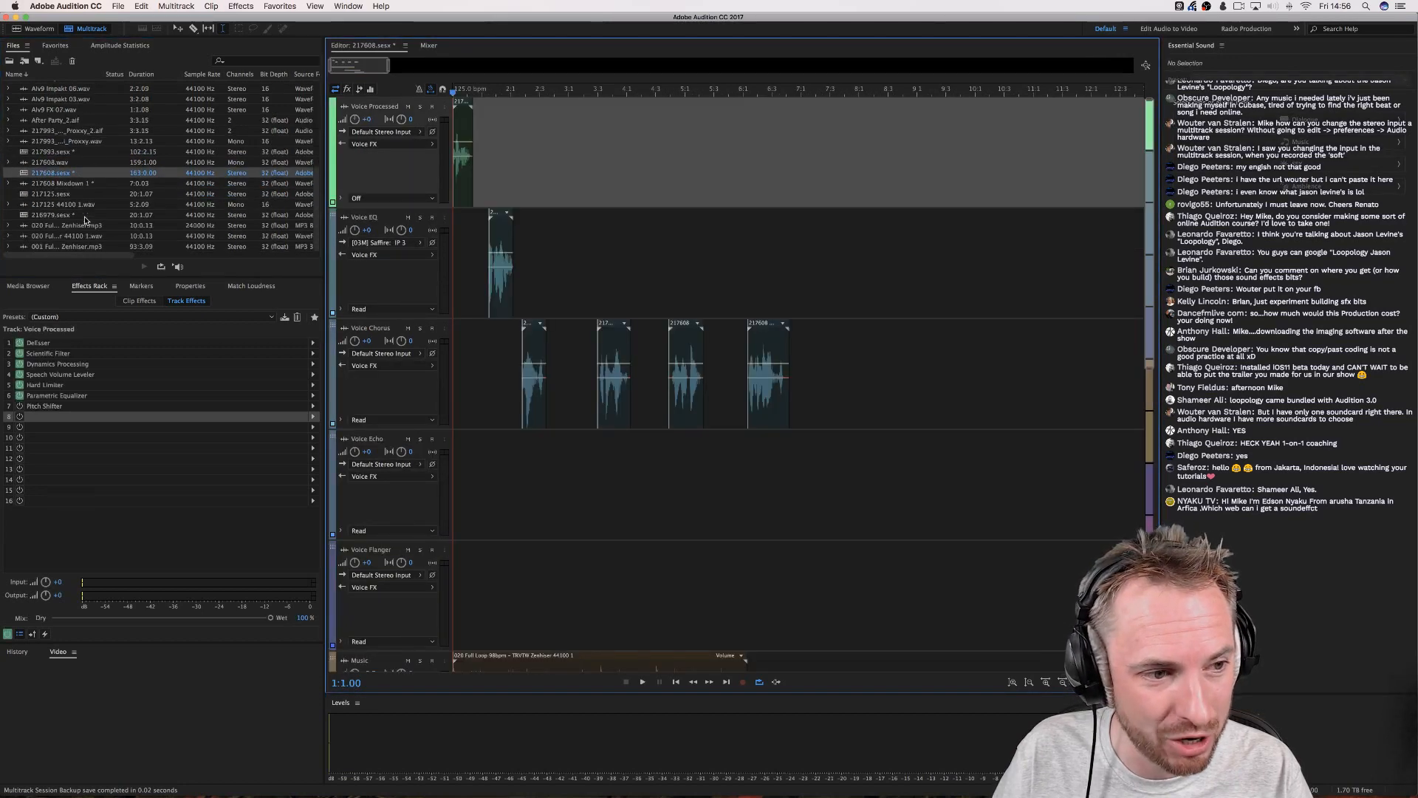
double_click(55, 214)
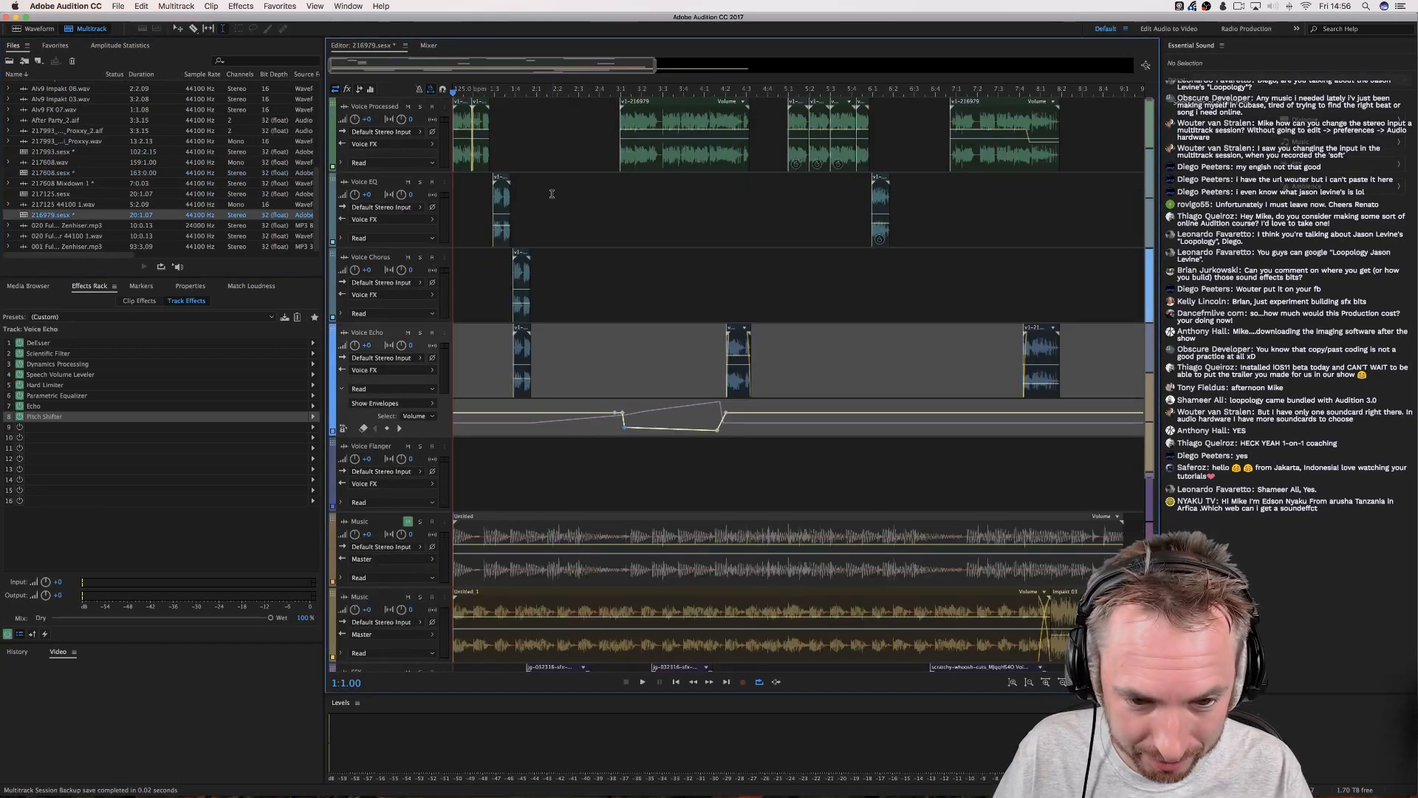
Add keyframes to the Voice Echo track's pitch envelope after the second echo clip and lower the curve slightly around bar 6.
scroll(551, 193, "down", 3)
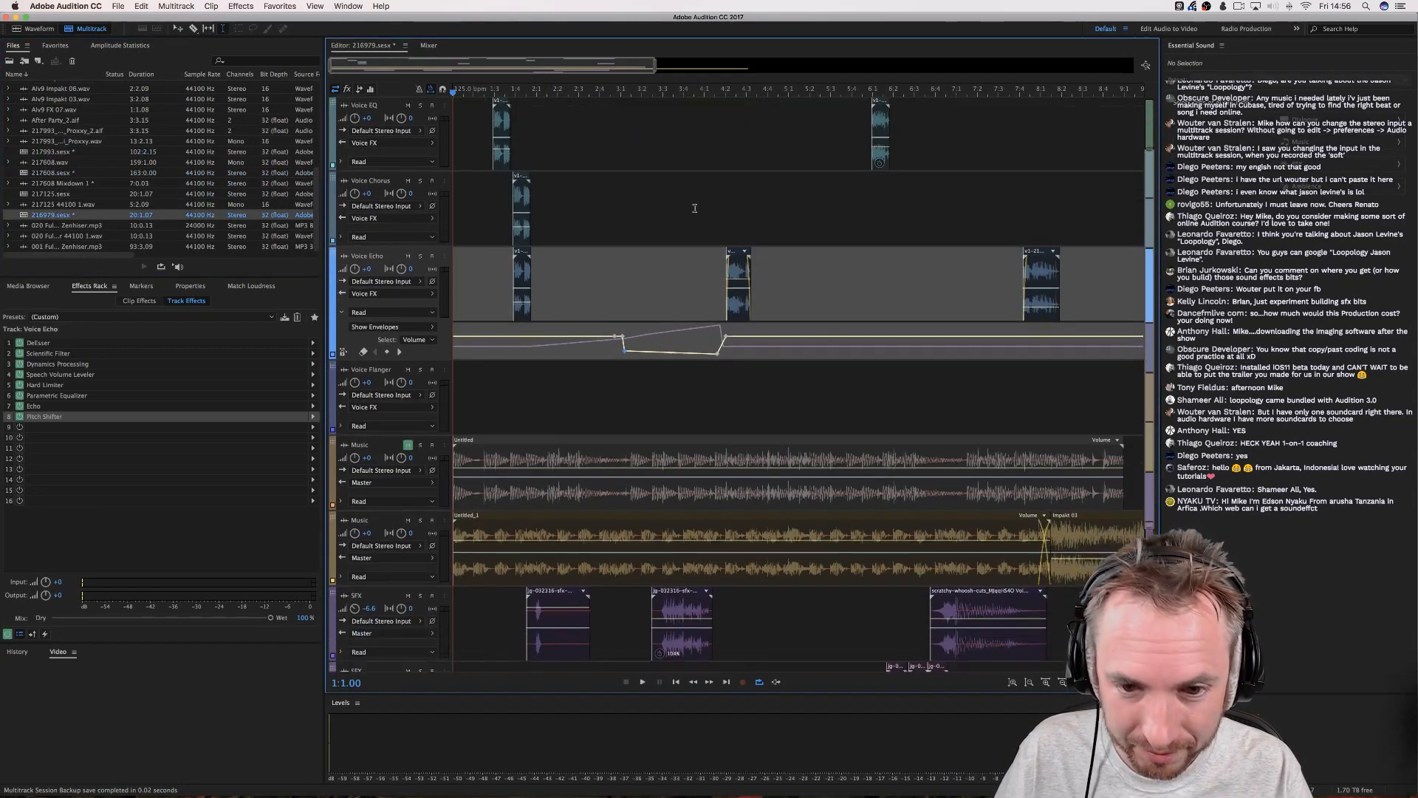
left_click(746, 337)
left_click(748, 346)
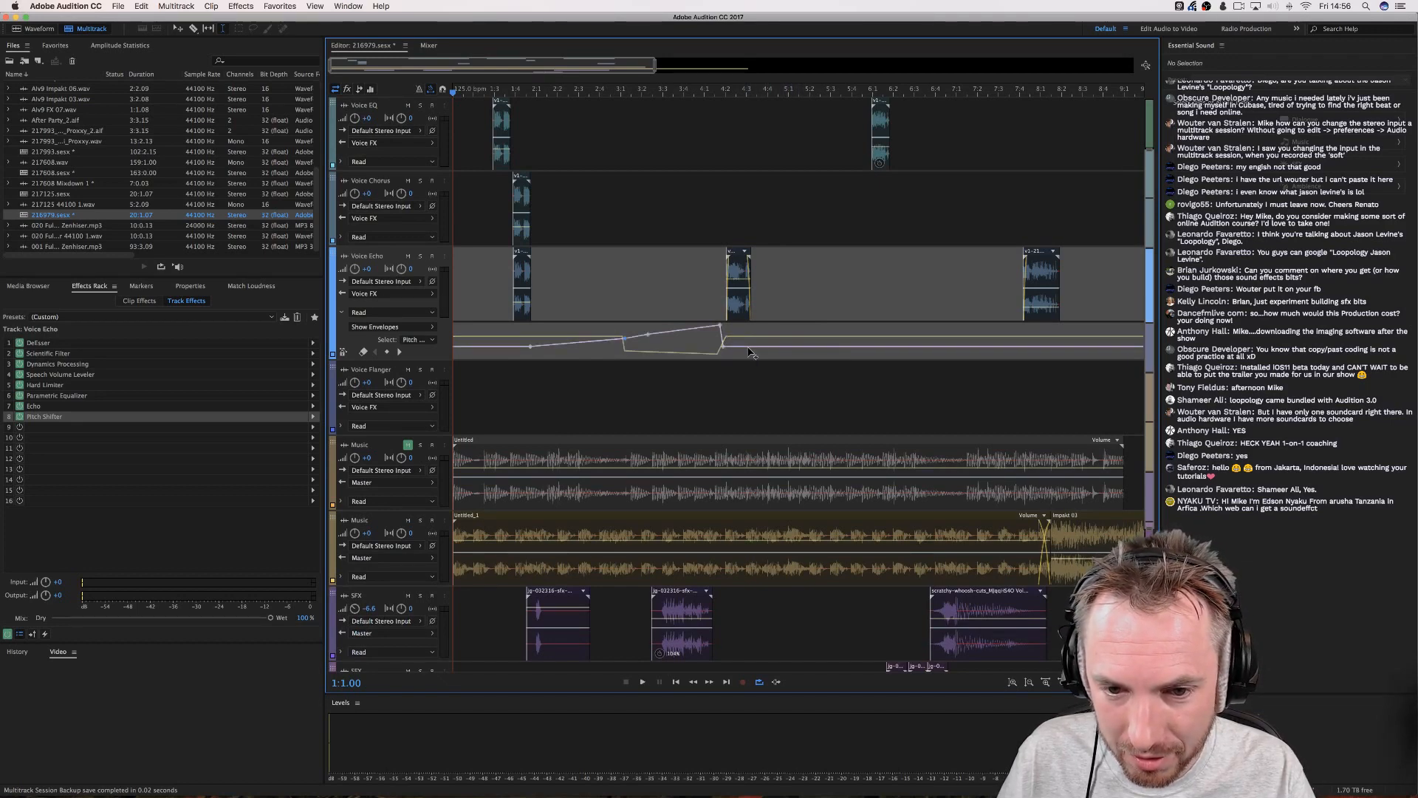
left_click(750, 347)
left_click(859, 347)
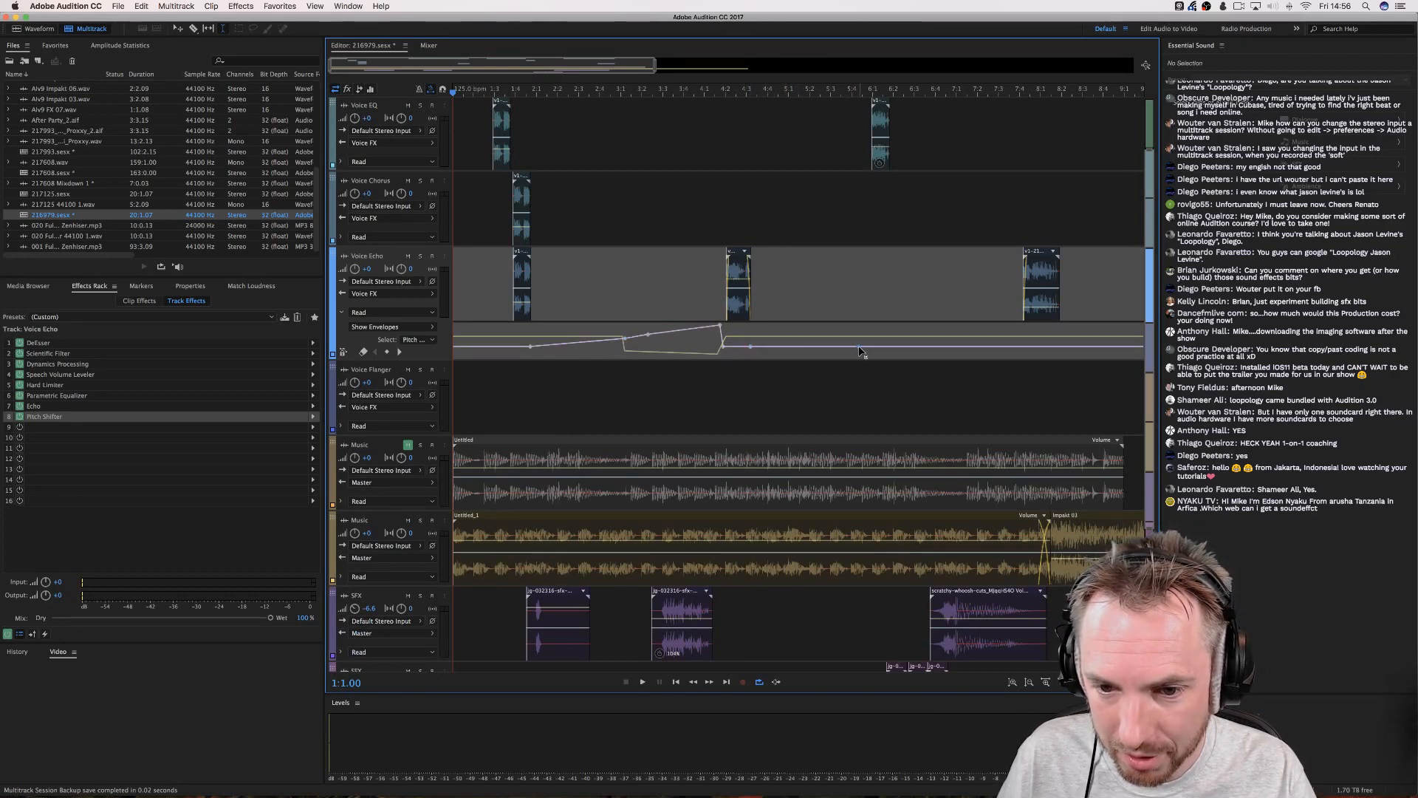
left_click_drag(852, 347, 851, 350)
Shape a dip in the Voice Echo track's Volume envelope from about 4:4.11, rising back just before the last echo clip.
left_click(753, 339)
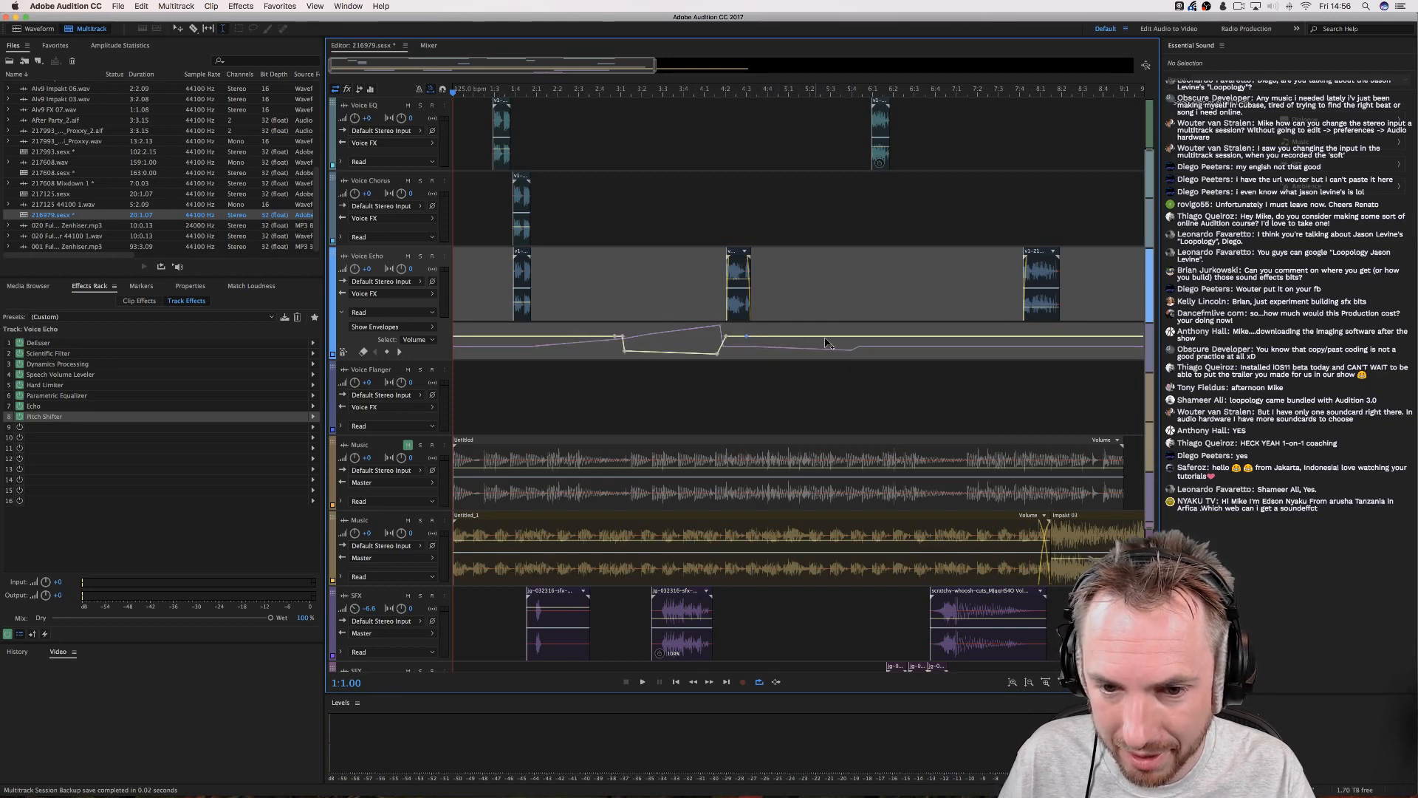
scroll(823, 259, "up", 2)
left_click(784, 258)
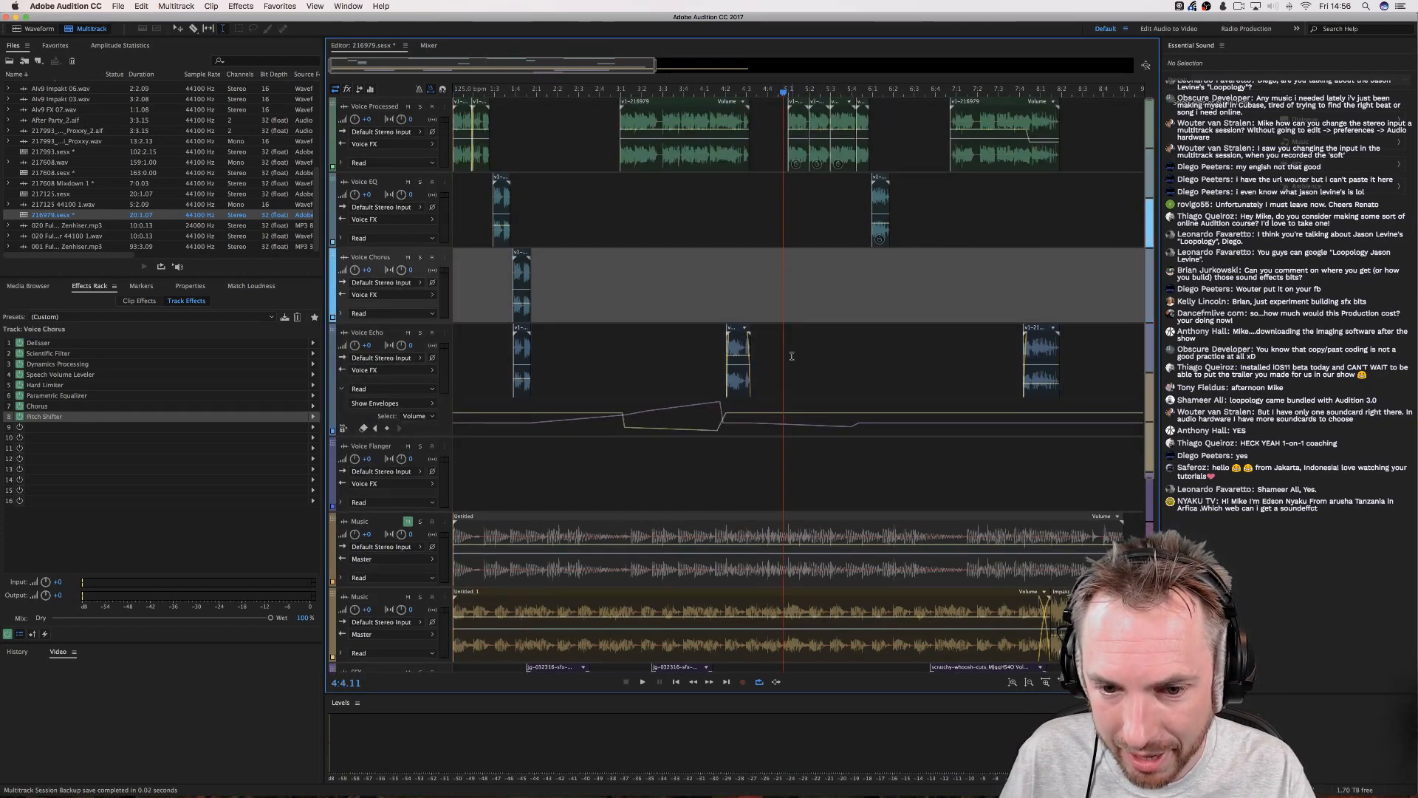
left_click(787, 417)
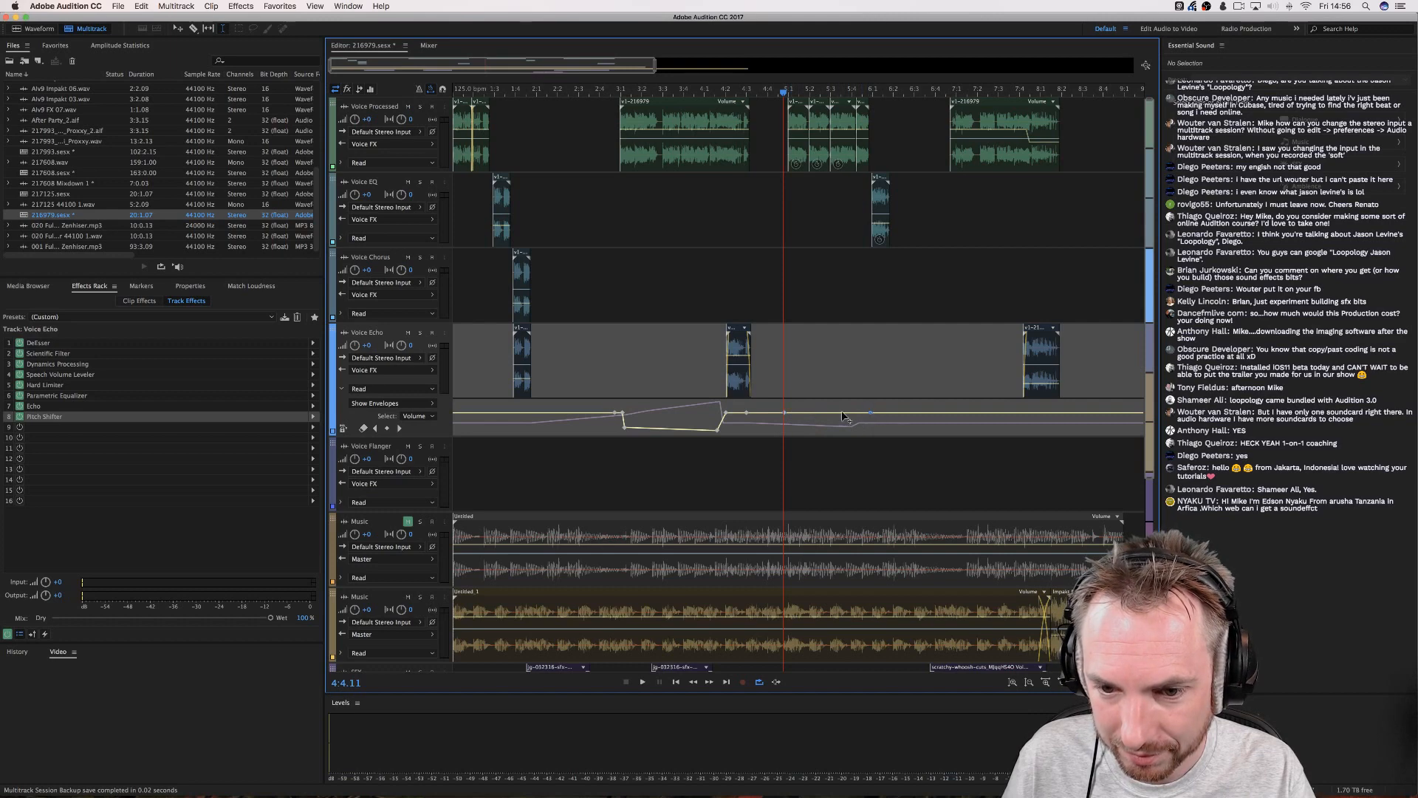
left_click_drag(790, 414, 1014, 415)
Keyframe the Voice Echo Volume envelope to hold over the last clip, ramp up until just past bar 9, and drop sharply.
left_click(1054, 413)
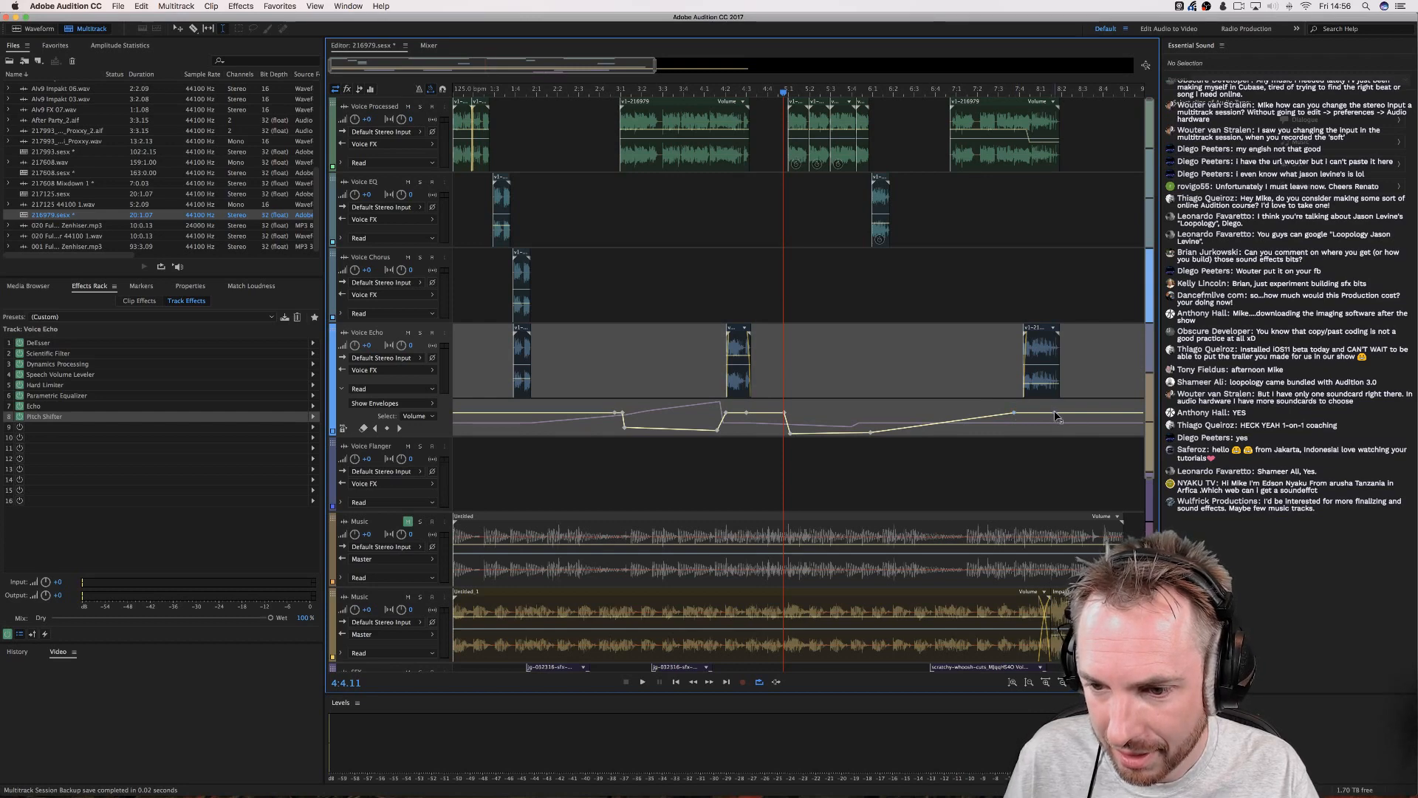
left_click(1100, 413)
left_click_drag(1101, 417, 1147, 409)
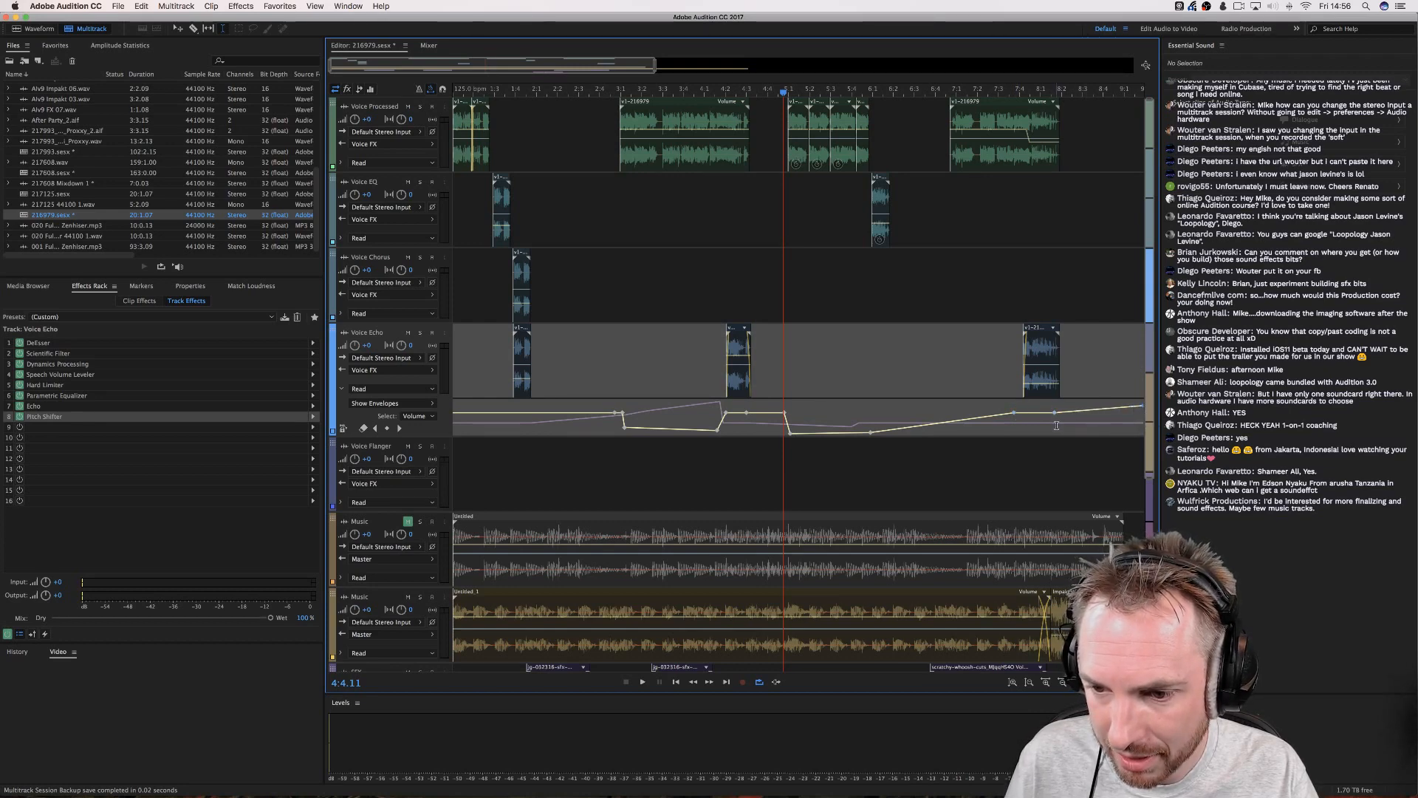
scroll(1055, 428, "right", 3)
scroll(1055, 427, "right", 5)
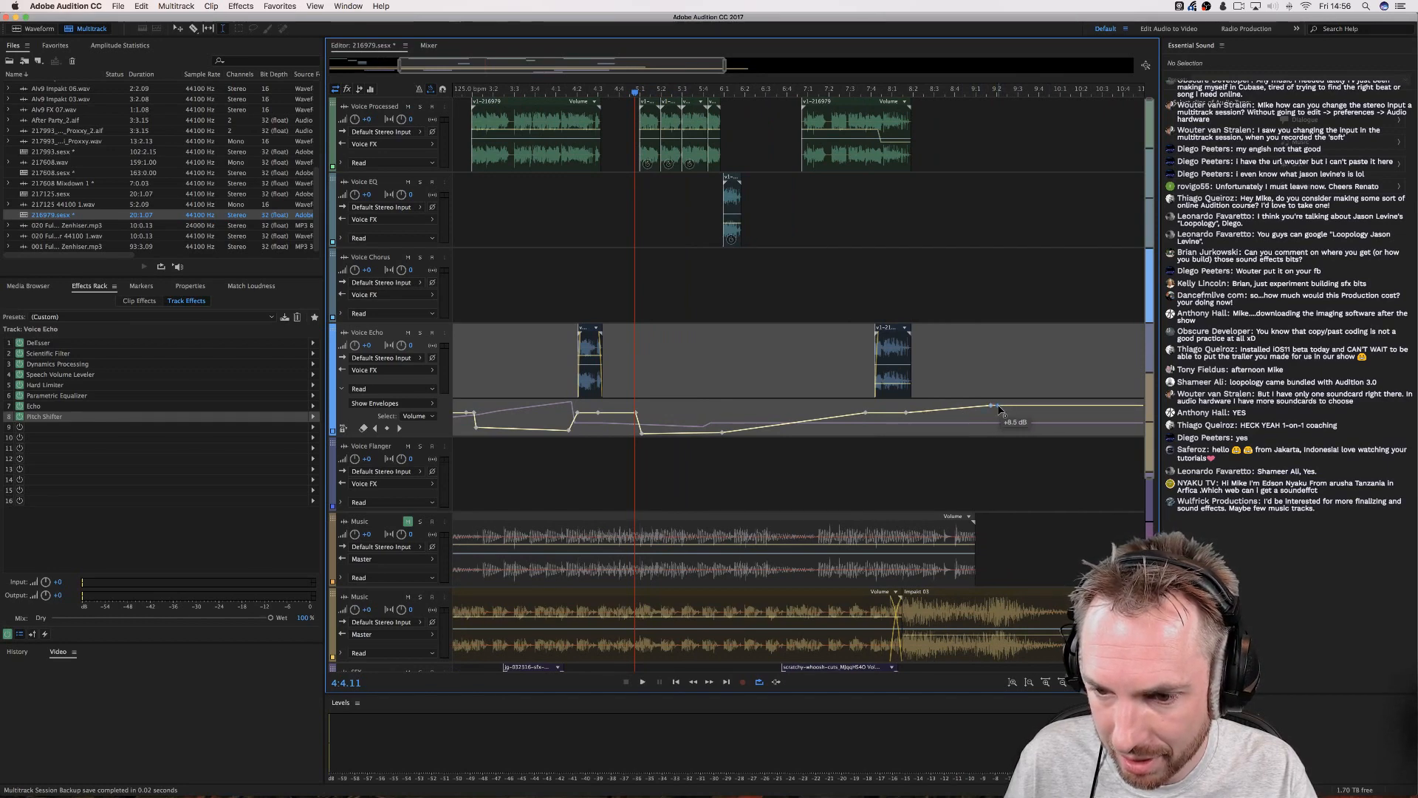
left_click_drag(1001, 413, 999, 433)
Play the session briefly from just after the last Voice Echo clip to hear the volume drop.
left_click(966, 307)
key("space")
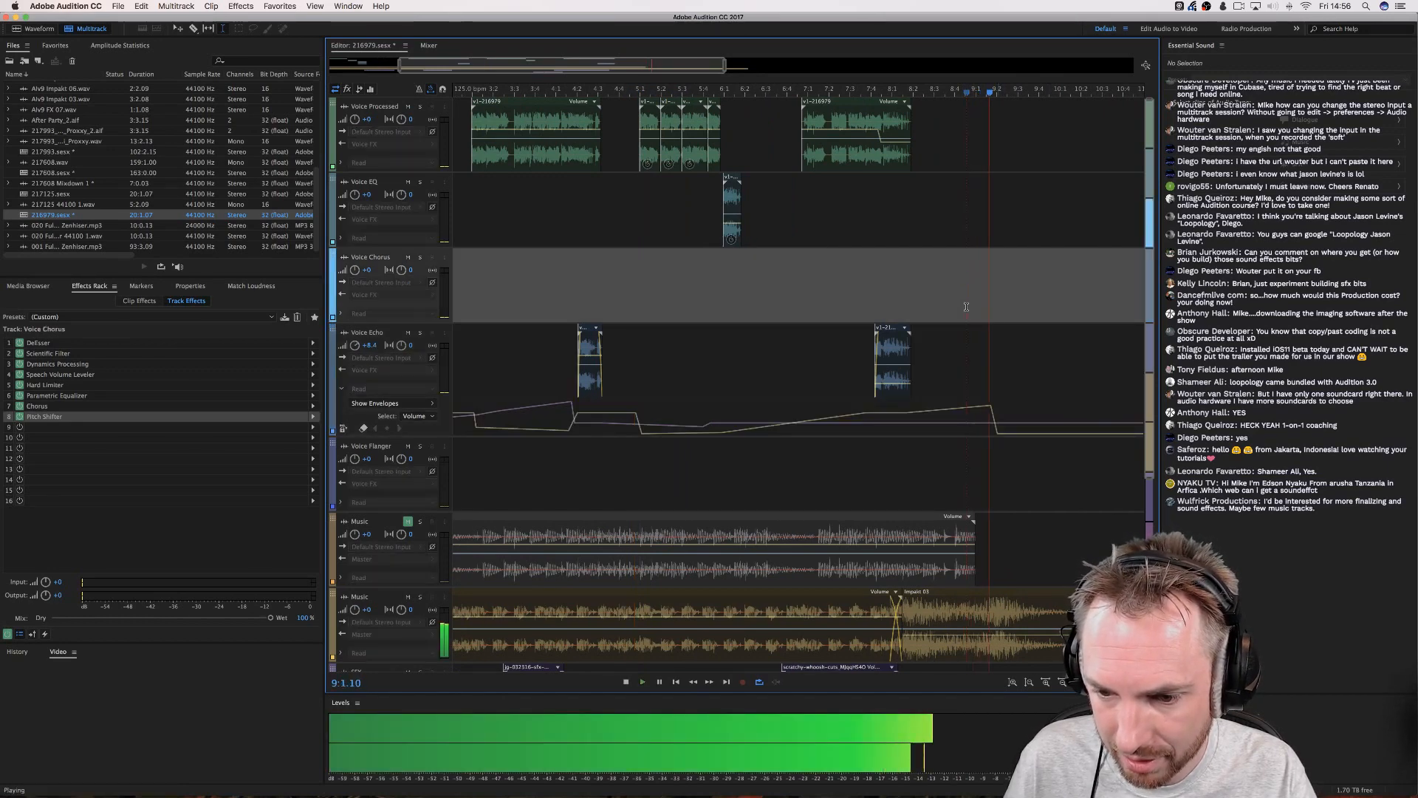
key("space")
Shift the Voice Echo volume drop past bar 9 slightly further along the timeline and replay from 8:4.04.
left_click(994, 431)
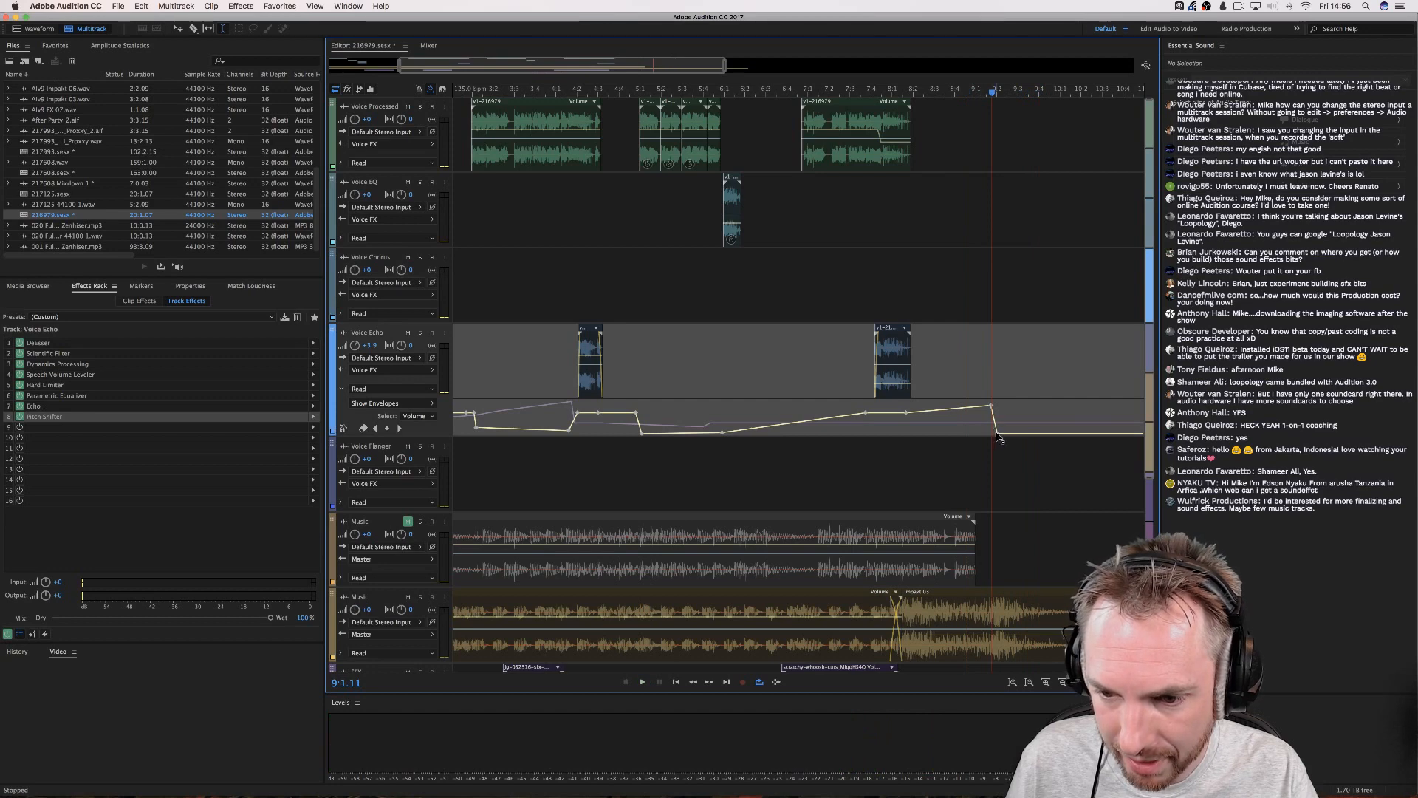
left_click_drag(998, 433, 997, 408)
left_click(961, 424)
key("space")
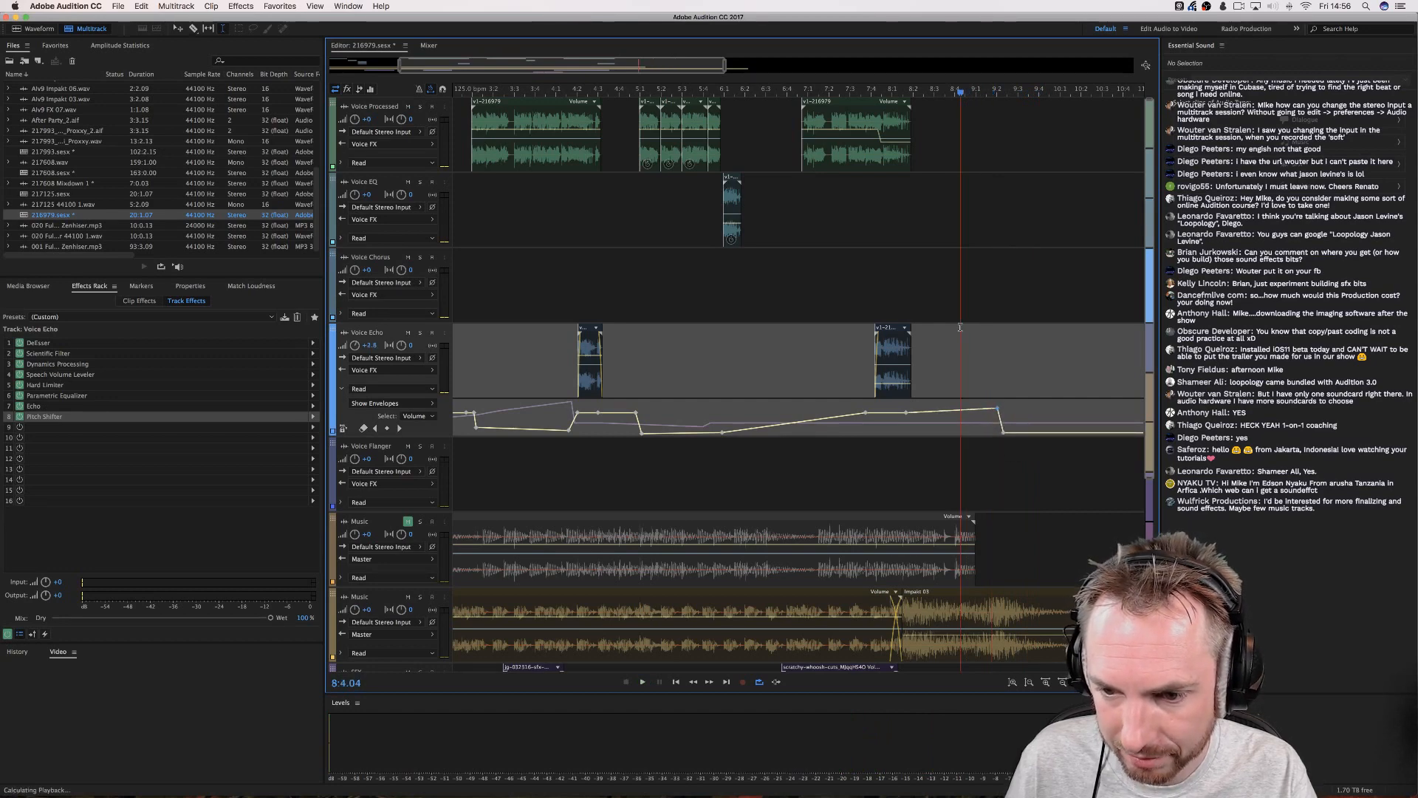
Reshape the Voice Echo pitch envelope to dip after the last clip and rise just past bar 9, then play from 7:3.00.
key("space")
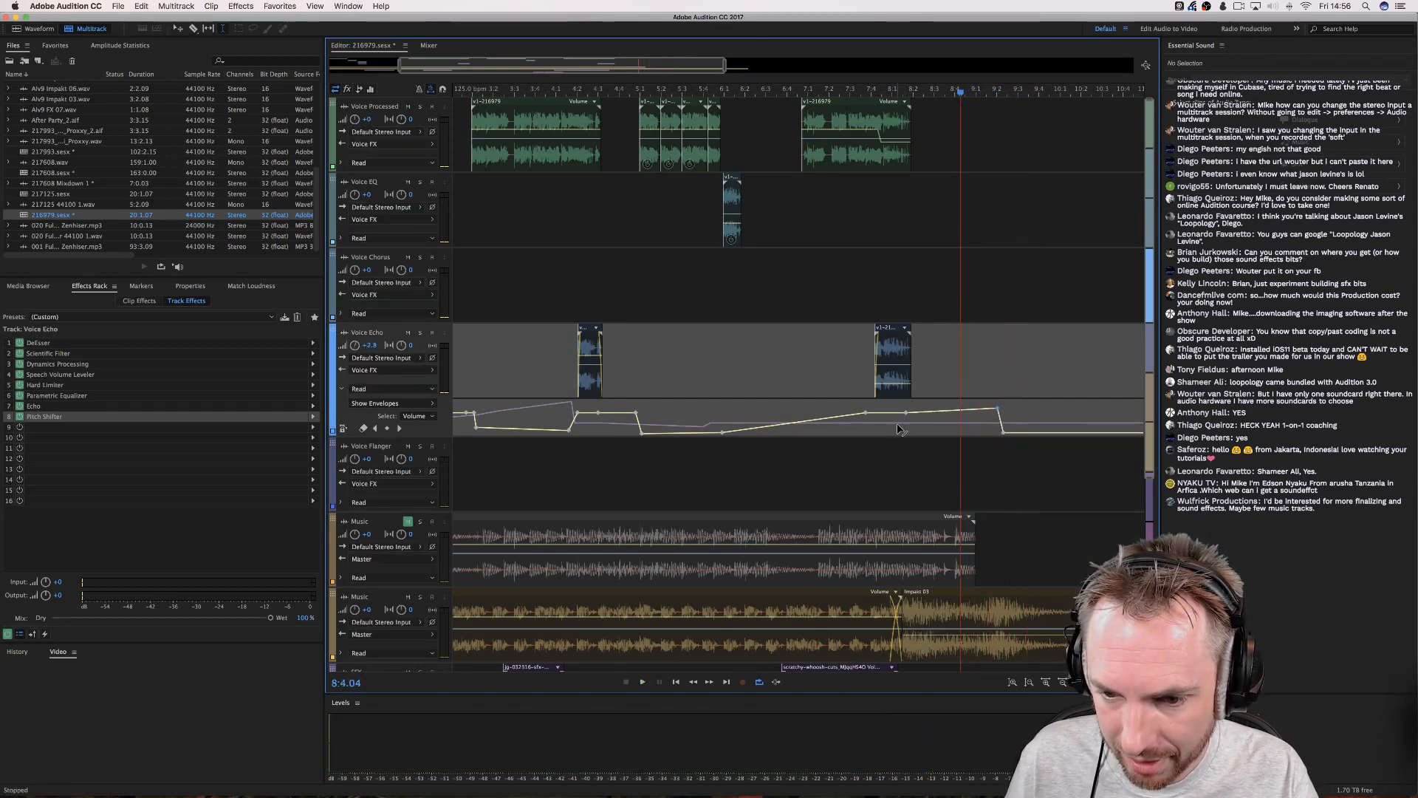
left_click(910, 424)
left_click_drag(916, 423, 1005, 395)
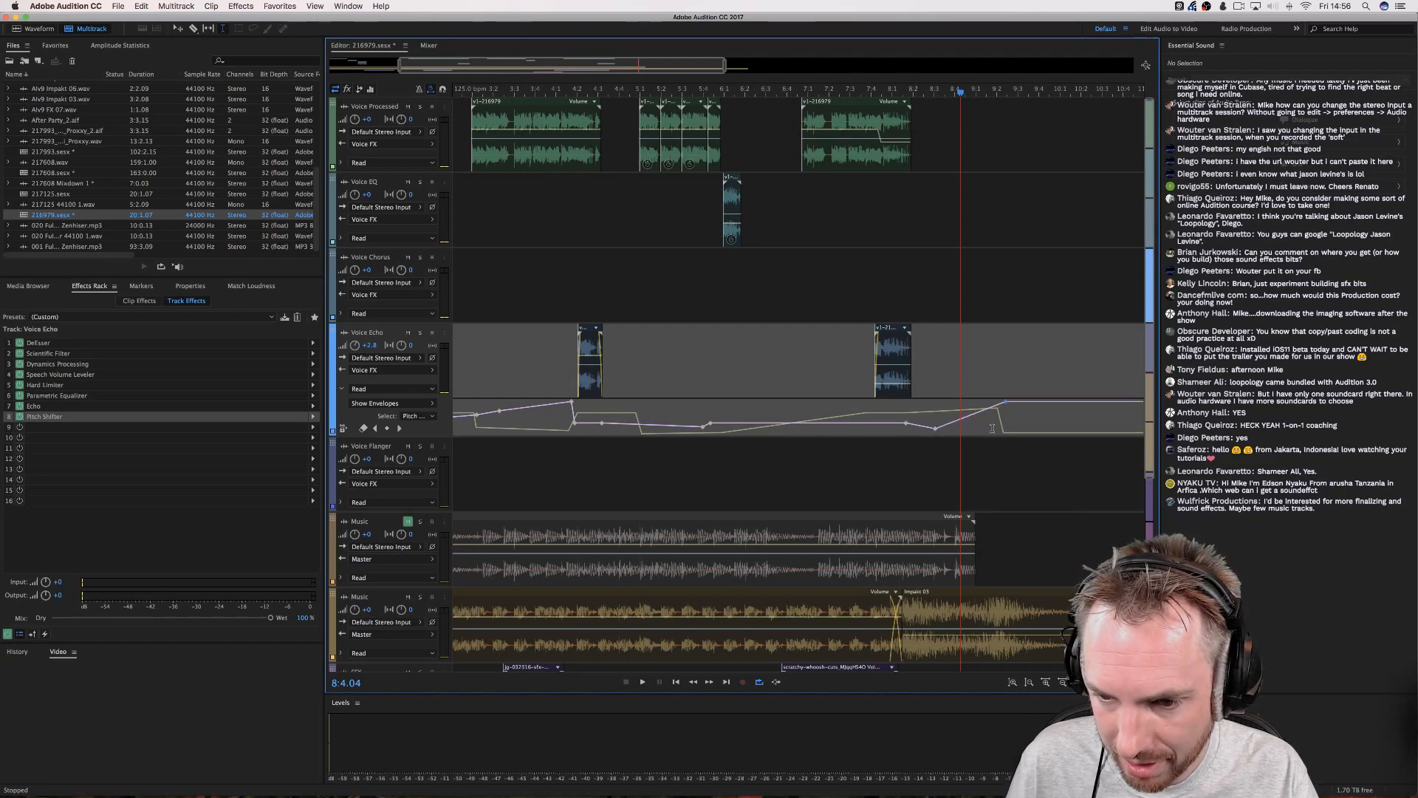
left_click(852, 381)
key("space")
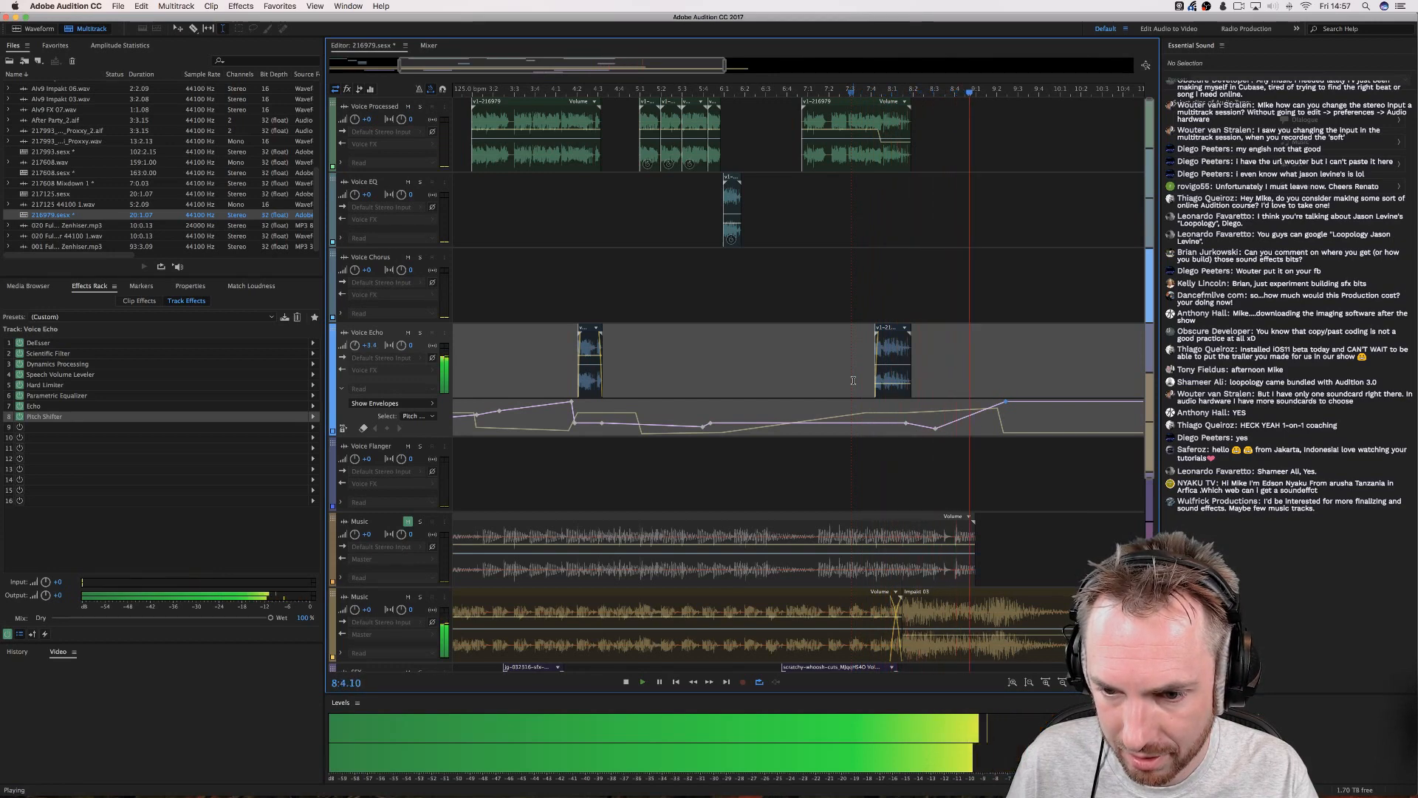
key("space")
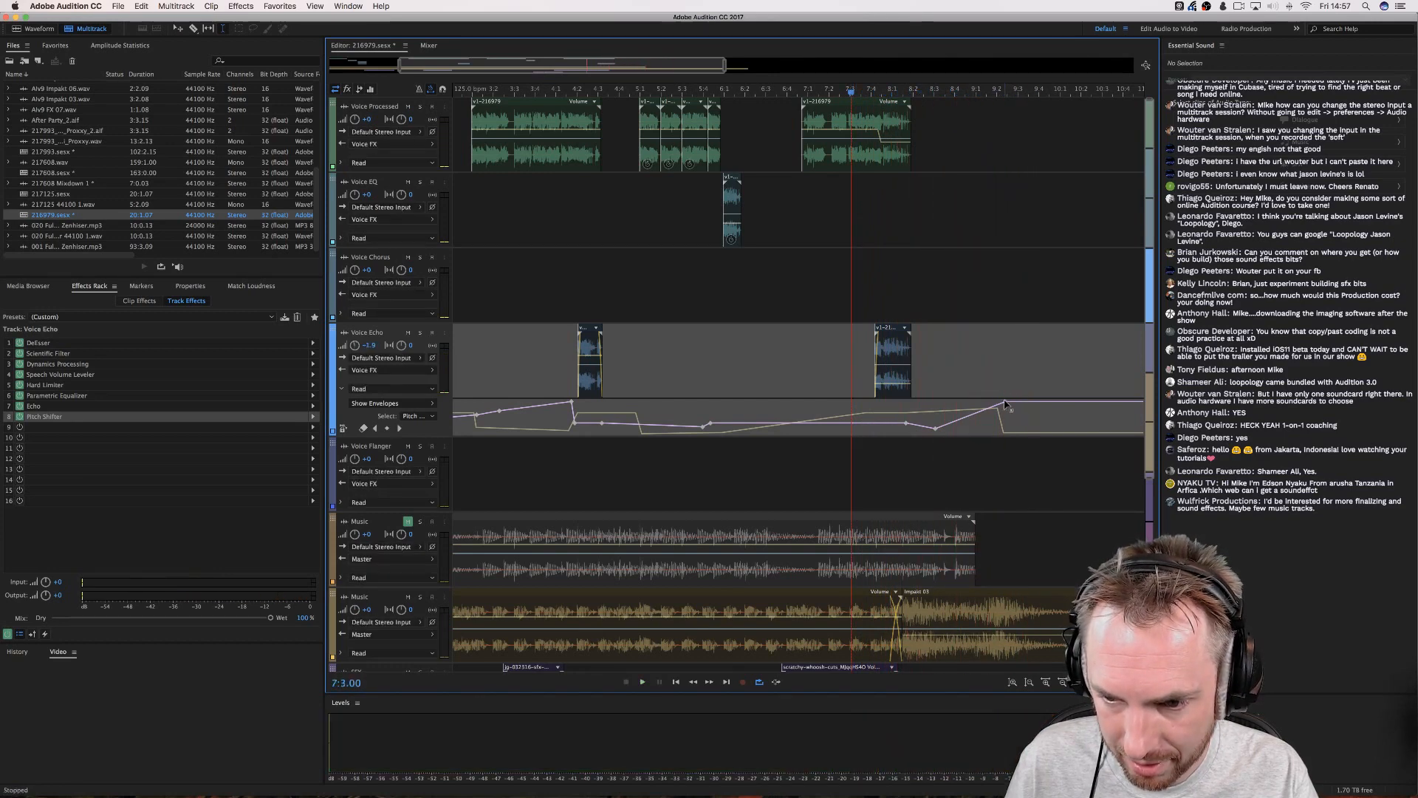
Shift the Voice Echo Volume drop slightly later to about 9:2.05 and play back the passage leading through it.
left_click(1003, 428)
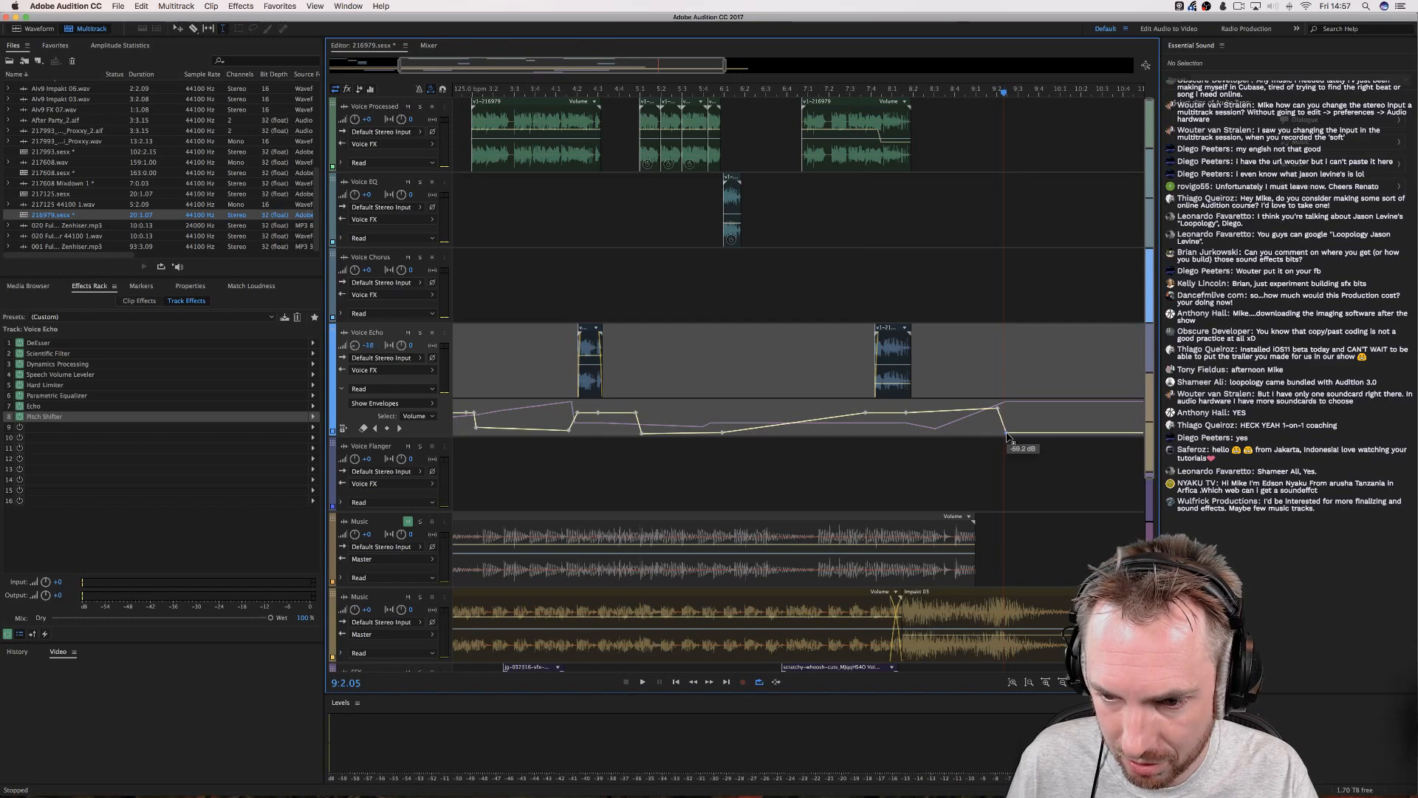
left_click_drag(997, 409, 1002, 408)
left_click(964, 382)
key("space")
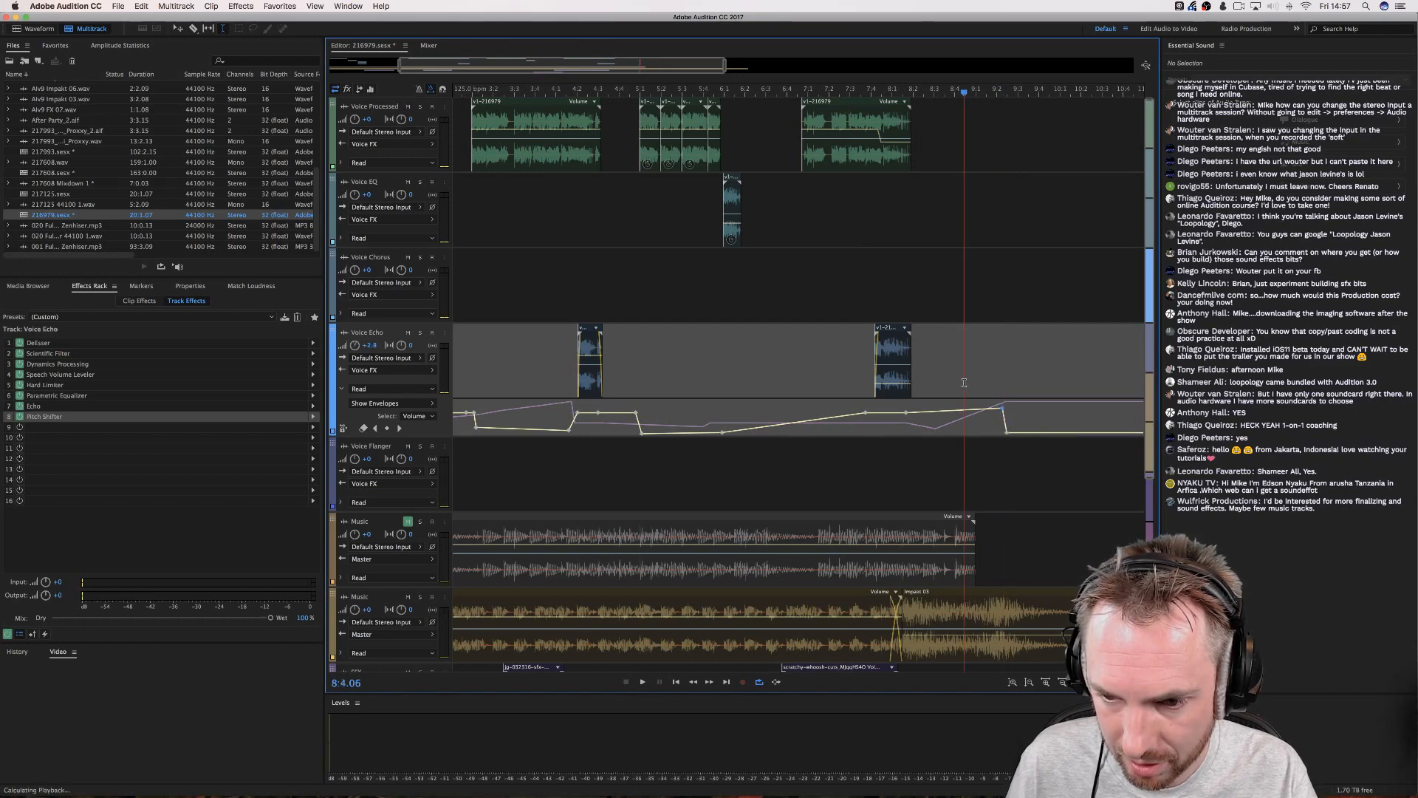
key("space")
left_click(857, 289)
key("space")
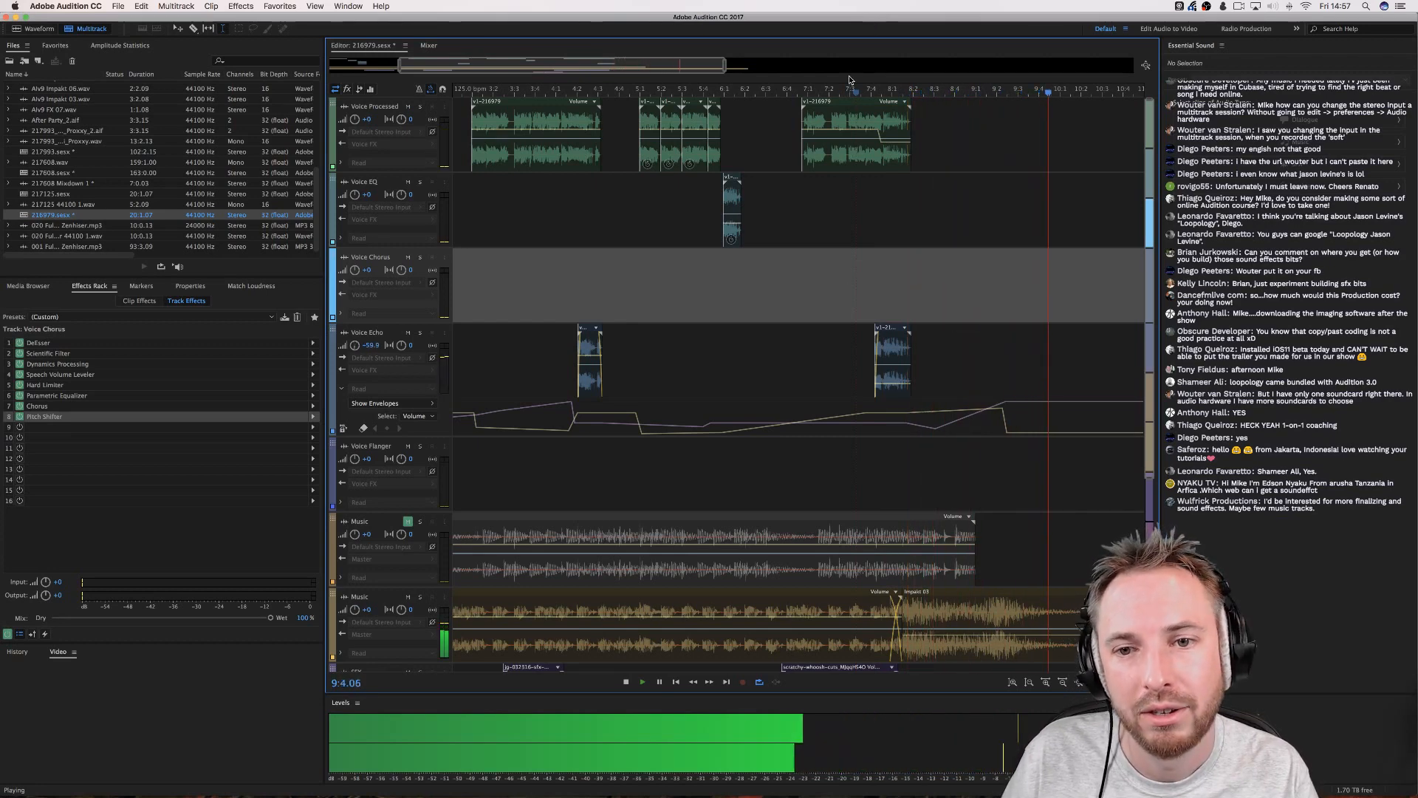
key("space")
Play the session from its beginning at 1:1.00 to hear the automation in context.
scroll(851, 90, "up", 1)
scroll(851, 91, "down", 4)
left_click_drag(786, 92, 297, 78)
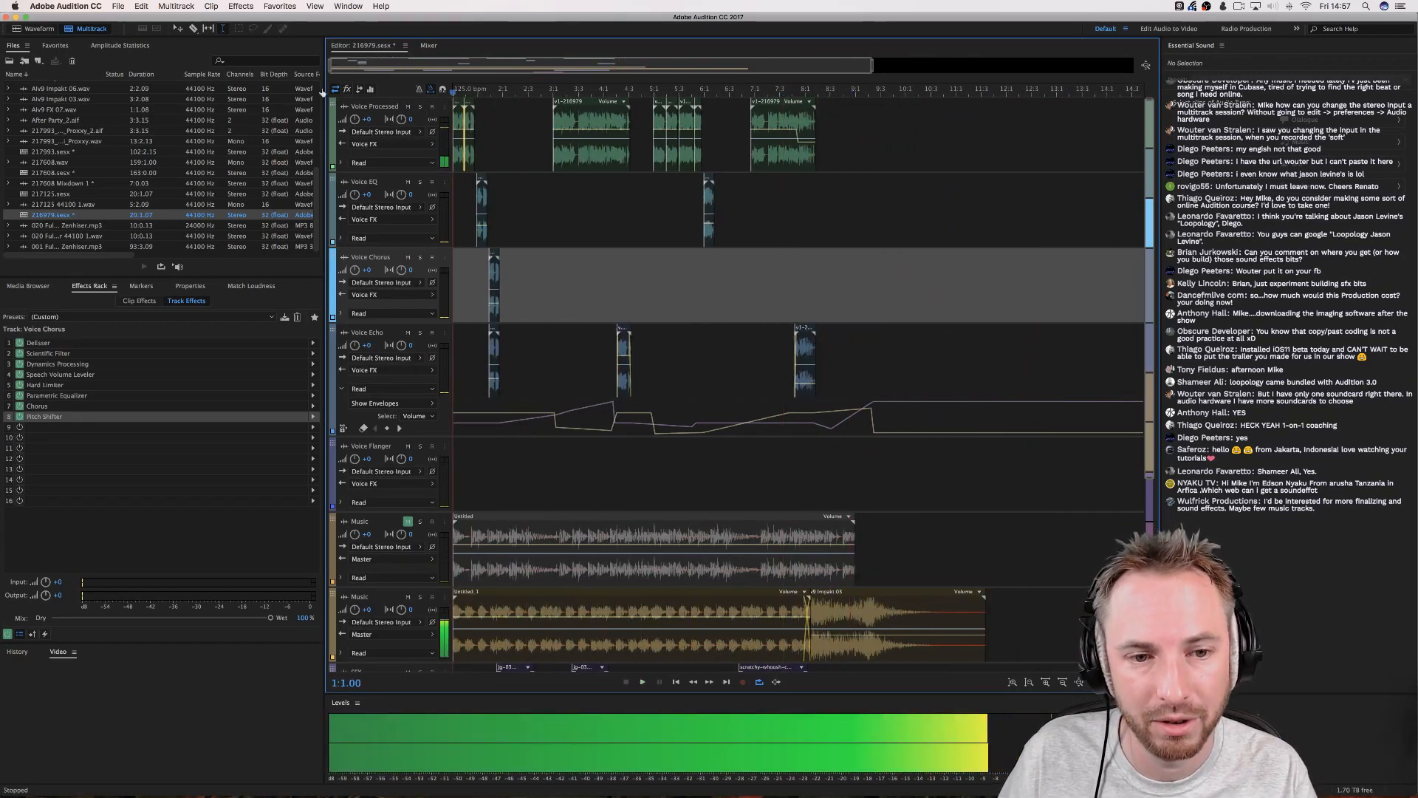
key("space")
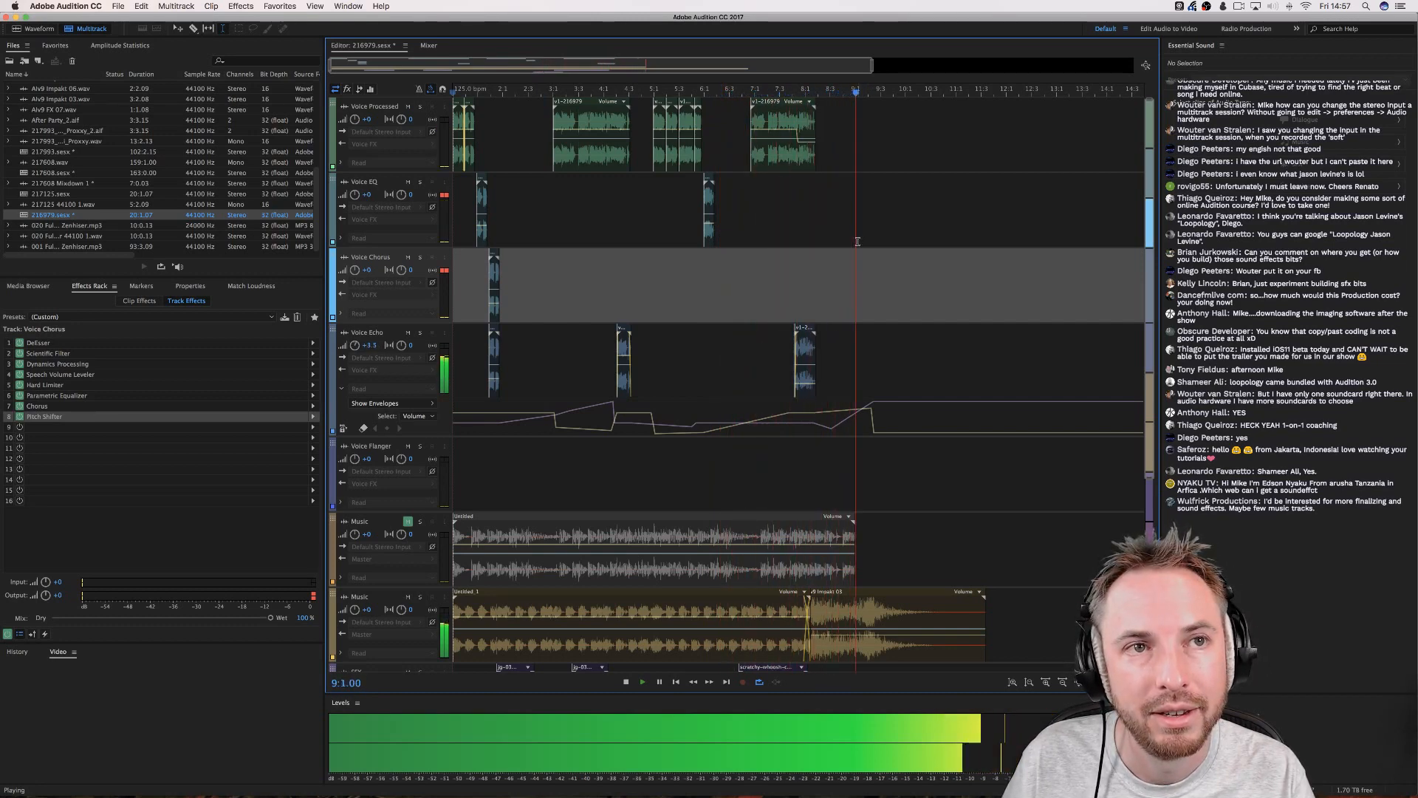
key("space")
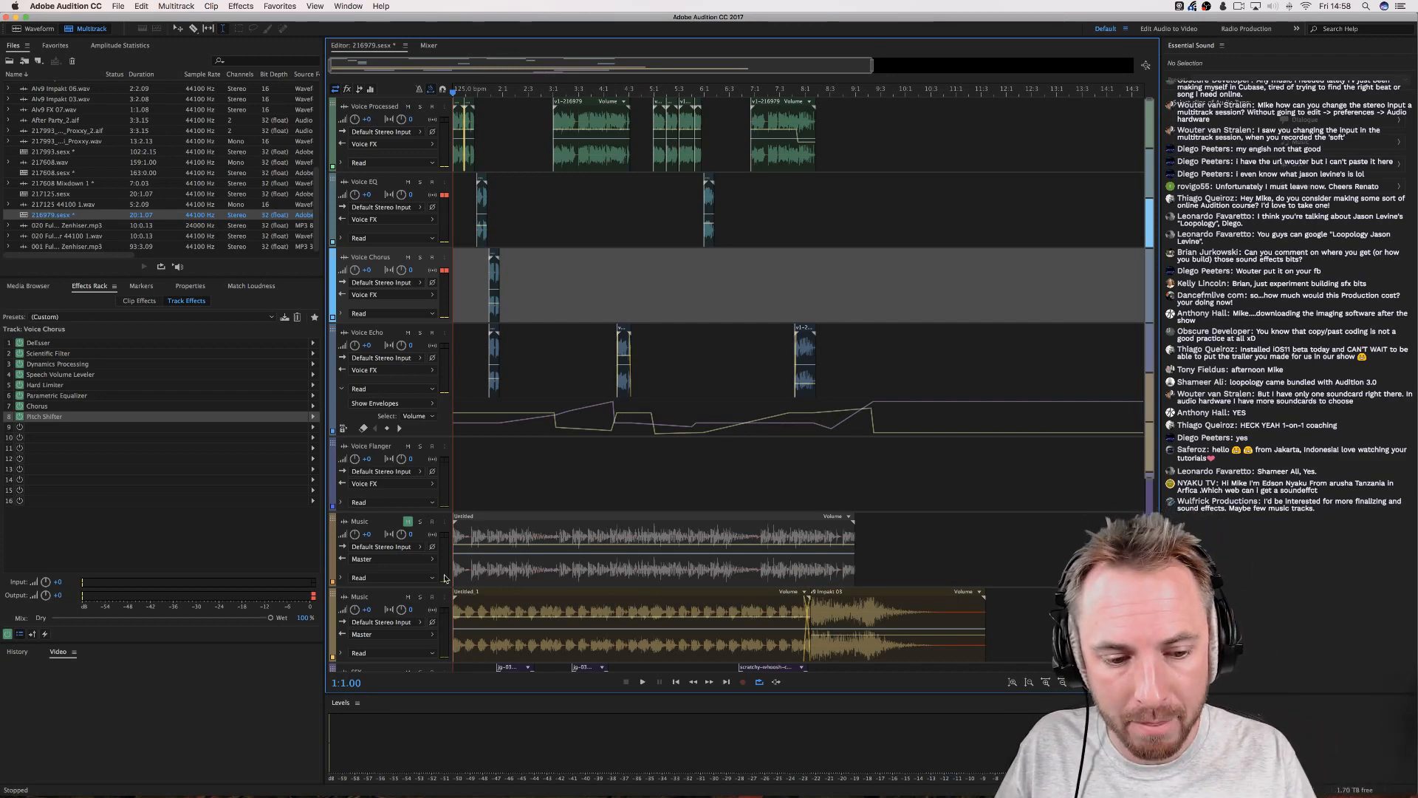
Mute the second Music track and play the session from the start without music.
left_click(407, 596)
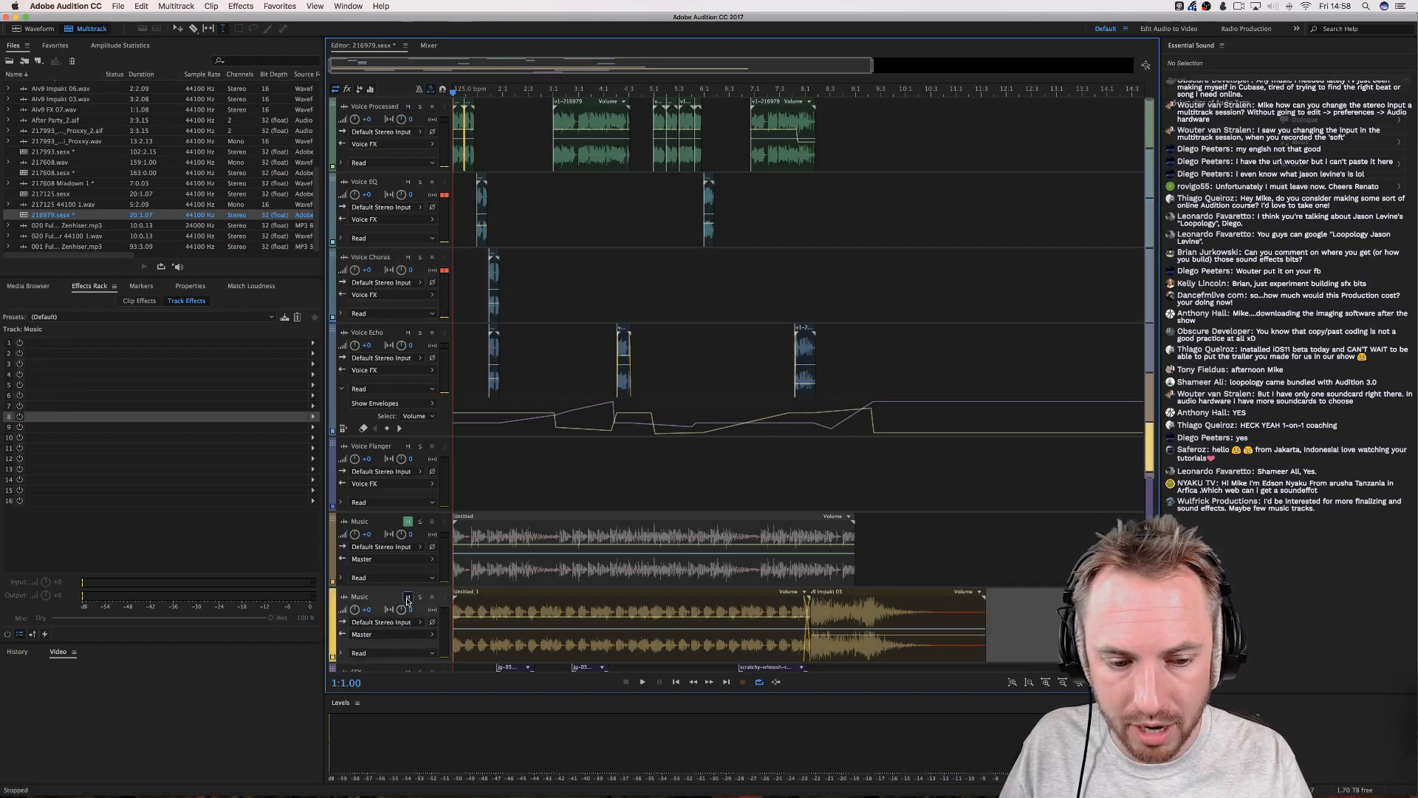
key("space")
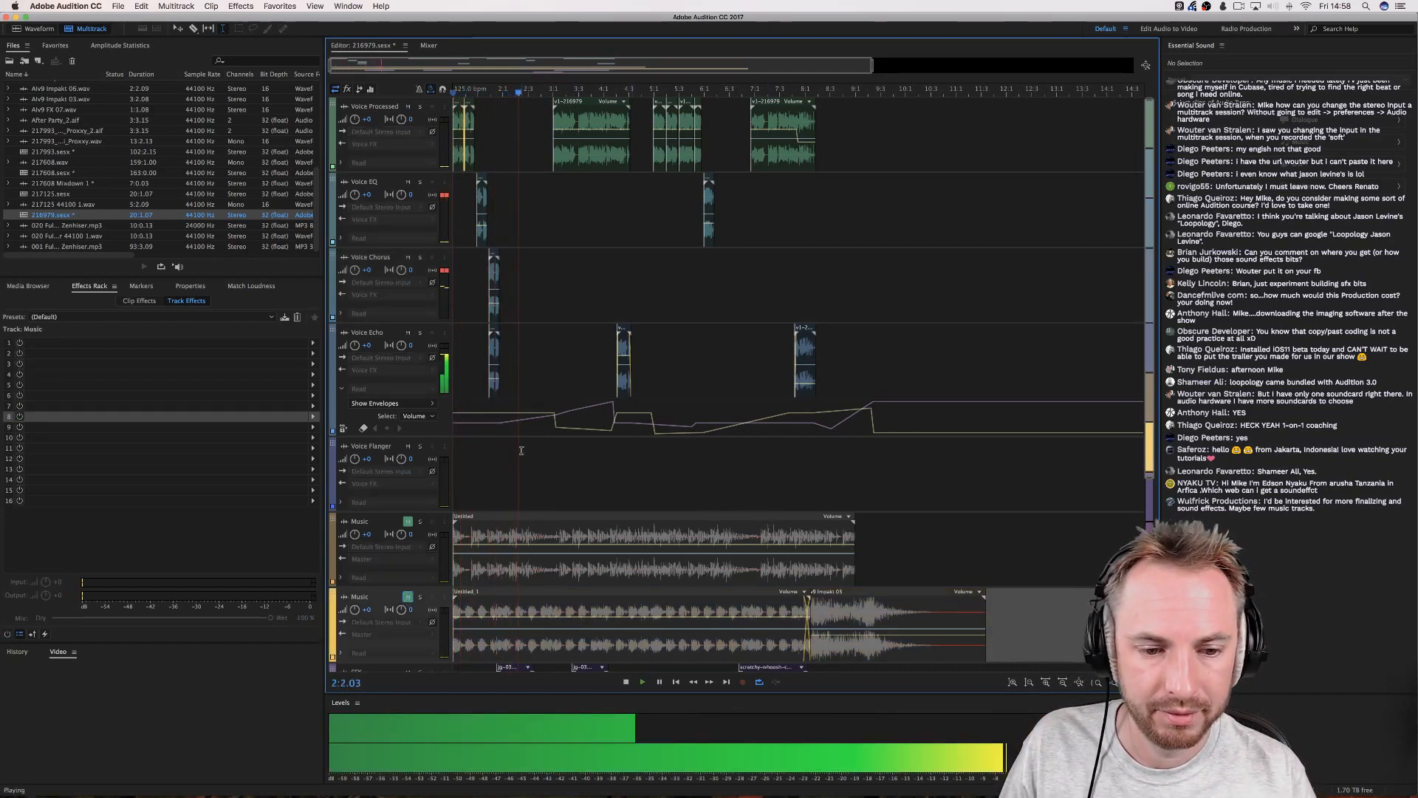
key("space")
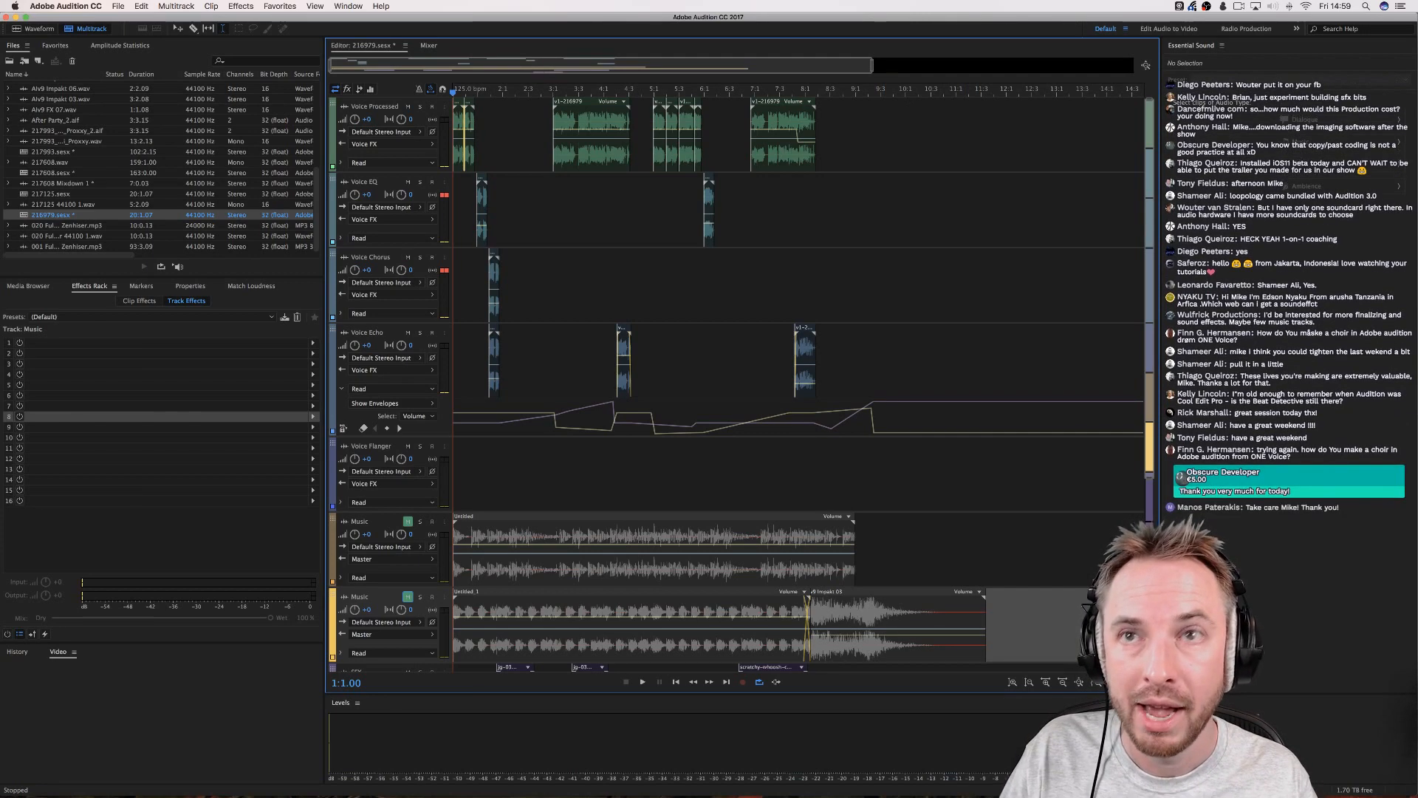
Switch to OBS.
key("super+Tab")
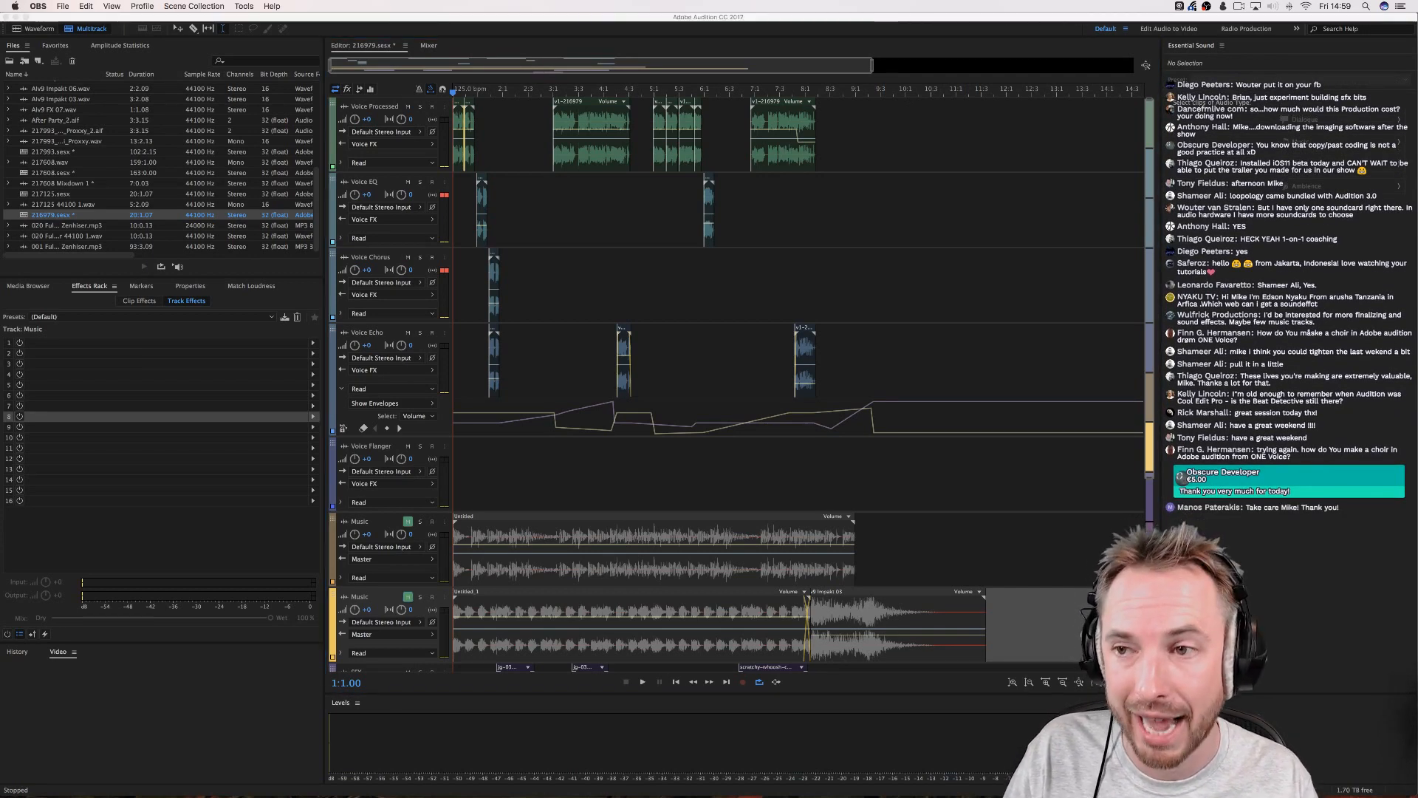